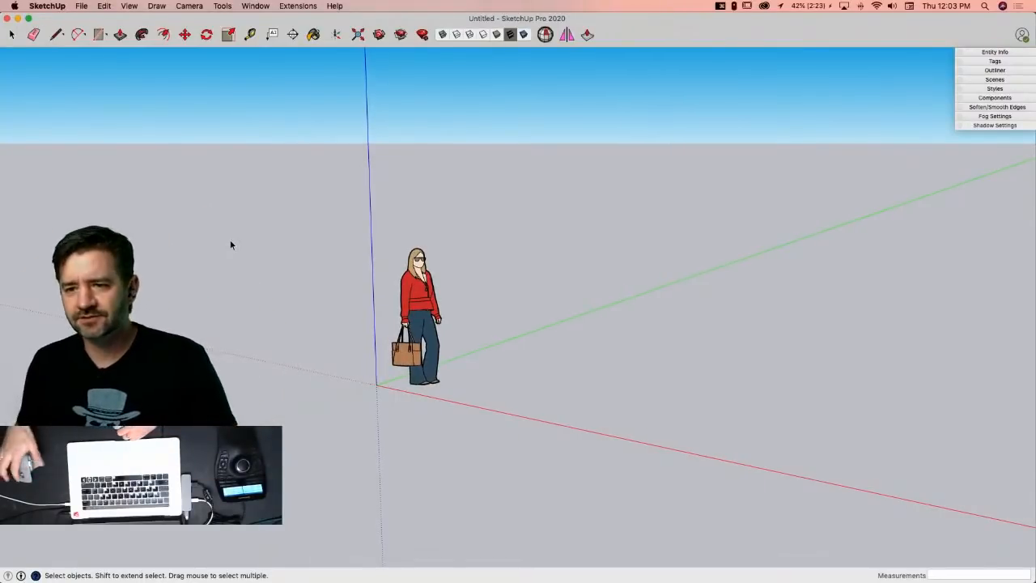
Step: Switch to Chrome to view the console reference images in the Live Modeling Game Consoles forum thread, and return to SketchUp
{"action": "mouse_move", "coordinate": [1, 174]}
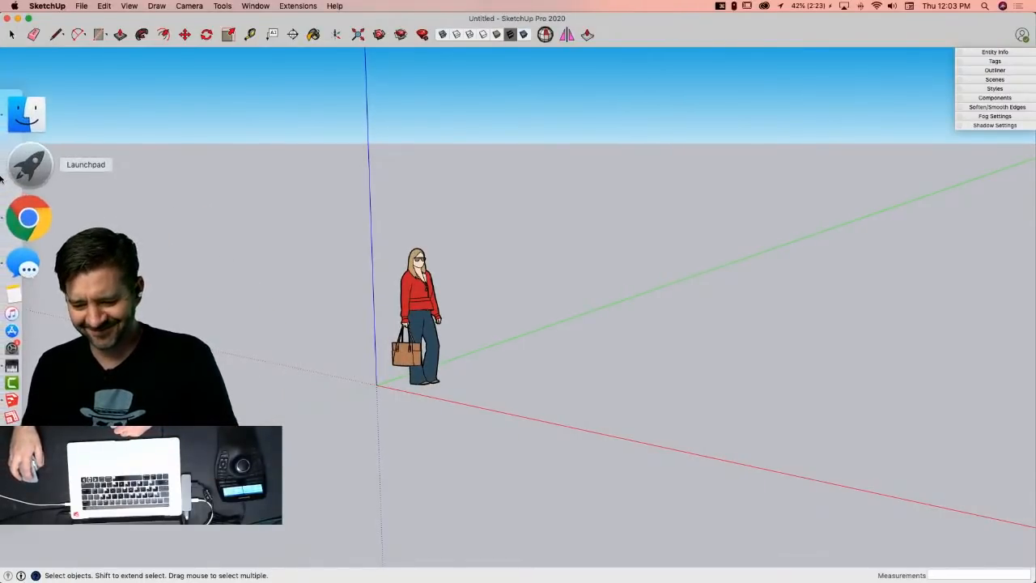
{"action": "right_click", "coordinate": [22, 197]}
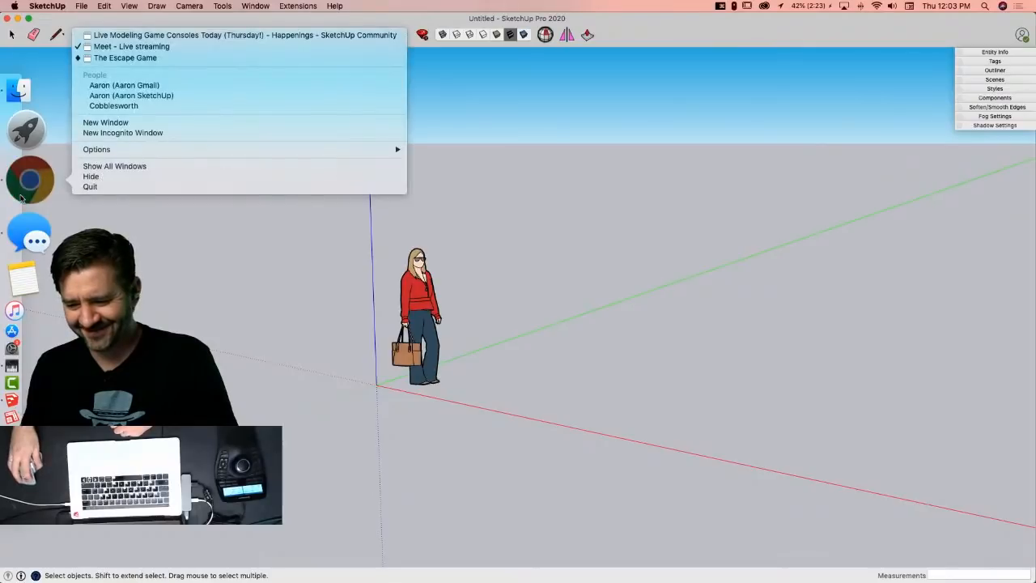
{"action": "left_click", "coordinate": [129, 36]}
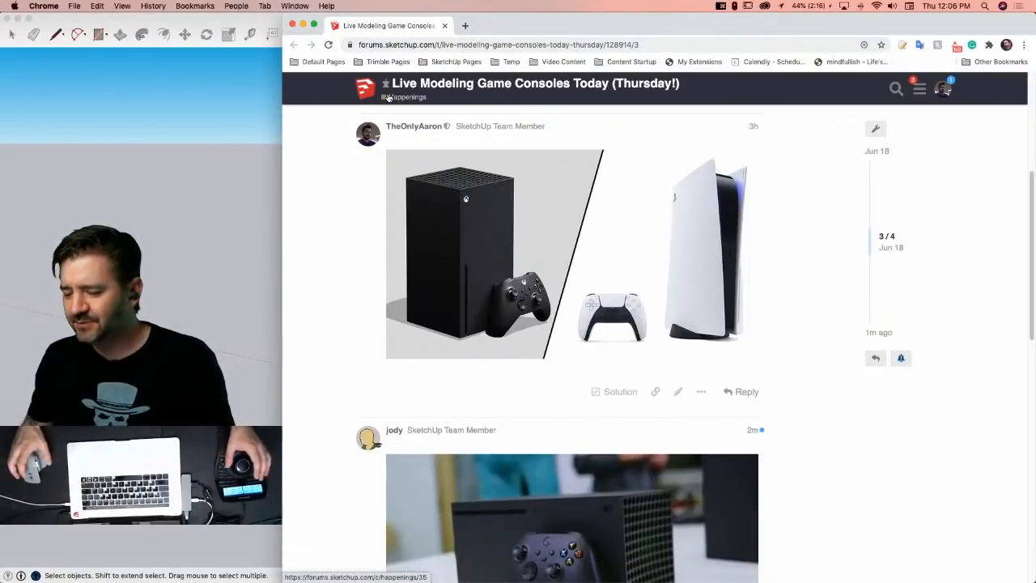
{"action": "left_click", "coordinate": [189, 29]}
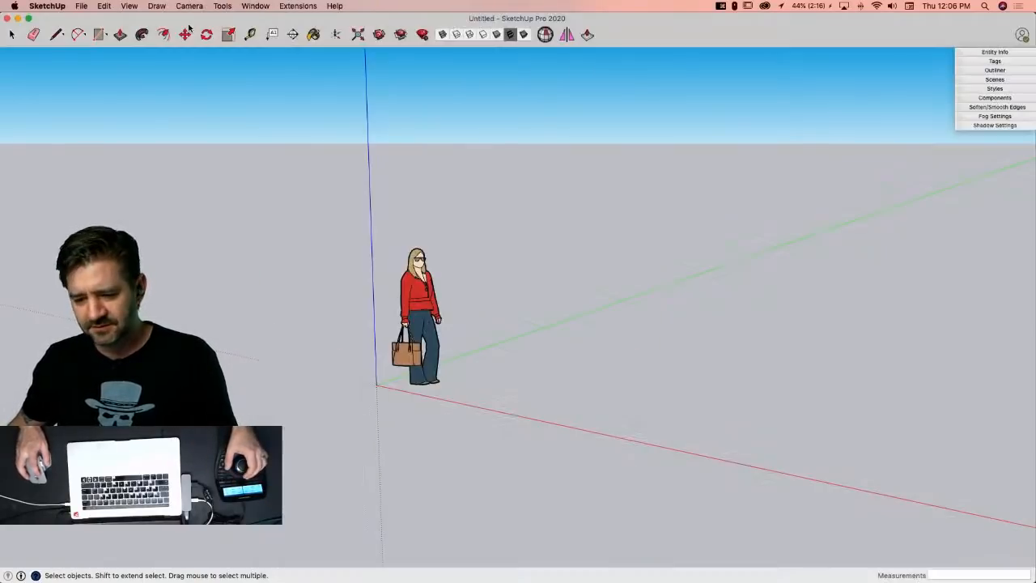
{"action": "left_click", "coordinate": [81, 7]}
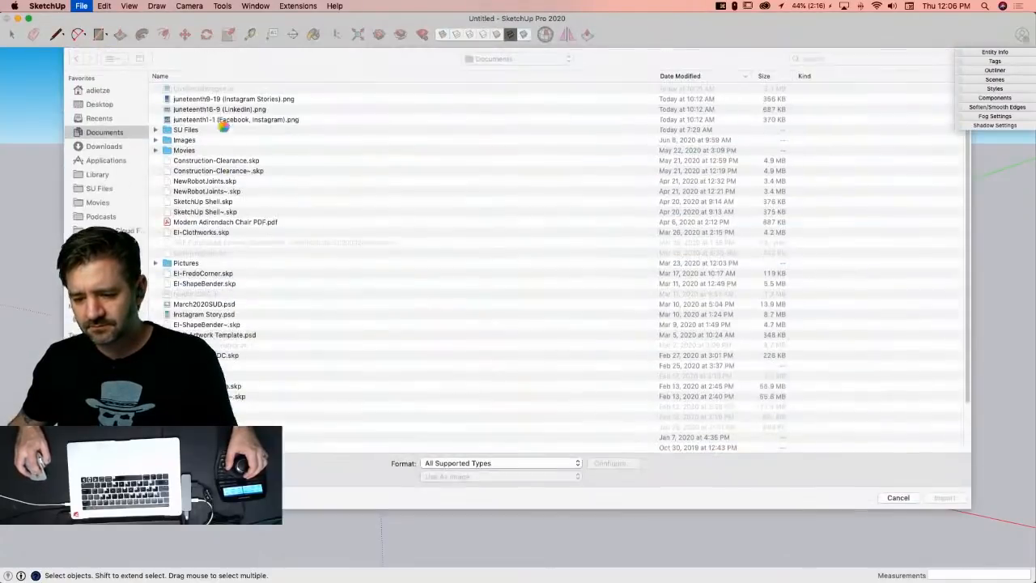
{"action": "left_click", "coordinate": [99, 105]}
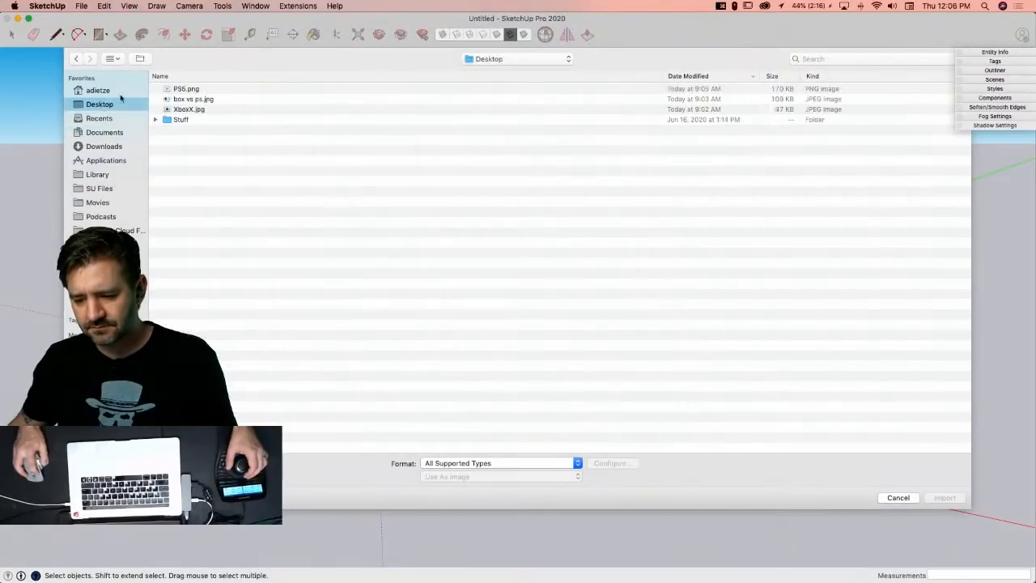
{"action": "left_click", "coordinate": [195, 109]}
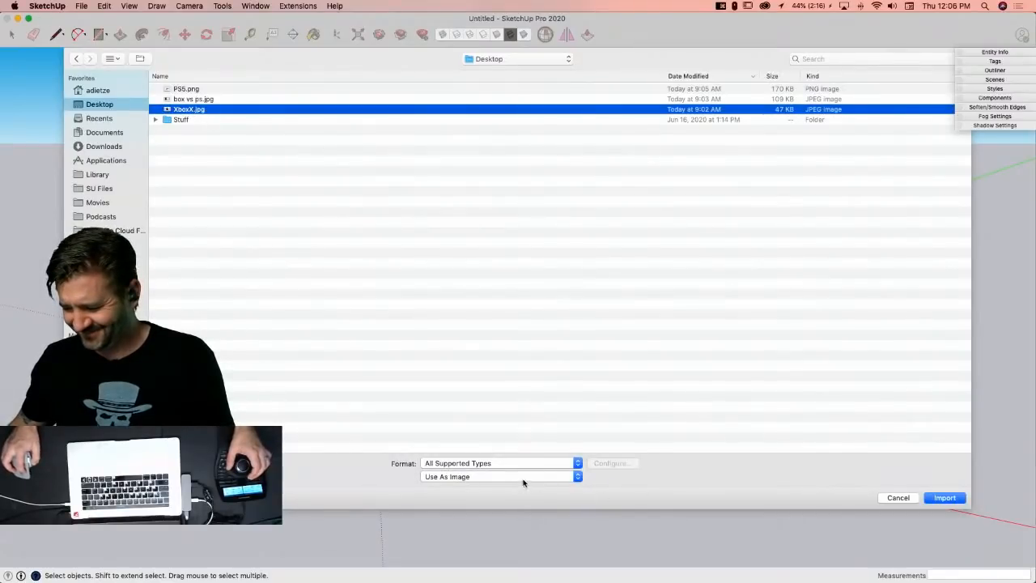
{"action": "left_click", "coordinate": [900, 498]}
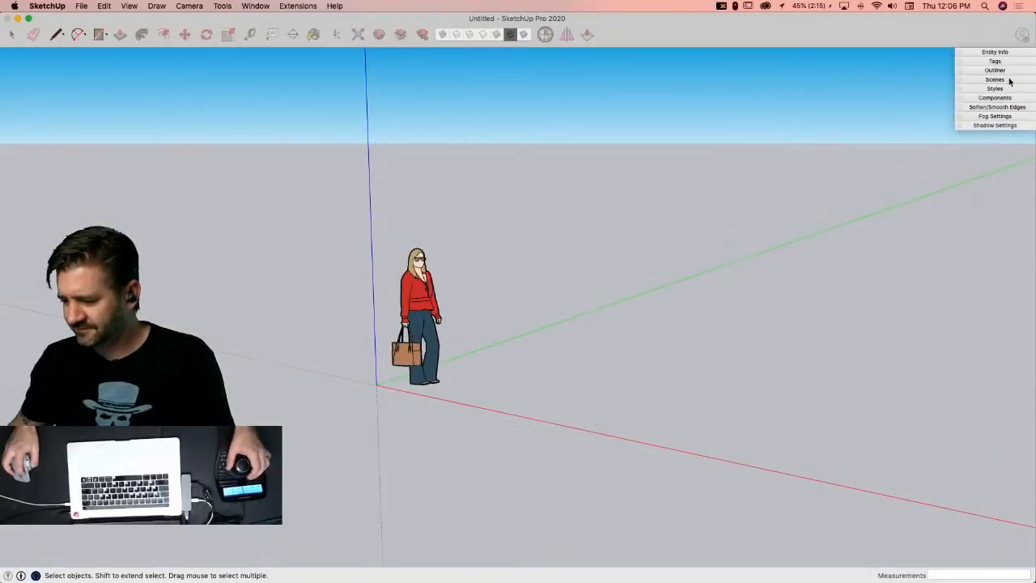
Step: Add XboxX.jpg from the Desktop as a watermark in the current style
{"action": "left_click", "coordinate": [1003, 91]}
{"action": "left_click", "coordinate": [974, 148]}
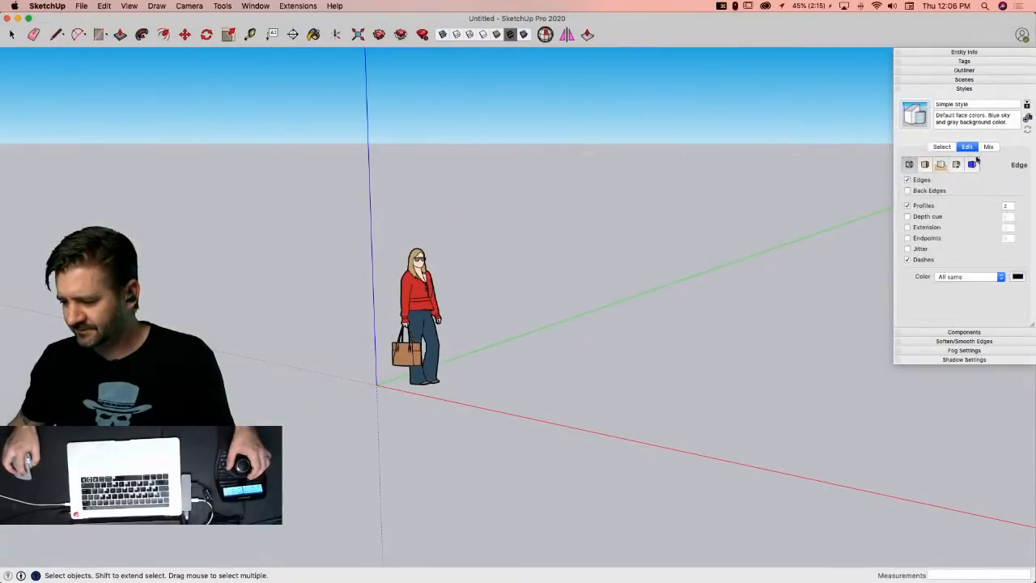
{"action": "left_click", "coordinate": [973, 165]}
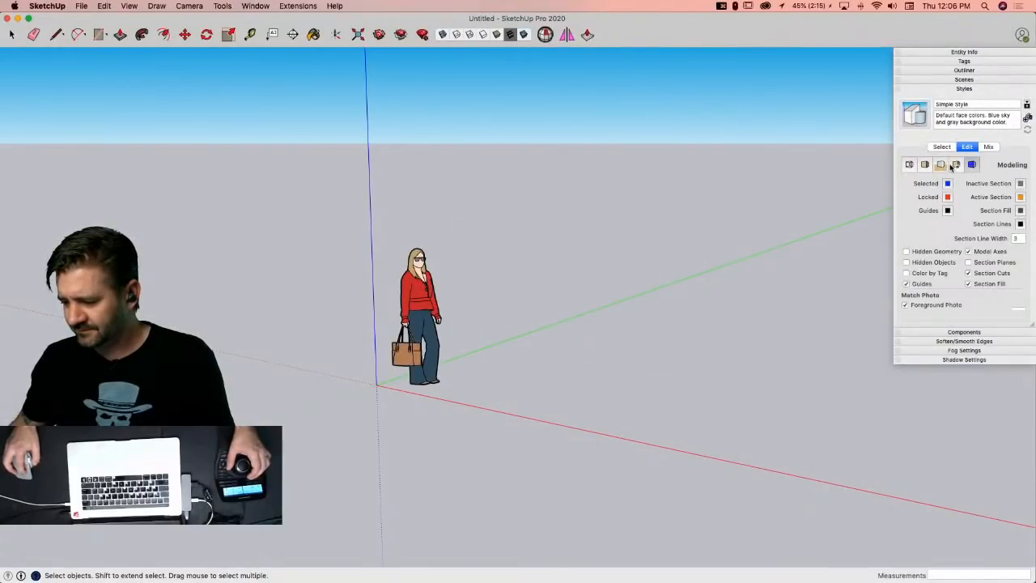
{"action": "left_click", "coordinate": [957, 165]}
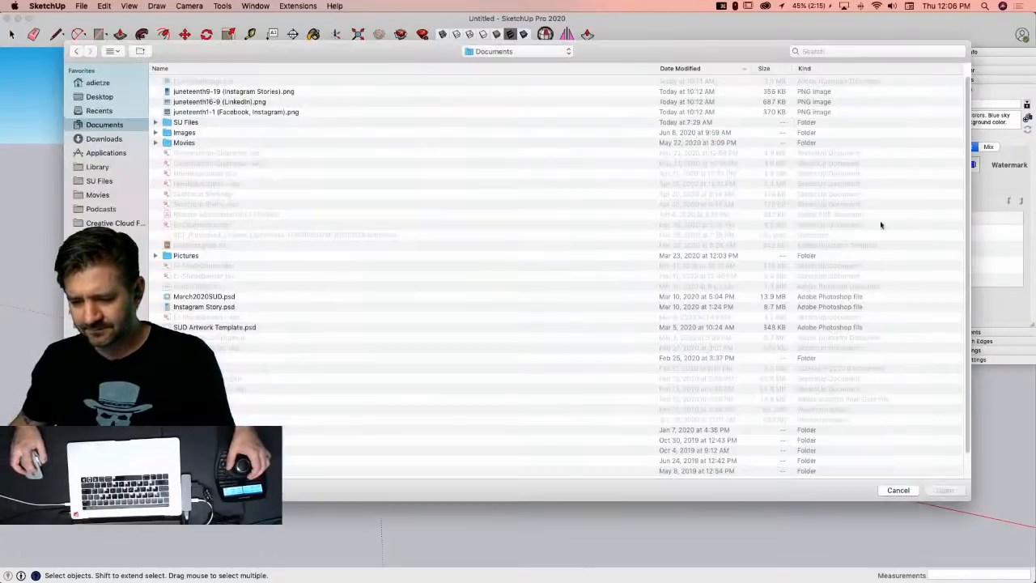
{"action": "left_click", "coordinate": [101, 98]}
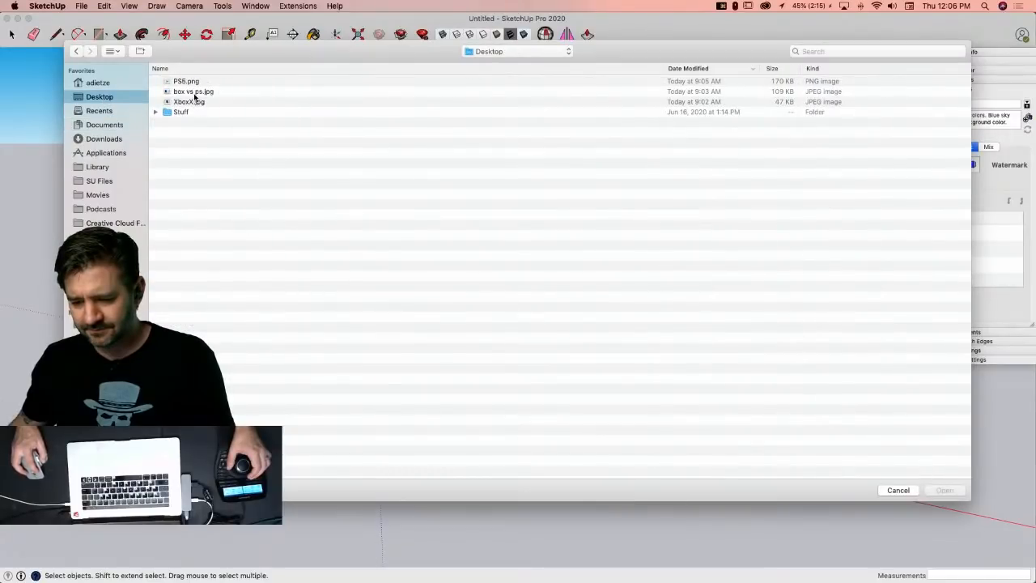
{"action": "left_click", "coordinate": [195, 102]}
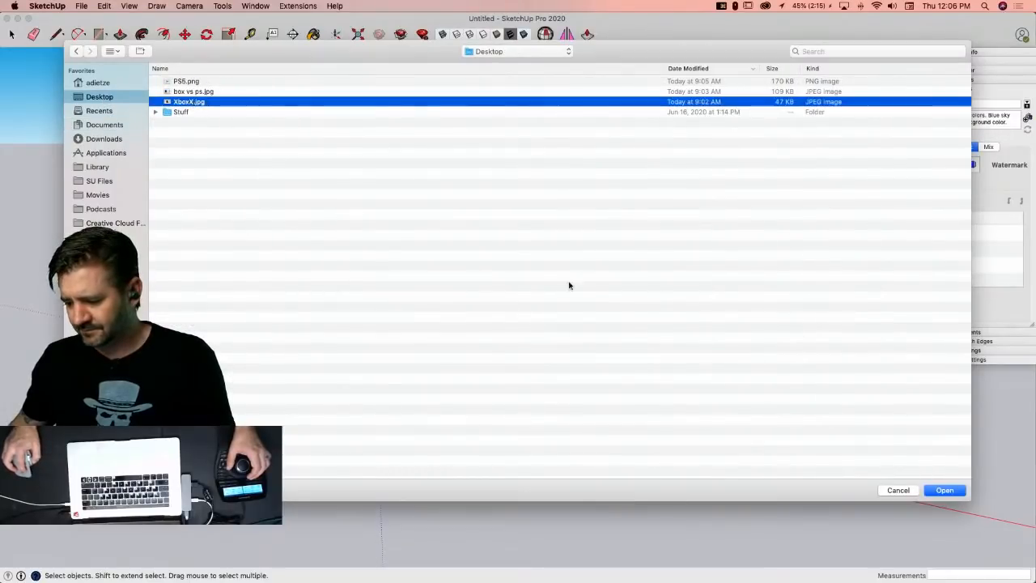
{"action": "left_click", "coordinate": [941, 491]}
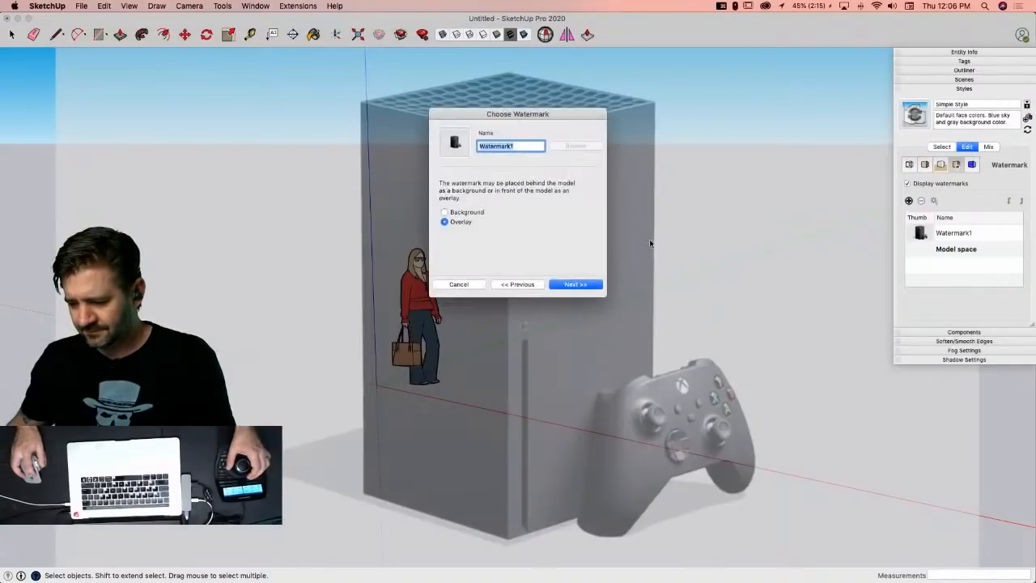
Step: Place the watermark behind the model as a background, leaving the mask off and the blend fully on the image
{"action": "left_click", "coordinate": [571, 285]}
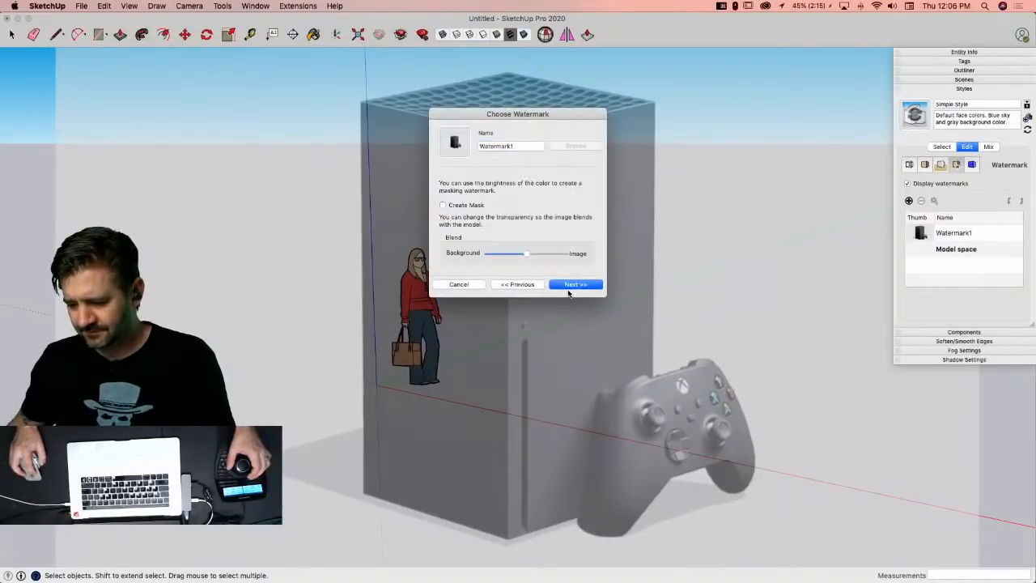
{"action": "left_click", "coordinate": [517, 284]}
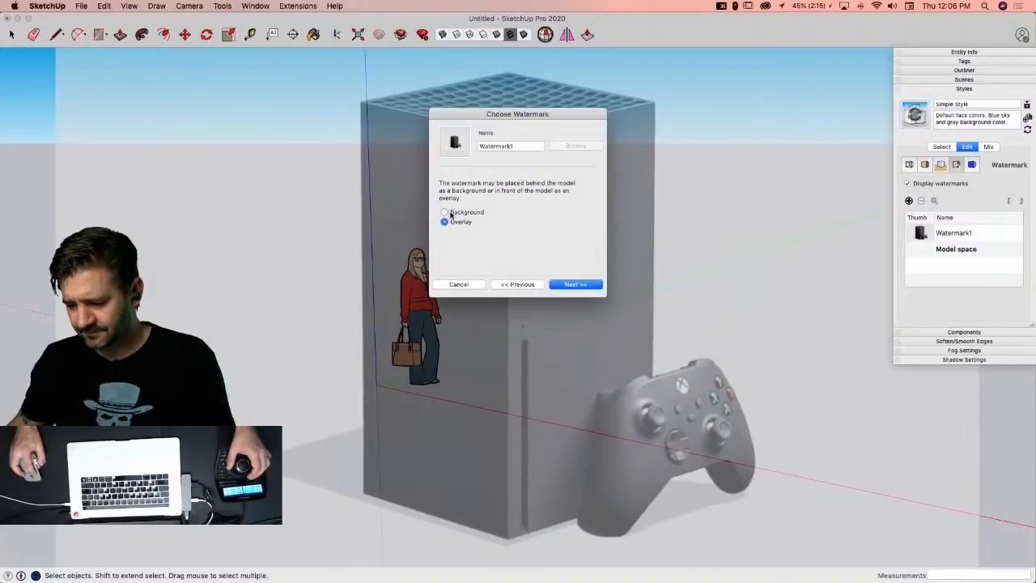
{"action": "left_click", "coordinate": [445, 212]}
{"action": "left_click", "coordinate": [574, 284]}
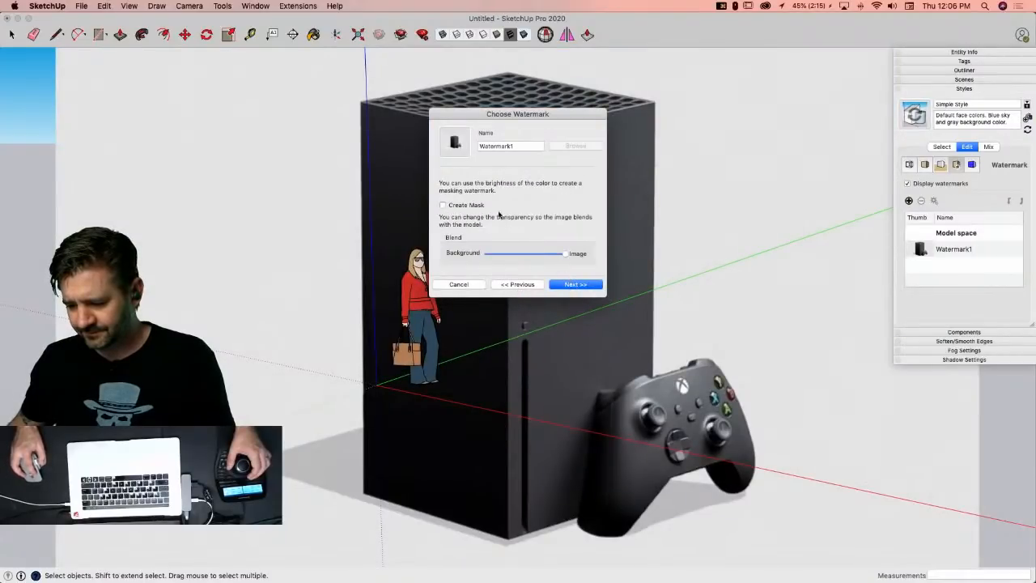
{"action": "left_click", "coordinate": [572, 286]}
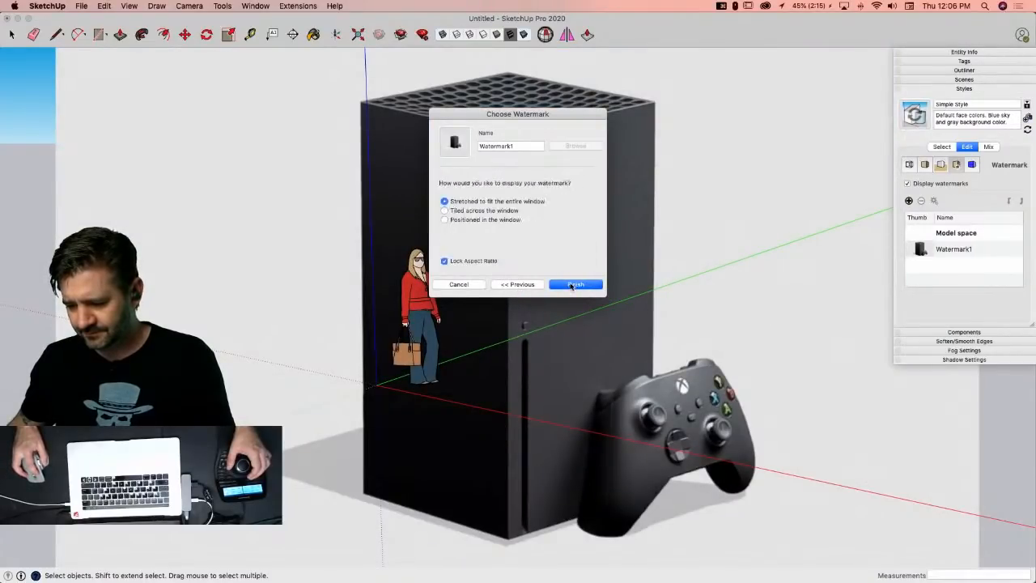
Step: Position the watermark in the lower-right corner of the model view, scale it down slightly and finish the watermark setup
{"action": "left_click", "coordinate": [446, 220]}
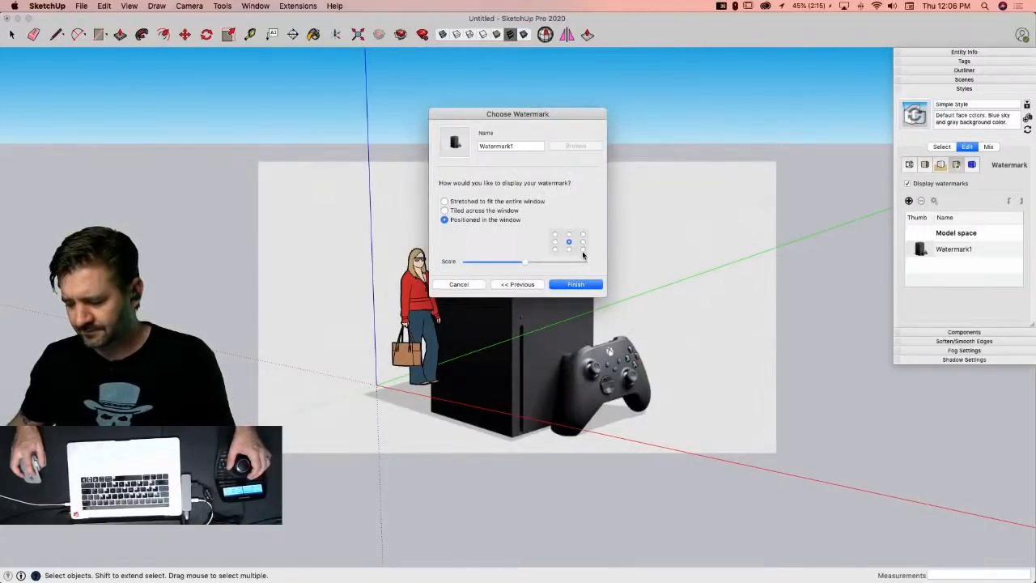
{"action": "left_click", "coordinate": [583, 249]}
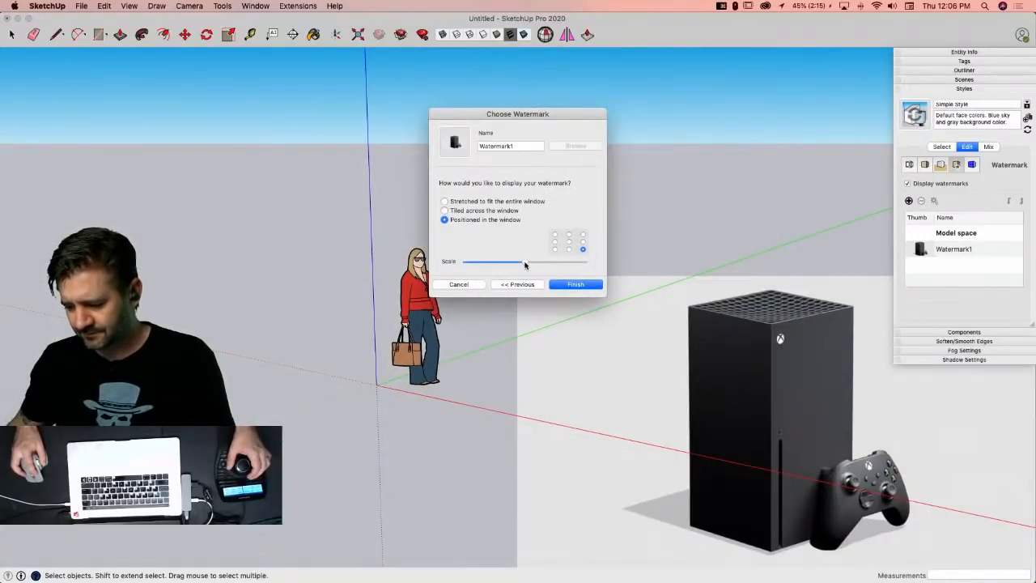
{"action": "left_click_drag", "start_coordinate": [525, 264], "coordinate": [512, 269]}
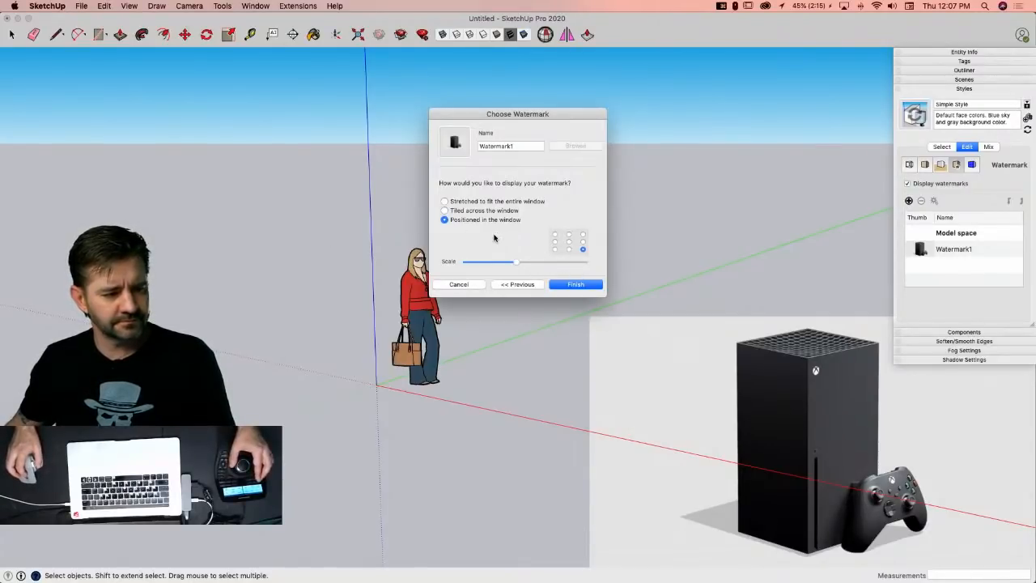
{"action": "left_click", "coordinate": [573, 284]}
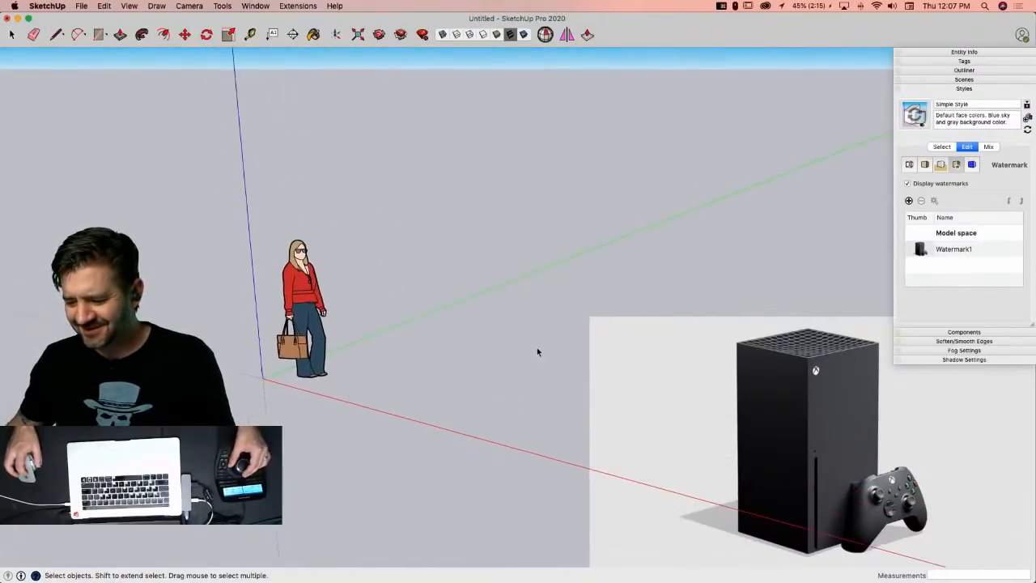
Step: Erase the scale figure and draw a 5' by 5' square on the ground near the origin
{"action": "key", "text": "e"}
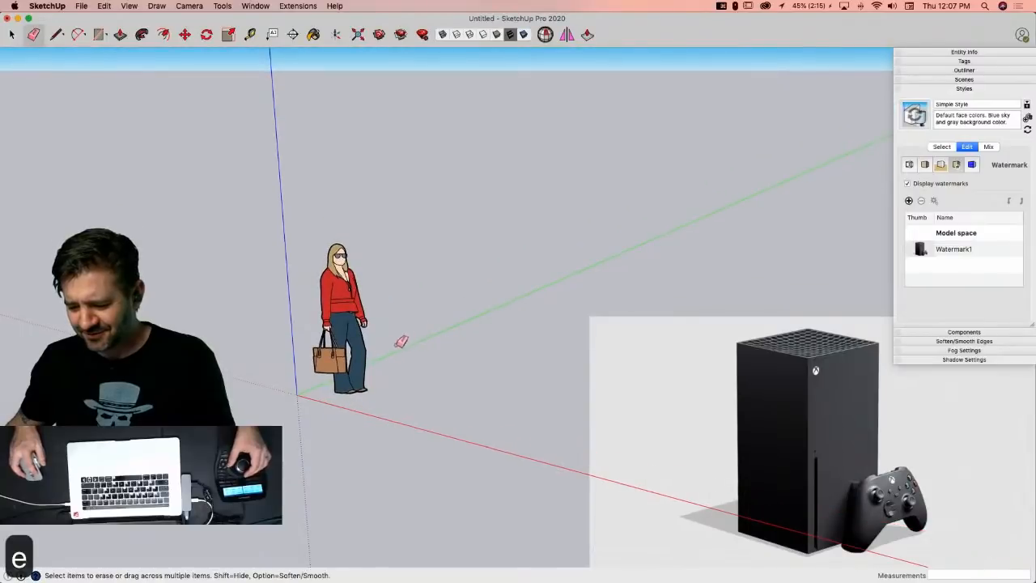
{"action": "left_click", "coordinate": [372, 353]}
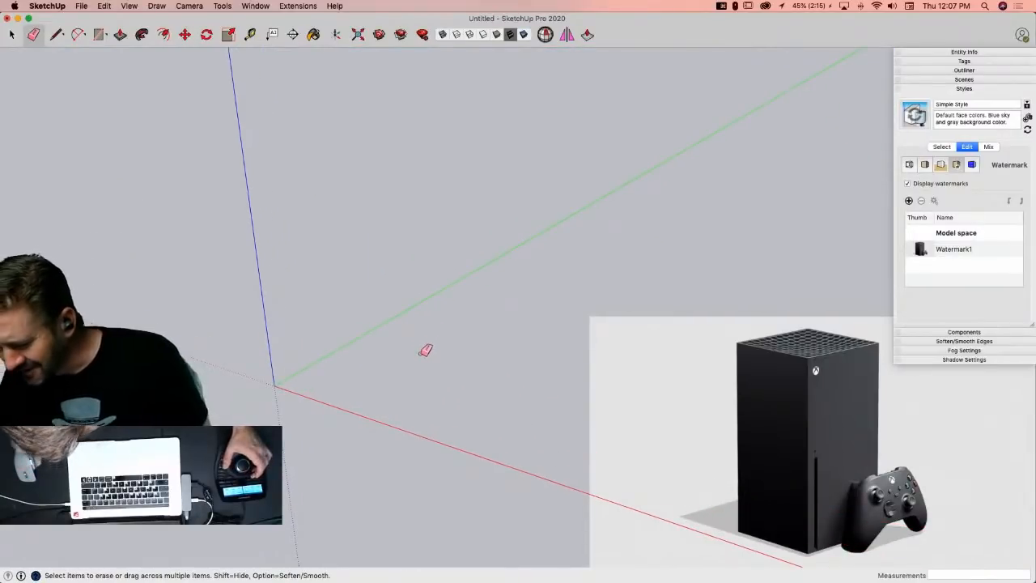
{"action": "key", "text": "r"}
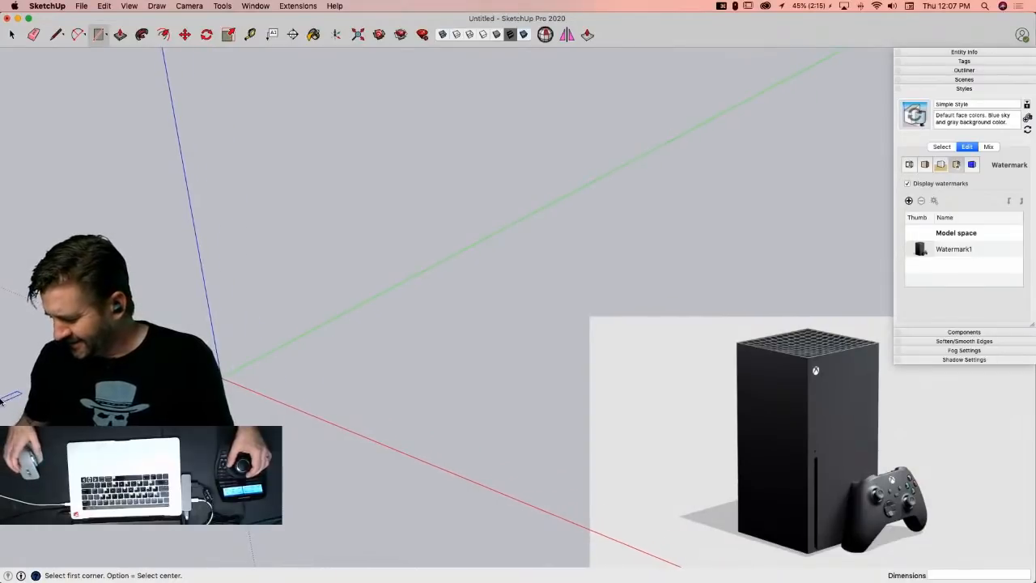
{"action": "mouse_move", "coordinate": [1, 393]}
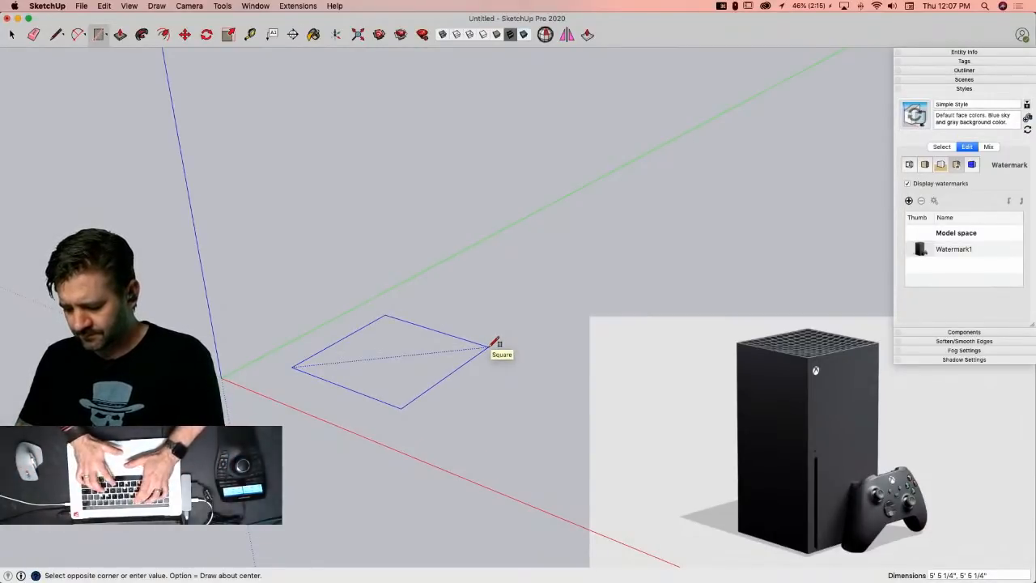
{"action": "type", "text": "5;"}
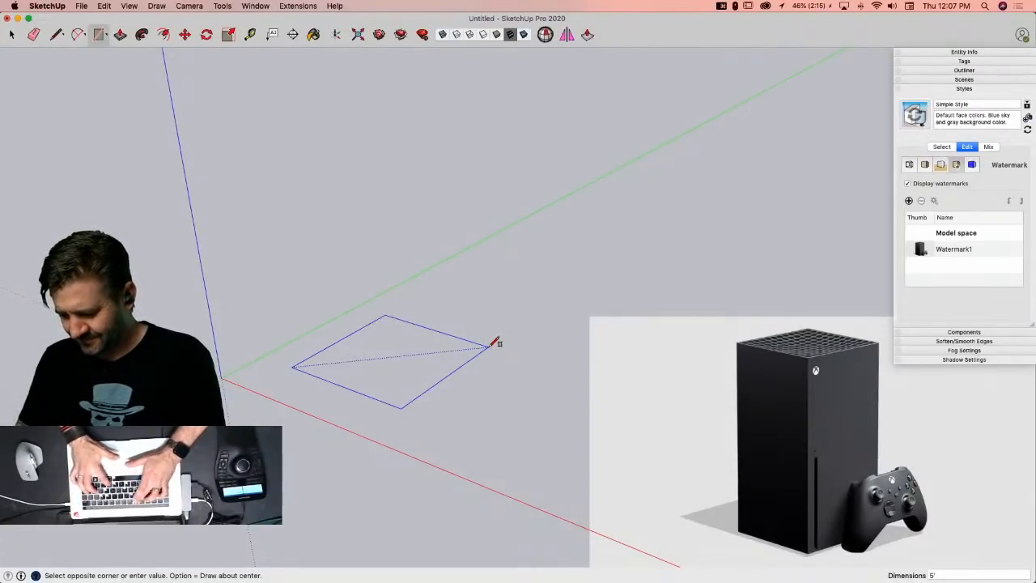
{"action": "type", "text": "',5'"}
{"action": "key", "text": "Return"}
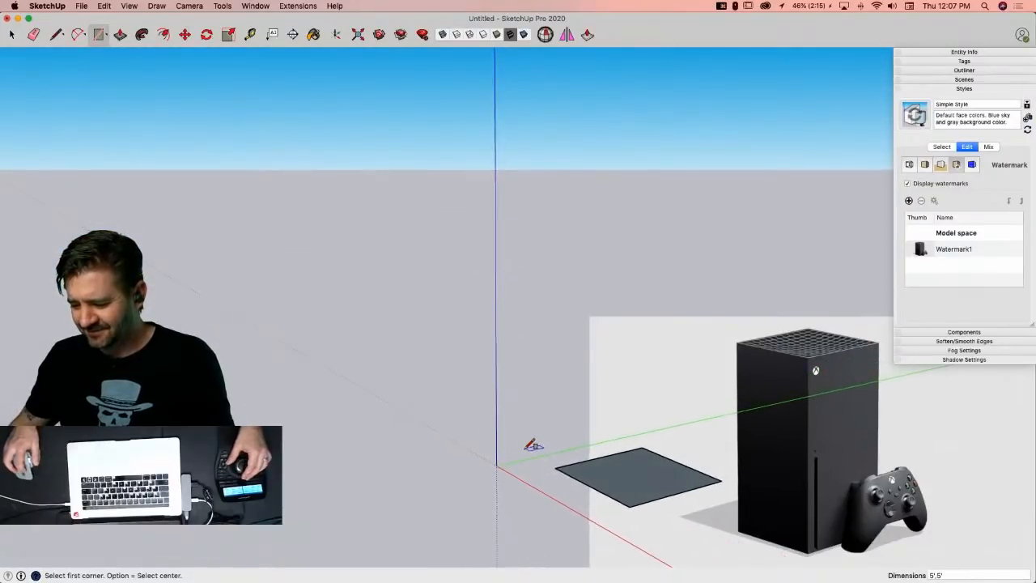
Step: Push/Pull the square up 8' 6" into a box, and raise its top face by about another 1' 3"
{"action": "key", "text": "p"}
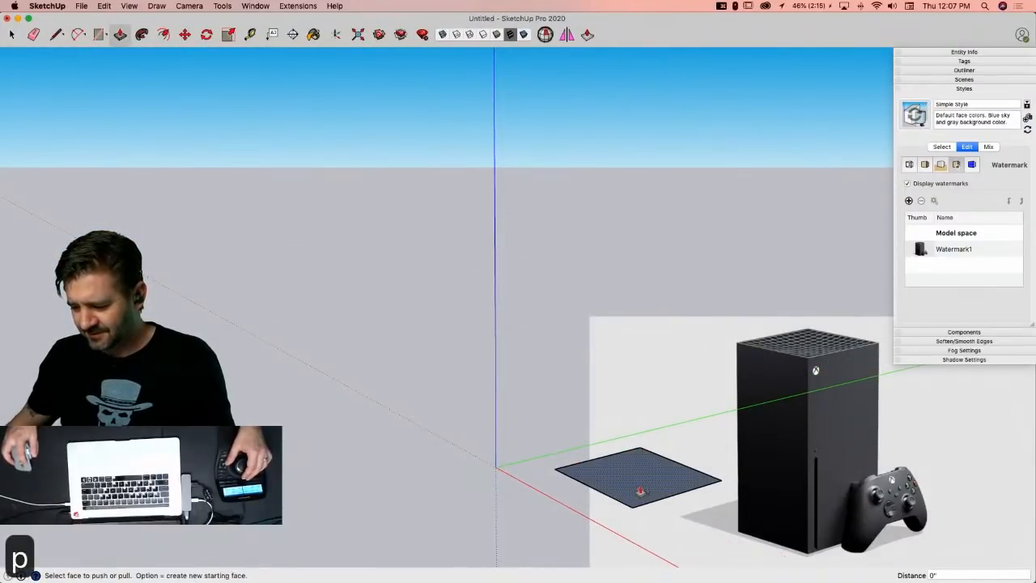
{"action": "left_click", "coordinate": [640, 458]}
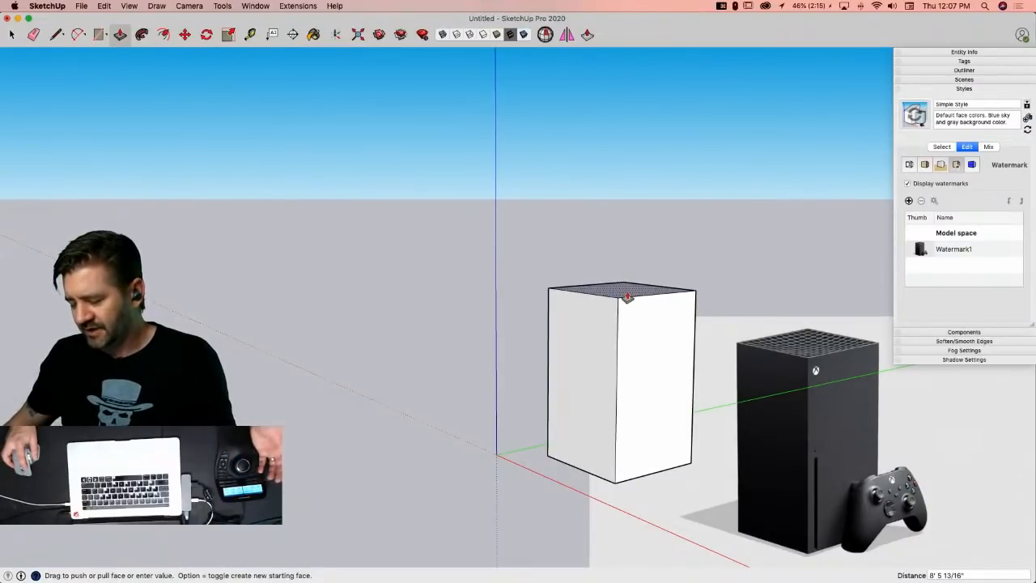
{"action": "left_click", "coordinate": [628, 297]}
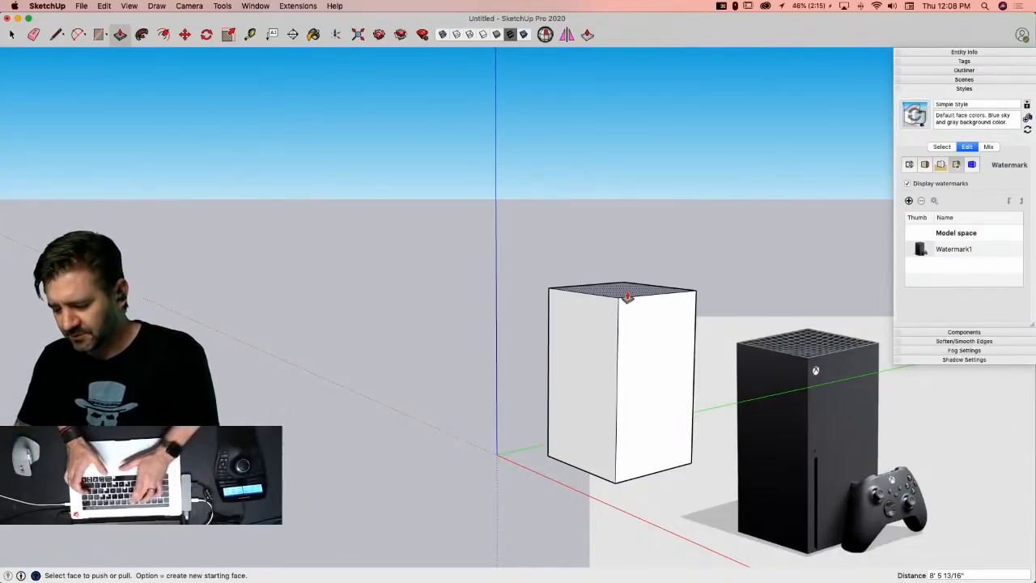
{"action": "type", "text": "8' 6"}
{"action": "key", "text": "Return"}
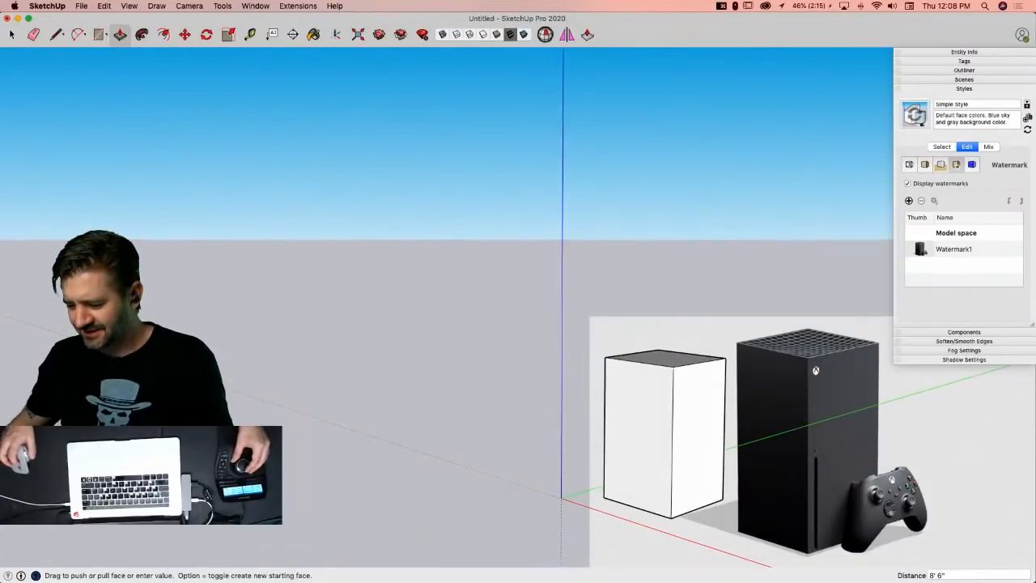
{"action": "left_click", "coordinate": [667, 352]}
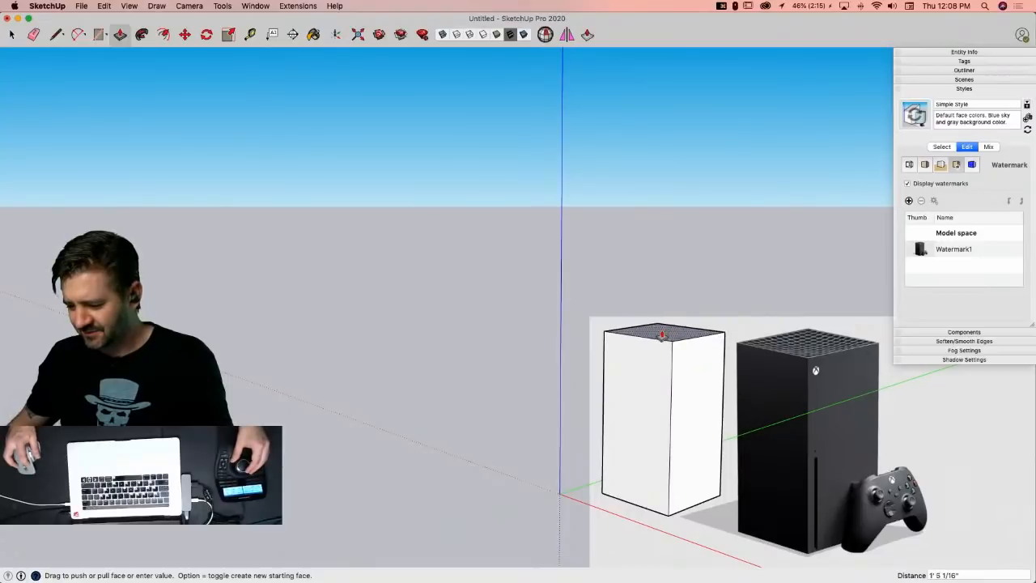
{"action": "left_click", "coordinate": [666, 335]}
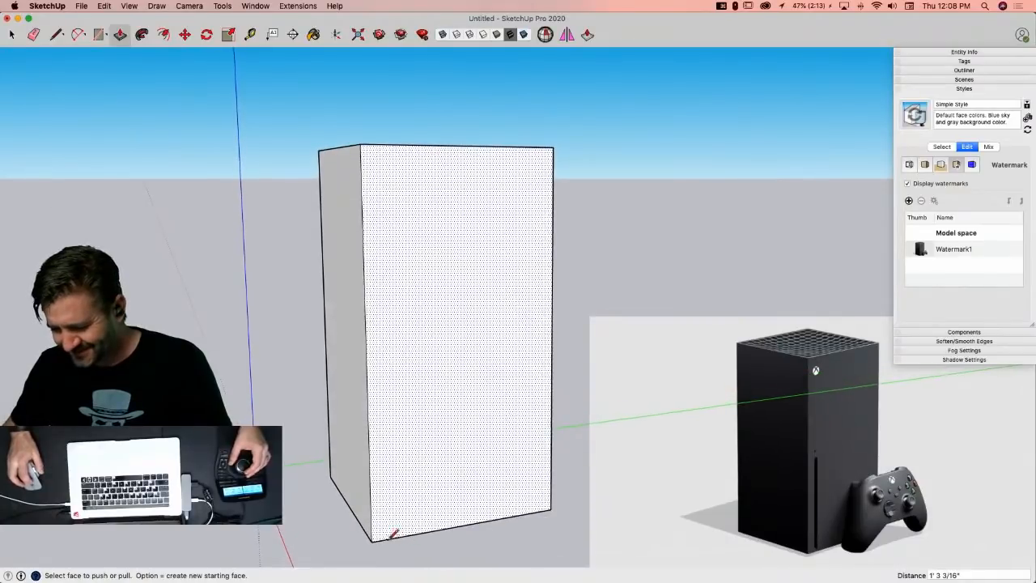
Step: Draw a vertical slot about 4' 3/4" by 2" near the front face's lower corner and push it about 5 7/8" inward
{"action": "key", "text": "l"}
{"action": "key", "text": "r"}
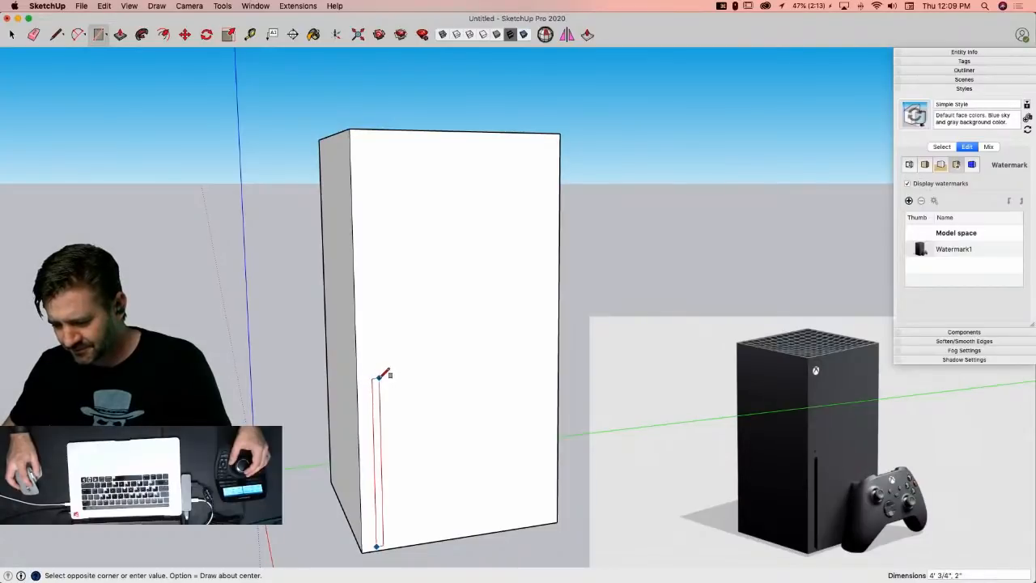
{"action": "left_click", "coordinate": [384, 376]}
{"action": "key", "text": "p"}
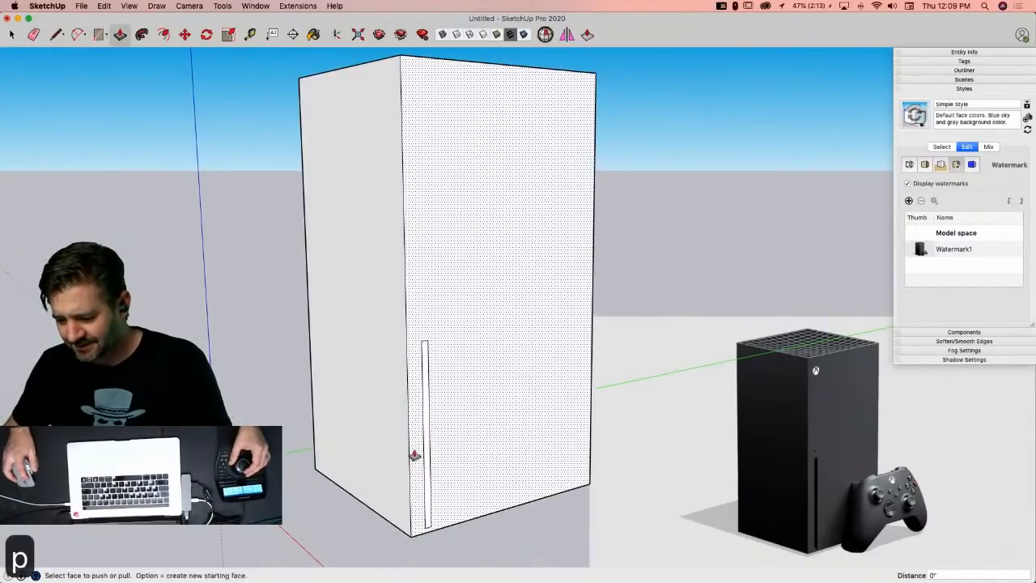
{"action": "left_click", "coordinate": [427, 459]}
{"action": "left_click", "coordinate": [414, 456]}
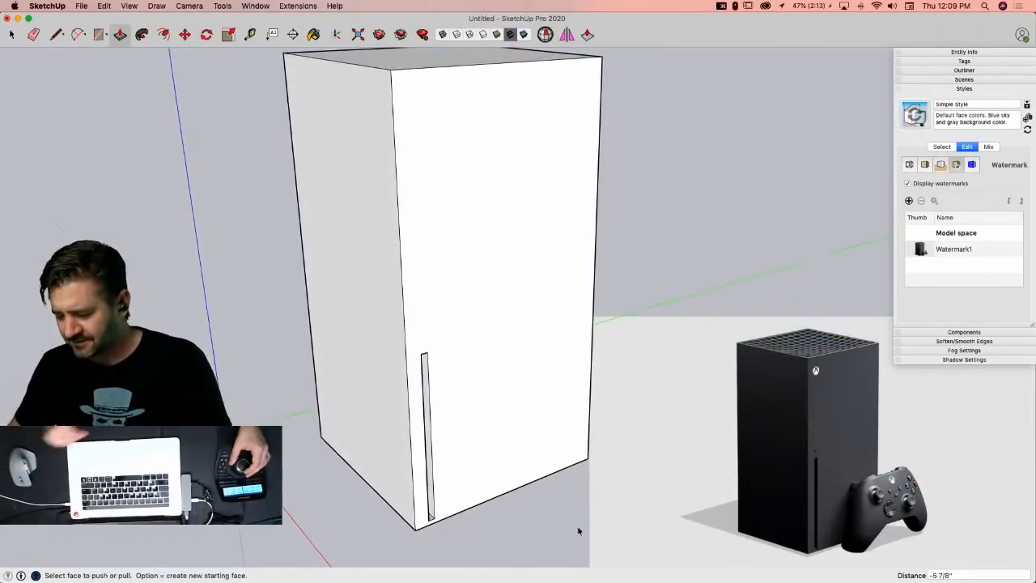
{"action": "key", "text": "space"}
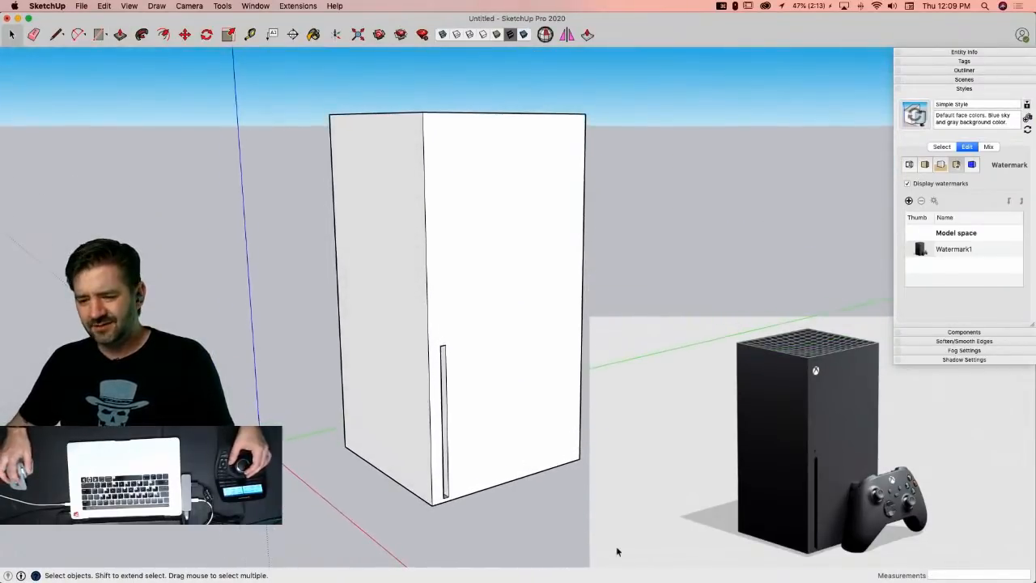
Step: Save the model to the Desktop as Consoles.skp
{"action": "left_click", "coordinate": [81, 6]}
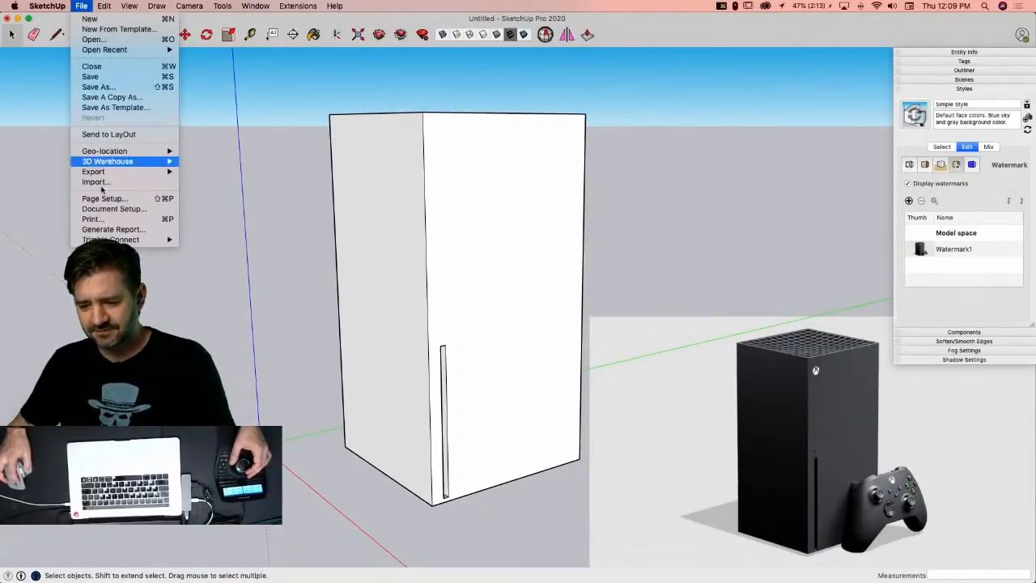
{"action": "left_click", "coordinate": [91, 76]}
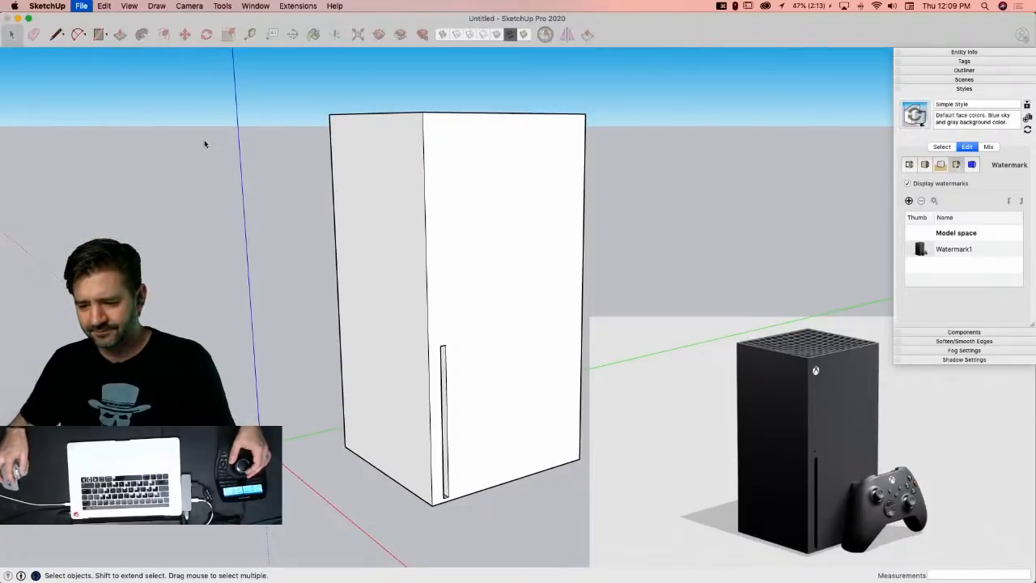
{"action": "left_click", "coordinate": [326, 146]}
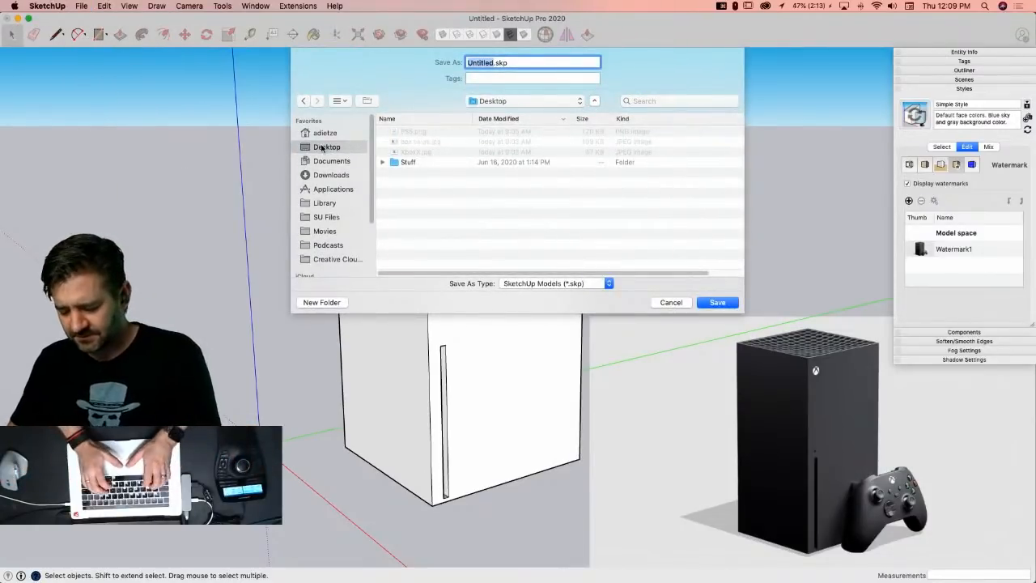
{"action": "type", "text": "Consoles"}
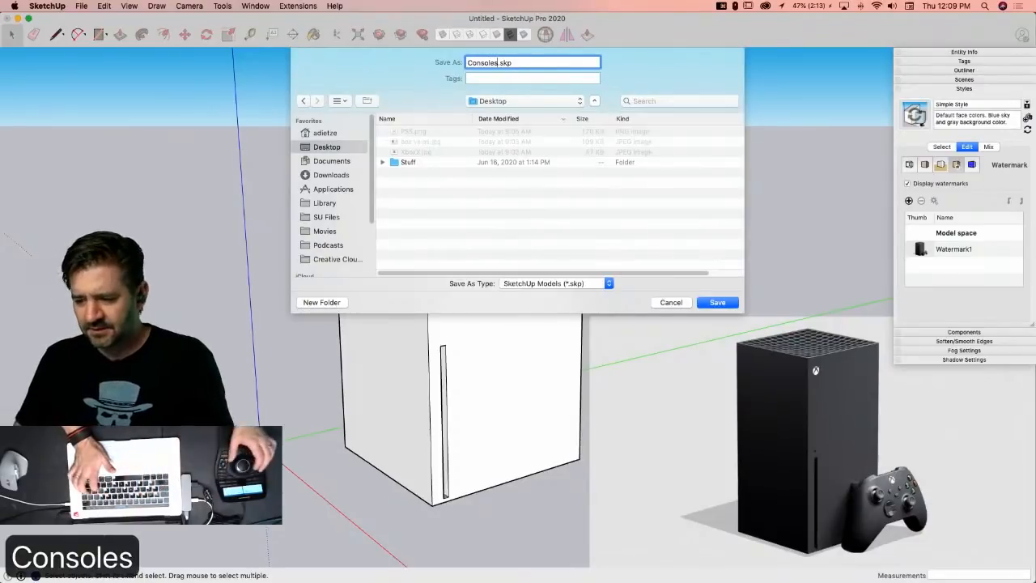
{"action": "key", "text": "Return"}
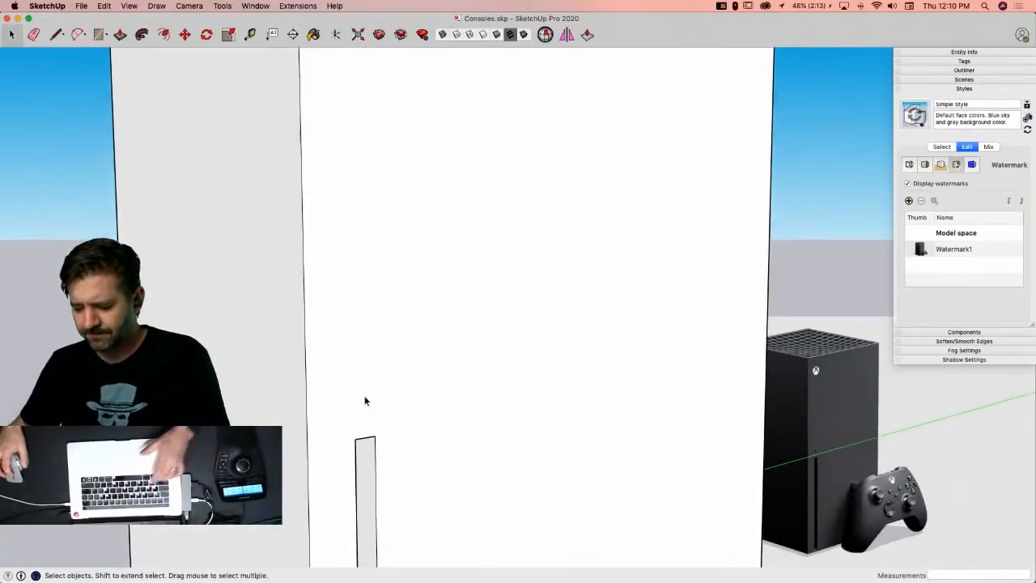
Step: Draw two concentric circles centred above the slot on the front face, with radii of about 1 1/2" and 1 1/4"
{"action": "key", "text": "s"}
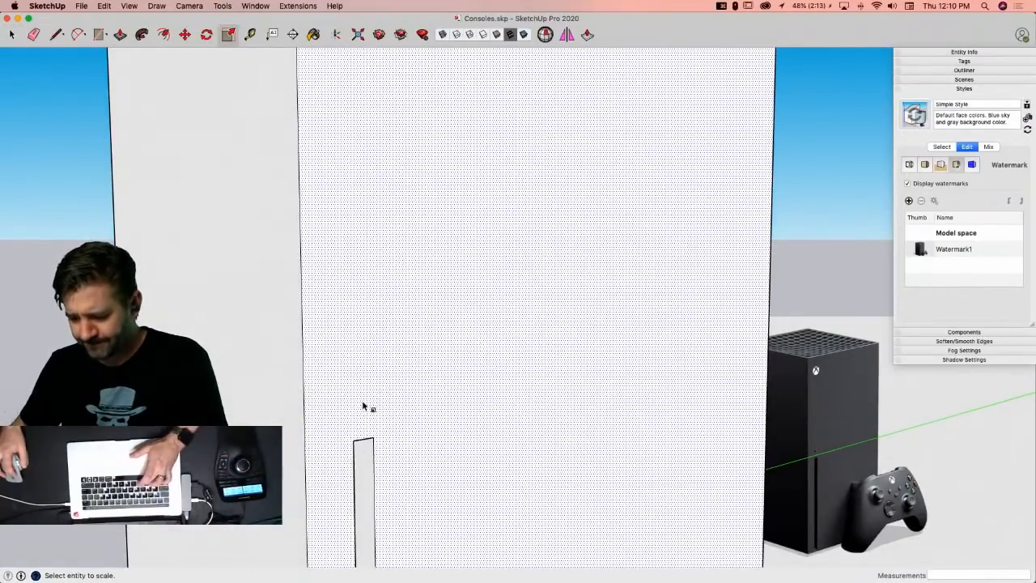
{"action": "key", "text": "c"}
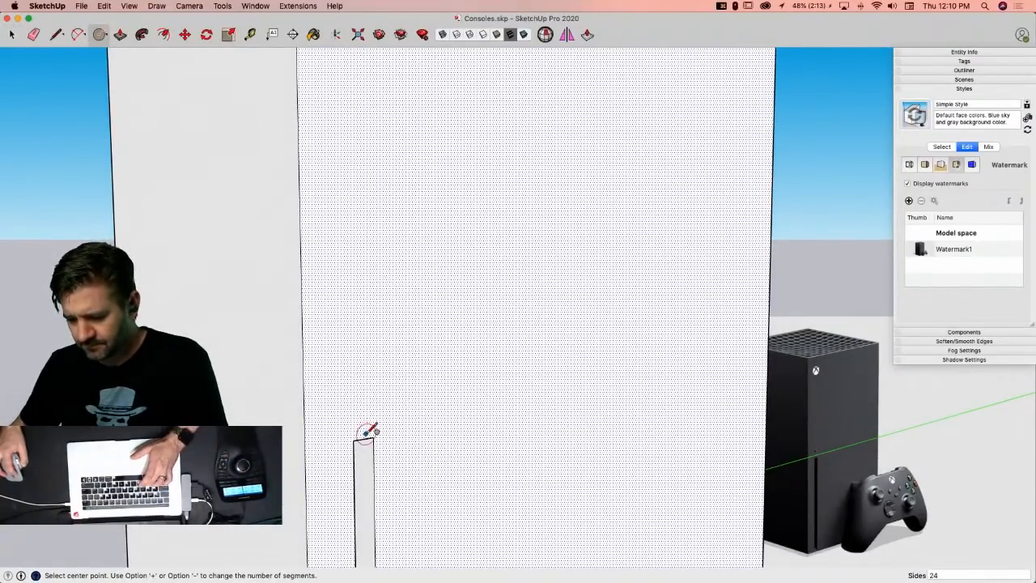
{"action": "left_click", "coordinate": [362, 385]}
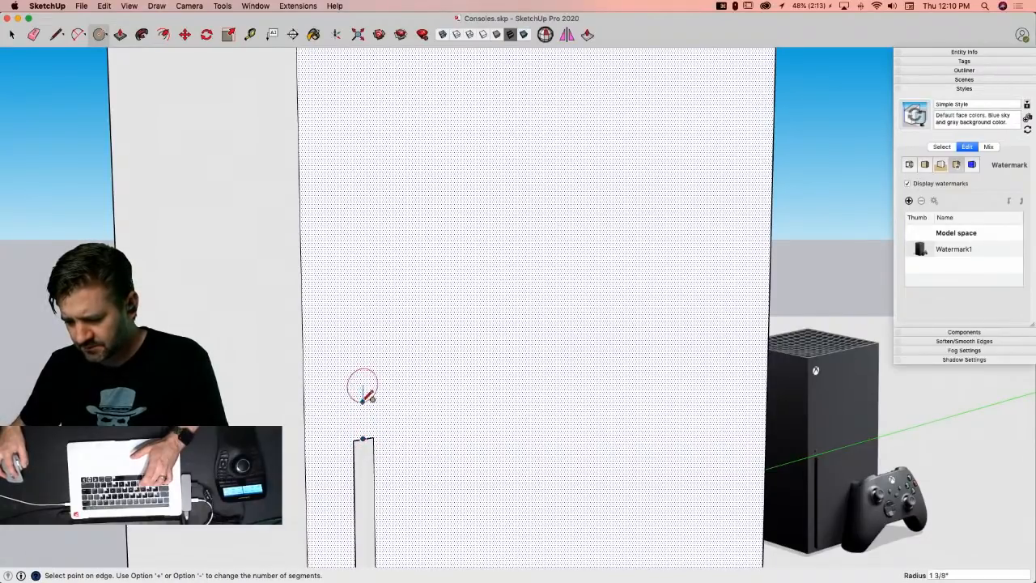
{"action": "left_click", "coordinate": [369, 401]}
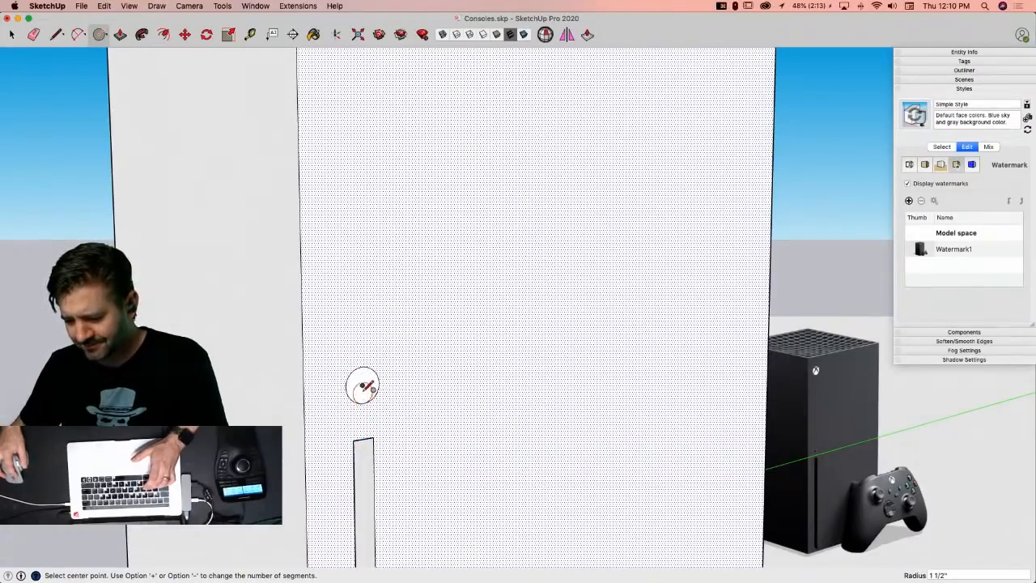
{"action": "left_click", "coordinate": [363, 387]}
{"action": "scroll", "coordinate": [363, 388], "scroll_direction": "down", "scroll_amount": 2}
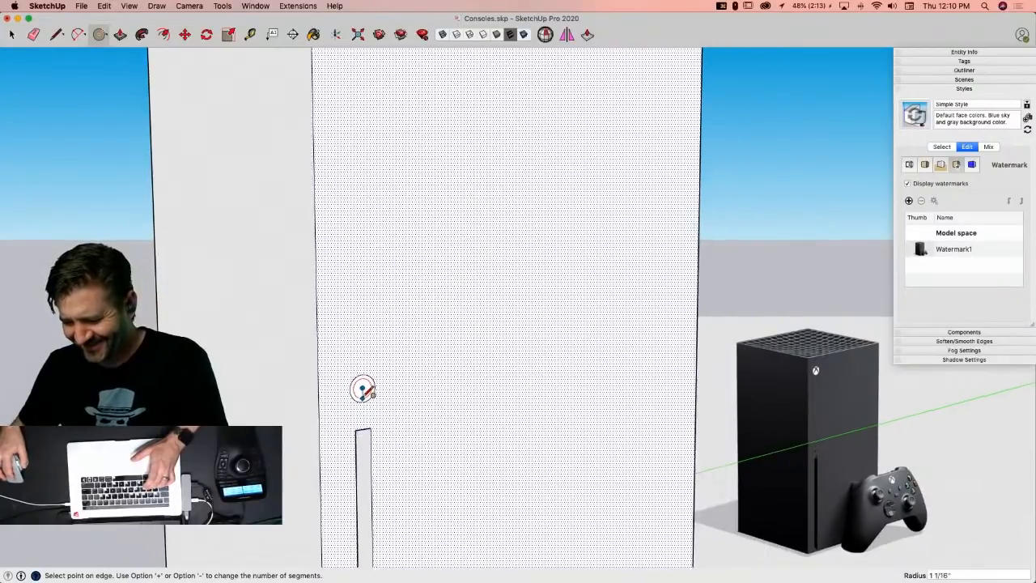
{"action": "scroll", "coordinate": [363, 391], "scroll_direction": "up", "scroll_amount": 5}
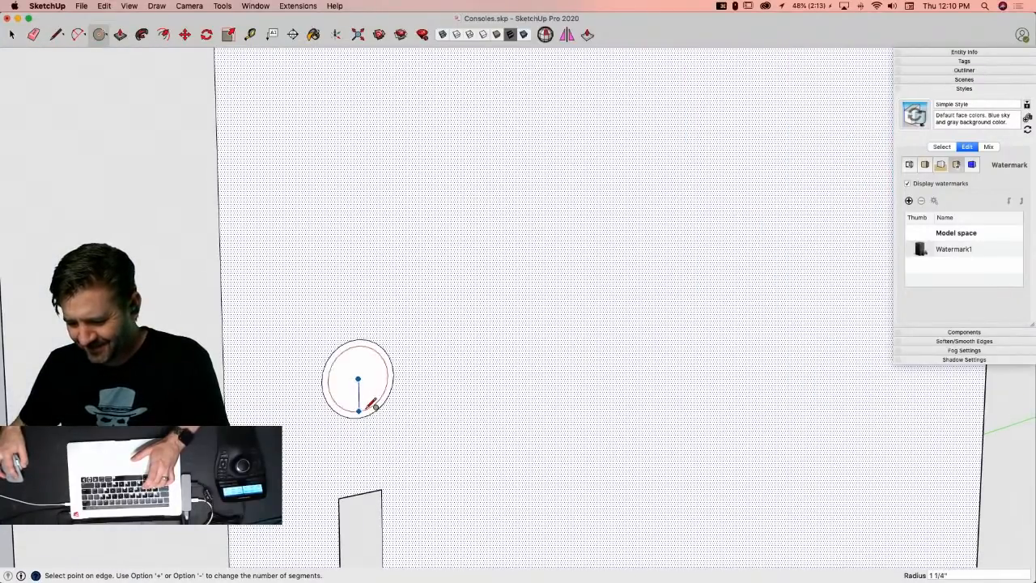
{"action": "left_click", "coordinate": [366, 408]}
Step: Push/Pull the inner disc about 7/16" outward and the narrow ring around it about 1/2" inward
{"action": "key", "text": "p"}
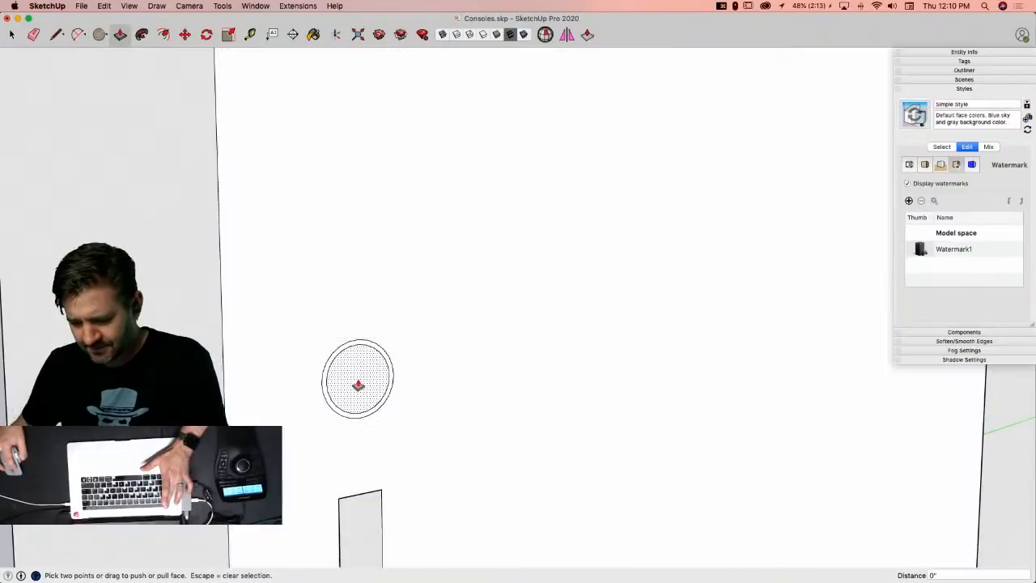
{"action": "left_click", "coordinate": [357, 389]}
{"action": "left_click", "coordinate": [361, 391]}
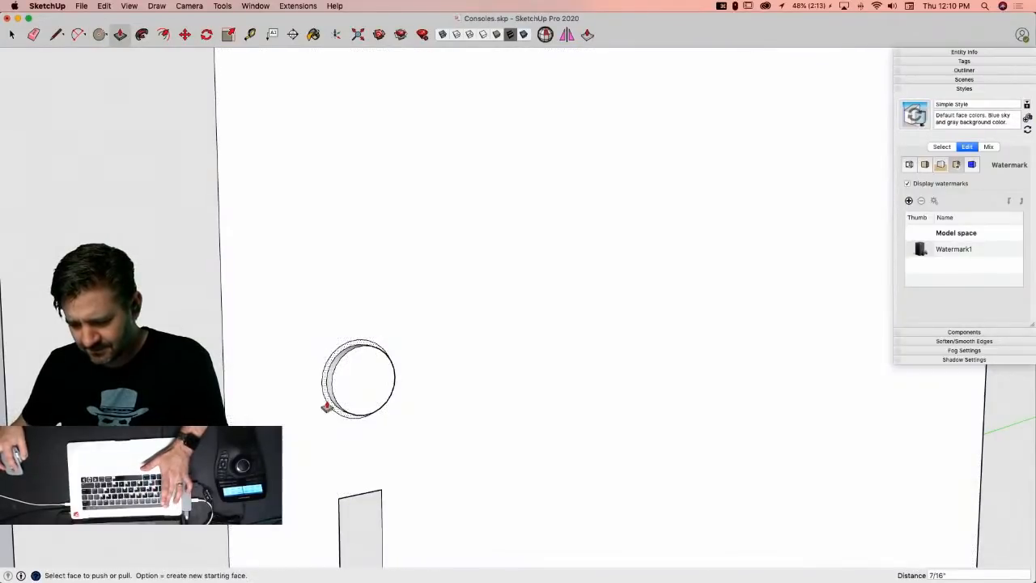
{"action": "left_click", "coordinate": [324, 406]}
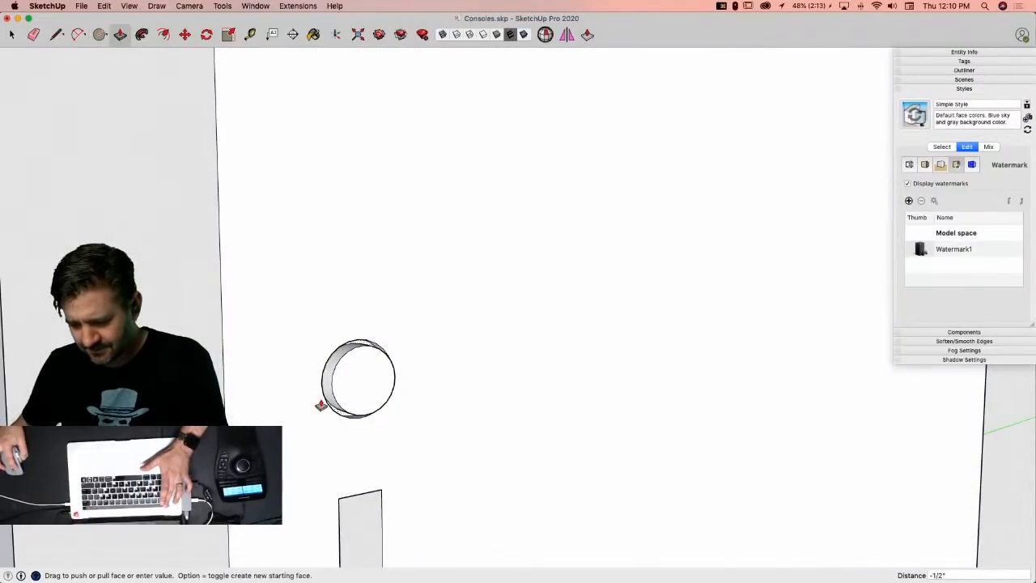
{"action": "left_click", "coordinate": [322, 405]}
{"action": "key", "text": "space"}
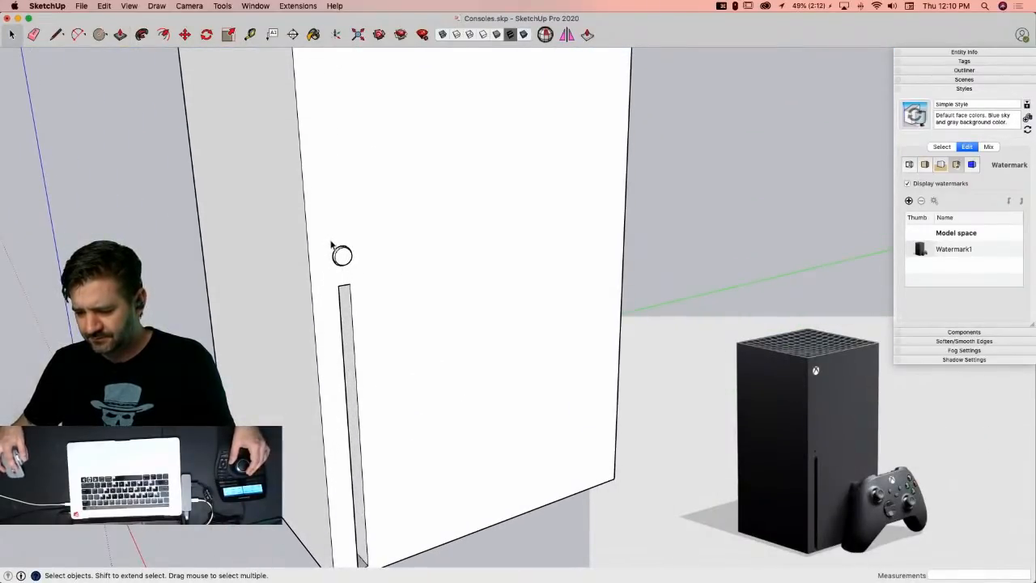
Step: Select the whole round button with its recess and scale it down uniformly about its centre to about 0.67
{"action": "double_click", "coordinate": [341, 254]}
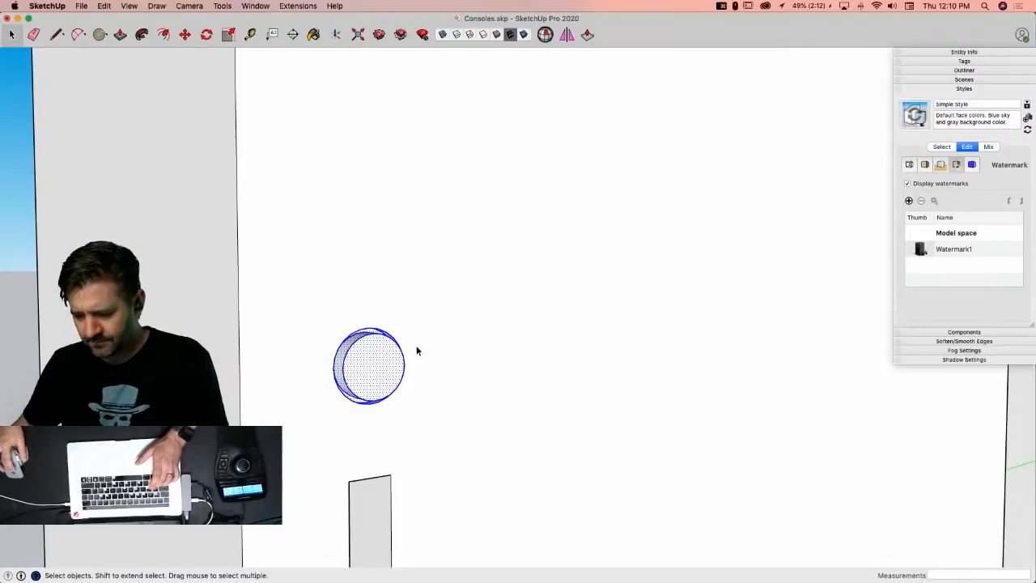
{"action": "key", "text": "s"}
{"action": "left_click", "coordinate": [405, 329]}
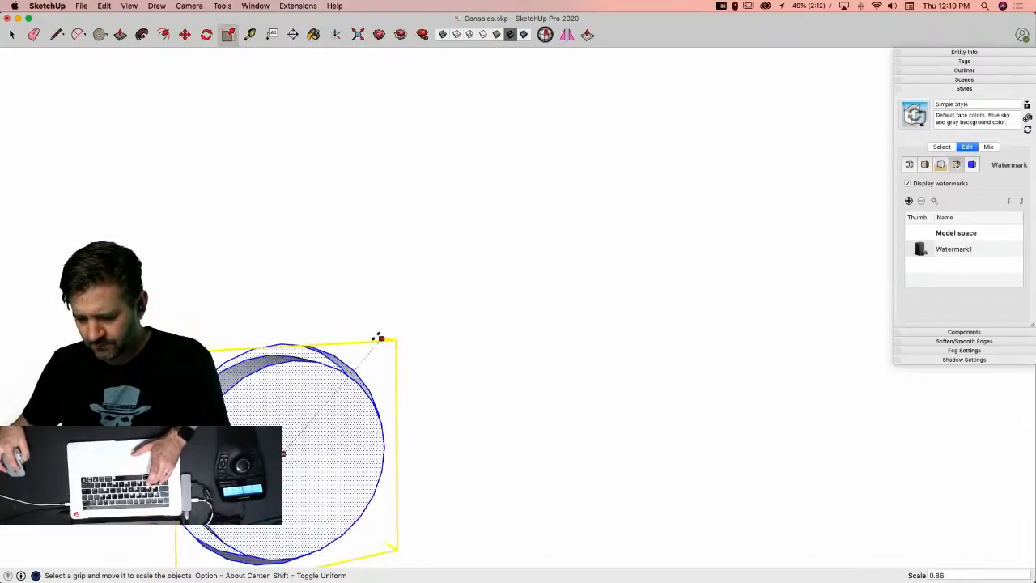
{"action": "left_click", "coordinate": [359, 364]}
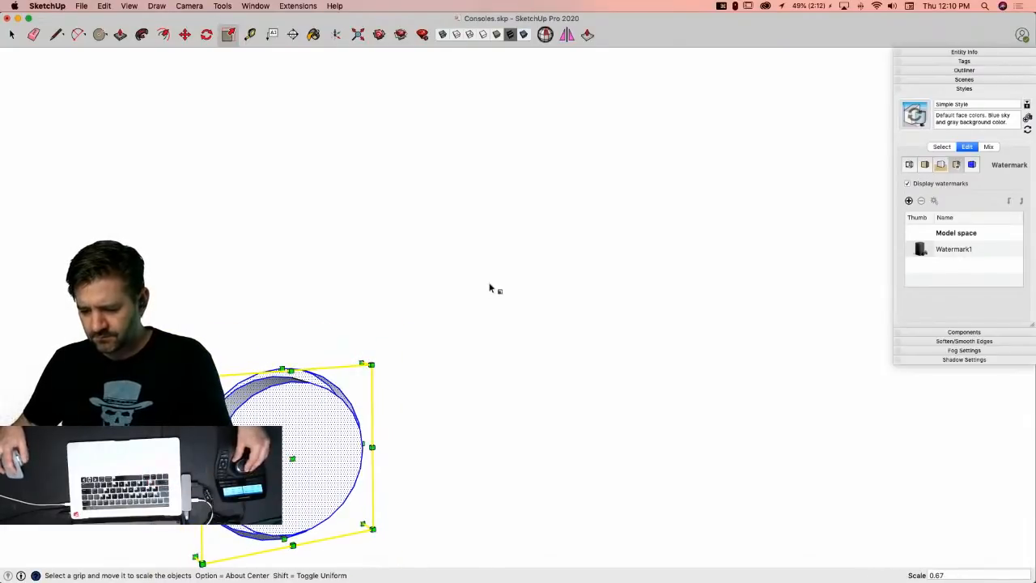
{"action": "scroll", "coordinate": [489, 289], "scroll_direction": "down", "scroll_amount": 10}
{"action": "key", "text": "space"}
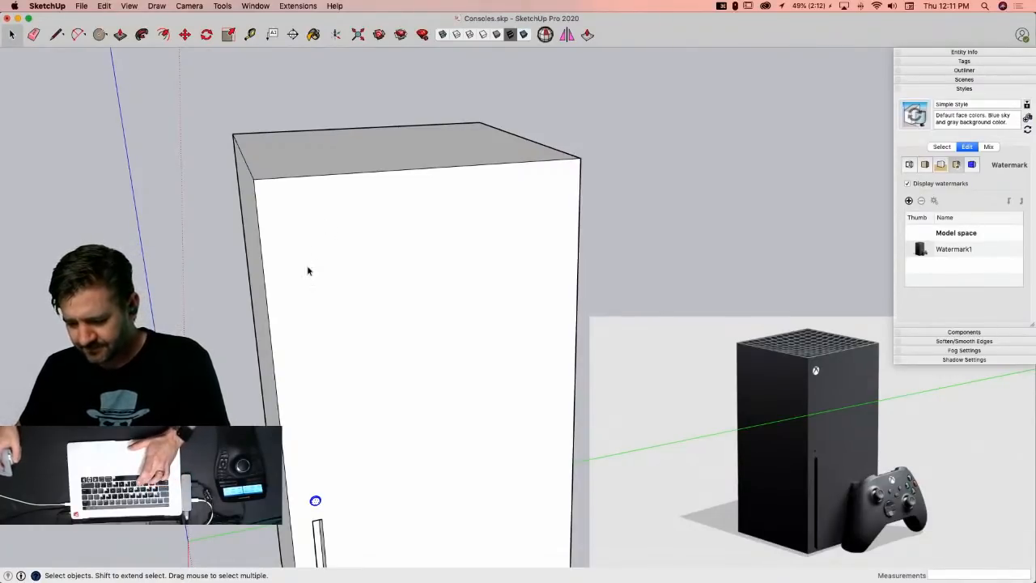
Step: Draw a circle about 3" in radius near the front face's upper corner, centred in line above the slot
{"action": "key", "text": "c"}
{"action": "scroll", "coordinate": [312, 521], "scroll_direction": "up", "scroll_amount": 3}
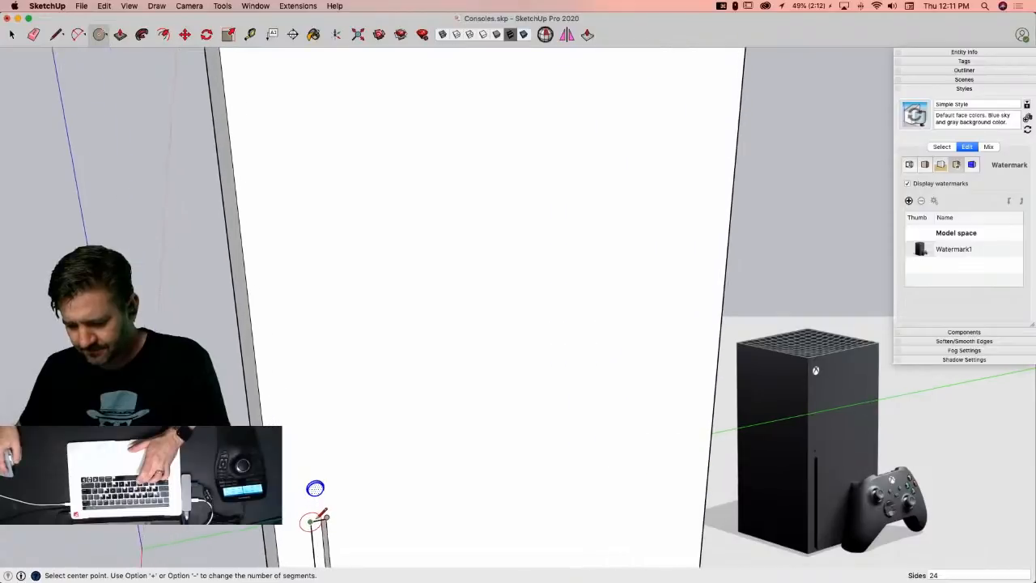
{"action": "scroll", "coordinate": [285, 172], "scroll_direction": "down", "scroll_amount": 3}
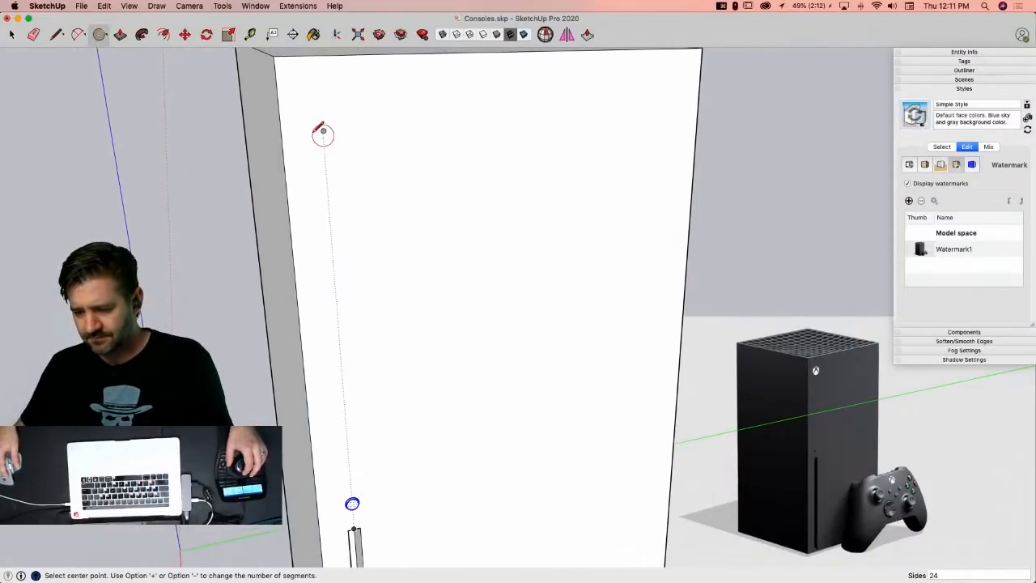
{"action": "left_click", "coordinate": [322, 98]}
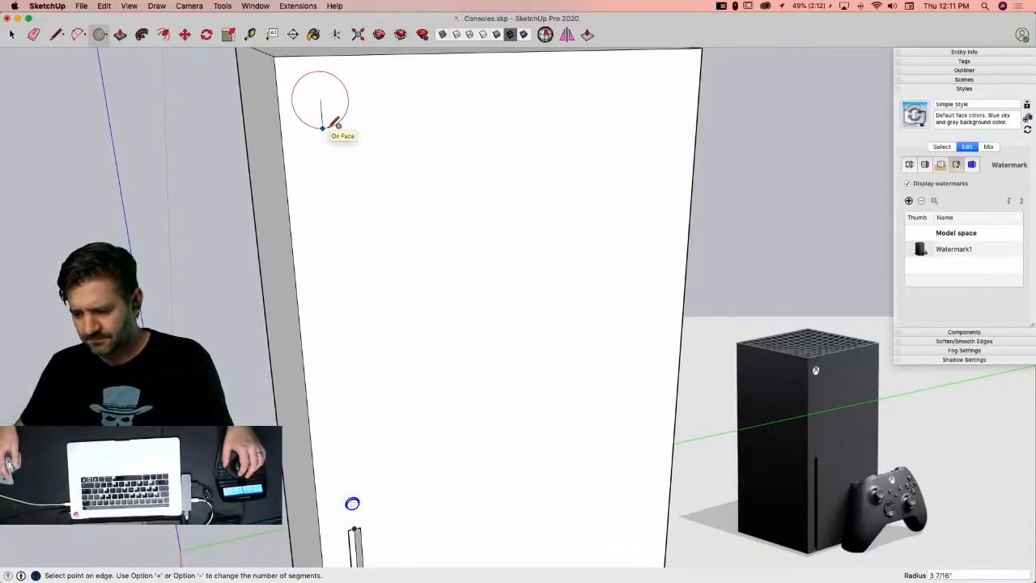
{"action": "left_click", "coordinate": [324, 125]}
{"action": "key", "text": "space"}
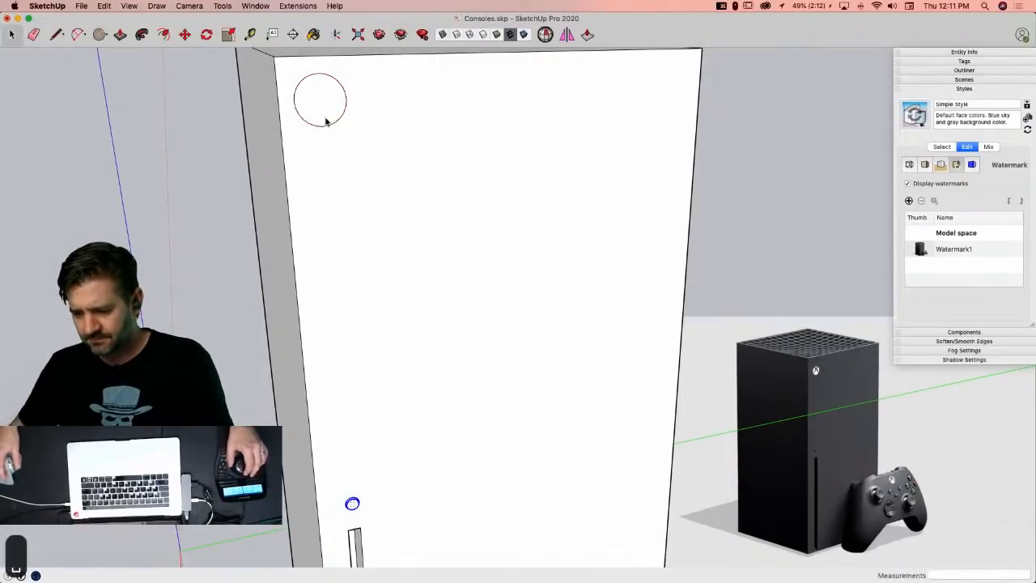
Step: Move the large circle straight down along the blue axis by about 1 7/16"
{"action": "left_click", "coordinate": [325, 125]}
{"action": "key", "text": "m"}
{"action": "left_click", "coordinate": [324, 132]}
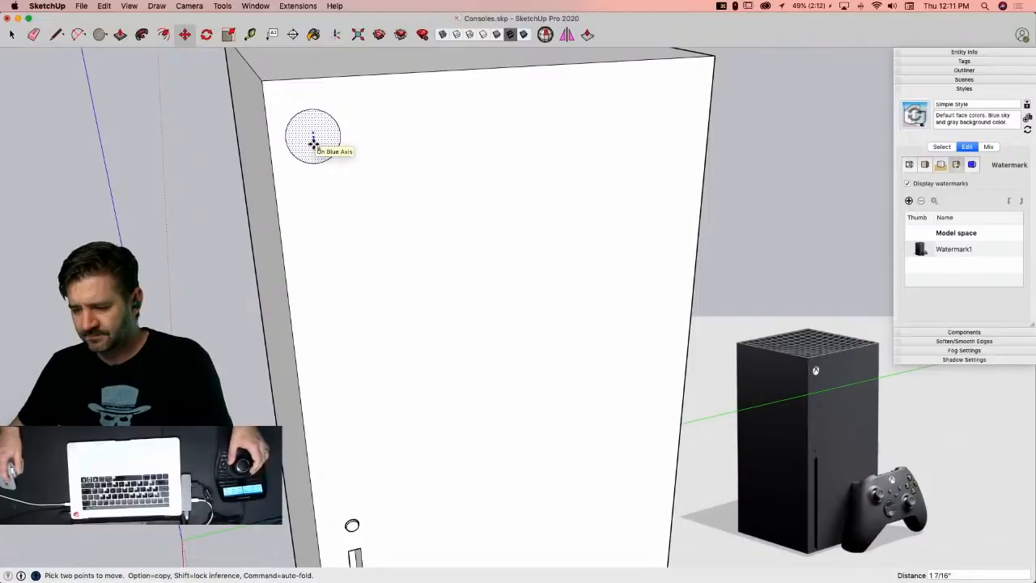
{"action": "left_click", "coordinate": [313, 143]}
{"action": "key", "text": "space"}
Step: Select the large circle's face together with its edge and make them a group
{"action": "scroll", "coordinate": [405, 194], "scroll_direction": "up", "scroll_amount": 5}
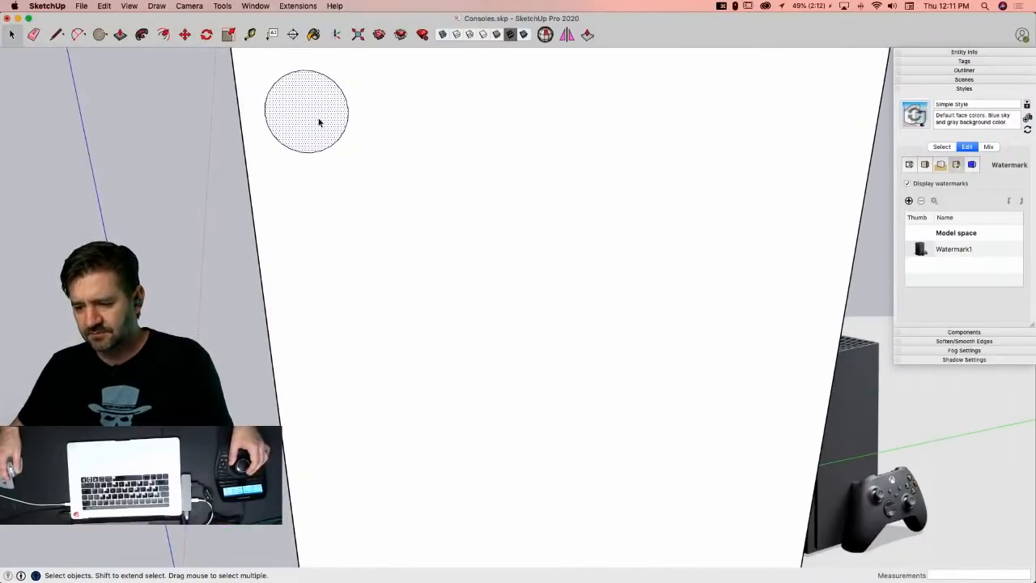
{"action": "double_click", "coordinate": [321, 124]}
{"action": "double_click", "coordinate": [321, 123]}
{"action": "right_click", "coordinate": [321, 123]}
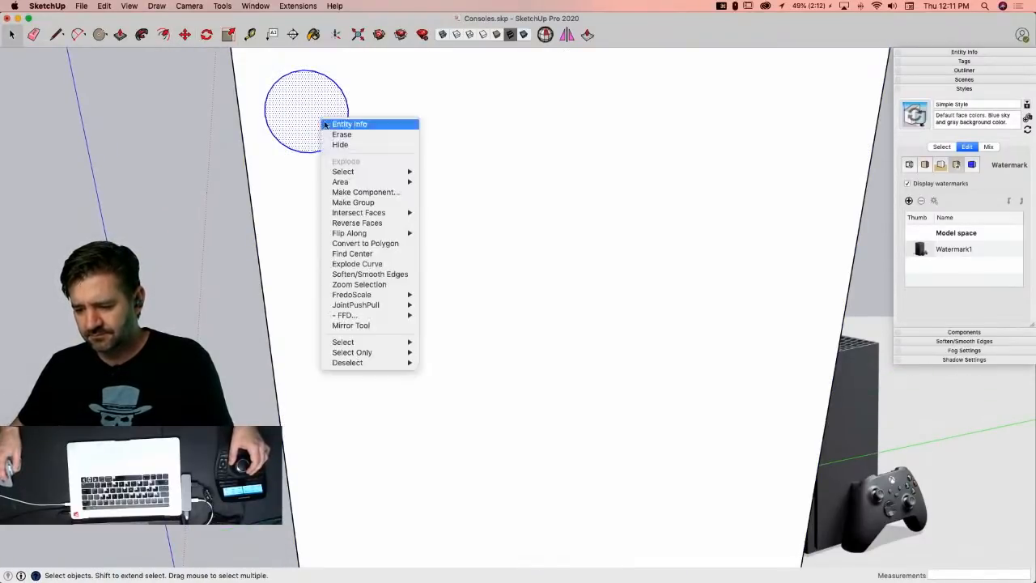
{"action": "left_click", "coordinate": [373, 202]}
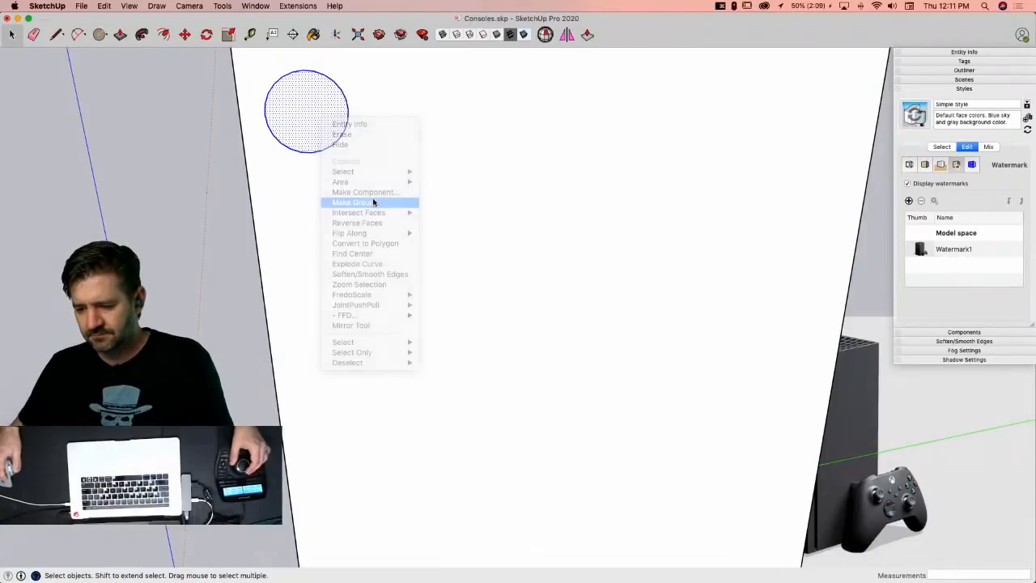
Step: Open the circle group and draw two horizontal chords about 4 1/2" long, one across its upper part and one across its lower part
{"action": "double_click", "coordinate": [334, 152]}
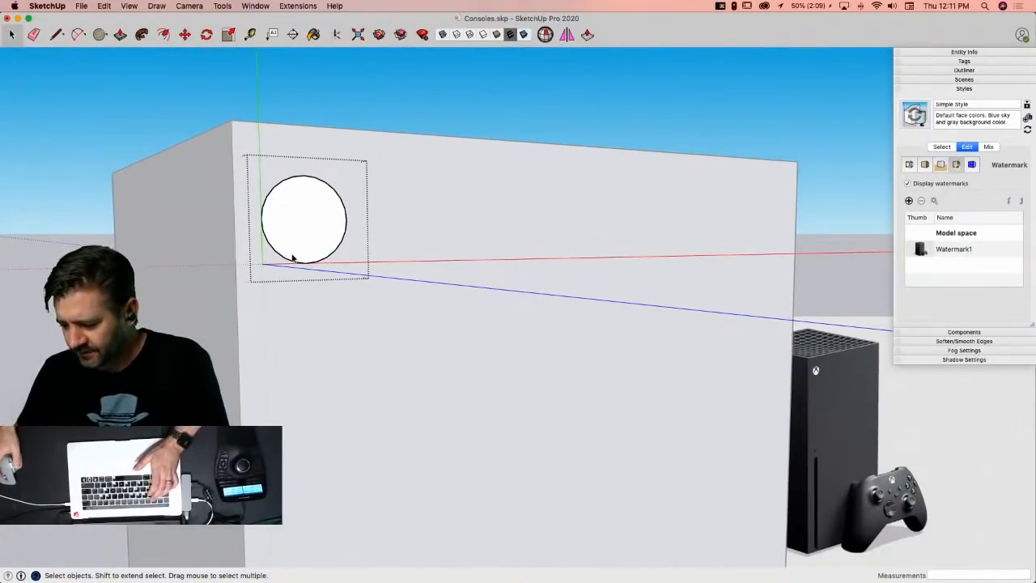
{"action": "key", "text": "l"}
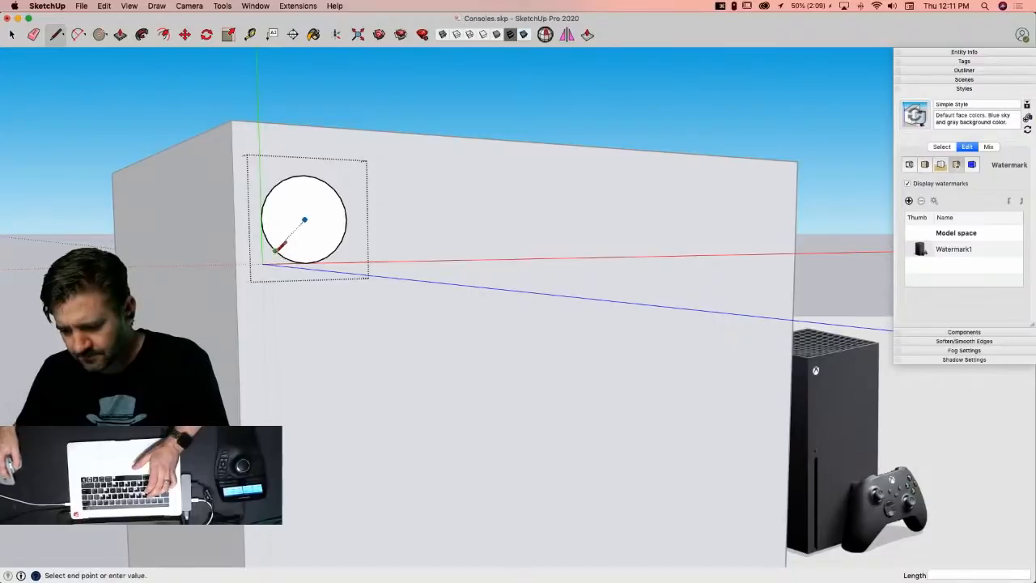
{"action": "left_click", "coordinate": [335, 248]}
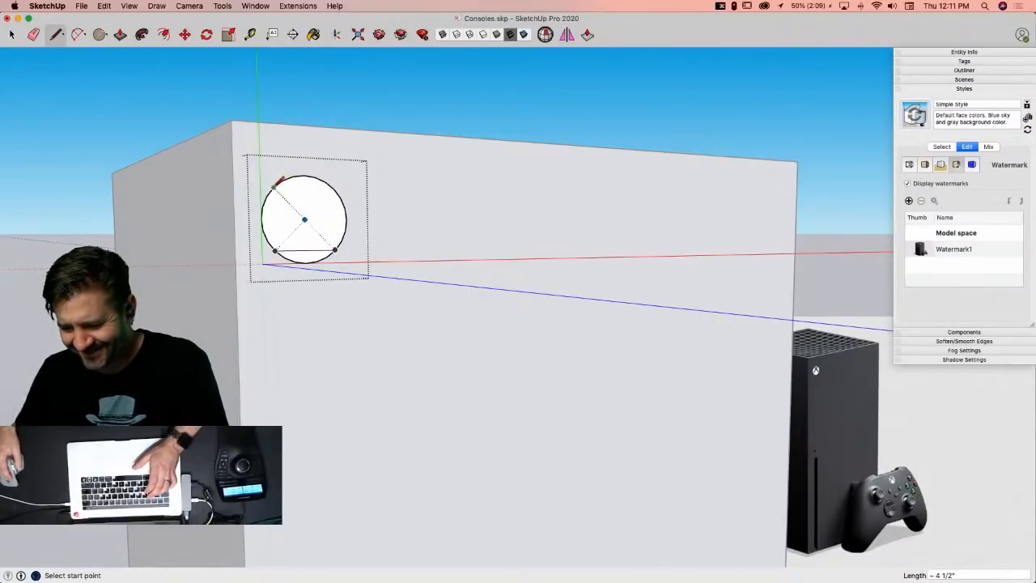
{"action": "left_click", "coordinate": [337, 188]}
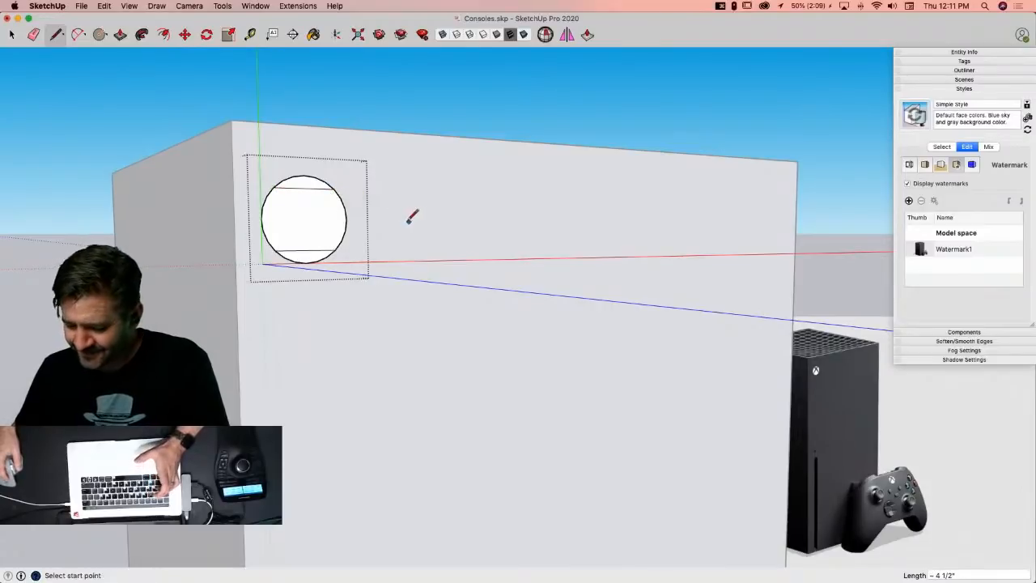
Step: Draw two arcs between the chords' opposite ends, lower left to upper right, with bulges of about 1 1/16" and 9/16"
{"action": "key", "text": "a"}
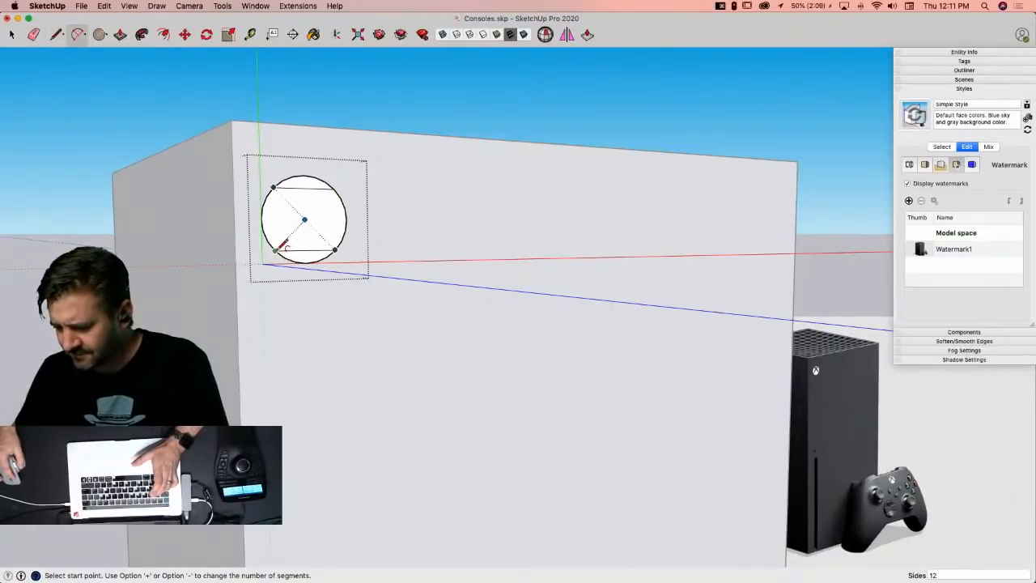
{"action": "left_click", "coordinate": [276, 250]}
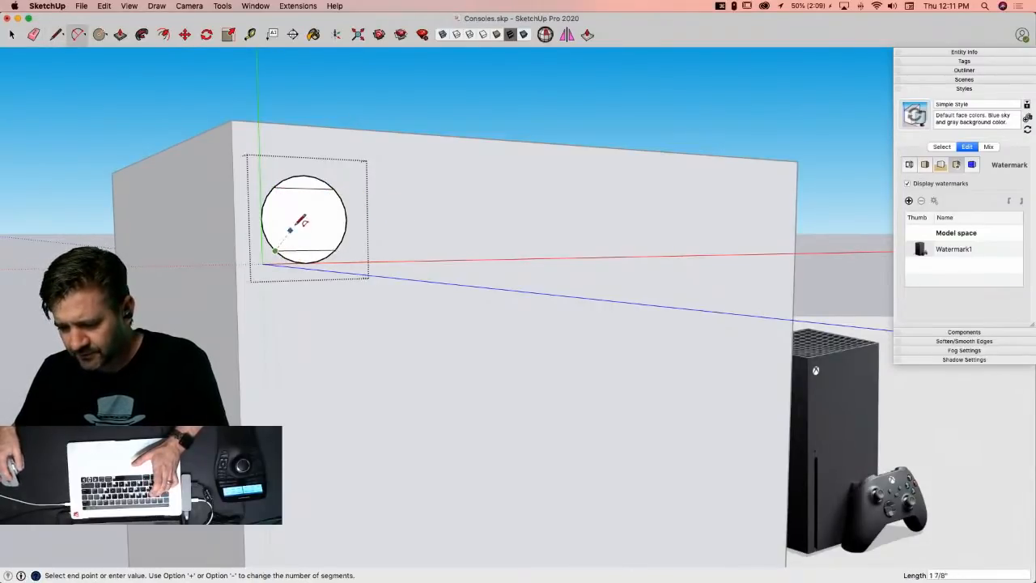
{"action": "left_click", "coordinate": [335, 189]}
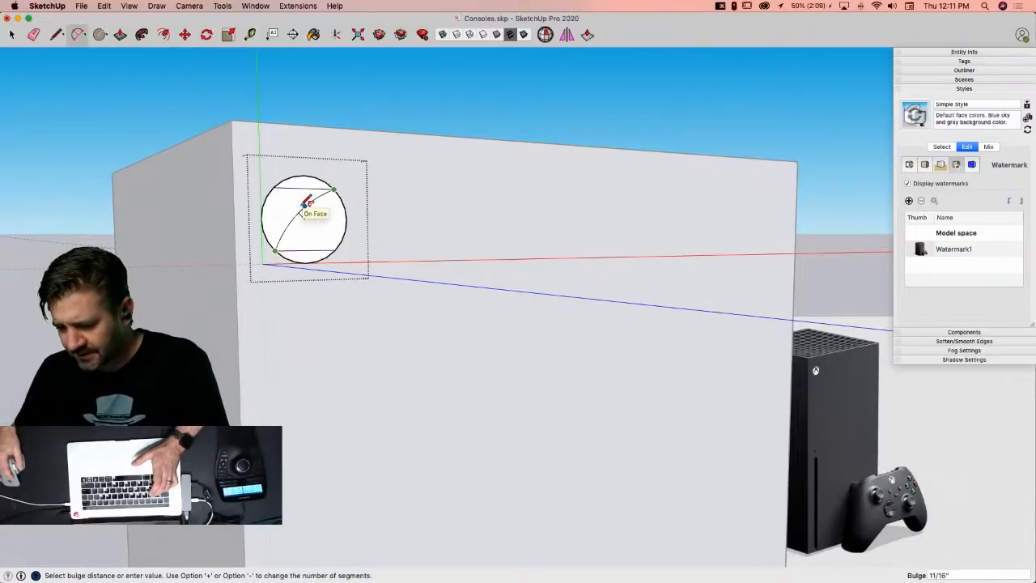
{"action": "left_click", "coordinate": [295, 209]}
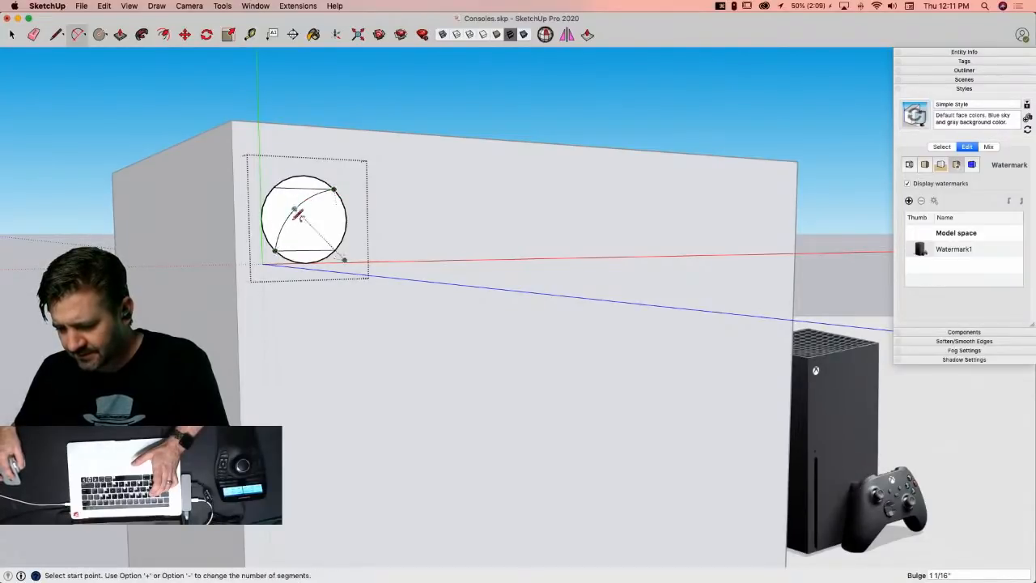
{"action": "left_click", "coordinate": [276, 250]}
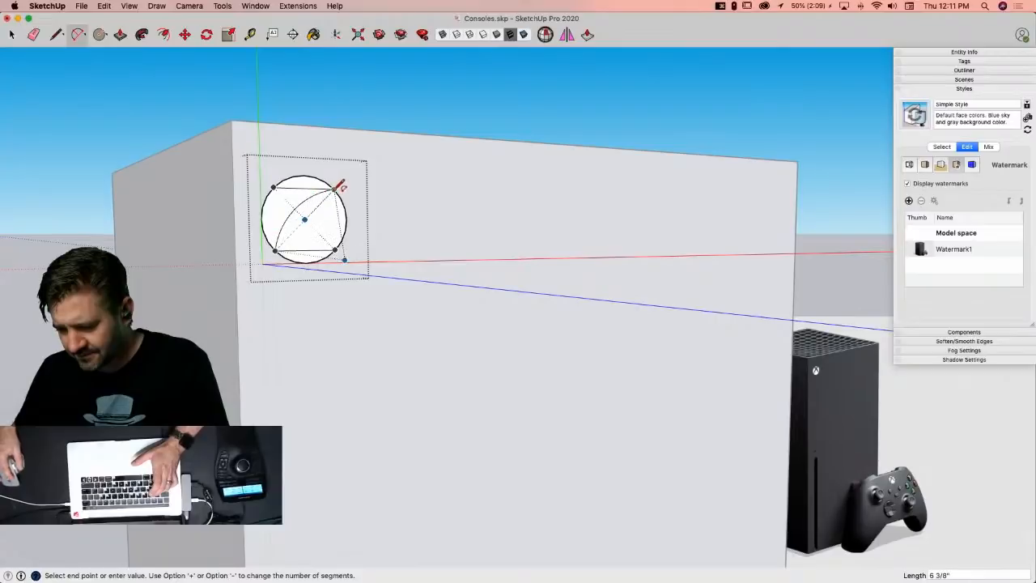
{"action": "left_click", "coordinate": [335, 190]}
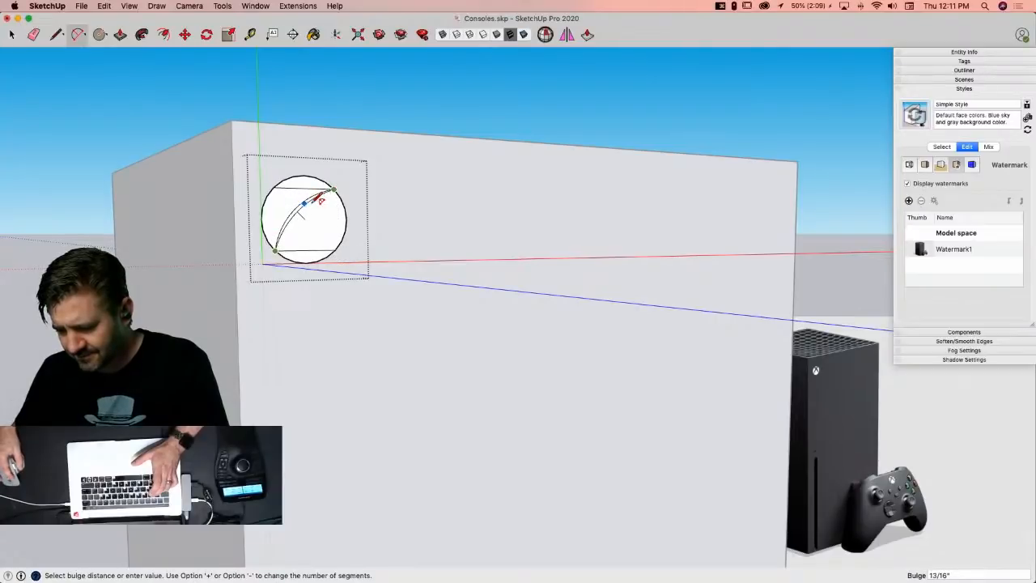
{"action": "scroll", "coordinate": [321, 200], "scroll_direction": "up", "scroll_amount": 2}
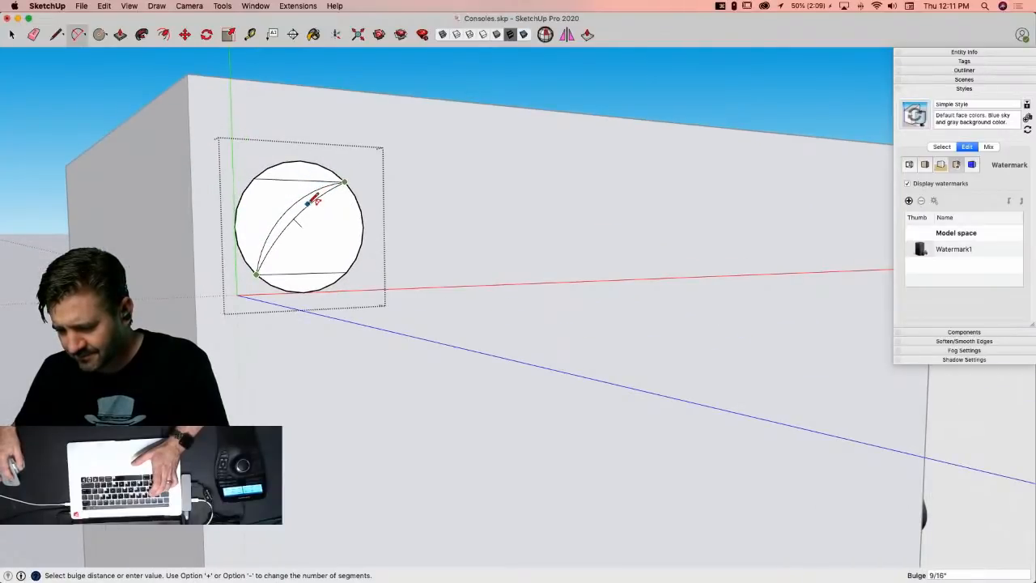
{"action": "left_click", "coordinate": [316, 203]}
Step: Rotate a copy of the crescent face 90 degrees about the circle's centre, and erase the surplus lines to leave the logo's curved X
{"action": "key", "text": "space"}
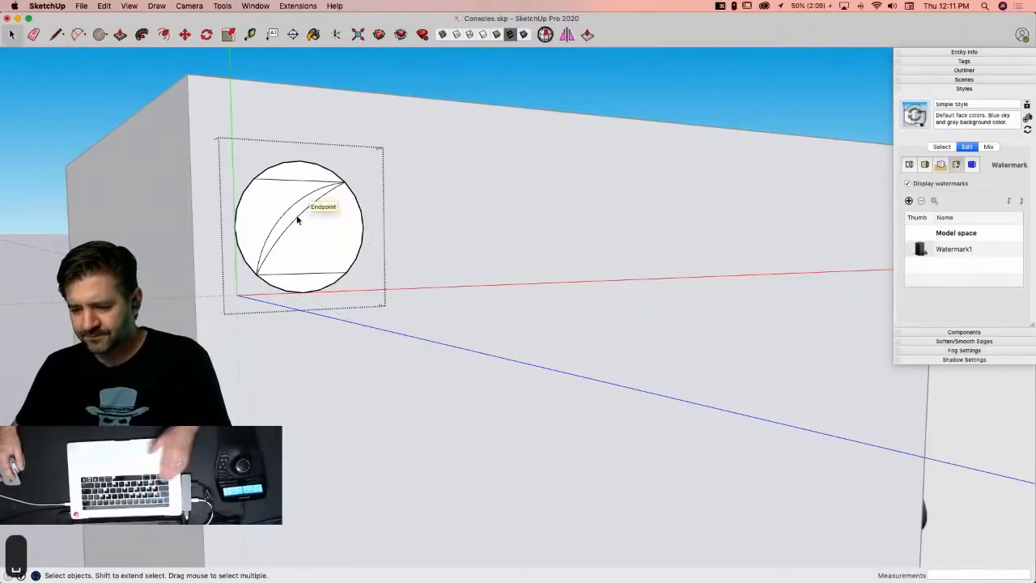
{"action": "left_click", "coordinate": [297, 217]}
{"action": "key", "text": "q"}
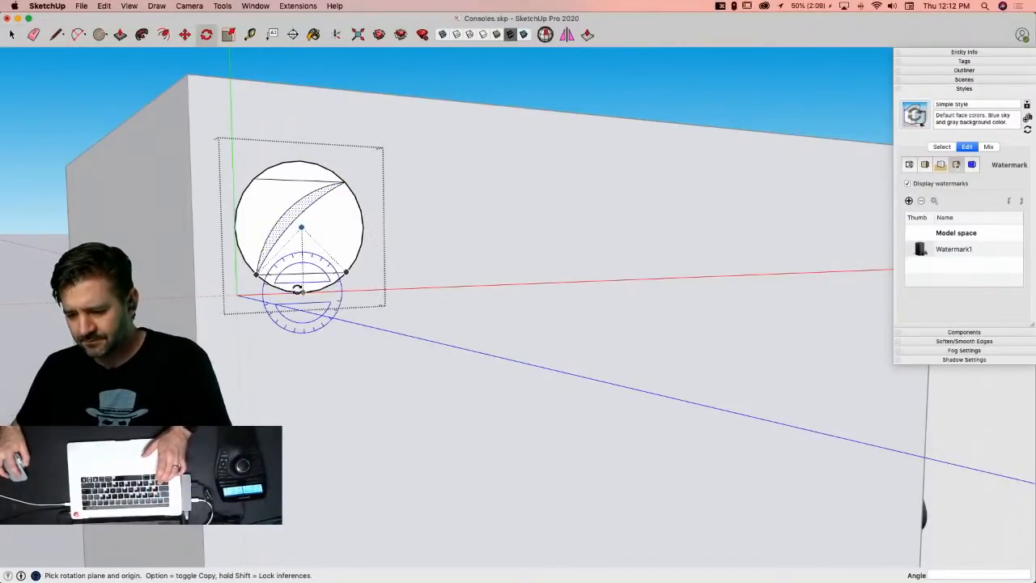
{"action": "left_click", "coordinate": [301, 227]}
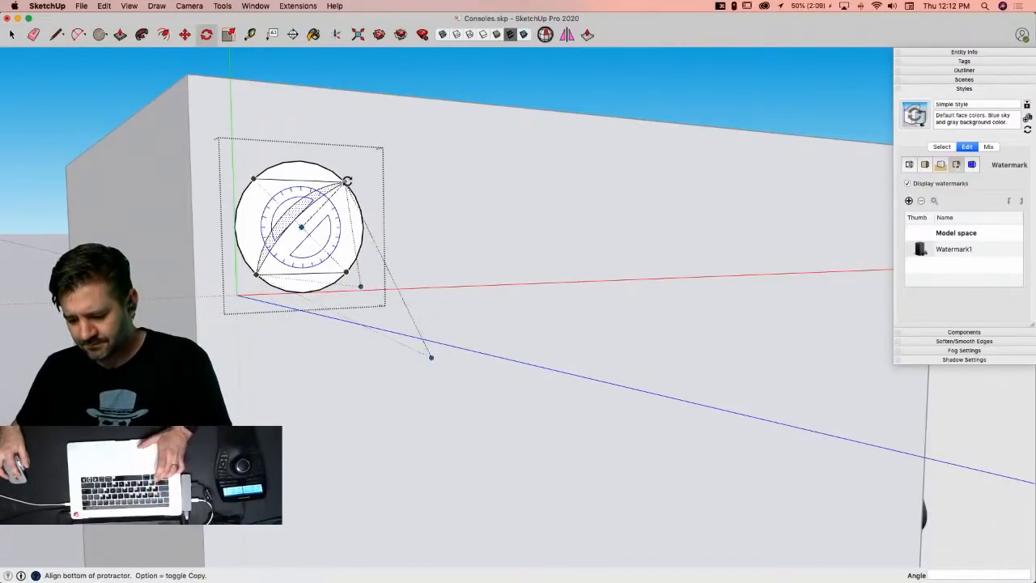
{"action": "left_click", "coordinate": [345, 182]}
{"action": "key", "text": "alt"}
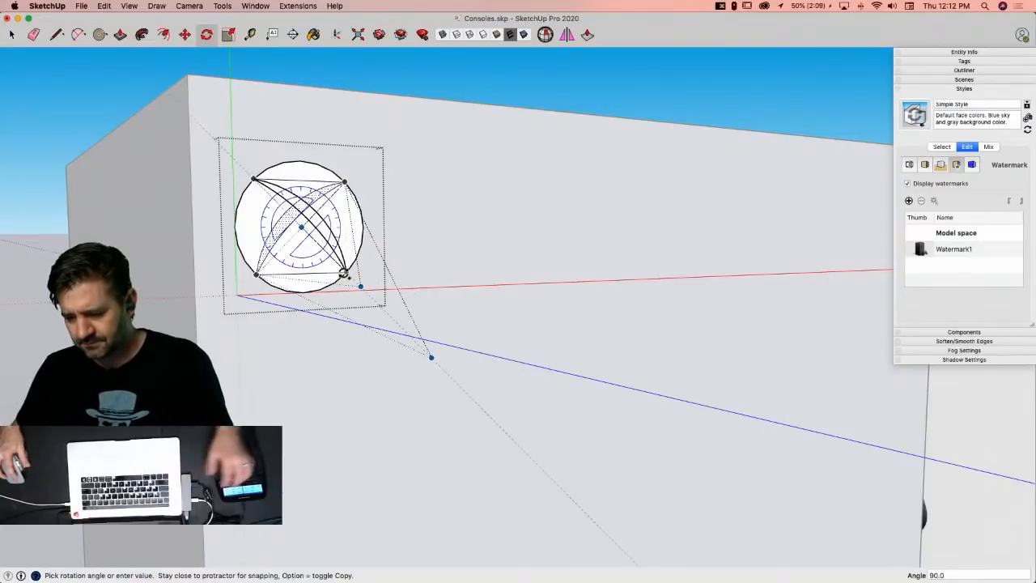
{"action": "left_click", "coordinate": [347, 272]}
{"action": "key", "text": "space"}
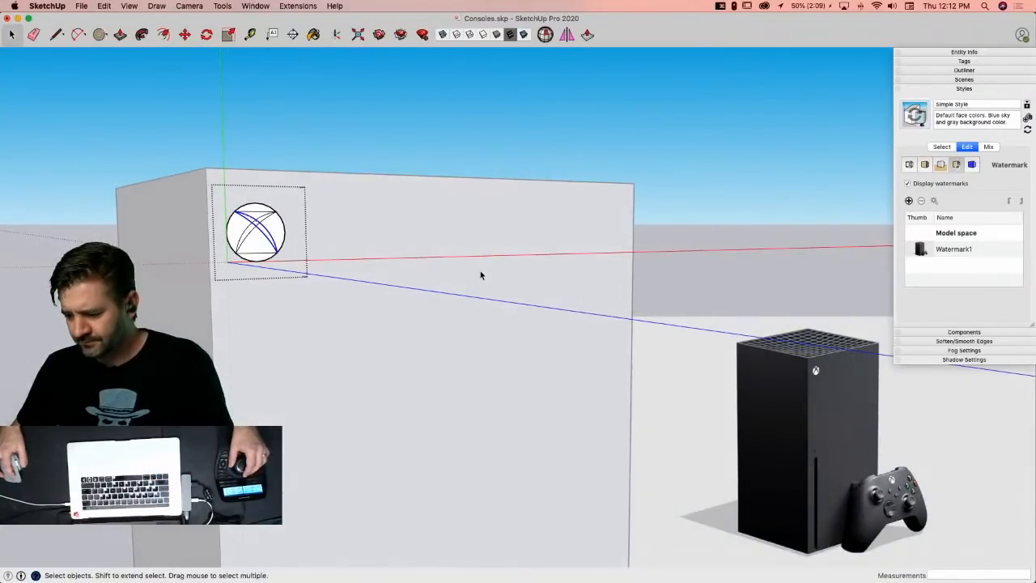
{"action": "key", "text": "e"}
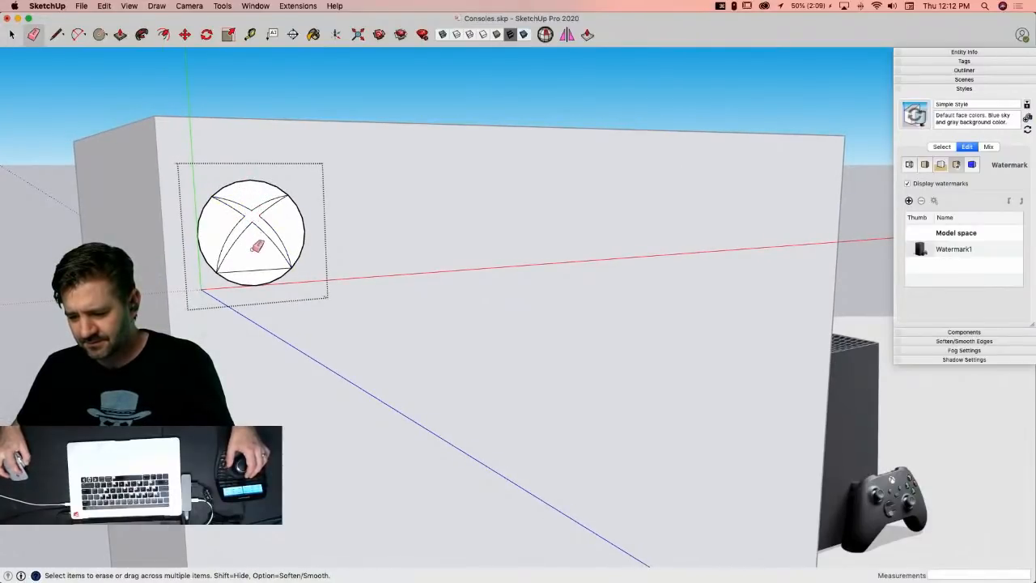
{"action": "key", "text": "space"}
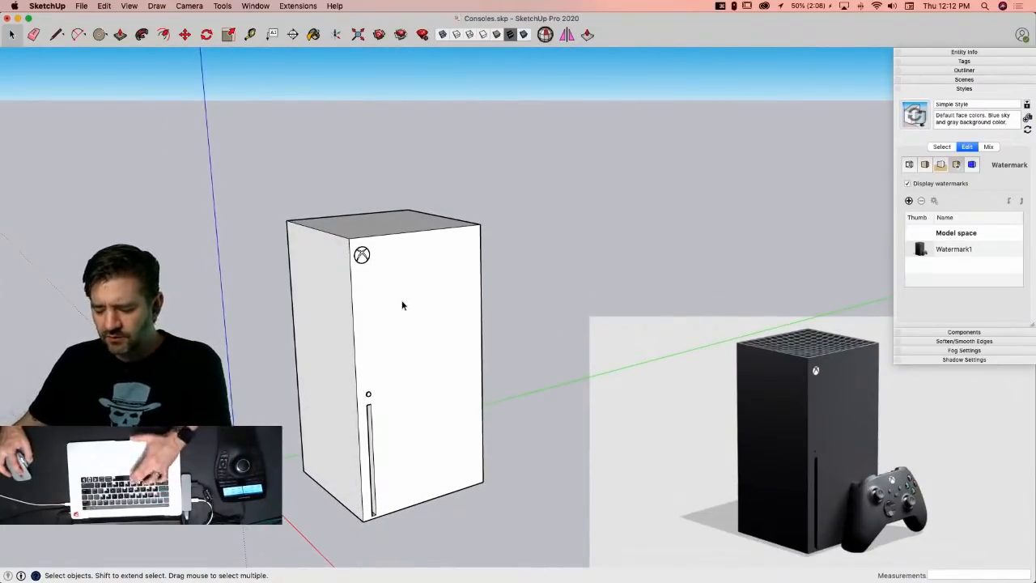
Step: Set up the Paint Bucket with the Licorice pencil colour and paint the console's front face with it
{"action": "key", "text": "b"}
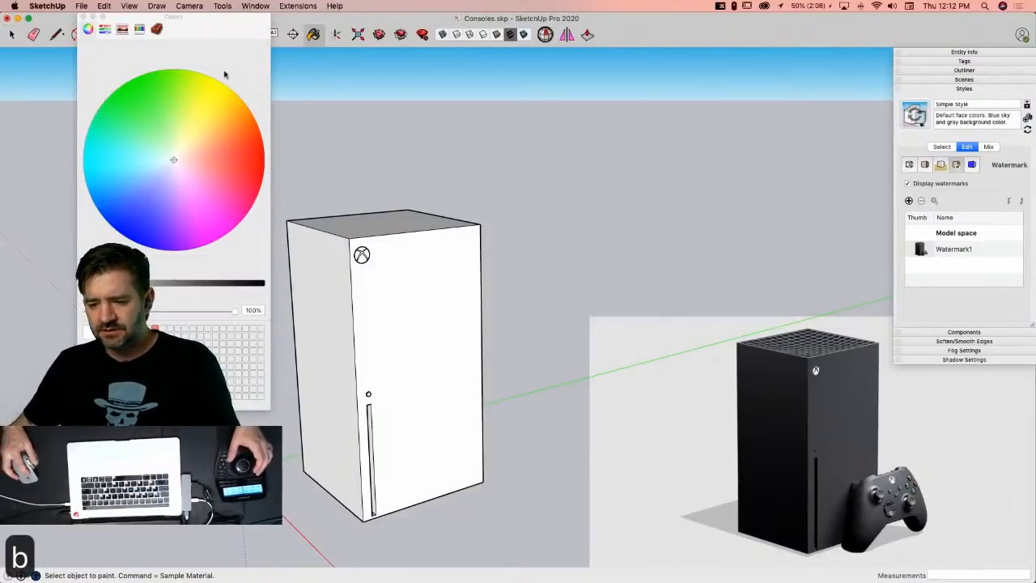
{"action": "left_click", "coordinate": [140, 32]}
{"action": "left_click", "coordinate": [92, 103]}
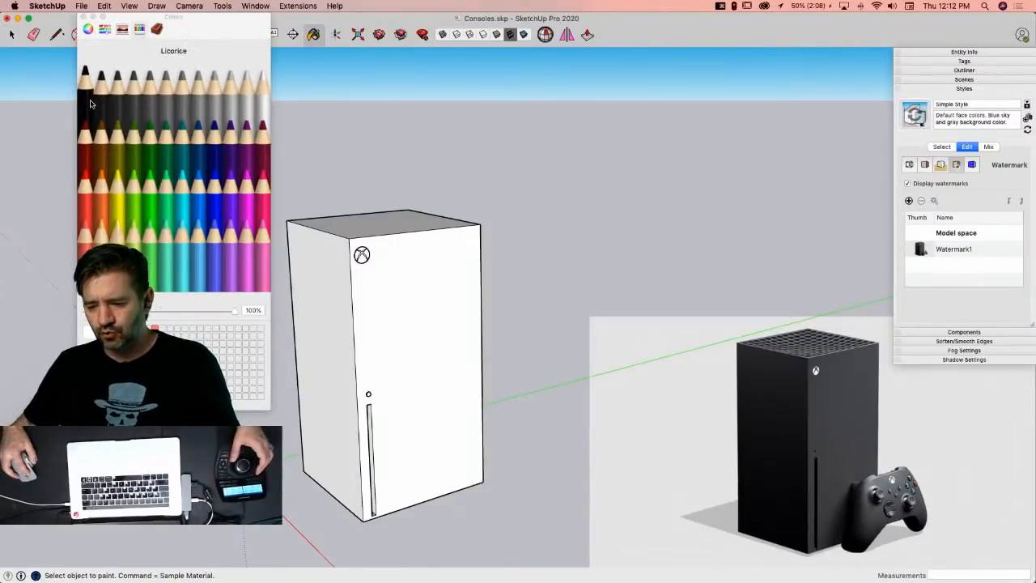
{"action": "left_click", "coordinate": [397, 385]}
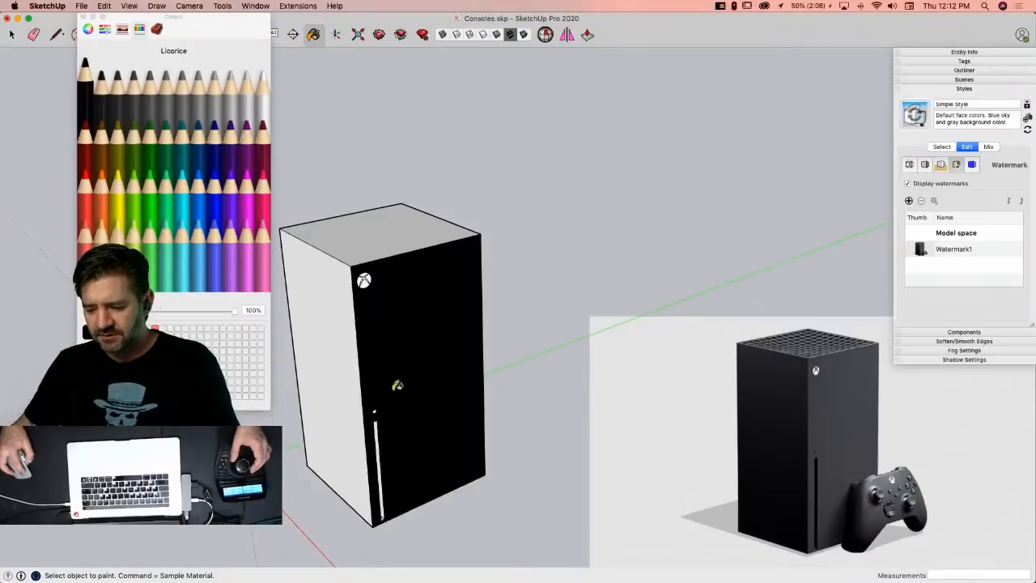
Step: Select the entire console with its logo, button and slot, paint it all Licorice, and move the colour palette clear of the model
{"action": "key", "text": "space"}
{"action": "mouse_move", "coordinate": [572, 146]}
{"action": "left_mouse_down"}
{"action": "mouse_move", "coordinate": [297, 569]}
{"action": "mouse_move", "coordinate": [265, 553]}
{"action": "left_mouse_up"}
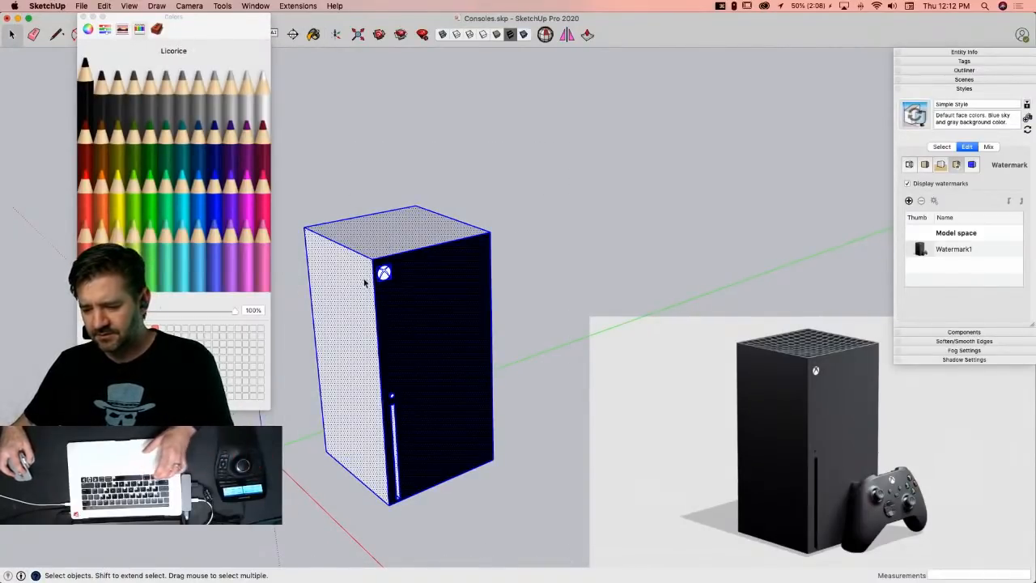
{"action": "left_click", "coordinate": [508, 331]}
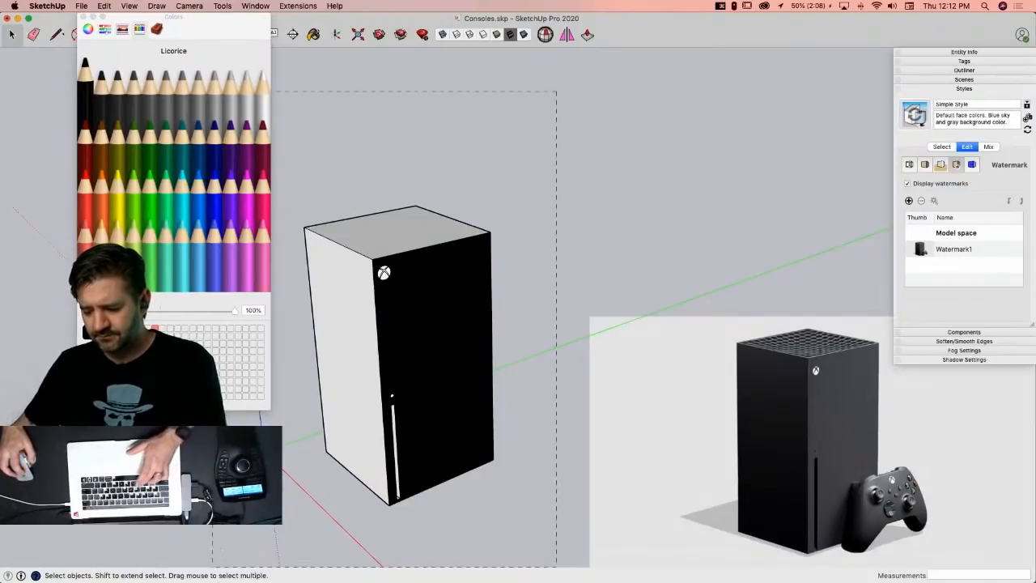
{"action": "left_click_drag", "start_coordinate": [213, 566], "coordinate": [277, 555]}
{"action": "key", "text": "b"}
{"action": "left_click", "coordinate": [412, 296]}
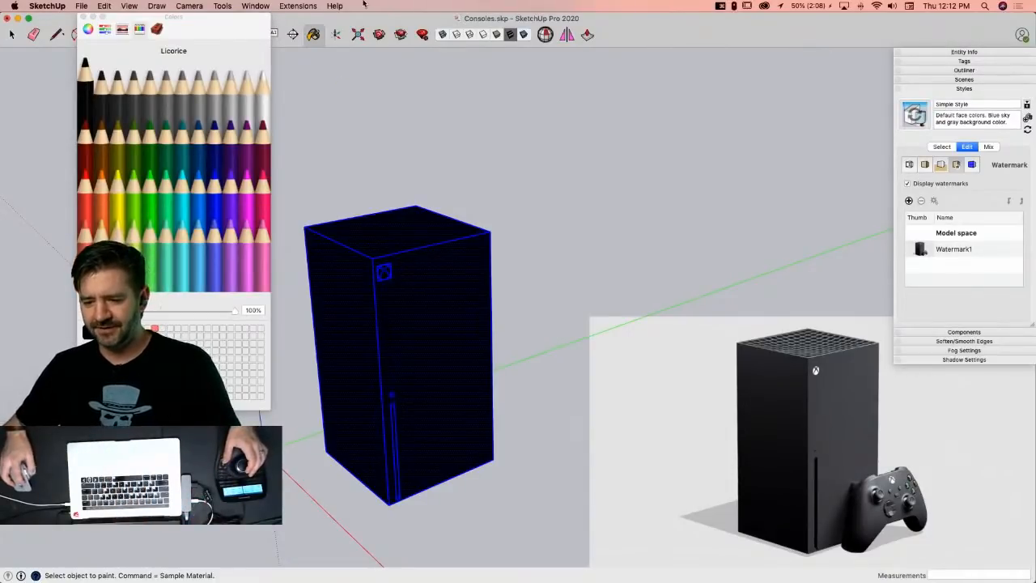
{"action": "left_click_drag", "start_coordinate": [185, 29], "coordinate": [808, 15]}
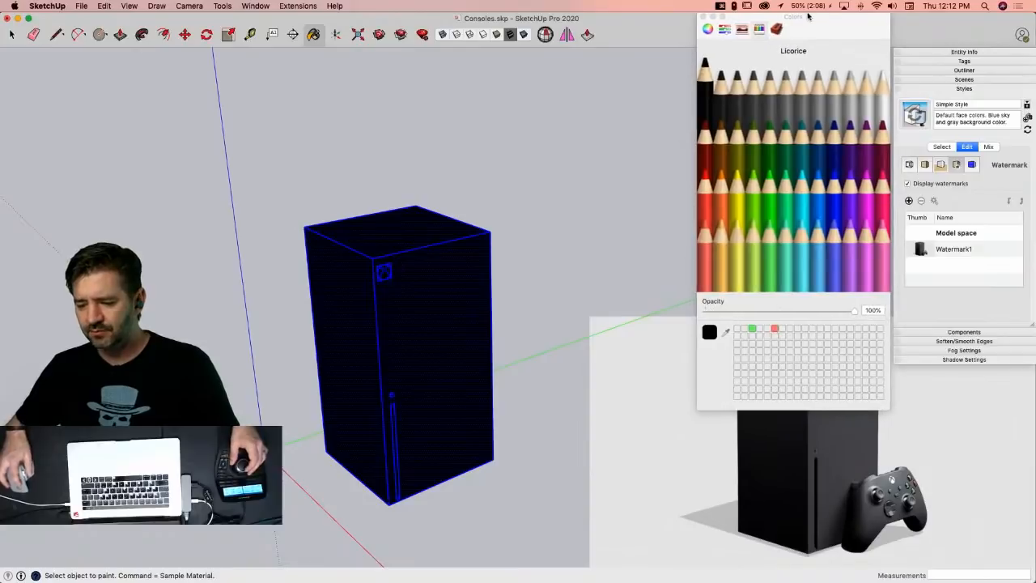
{"action": "key", "text": "space"}
{"action": "left_click", "coordinate": [542, 324]}
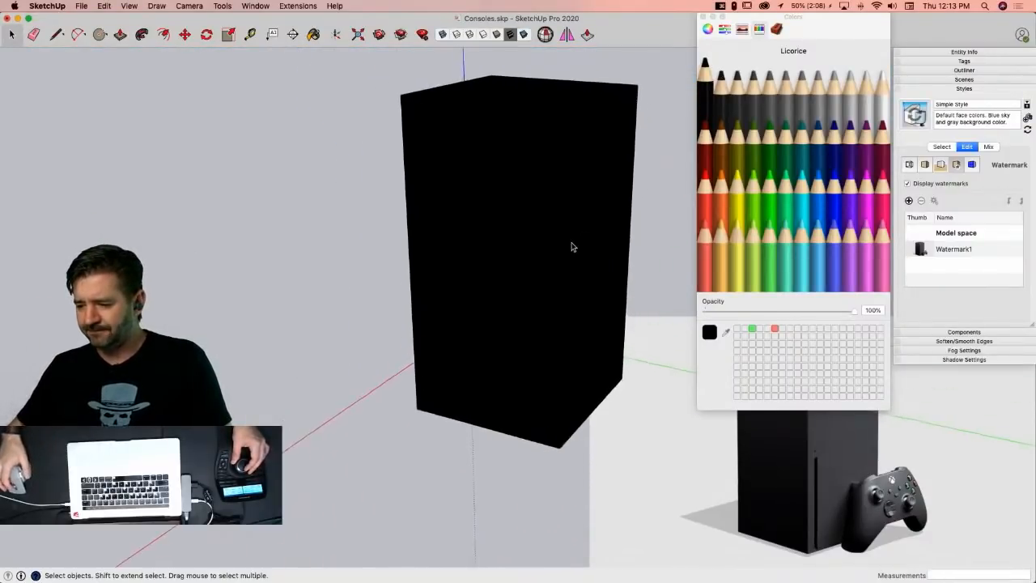
Step: Select the entire console with its grouped logo and paint everything with the dark grey Tungsten pencil colour
{"action": "left_click", "coordinate": [753, 81]}
{"action": "key", "text": "space"}
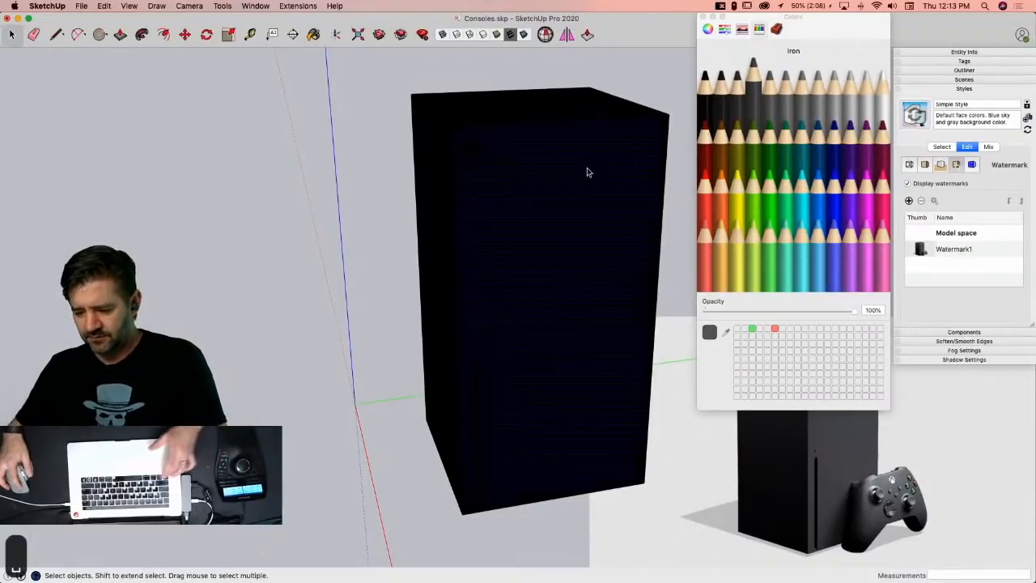
{"action": "left_click", "coordinate": [587, 170]}
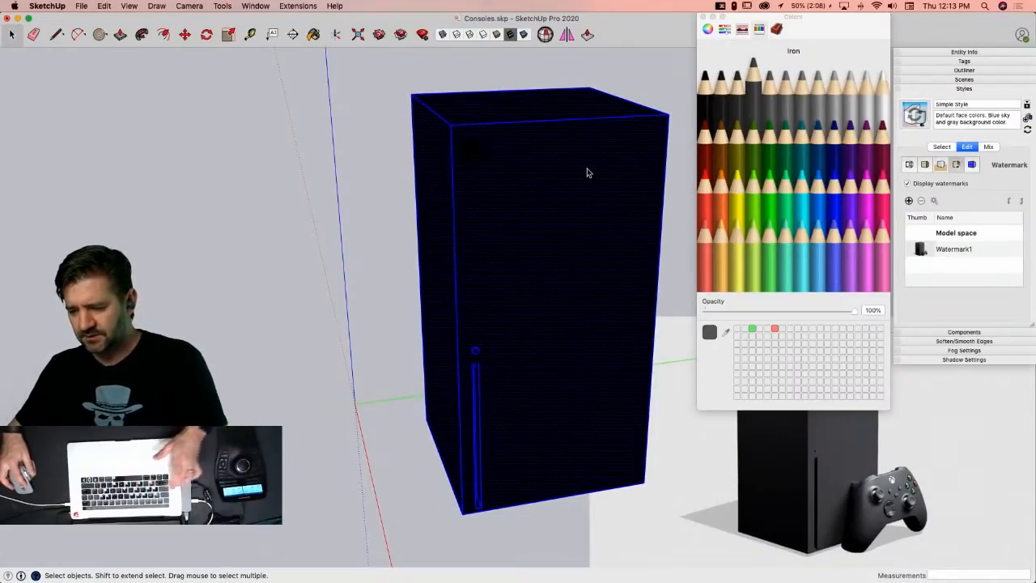
{"action": "left_click_drag", "start_coordinate": [358, 62], "coordinate": [680, 531]}
{"action": "left_click", "coordinate": [737, 81]}
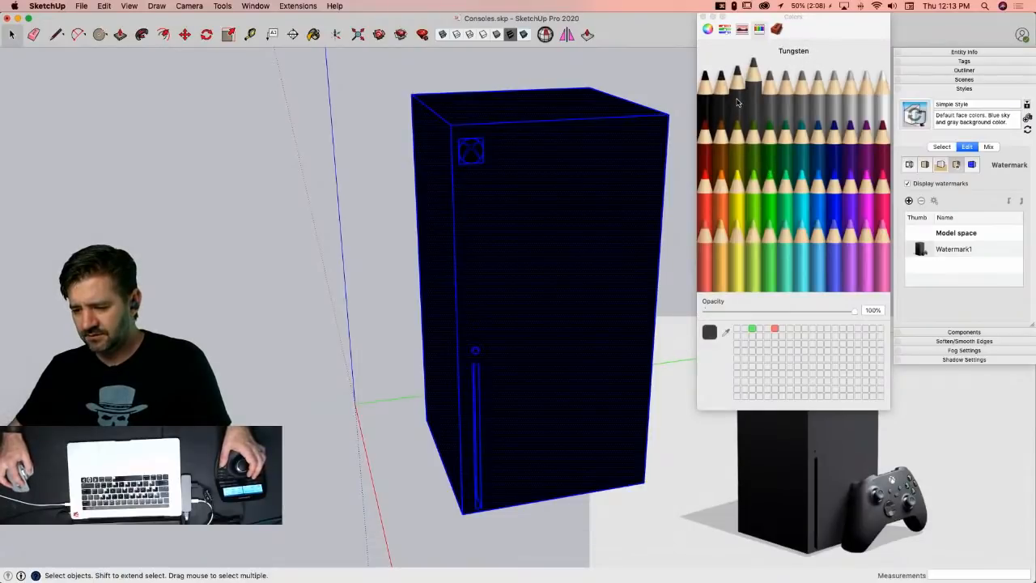
{"action": "left_click", "coordinate": [568, 184]}
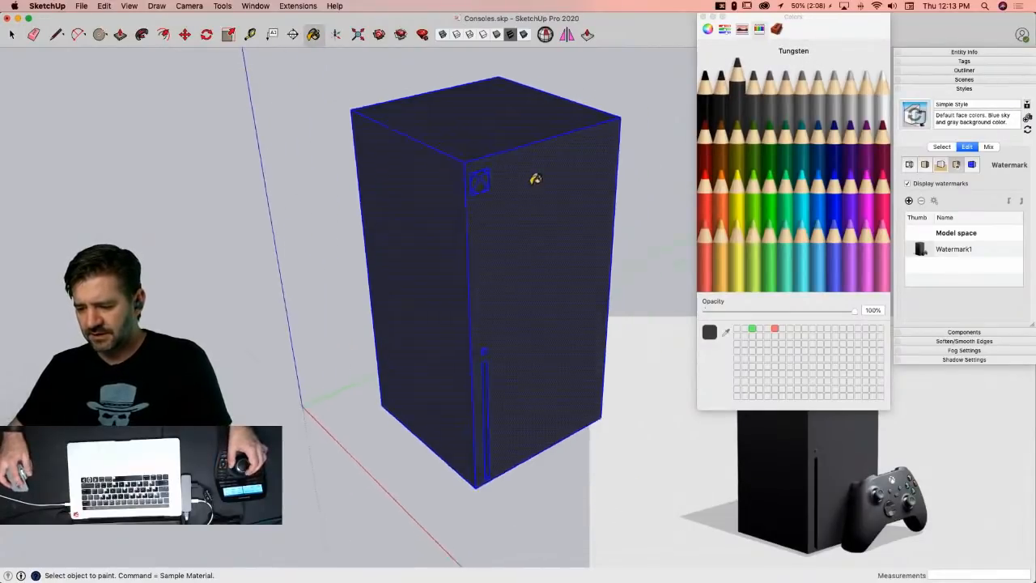
{"action": "key", "text": "space"}
{"action": "left_click", "coordinate": [652, 249]}
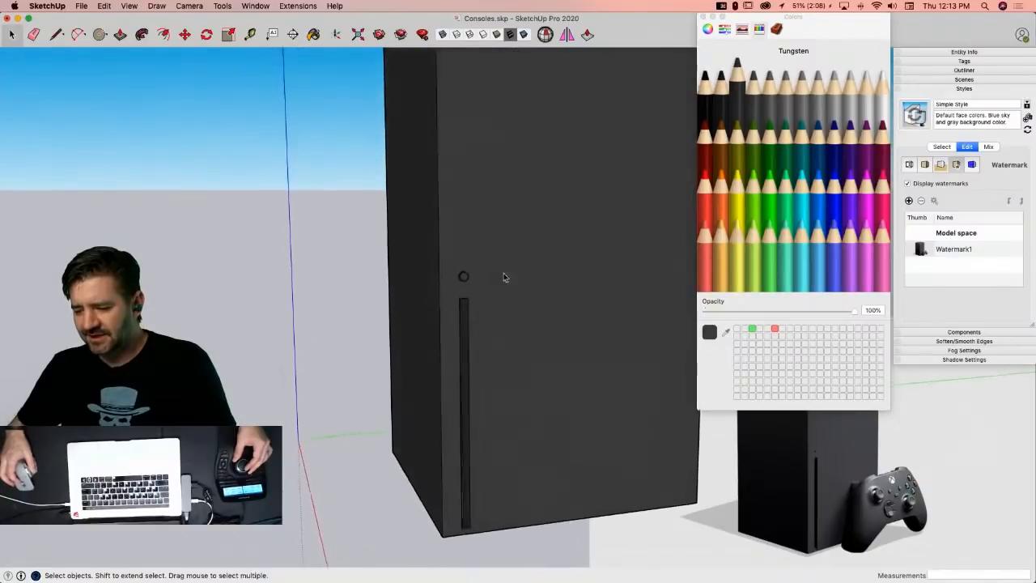
Step: Push the floor of the front disc slot inward by about 3 1/16"
{"action": "key", "text": "p"}
{"action": "left_click", "coordinate": [456, 308]}
{"action": "left_click", "coordinate": [463, 310]}
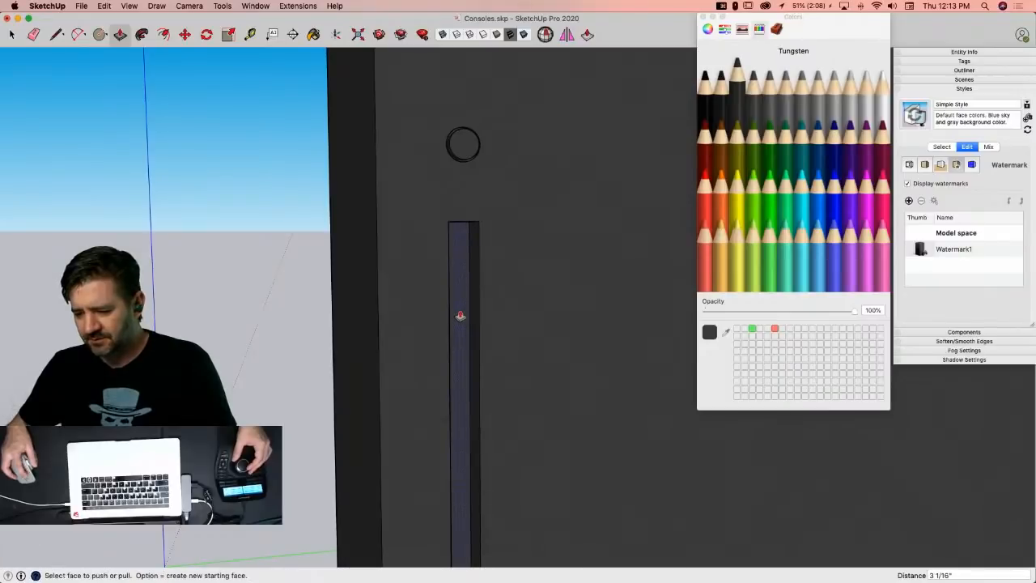
Step: Paint the floor of the disc slot with the Licorice pencil colour
{"action": "left_click", "coordinate": [705, 88]}
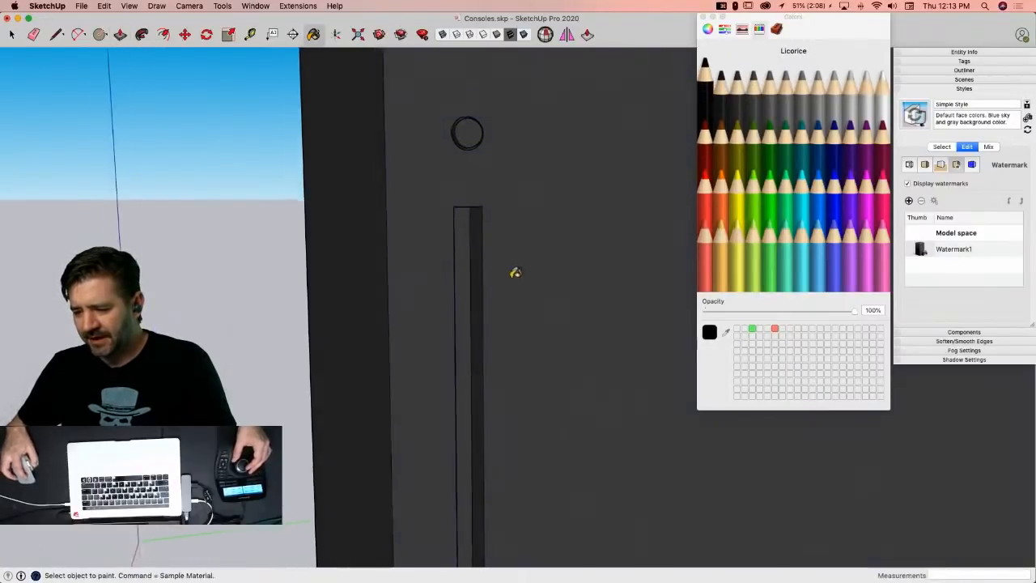
{"action": "left_click", "coordinate": [464, 241]}
{"action": "key", "text": "space"}
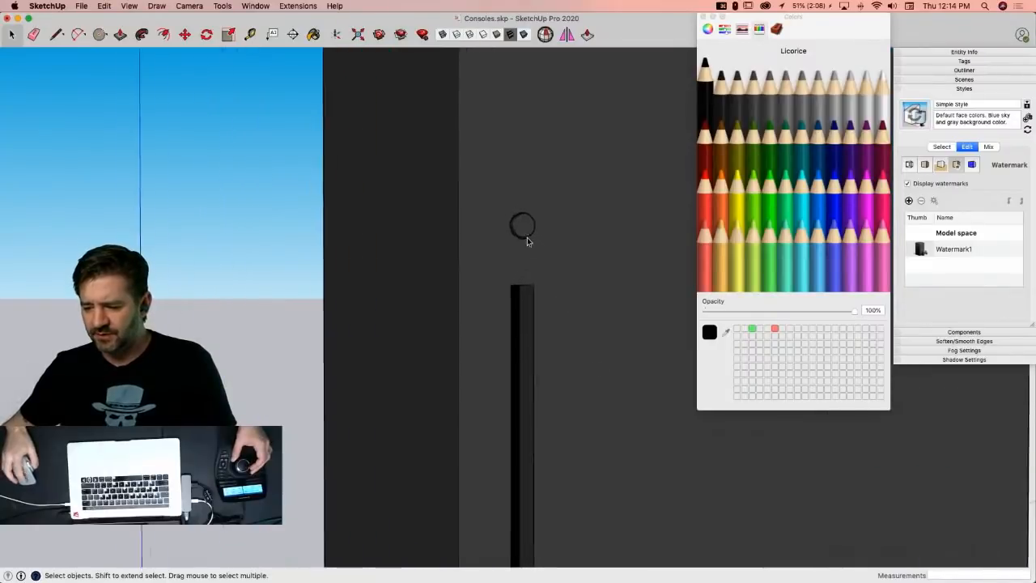
Step: Paint the narrow recessed ring around the round button Licorice and close the colour palette
{"action": "scroll", "coordinate": [487, 249], "scroll_direction": "up", "scroll_amount": 2}
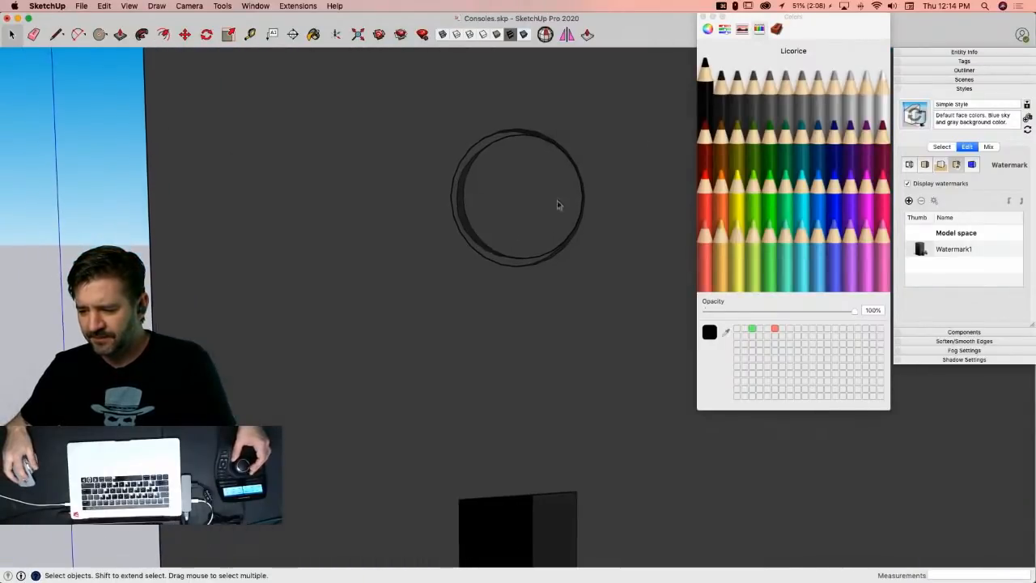
{"action": "key", "text": "b"}
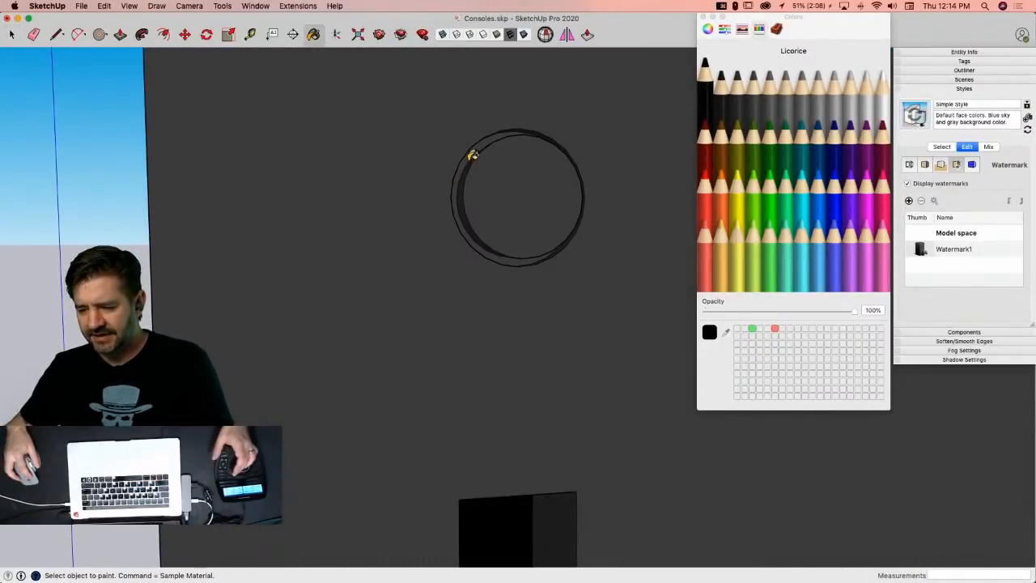
{"action": "left_click", "coordinate": [468, 154]}
{"action": "key", "text": "space"}
{"action": "scroll", "coordinate": [569, 315], "scroll_direction": "down", "scroll_amount": 10}
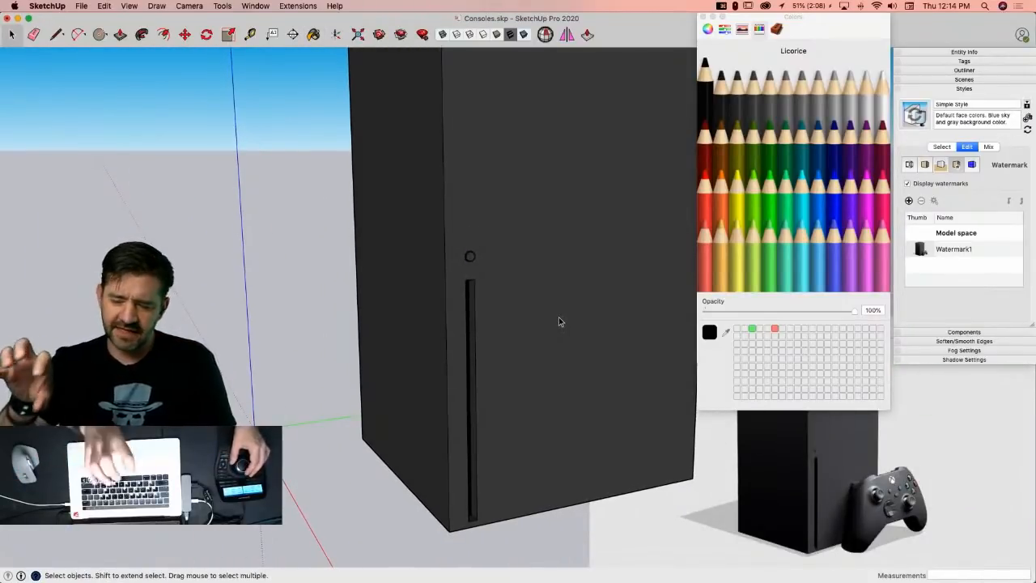
{"action": "scroll", "coordinate": [559, 319], "scroll_direction": "down", "scroll_amount": 5}
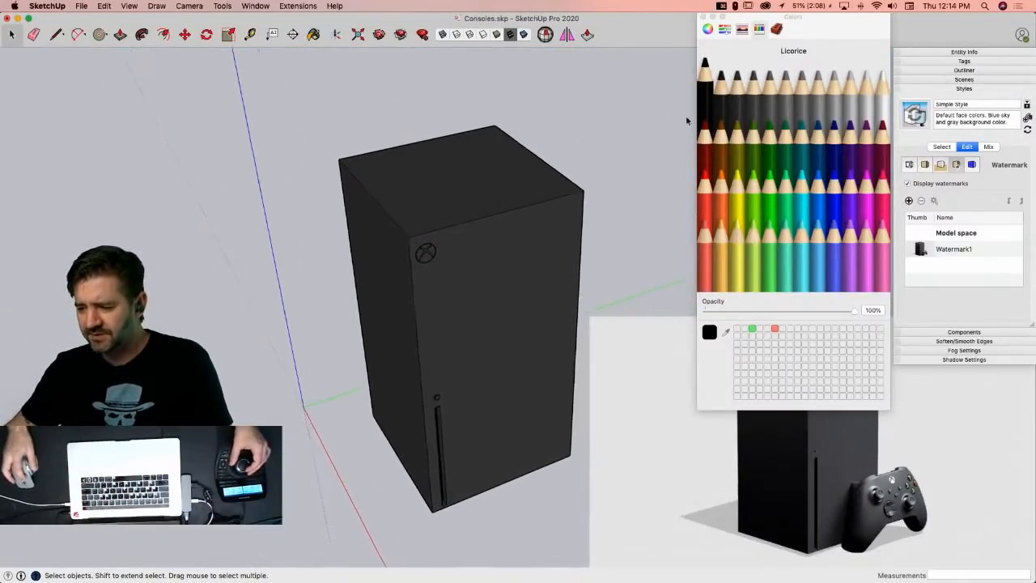
{"action": "left_click", "coordinate": [703, 17]}
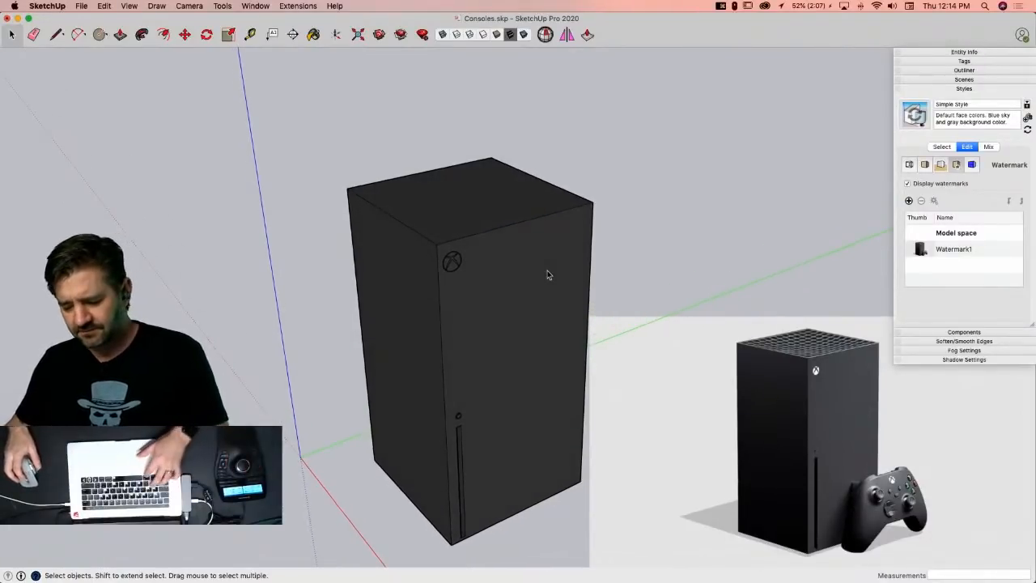
Step: Save the model and switch the face style to Monochrome so the console displays without its colours
{"action": "key", "text": "super+s"}
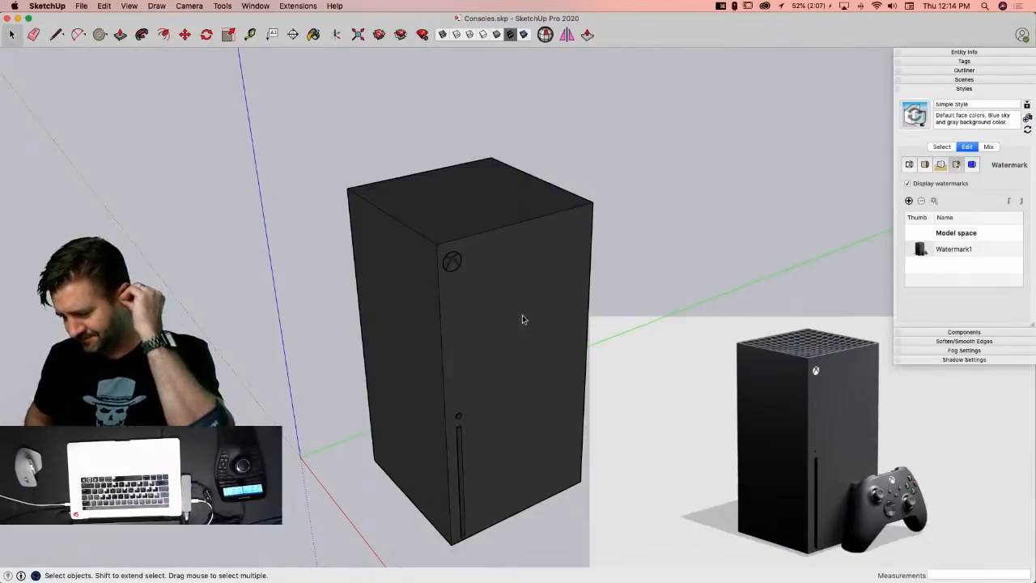
{"action": "left_click", "coordinate": [447, 197]}
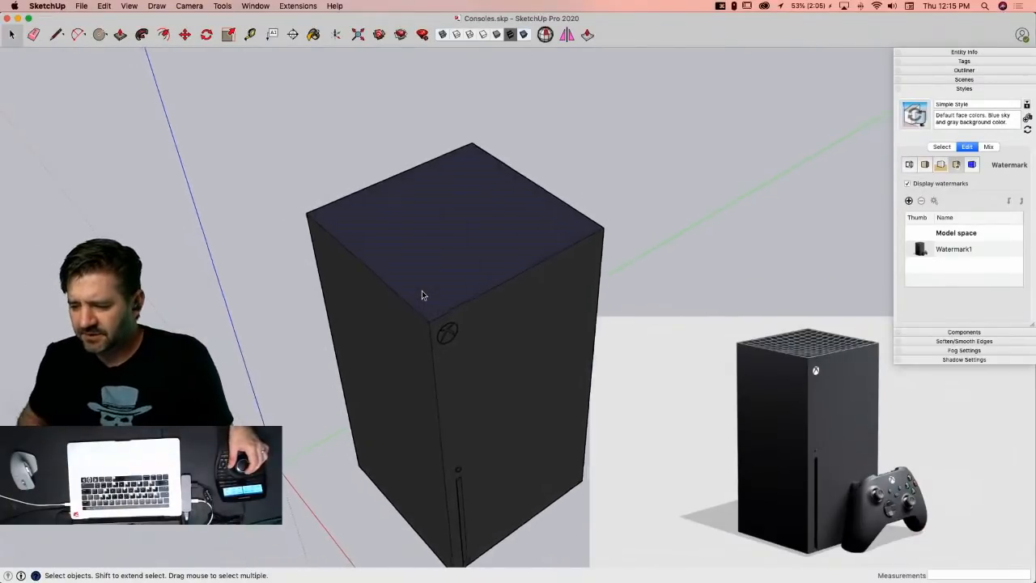
{"action": "left_click", "coordinate": [524, 35]}
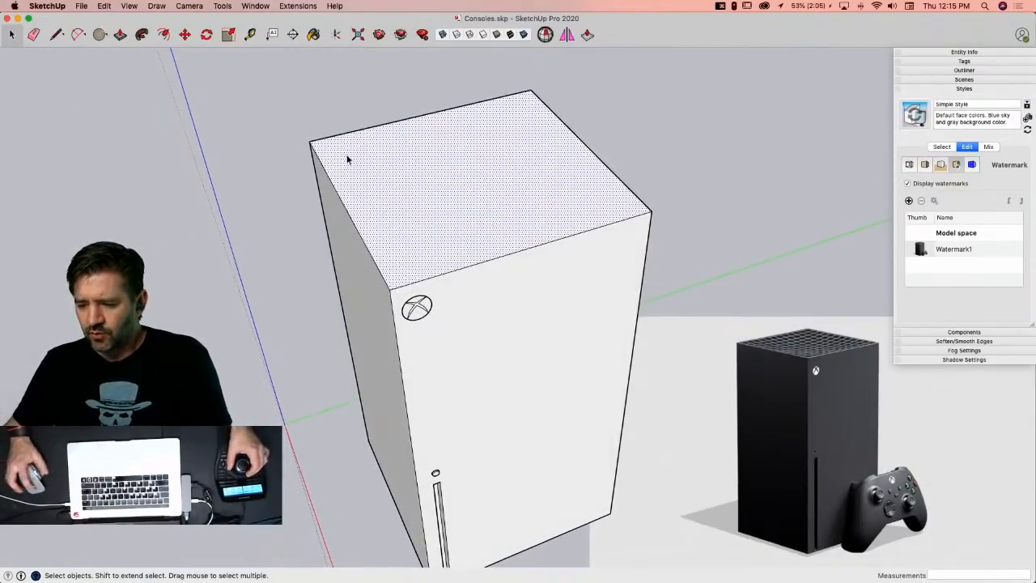
Step: Select the whole console, including its logo, button and disc slot, and make it a single group
{"action": "left_click_drag", "start_coordinate": [267, 89], "coordinate": [694, 557]}
{"action": "right_click", "coordinate": [486, 345]}
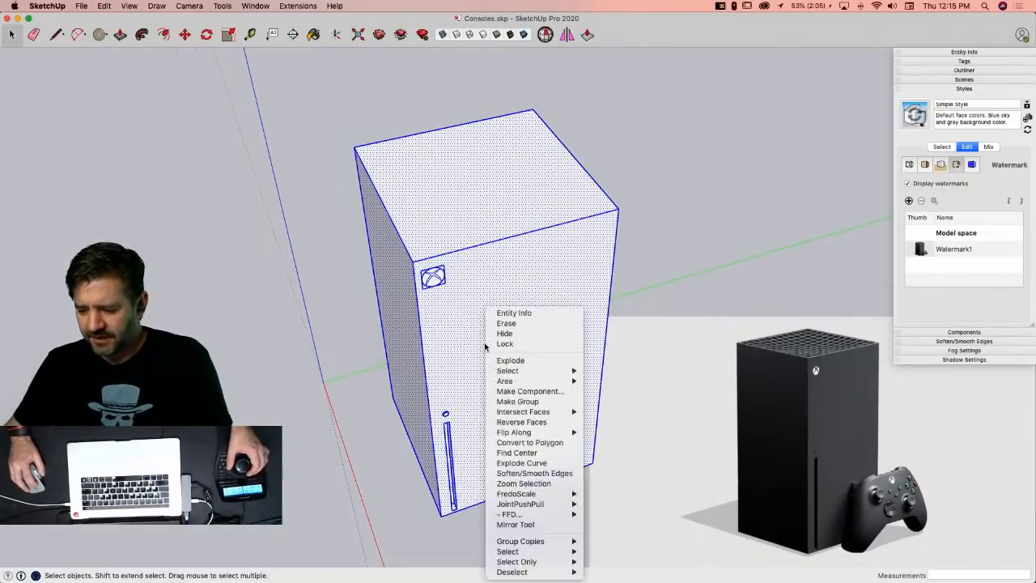
{"action": "left_click", "coordinate": [513, 402]}
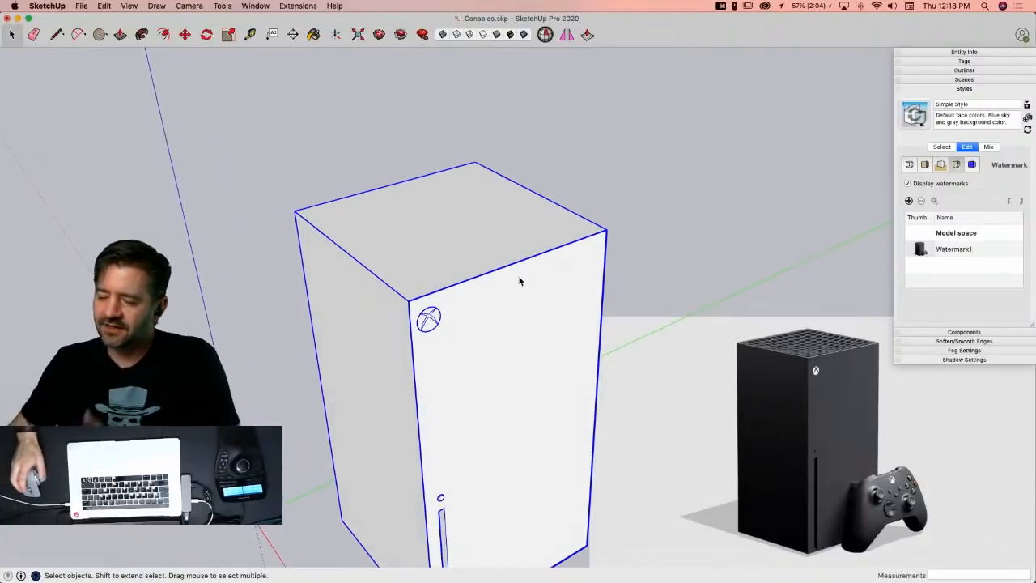
Step: Switch to Chrome, examine the forum's reference photos of the Xbox's rear and perforated top, and return to SketchUp
{"action": "middle_click_drag", "start_coordinate": [425, 264], "coordinate": [452, 297]}
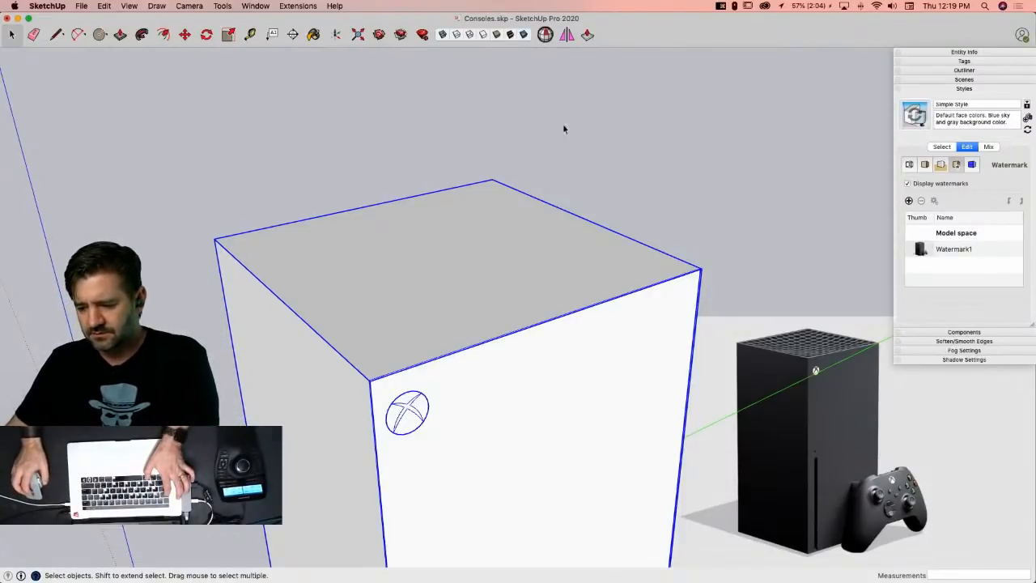
{"action": "key", "text": "super+Tab"}
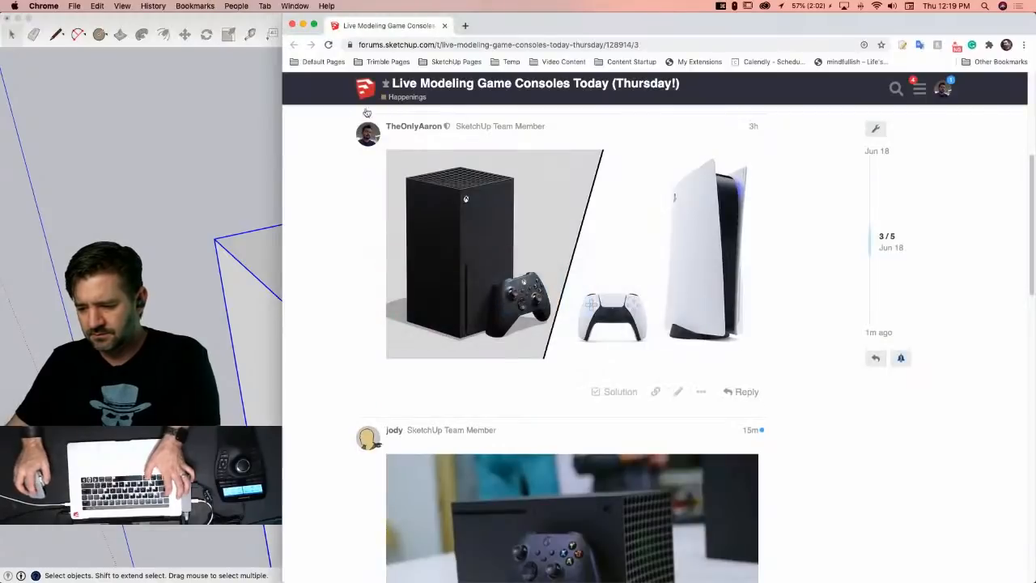
{"action": "scroll", "coordinate": [568, 219], "scroll_direction": "down", "scroll_amount": 4}
{"action": "scroll", "coordinate": [567, 200], "scroll_direction": "down", "scroll_amount": 5}
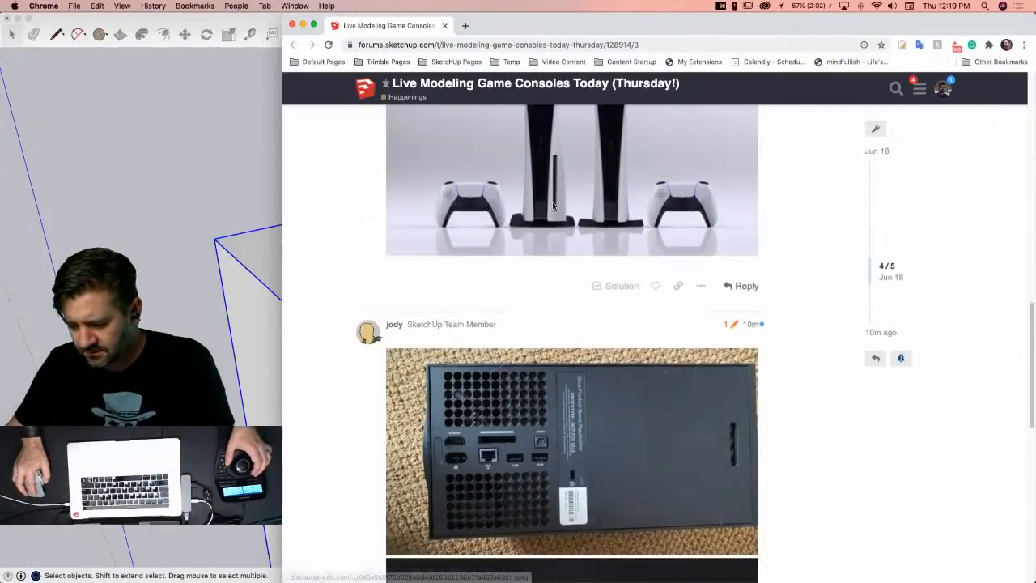
{"action": "scroll", "coordinate": [553, 206], "scroll_direction": "down", "scroll_amount": 3}
{"action": "scroll", "coordinate": [553, 206], "scroll_direction": "down", "scroll_amount": 1}
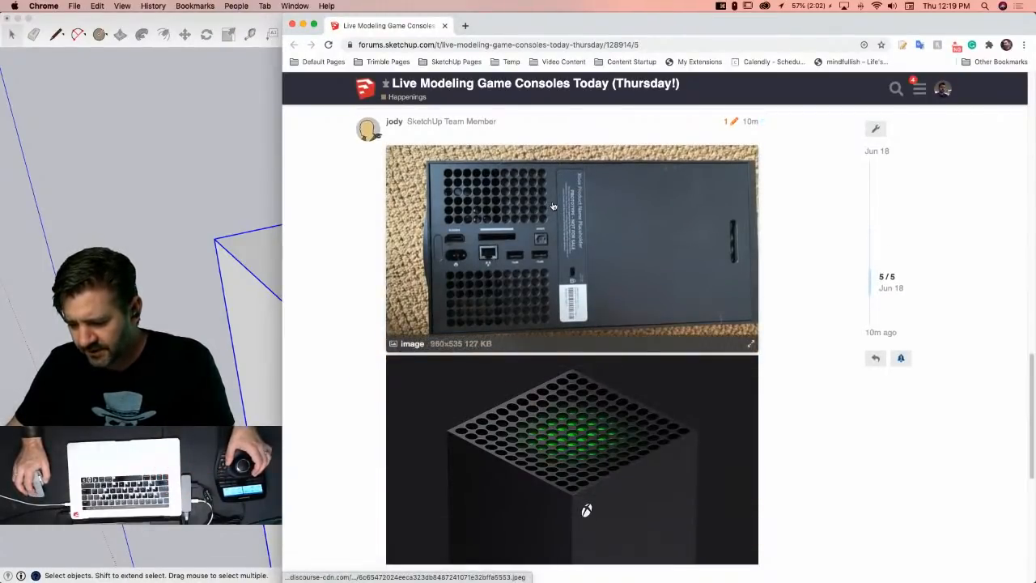
{"action": "scroll", "coordinate": [553, 205], "scroll_direction": "down", "scroll_amount": 3}
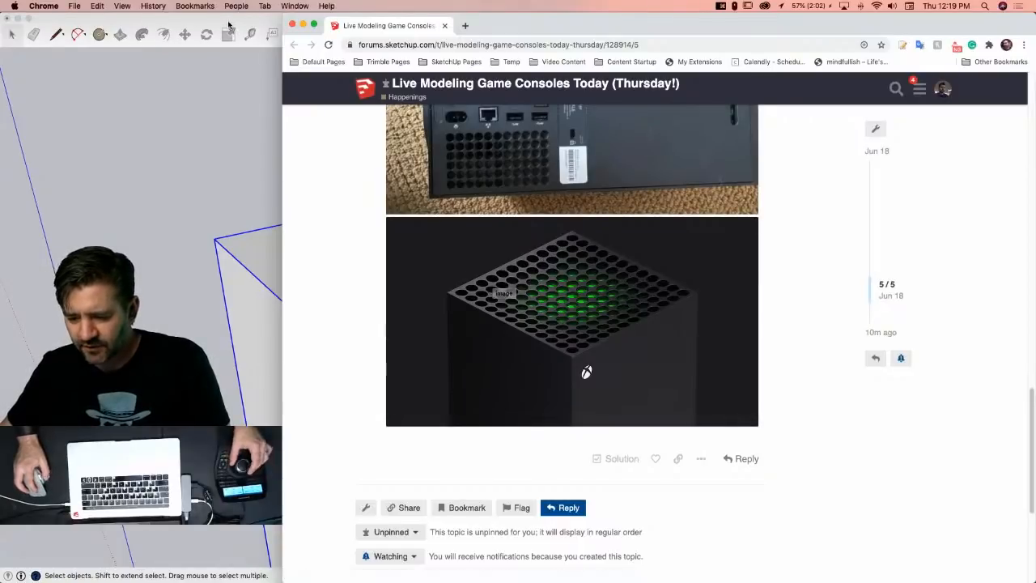
{"action": "left_click", "coordinate": [252, 114]}
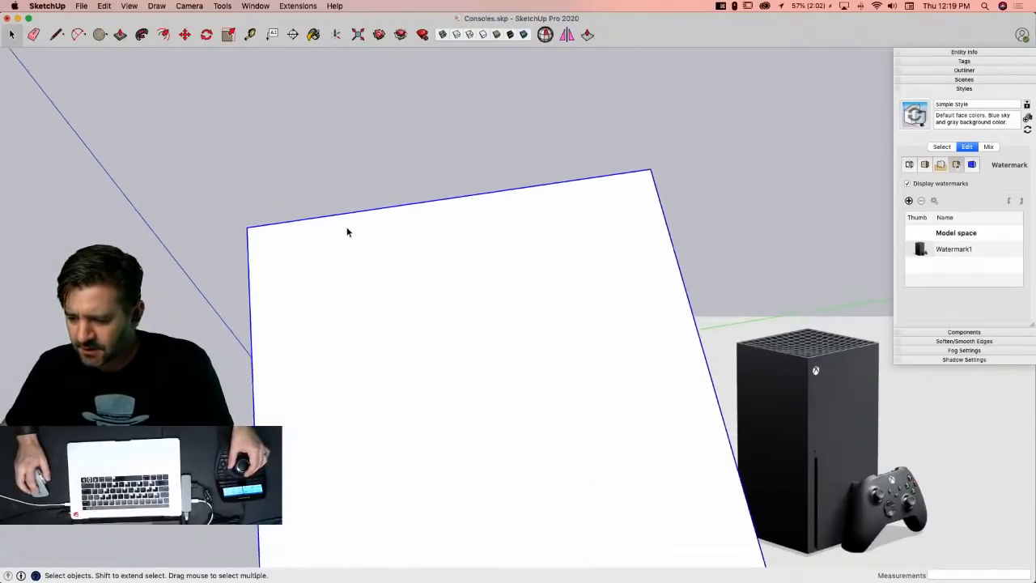
Step: Draw a line across the console's top face between the midpoints of two opposite side edges
{"action": "key", "text": "l"}
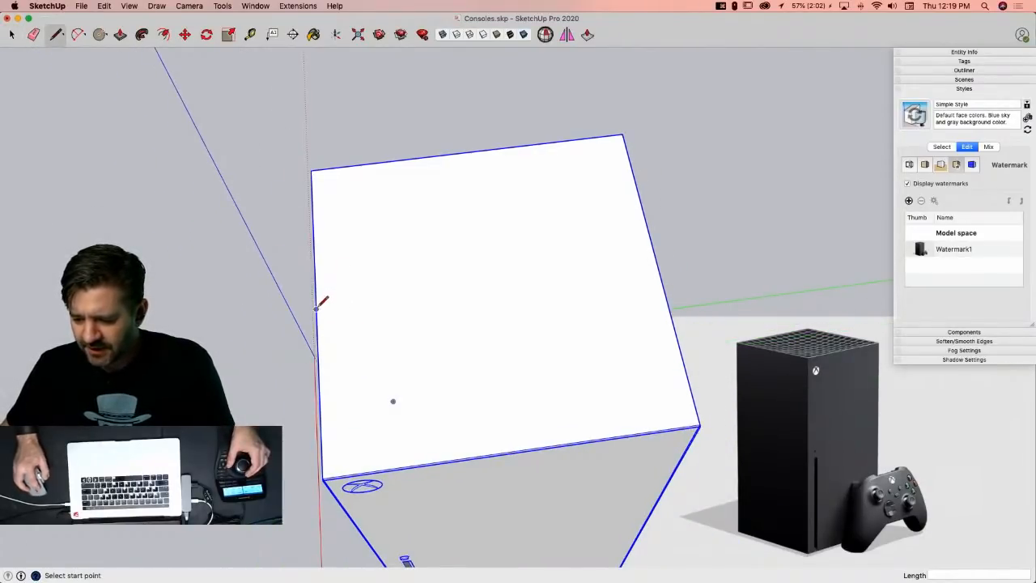
{"action": "left_click", "coordinate": [316, 309]}
{"action": "left_click", "coordinate": [658, 265]}
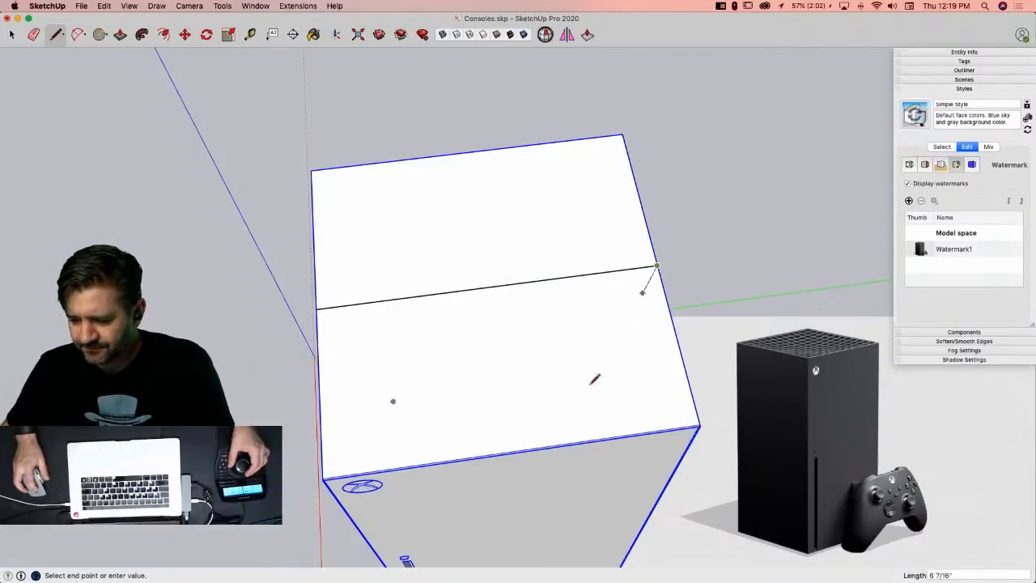
Step: Divide the centre line on the top face into 13 equal segments
{"action": "key", "text": "space"}
{"action": "left_click", "coordinate": [485, 290]}
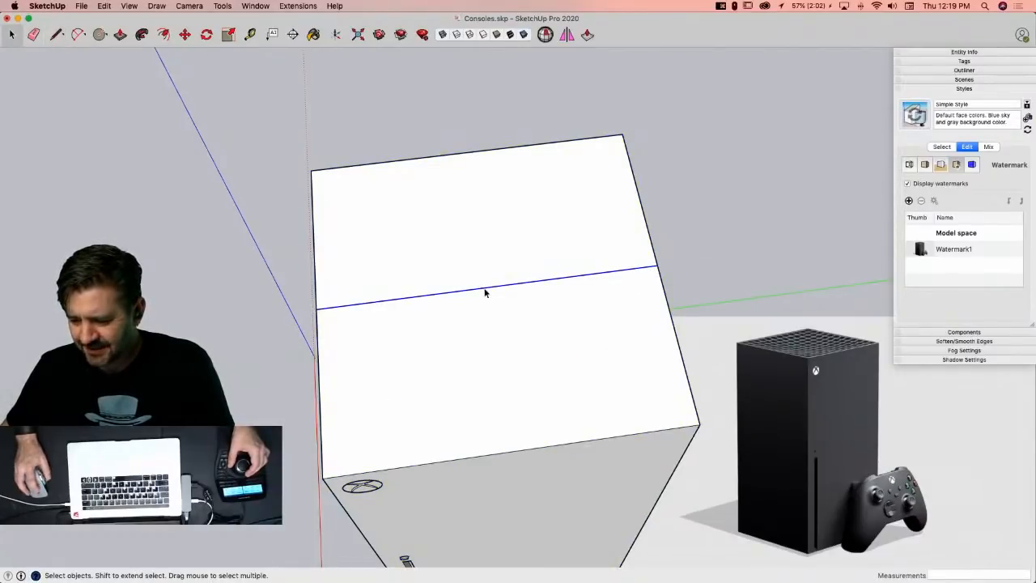
{"action": "right_click", "coordinate": [485, 289]}
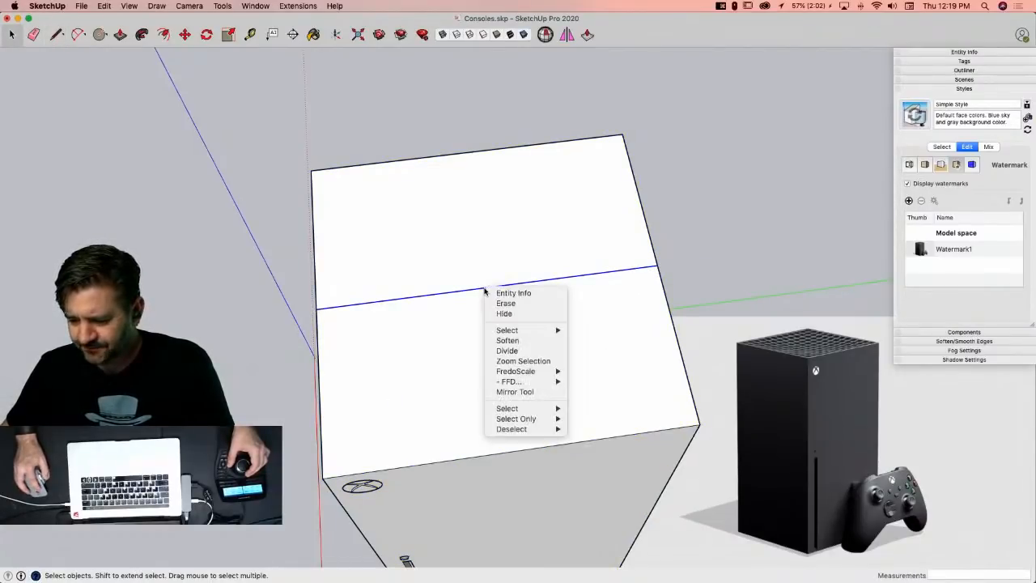
{"action": "left_click", "coordinate": [510, 350]}
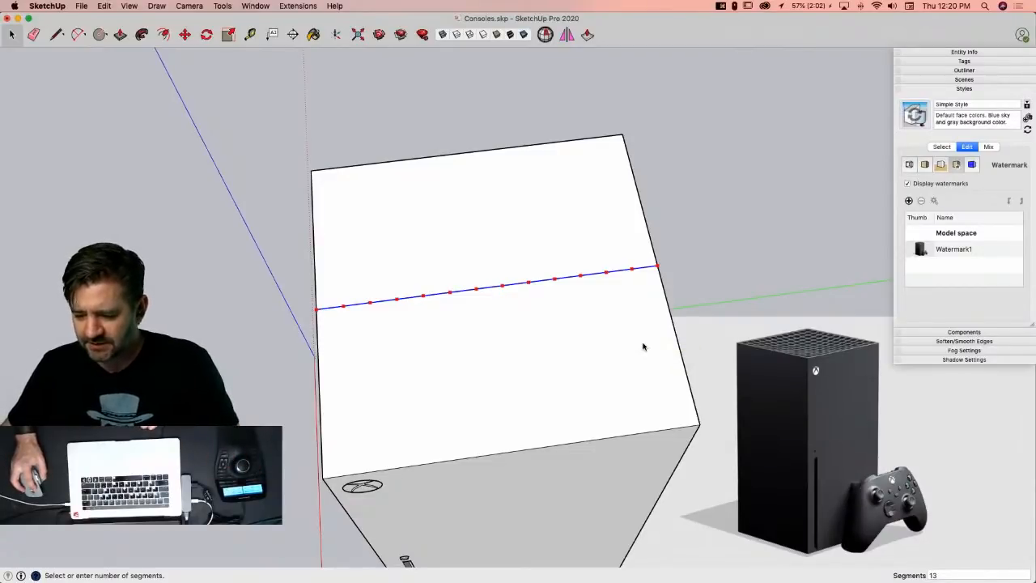
{"action": "key", "text": "Return"}
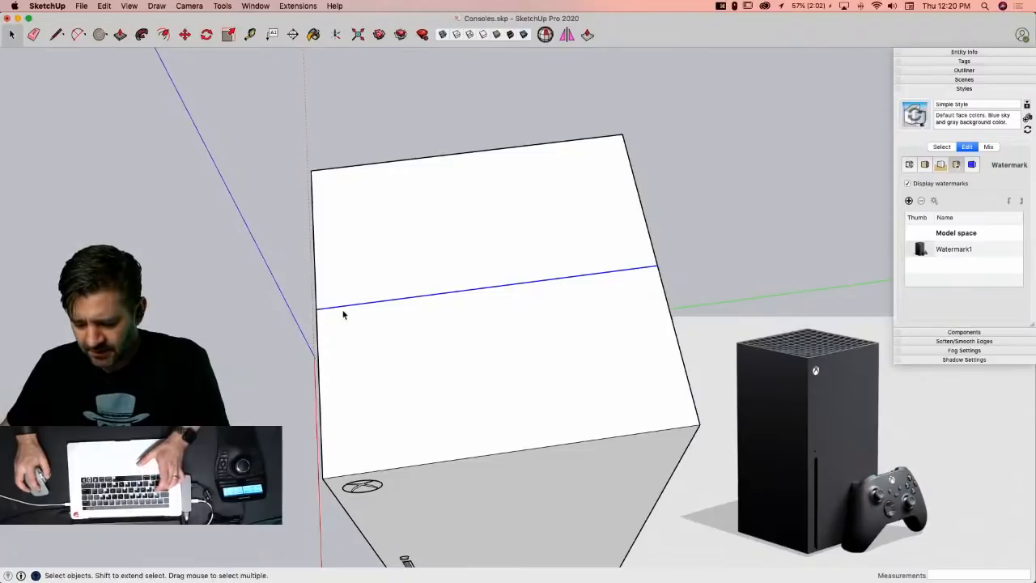
Step: Draw a circle with a 1 7/8" radius centred on the first division point of the centre line
{"action": "key", "text": "c"}
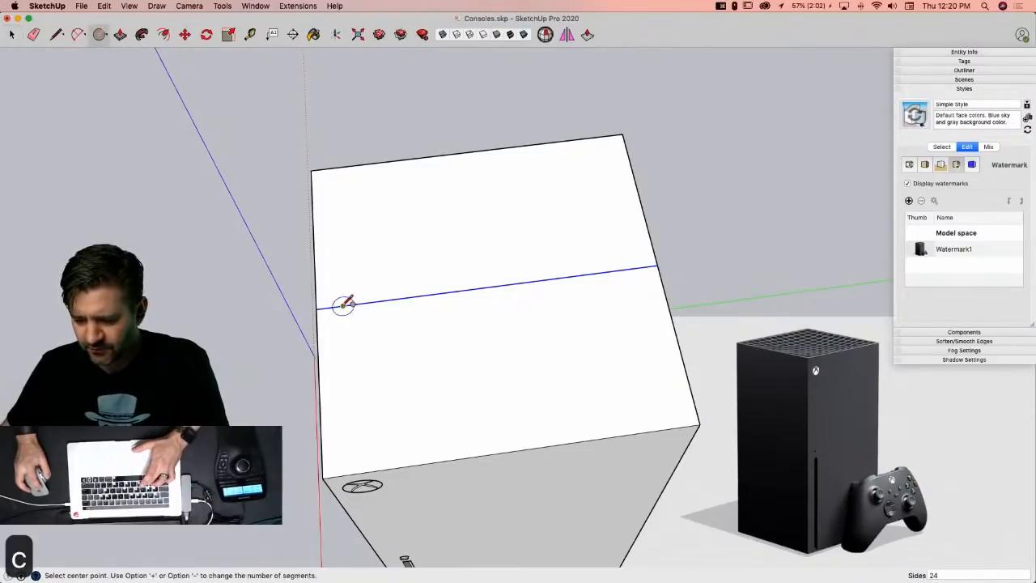
{"action": "left_click", "coordinate": [344, 304]}
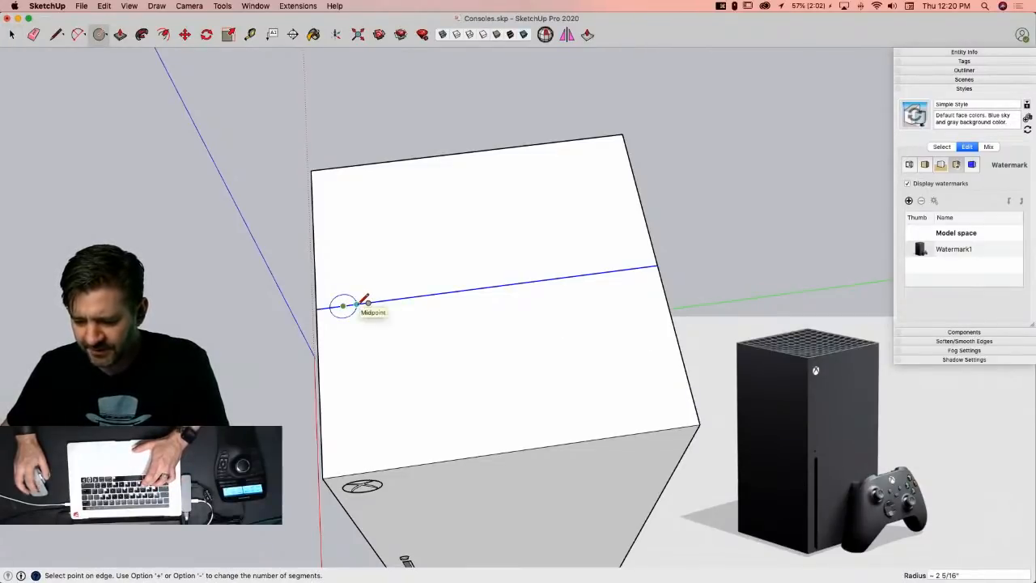
{"action": "scroll", "coordinate": [360, 303], "scroll_direction": "up", "scroll_amount": 3}
{"action": "scroll", "coordinate": [364, 301], "scroll_direction": "up", "scroll_amount": 2}
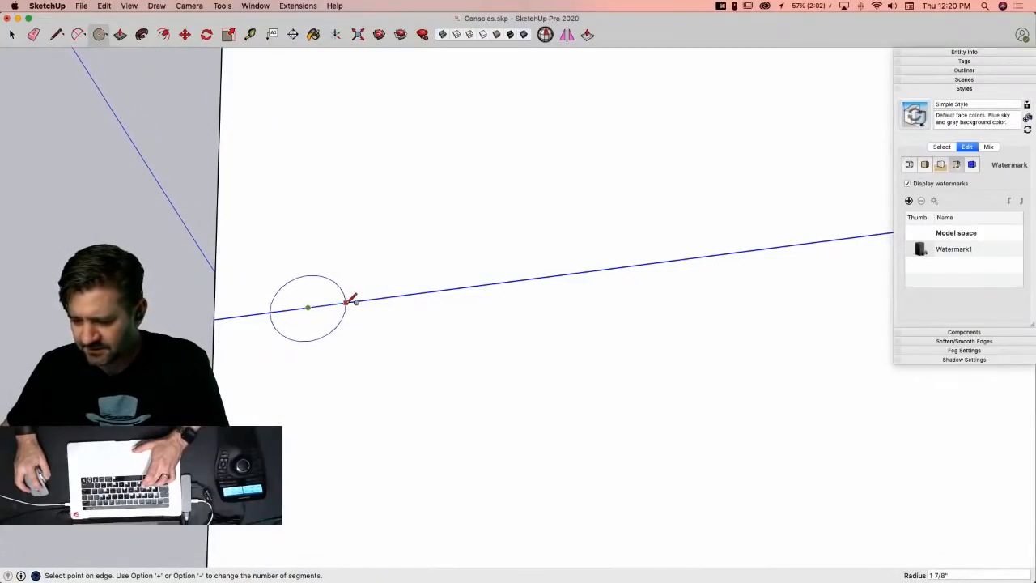
{"action": "left_click", "coordinate": [354, 301]}
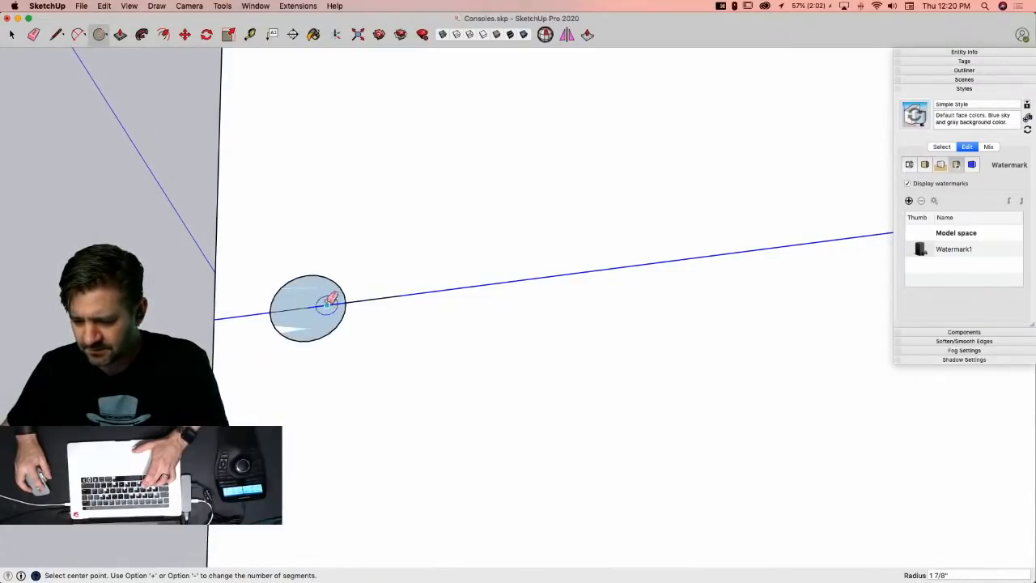
Step: Erase the line segments inside the circle and directly on either side of it
{"action": "key", "text": "e"}
{"action": "left_click", "coordinate": [312, 302]}
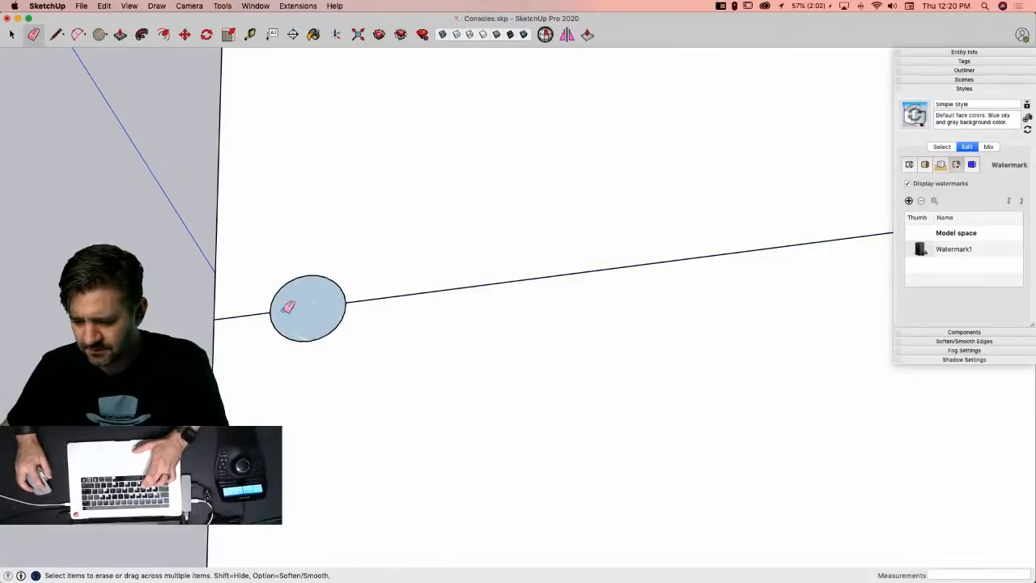
{"action": "left_click", "coordinate": [256, 311]}
{"action": "left_click", "coordinate": [356, 299]}
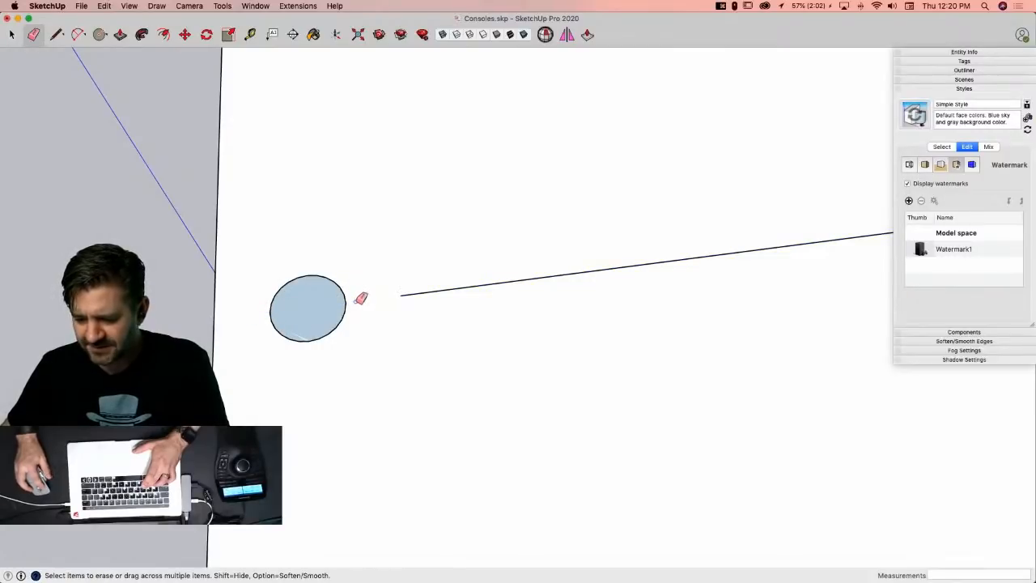
Step: Make the circle's face and edge into a component named Hole
{"action": "key", "text": "space"}
{"action": "left_click", "coordinate": [337, 314]}
{"action": "right_click", "coordinate": [337, 313]}
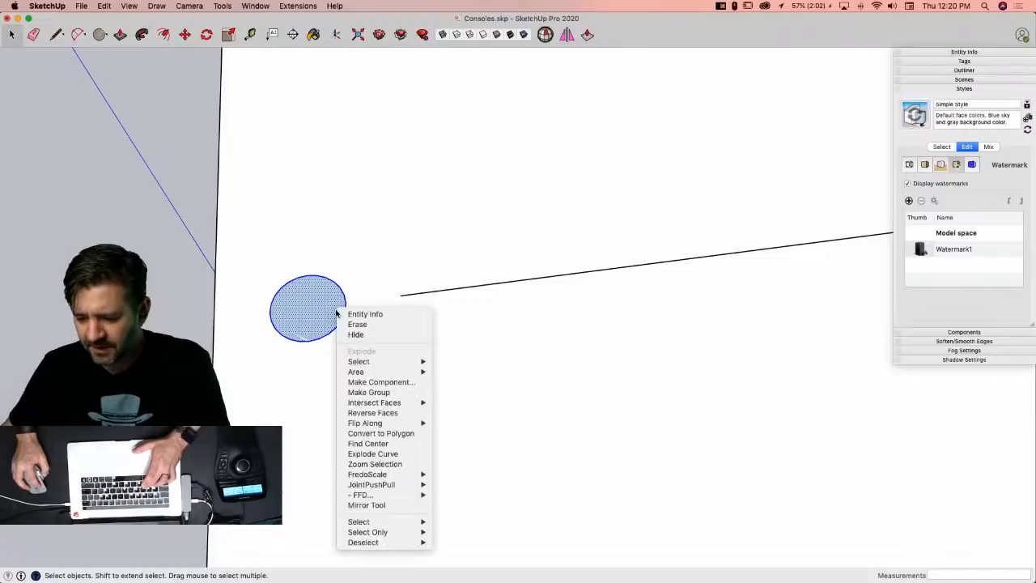
{"action": "mouse_move", "coordinate": [412, 405]}
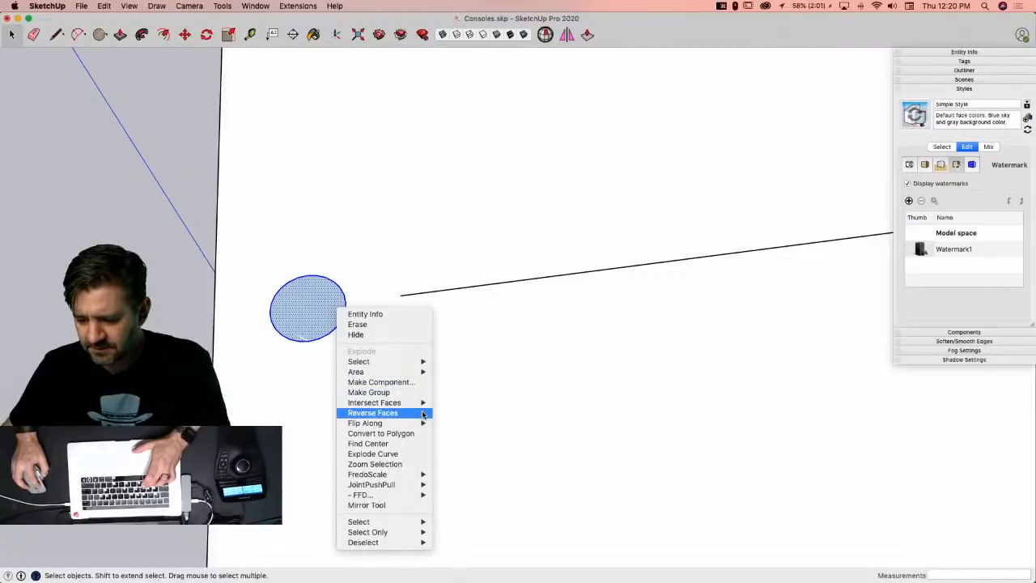
{"action": "left_click", "coordinate": [405, 381]}
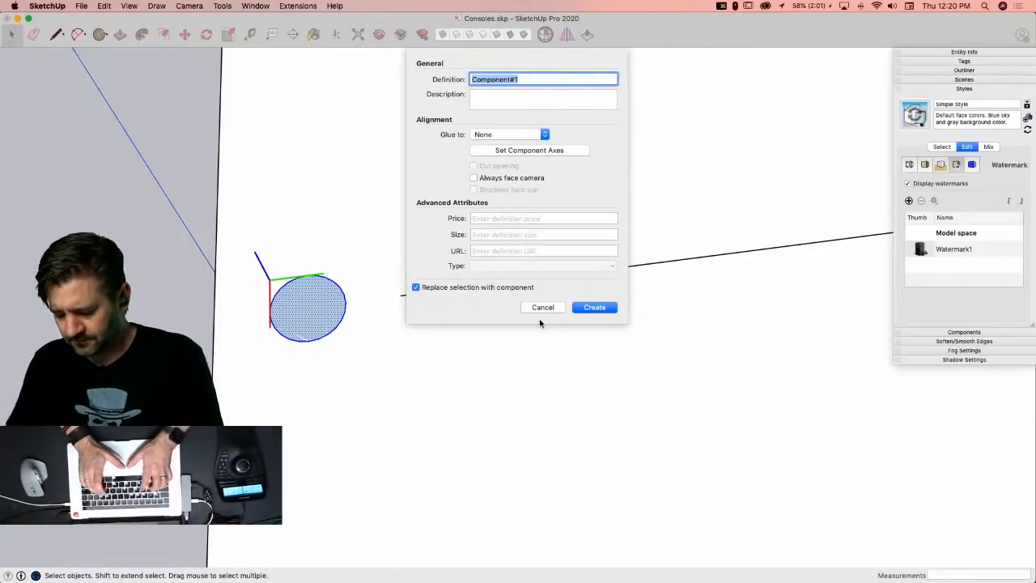
{"action": "type", "text": "Hole"}
{"action": "key", "text": "Return"}
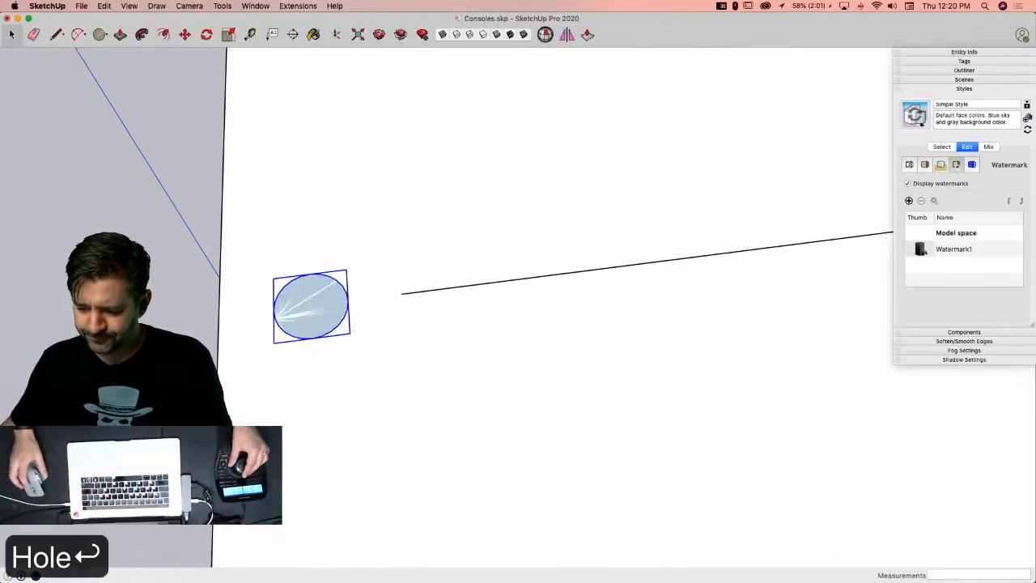
Step: Copy the Hole component one division, about 4 5/8", along the divided line and array it as x11
{"action": "key", "text": "m"}
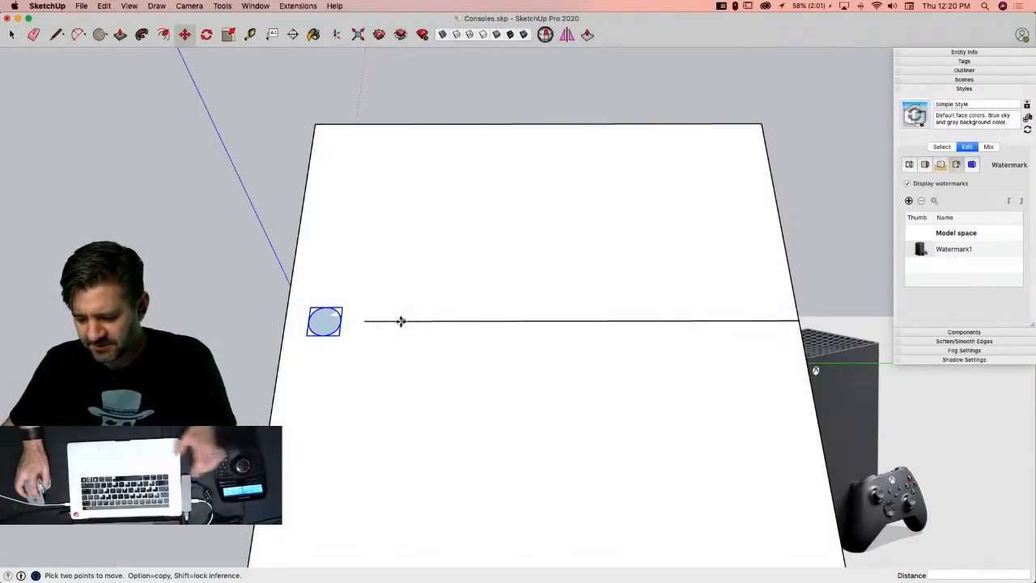
{"action": "left_click", "coordinate": [413, 322]}
{"action": "key", "text": "alt"}
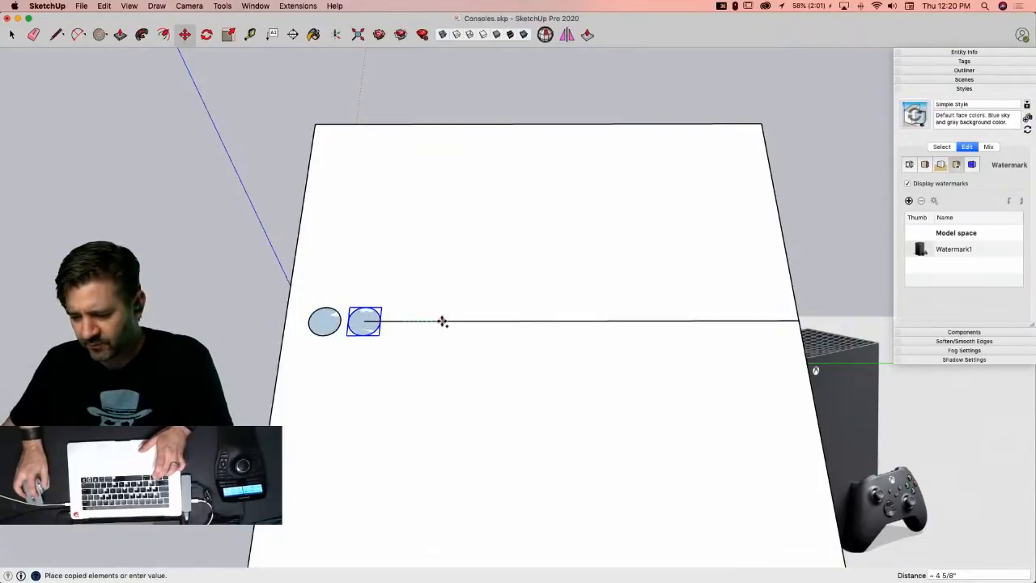
{"action": "left_click", "coordinate": [443, 322]}
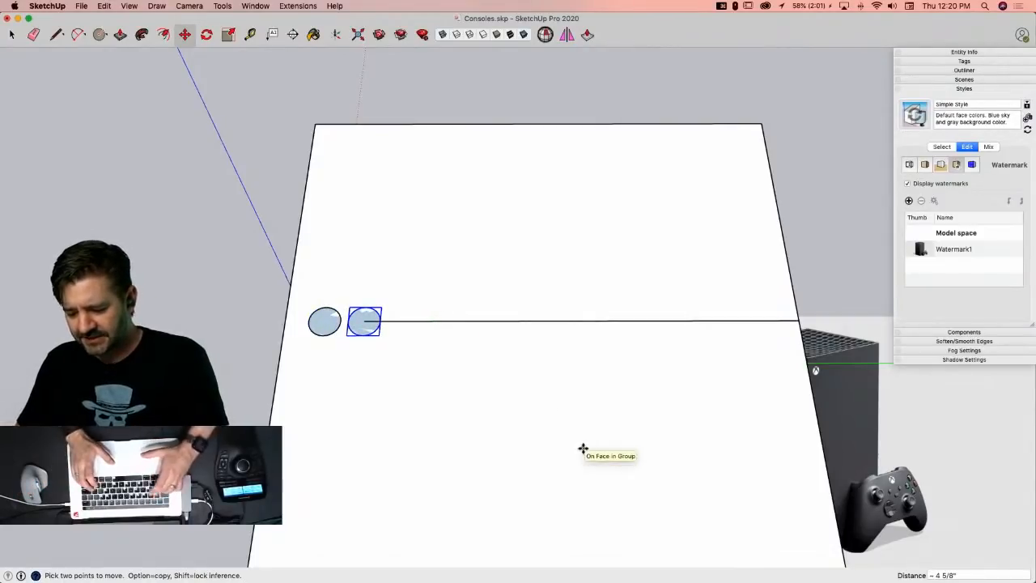
{"action": "type", "text": "x11"}
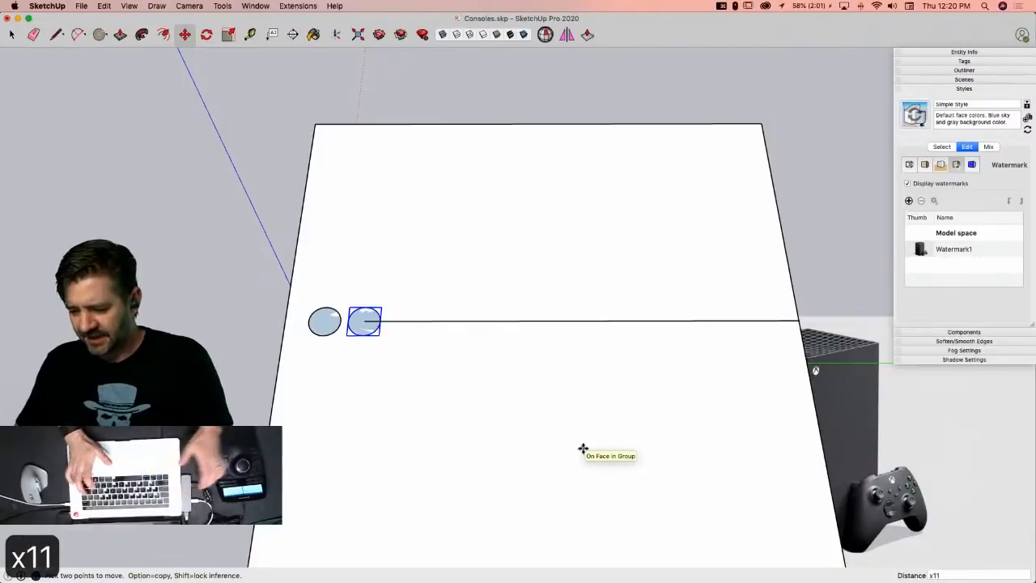
{"action": "key", "text": "Return"}
Step: Delete the remaining divided line running through the row of holes and undo that deletion
{"action": "key", "text": "space"}
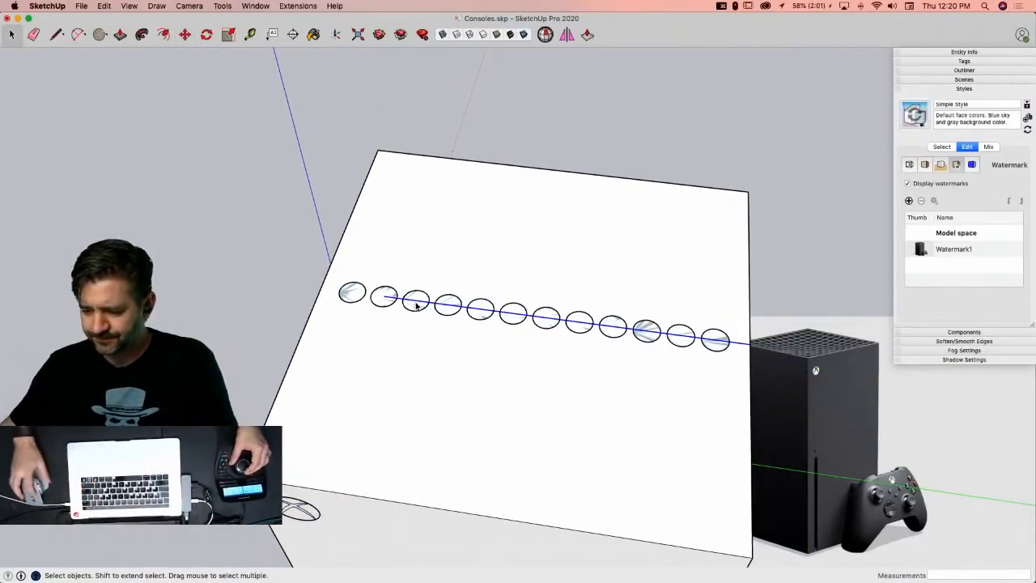
{"action": "key", "text": "BackSpace"}
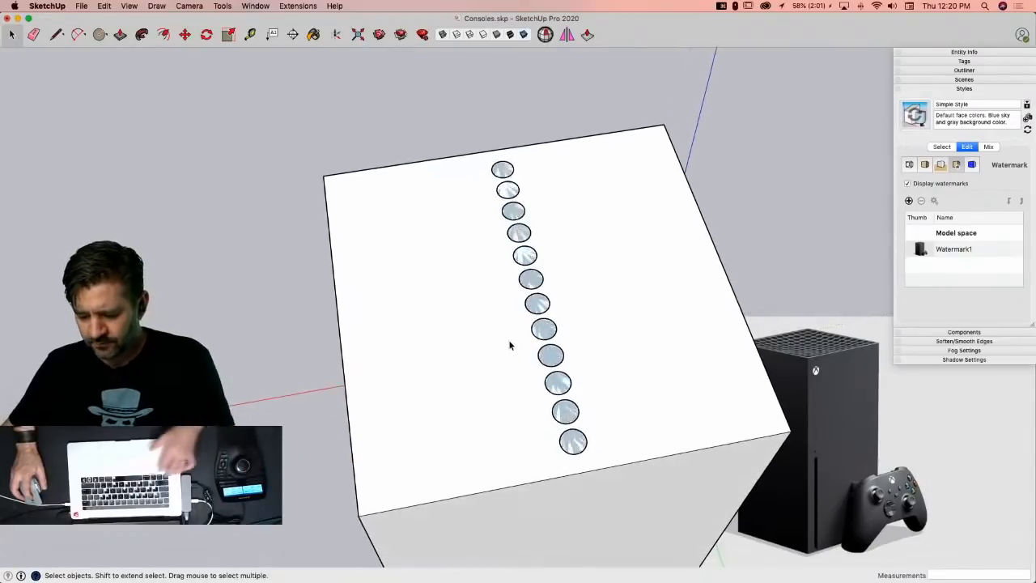
{"action": "key", "text": "super+z"}
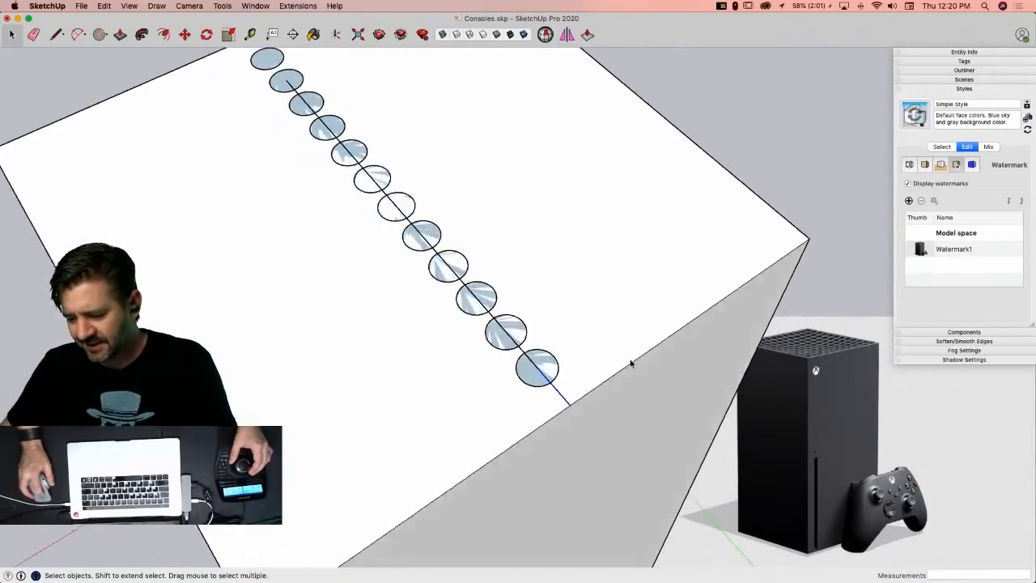
Step: Rotate a copy of the line's end segment 90 degrees about the centre of the end hole, perpendicular to the row
{"action": "key", "text": "q"}
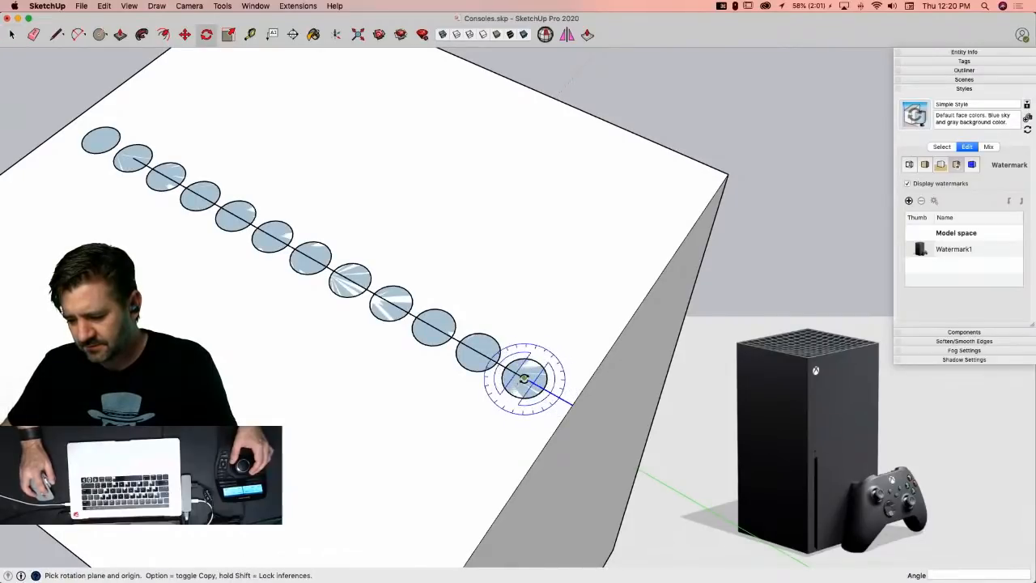
{"action": "left_click", "coordinate": [527, 380]}
{"action": "left_click", "coordinate": [538, 386]}
{"action": "key", "text": "alt"}
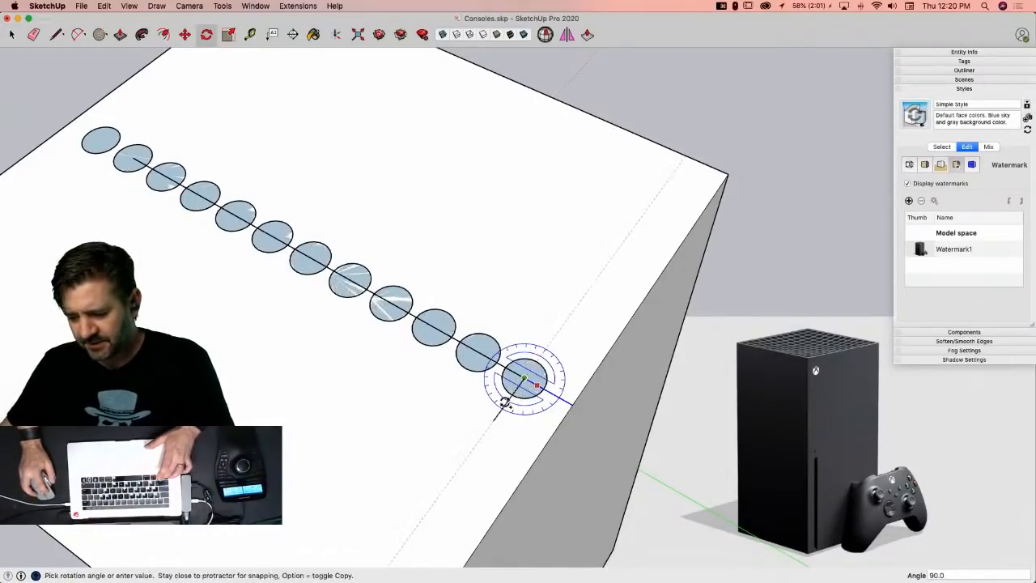
{"action": "left_click", "coordinate": [508, 407]}
Step: Erase the segments on either side of the end hole and delete the rest of the original line through the holes
{"action": "key", "text": "e"}
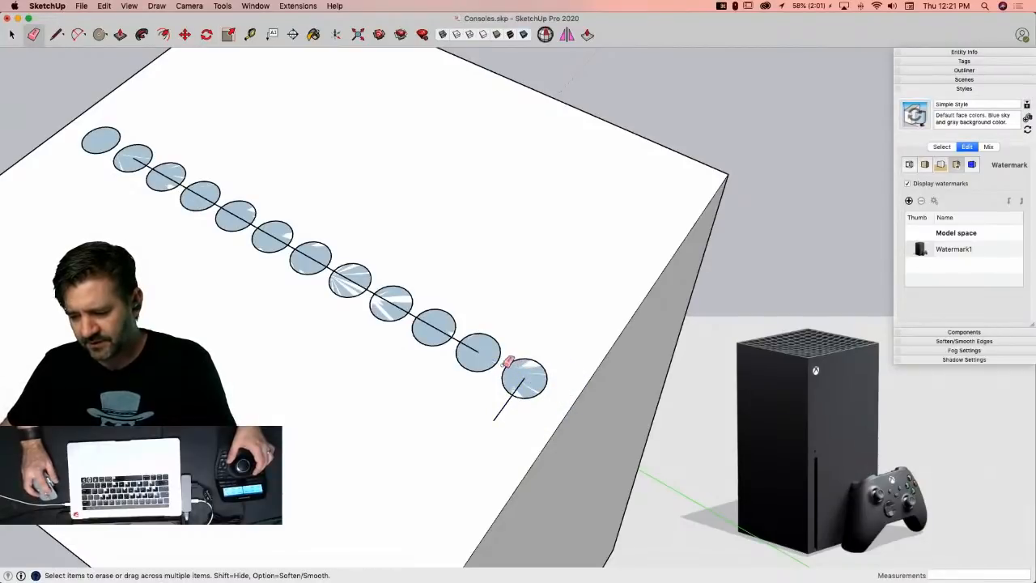
{"action": "key", "text": "space"}
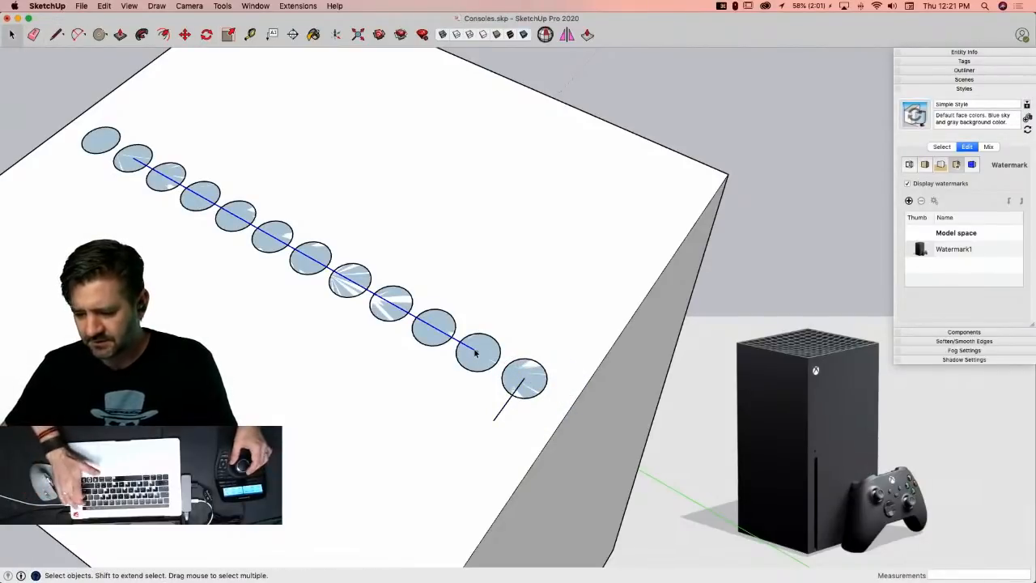
{"action": "key", "text": "BackSpace"}
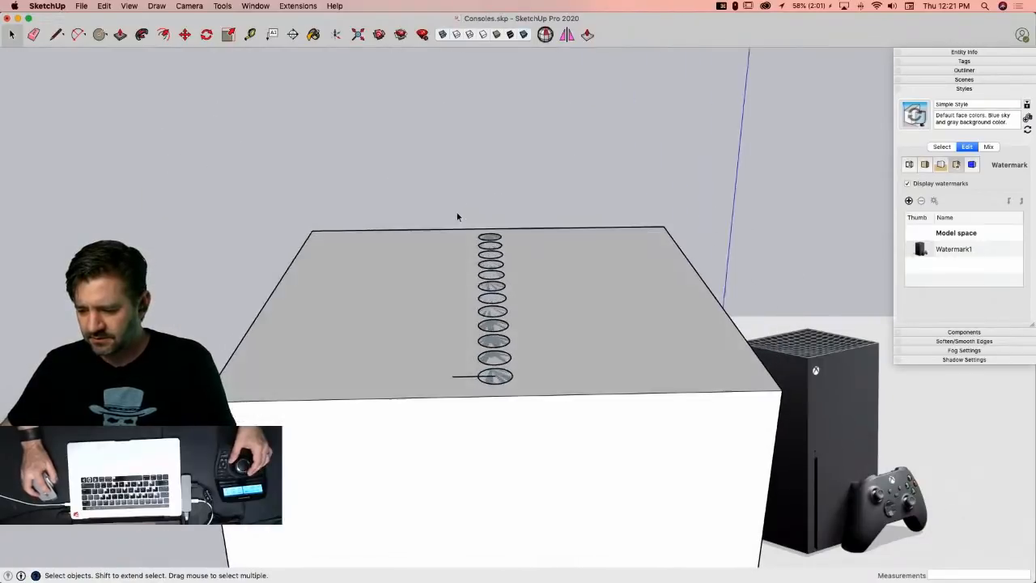
Step: Try to copy the row of holes about 4 5/8" along the rotated segment and array it, and undo the copy
{"action": "left_click_drag", "start_coordinate": [479, 234], "coordinate": [539, 425]}
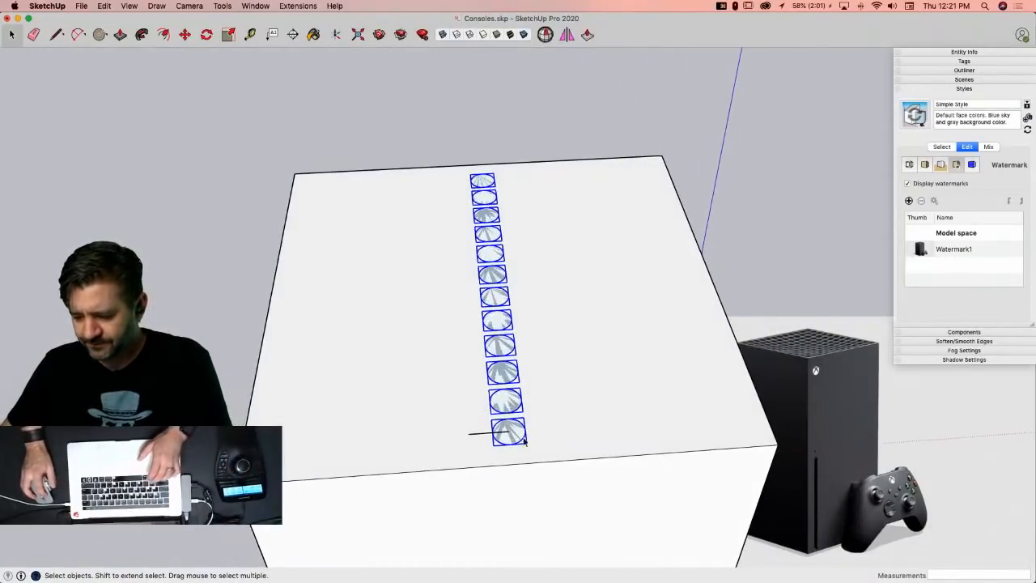
{"action": "key", "text": "m"}
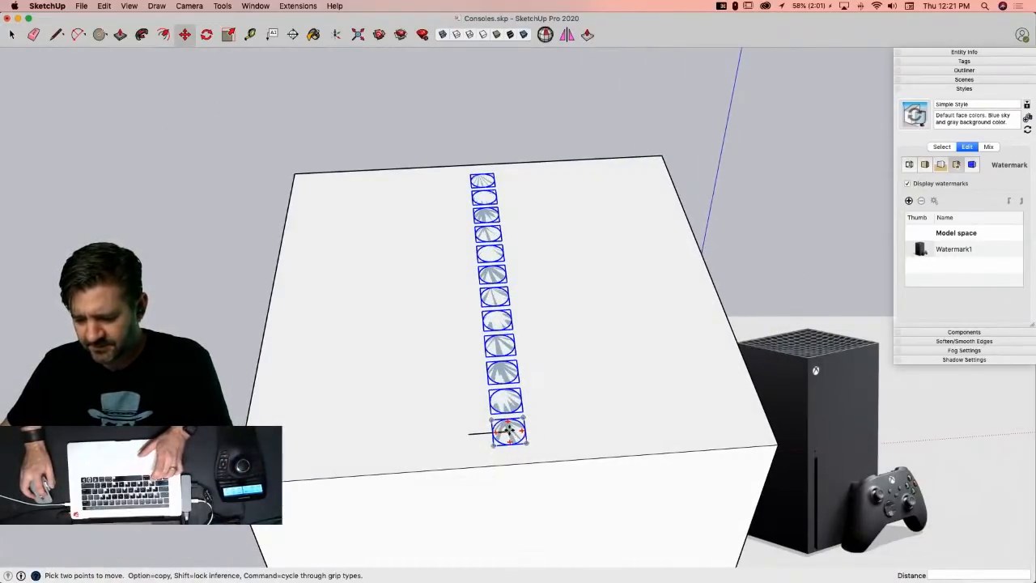
{"action": "key", "text": "alt"}
{"action": "left_click", "coordinate": [507, 433]}
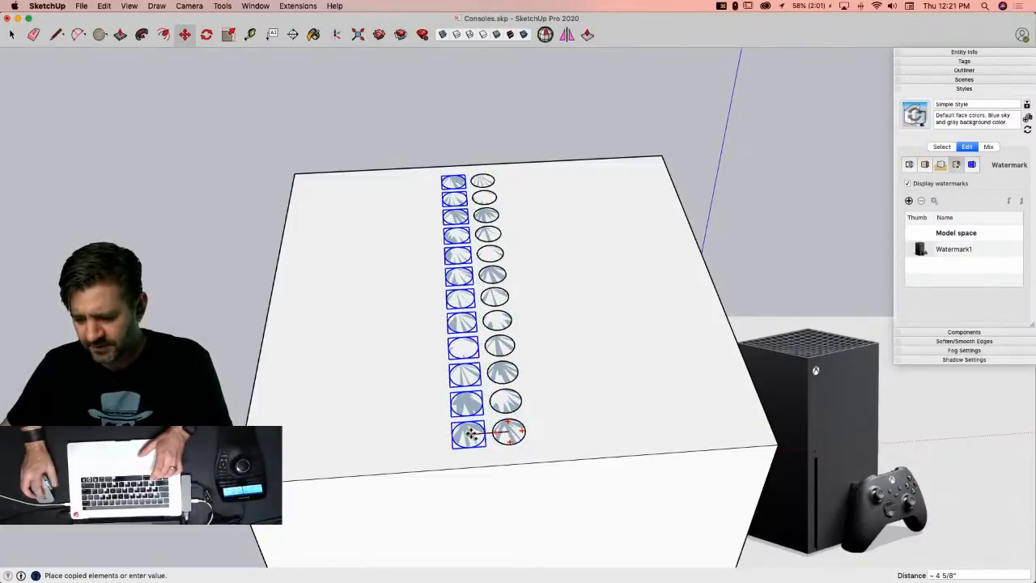
{"action": "type", "text": "11"}
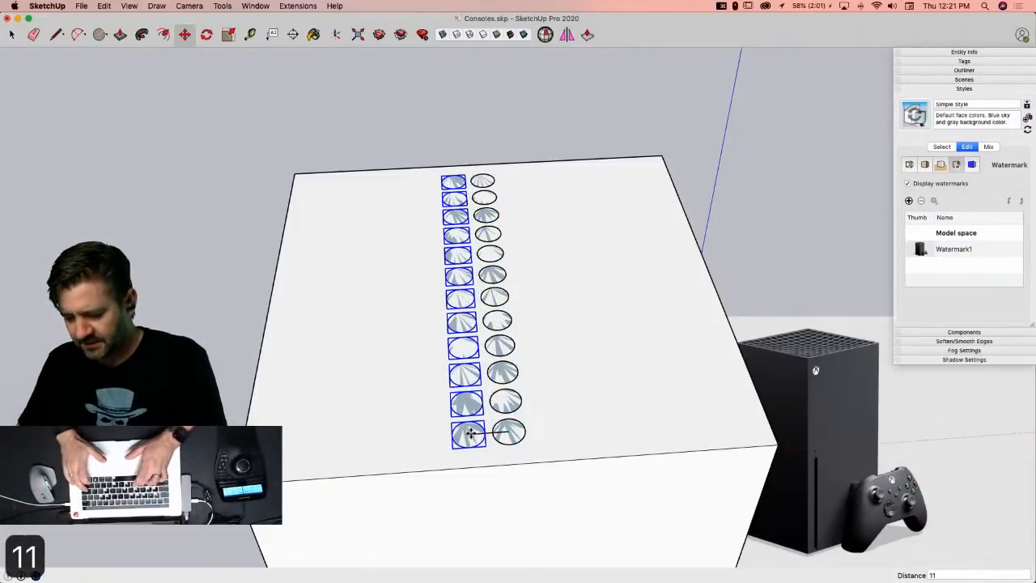
{"action": "key", "text": "BackSpace"}
{"action": "type", "text": "x"}
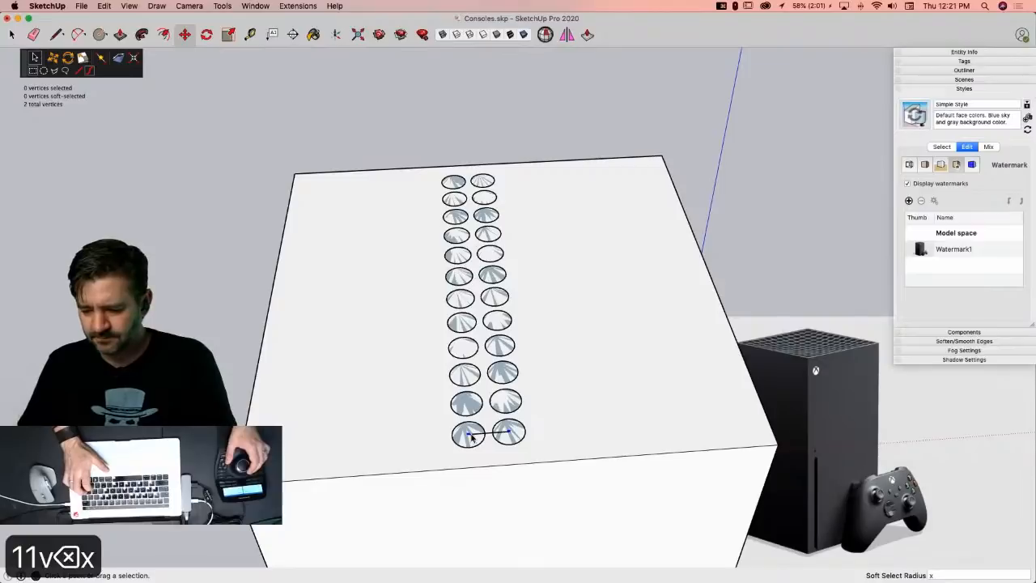
{"action": "key", "text": "BackSpace"}
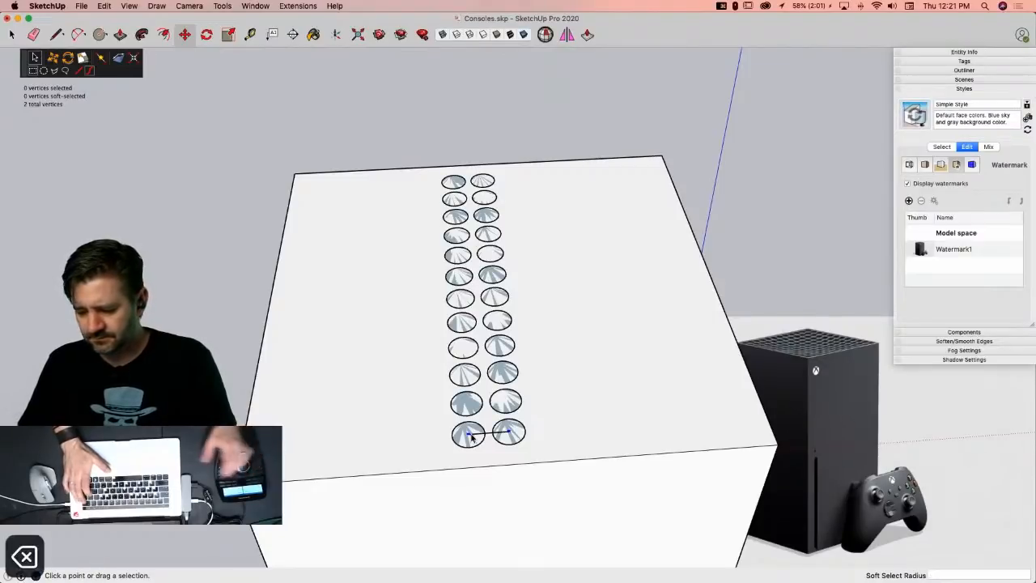
{"action": "key", "text": "Escape"}
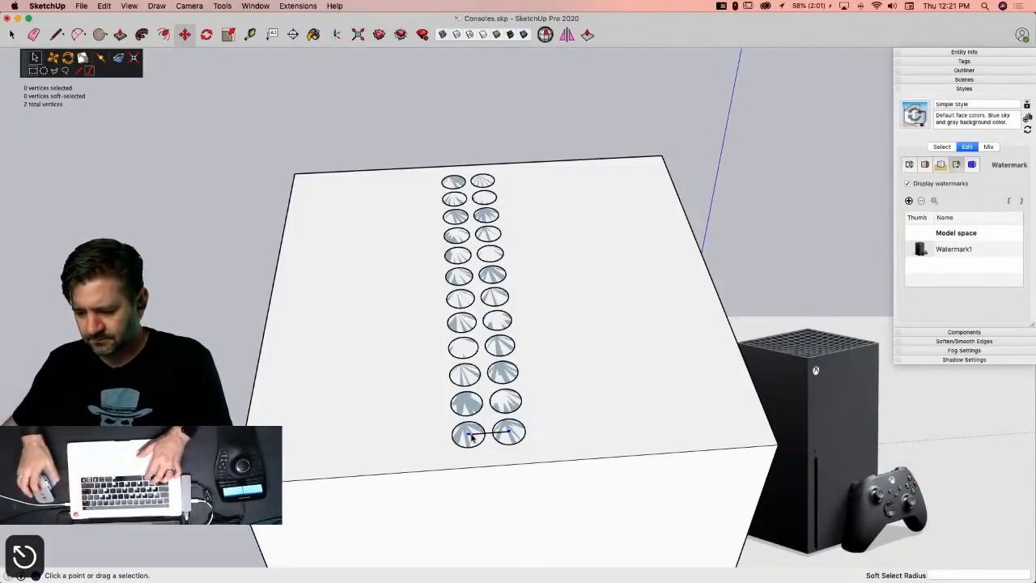
{"action": "key", "text": "super+z"}
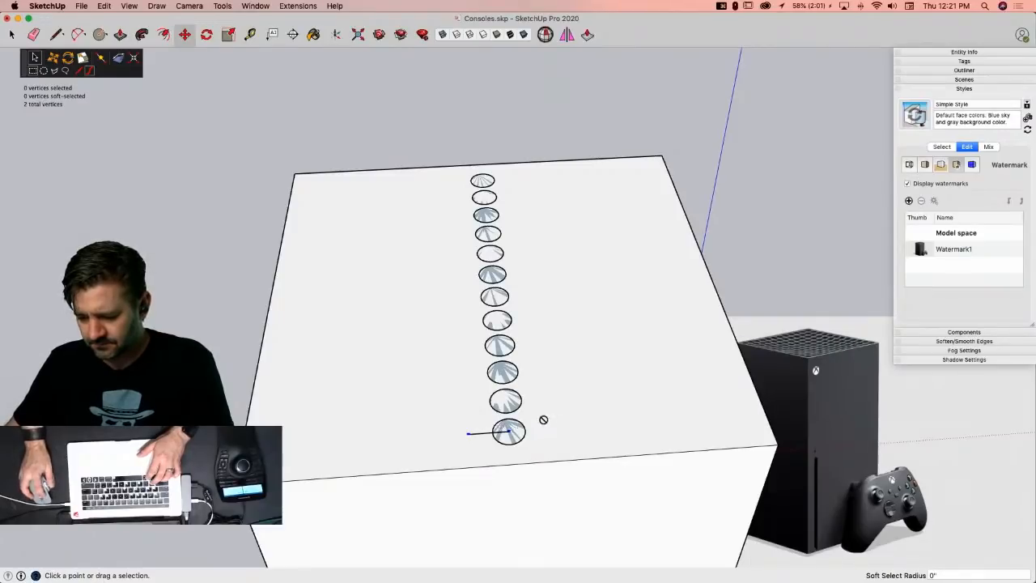
Step: Select only the row of holes, copy it by the length of the short guide segment, and array it as 11x
{"action": "key", "text": "space"}
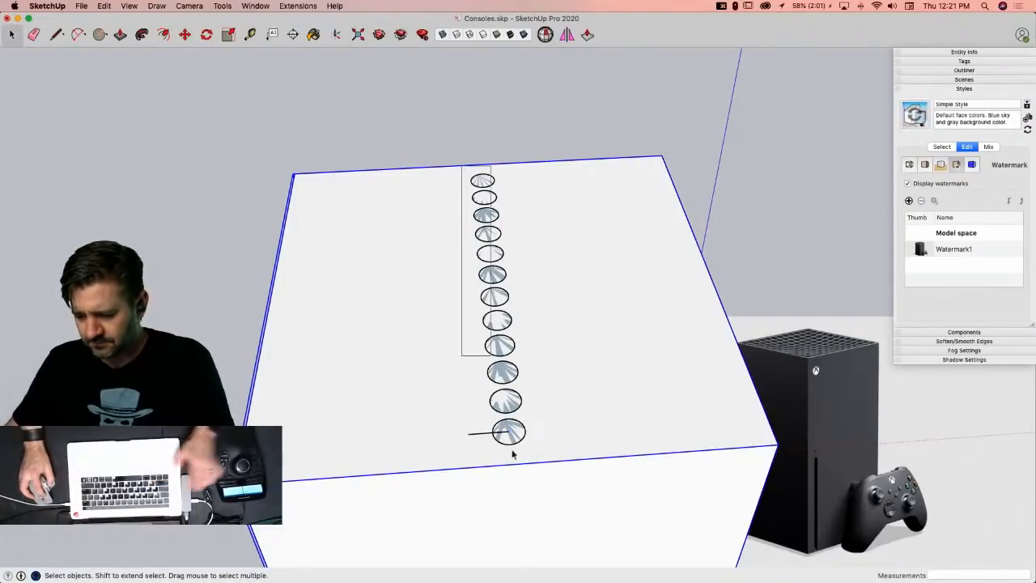
{"action": "left_click_drag", "start_coordinate": [512, 455], "coordinate": [535, 467]}
{"action": "left_click", "coordinate": [485, 437], "text": "shift"}
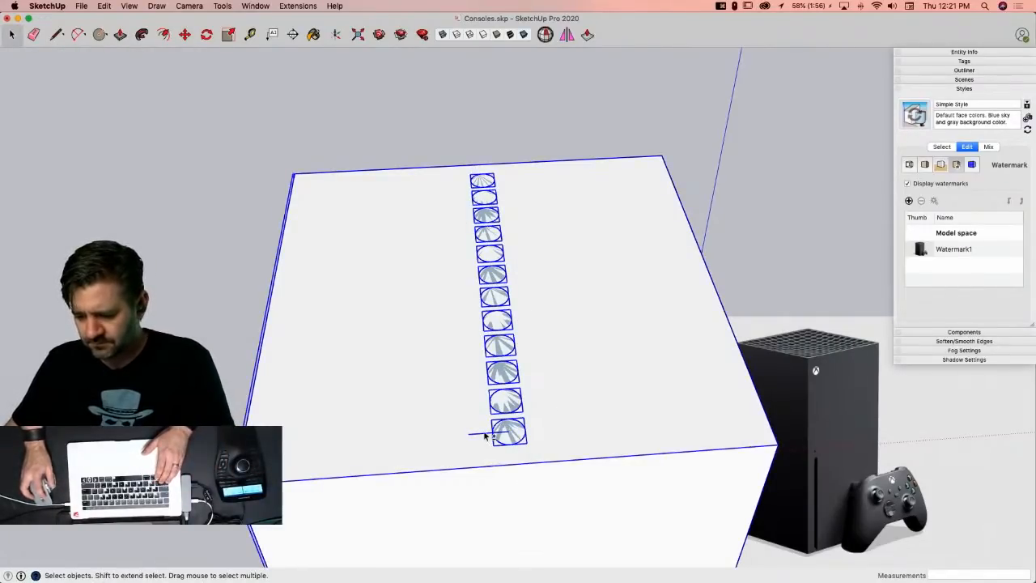
{"action": "left_click", "coordinate": [503, 454], "text": "shift"}
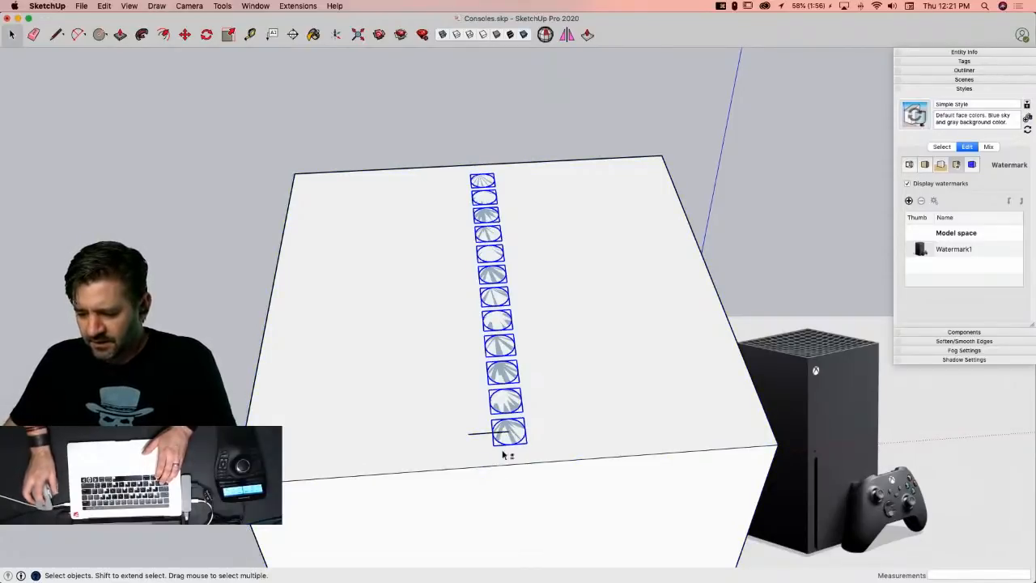
{"action": "key", "text": "m"}
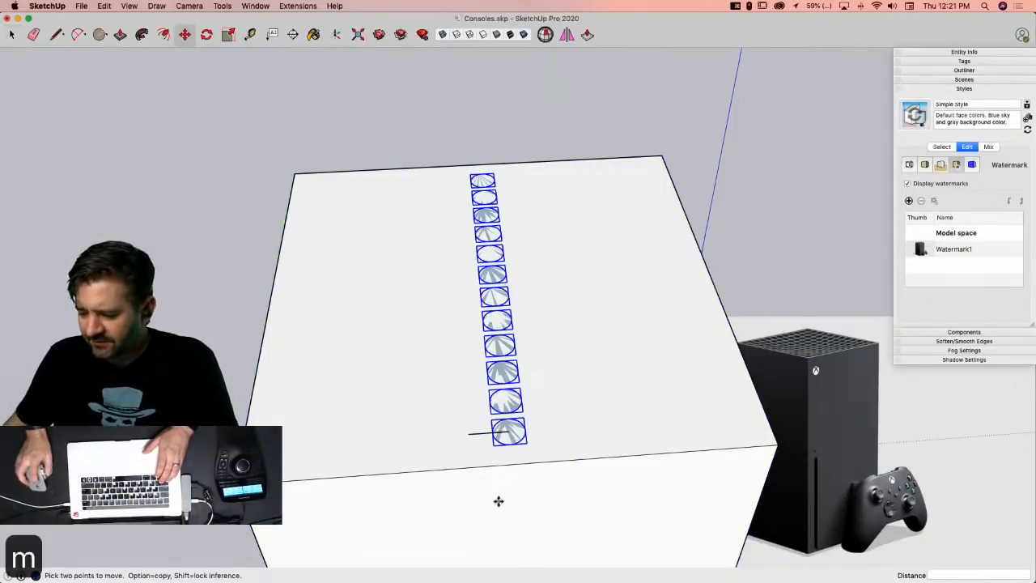
{"action": "left_click", "coordinate": [506, 434]}
{"action": "key", "text": "alt"}
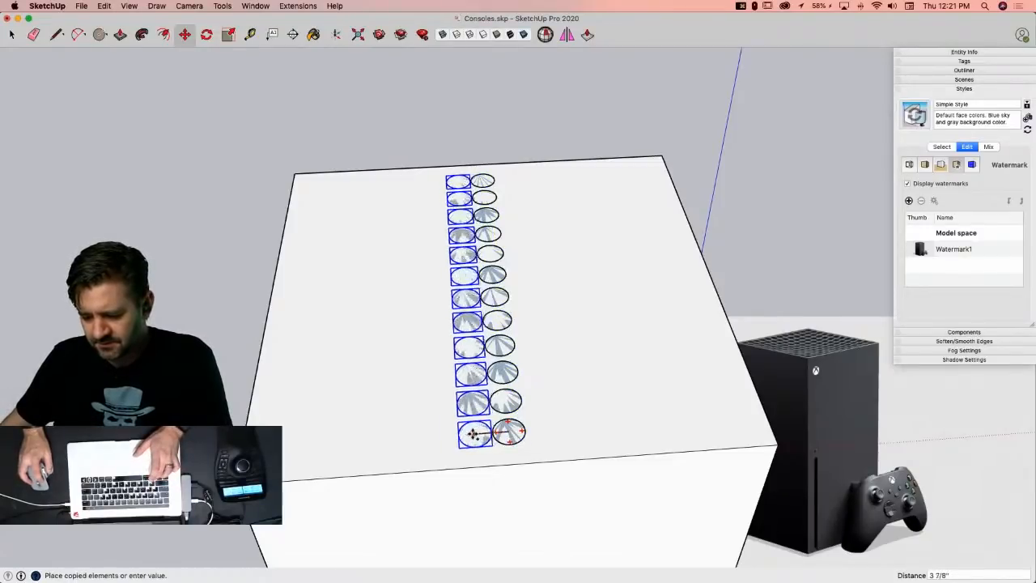
{"action": "type", "text": "11x"}
{"action": "key", "text": "Return"}
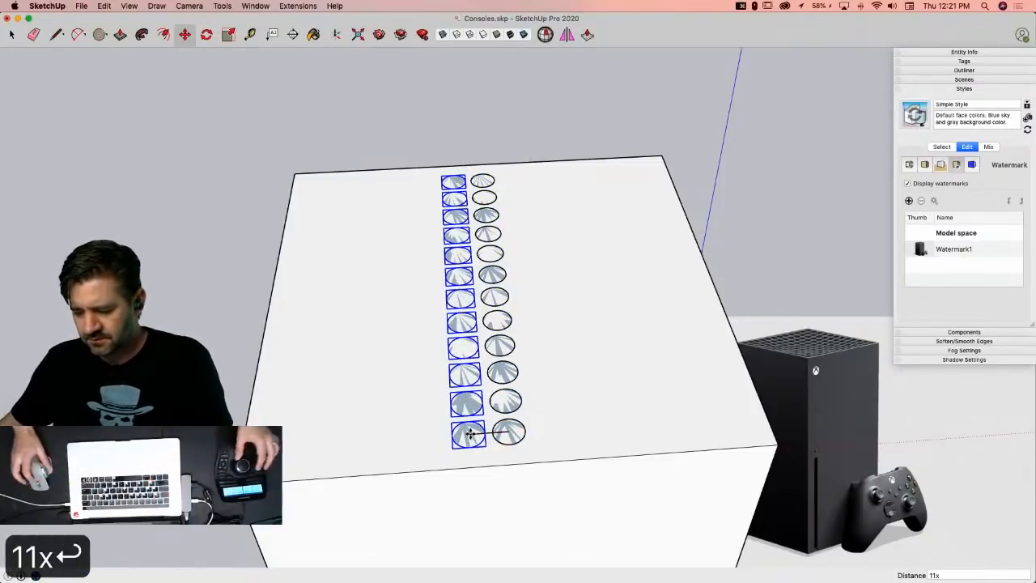
Step: Copy the short guide segment about 2' 3 11/16" along the front row to the block's overhanging edge and erase the original segment
{"action": "key", "text": "space"}
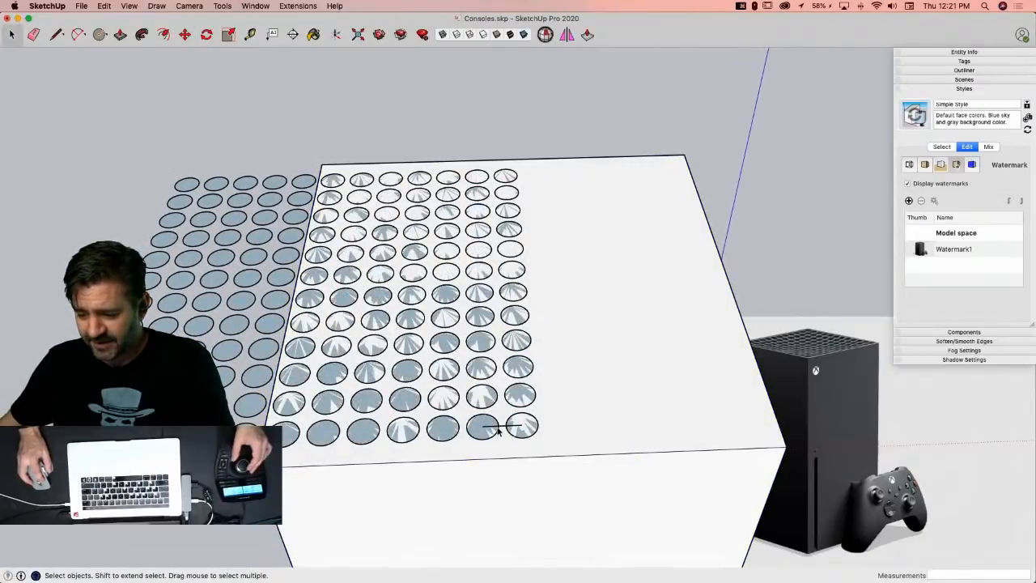
{"action": "left_click", "coordinate": [504, 427]}
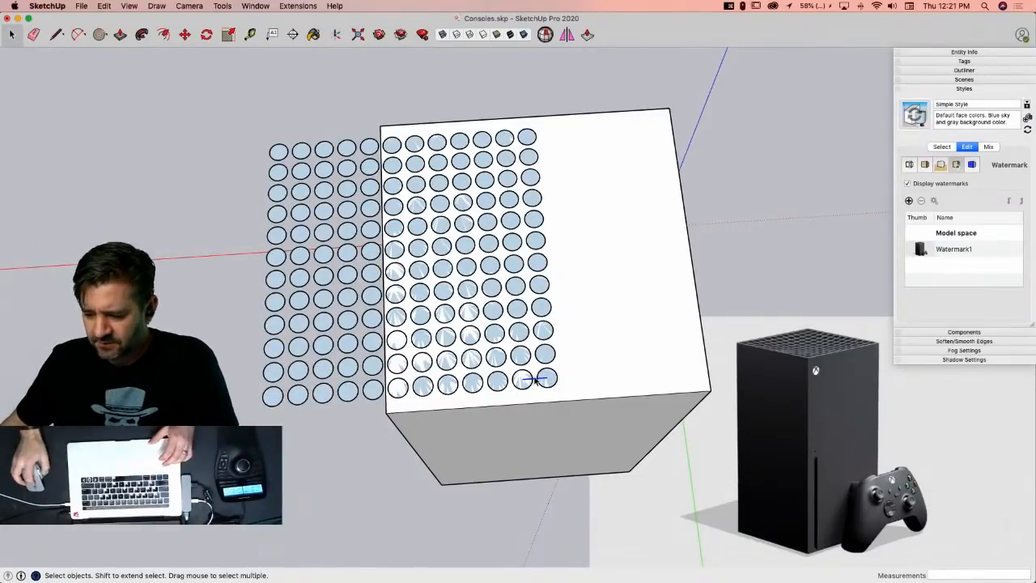
{"action": "scroll", "coordinate": [514, 414], "scroll_direction": "up", "scroll_amount": 4}
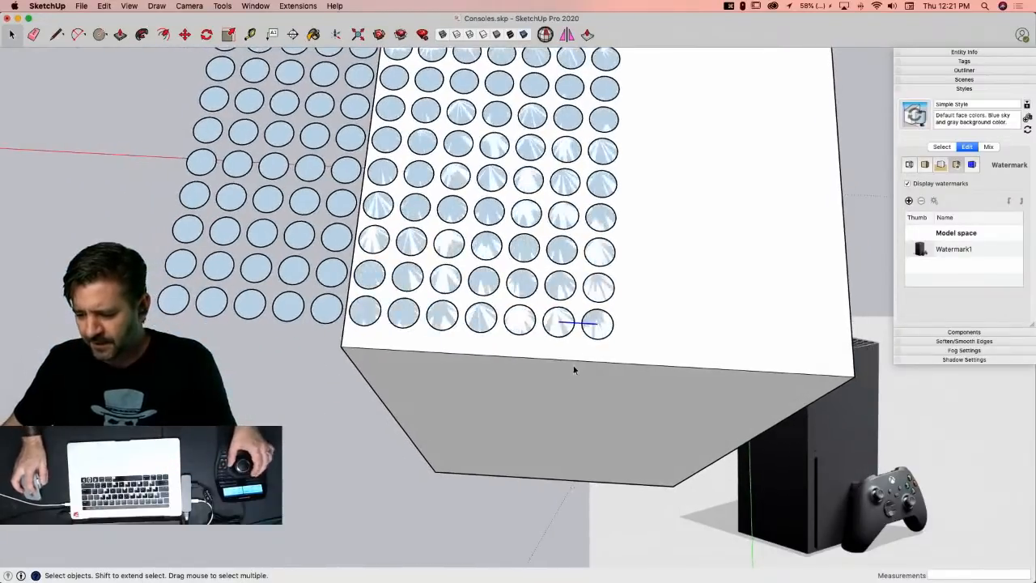
{"action": "key", "text": "m"}
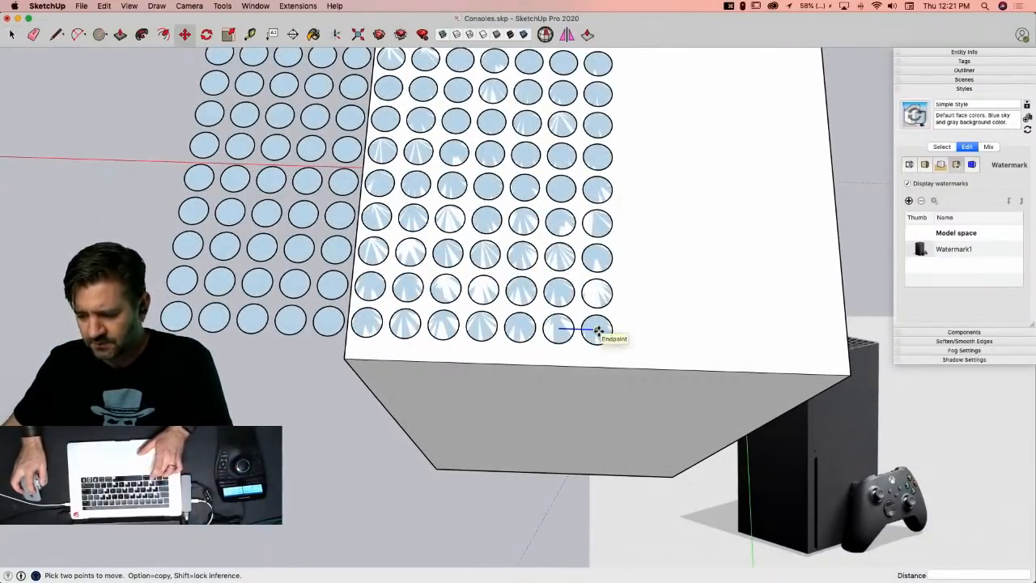
{"action": "key", "text": "alt"}
{"action": "left_click", "coordinate": [599, 331]}
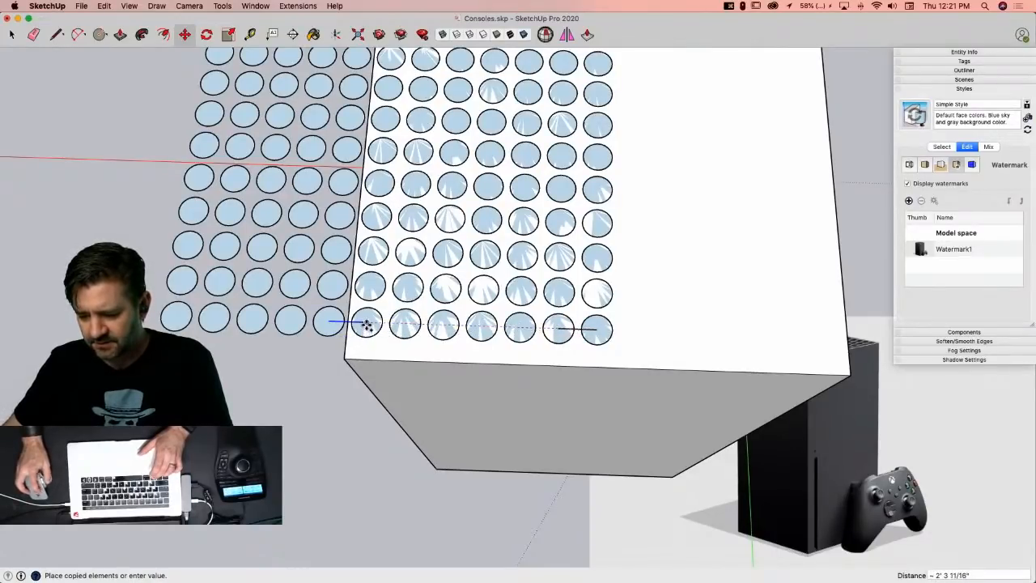
{"action": "left_click", "coordinate": [366, 324]}
{"action": "key", "text": "e"}
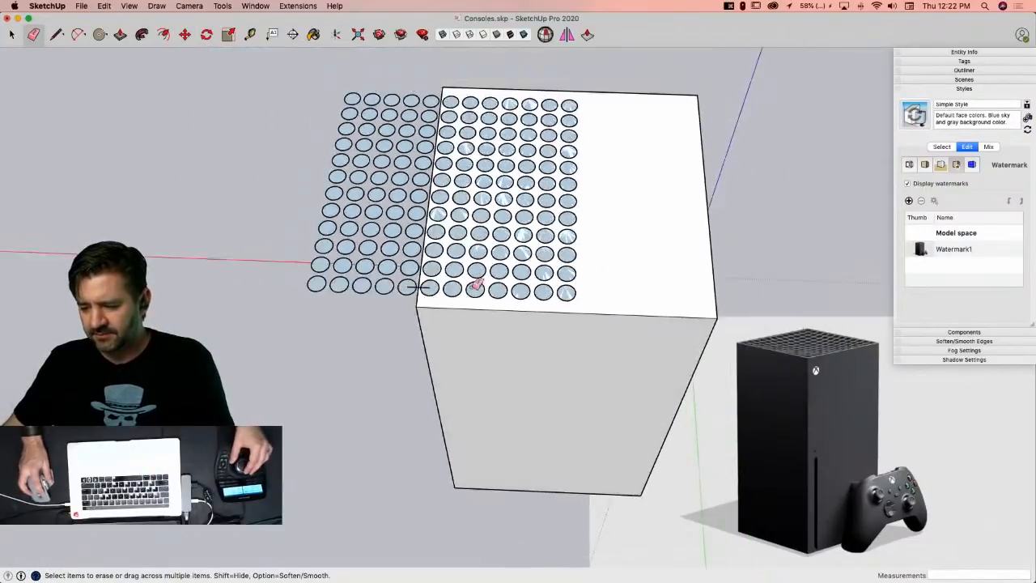
{"action": "key", "text": "space"}
{"action": "left_click_drag", "start_coordinate": [294, 130], "coordinate": [643, 370]}
{"action": "key", "text": "m"}
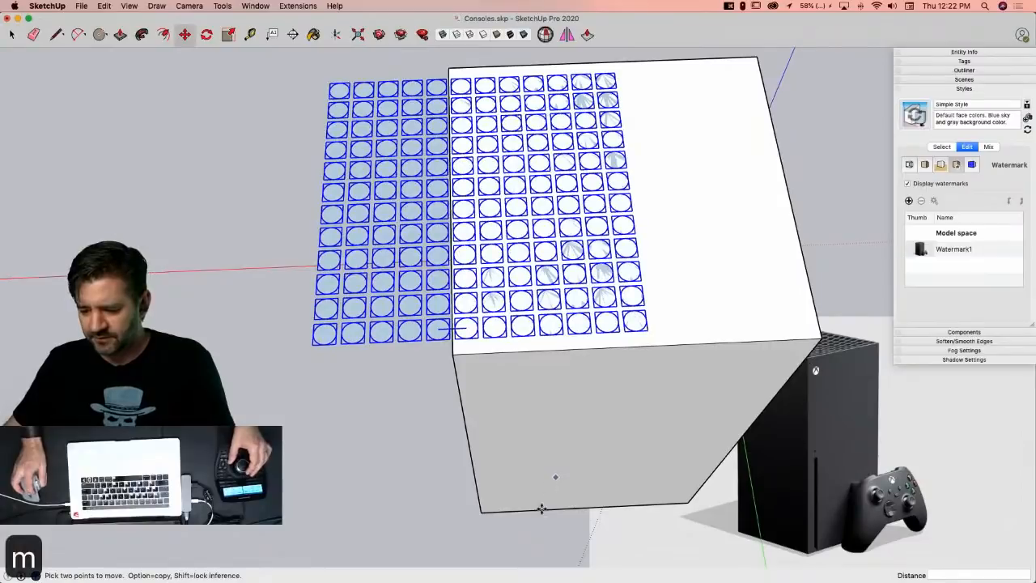
{"action": "key", "text": "space"}
{"action": "key", "text": "space"}
Step: Move the guide segment one hole spacing, about 4 5/8", so that it joins the two middle holes of the front row
{"action": "left_click", "coordinate": [462, 330]}
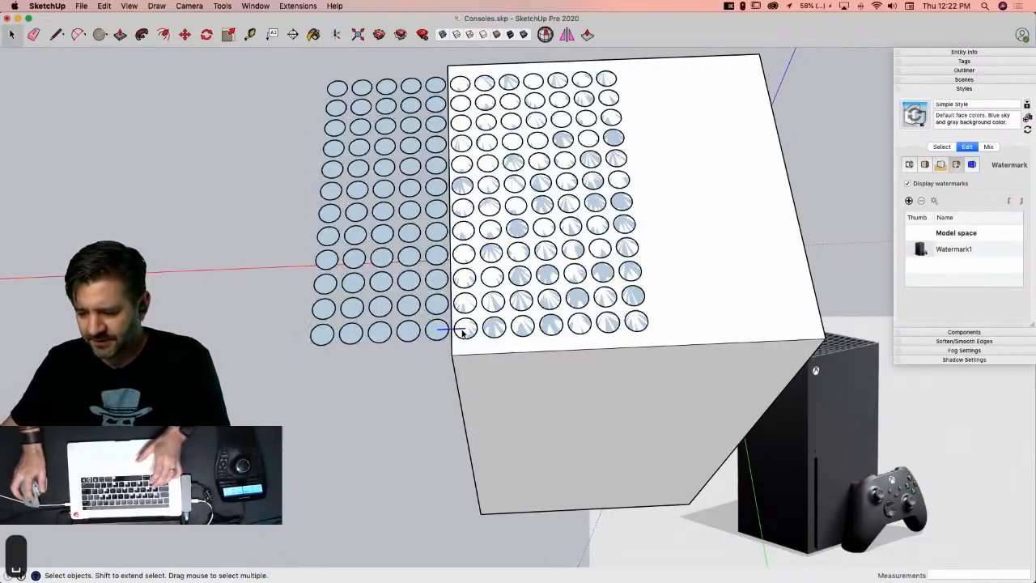
{"action": "key", "text": "m"}
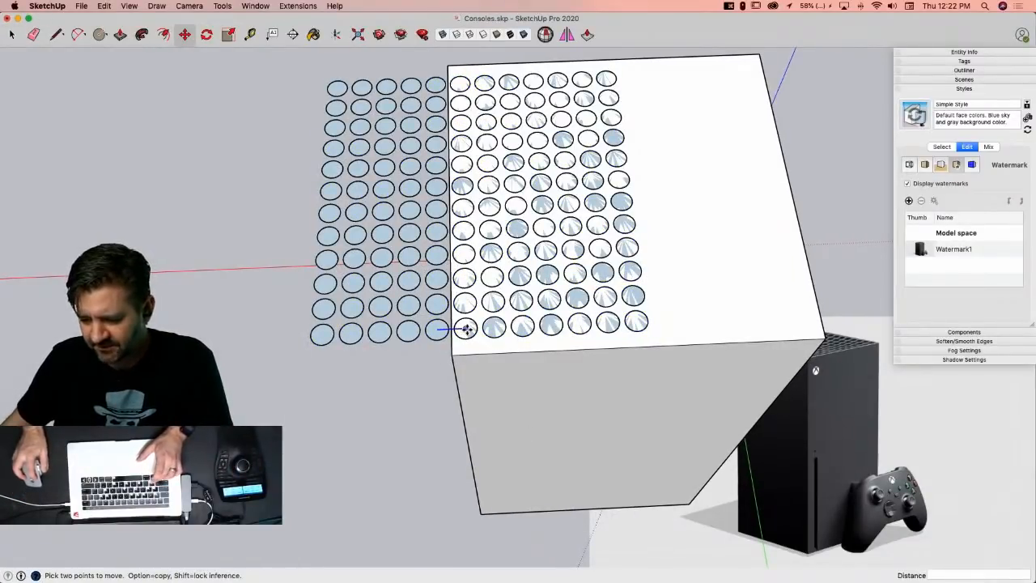
{"action": "key", "text": "alt"}
{"action": "left_click", "coordinate": [468, 328]}
{"action": "left_click", "coordinate": [495, 328]}
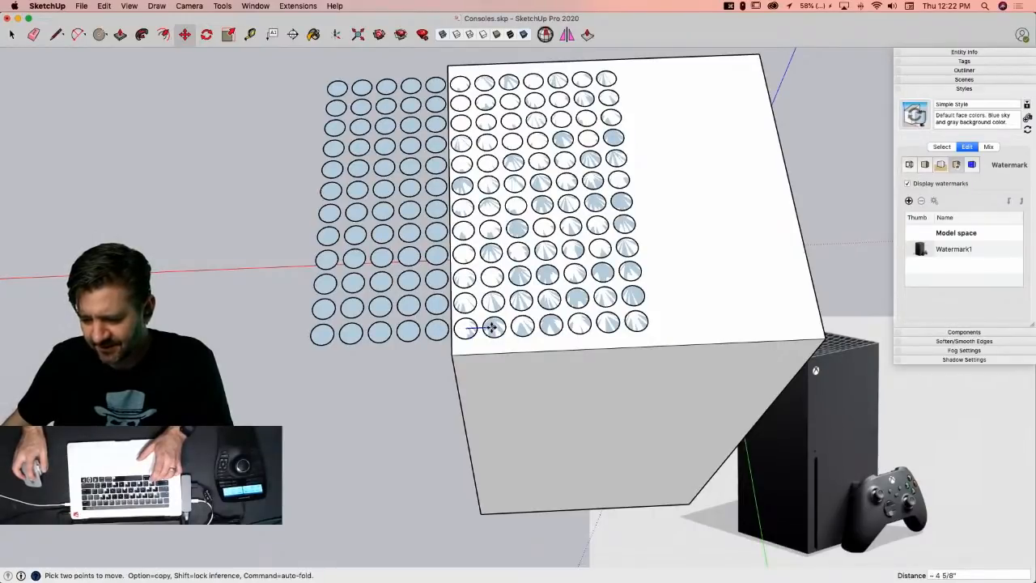
Step: Centre the whole hole grid on the block's top by moving it about 2' 1 3/8" by the guide segment's midpoint, and erase the segment
{"action": "key", "text": "space"}
{"action": "left_click_drag", "start_coordinate": [291, 73], "coordinate": [674, 357]}
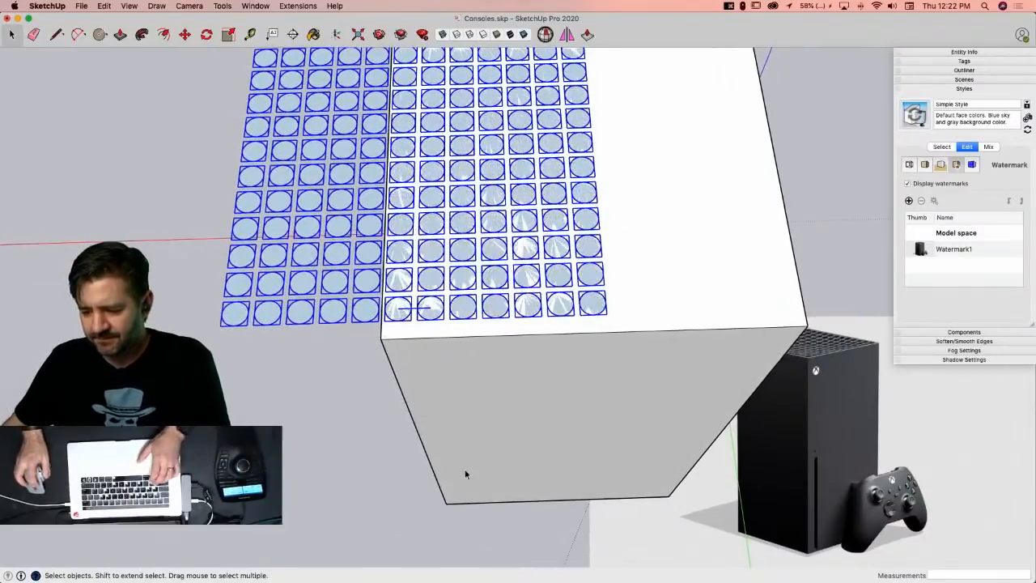
{"action": "key", "text": "m"}
{"action": "scroll", "coordinate": [416, 309], "scroll_direction": "up", "scroll_amount": 6}
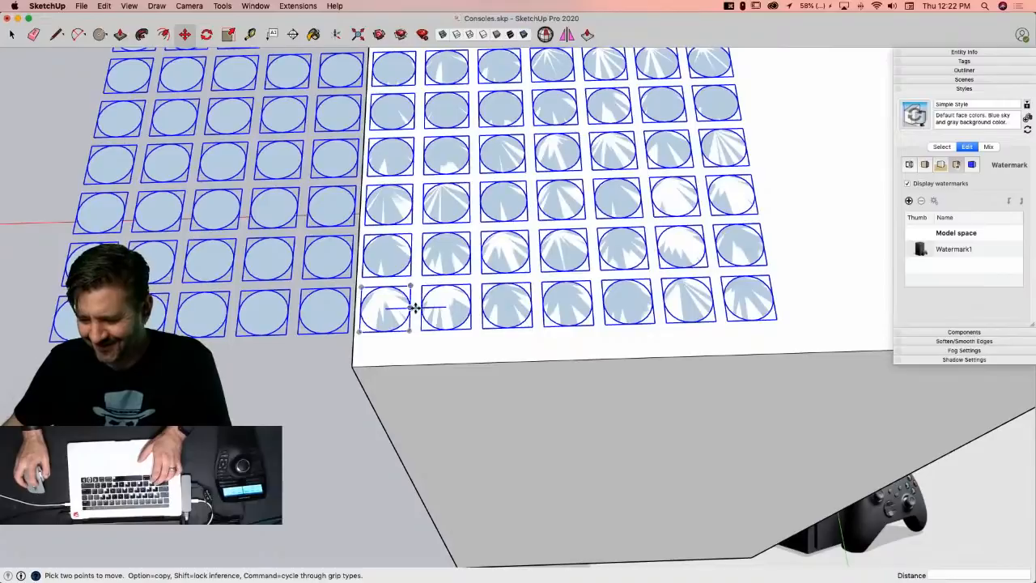
{"action": "left_click", "coordinate": [417, 308]}
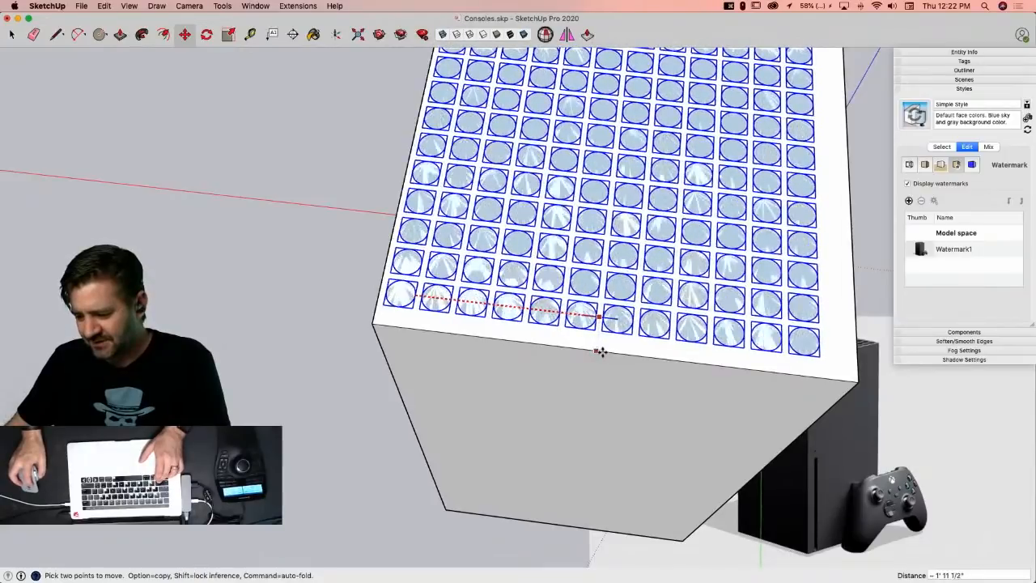
{"action": "left_click", "coordinate": [610, 346]}
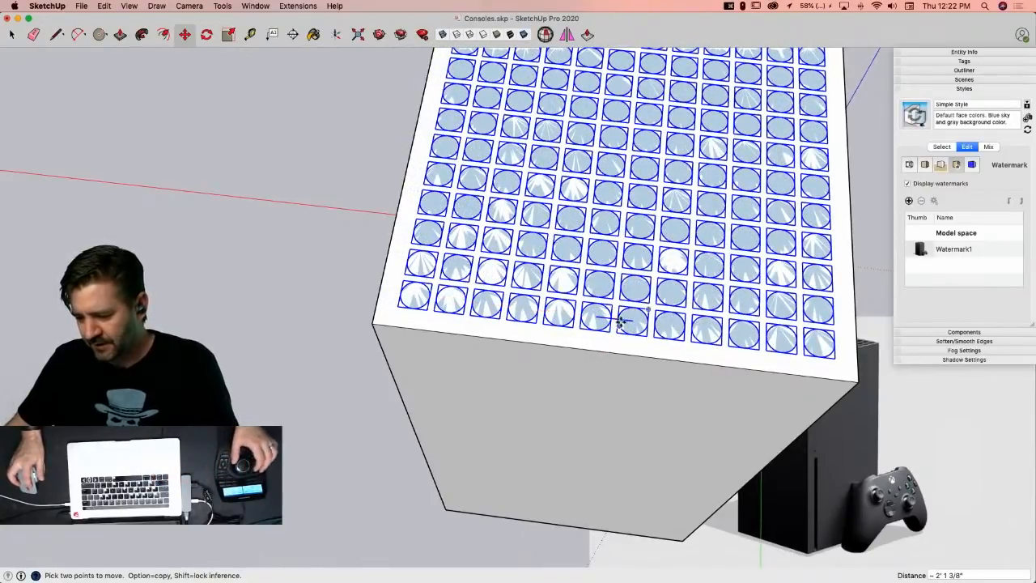
{"action": "key", "text": "e"}
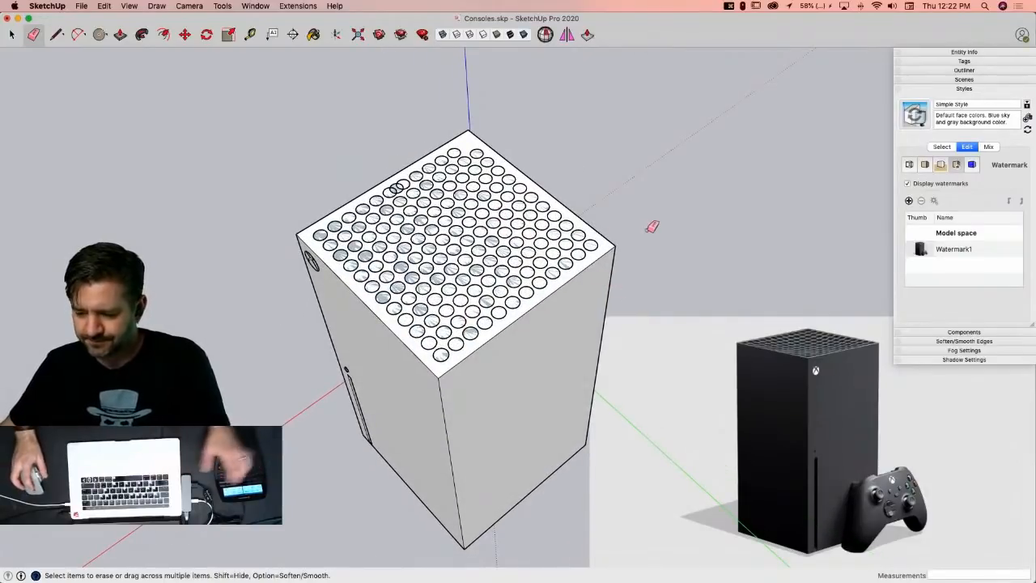
{"action": "key", "text": "space"}
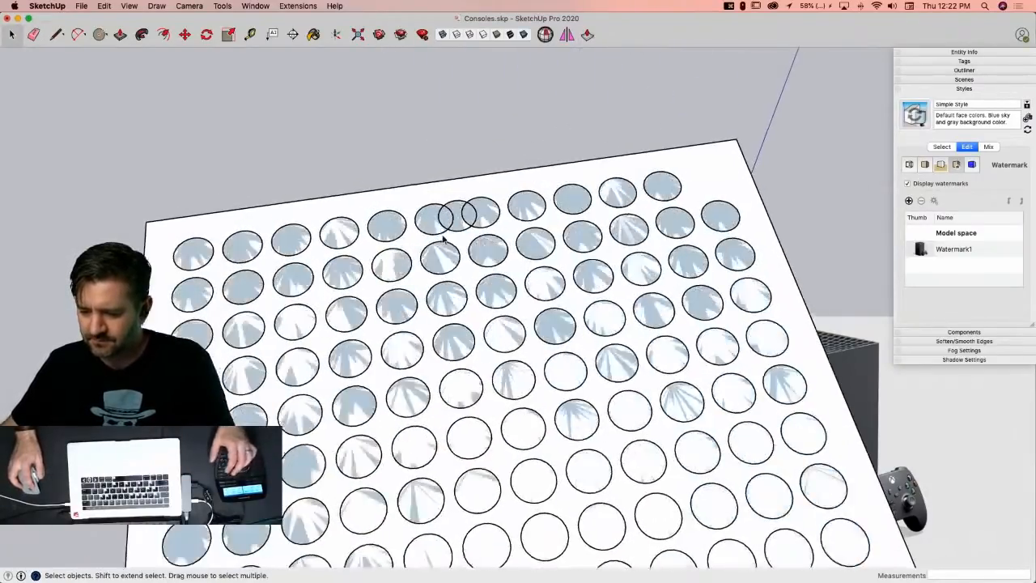
Step: Move the misplaced overlapping hole about 2' 15/16" along the back row into the row's empty end position
{"action": "left_click", "coordinate": [463, 232]}
{"action": "key", "text": "m"}
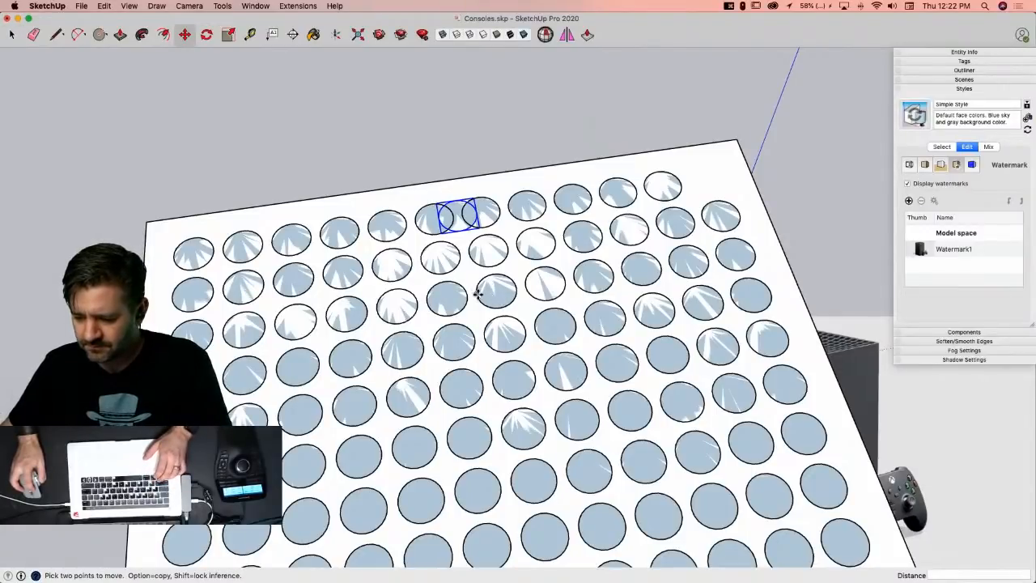
{"action": "key", "text": "alt"}
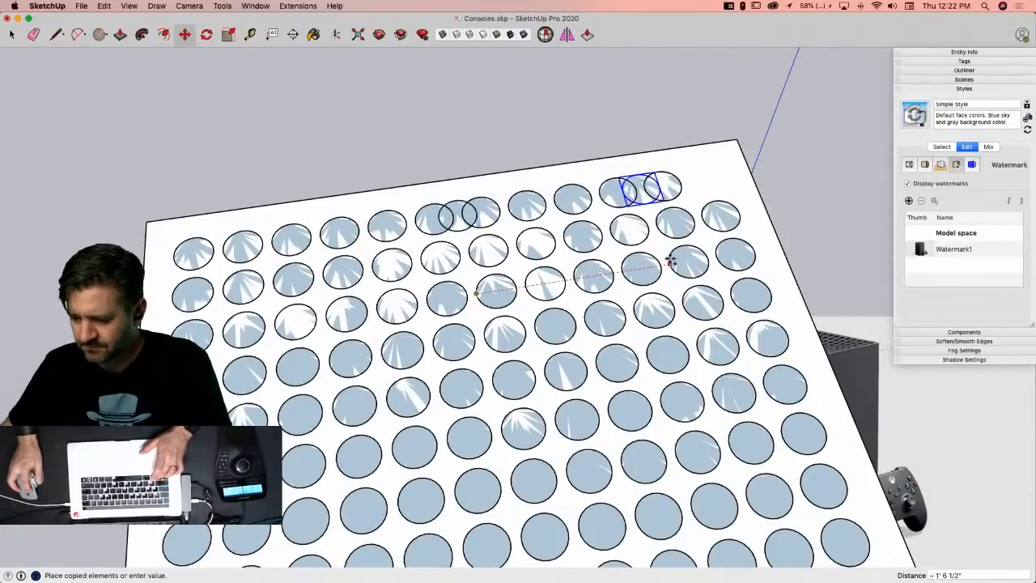
{"action": "key", "text": "alt"}
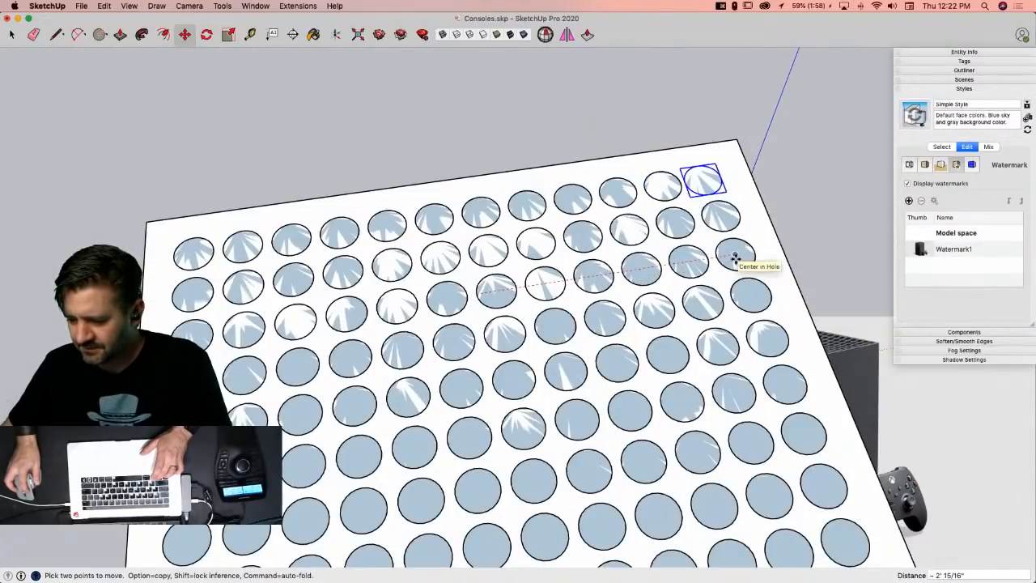
{"action": "left_click", "coordinate": [736, 257]}
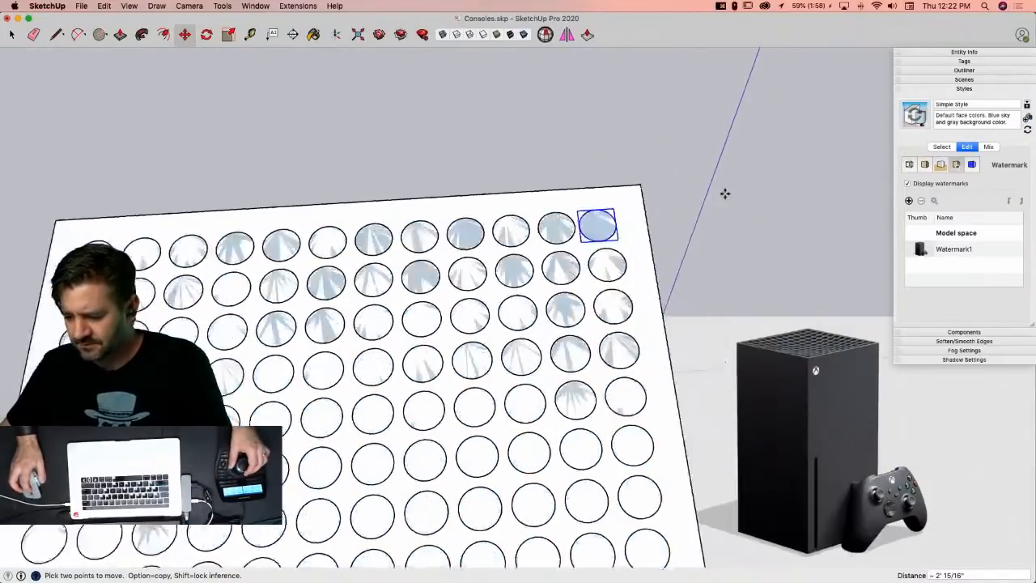
Step: Shift the moved corner hole about 7/16" along its row to line it up with the holes in the adjacent column
{"action": "scroll", "coordinate": [618, 268], "scroll_direction": "up", "scroll_amount": 4}
{"action": "key", "text": "space"}
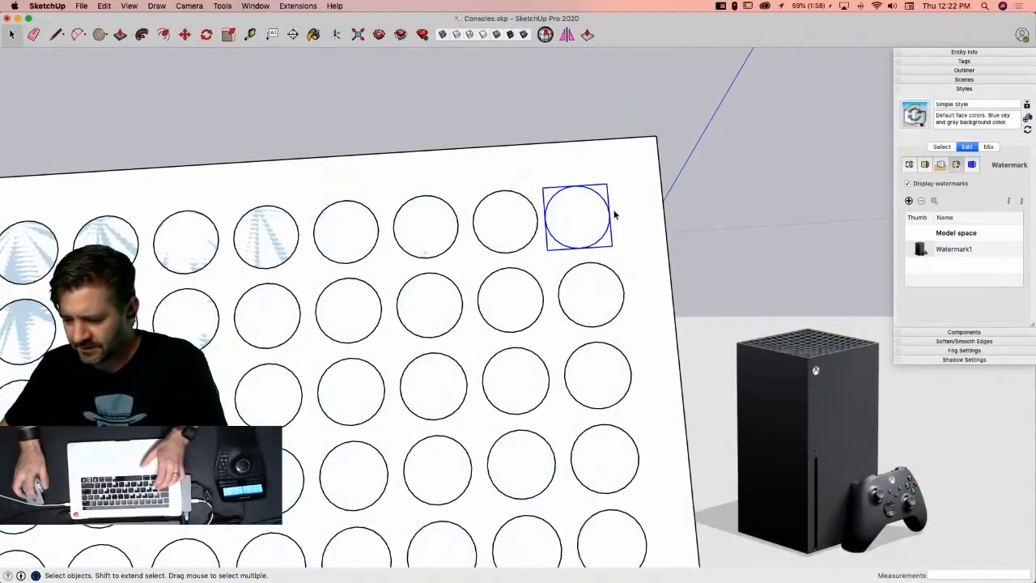
{"action": "key", "text": "m"}
{"action": "left_click", "coordinate": [612, 215]}
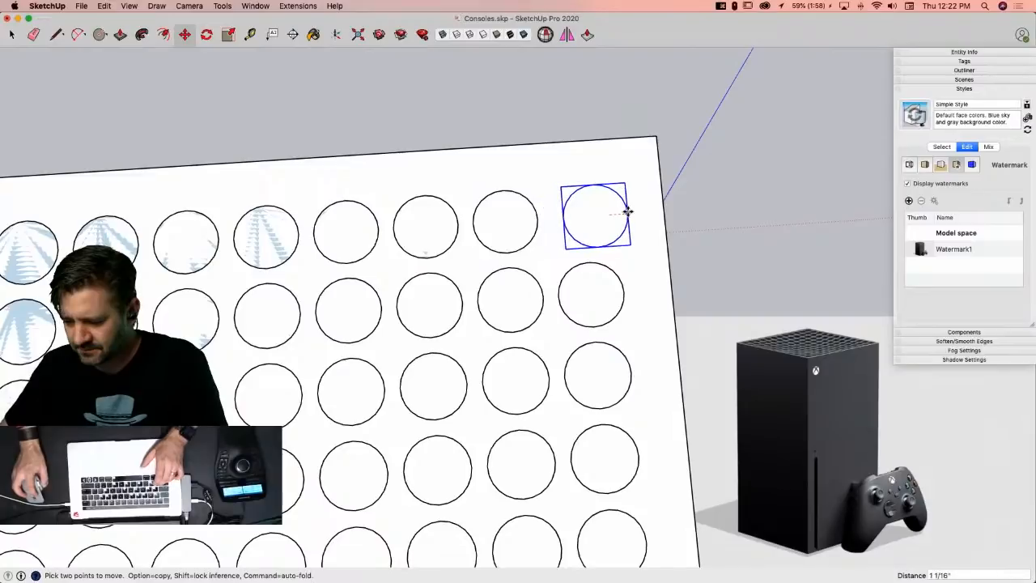
{"action": "left_click", "coordinate": [624, 294]}
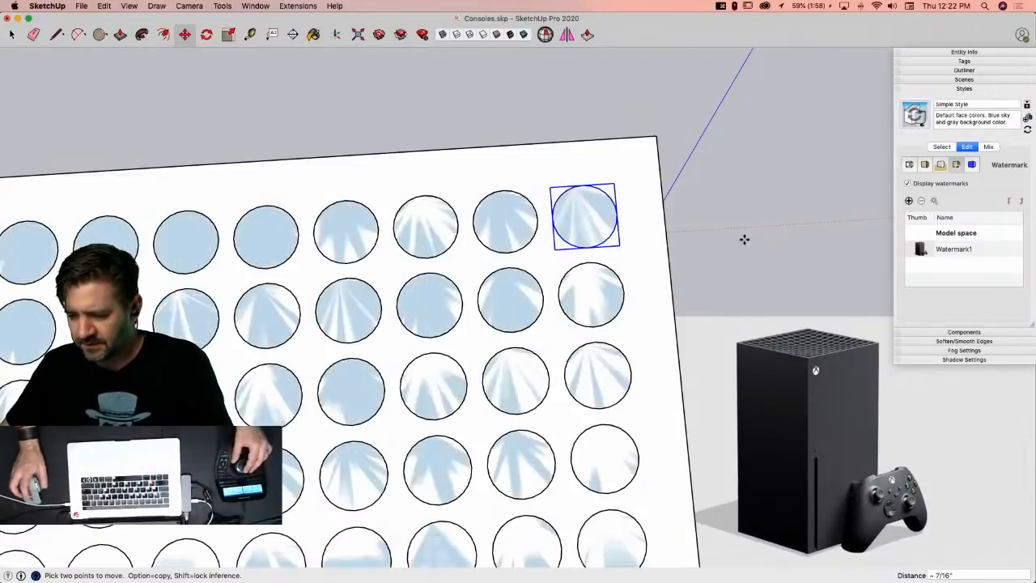
{"action": "key", "text": "space"}
{"action": "left_click", "coordinate": [742, 247]}
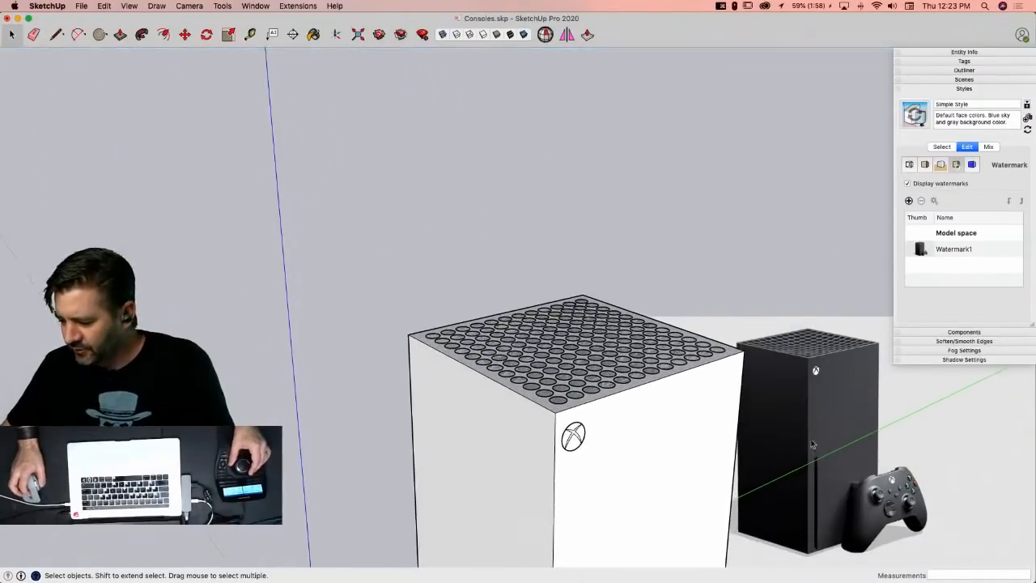
Step: Check the console's top in the Chrome reference photo, then return to SketchUp and scale the whole hole grid slightly larger about its centre
{"action": "key", "text": "super+Tab"}
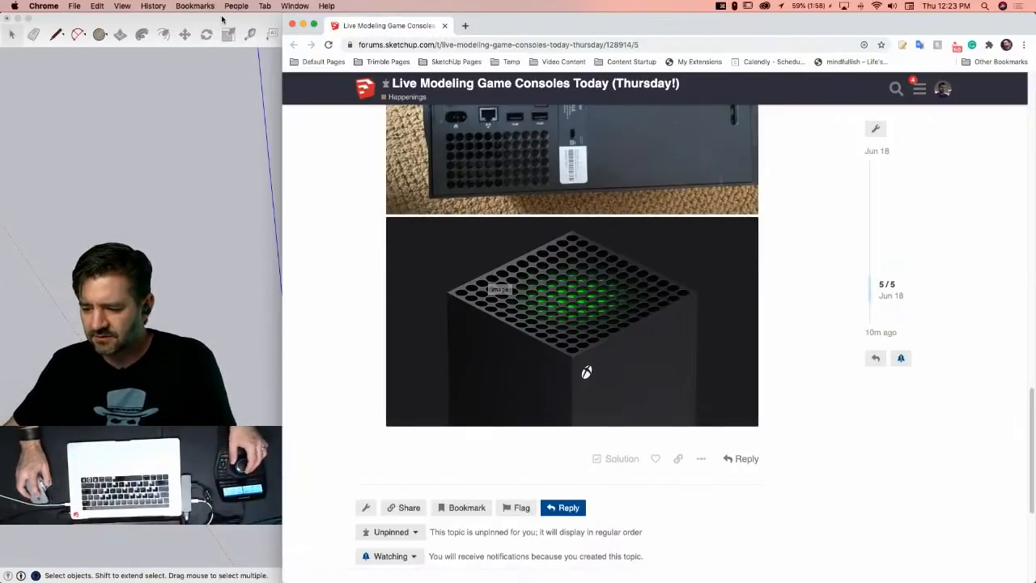
{"action": "left_click", "coordinate": [257, 169]}
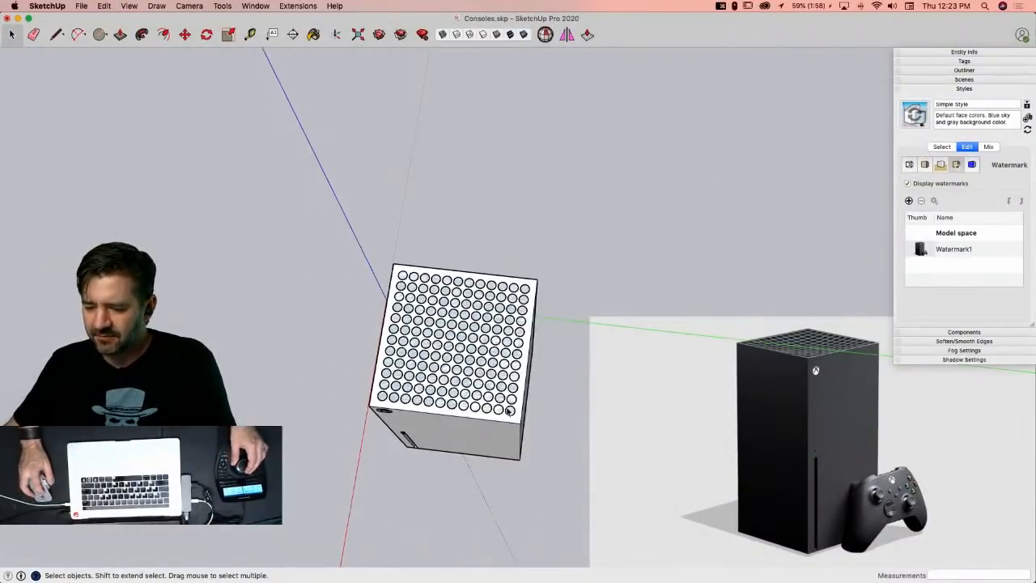
{"action": "left_click_drag", "start_coordinate": [281, 177], "coordinate": [642, 390]}
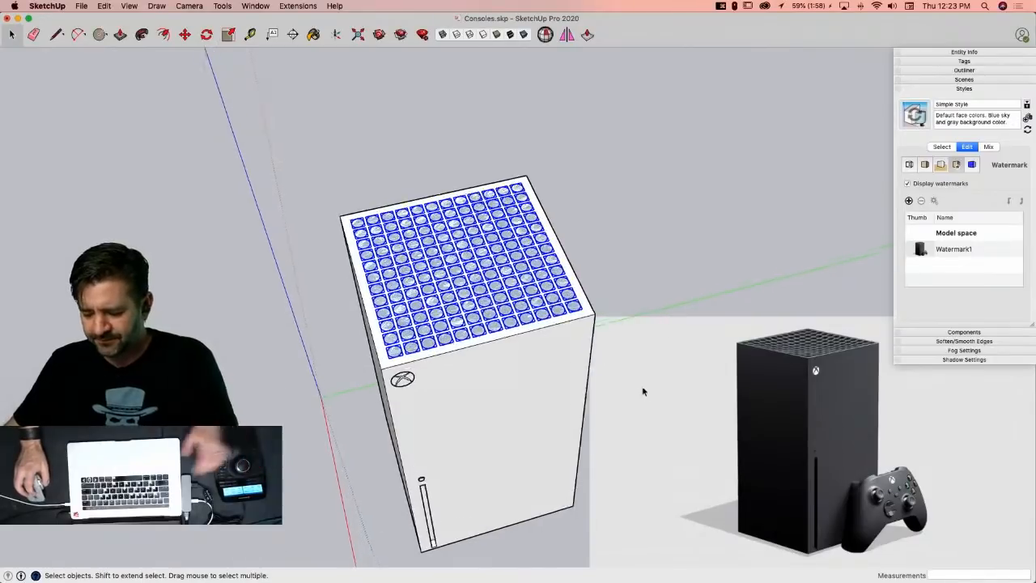
{"action": "scroll", "coordinate": [647, 405], "scroll_direction": "up", "scroll_amount": 5}
{"action": "key", "text": "s"}
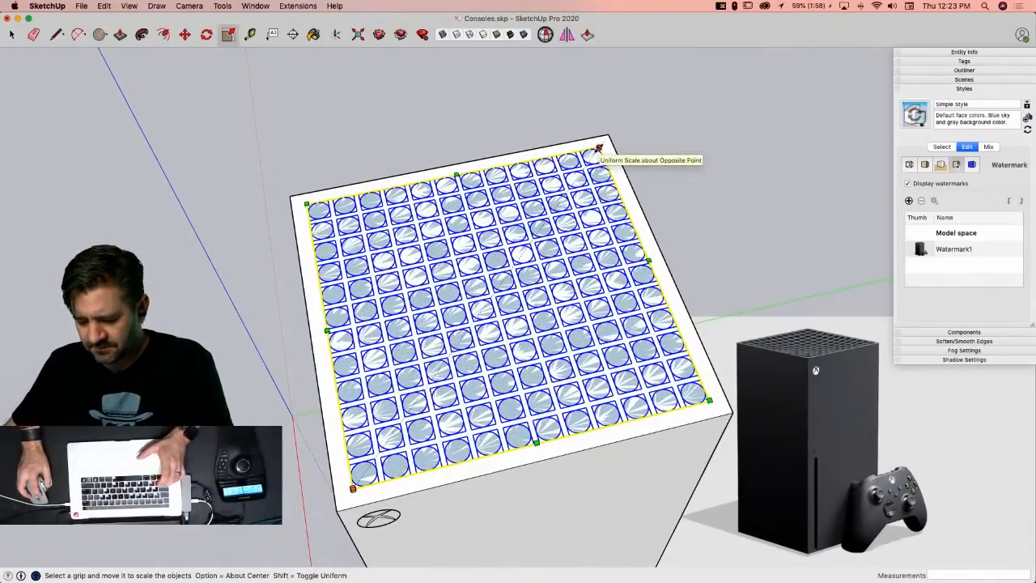
{"action": "left_click_drag", "start_coordinate": [599, 149], "coordinate": [603, 144], "text": "alt"}
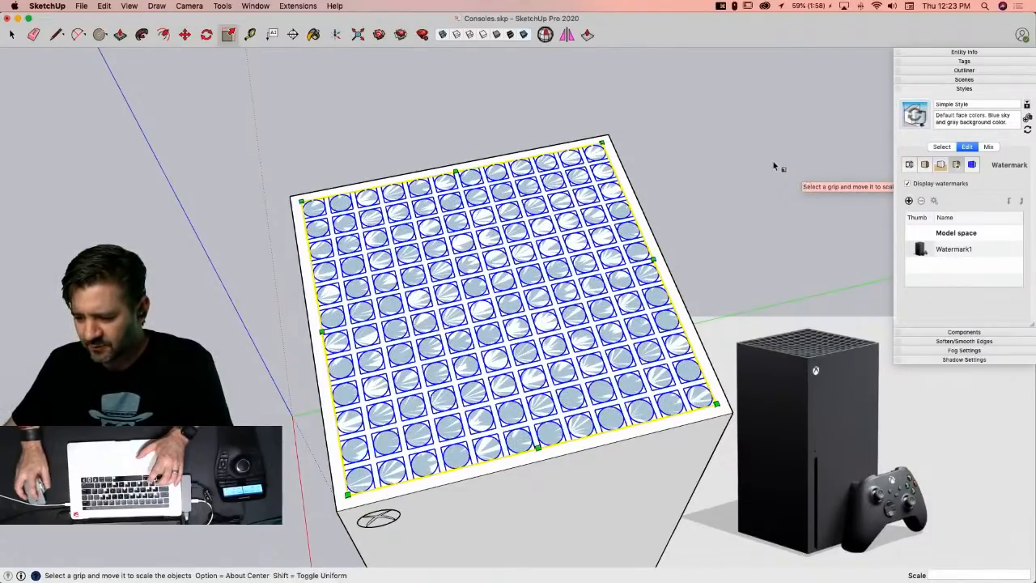
{"action": "key", "text": "space"}
{"action": "left_click", "coordinate": [765, 165]}
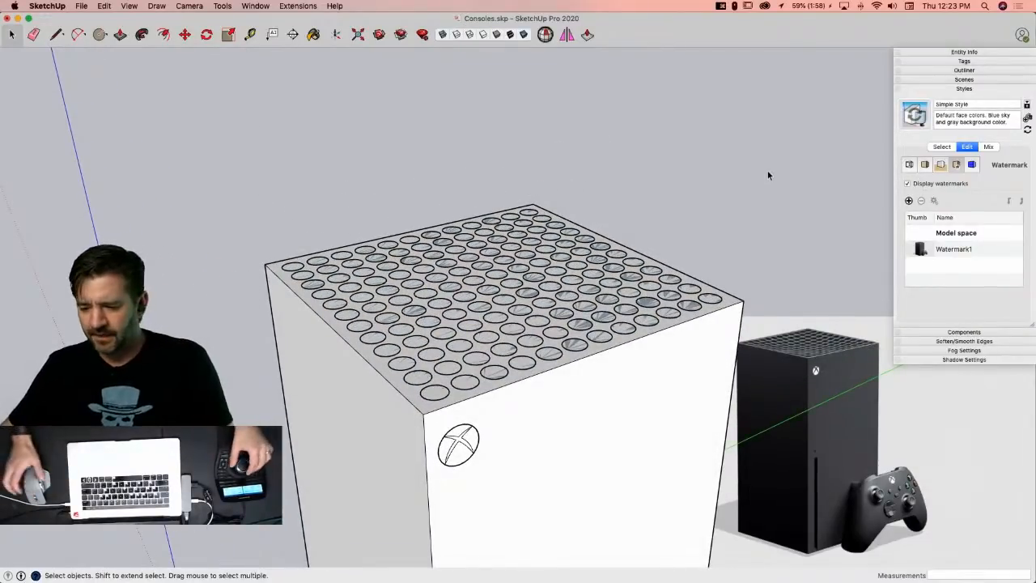
Step: Select all the vent holes on the block's top and make them a single group
{"action": "left_click_drag", "start_coordinate": [269, 175], "coordinate": [816, 376]}
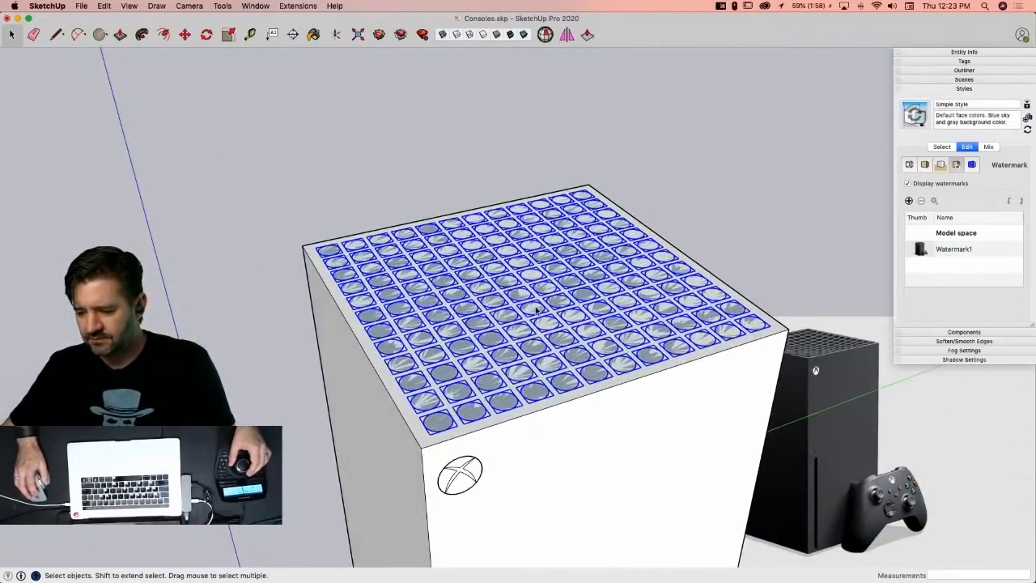
{"action": "right_click", "coordinate": [536, 308]}
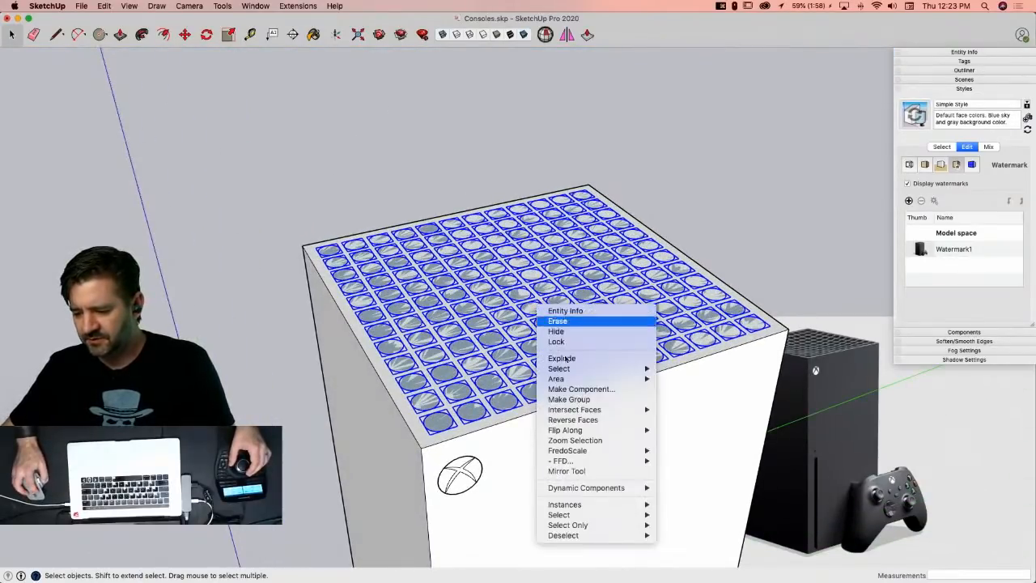
{"action": "left_click", "coordinate": [581, 398]}
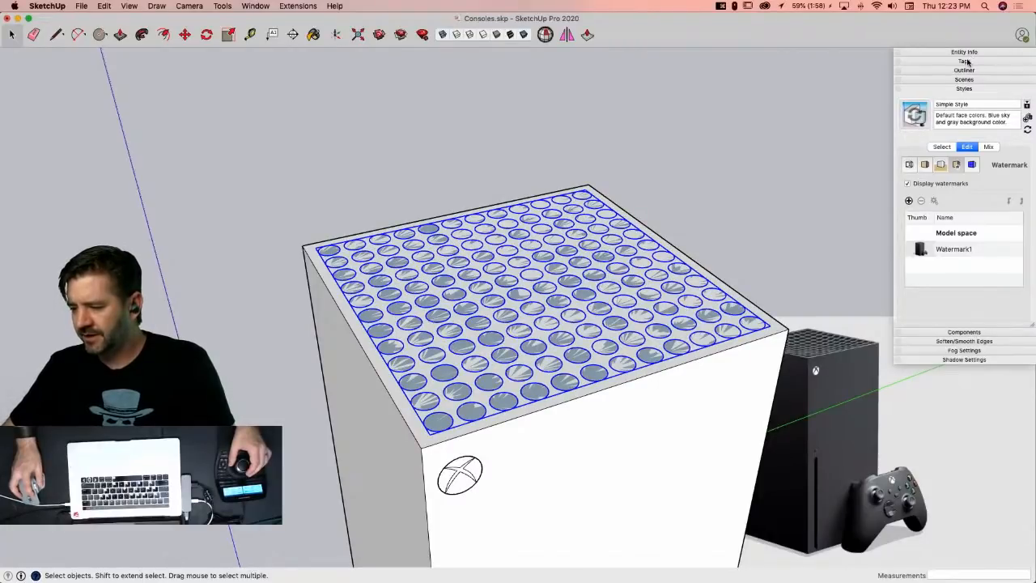
Step: Create a new tag named Holes
{"action": "left_click", "coordinate": [965, 62]}
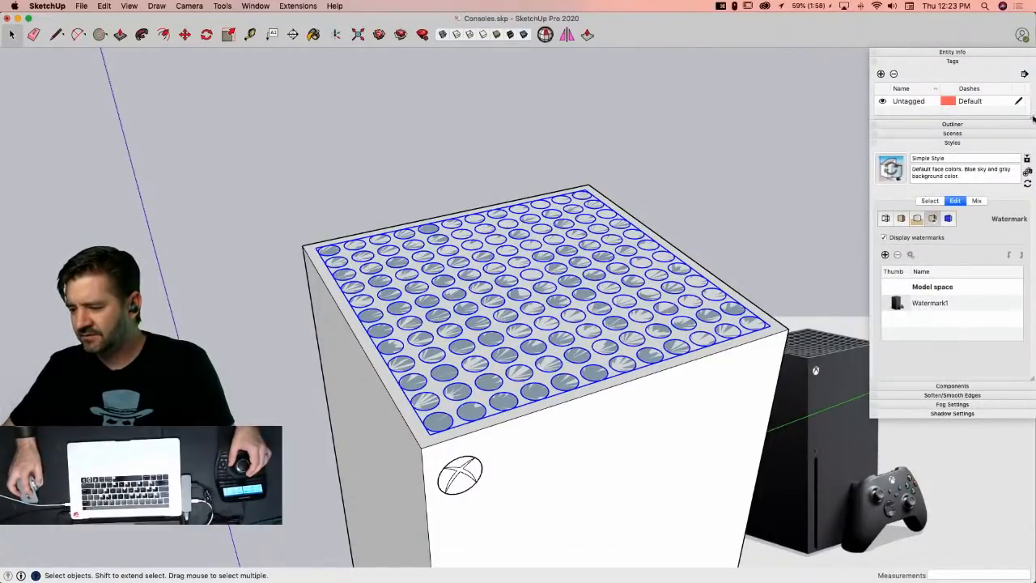
{"action": "left_click", "coordinate": [882, 74]}
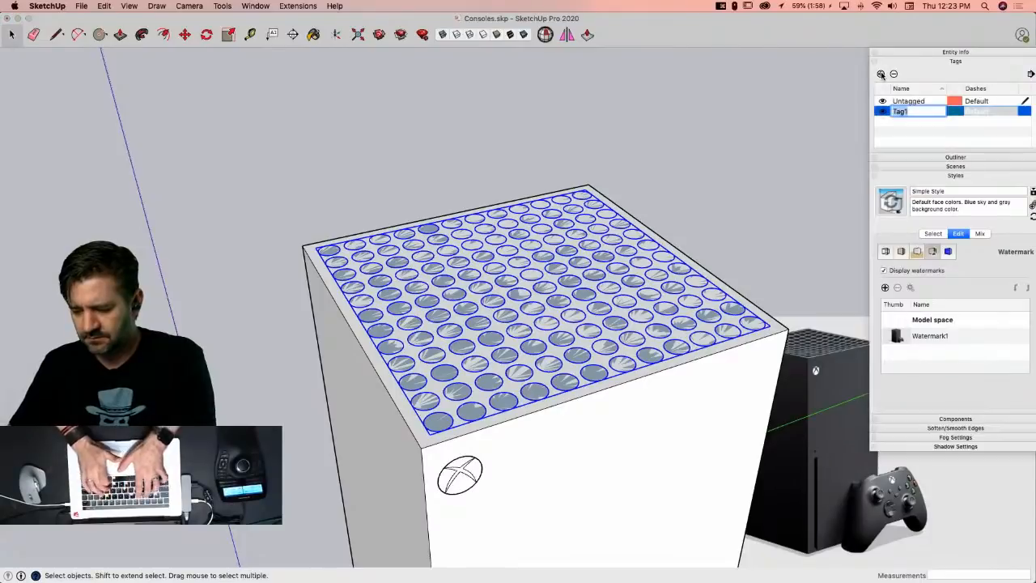
{"action": "type", "text": "Holes"}
{"action": "key", "text": "Return"}
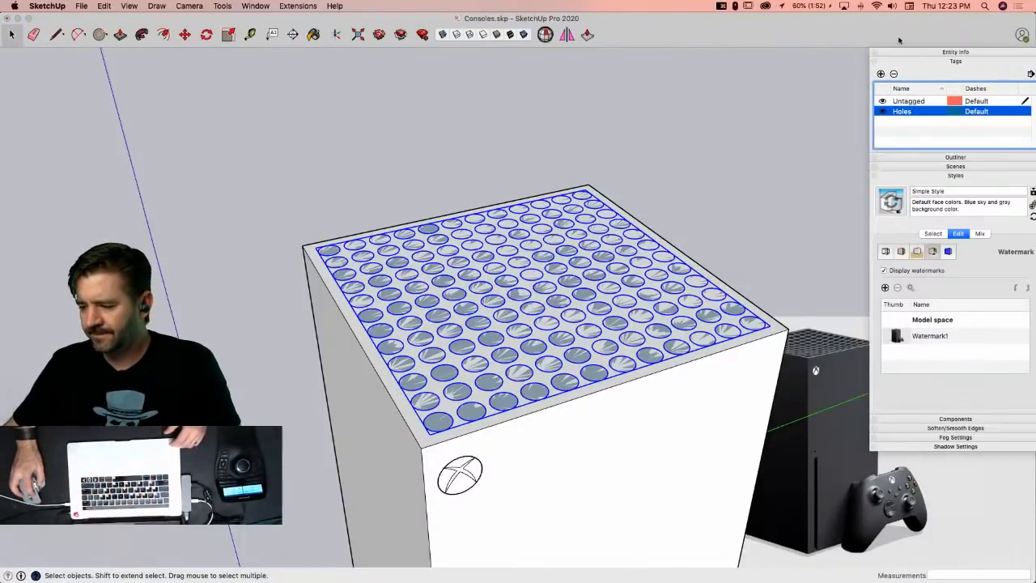
Step: Assign the vent hole group to the Holes tag and hide that tag
{"action": "left_click", "coordinate": [916, 53]}
{"action": "left_click", "coordinate": [971, 89]}
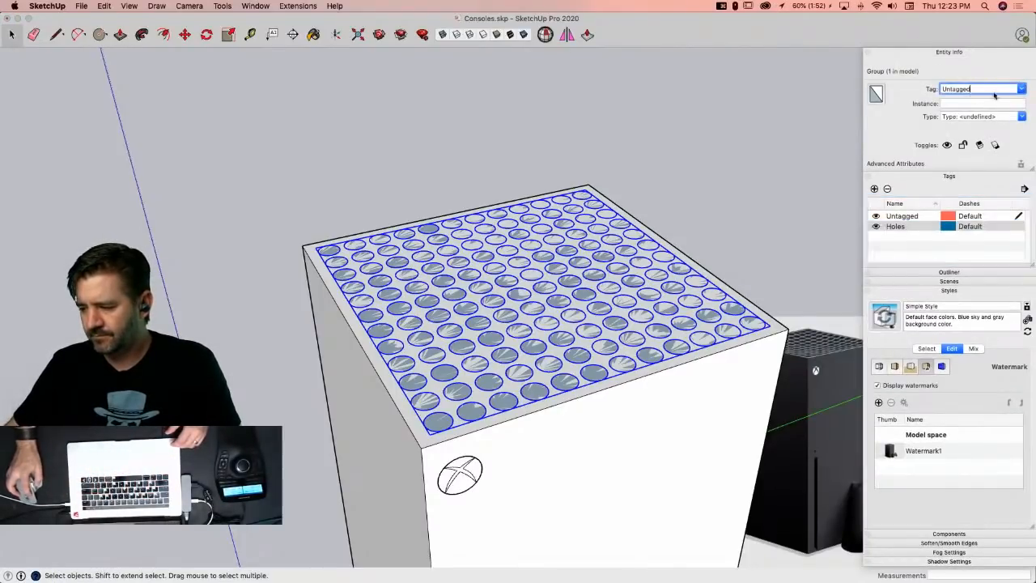
{"action": "left_click", "coordinate": [1022, 89]}
{"action": "left_click", "coordinate": [952, 111]}
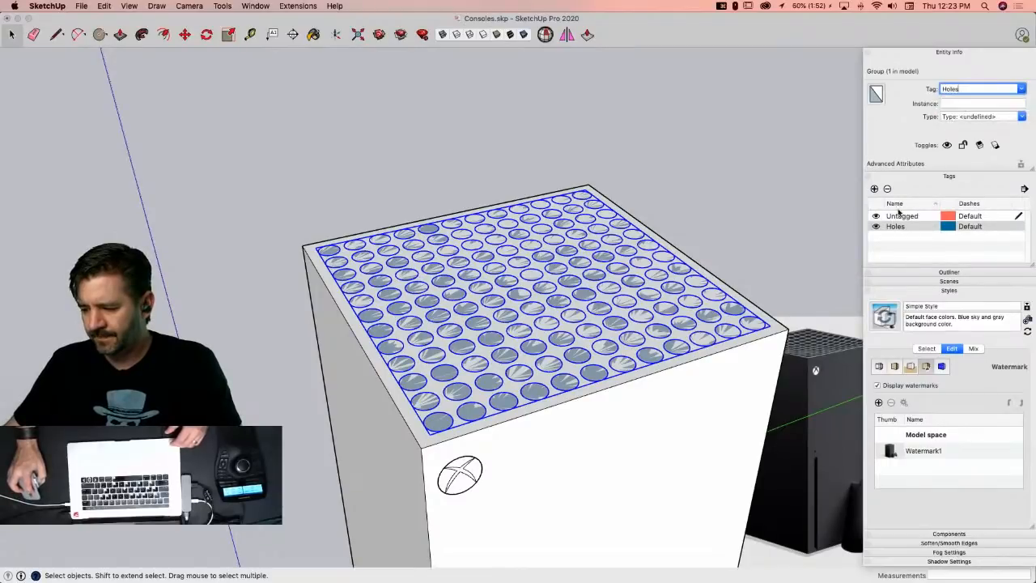
{"action": "left_click", "coordinate": [876, 226]}
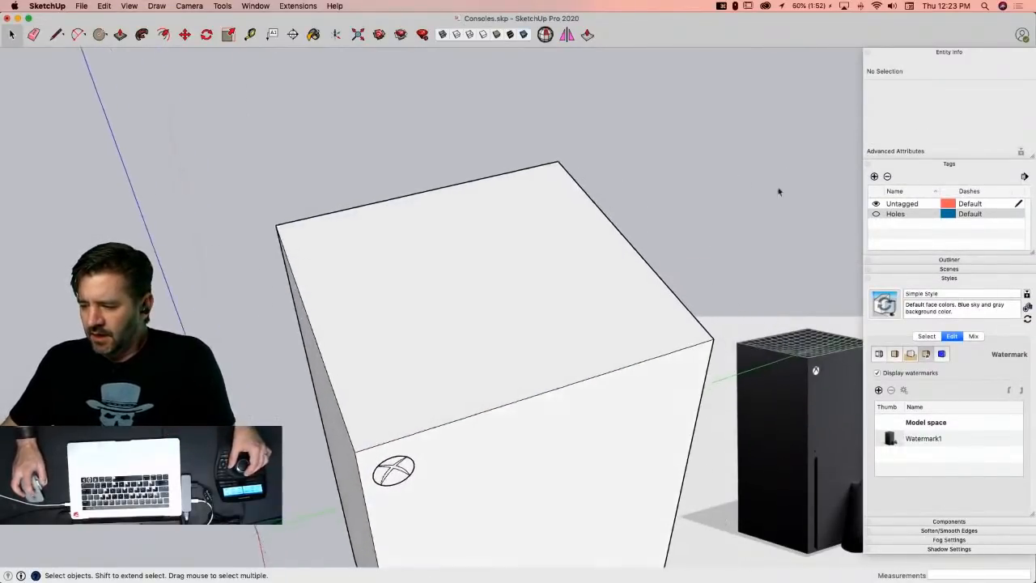
{"action": "left_click", "coordinate": [901, 53]}
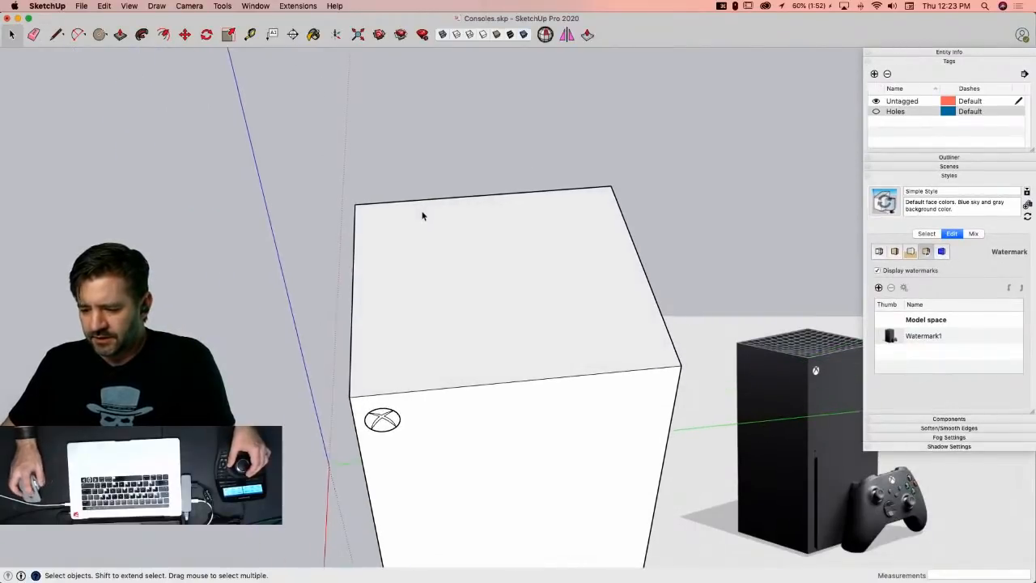
Step: Draw a 5' by 5' rectangle over the block's top from corner to opposite corner and select its face
{"action": "key", "text": "r"}
{"action": "key", "text": "space"}
{"action": "left_click", "coordinate": [445, 280]}
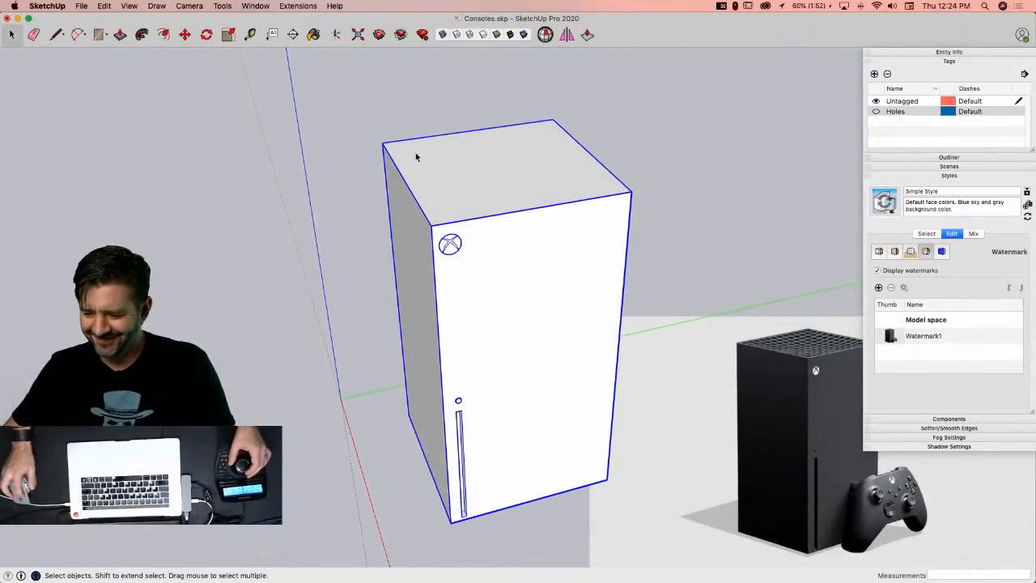
{"action": "key", "text": "r"}
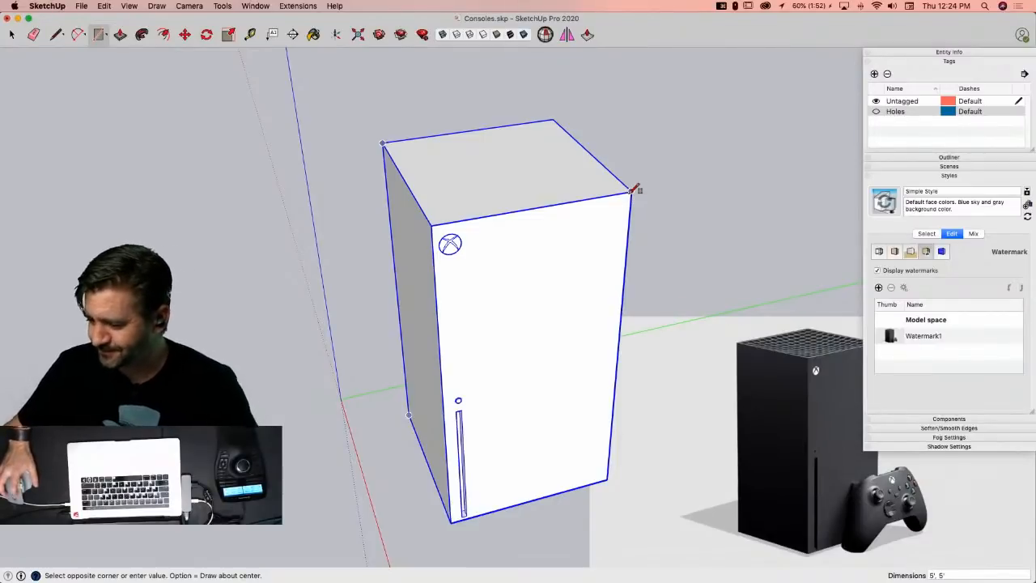
{"action": "left_click", "coordinate": [632, 190]}
{"action": "key", "text": "space"}
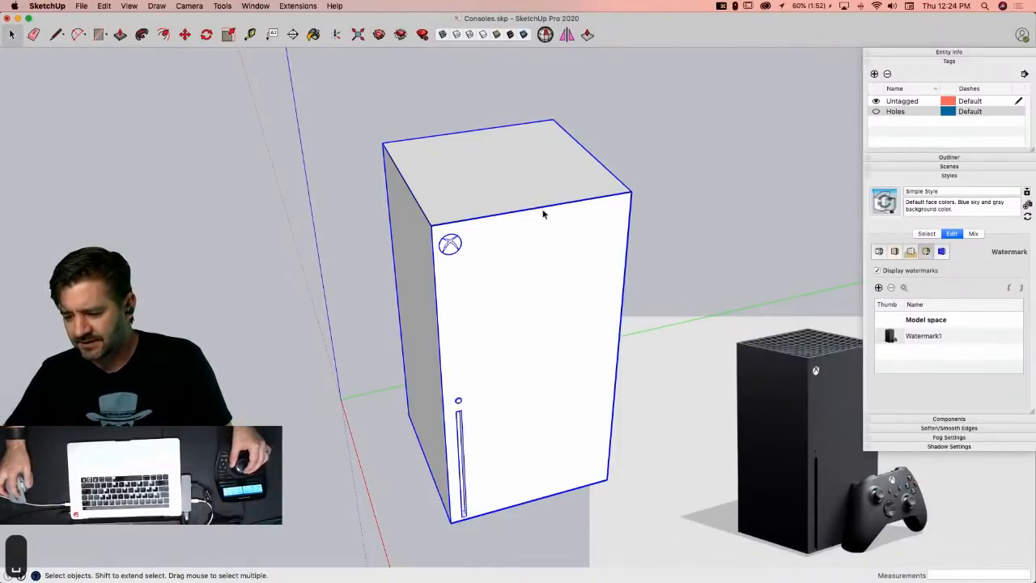
{"action": "scroll", "coordinate": [543, 214], "scroll_direction": "up", "scroll_amount": 5}
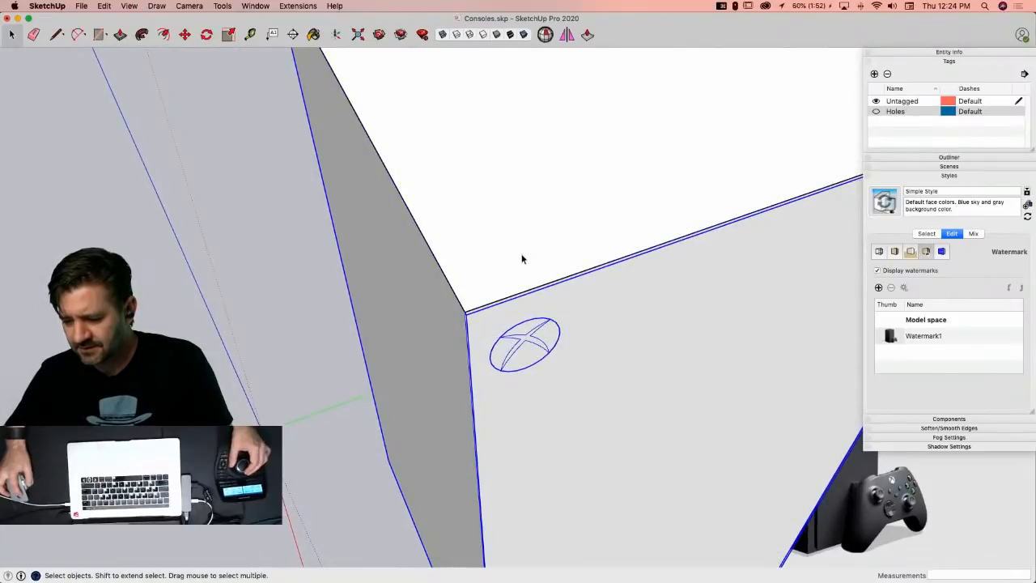
{"action": "scroll", "coordinate": [521, 258], "scroll_direction": "down", "scroll_amount": 5}
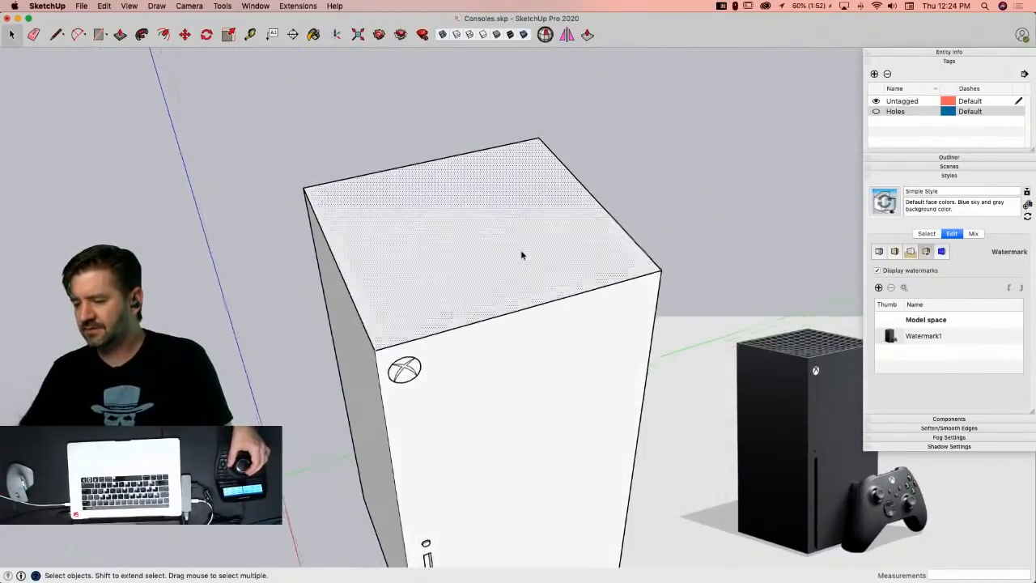
{"action": "key", "text": "Escape"}
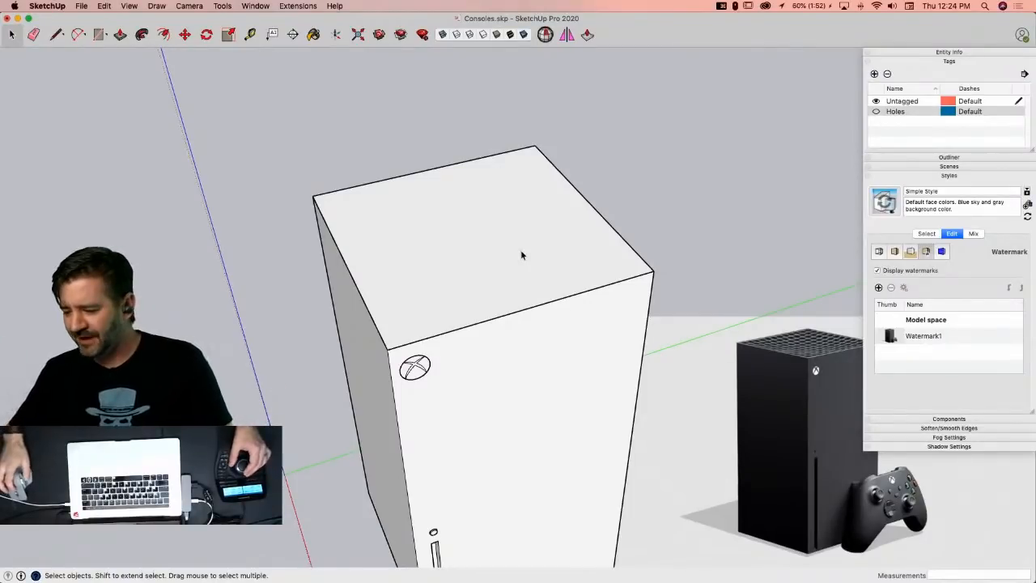
{"action": "left_click", "coordinate": [522, 252]}
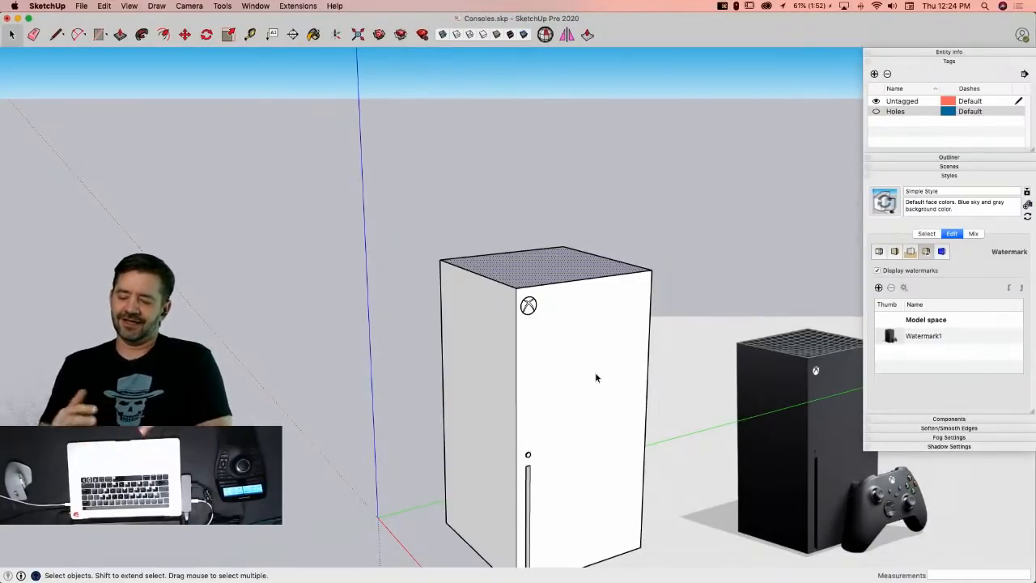
{"action": "scroll", "coordinate": [451, 495], "scroll_direction": "up", "scroll_amount": 1}
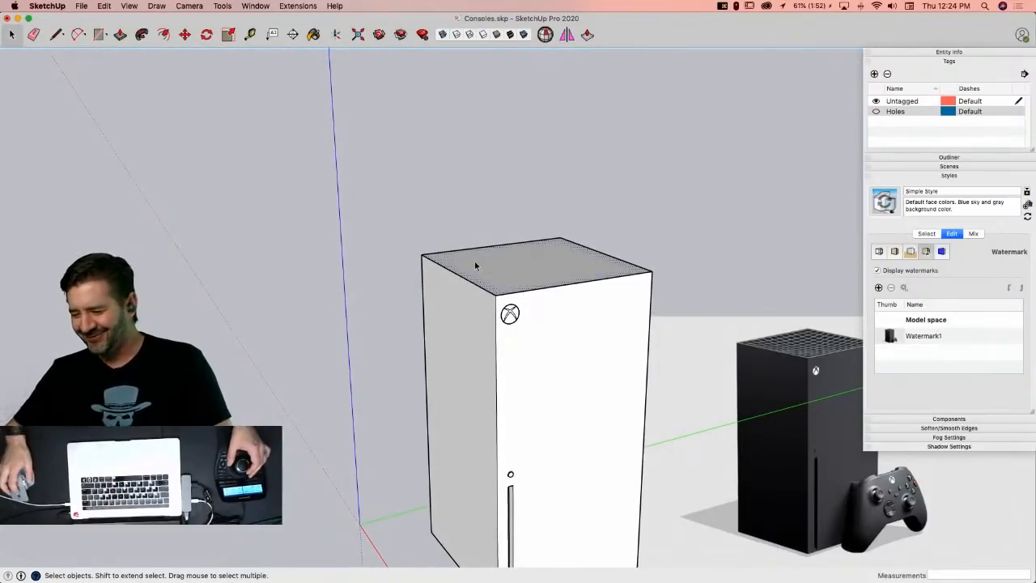
Step: Select the console body group and create a new tag named Xbox
{"action": "left_click", "coordinate": [558, 377]}
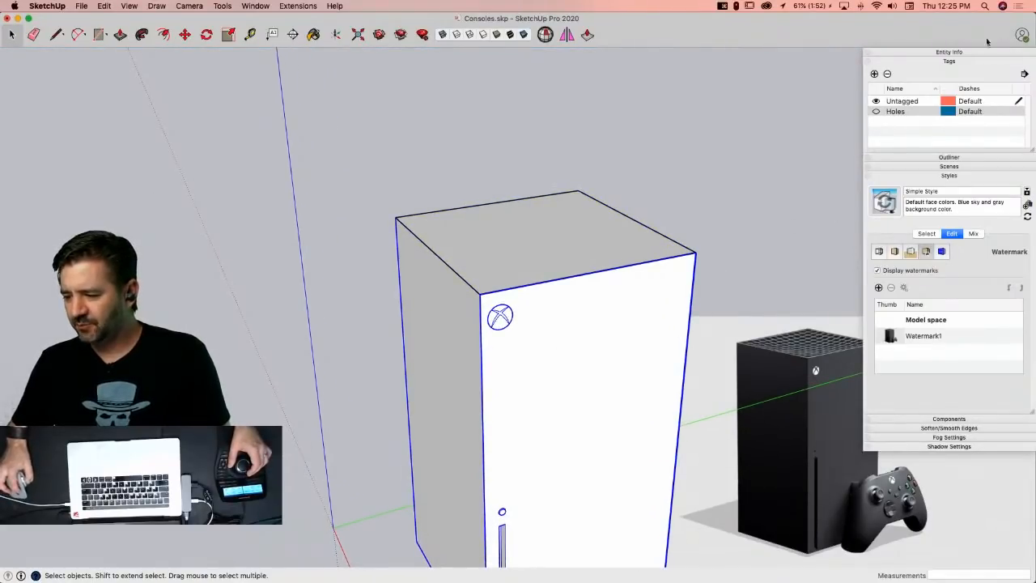
{"action": "left_click", "coordinate": [874, 74]}
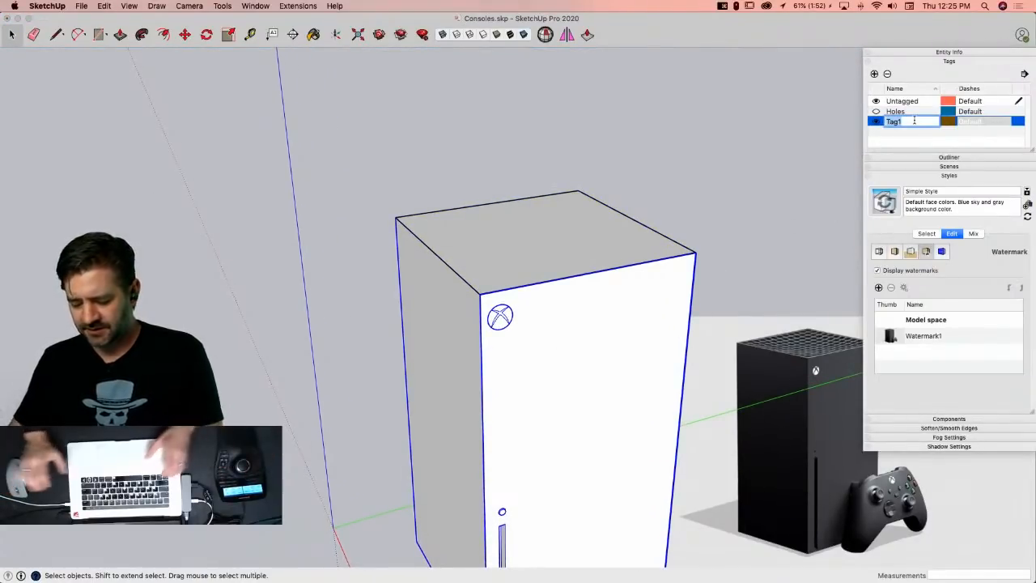
{"action": "type", "text": "Xbox"}
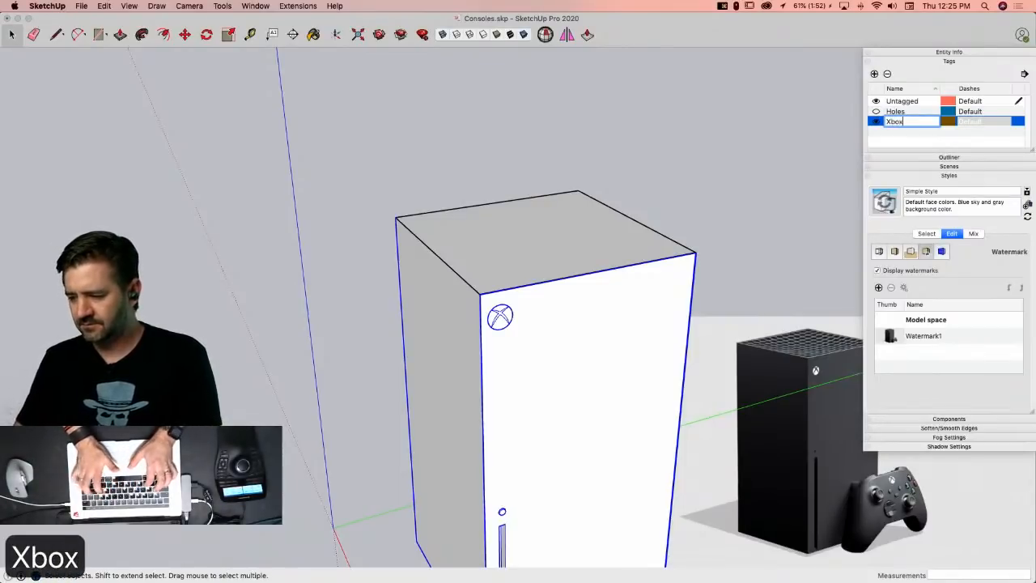
{"action": "key", "text": "Return"}
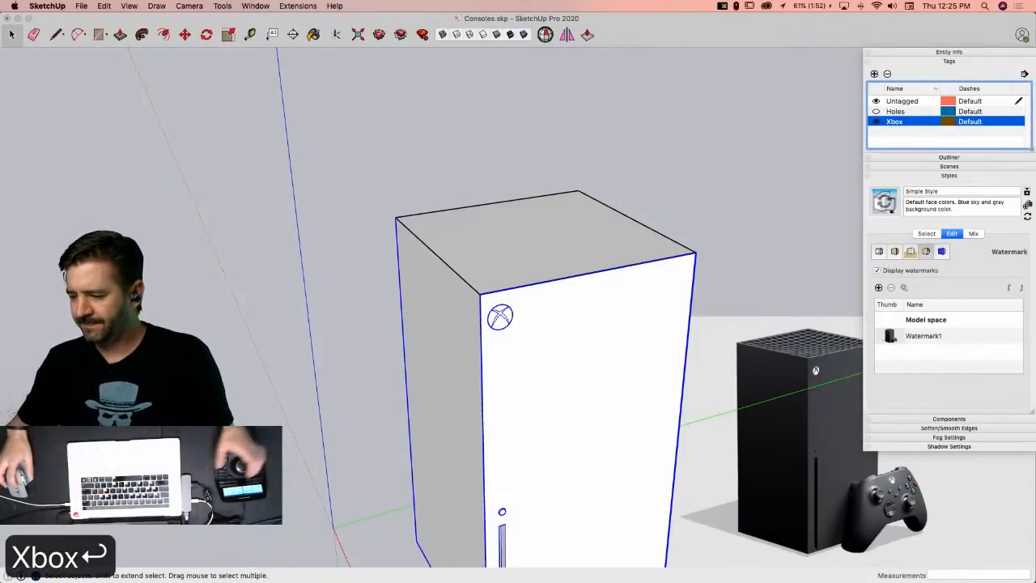
Step: Assign the console body group to the Xbox tag and hide that tag
{"action": "left_click", "coordinate": [911, 53]}
{"action": "left_click", "coordinate": [1018, 91]}
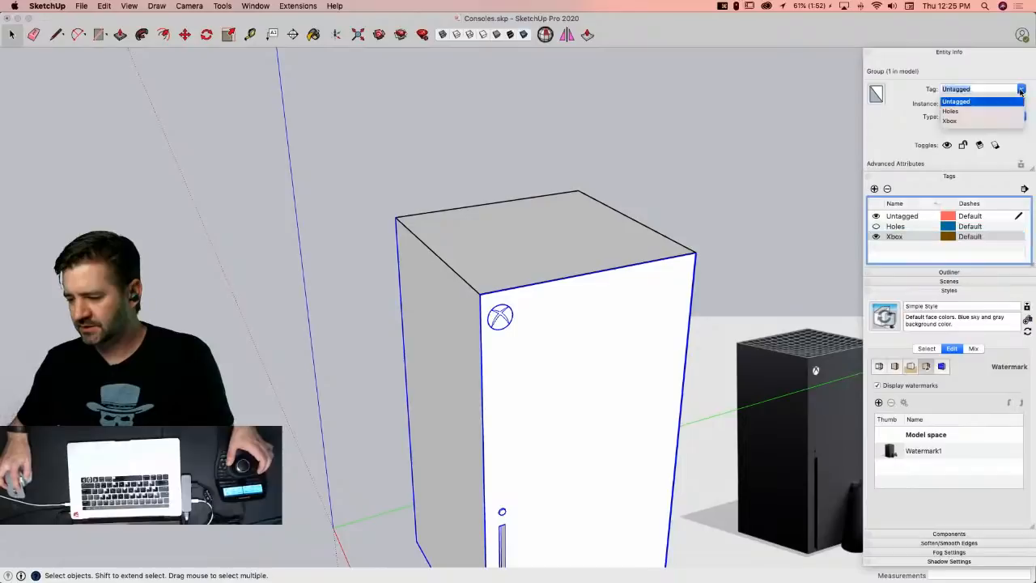
{"action": "left_click", "coordinate": [950, 122]}
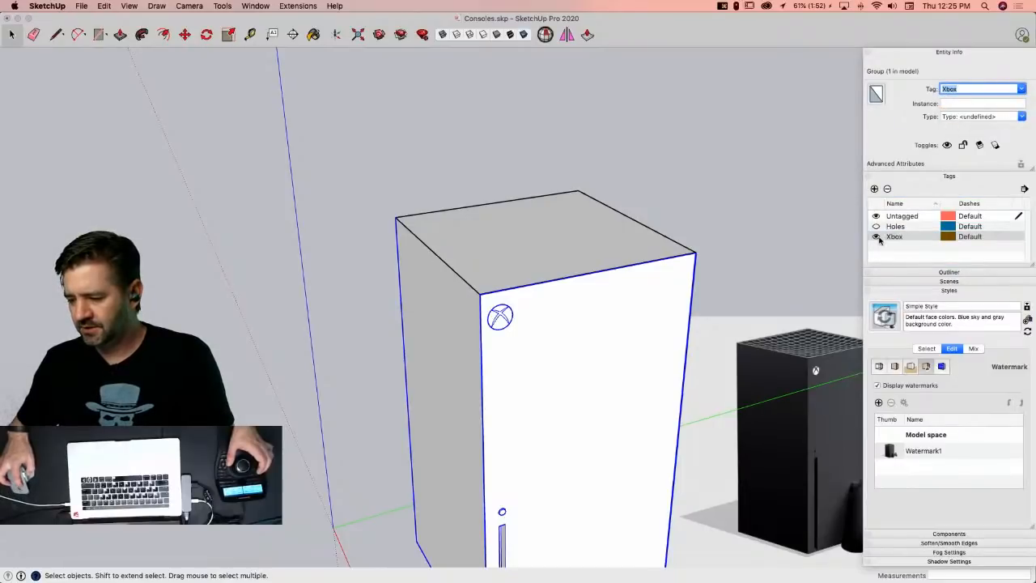
{"action": "left_click", "coordinate": [877, 237]}
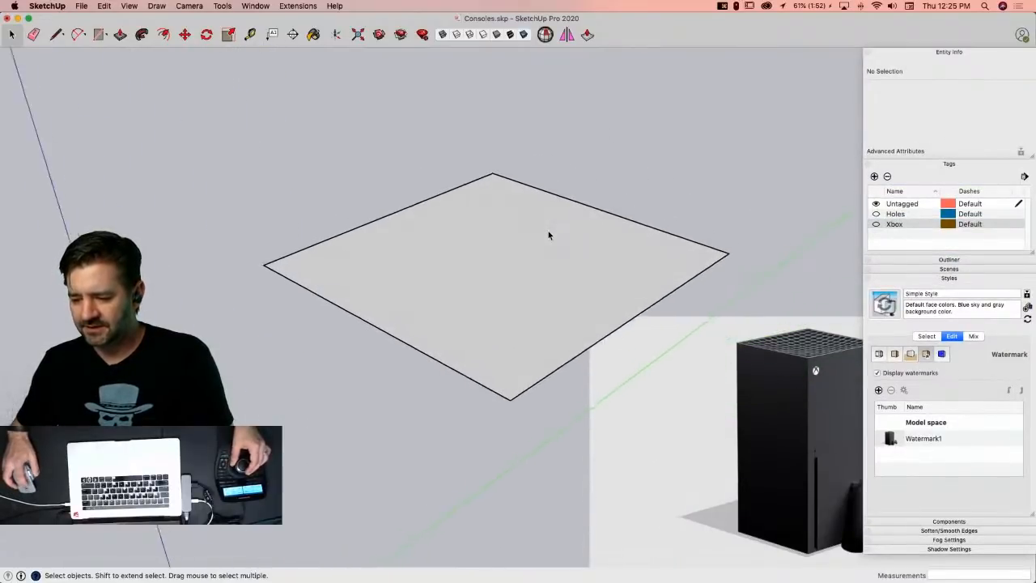
Step: Save the model and try to generate a Soap Bubble skin on the square top face
{"action": "left_click", "coordinate": [548, 235]}
{"action": "key", "text": "super+s"}
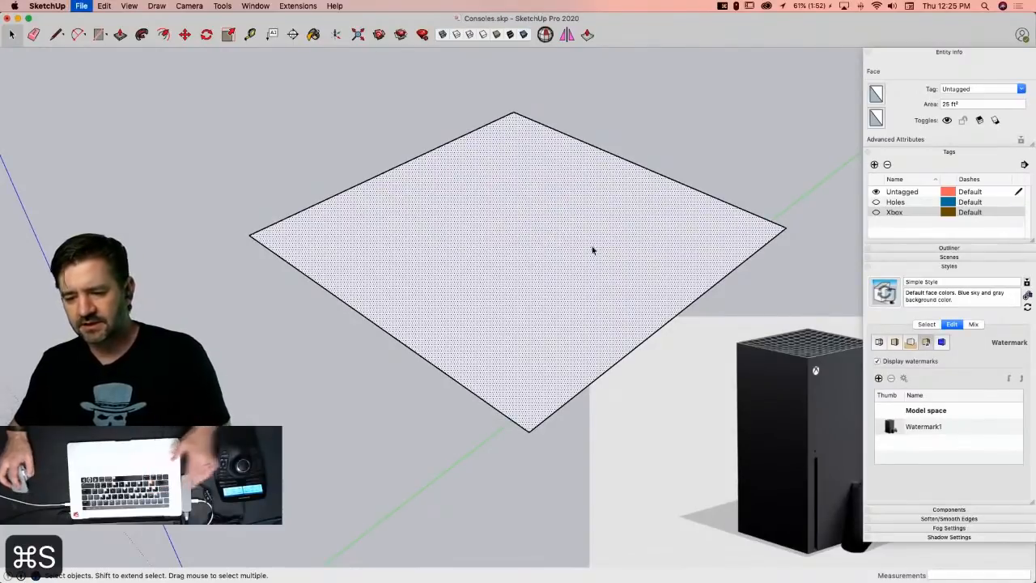
{"action": "left_click", "coordinate": [128, 6]}
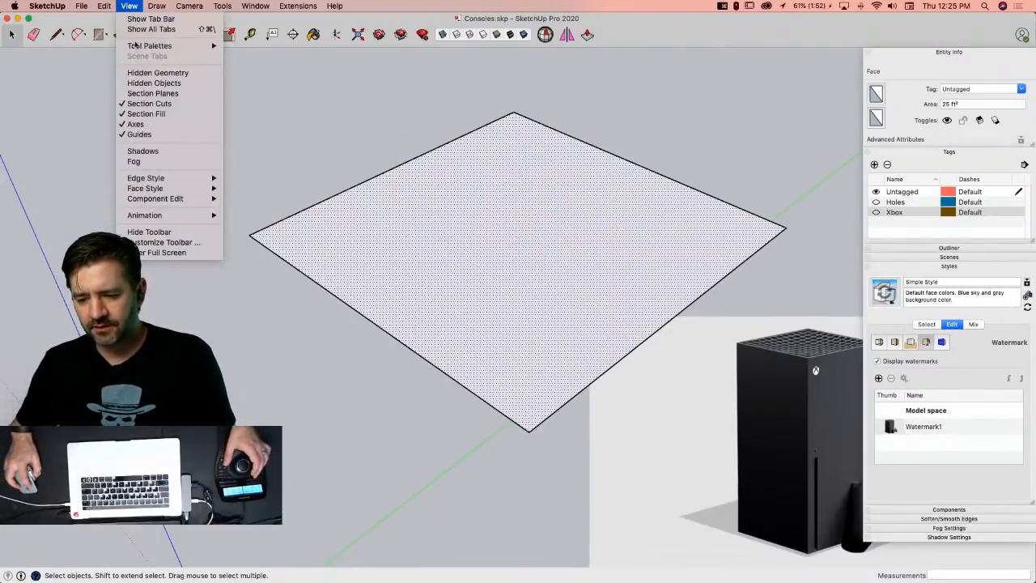
{"action": "mouse_move", "coordinate": [138, 48]}
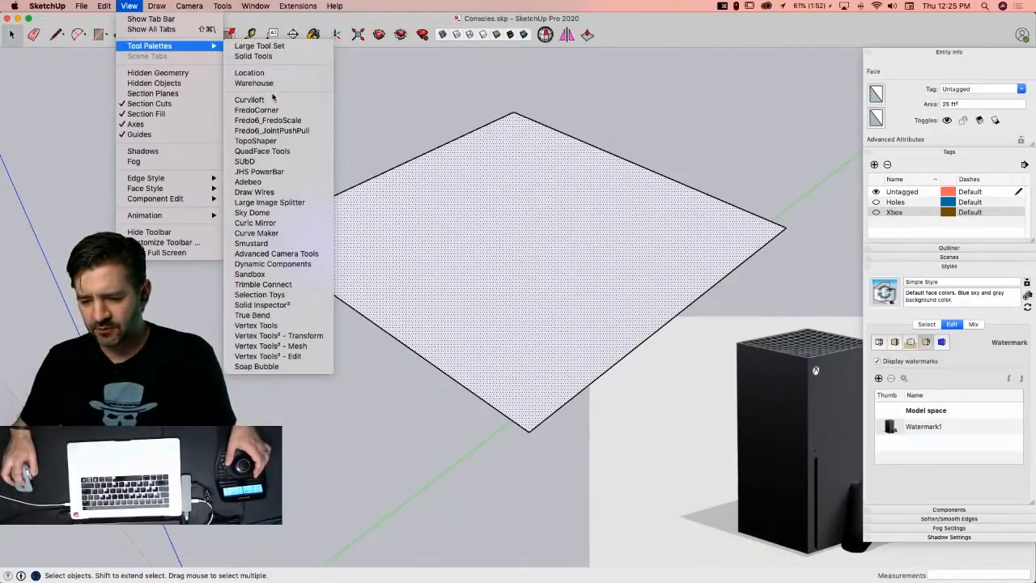
{"action": "left_click", "coordinate": [275, 366]}
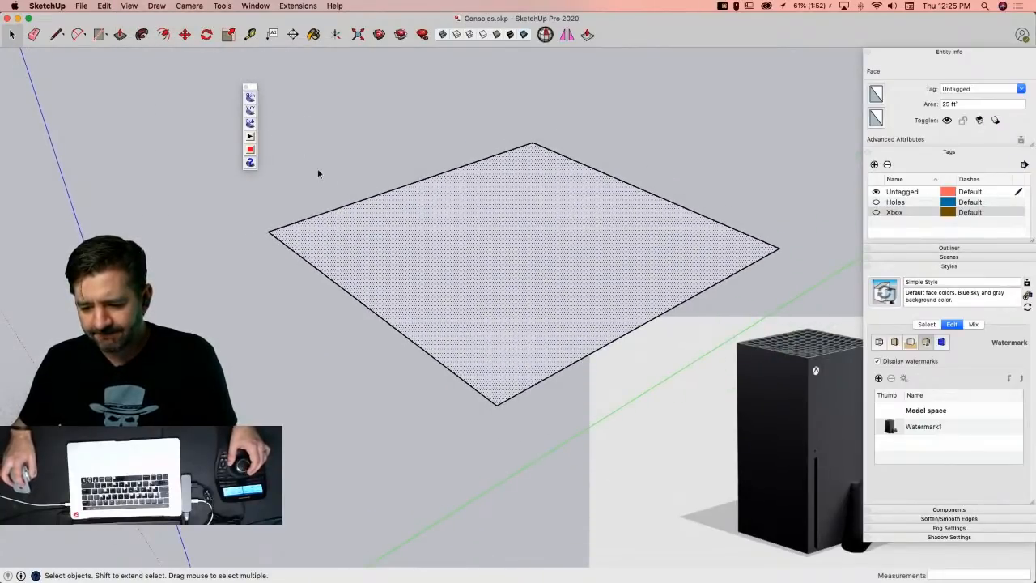
{"action": "left_click", "coordinate": [250, 98]}
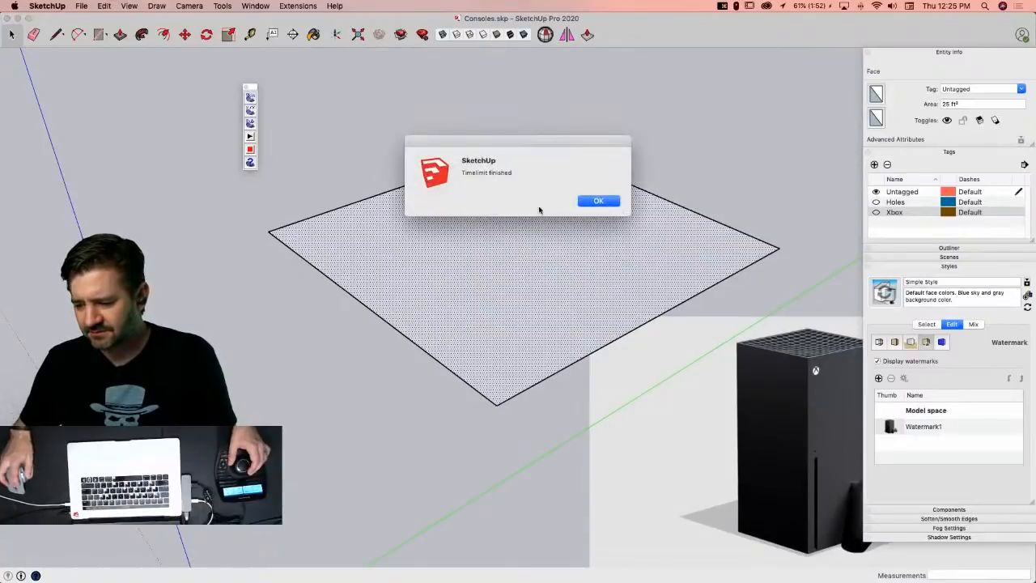
{"action": "left_click", "coordinate": [613, 203]}
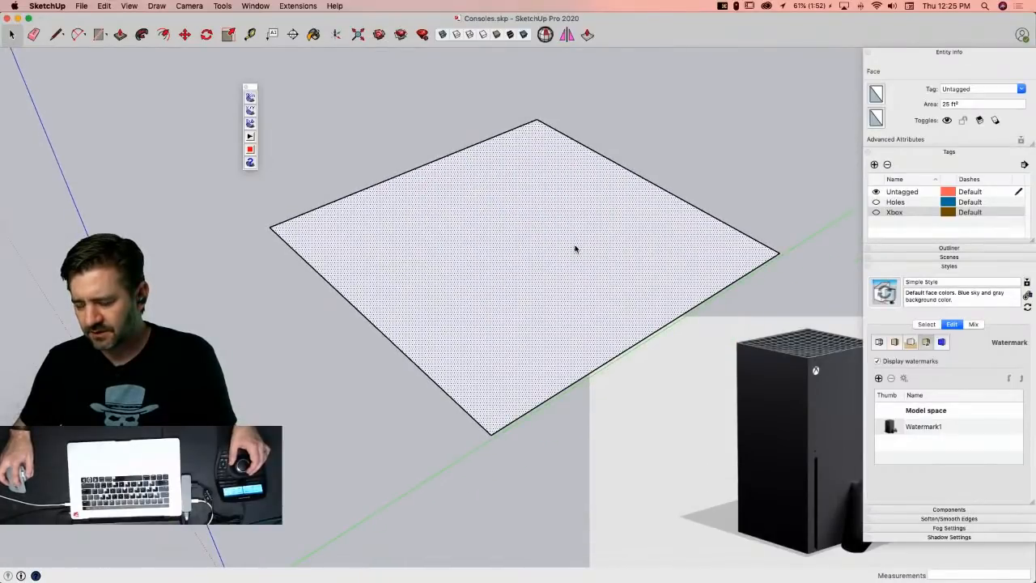
{"action": "left_click", "coordinate": [247, 89]}
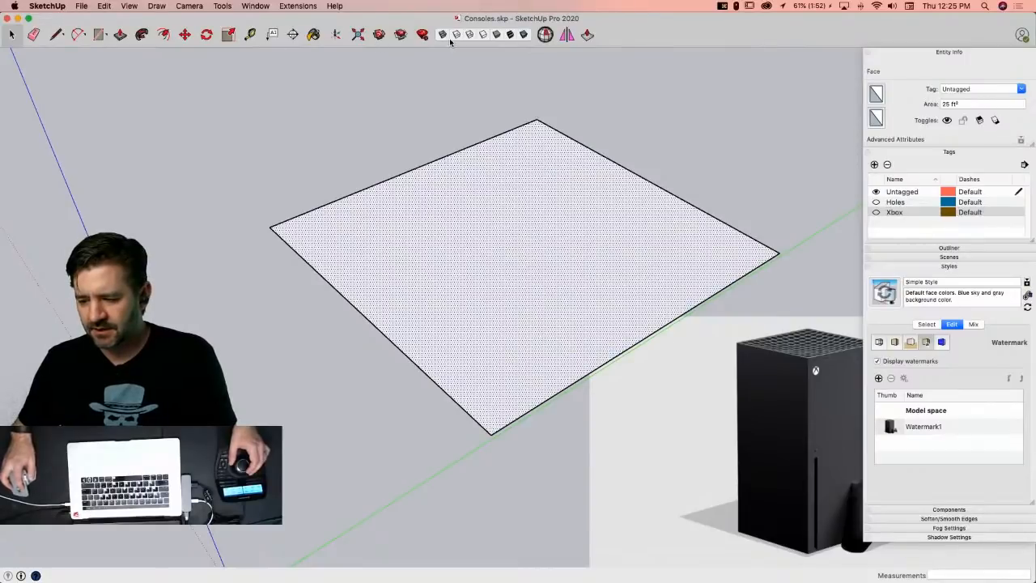
Step: Search the Extension Warehouse for "soap skin bubble" and open the Soap Skin & Bubble extension's page
{"action": "left_click", "coordinate": [379, 34]}
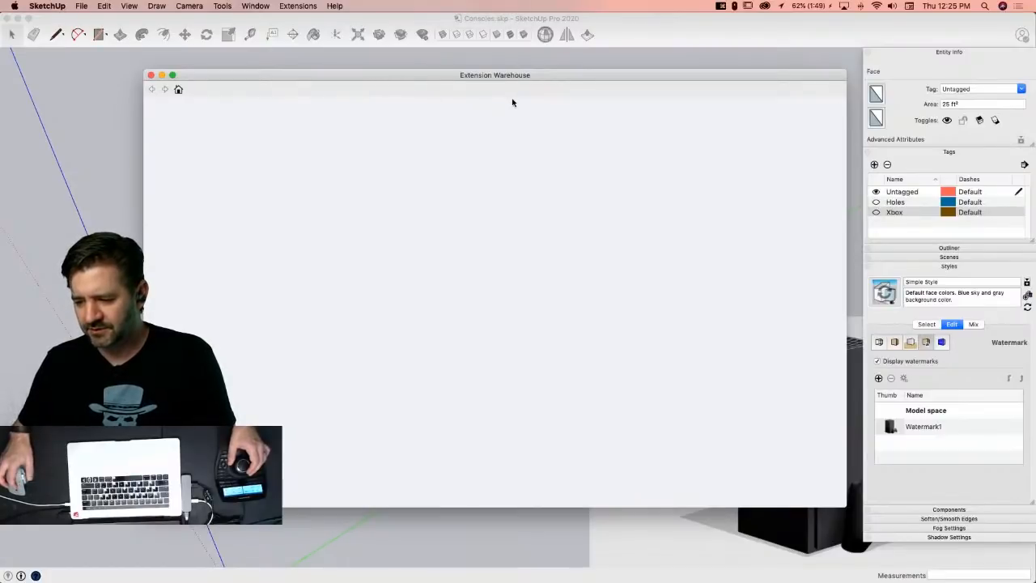
{"action": "left_click", "coordinate": [408, 108]}
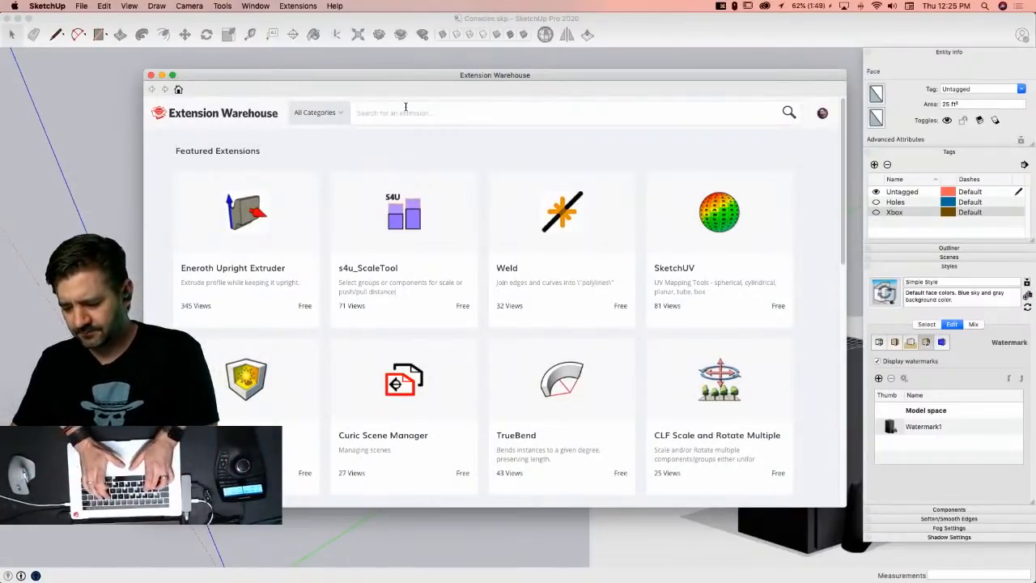
{"action": "type", "text": "soap"}
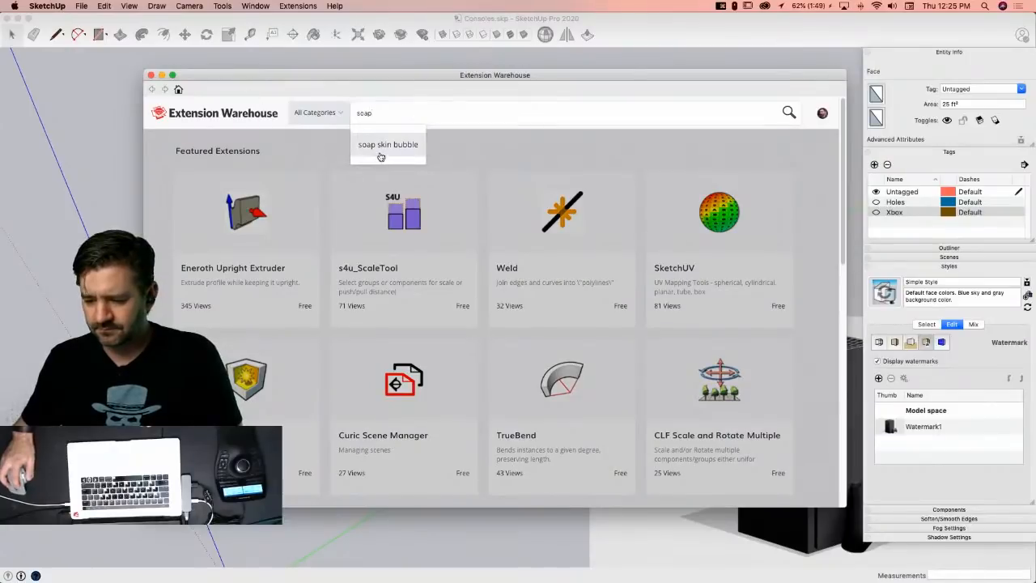
{"action": "key", "text": "Return"}
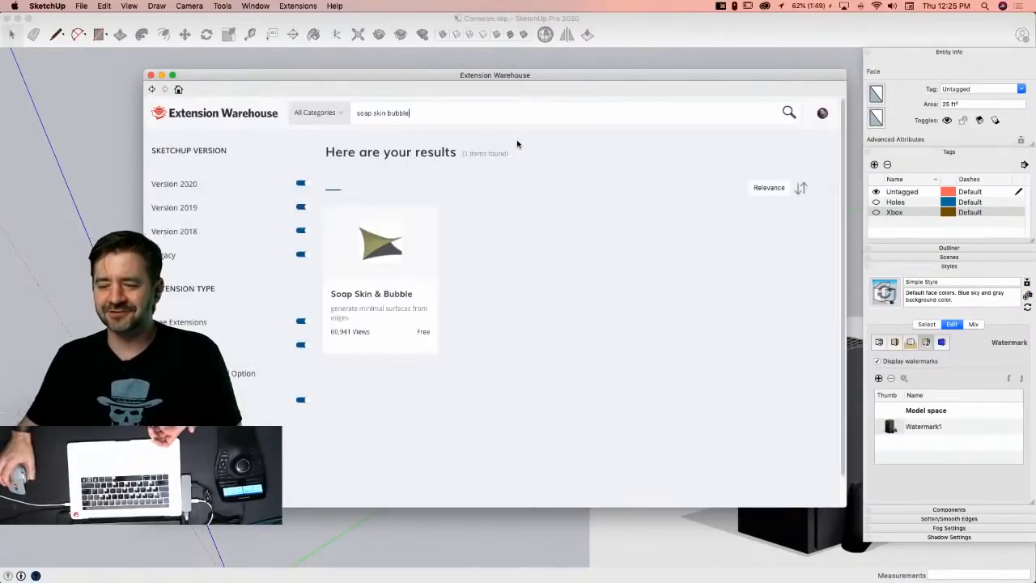
{"action": "left_click", "coordinate": [373, 257]}
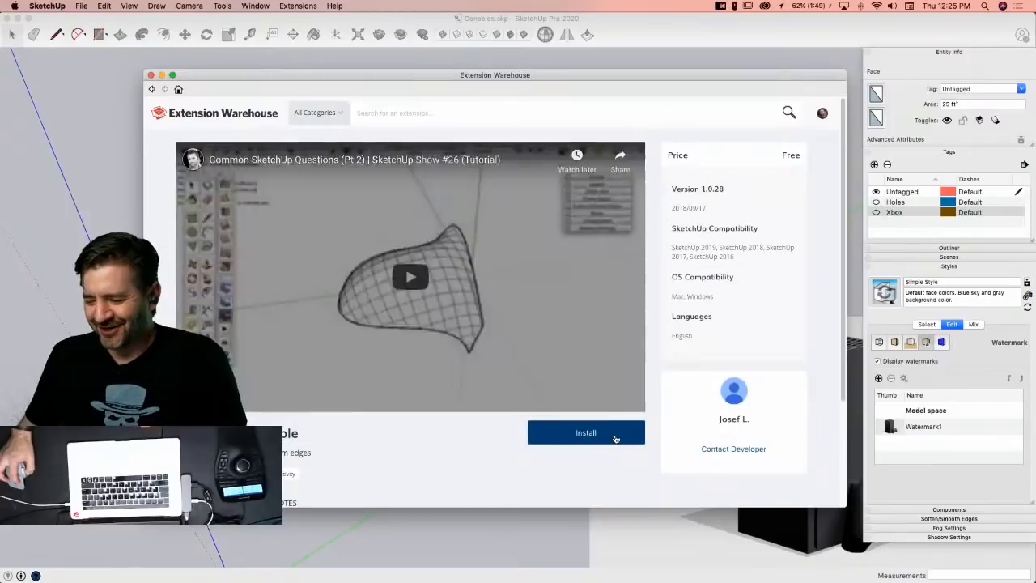
Step: Install the Soap Skin & Bubble extension, accepting the terms of service and proceeding despite the incompatible SketchUp version
{"action": "left_click", "coordinate": [615, 439]}
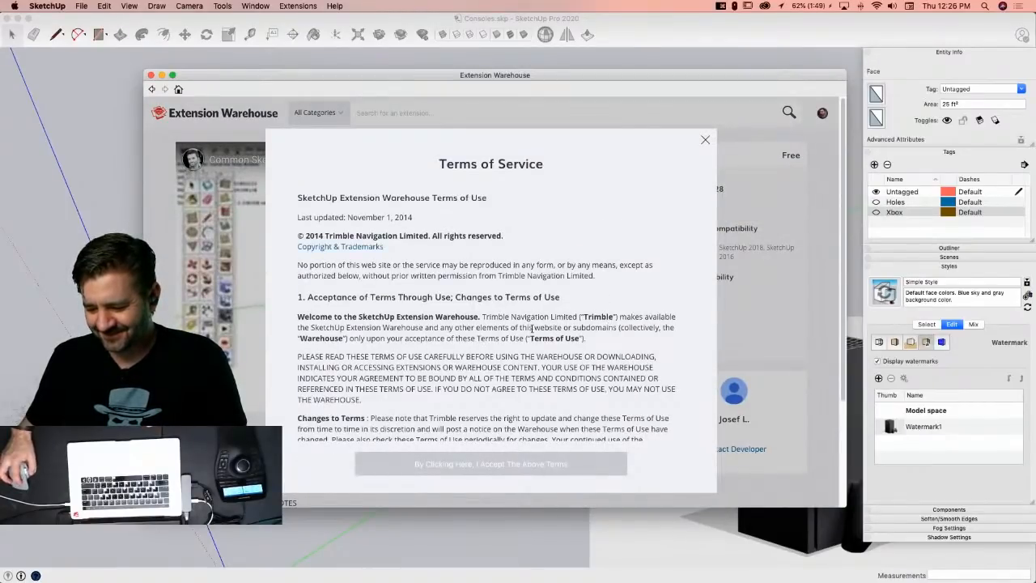
{"action": "scroll", "coordinate": [459, 415], "scroll_direction": "down", "scroll_amount": 20}
{"action": "scroll", "coordinate": [459, 415], "scroll_direction": "down", "scroll_amount": 10}
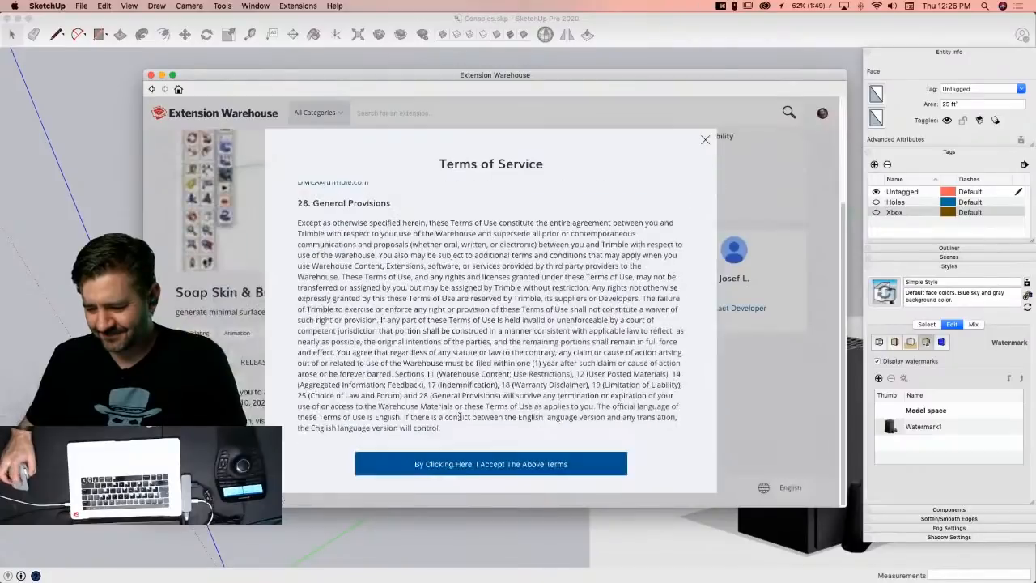
{"action": "left_click", "coordinate": [468, 470]}
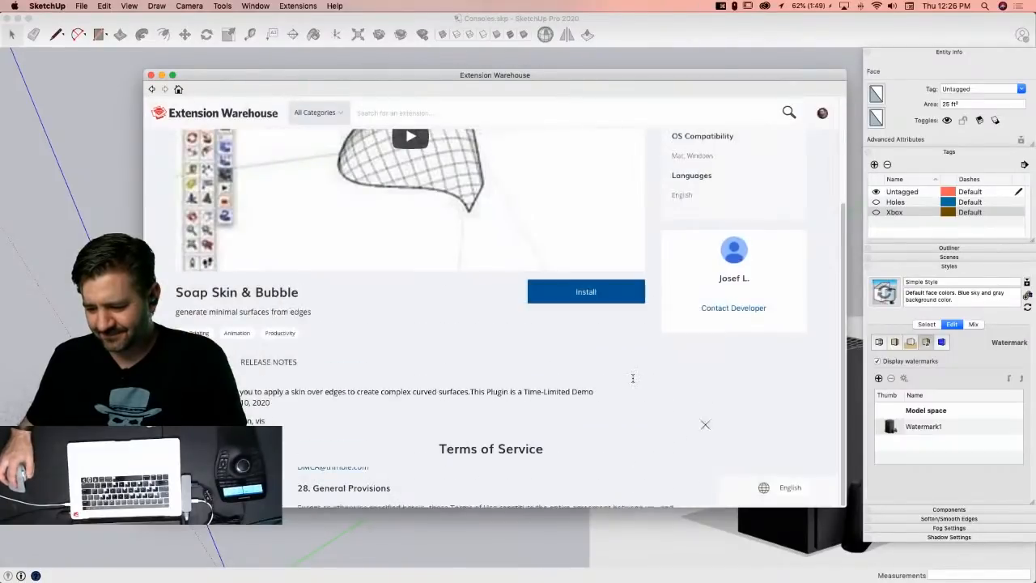
{"action": "left_click", "coordinate": [580, 305]}
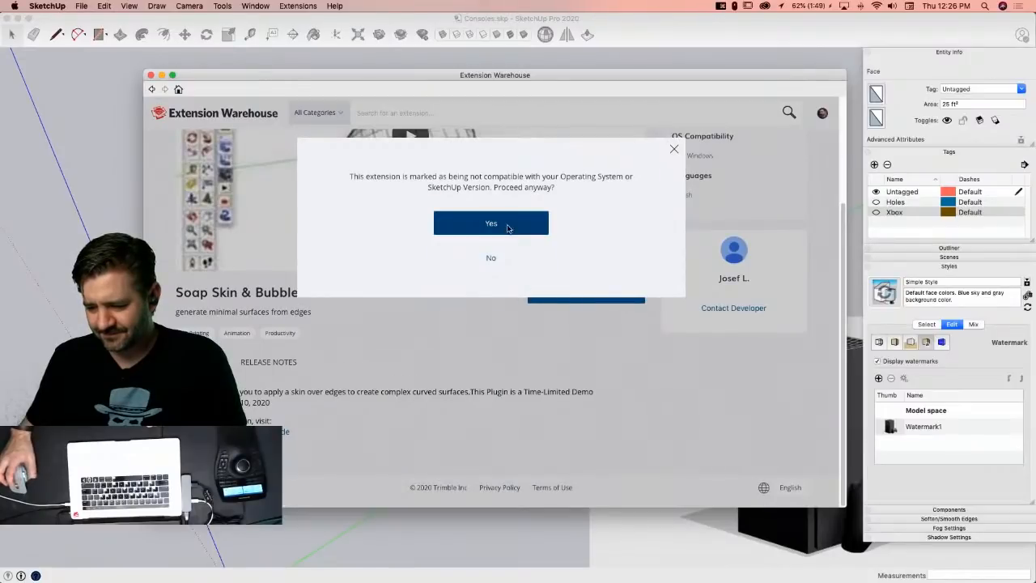
{"action": "left_click", "coordinate": [507, 228]}
{"action": "left_click", "coordinate": [598, 214]}
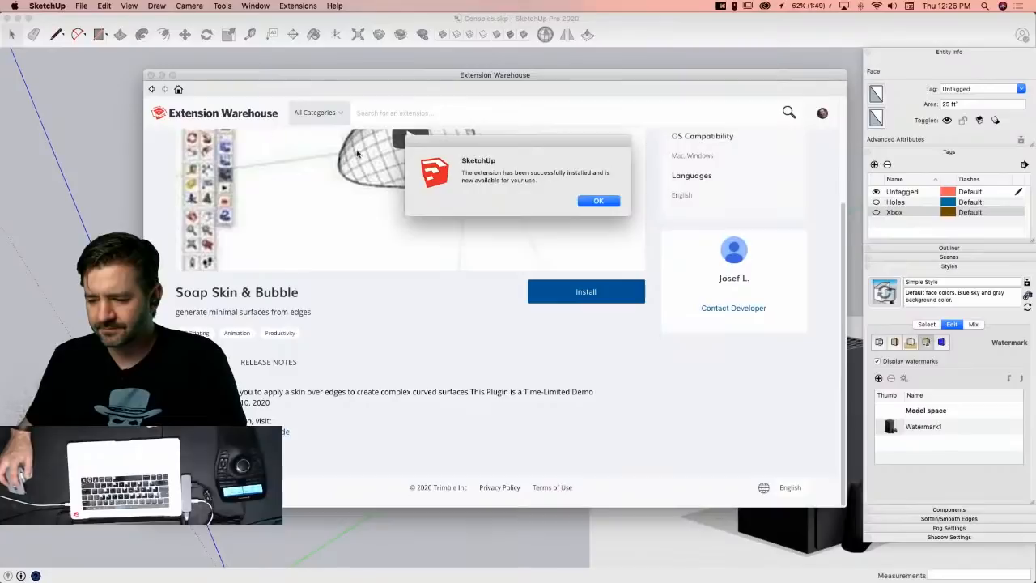
{"action": "left_click", "coordinate": [599, 203]}
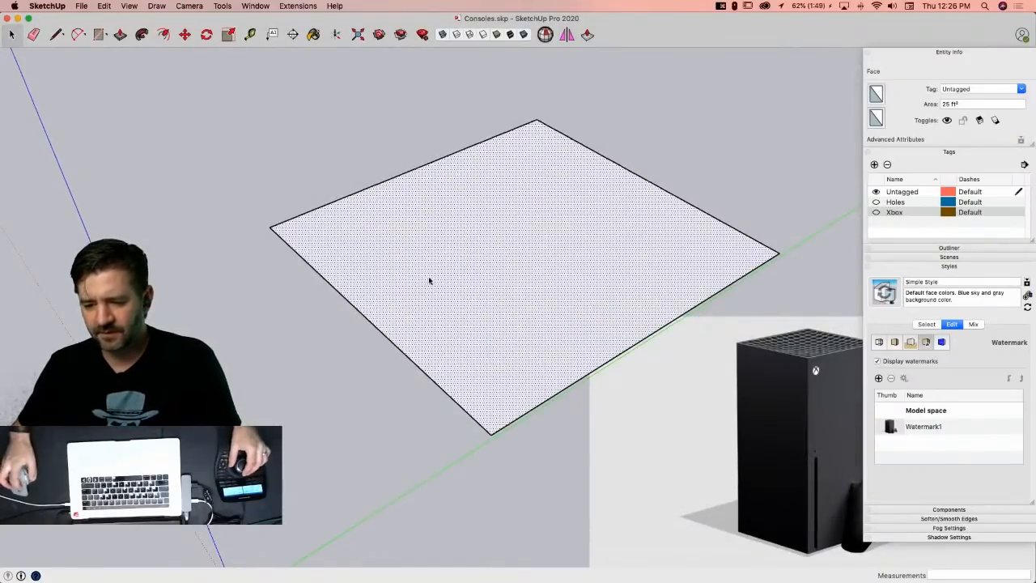
Step: Show the Soap Bubble tools again and retry generating a skin on the selected square face
{"action": "scroll", "coordinate": [429, 280], "scroll_direction": "down", "scroll_amount": 2}
{"action": "left_click", "coordinate": [131, 6]}
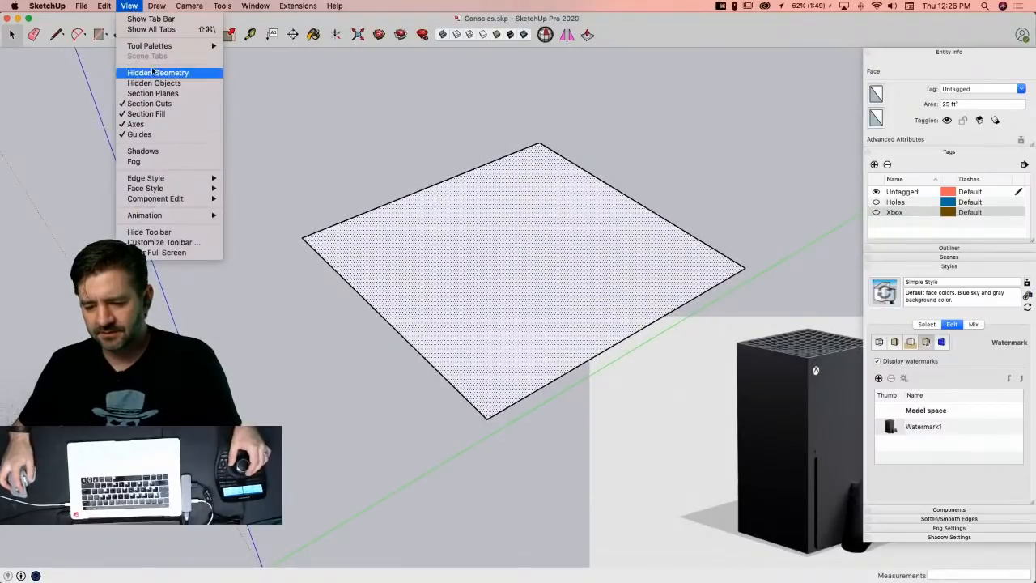
{"action": "mouse_move", "coordinate": [158, 51]}
{"action": "left_click", "coordinate": [257, 366]}
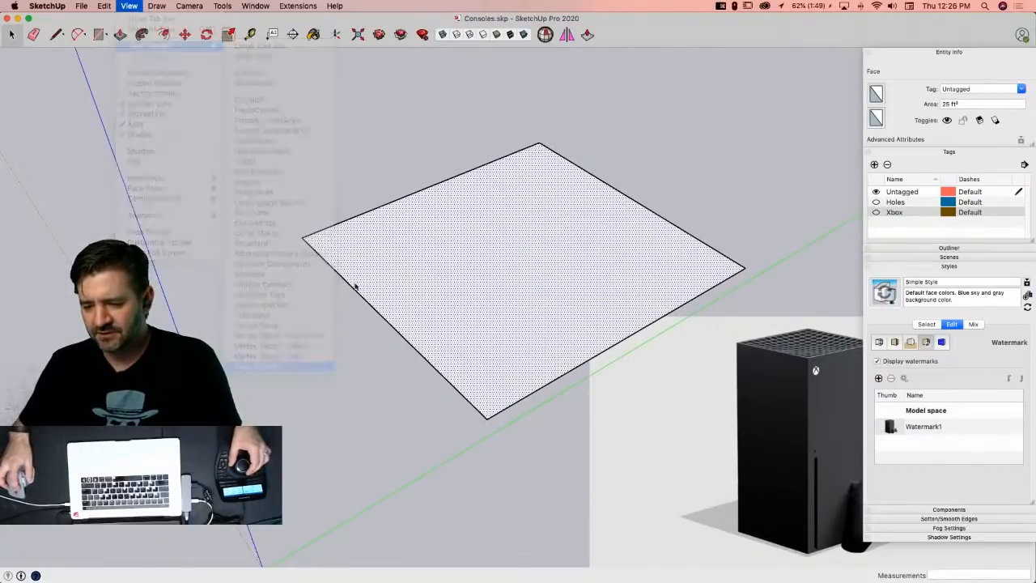
{"action": "left_click", "coordinate": [251, 97]}
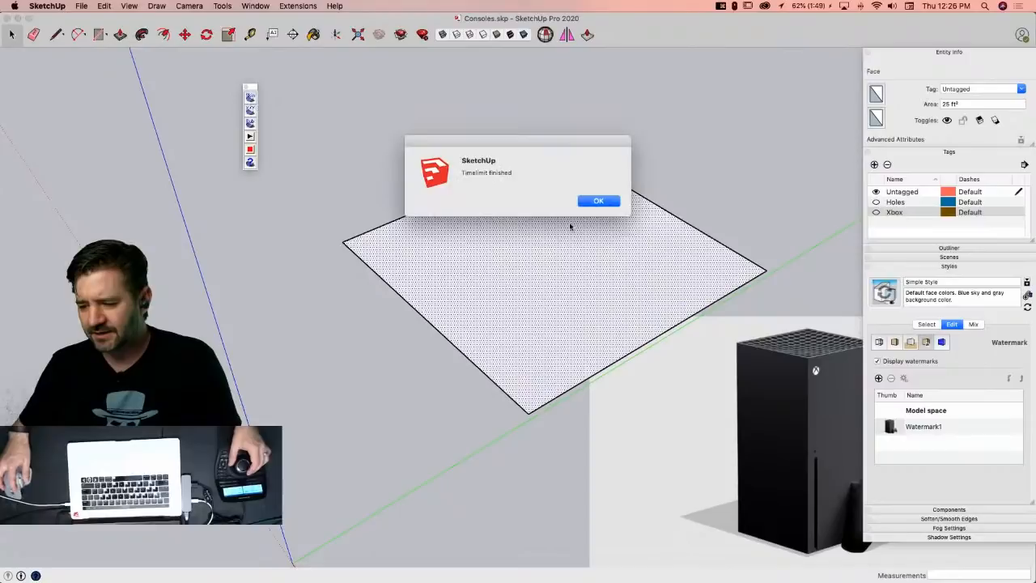
{"action": "left_click", "coordinate": [596, 201]}
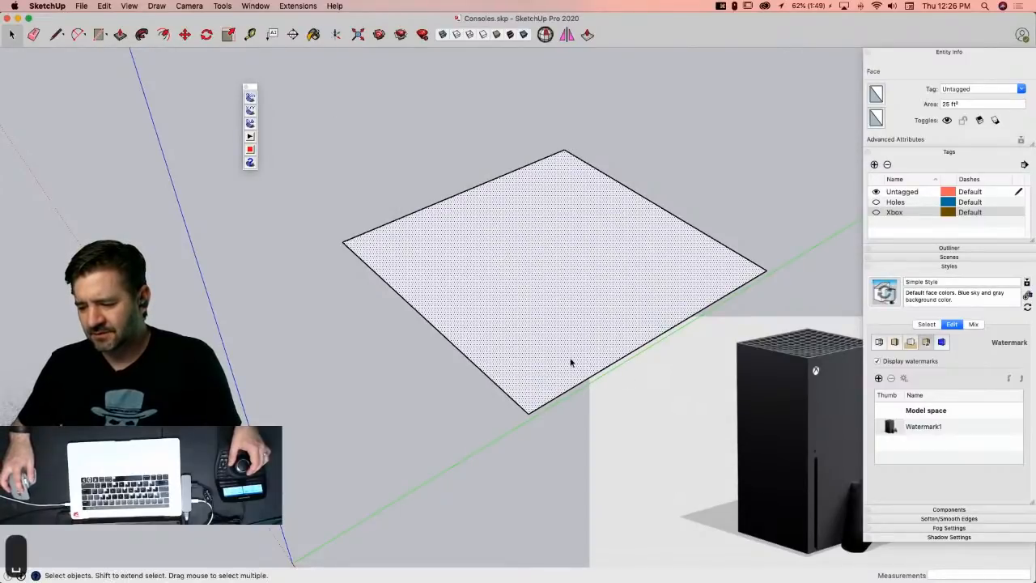
Step: Save the model and try the second Soap Bubble tool on the square face together with its edges
{"action": "left_click", "coordinate": [624, 403]}
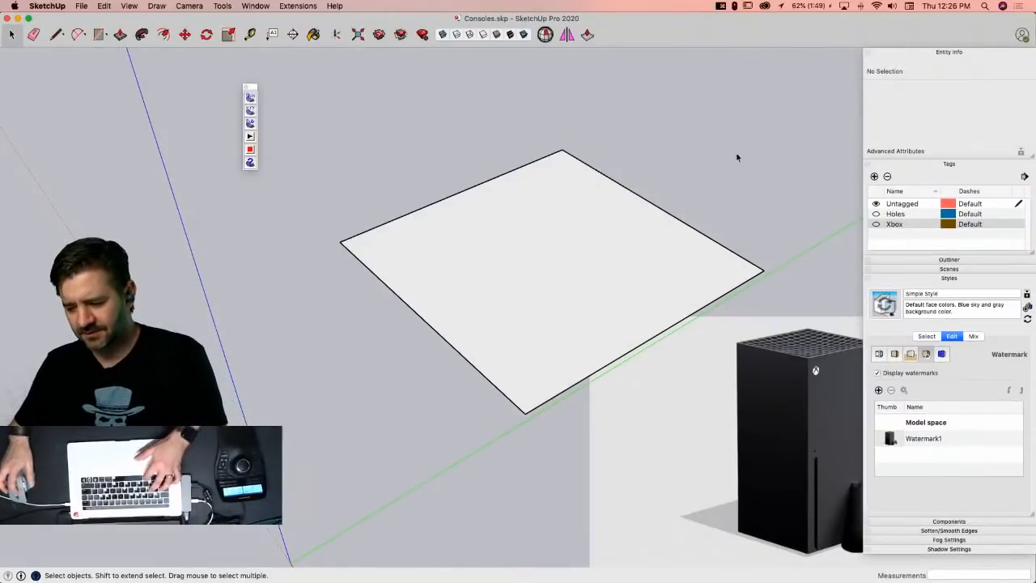
{"action": "key", "text": "super+s"}
{"action": "left_click_drag", "start_coordinate": [395, 383], "coordinate": [419, 367]}
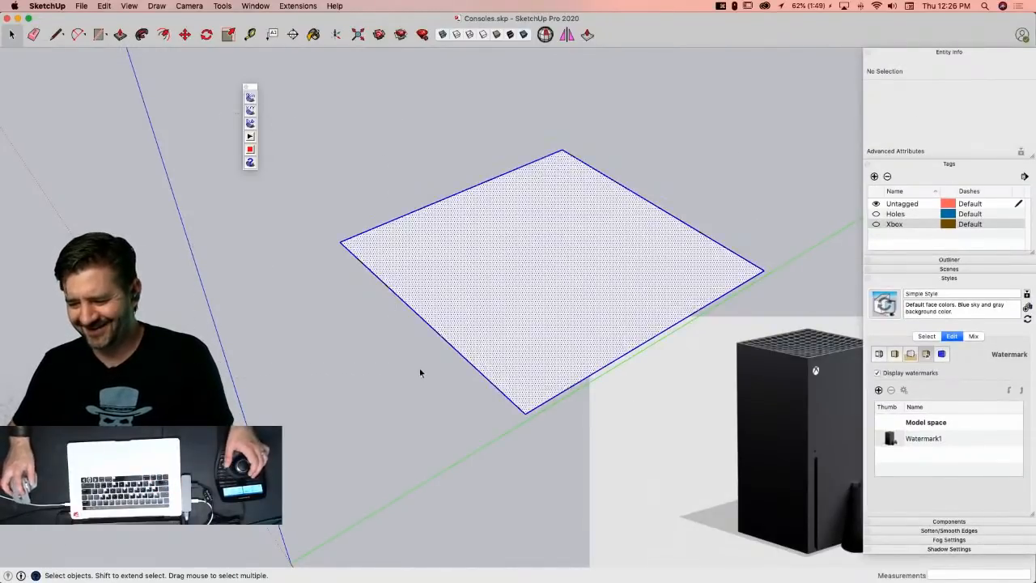
{"action": "left_click", "coordinate": [250, 110]}
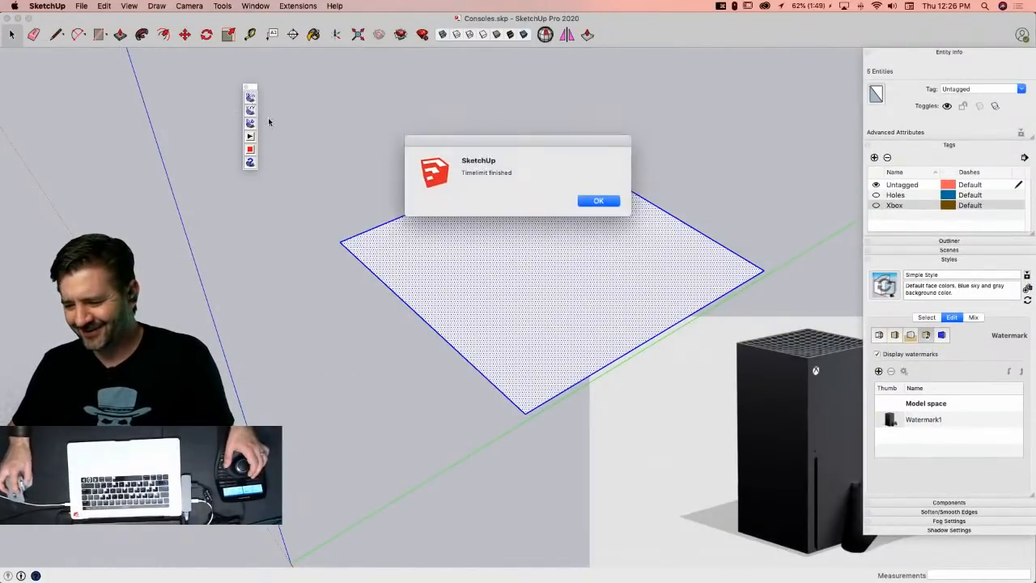
{"action": "left_click", "coordinate": [604, 202]}
{"action": "left_click", "coordinate": [249, 89]}
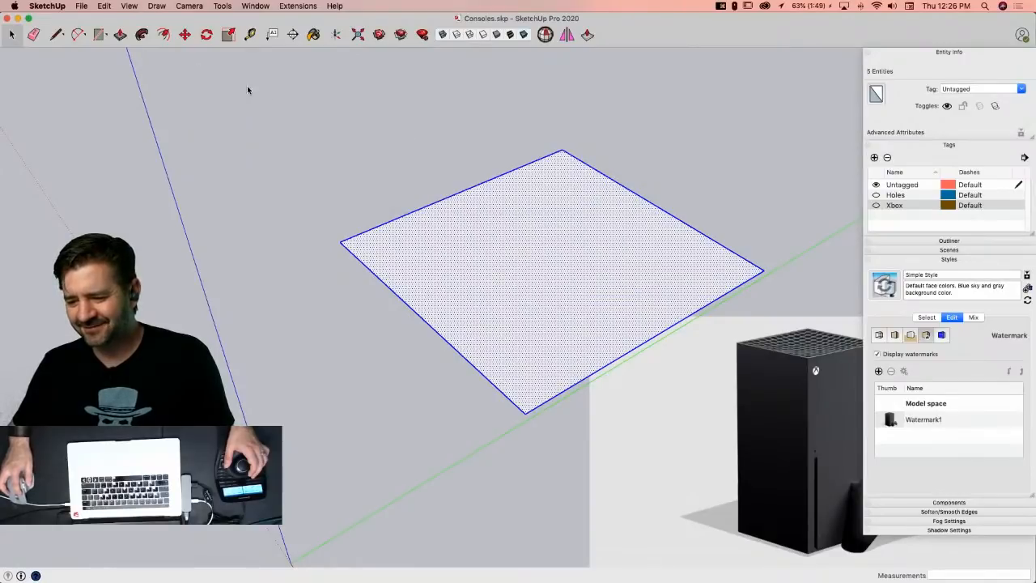
Step: Disable the Soap Skin & Bubble extension and re-enable it, applying the changes each time
{"action": "left_click", "coordinate": [422, 36]}
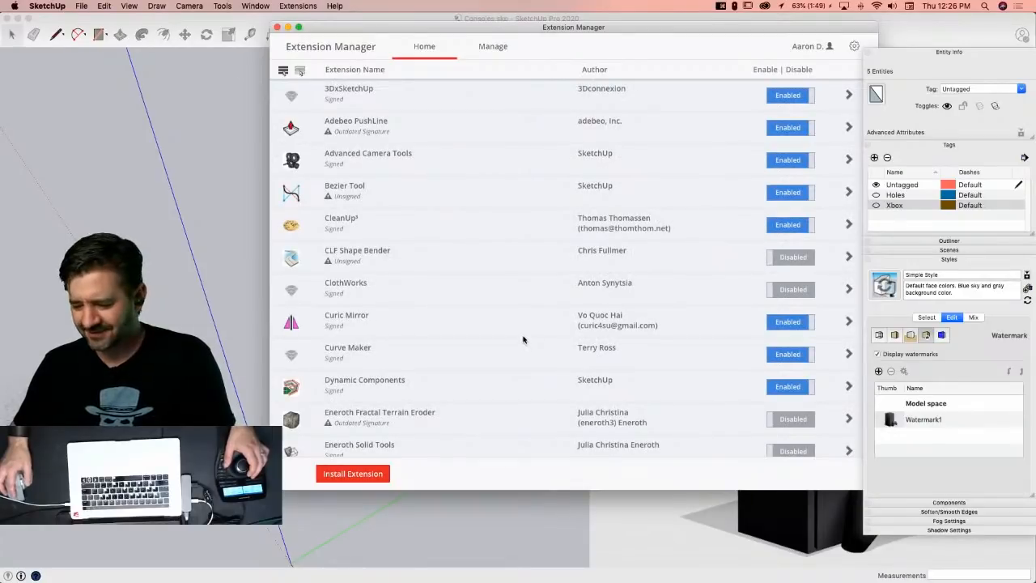
{"action": "scroll", "coordinate": [556, 345], "scroll_direction": "down", "scroll_amount": 5}
{"action": "scroll", "coordinate": [554, 338], "scroll_direction": "down", "scroll_amount": 15}
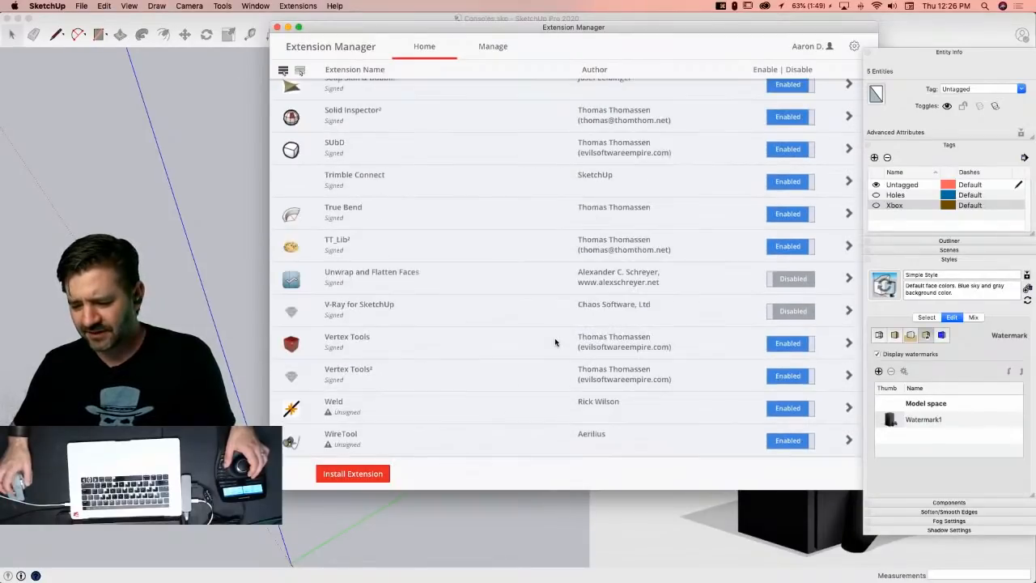
{"action": "scroll", "coordinate": [555, 342], "scroll_direction": "up", "scroll_amount": 6}
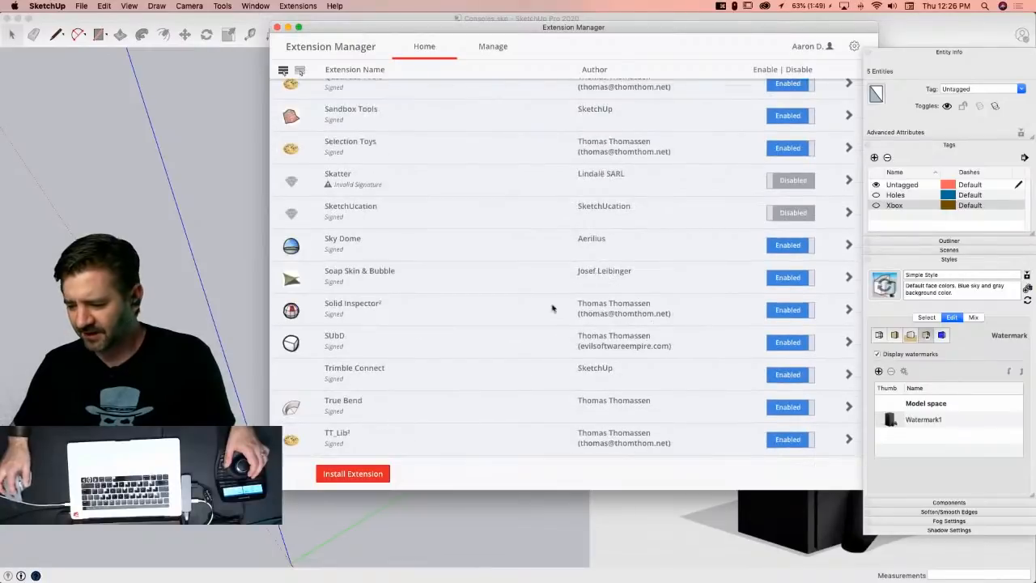
{"action": "left_click", "coordinate": [790, 277]}
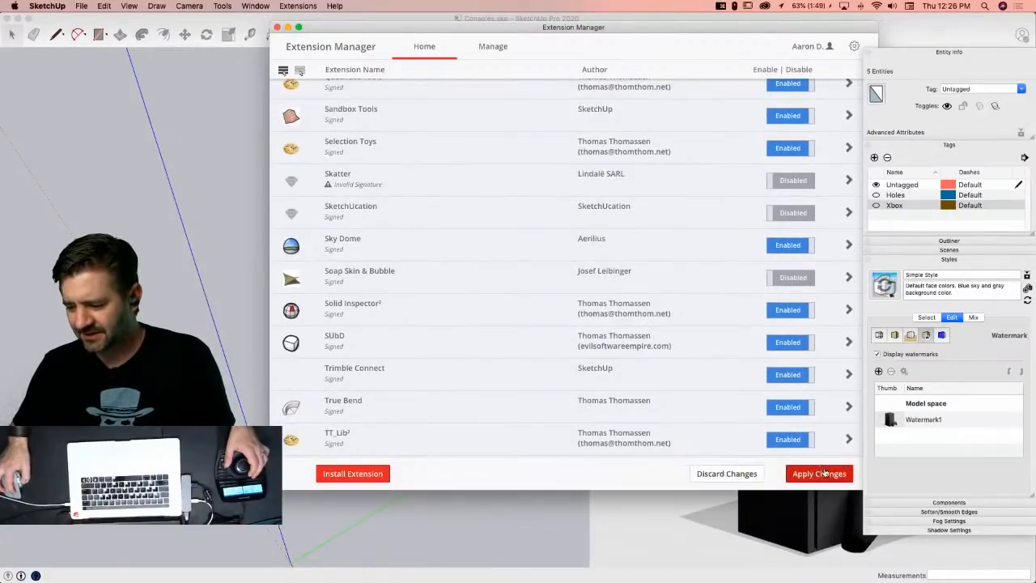
{"action": "left_click", "coordinate": [818, 475]}
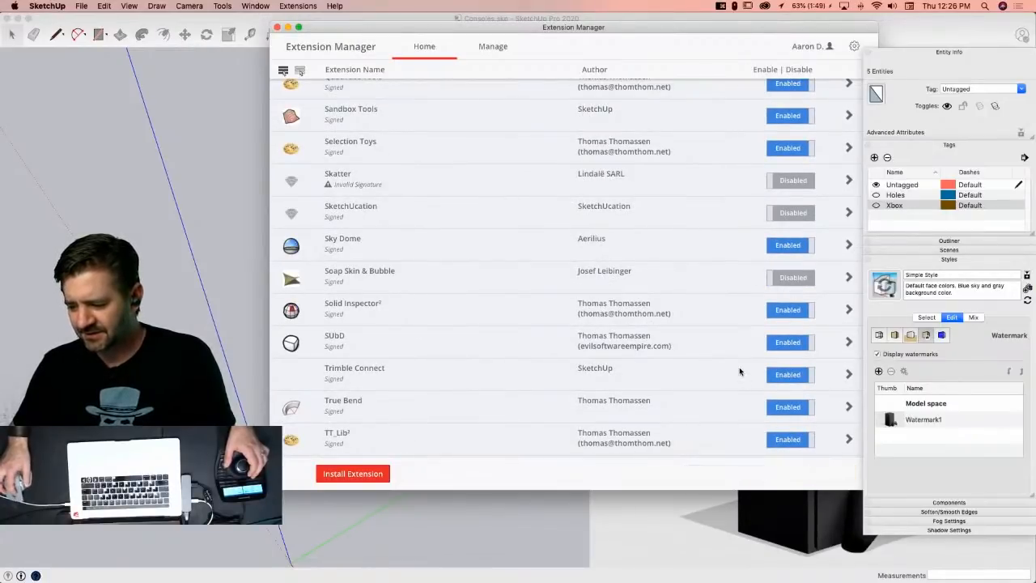
{"action": "left_click", "coordinate": [789, 277]}
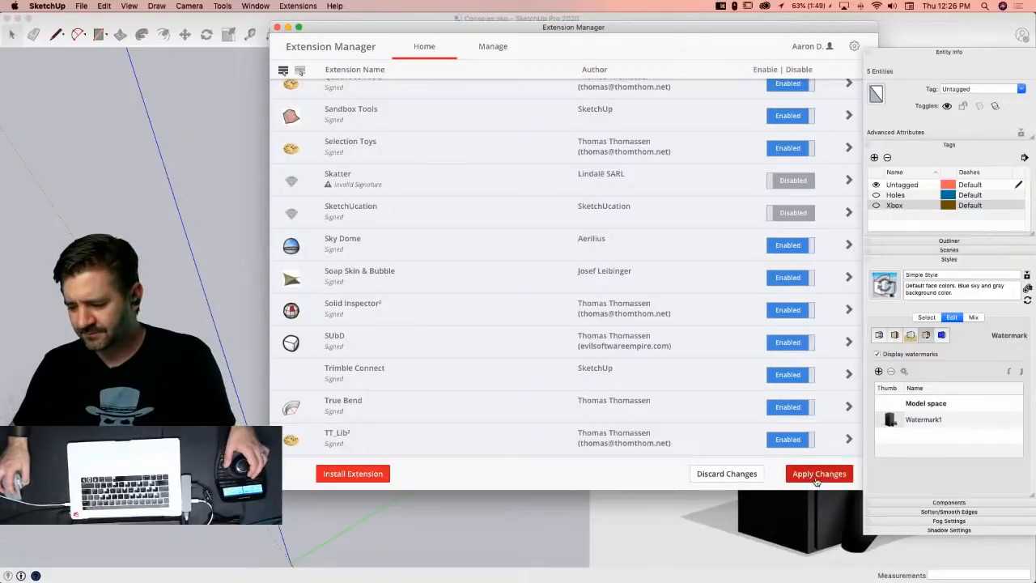
{"action": "left_click", "coordinate": [818, 475]}
{"action": "left_click", "coordinate": [277, 27]}
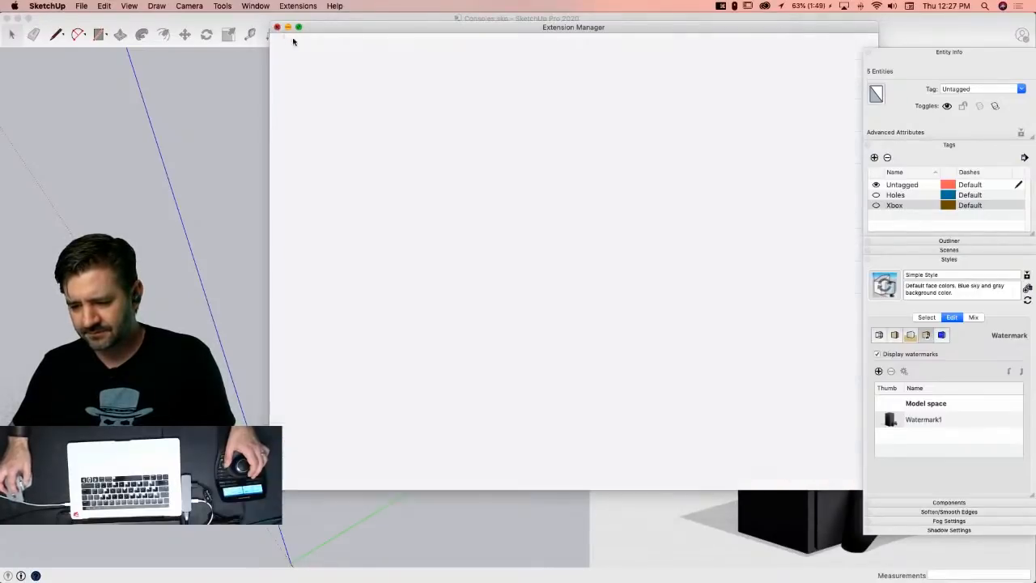
Step: Show the Soap Bubble tools and try to generate a skin on the selected square face with its edges
{"action": "left_click", "coordinate": [134, 6]}
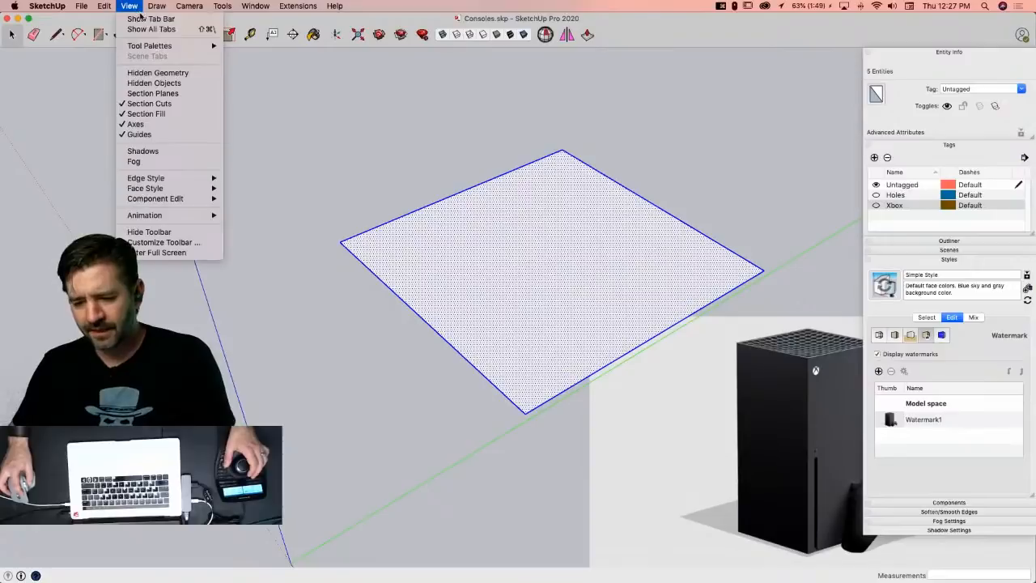
{"action": "mouse_move", "coordinate": [154, 46]}
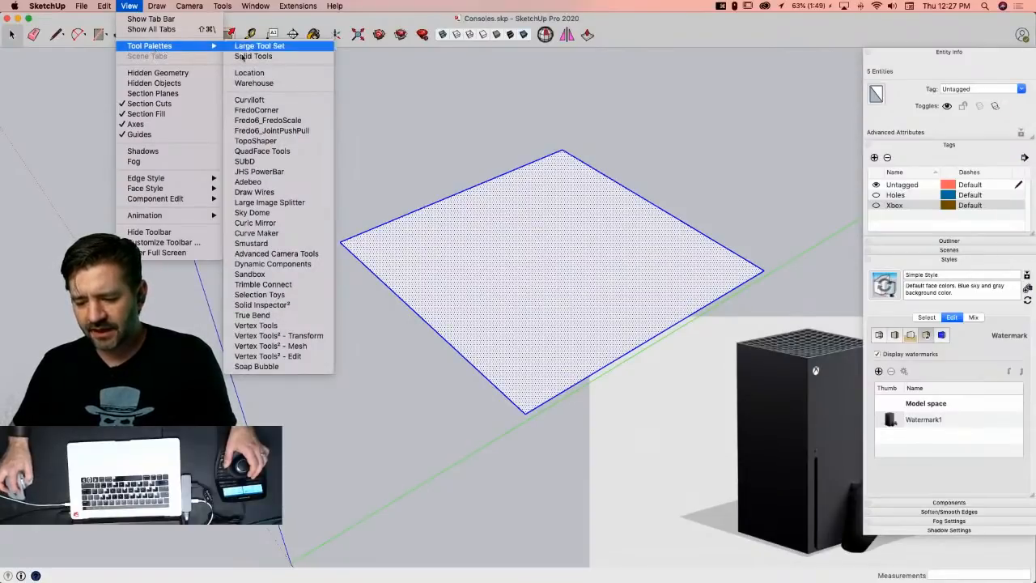
{"action": "left_click", "coordinate": [257, 367]}
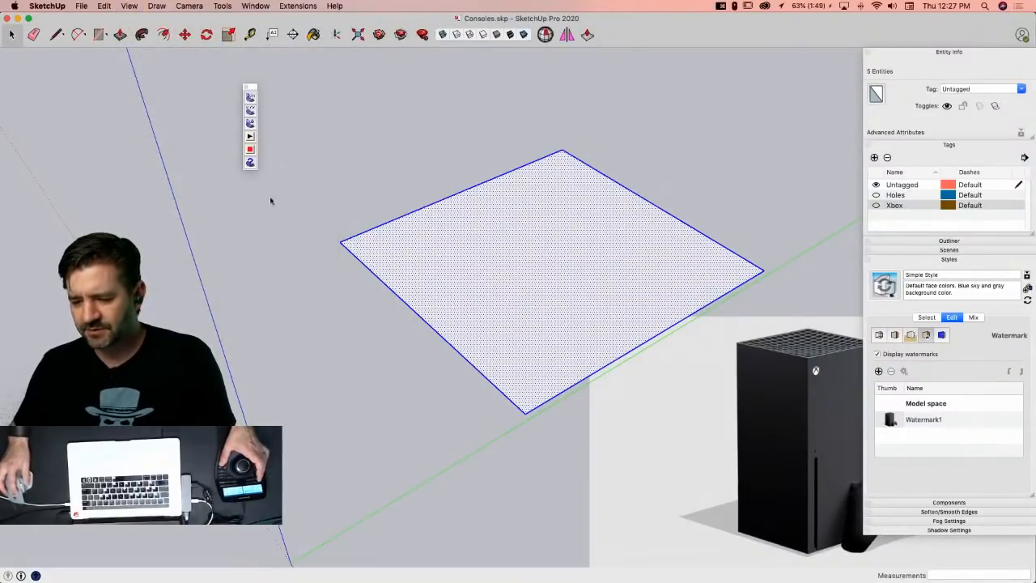
{"action": "left_click", "coordinate": [249, 98]}
{"action": "left_click", "coordinate": [597, 199]}
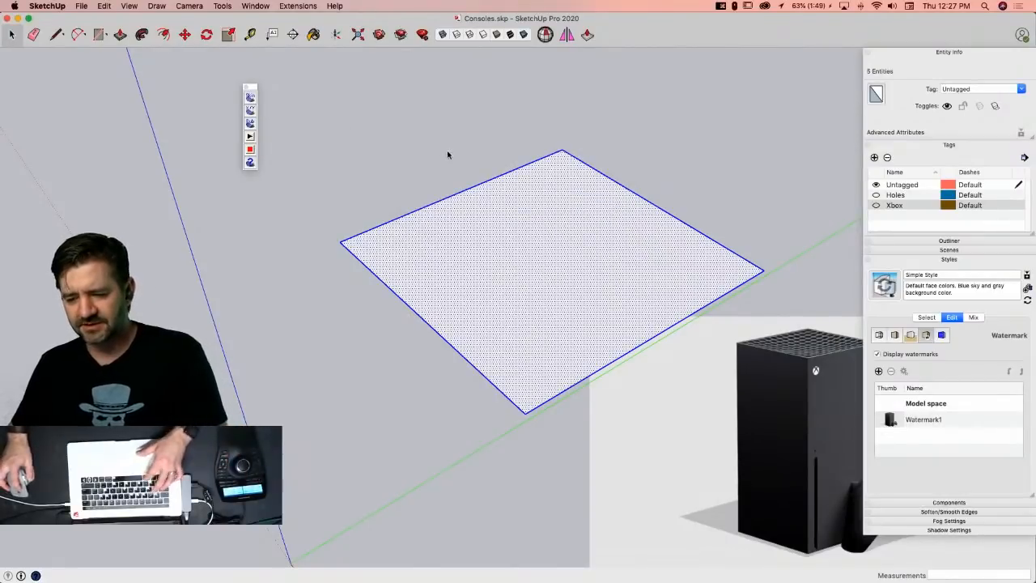
Step: Save the model, quit SketchUp and relaunch it, moving the welcome window off to the side
{"action": "key", "text": "super+s"}
{"action": "left_click", "coordinate": [47, 5]}
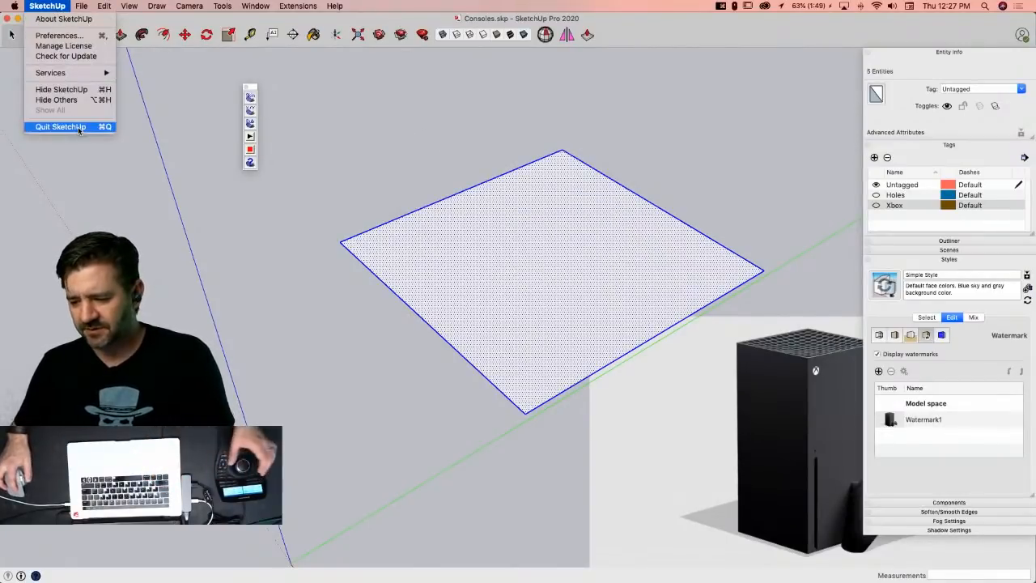
{"action": "left_click", "coordinate": [80, 129]}
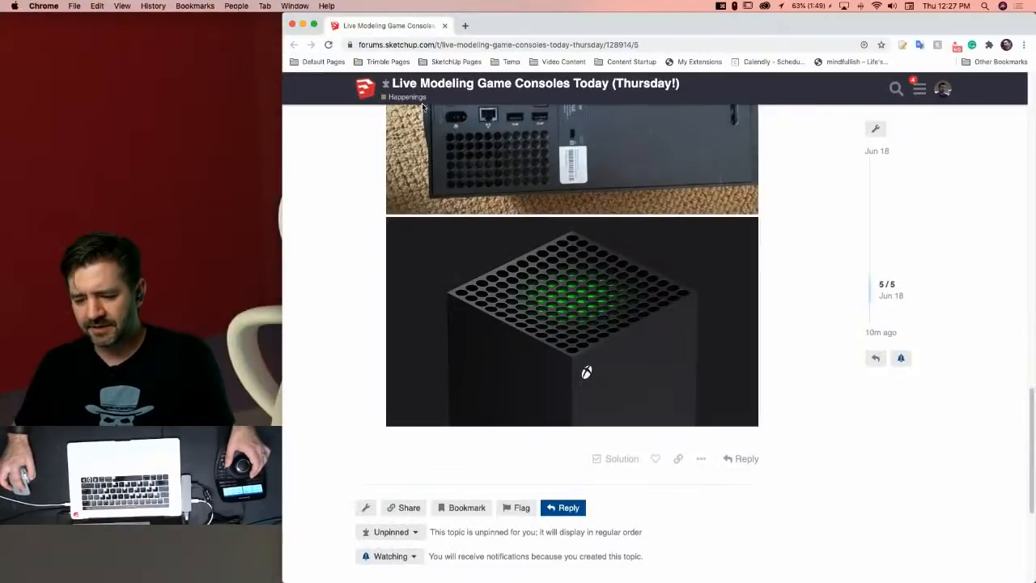
{"action": "left_click", "coordinate": [142, 180]}
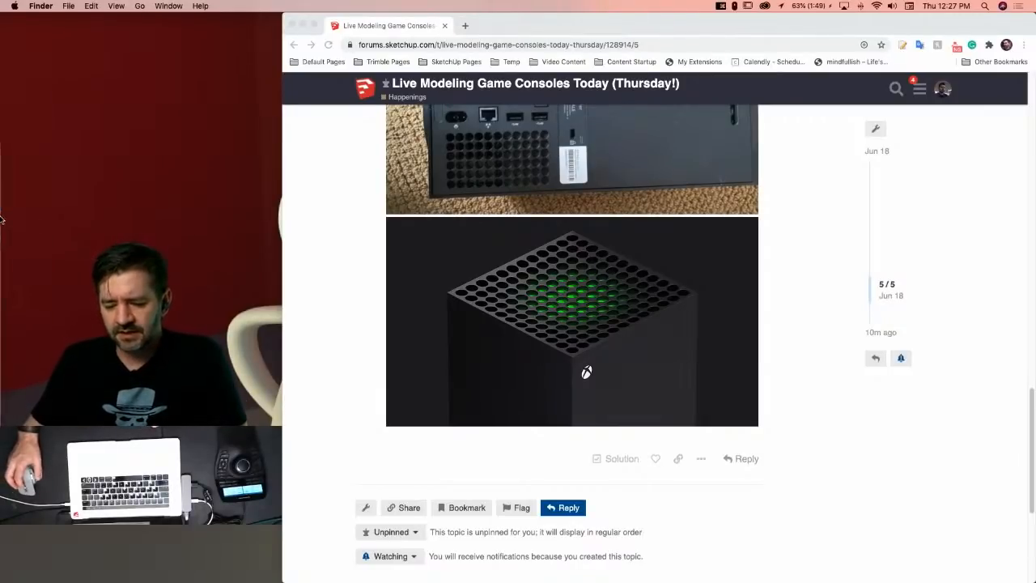
{"action": "mouse_move", "coordinate": [7, 235]}
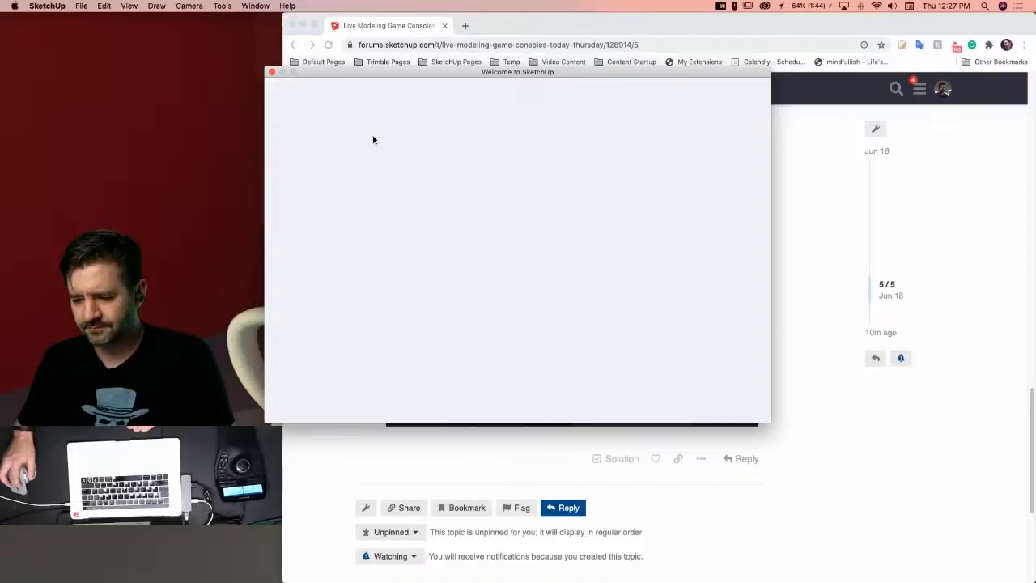
{"action": "left_click_drag", "start_coordinate": [357, 73], "coordinate": [1035, 114]}
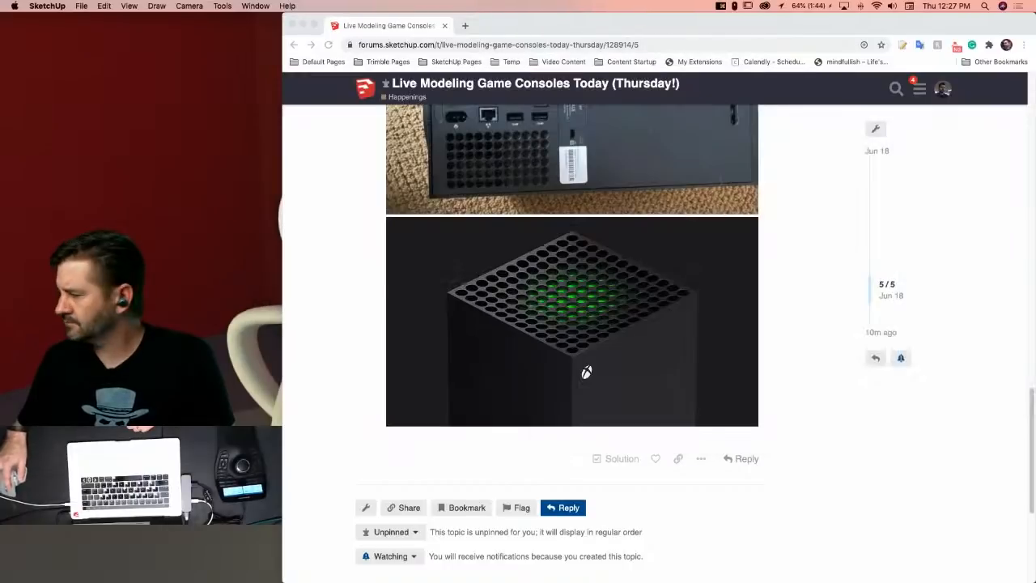
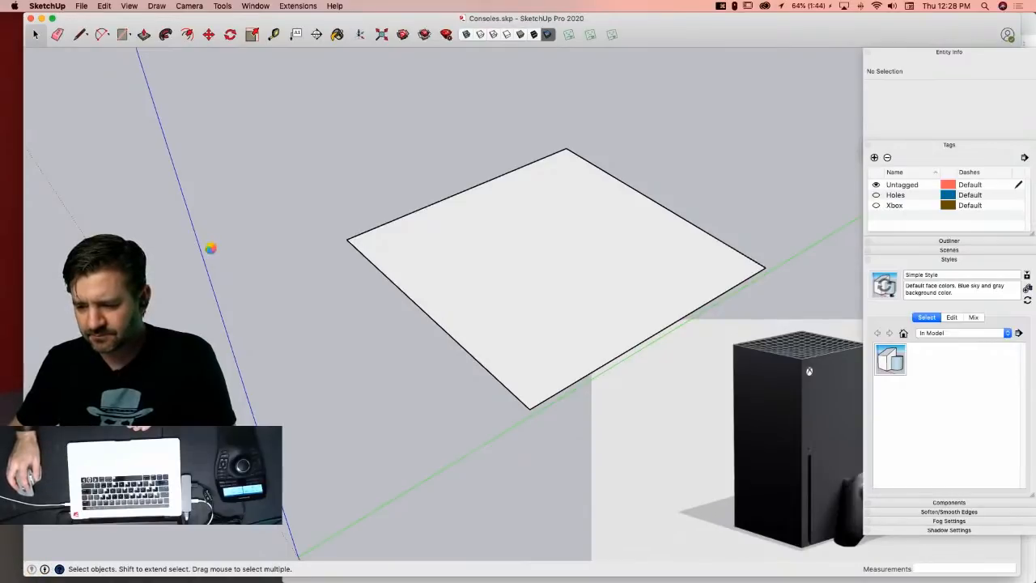
Step: Move and widen the reopened Consoles.skp window to fill the screen and collapse the Styles settings
{"action": "mouse_move", "coordinate": [395, 21]}
{"action": "left_mouse_down"}
{"action": "mouse_move", "coordinate": [404, 294]}
{"action": "mouse_move", "coordinate": [345, 20]}
{"action": "left_mouse_up"}
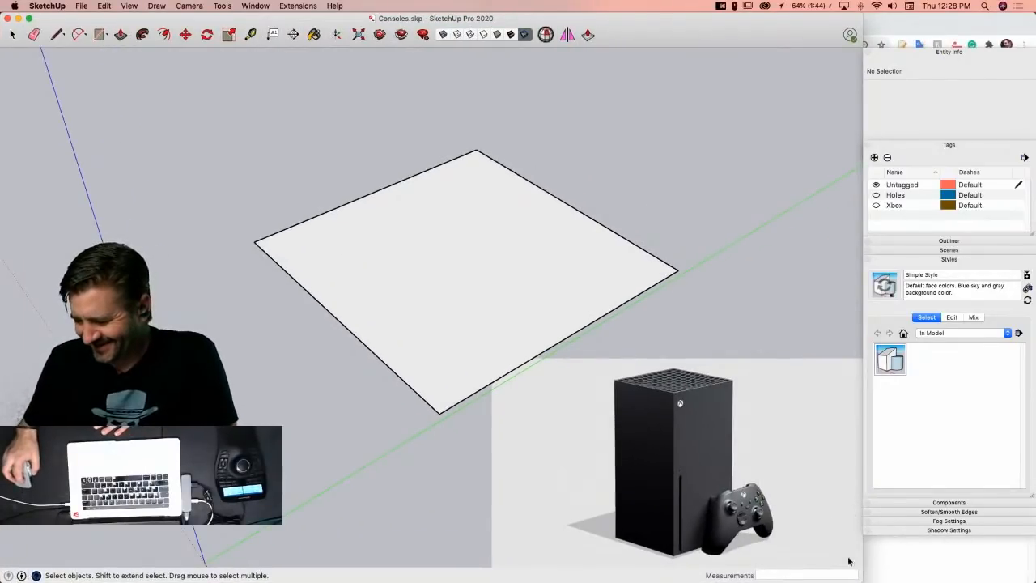
{"action": "left_click_drag", "start_coordinate": [860, 578], "coordinate": [1035, 578]}
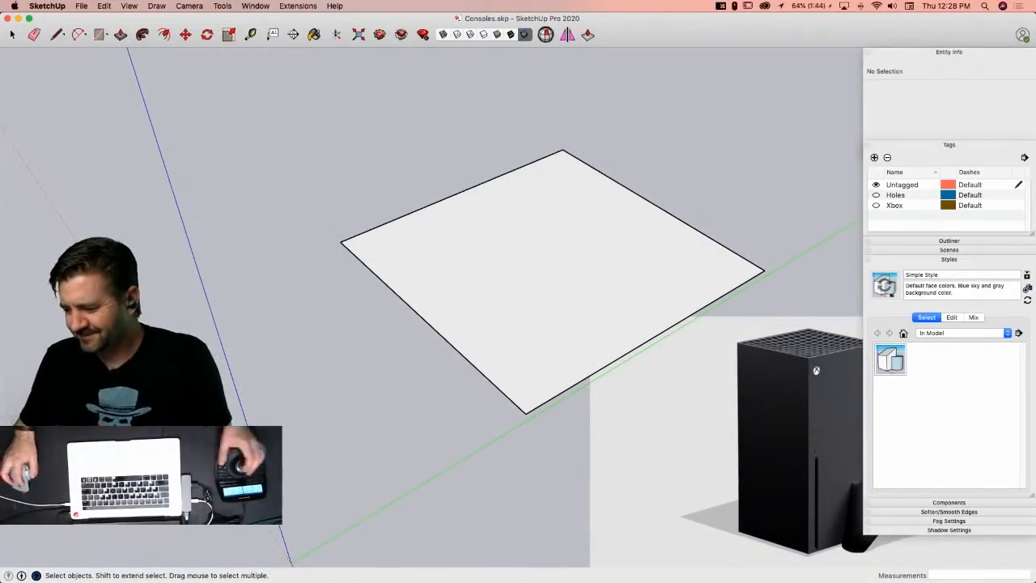
{"action": "left_click", "coordinate": [955, 262]}
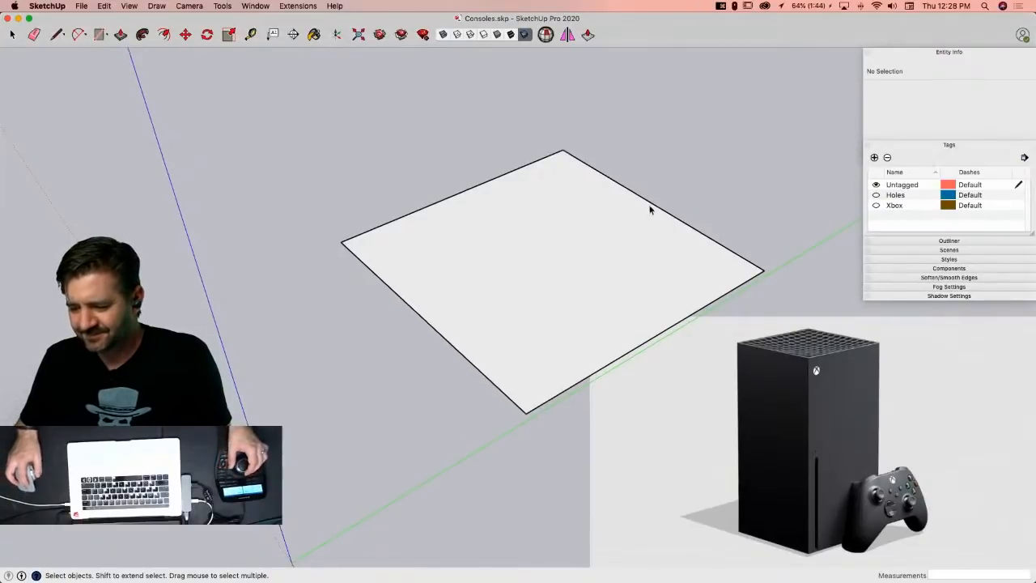
Step: Select the square face together with its edges and check the available tool palettes for Soap Bubble
{"action": "left_click", "coordinate": [555, 260]}
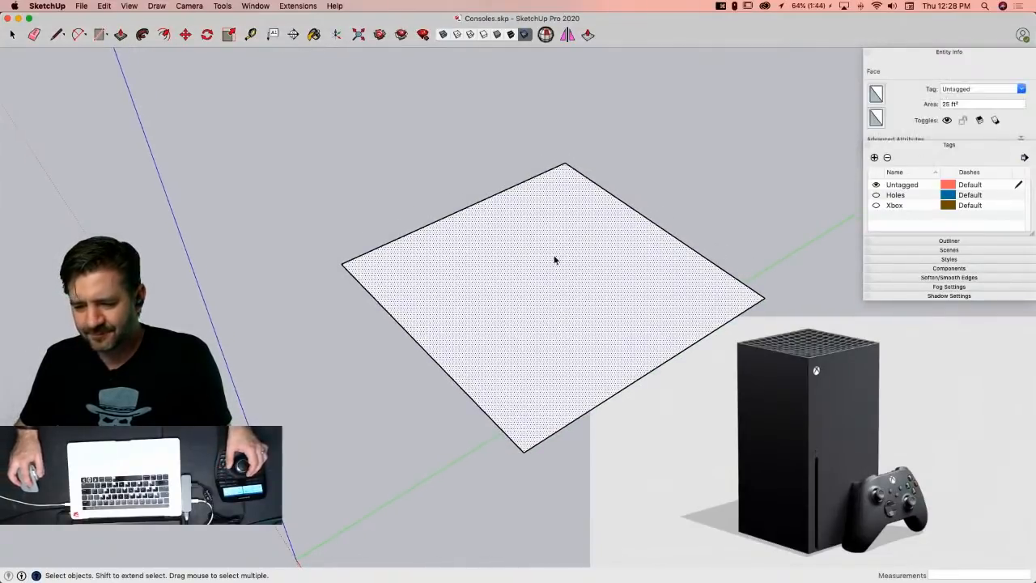
{"action": "double_click", "coordinate": [477, 265]}
{"action": "left_click", "coordinate": [130, 5]}
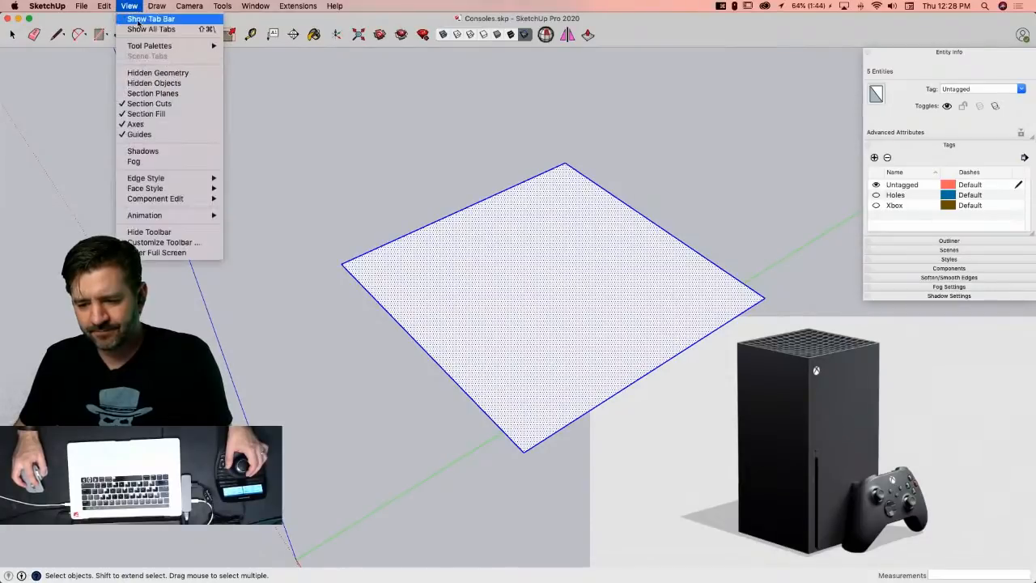
{"action": "mouse_move", "coordinate": [150, 45]}
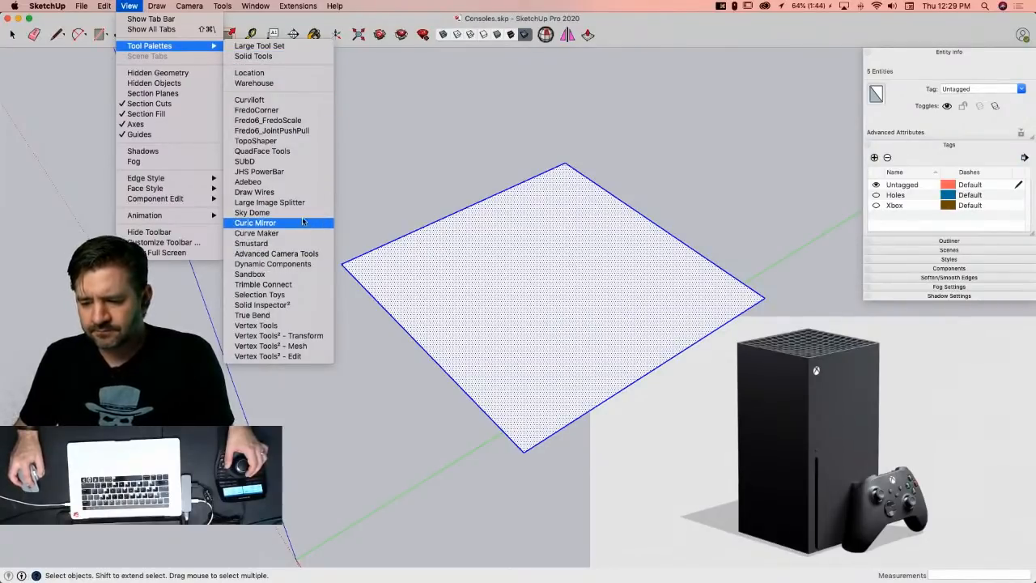
{"action": "left_click", "coordinate": [366, 123]}
Step: Enable the Soap Skin & Bubble extension in the Extension Manager and apply the change
{"action": "left_click", "coordinate": [423, 36]}
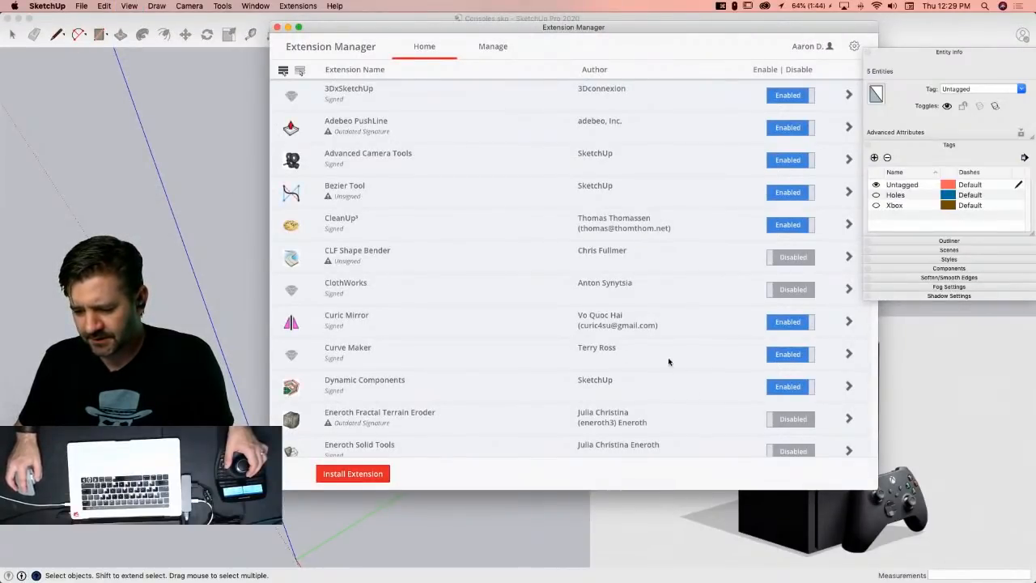
{"action": "scroll", "coordinate": [626, 352], "scroll_direction": "down", "scroll_amount": 15}
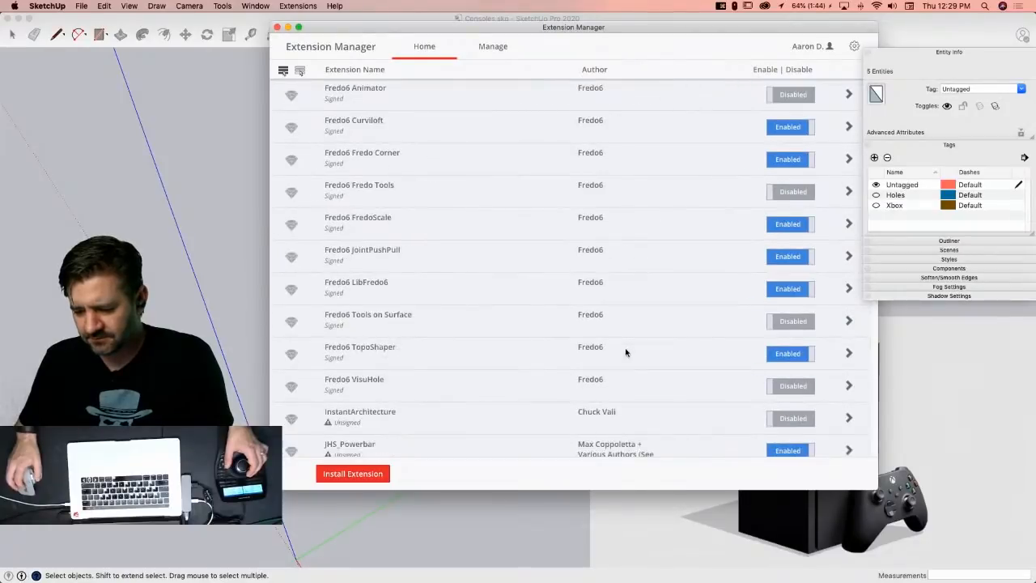
{"action": "scroll", "coordinate": [626, 352], "scroll_direction": "down", "scroll_amount": 5}
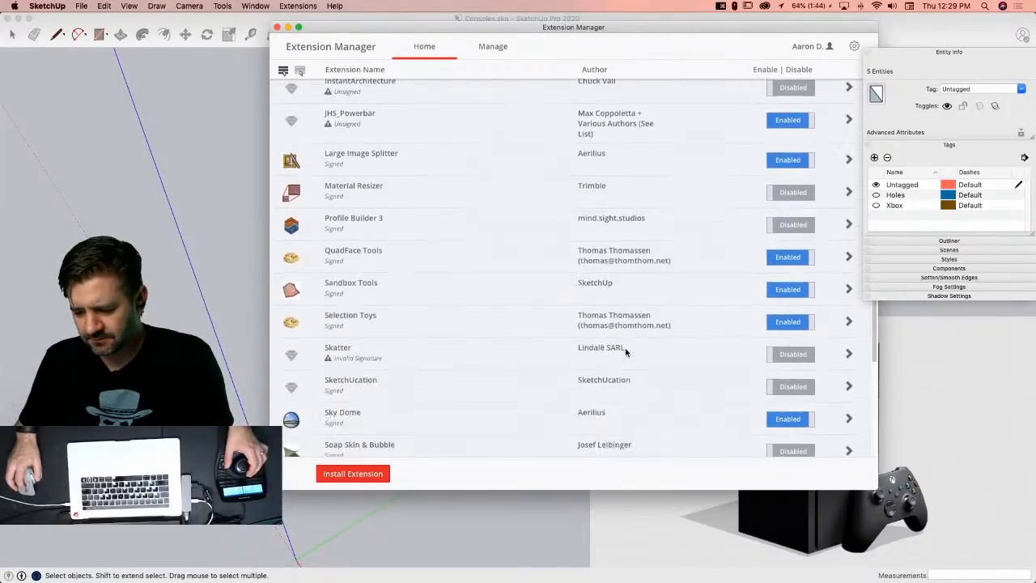
{"action": "scroll", "coordinate": [626, 352], "scroll_direction": "down", "scroll_amount": 3}
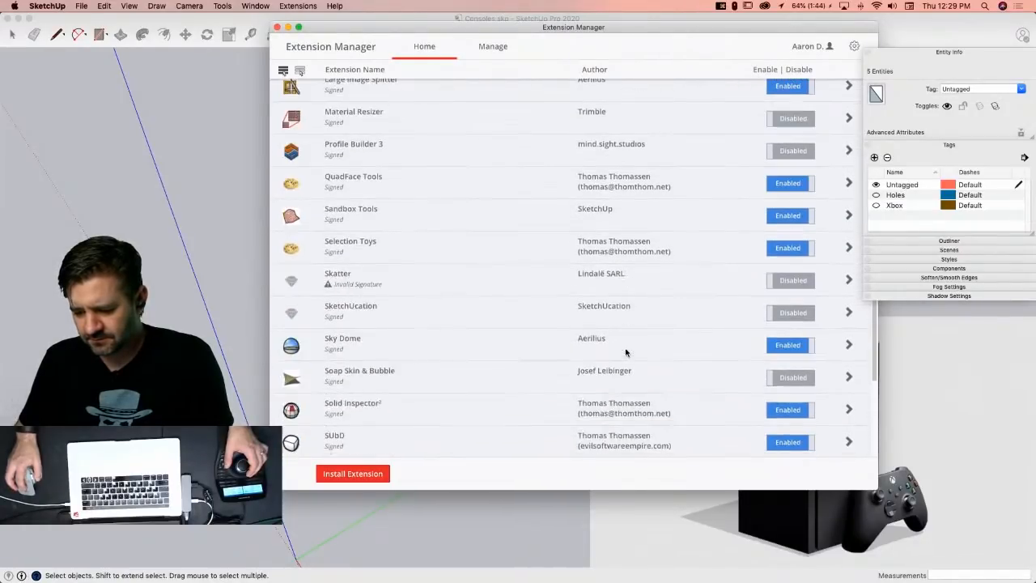
{"action": "left_click", "coordinate": [779, 381]}
{"action": "left_click", "coordinate": [822, 474]}
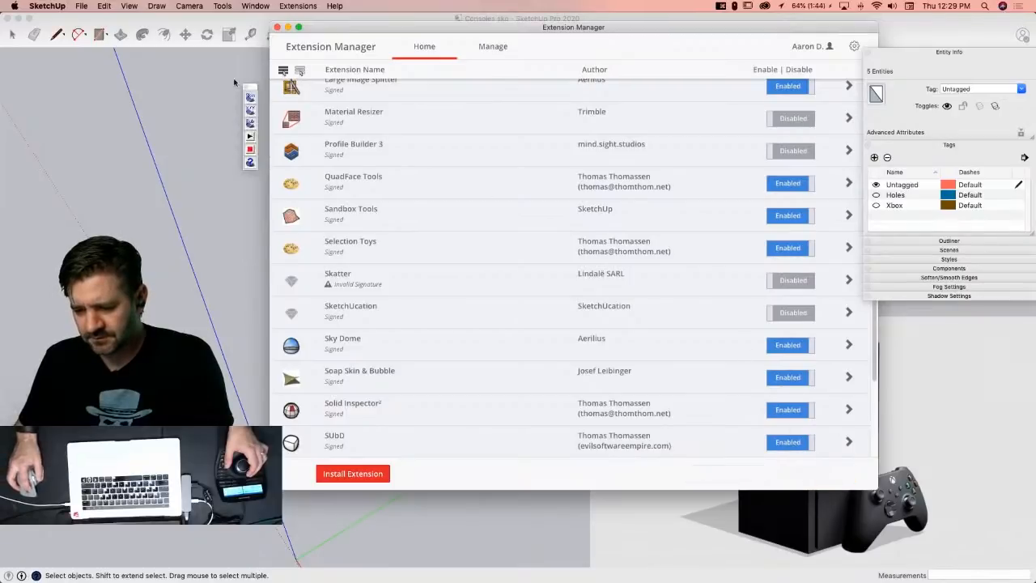
{"action": "left_click", "coordinate": [277, 27]}
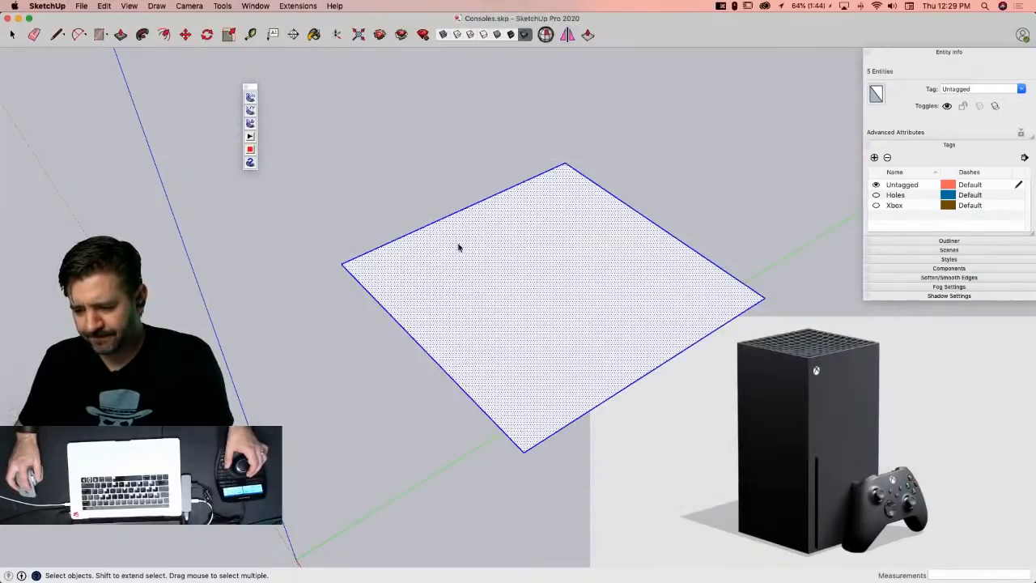
Step: Try the first Soap Bubble tool on the selected square once more and close the Soap Bubble tool palette
{"action": "left_click", "coordinate": [250, 100]}
{"action": "left_click", "coordinate": [596, 203]}
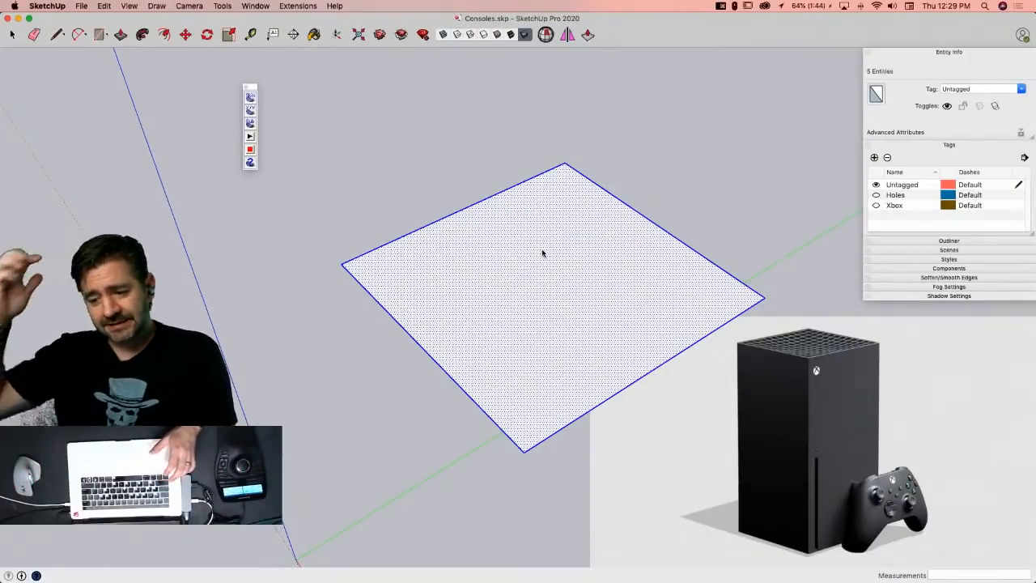
{"action": "left_click", "coordinate": [247, 89]}
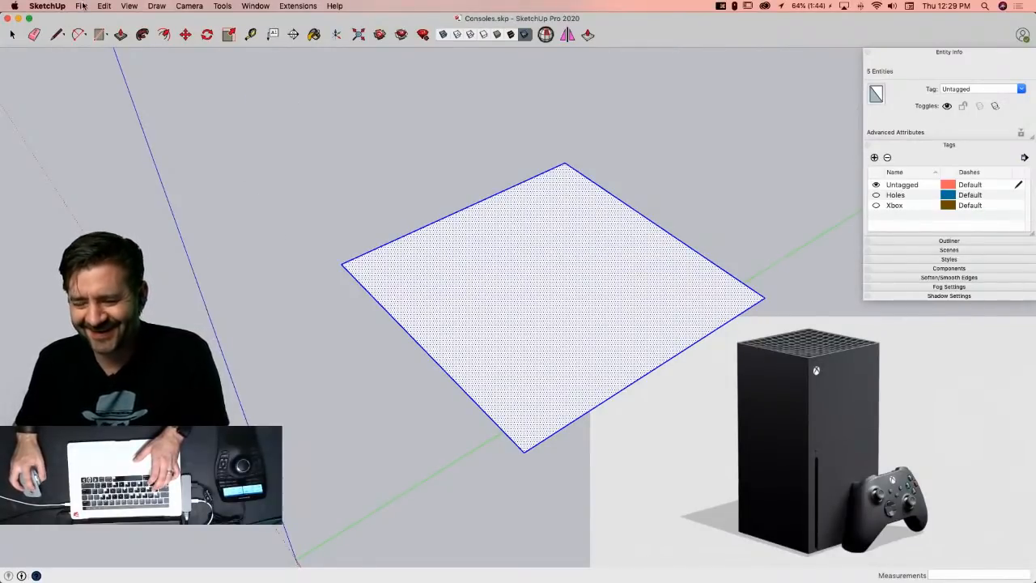
Step: Show the Sandbox tool palette and clear the selection of the square face
{"action": "left_click", "coordinate": [131, 6]}
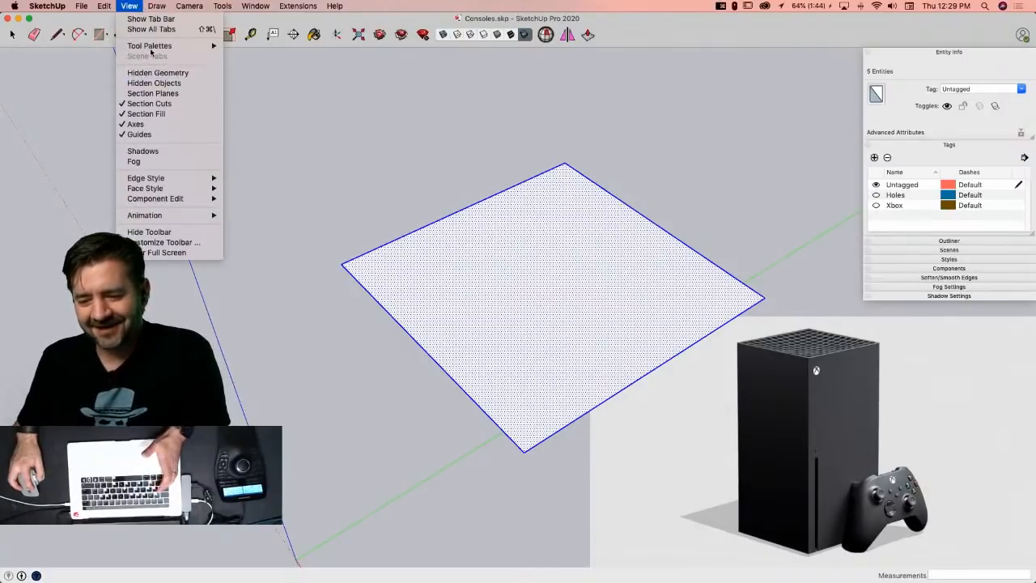
{"action": "mouse_move", "coordinate": [202, 46]}
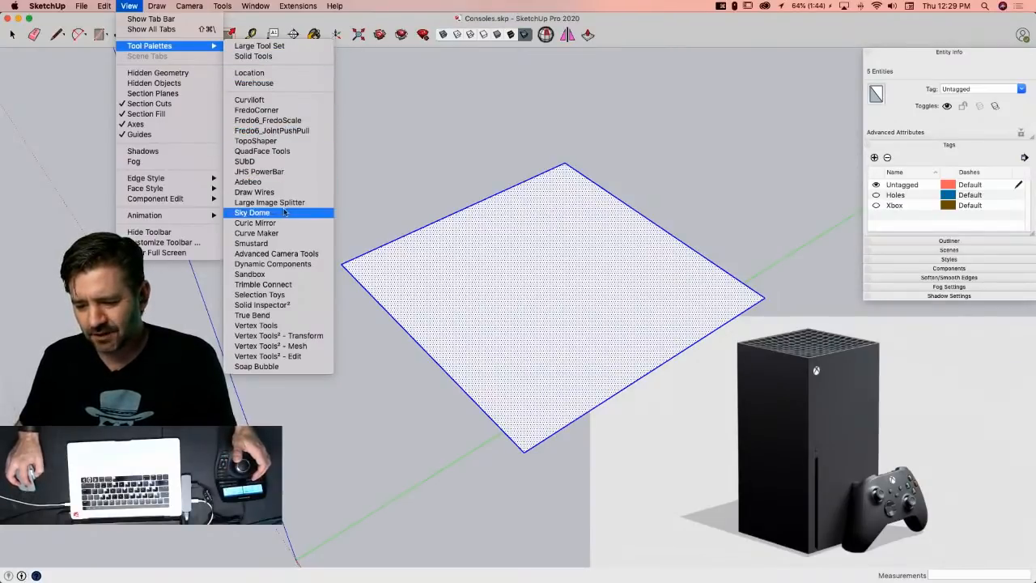
{"action": "left_click", "coordinate": [275, 275]}
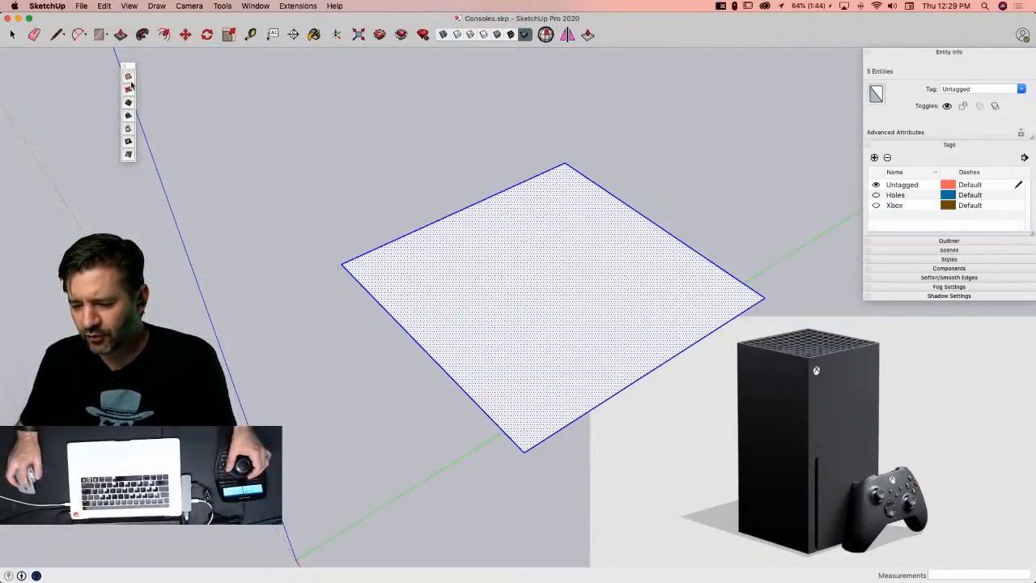
{"action": "left_click", "coordinate": [166, 100]}
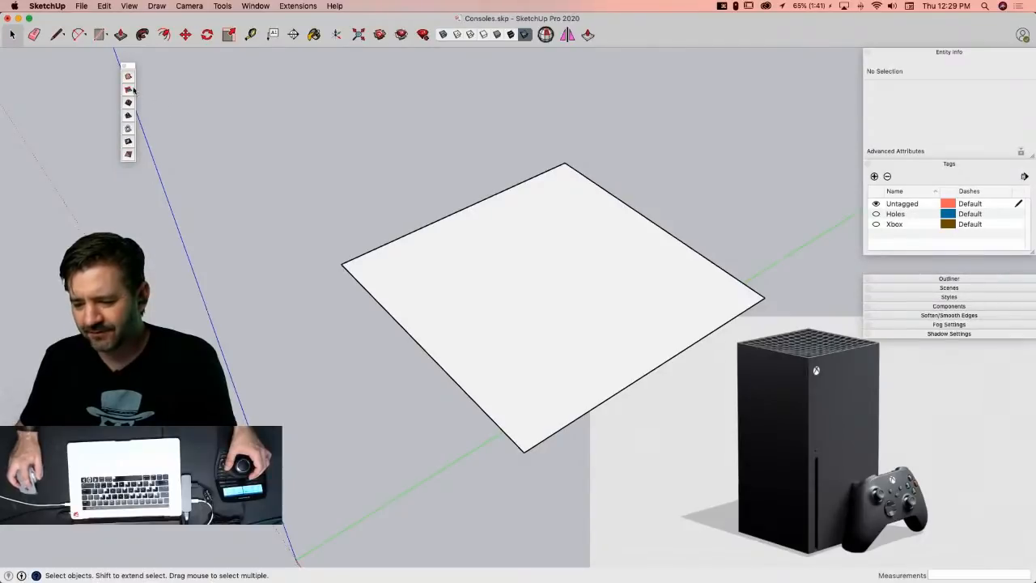
Step: Try covering the square face with a Sandbox From Scratch grid at 4" spacing, using three of its corners
{"action": "left_click", "coordinate": [129, 89]}
{"action": "left_click", "coordinate": [342, 262]}
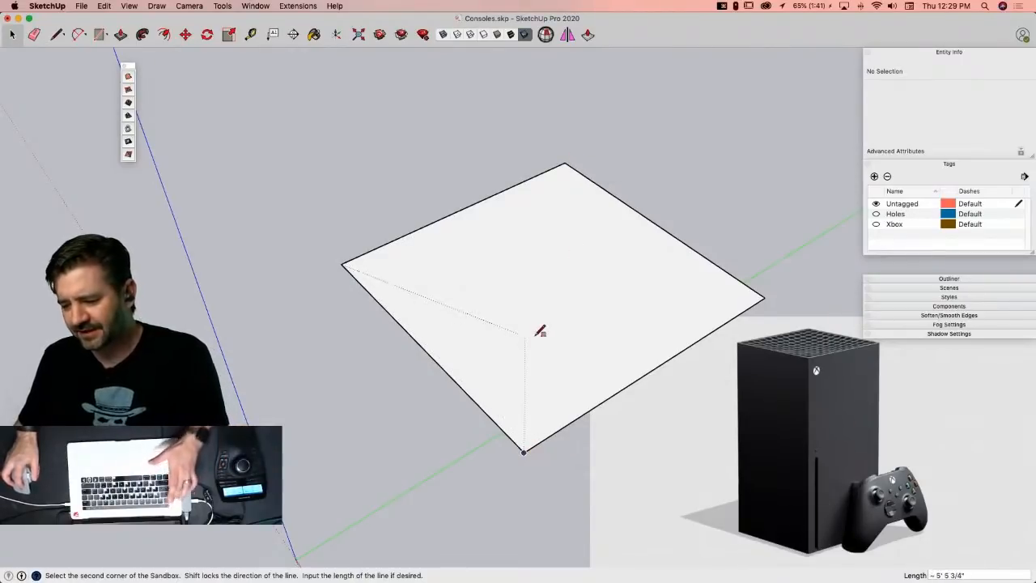
{"action": "key", "text": "Escape"}
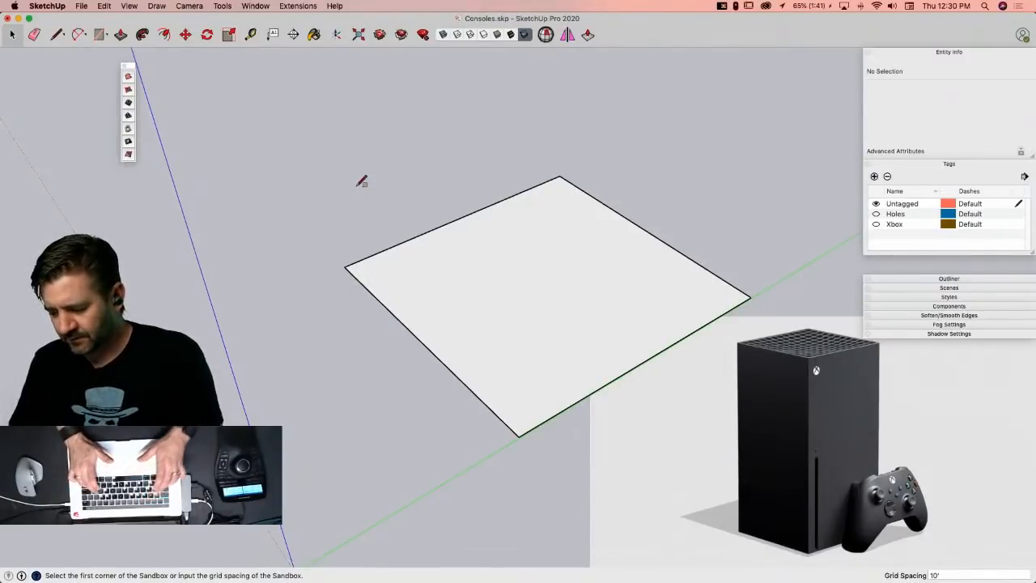
{"action": "type", "text": "4\""}
{"action": "key", "text": "Return"}
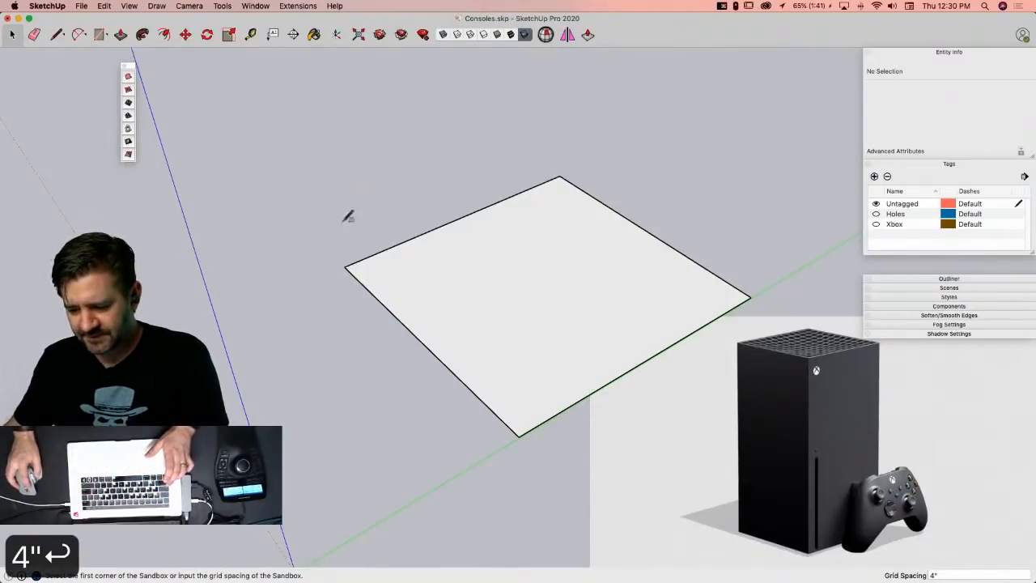
{"action": "left_click", "coordinate": [346, 267]}
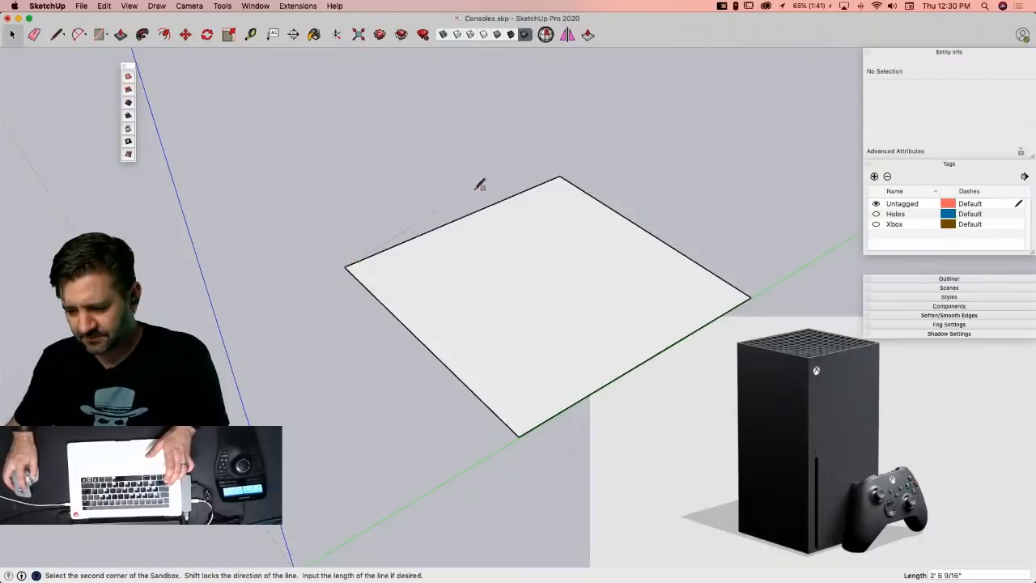
{"action": "left_click", "coordinate": [560, 175]}
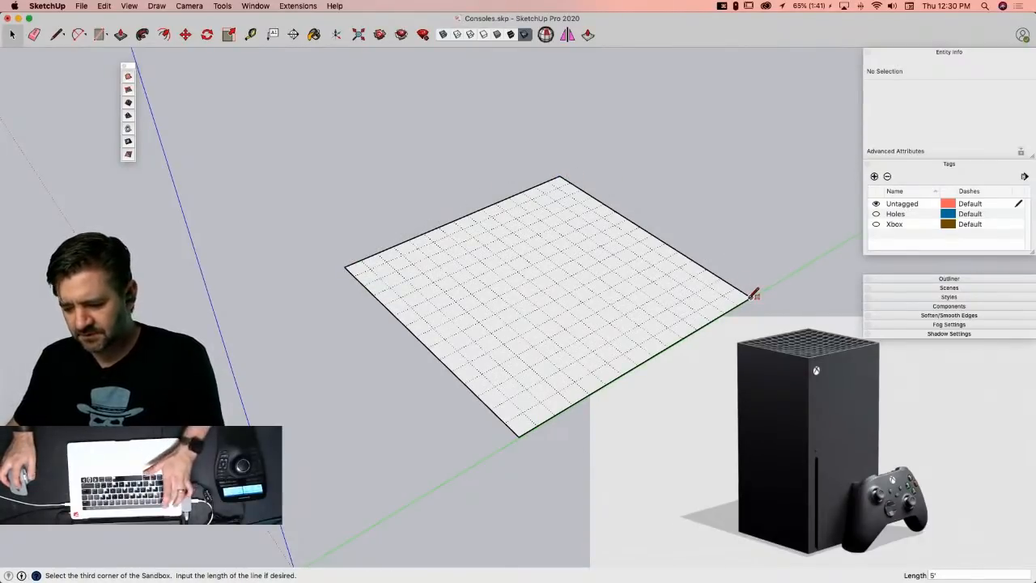
{"action": "left_click", "coordinate": [751, 297]}
Step: Create a Sandbox grid with 2" spacing that covers the whole square face from corner to corner
{"action": "type", "text": "2\""}
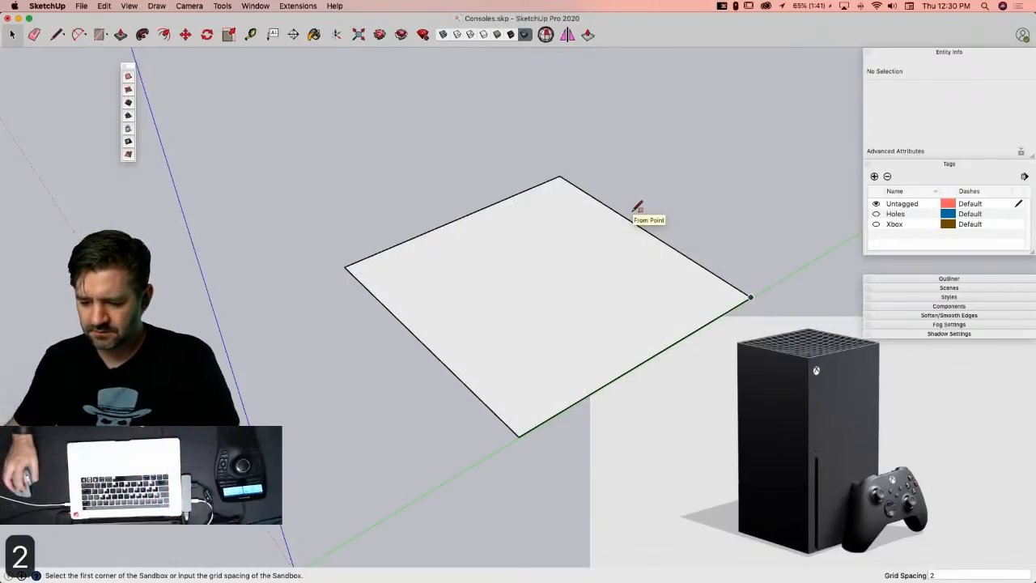
{"action": "key", "text": "Return"}
{"action": "left_click", "coordinate": [345, 267]}
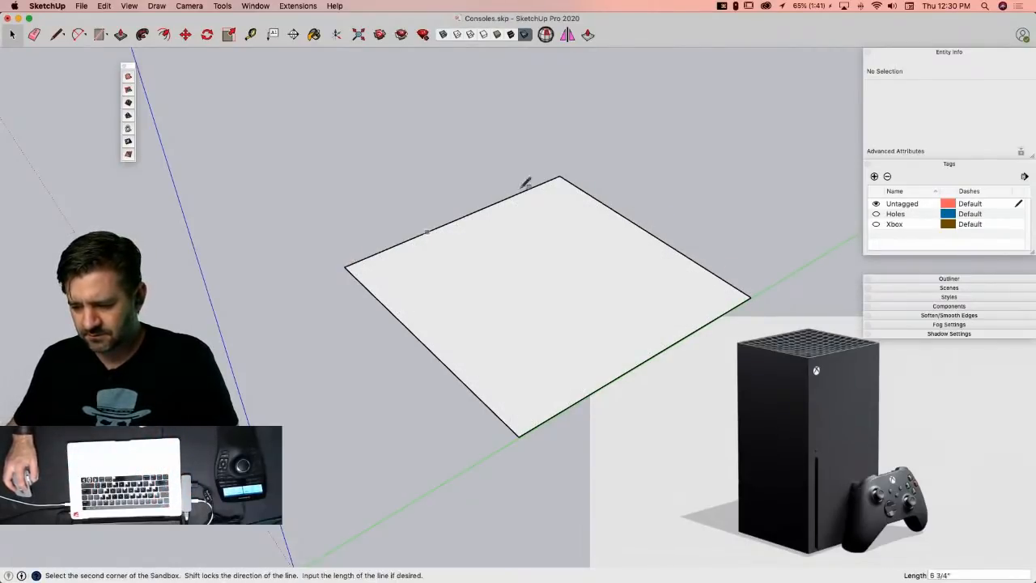
{"action": "left_click", "coordinate": [560, 176]}
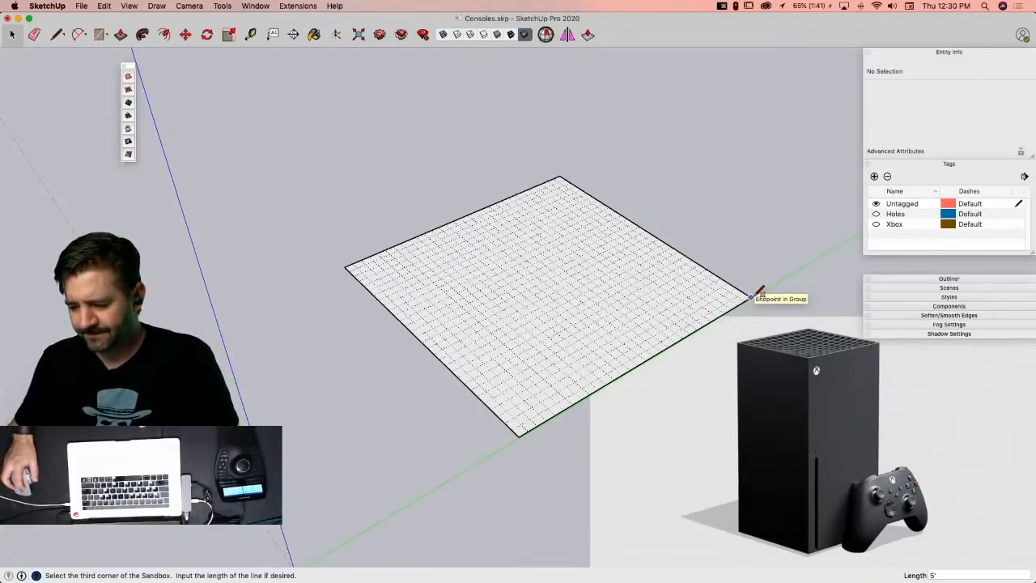
{"action": "left_click", "coordinate": [749, 297]}
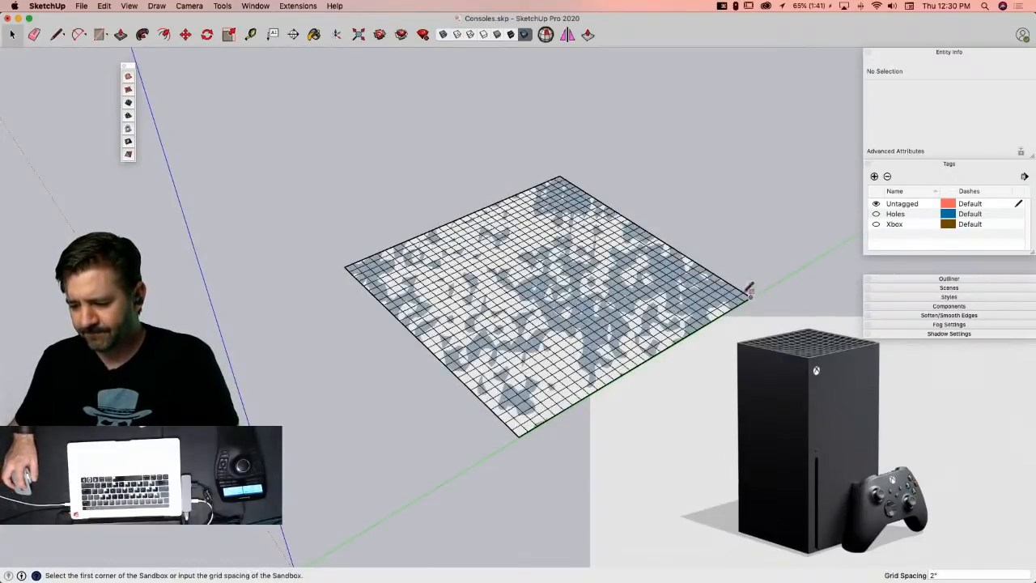
Step: Delete pieces of the original square that lie underneath the new grid
{"action": "left_click", "coordinate": [525, 250]}
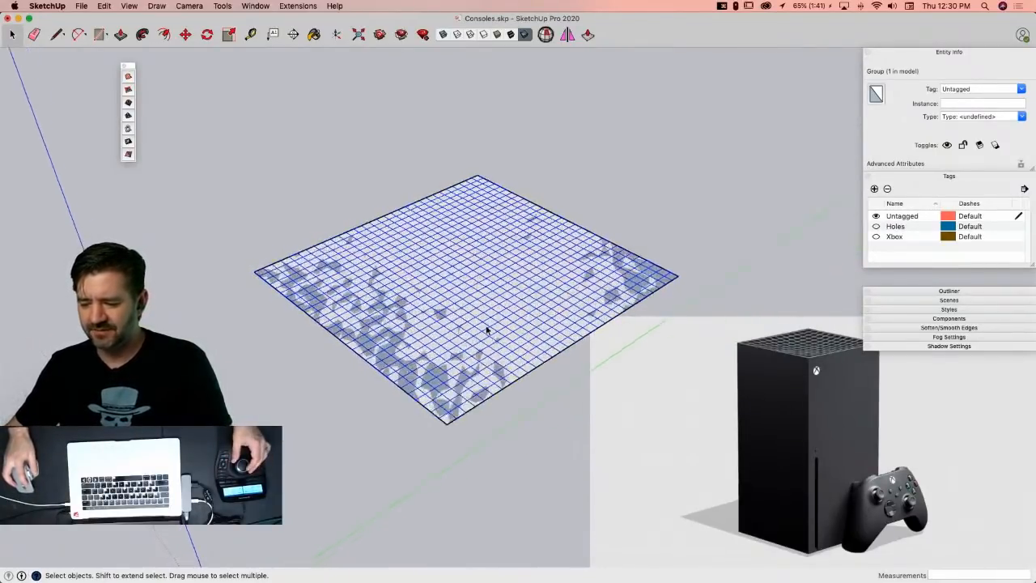
{"action": "double_click", "coordinate": [494, 378]}
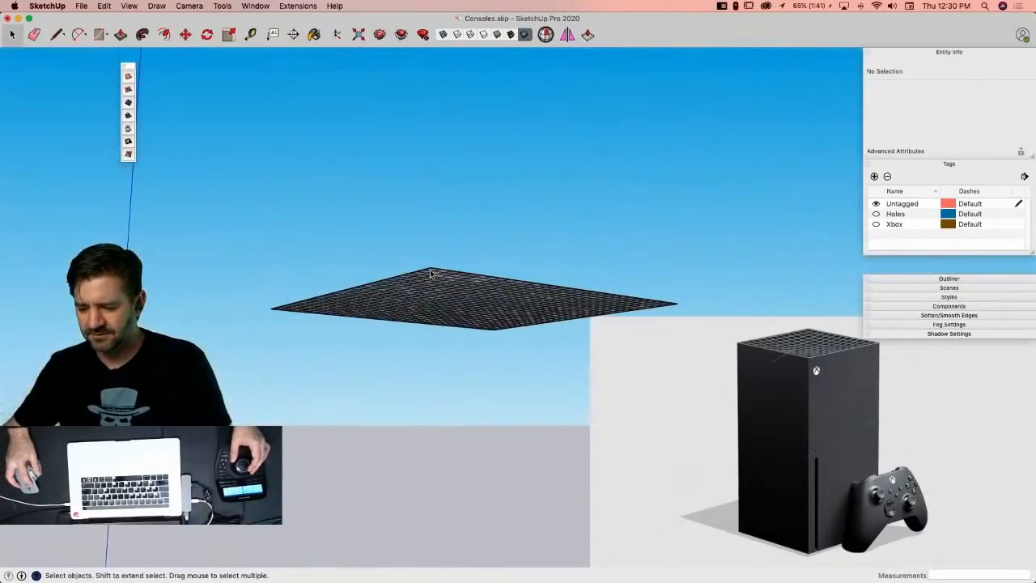
{"action": "left_click", "coordinate": [431, 274]}
{"action": "key", "text": "BackSpace"}
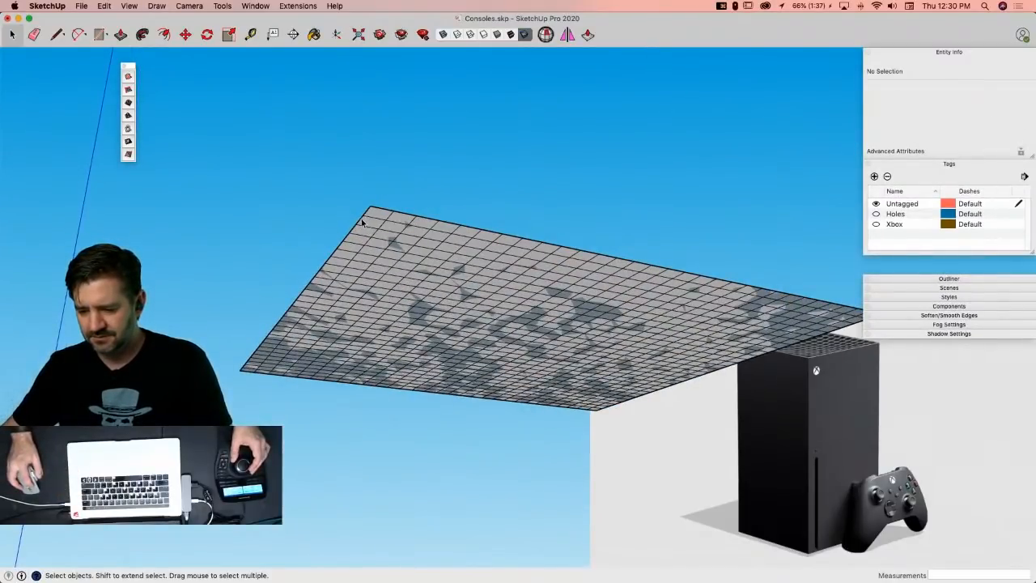
{"action": "left_click", "coordinate": [362, 222]}
{"action": "key", "text": "BackSpace"}
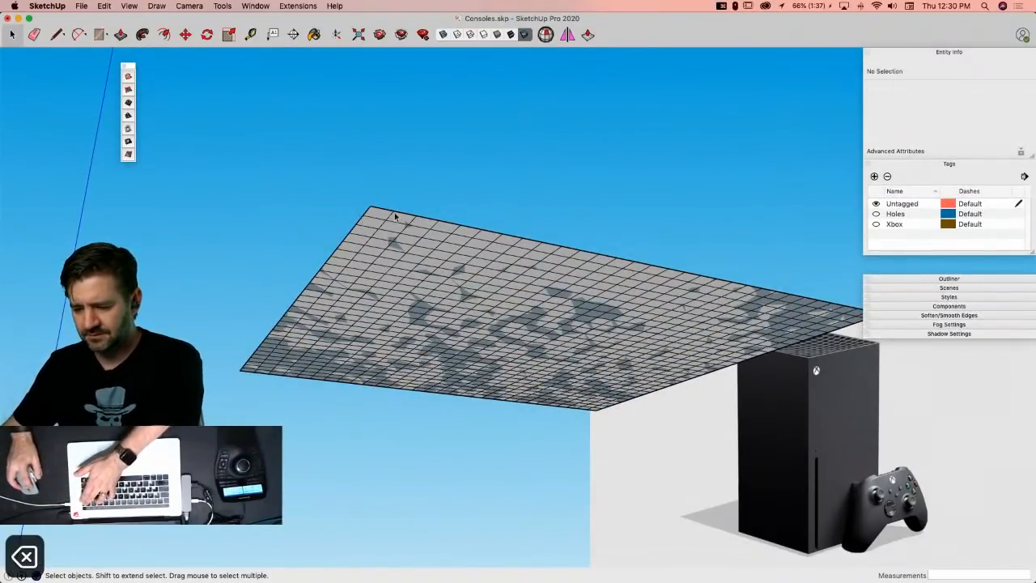
{"action": "double_click", "coordinate": [392, 214]}
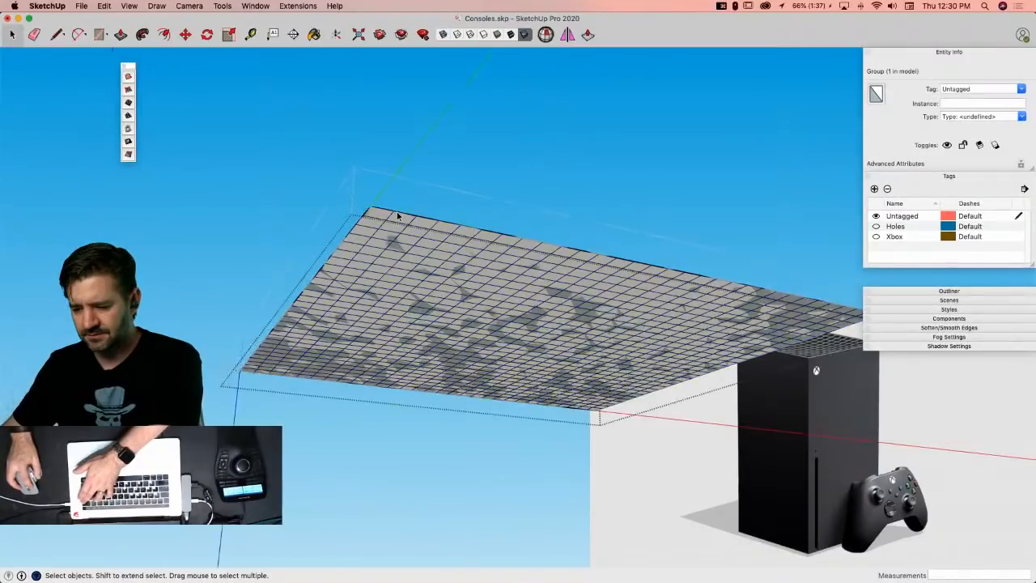
{"action": "key", "text": "m"}
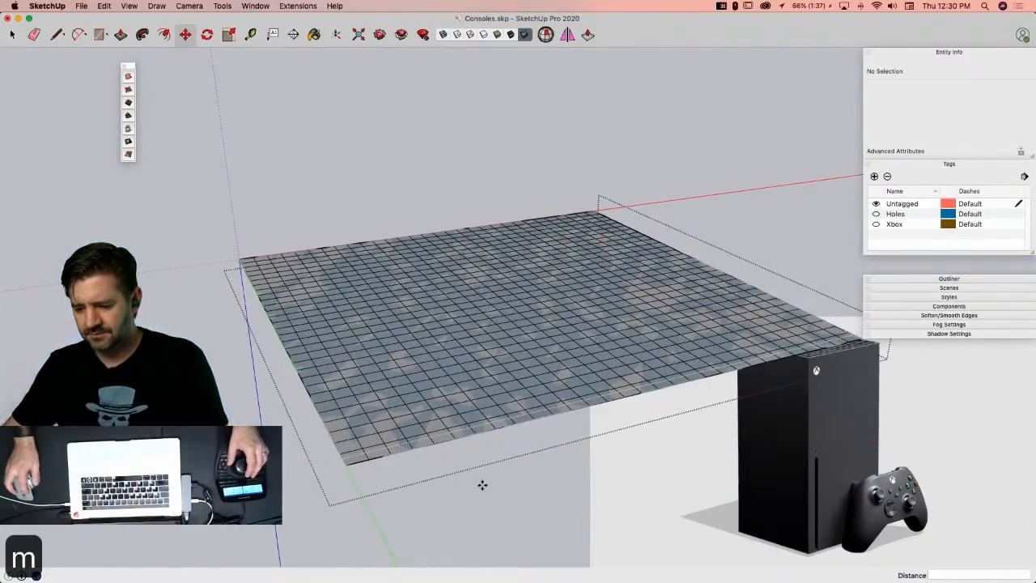
{"action": "key", "text": "space"}
{"action": "left_click", "coordinate": [493, 480]}
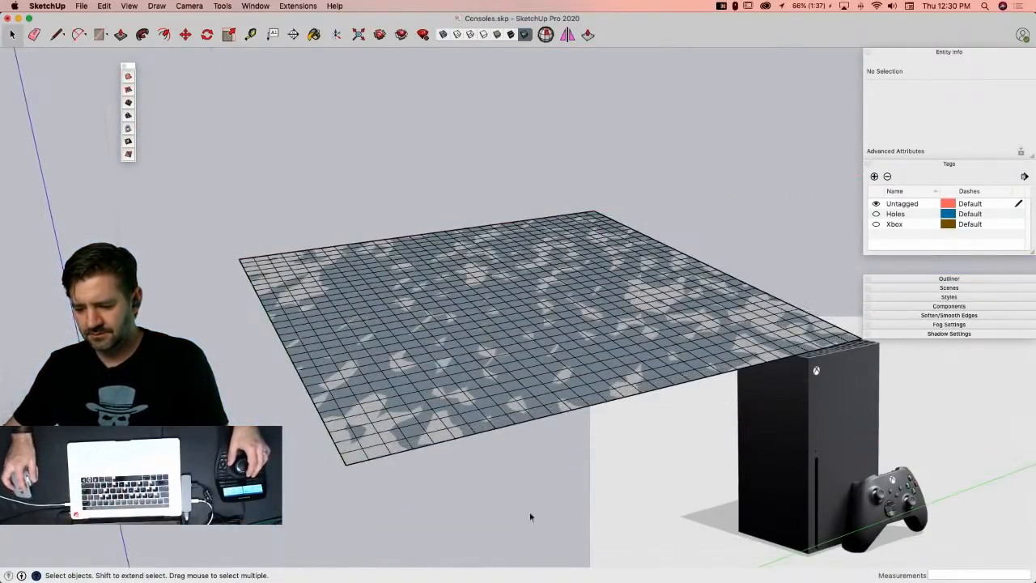
Step: Move the grid group straight up along the blue axis, above the flat surface group
{"action": "left_click", "coordinate": [499, 422]}
{"action": "key", "text": "m"}
{"action": "left_click", "coordinate": [504, 484]}
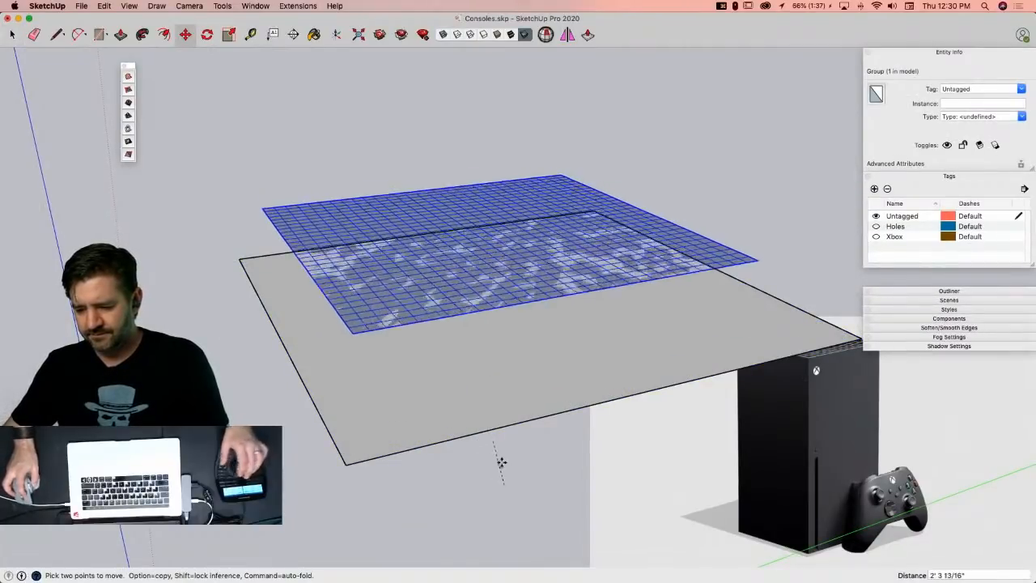
{"action": "key", "text": "Up"}
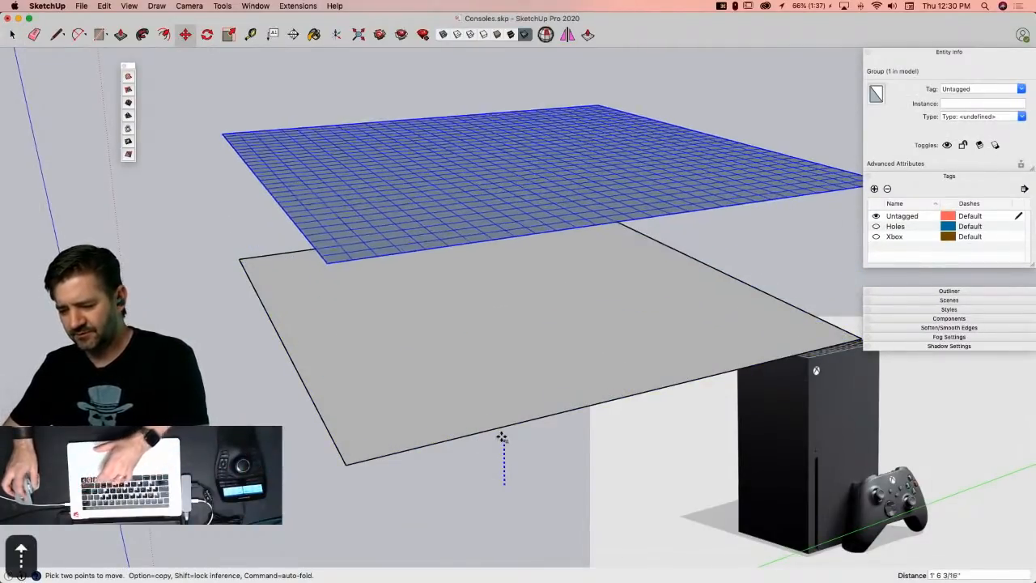
{"action": "left_click", "coordinate": [419, 428]}
Step: Delete the flat surface group and the loose edges left beneath the raised grid
{"action": "key", "text": "space"}
{"action": "left_click", "coordinate": [419, 428]}
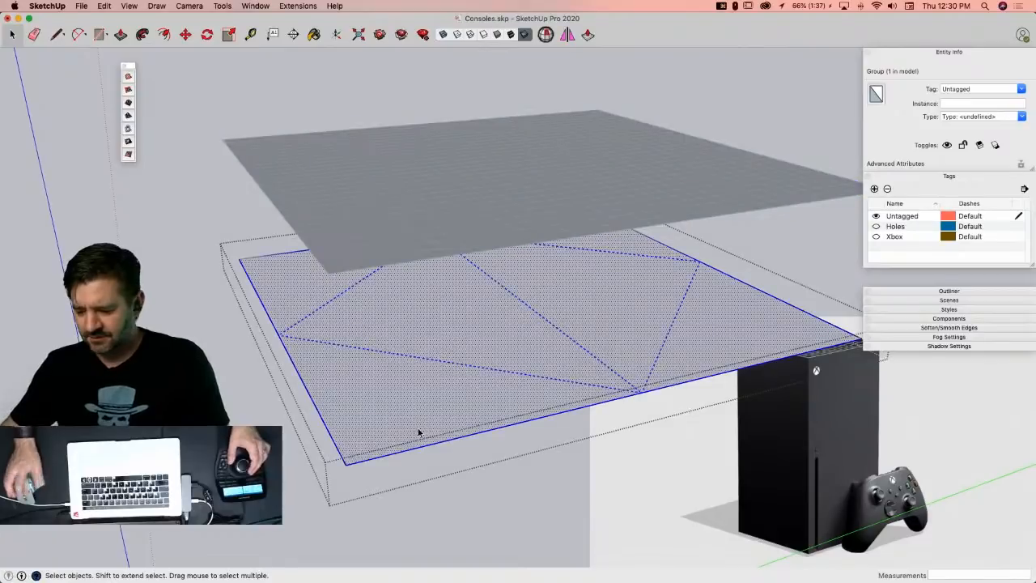
{"action": "key", "text": "BackSpace"}
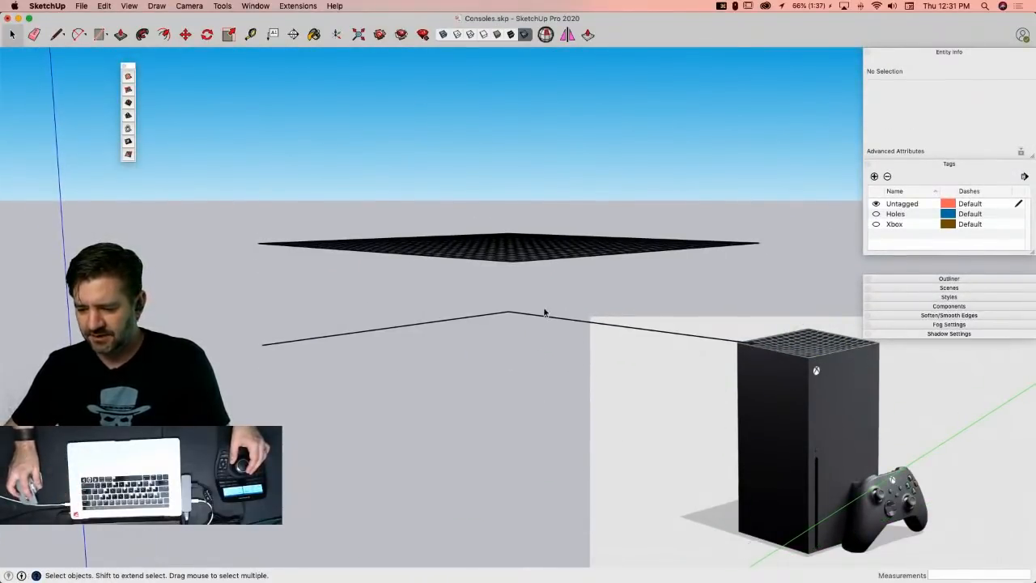
{"action": "left_click", "coordinate": [480, 328]}
{"action": "key", "text": "BackSpace"}
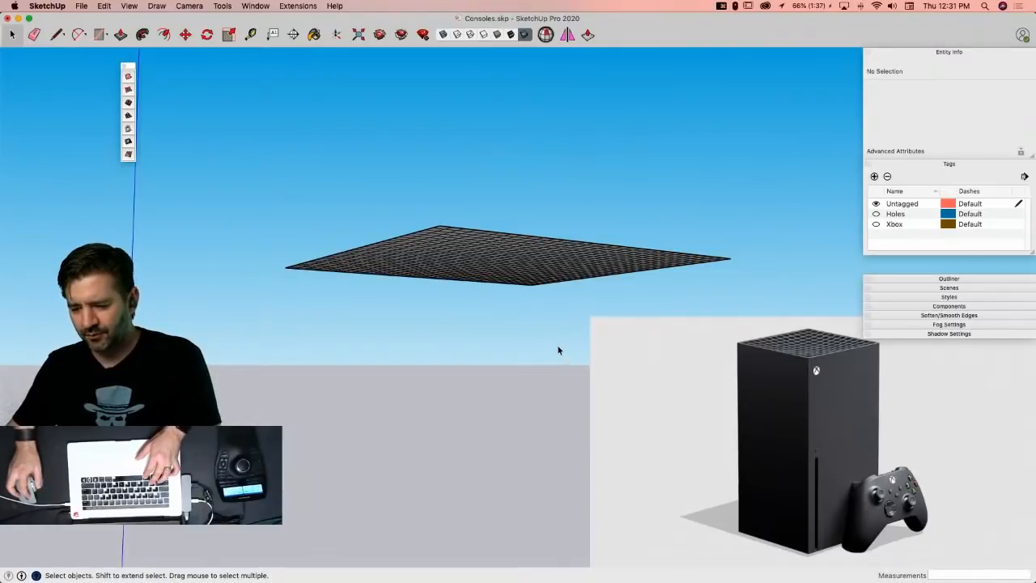
Step: Undo the deletion of the loose edges and of the flat surface group below the grid
{"action": "key", "text": "super+z"}
{"action": "middle_click_drag", "start_coordinate": [544, 361], "coordinate": [452, 395]}
{"action": "key", "text": "super+z"}
{"action": "key", "text": "super+z"}
Step: Delete the surface and edges inside the lower group, and undo both that deletion and the grid's upward move
{"action": "left_click", "coordinate": [448, 409]}
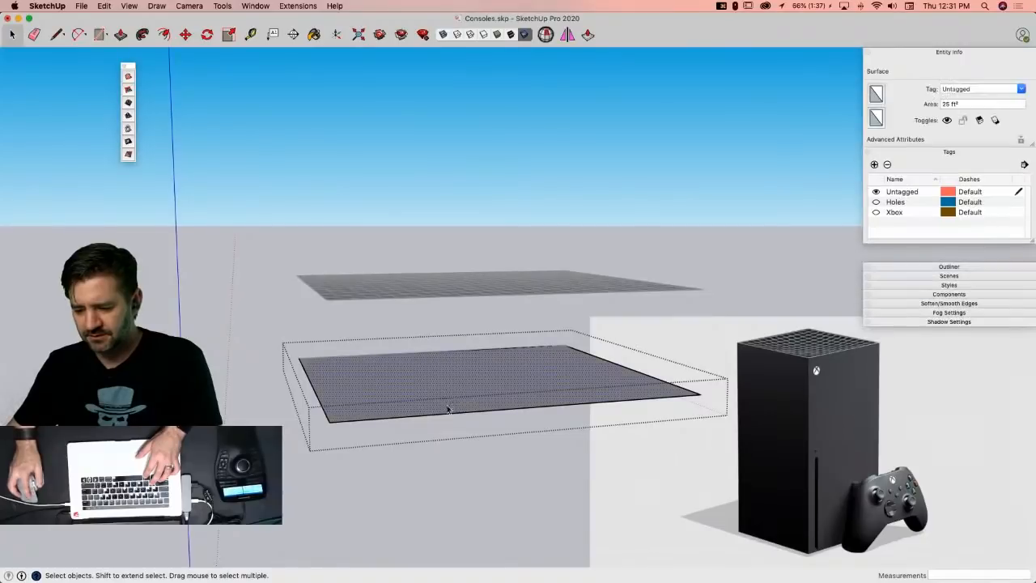
{"action": "double_click", "coordinate": [446, 408]}
{"action": "middle_click_drag", "start_coordinate": [448, 479], "coordinate": [471, 220]}
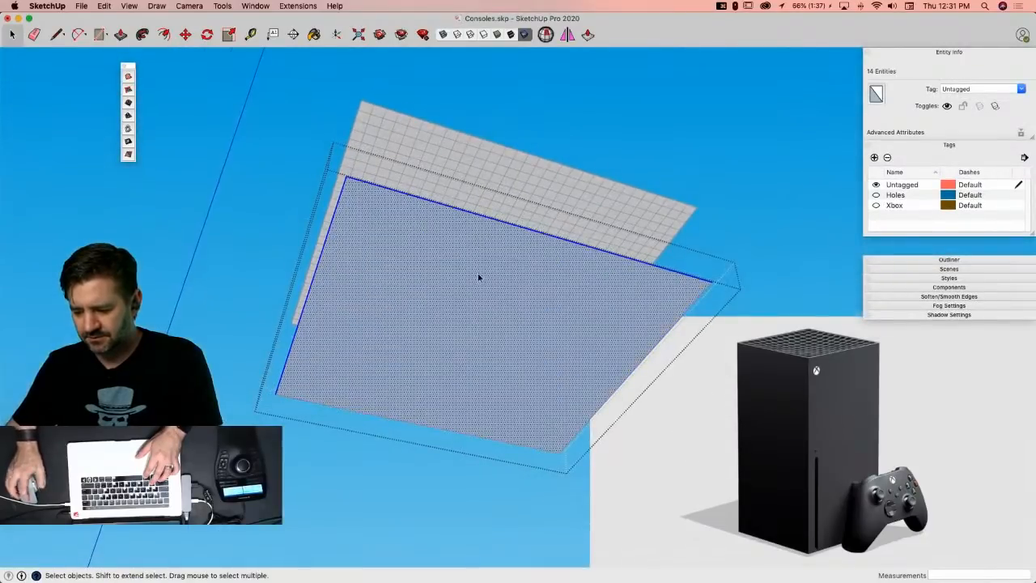
{"action": "key", "text": "BackSpace"}
{"action": "key", "text": "super+z"}
{"action": "key", "text": "super+z"}
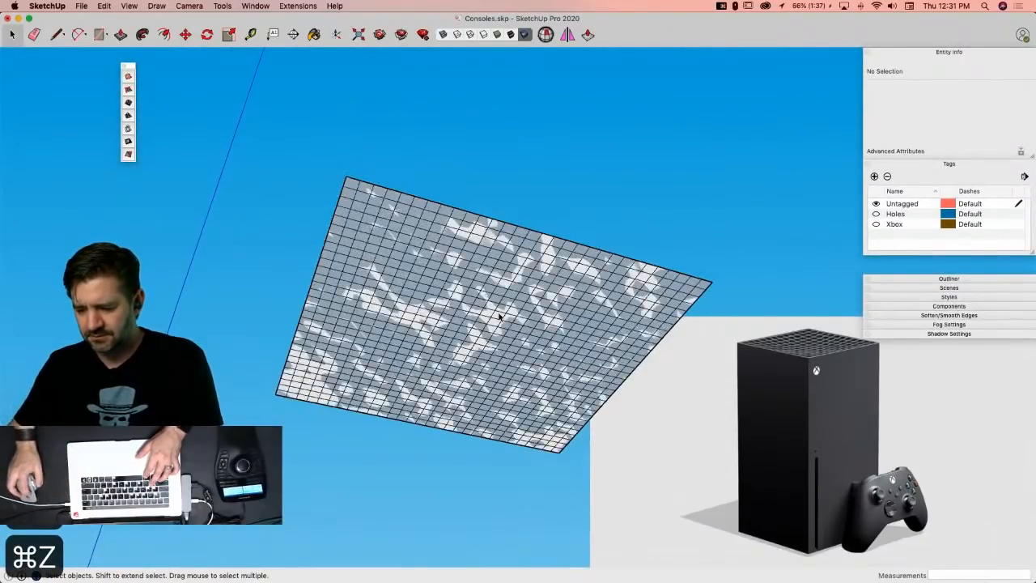
Step: Move the grid group up again so it floats well above the flat surface group
{"action": "left_click", "coordinate": [498, 315]}
{"action": "key", "text": "m"}
{"action": "left_click", "coordinate": [495, 312]}
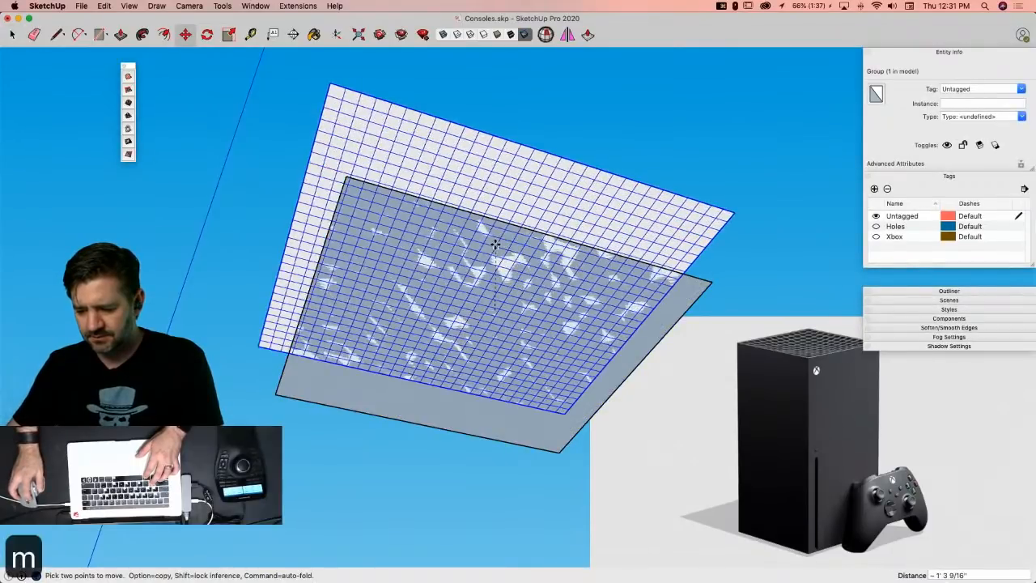
{"action": "left_click", "coordinate": [480, 162]}
{"action": "key", "text": "space"}
Step: Move the flat surface group about 1' 3" straight up, off the loose edges
{"action": "left_click", "coordinate": [468, 307]}
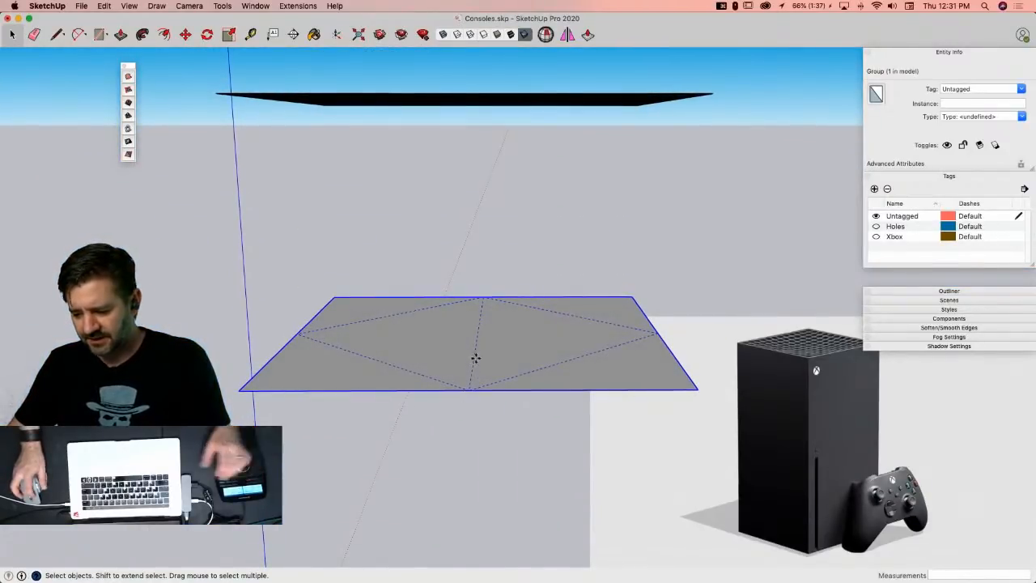
{"action": "key", "text": "m"}
{"action": "left_click", "coordinate": [492, 381]}
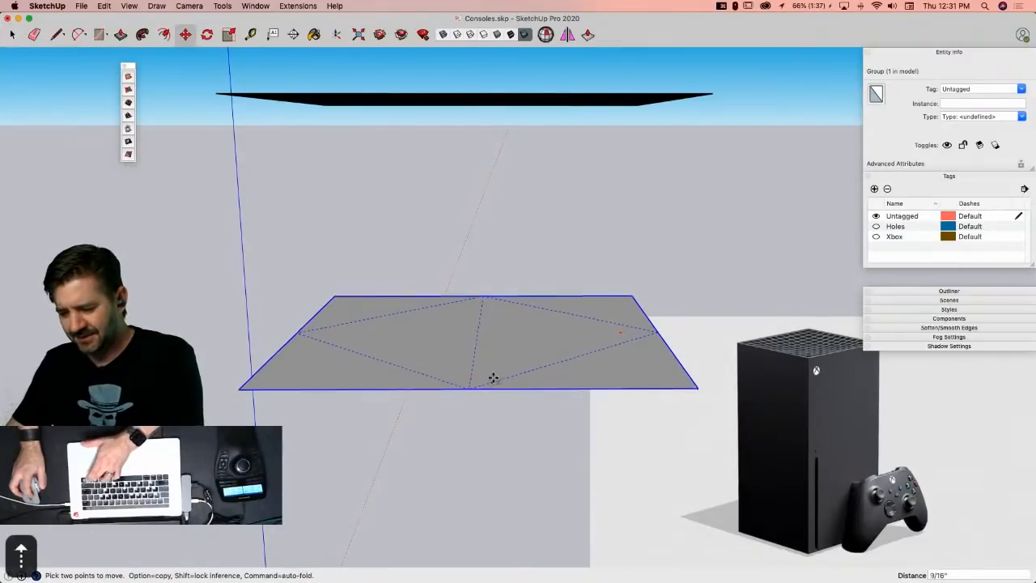
{"action": "left_click", "coordinate": [491, 269]}
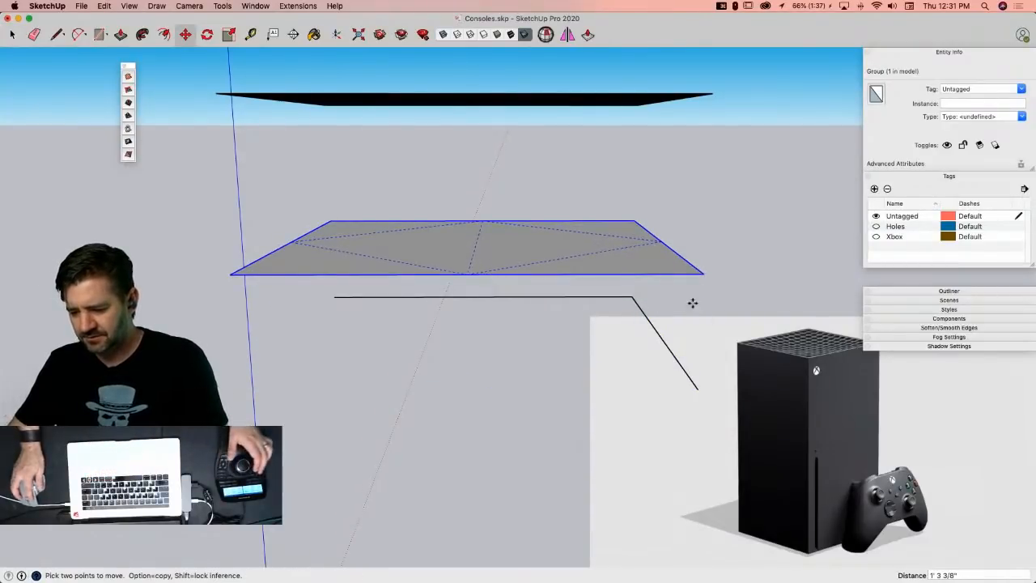
Step: Erase the leftover loose edges beneath the flat surface group
{"action": "key", "text": "e"}
{"action": "left_click", "coordinate": [637, 293]}
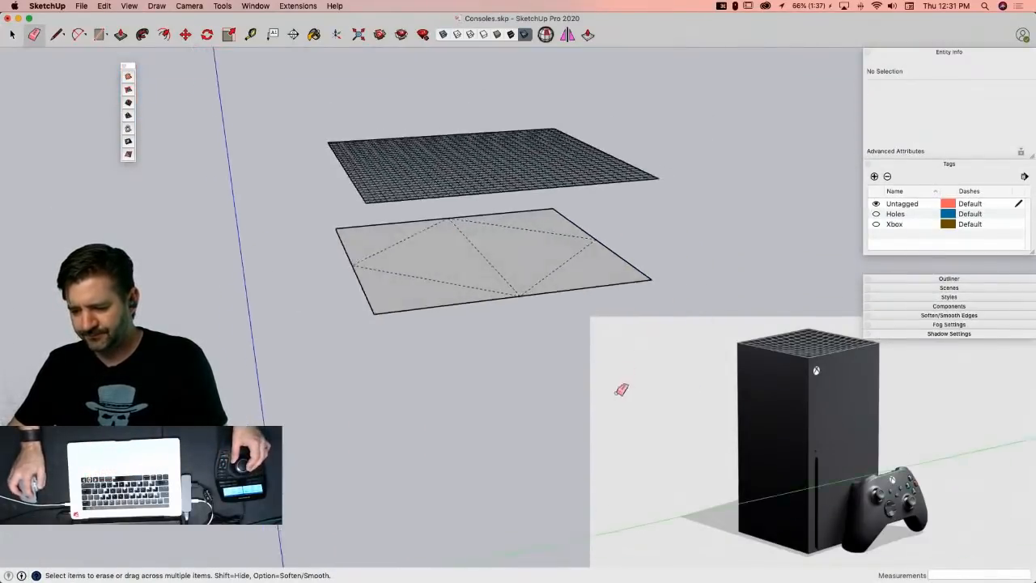
{"action": "key", "text": "space"}
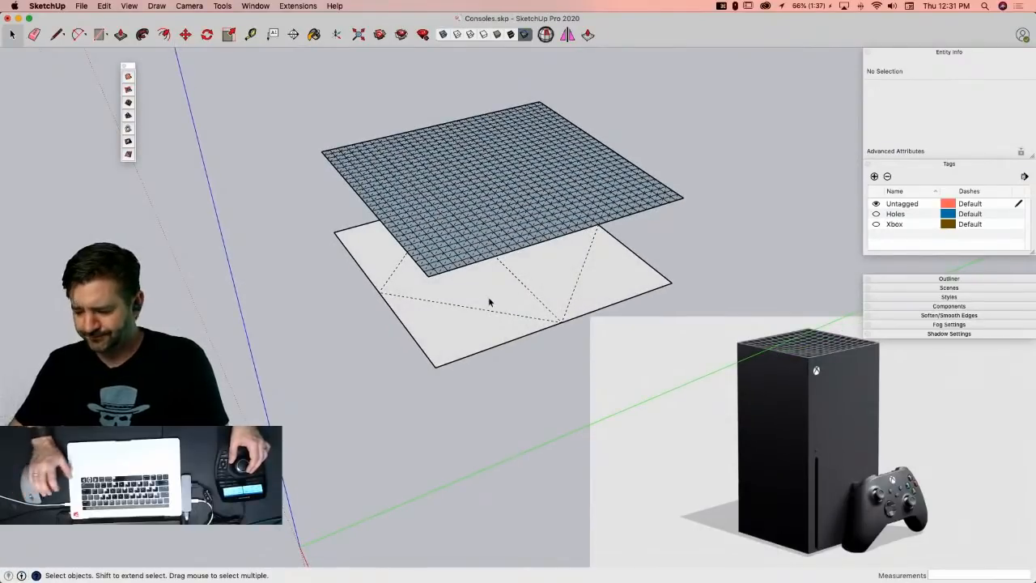
Step: Display the Soap Bubble tools, try the Bubble operation on the grid group, and put those tools away
{"action": "left_click", "coordinate": [534, 201]}
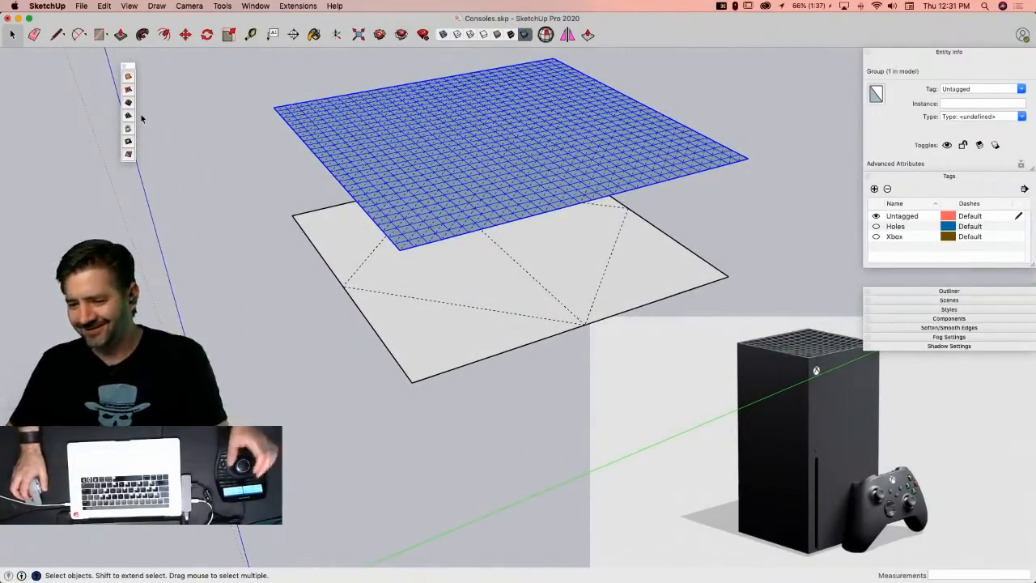
{"action": "left_click", "coordinate": [158, 6]}
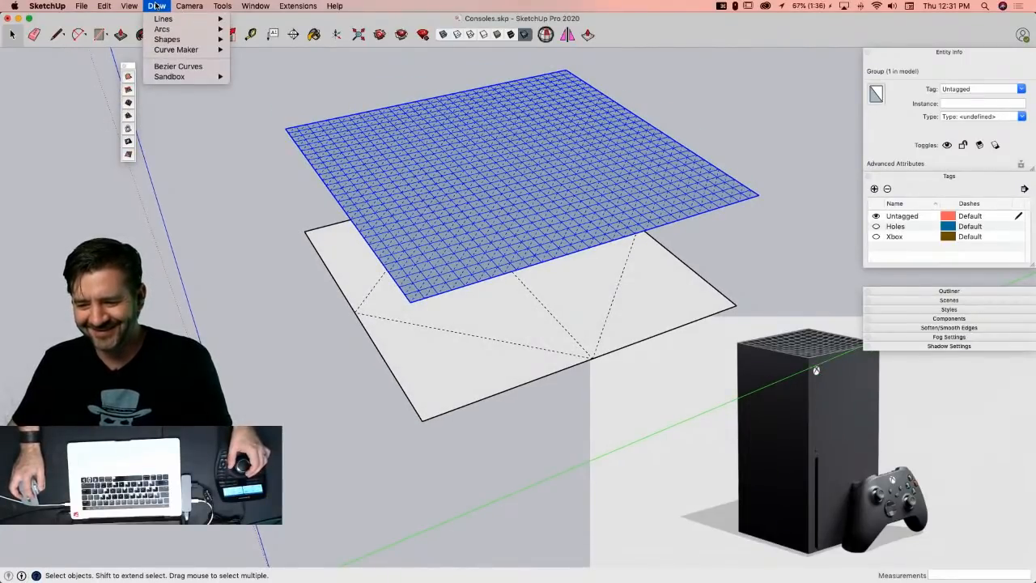
{"action": "mouse_move", "coordinate": [129, 5]}
{"action": "mouse_move", "coordinate": [161, 46]}
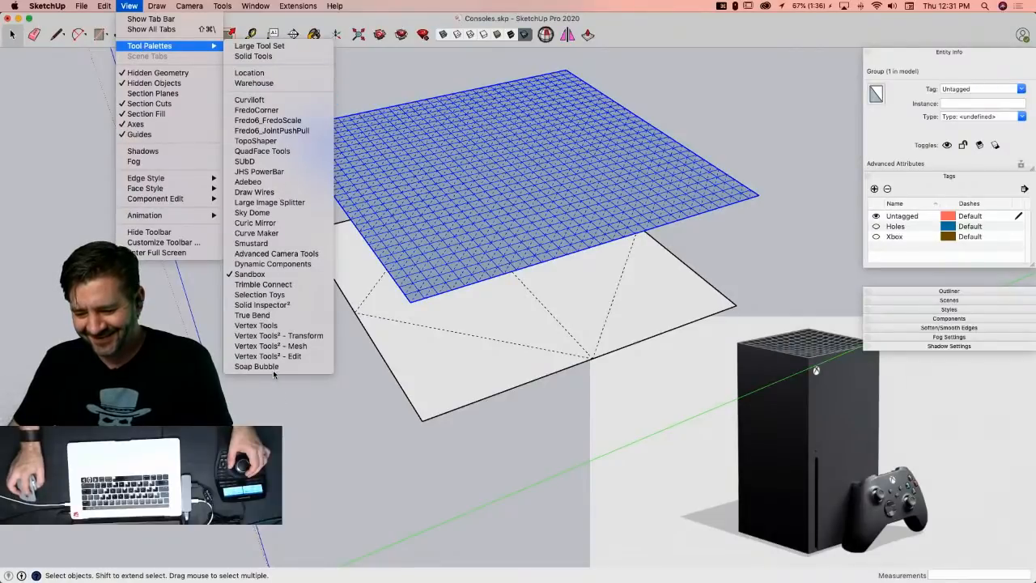
{"action": "left_click", "coordinate": [274, 368]}
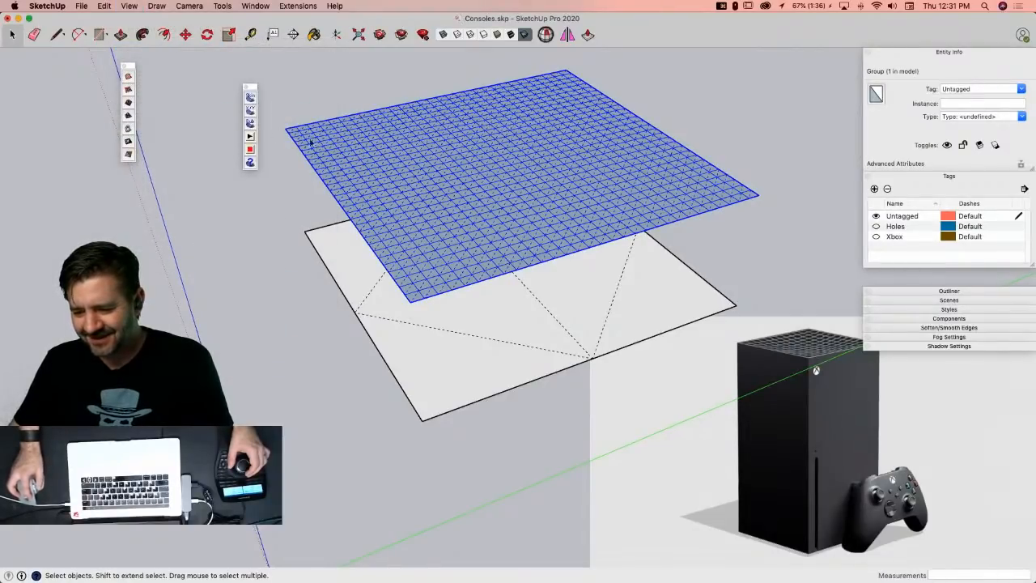
{"action": "left_click", "coordinate": [251, 125]}
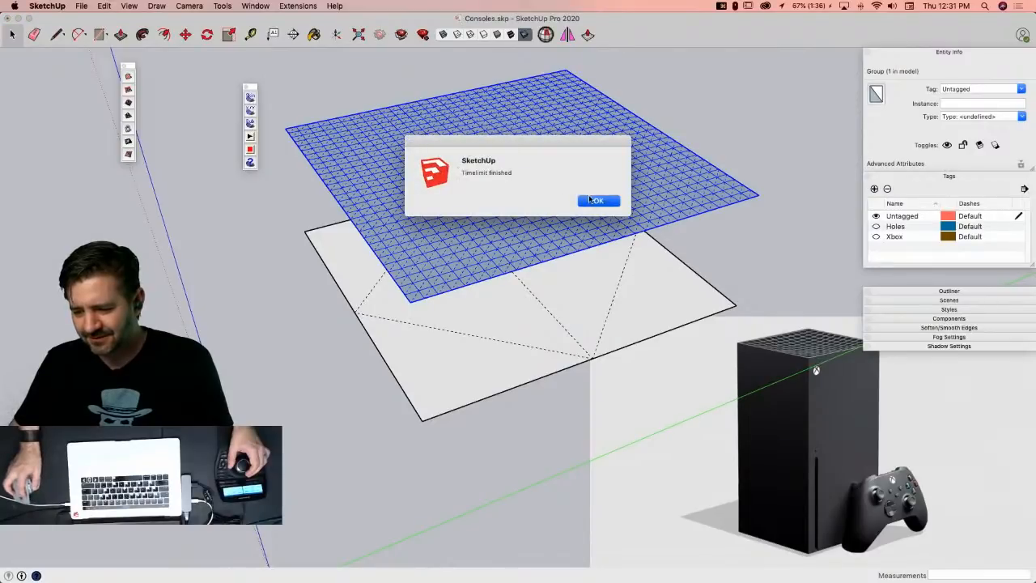
{"action": "left_click", "coordinate": [595, 201]}
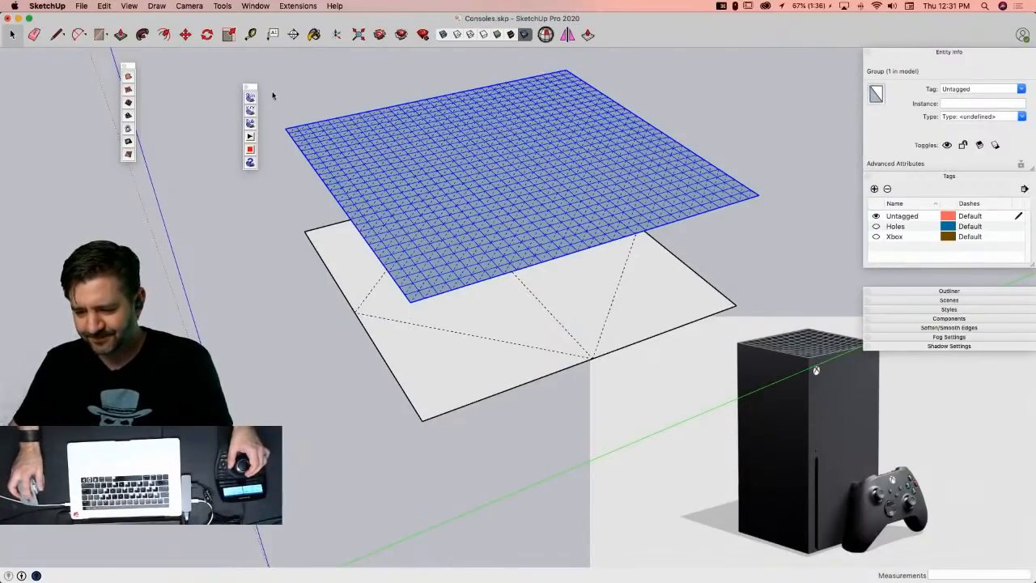
{"action": "left_click", "coordinate": [247, 87]}
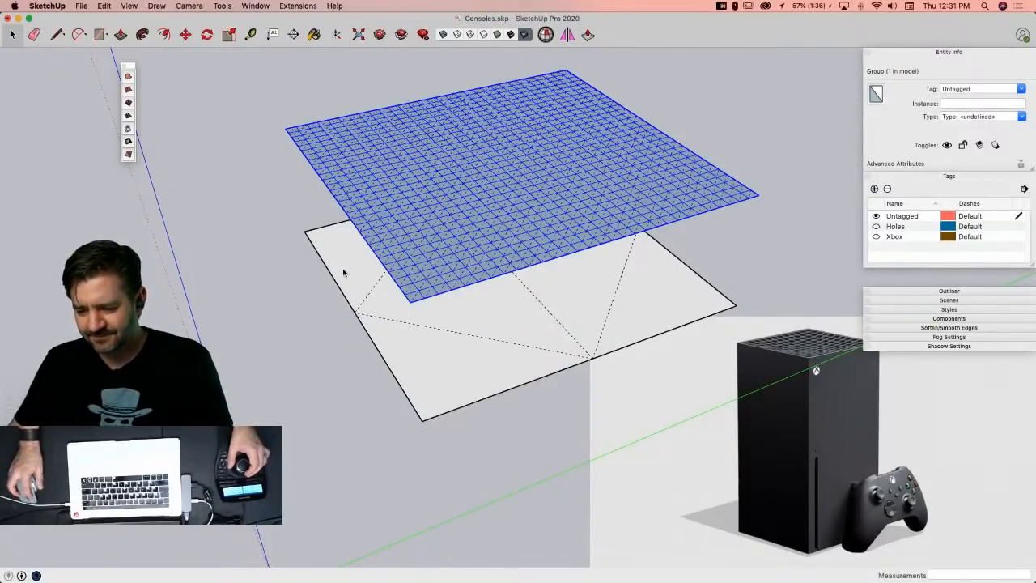
Step: Delete the flat surface group beneath the grid
{"action": "triple_click", "coordinate": [350, 287]}
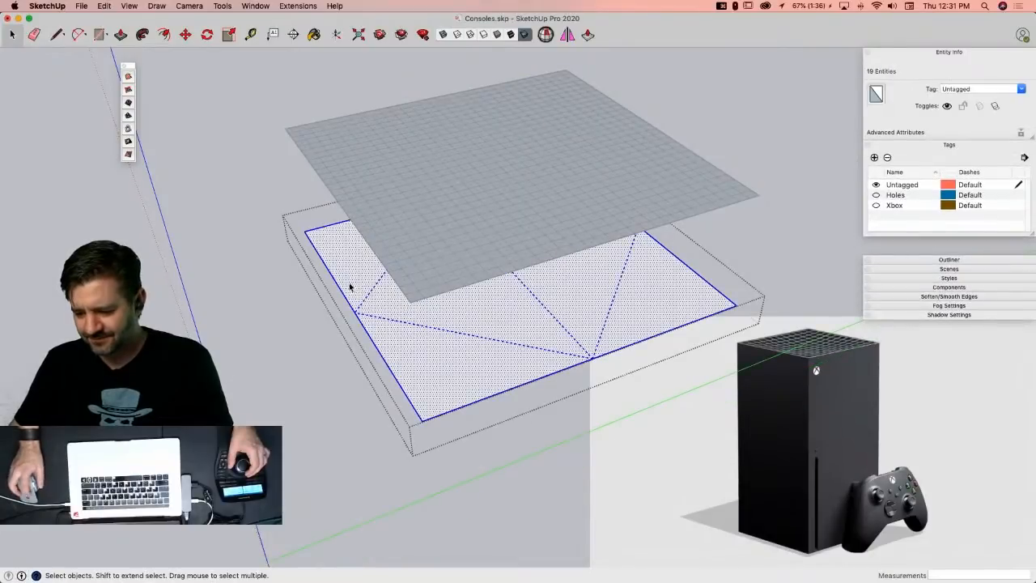
{"action": "left_click", "coordinate": [241, 255]}
{"action": "left_click", "coordinate": [484, 378]}
{"action": "key", "text": "Delete"}
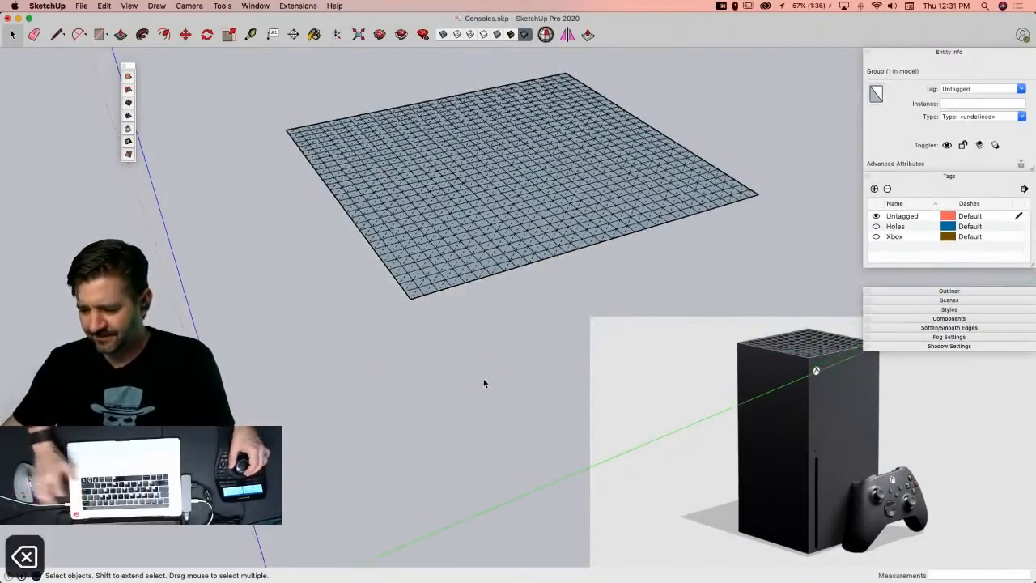
Step: Try a Smoove with a 2.5' radius on the four central cells inside the grid group
{"action": "left_click", "coordinate": [483, 284]}
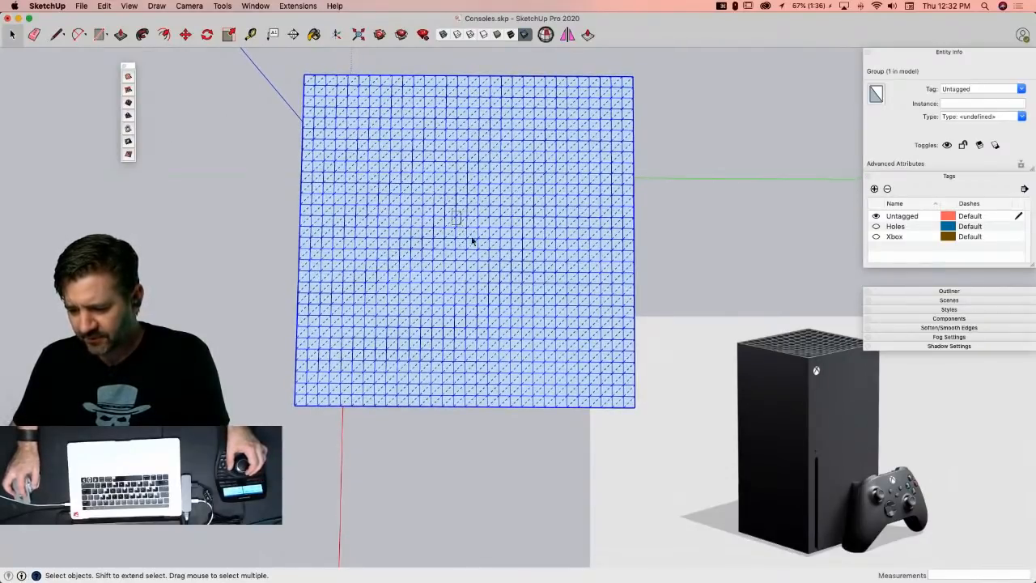
{"action": "double_click", "coordinate": [493, 266]}
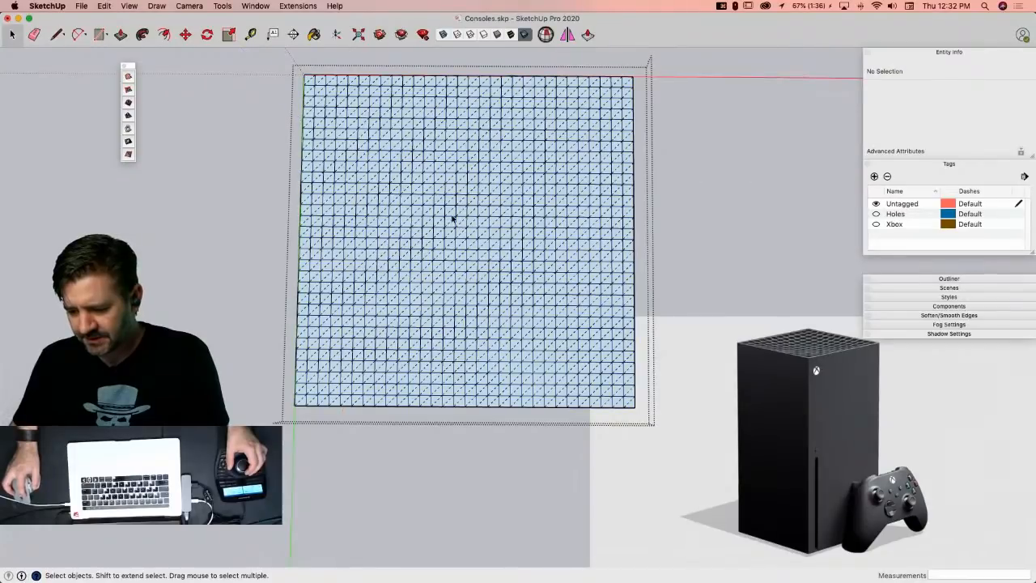
{"action": "left_click_drag", "start_coordinate": [451, 215], "coordinate": [484, 249]}
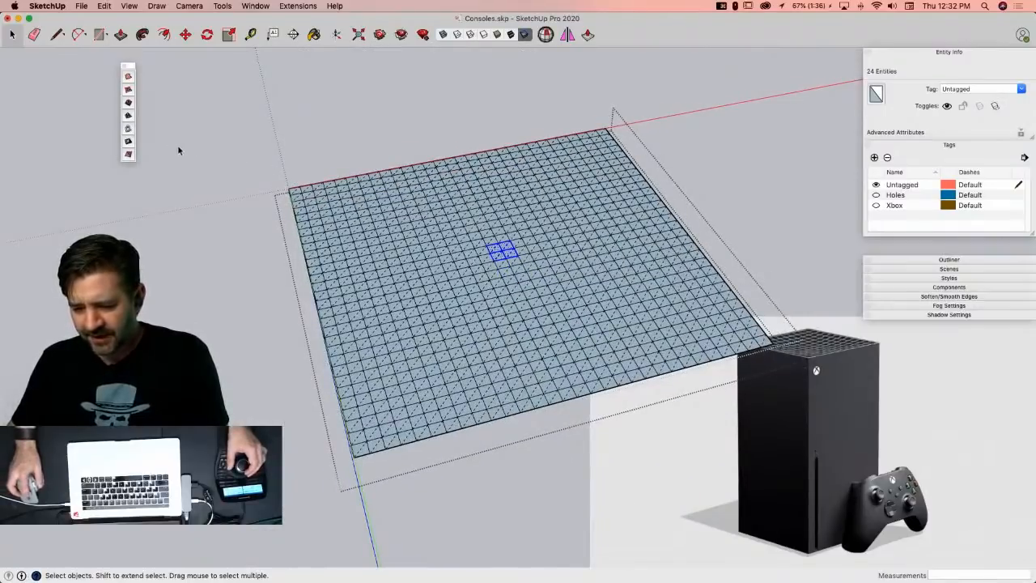
{"action": "left_click", "coordinate": [129, 114]}
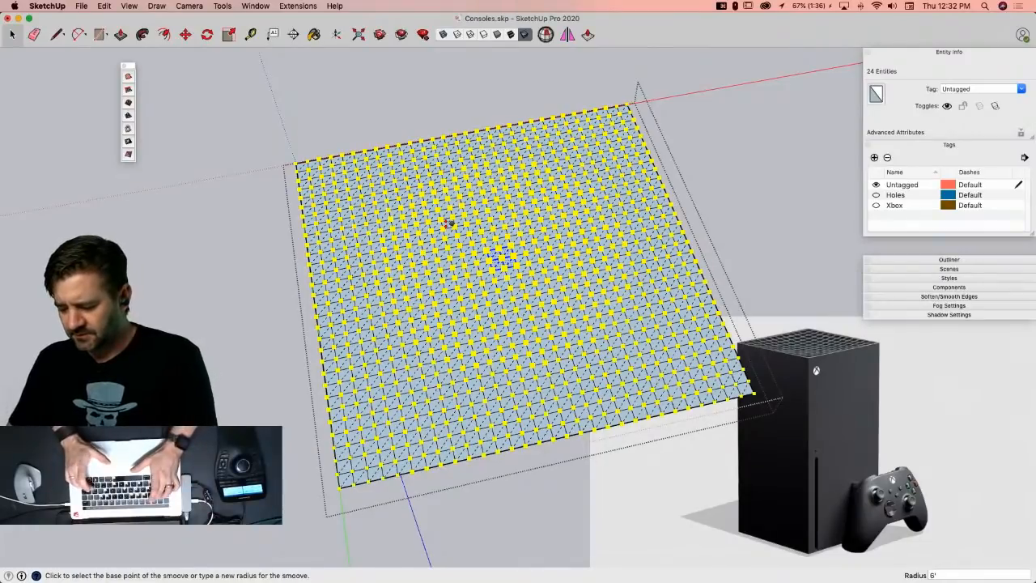
{"action": "type", "text": "2.5"}
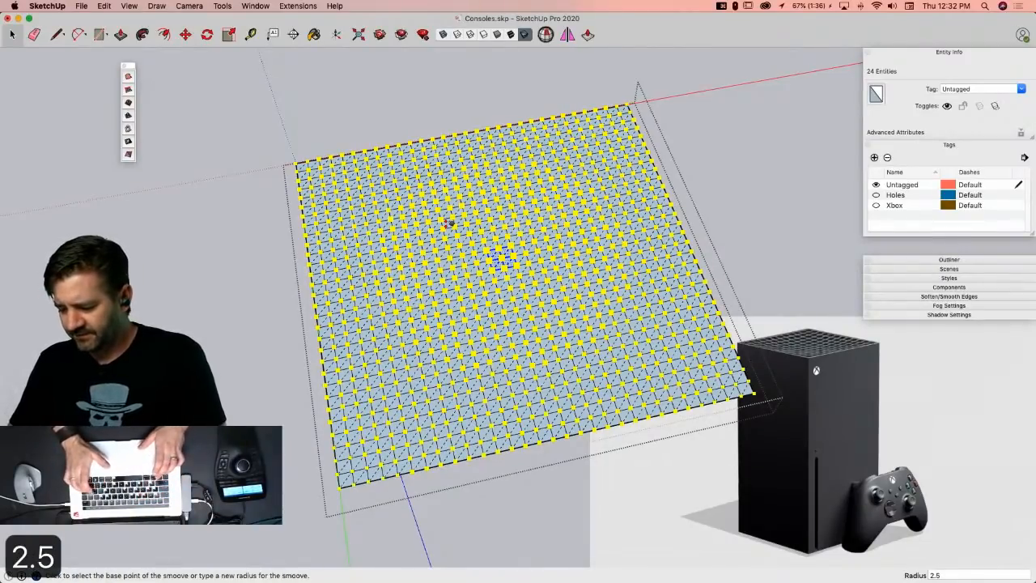
{"action": "key", "text": "Return"}
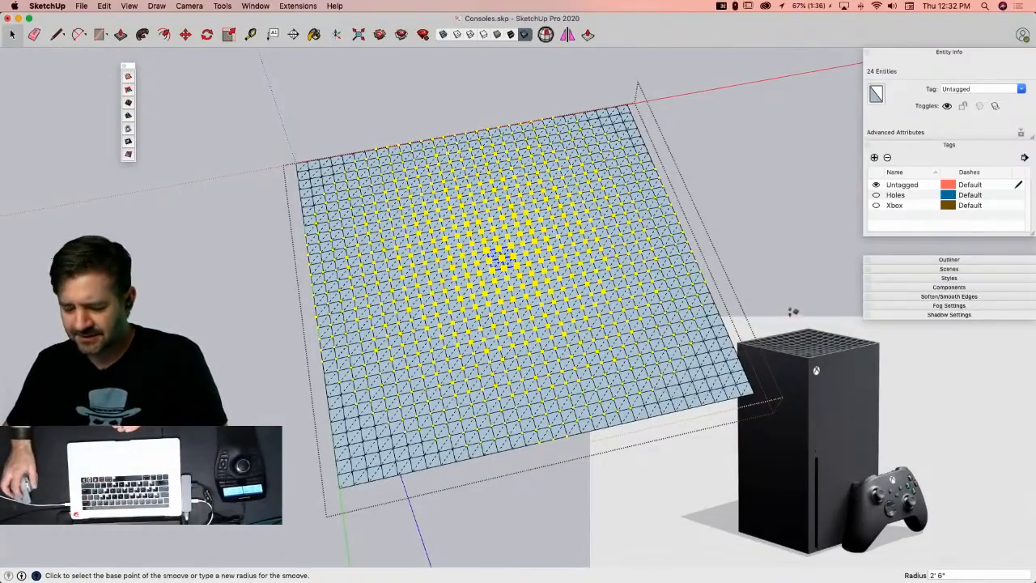
{"action": "key", "text": "space"}
{"action": "left_click", "coordinate": [759, 265]}
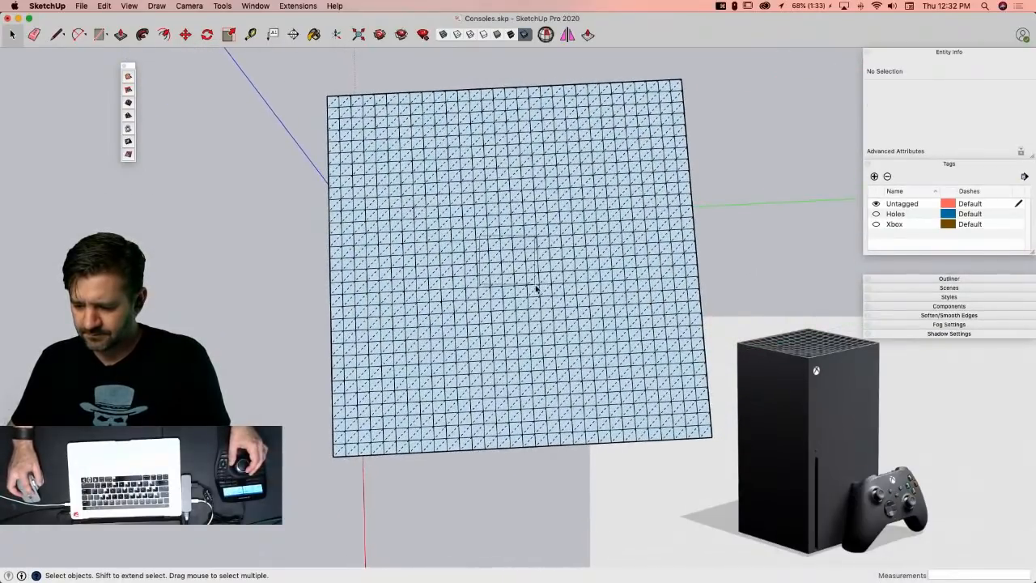
Step: Smoove the mesh downward by about 2 7/8" from the centre point inside the grid group
{"action": "double_click", "coordinate": [496, 249]}
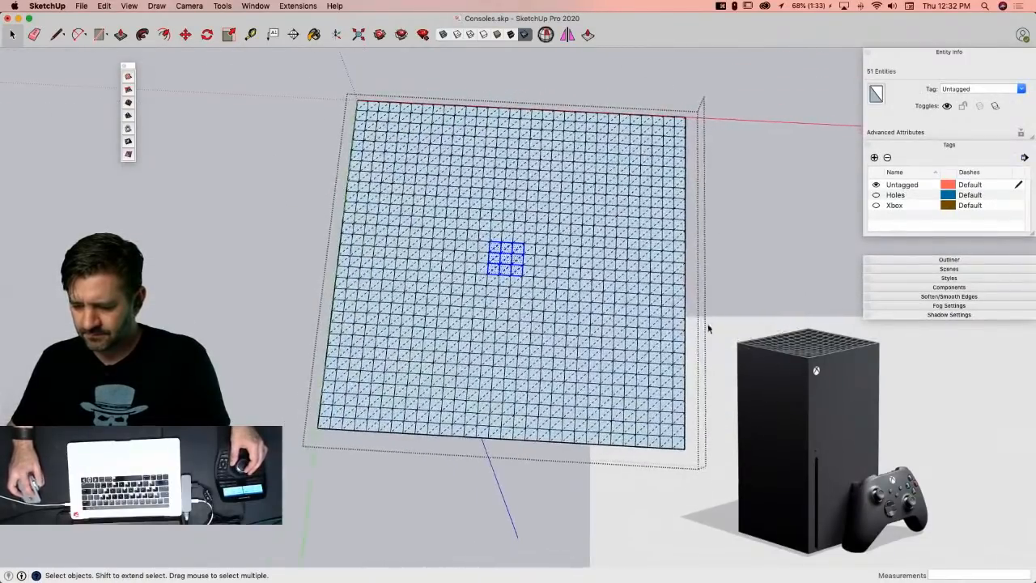
{"action": "left_click", "coordinate": [488, 242]}
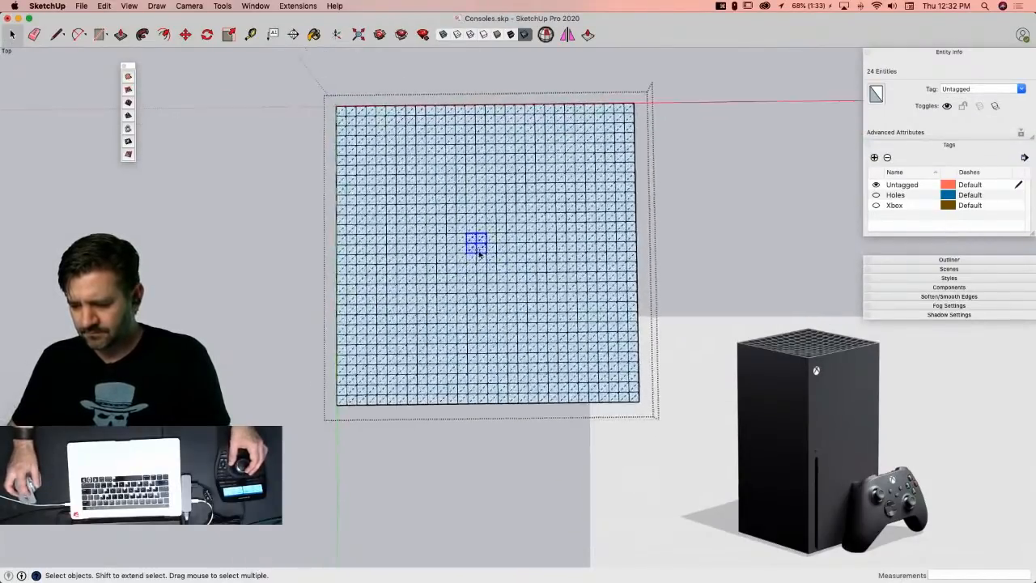
{"action": "left_click_drag", "start_coordinate": [474, 242], "coordinate": [497, 268]}
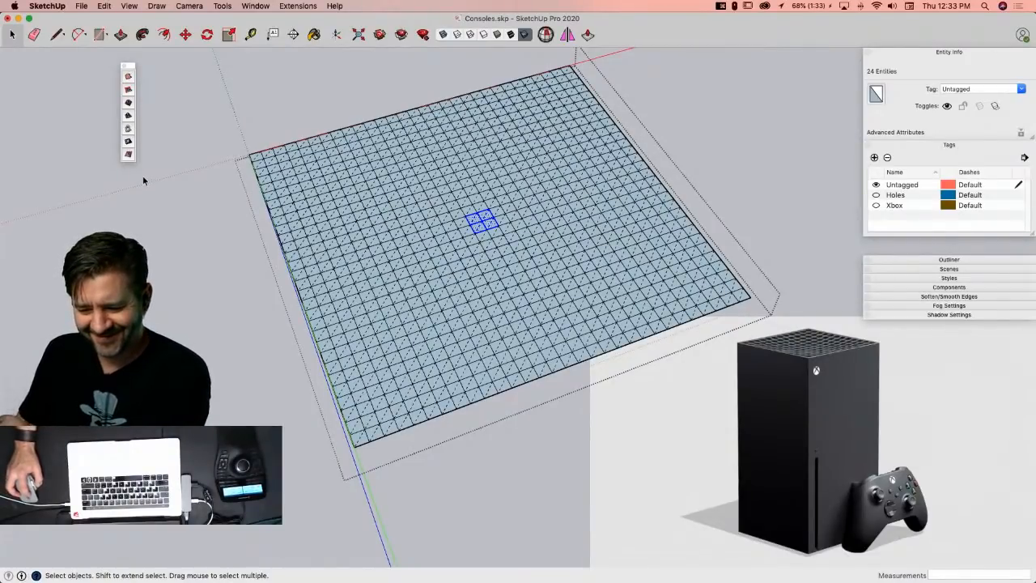
{"action": "left_click", "coordinate": [128, 118]}
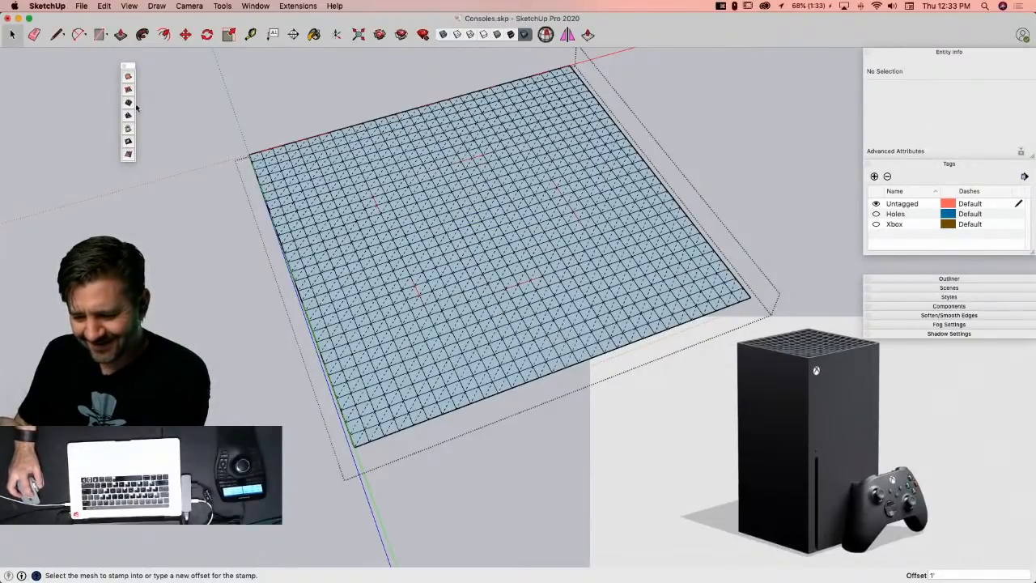
{"action": "left_click", "coordinate": [129, 103]}
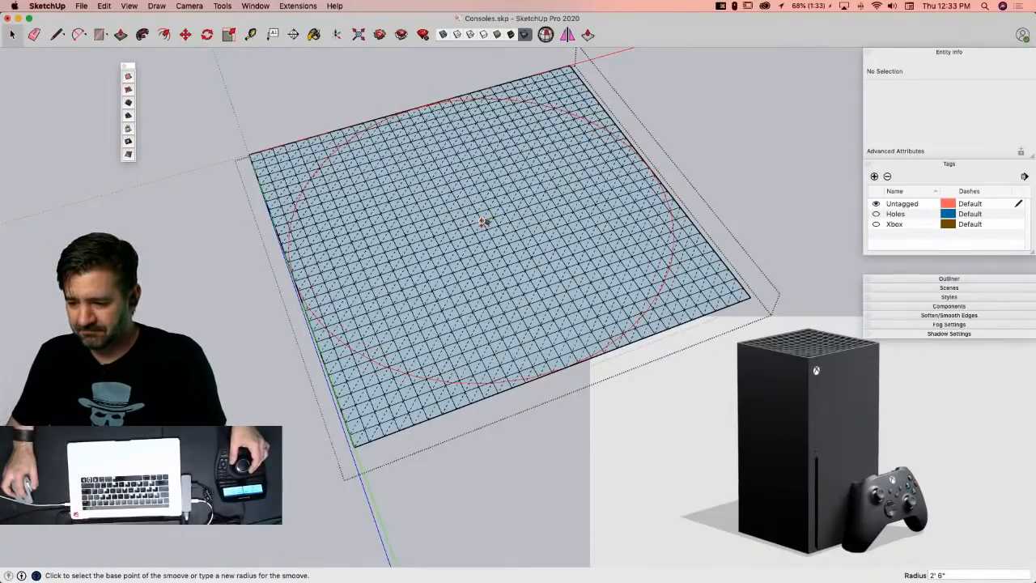
{"action": "left_click", "coordinate": [483, 221]}
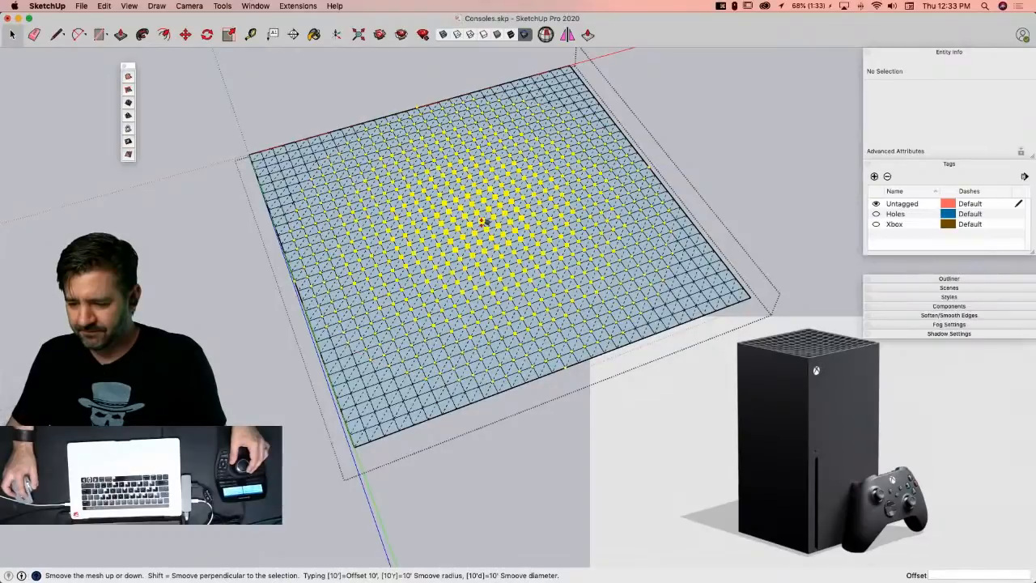
{"action": "key", "text": "Escape"}
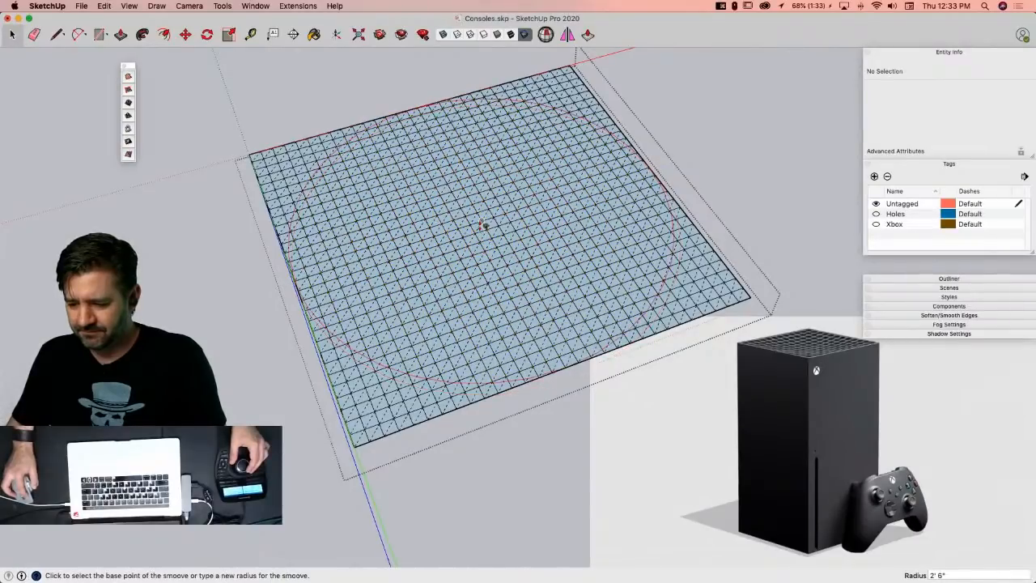
{"action": "left_click", "coordinate": [481, 221]}
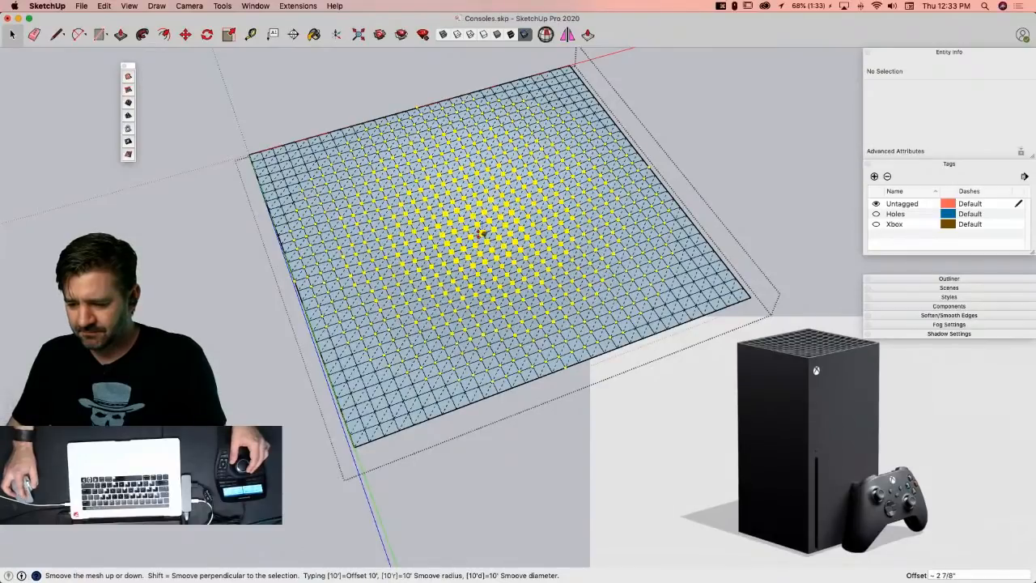
{"action": "left_click", "coordinate": [482, 234]}
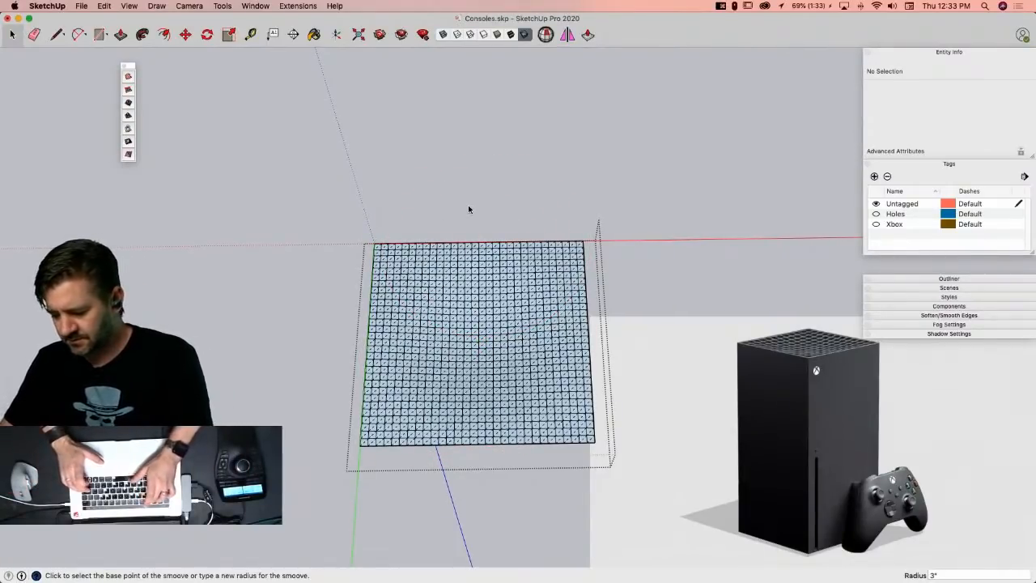
Step: Smoove the grid's centre down about 5 13/16" with a 3' radius, and undo the smooving so the mesh is flat again
{"action": "type", "text": "3'"}
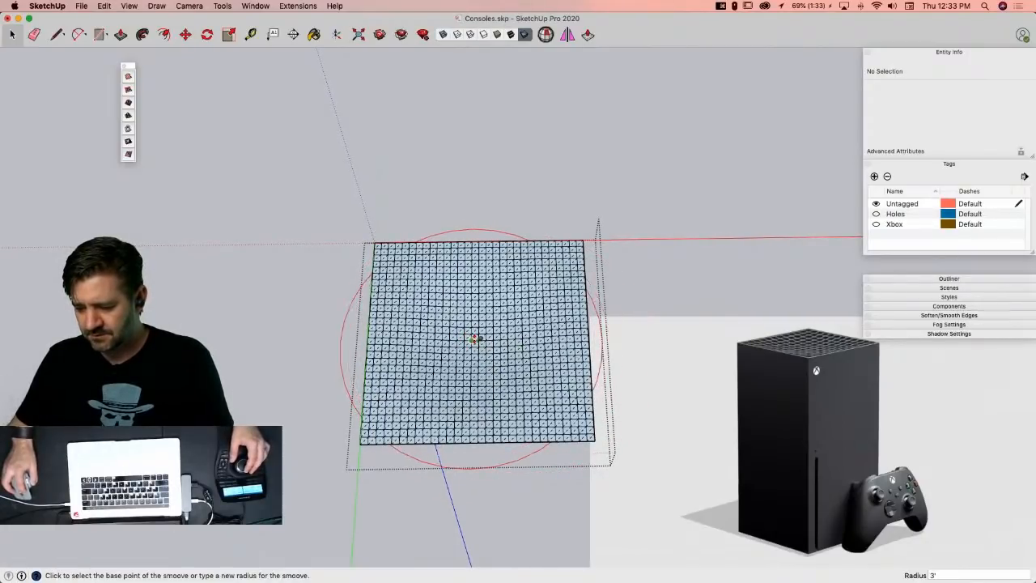
{"action": "left_click", "coordinate": [474, 341]}
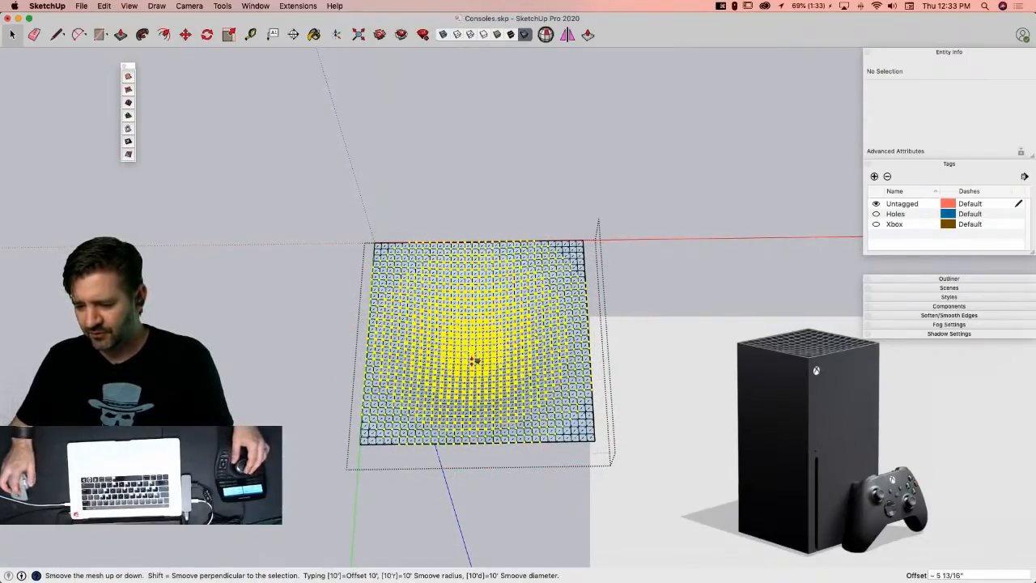
{"action": "left_click", "coordinate": [475, 361]}
{"action": "middle_click_drag", "start_coordinate": [636, 316], "coordinate": [415, 197]}
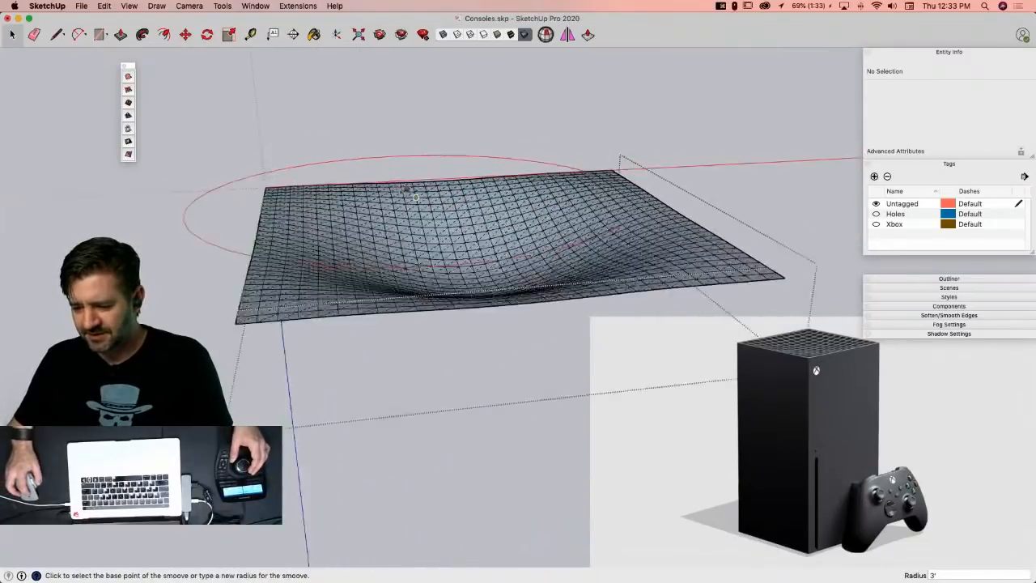
{"action": "scroll", "coordinate": [415, 197], "scroll_direction": "up", "scroll_amount": 5}
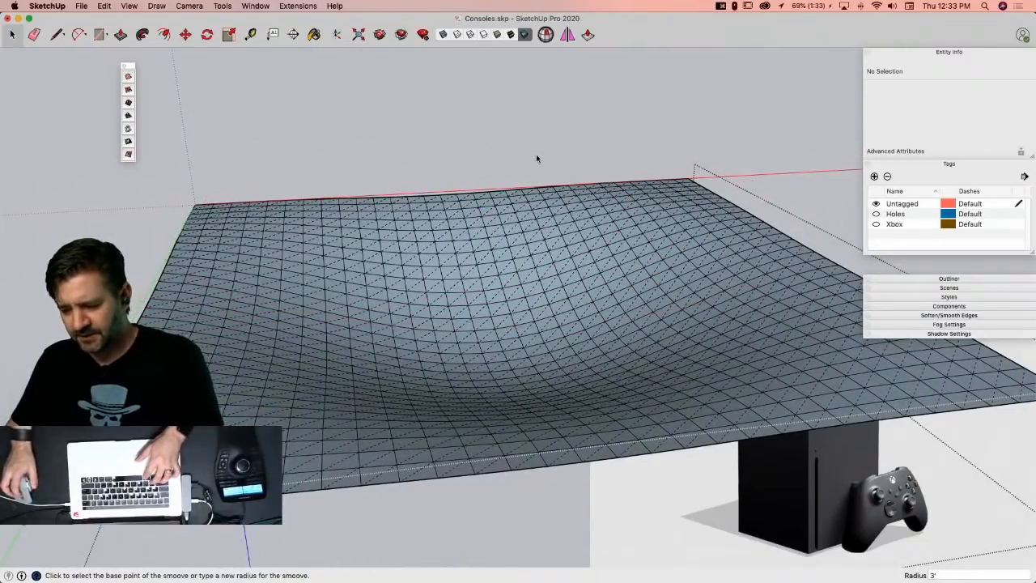
{"action": "key", "text": "super+z"}
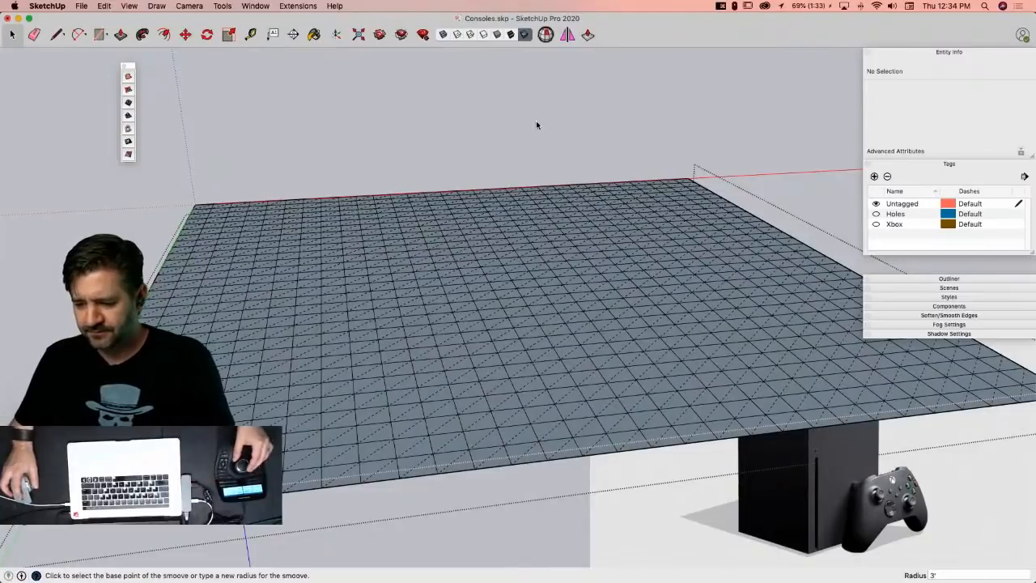
{"action": "key", "text": "space"}
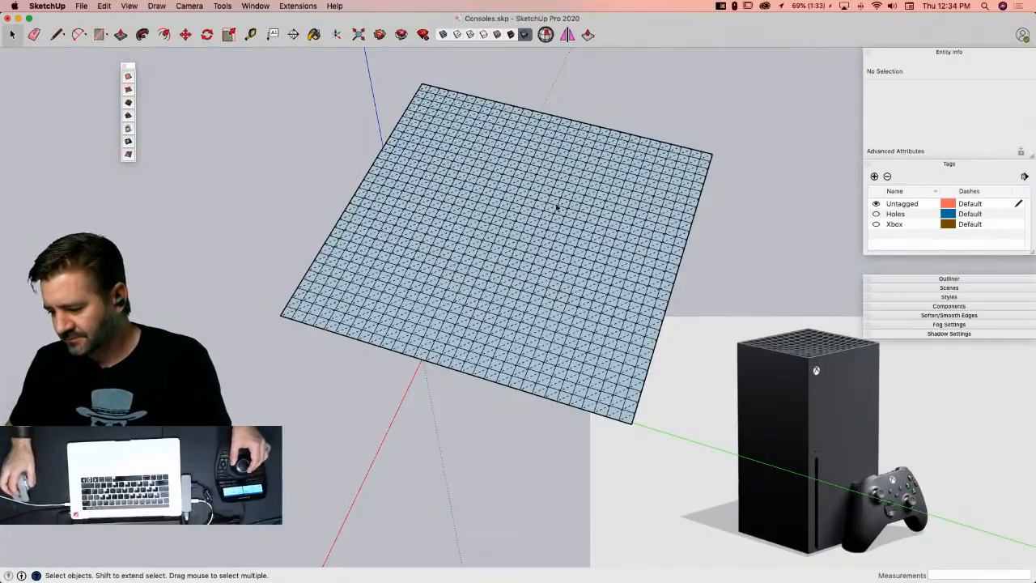
Step: Draw a 2'6" line parallel to the green axis in the empty space beside the grid
{"action": "middle_click_drag", "start_coordinate": [557, 208], "coordinate": [631, 225]}
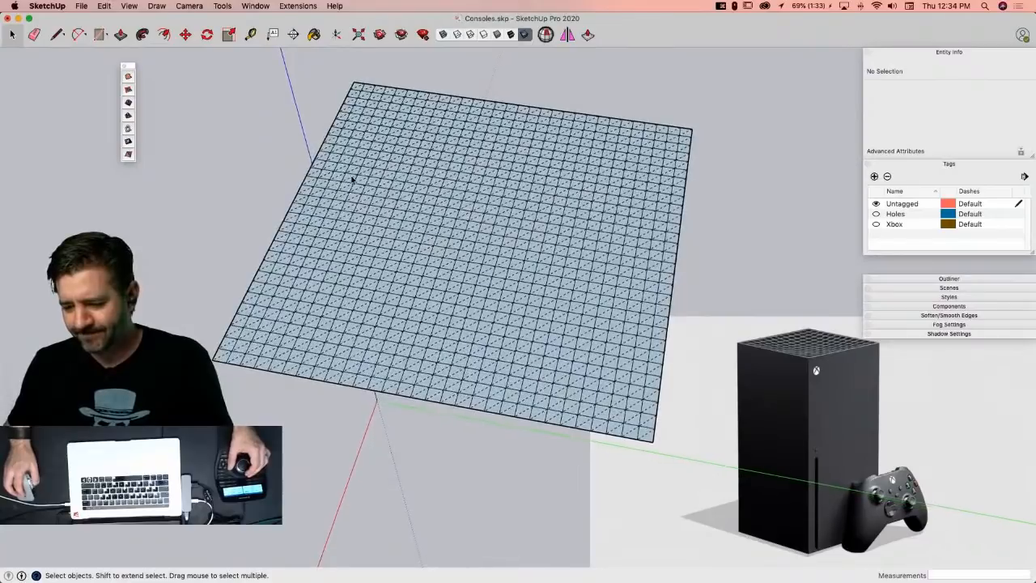
{"action": "key", "text": "l"}
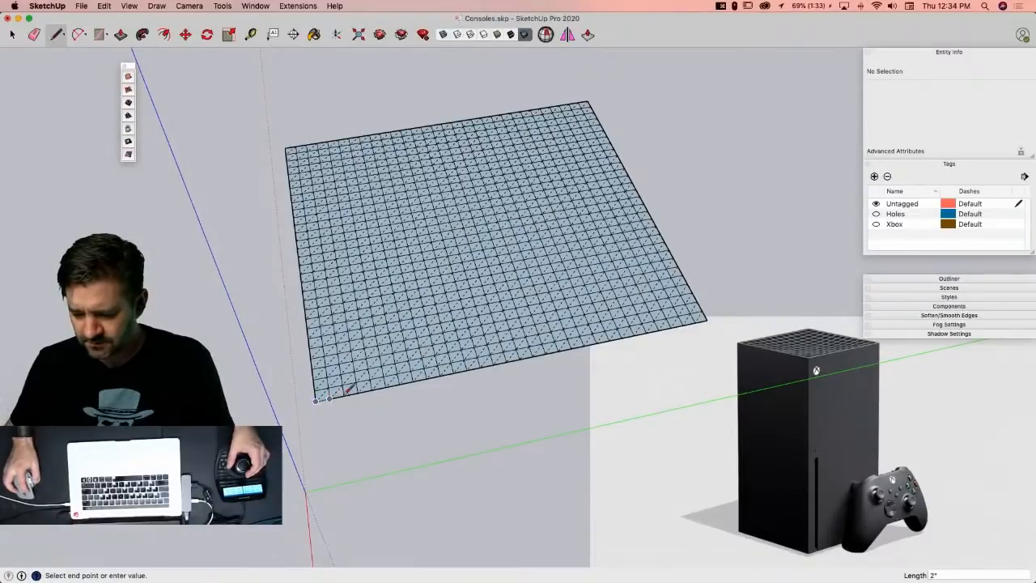
{"action": "key", "text": "l"}
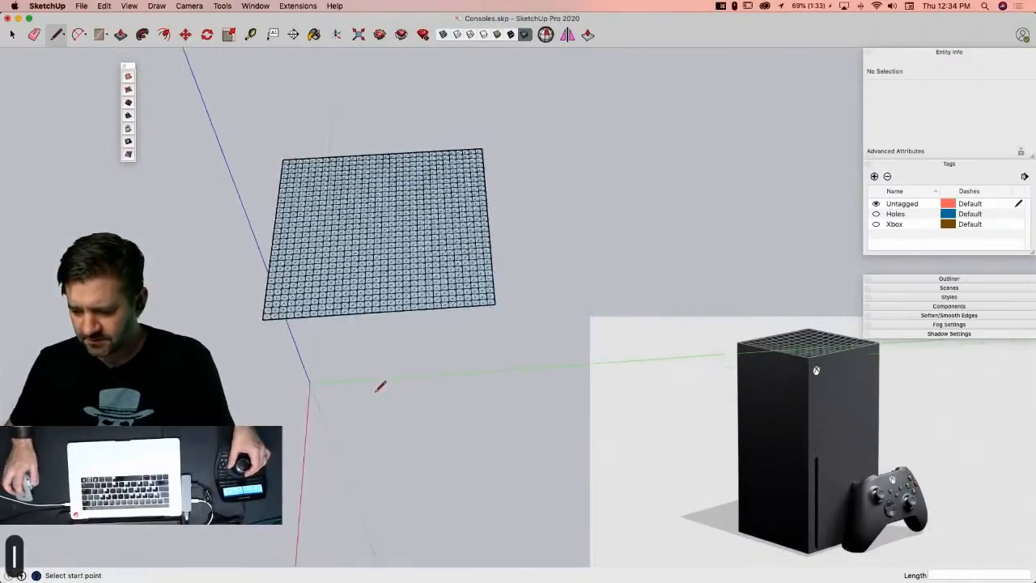
{"action": "left_click", "coordinate": [490, 203]}
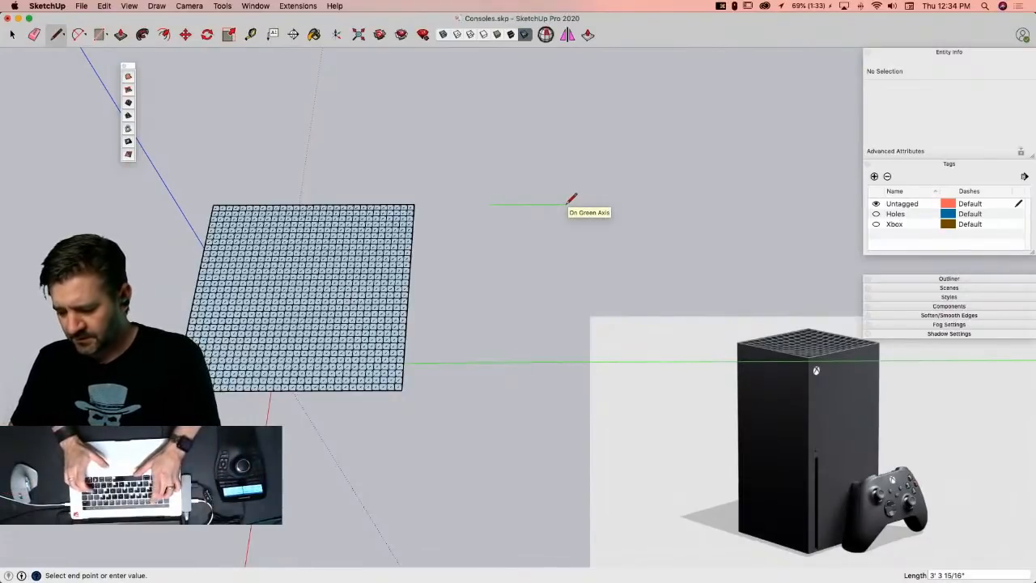
{"action": "type", "text": "2'"}
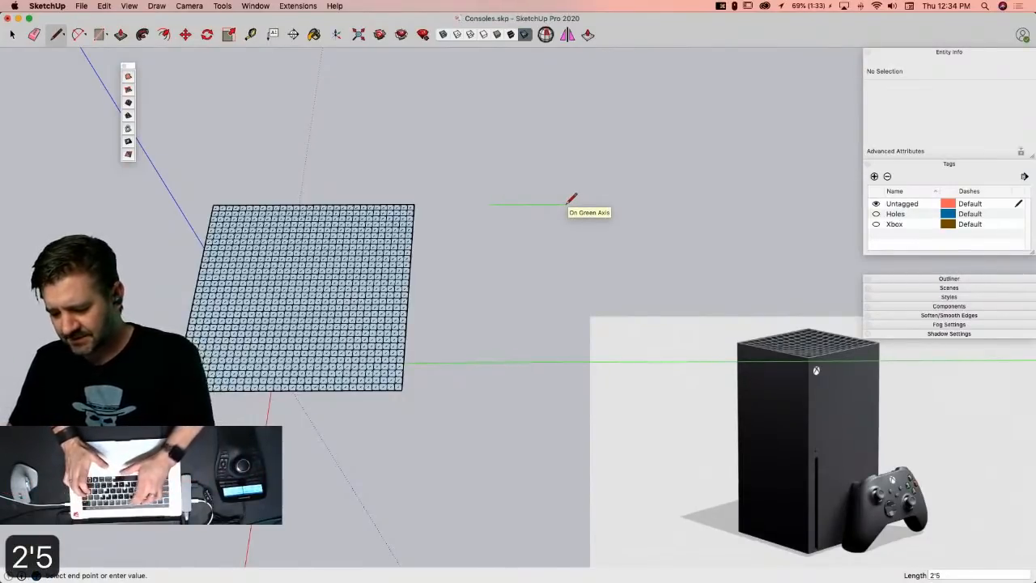
{"action": "type", "text": "6"}
{"action": "key", "text": "Return"}
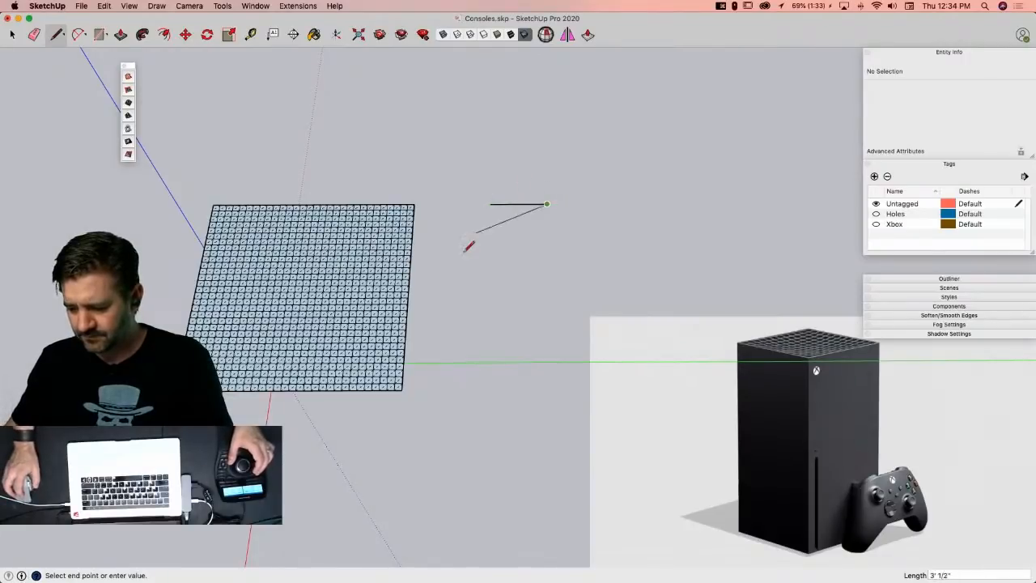
Step: Draw a 2' line along the red axis from the grid-side end of the 2'6" line
{"action": "key", "text": "l"}
{"action": "left_click", "coordinate": [490, 204]}
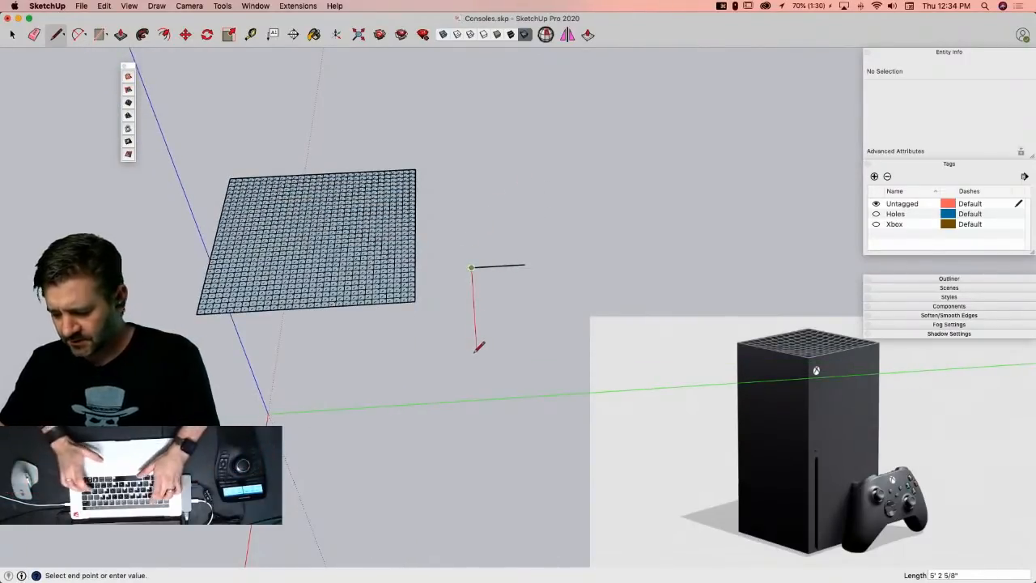
{"action": "type", "text": "2"}
{"action": "key", "text": "Return"}
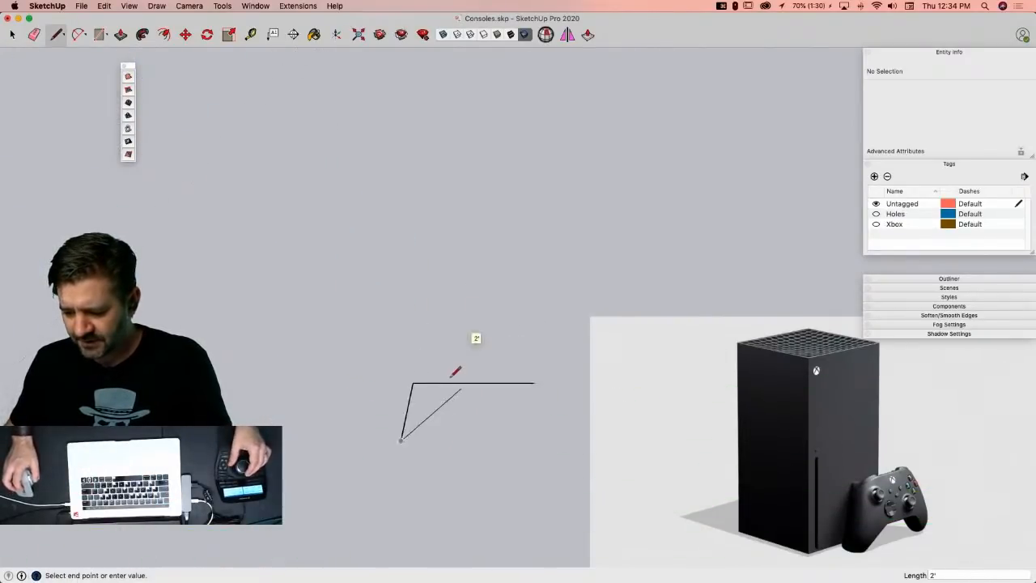
{"action": "key", "text": "space"}
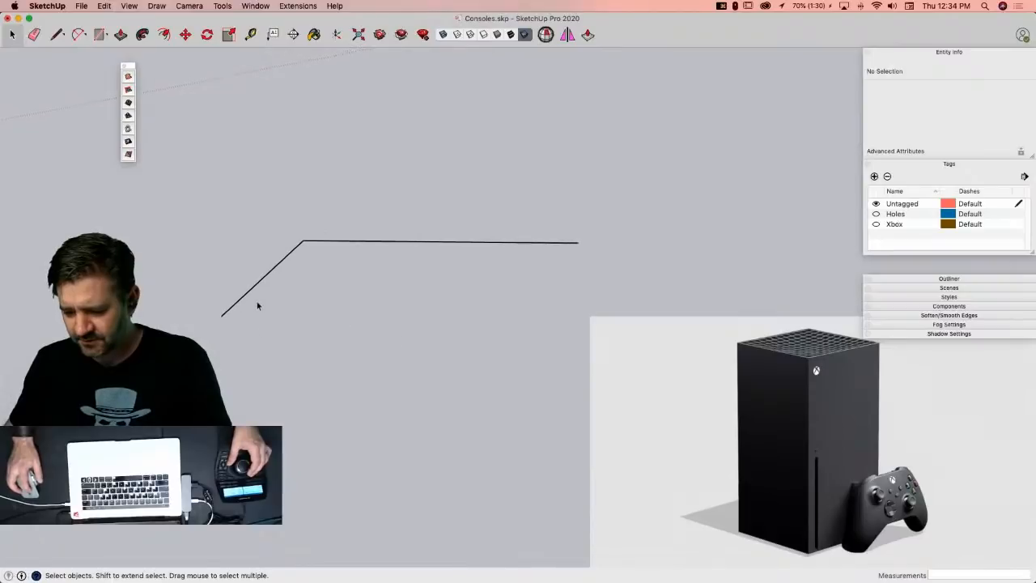
Step: Draw a parallel green-axis line from the 2' line's free end, level with the first line's far end, and drop a 5" vertical line from it
{"action": "key", "text": "l"}
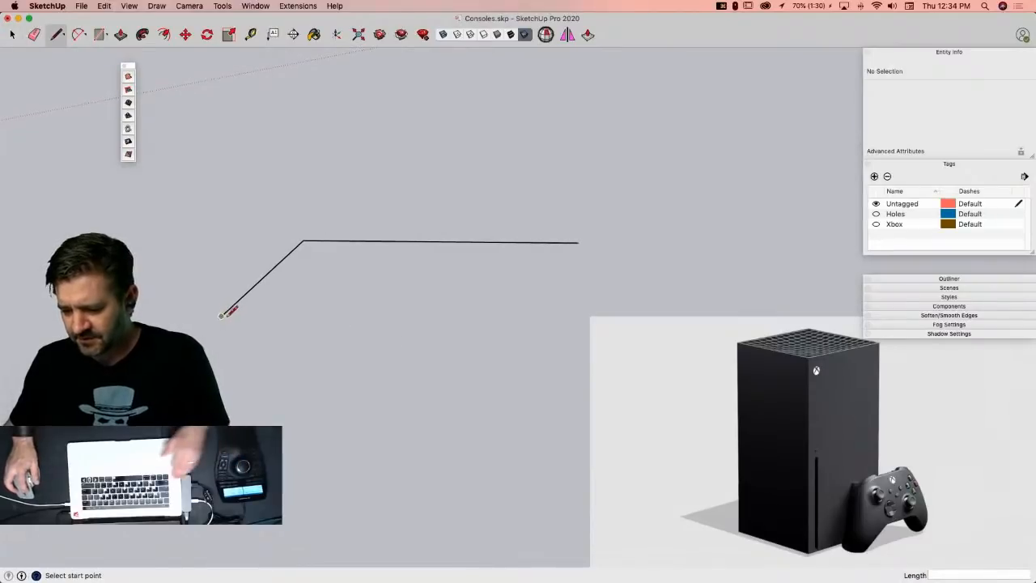
{"action": "key", "text": "shift"}
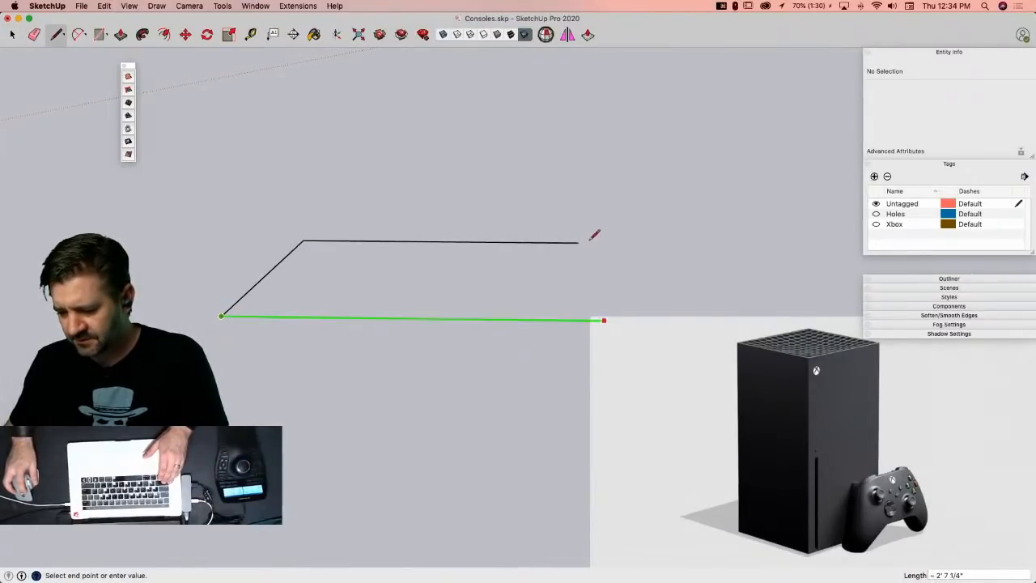
{"action": "left_click", "coordinate": [580, 243]}
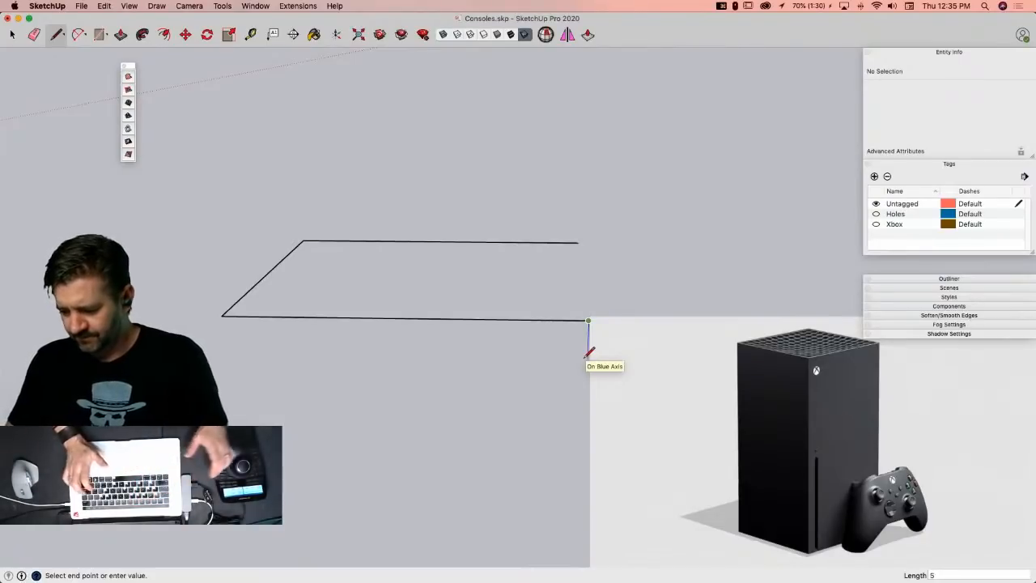
{"action": "type", "text": "\""}
{"action": "key", "text": "Return"}
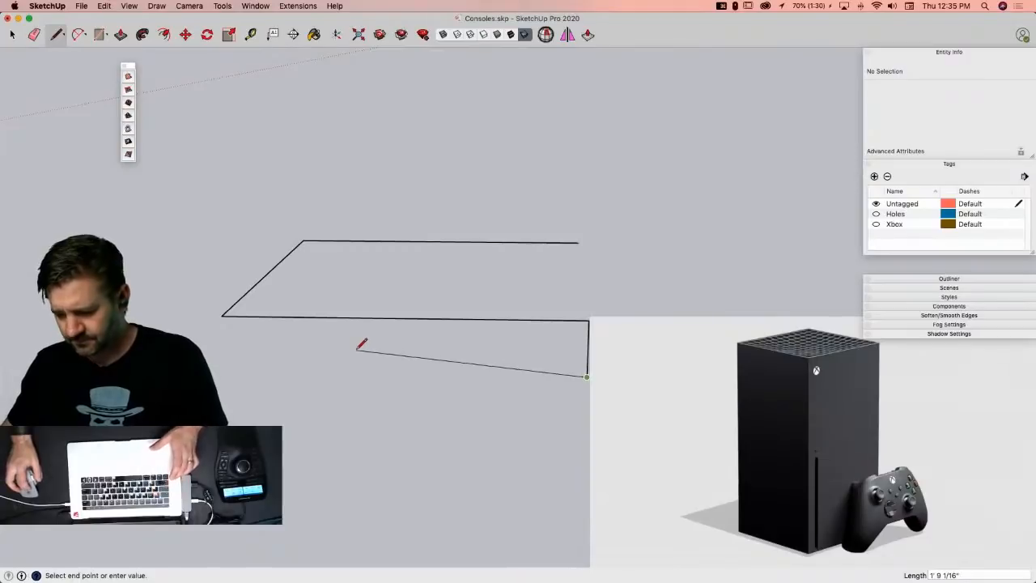
{"action": "key", "text": "a"}
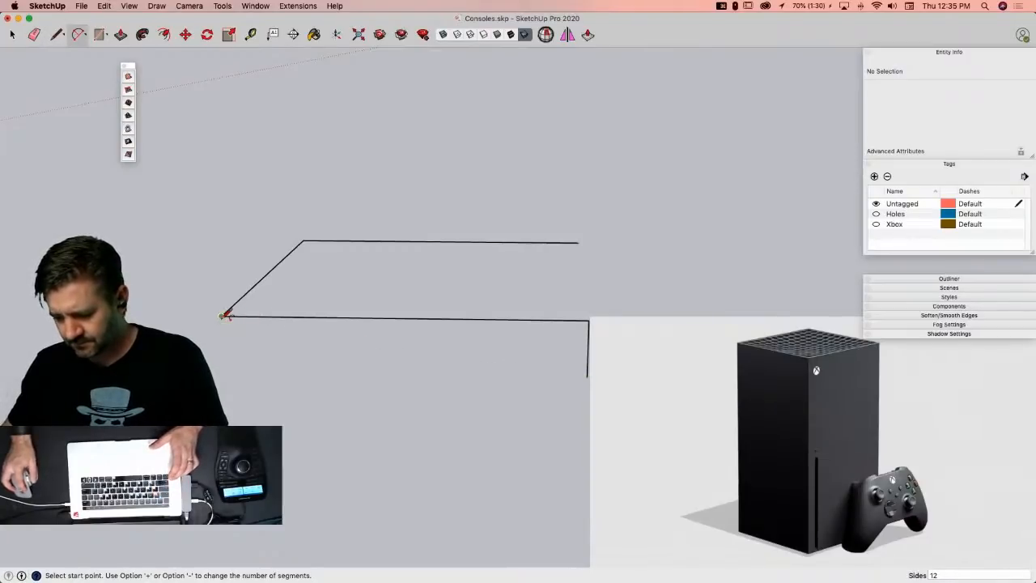
{"action": "left_click", "coordinate": [223, 316]}
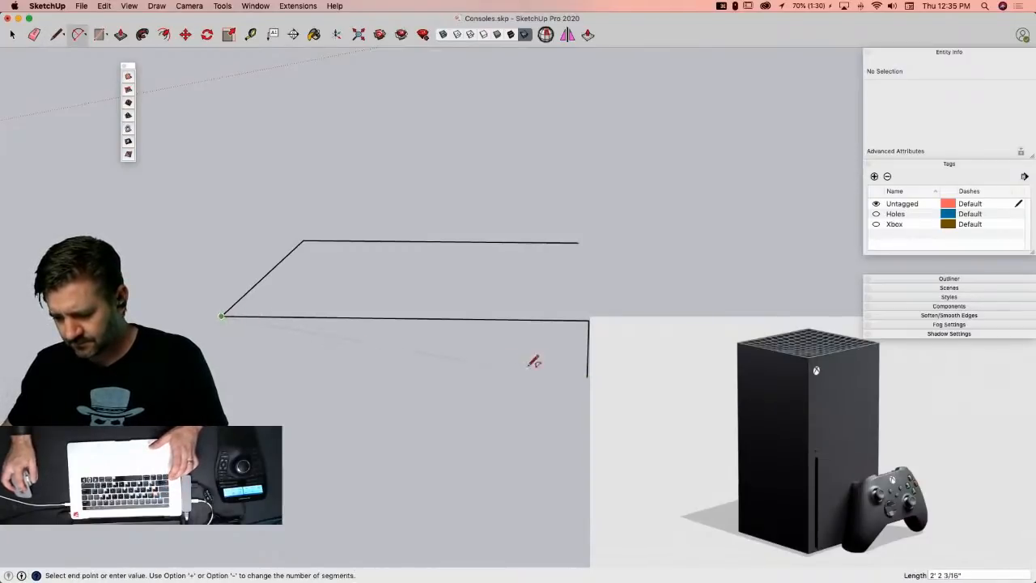
{"action": "left_click", "coordinate": [588, 377]}
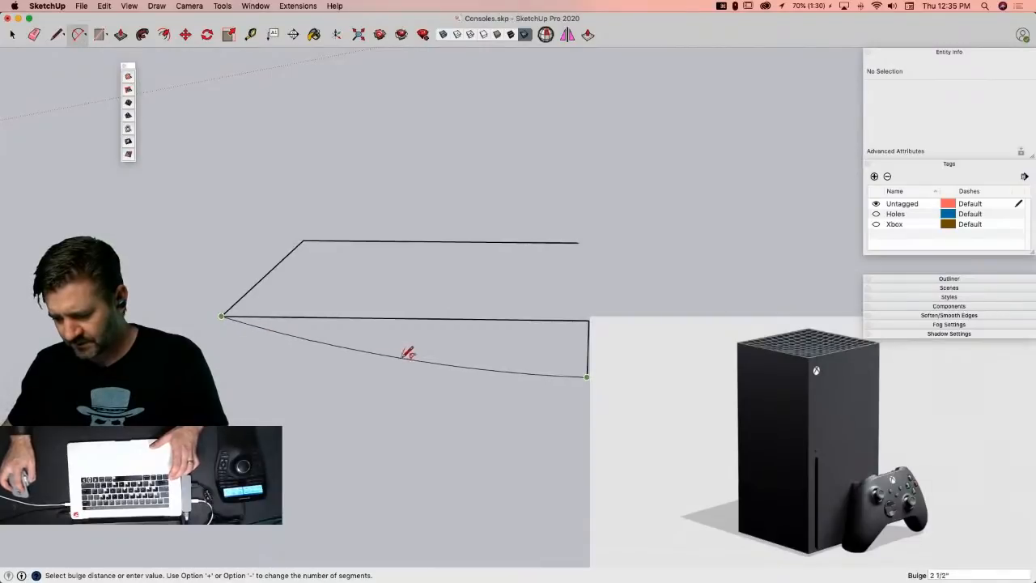
Step: Draw a short guide line outward along the green axis from the lower end of the 5" vertical line
{"action": "key", "text": "l"}
{"action": "left_click", "coordinate": [587, 376]}
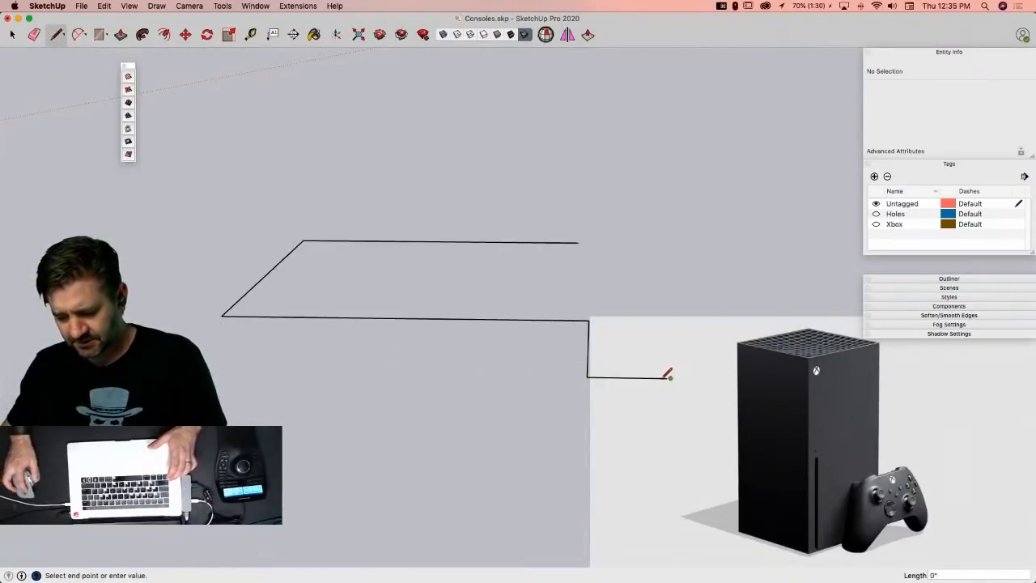
{"action": "left_click", "coordinate": [669, 377]}
{"action": "key", "text": "space"}
Step: Draw a 12-sided two-point arc from the front corner to the lower end of the 5" line, bulging downward toward tangency with the short guide line
{"action": "key", "text": "a"}
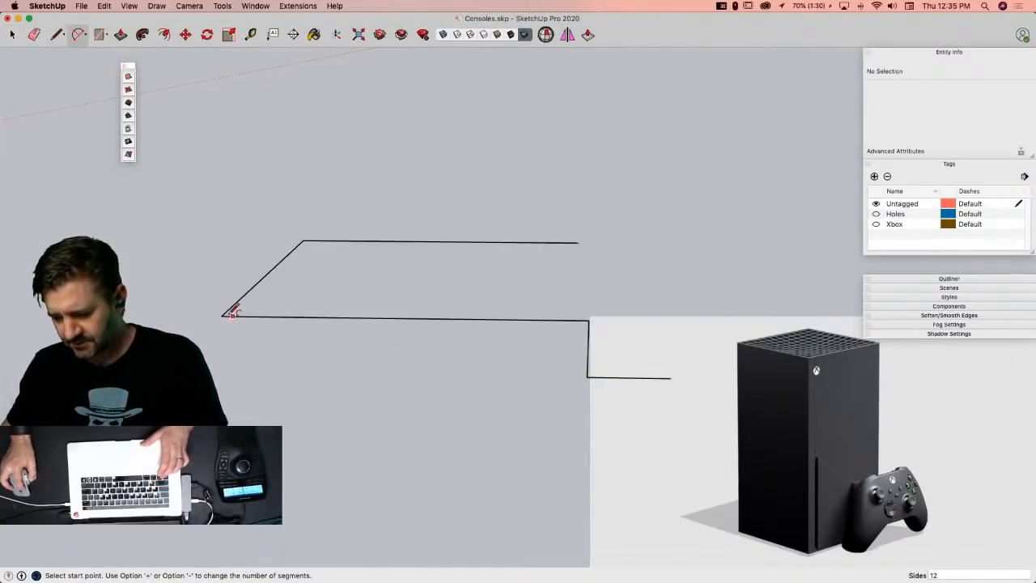
{"action": "left_click", "coordinate": [223, 315]}
{"action": "left_click", "coordinate": [588, 377]}
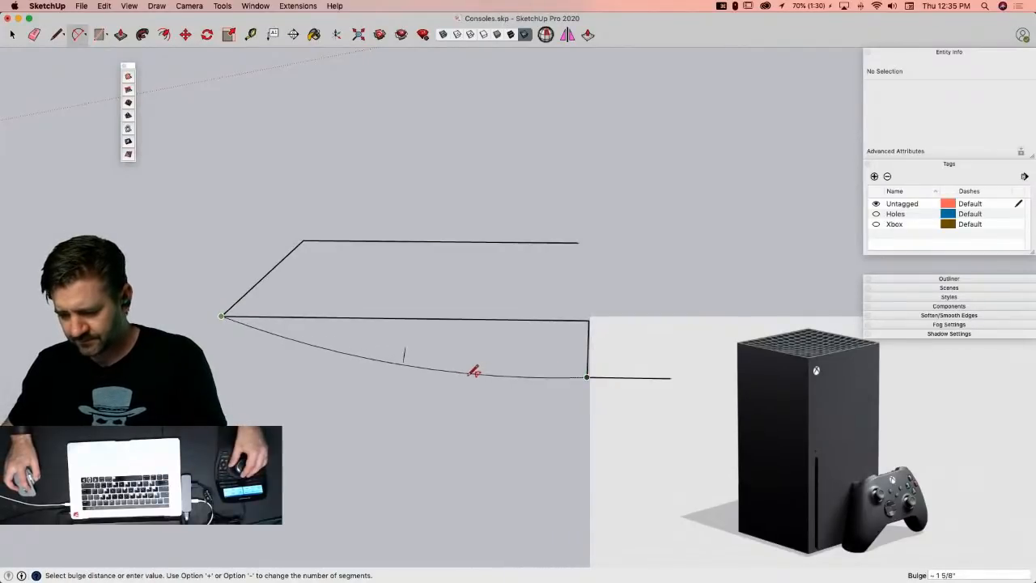
{"action": "key", "text": "super+6"}
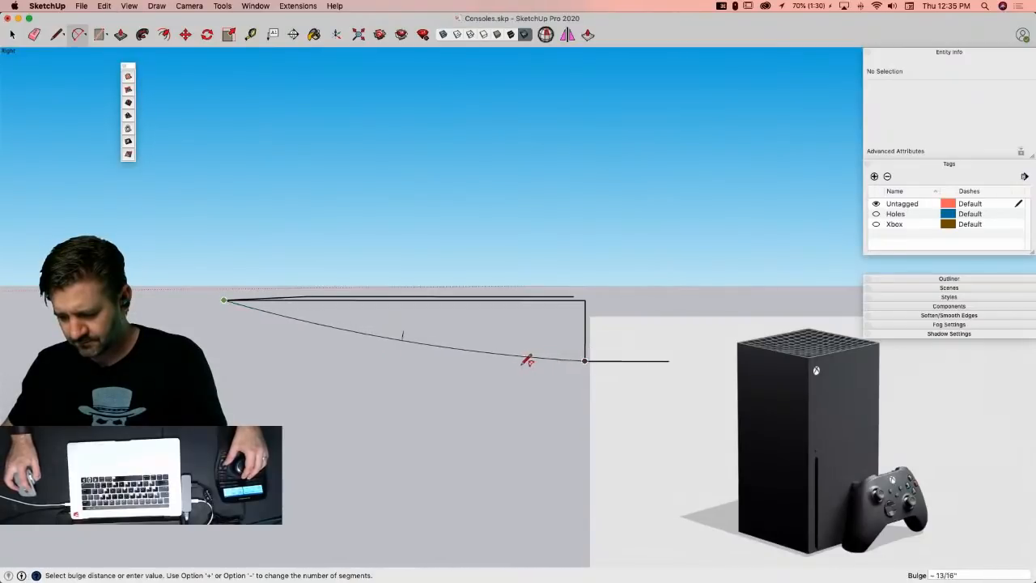
{"action": "key", "text": "space"}
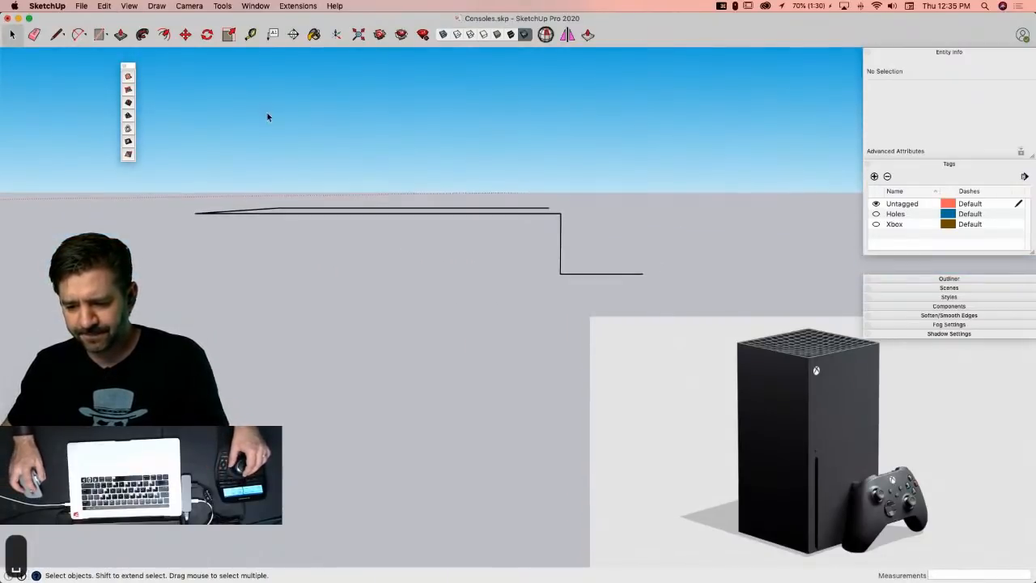
{"action": "key", "text": "l"}
{"action": "left_click", "coordinate": [187, 186]}
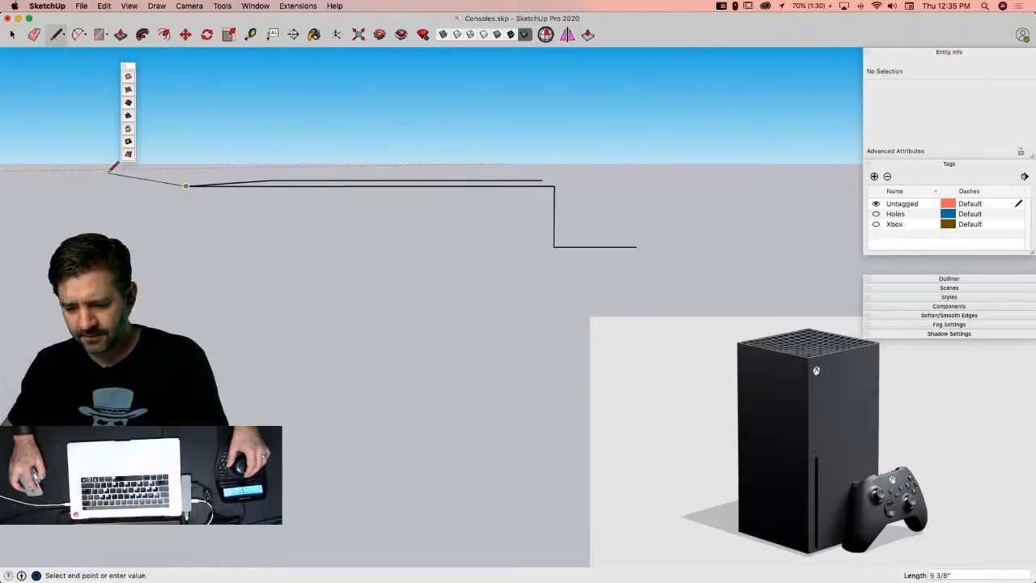
{"action": "left_click", "coordinate": [126, 190]}
{"action": "key", "text": "super+z"}
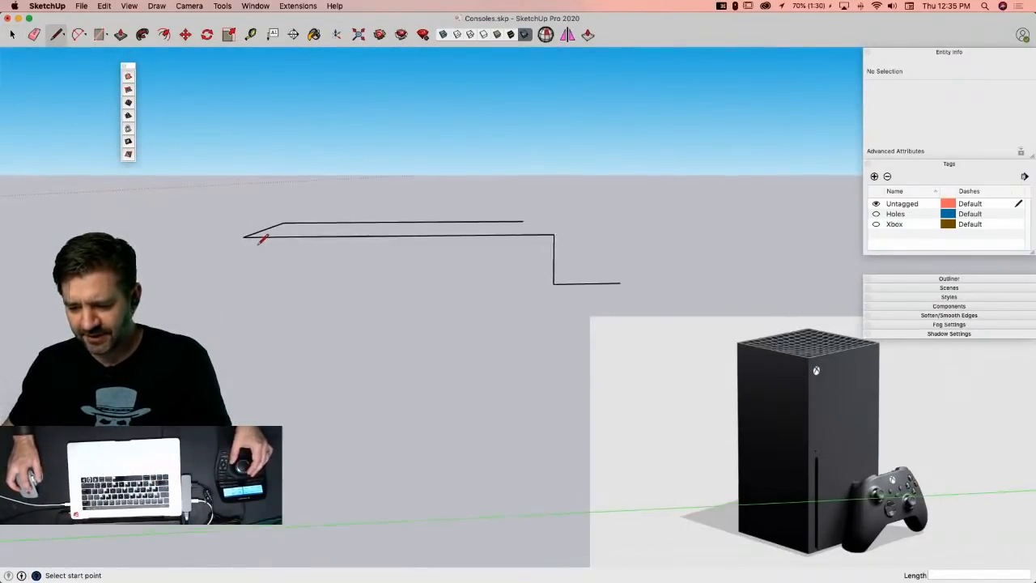
Step: Add a short guide line extending the long edge past its corner, and draw a degree-3 Bezier curve from that corner to the vertical edge's lower end
{"action": "left_click", "coordinate": [247, 162]}
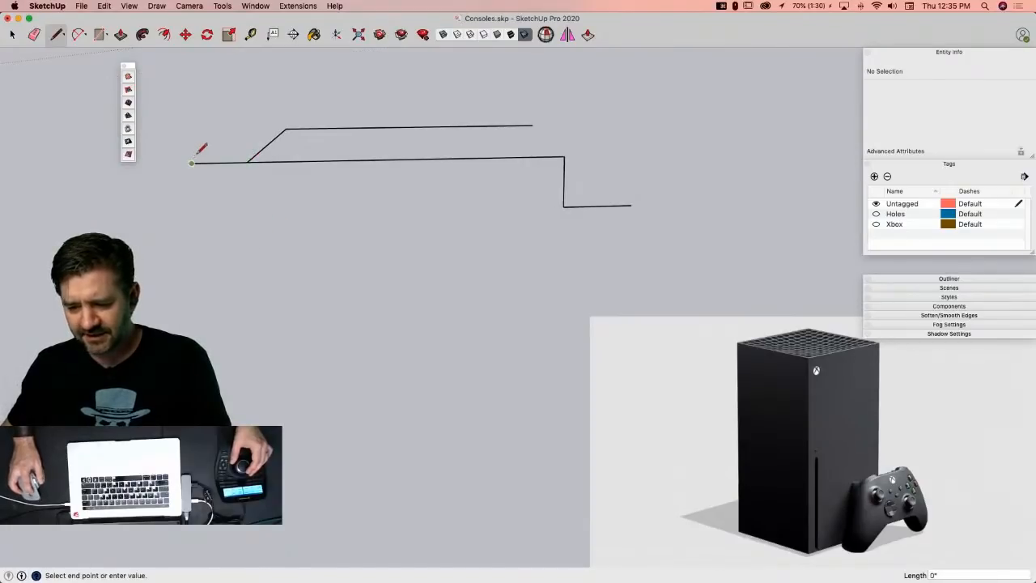
{"action": "key", "text": "space"}
{"action": "left_click", "coordinate": [157, 6]}
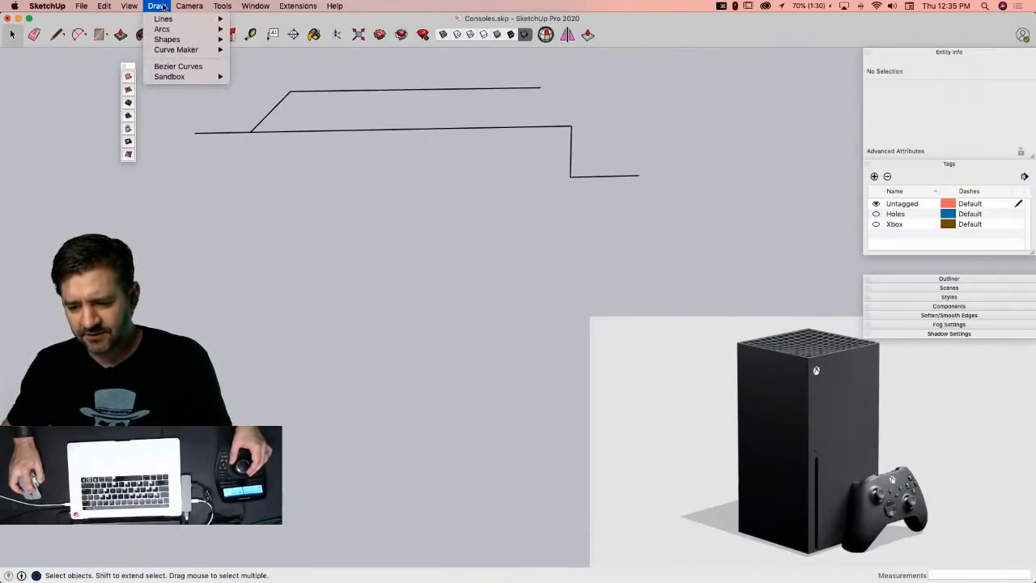
{"action": "left_click", "coordinate": [178, 66]}
{"action": "left_click", "coordinate": [251, 132]}
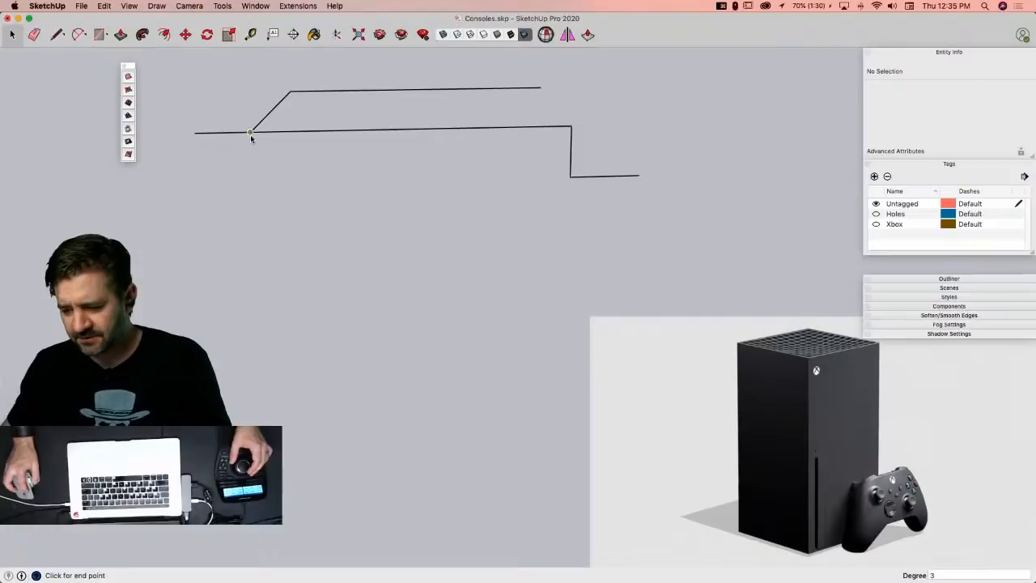
{"action": "left_click", "coordinate": [571, 177]}
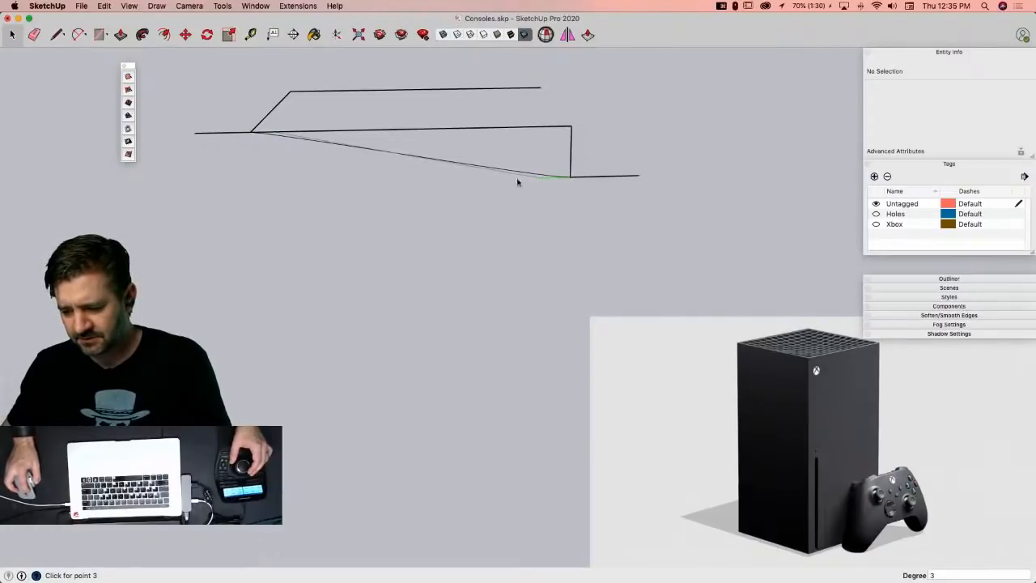
{"action": "left_click", "coordinate": [470, 175]}
Step: Erase the short guide lines that extend beyond both ends of the Bezier curve
{"action": "key", "text": "e"}
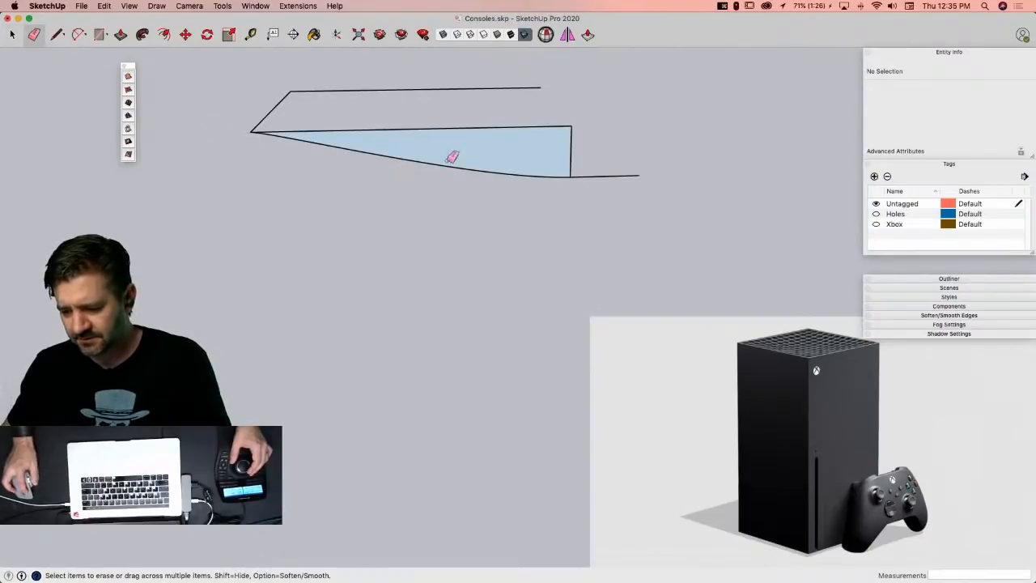
{"action": "left_click", "coordinate": [595, 176]}
{"action": "key", "text": "space"}
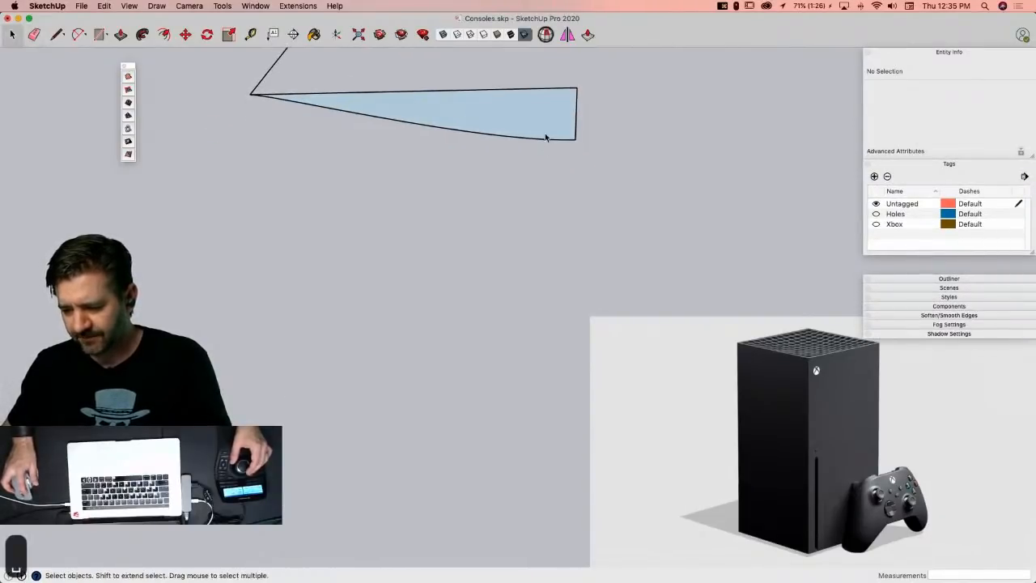
Step: Rotate a copy of the curved profile face 90° about its short vertical edge
{"action": "left_click", "coordinate": [546, 135]}
{"action": "key", "text": "q"}
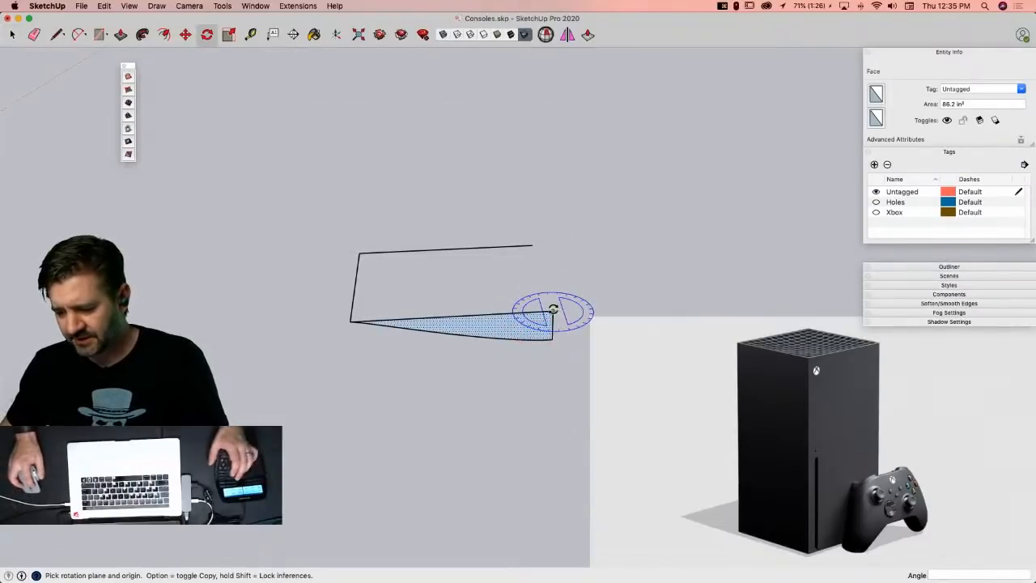
{"action": "left_click", "coordinate": [513, 309]}
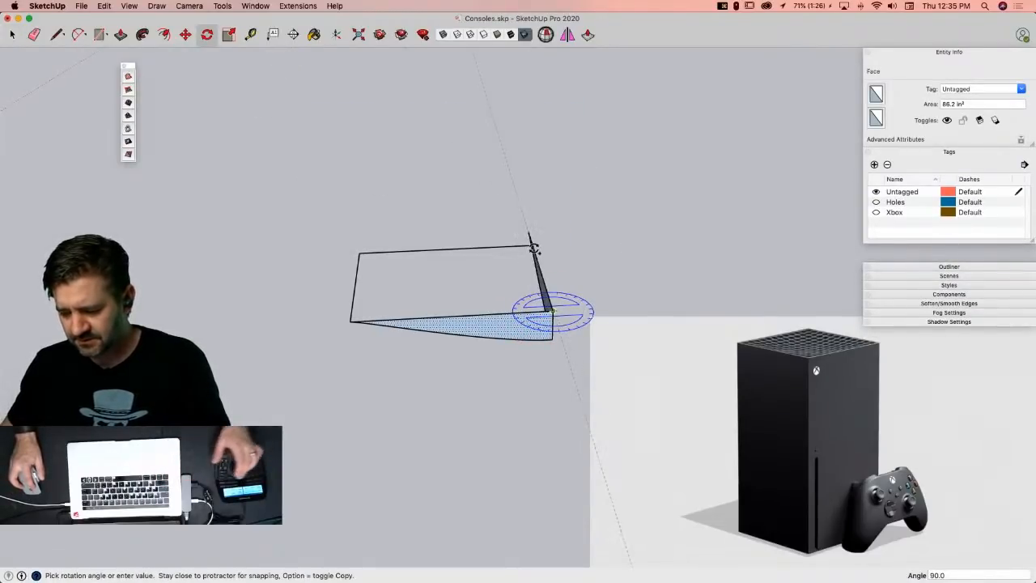
{"action": "left_click", "coordinate": [533, 247]}
{"action": "key", "text": "space"}
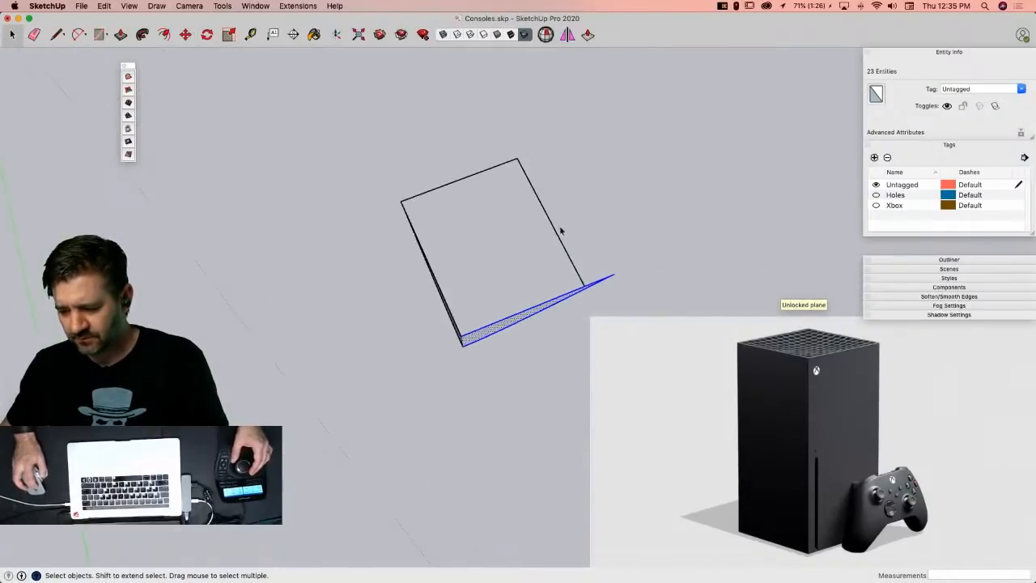
Step: Close the square outline with a line along the red axis and a 2' 6" line to the copied profile's tip
{"action": "key", "text": "l"}
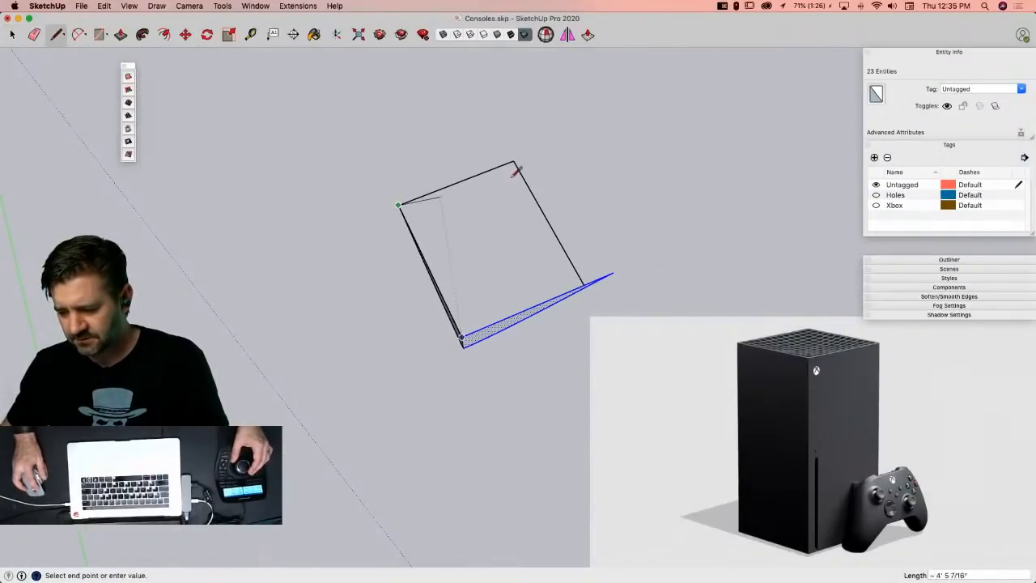
{"action": "key", "text": "Right"}
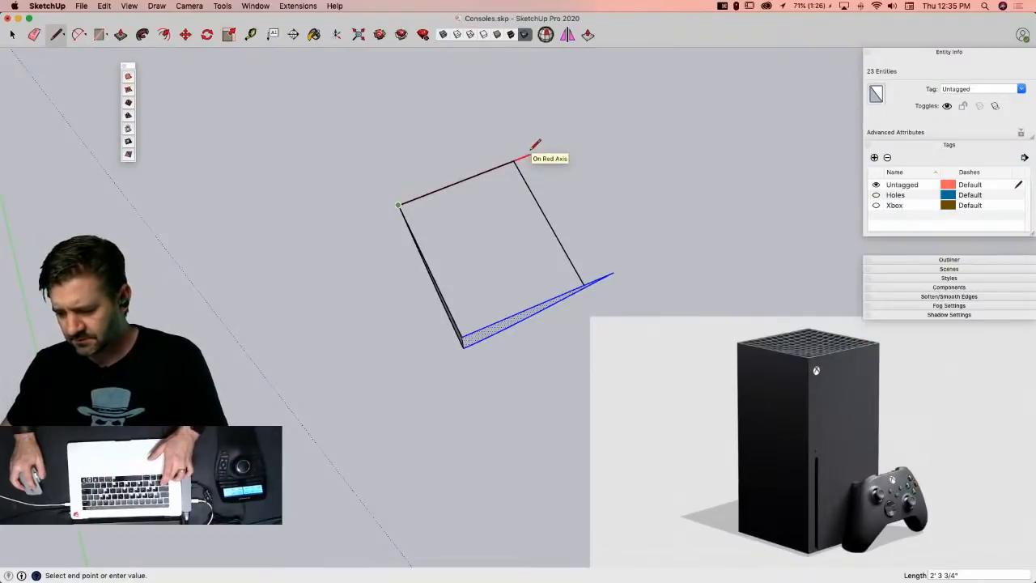
{"action": "left_click", "coordinate": [612, 273]}
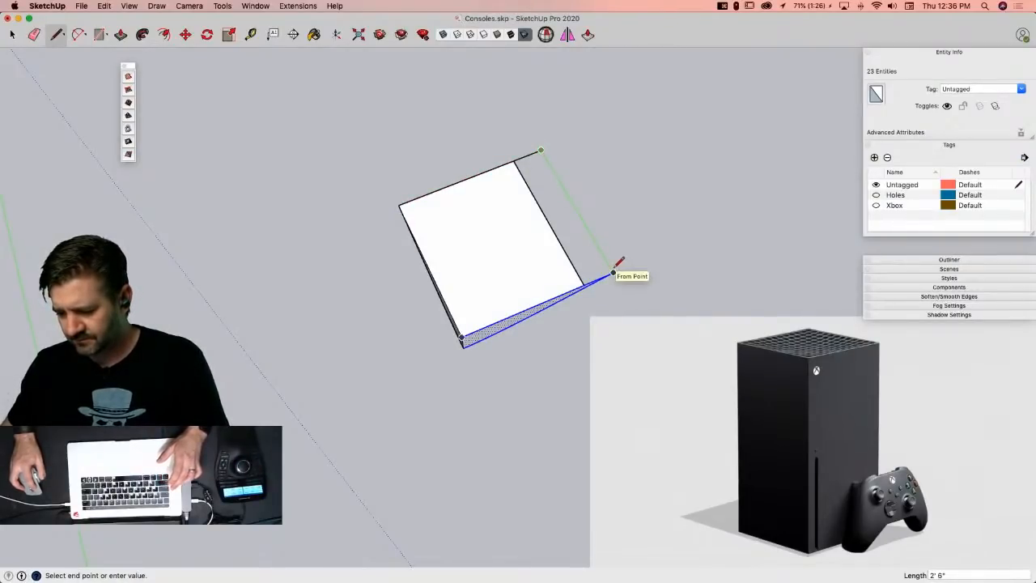
{"action": "left_click", "coordinate": [613, 273]}
Step: Erase the inner edges and faces, leaving only the two curved edges and the two outer straight edges as a contour
{"action": "key", "text": "e"}
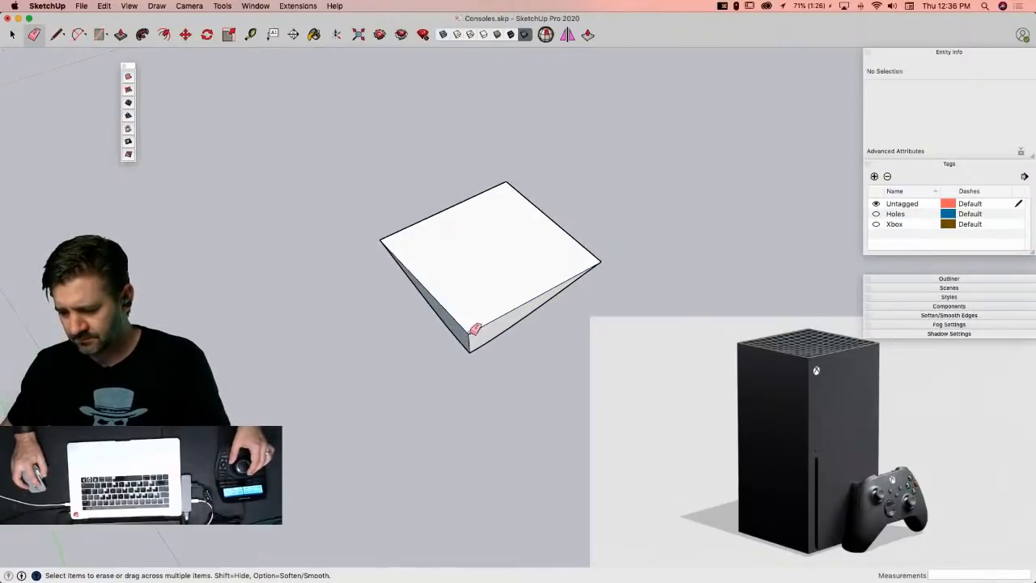
{"action": "left_click", "coordinate": [473, 331]}
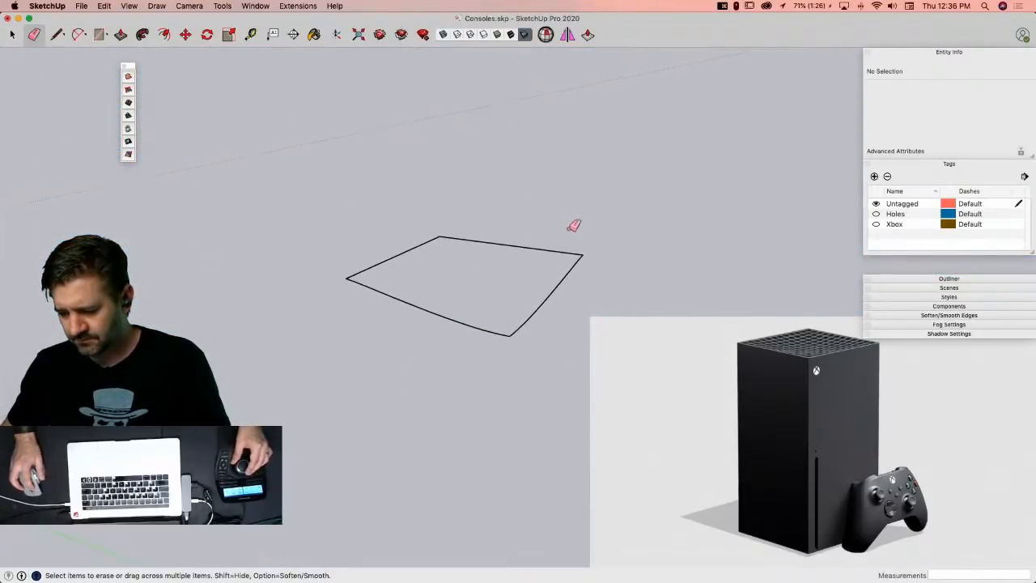
{"action": "key", "text": "space"}
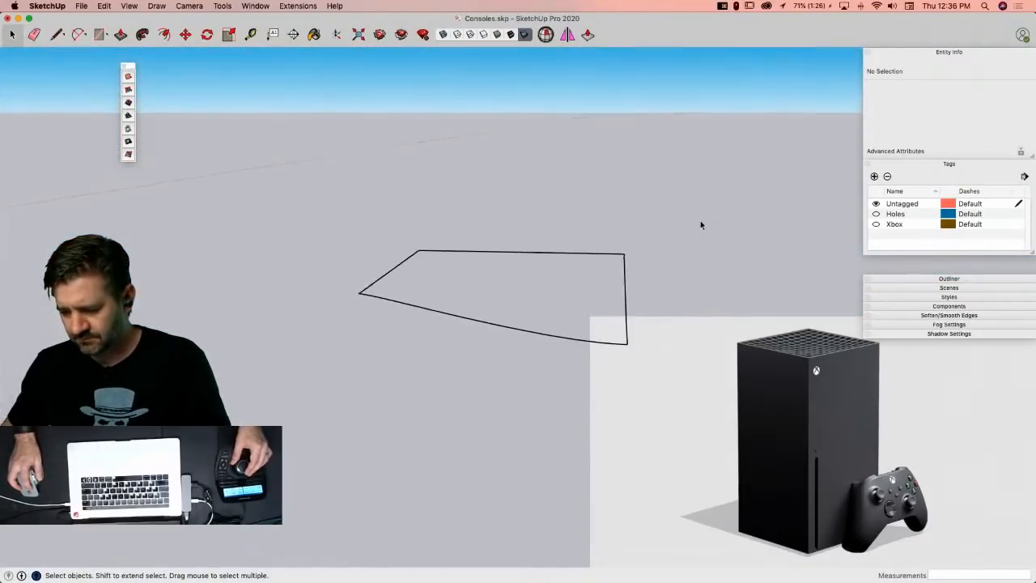
Step: Save the model and skin the whole four-sided contour into a curved surface with Curviloft Skin Contours
{"action": "left_click_drag", "start_coordinate": [326, 238], "coordinate": [668, 383]}
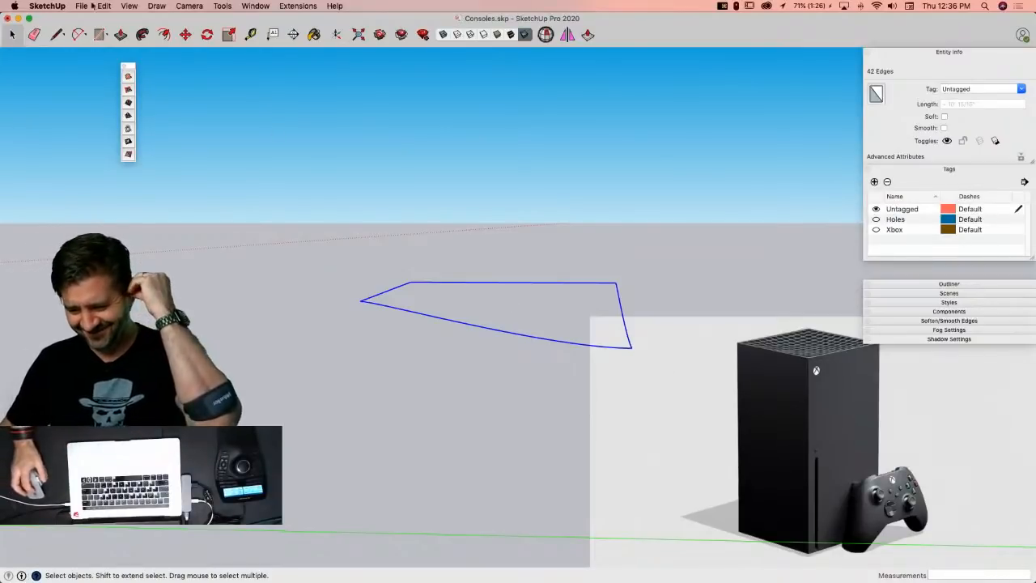
{"action": "key", "text": "super+s"}
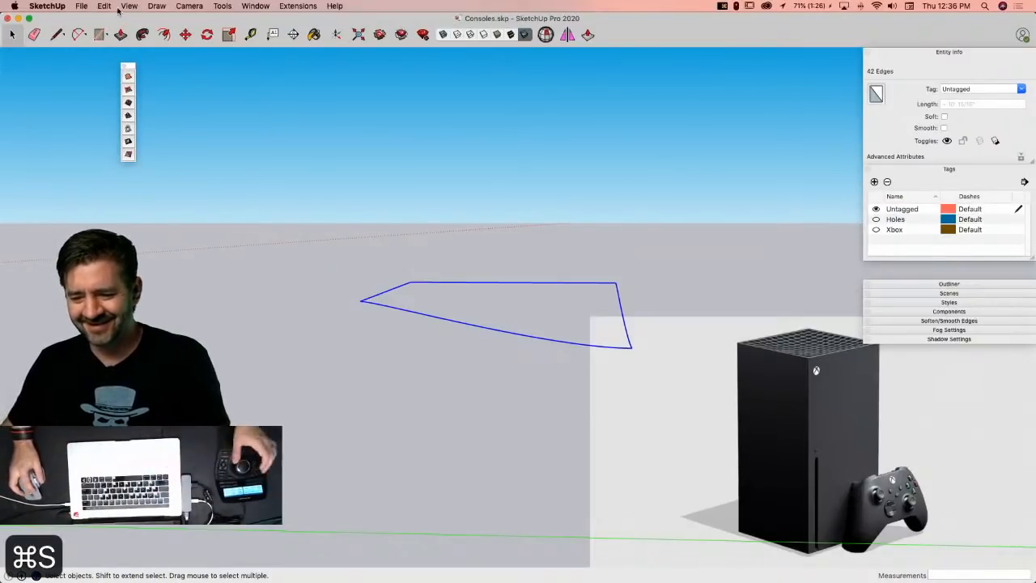
{"action": "left_click", "coordinate": [130, 6]}
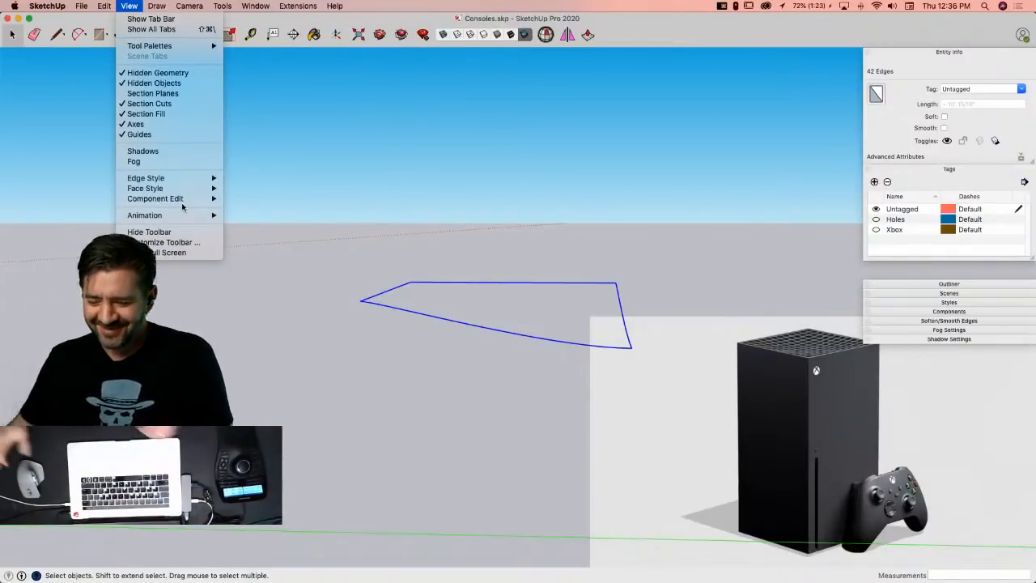
{"action": "mouse_move", "coordinate": [176, 204]}
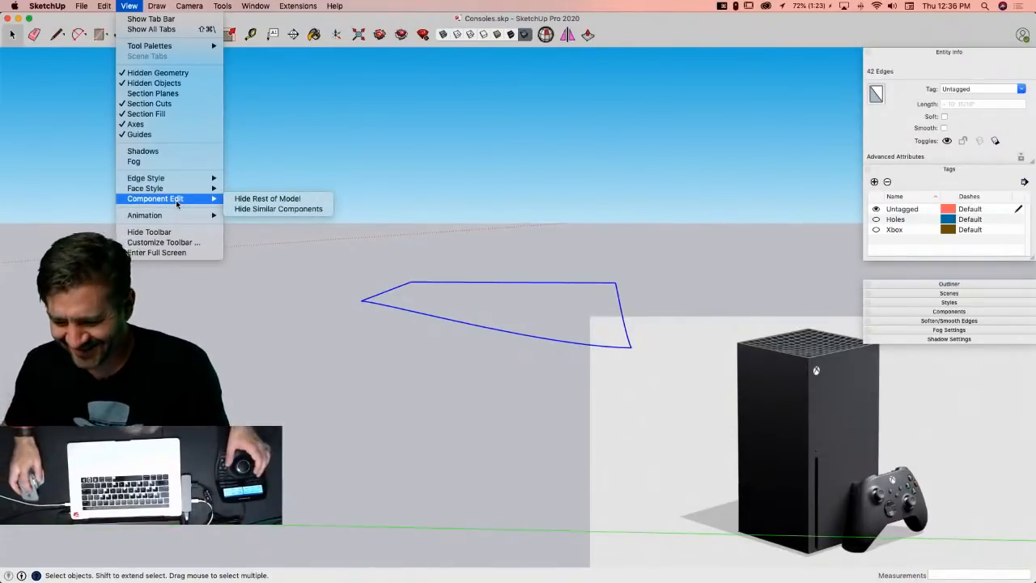
{"action": "mouse_move", "coordinate": [222, 6]}
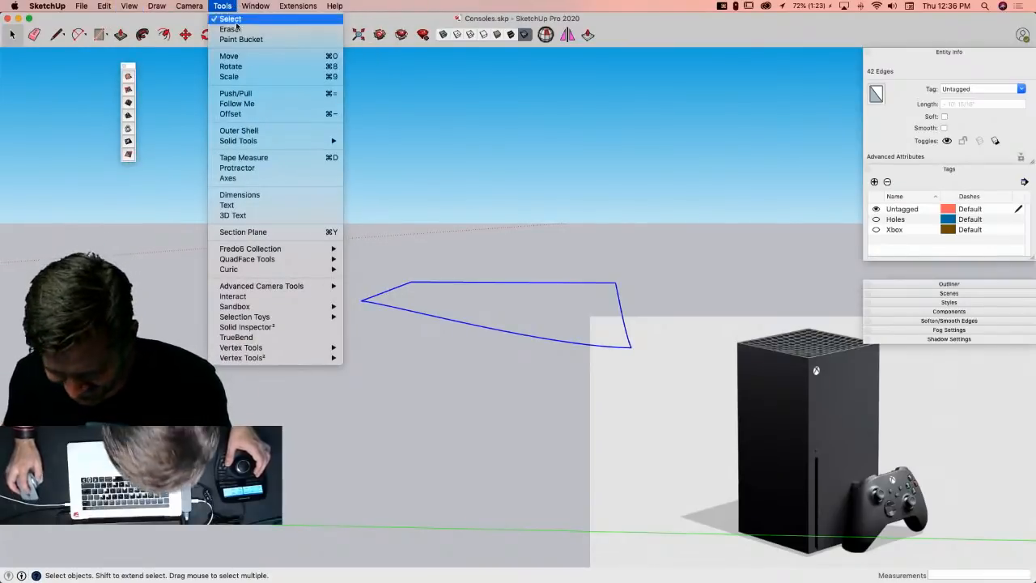
{"action": "mouse_move", "coordinate": [294, 255]}
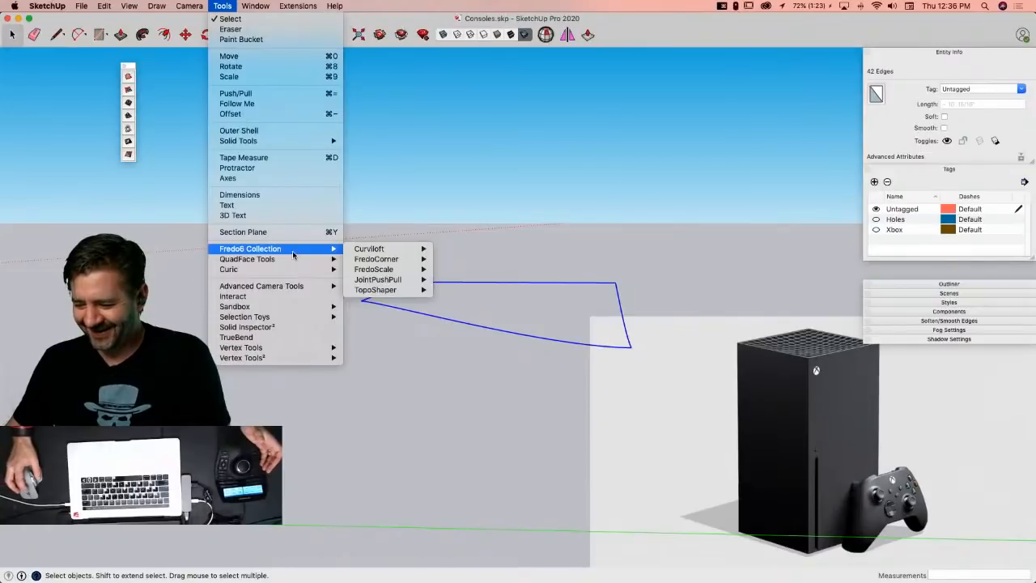
{"action": "mouse_move", "coordinate": [400, 280]}
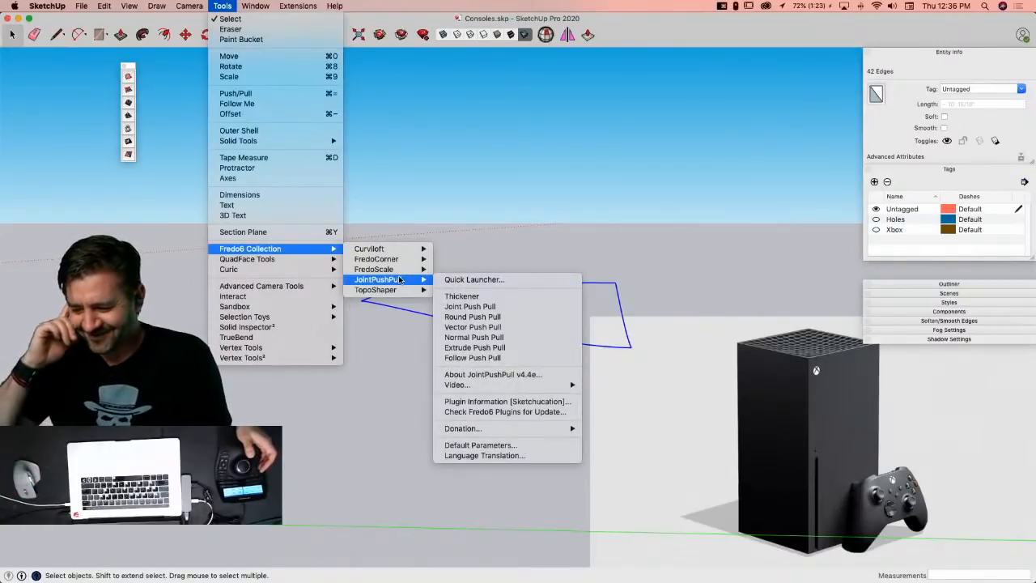
{"action": "mouse_move", "coordinate": [395, 252]}
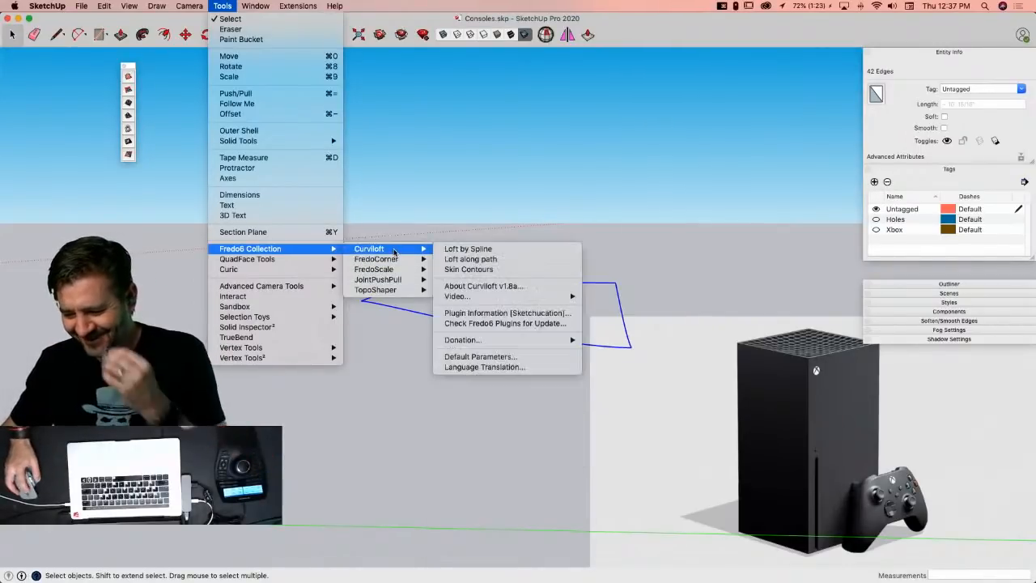
{"action": "left_click", "coordinate": [469, 269]}
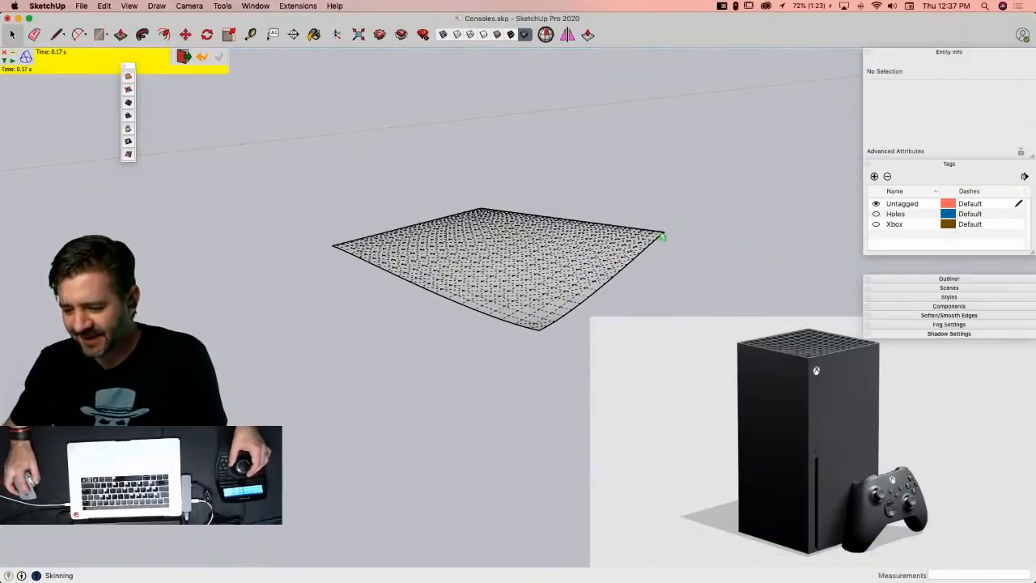
{"action": "left_click", "coordinate": [535, 319]}
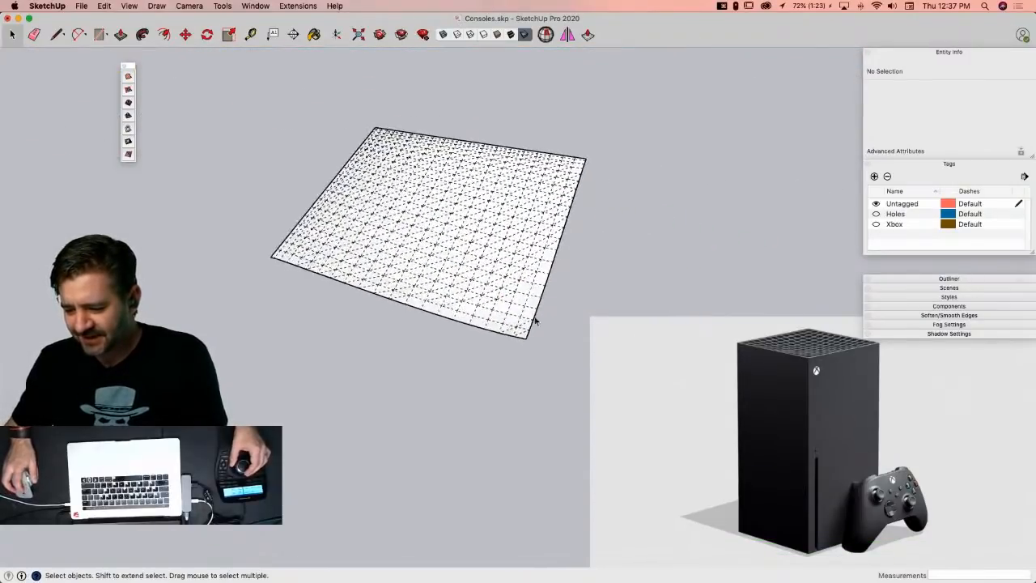
Step: Rotate a copy of the surface group 90° around the vertical axis at its lowest corner and repeat it 3x to form a full dish
{"action": "left_click", "coordinate": [491, 305]}
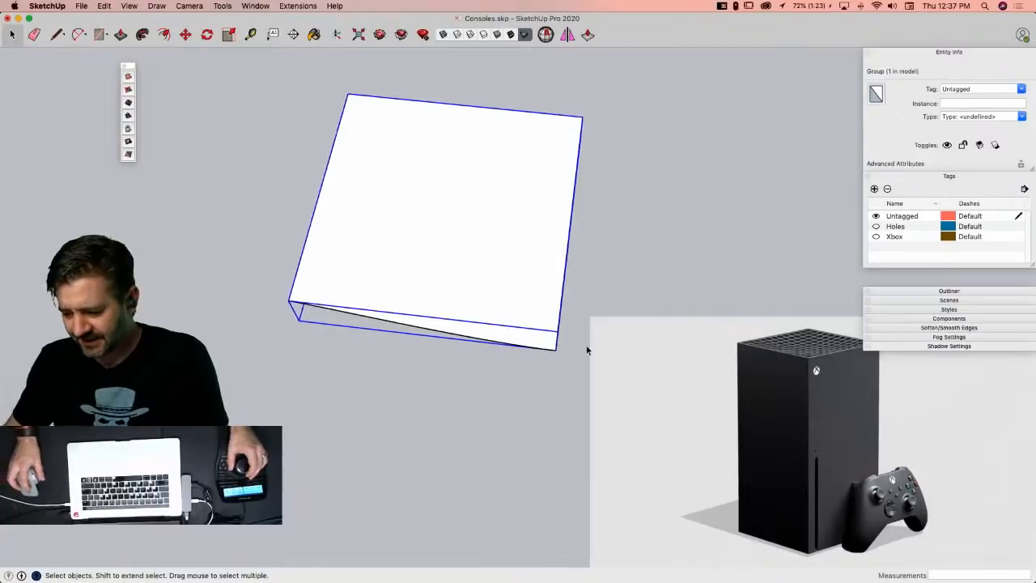
{"action": "key", "text": "q"}
{"action": "key", "text": "Up"}
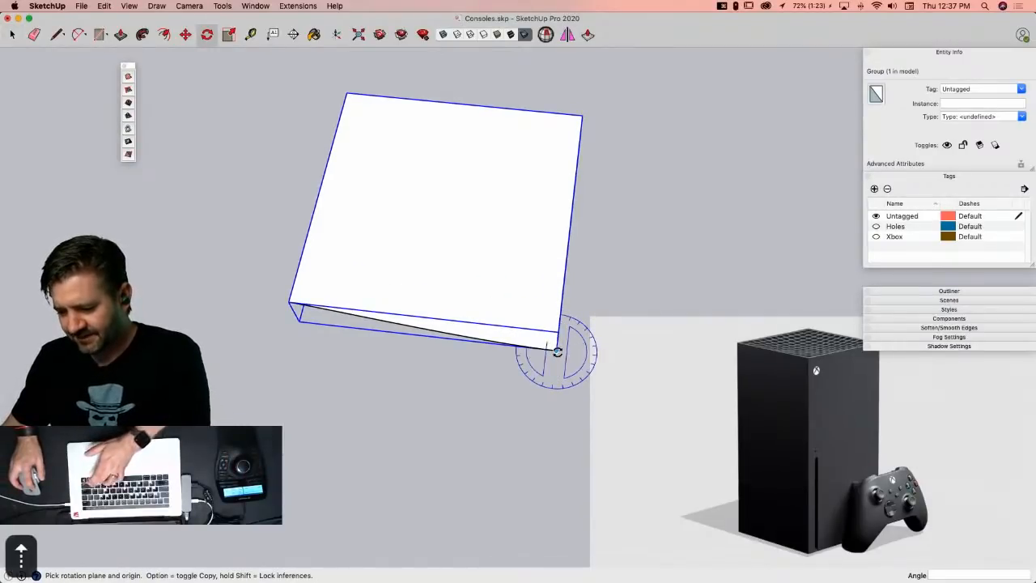
{"action": "left_click", "coordinate": [557, 350]}
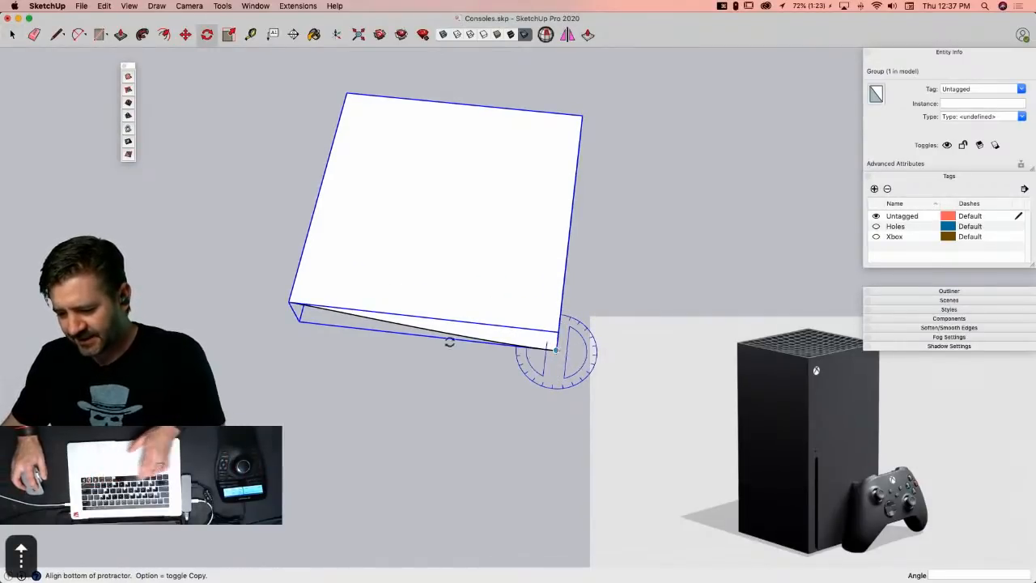
{"action": "left_click", "coordinate": [365, 336]}
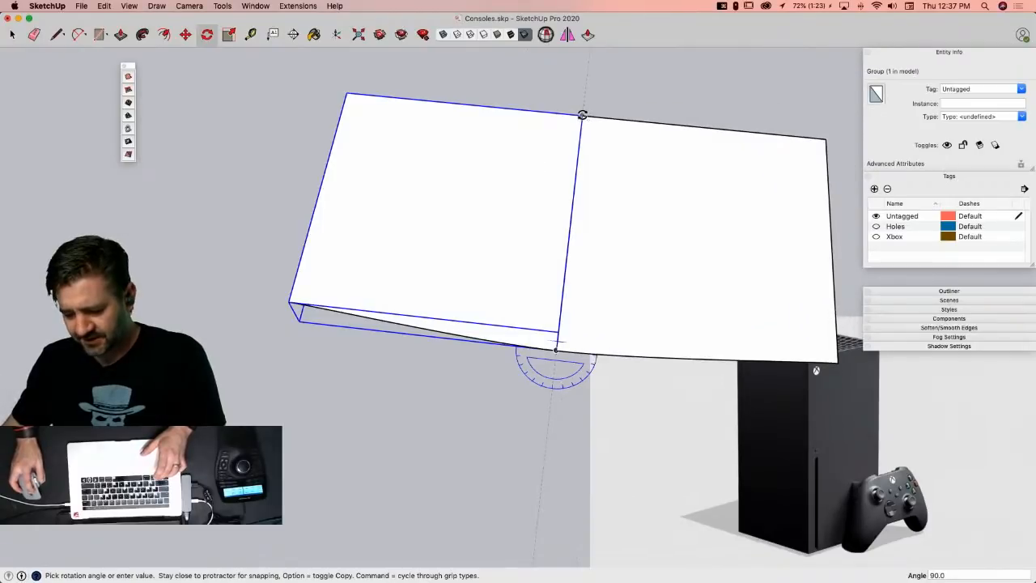
{"action": "left_click", "coordinate": [583, 115]}
{"action": "type", "text": "3x"}
{"action": "key", "text": "Return"}
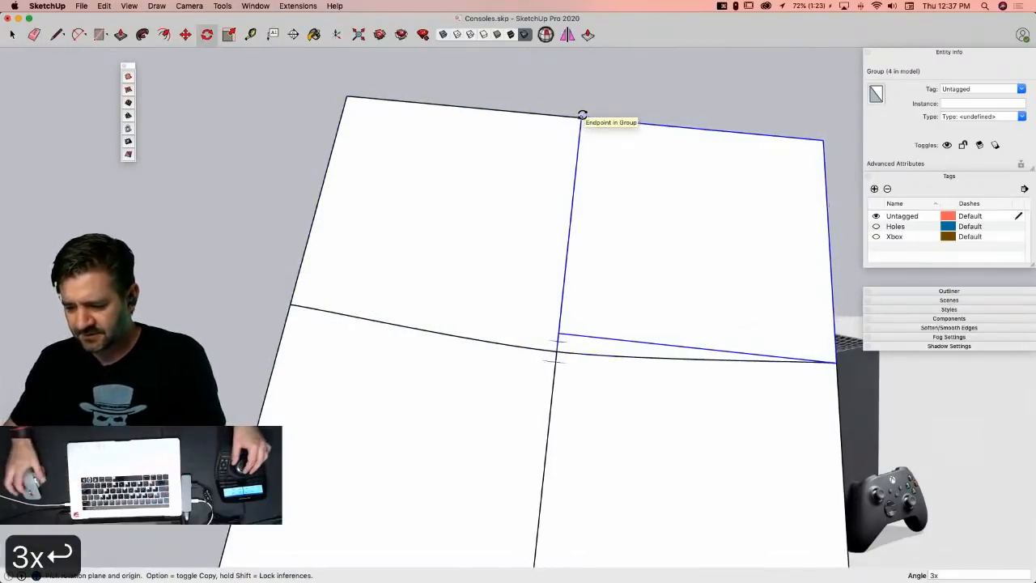
{"action": "scroll", "coordinate": [582, 115], "scroll_direction": "down", "scroll_amount": 10}
{"action": "middle_click_drag", "start_coordinate": [620, 166], "coordinate": [650, 182]}
{"action": "key", "text": "space"}
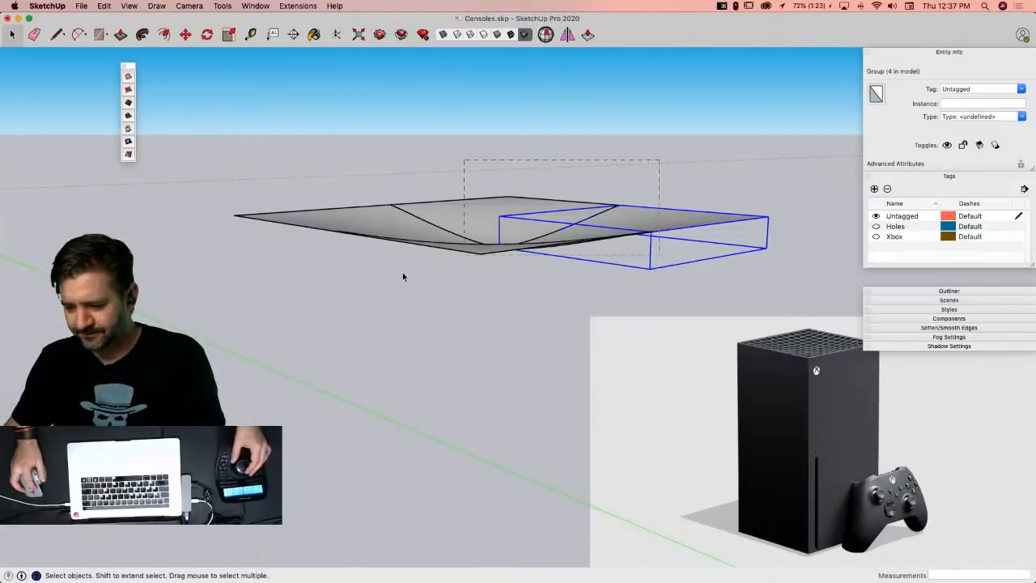
Step: Explode the four quarter-surface groups into loose geometry
{"action": "key", "text": "super+a"}
{"action": "right_click", "coordinate": [537, 243]}
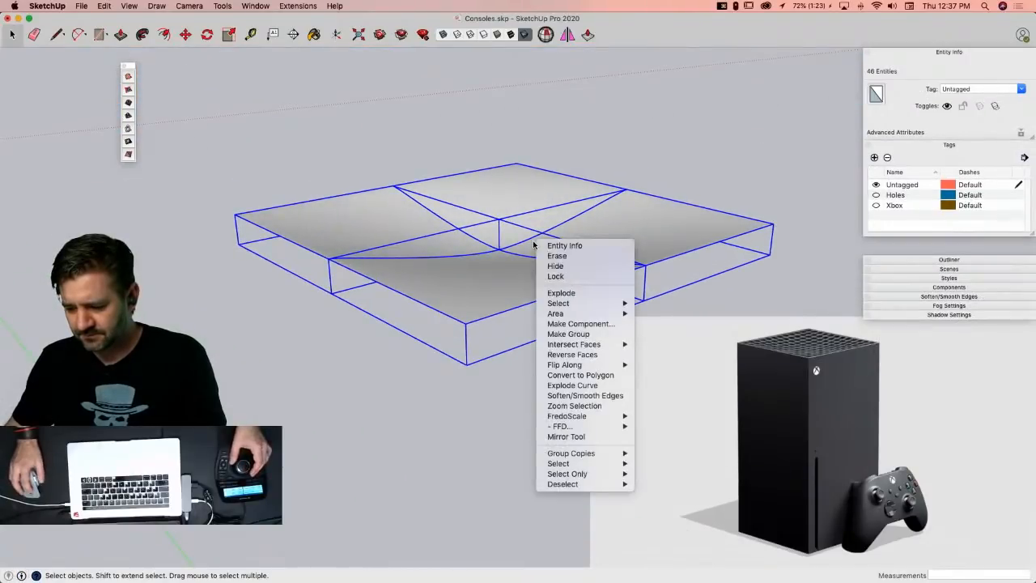
{"action": "left_click", "coordinate": [575, 293]}
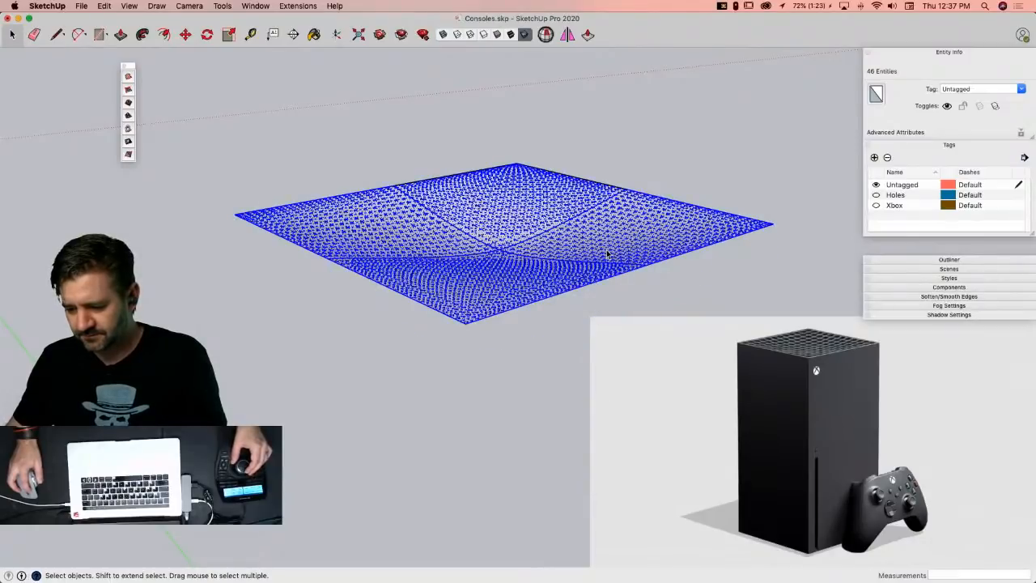
{"action": "left_click", "coordinate": [943, 259]}
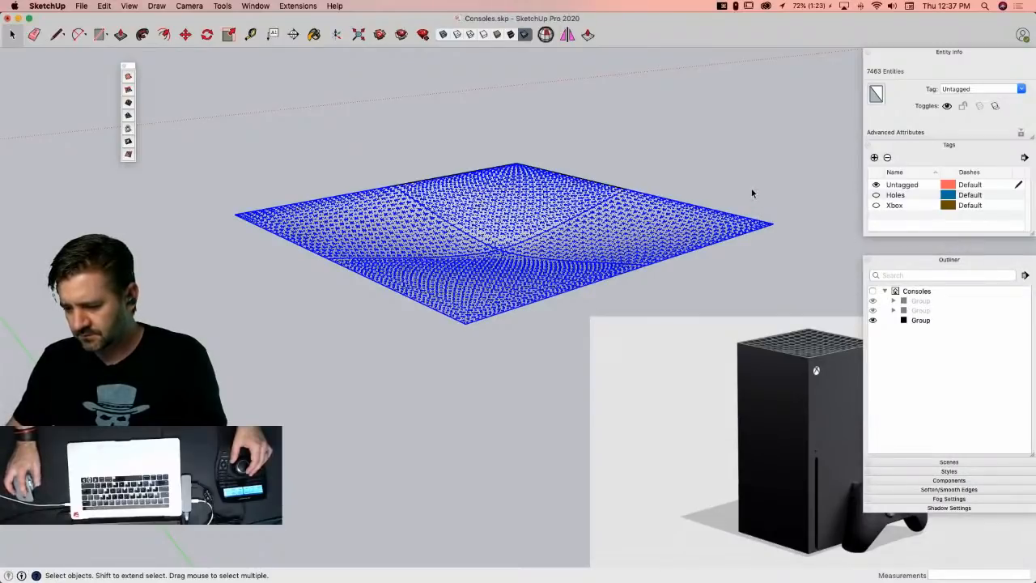
{"action": "left_click", "coordinate": [688, 149]}
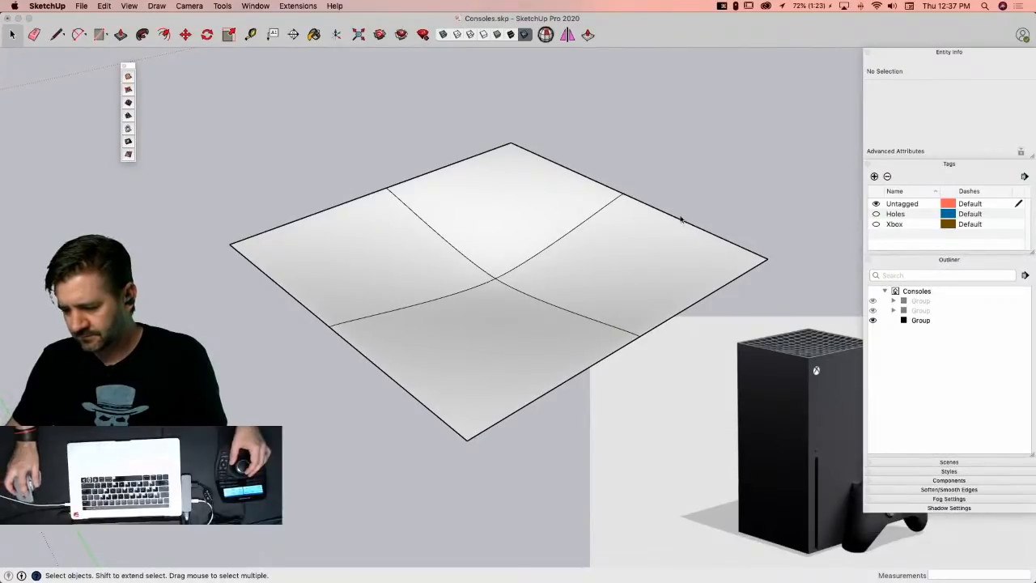
Step: Soften and smooth the edges of the whole dish, including coplanar ones, to merge the four quarters into one surface
{"action": "left_click", "coordinate": [551, 283]}
{"action": "left_click", "coordinate": [488, 223], "text": "shift"}
{"action": "left_click", "coordinate": [408, 297], "text": "shift"}
{"action": "left_click", "coordinate": [545, 345], "text": "shift"}
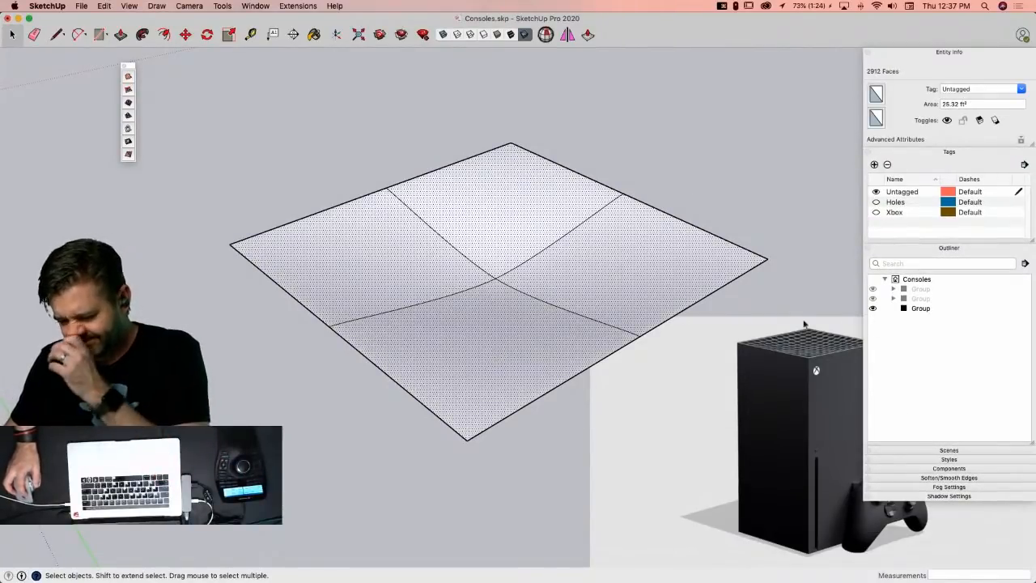
{"action": "triple_click", "coordinate": [642, 266]}
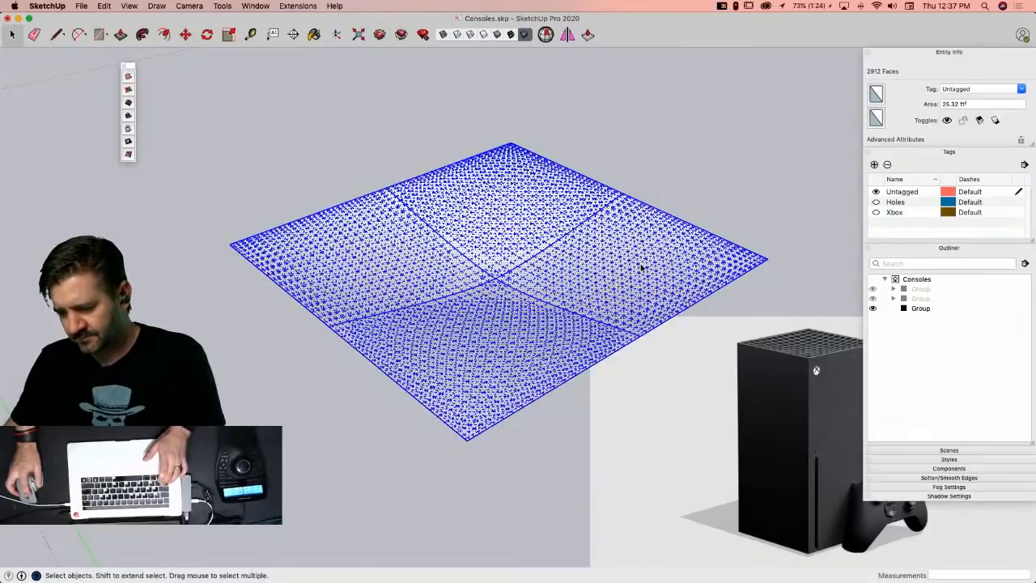
{"action": "left_click", "coordinate": [938, 471]}
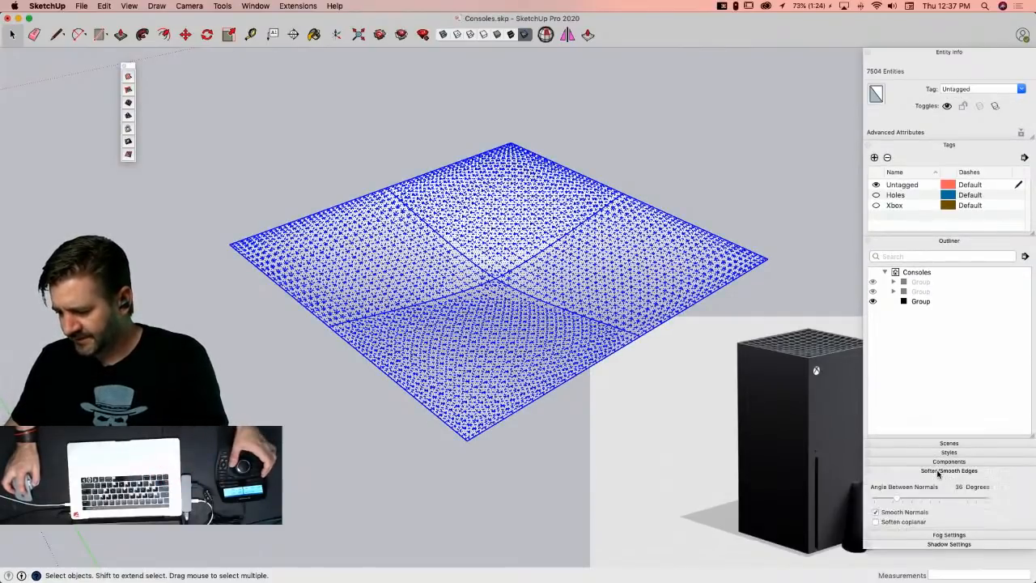
{"action": "left_click", "coordinate": [875, 522]}
{"action": "left_click", "coordinate": [791, 219]}
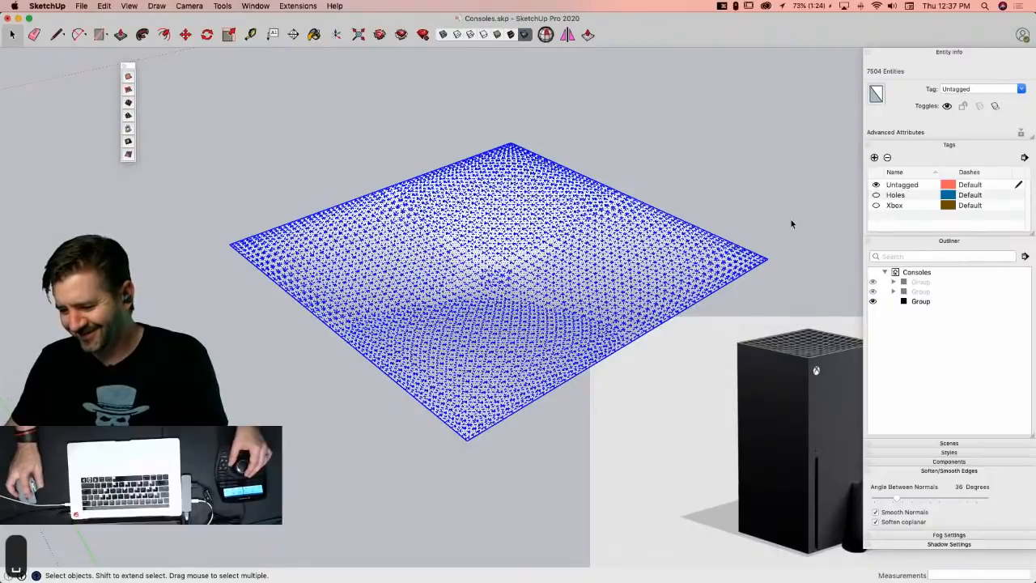
{"action": "left_click", "coordinate": [908, 261]}
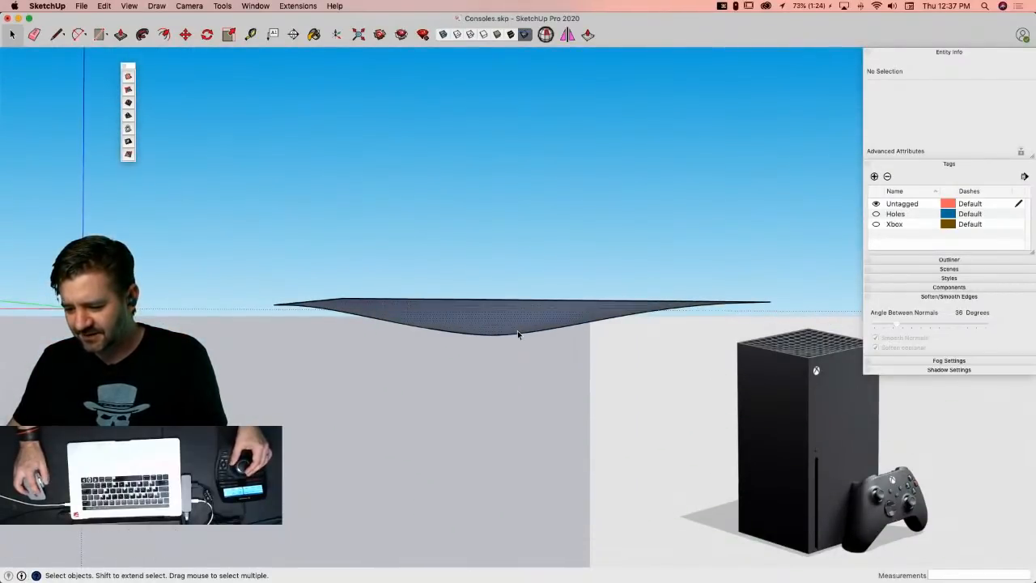
Step: Scale the dished surface's depth to about 0.84 along the blue axis
{"action": "left_click", "coordinate": [516, 332]}
{"action": "key", "text": "s"}
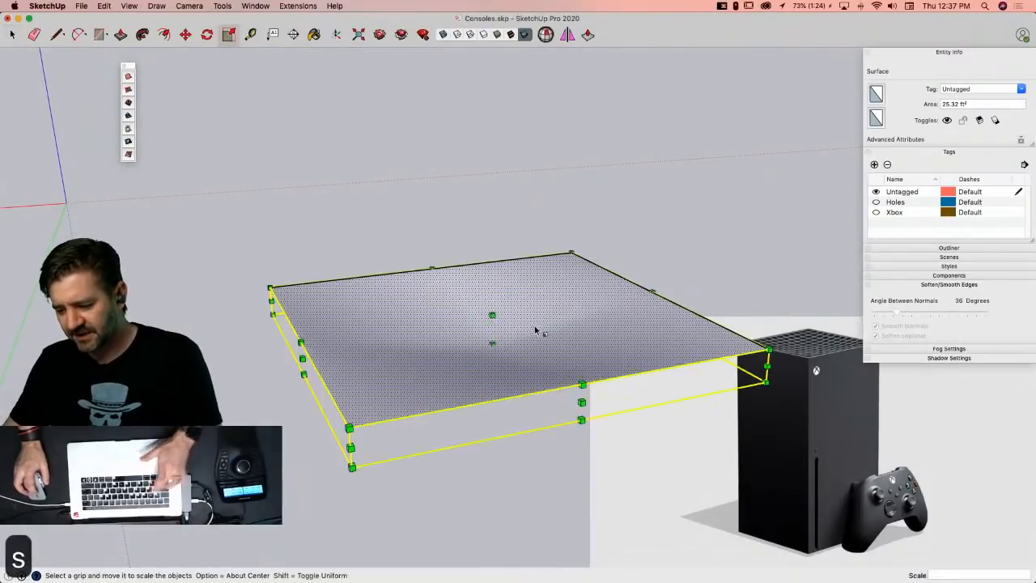
{"action": "left_click", "coordinate": [493, 344]}
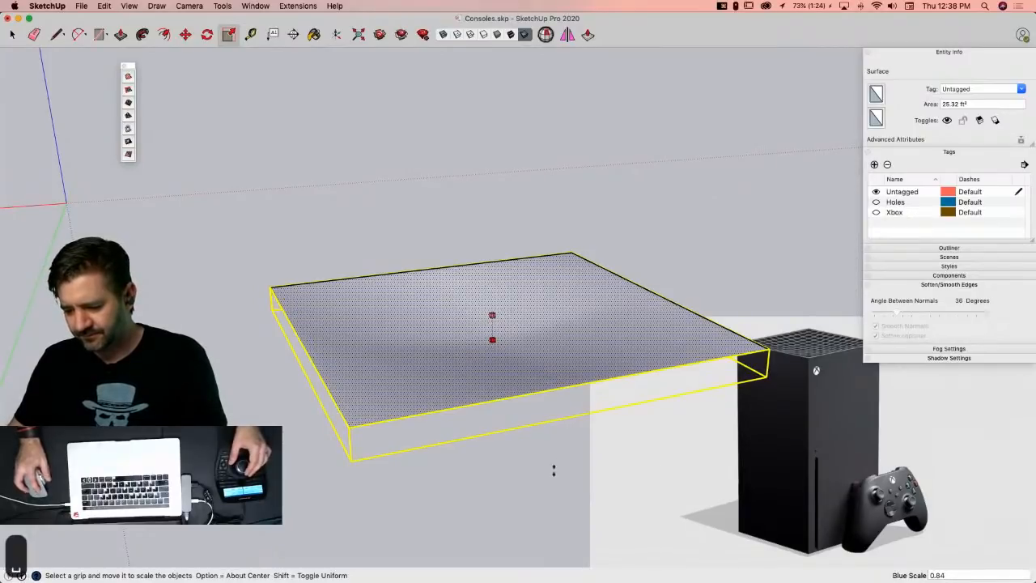
{"action": "key", "text": "space"}
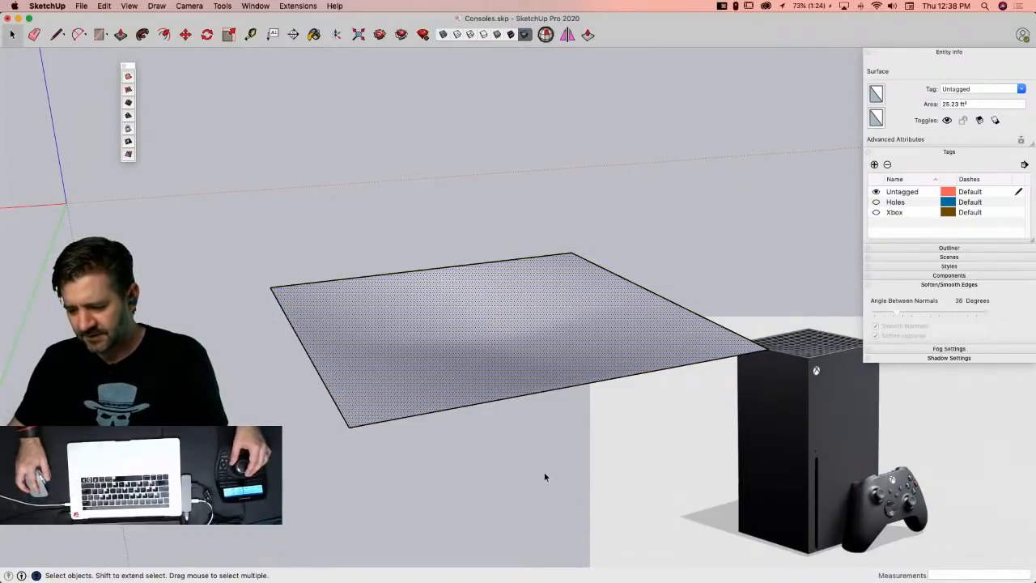
Step: Erase the leftover square grid mesh near the vertical axis
{"action": "middle_click_drag", "start_coordinate": [547, 473], "coordinate": [599, 338]}
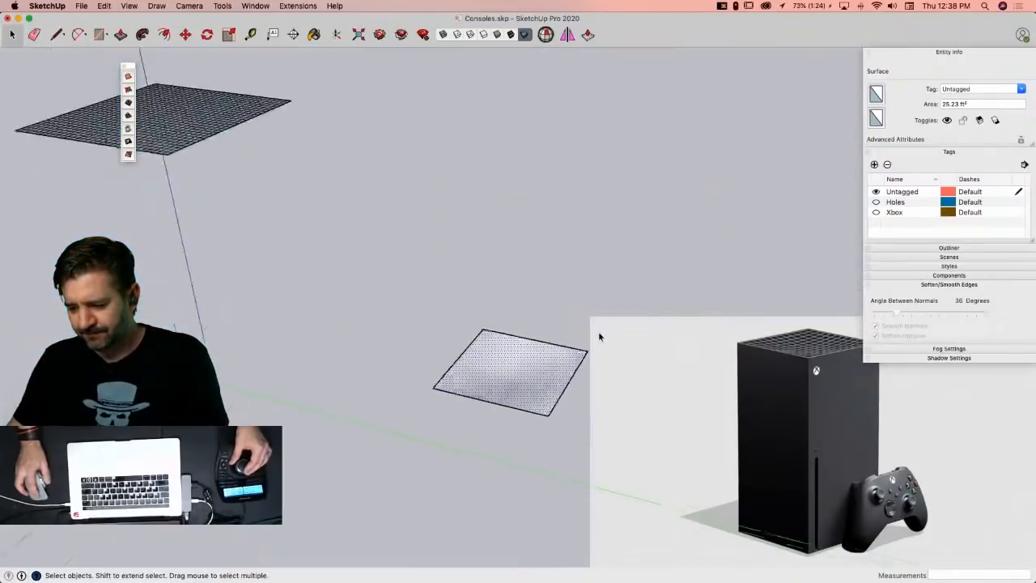
{"action": "scroll", "coordinate": [599, 336], "scroll_direction": "down", "scroll_amount": 4}
{"action": "left_click_drag", "start_coordinate": [232, 240], "coordinate": [442, 383]}
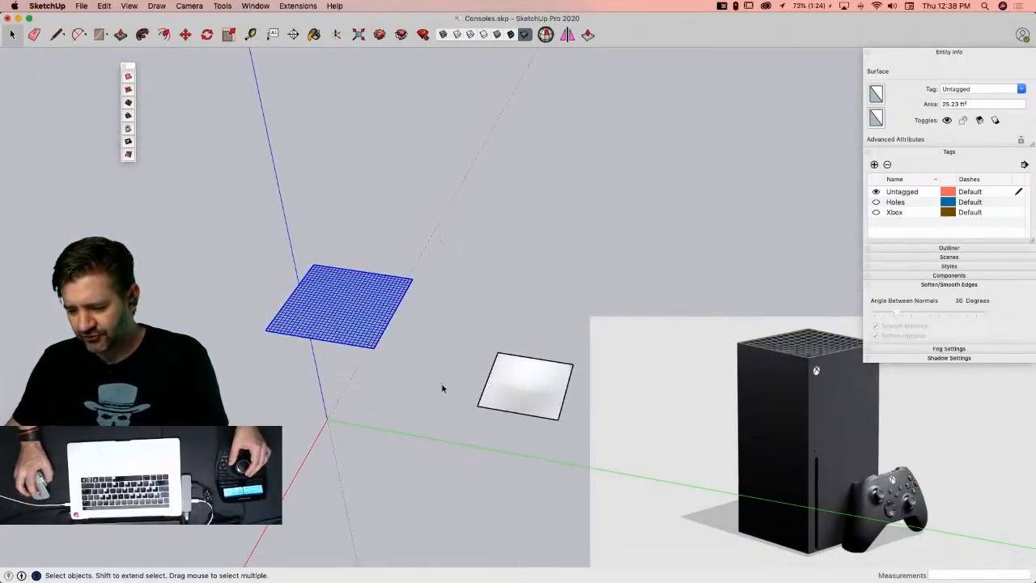
{"action": "key", "text": "BackSpace"}
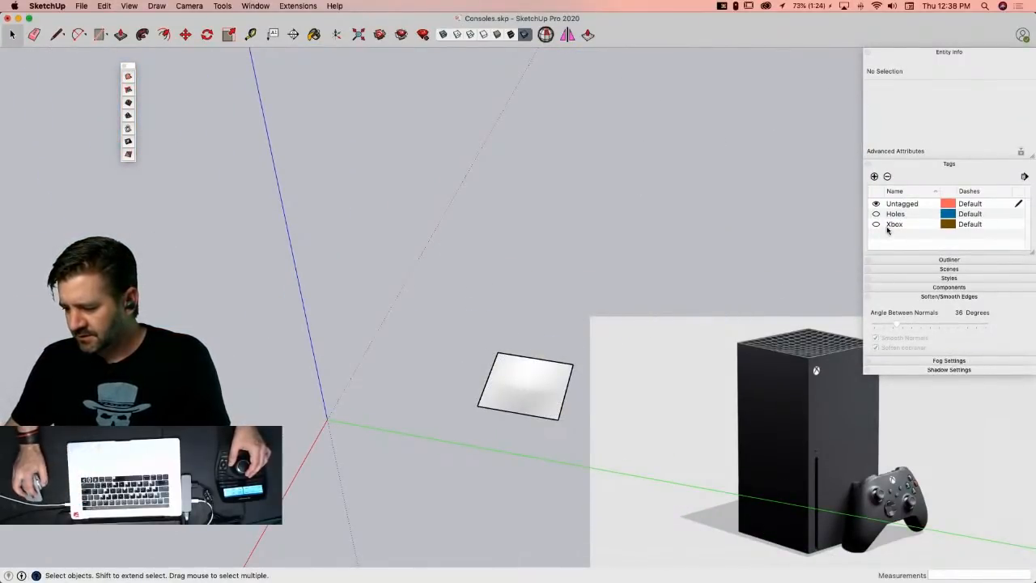
Step: Show the Xbox tag, move the dished surface by its corner onto the console's matching top corner, and close the floating Curviloft toolbar
{"action": "left_click", "coordinate": [876, 224]}
{"action": "left_click", "coordinate": [512, 411]}
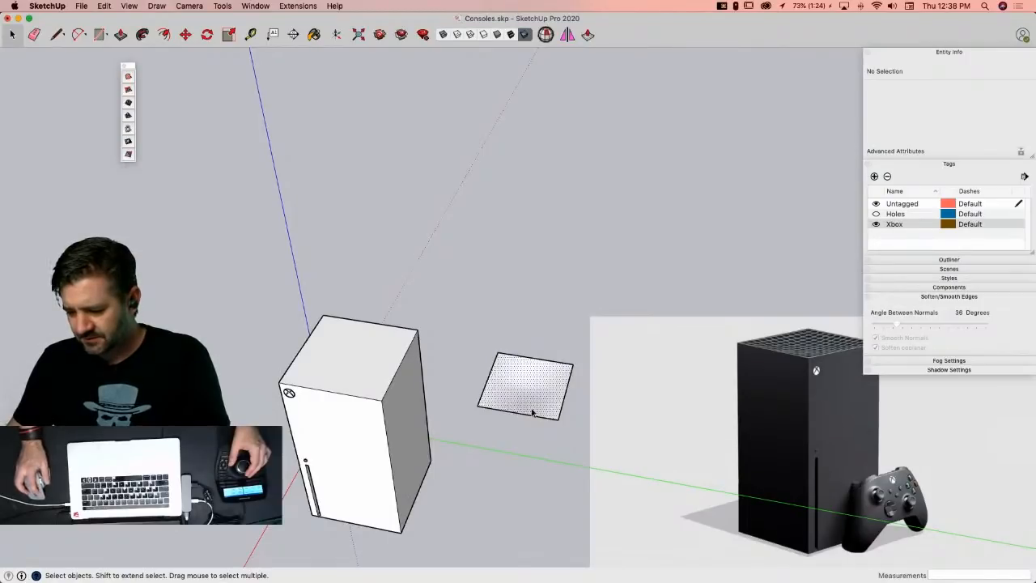
{"action": "key", "text": "m"}
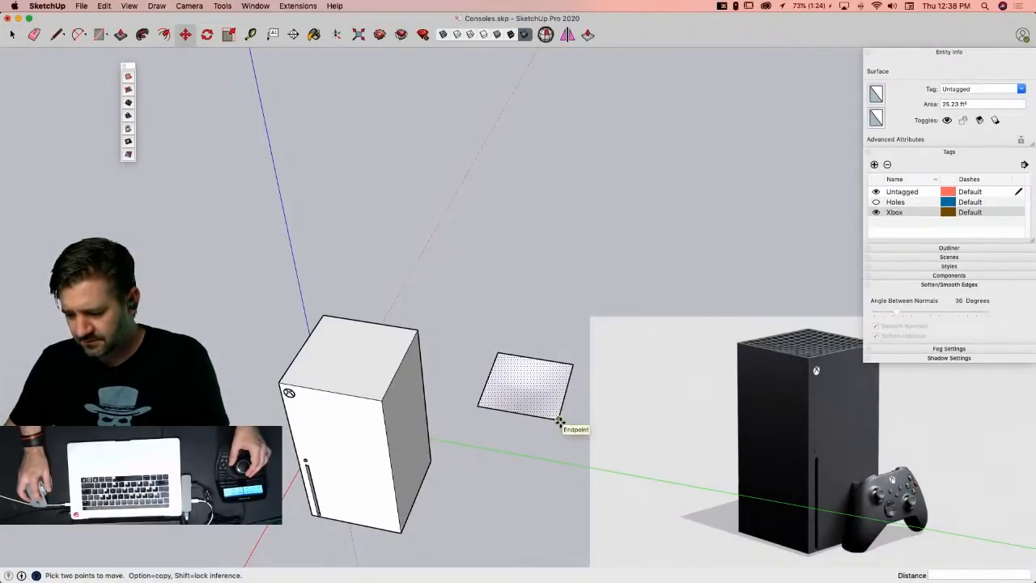
{"action": "scroll", "coordinate": [555, 429], "scroll_direction": "up", "scroll_amount": 5}
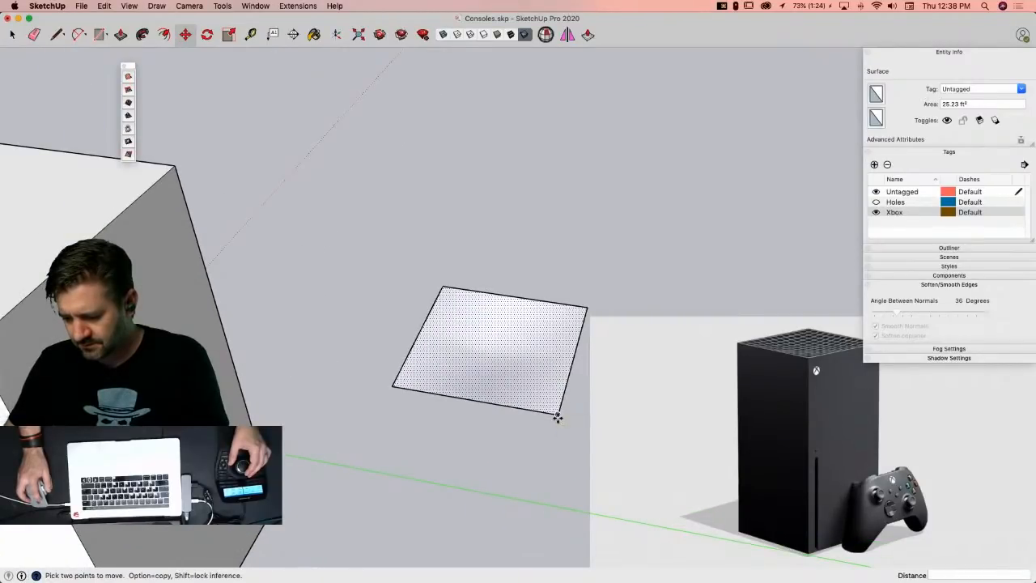
{"action": "left_click", "coordinate": [557, 417]}
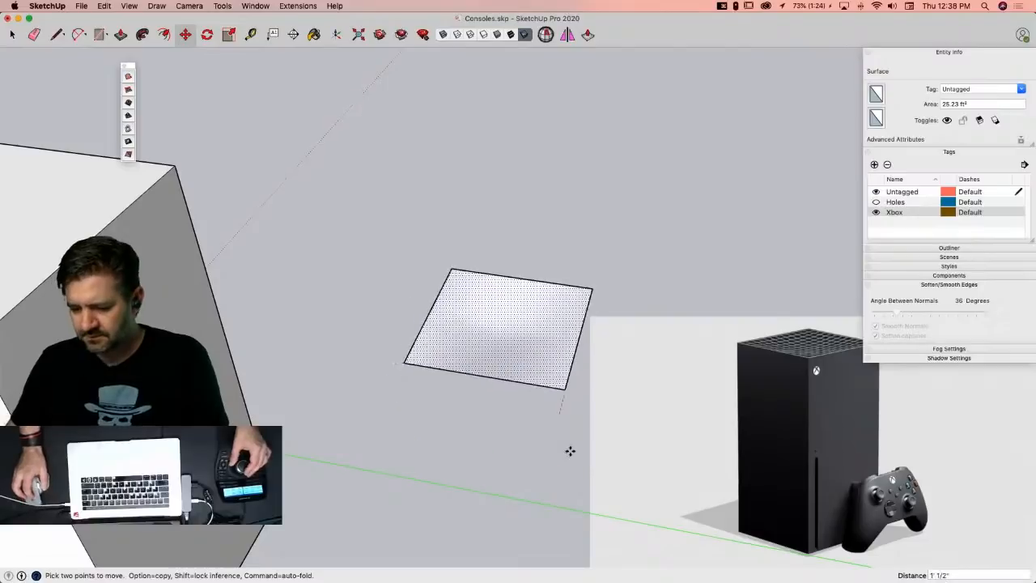
{"action": "scroll", "coordinate": [653, 308], "scroll_direction": "down", "scroll_amount": 2}
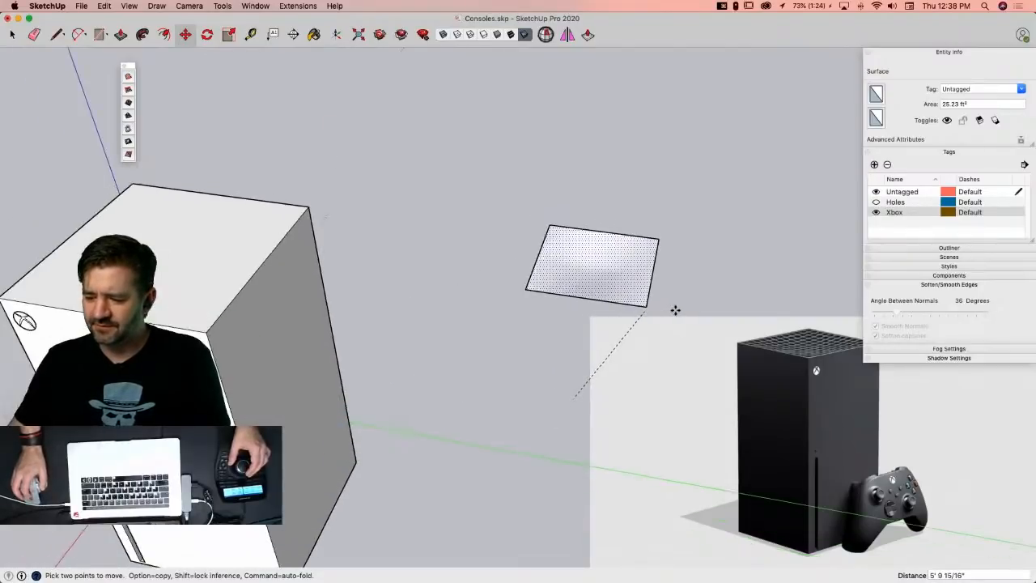
{"action": "scroll", "coordinate": [676, 311], "scroll_direction": "down", "scroll_amount": 4}
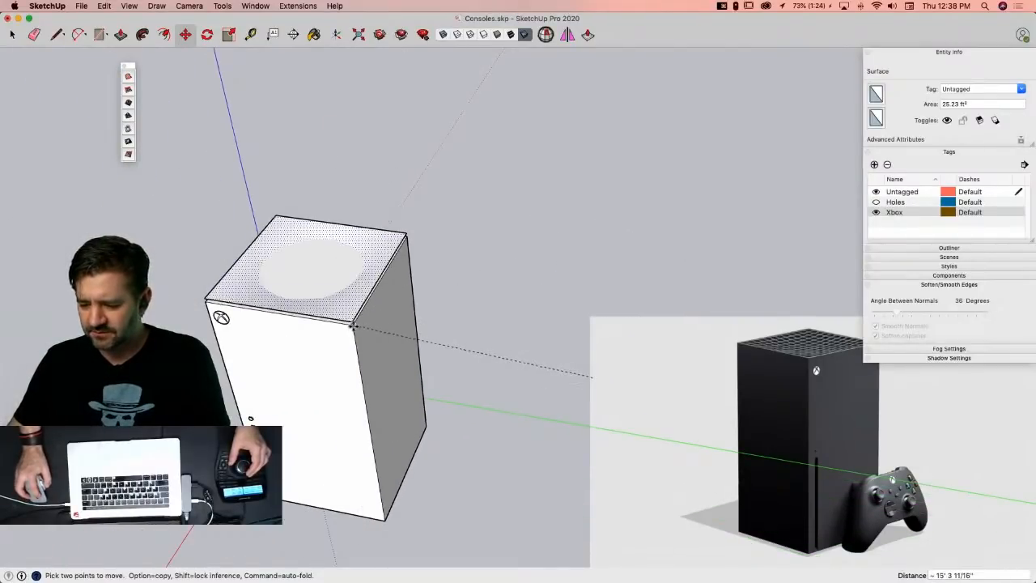
{"action": "scroll", "coordinate": [352, 327], "scroll_direction": "up", "scroll_amount": 5}
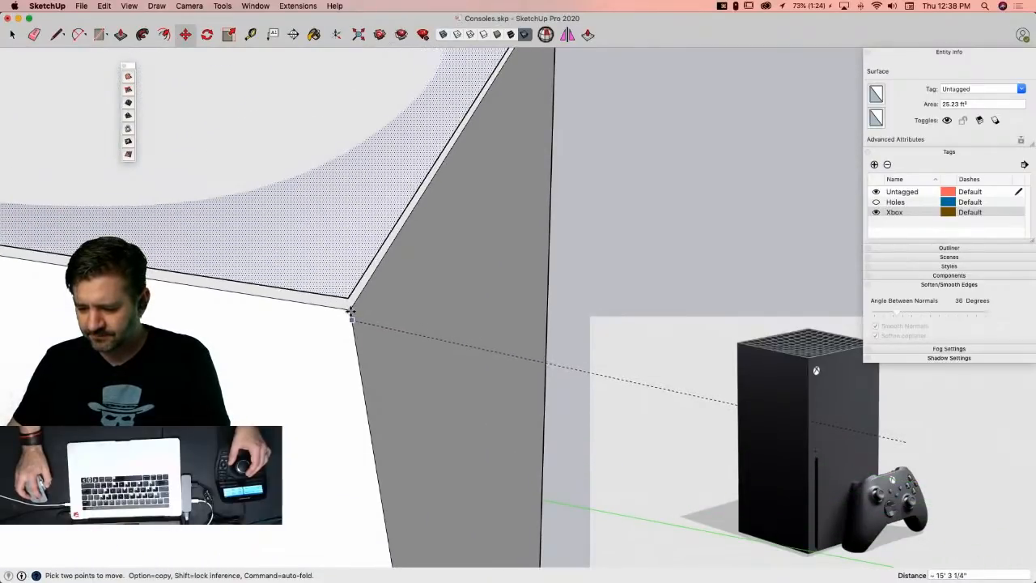
{"action": "left_click", "coordinate": [350, 310]}
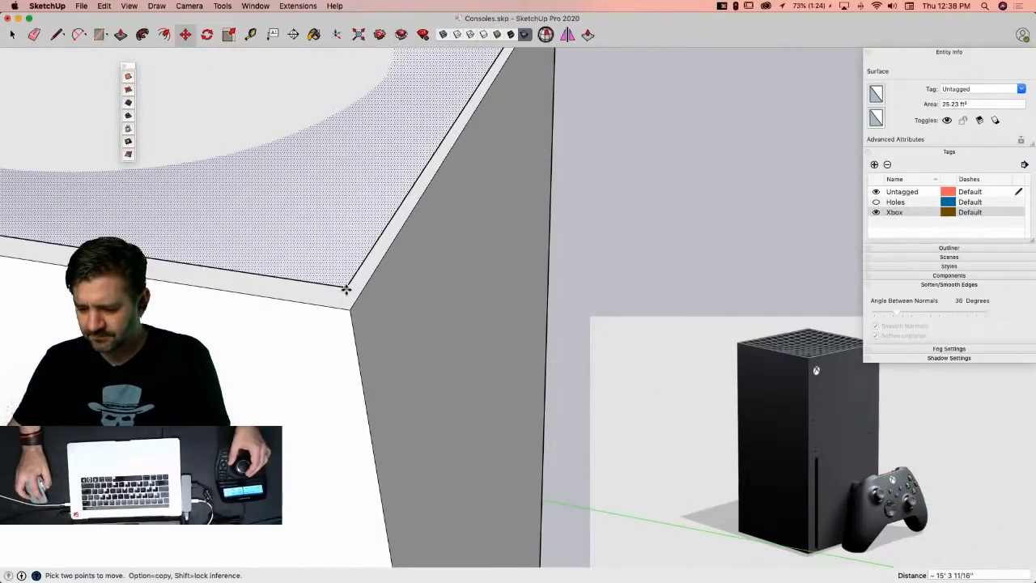
{"action": "left_click", "coordinate": [351, 310]}
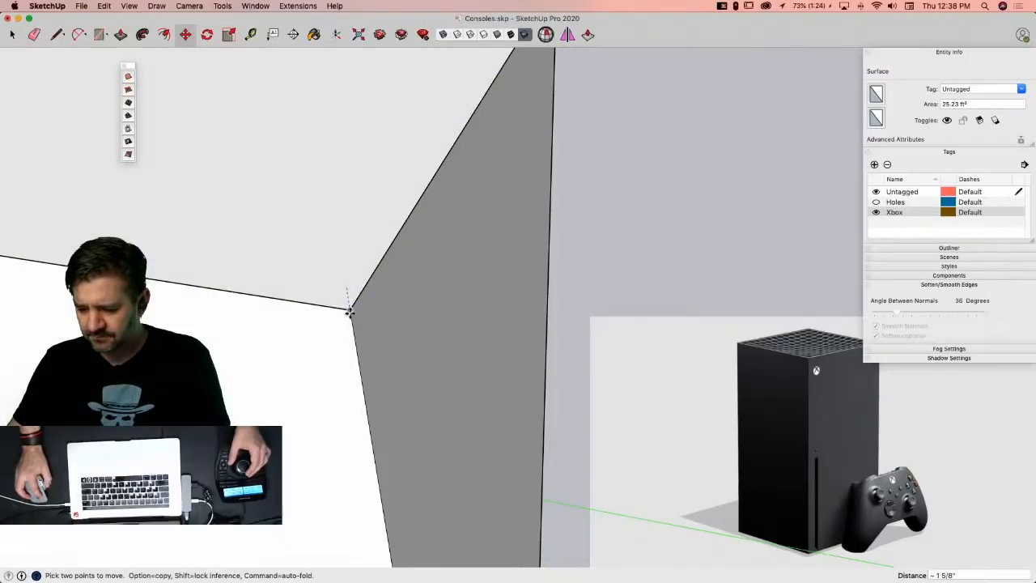
{"action": "left_click", "coordinate": [125, 67]}
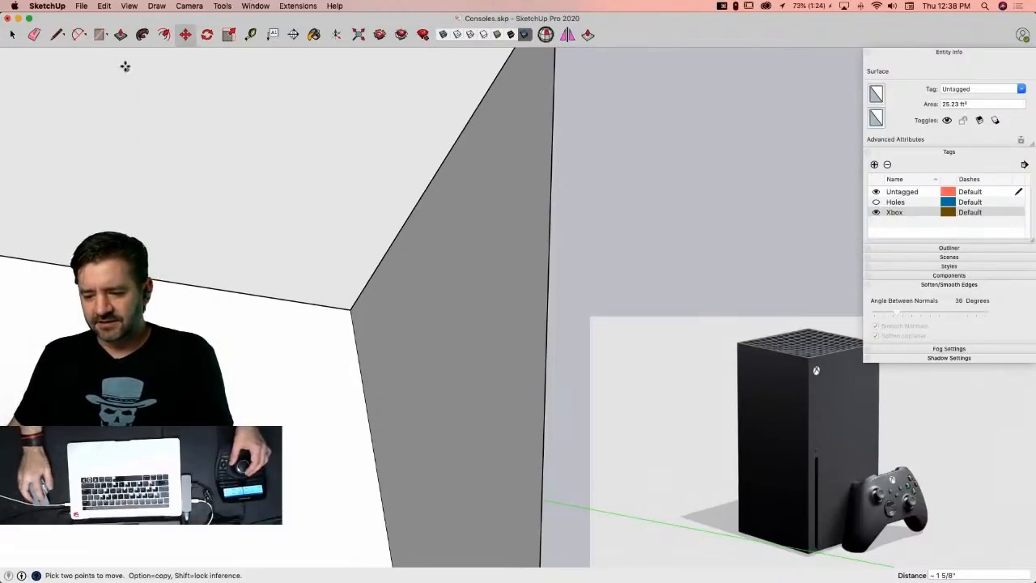
{"action": "key", "text": "space"}
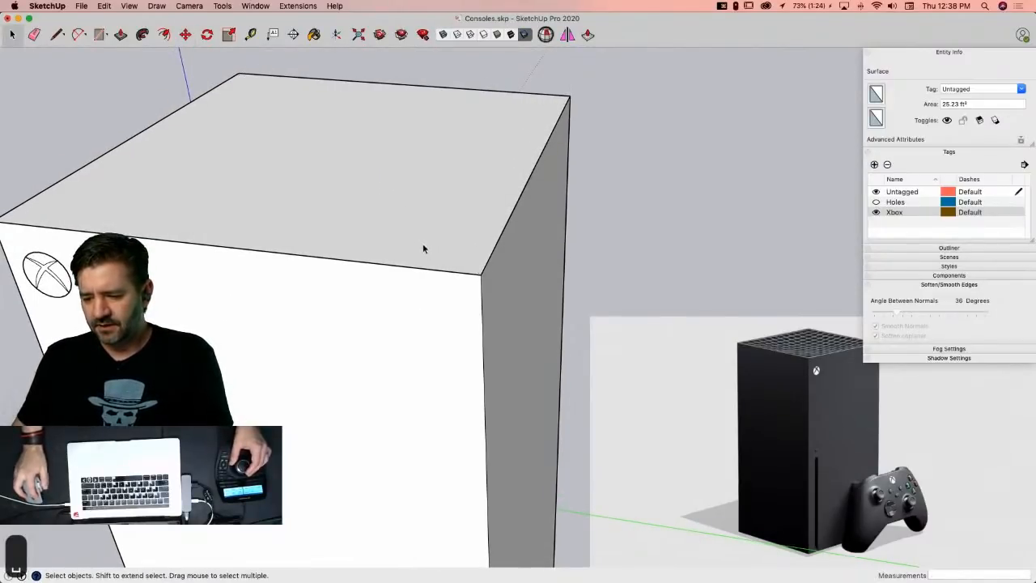
Step: Explode the Xbox body group and erase its flat top face, leaving the dished surface as the top
{"action": "left_click", "coordinate": [397, 221]}
{"action": "right_click", "coordinate": [397, 221]}
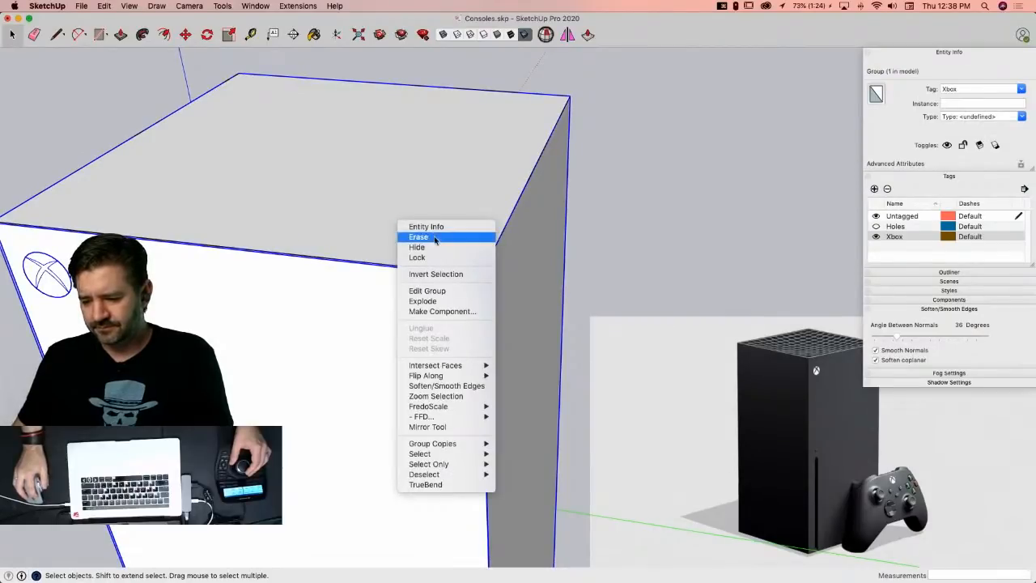
{"action": "left_click", "coordinate": [425, 301]}
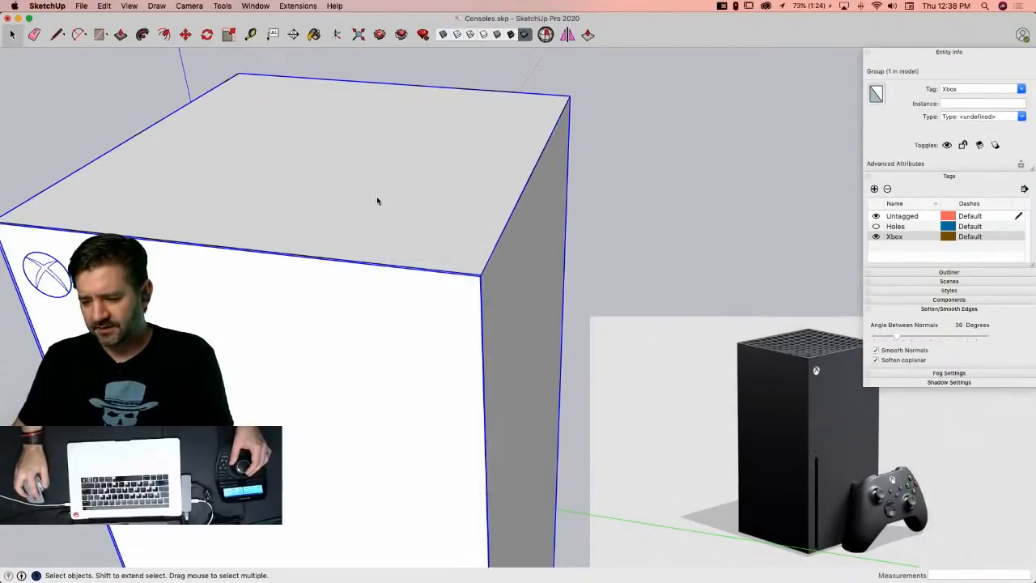
{"action": "left_click", "coordinate": [446, 170]}
{"action": "key", "text": "BackSpace"}
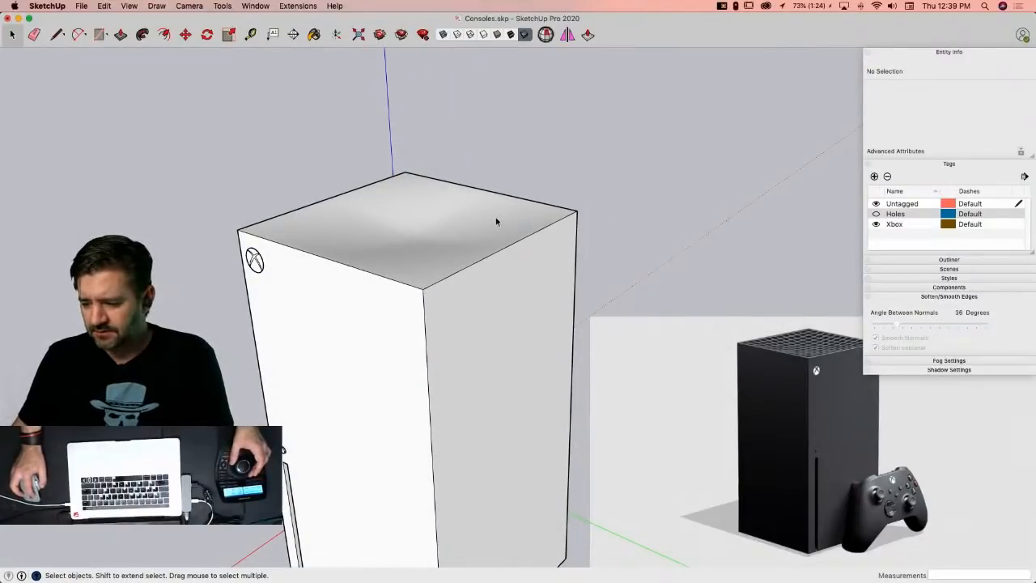
Step: Show the Holes tag, explode the group of holes into separate components, and select a single hole near the front corner
{"action": "left_click", "coordinate": [877, 214]}
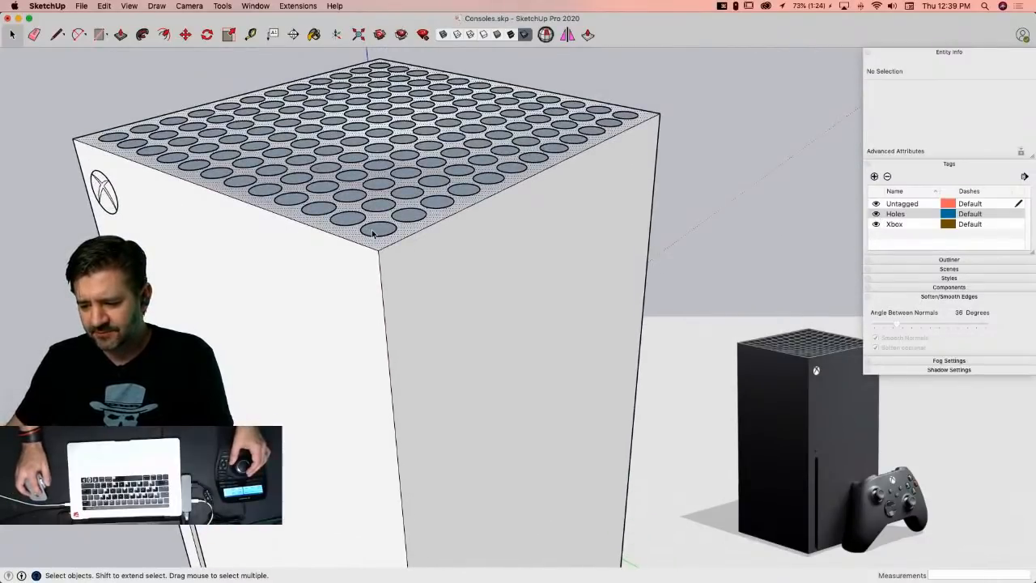
{"action": "left_click", "coordinate": [376, 235]}
{"action": "double_click", "coordinate": [372, 233]}
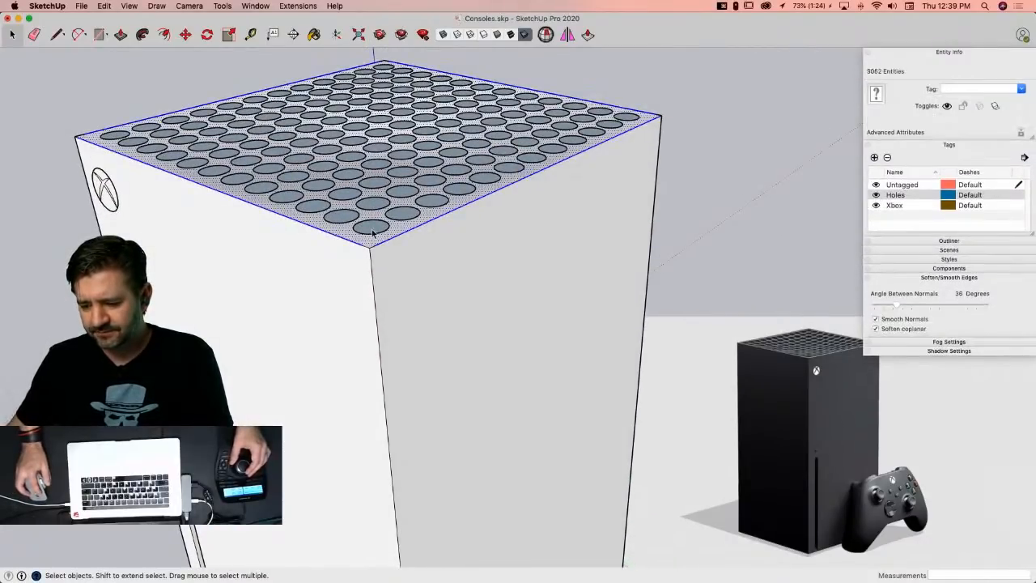
{"action": "left_click", "coordinate": [370, 227]}
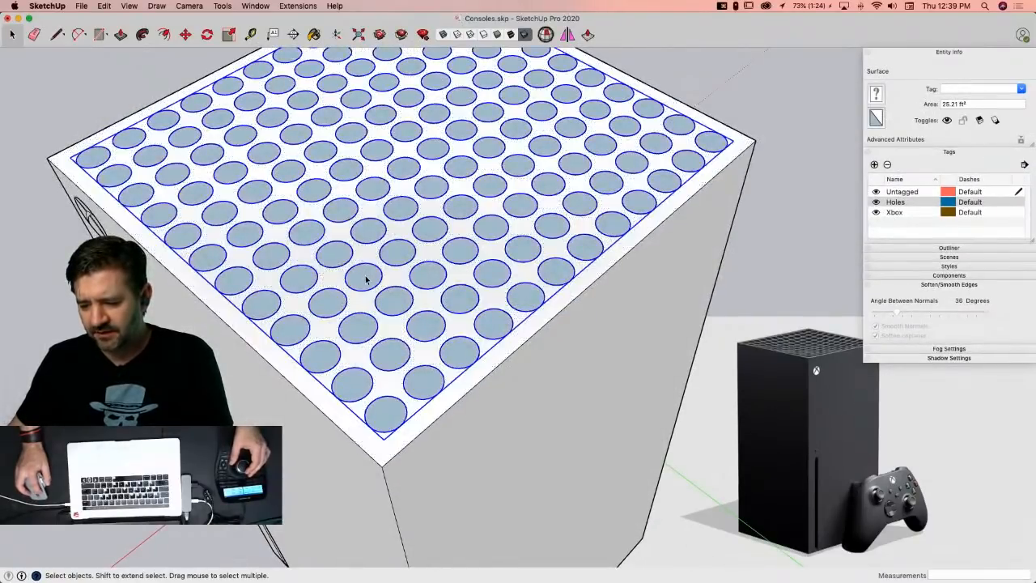
{"action": "left_click", "coordinate": [366, 281]}
{"action": "right_click", "coordinate": [366, 281]}
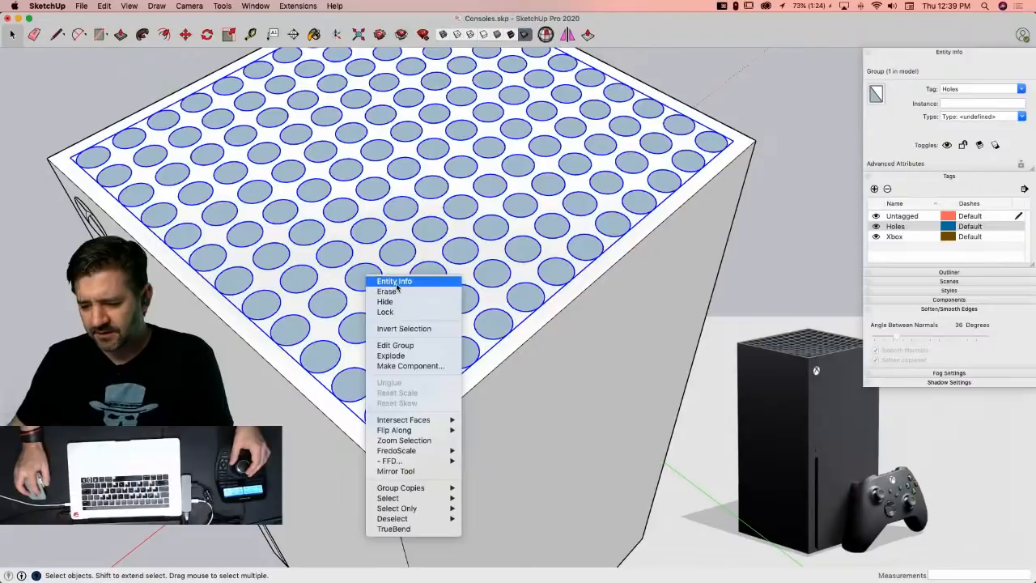
{"action": "left_click", "coordinate": [409, 351]}
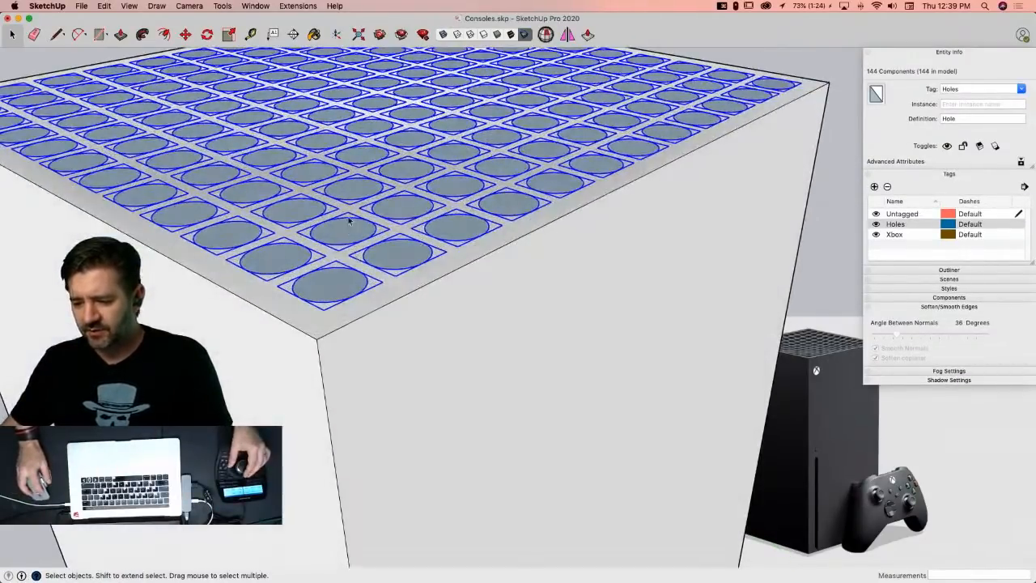
{"action": "left_click", "coordinate": [344, 243]}
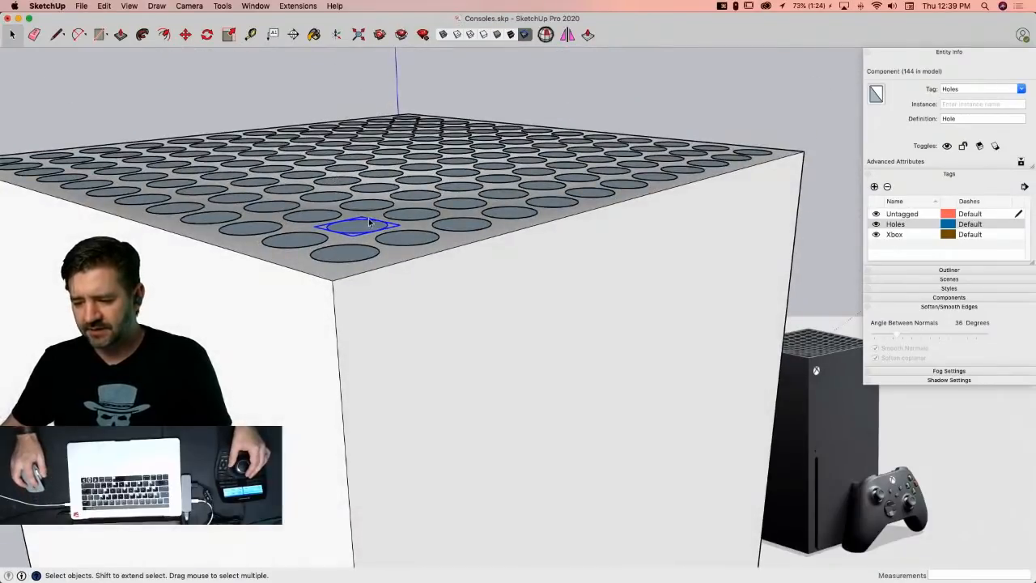
Step: Open the hole component near the front corner for editing and Push/Pull its circular face up about 1 5/8"
{"action": "key", "text": "p"}
{"action": "key", "text": "space"}
{"action": "double_click", "coordinate": [365, 228]}
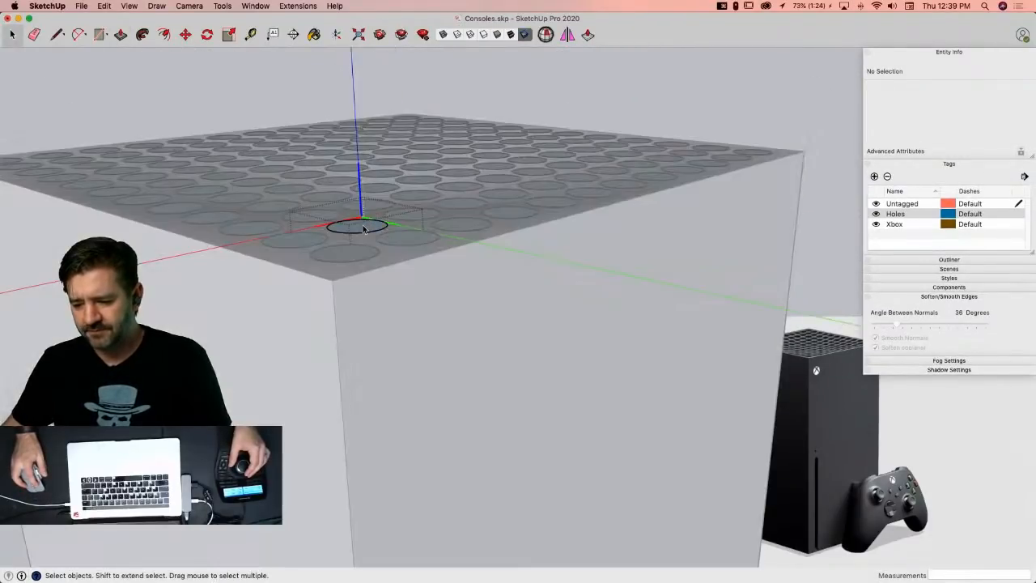
{"action": "key", "text": "p"}
{"action": "left_click", "coordinate": [363, 229]}
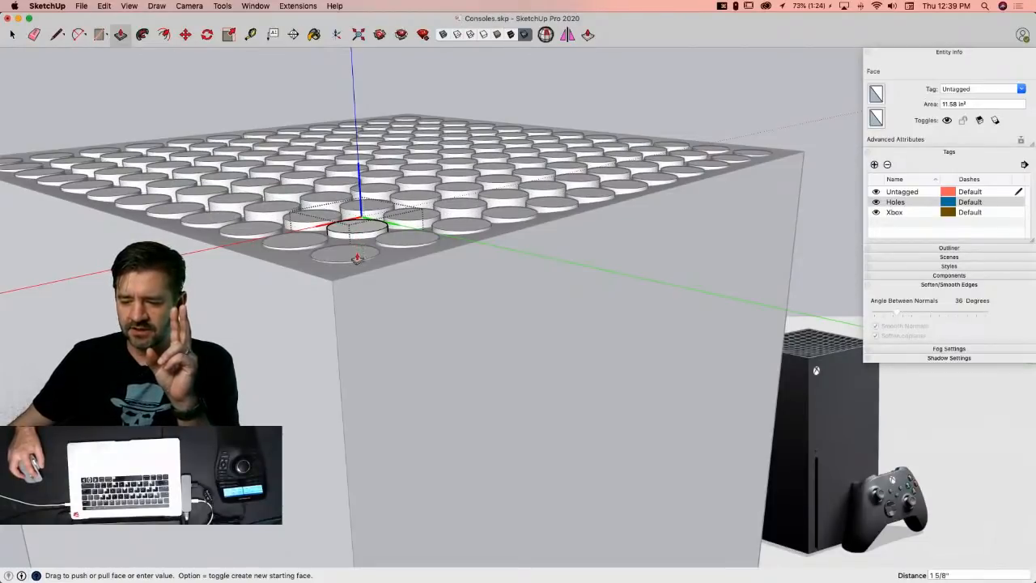
{"action": "key", "text": "space"}
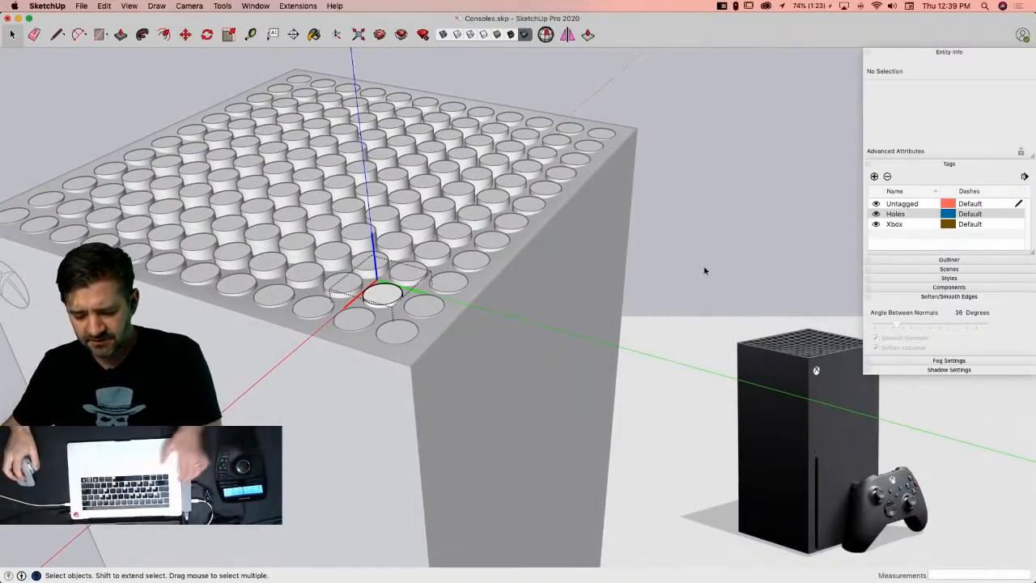
Step: Switch to Chrome, examine the enlarged forum image of the console's perforated top, and return to SketchUp
{"action": "key", "text": "super+Tab"}
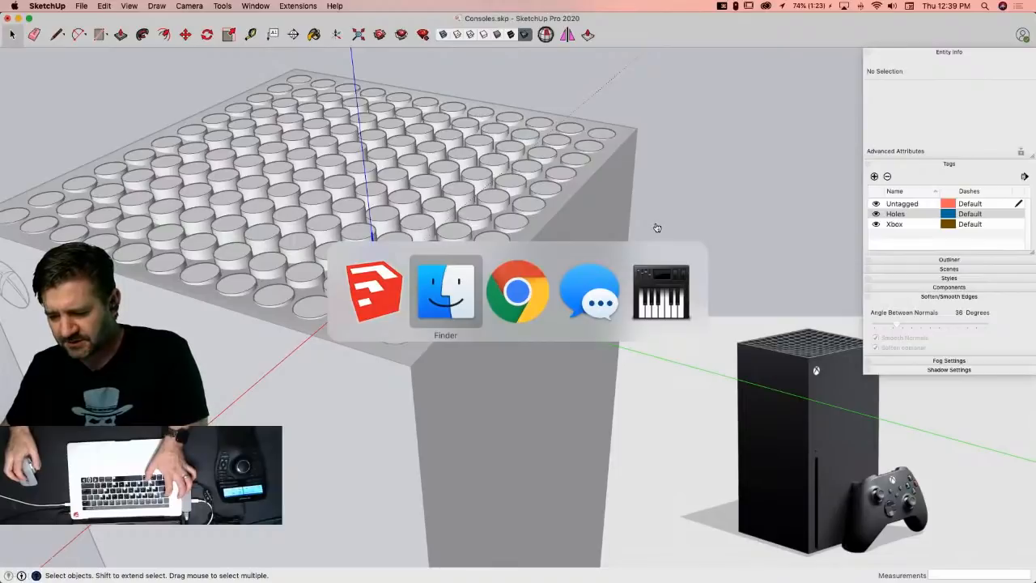
{"action": "key", "text": "super+Tab"}
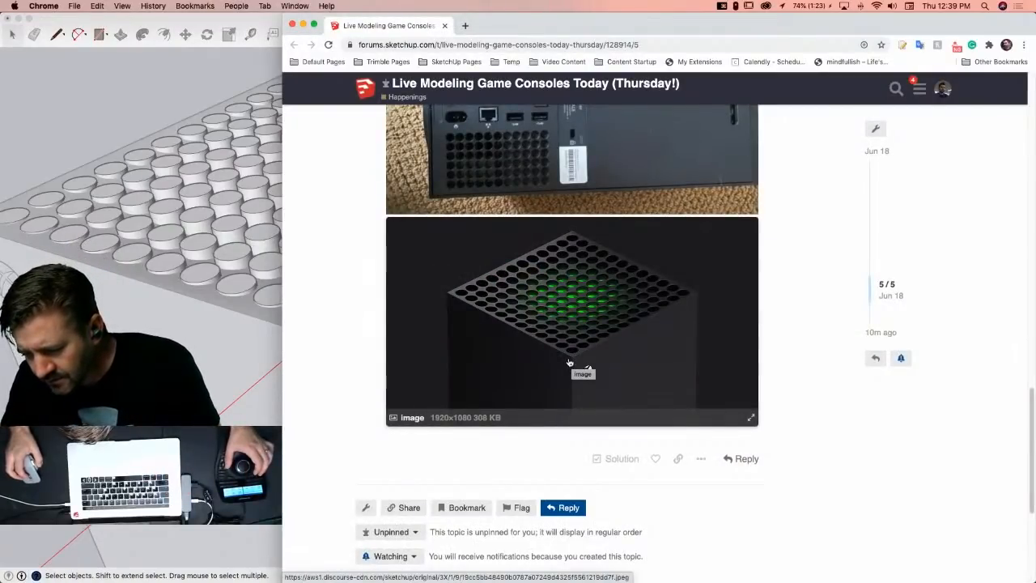
{"action": "left_click", "coordinate": [574, 299]}
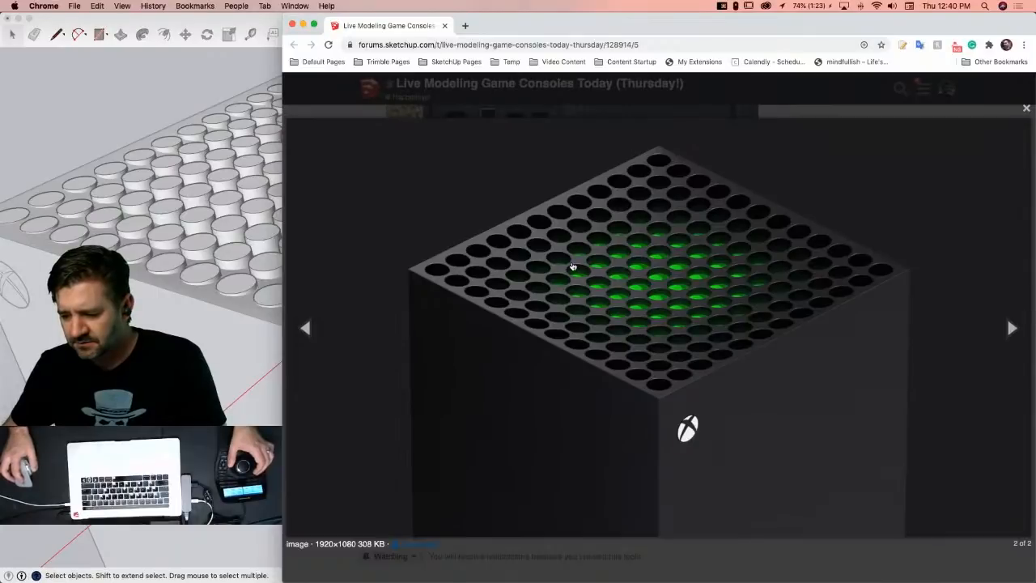
{"action": "left_click", "coordinate": [250, 26]}
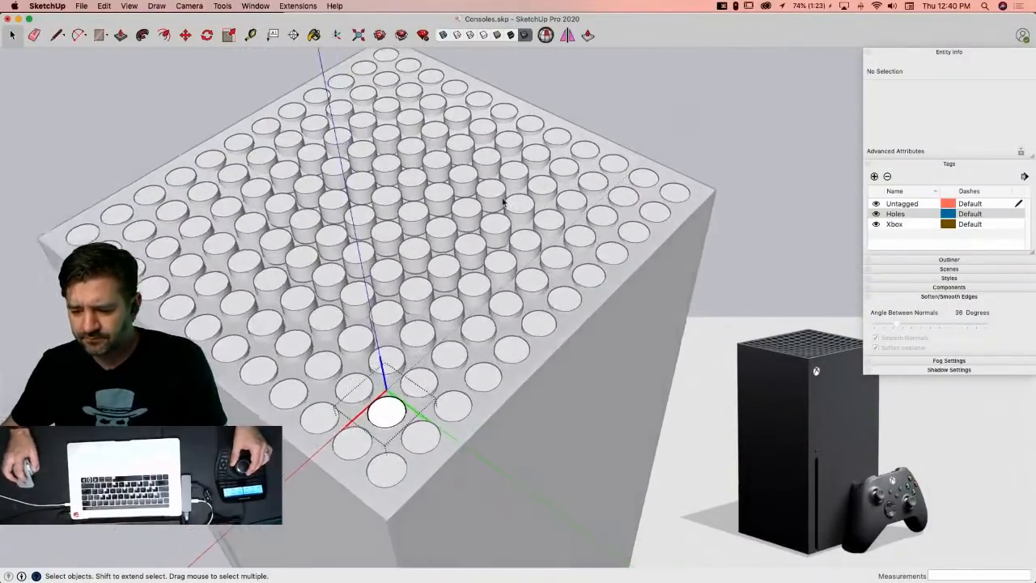
Step: Check the cylinders in X-ray, then Push/Pull the edited cylinder's underside down about 4 9/16" from inside the console
{"action": "left_click", "coordinate": [445, 36]}
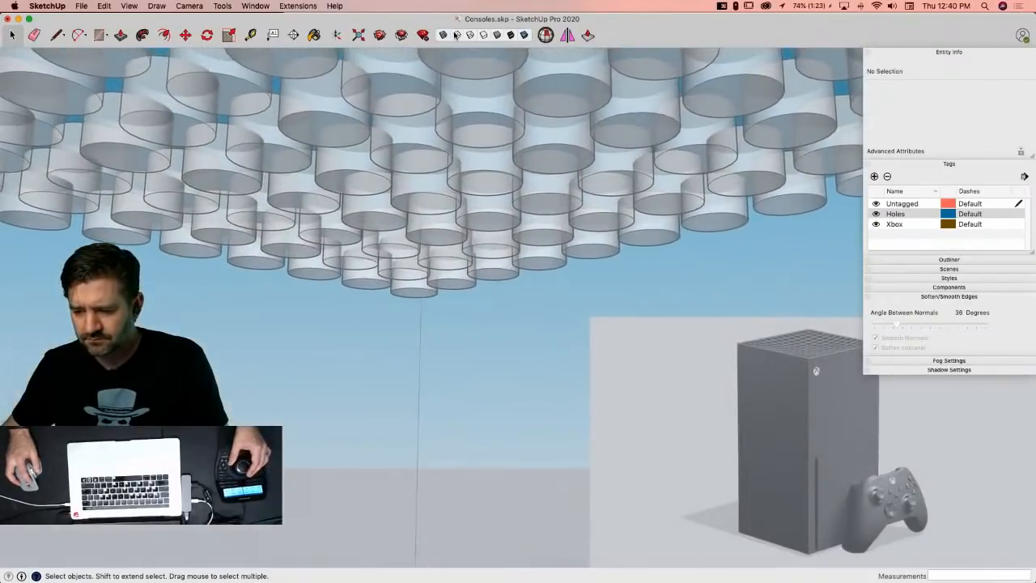
{"action": "left_click", "coordinate": [456, 35]}
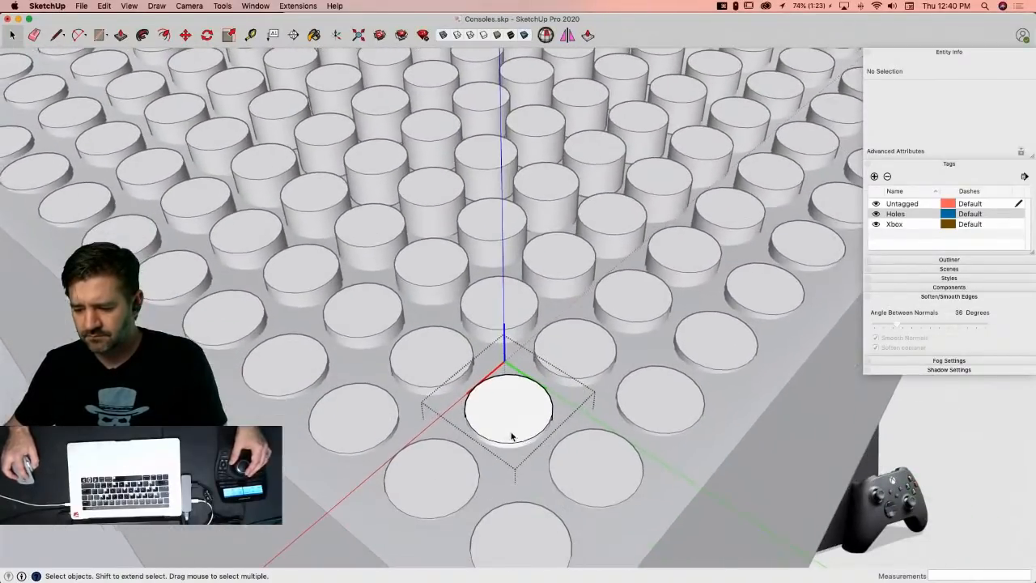
{"action": "left_click", "coordinate": [509, 429]}
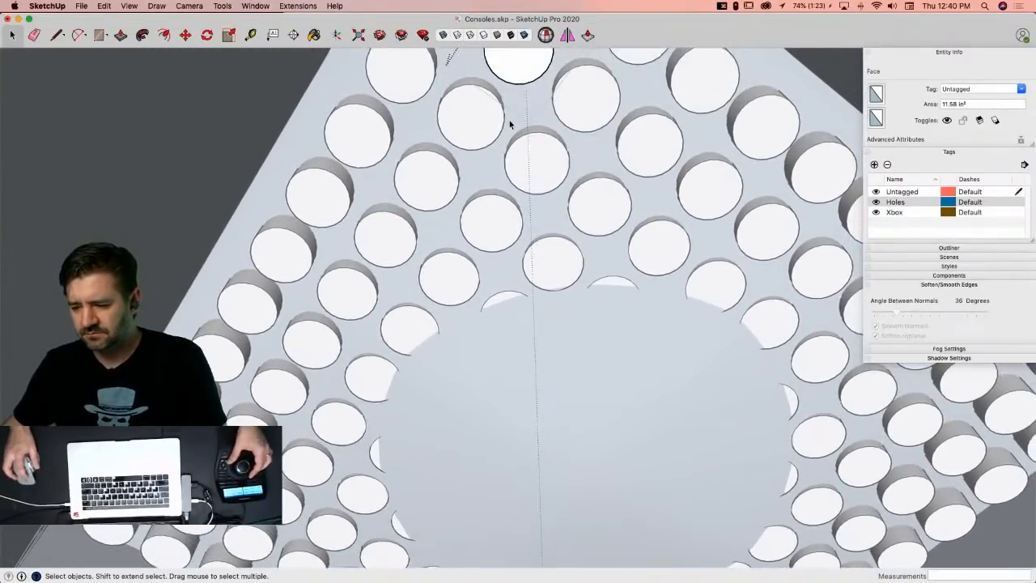
{"action": "key", "text": "p"}
{"action": "left_click", "coordinate": [519, 75]}
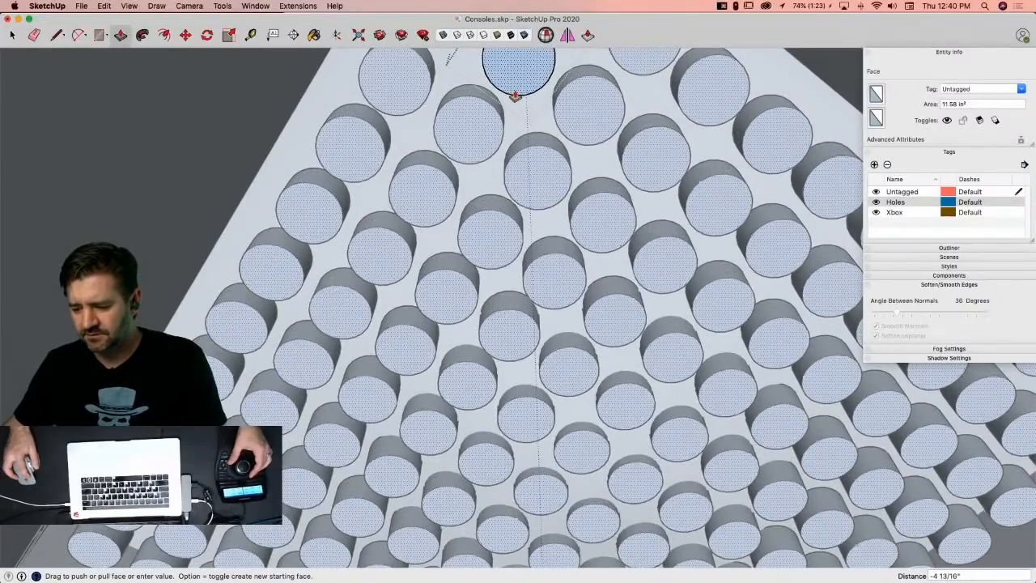
{"action": "left_click", "coordinate": [515, 95]}
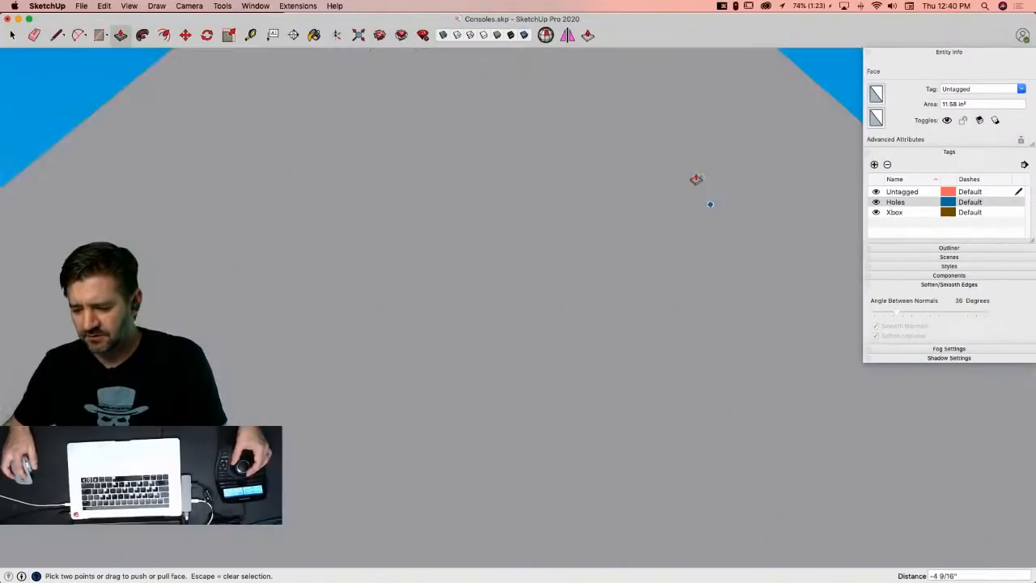
{"action": "key", "text": "space"}
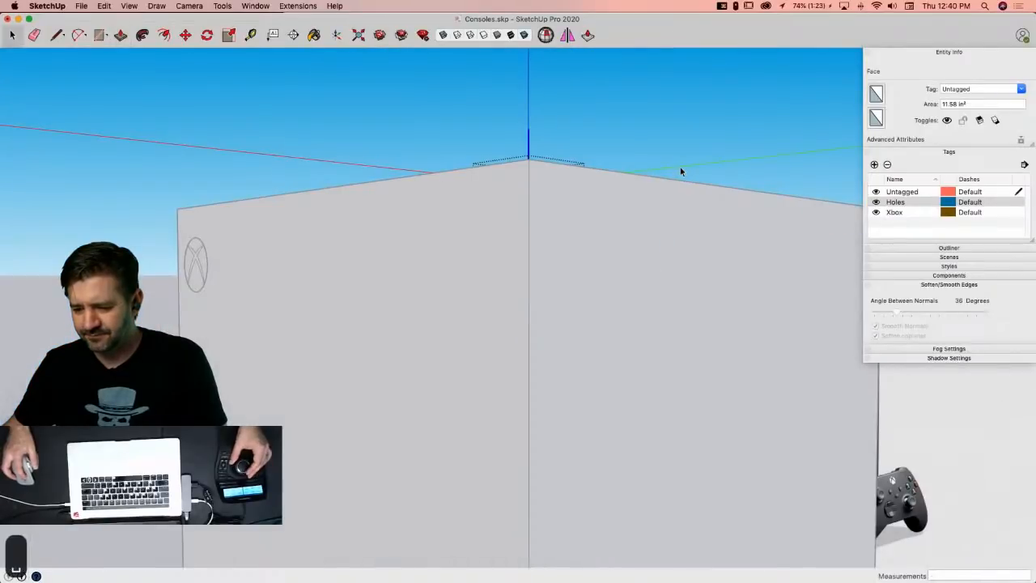
Step: Open a hole component in the middle of the dish, Push/Pull its end face up about 6 5/8", and close the component
{"action": "middle_click_drag", "start_coordinate": [619, 120], "coordinate": [422, 225]}
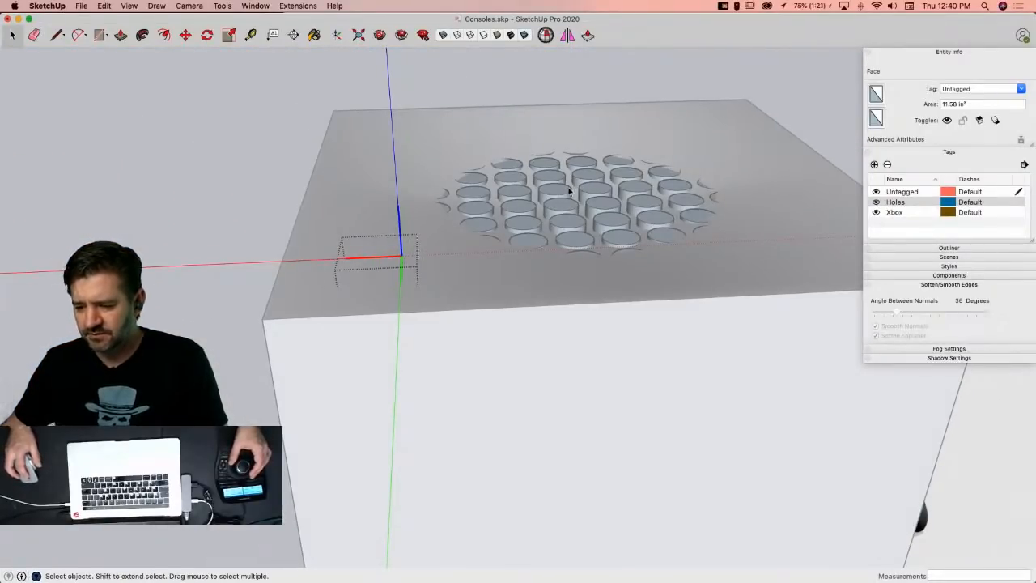
{"action": "key", "text": "p"}
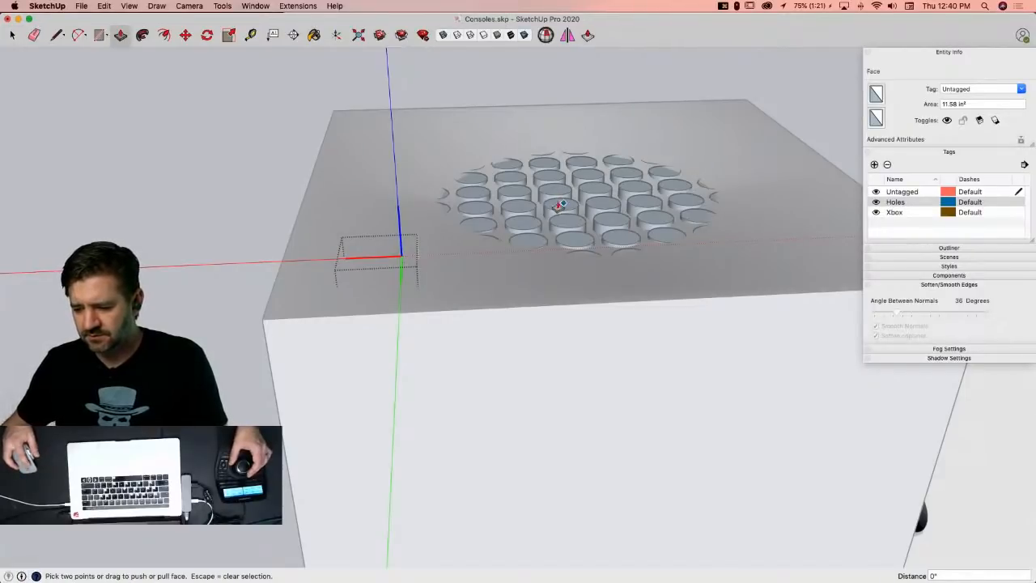
{"action": "key", "text": "space"}
{"action": "double_click", "coordinate": [564, 209]}
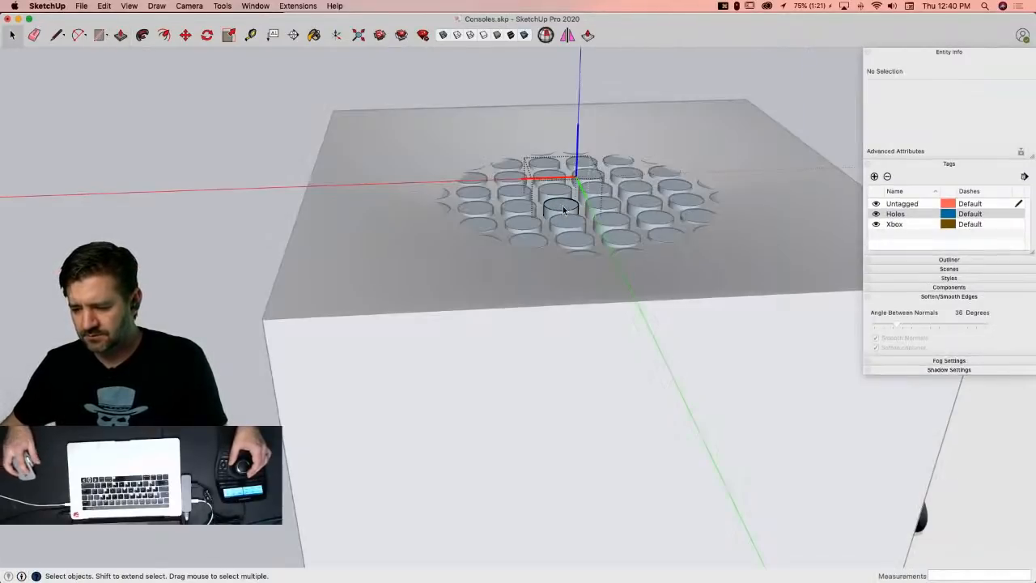
{"action": "key", "text": "p"}
{"action": "left_click", "coordinate": [560, 209]}
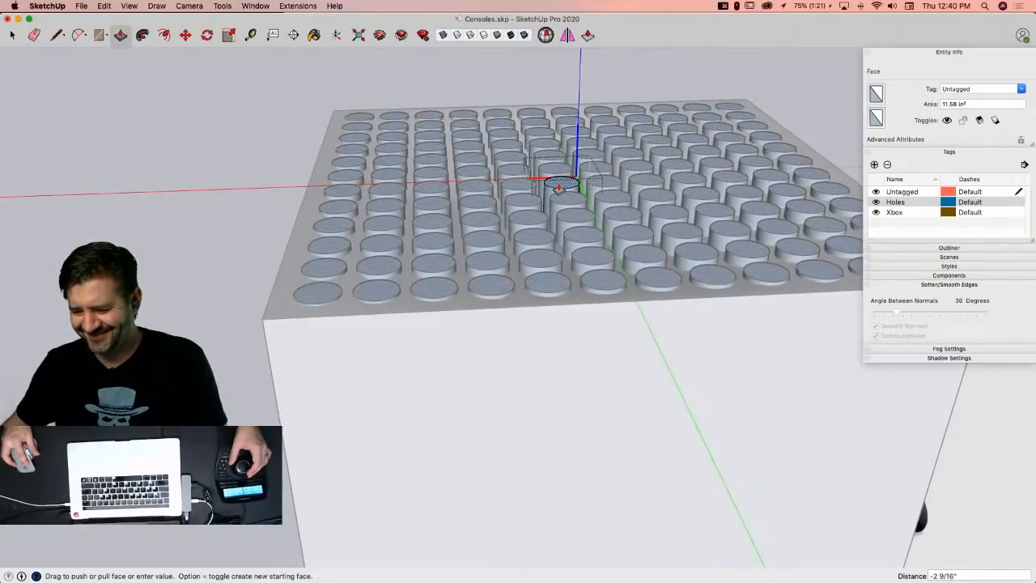
{"action": "left_click", "coordinate": [552, 152]}
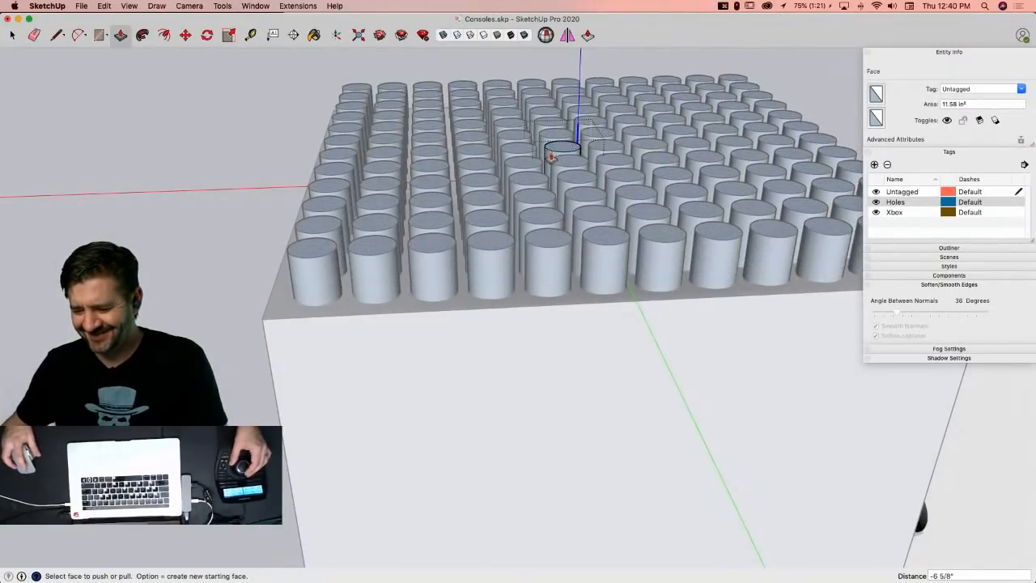
{"action": "key", "text": "space"}
{"action": "left_click", "coordinate": [666, 111]}
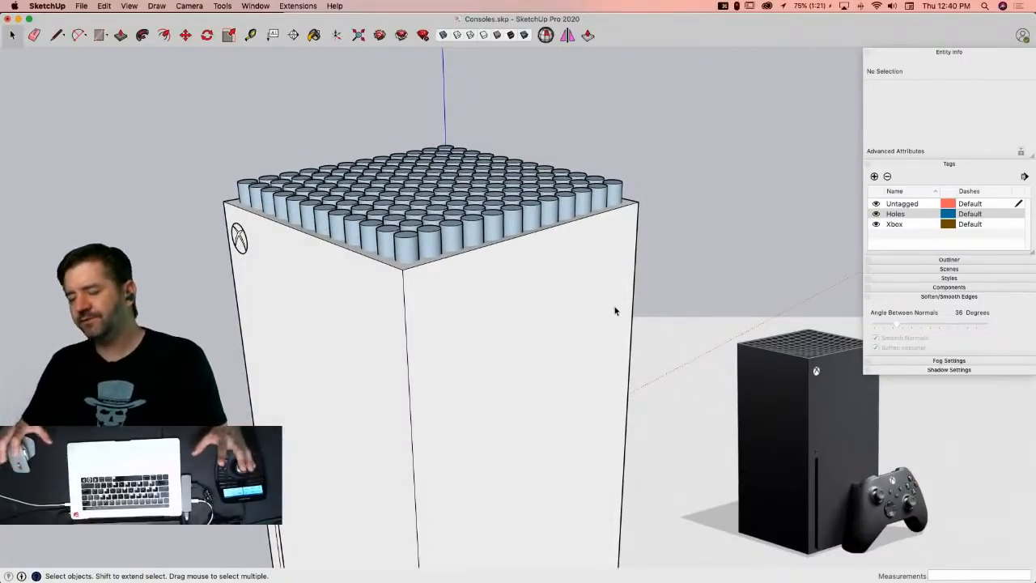
Step: Select the console body's connected geometry and a corner cylinder to check which parts belong to the body
{"action": "left_click", "coordinate": [403, 310]}
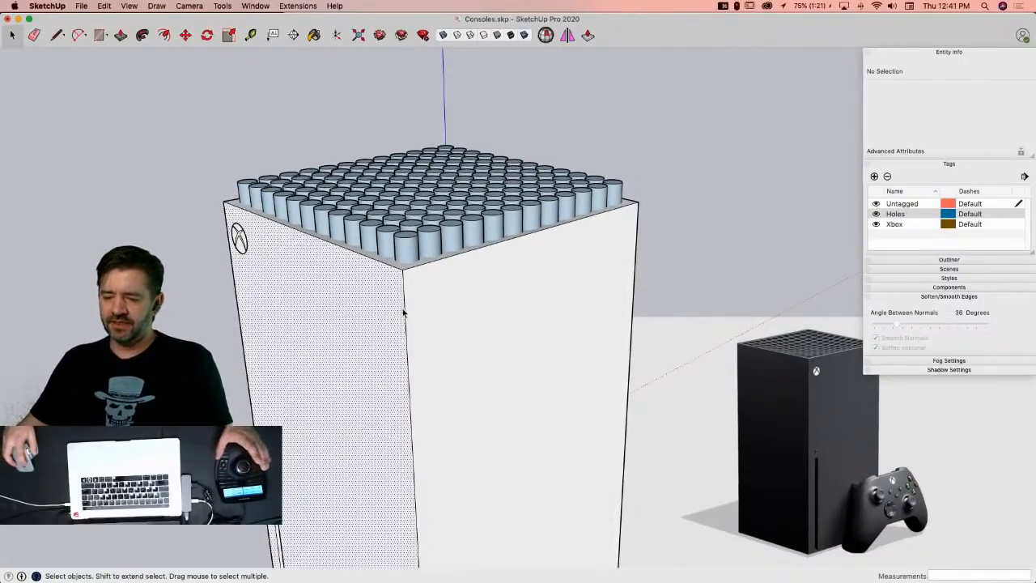
{"action": "double_click", "coordinate": [429, 300]}
{"action": "left_click", "coordinate": [428, 300]}
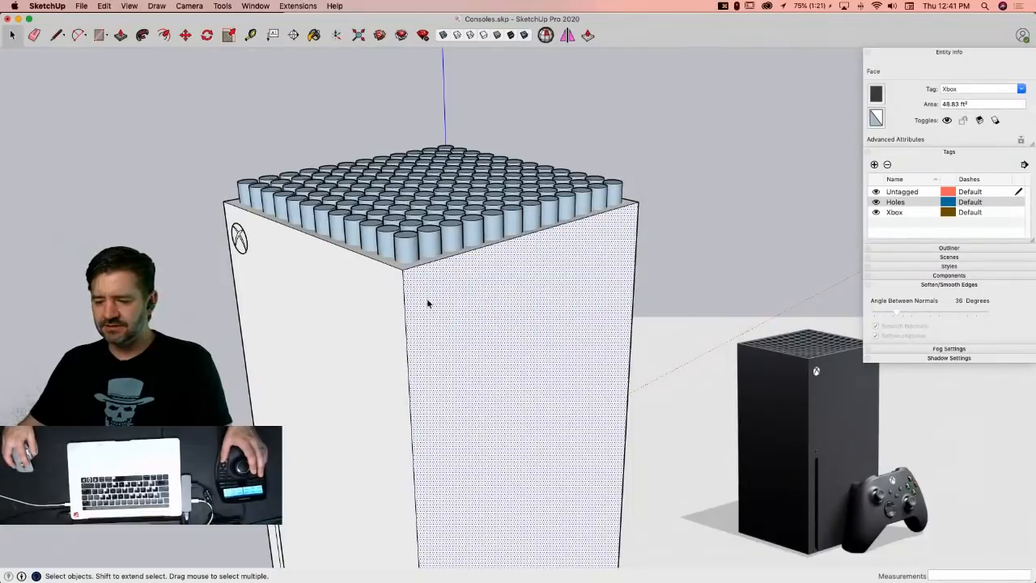
{"action": "triple_click", "coordinate": [428, 303]}
{"action": "triple_click", "coordinate": [428, 303]}
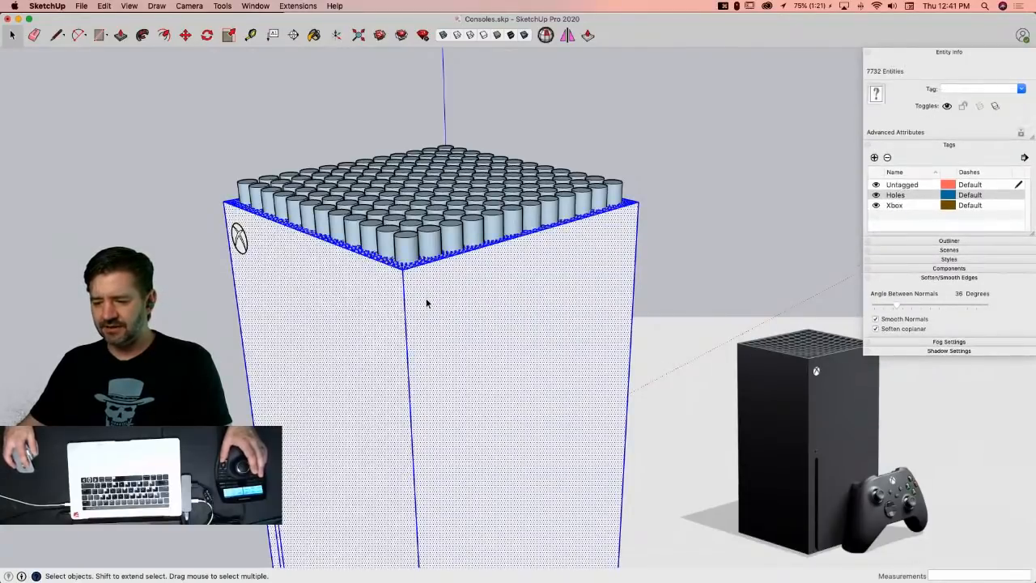
{"action": "left_click", "coordinate": [404, 247]}
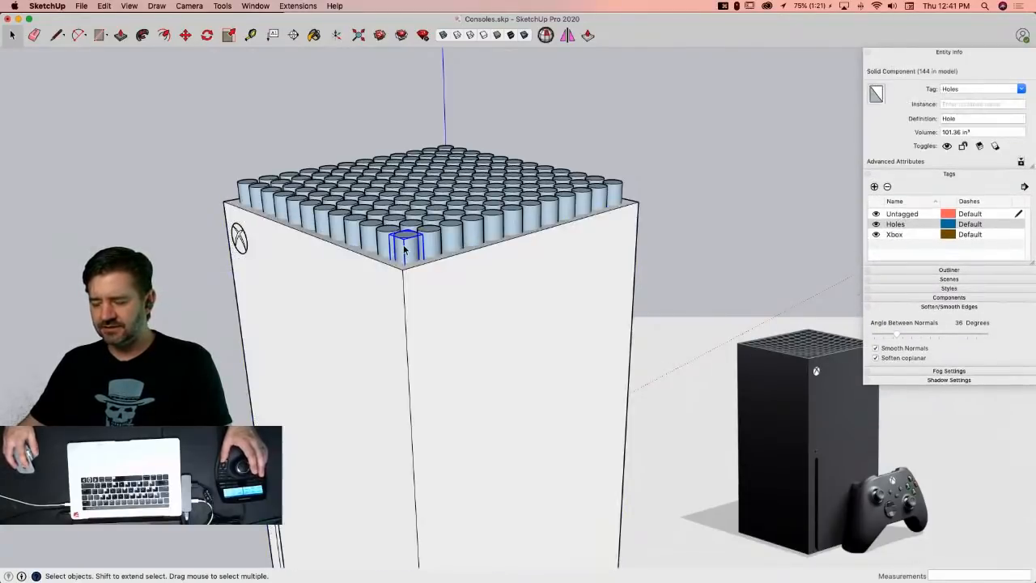
{"action": "triple_click", "coordinate": [428, 303]}
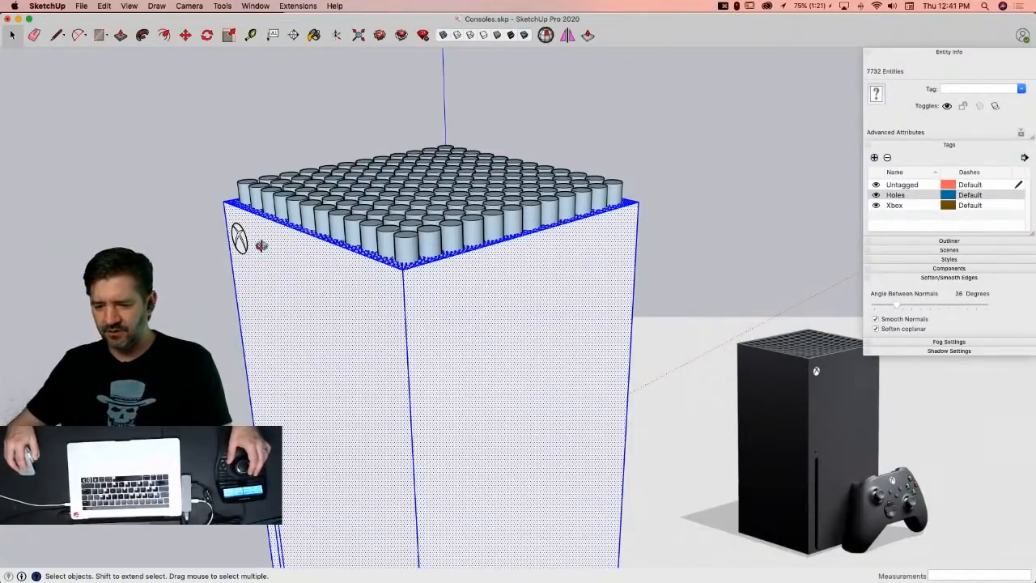
Step: Assign the circular logo group on the console's front face to a new tag "Xbox logo" and hide that tag
{"action": "middle_click_drag", "start_coordinate": [262, 245], "coordinate": [255, 242]}
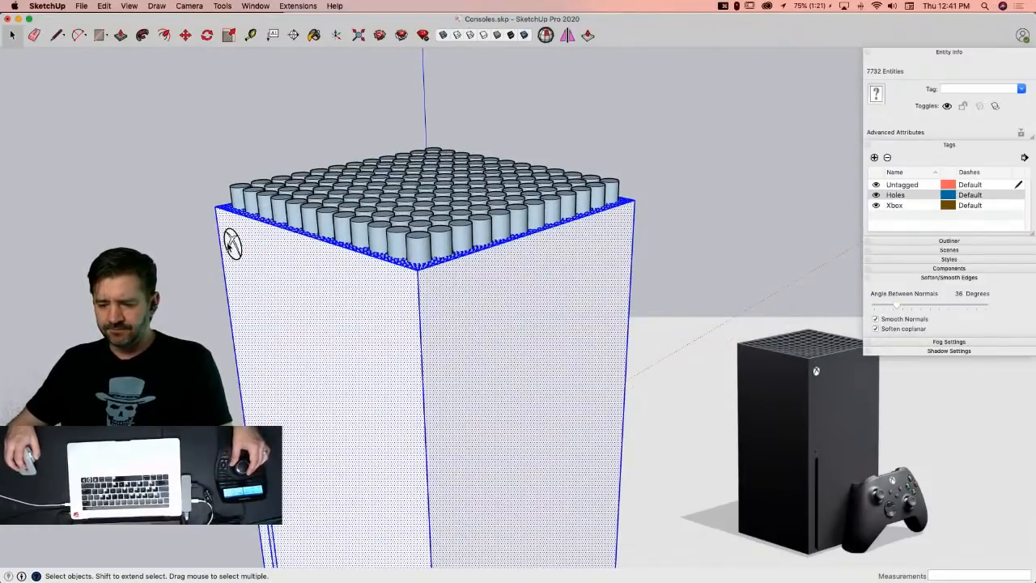
{"action": "left_click", "coordinate": [221, 173]}
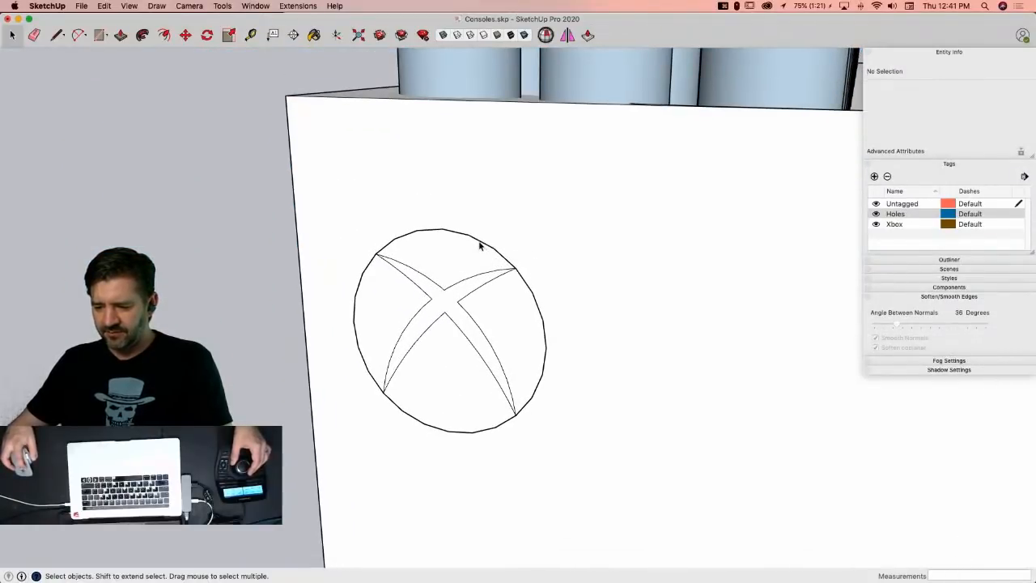
{"action": "left_click", "coordinate": [483, 249]}
{"action": "left_click", "coordinate": [465, 295]}
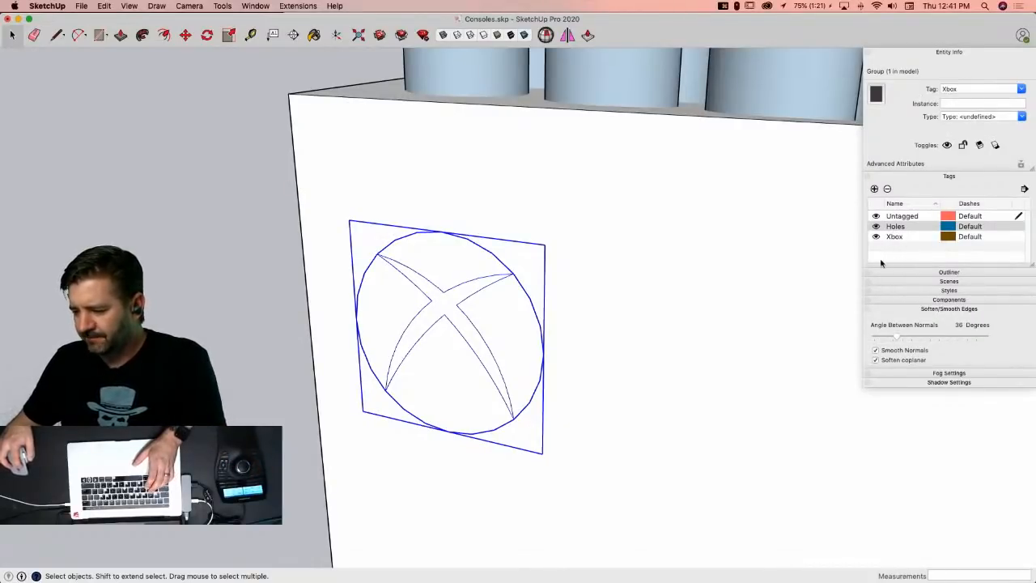
{"action": "double_click", "coordinate": [954, 91]}
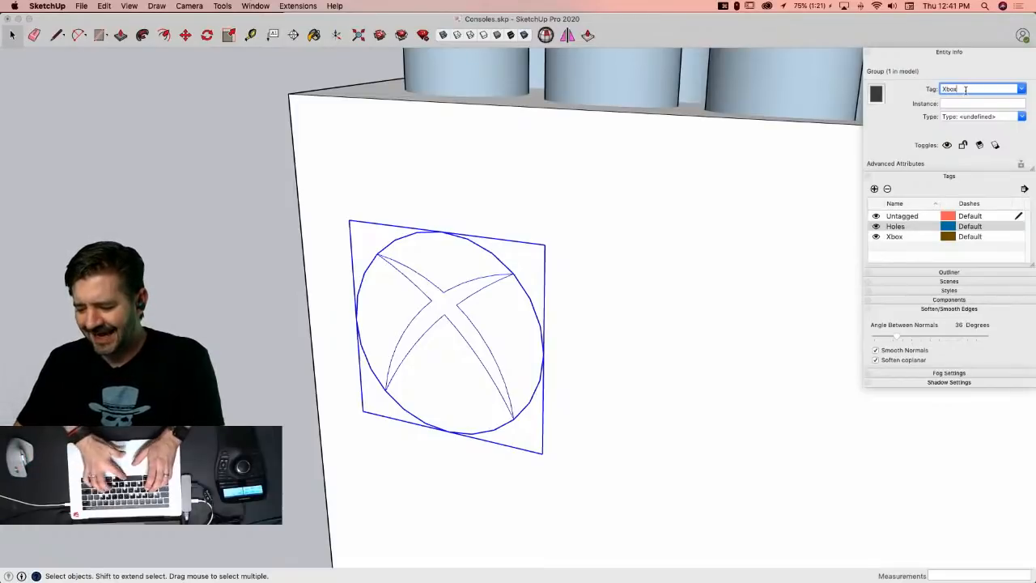
{"action": "type", "text": "logo"}
{"action": "key", "text": "Return"}
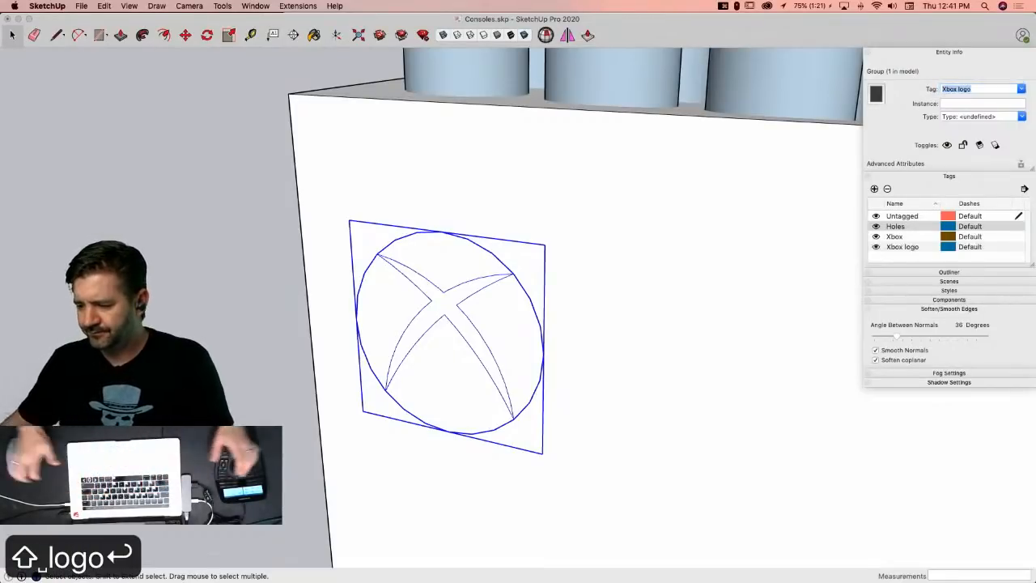
{"action": "left_click", "coordinate": [877, 247]}
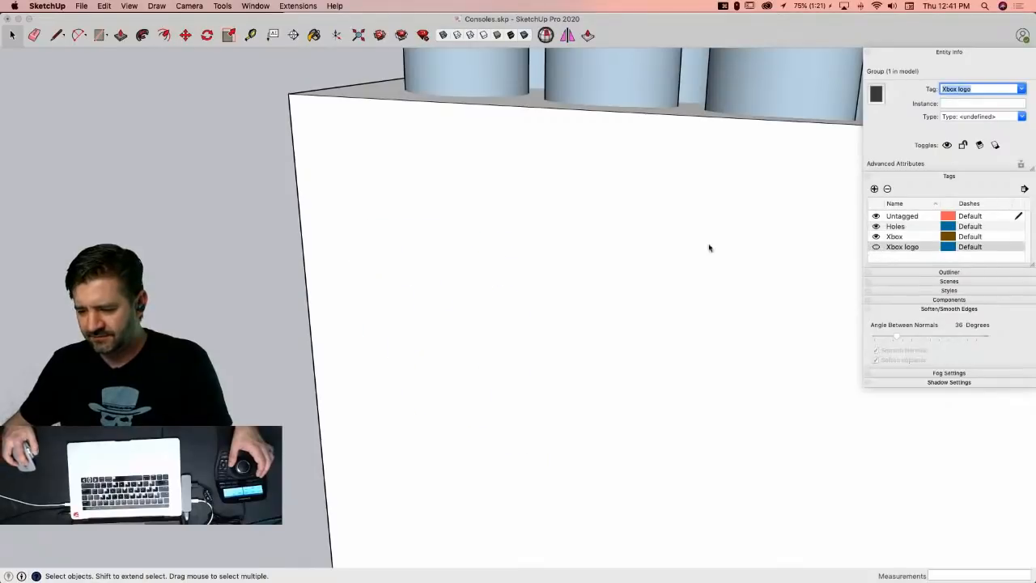
Step: Select all connected geometry of the console body, including its front slot and button, and make it a group
{"action": "scroll", "coordinate": [477, 257], "scroll_direction": "down", "scroll_amount": 10}
{"action": "scroll", "coordinate": [509, 361], "scroll_direction": "down", "scroll_amount": 3}
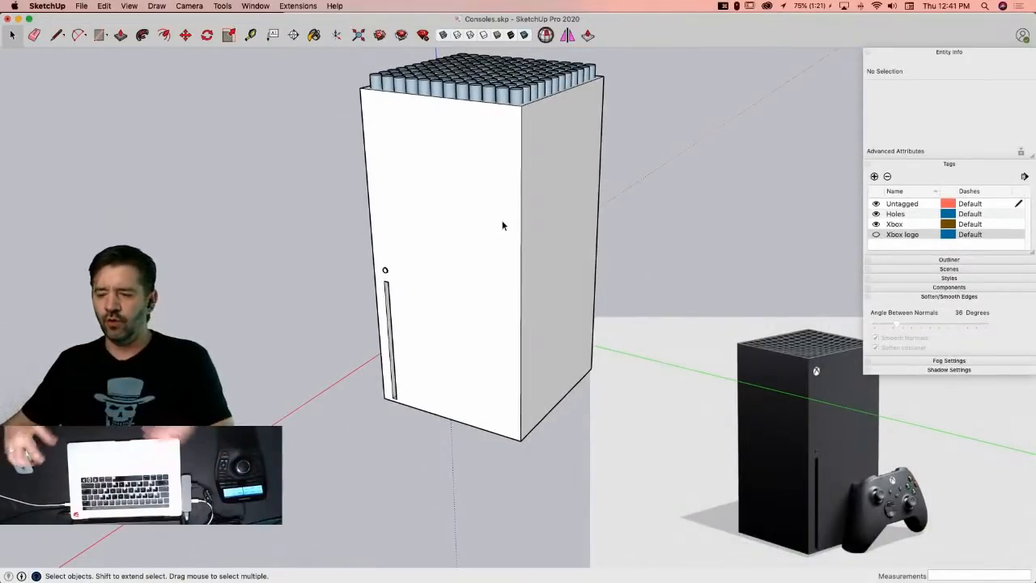
{"action": "triple_click", "coordinate": [508, 275]}
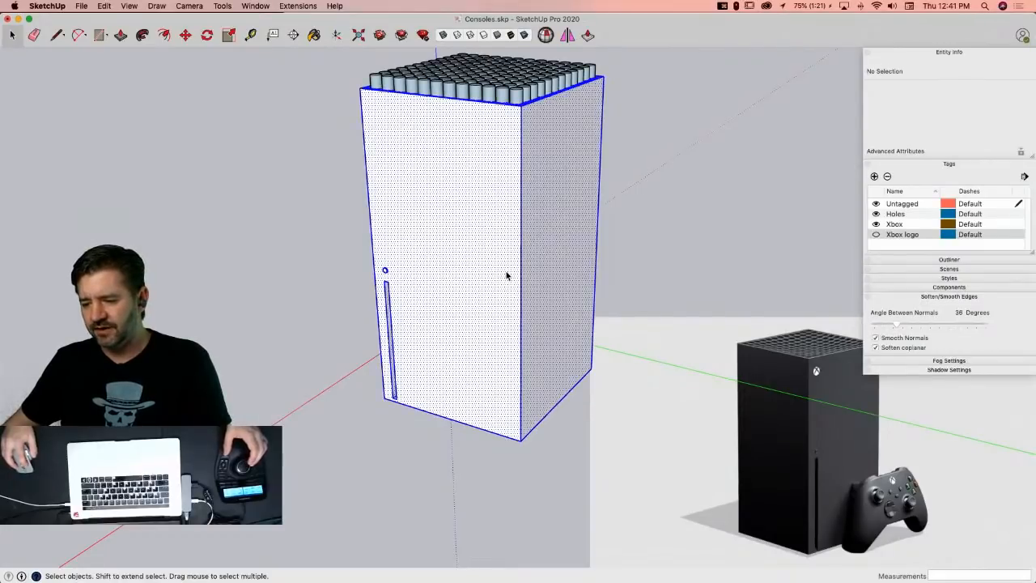
{"action": "right_click", "coordinate": [507, 272]}
{"action": "left_click", "coordinate": [539, 353]}
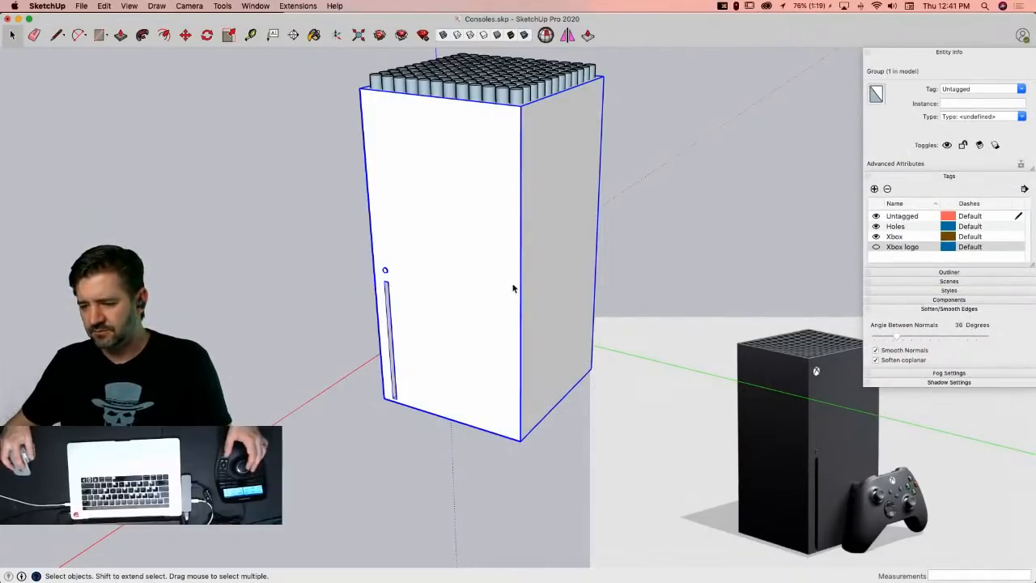
Step: Run Solid Inspector on the console body group and fix its reversed faces
{"action": "left_click", "coordinate": [547, 35]}
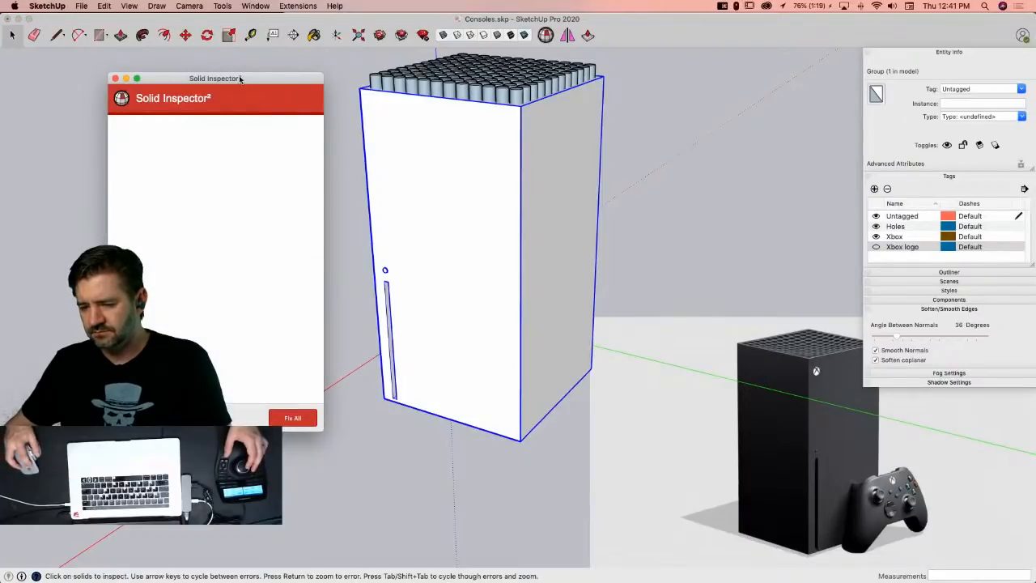
{"action": "left_click_drag", "start_coordinate": [239, 78], "coordinate": [728, 100]}
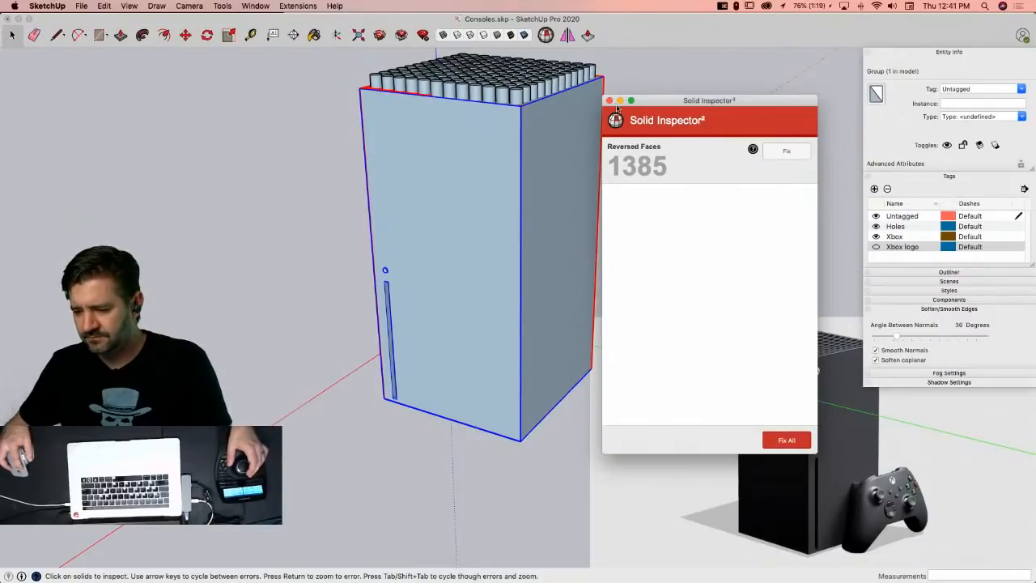
{"action": "left_click", "coordinate": [609, 100]}
{"action": "key", "text": "space"}
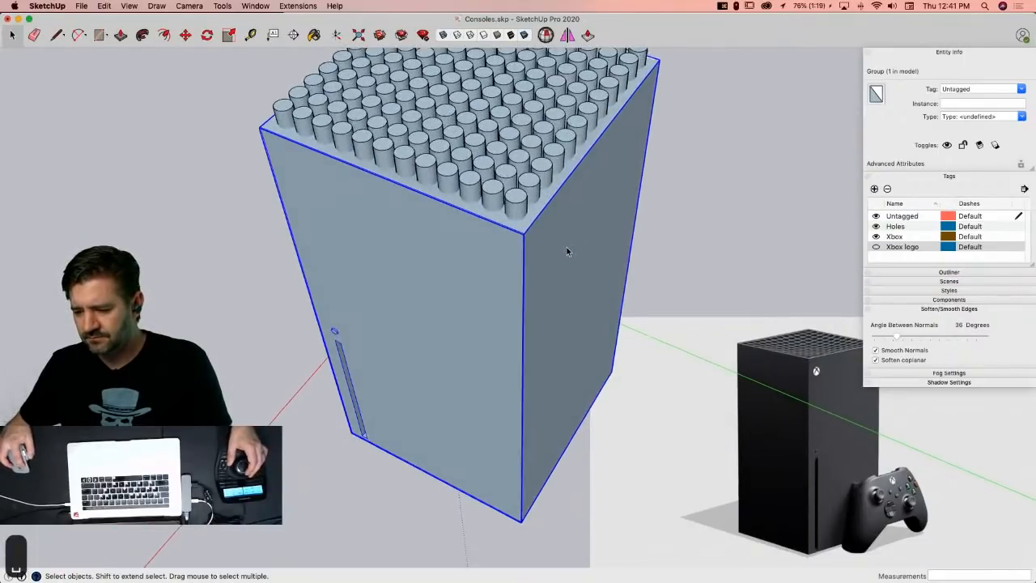
Step: Open the console body group, select all its connected geometry, and reverse the faces
{"action": "double_click", "coordinate": [567, 247]}
{"action": "triple_click", "coordinate": [567, 246]}
{"action": "right_click", "coordinate": [568, 246]}
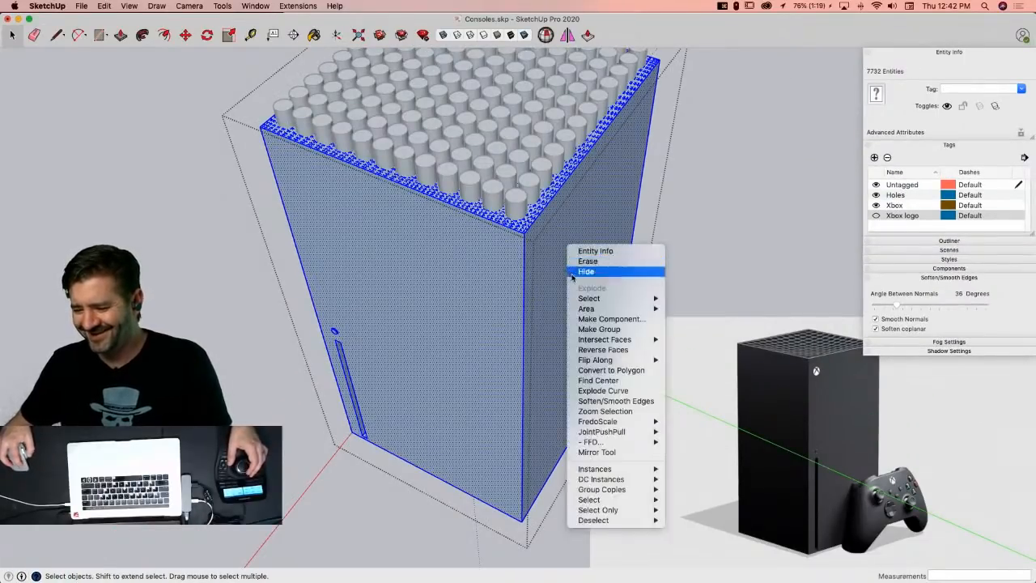
{"action": "left_click", "coordinate": [603, 350]}
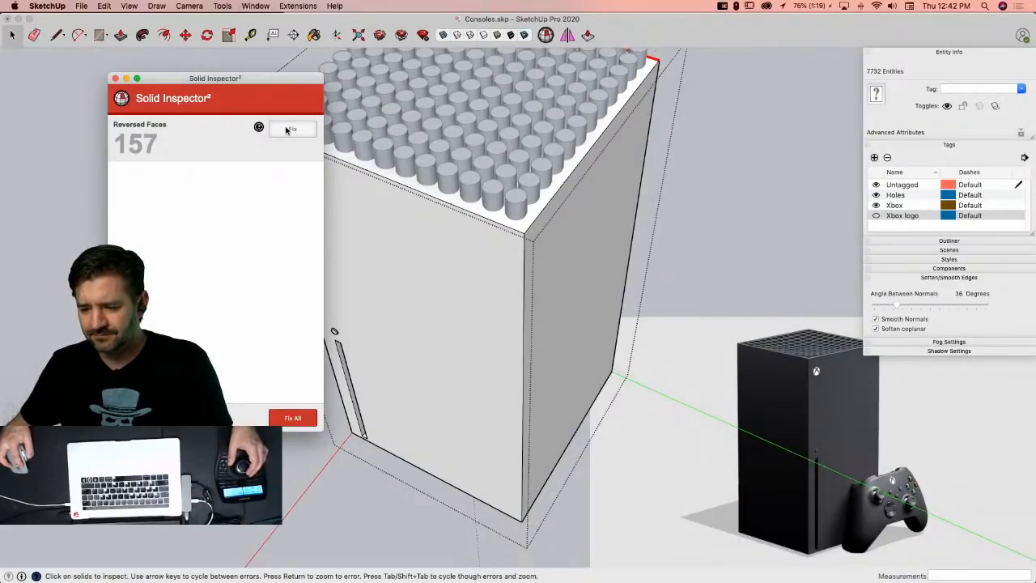
Step: Run Solid Inspector again inside the console body group, fix the reversed faces, and close the inspector
{"action": "left_click_drag", "start_coordinate": [233, 84], "coordinate": [734, 128]}
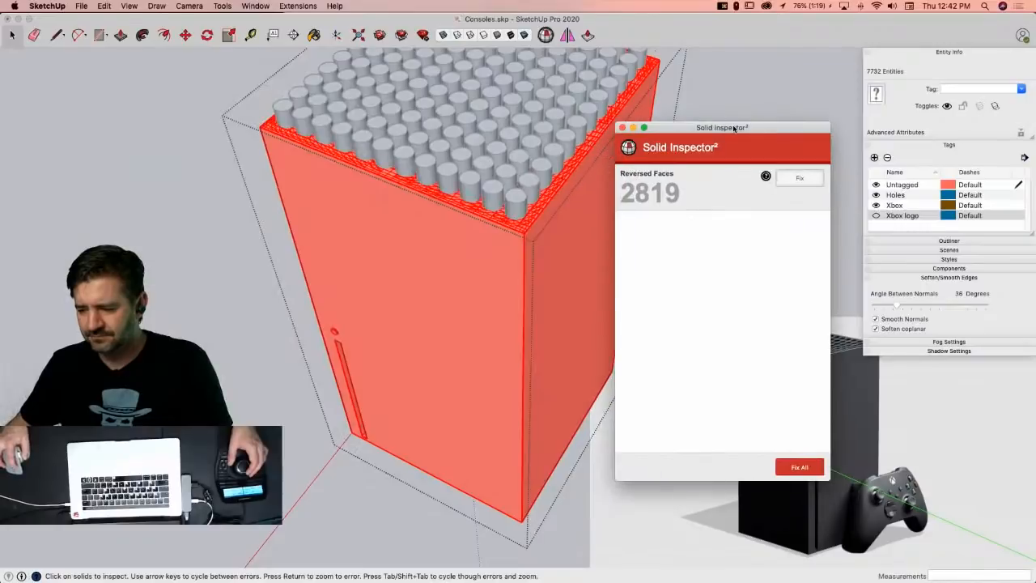
{"action": "left_click", "coordinate": [622, 128]}
{"action": "middle_click_drag", "start_coordinate": [722, 106], "coordinate": [20, 45]}
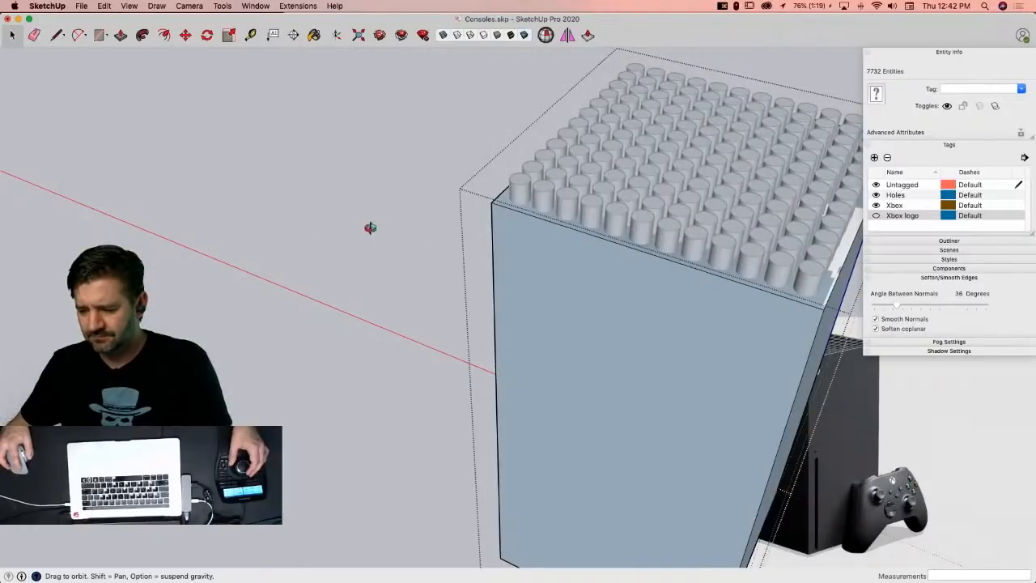
{"action": "middle_click_drag", "start_coordinate": [370, 228], "coordinate": [358, 204]}
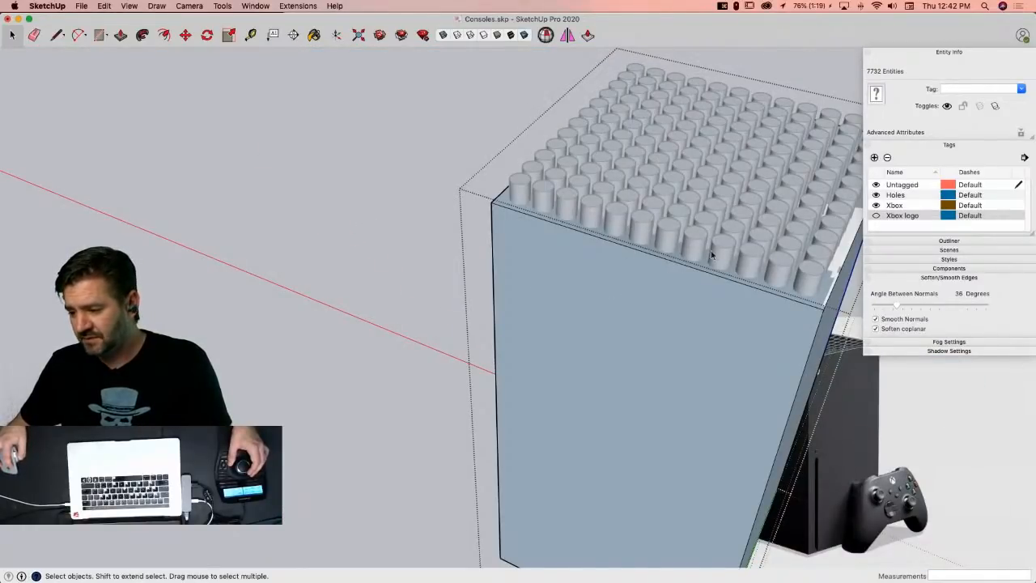
Step: Select the dished top surface with its bounding edges and examine the white patches along the body's top edge
{"action": "left_click", "coordinate": [834, 290]}
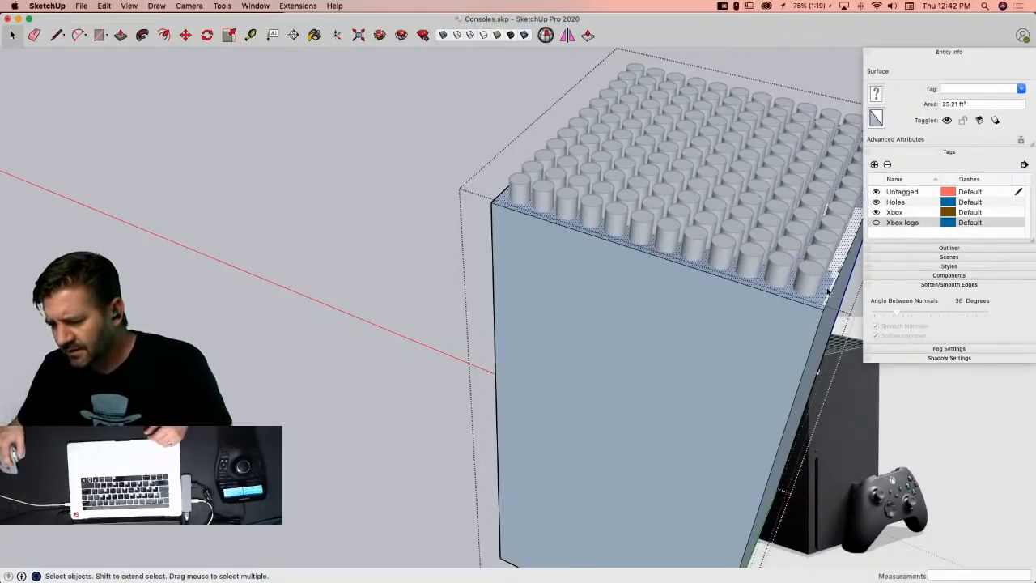
{"action": "double_click", "coordinate": [828, 291]}
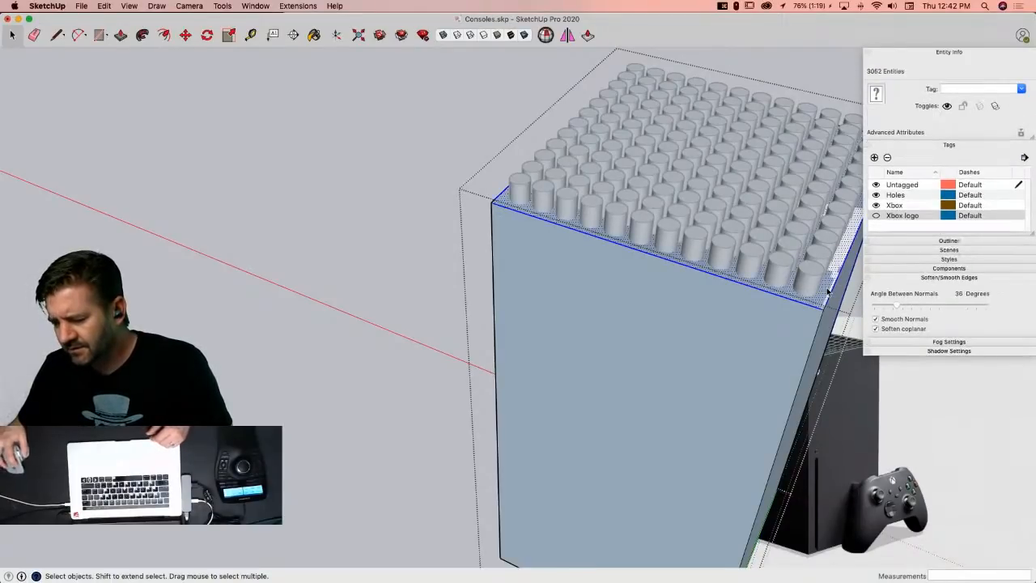
{"action": "left_click", "coordinate": [373, 212]}
{"action": "scroll", "coordinate": [364, 219], "scroll_direction": "down", "scroll_amount": 4}
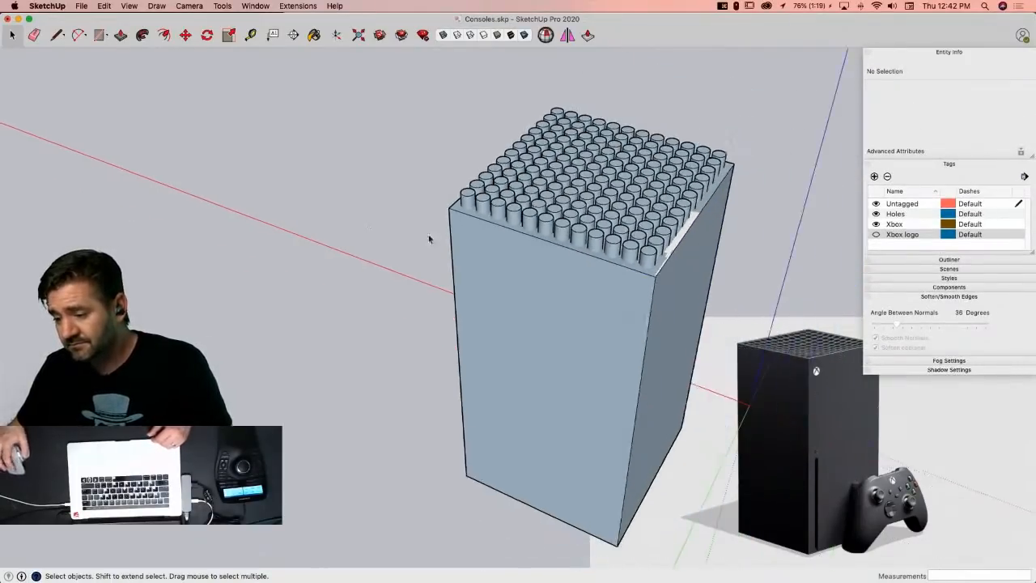
{"action": "scroll", "coordinate": [687, 245], "scroll_direction": "up", "scroll_amount": 5}
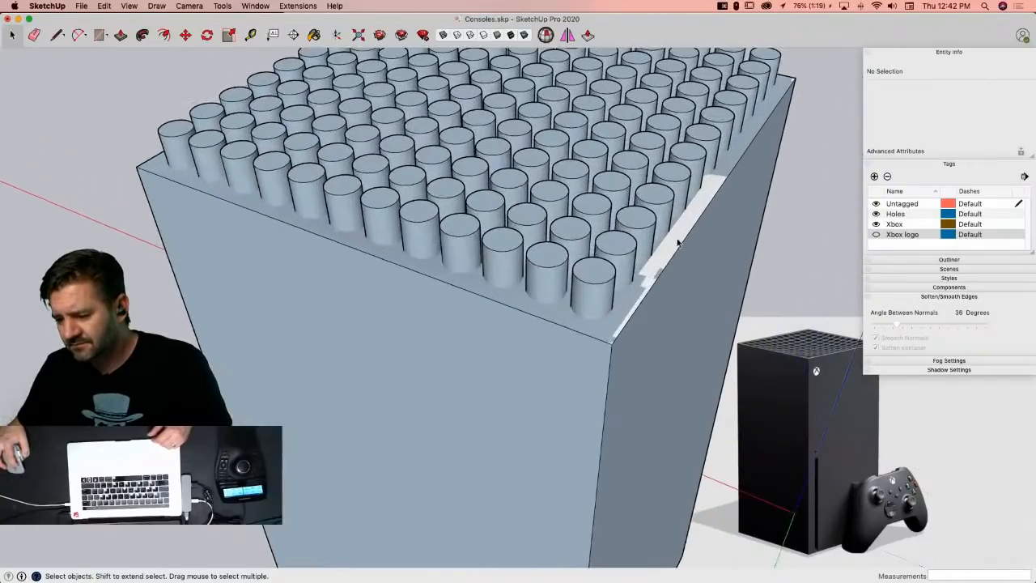
{"action": "left_click", "coordinate": [672, 242]}
{"action": "middle_click_drag", "start_coordinate": [672, 241], "coordinate": [448, 314]}
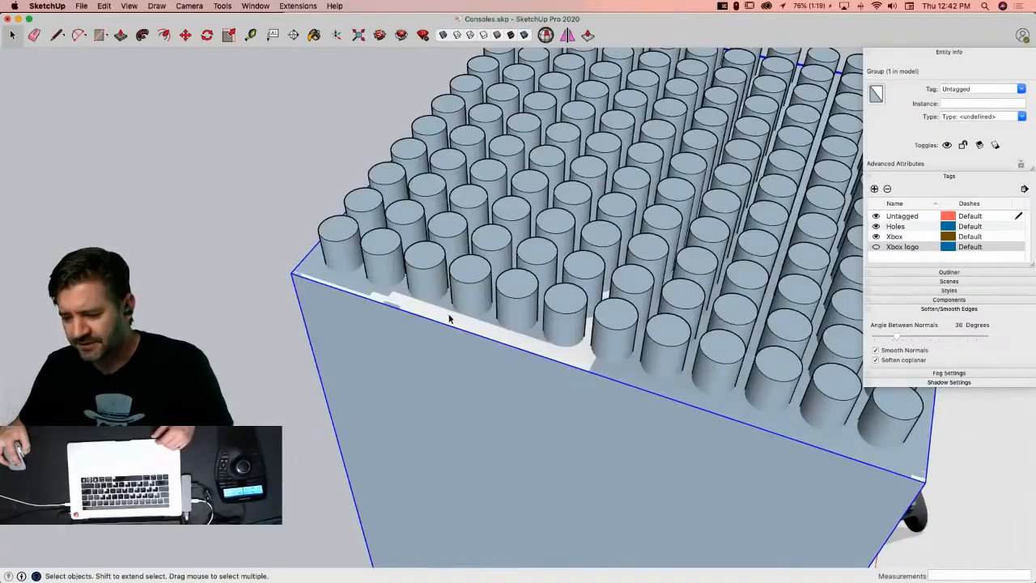
Step: Reverse all connected faces inside the console body group and close the group
{"action": "double_click", "coordinate": [449, 318]}
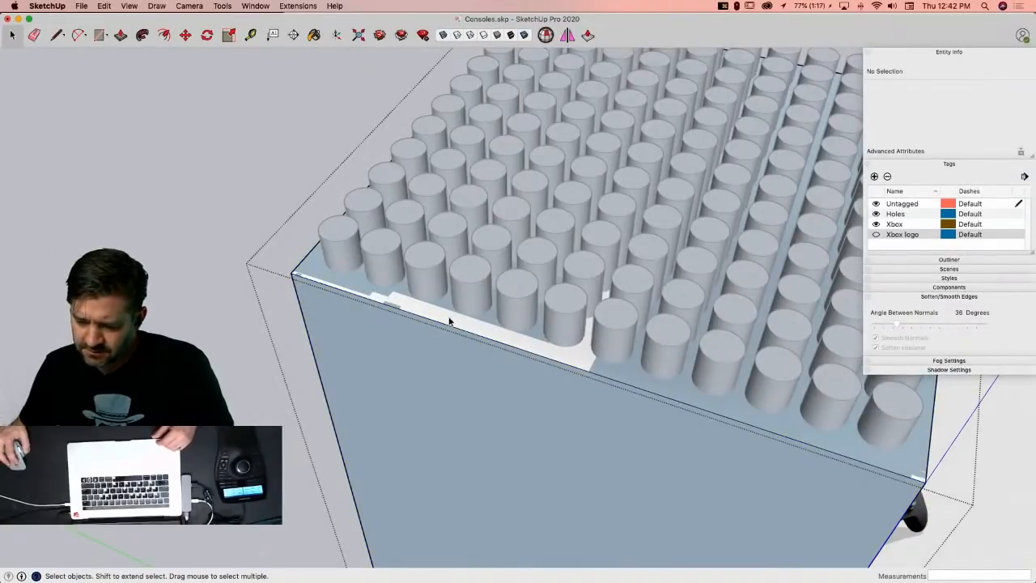
{"action": "right_click", "coordinate": [450, 318]}
{"action": "left_click", "coordinate": [511, 405]}
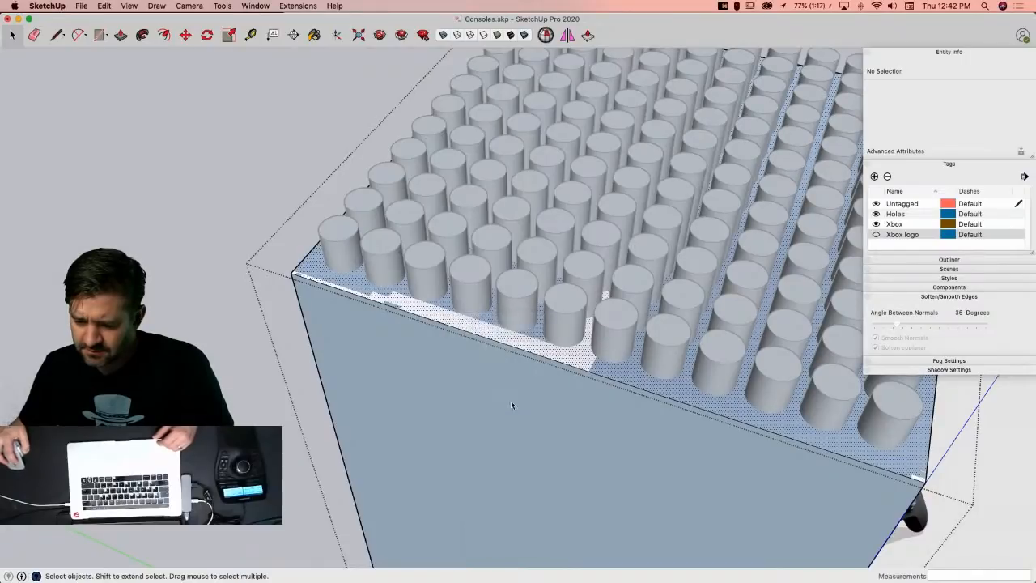
{"action": "triple_click", "coordinate": [482, 337]}
{"action": "right_click", "coordinate": [483, 336]}
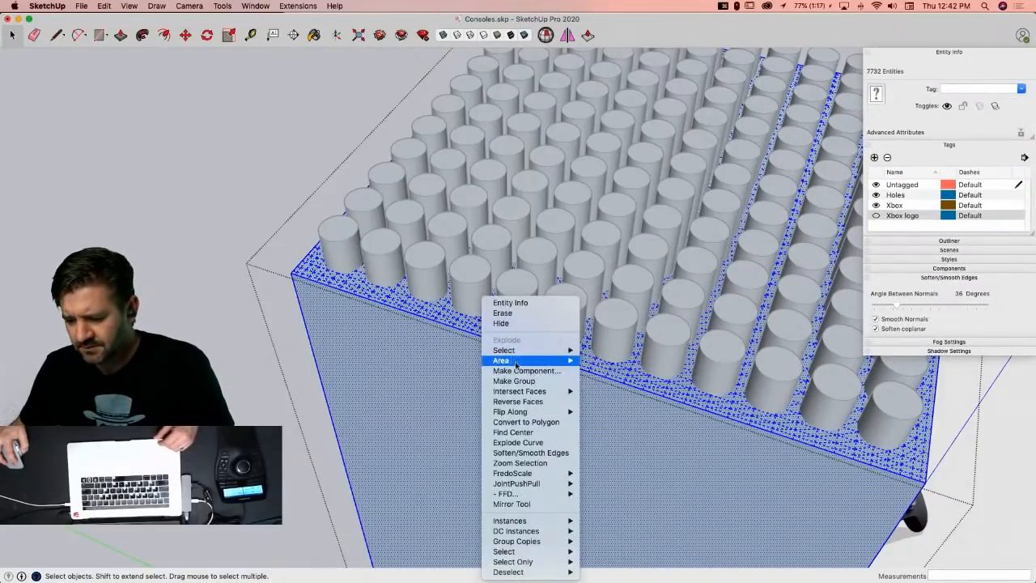
{"action": "left_click", "coordinate": [530, 401]}
{"action": "left_click", "coordinate": [222, 163]}
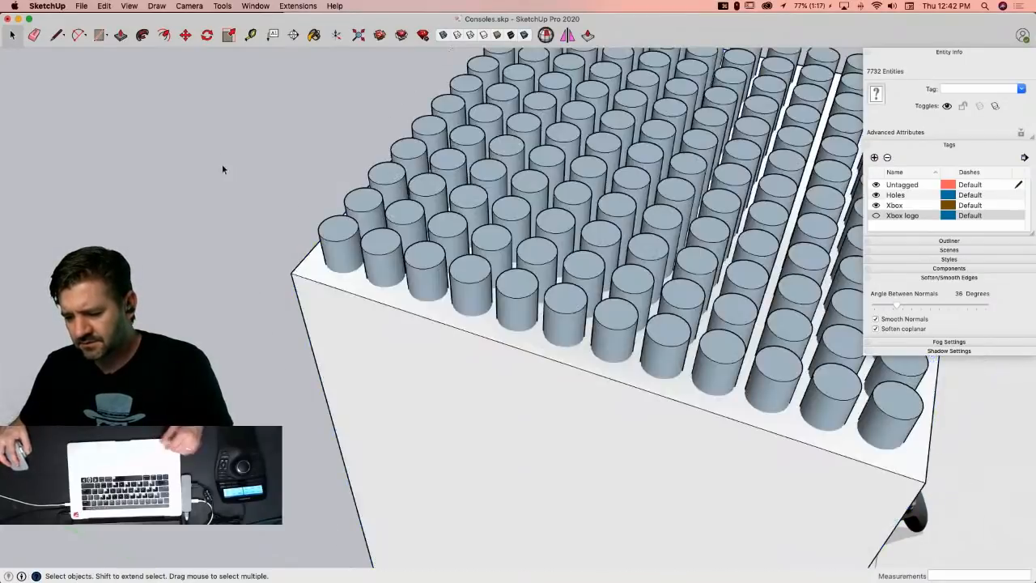
{"action": "middle_click_drag", "start_coordinate": [248, 164], "coordinate": [593, 329]}
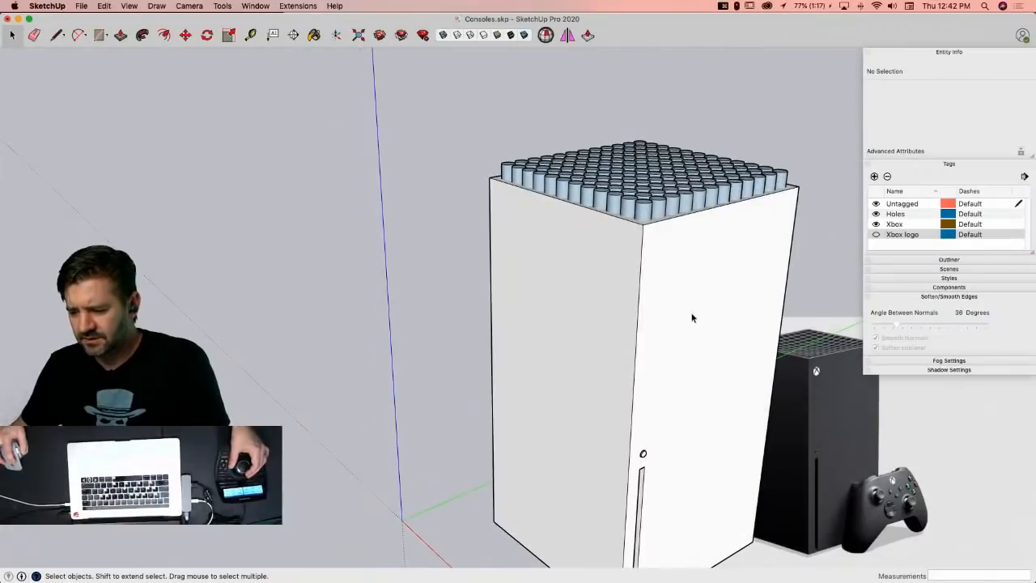
Step: Open the console body group with the rest of the model hidden and select its dished top surface
{"action": "left_click", "coordinate": [692, 318]}
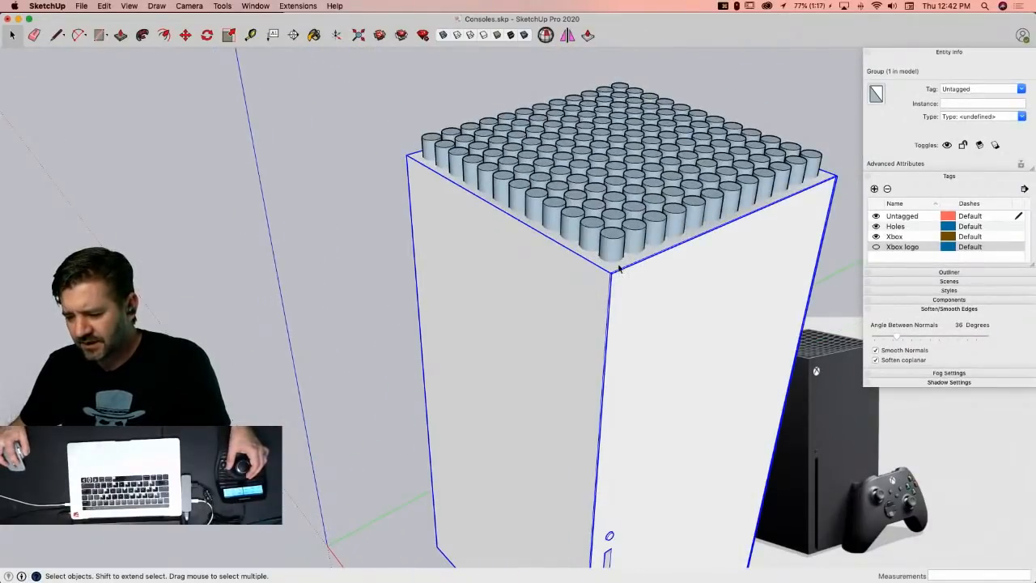
{"action": "double_click", "coordinate": [619, 269]}
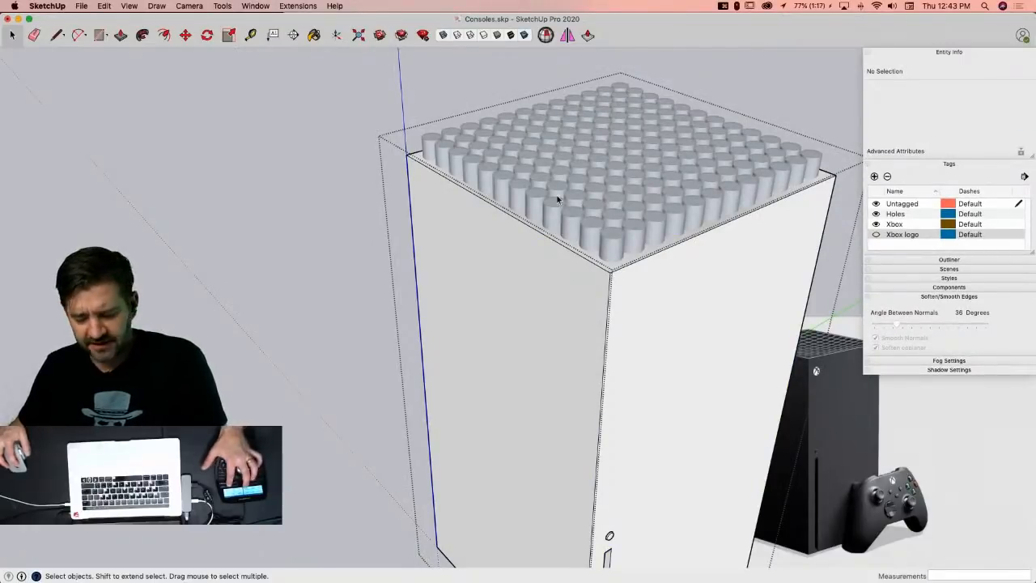
{"action": "key", "text": "q"}
{"action": "left_click", "coordinate": [623, 255]}
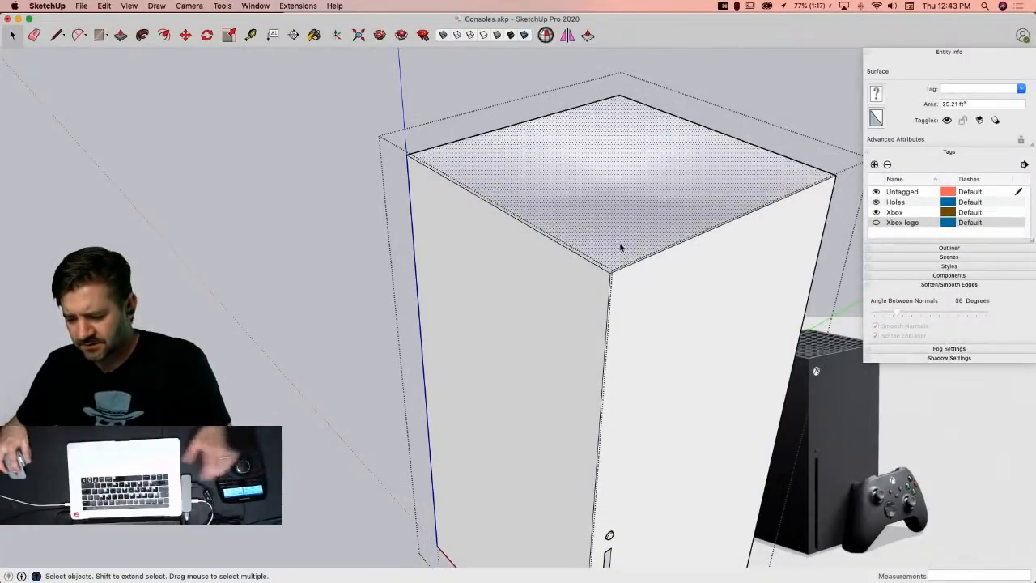
Step: Try to copy the dished top surface with its edges about 10" away from its original position
{"action": "key", "text": "m"}
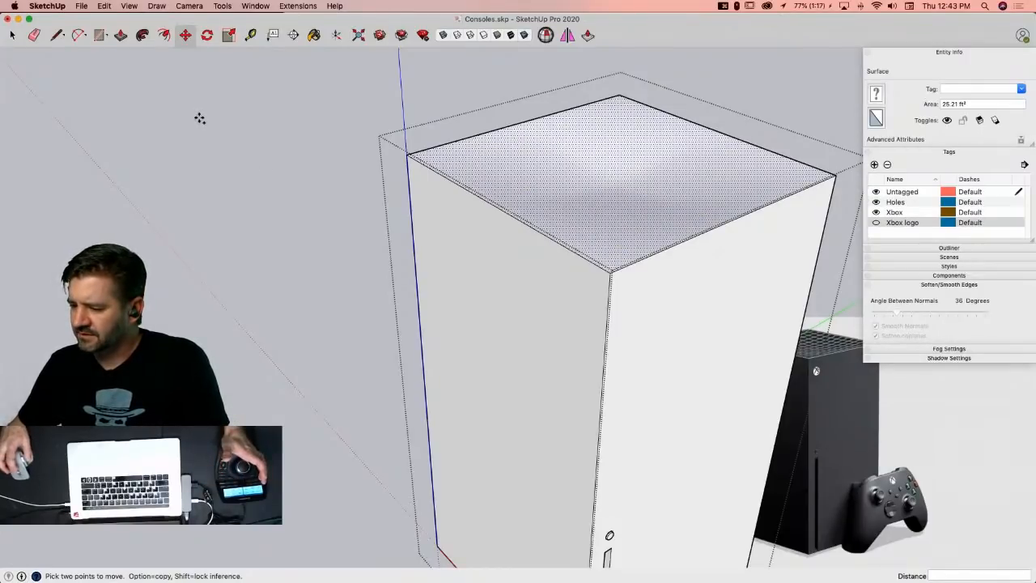
{"action": "key", "text": "alt"}
{"action": "left_click", "coordinate": [247, 124]}
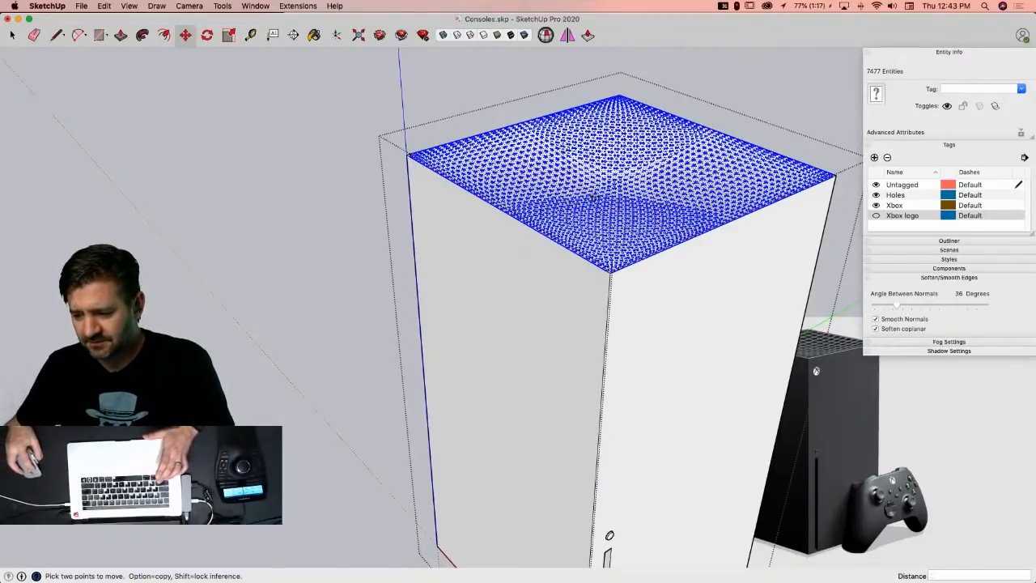
{"action": "key", "text": "alt"}
{"action": "left_click", "coordinate": [625, 188]}
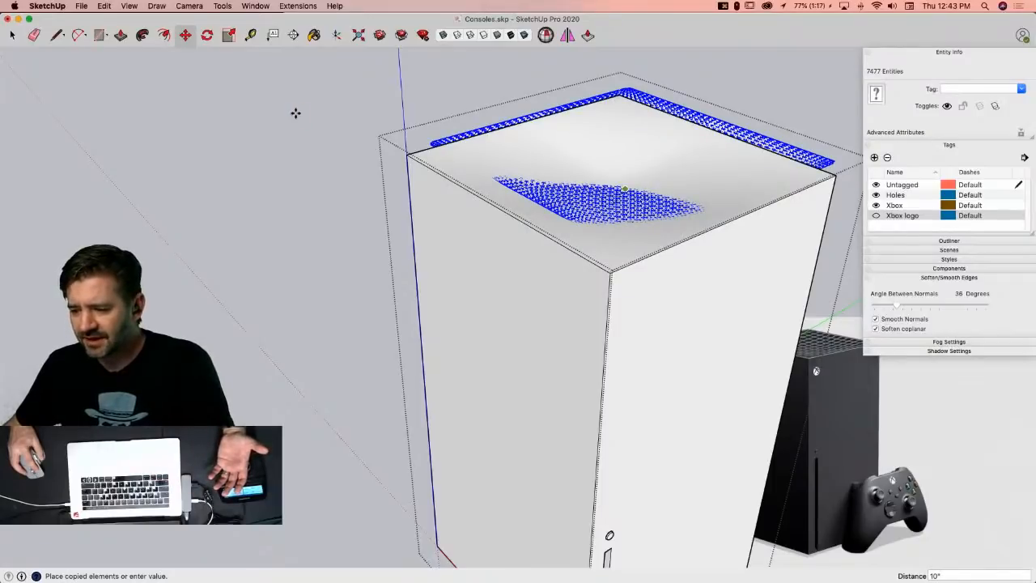
{"action": "left_click", "coordinate": [296, 114]}
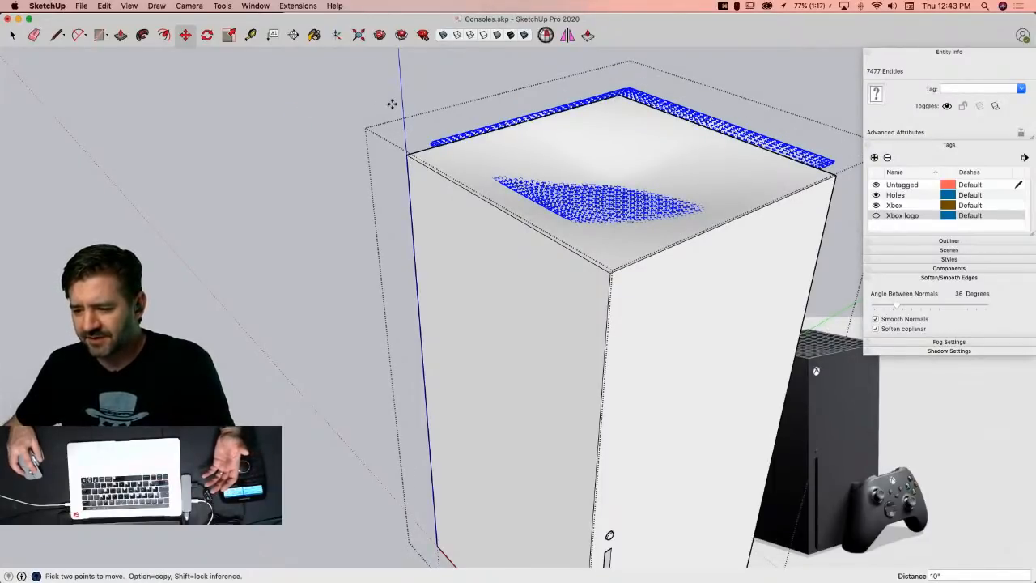
{"action": "key", "text": "space"}
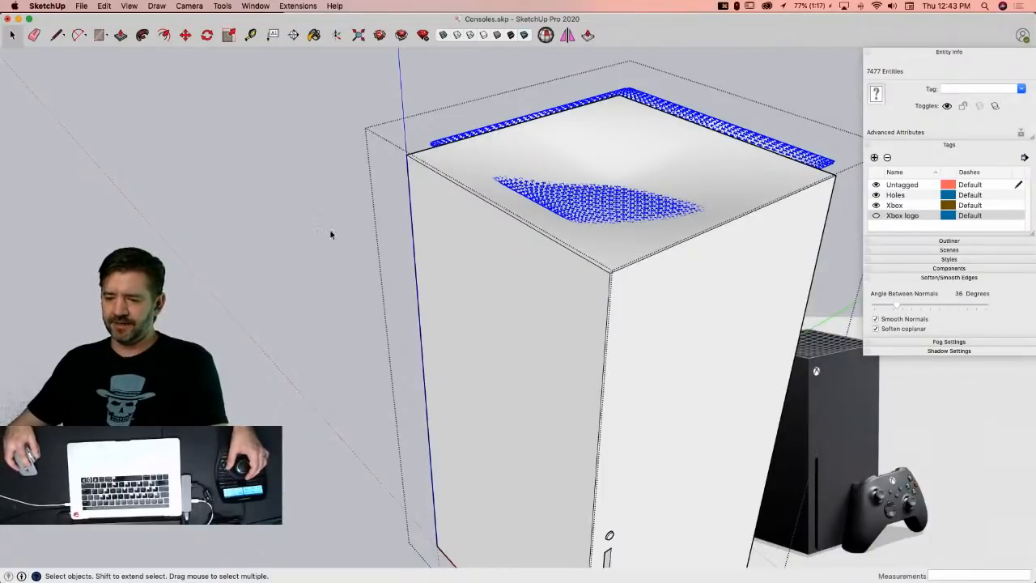
Step: Check the copied top surface against the console body, then undo the copy
{"action": "middle_click_drag", "start_coordinate": [286, 224], "coordinate": [303, 239]}
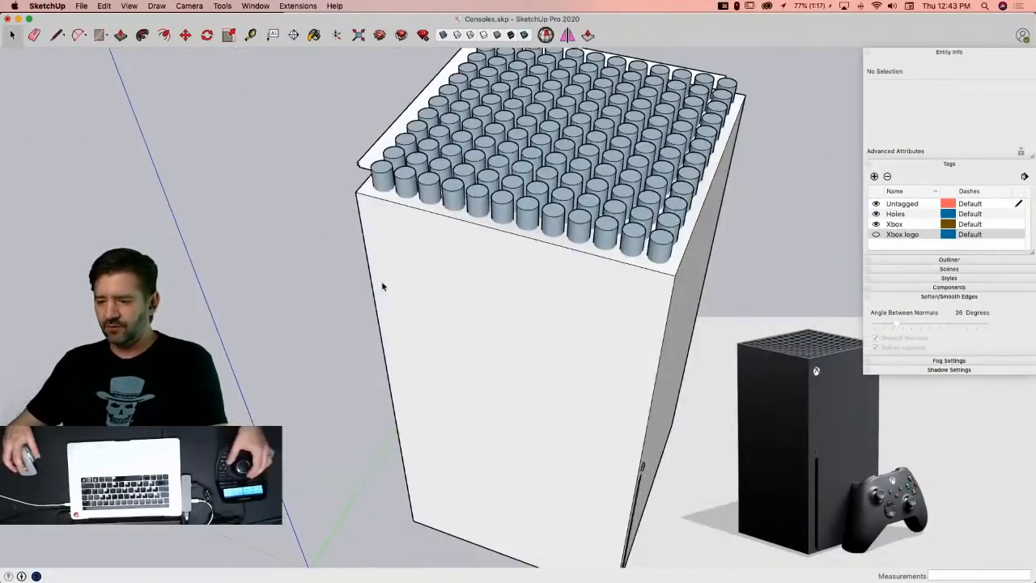
{"action": "key", "text": "space"}
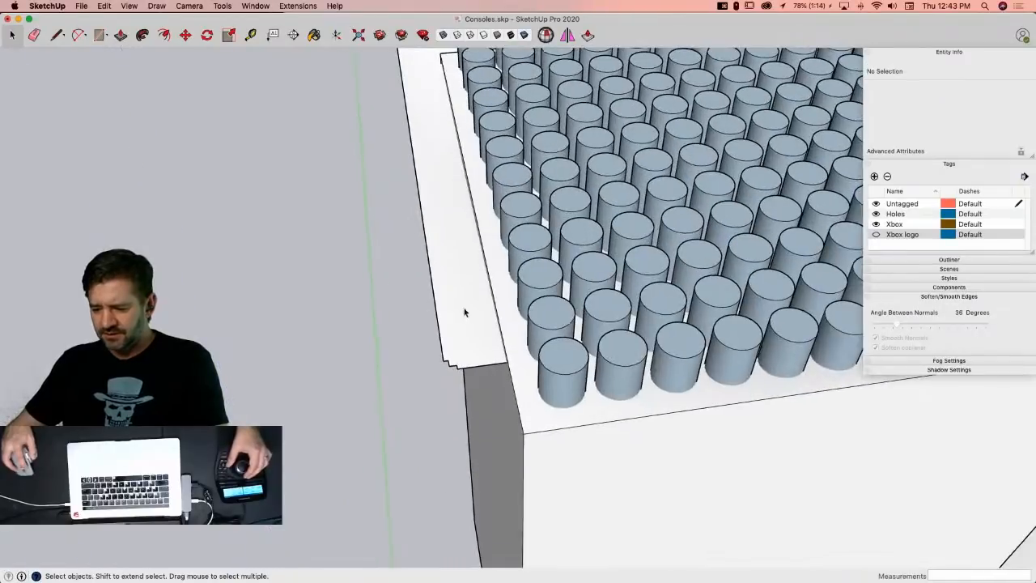
{"action": "left_click", "coordinate": [465, 310]}
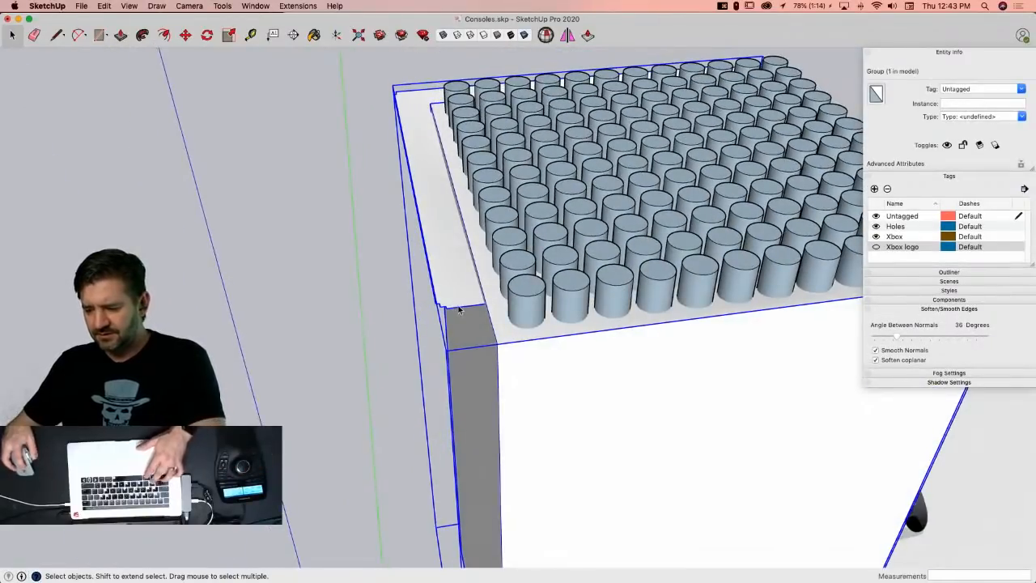
{"action": "key", "text": "super+z"}
{"action": "key", "text": "super+z"}
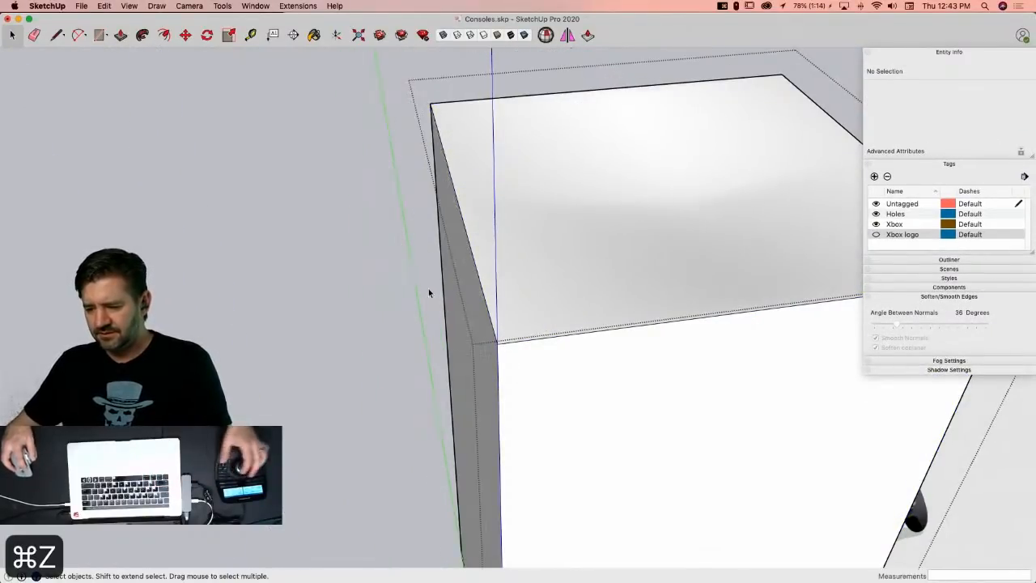
Step: Copy the dished top surface about 7' 3" along the red axis, clear of the console body
{"action": "left_click", "coordinate": [522, 294]}
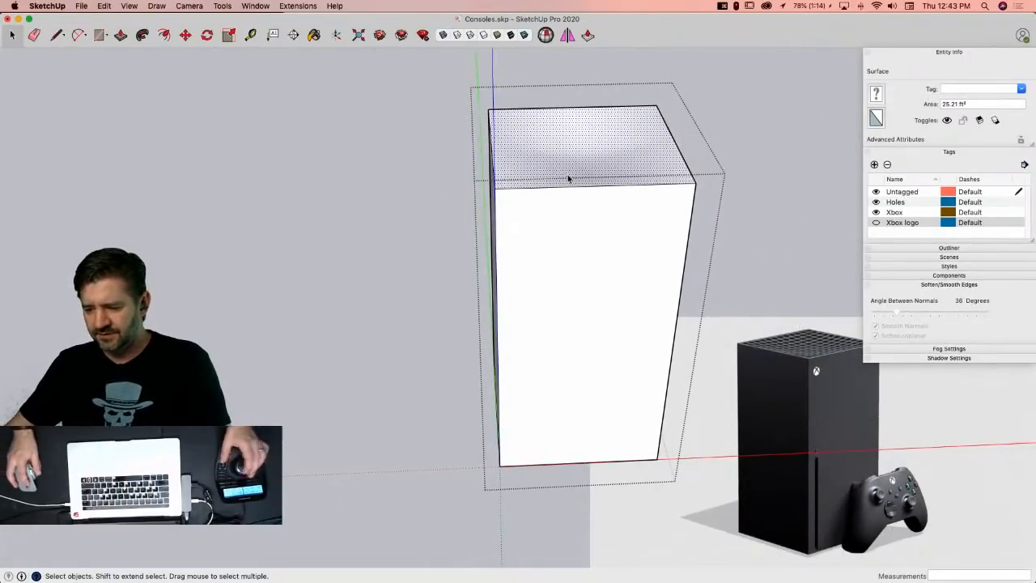
{"action": "key", "text": "m"}
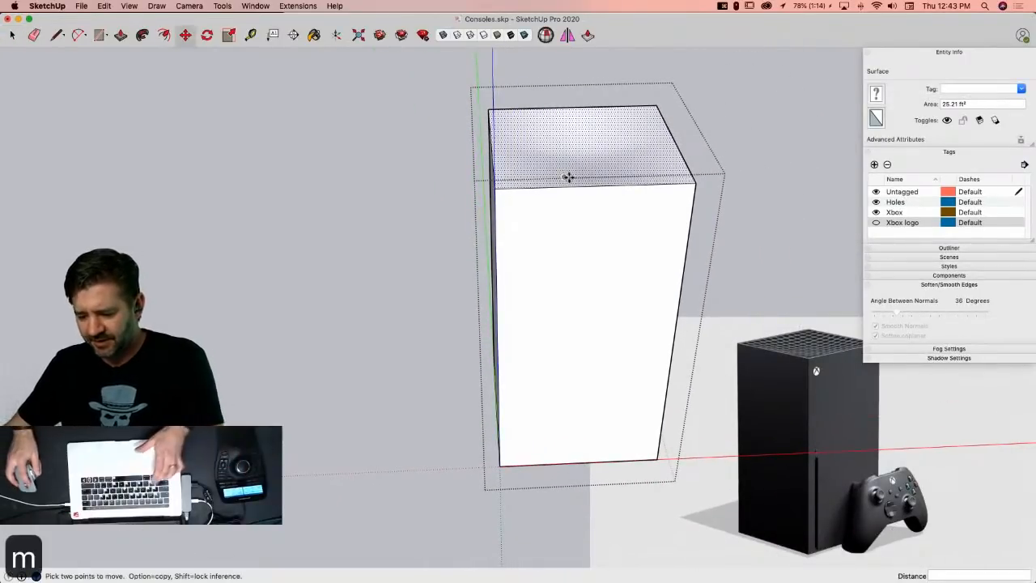
{"action": "left_click", "coordinate": [486, 157]}
{"action": "key", "text": "alt"}
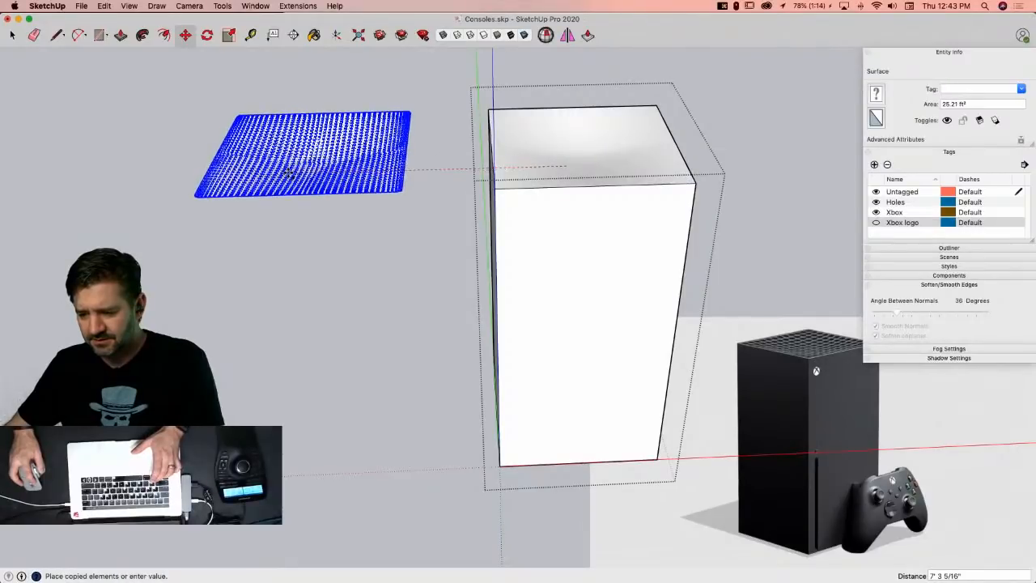
{"action": "left_click", "coordinate": [589, 126]}
{"action": "key", "text": "space"}
Step: Delete the original dished top surface from the console body, leaving the copy beside it
{"action": "left_click", "coordinate": [582, 143]}
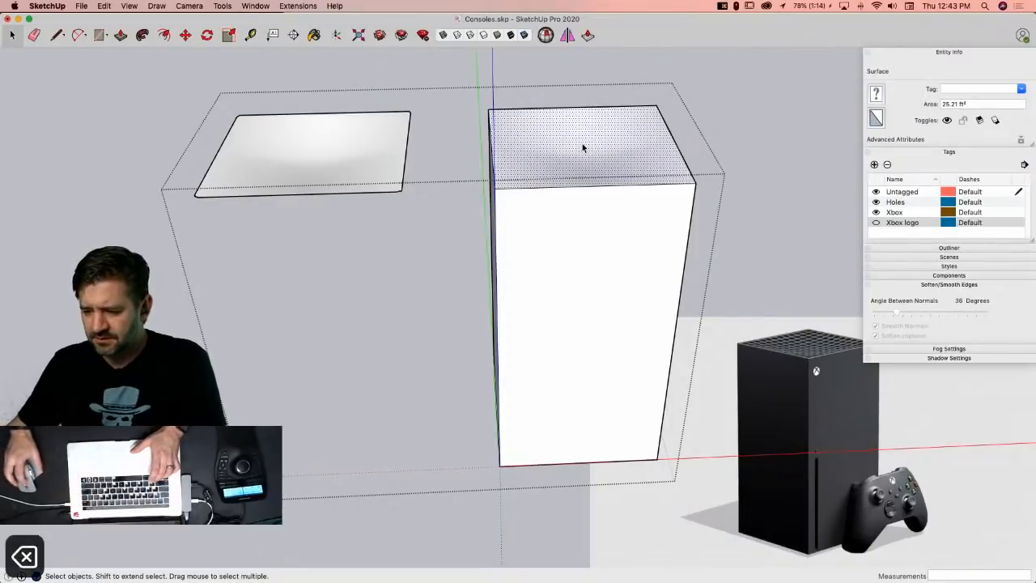
{"action": "key", "text": "Delete"}
{"action": "scroll", "coordinate": [706, 197], "scroll_direction": "up", "scroll_amount": 5}
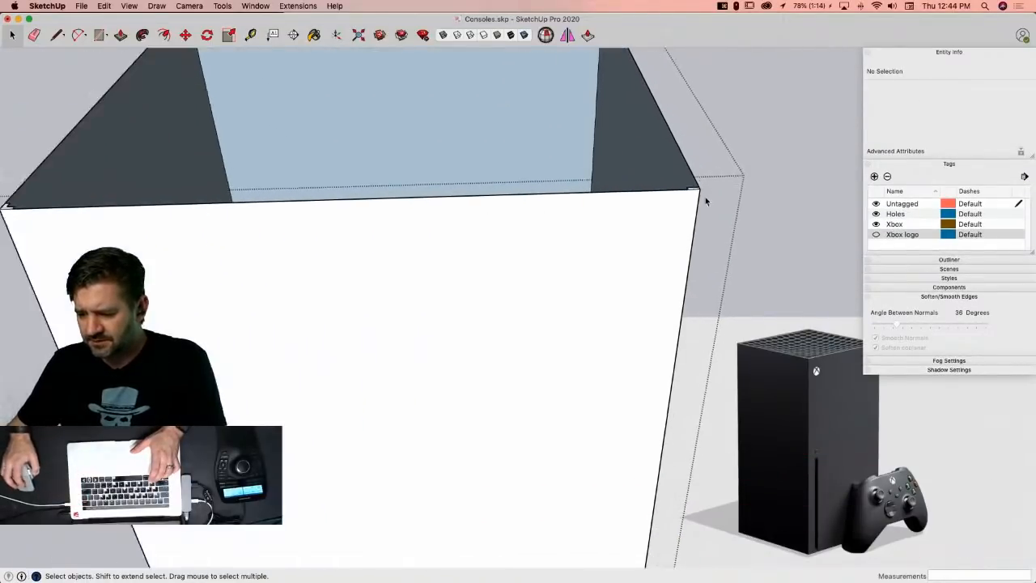
Step: Erase the leftover dished surface fragments at the top corners of the console body
{"action": "scroll", "coordinate": [693, 197], "scroll_direction": "up", "scroll_amount": 5}
{"action": "scroll", "coordinate": [689, 195], "scroll_direction": "down", "scroll_amount": 3}
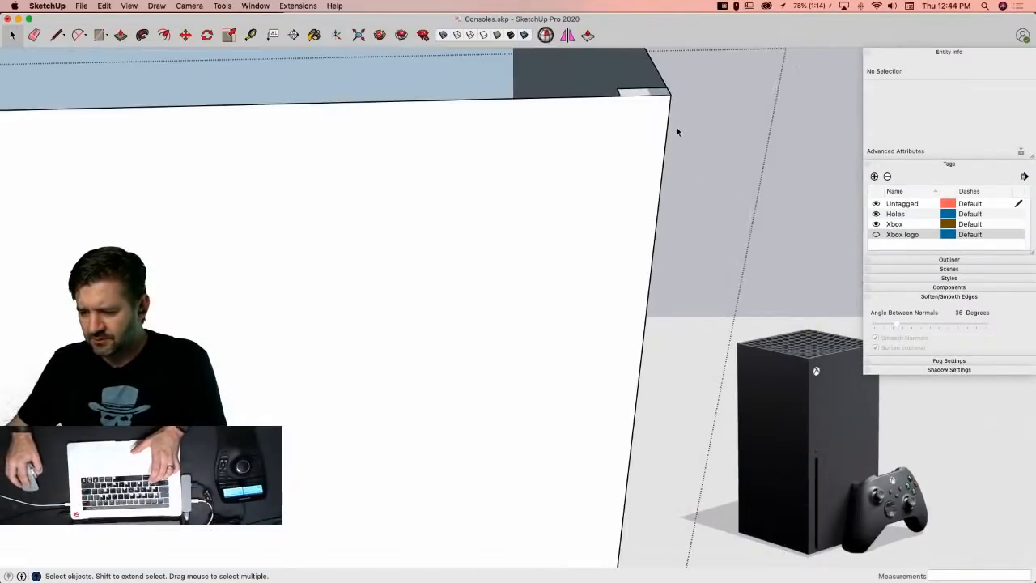
{"action": "middle_click_drag", "start_coordinate": [676, 126], "coordinate": [1, 172]}
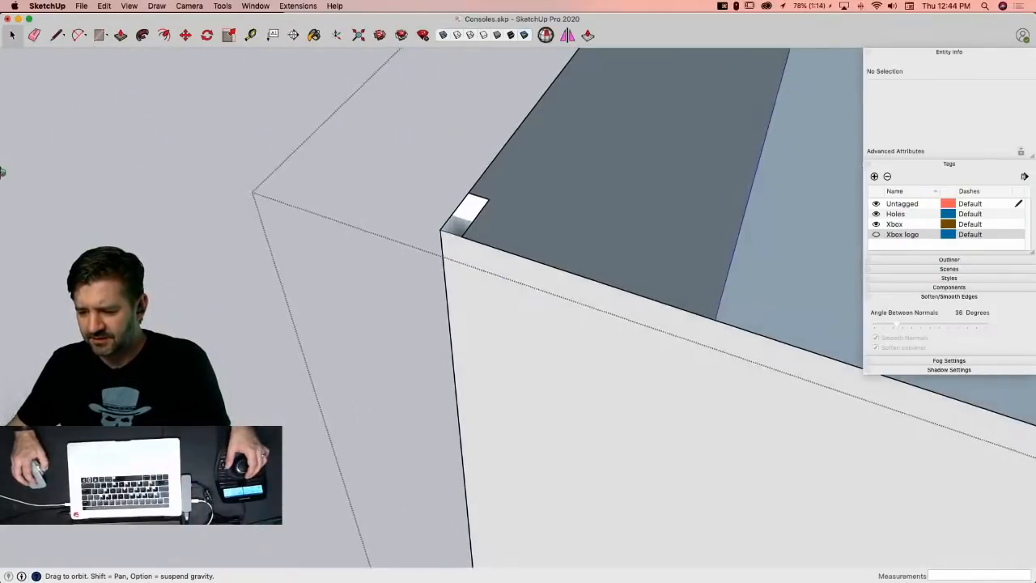
{"action": "scroll", "coordinate": [481, 246], "scroll_direction": "down", "scroll_amount": 5}
{"action": "scroll", "coordinate": [490, 273], "scroll_direction": "up", "scroll_amount": 6}
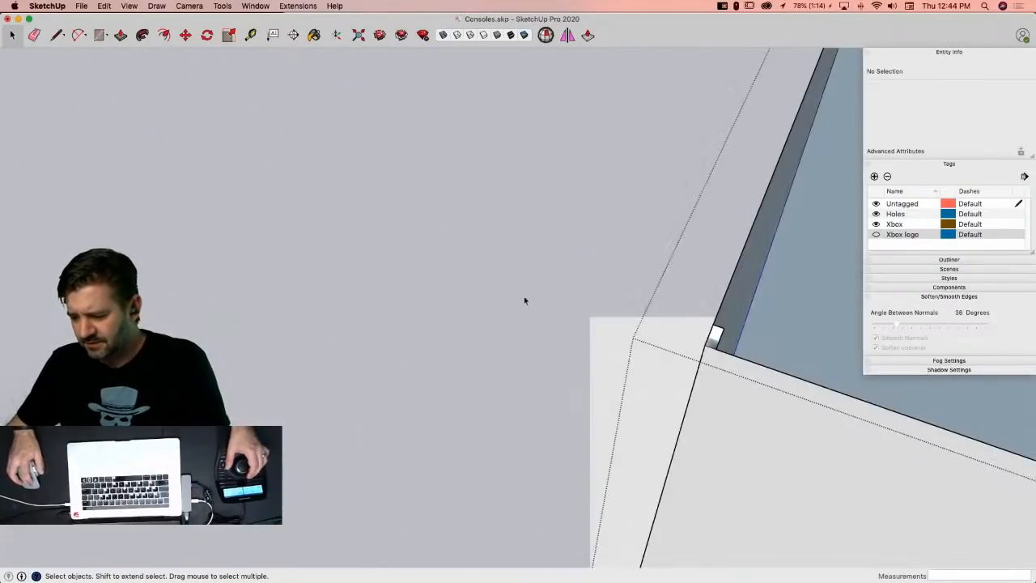
{"action": "key", "text": "e"}
{"action": "left_click_drag", "start_coordinate": [719, 342], "coordinate": [718, 338]}
{"action": "mouse_move", "coordinate": [717, 338]}
{"action": "middle_mouse_down"}
{"action": "mouse_move", "coordinate": [655, 187]}
{"action": "mouse_move", "coordinate": [681, 213]}
{"action": "mouse_move", "coordinate": [717, 299]}
{"action": "middle_mouse_up"}
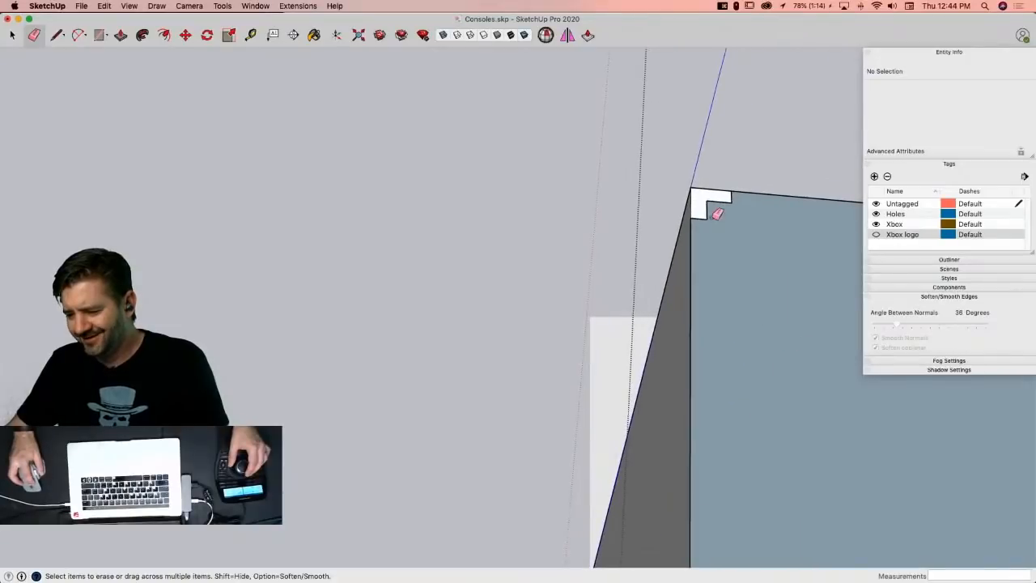
{"action": "mouse_move", "coordinate": [717, 214]}
{"action": "left_mouse_down"}
{"action": "mouse_move", "coordinate": [709, 209]}
{"action": "mouse_move", "coordinate": [734, 198]}
{"action": "left_mouse_up"}
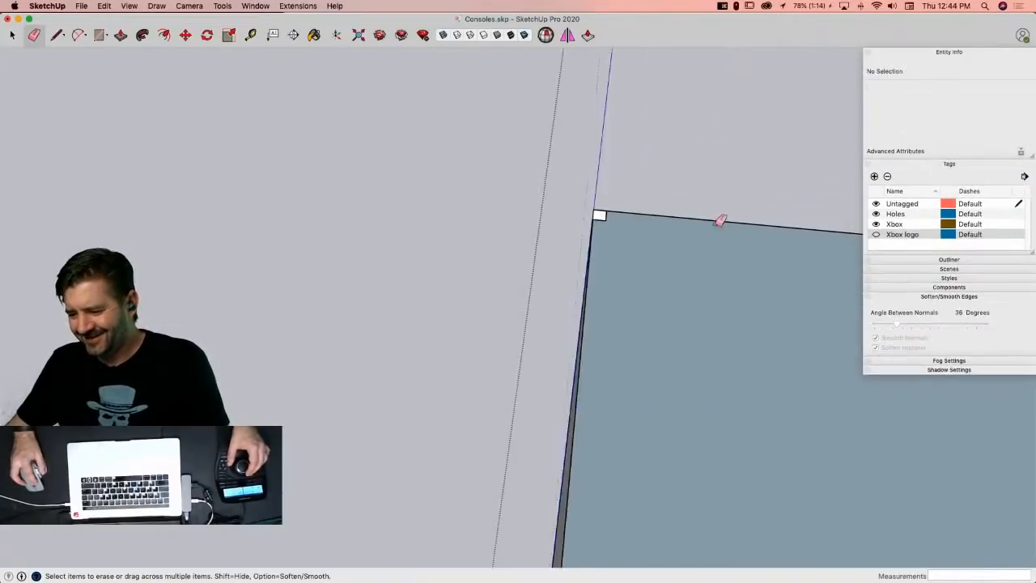
{"action": "left_click_drag", "start_coordinate": [602, 214], "coordinate": [595, 220]}
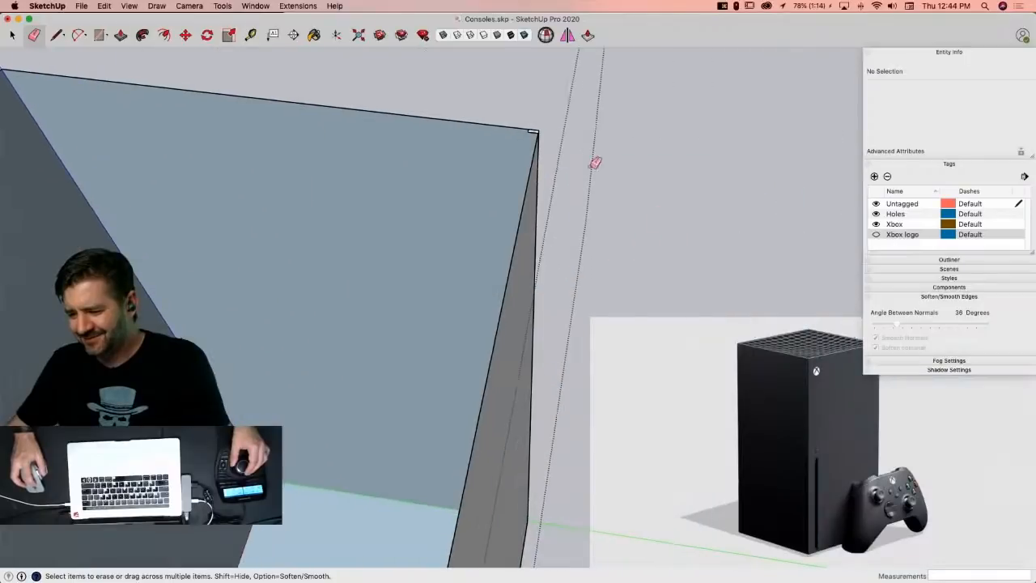
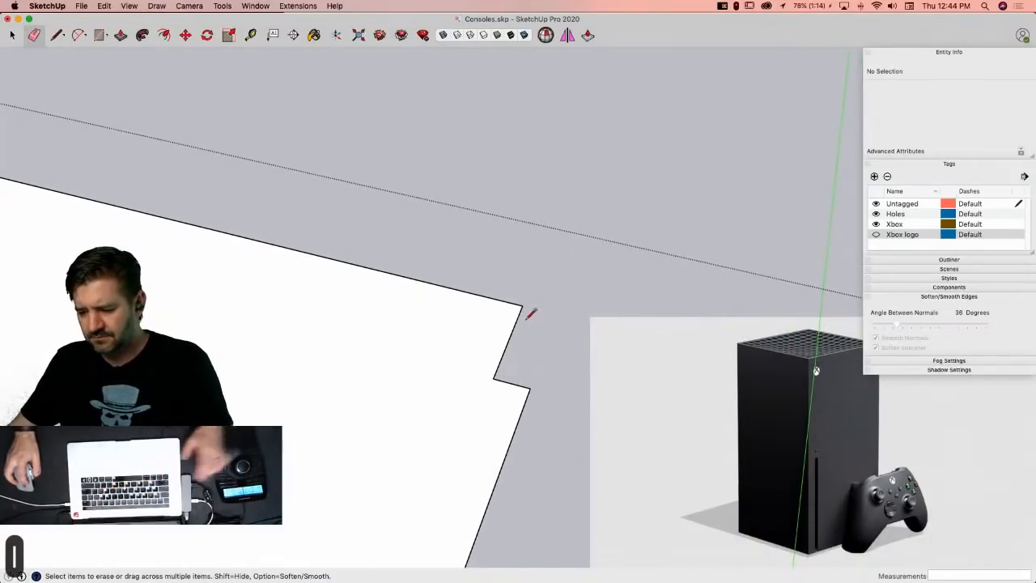
Step: Draw the missing outer edges with the Line tool to fill the notches at two corners of the copied dished surface
{"action": "key", "text": "l"}
{"action": "left_click", "coordinate": [522, 305]}
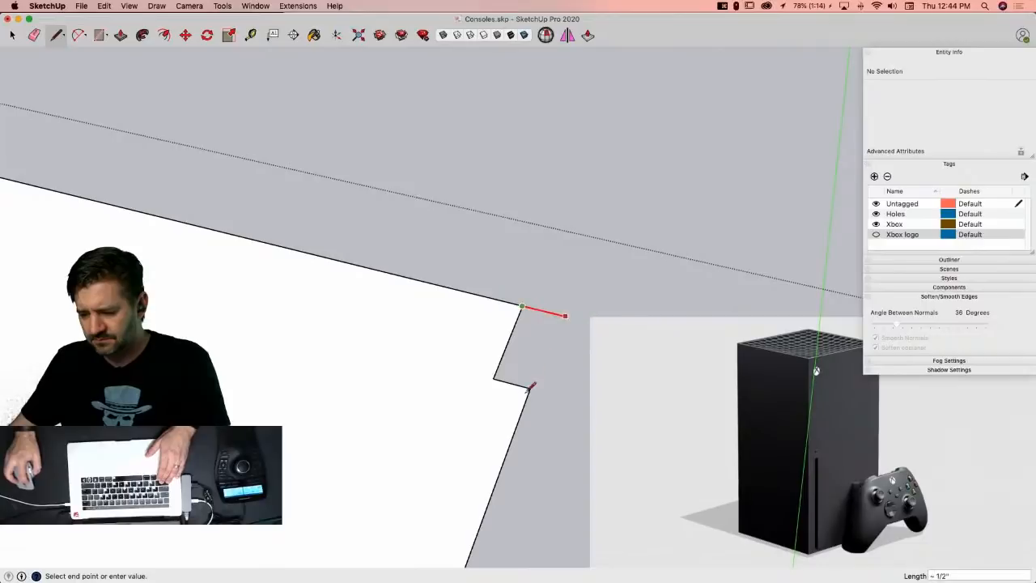
{"action": "key", "text": "Escape"}
{"action": "type", "text": "R"}
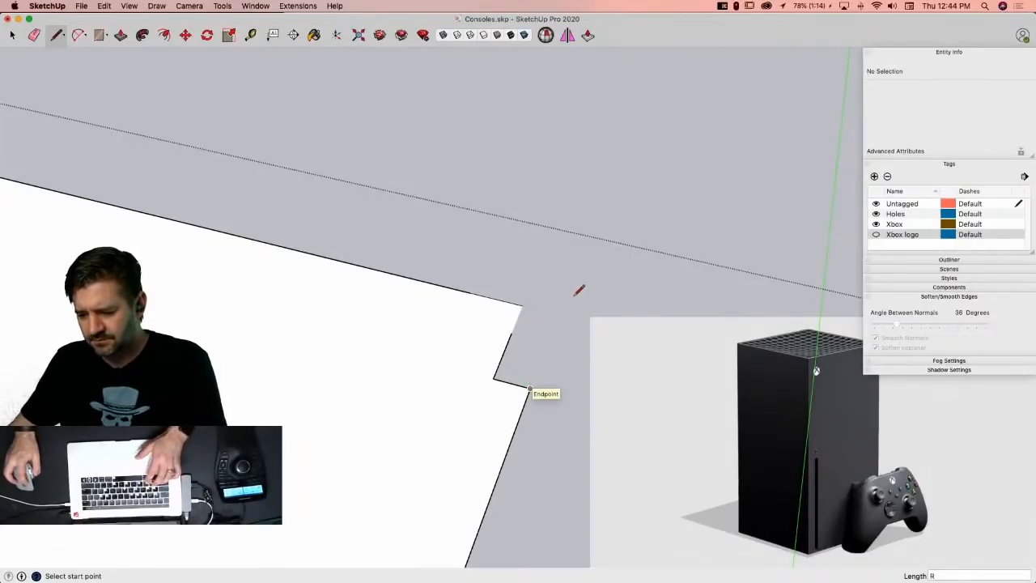
{"action": "key", "text": "super+z"}
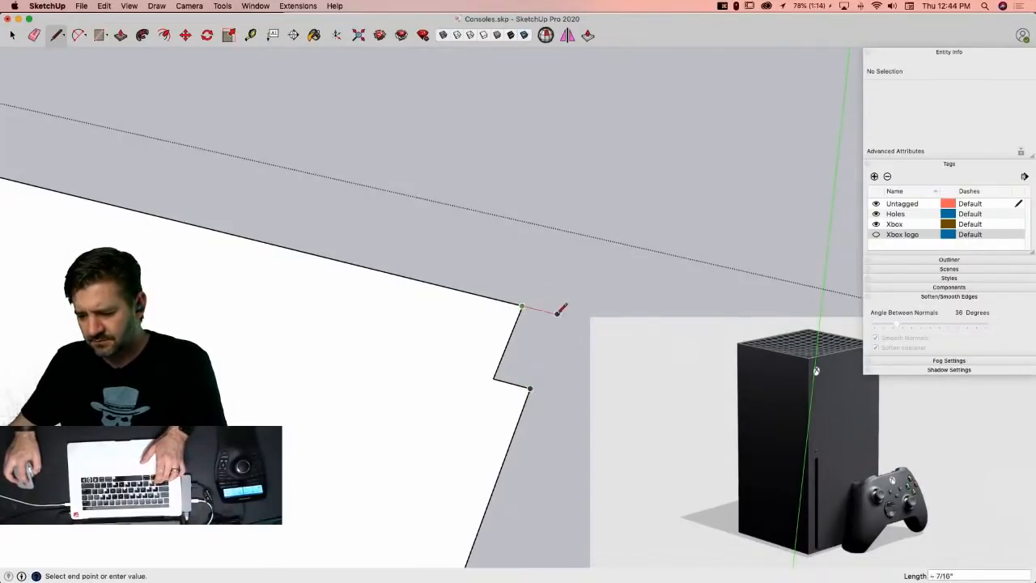
{"action": "left_click", "coordinate": [530, 388]}
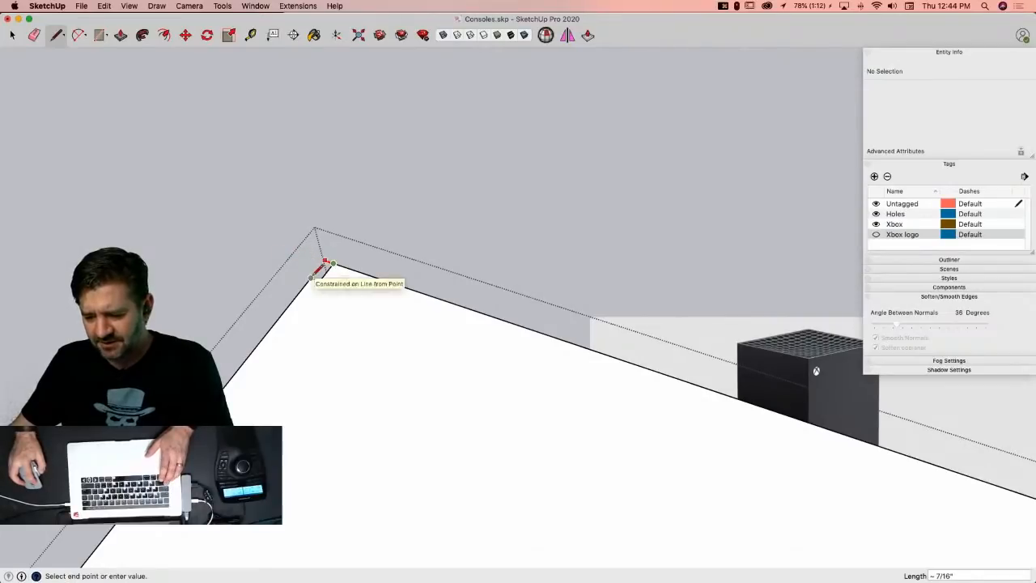
{"action": "left_click", "coordinate": [320, 262]}
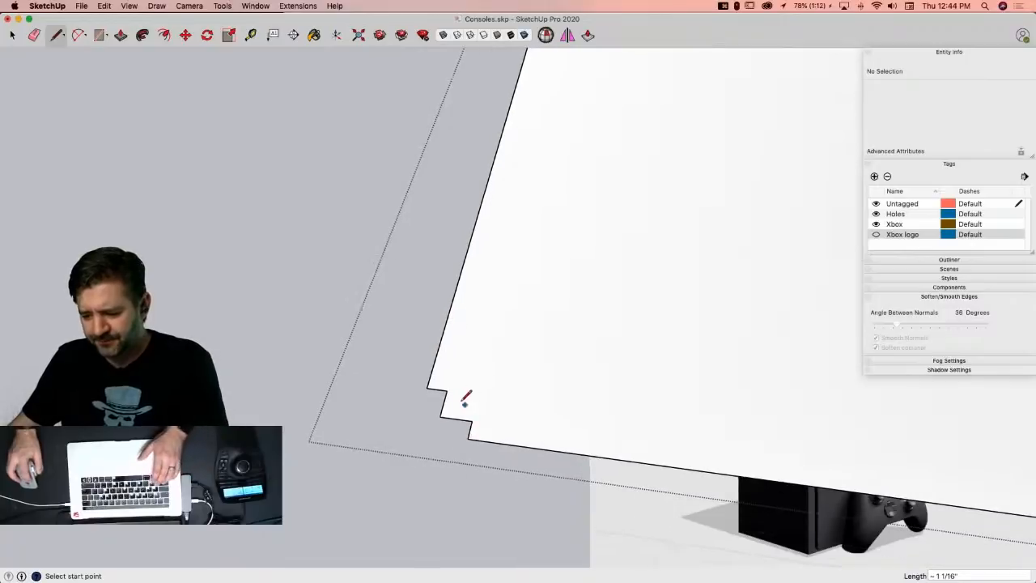
Step: Fill the third notched corner of the copied surface with lines and erase the stray short edge inside it
{"action": "left_click", "coordinate": [428, 388]}
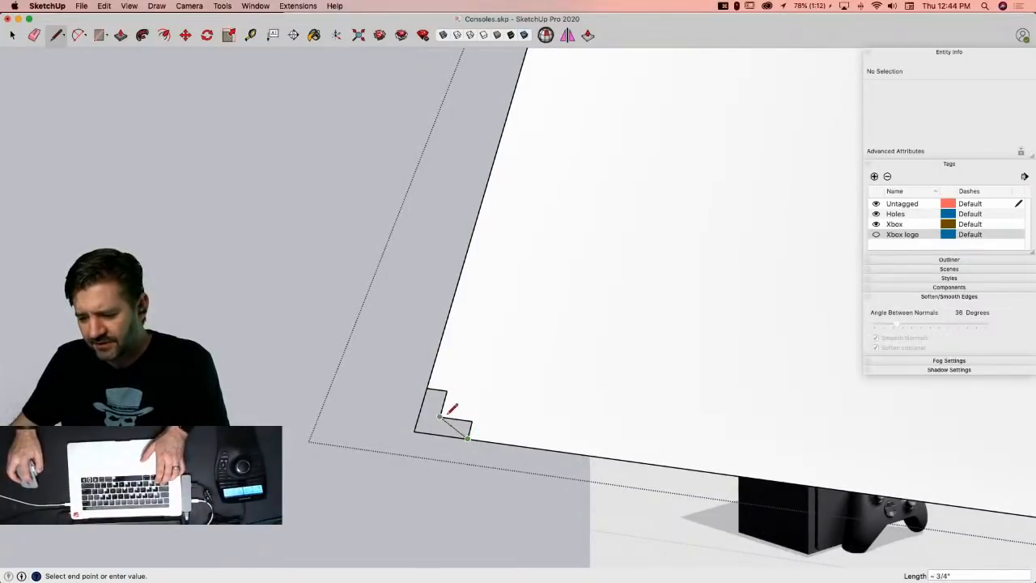
{"action": "left_click", "coordinate": [435, 433]}
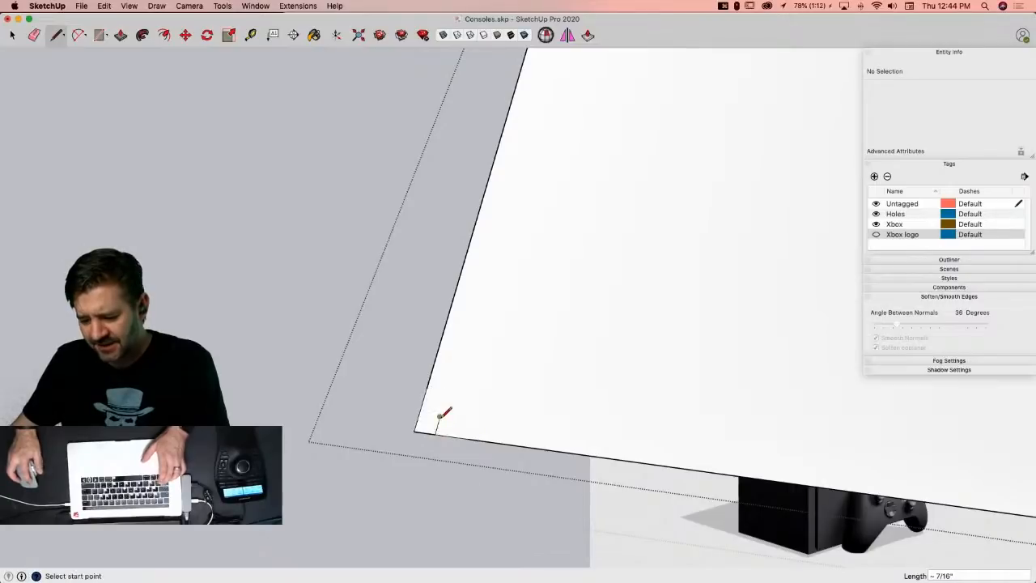
{"action": "key", "text": "e"}
{"action": "left_click_drag", "start_coordinate": [439, 428], "coordinate": [442, 411]}
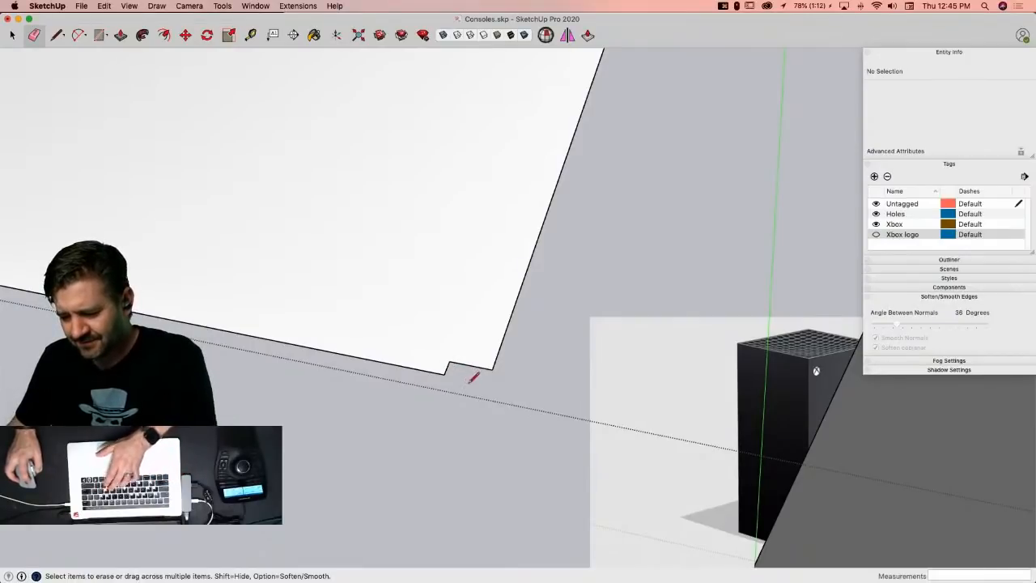
Step: Draw the two missing outer edges to close the fourth notched corner of the copied surface
{"action": "key", "text": "l"}
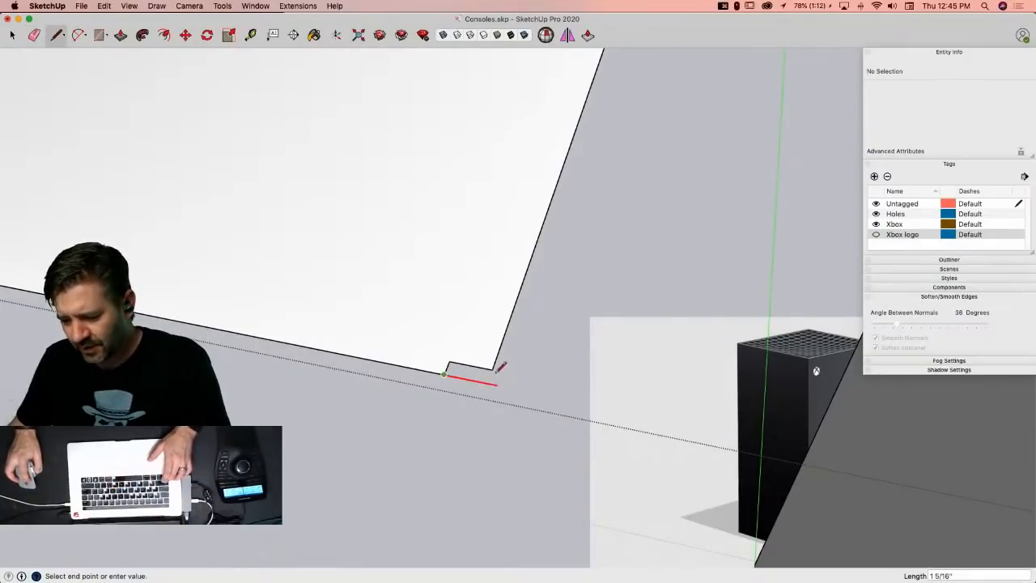
{"action": "left_click", "coordinate": [487, 382]}
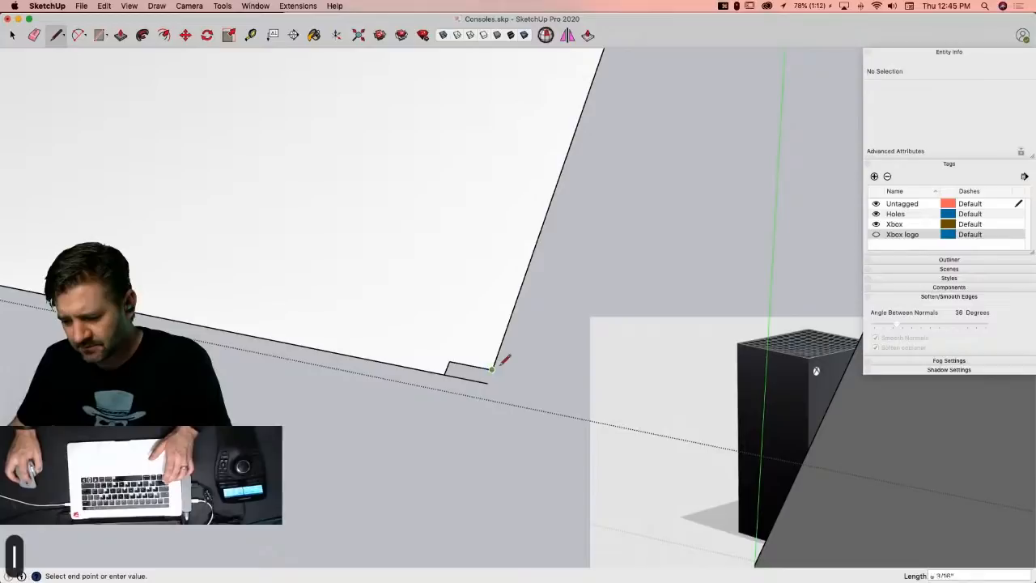
{"action": "left_click", "coordinate": [492, 370]}
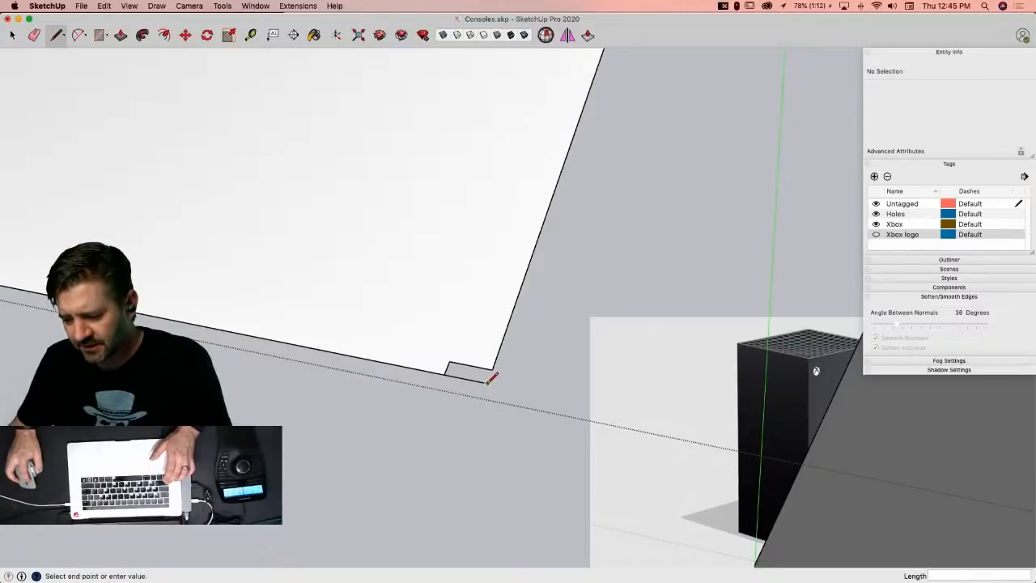
{"action": "left_click", "coordinate": [492, 369]}
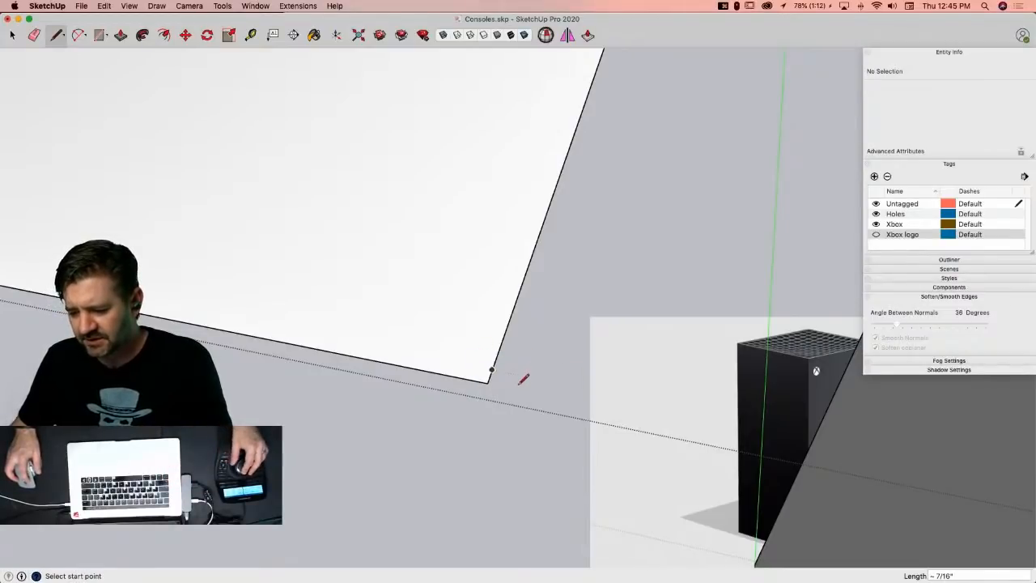
{"action": "key", "text": "space"}
{"action": "scroll", "coordinate": [523, 394], "scroll_direction": "down", "scroll_amount": 5}
{"action": "left_click", "coordinate": [500, 297]}
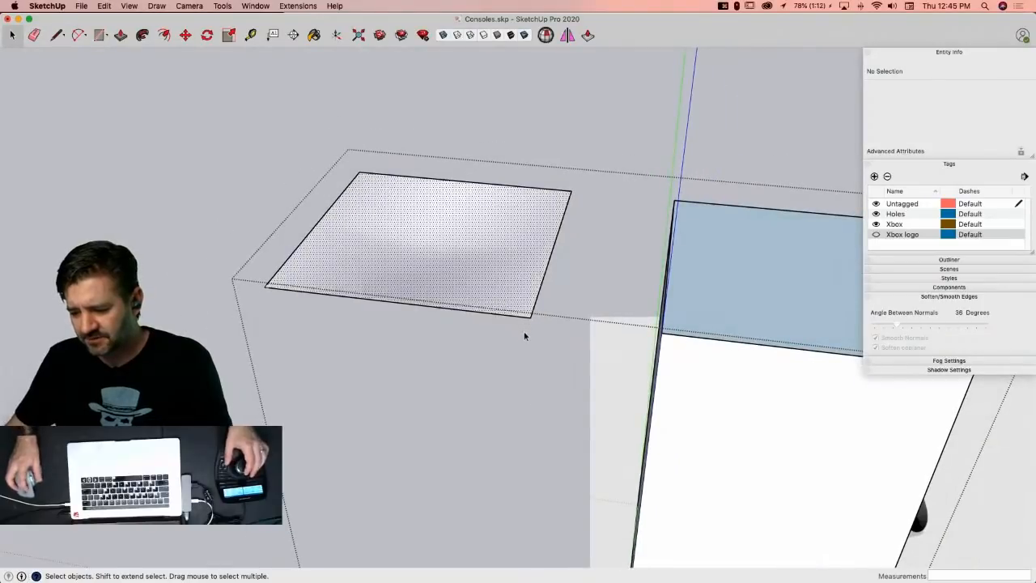
{"action": "key", "text": "m"}
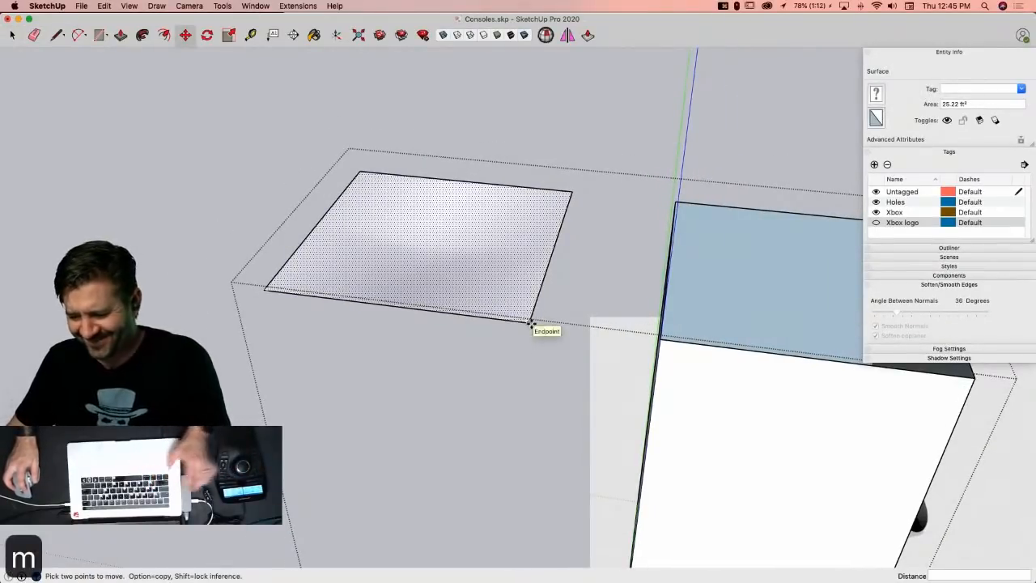
{"action": "left_click", "coordinate": [931, 364]}
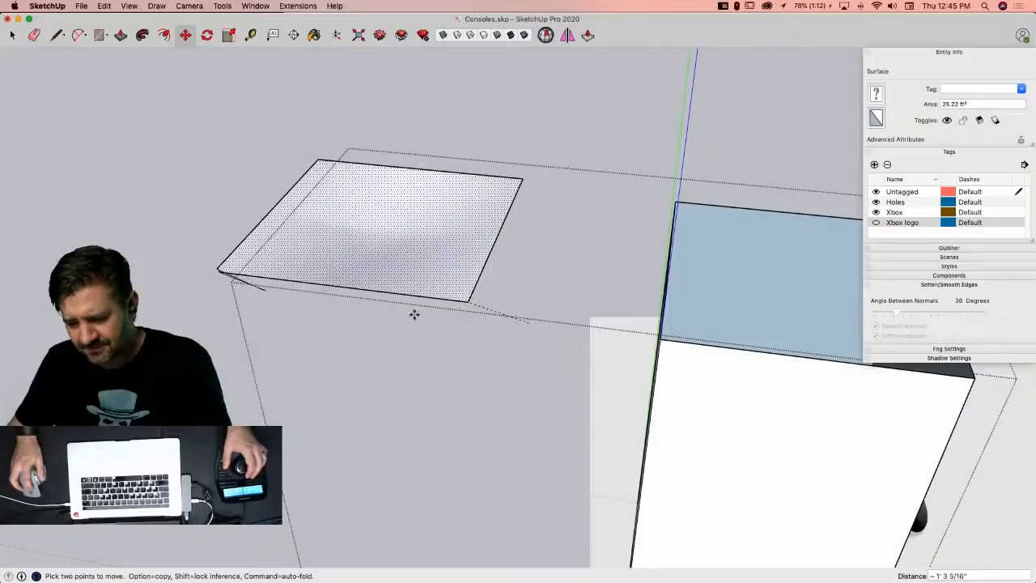
{"action": "key", "text": "space"}
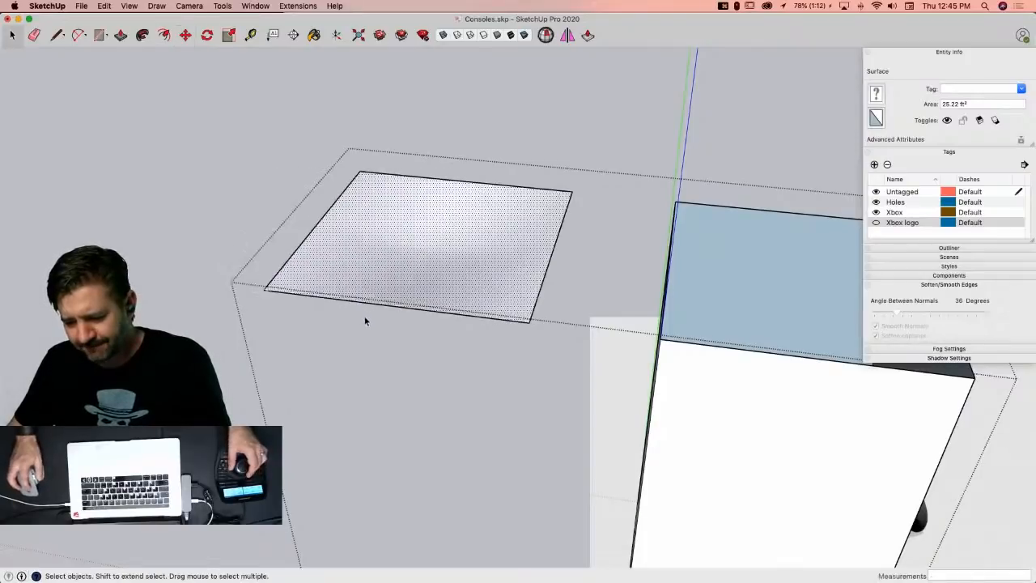
Step: Delete the short outer edges around the patch at the copied surface's front corner that is not joined to the rest
{"action": "key", "text": "e"}
{"action": "key", "text": "space"}
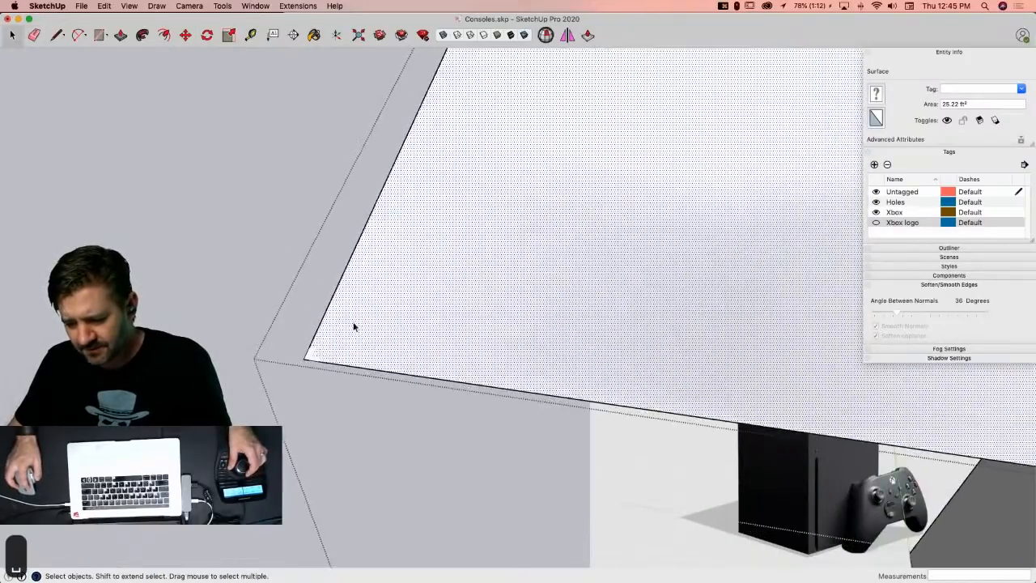
{"action": "key", "text": "e"}
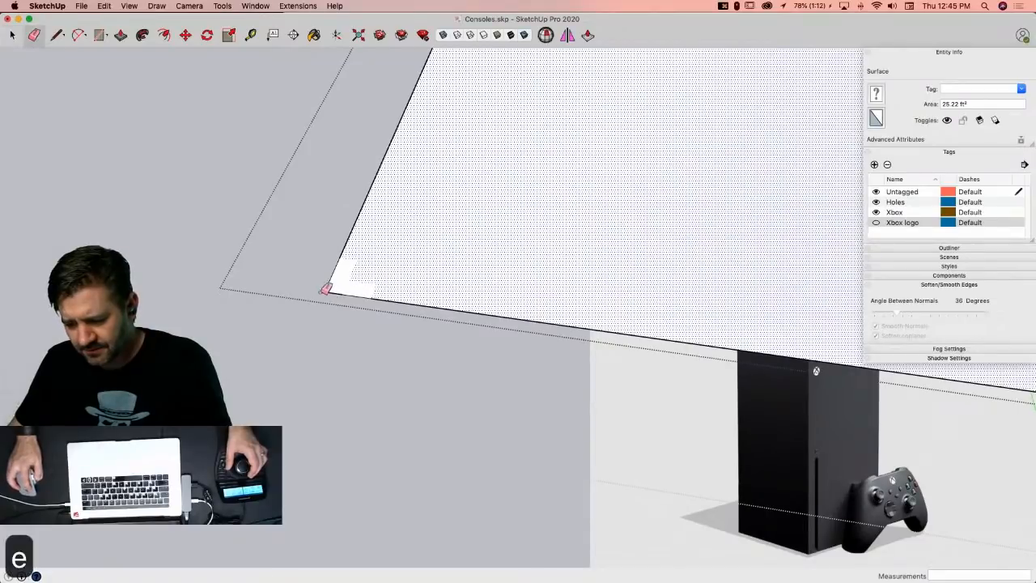
{"action": "key", "text": "l"}
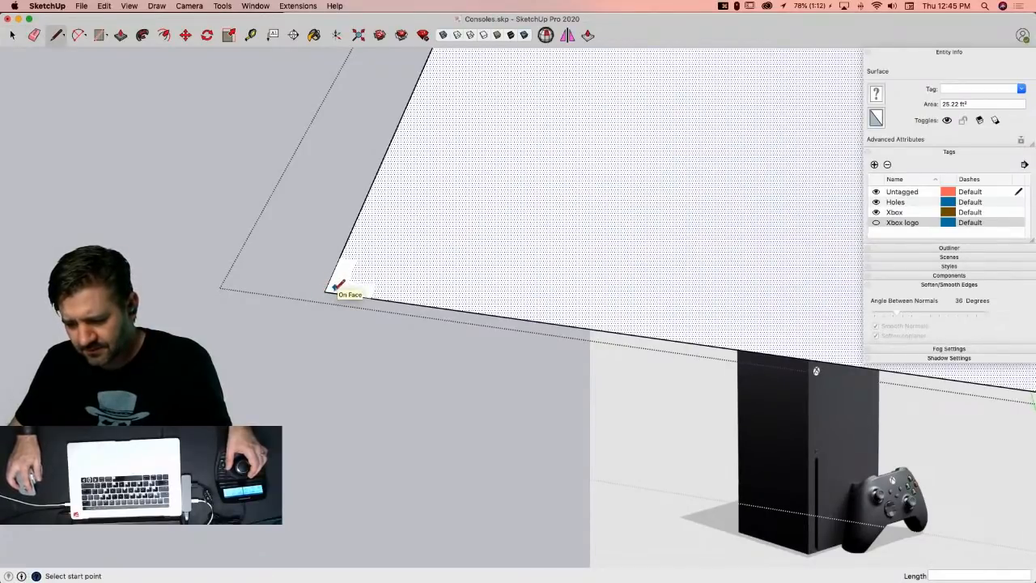
{"action": "key", "text": "e"}
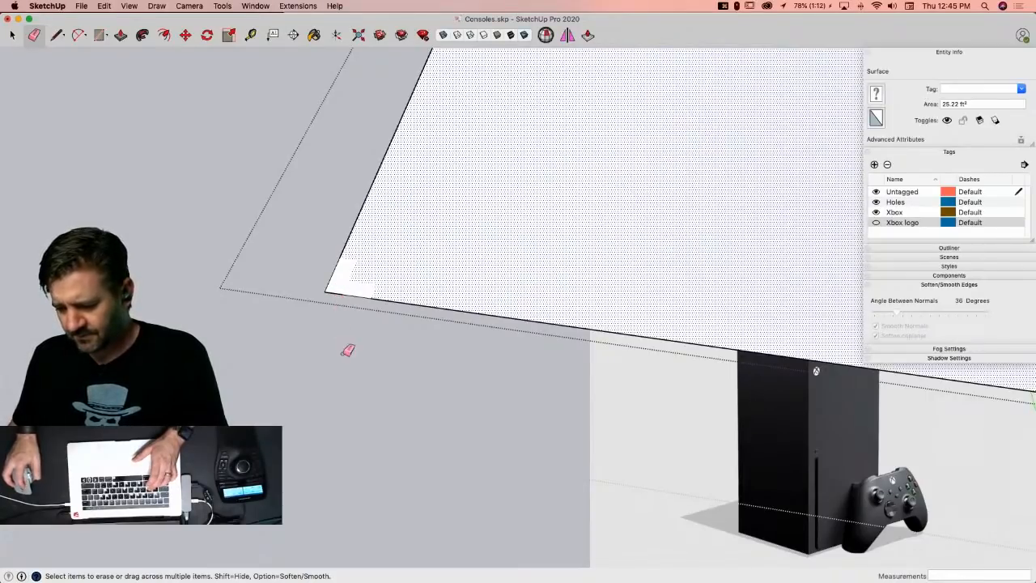
{"action": "key", "text": "space"}
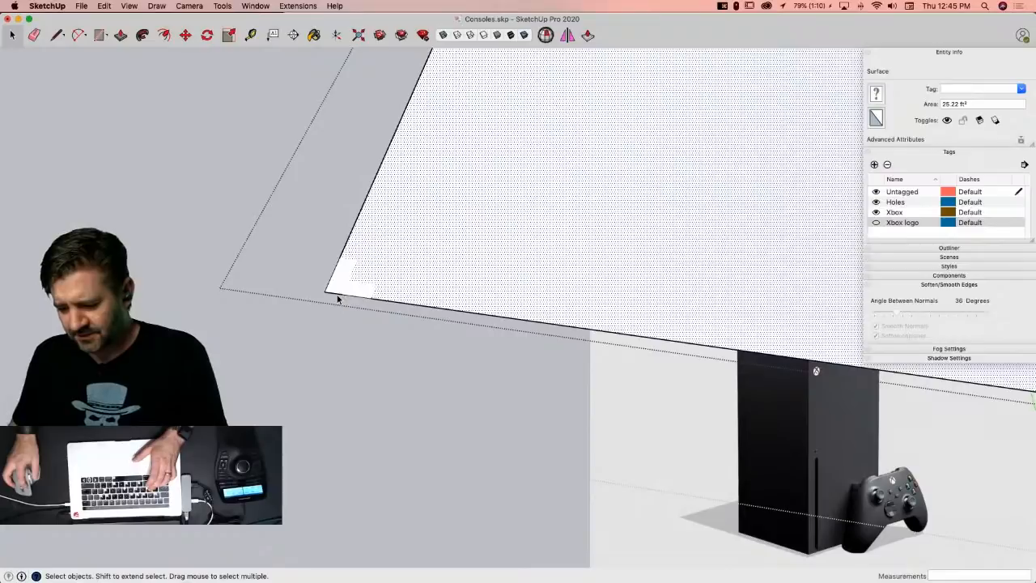
{"action": "left_click", "coordinate": [339, 299]}
{"action": "key", "text": "BackSpace"}
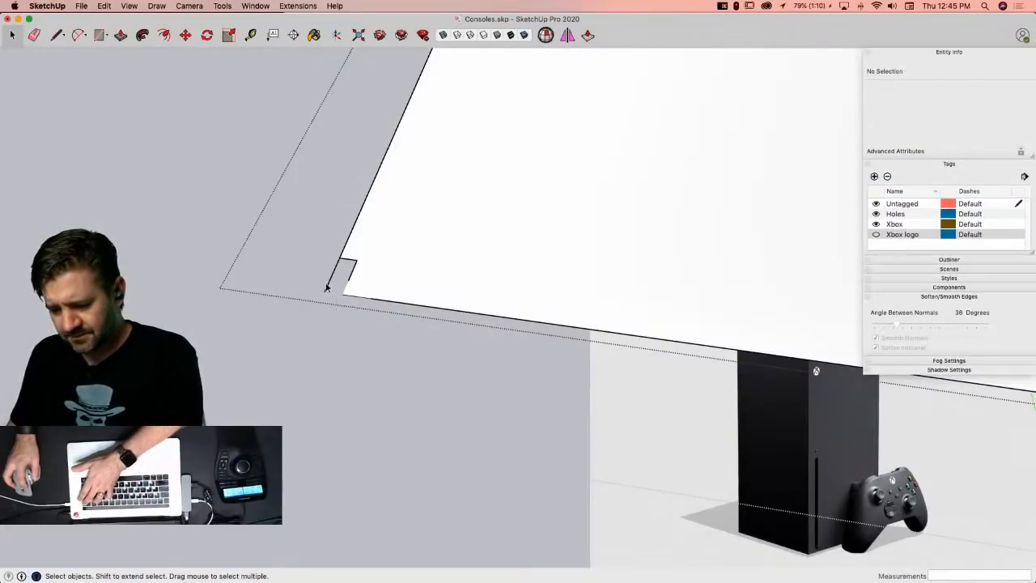
{"action": "left_click", "coordinate": [331, 289]}
{"action": "key", "text": "BackSpace"}
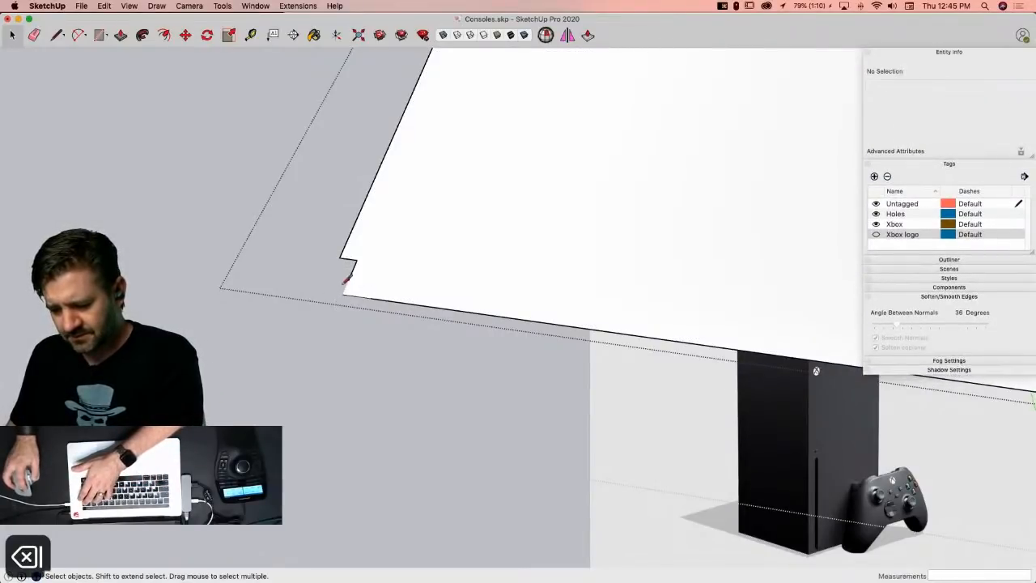
Step: Show the hidden geometry and redraw the outer edges at the front corner along the mesh points to fill the notch
{"action": "key", "text": "l"}
{"action": "left_click", "coordinate": [347, 292]}
{"action": "left_click", "coordinate": [343, 293]}
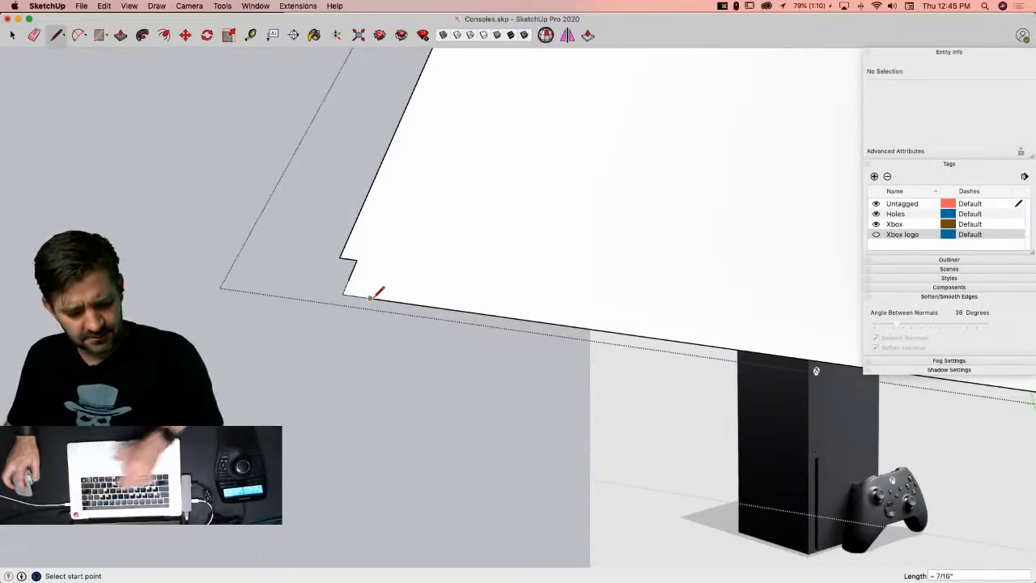
{"action": "key", "text": "q"}
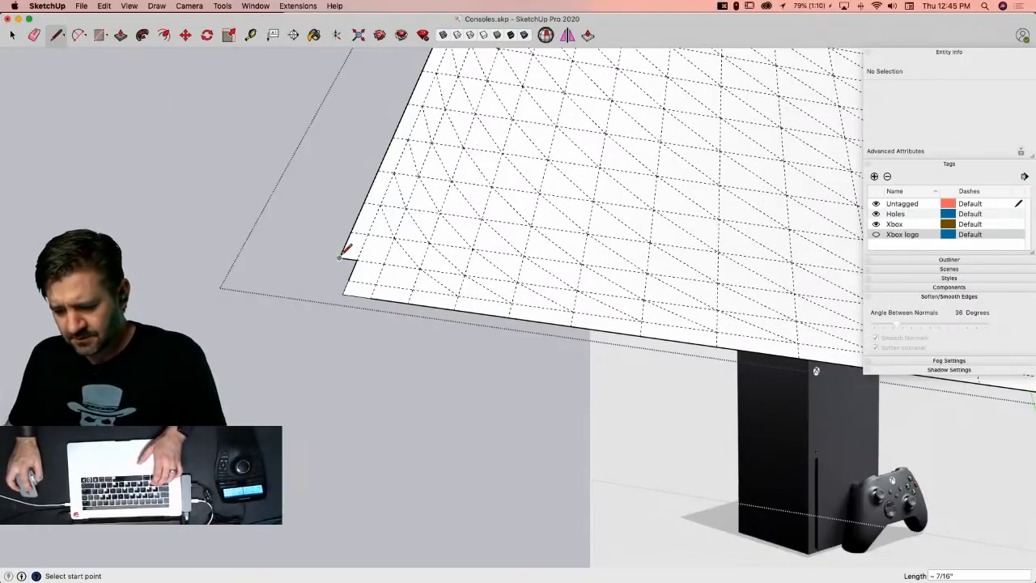
{"action": "left_click", "coordinate": [346, 291]}
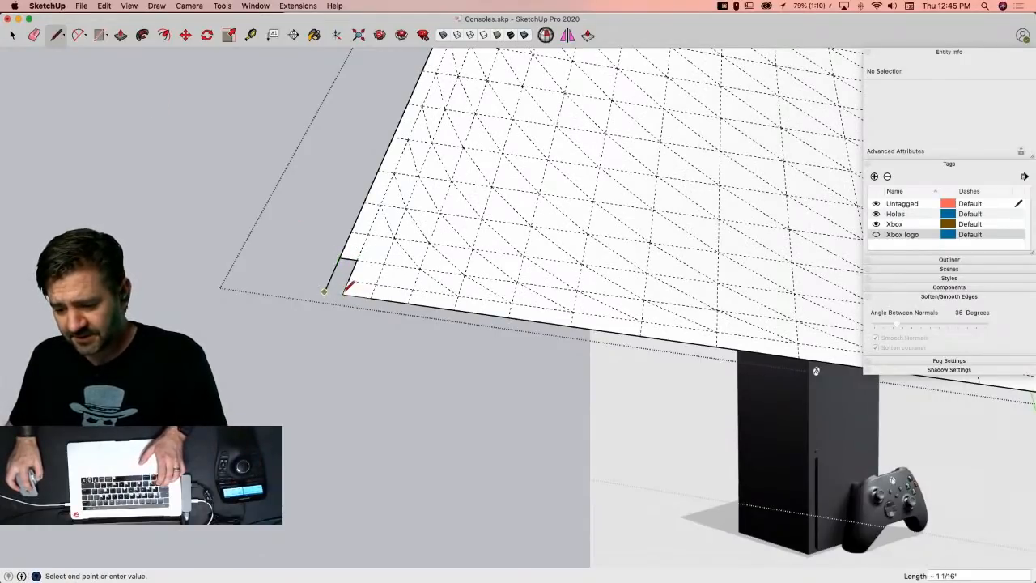
{"action": "left_click", "coordinate": [344, 293]}
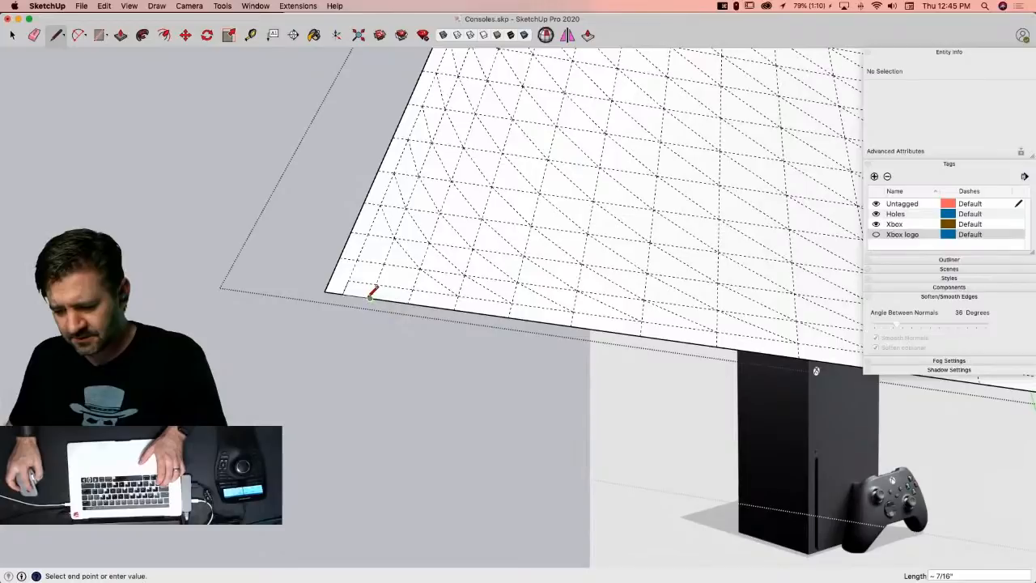
{"action": "key", "text": "space"}
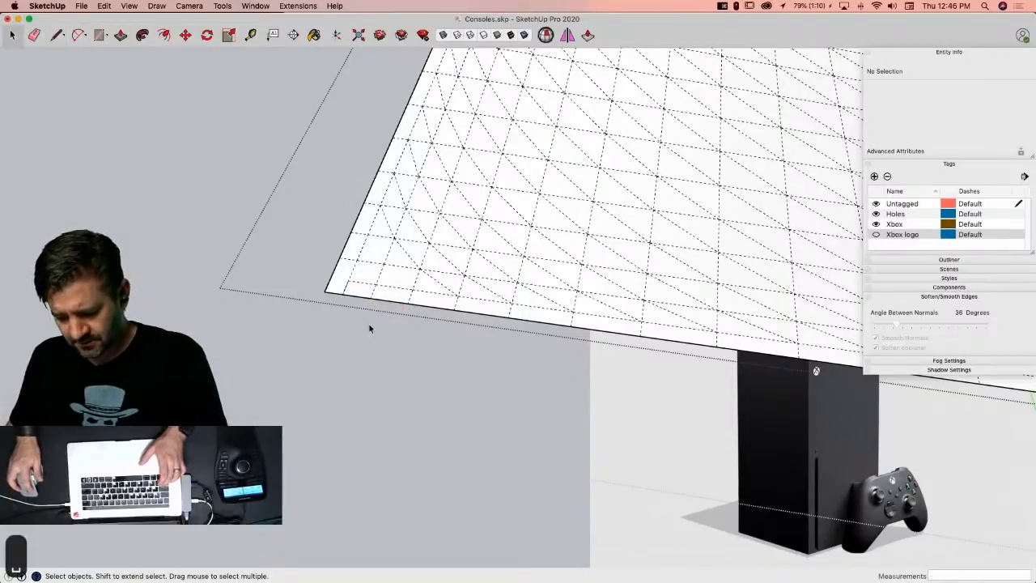
Step: Turn off the hidden geometry so the copied surface shows without its mesh lines
{"action": "key", "text": "e"}
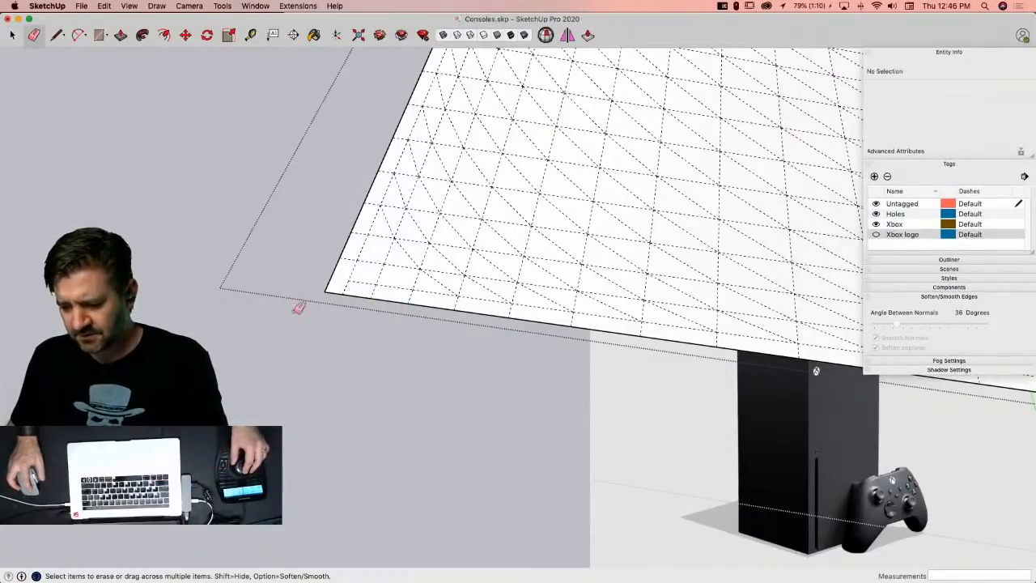
{"action": "key", "text": "space"}
{"action": "left_click", "coordinate": [519, 282]}
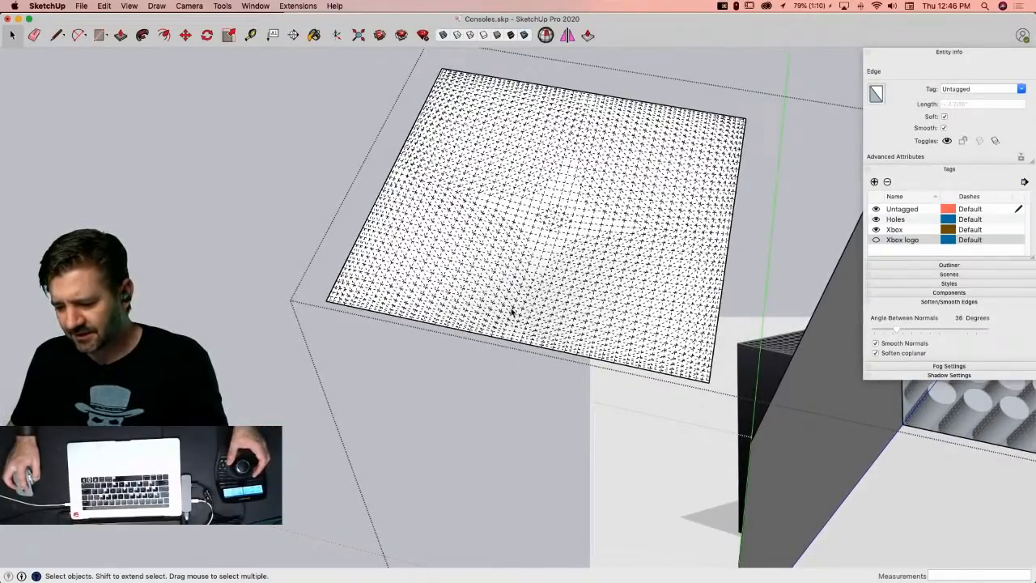
{"action": "key", "text": "q"}
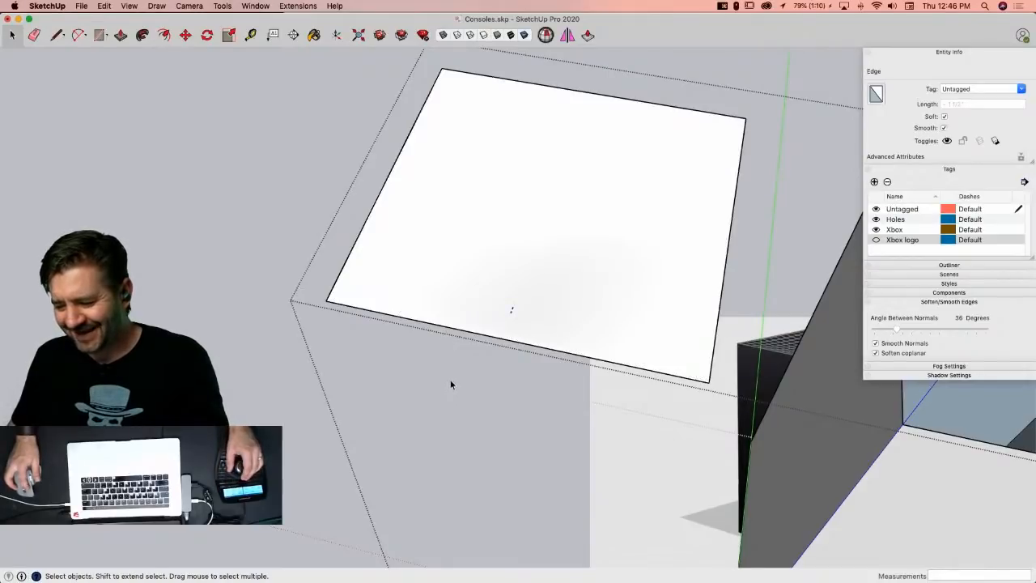
Step: Move the copied top surface by its front corner onto the matching corner of the box's open top
{"action": "left_click", "coordinate": [451, 294]}
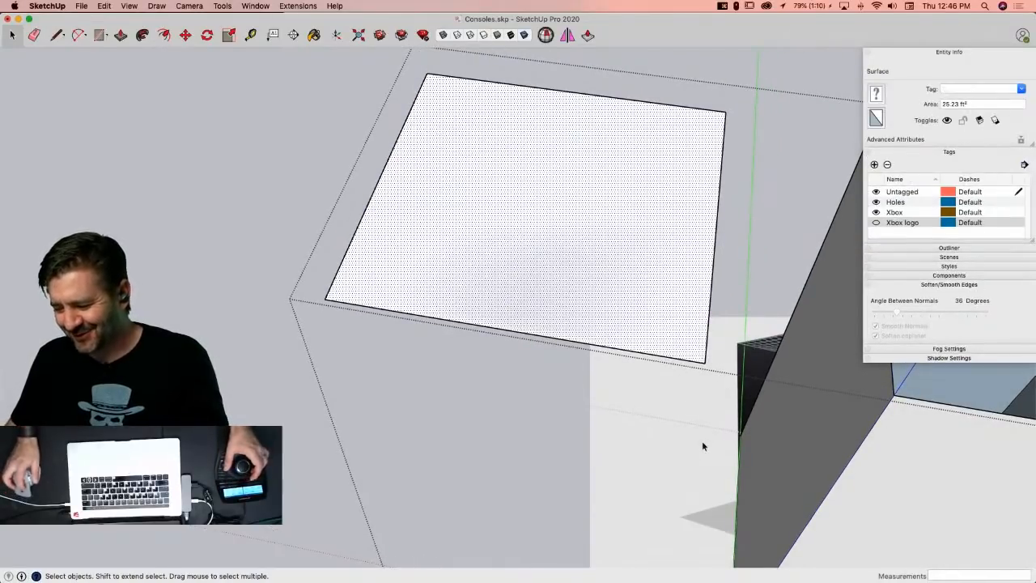
{"action": "key", "text": "m"}
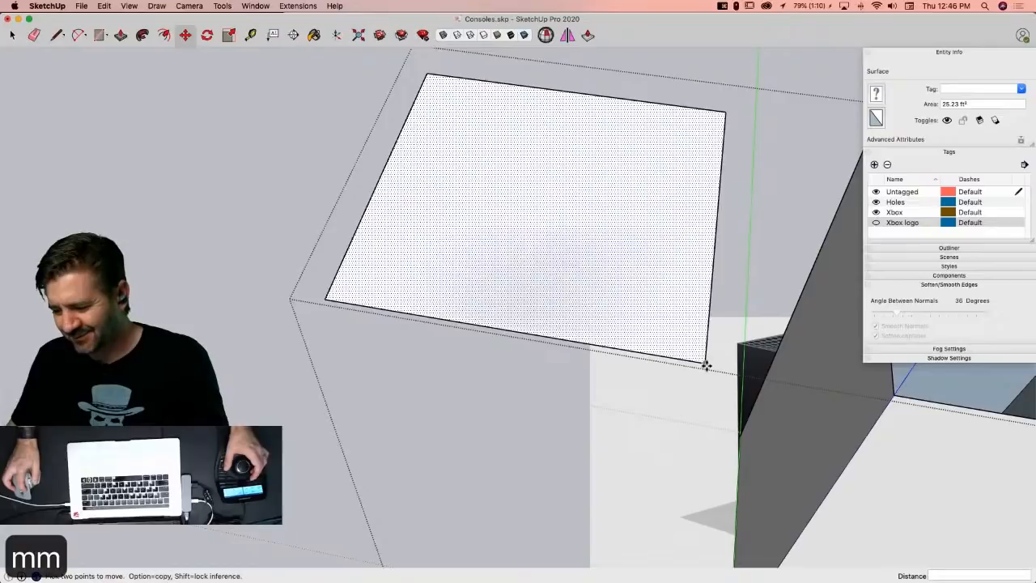
{"action": "left_click", "coordinate": [707, 366]}
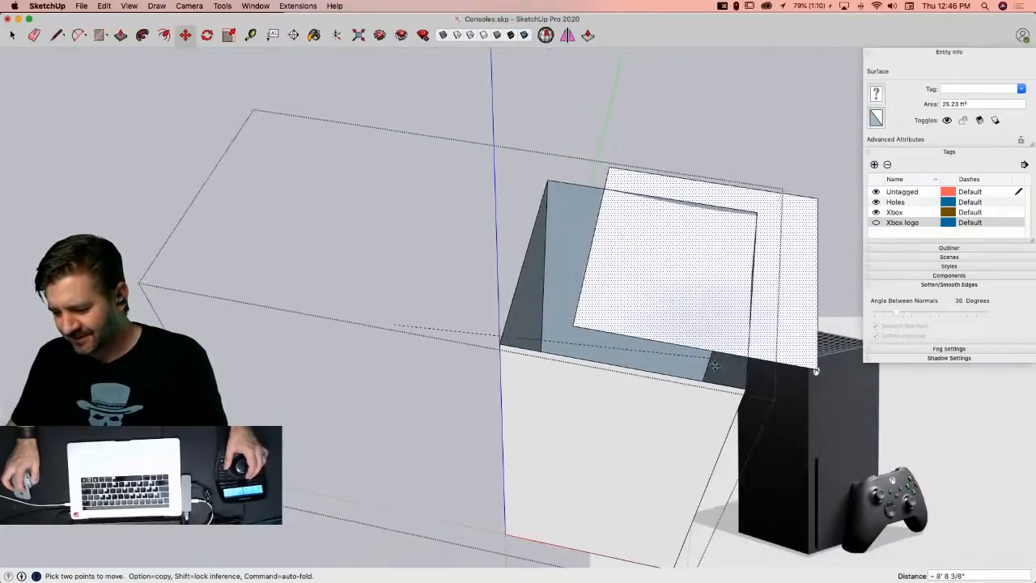
{"action": "left_click", "coordinate": [745, 391]}
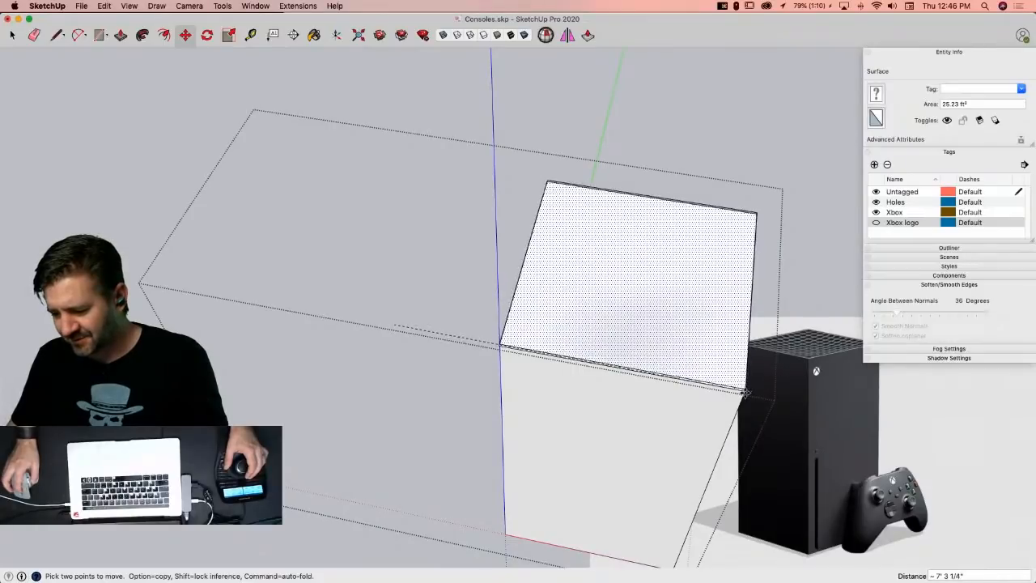
{"action": "scroll", "coordinate": [744, 392], "scroll_direction": "up", "scroll_amount": 2}
{"action": "scroll", "coordinate": [741, 390], "scroll_direction": "up", "scroll_amount": 4}
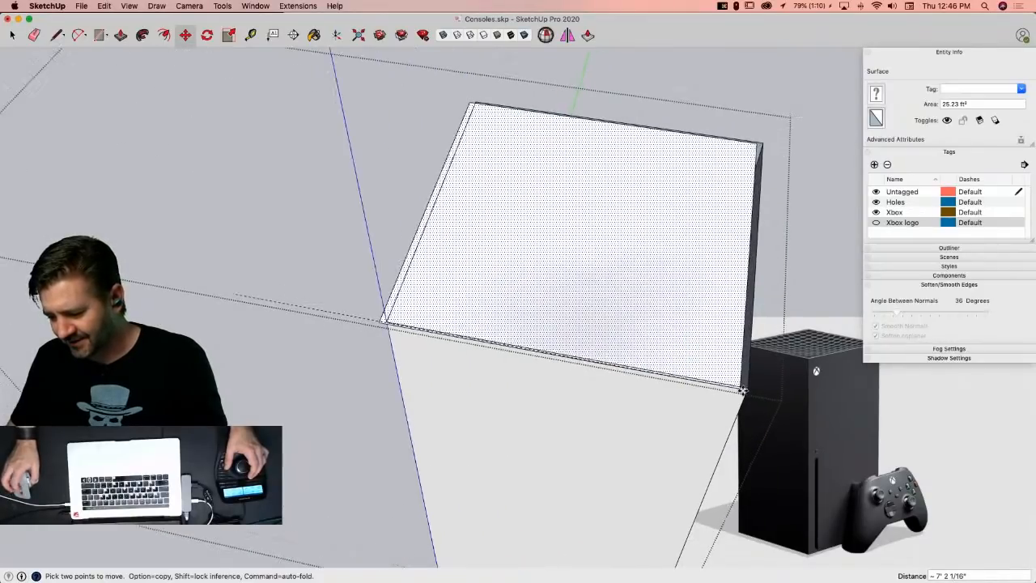
{"action": "scroll", "coordinate": [753, 387], "scroll_direction": "up", "scroll_amount": 3}
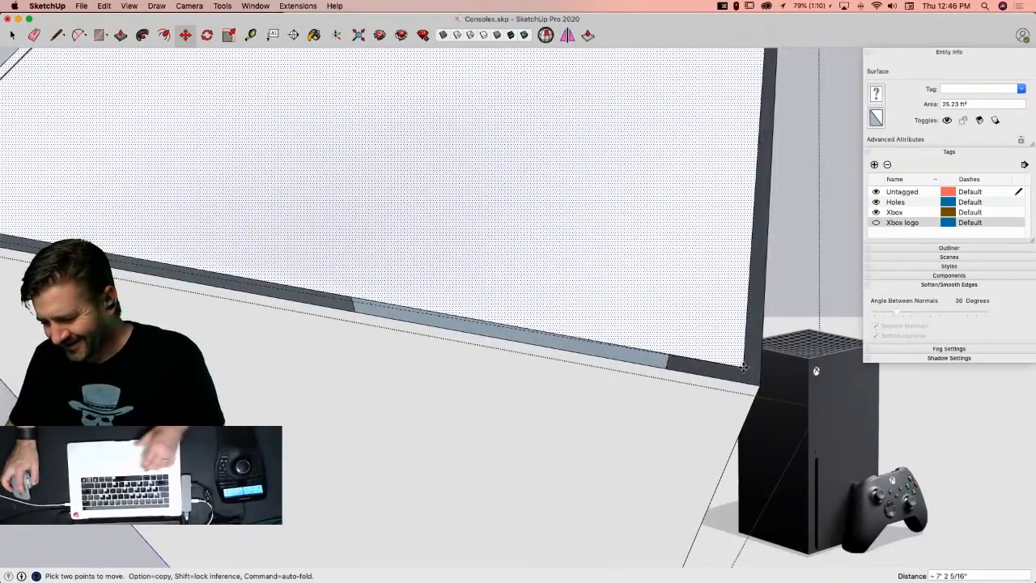
{"action": "middle_click_drag", "start_coordinate": [743, 368], "coordinate": [717, 313]}
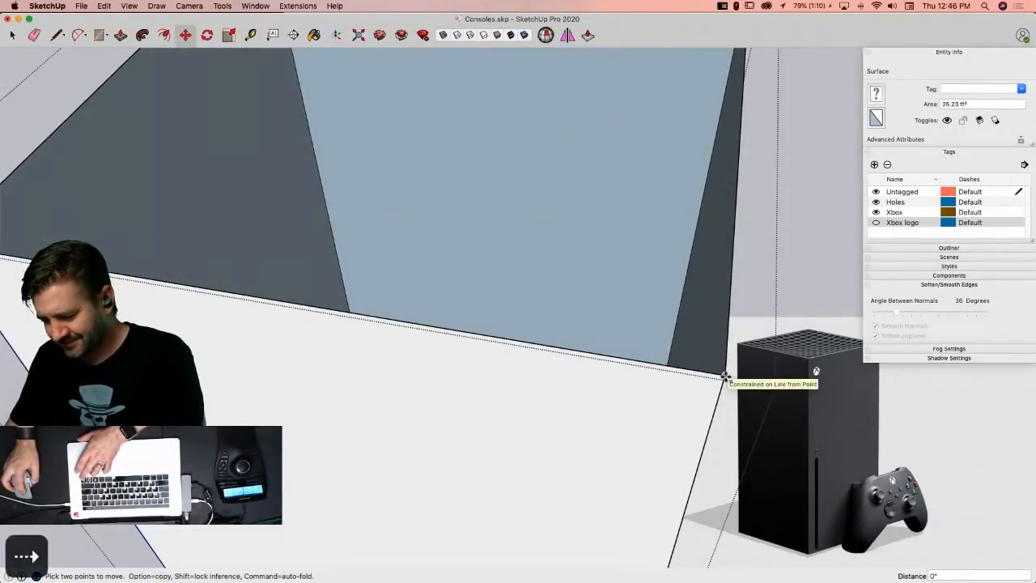
{"action": "left_click", "coordinate": [725, 377]}
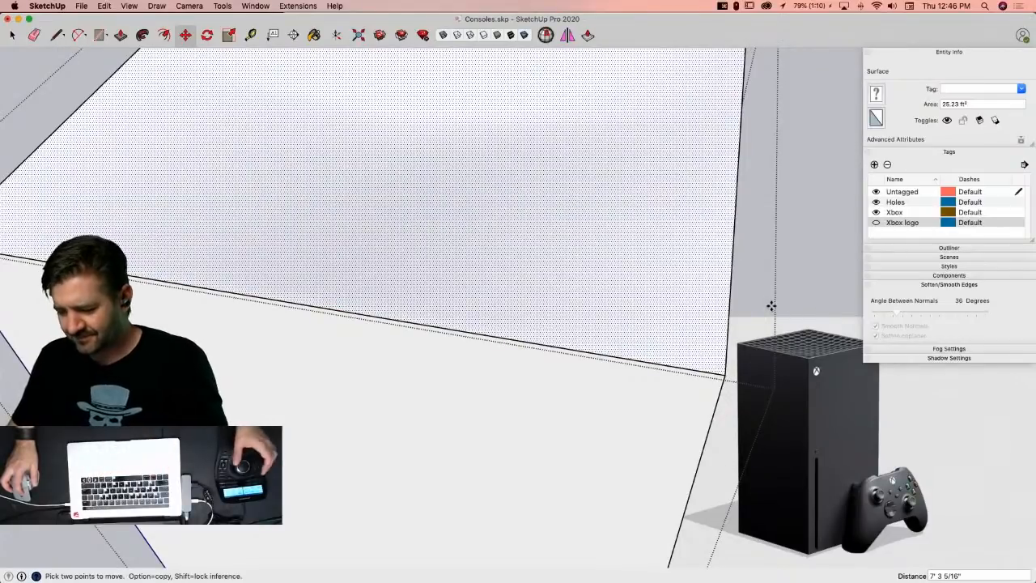
Step: Try to close the small gap at the corner of the placed top surface with a line, and undo it
{"action": "key", "text": "space"}
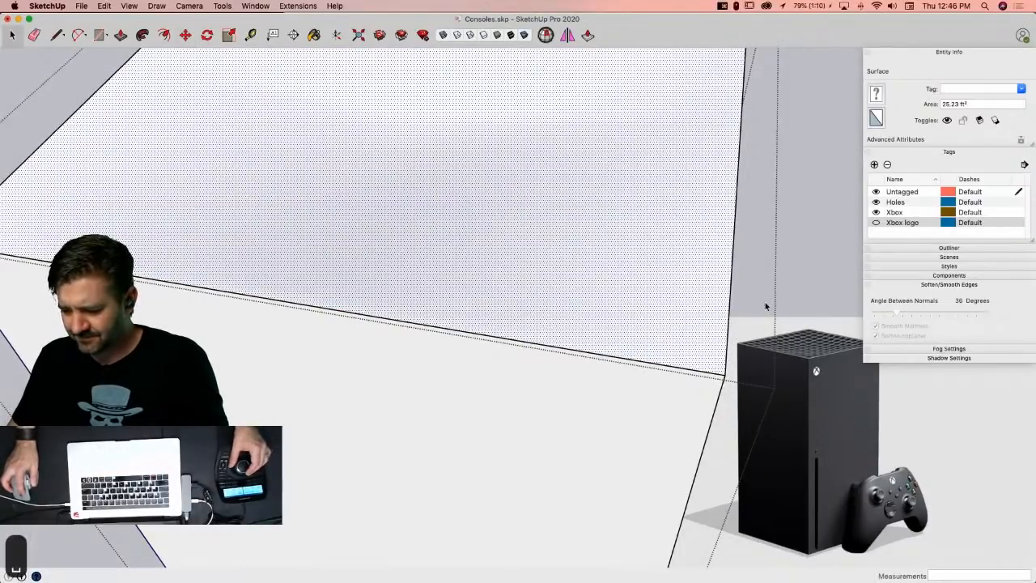
{"action": "left_click", "coordinate": [764, 308]}
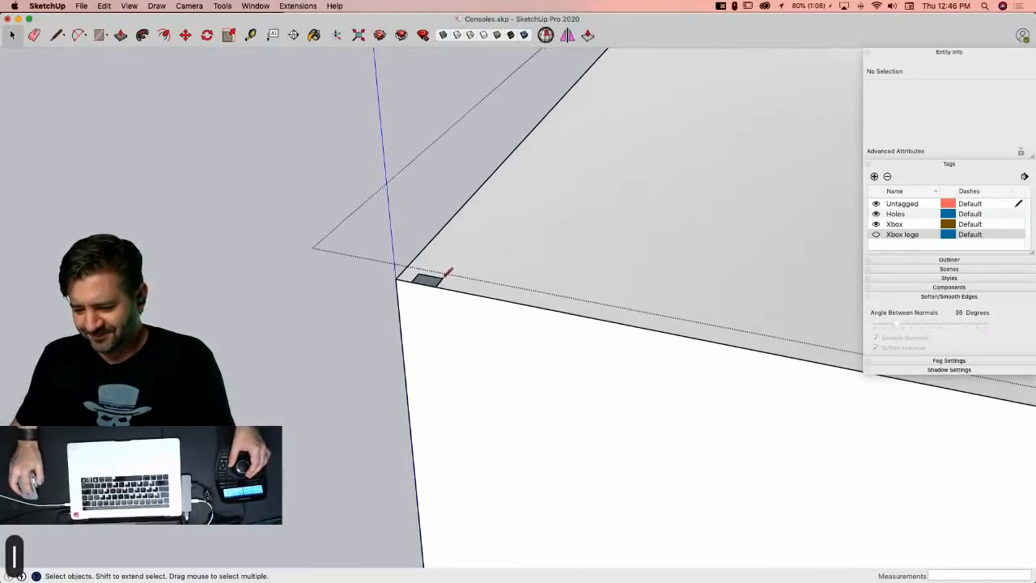
{"action": "key", "text": "l"}
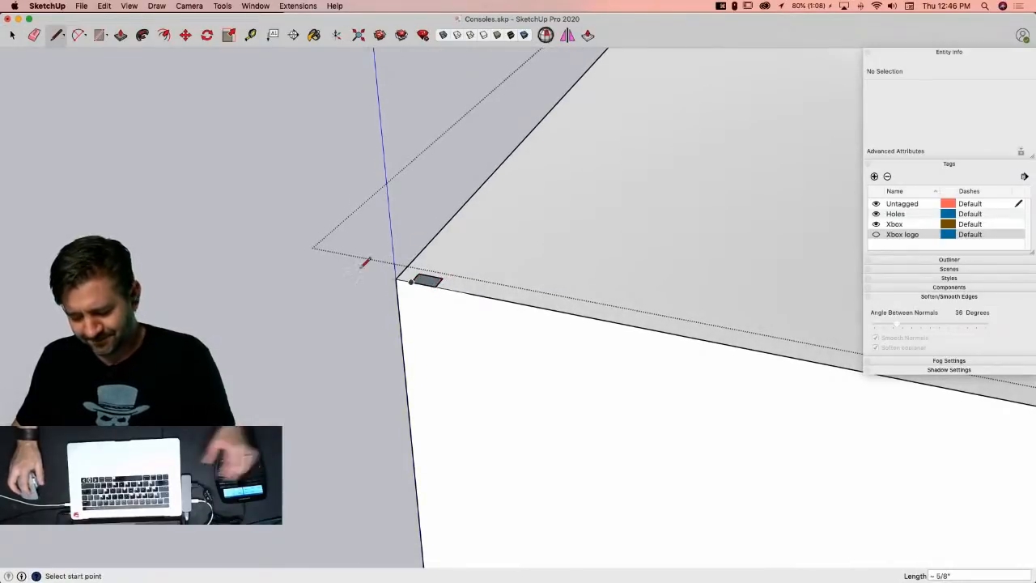
{"action": "key", "text": "super+z"}
{"action": "key", "text": "space"}
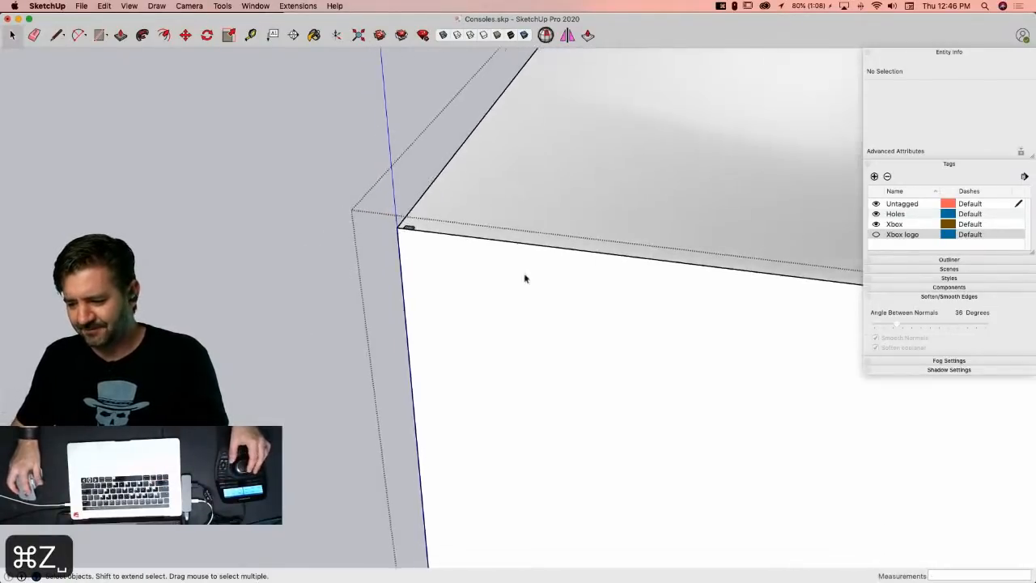
Step: Undo the placement and corner repairs of the top surface, and delete the detached copy beside the box
{"action": "left_click", "coordinate": [592, 201]}
{"action": "key", "text": "super+z"}
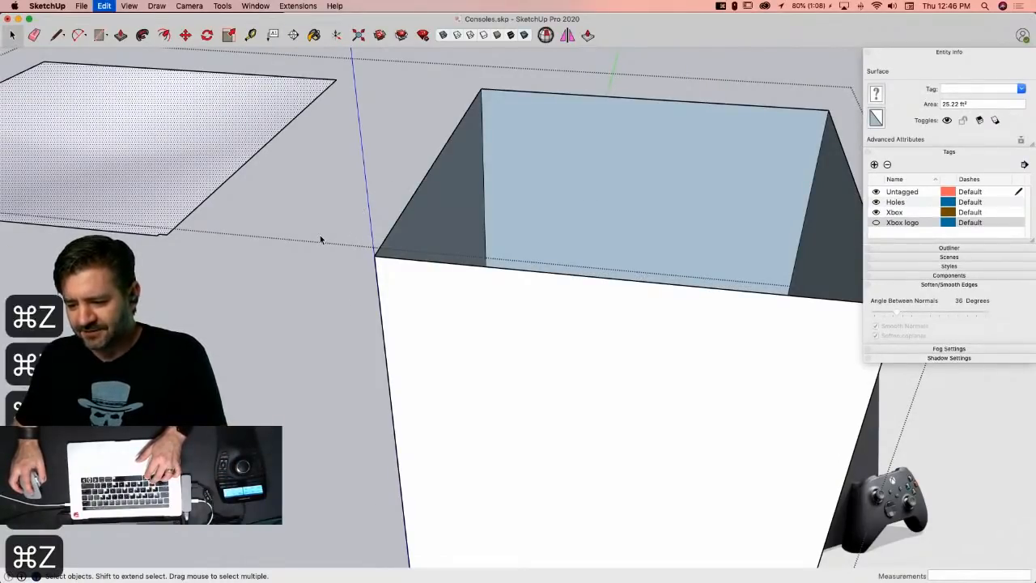
{"action": "key", "text": "super+z"}
{"action": "key", "text": "super+z"}
{"action": "key", "text": "super+z"}
{"action": "key", "text": "super+z"}
{"action": "key", "text": "super+z"}
{"action": "key", "text": "super+z"}
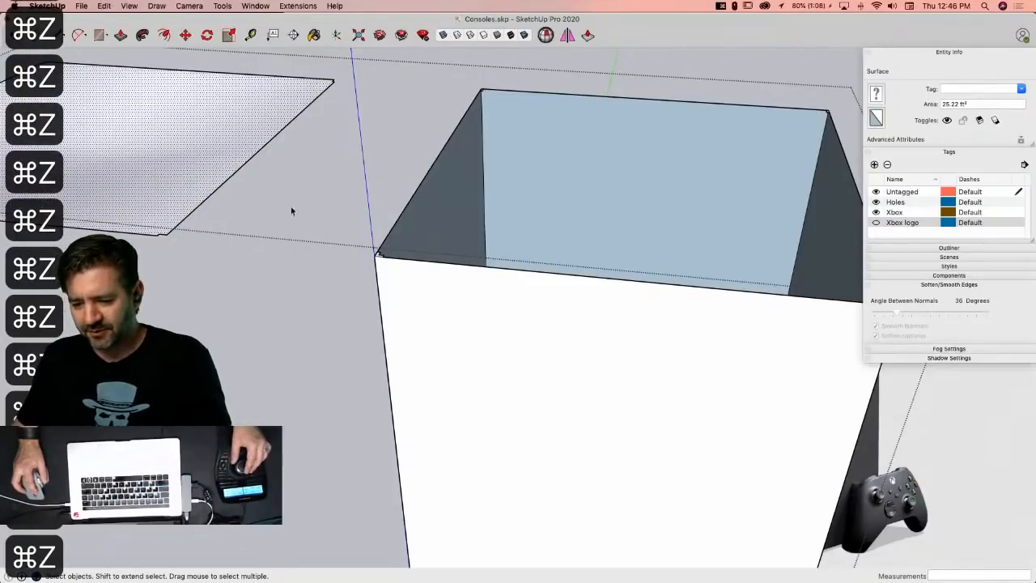
{"action": "key", "text": "super+z"}
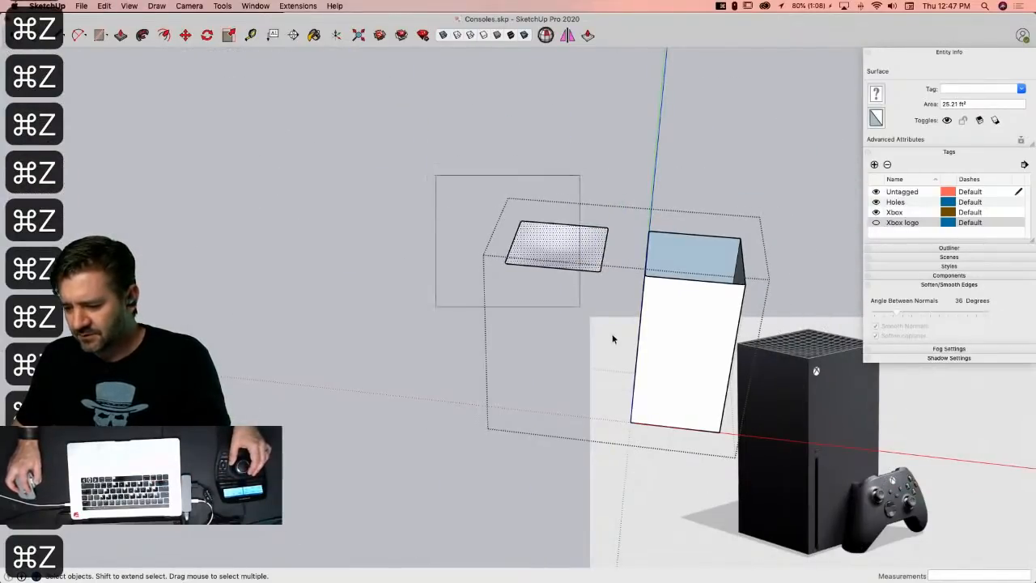
{"action": "mouse_move", "coordinate": [613, 339]}
{"action": "left_mouse_down"}
{"action": "mouse_move", "coordinate": [637, 335]}
{"action": "mouse_move", "coordinate": [617, 330]}
{"action": "left_mouse_up"}
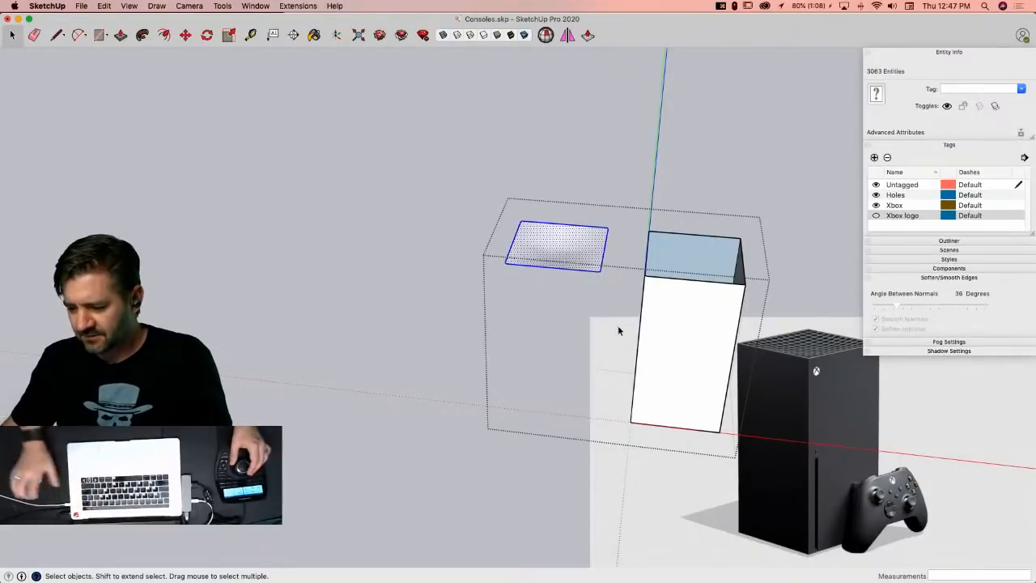
{"action": "key", "text": "BackSpace"}
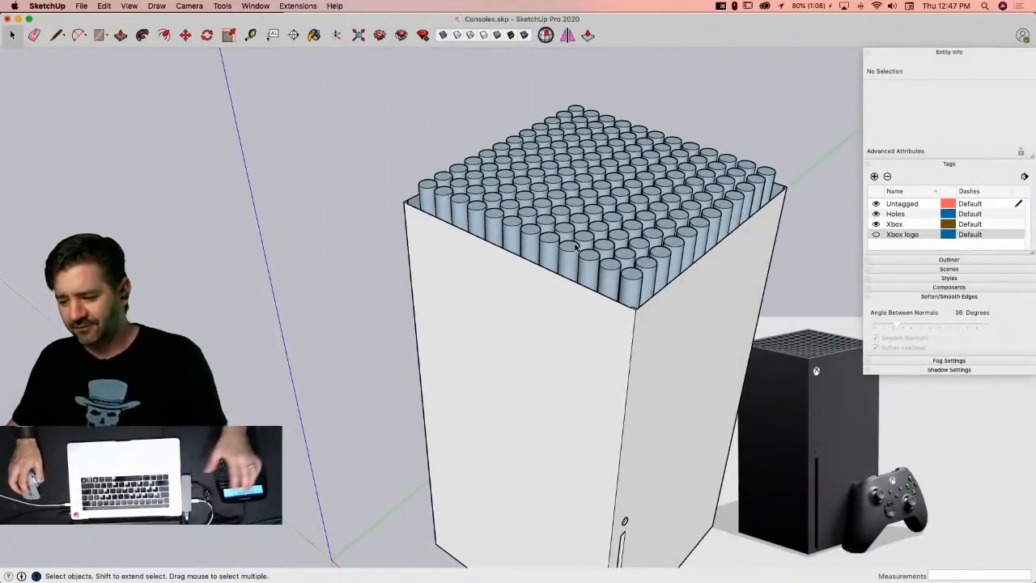
{"action": "key", "text": "l"}
{"action": "key", "text": "e"}
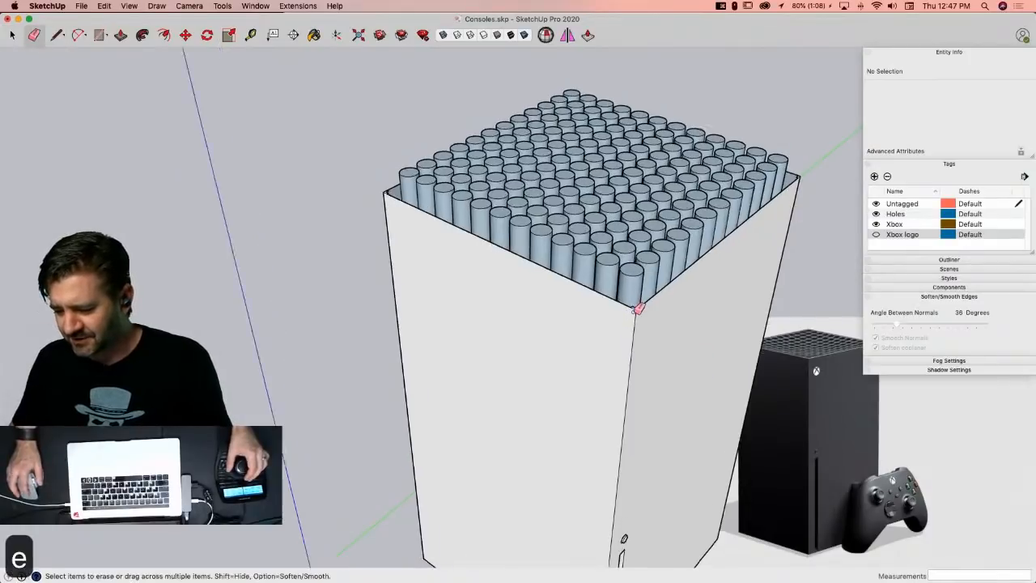
{"action": "left_click", "coordinate": [635, 298]}
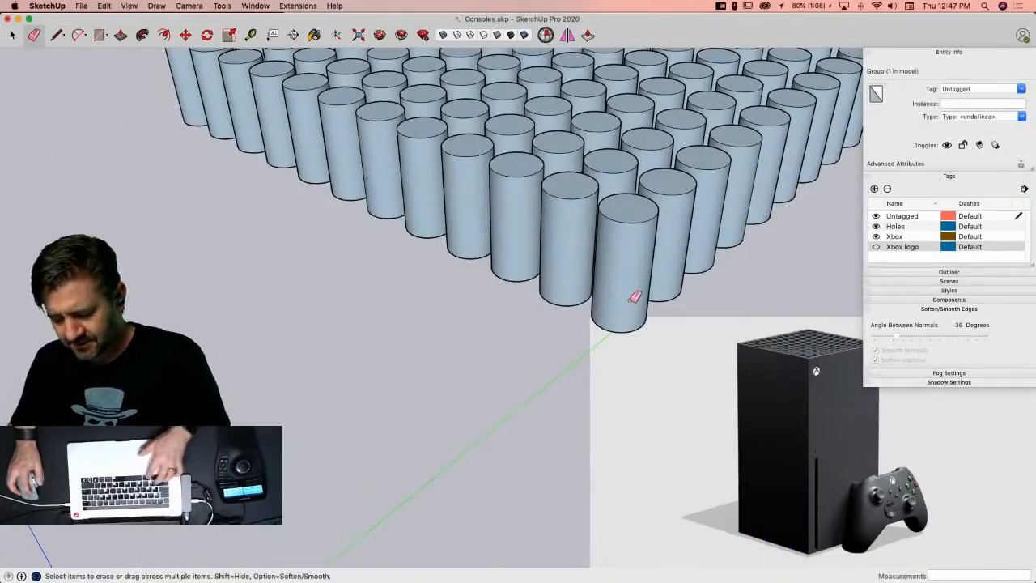
{"action": "key", "text": "super+z"}
{"action": "key", "text": "super+z"}
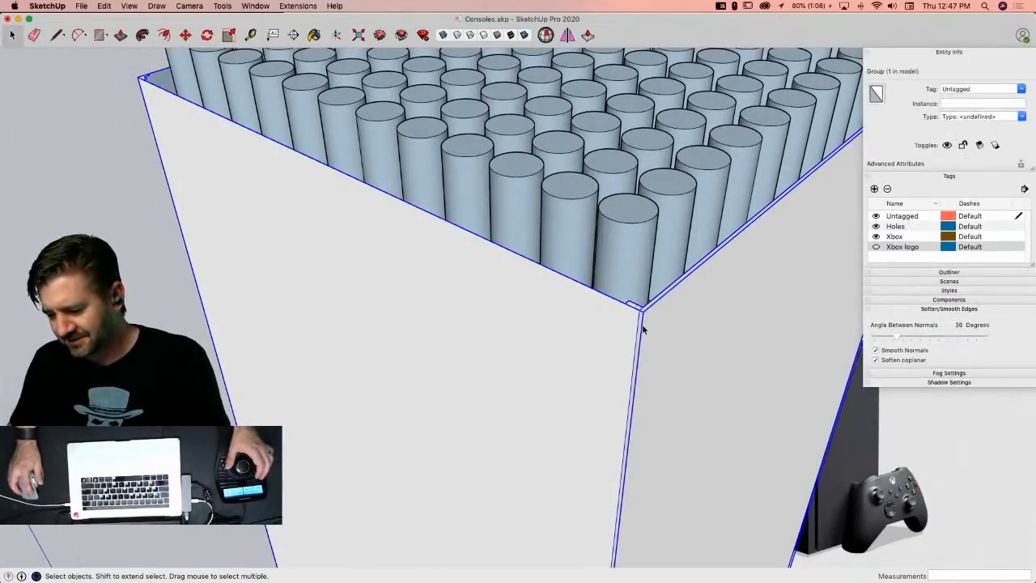
Step: Erase the small leftover corner pieces around the open top inside the Xbox body group, and leave the group
{"action": "key", "text": "e"}
{"action": "left_click", "coordinate": [639, 301], "text": "alt"}
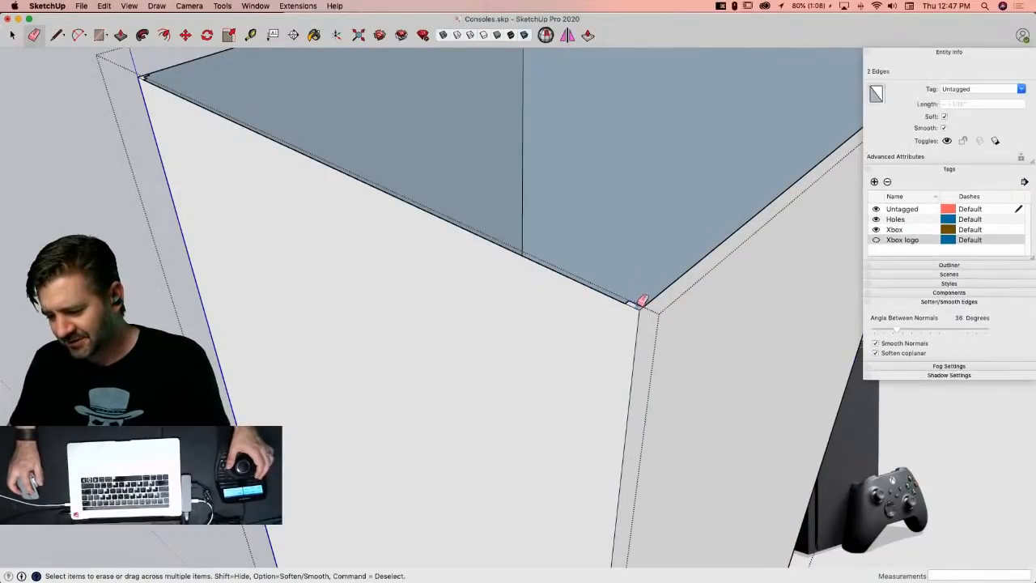
{"action": "middle_click_drag", "start_coordinate": [640, 294], "coordinate": [489, 175]}
{"action": "left_click", "coordinate": [486, 180], "text": "alt"}
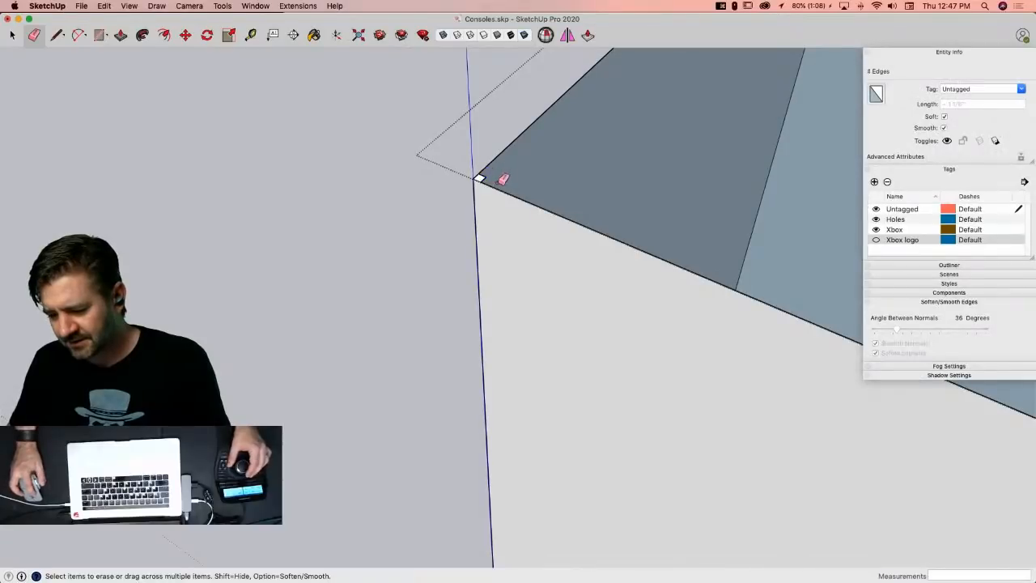
{"action": "middle_click_drag", "start_coordinate": [482, 188], "coordinate": [536, 224]}
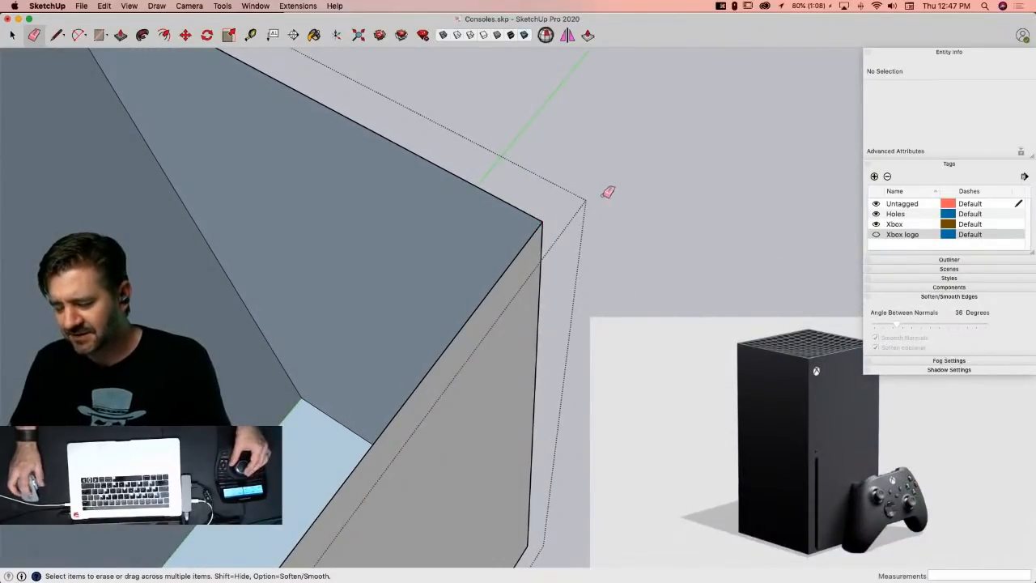
{"action": "key", "text": "space"}
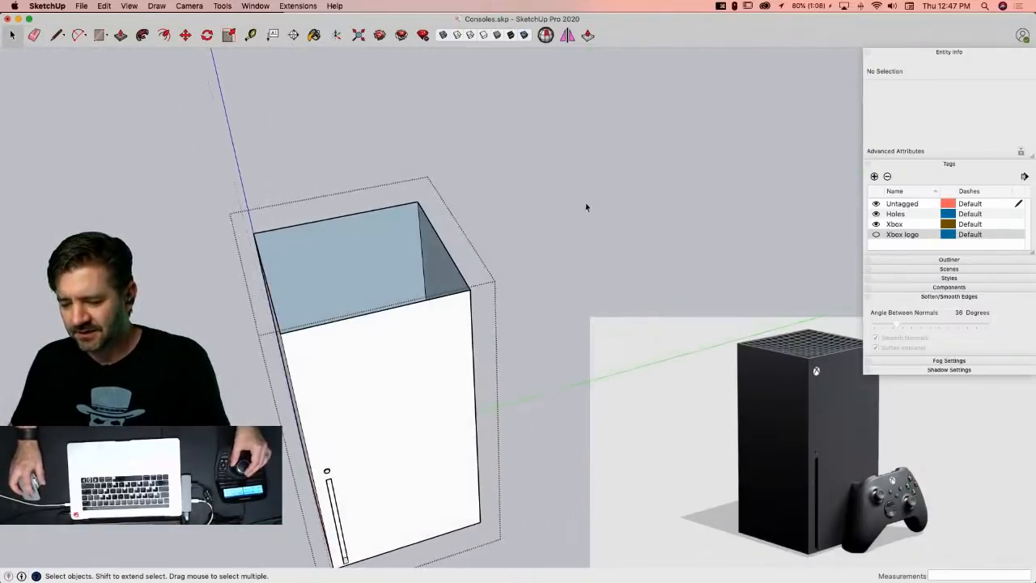
{"action": "left_click", "coordinate": [469, 227]}
Step: Draw two connected 2.5' lines beside the console, one along the green axis and one along the red axis
{"action": "key", "text": "l"}
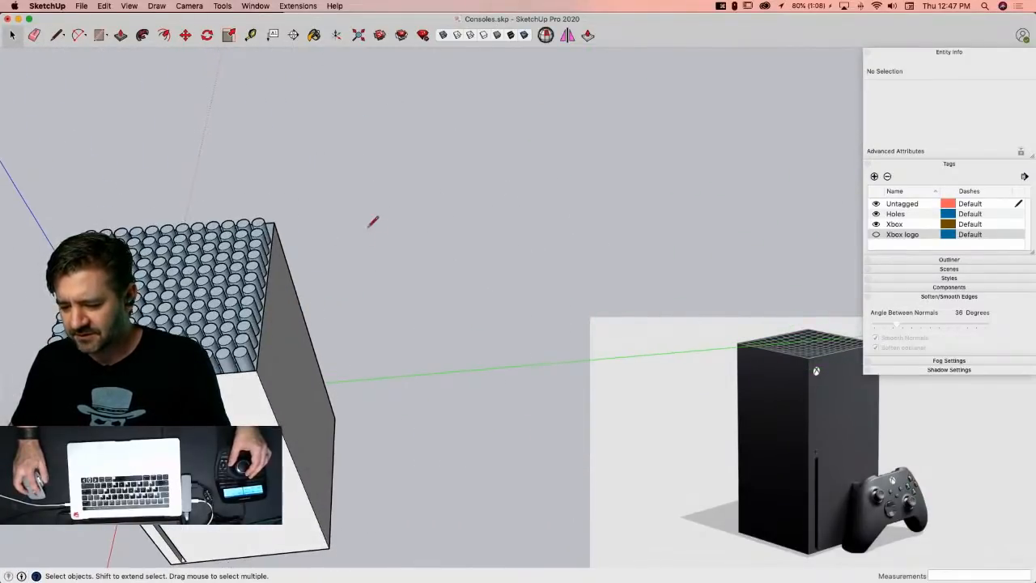
{"action": "left_click", "coordinate": [362, 224]}
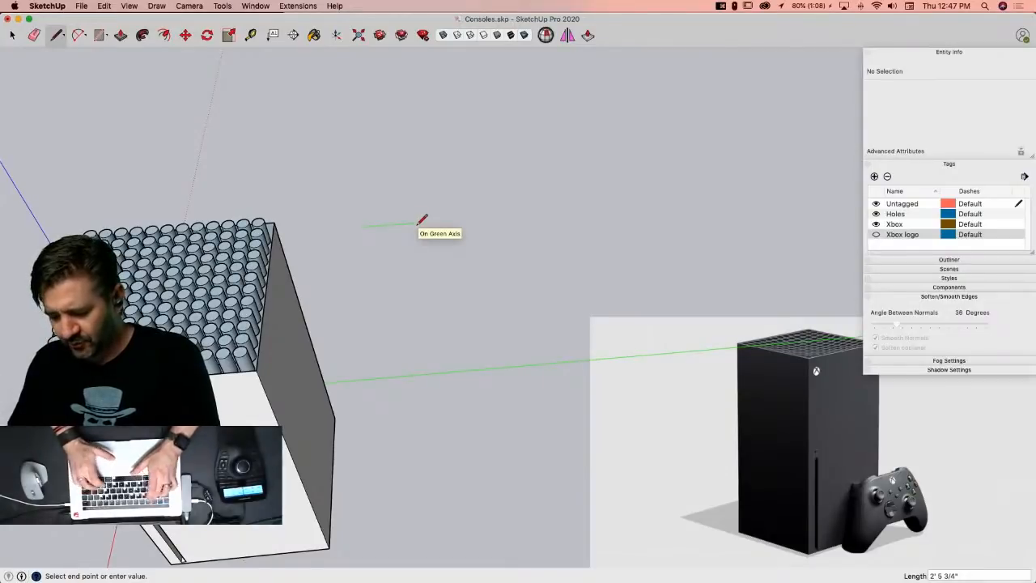
{"action": "type", "text": "2.5'"}
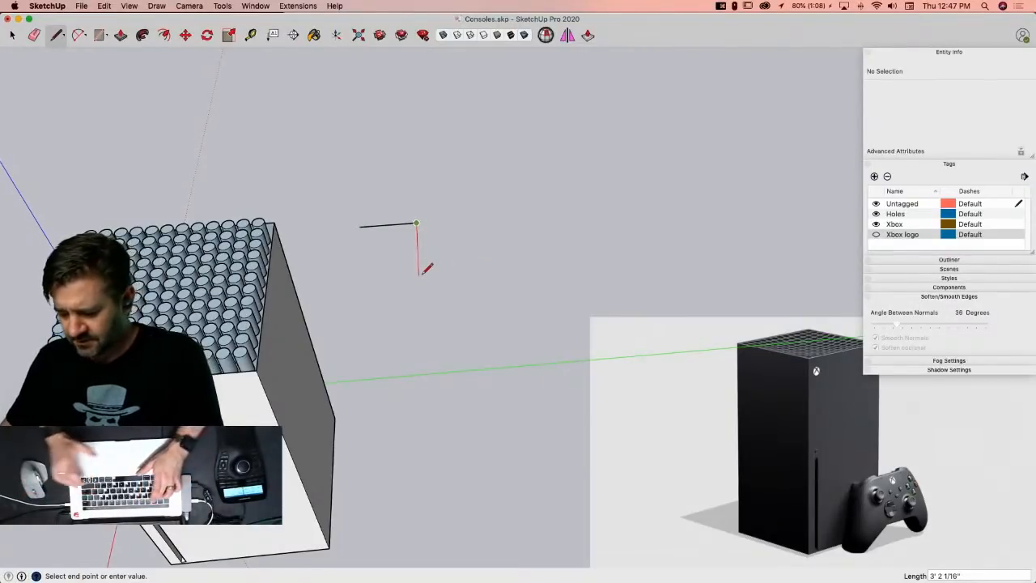
{"action": "type", "text": "2.5'"}
{"action": "key", "text": "Return"}
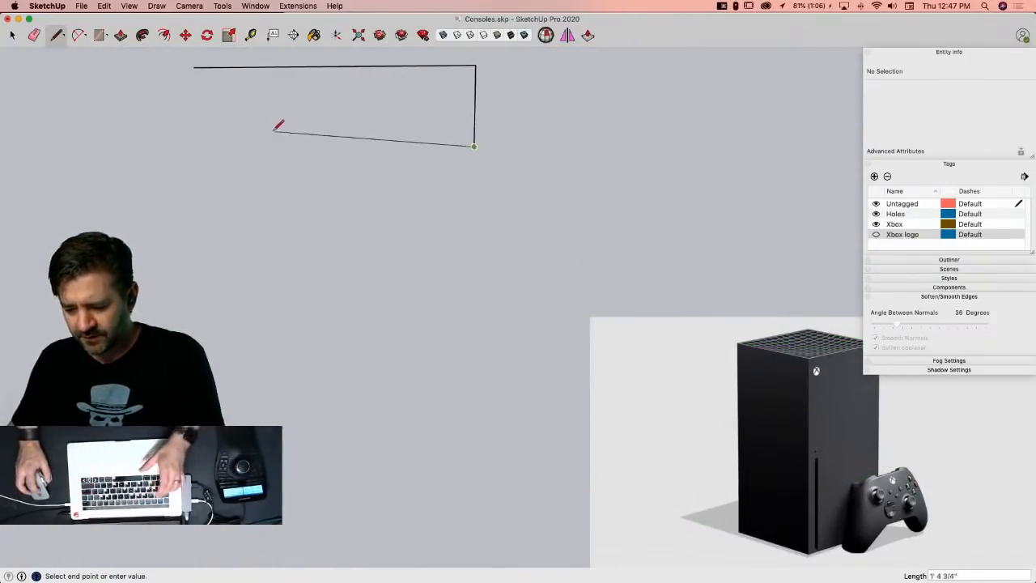
Step: Try to draw the outline's third side as a 2.5 segment and a 2.5' segment, and erase both
{"action": "type", "text": "2.5"}
{"action": "key", "text": "Return"}
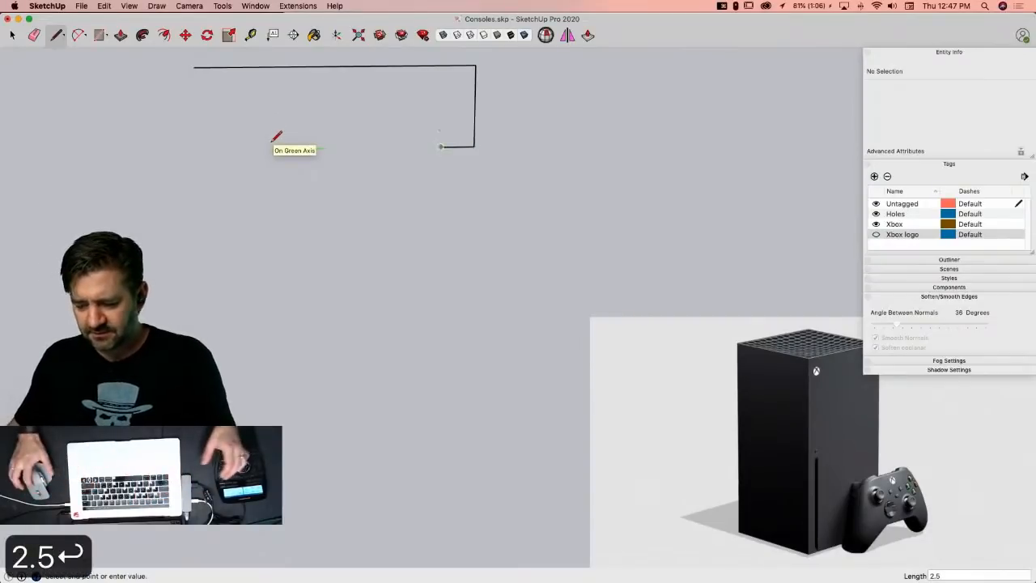
{"action": "type", "text": "2.5'"}
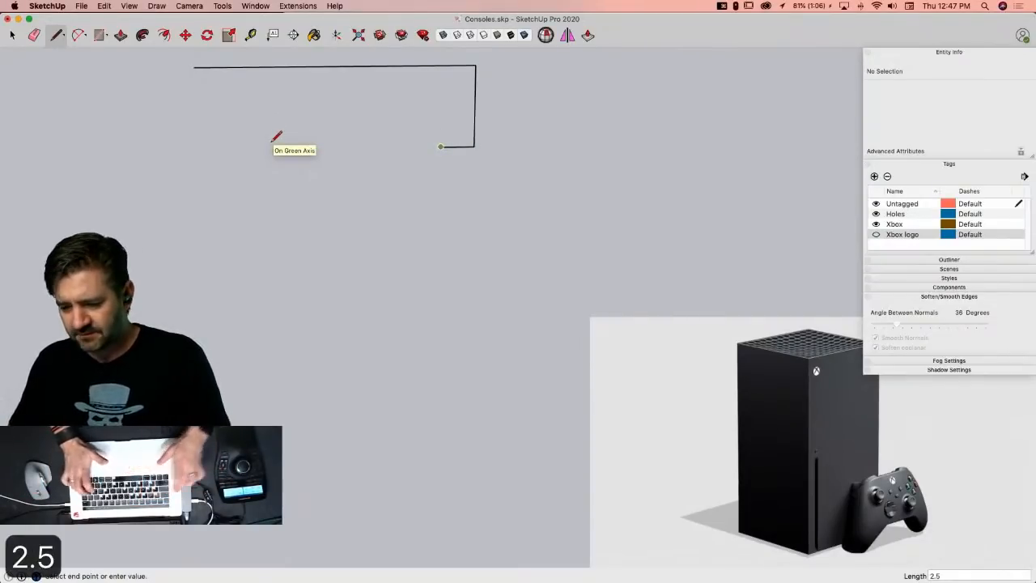
{"action": "key", "text": "Return"}
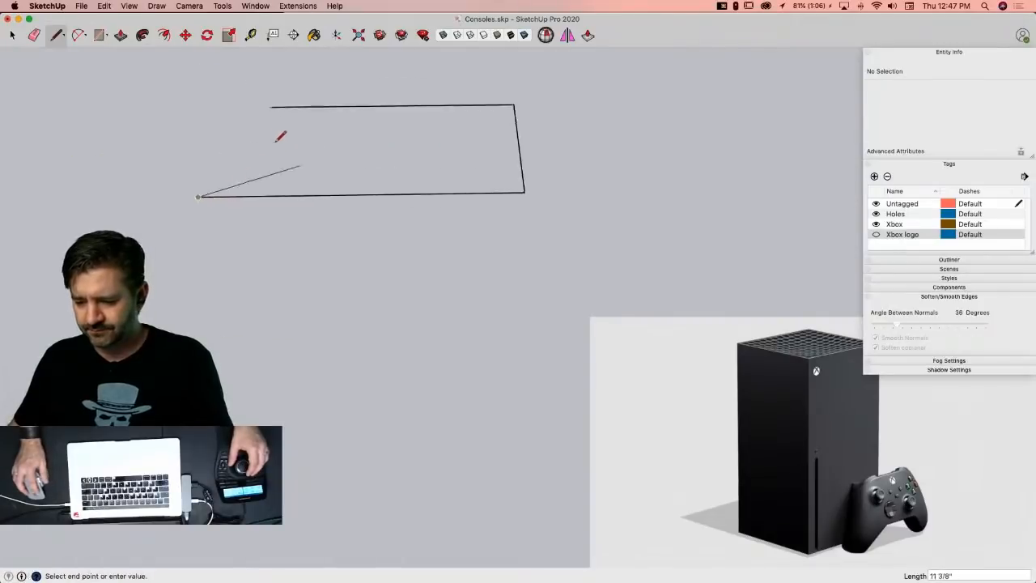
{"action": "key", "text": "e"}
{"action": "left_click", "coordinate": [510, 208]}
Step: Draw an upright rectangular face 2' 6" long and 4" deep, hanging below the outline's missing third side
{"action": "key", "text": "l"}
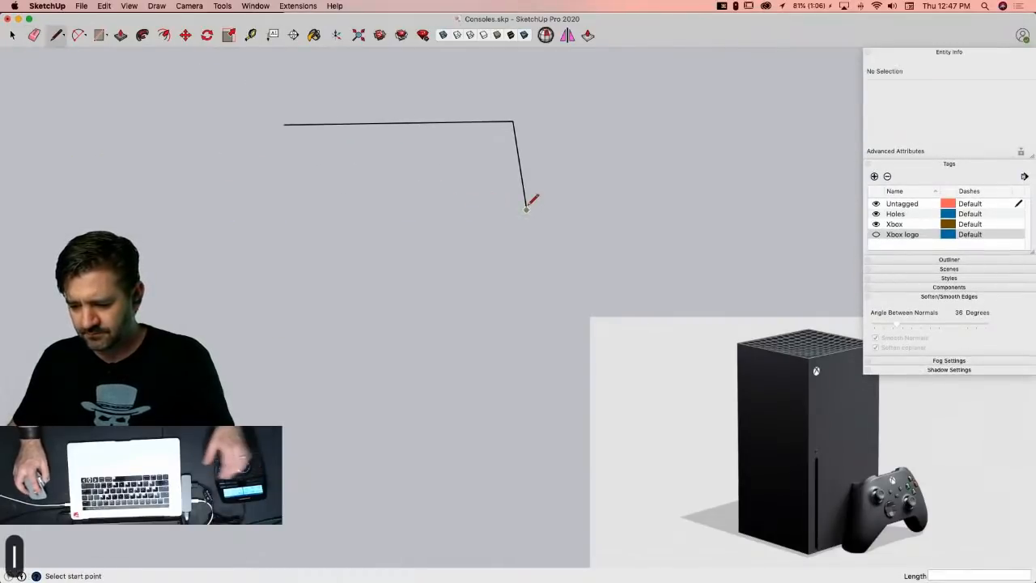
{"action": "left_click", "coordinate": [285, 123]}
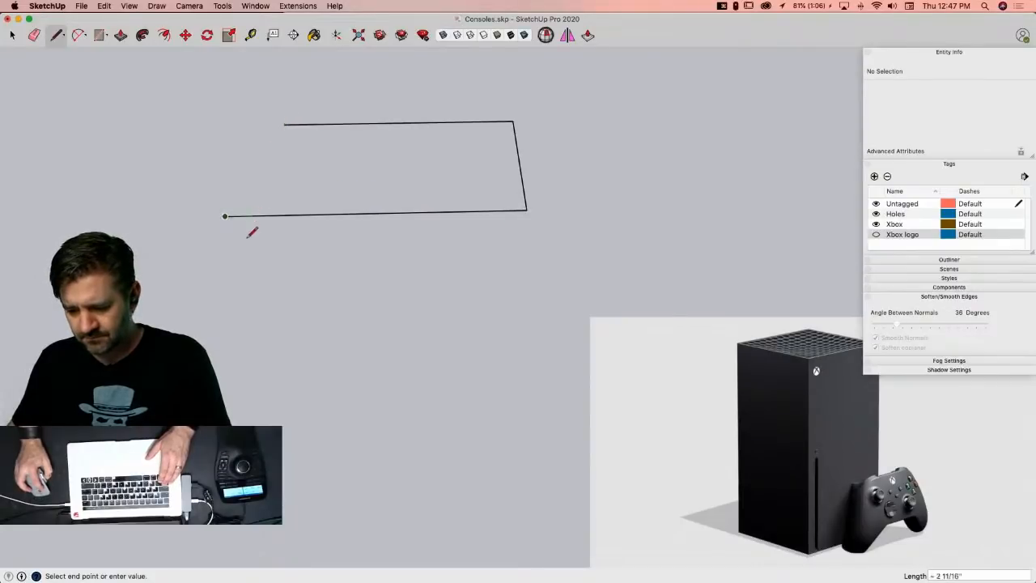
{"action": "type", "text": "4"}
{"action": "key", "text": "Return"}
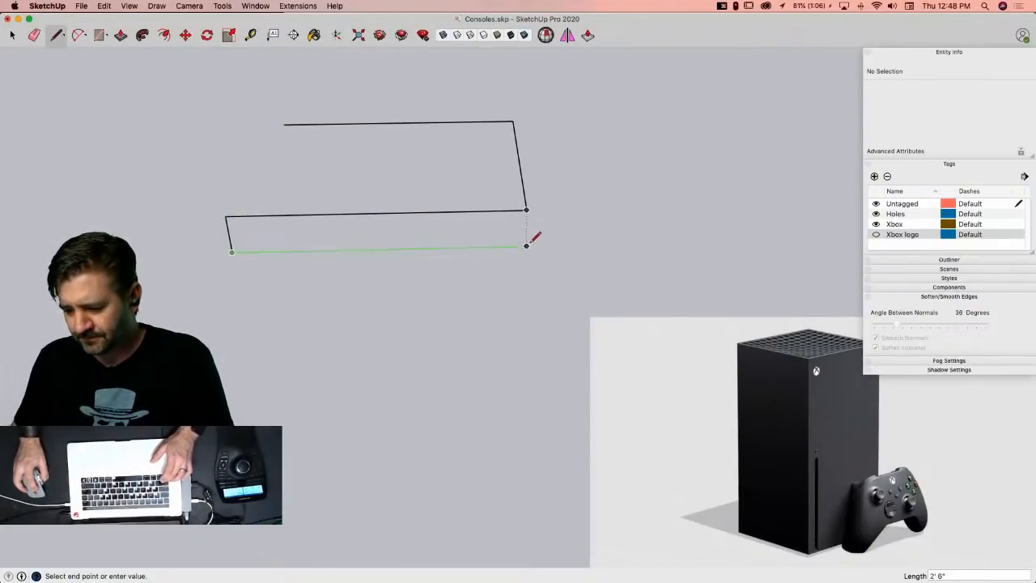
{"action": "left_click", "coordinate": [527, 210]}
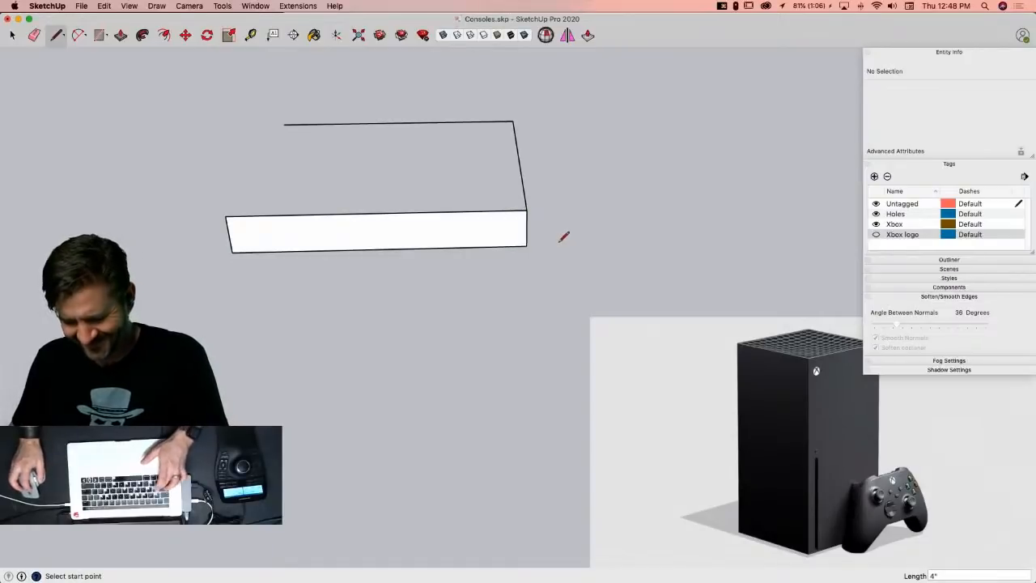
Step: Draw an arc across the upright face from its outer lower corner to the opposite upper corner, with a bulge of about 7/8"
{"action": "key", "text": "a"}
{"action": "left_click", "coordinate": [233, 251]}
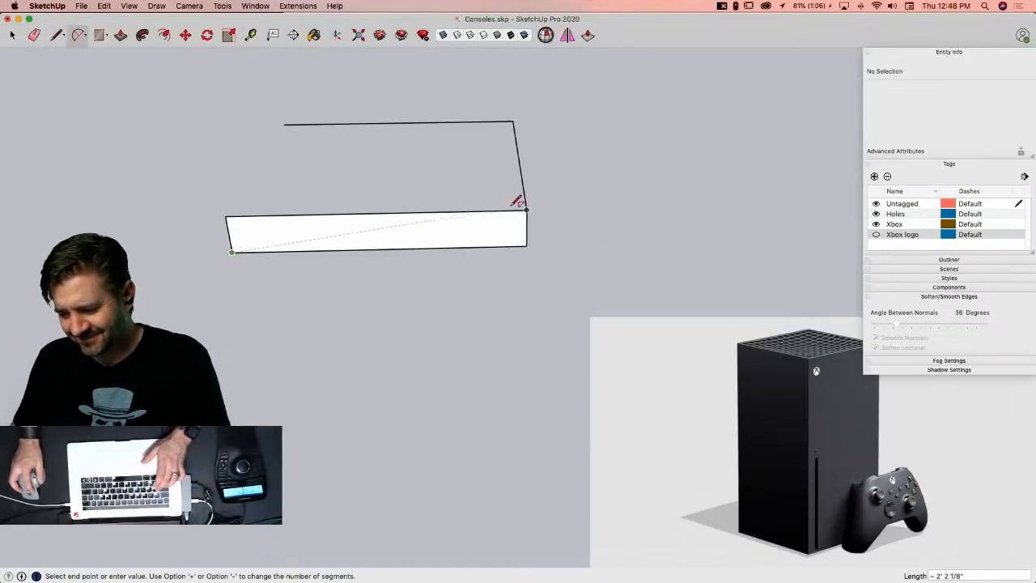
{"action": "left_click", "coordinate": [525, 212]}
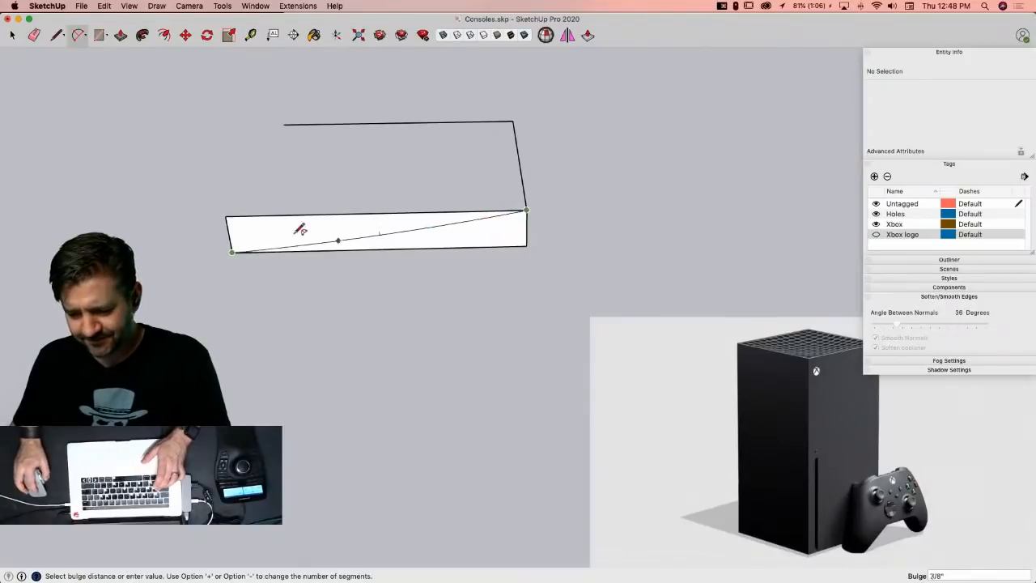
{"action": "scroll", "coordinate": [236, 263], "scroll_direction": "up", "scroll_amount": 3}
{"action": "middle_click_drag", "start_coordinate": [234, 264], "coordinate": [252, 177]}
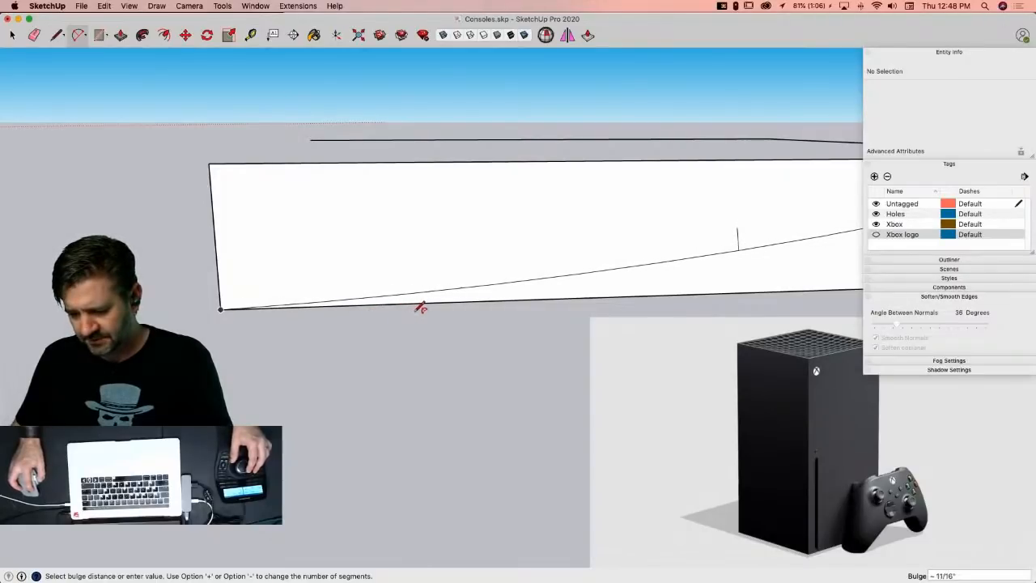
{"action": "left_click", "coordinate": [469, 312]}
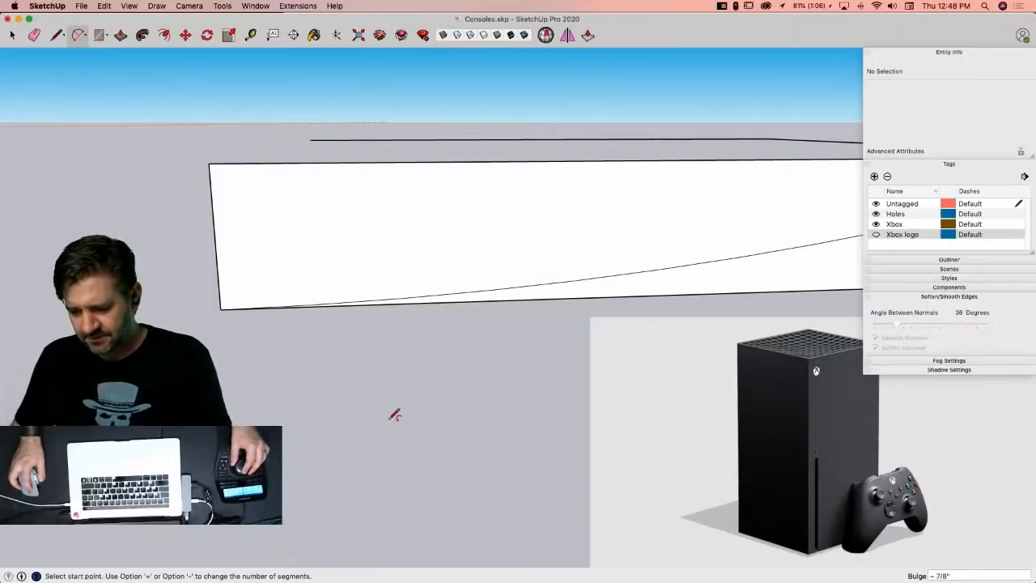
Step: Rotate a copy of the arc about its low endpoint so that it meets the open end of the far line
{"action": "key", "text": "space"}
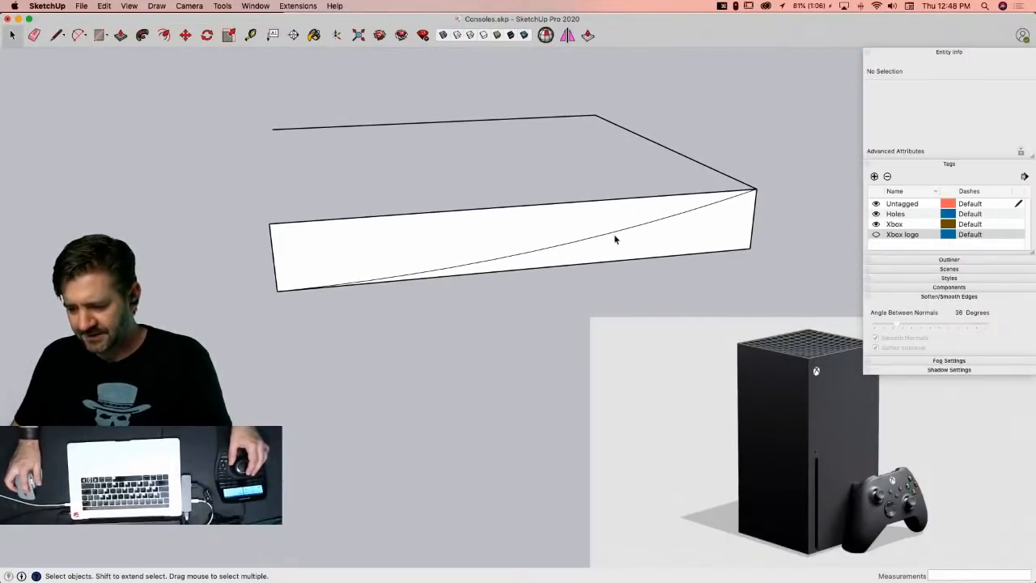
{"action": "left_click", "coordinate": [615, 239]}
{"action": "left_click", "coordinate": [614, 236]}
{"action": "key", "text": "q"}
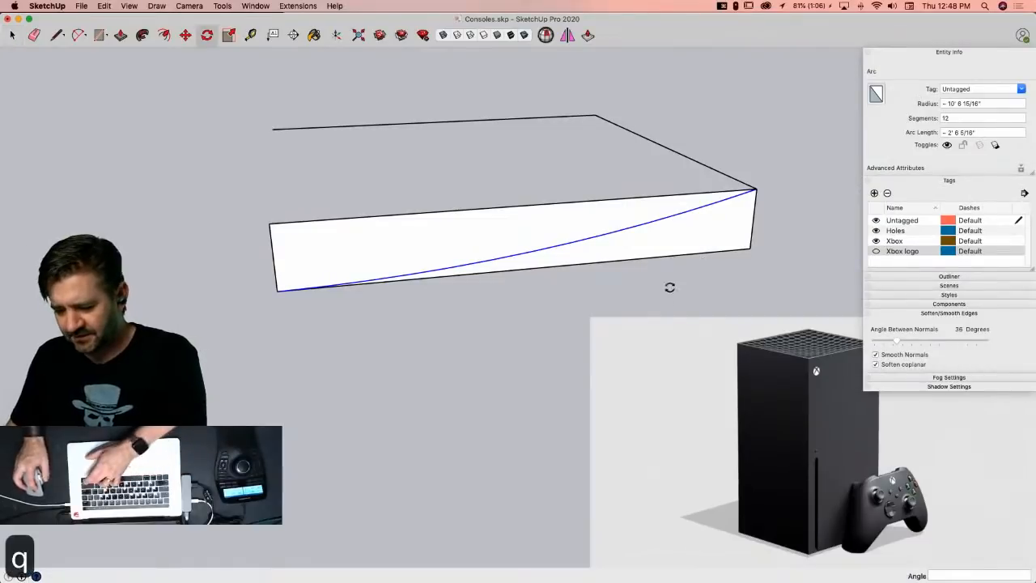
{"action": "left_click", "coordinate": [277, 293]}
{"action": "left_click", "coordinate": [287, 229]}
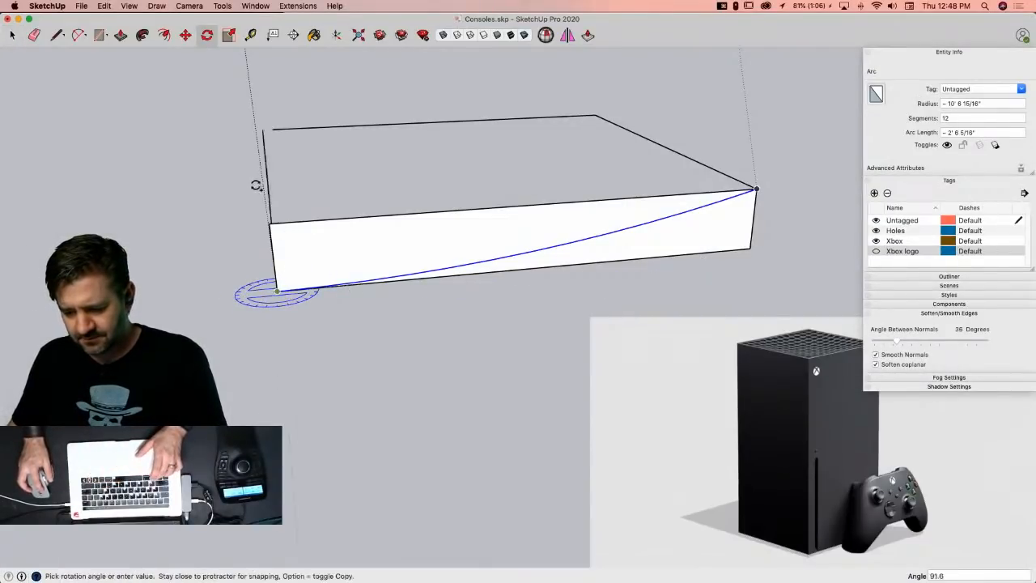
{"action": "left_click", "coordinate": [274, 127]}
Step: Erase the upright face's straight construction edges, keeping only the two arcs and the two straight sides
{"action": "key", "text": "e"}
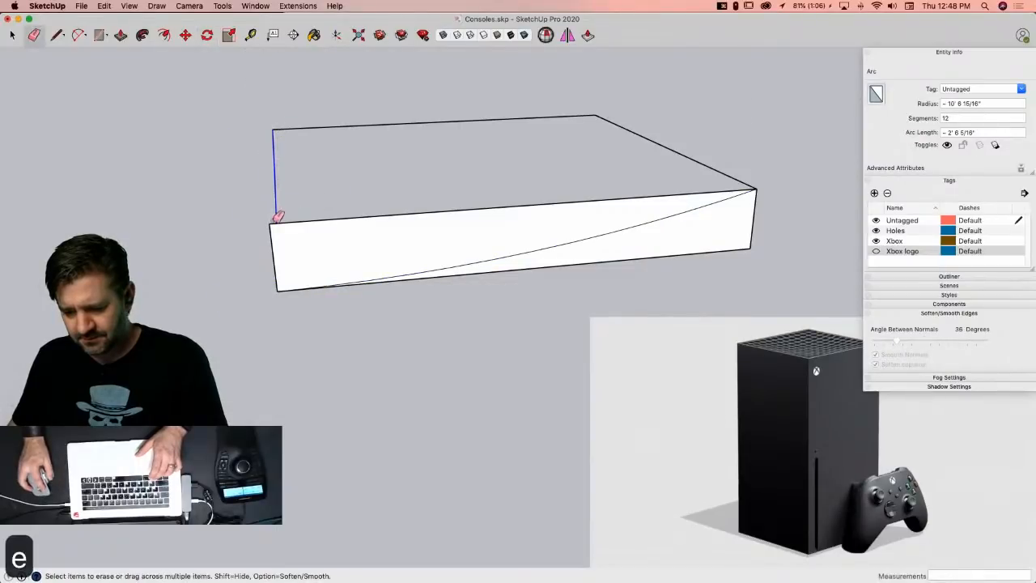
{"action": "left_click", "coordinate": [273, 222]}
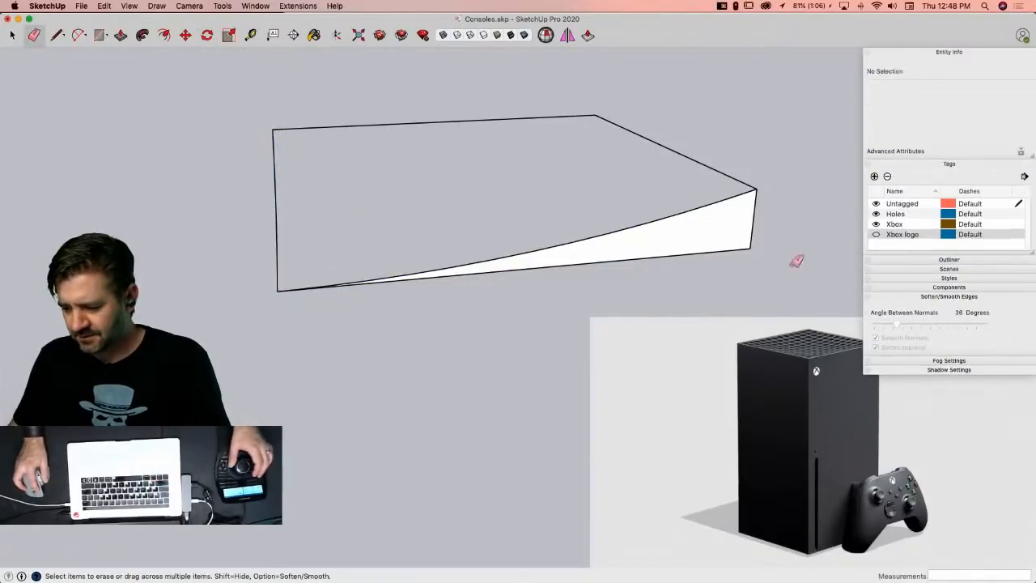
{"action": "left_click", "coordinate": [749, 249]}
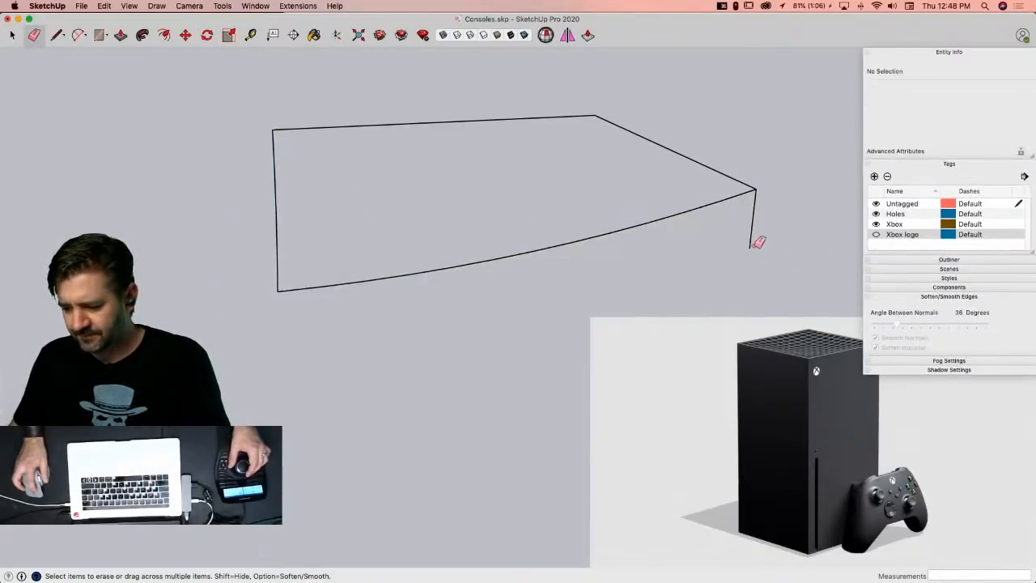
Step: Set both arcs of the outline to 6 segments each
{"action": "key", "text": "space"}
{"action": "left_click", "coordinate": [669, 233]}
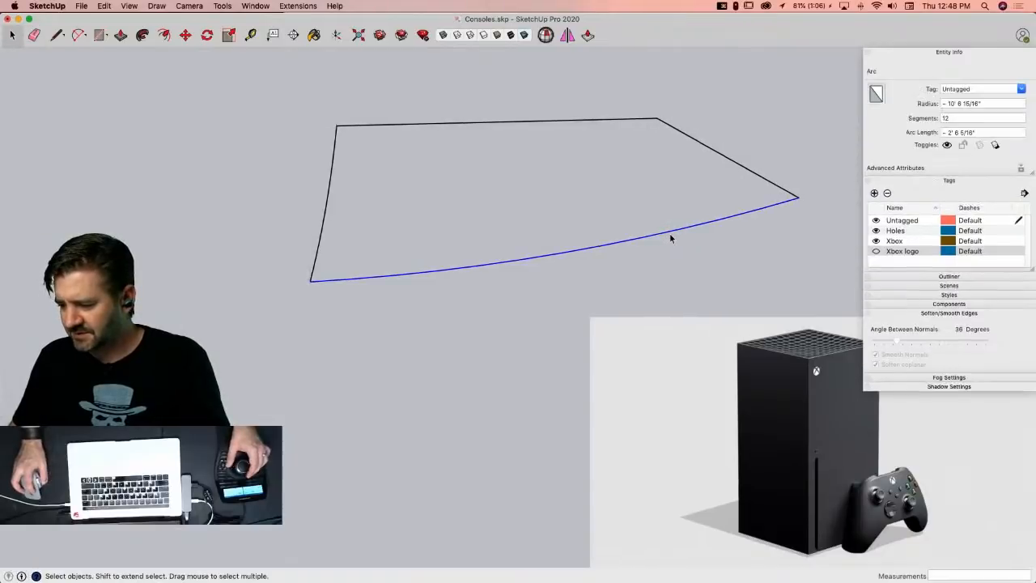
{"action": "left_click", "coordinate": [959, 119]}
{"action": "type", "text": "6"}
{"action": "key", "text": "Return"}
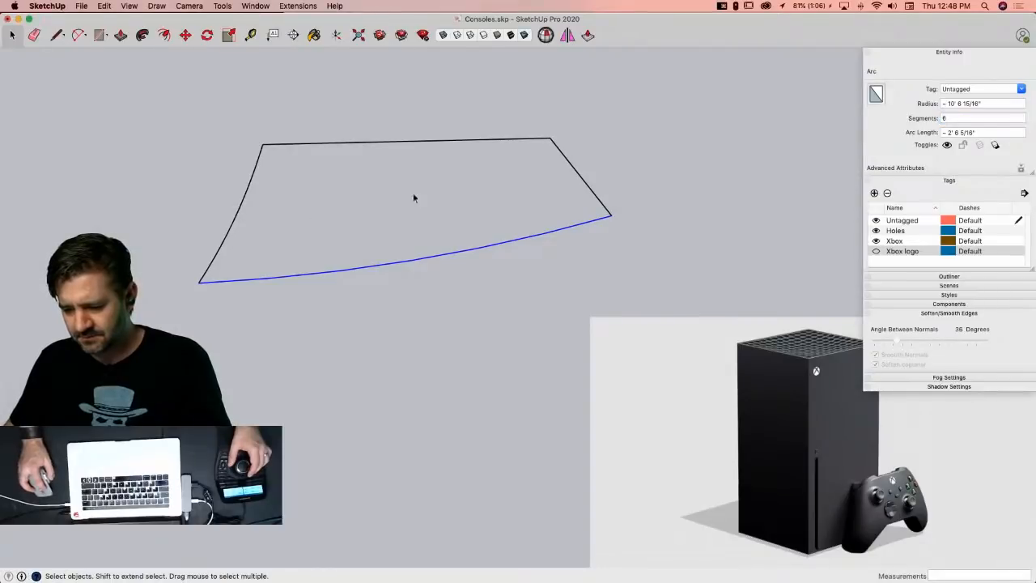
{"action": "left_click", "coordinate": [976, 119]}
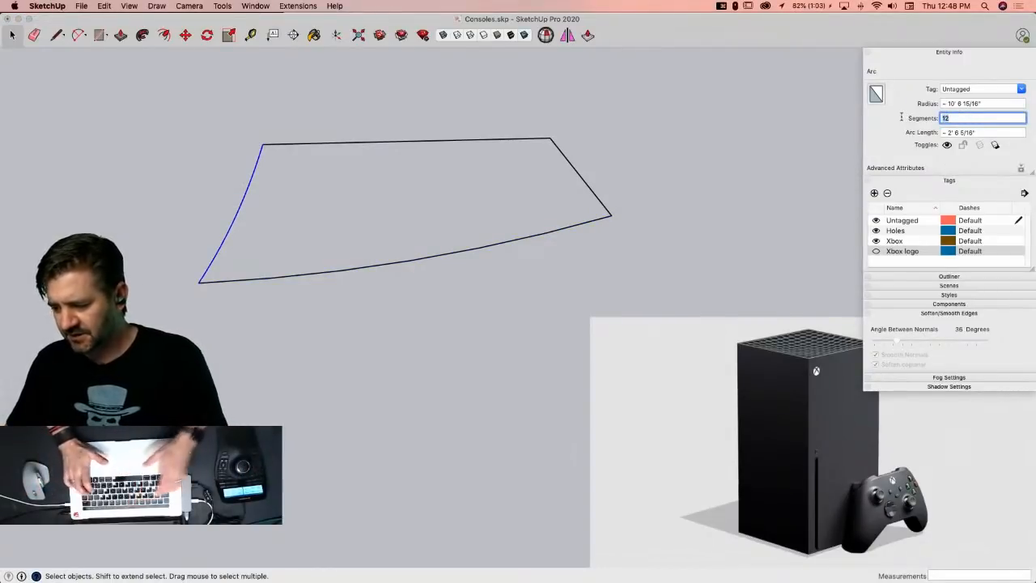
{"action": "type", "text": "6"}
{"action": "key", "text": "Return"}
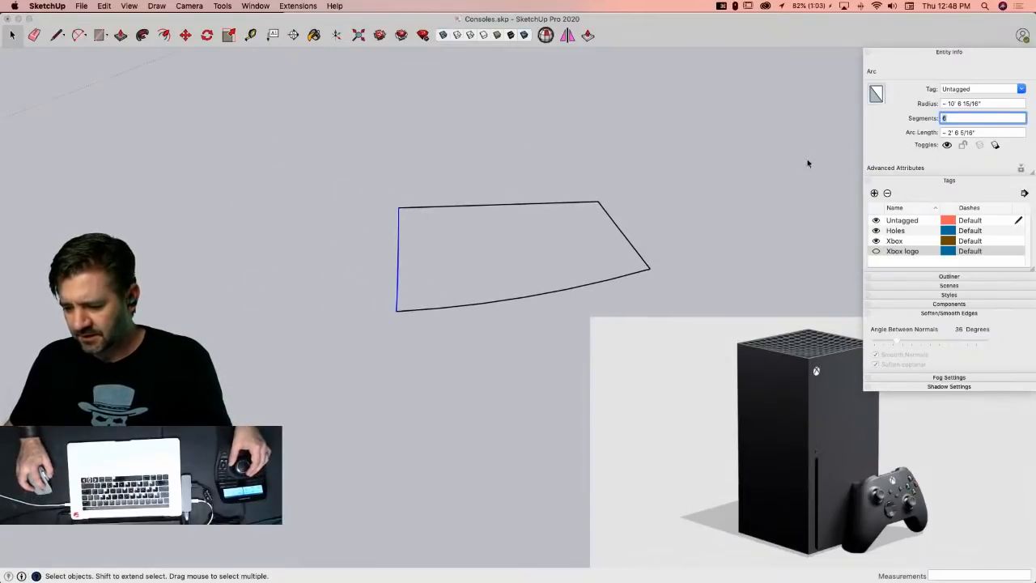
{"action": "left_click", "coordinate": [807, 158]}
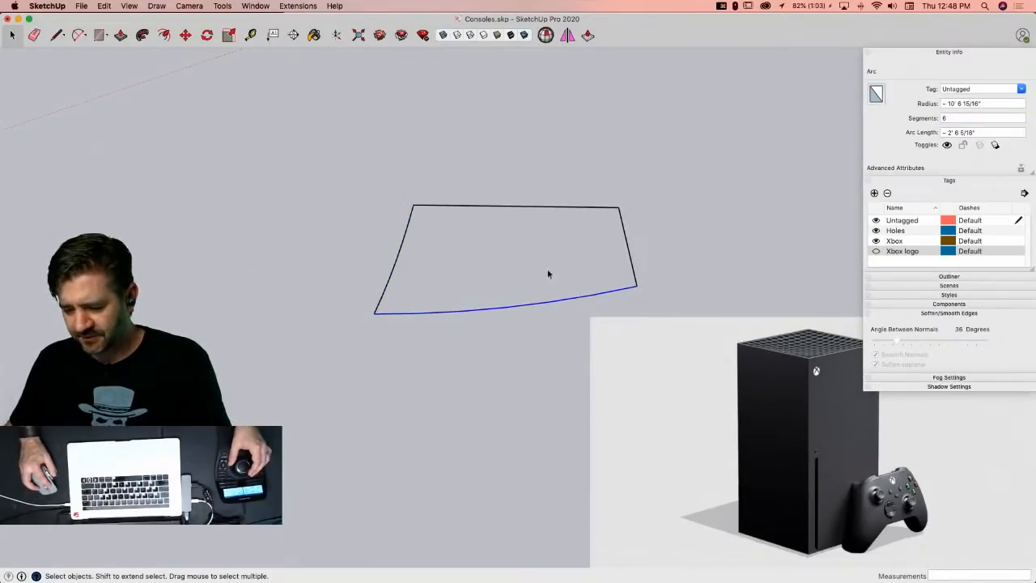
Step: Save the model, then skin the whole four-sided outline with Curviloft's Skin Contours and accept the generated surface
{"action": "left_click_drag", "start_coordinate": [603, 359], "coordinate": [699, 392]}
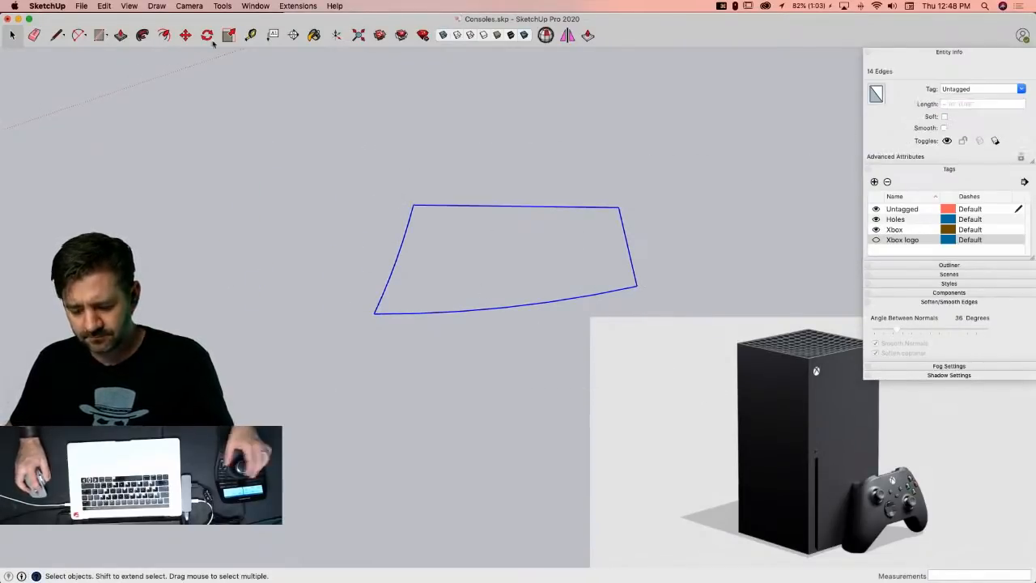
{"action": "key", "text": "super+s"}
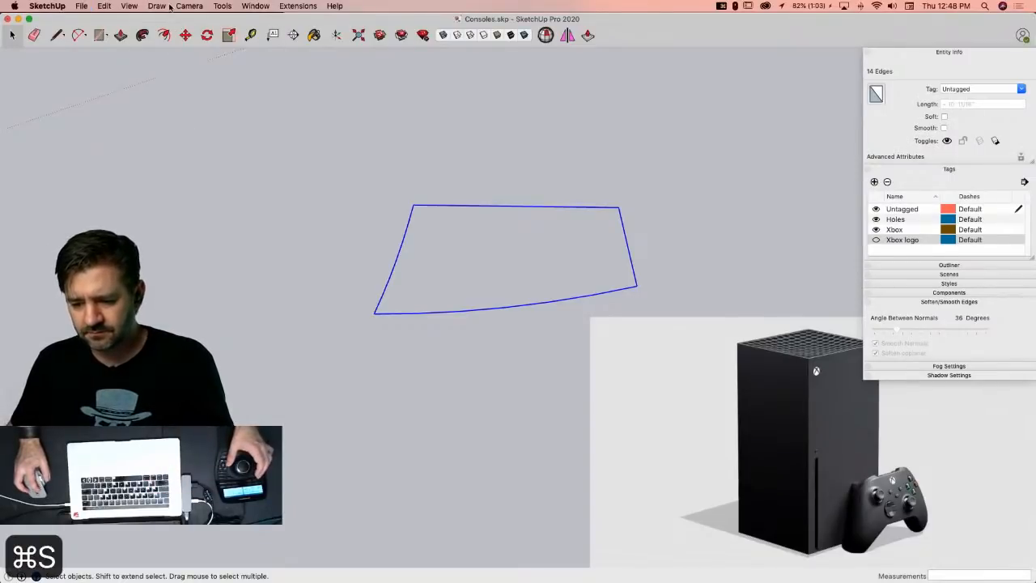
{"action": "left_click", "coordinate": [159, 6]}
{"action": "mouse_move", "coordinate": [196, 10]}
{"action": "mouse_move", "coordinate": [165, 5]}
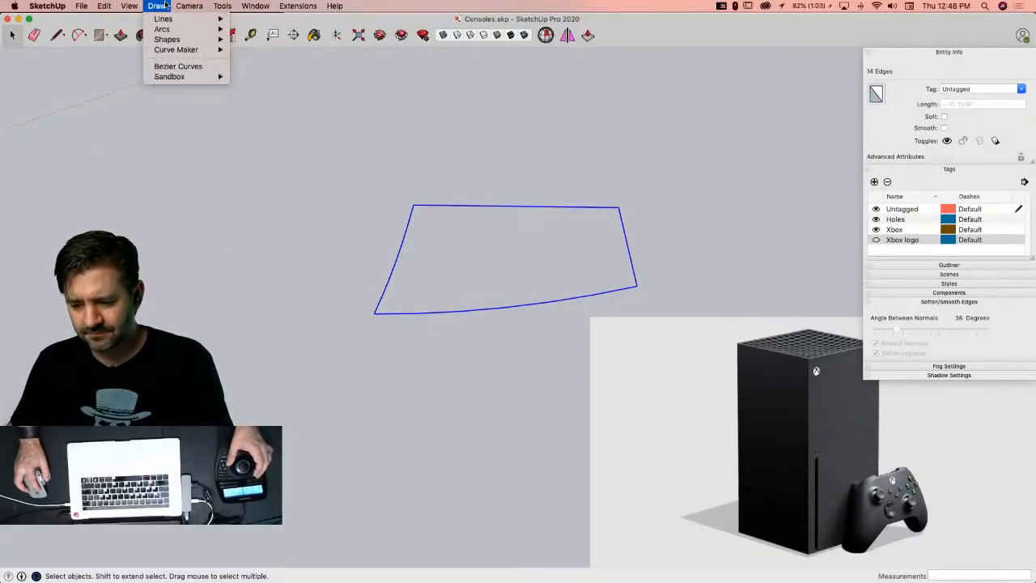
{"action": "mouse_move", "coordinate": [232, 7]}
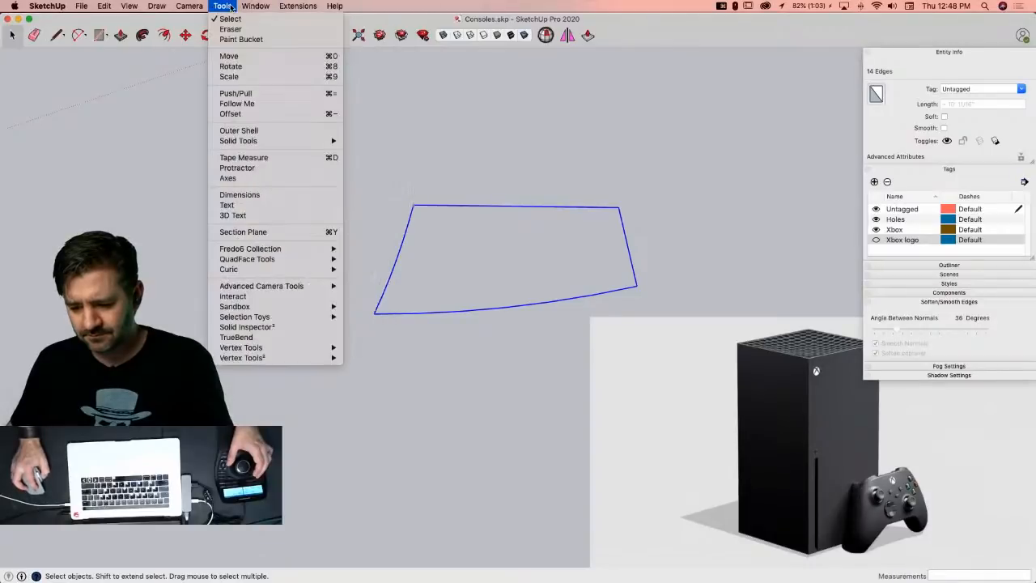
{"action": "mouse_move", "coordinate": [280, 248]}
{"action": "mouse_move", "coordinate": [382, 254]}
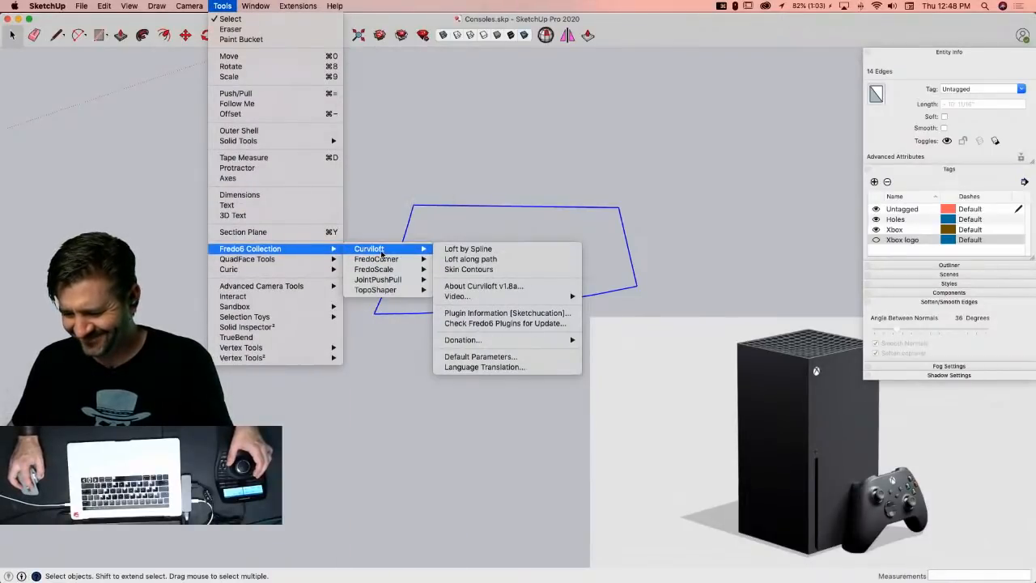
{"action": "left_click", "coordinate": [468, 268]}
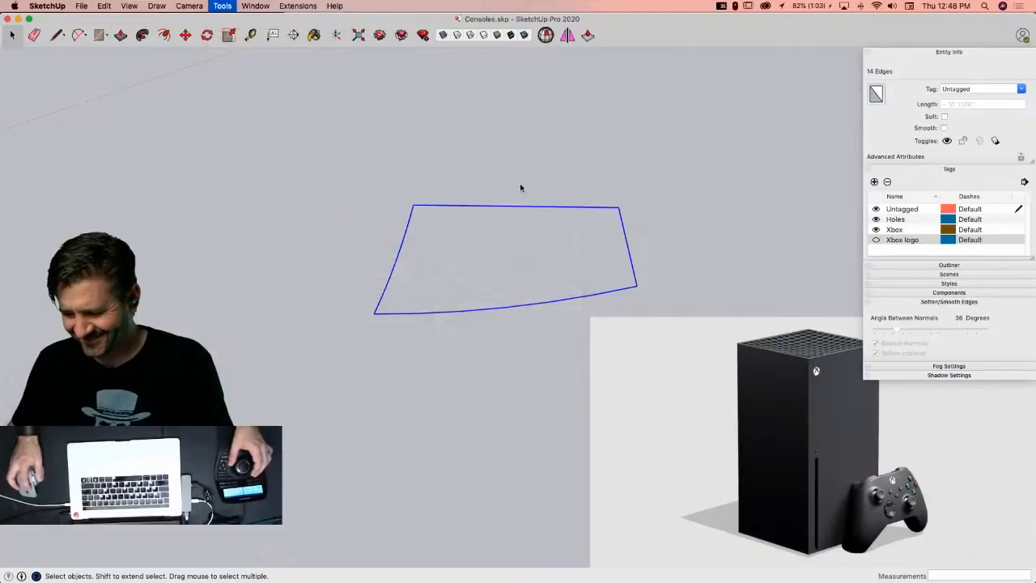
{"action": "left_click", "coordinate": [397, 141]}
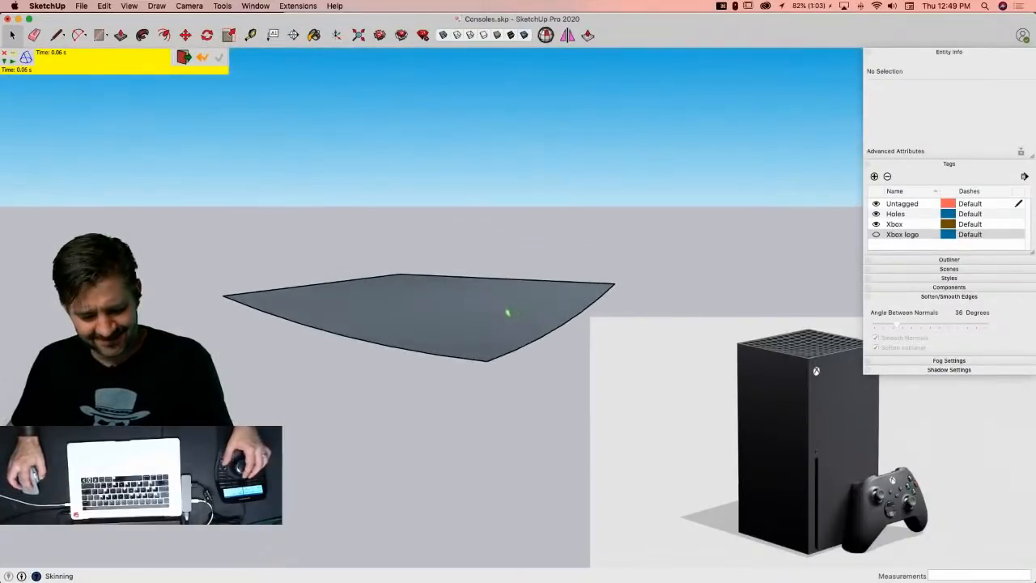
{"action": "key", "text": "q"}
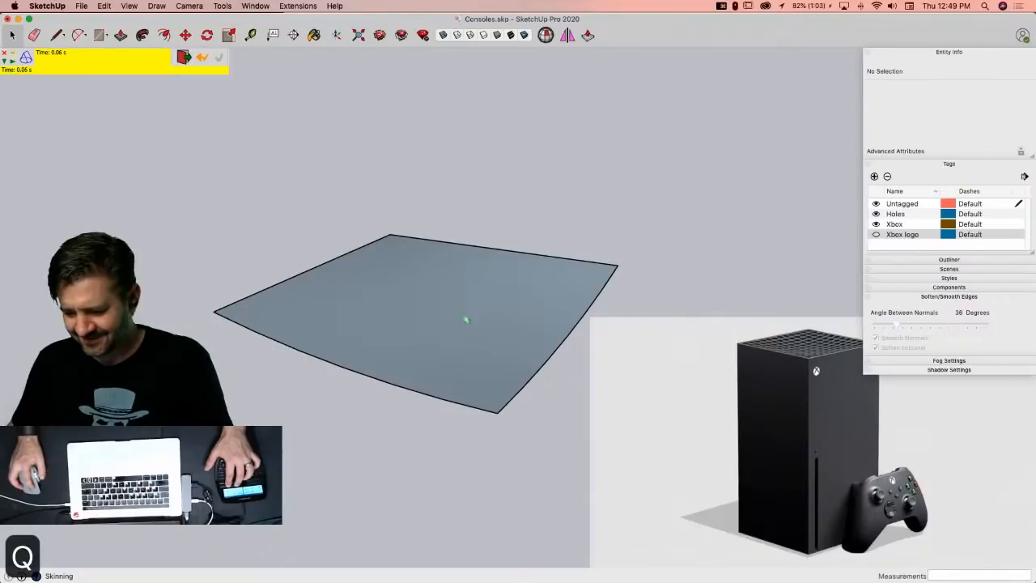
{"action": "left_click", "coordinate": [465, 319]}
Step: Check the surface's mesh with hidden geometry shown briefly, and reverse its faces inside the group
{"action": "key", "text": "alt+h"}
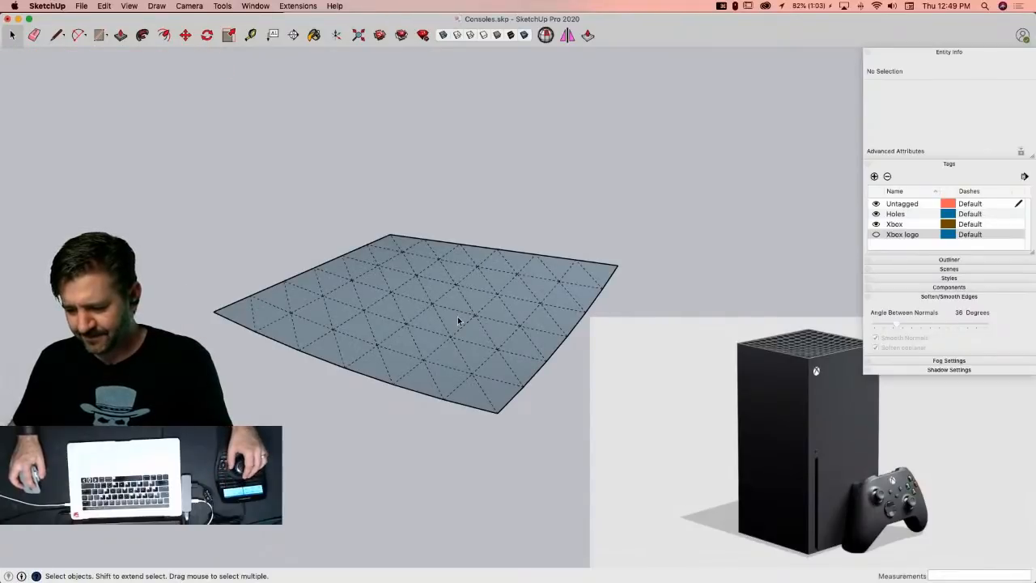
{"action": "key", "text": "alt+h"}
{"action": "left_click", "coordinate": [454, 332]}
{"action": "right_click", "coordinate": [453, 312]}
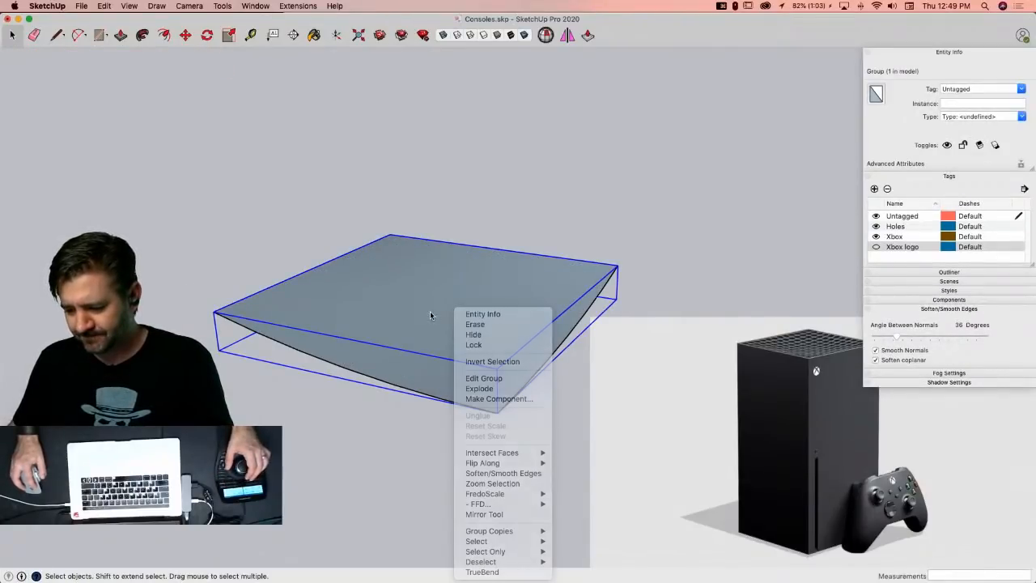
{"action": "double_click", "coordinate": [430, 312]}
{"action": "left_click", "coordinate": [431, 313]}
{"action": "right_click", "coordinate": [430, 312]}
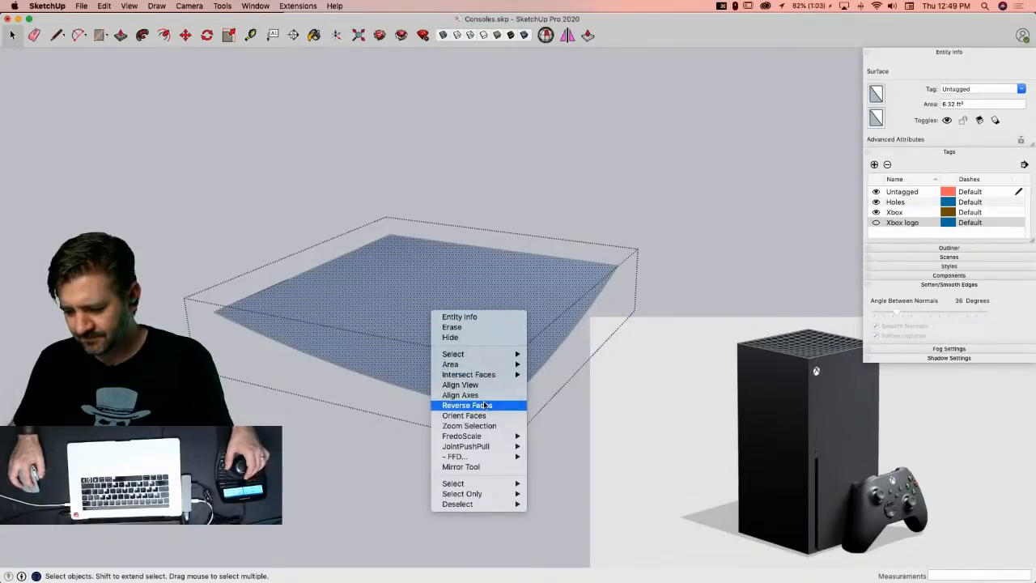
{"action": "left_click", "coordinate": [486, 405]}
Step: Make three rotated copies of the curved surface about its lowest corner, around the blue axis, to complete the four-quarter dish
{"action": "middle_click_drag", "start_coordinate": [493, 393], "coordinate": [556, 405]}
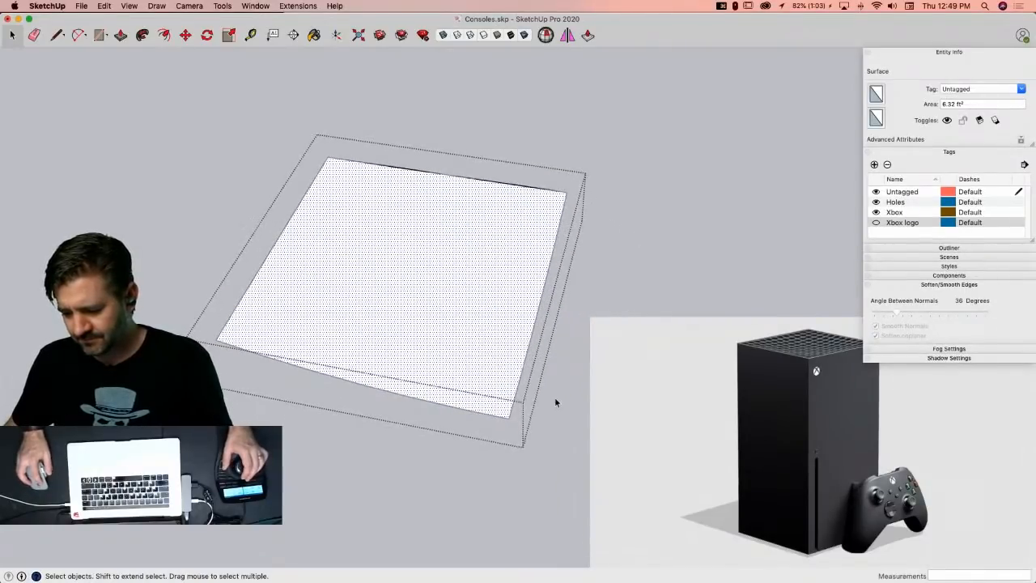
{"action": "key", "text": "q"}
{"action": "key", "text": "Up"}
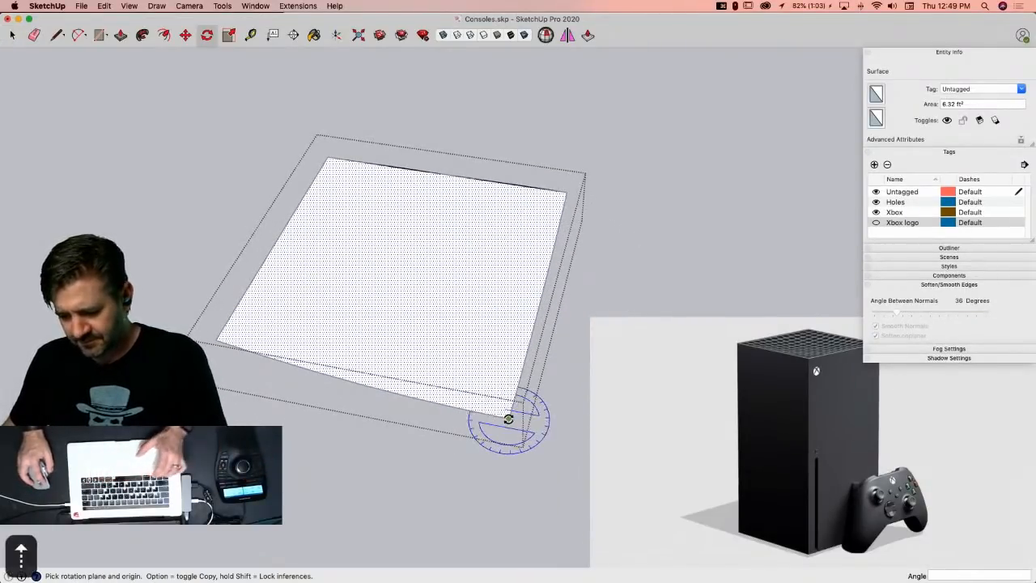
{"action": "left_click", "coordinate": [507, 419]}
{"action": "key", "text": "alt"}
{"action": "left_click", "coordinate": [445, 416]}
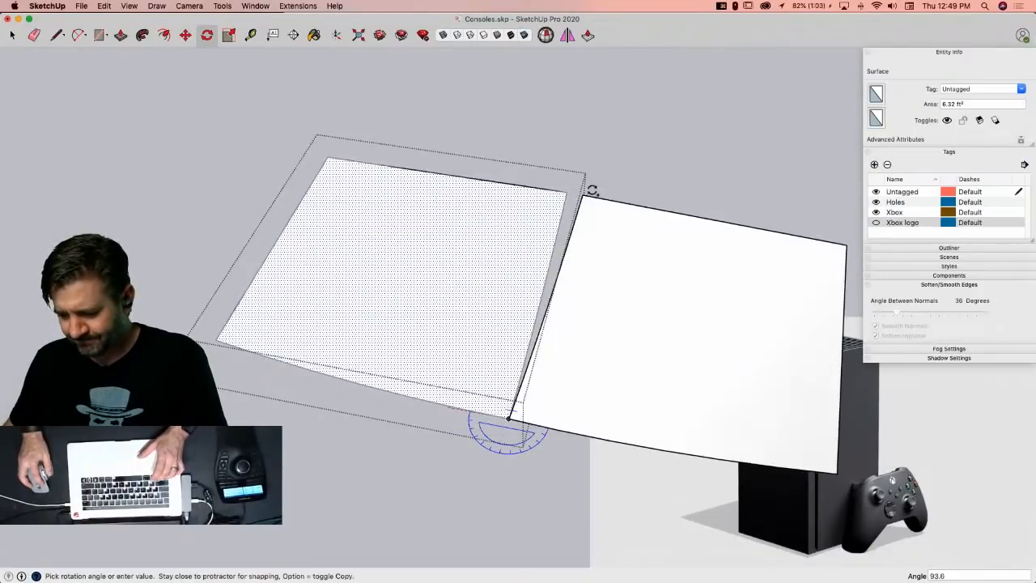
{"action": "left_click", "coordinate": [570, 194]}
{"action": "type", "text": "3x"}
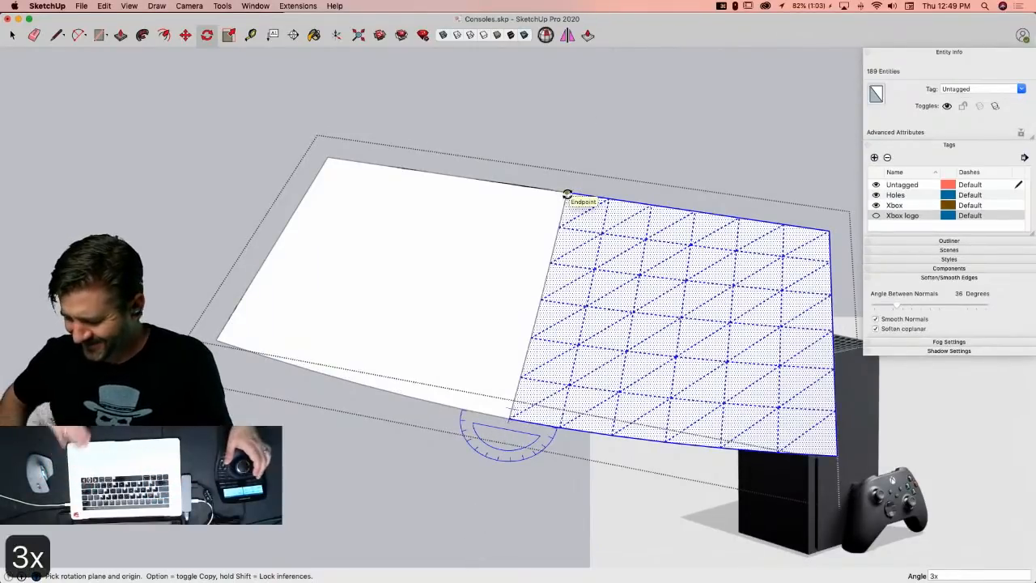
{"action": "key", "text": "Return"}
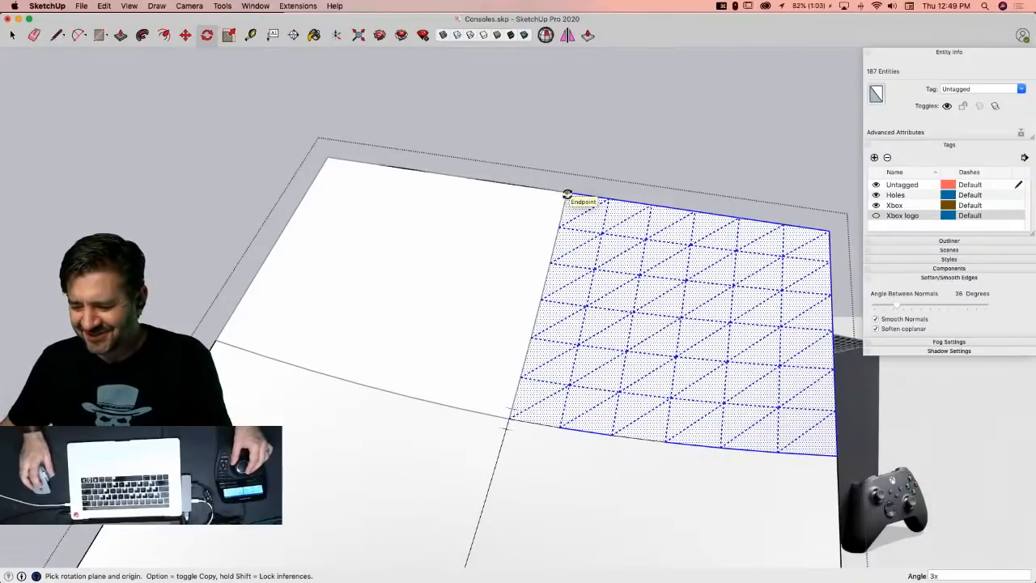
Step: Soften the edges of all four dish quarters at 54 degrees between normals, with smooth normals on and coplanar softening off
{"action": "scroll", "coordinate": [508, 54], "scroll_direction": "down", "scroll_amount": 5}
{"action": "key", "text": "space"}
{"action": "middle_click_drag", "start_coordinate": [546, 143], "coordinate": [512, 225]}
{"action": "triple_click", "coordinate": [506, 219]}
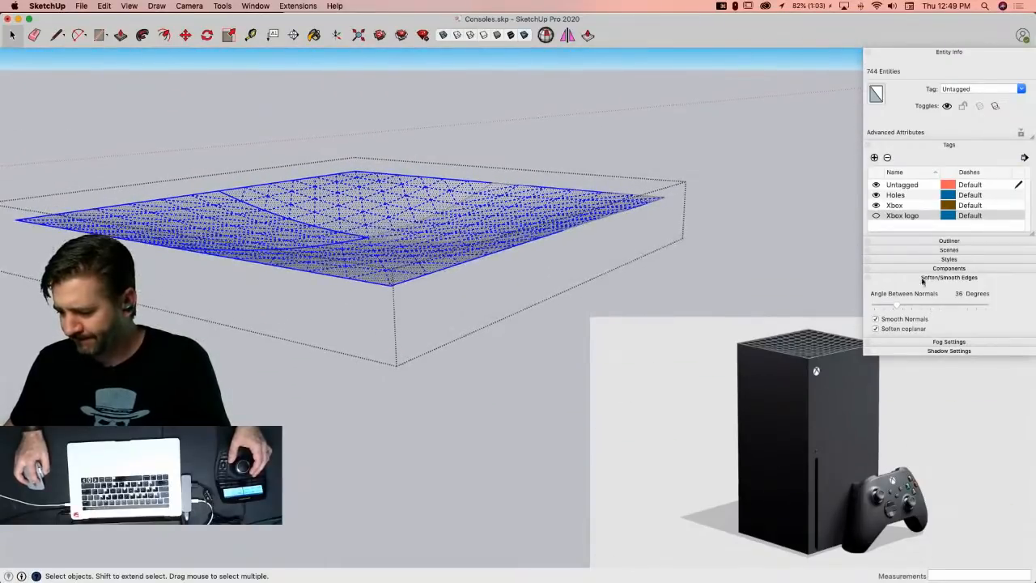
{"action": "left_click", "coordinate": [876, 329]}
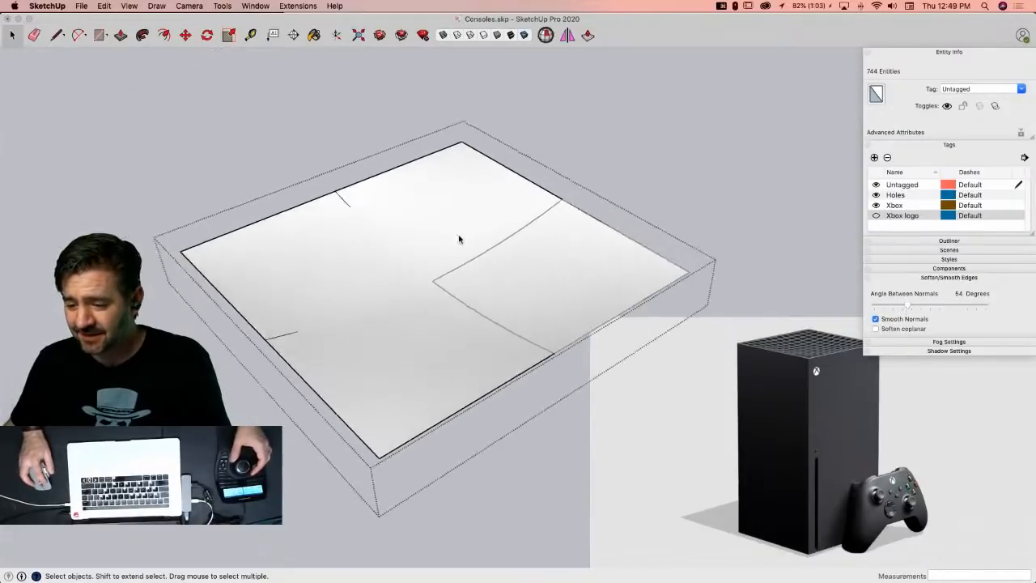
Step: Soften away the seam edges still showing between the dish quarters with the Eraser
{"action": "key", "text": "e"}
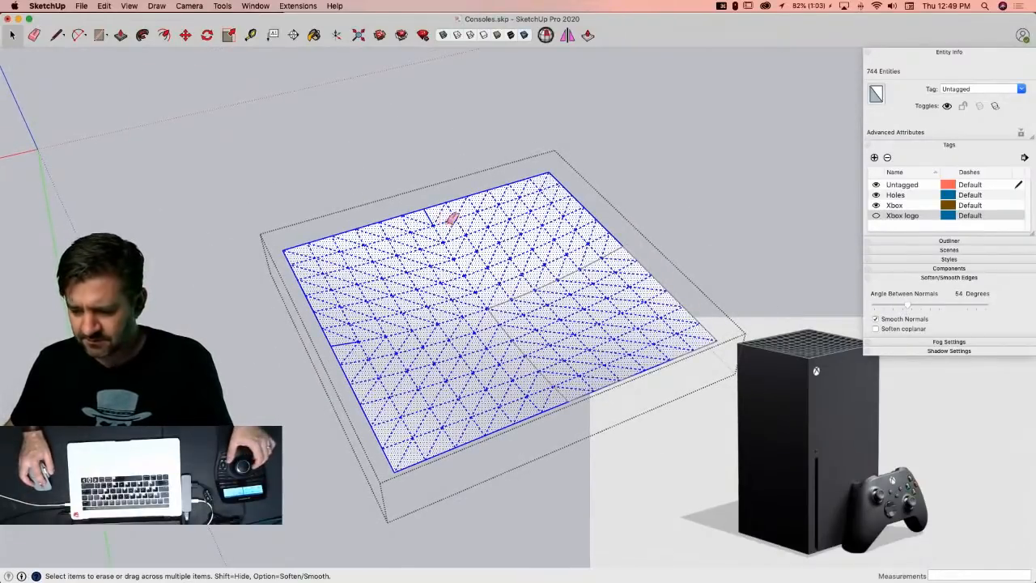
{"action": "left_click", "coordinate": [429, 217]}
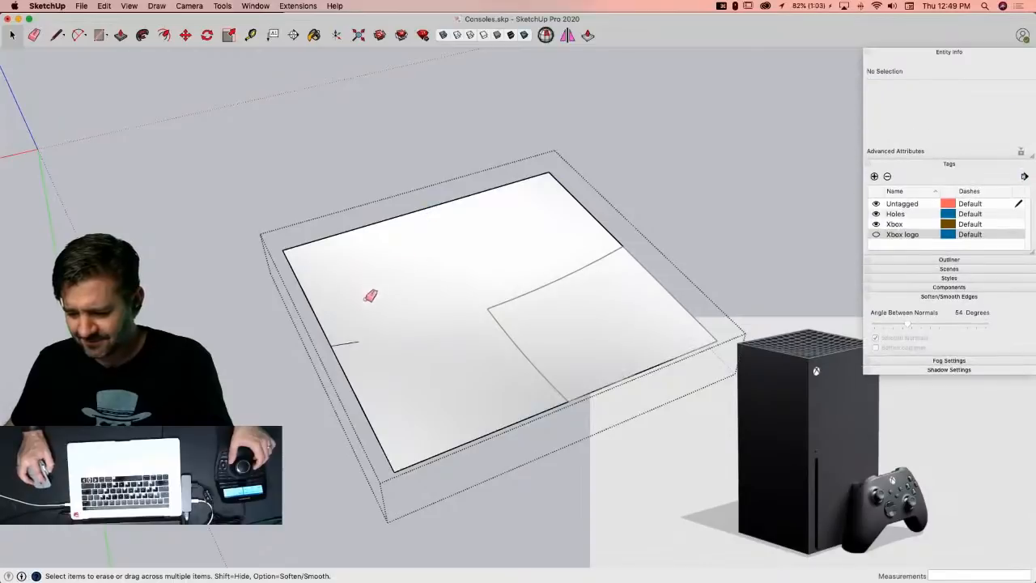
{"action": "left_click", "coordinate": [347, 345]}
{"action": "mouse_move", "coordinate": [513, 315]}
{"action": "left_mouse_down", "text": "alt"}
{"action": "mouse_move", "coordinate": [492, 307]}
{"action": "mouse_move", "coordinate": [605, 253]}
{"action": "left_mouse_up", "text": "alt"}
{"action": "mouse_move", "coordinate": [596, 368]}
{"action": "left_mouse_down", "text": "alt"}
{"action": "mouse_move", "coordinate": [569, 393]}
{"action": "mouse_move", "coordinate": [583, 431]}
{"action": "left_mouse_up", "text": "alt"}
{"action": "key", "text": "space"}
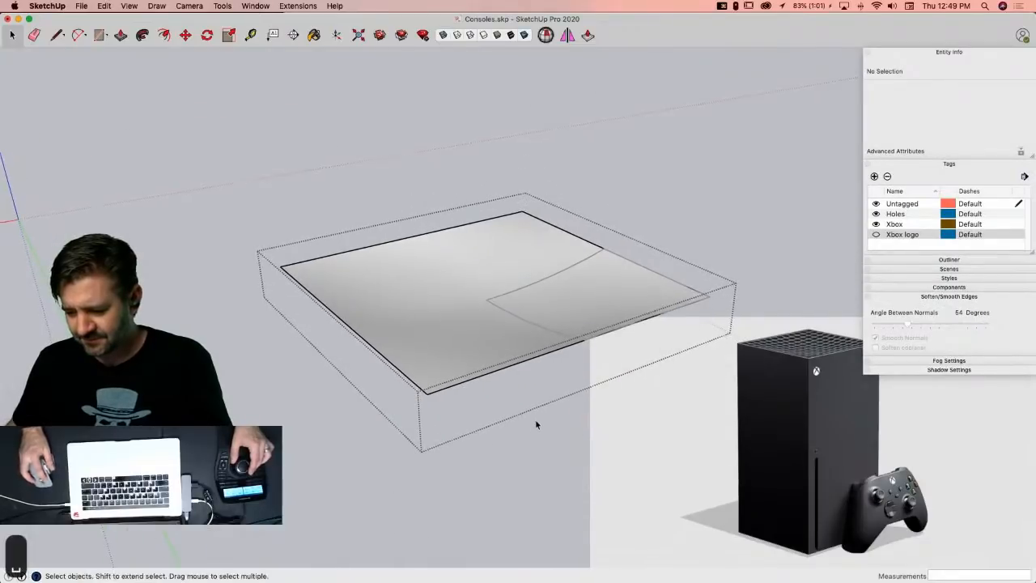
Step: Move the finished dish group clear of the original quarter outline and delete that leftover outline
{"action": "left_click", "coordinate": [535, 420]}
{"action": "left_click", "coordinate": [455, 338]}
{"action": "key", "text": "m"}
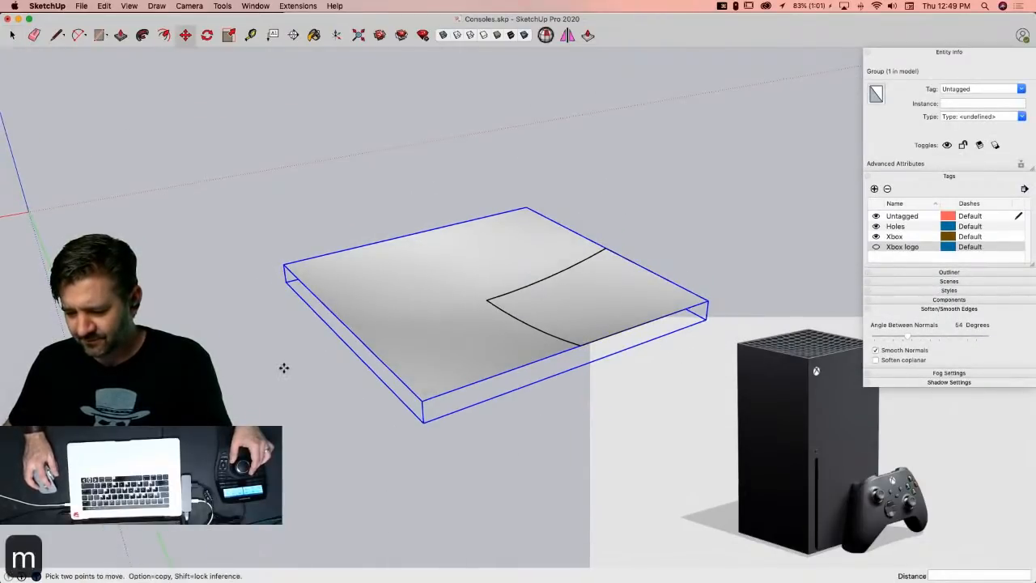
{"action": "left_click", "coordinate": [349, 318]}
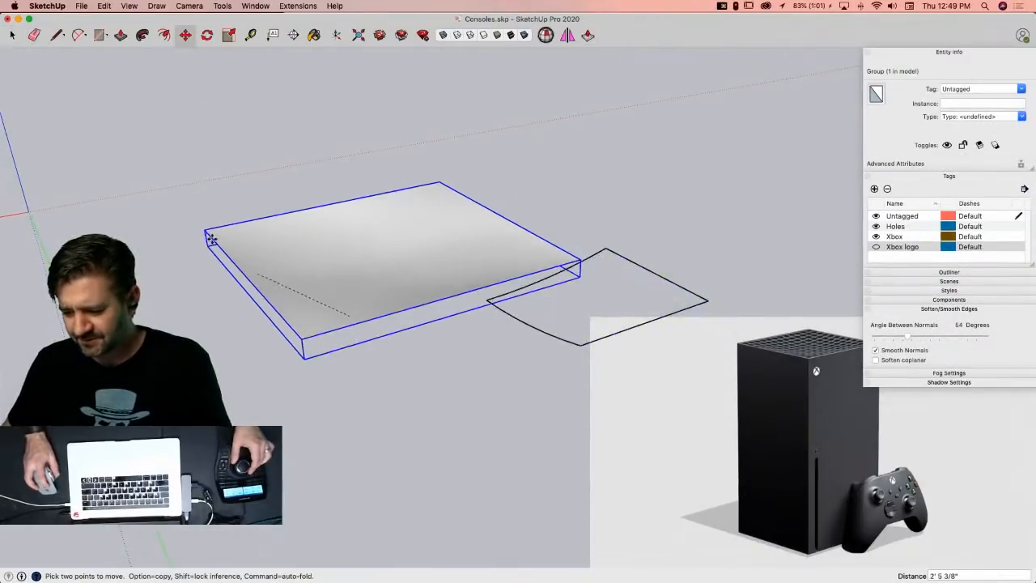
{"action": "key", "text": "space"}
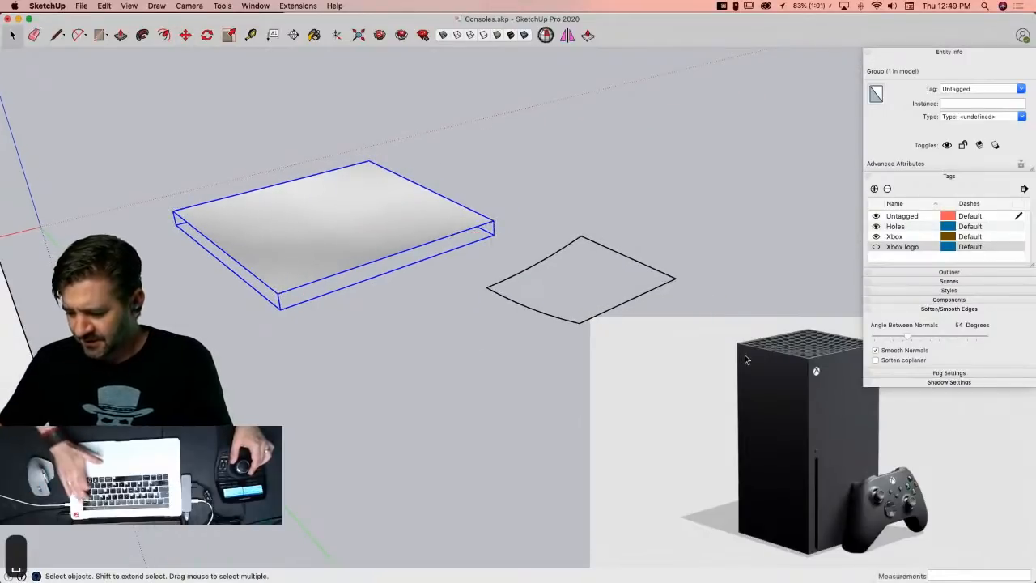
{"action": "left_click_drag", "start_coordinate": [482, 233], "coordinate": [740, 354]}
{"action": "key", "text": "BackSpace"}
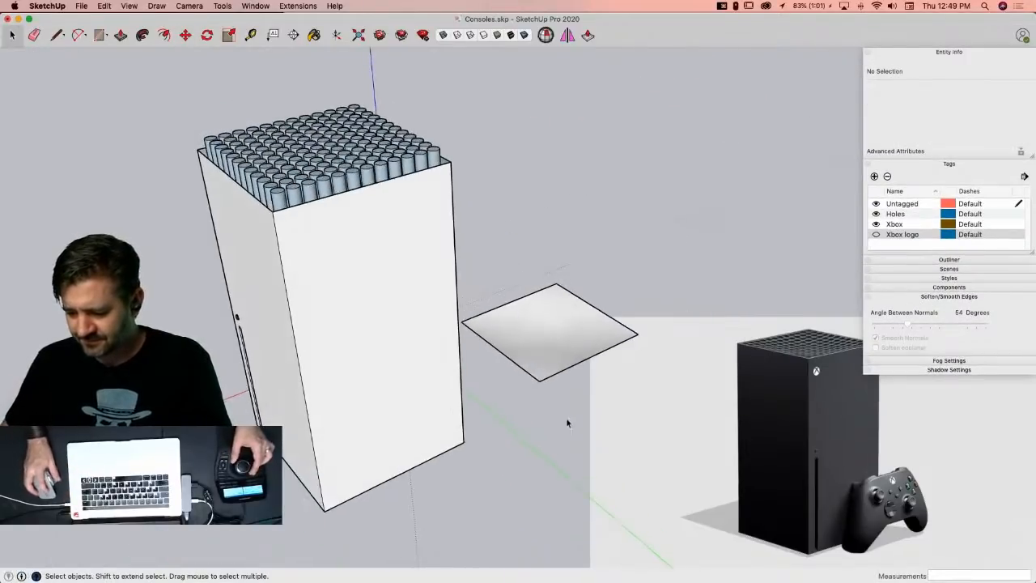
Step: Move the dish group by its front corner onto the matching top corner of the console body
{"action": "left_click", "coordinate": [552, 379]}
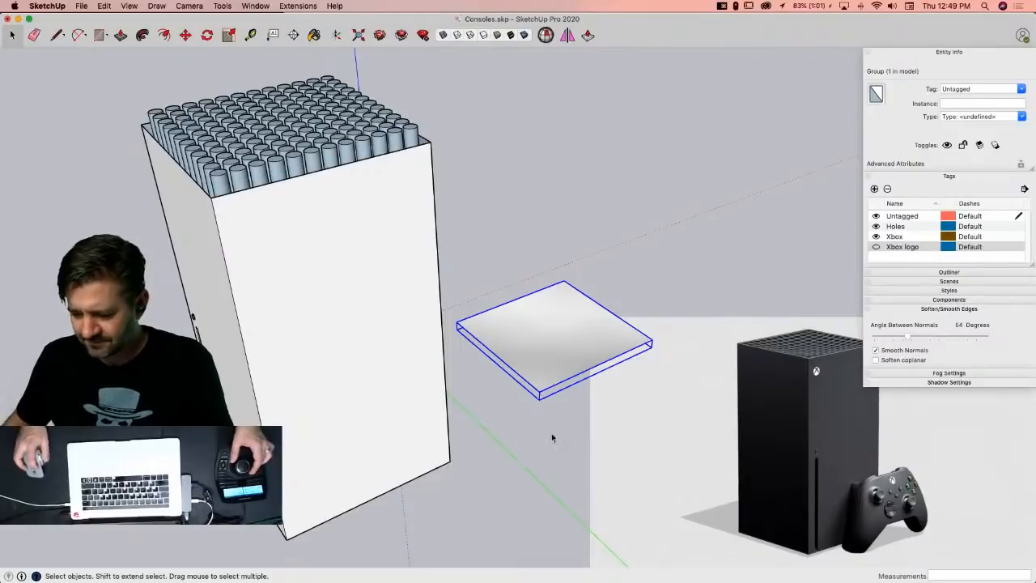
{"action": "key", "text": "m"}
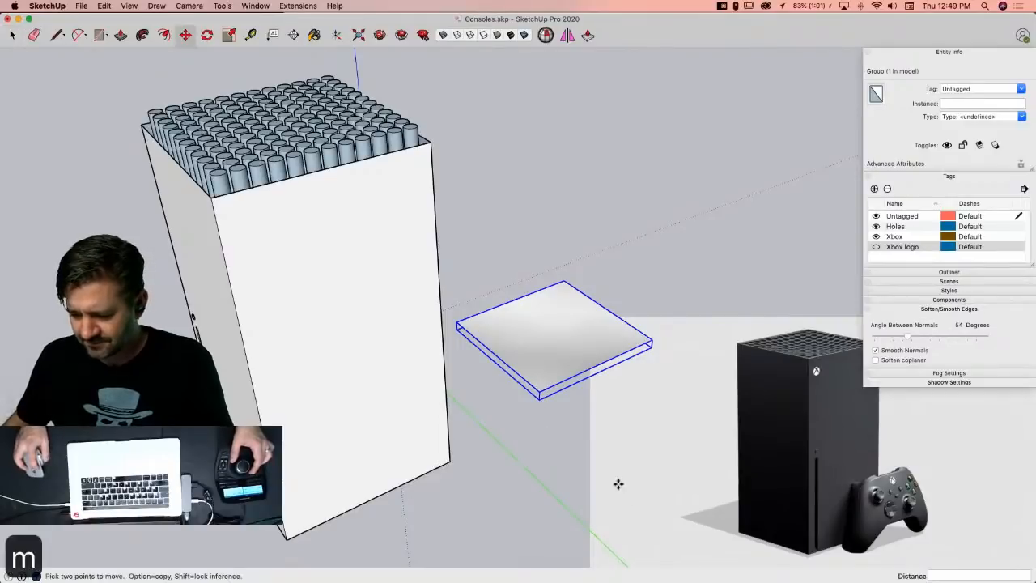
{"action": "left_click", "coordinate": [541, 388]}
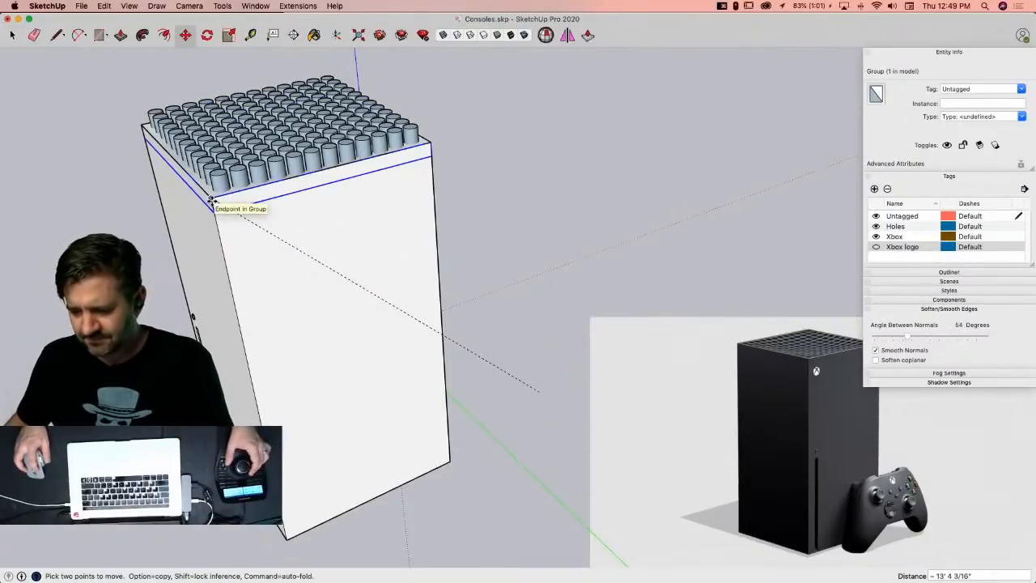
{"action": "left_click", "coordinate": [458, 179]}
{"action": "key", "text": "space"}
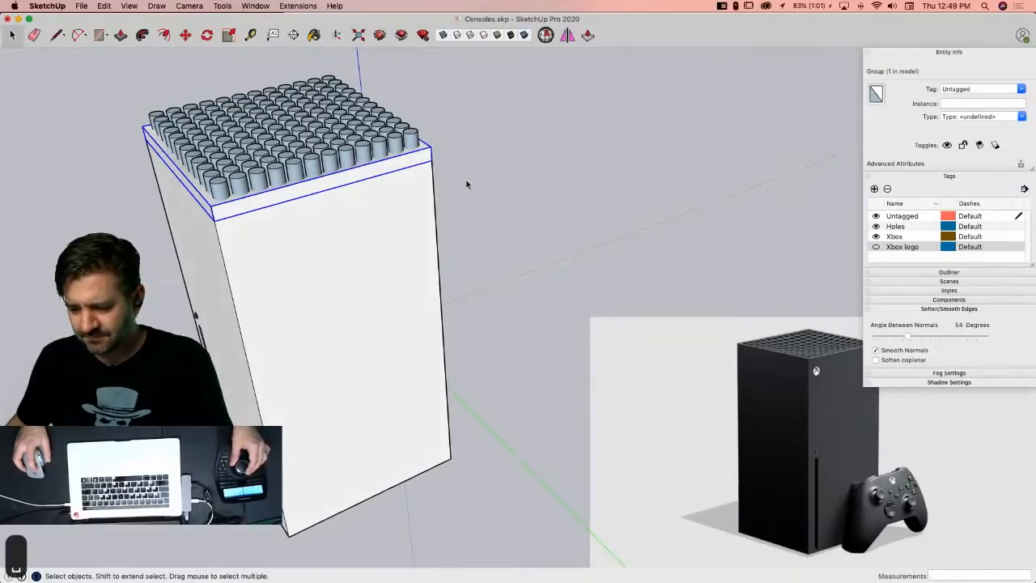
{"action": "left_click", "coordinate": [466, 179]}
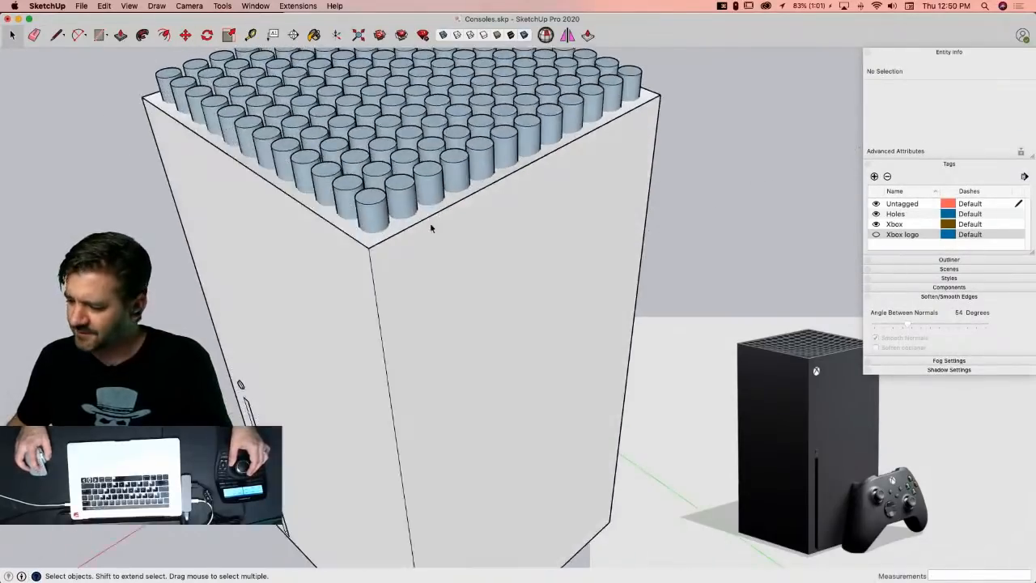
Step: Group the dish with the console body, then explode both inner groups inside the new group
{"action": "left_click", "coordinate": [391, 231]}
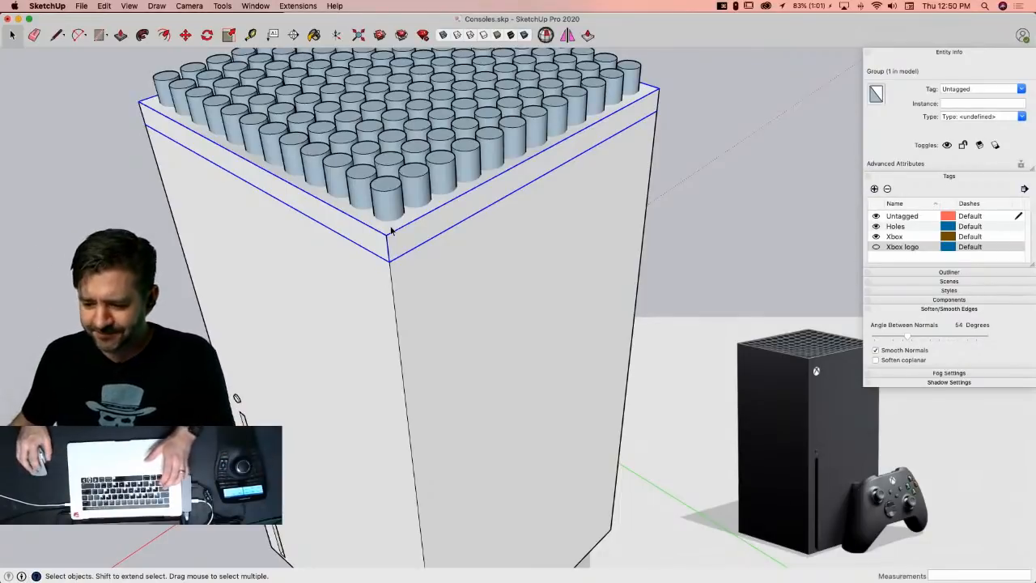
{"action": "left_click", "coordinate": [413, 270], "text": "shift"}
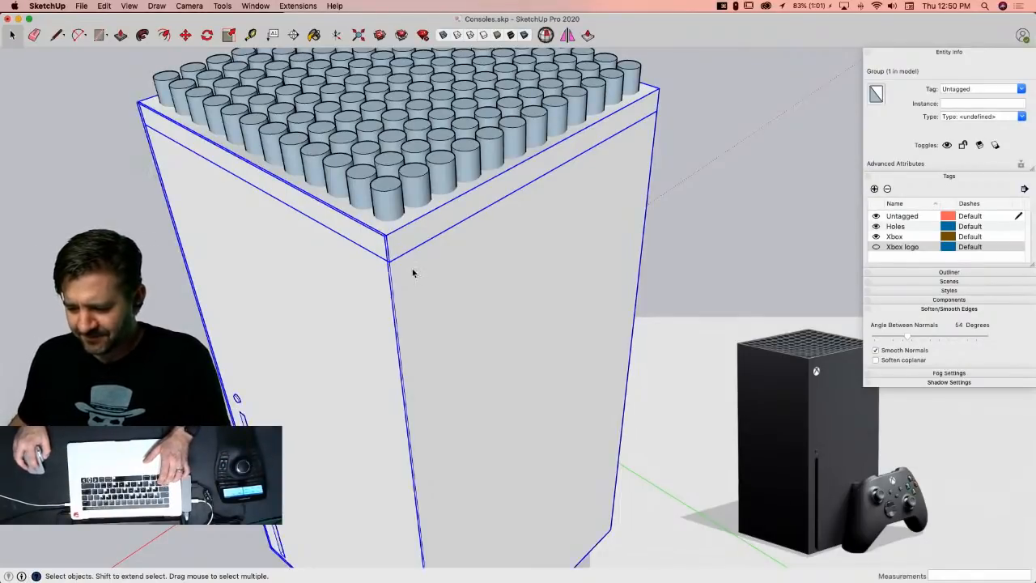
{"action": "right_click", "coordinate": [413, 270]}
{"action": "left_click", "coordinate": [463, 367]}
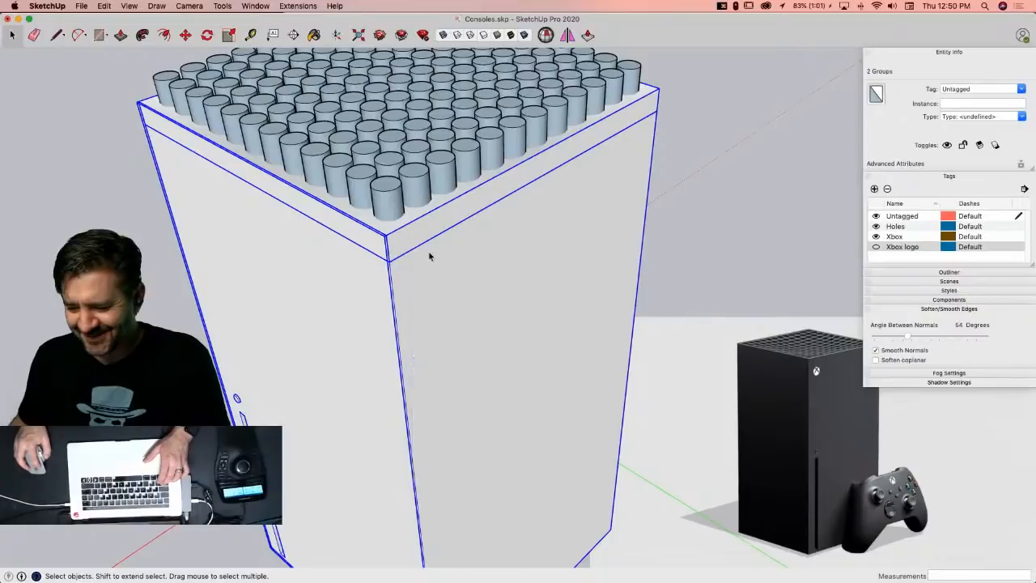
{"action": "double_click", "coordinate": [418, 269]}
{"action": "key", "text": "super+a"}
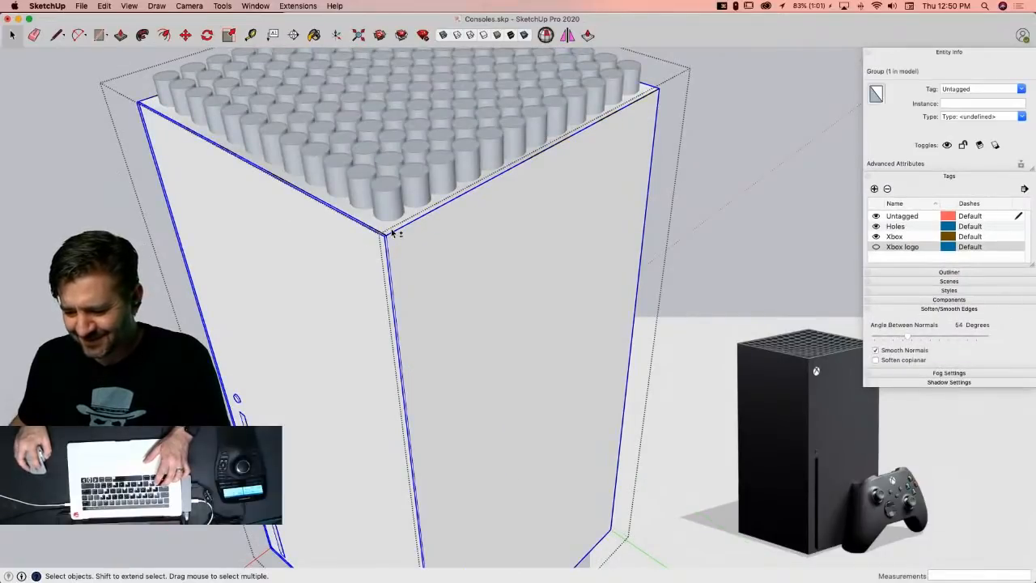
{"action": "right_click", "coordinate": [392, 230]}
{"action": "left_click", "coordinate": [417, 281]}
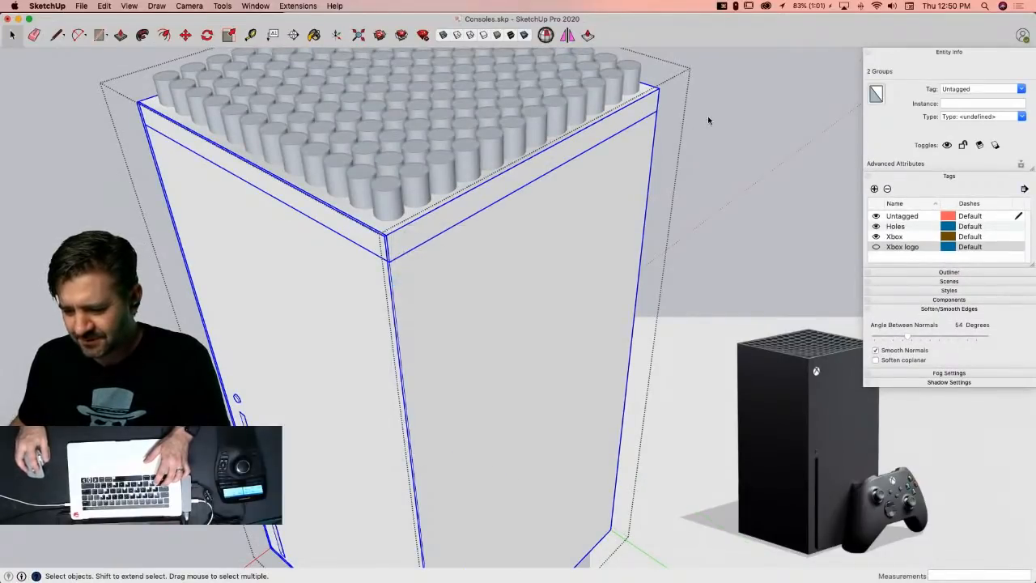
Step: Check the combined console geometry with Solid Inspector, leave the group, select it to verify it is solid, and save the model
{"action": "left_click", "coordinate": [547, 36]}
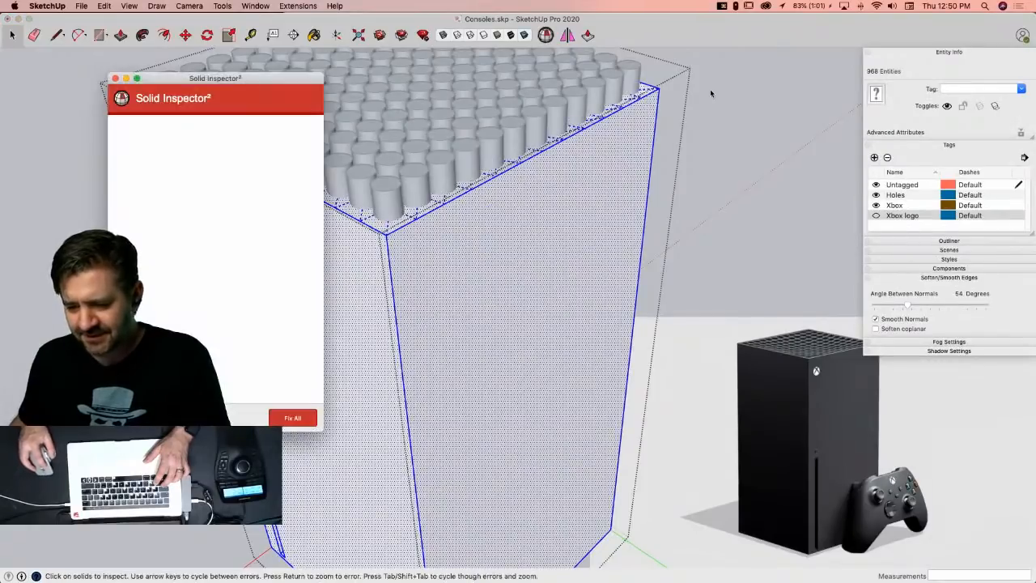
{"action": "left_click", "coordinate": [115, 79]}
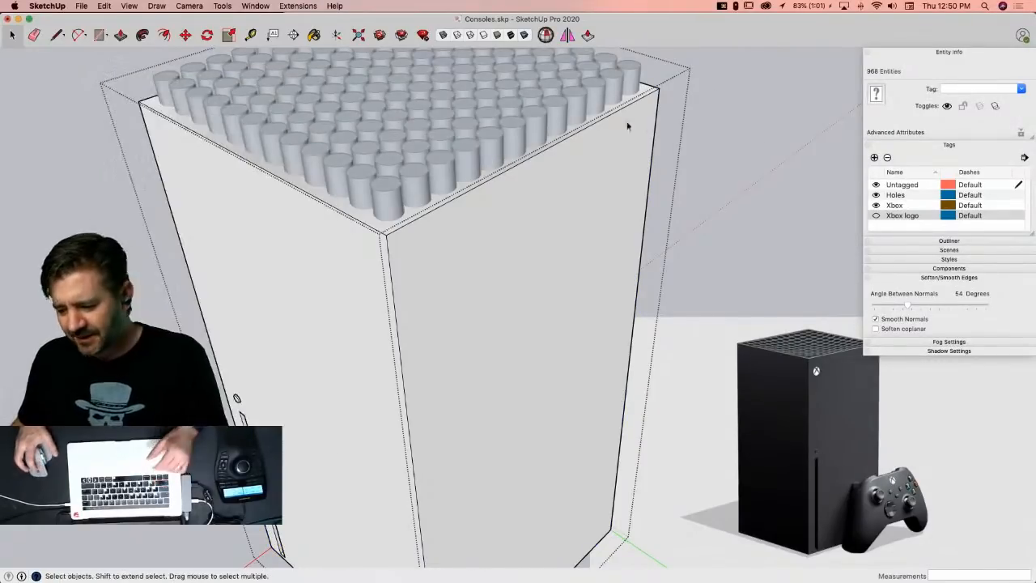
{"action": "left_click", "coordinate": [744, 130]}
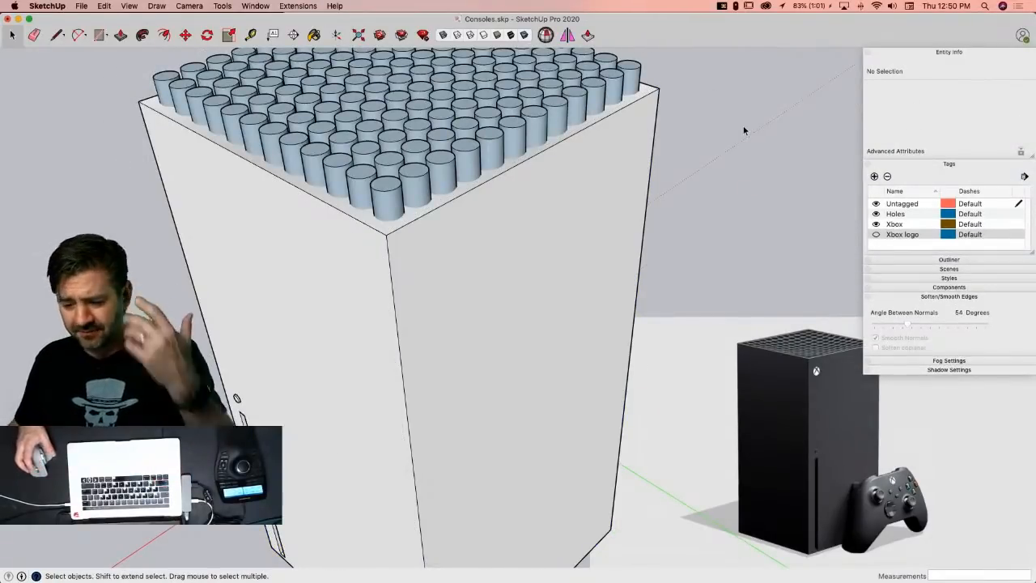
{"action": "middle_click_drag", "start_coordinate": [739, 122], "coordinate": [592, 163]}
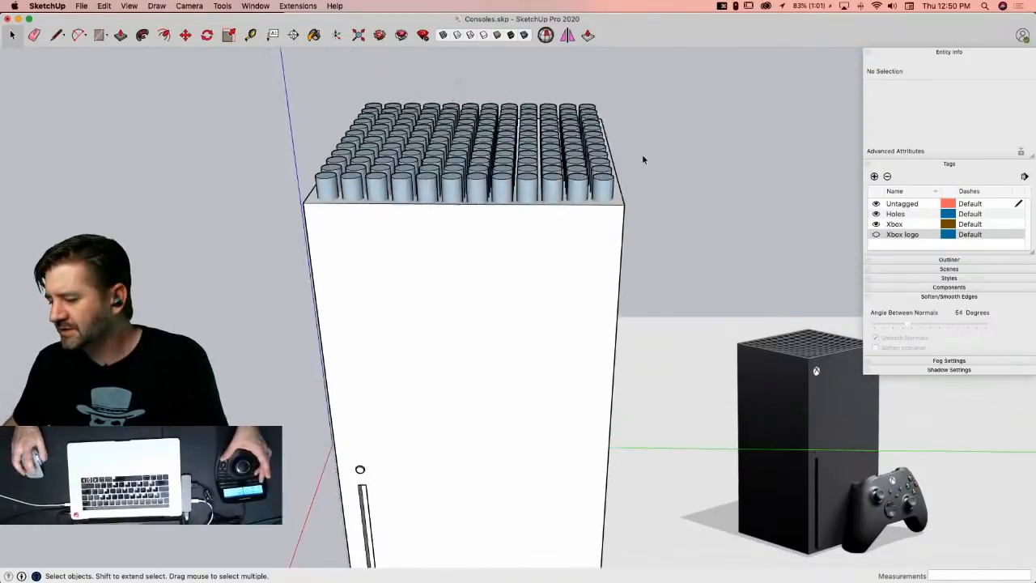
{"action": "left_click", "coordinate": [595, 245]}
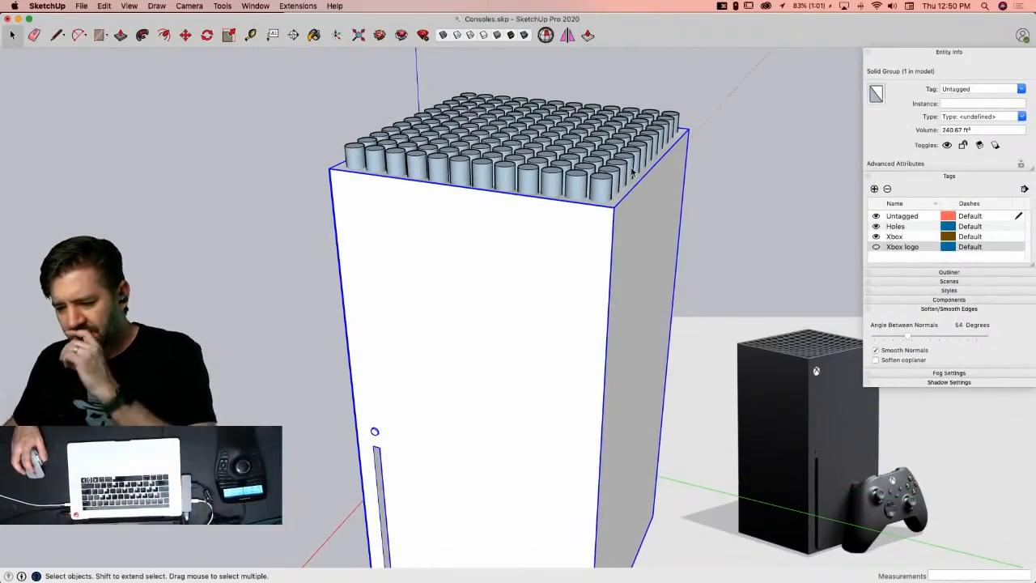
{"action": "key", "text": "super+s"}
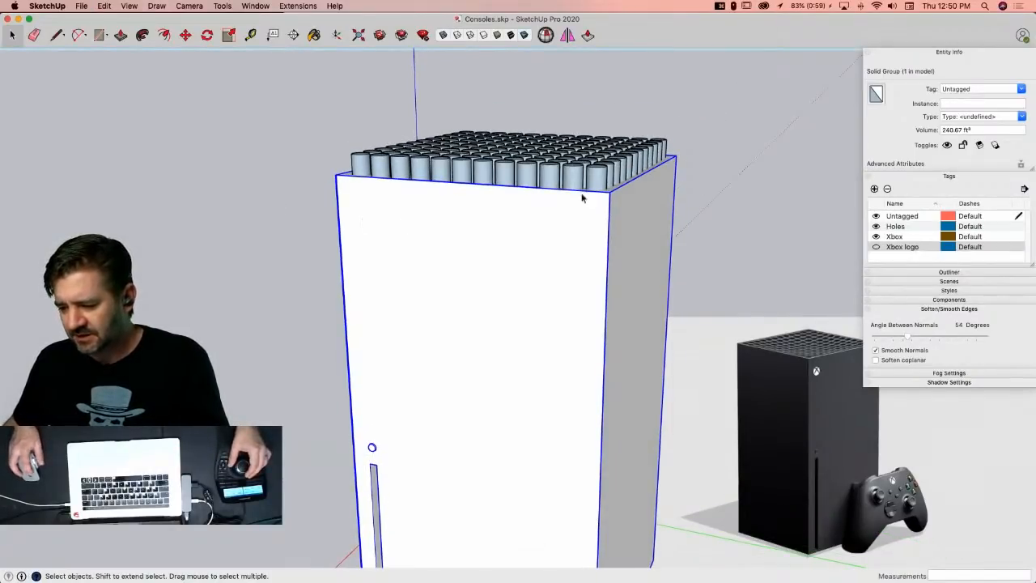
Step: Explode the console body and all the hole cylinders into loose geometry
{"action": "key", "text": "super+a"}
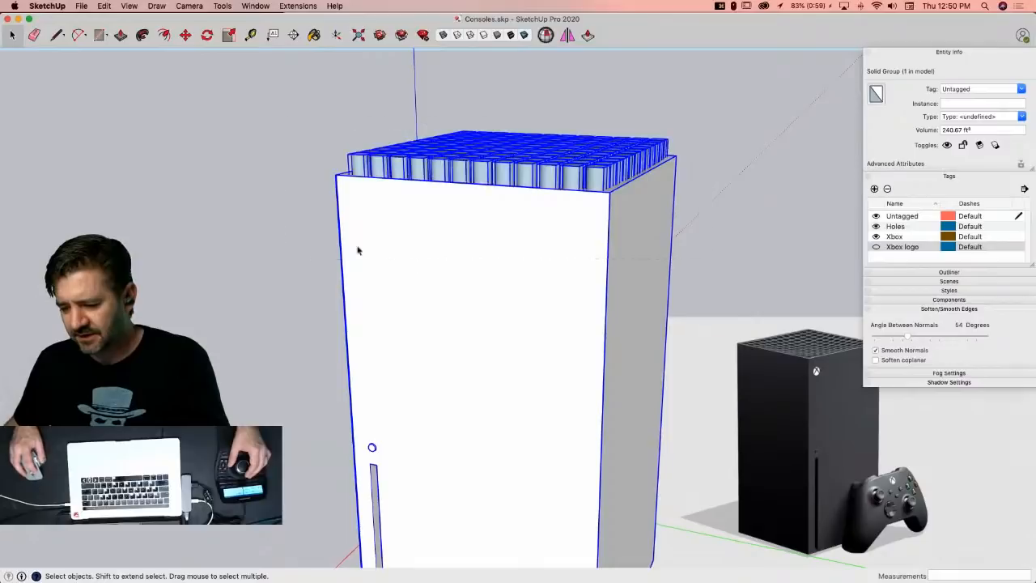
{"action": "right_click", "coordinate": [445, 227]}
{"action": "mouse_move", "coordinate": [488, 285]}
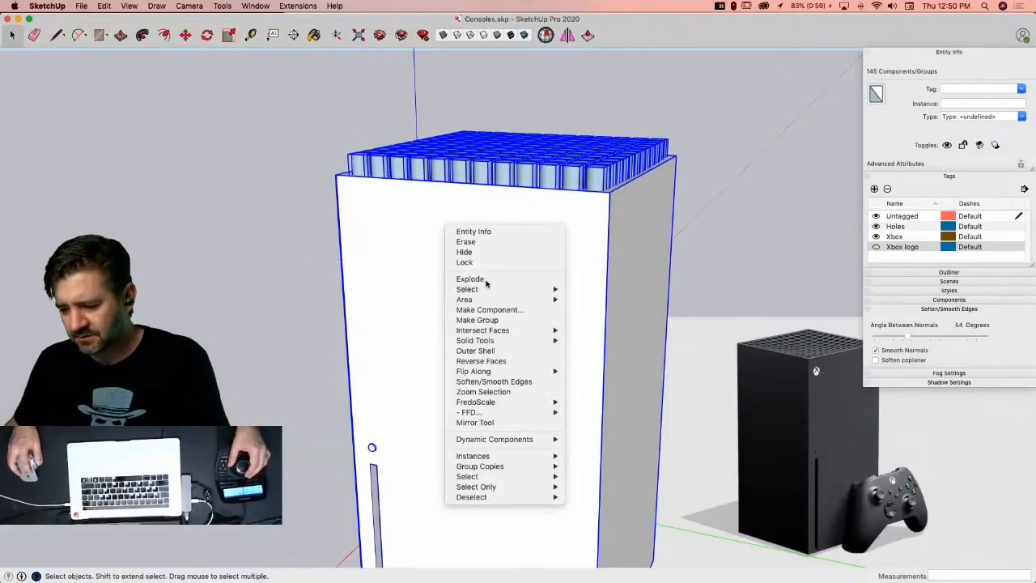
{"action": "left_click", "coordinate": [698, 168]}
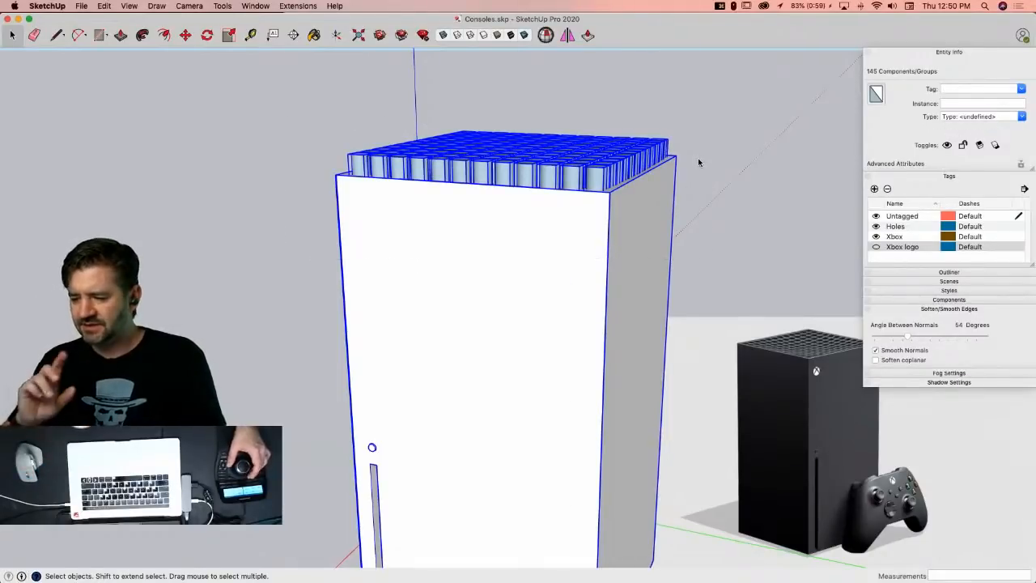
{"action": "key", "text": "x"}
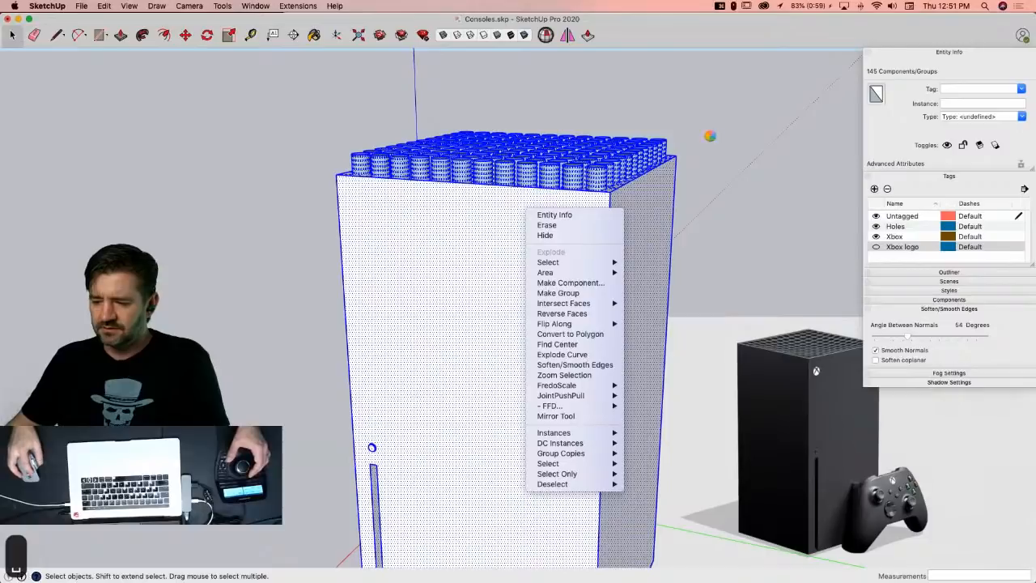
{"action": "left_click", "coordinate": [682, 129]}
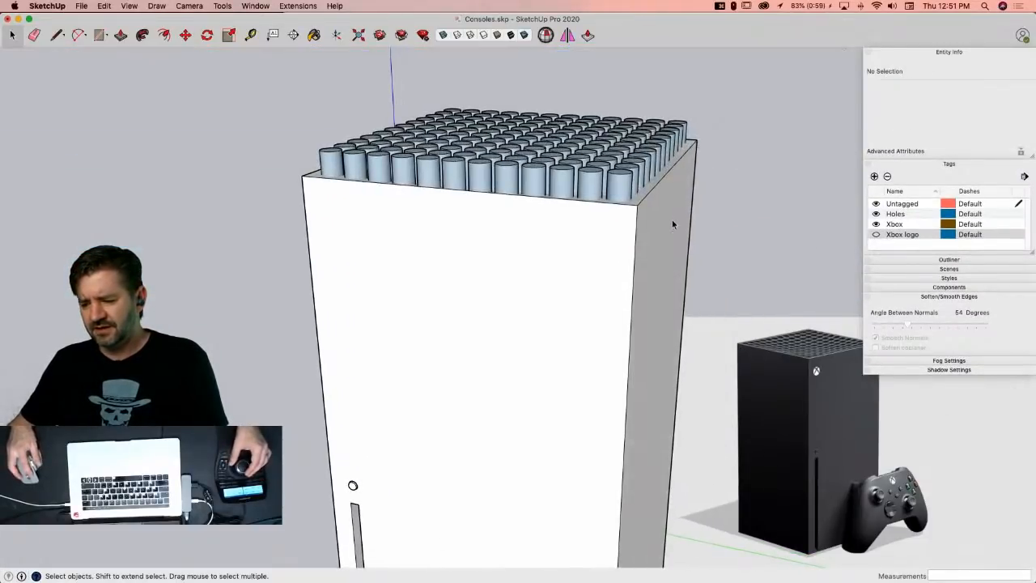
Step: Intersect all the connected console and cylinder faces with the selection, and delete the cylinder parts protruding above the console top
{"action": "left_click", "coordinate": [663, 187]}
{"action": "triple_click", "coordinate": [393, 215]}
{"action": "right_click", "coordinate": [394, 213]}
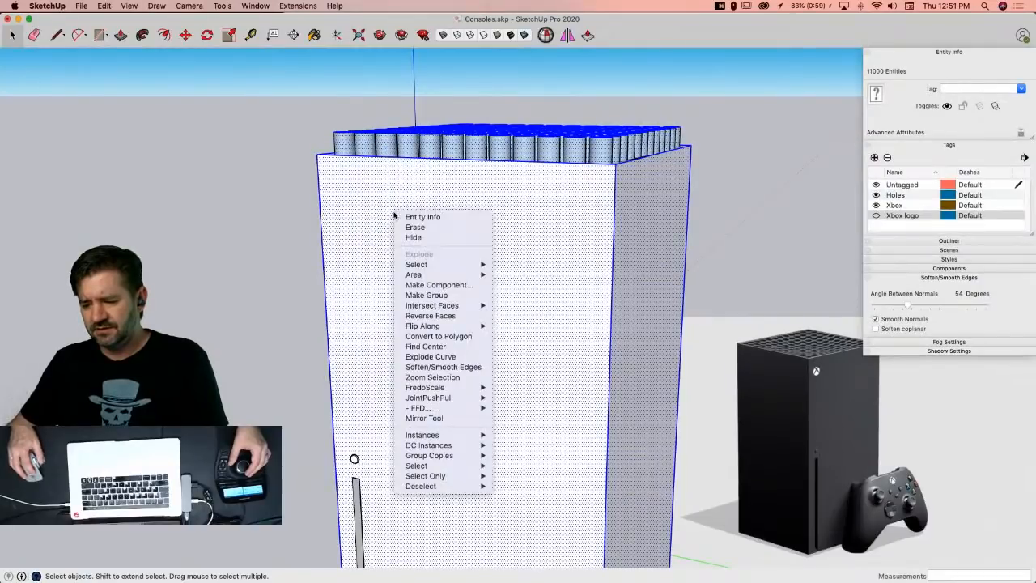
{"action": "mouse_move", "coordinate": [453, 306]}
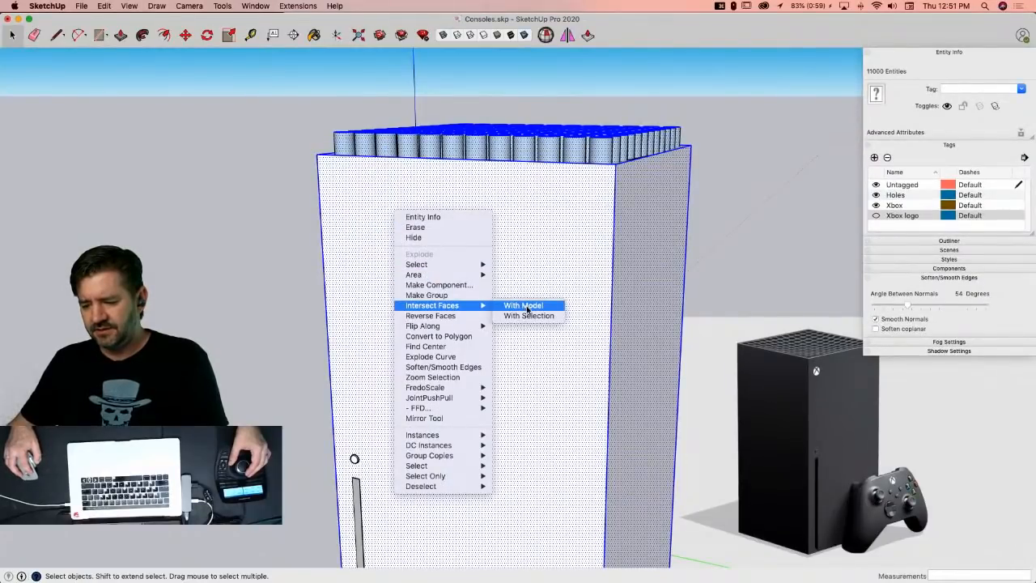
{"action": "left_click", "coordinate": [529, 316]}
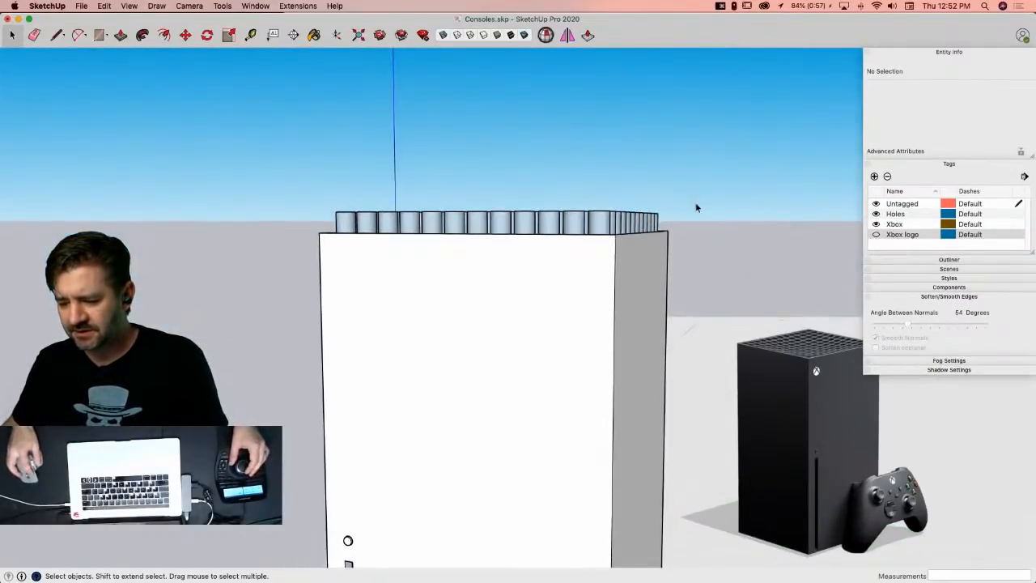
{"action": "left_click_drag", "start_coordinate": [578, 209], "coordinate": [332, 233]}
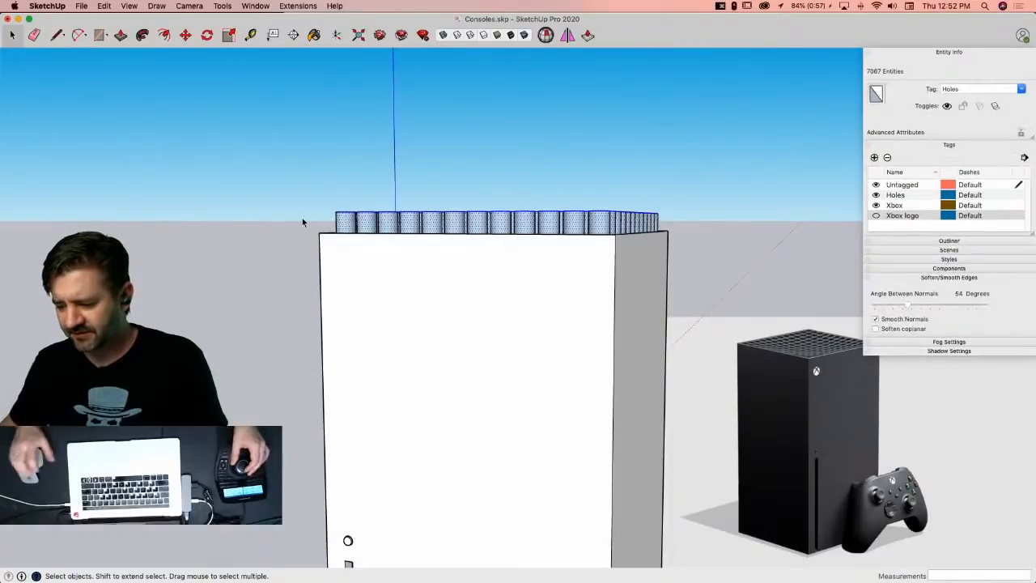
{"action": "key", "text": "BackSpace"}
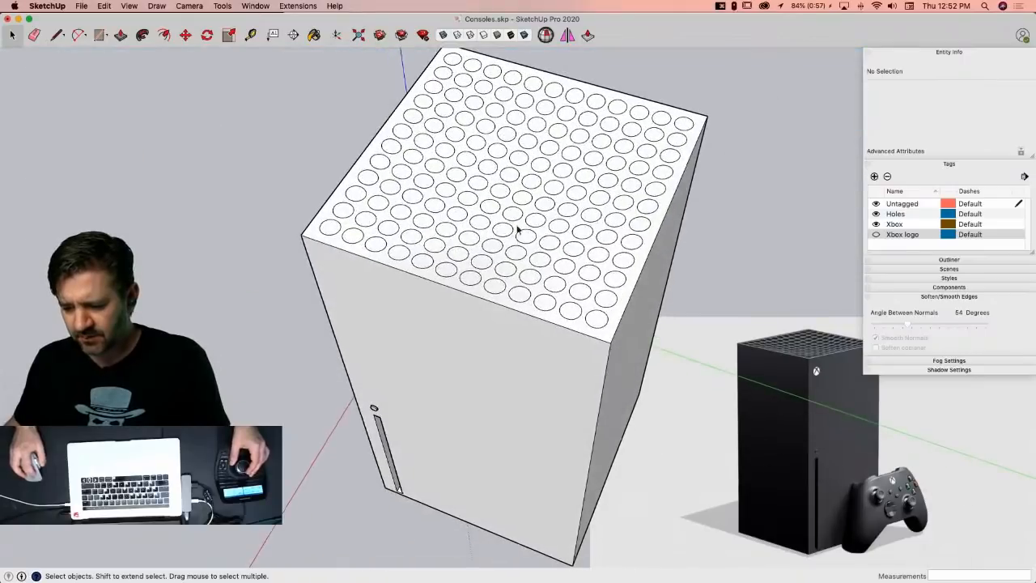
Step: Delete the circular cap faces from five holes clustered at the front corner of the console top
{"action": "left_click", "coordinate": [354, 270]}
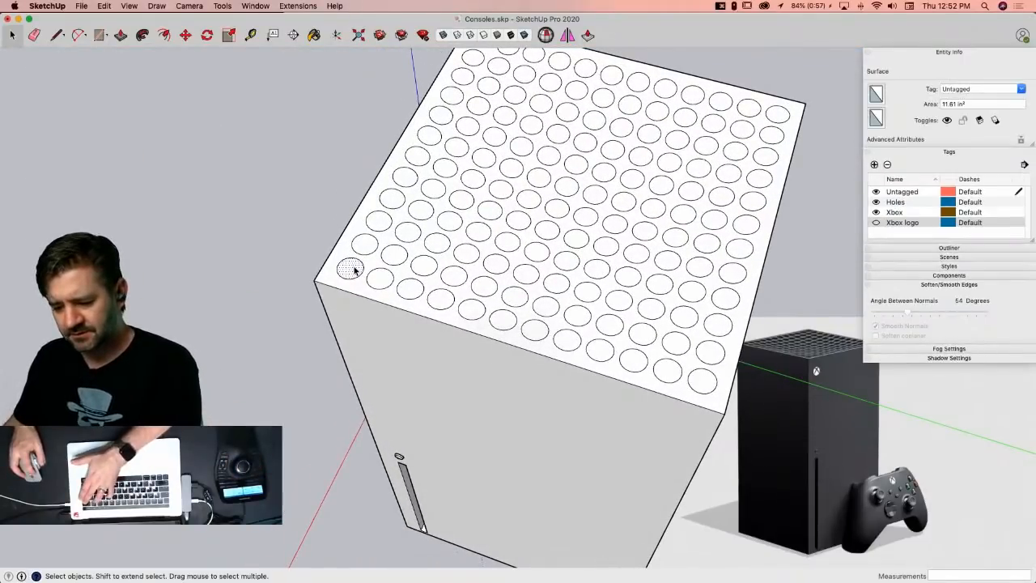
{"action": "key", "text": "BackSpace"}
{"action": "left_click", "coordinate": [372, 247]}
{"action": "key", "text": "BackSpace"}
{"action": "left_click", "coordinate": [397, 258]}
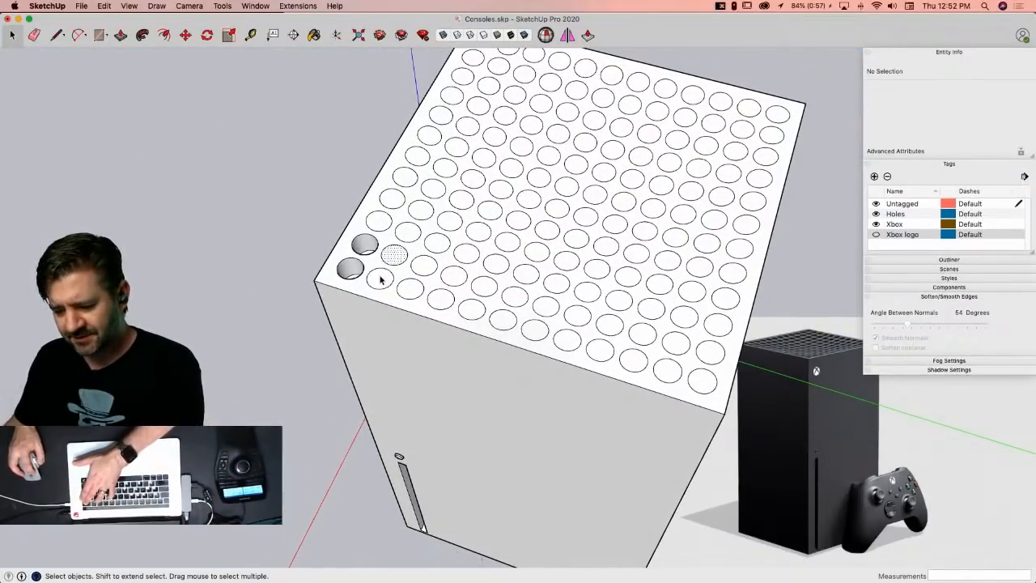
{"action": "key", "text": "BackSpace"}
{"action": "left_click", "coordinate": [382, 281]}
{"action": "key", "text": "BackSpace"}
{"action": "left_click", "coordinate": [412, 295]}
{"action": "key", "text": "BackSpace"}
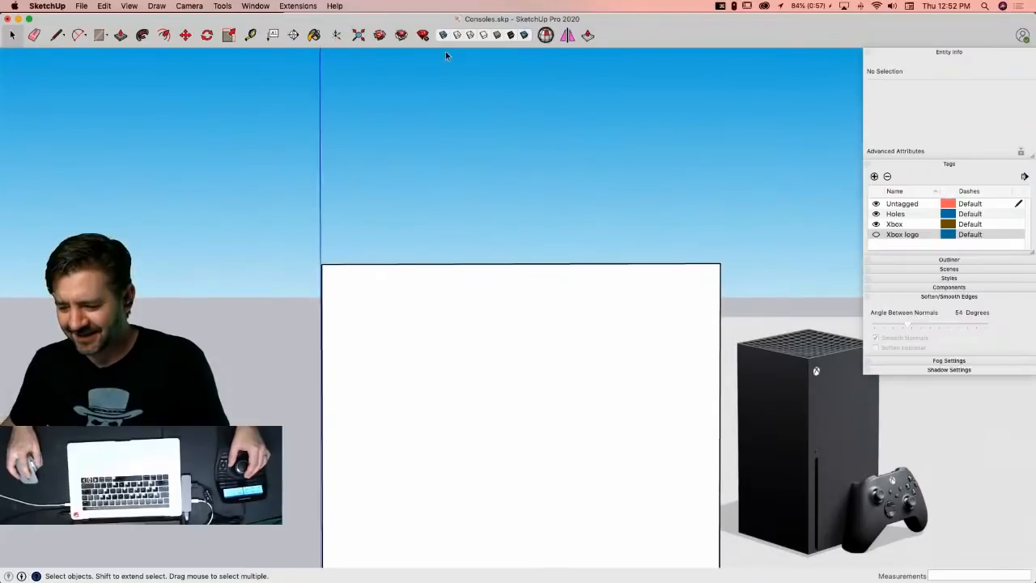
Step: Turn on X-ray display and group the console body with its hole cylinders, leaving the circular faces at the holes' upper ends out
{"action": "left_click", "coordinate": [443, 35]}
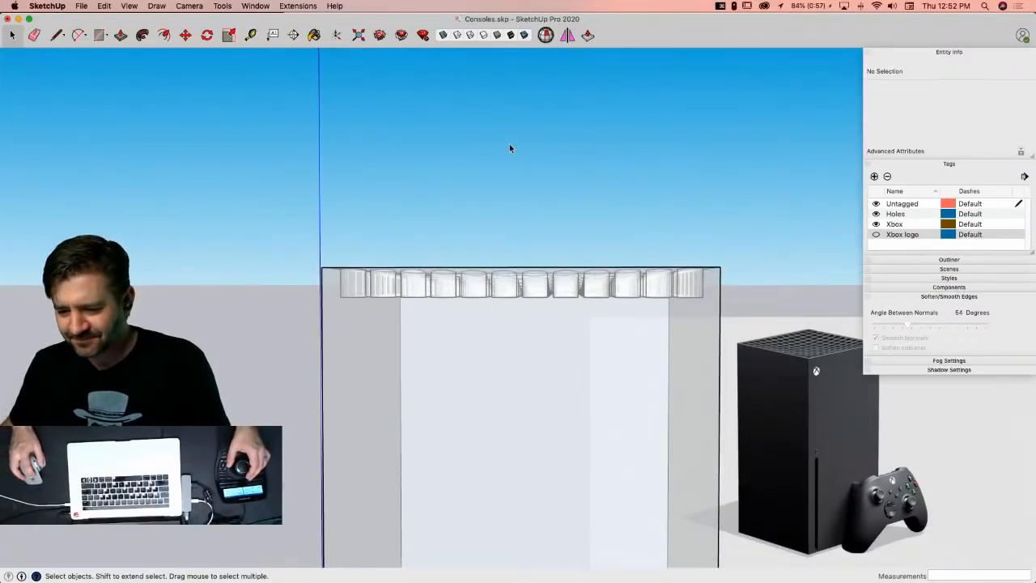
{"action": "left_click", "coordinate": [159, 6]}
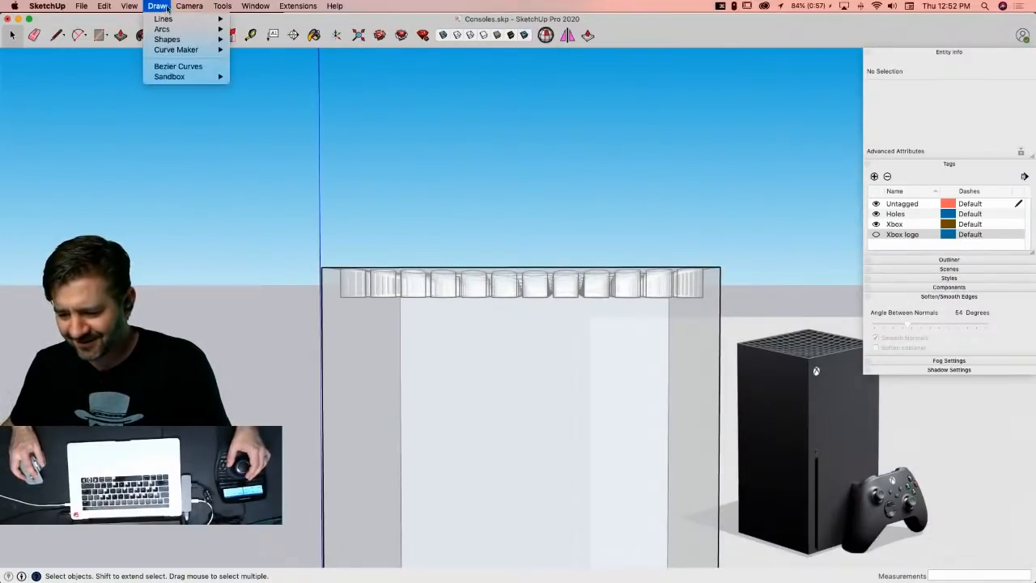
{"action": "mouse_move", "coordinate": [185, 7]}
{"action": "left_click", "coordinate": [557, 156]}
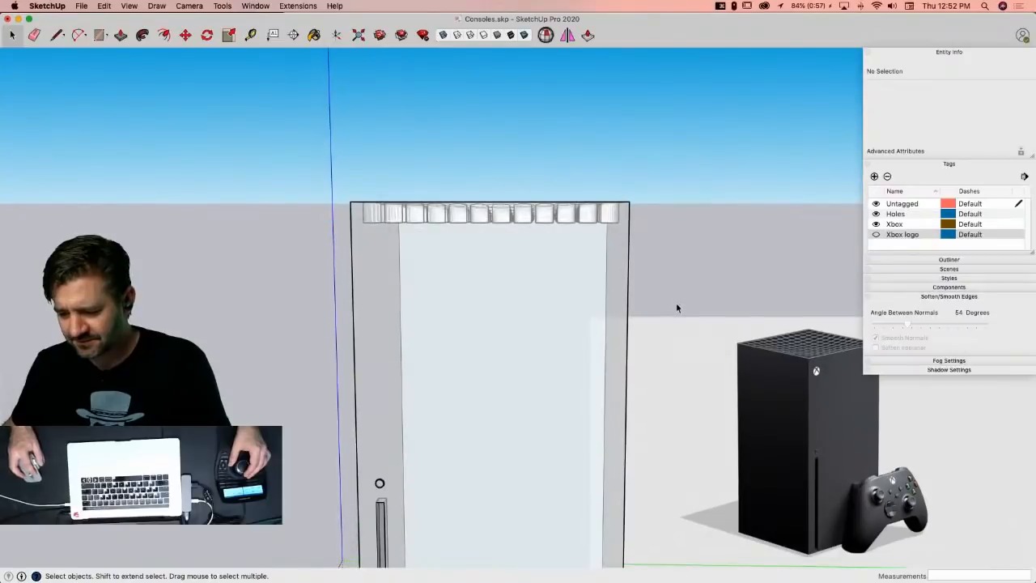
{"action": "left_click_drag", "start_coordinate": [387, 246], "coordinate": [307, 222]}
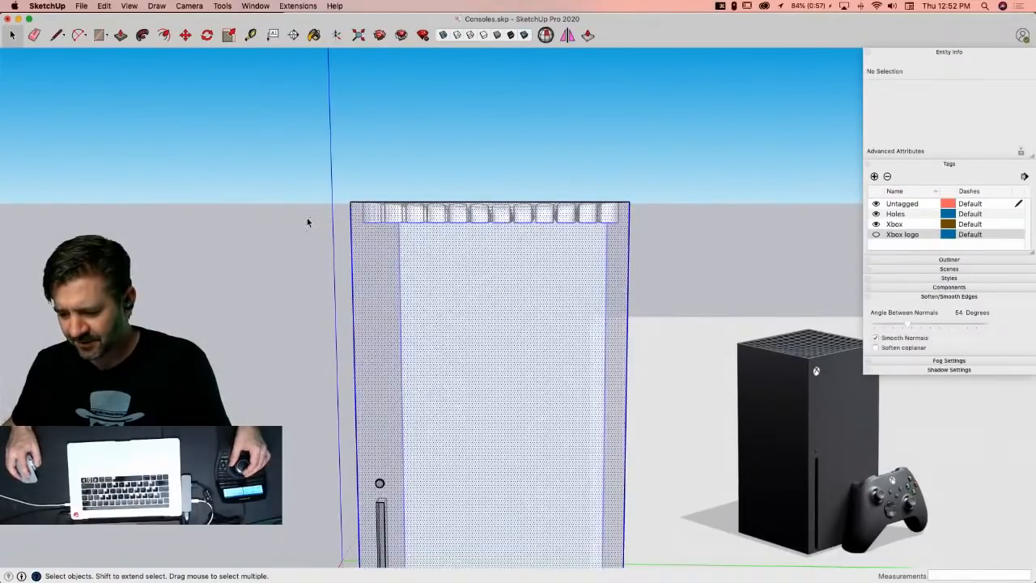
{"action": "right_click", "coordinate": [575, 267]}
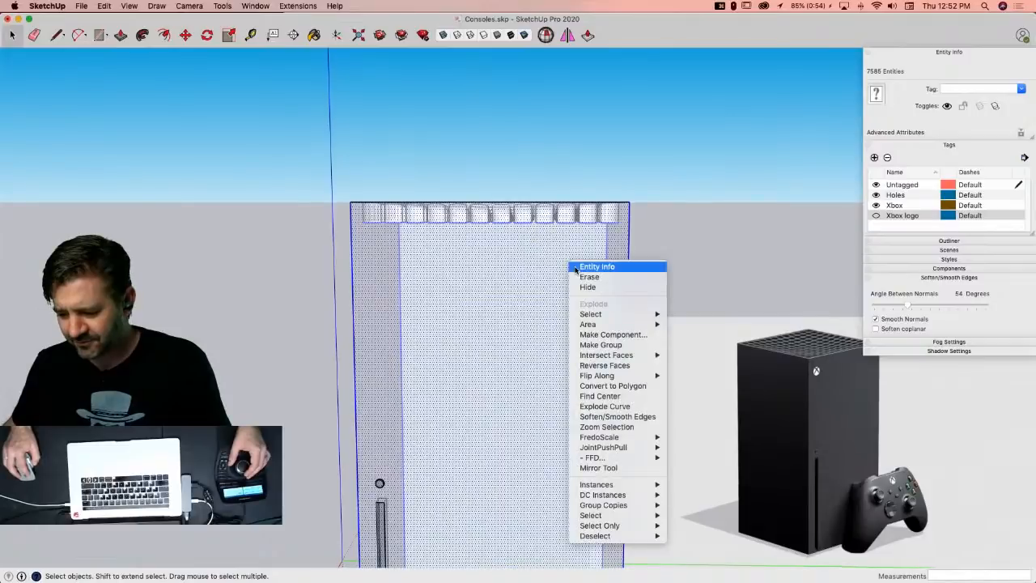
{"action": "left_click", "coordinate": [600, 345]}
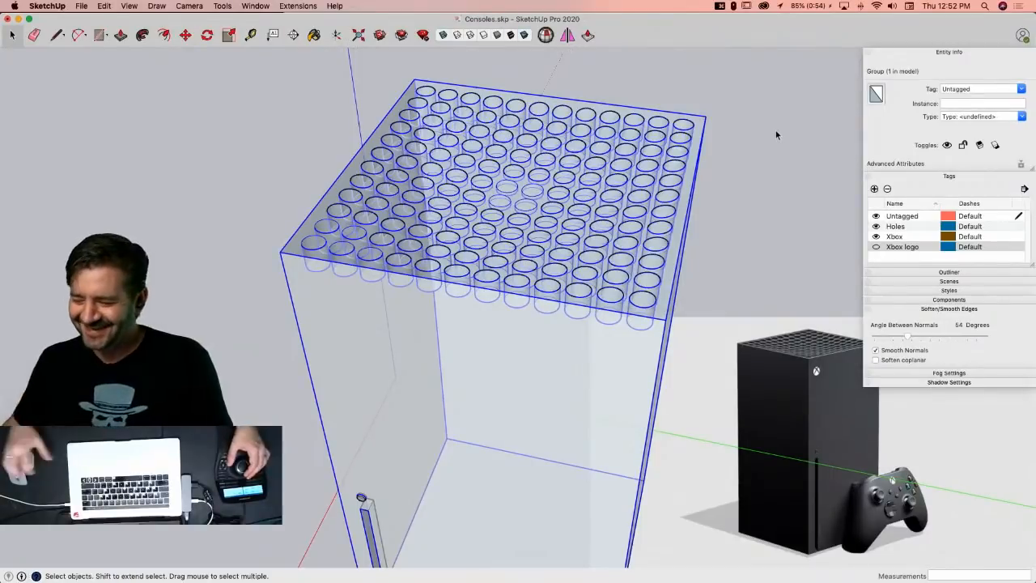
Step: Turn off X-ray display, hide the console group and delete all the loose circular cap faces left above it
{"action": "left_click", "coordinate": [744, 128]}
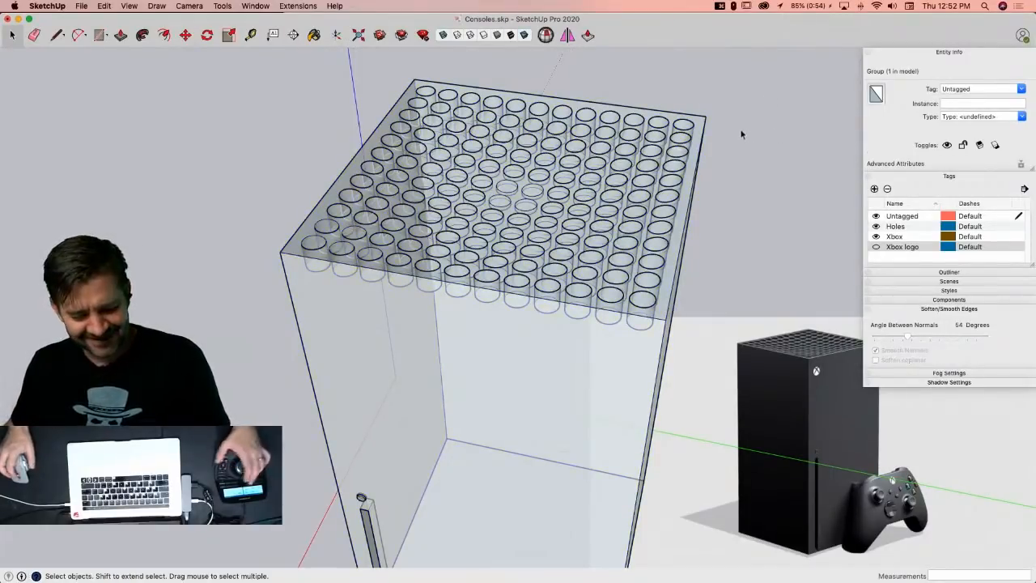
{"action": "left_click", "coordinate": [442, 36]}
{"action": "left_click", "coordinate": [651, 411]}
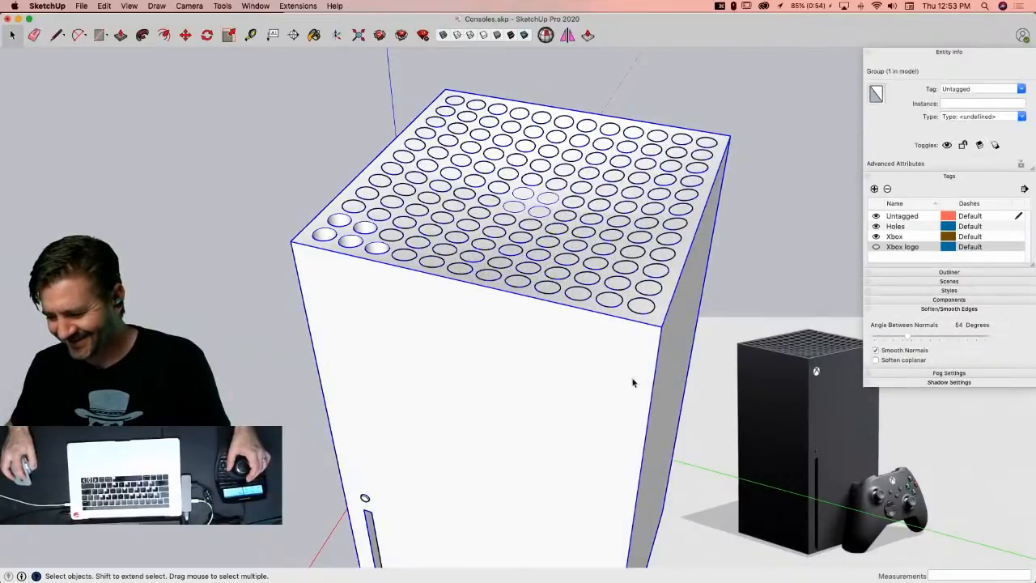
{"action": "right_click", "coordinate": [629, 382]}
{"action": "left_click", "coordinate": [652, 336]}
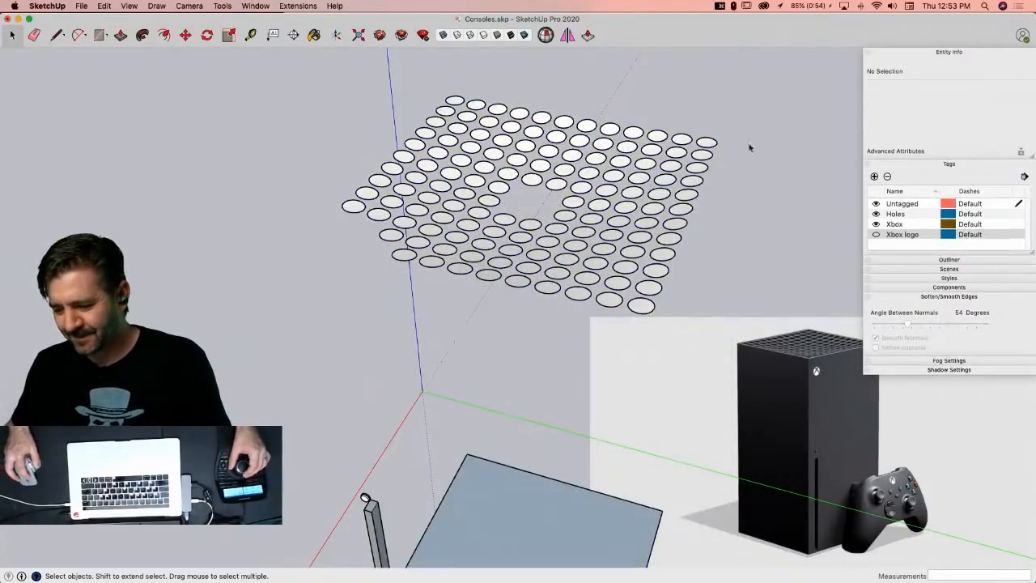
{"action": "left_click_drag", "start_coordinate": [307, 117], "coordinate": [701, 301]}
{"action": "key", "text": "BackSpace"}
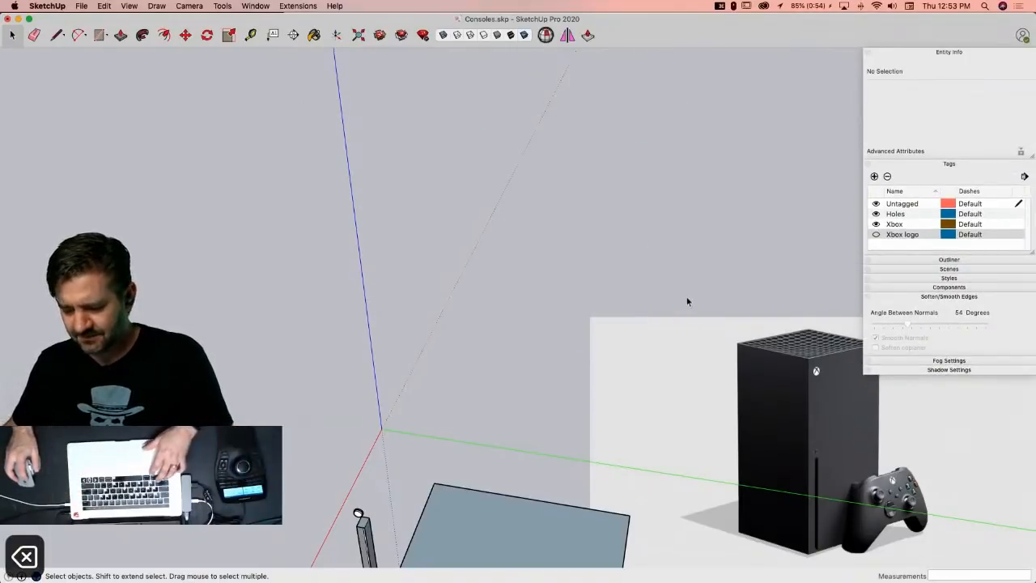
Step: Unhide the console group and explode it back into loose geometry
{"action": "left_click", "coordinate": [102, 6]}
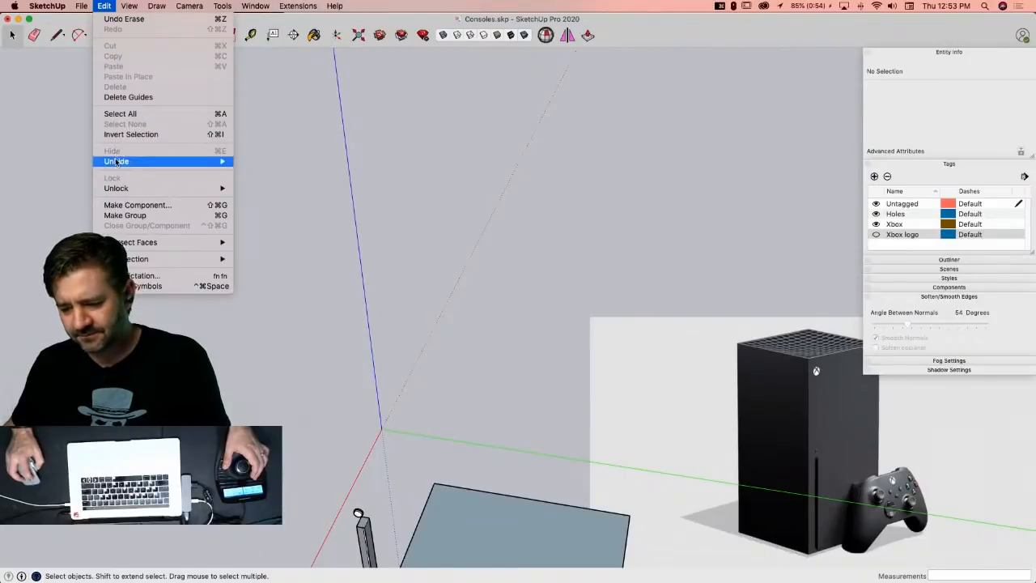
{"action": "mouse_move", "coordinate": [162, 161]}
{"action": "left_click", "coordinate": [265, 182]}
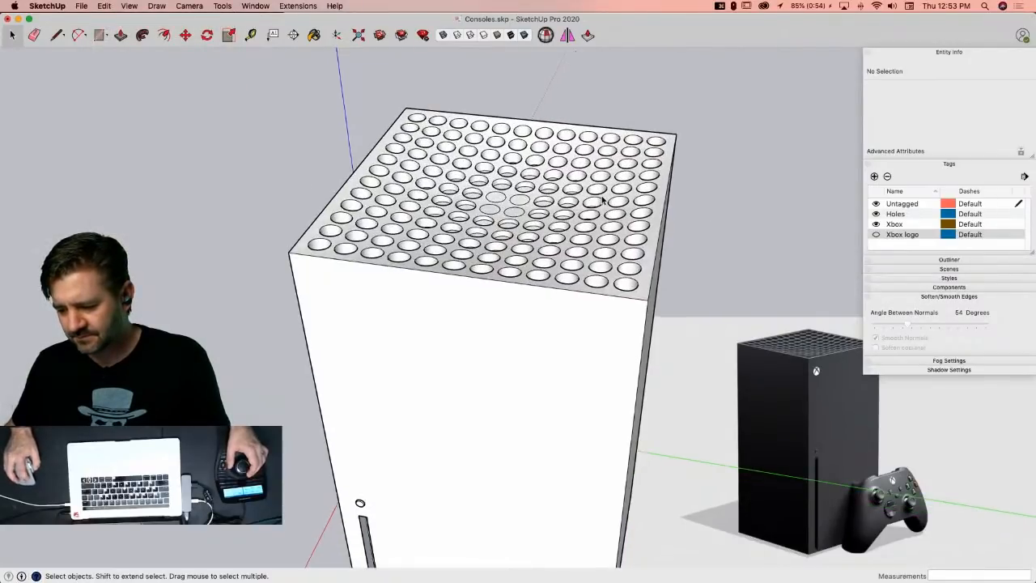
{"action": "right_click", "coordinate": [604, 195]}
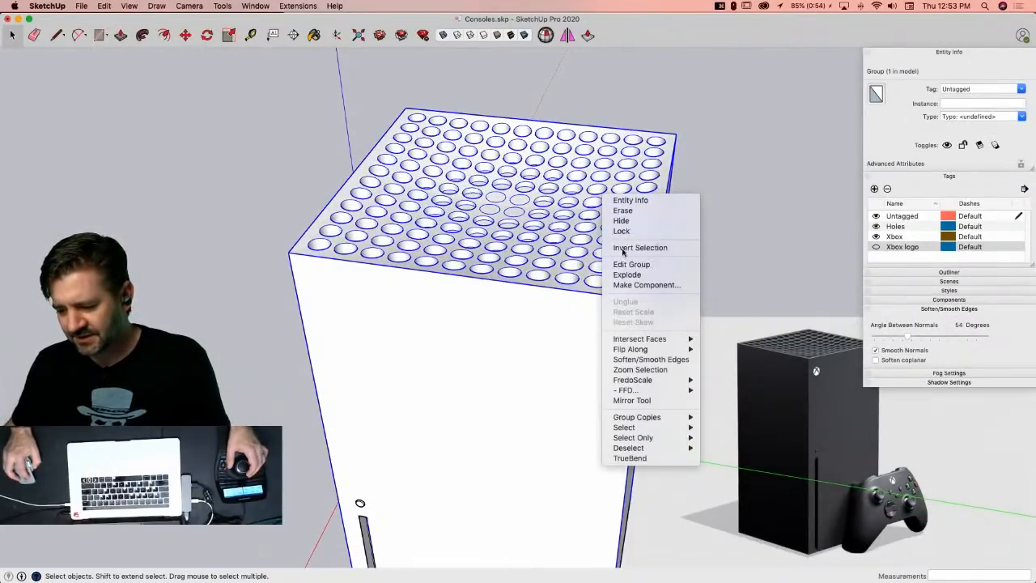
{"action": "left_click", "coordinate": [627, 264]}
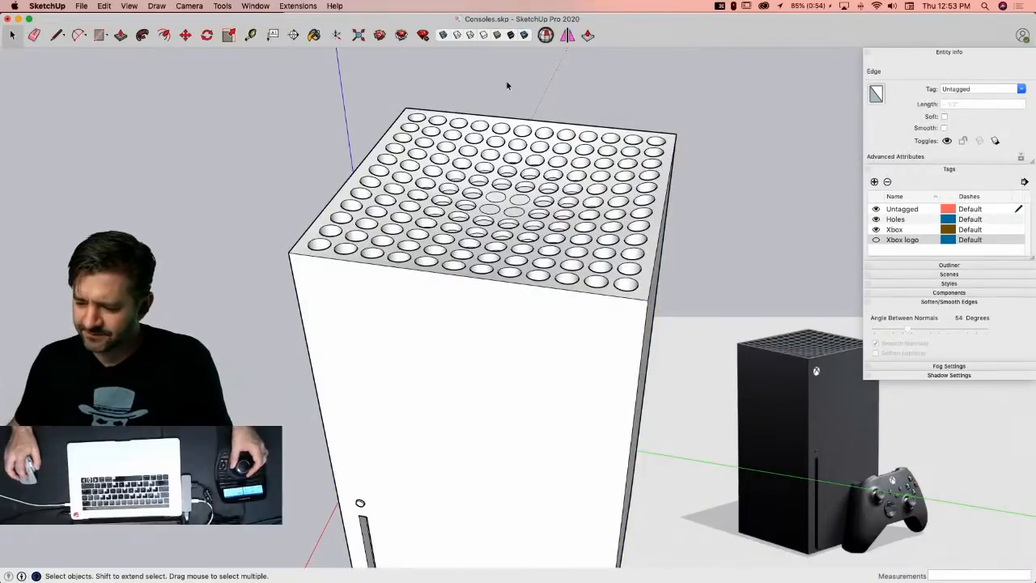
Step: Delete the four circular cap faces still closing the holes at the centre of the dished top
{"action": "scroll", "coordinate": [512, 219], "scroll_direction": "up", "scroll_amount": 5}
{"action": "scroll", "coordinate": [513, 219], "scroll_direction": "up", "scroll_amount": 3}
{"action": "left_click", "coordinate": [467, 279]}
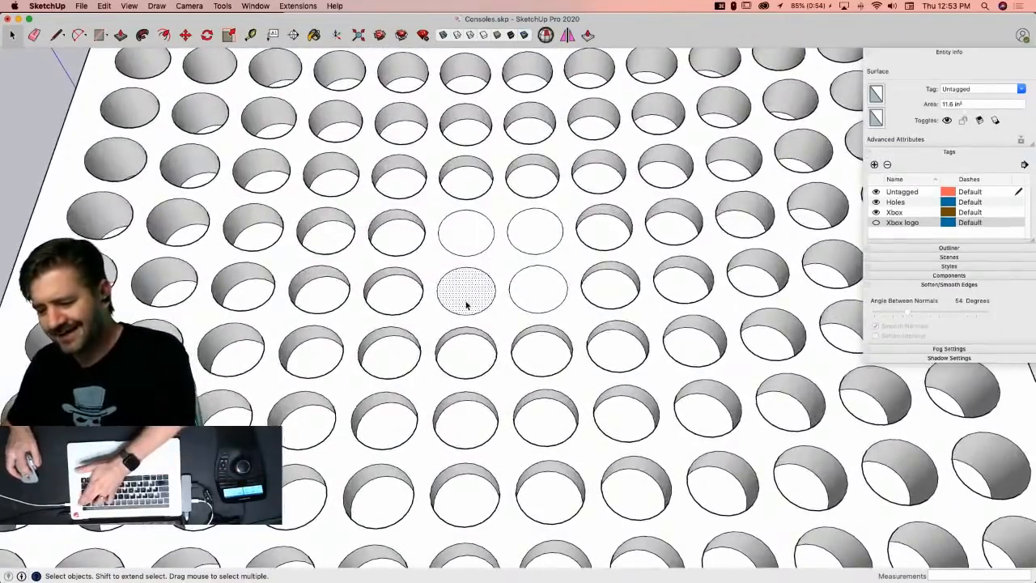
{"action": "key", "text": "Delete"}
{"action": "left_click", "coordinate": [468, 244]}
{"action": "key", "text": "BackSpace"}
{"action": "left_click", "coordinate": [543, 235]}
{"action": "key", "text": "BackSpace"}
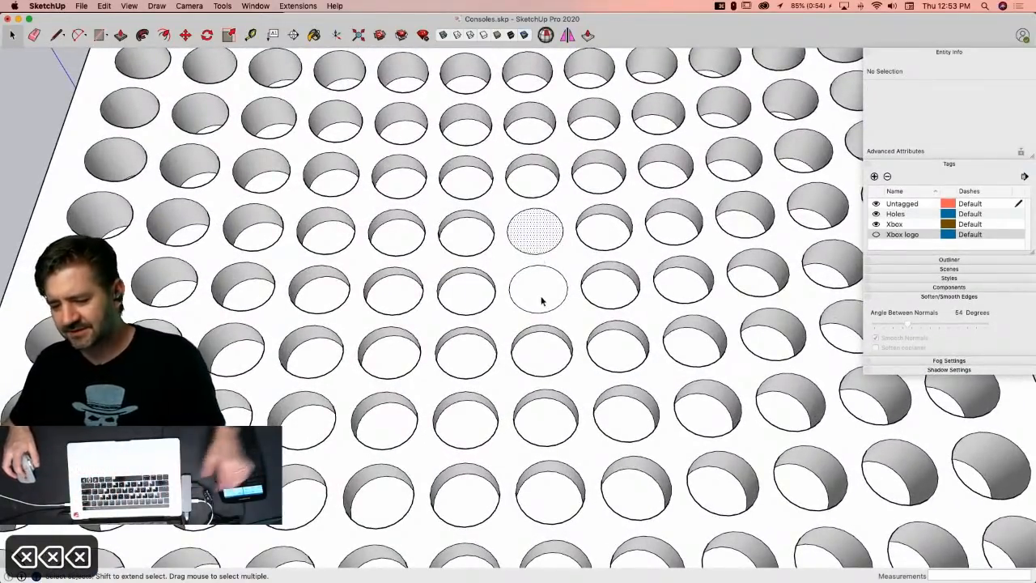
{"action": "left_click", "coordinate": [542, 298]}
{"action": "key", "text": "BackSpace"}
{"action": "scroll", "coordinate": [576, 276], "scroll_direction": "down", "scroll_amount": 6}
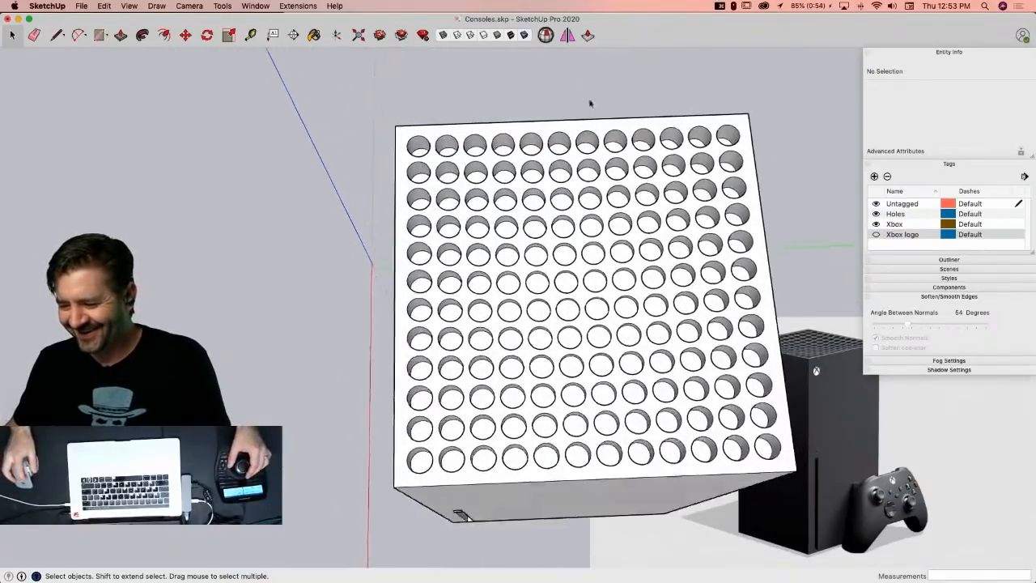
Step: Display the materials, sample the dark grey from the console's side, and paint all connected white faces of the top and holes with it
{"action": "left_click", "coordinate": [511, 35]}
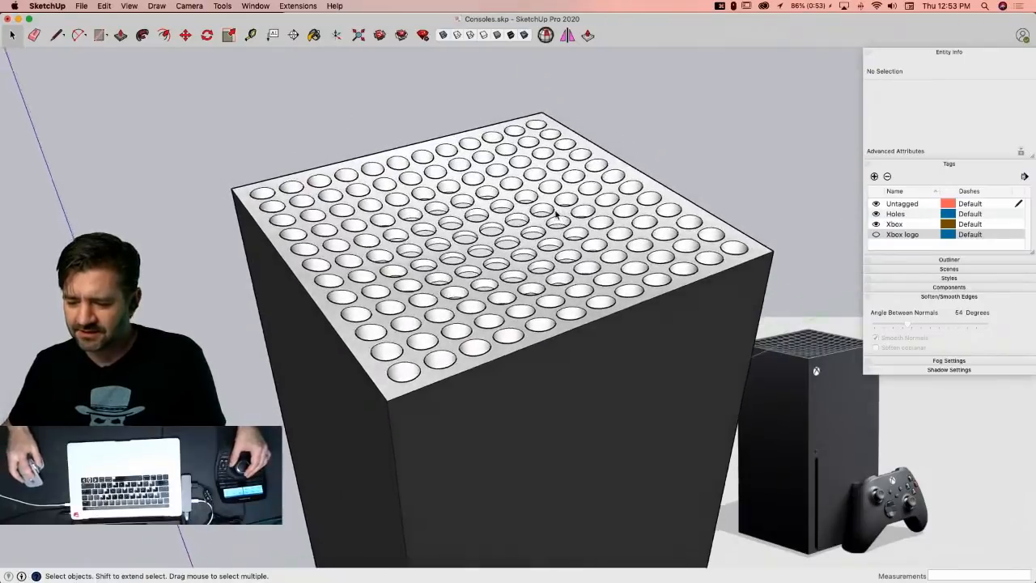
{"action": "left_click", "coordinate": [504, 376]}
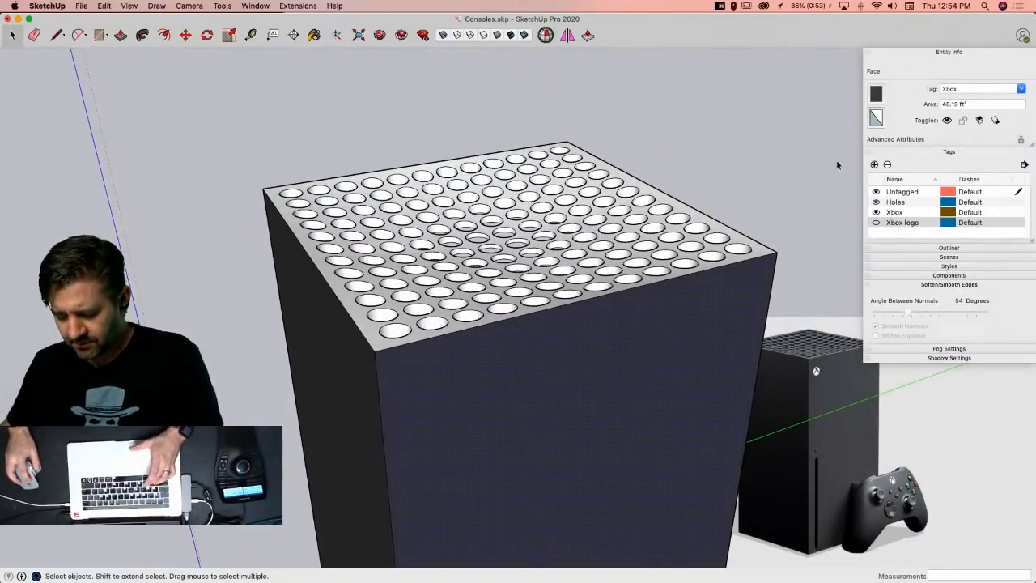
{"action": "left_click", "coordinate": [790, 157]}
{"action": "key", "text": "b"}
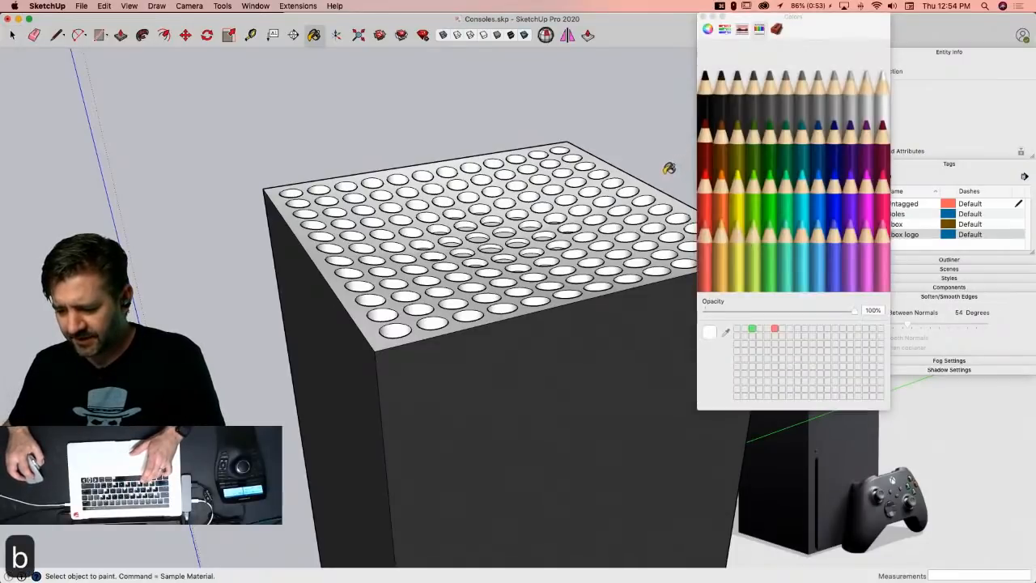
{"action": "left_click", "coordinate": [445, 366], "text": "super"}
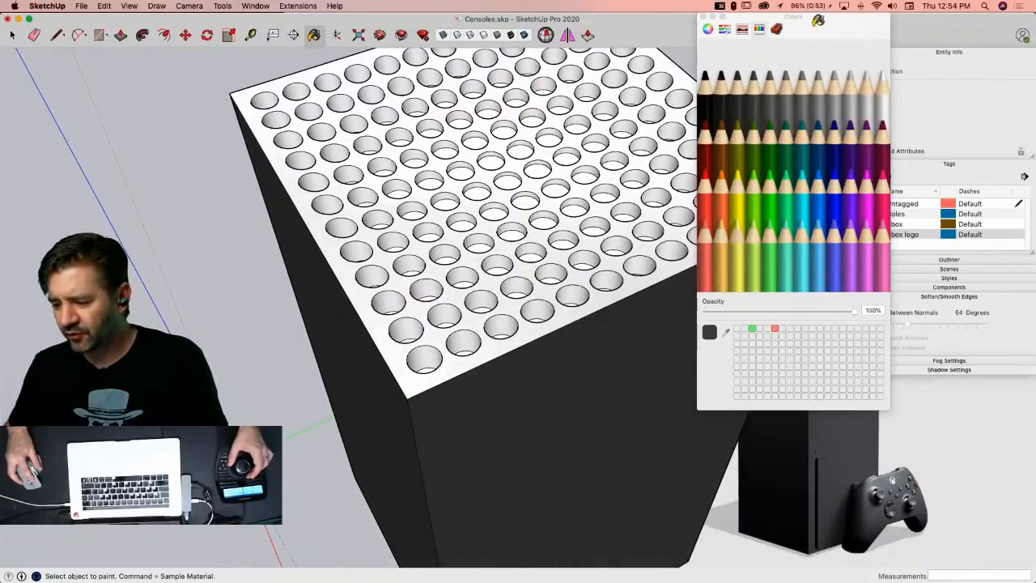
{"action": "left_click_drag", "start_coordinate": [815, 16], "coordinate": [988, 37]}
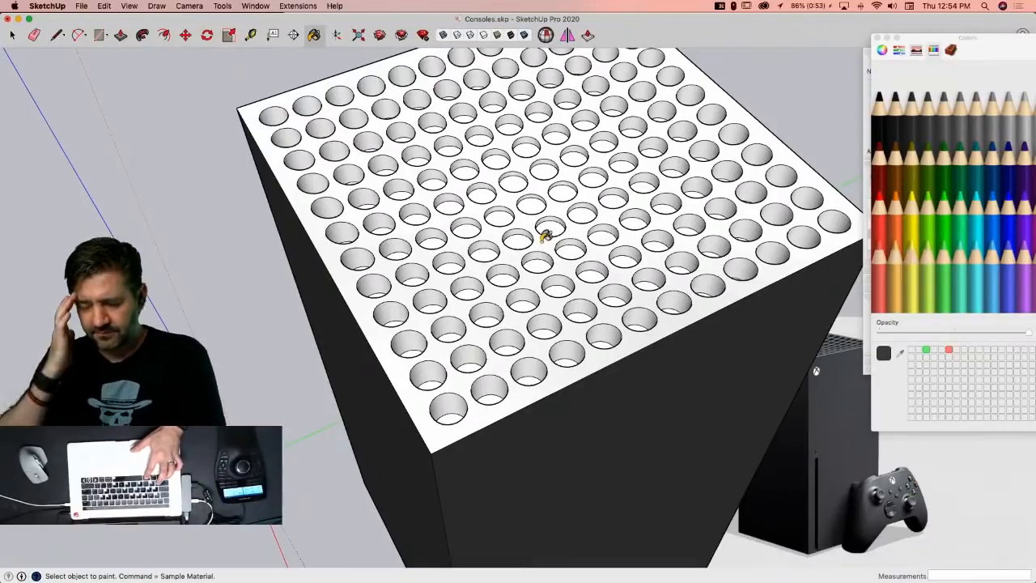
{"action": "key", "text": "super"}
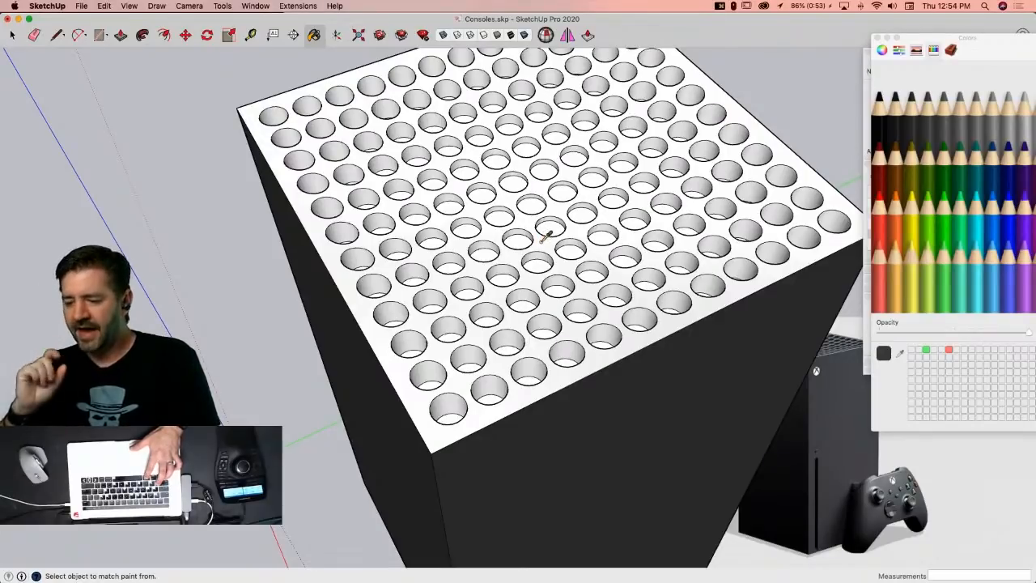
{"action": "key", "text": "super"}
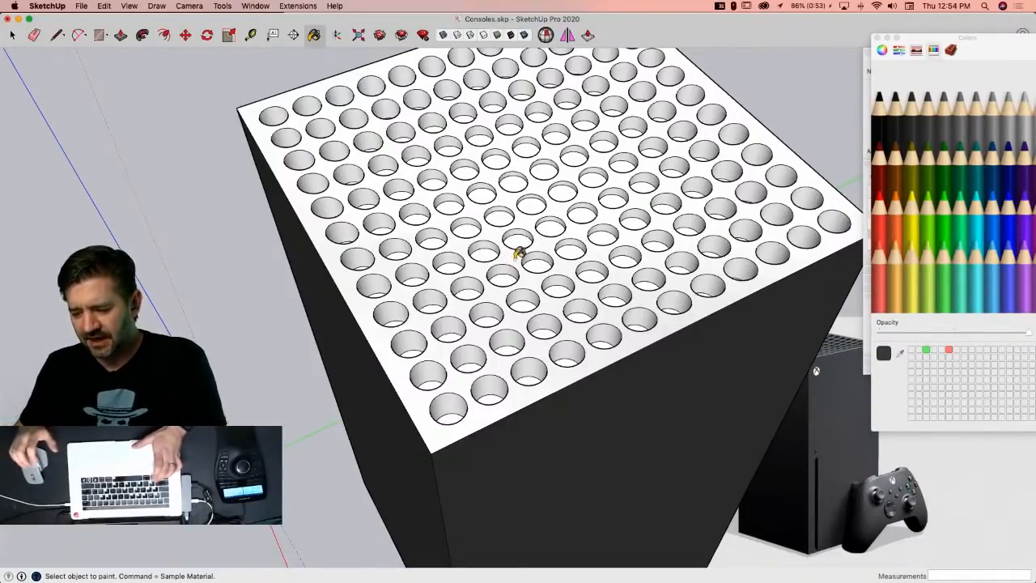
{"action": "key", "text": "alt"}
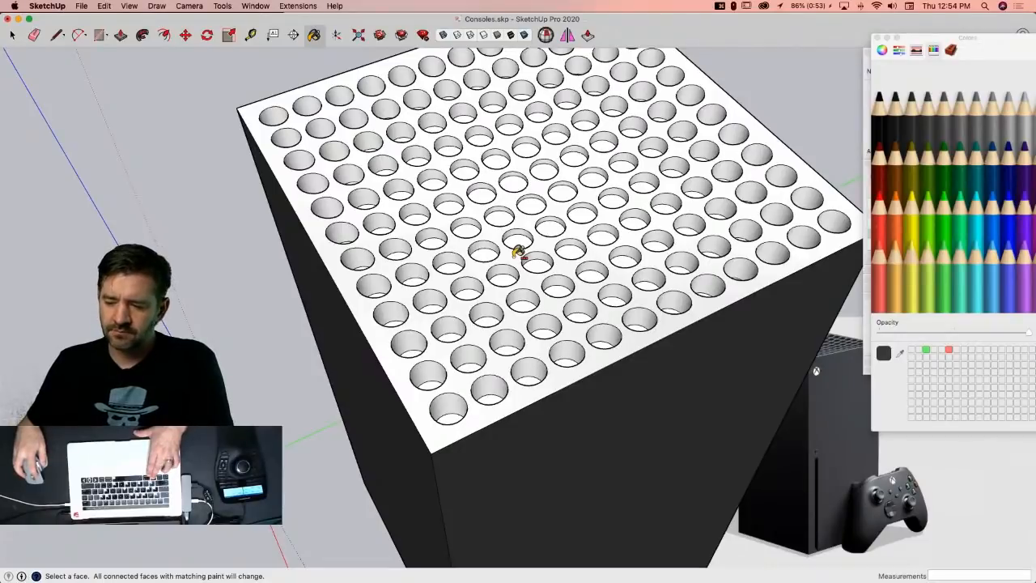
{"action": "left_click", "coordinate": [513, 252], "text": "alt"}
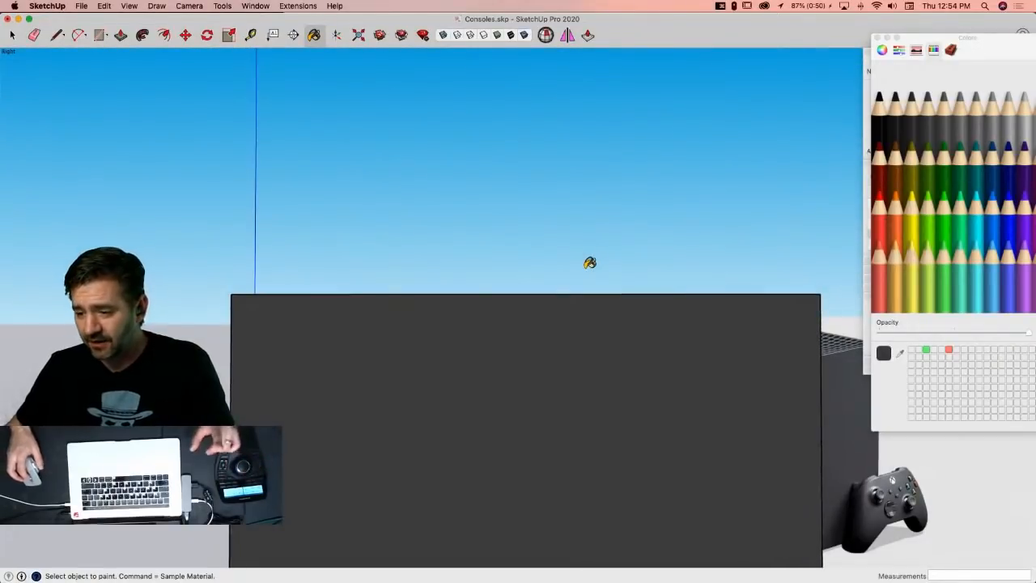
Step: Turn on X-ray display, select only the bottom faces and edges of all the hole cylinders, and paint them Sea Foam
{"action": "left_click", "coordinate": [443, 35]}
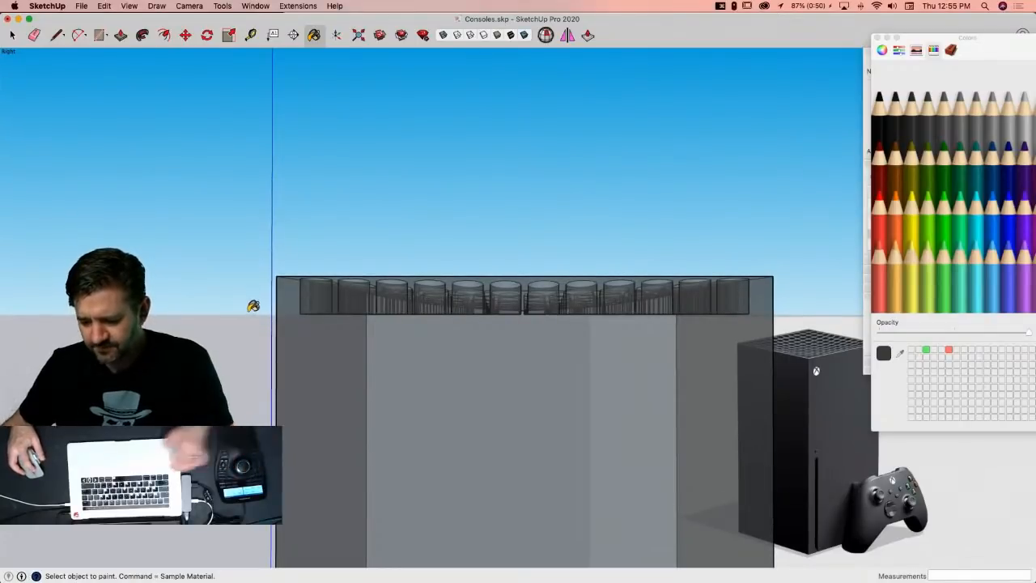
{"action": "key", "text": "space"}
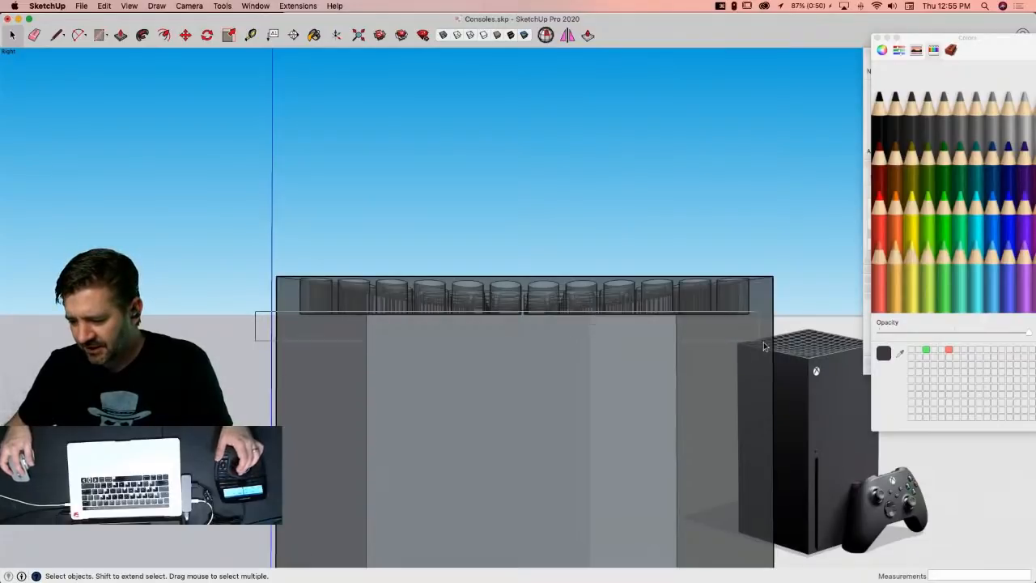
{"action": "left_click_drag", "start_coordinate": [764, 346], "coordinate": [791, 328]}
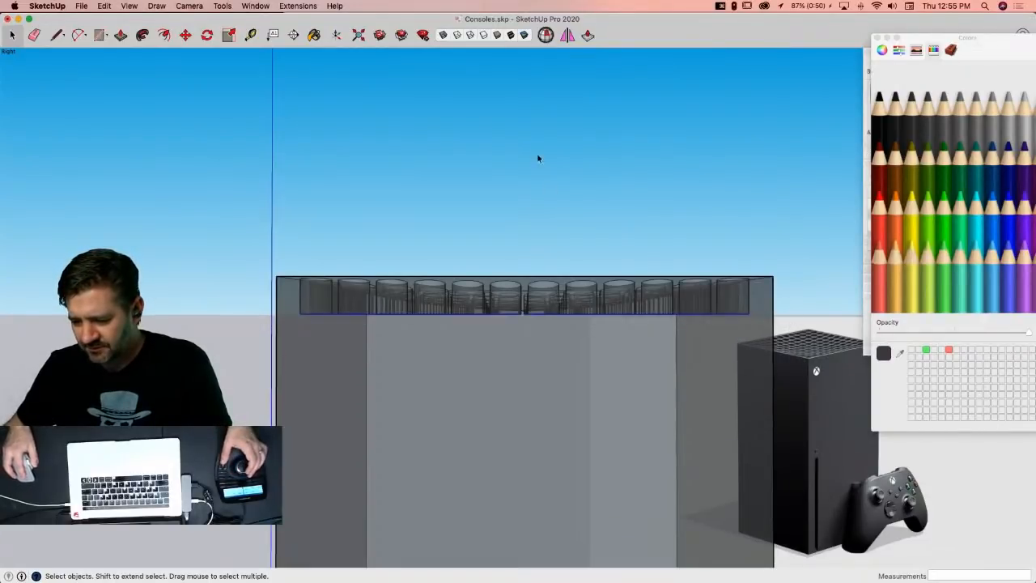
{"action": "middle_click_drag", "start_coordinate": [666, 154], "coordinate": [574, 382]}
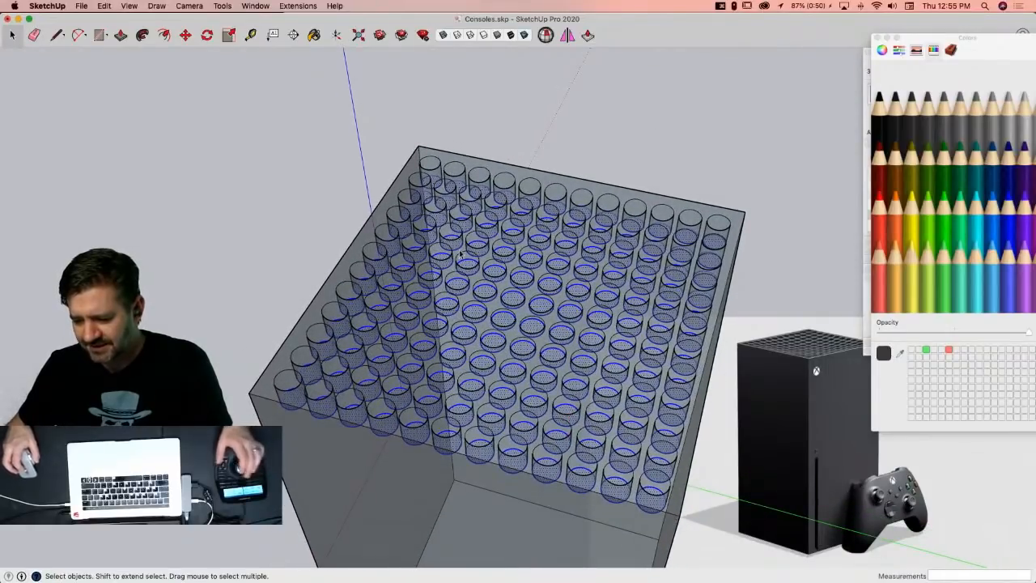
{"action": "left_click", "coordinate": [963, 222]}
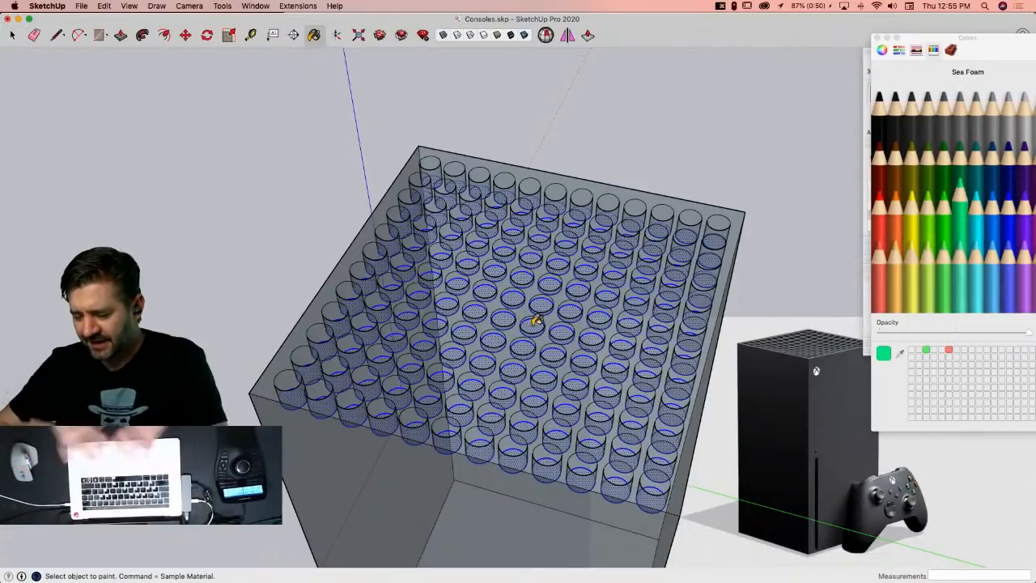
{"action": "left_click", "coordinate": [537, 320]}
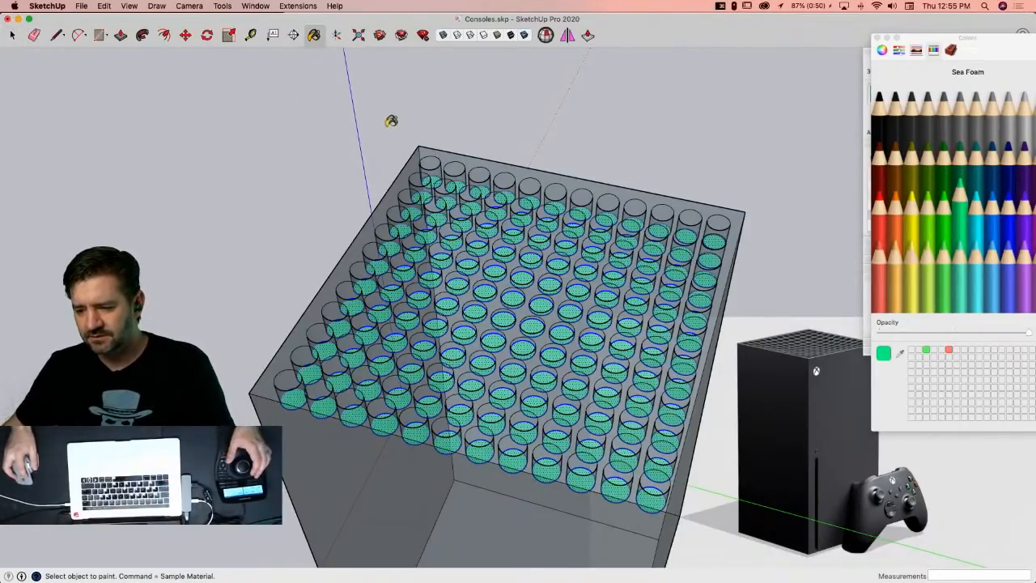
Step: Turn off the X-ray display, leave painting, and bring the panel tray in front of the colour picker
{"action": "left_click", "coordinate": [442, 36]}
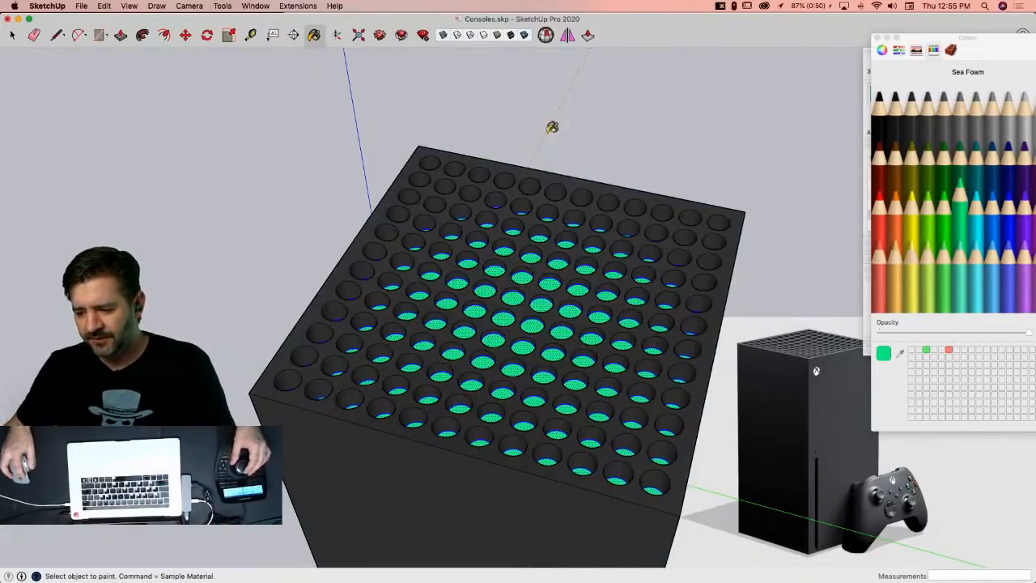
{"action": "key", "text": "space"}
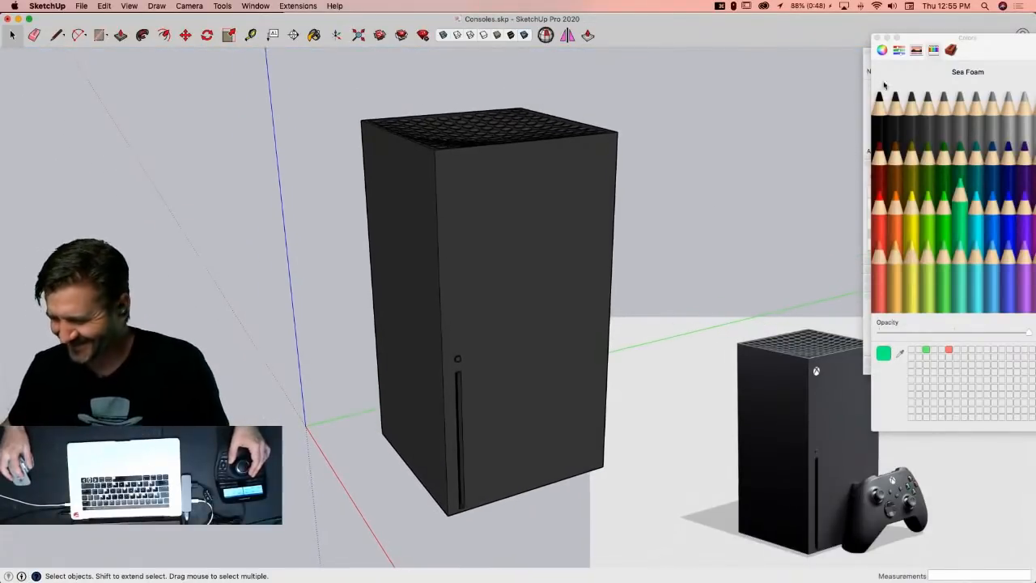
{"action": "left_click", "coordinate": [864, 66]}
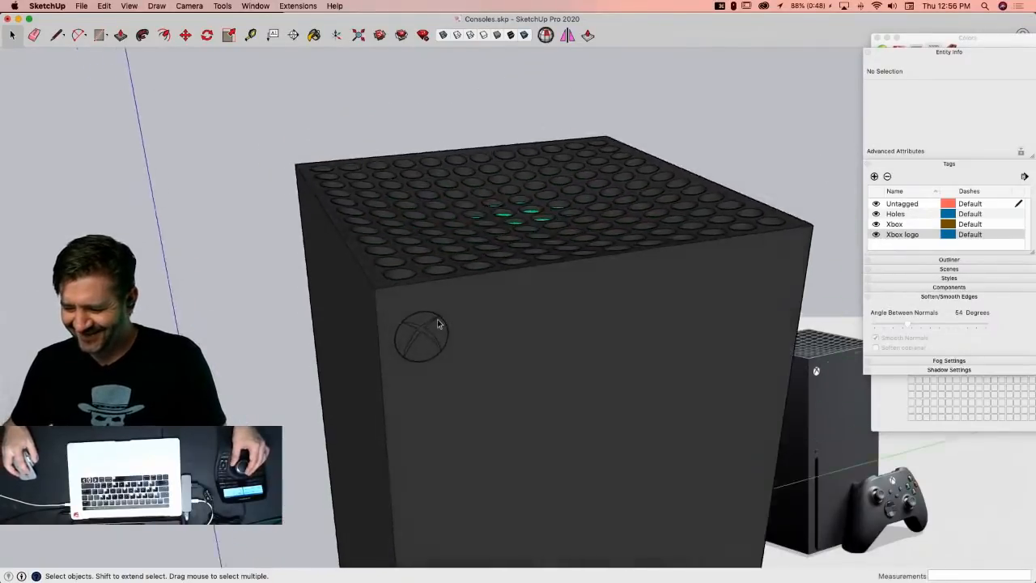
Step: Try cutting the Xbox logo group from the console's front and pasting it back, and undo the cut
{"action": "left_click", "coordinate": [458, 339]}
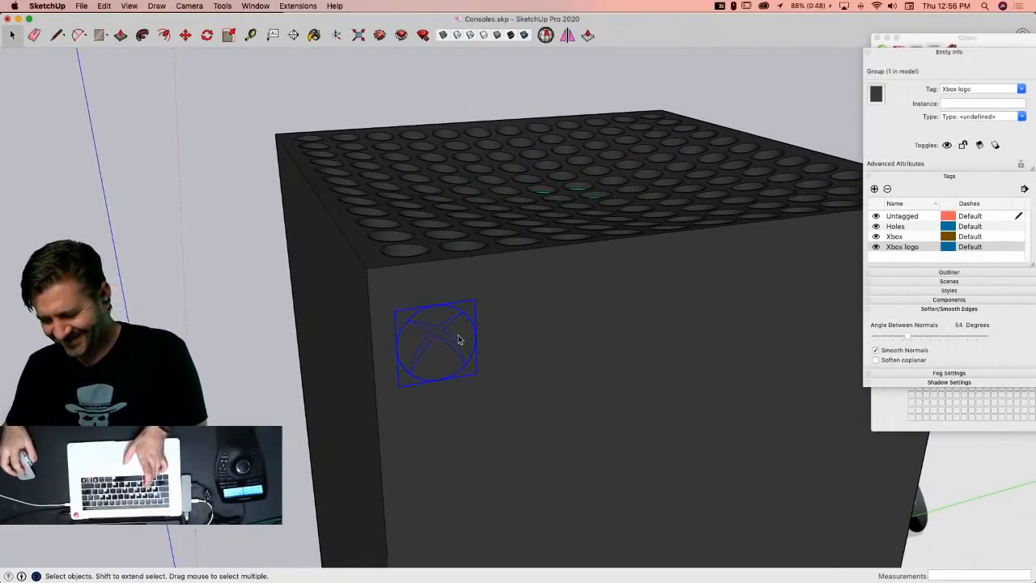
{"action": "key", "text": "super+x"}
{"action": "double_click", "coordinate": [577, 339]}
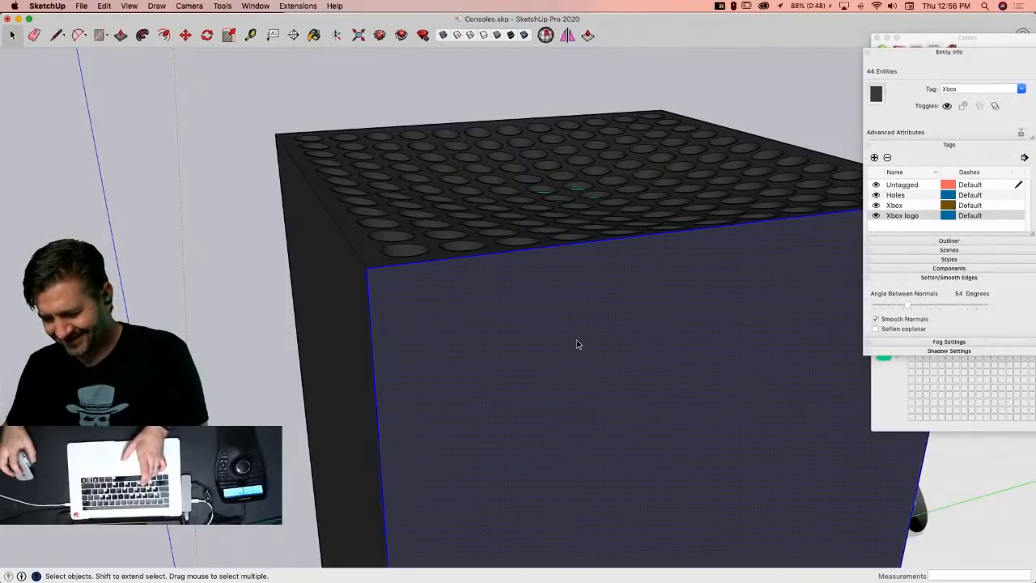
{"action": "left_click", "coordinate": [481, 96]}
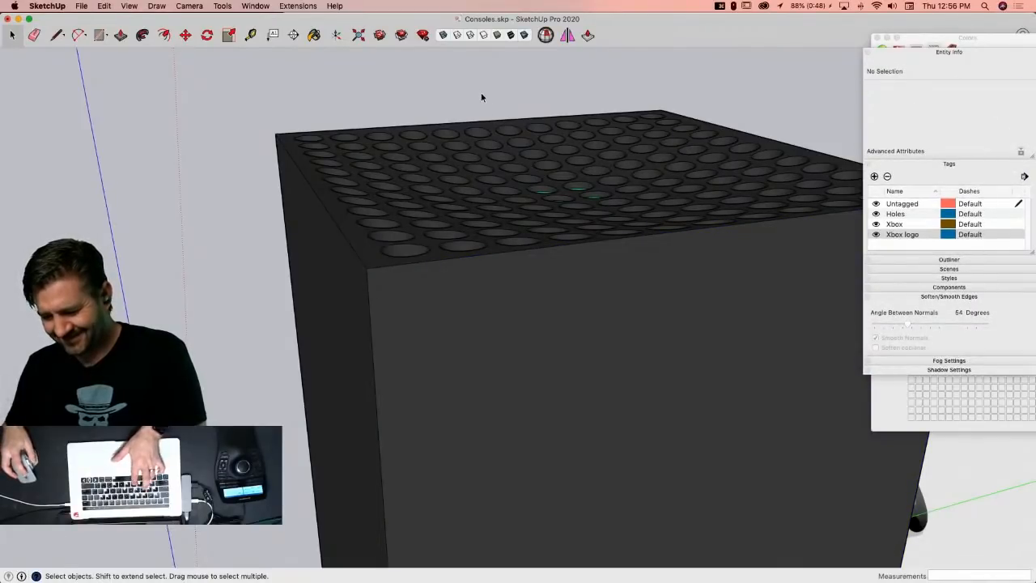
{"action": "key", "text": "super+v"}
{"action": "key", "text": "super+z"}
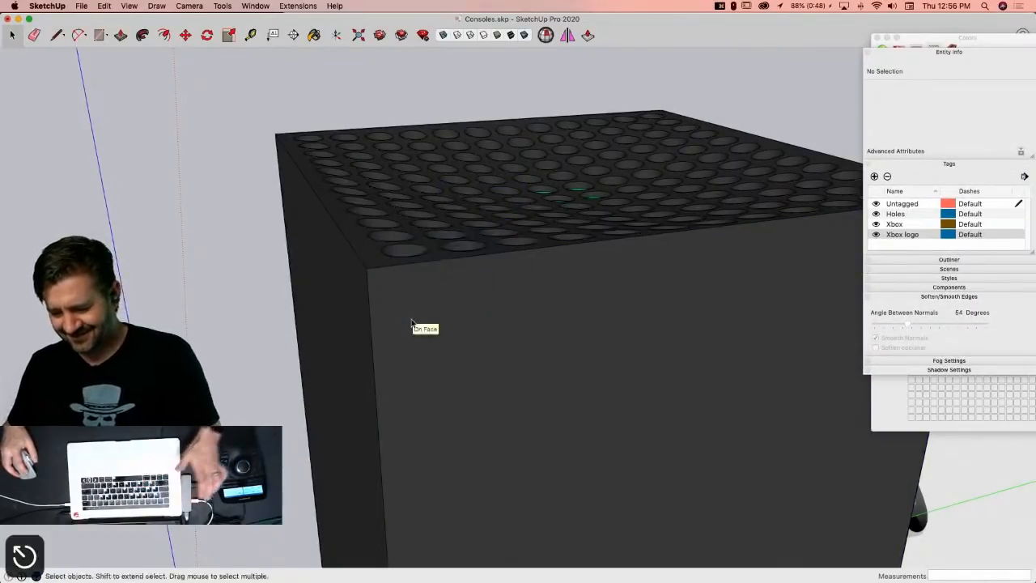
{"action": "key", "text": "super+z"}
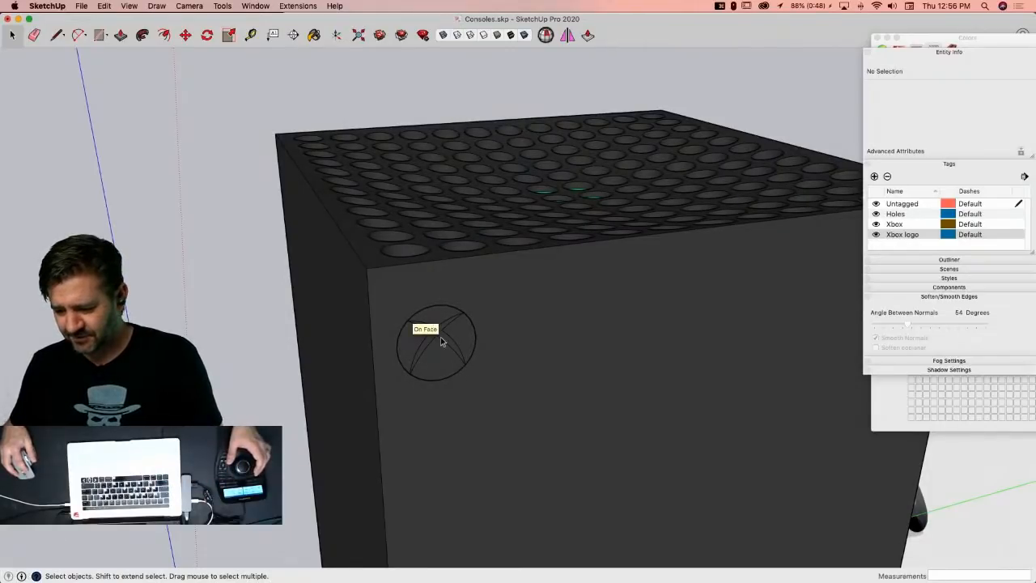
Step: Explode the Xbox logo group on the console's front face
{"action": "left_click", "coordinate": [443, 341]}
{"action": "right_click", "coordinate": [444, 340]}
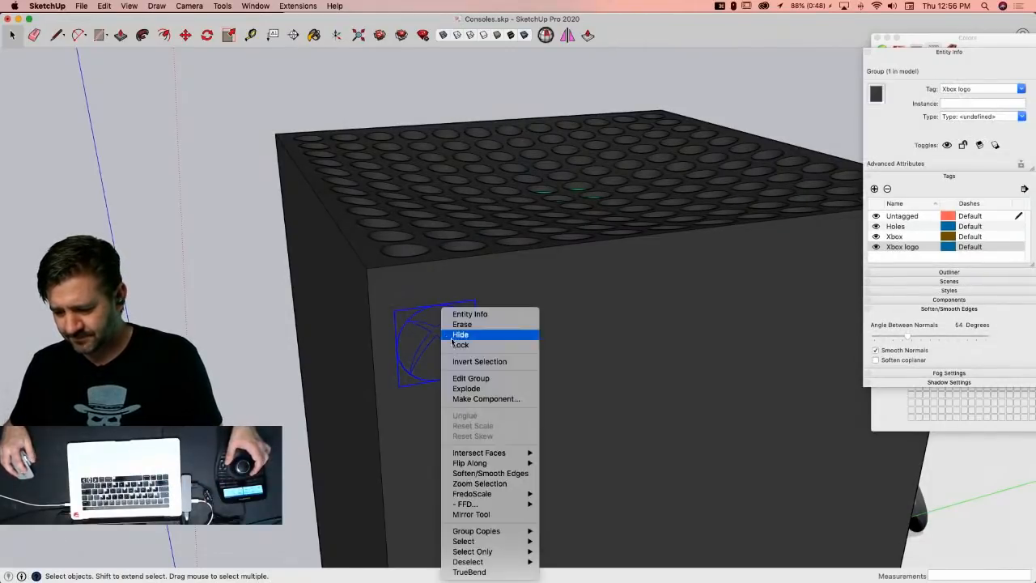
{"action": "left_click", "coordinate": [467, 389]}
{"action": "scroll", "coordinate": [441, 339], "scroll_direction": "up", "scroll_amount": 3}
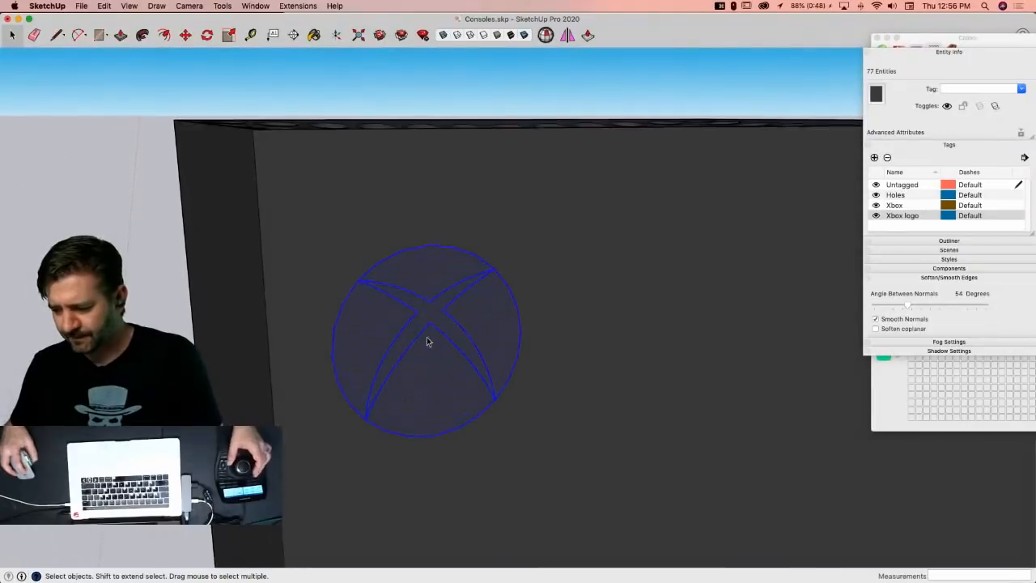
Step: Clear the selection and paint the four segments around the X of the Xbox logo Silver
{"action": "key", "text": "b"}
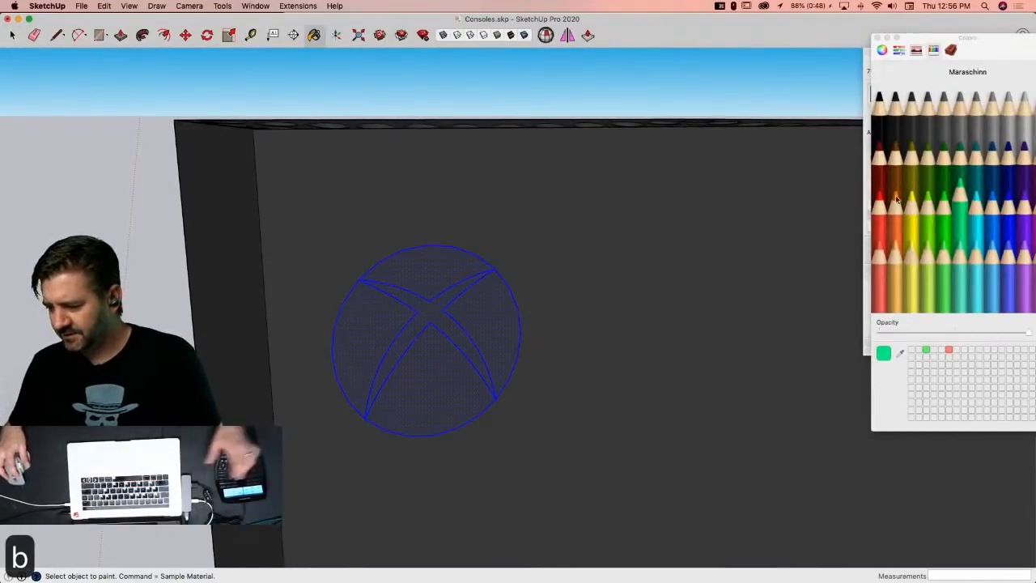
{"action": "left_click", "coordinate": [1025, 93]}
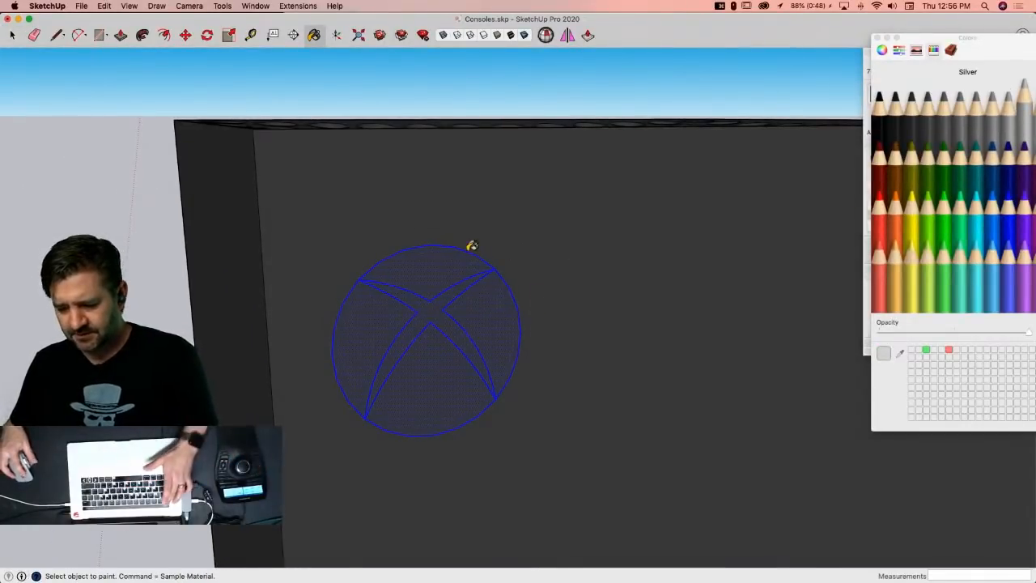
{"action": "key", "text": "space"}
{"action": "left_click", "coordinate": [155, 105]}
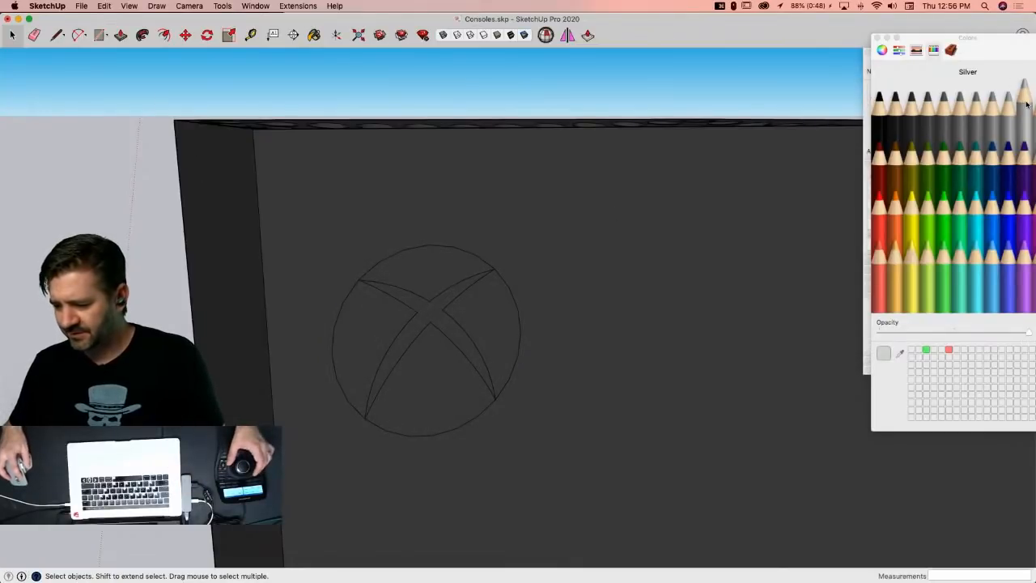
{"action": "key", "text": "b"}
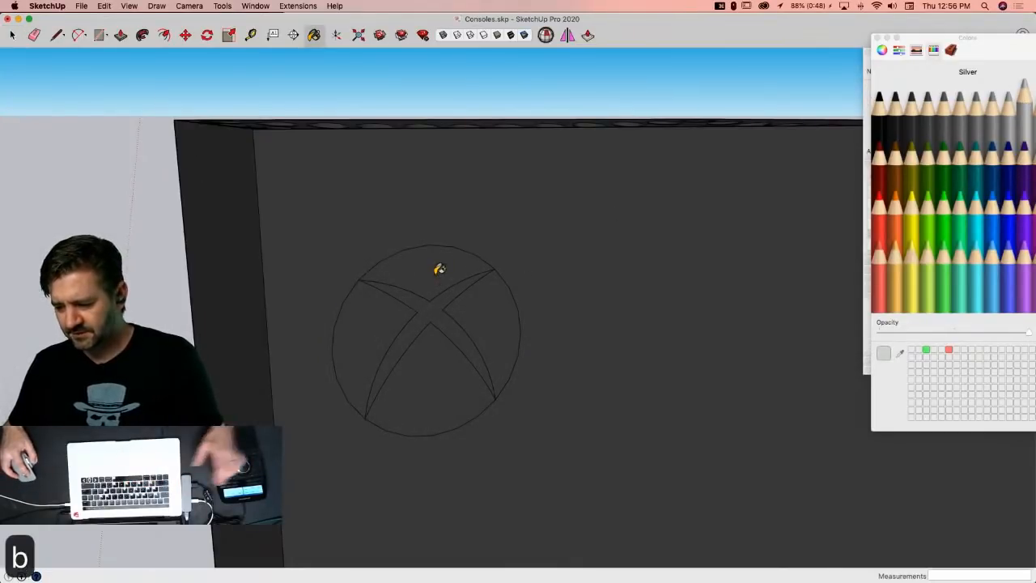
{"action": "left_click", "coordinate": [434, 275]}
{"action": "left_click", "coordinate": [374, 317]}
{"action": "left_click", "coordinate": [453, 377]}
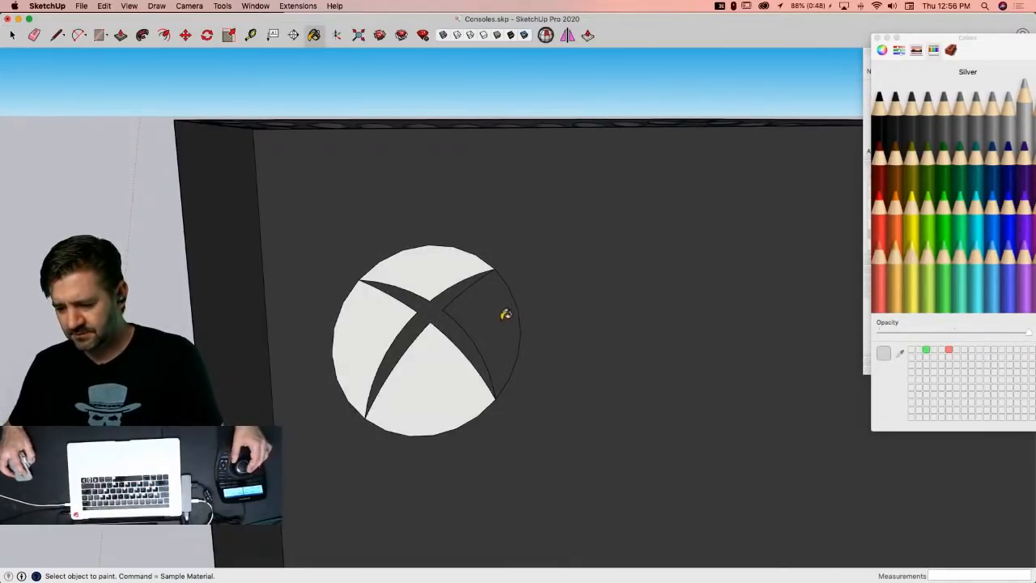
{"action": "left_click", "coordinate": [506, 314]}
Step: Paint the four segments around the X of the Xbox logo Snow and close the colour picker
{"action": "left_click_drag", "start_coordinate": [978, 35], "coordinate": [848, 50]}
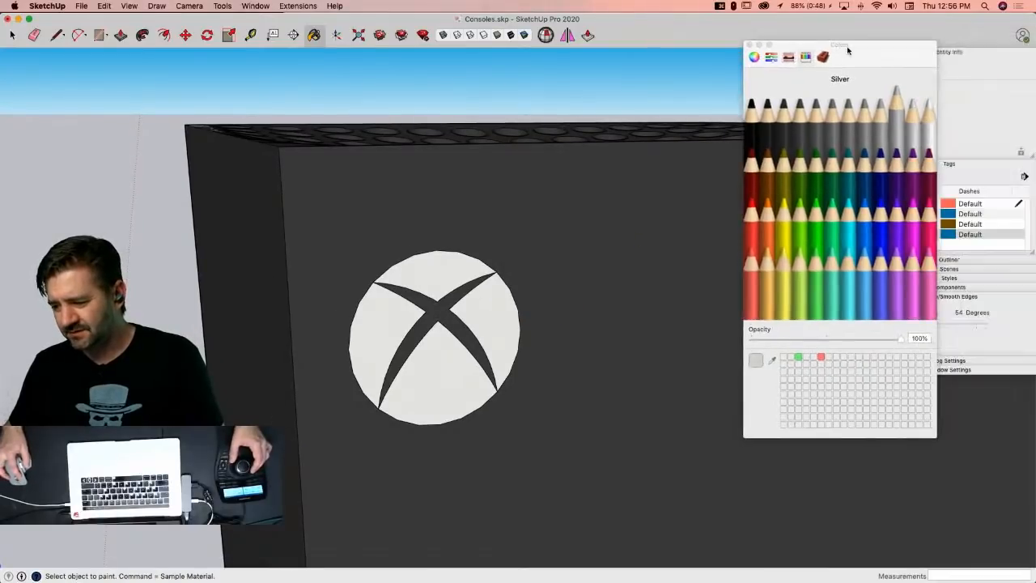
{"action": "left_click", "coordinate": [930, 109]}
{"action": "left_click", "coordinate": [434, 269]}
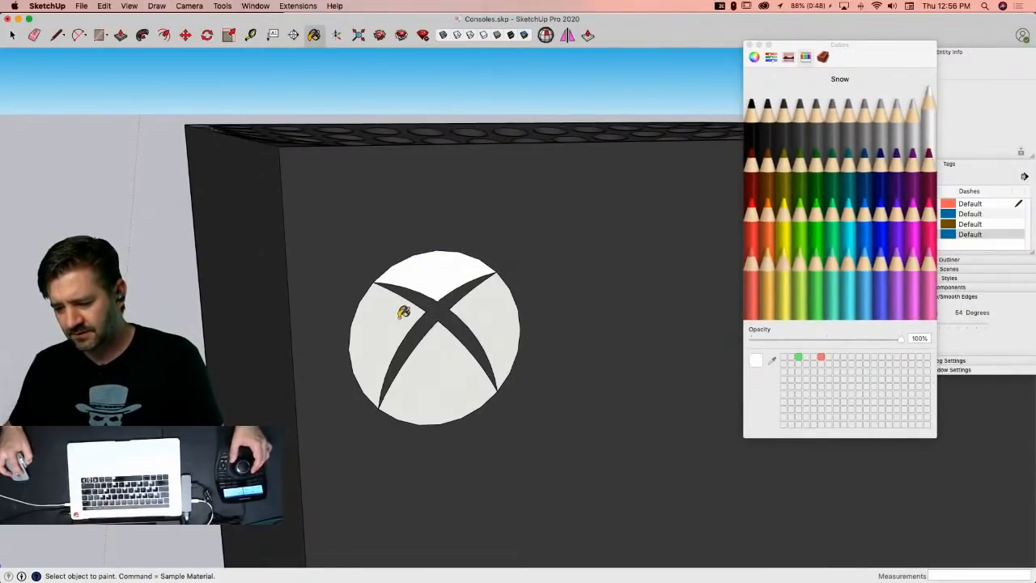
{"action": "left_click", "coordinate": [406, 311]}
{"action": "left_click", "coordinate": [463, 326]}
{"action": "left_click", "coordinate": [497, 302]}
{"action": "key", "text": "space"}
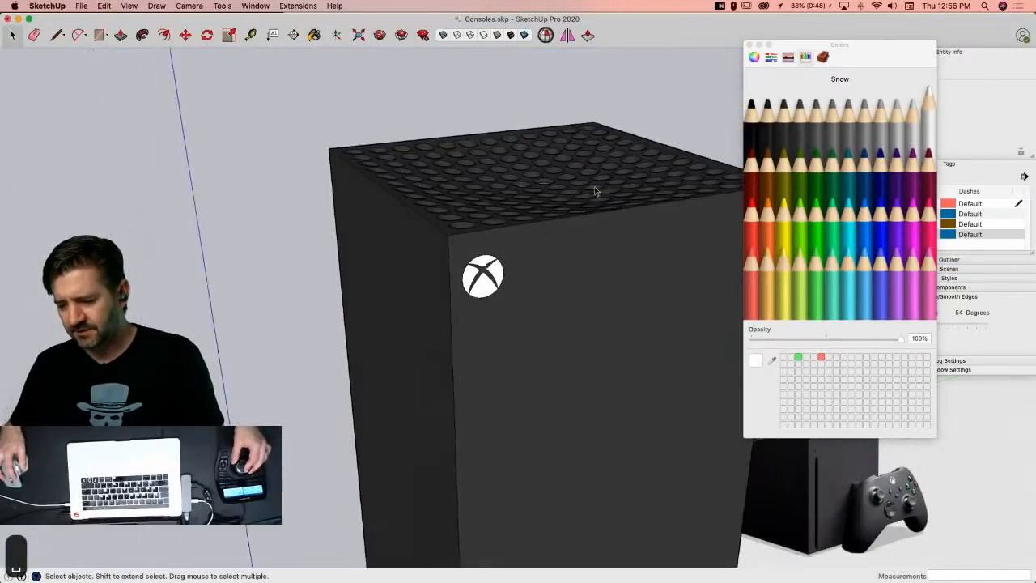
{"action": "left_click", "coordinate": [750, 45]}
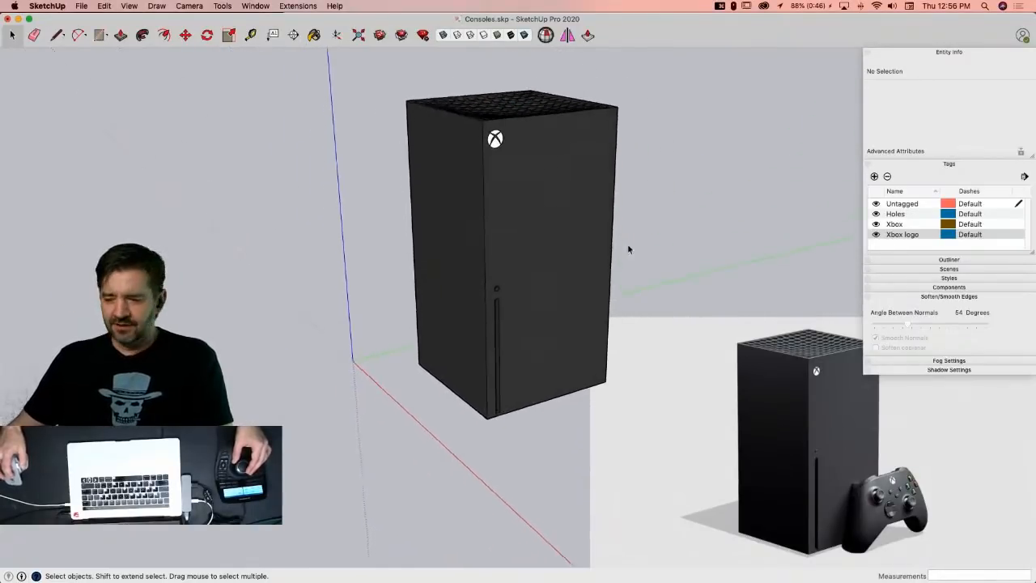
Step: Select the whole console and make it a component named "Xbox X" that replaces the selection
{"action": "left_click_drag", "start_coordinate": [391, 85], "coordinate": [632, 438]}
{"action": "right_click", "coordinate": [497, 297]}
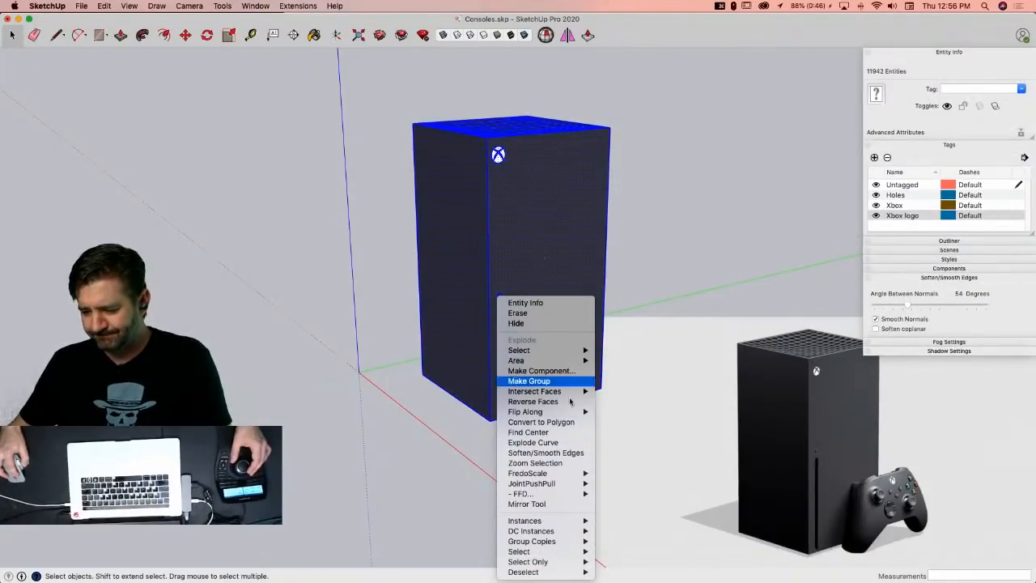
{"action": "left_click", "coordinate": [560, 370]}
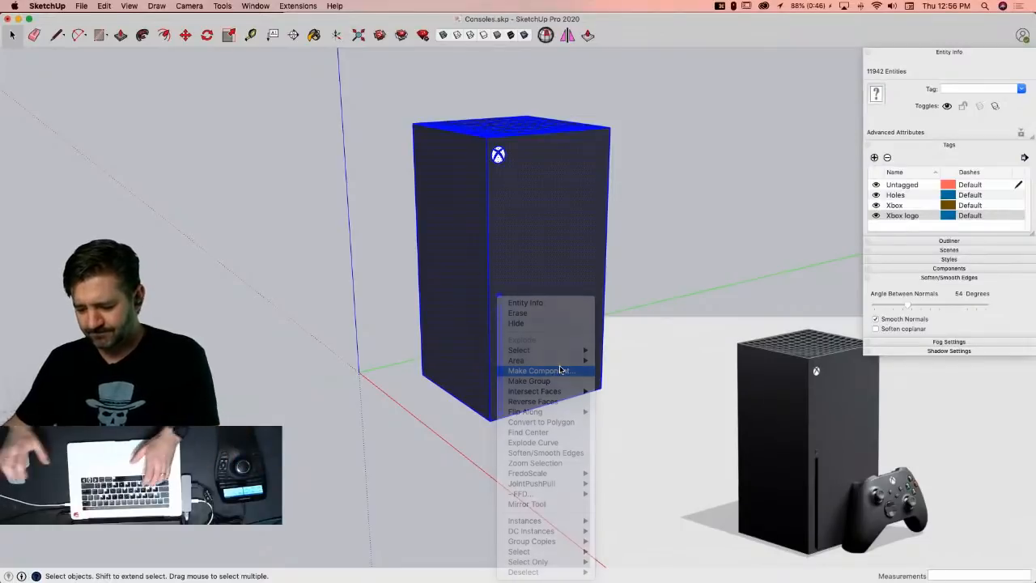
{"action": "type", "text": "Xbio"}
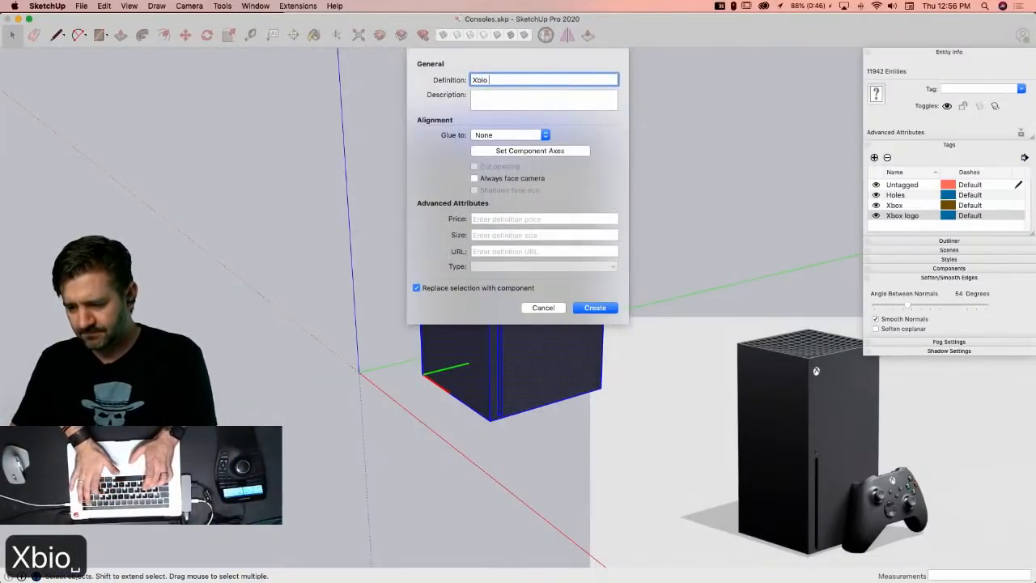
{"action": "key", "text": "BackSpace"}
{"action": "key", "text": "BackSpace"}
{"action": "key", "text": "BackSpace"}
{"action": "key", "text": "BackSpace"}
{"action": "type", "text": "bo"}
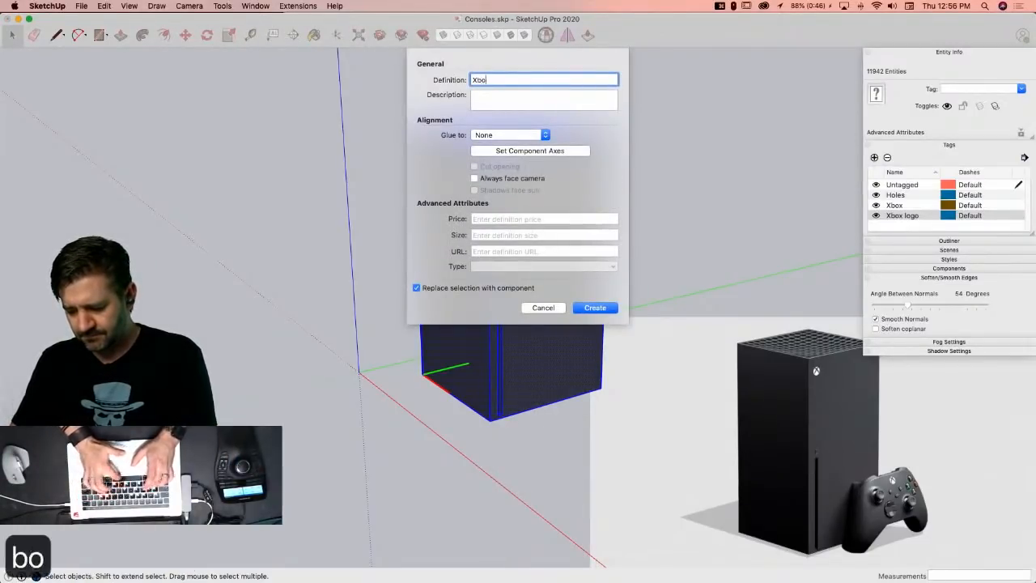
{"action": "type", "text": "x X"}
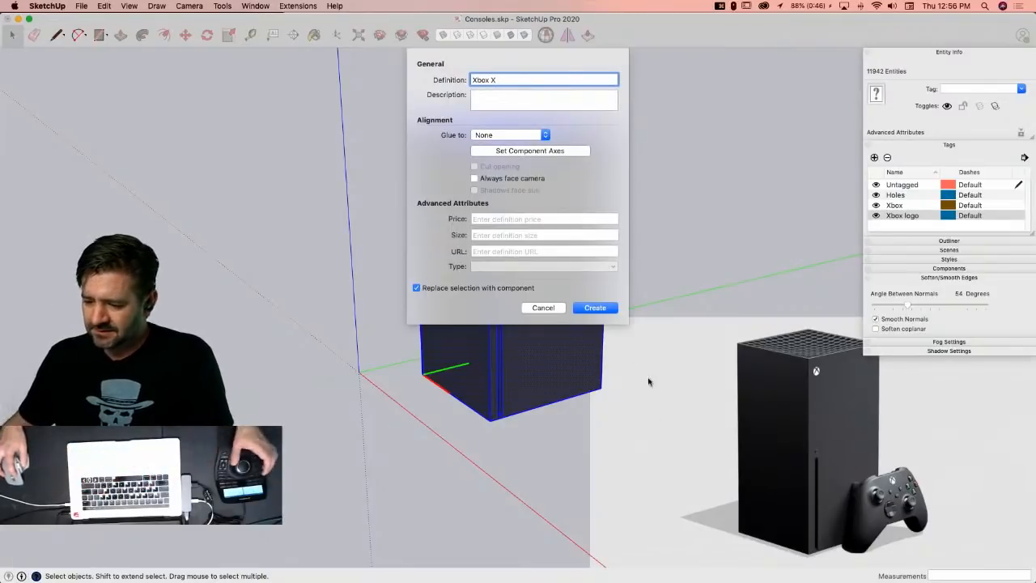
{"action": "left_click", "coordinate": [597, 308]}
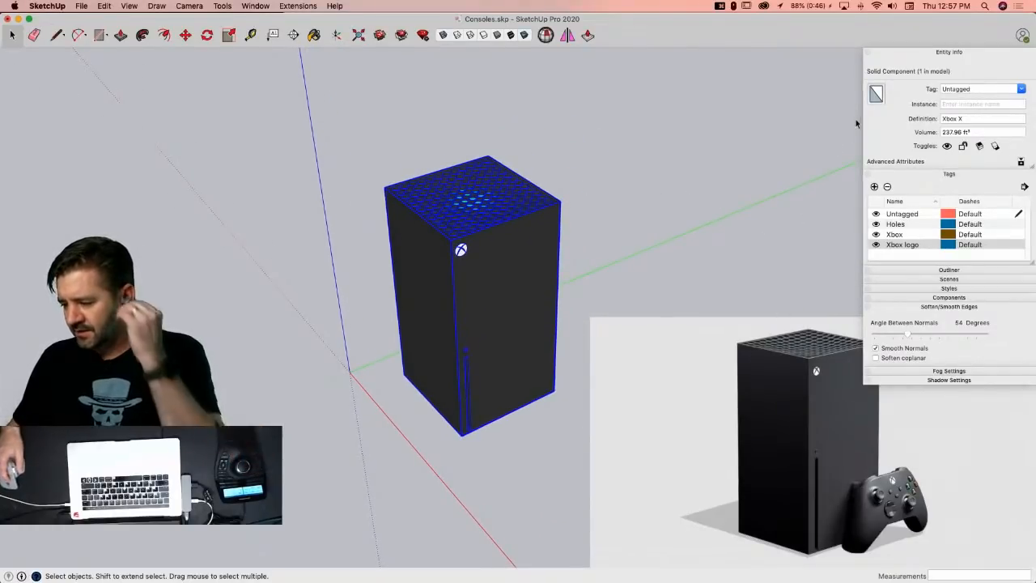
Step: Assign the console component to the Xbox tag, and delete the Holes and Xbox logo tags, moving their contents to the current tag
{"action": "left_click", "coordinate": [1021, 89]}
{"action": "left_click", "coordinate": [950, 121]}
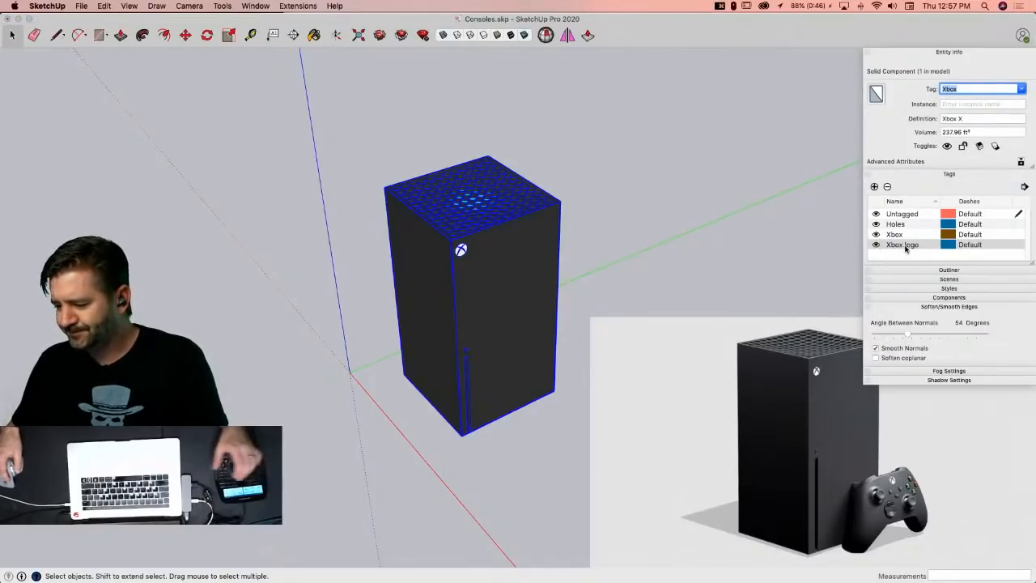
{"action": "left_click", "coordinate": [905, 244]}
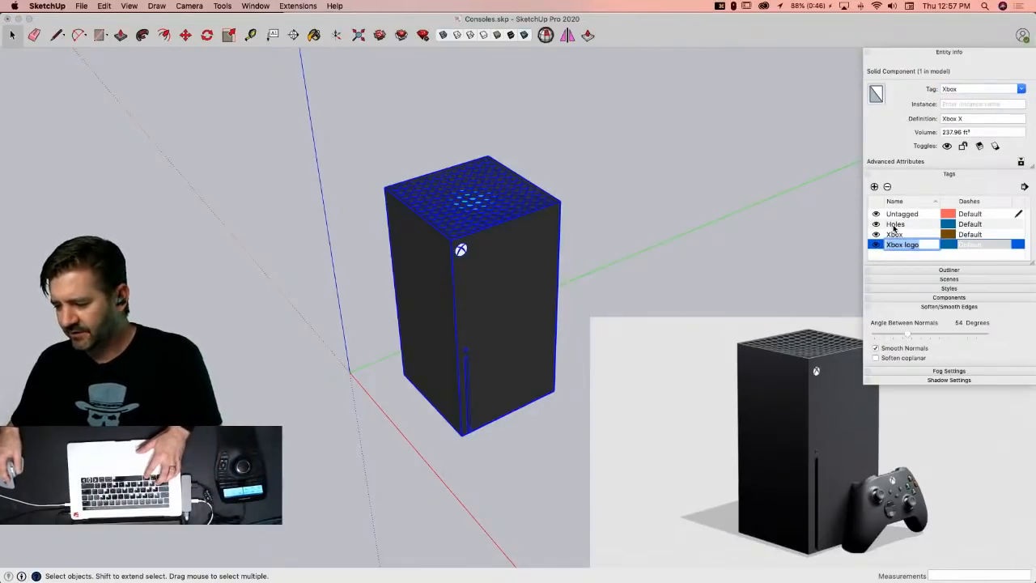
{"action": "left_click", "coordinate": [894, 225], "text": "super"}
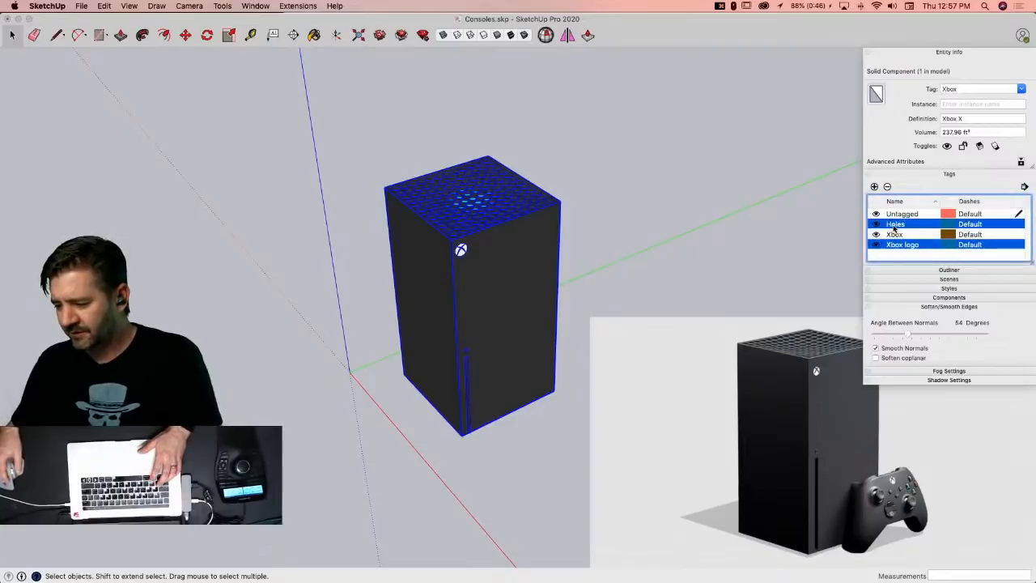
{"action": "left_click", "coordinate": [887, 187]}
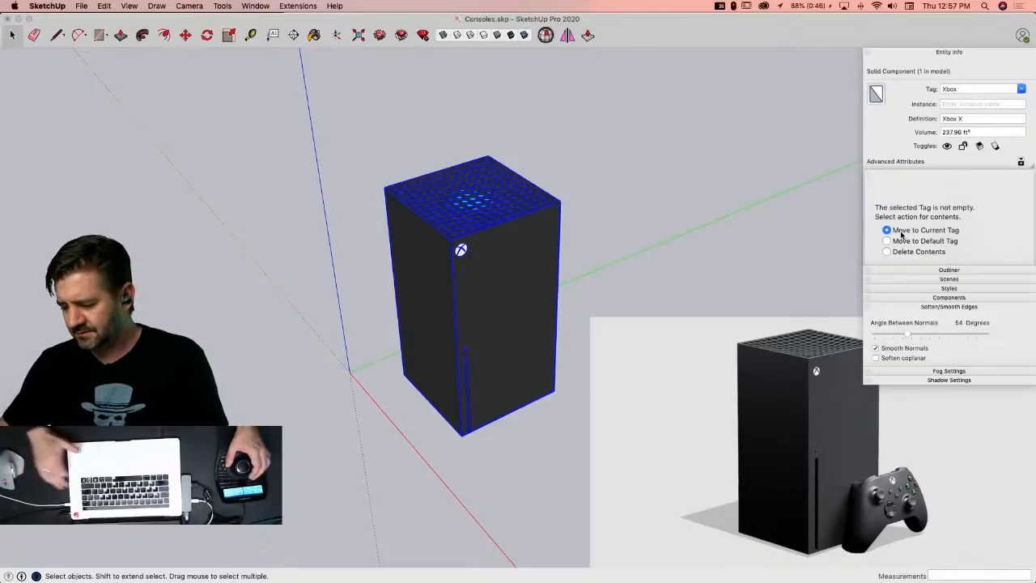
{"action": "key", "text": "Return"}
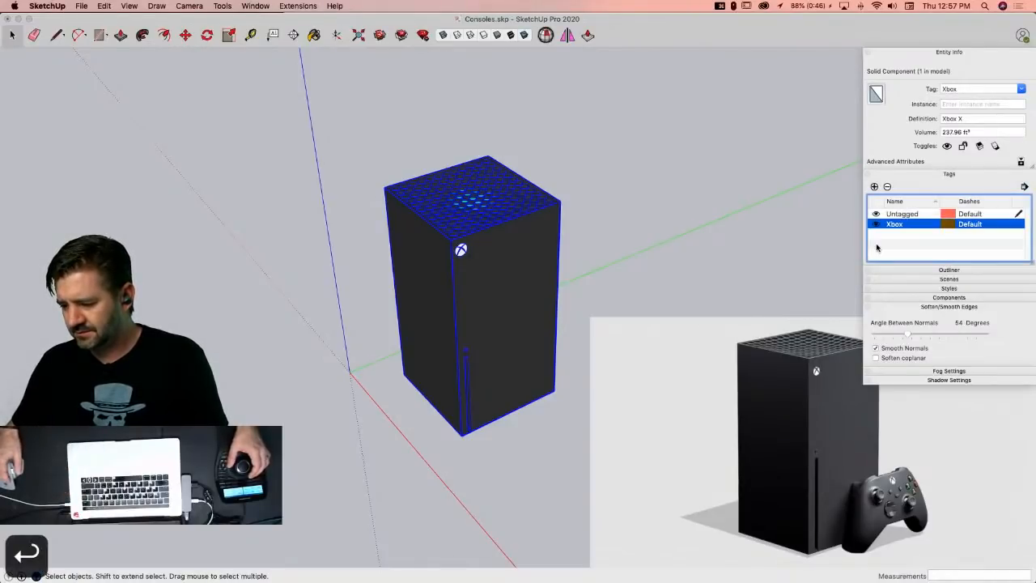
Step: Hide and show the Xbox tag again to check that it controls the whole console
{"action": "left_click", "coordinate": [876, 225]}
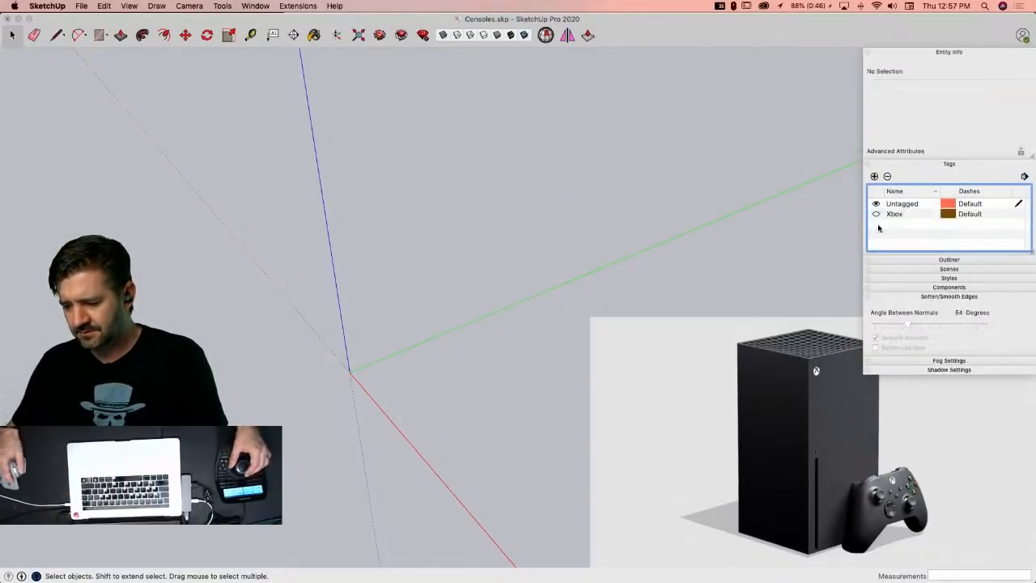
{"action": "left_click", "coordinate": [876, 214]}
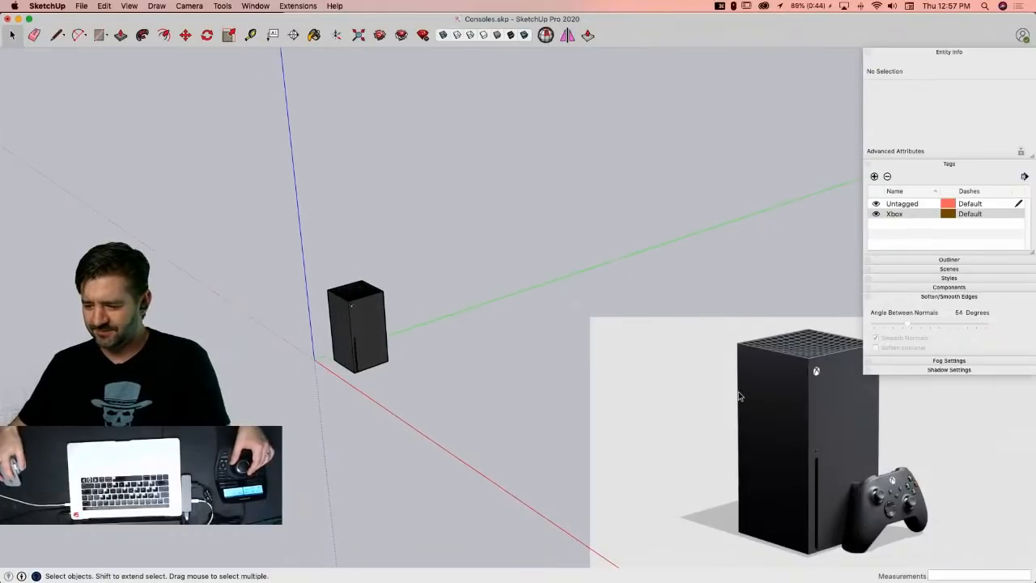
{"action": "right_click", "coordinate": [751, 422]}
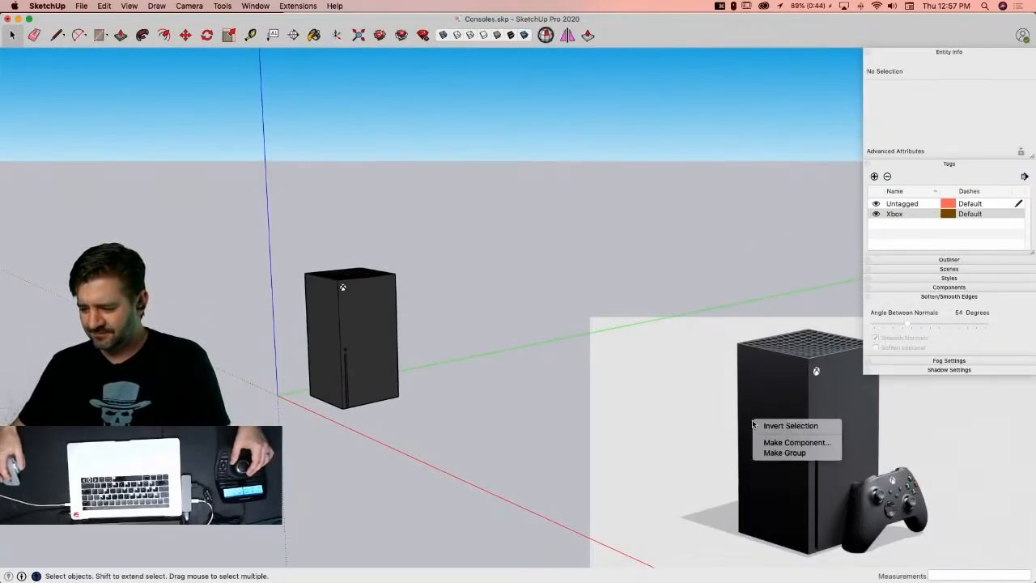
{"action": "left_click", "coordinate": [739, 383]}
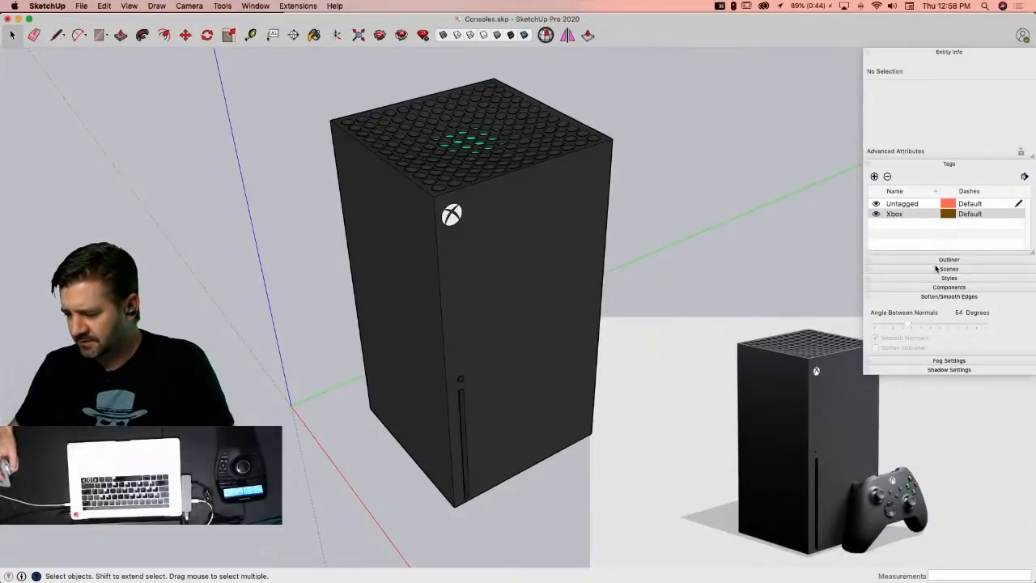
Step: Edit Watermark1 in the current style, replacing its reference image with PS5.png from the Desktop folder
{"action": "left_click", "coordinate": [958, 279]}
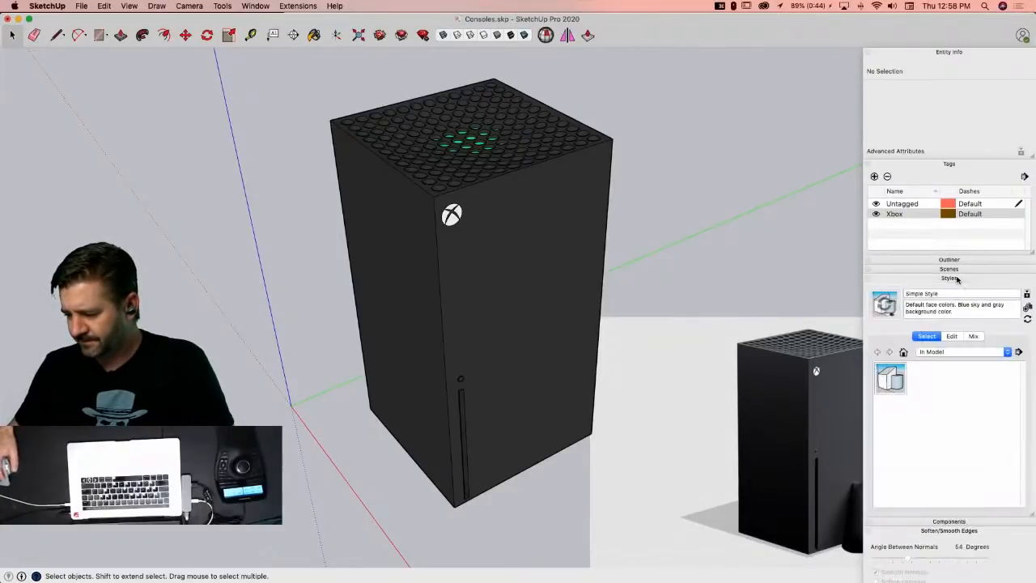
{"action": "left_click", "coordinate": [953, 337]}
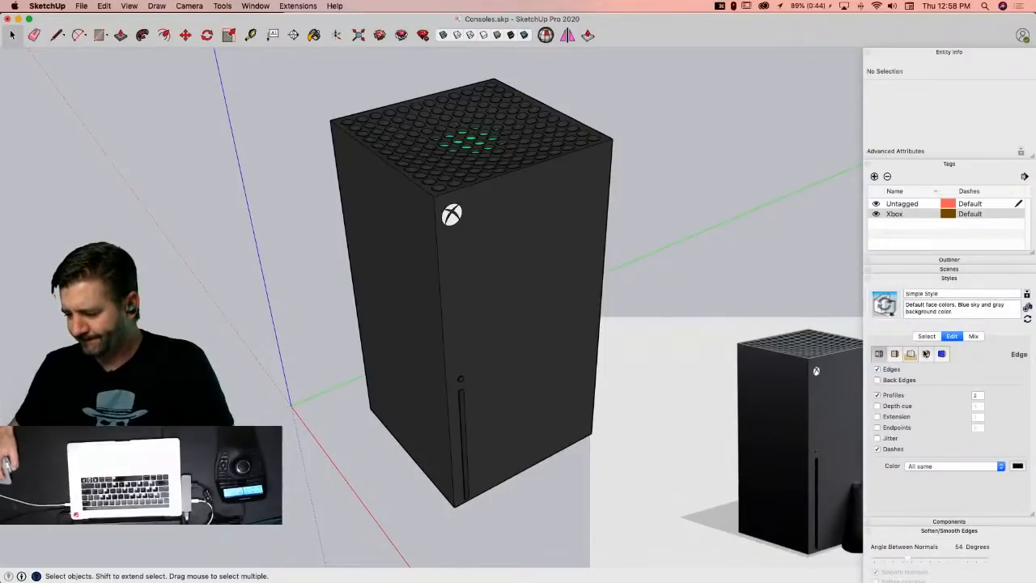
{"action": "left_click", "coordinate": [925, 353]}
{"action": "double_click", "coordinate": [891, 439]}
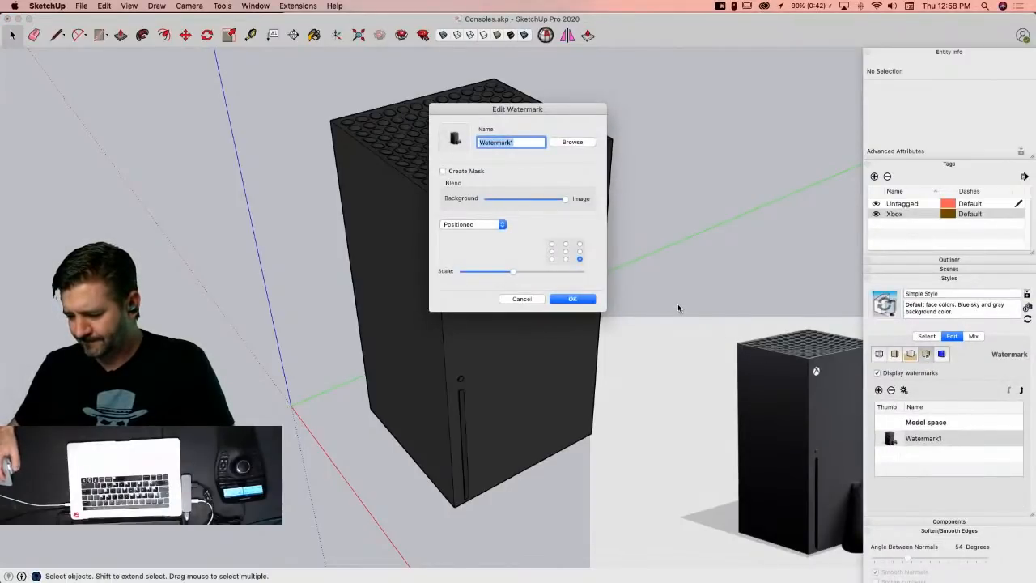
{"action": "left_click", "coordinate": [567, 145]}
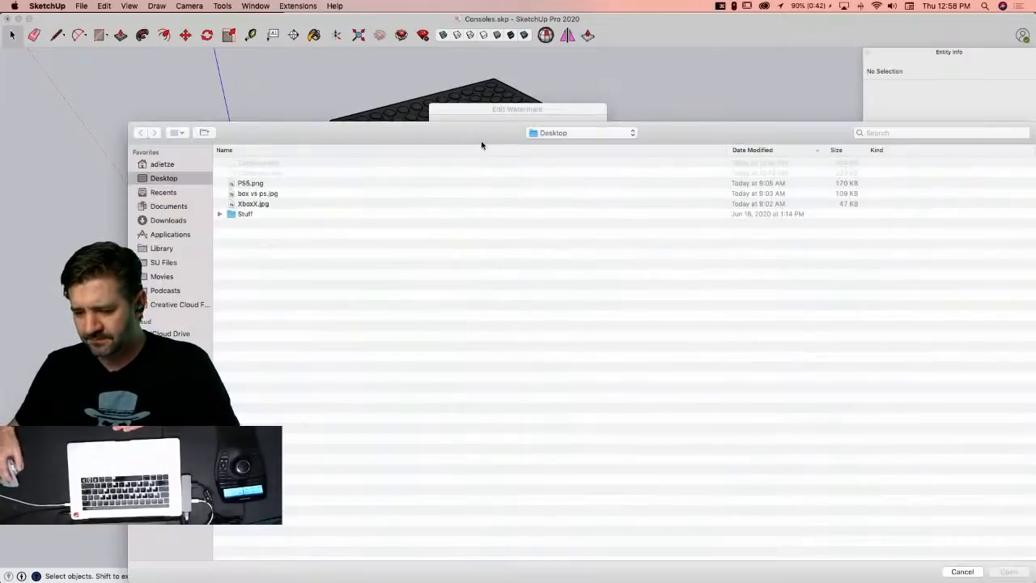
{"action": "left_click", "coordinate": [260, 185]}
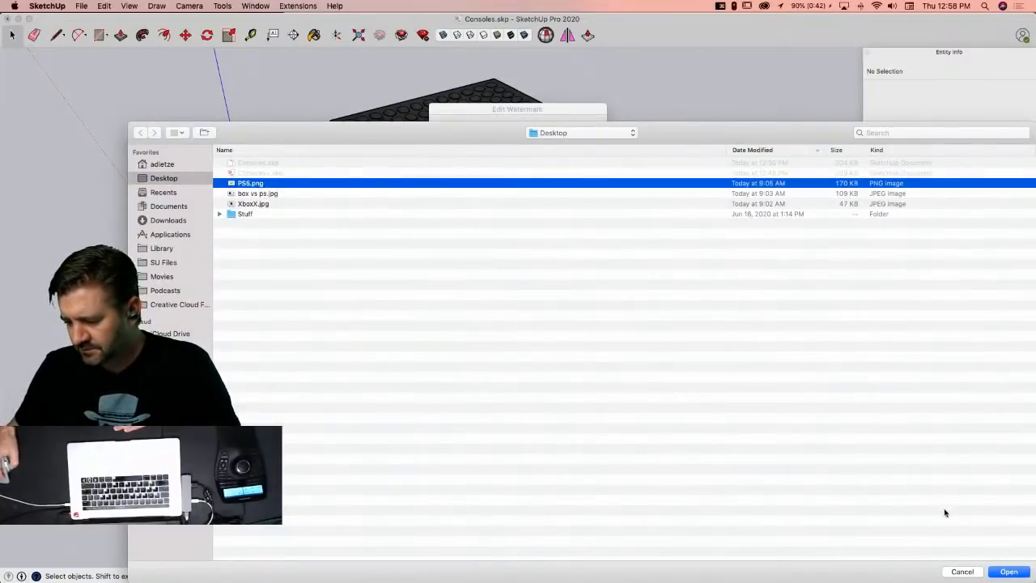
{"action": "left_click", "coordinate": [1025, 573]}
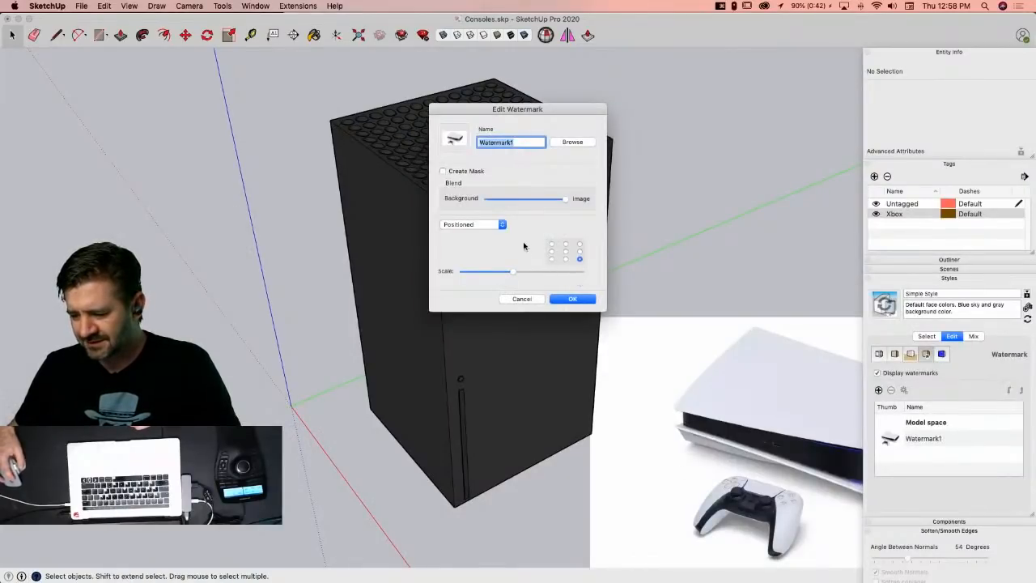
{"action": "left_click", "coordinate": [566, 299]}
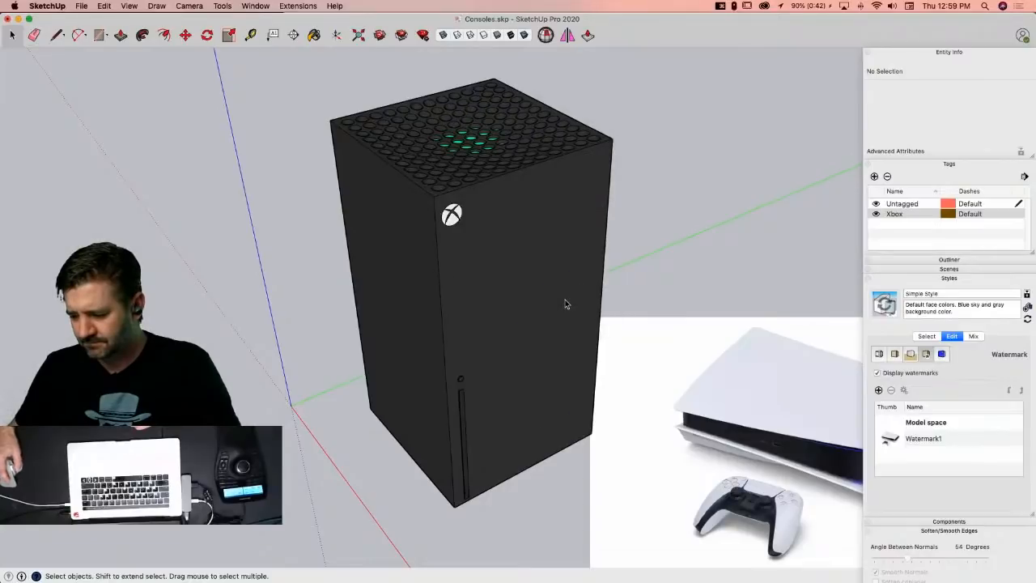
Step: Collapse the styles settings and hide the Xbox tag to clear the modeling area
{"action": "left_click", "coordinate": [904, 278]}
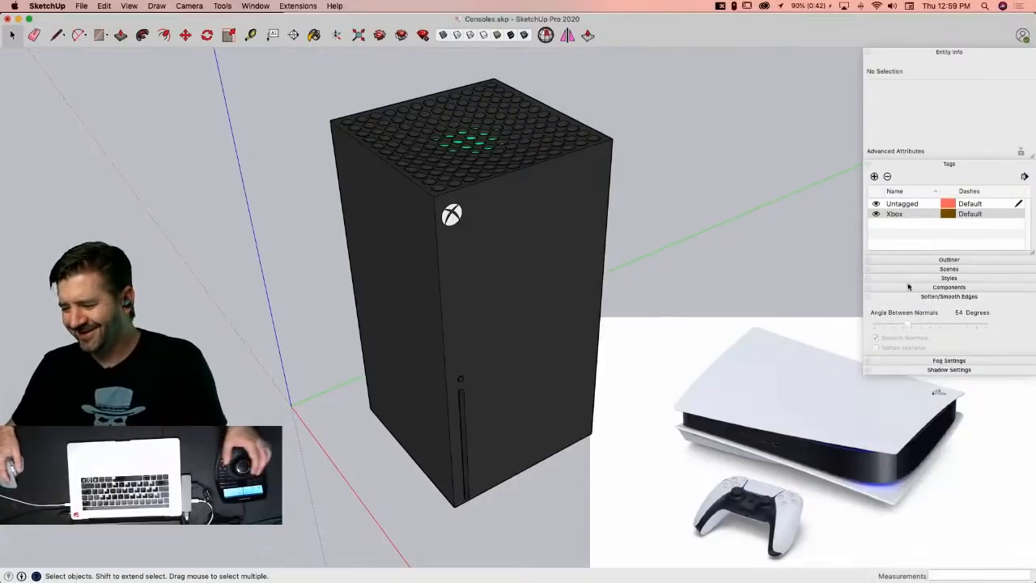
{"action": "left_click", "coordinate": [907, 166]}
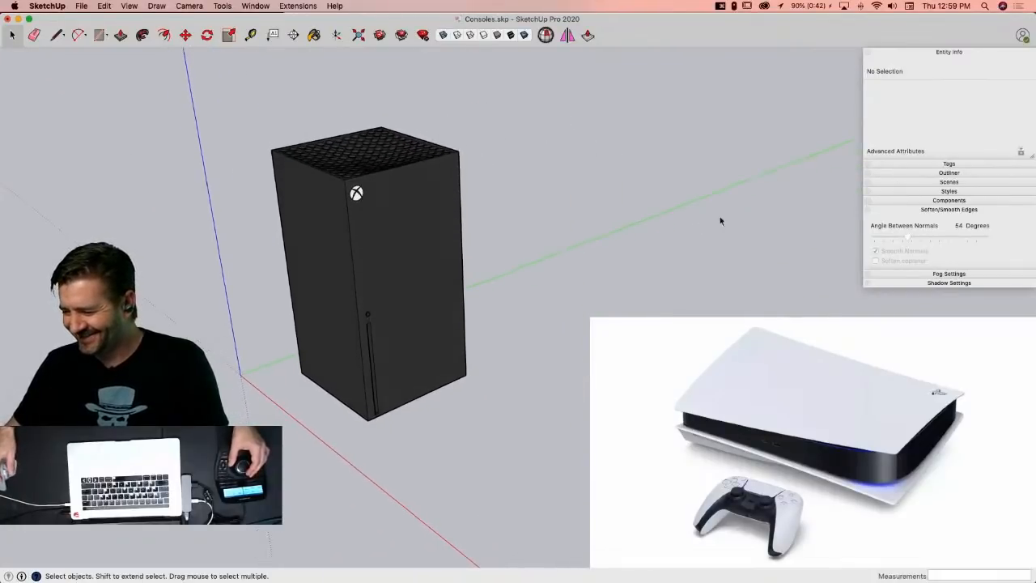
{"action": "left_click", "coordinate": [933, 164]}
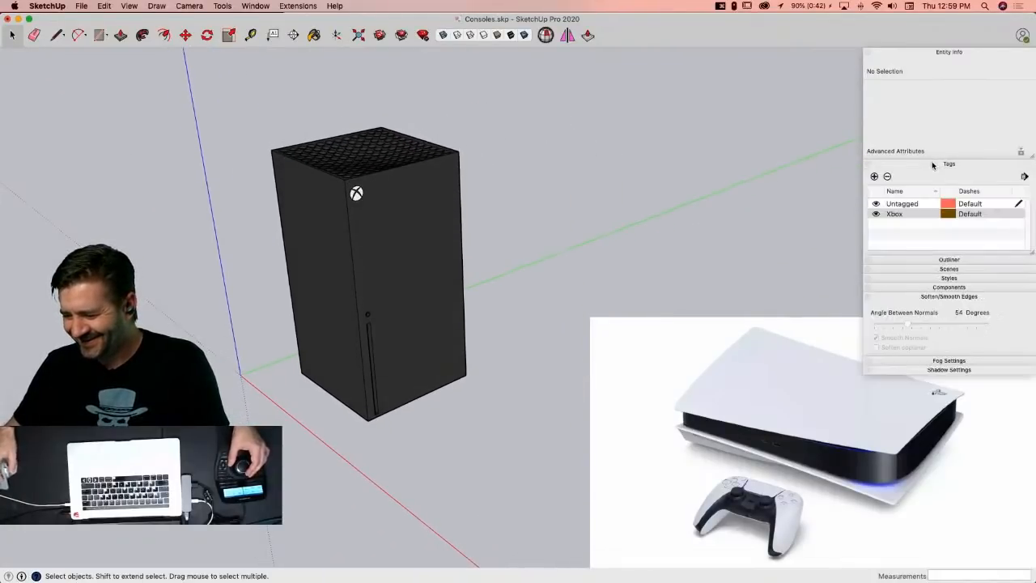
{"action": "left_click", "coordinate": [876, 215]}
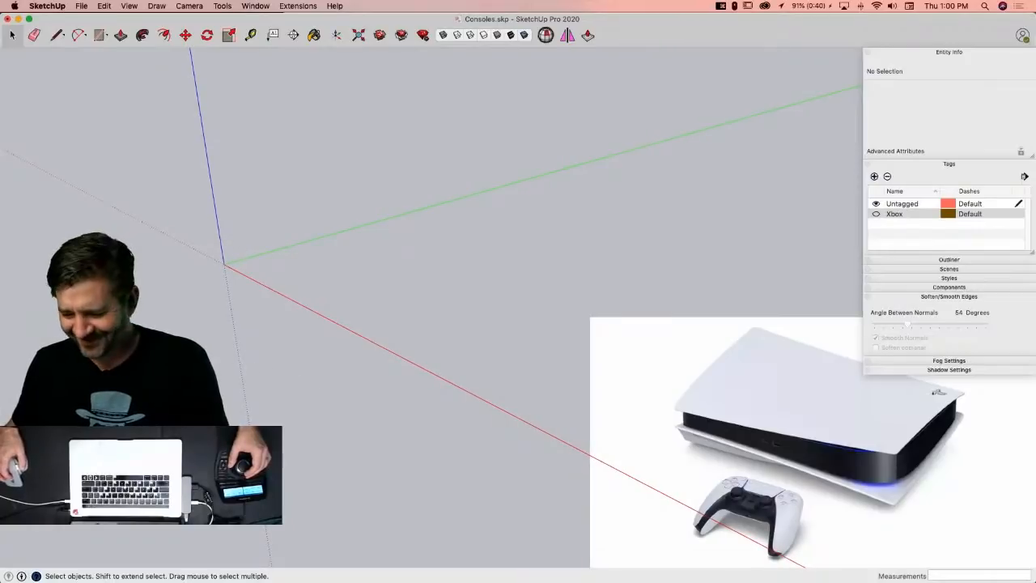
Step: Draw a rectangular face on the ground beside the origin, about 10' 3" along the green axis, and round its nearest corner with an arc
{"action": "key", "text": "l"}
{"action": "left_click", "coordinate": [328, 276]}
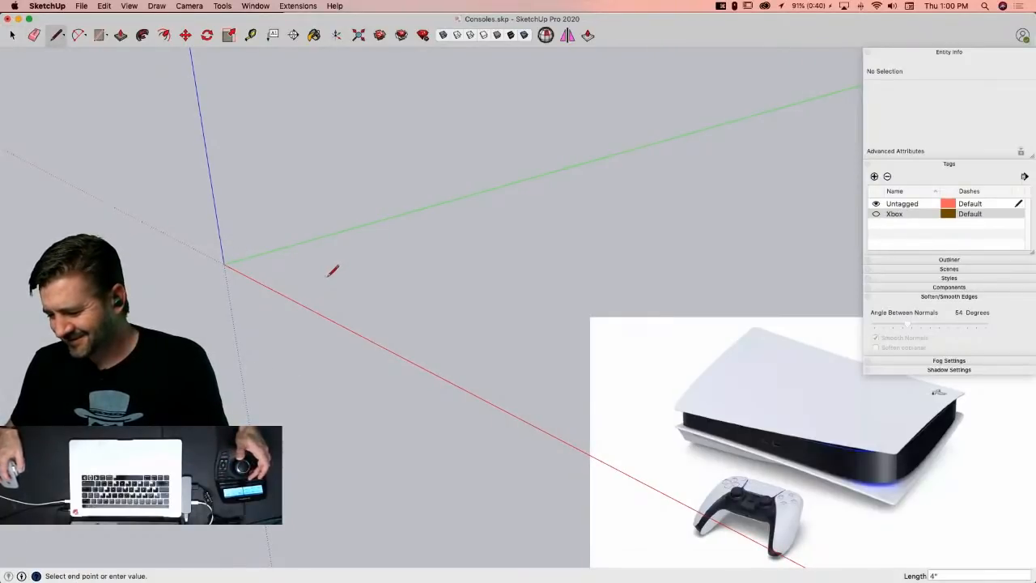
{"action": "left_click", "coordinate": [458, 337]}
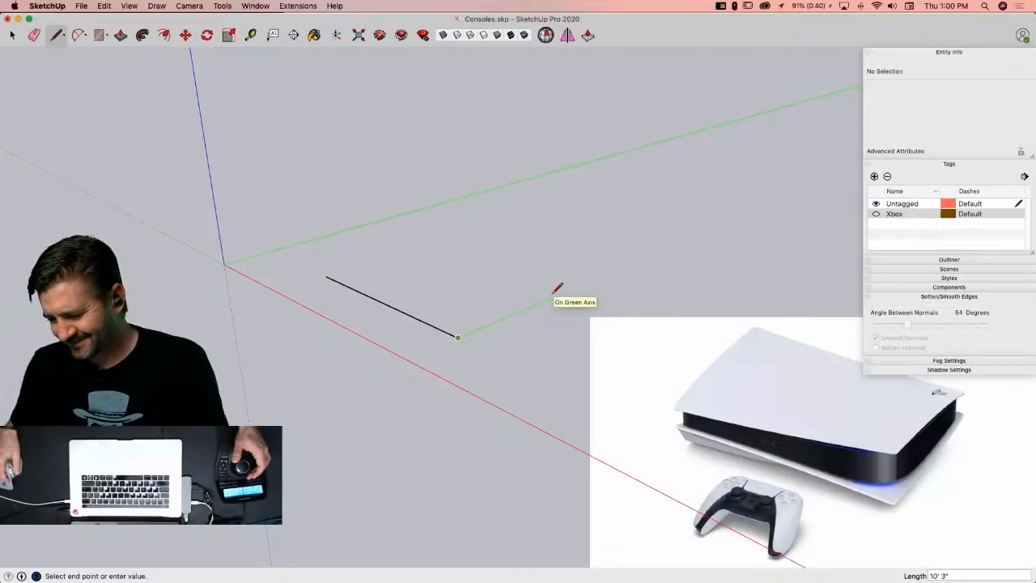
{"action": "left_click", "coordinate": [553, 298]}
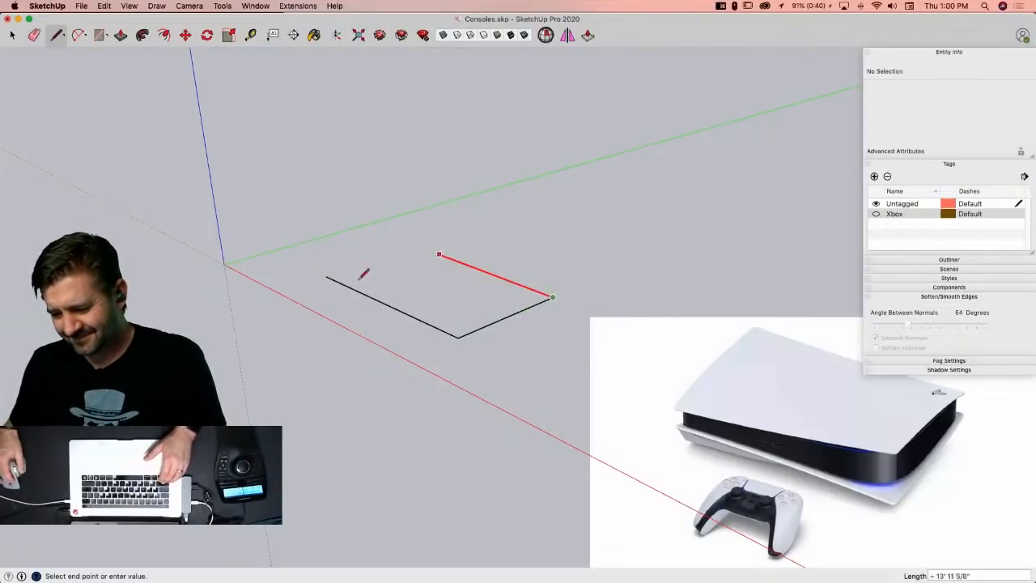
{"action": "left_click", "coordinate": [333, 270]}
{"action": "left_click", "coordinate": [328, 276]}
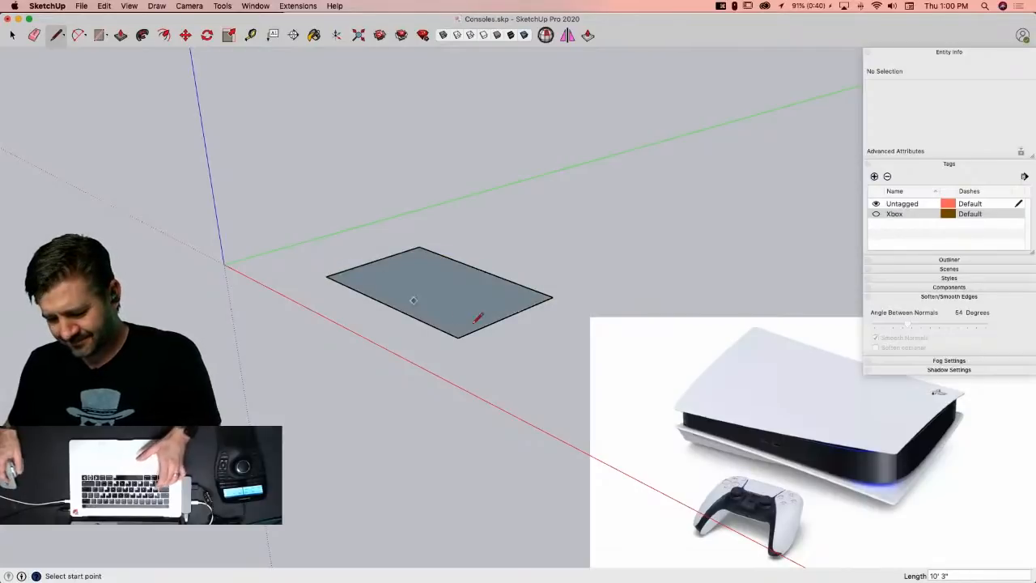
{"action": "key", "text": "a"}
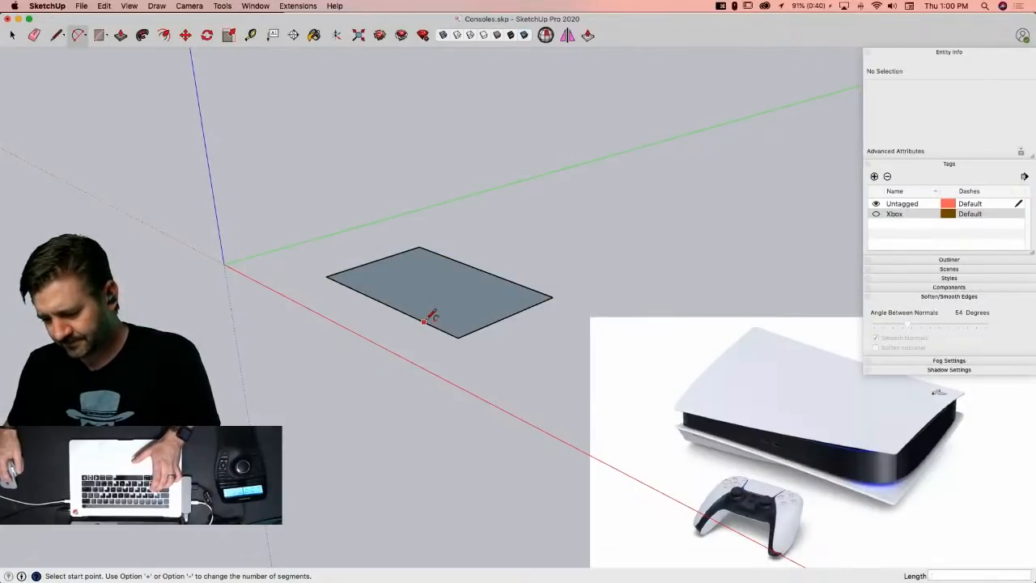
{"action": "left_click", "coordinate": [424, 321]}
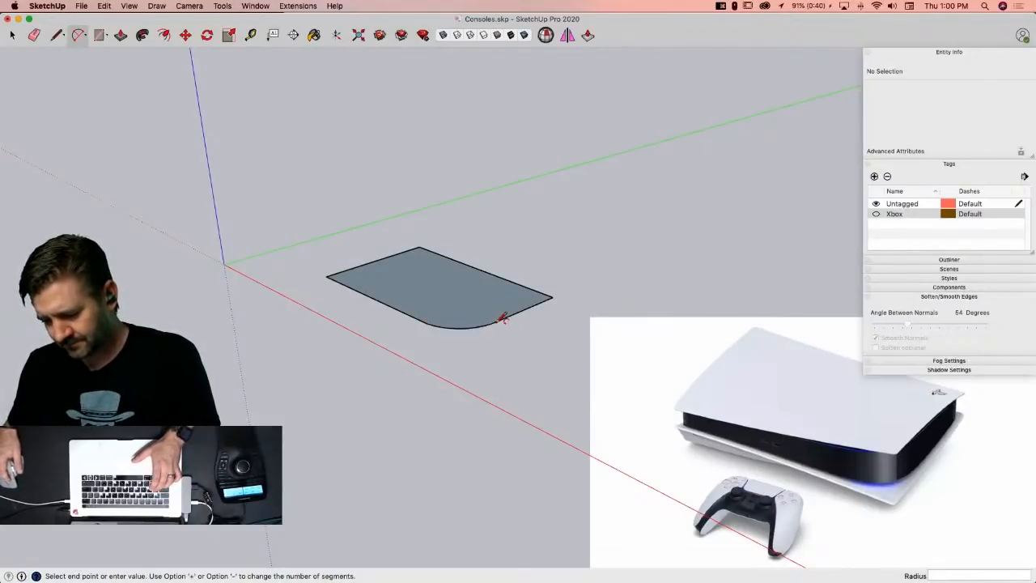
Step: Extrude the rounded-corner face upward about 2' 3" into a flat slab
{"action": "key", "text": "p"}
{"action": "left_click", "coordinate": [458, 320]}
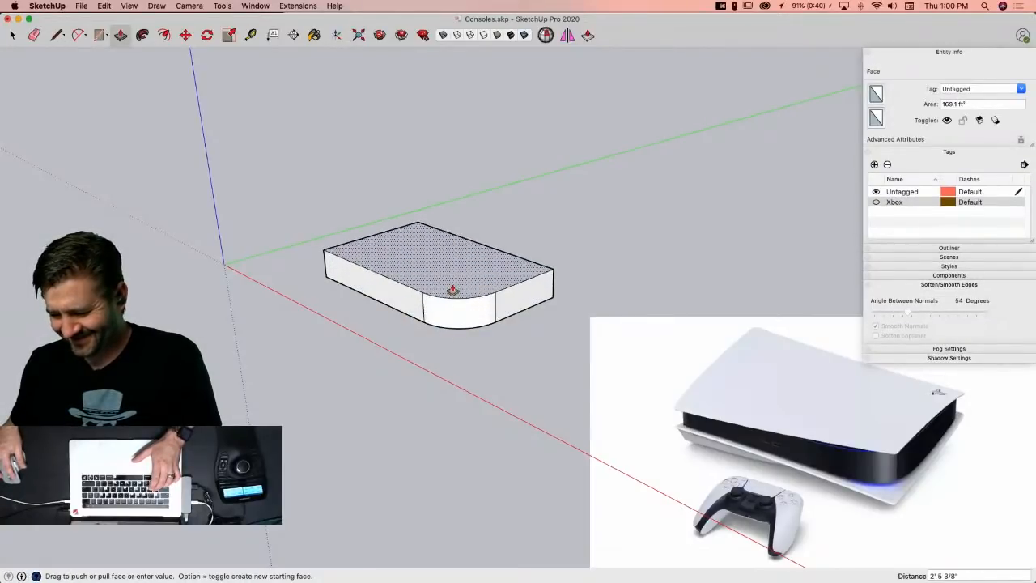
{"action": "left_click", "coordinate": [451, 292]}
Step: Soften the two vertical edges where the slab's rounded corner meets its flat sides
{"action": "key", "text": "e"}
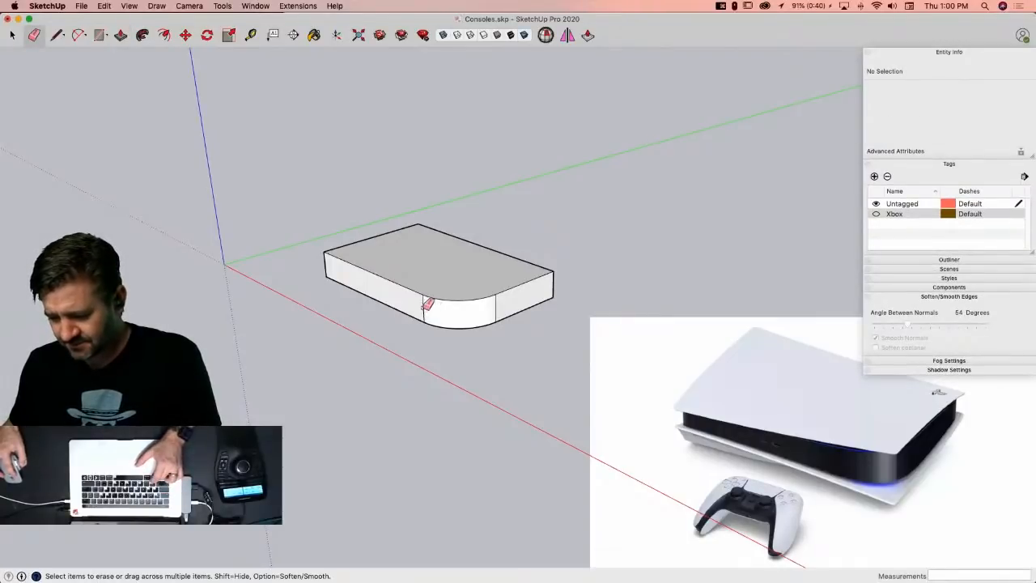
{"action": "left_click", "coordinate": [424, 308], "text": "alt"}
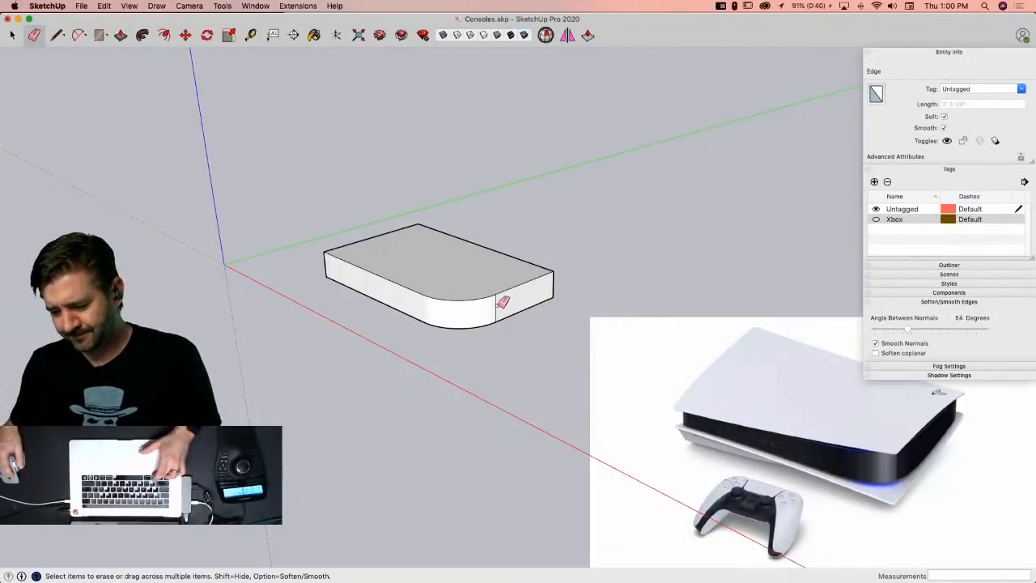
{"action": "left_click", "coordinate": [497, 306], "text": "alt"}
{"action": "key", "text": "space"}
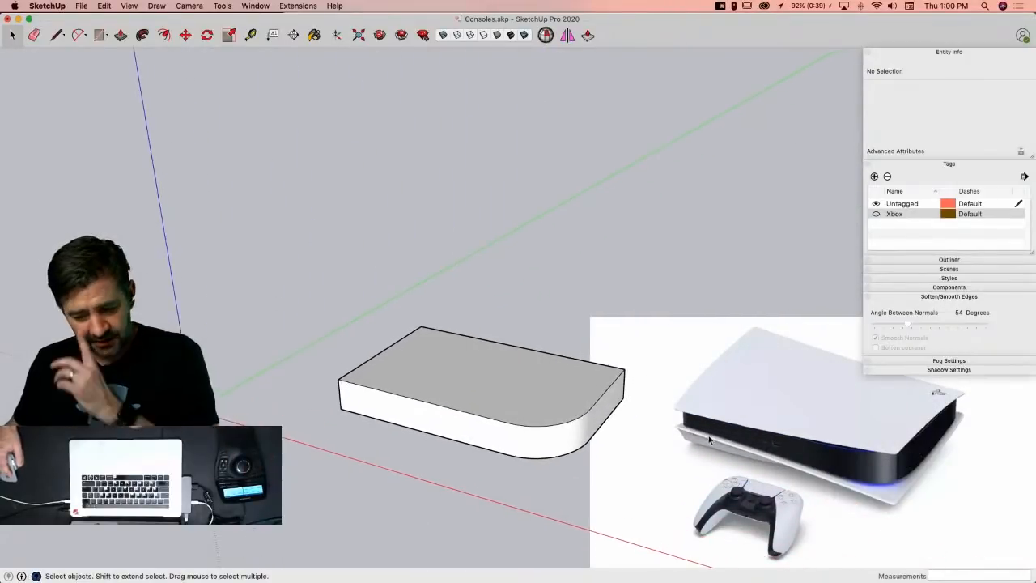
Step: Make the entire slab a component named Center and collapse the tag list
{"action": "double_click", "coordinate": [526, 410]}
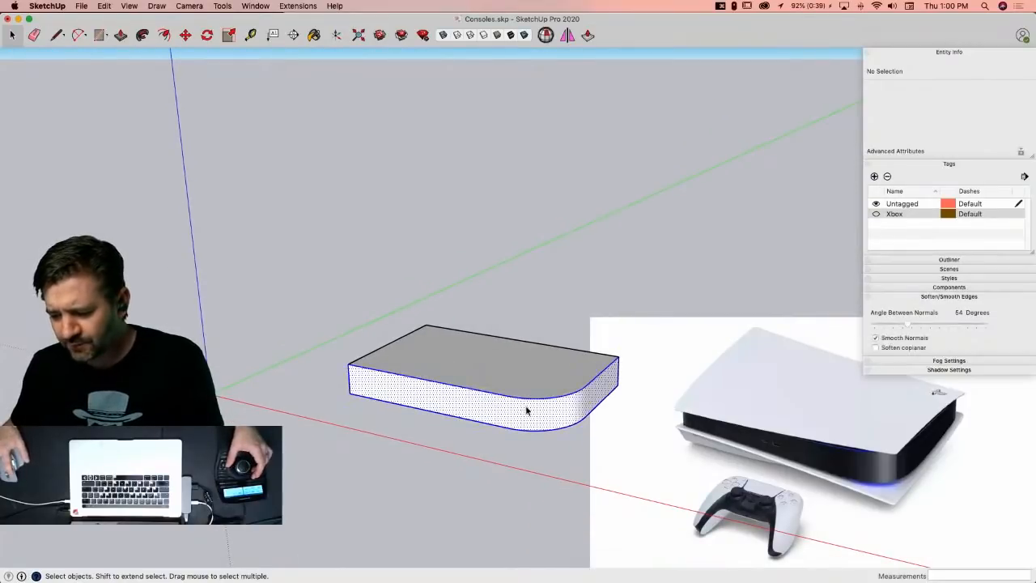
{"action": "left_click", "coordinate": [524, 410]}
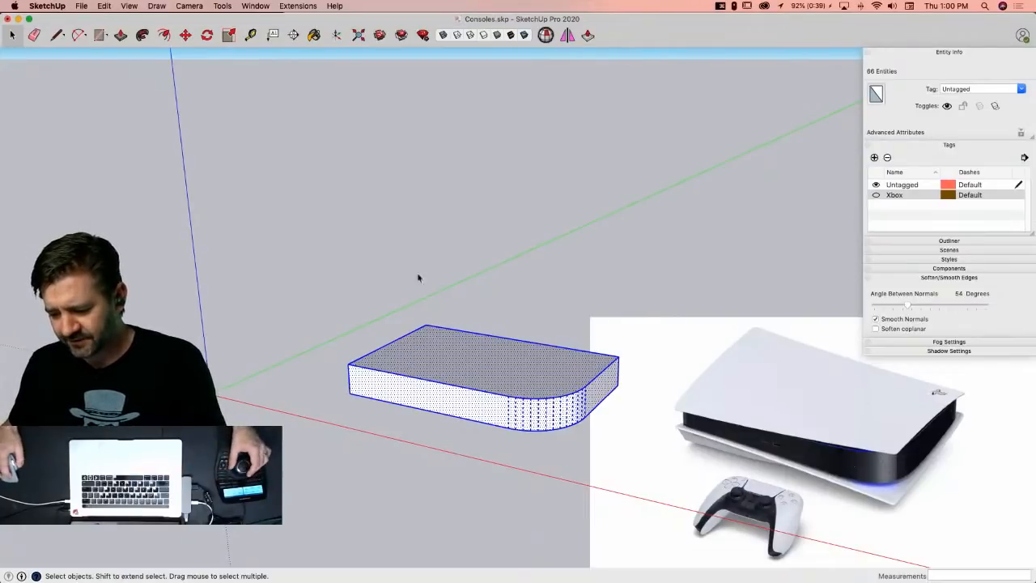
{"action": "right_click", "coordinate": [505, 389]}
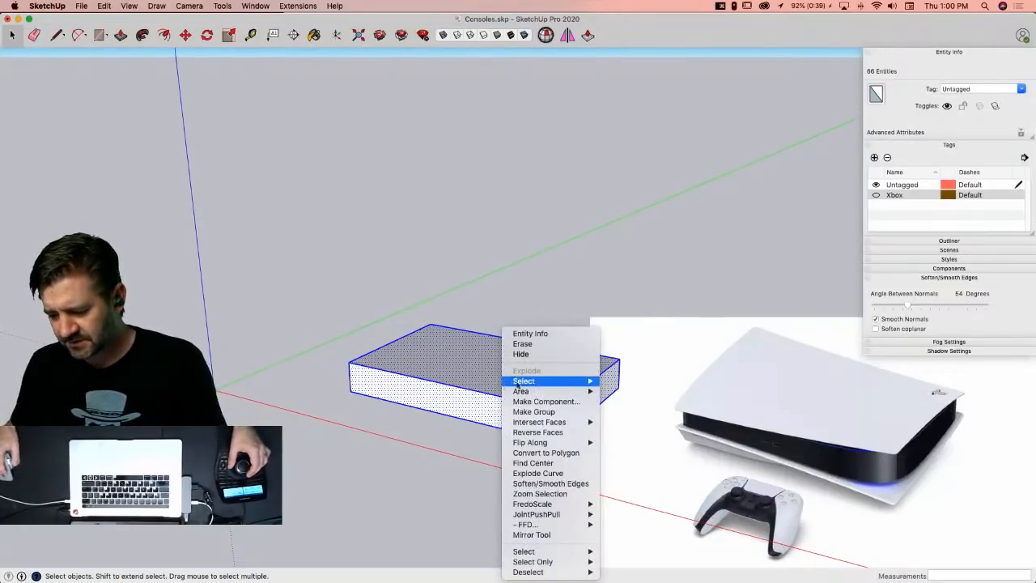
{"action": "left_click", "coordinate": [547, 402]}
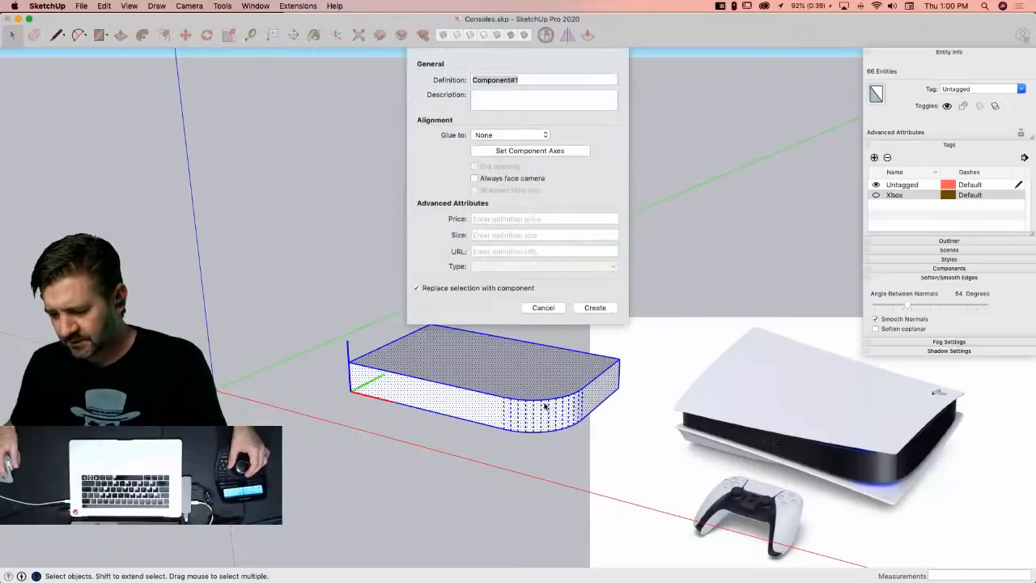
{"action": "type", "text": "Center"}
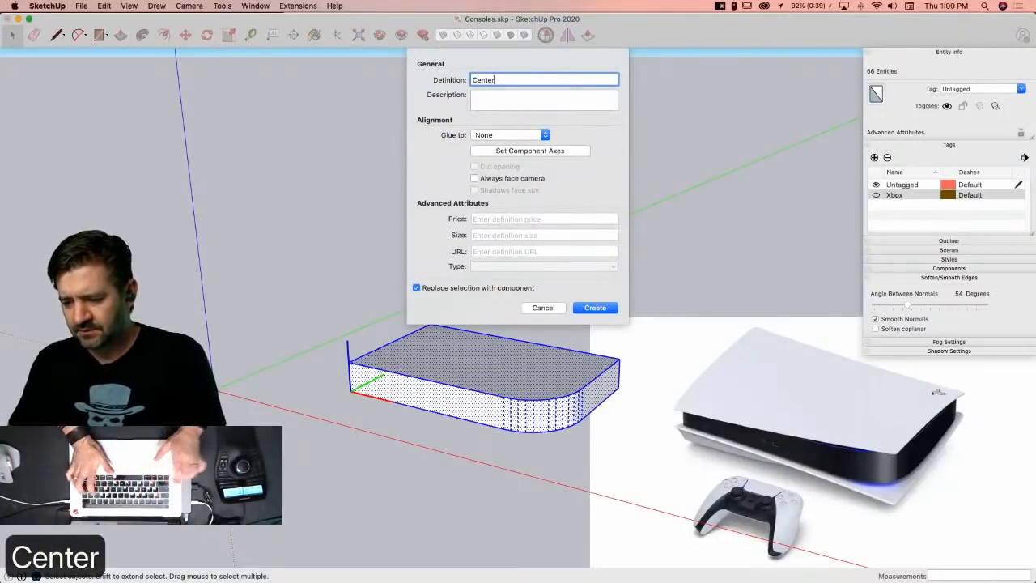
{"action": "key", "text": "Return"}
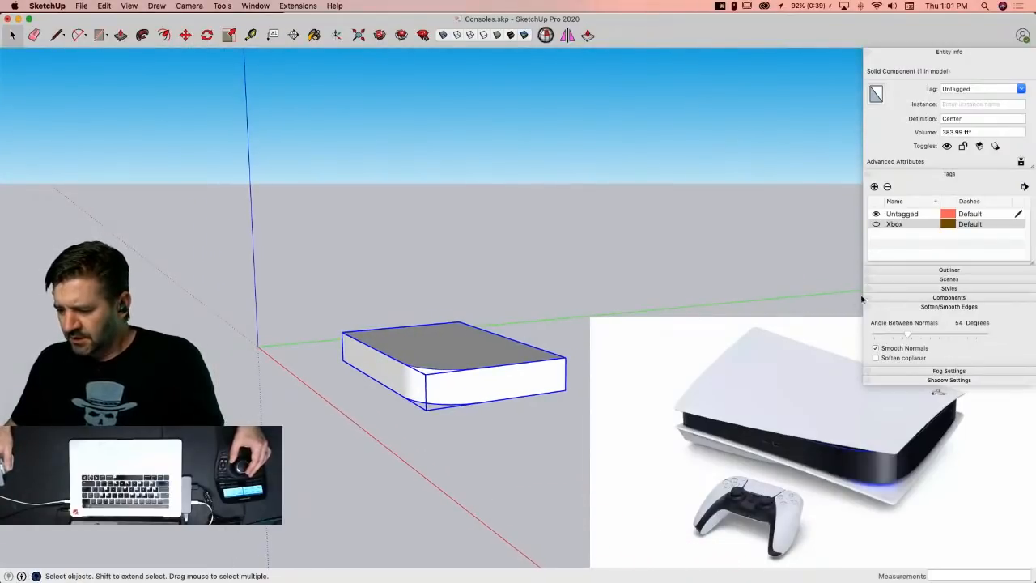
{"action": "left_click", "coordinate": [900, 174]}
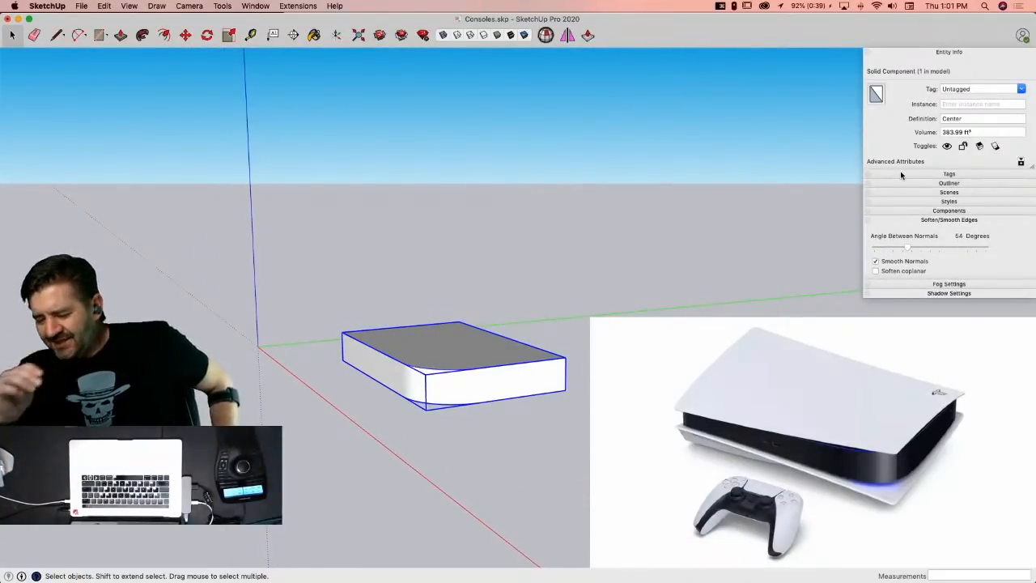
Step: Switch to the game console forum thread in Google Chrome and close the enlarged Xbox reference images
{"action": "mouse_move", "coordinate": [22, 225]}
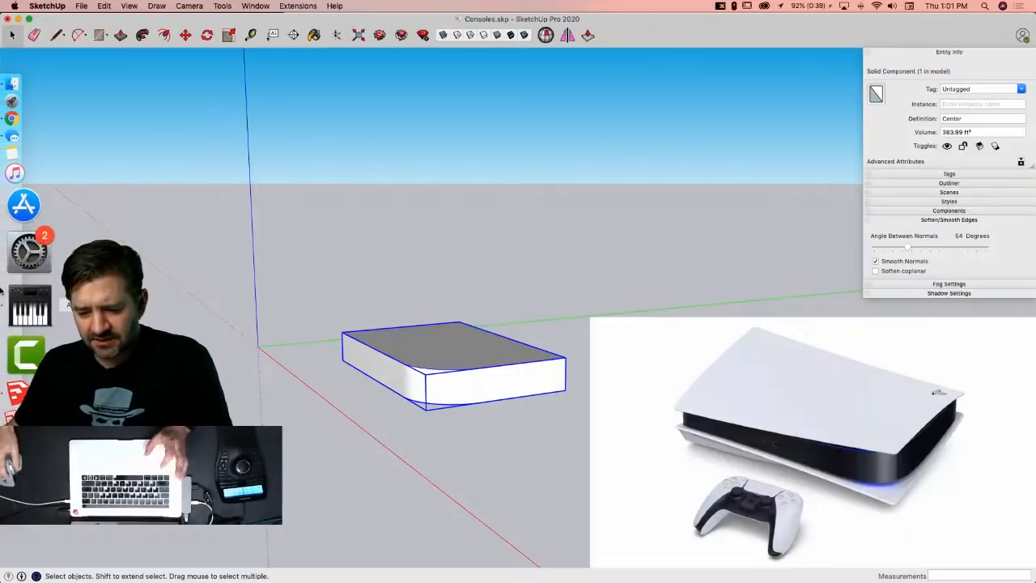
{"action": "left_click", "coordinate": [34, 193]}
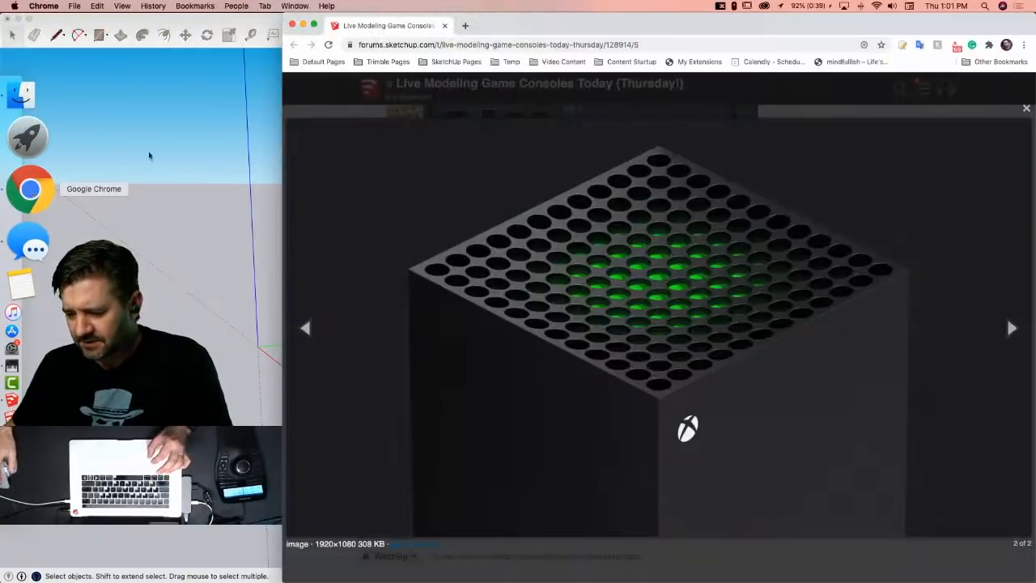
{"action": "left_click", "coordinate": [513, 167]}
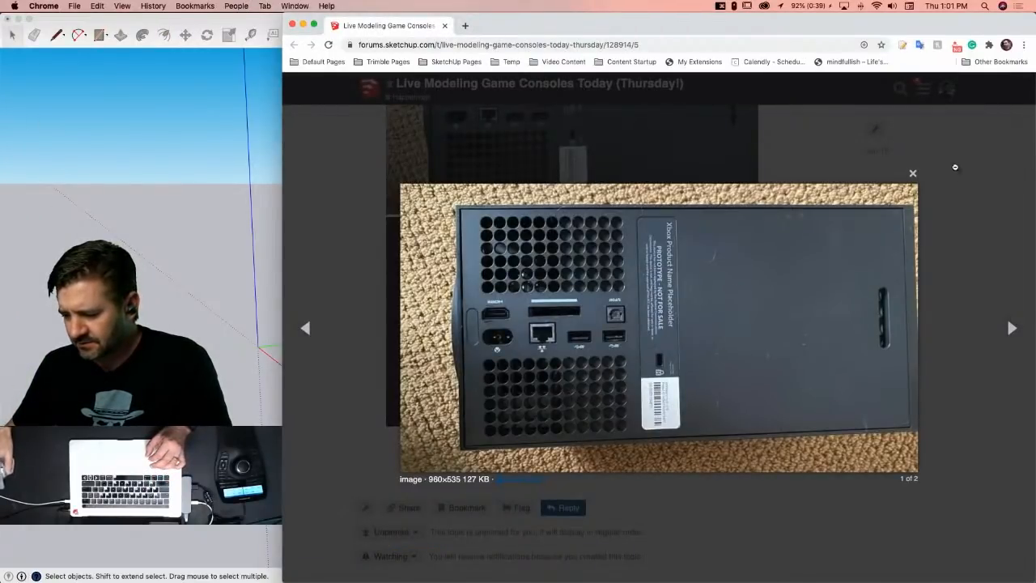
{"action": "left_click", "coordinate": [912, 173]}
Step: Look through the thread's reference photos and examine the shape of the PlayStation console from different views
{"action": "scroll", "coordinate": [731, 303], "scroll_direction": "up", "scroll_amount": 8}
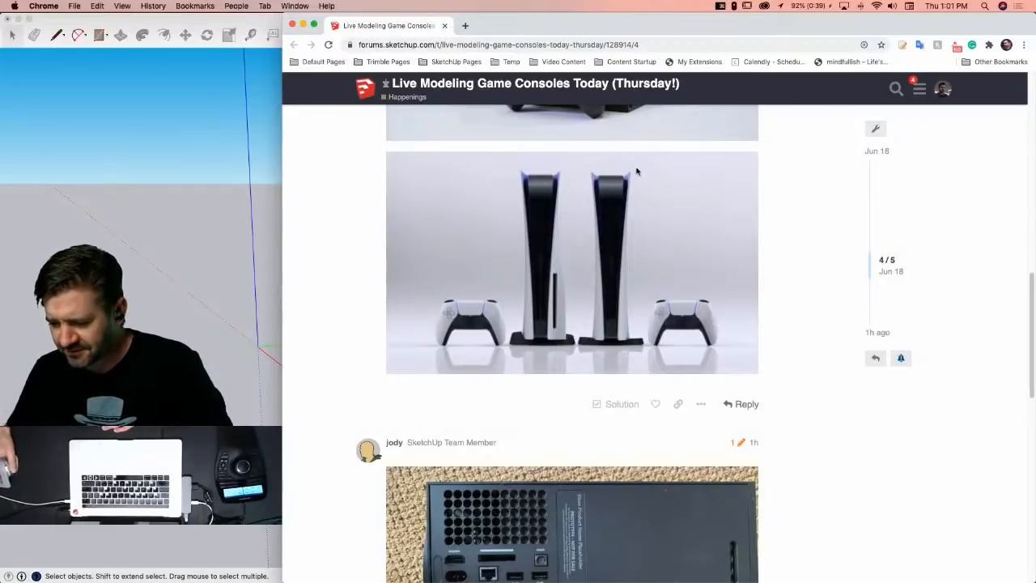
{"action": "scroll", "coordinate": [674, 251], "scroll_direction": "down", "scroll_amount": 2}
{"action": "scroll", "coordinate": [672, 275], "scroll_direction": "up", "scroll_amount": 10}
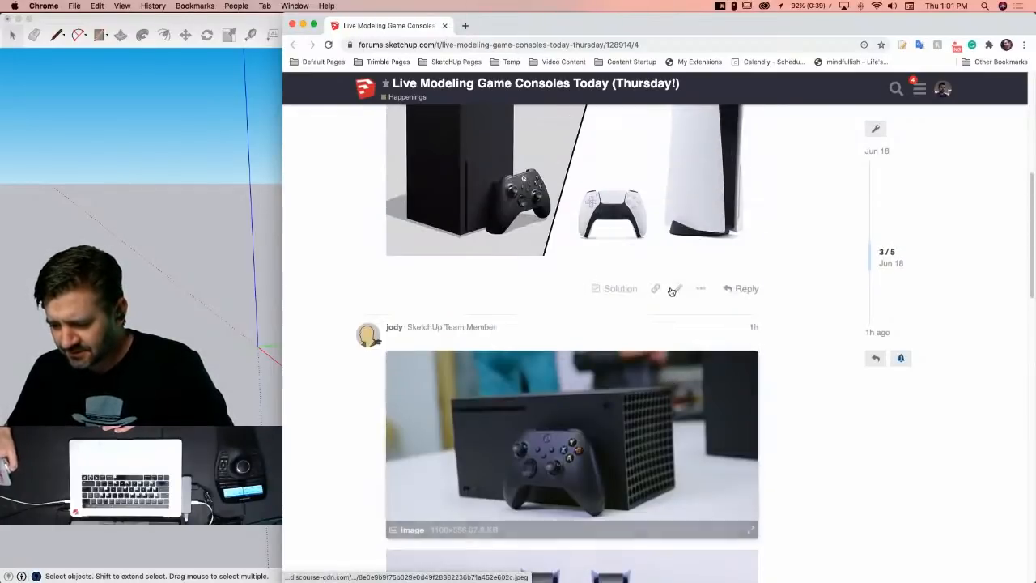
{"action": "scroll", "coordinate": [671, 293], "scroll_direction": "down", "scroll_amount": 6}
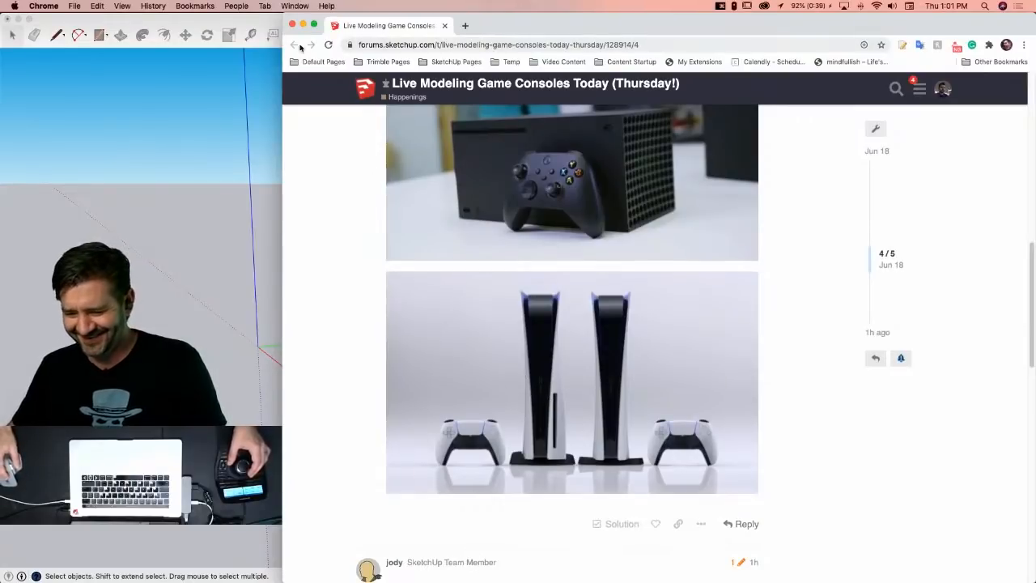
{"action": "scroll", "coordinate": [511, 399], "scroll_direction": "down", "scroll_amount": 10}
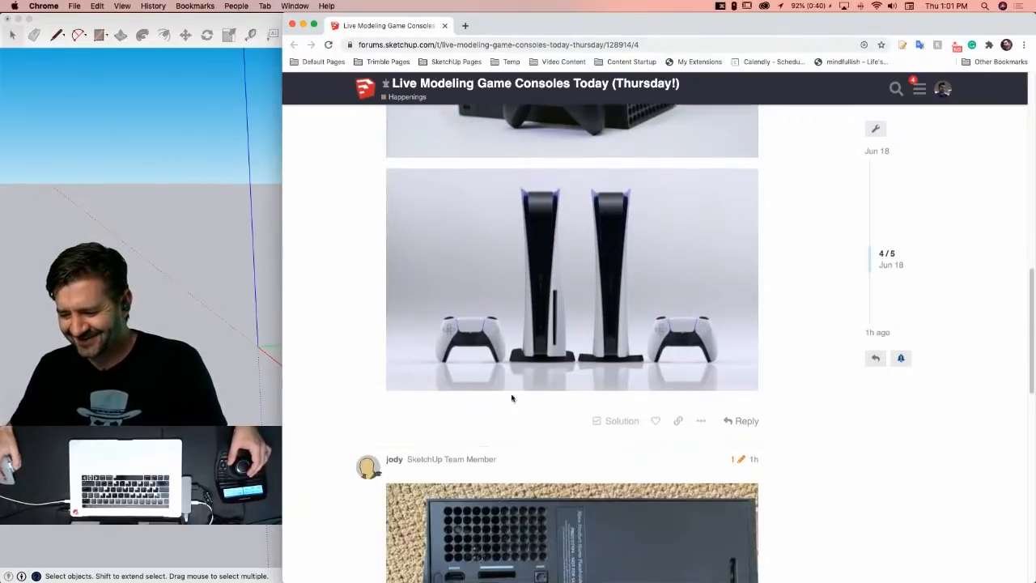
{"action": "scroll", "coordinate": [512, 399], "scroll_direction": "up", "scroll_amount": 15}
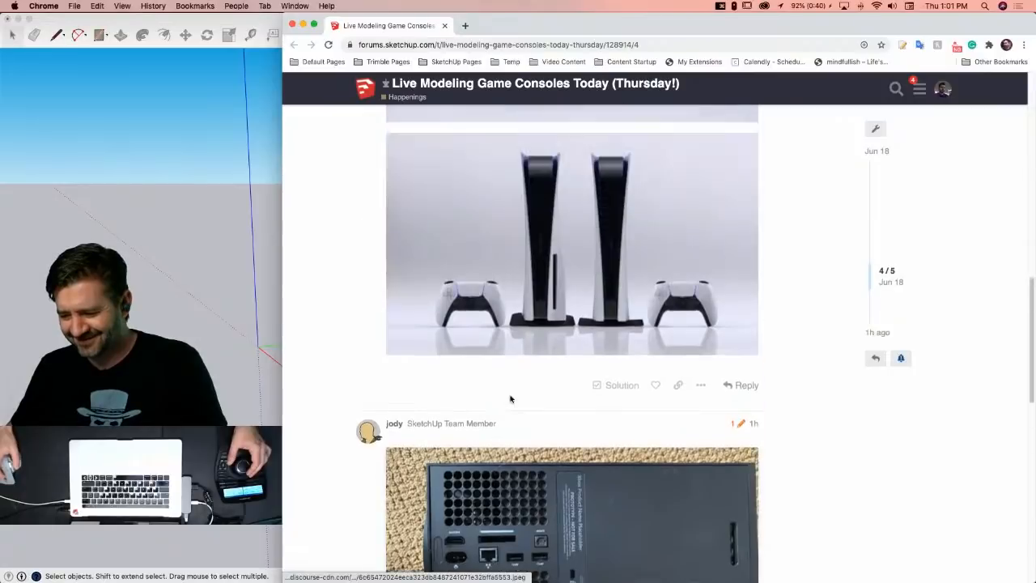
{"action": "scroll", "coordinate": [512, 400], "scroll_direction": "down", "scroll_amount": 3}
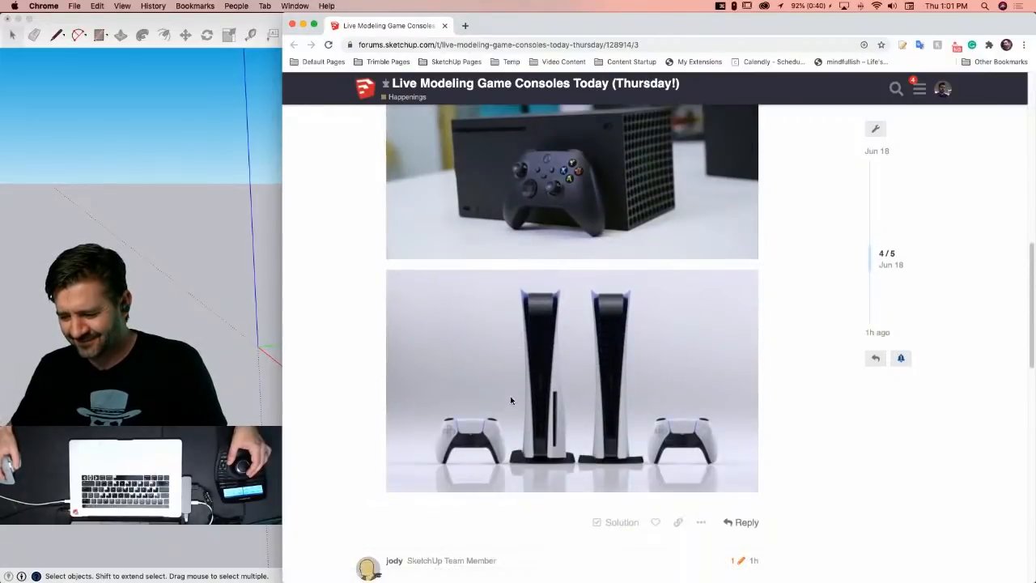
{"action": "scroll", "coordinate": [512, 399], "scroll_direction": "up", "scroll_amount": 1}
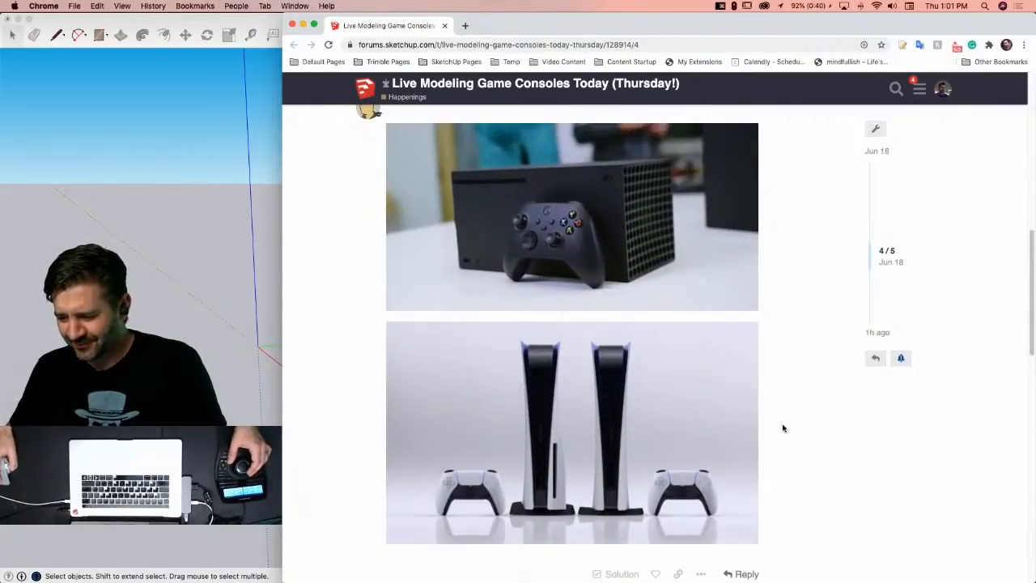
{"action": "scroll", "coordinate": [782, 426], "scroll_direction": "down", "scroll_amount": 3}
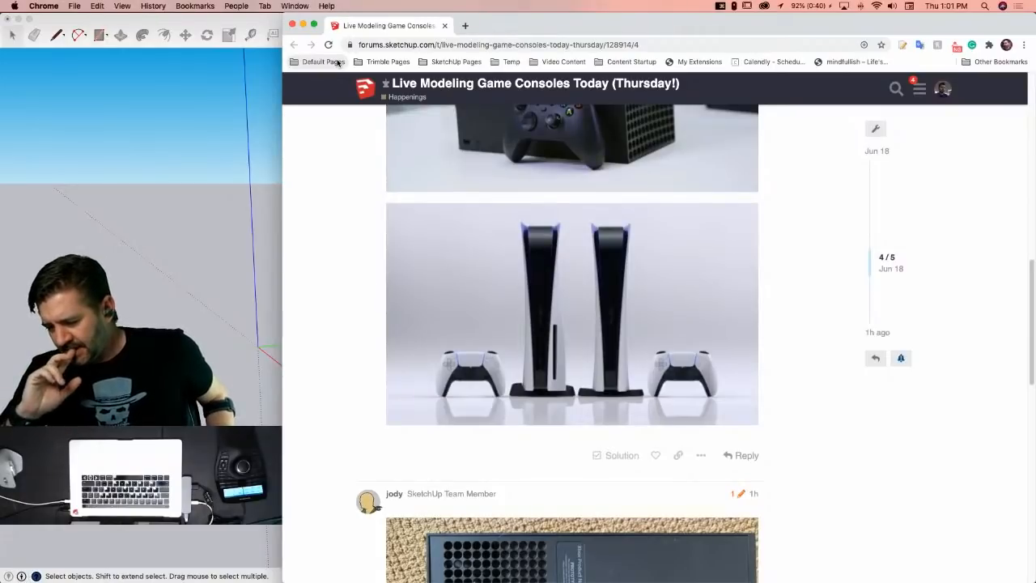
{"action": "scroll", "coordinate": [364, 110], "scroll_direction": "up", "scroll_amount": 10}
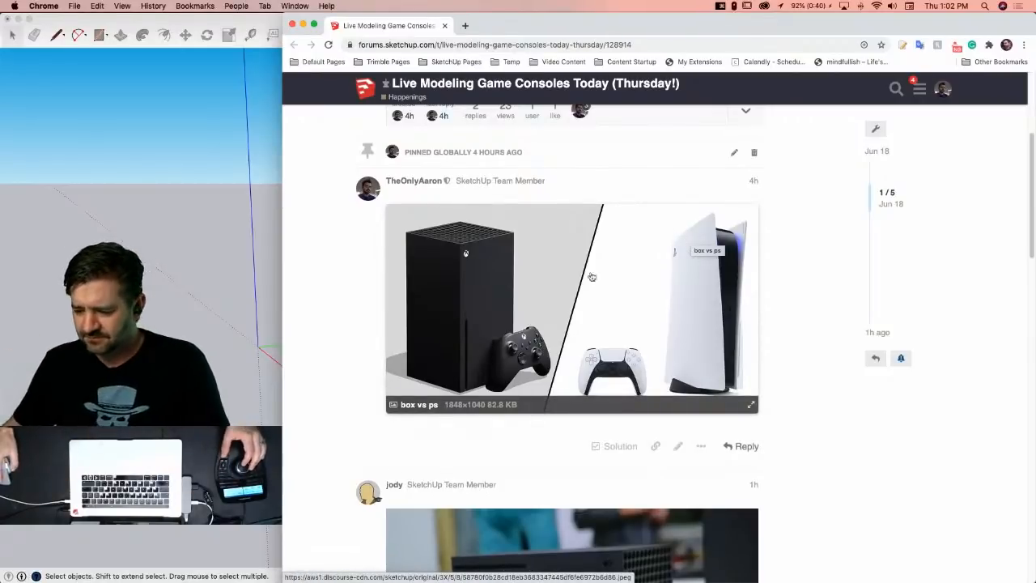
{"action": "scroll", "coordinate": [564, 314], "scroll_direction": "down", "scroll_amount": 2}
{"action": "scroll", "coordinate": [564, 314], "scroll_direction": "down", "scroll_amount": 5}
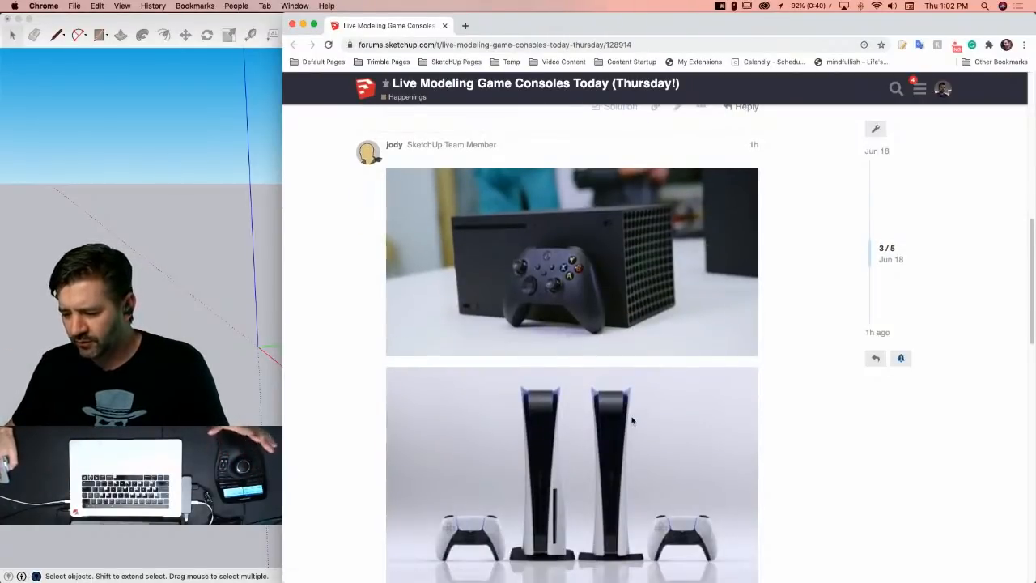
{"action": "scroll", "coordinate": [632, 420], "scroll_direction": "down", "scroll_amount": 2}
{"action": "scroll", "coordinate": [632, 420], "scroll_direction": "down", "scroll_amount": 10}
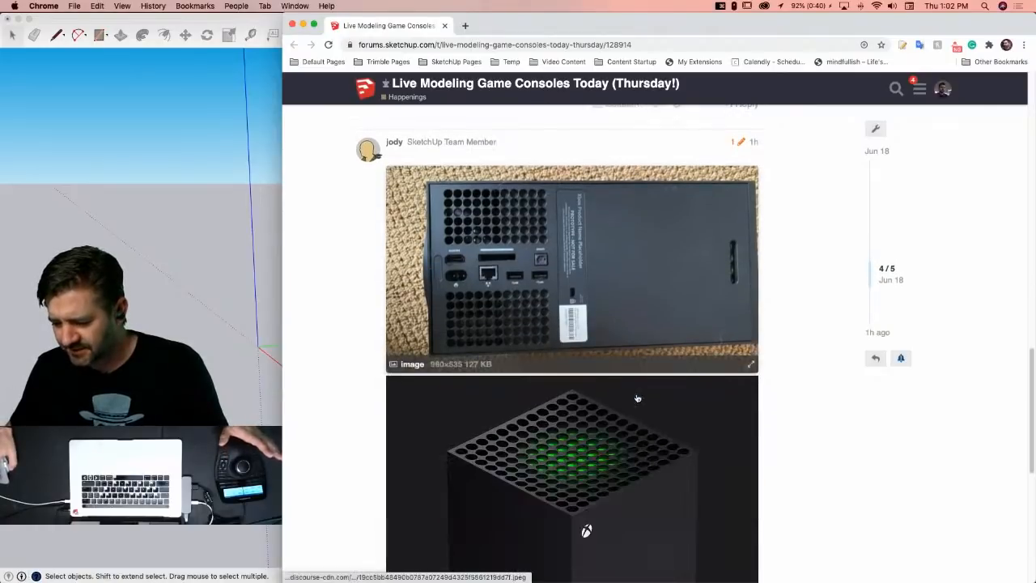
Step: Compare the thread's front view of the two standing PlayStation consoles with the Xbox rear and vent photos
{"action": "scroll", "coordinate": [638, 399], "scroll_direction": "down", "scroll_amount": 3}
{"action": "scroll", "coordinate": [637, 397], "scroll_direction": "up", "scroll_amount": 12}
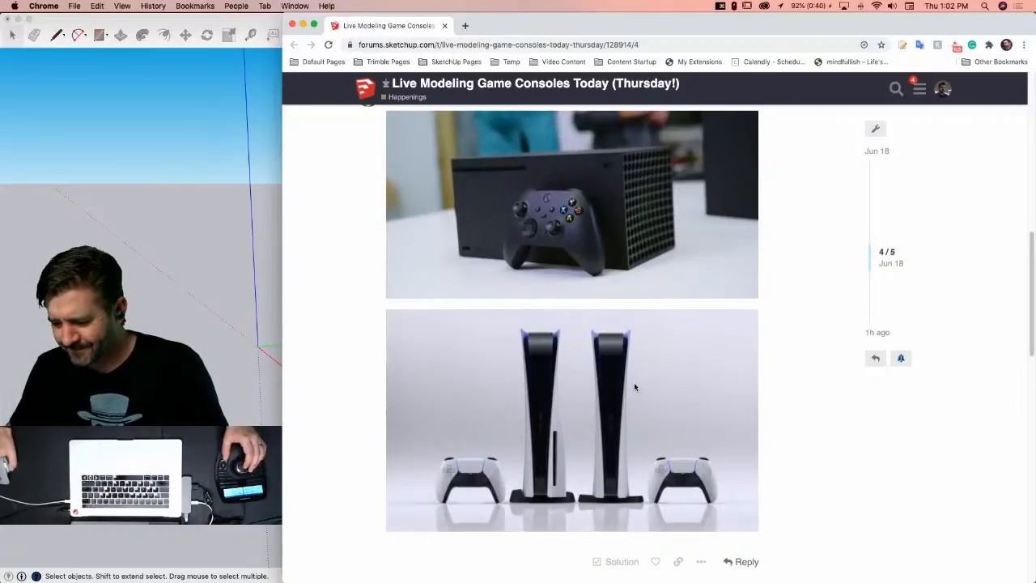
{"action": "scroll", "coordinate": [584, 337], "scroll_direction": "down", "scroll_amount": 5}
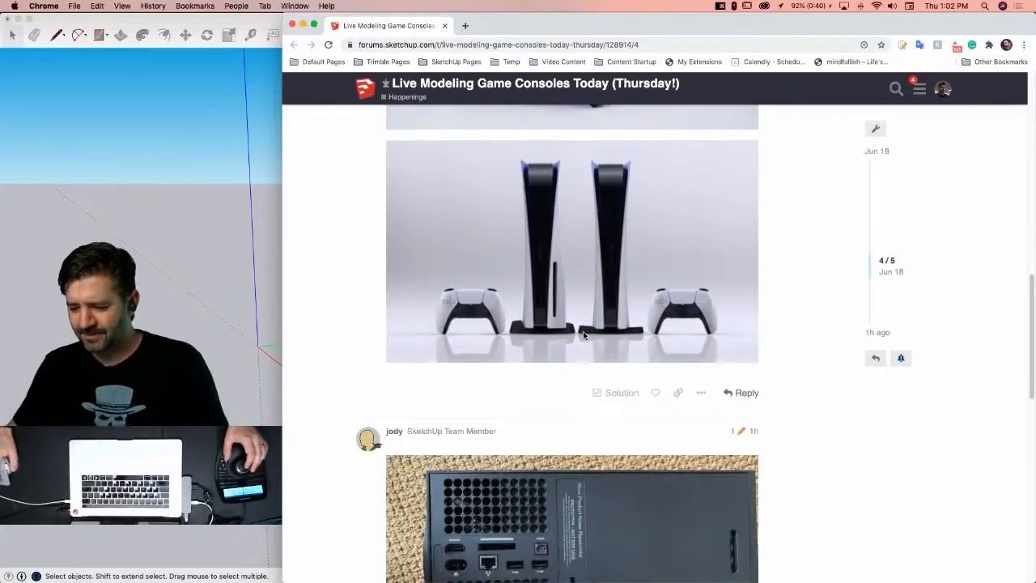
{"action": "scroll", "coordinate": [582, 336], "scroll_direction": "down", "scroll_amount": 5}
{"action": "scroll", "coordinate": [582, 336], "scroll_direction": "down", "scroll_amount": 6}
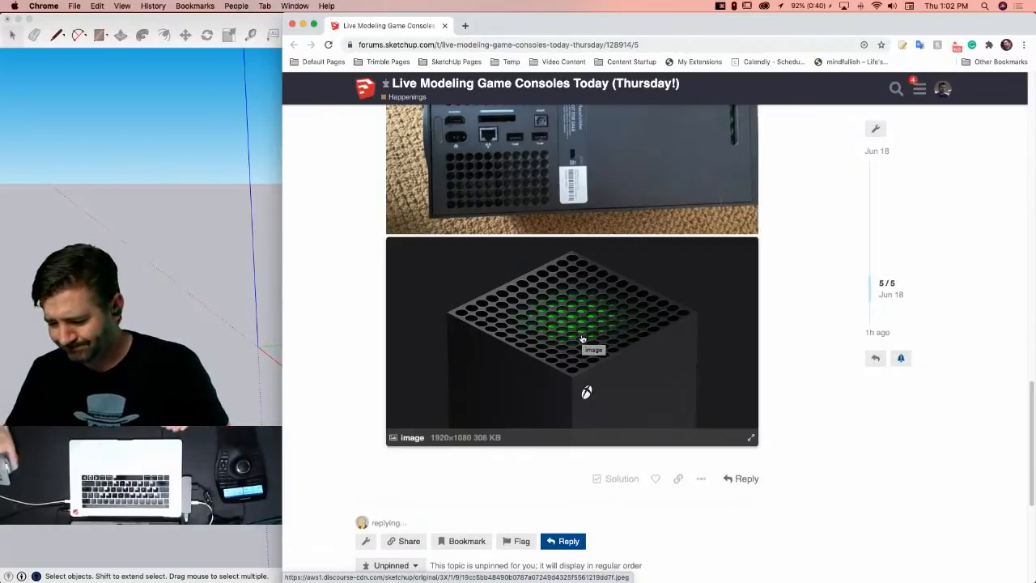
{"action": "scroll", "coordinate": [354, 296], "scroll_direction": "down", "scroll_amount": 5}
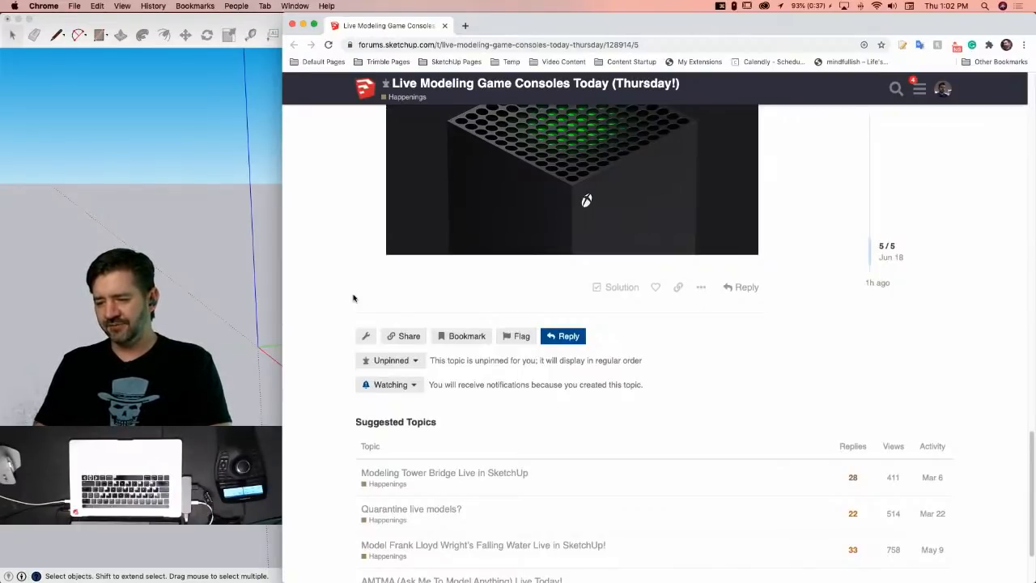
{"action": "scroll", "coordinate": [335, 289], "scroll_direction": "up", "scroll_amount": 5}
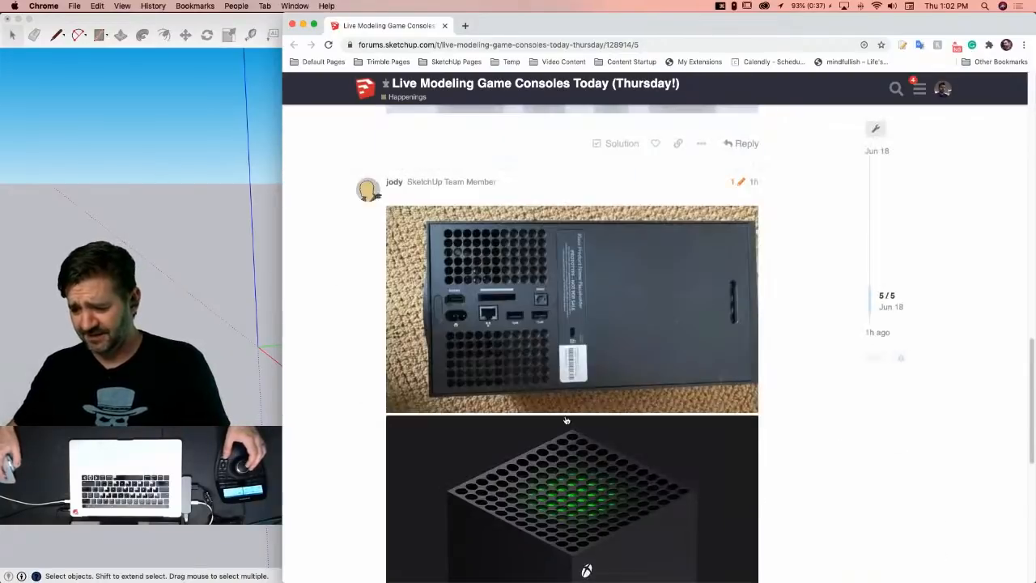
{"action": "scroll", "coordinate": [550, 412], "scroll_direction": "up", "scroll_amount": 2}
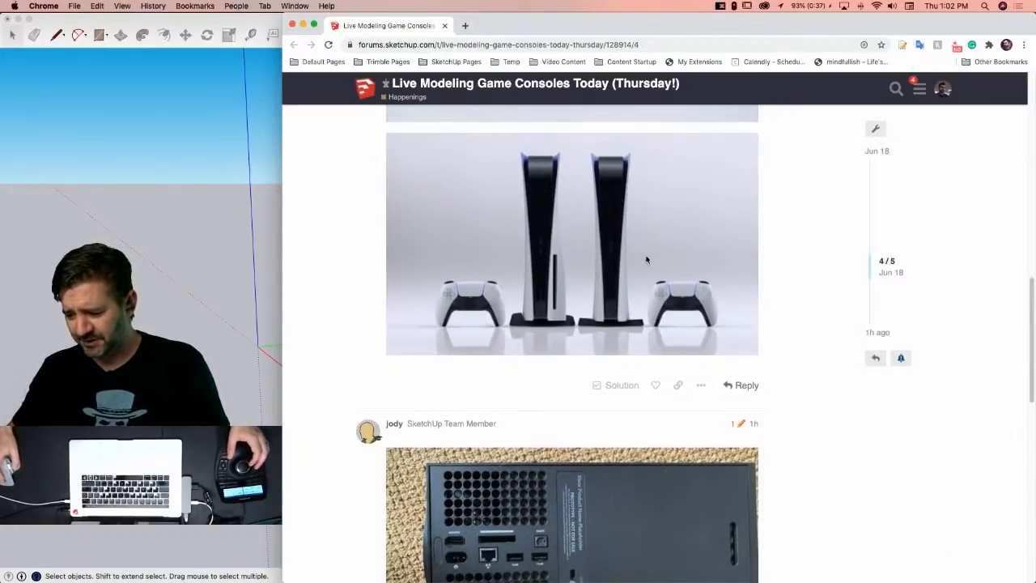
{"action": "scroll", "coordinate": [641, 267], "scroll_direction": "down", "scroll_amount": 3}
{"action": "scroll", "coordinate": [641, 267], "scroll_direction": "down", "scroll_amount": 4}
{"action": "scroll", "coordinate": [632, 280], "scroll_direction": "up", "scroll_amount": 5}
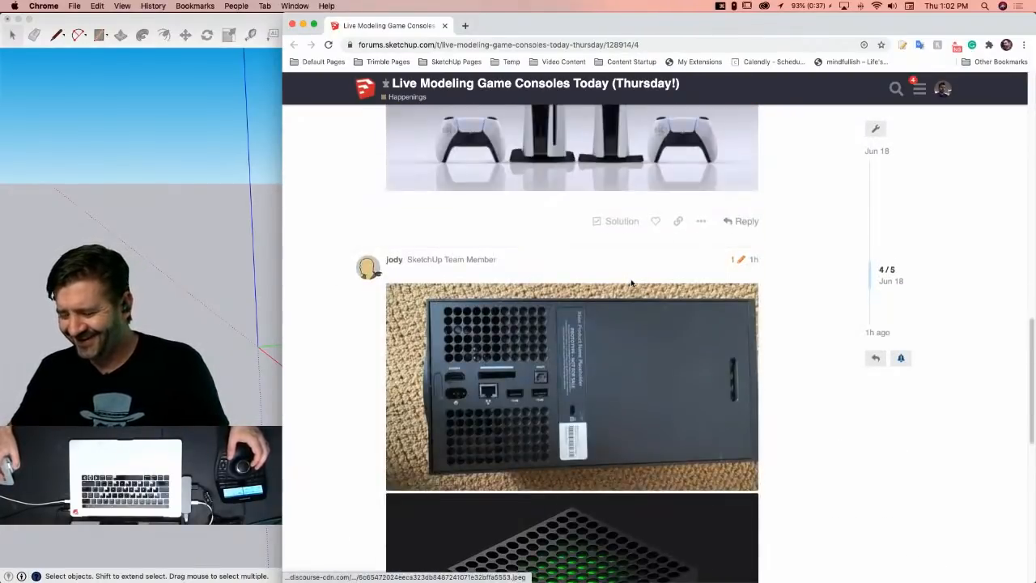
{"action": "scroll", "coordinate": [631, 284], "scroll_direction": "up", "scroll_amount": 3}
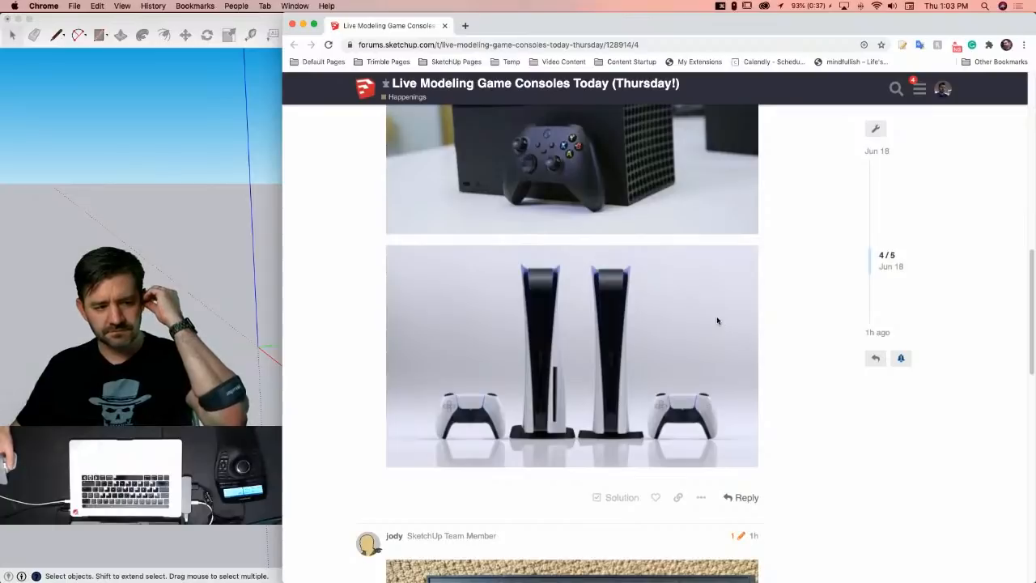
{"action": "scroll", "coordinate": [710, 320], "scroll_direction": "down", "scroll_amount": 5}
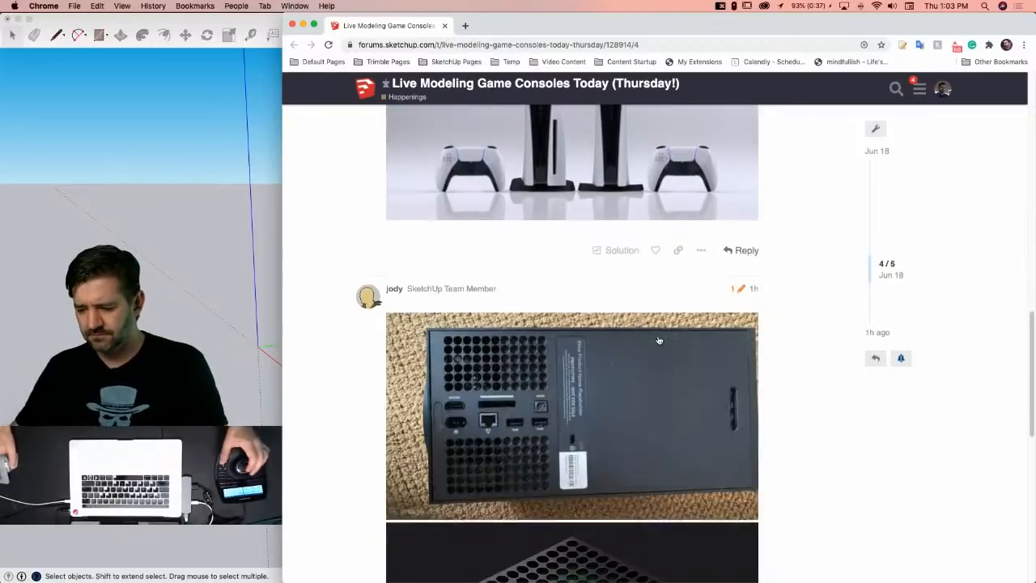
Step: Switch to SketchUp and draw a rectangle about 17' 7" by 11' 7" level with the Center slab's top, overhanging it on three sides
{"action": "left_click", "coordinate": [261, 22]}
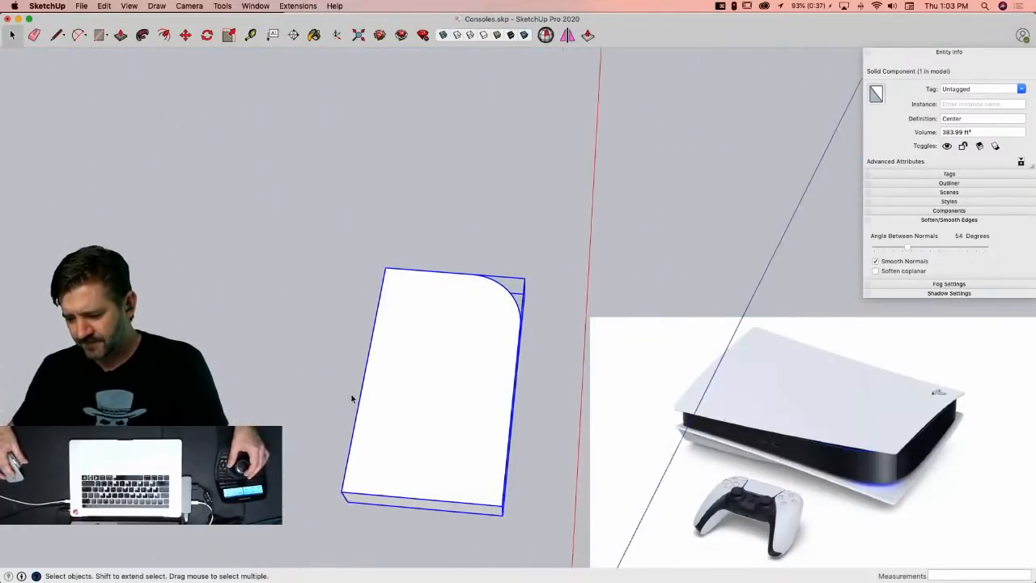
{"action": "key", "text": "r"}
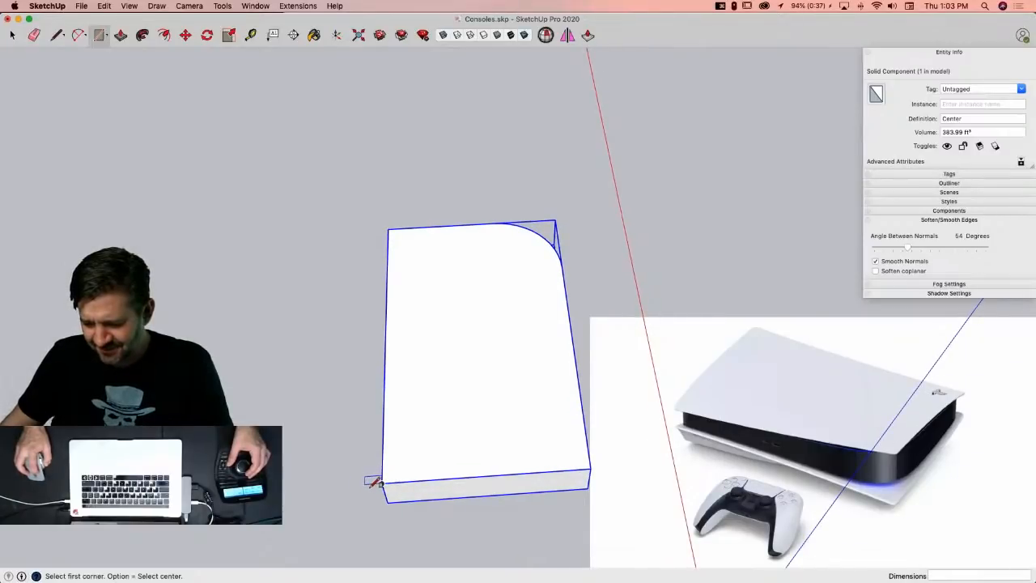
{"action": "left_click", "coordinate": [381, 483]}
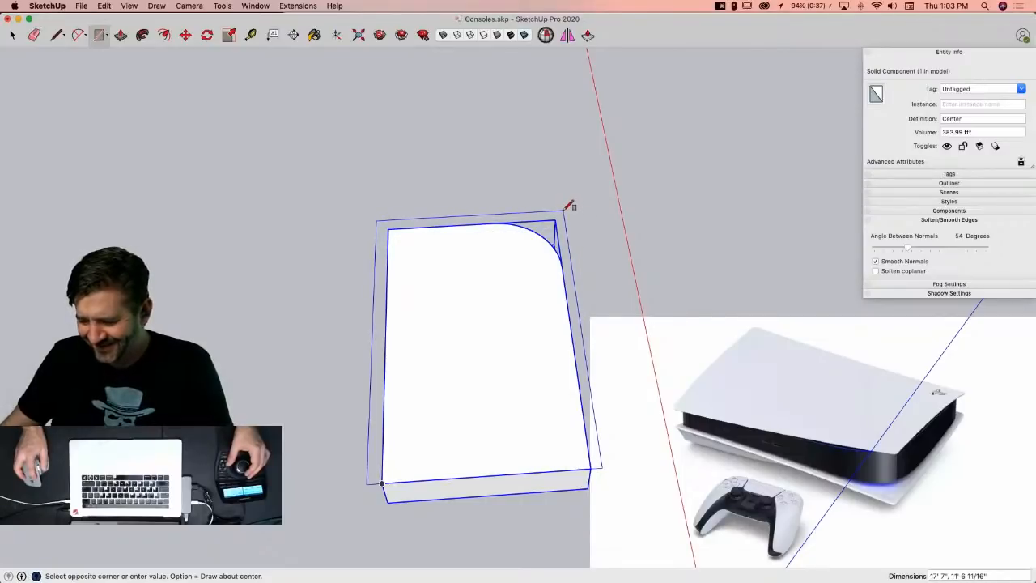
{"action": "left_click", "coordinate": [569, 207]}
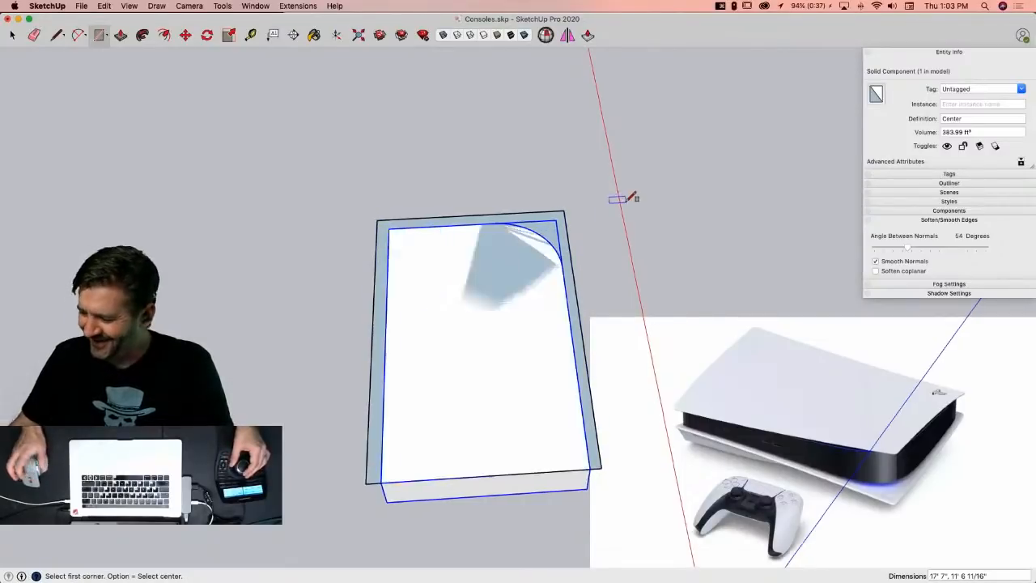
{"action": "key", "text": "space"}
Step: Round all four corners of the overhanging rectangle with small, equal arc fillets and remove the corner tips
{"action": "mouse_move", "coordinate": [620, 208]}
{"action": "middle_mouse_down"}
{"action": "mouse_move", "coordinate": [777, 363]}
{"action": "mouse_move", "coordinate": [636, 213]}
{"action": "mouse_move", "coordinate": [618, 270]}
{"action": "middle_mouse_up"}
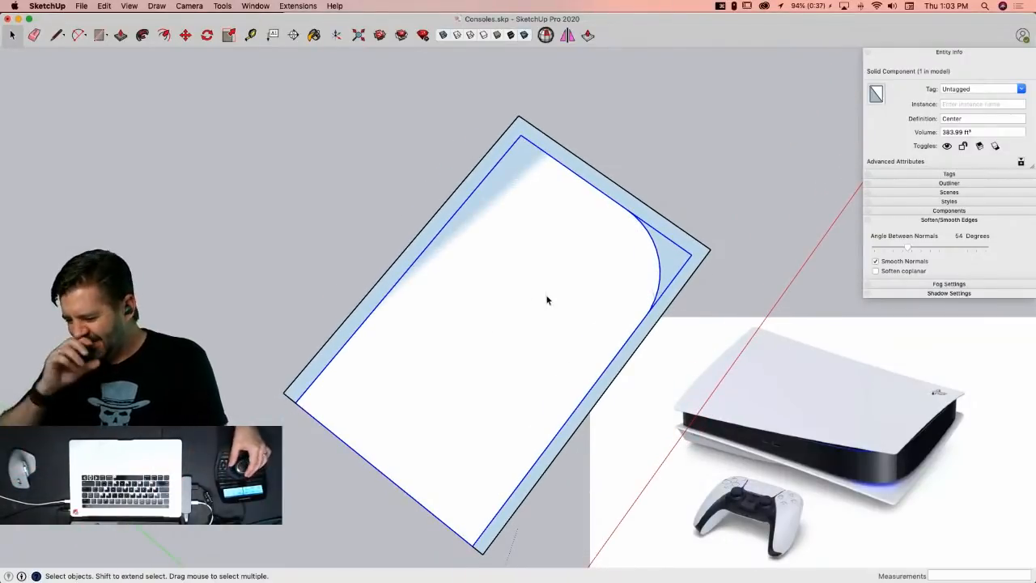
{"action": "middle_click_drag", "start_coordinate": [547, 299], "coordinate": [370, 248]}
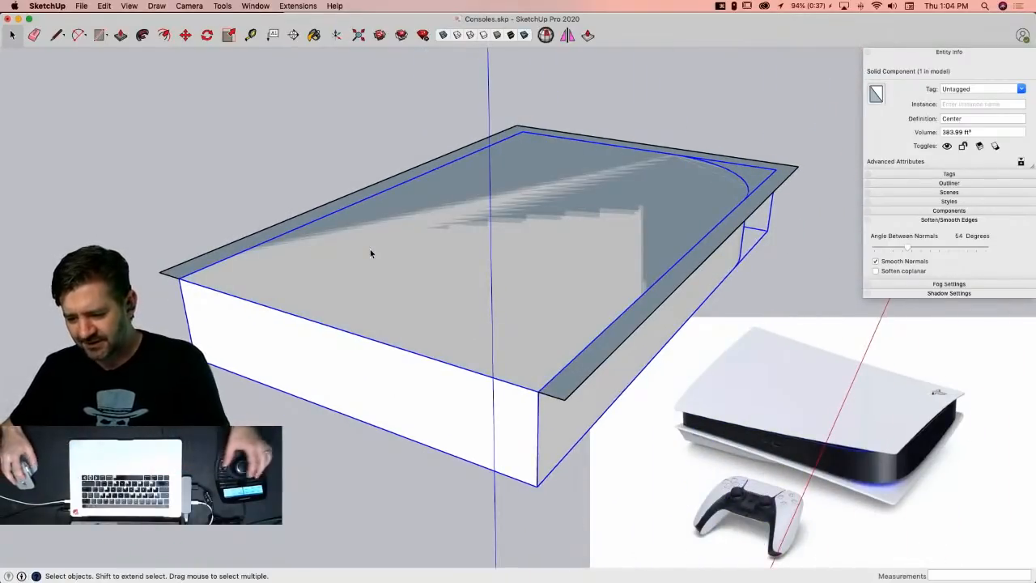
{"action": "middle_click_drag", "start_coordinate": [508, 197], "coordinate": [507, 229]}
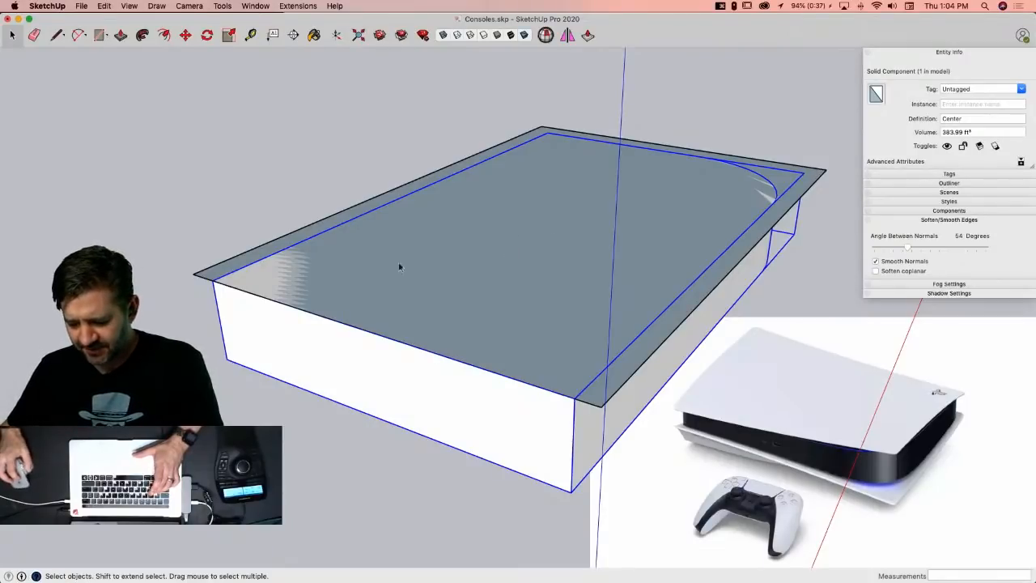
{"action": "key", "text": "a"}
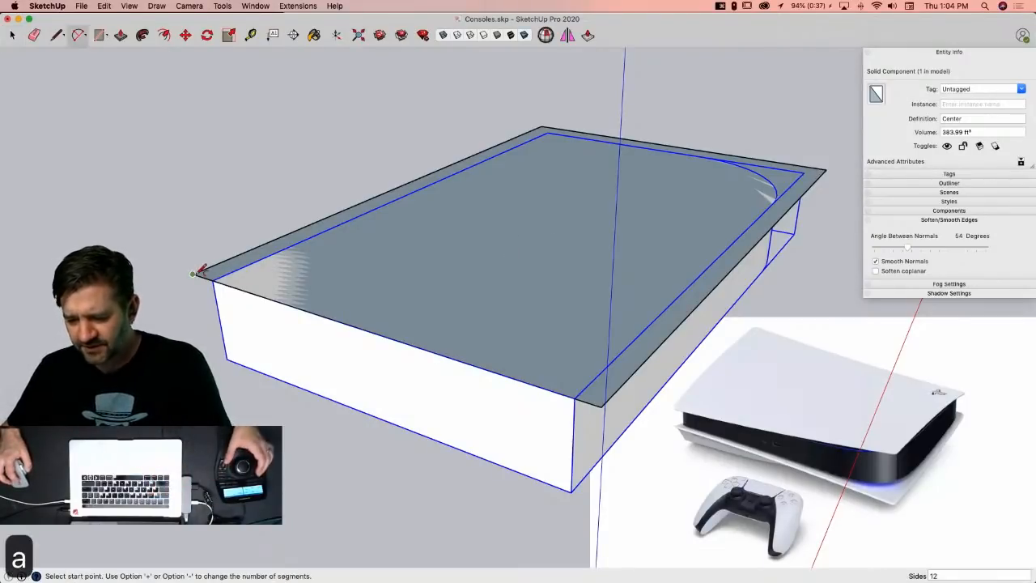
{"action": "scroll", "coordinate": [200, 274], "scroll_direction": "up", "scroll_amount": 3}
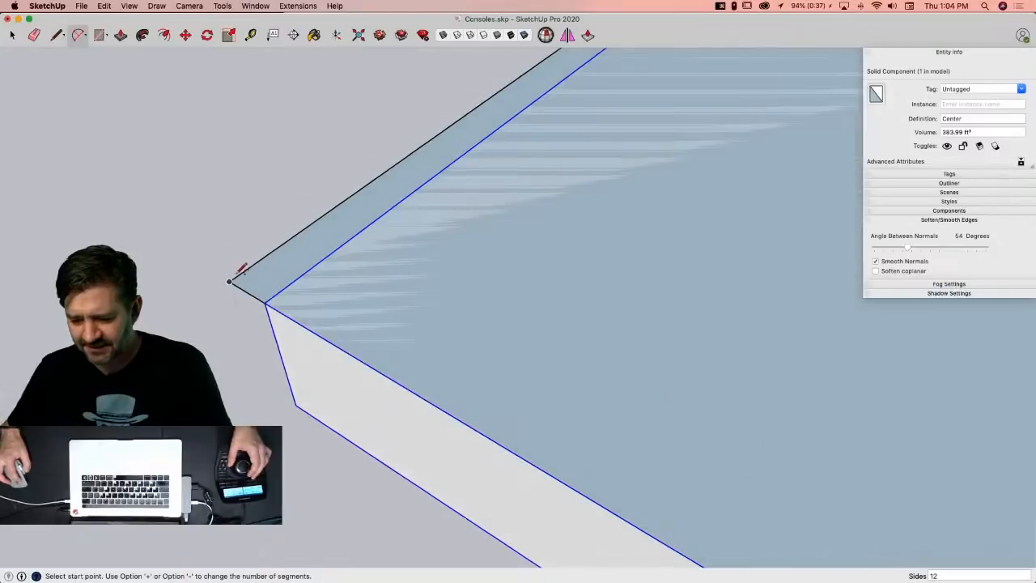
{"action": "left_click", "coordinate": [241, 287]}
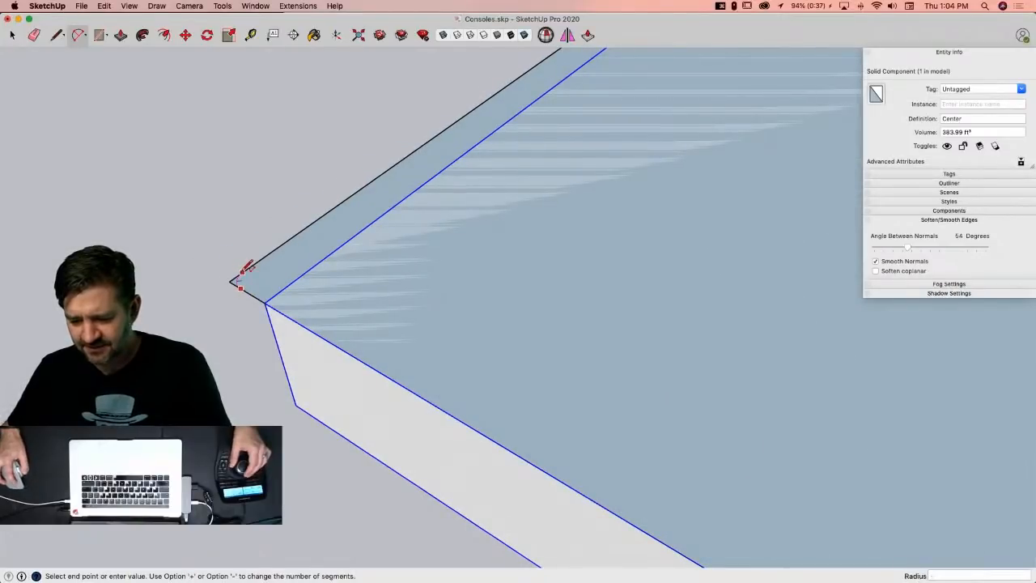
{"action": "double_click", "coordinate": [243, 272]}
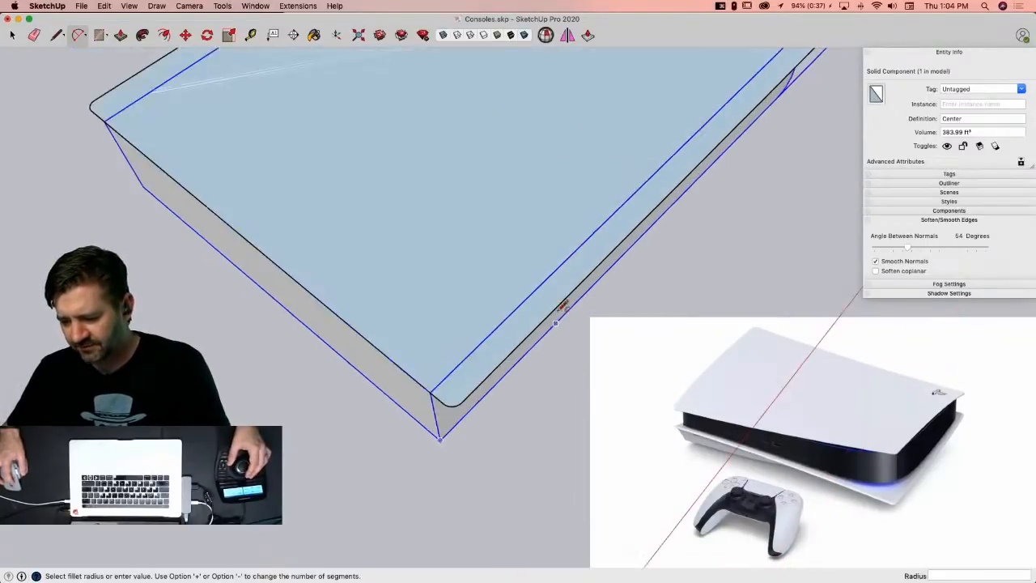
{"action": "double_click", "coordinate": [588, 255]}
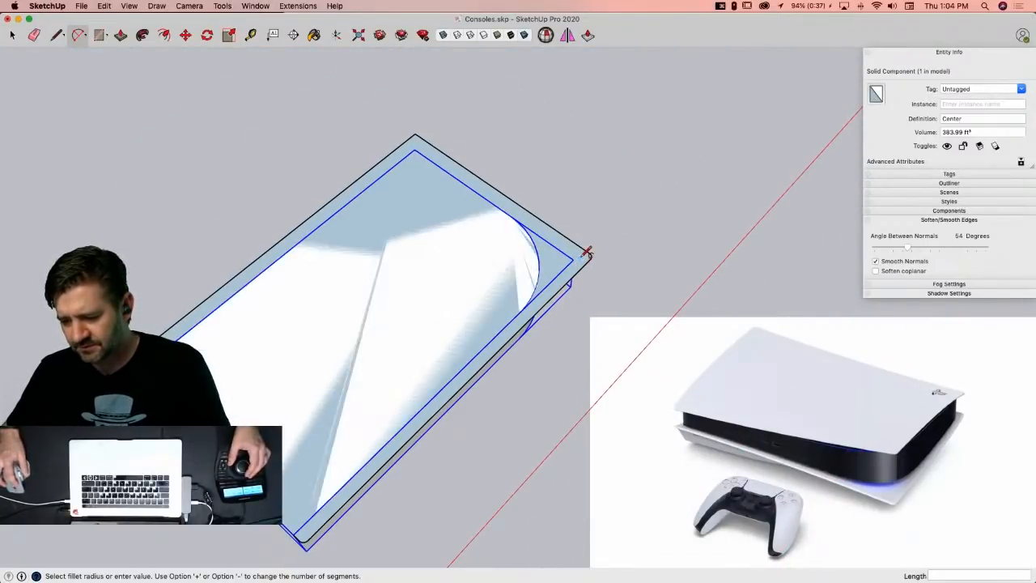
{"action": "scroll", "coordinate": [415, 147], "scroll_direction": "up", "scroll_amount": 5}
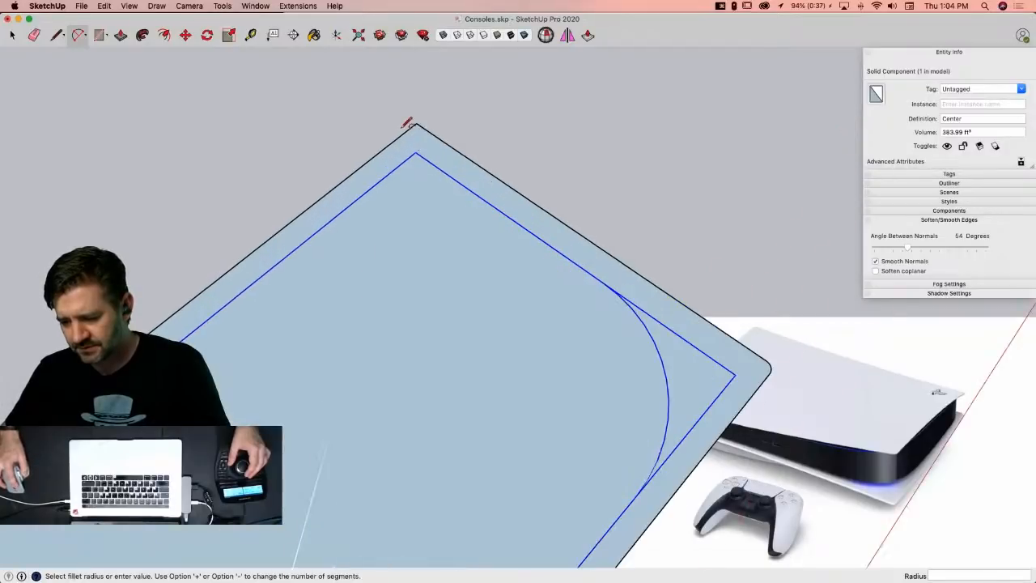
{"action": "left_click", "coordinate": [417, 132]}
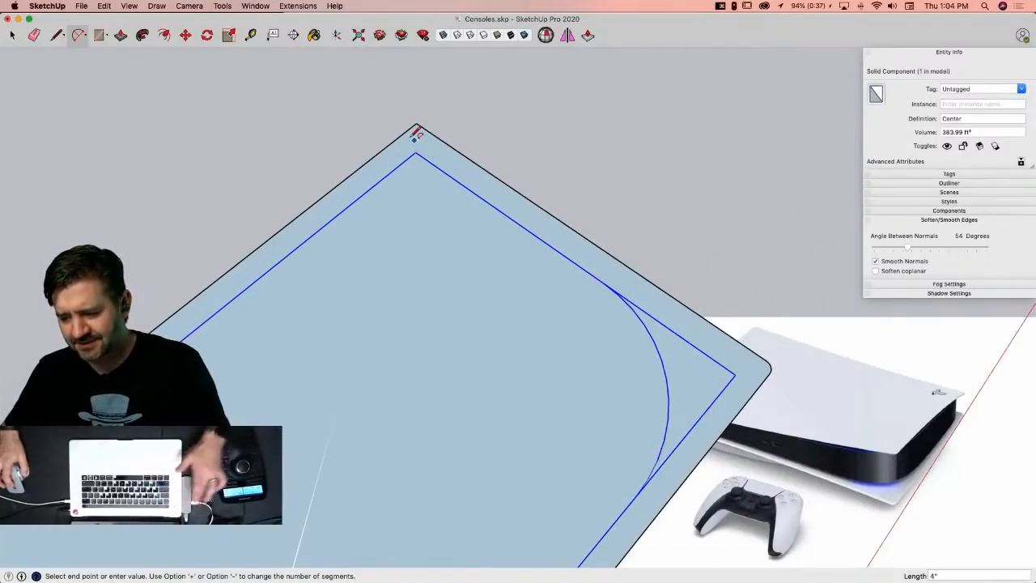
{"action": "key", "text": "Escape"}
{"action": "scroll", "coordinate": [417, 136], "scroll_direction": "up", "scroll_amount": 3}
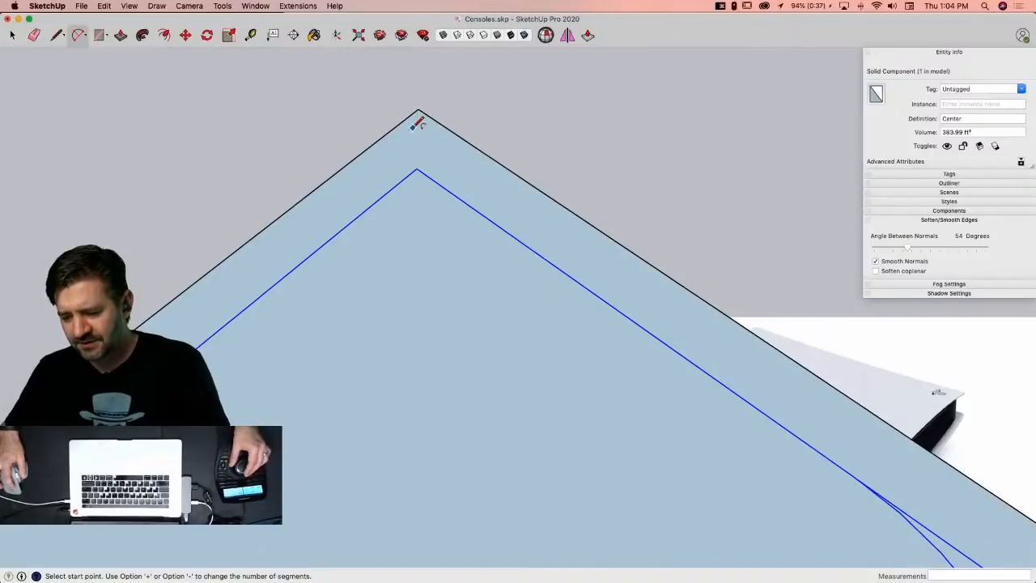
{"action": "scroll", "coordinate": [421, 122], "scroll_direction": "down", "scroll_amount": 8}
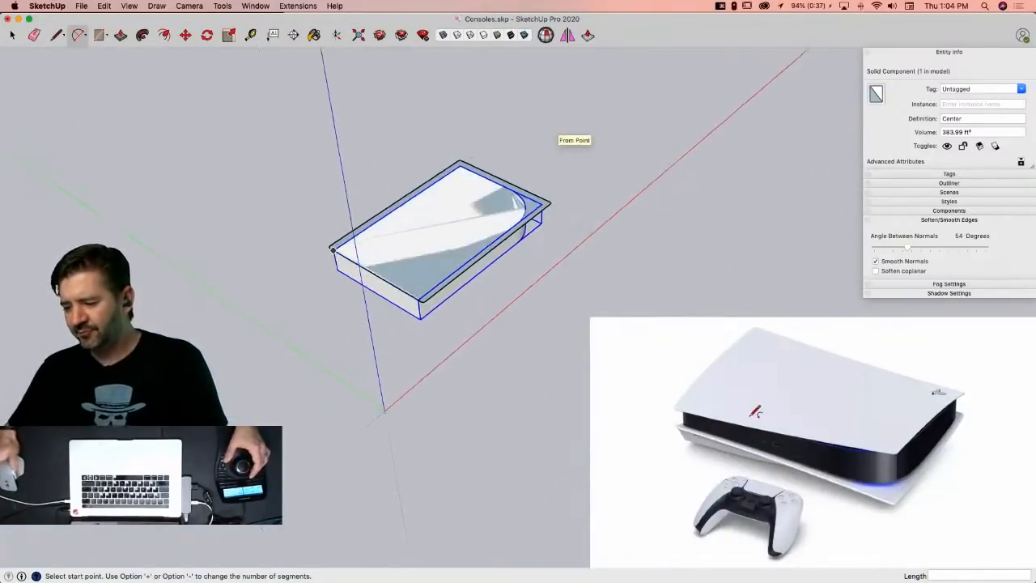
{"action": "key", "text": "space"}
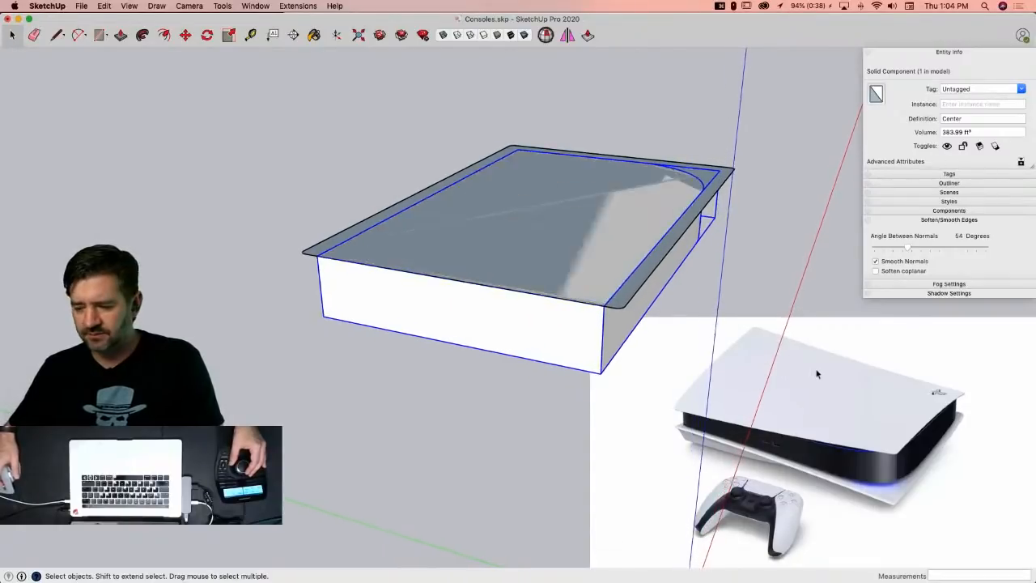
Step: Extrude the rounded rectangle upward about 2 11/16" into a thin cover plate above the Center slab
{"action": "key", "text": "p"}
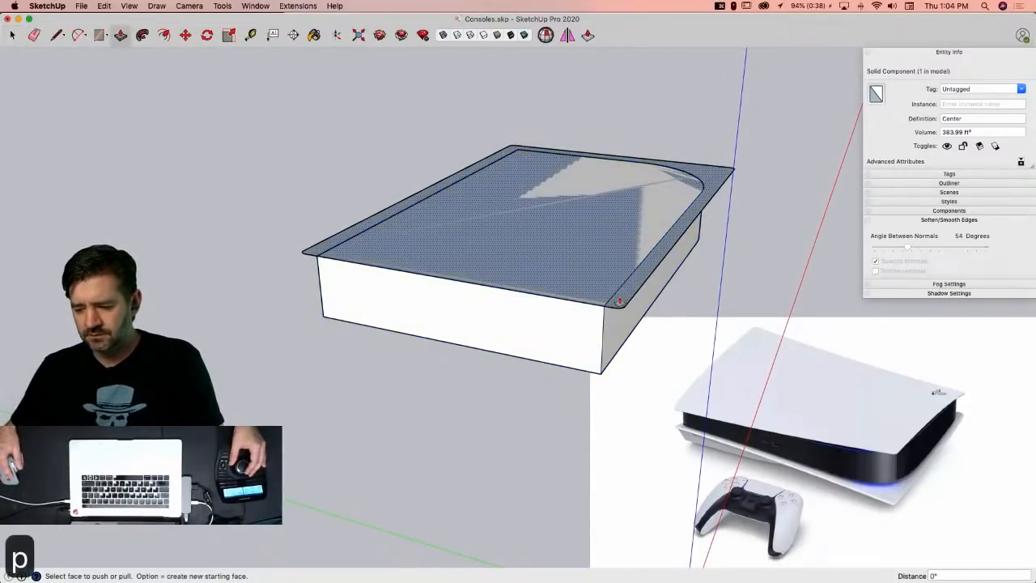
{"action": "left_click", "coordinate": [621, 297]}
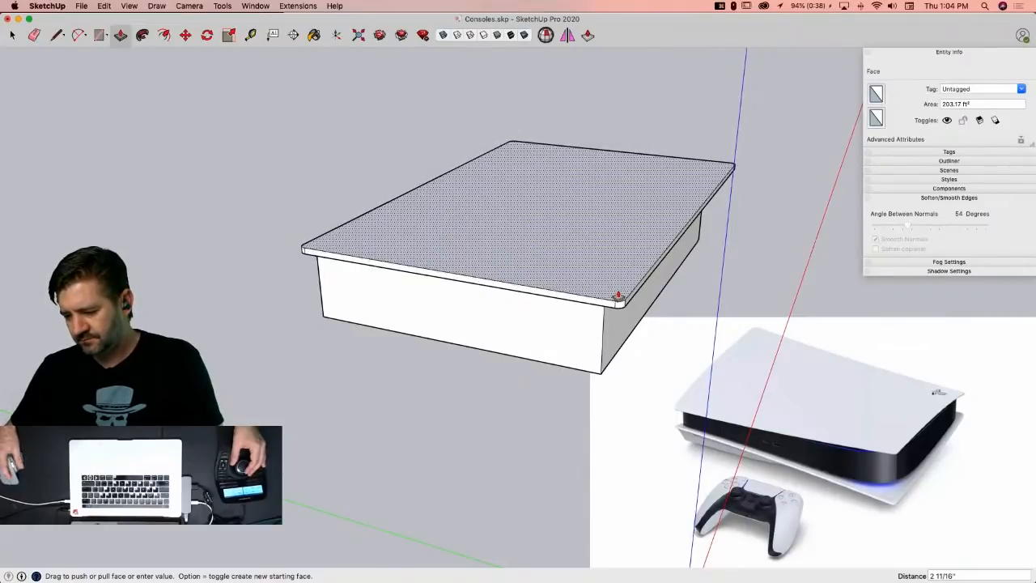
{"action": "left_click", "coordinate": [618, 298]}
{"action": "key", "text": "space"}
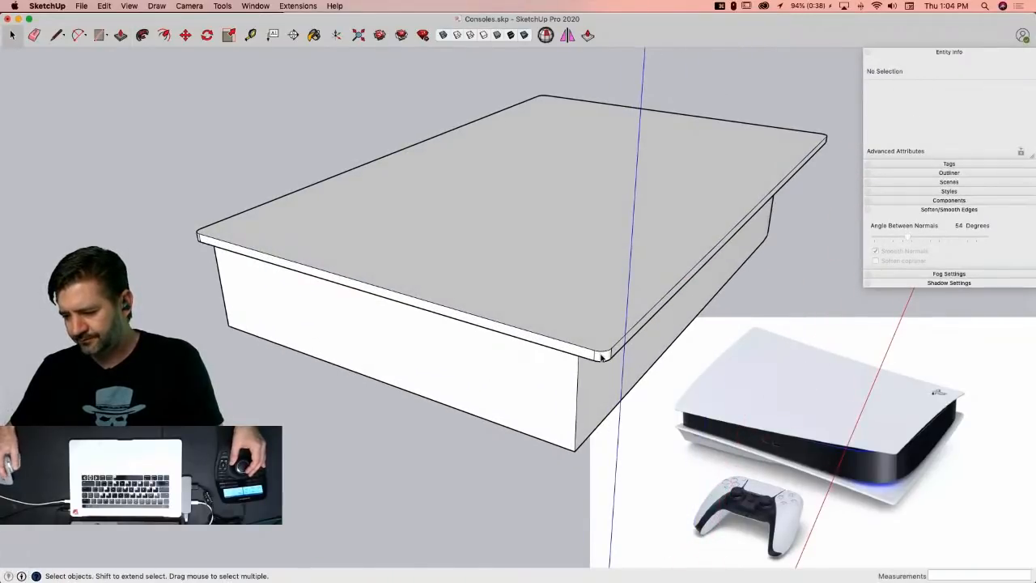
Step: Soften the entire cover plate's edges, including coplanar ones, so its rounded corners look smooth
{"action": "triple_click", "coordinate": [602, 357]}
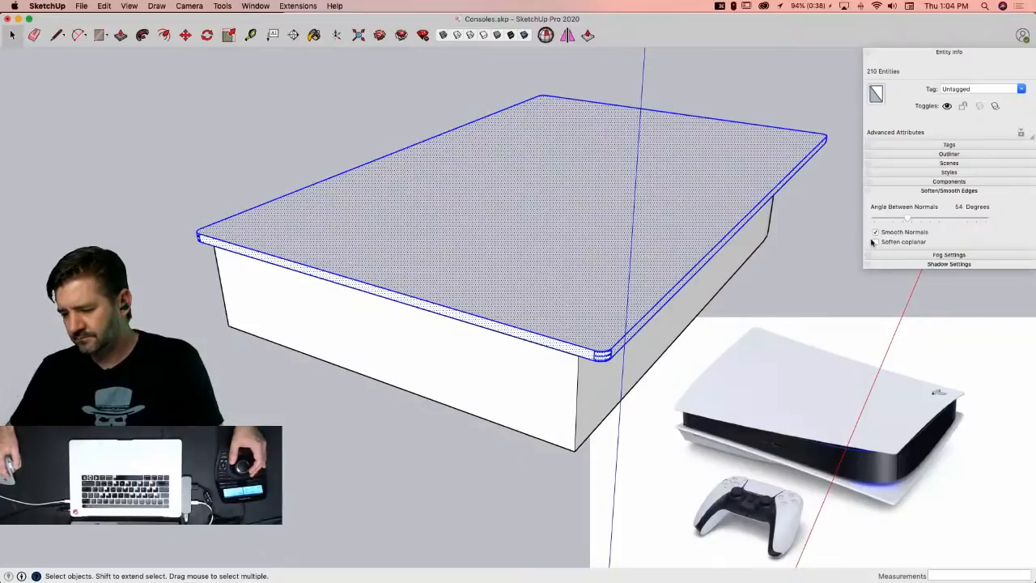
{"action": "left_click", "coordinate": [875, 241]}
{"action": "left_click", "coordinate": [749, 249]}
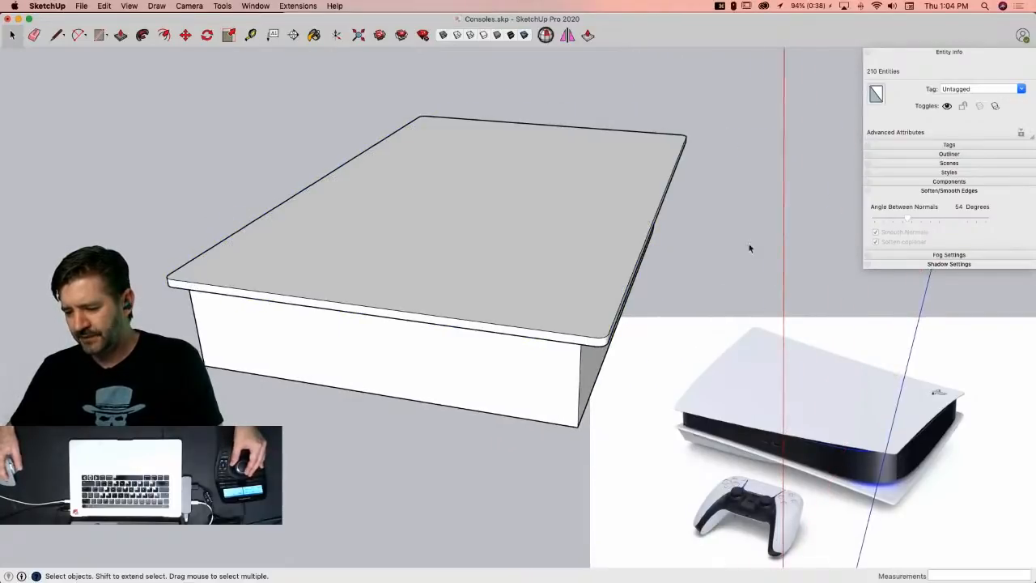
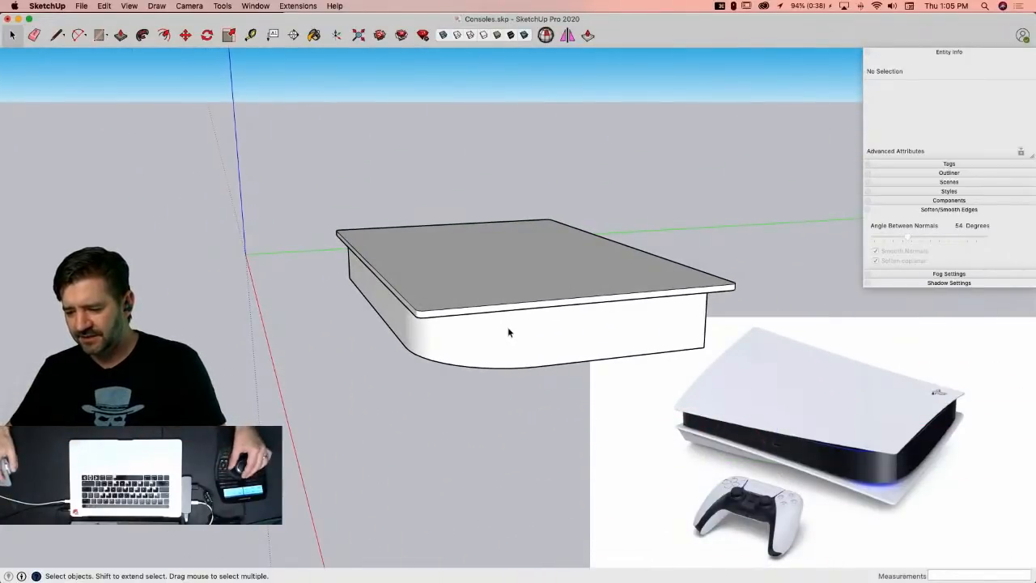
Step: Select the whole cover plate and place a spare copy about 50' 8" away, behind the console
{"action": "left_click", "coordinate": [521, 283]}
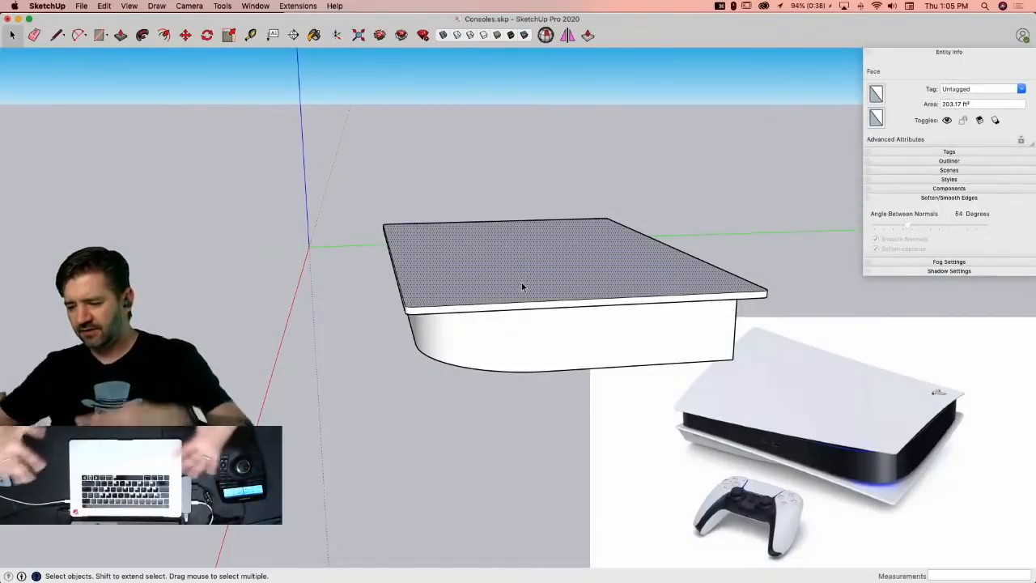
{"action": "double_click", "coordinate": [525, 283]}
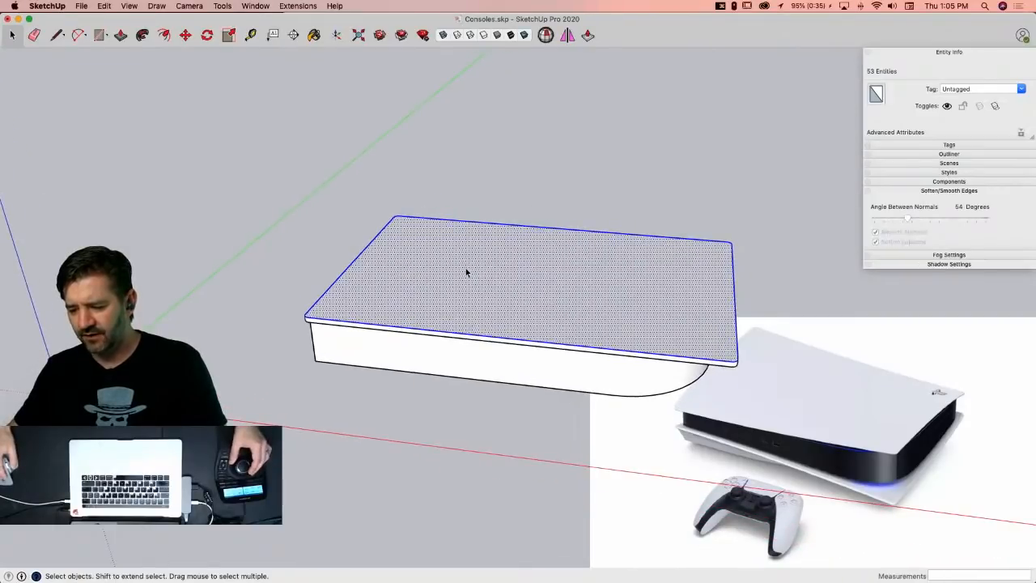
{"action": "triple_click", "coordinate": [466, 269]}
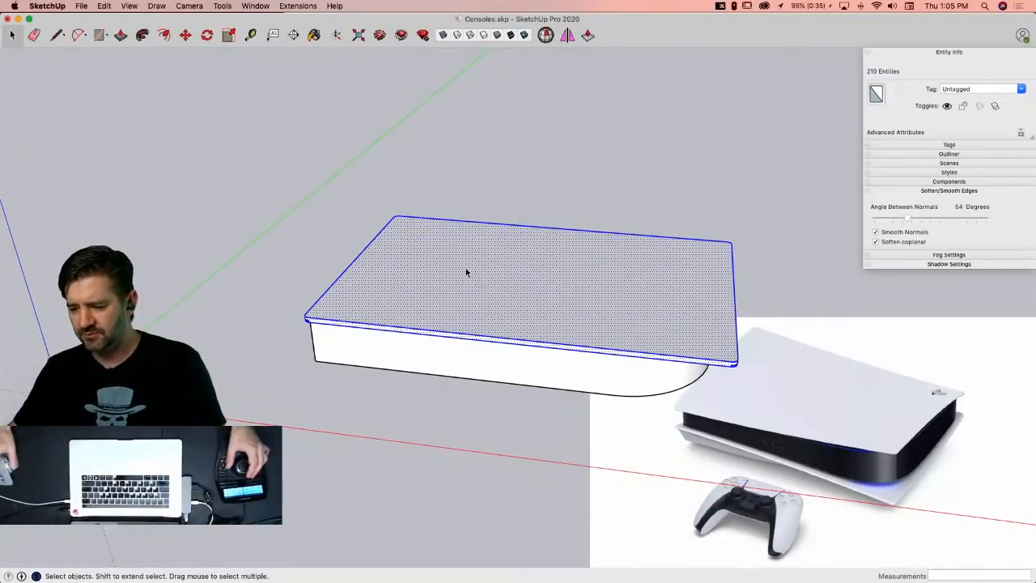
{"action": "key", "text": "m"}
{"action": "left_click", "coordinate": [459, 299]}
{"action": "key", "text": "alt"}
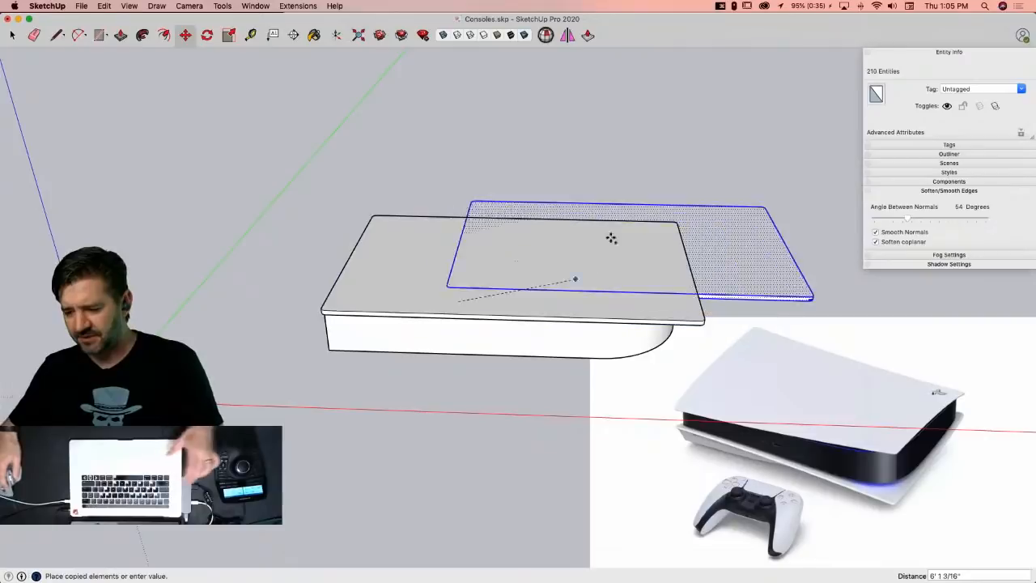
{"action": "left_click", "coordinate": [786, 86]}
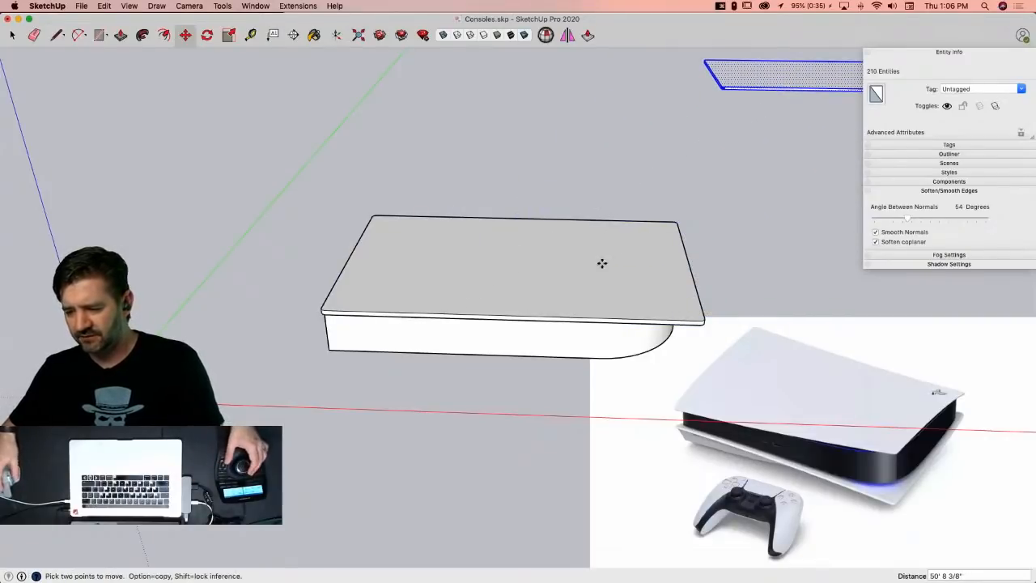
Step: Group all the geometry of the original cover plate above the Center slab
{"action": "key", "text": "space"}
{"action": "left_click", "coordinate": [524, 285]}
{"action": "double_click", "coordinate": [524, 285]}
{"action": "right_click", "coordinate": [525, 286]}
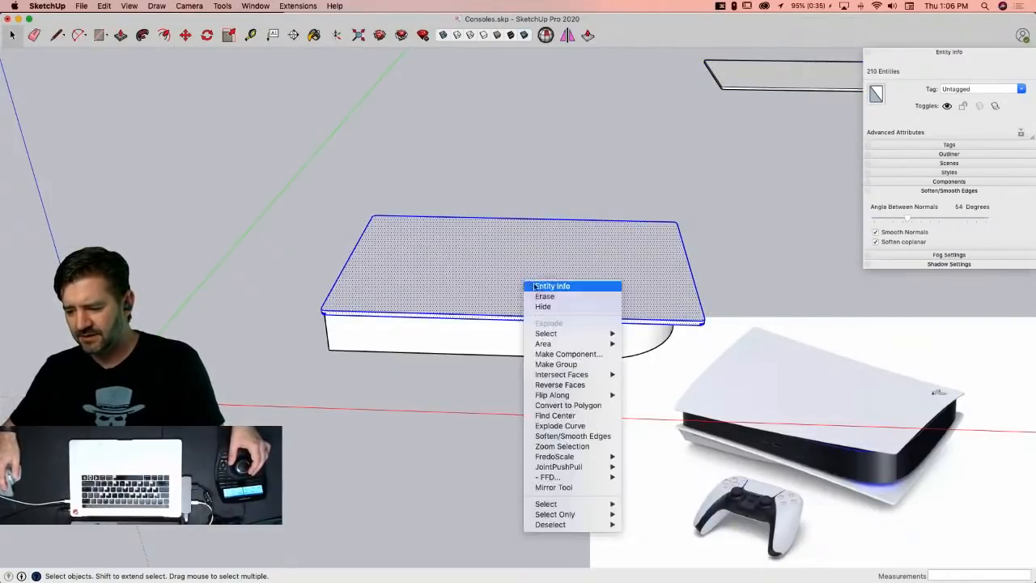
{"action": "left_click", "coordinate": [571, 366]}
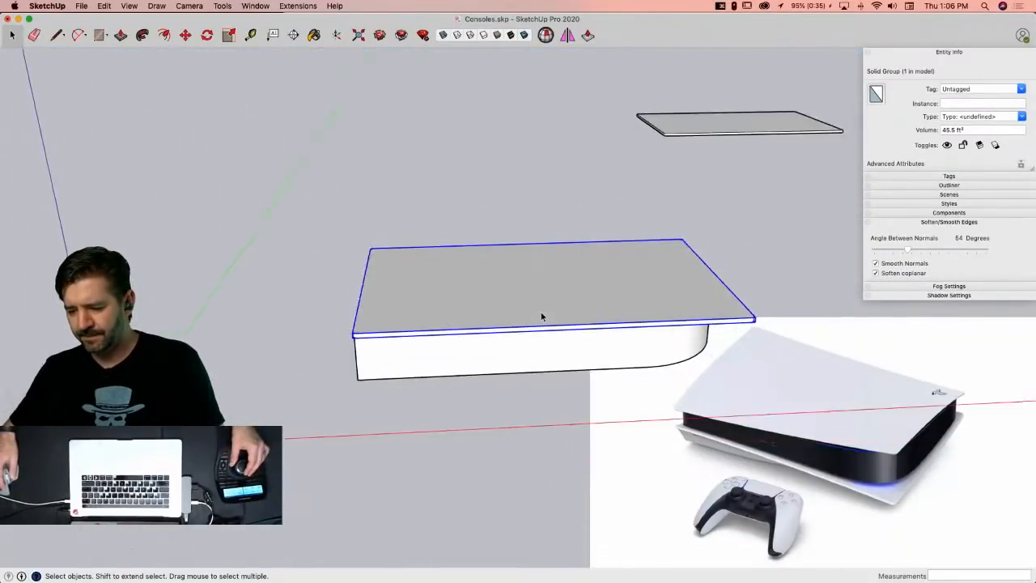
Step: Rotate the cover plate group and the Center slab together 90 degrees so the console stands upright
{"action": "left_click", "coordinate": [652, 333], "text": "shift"}
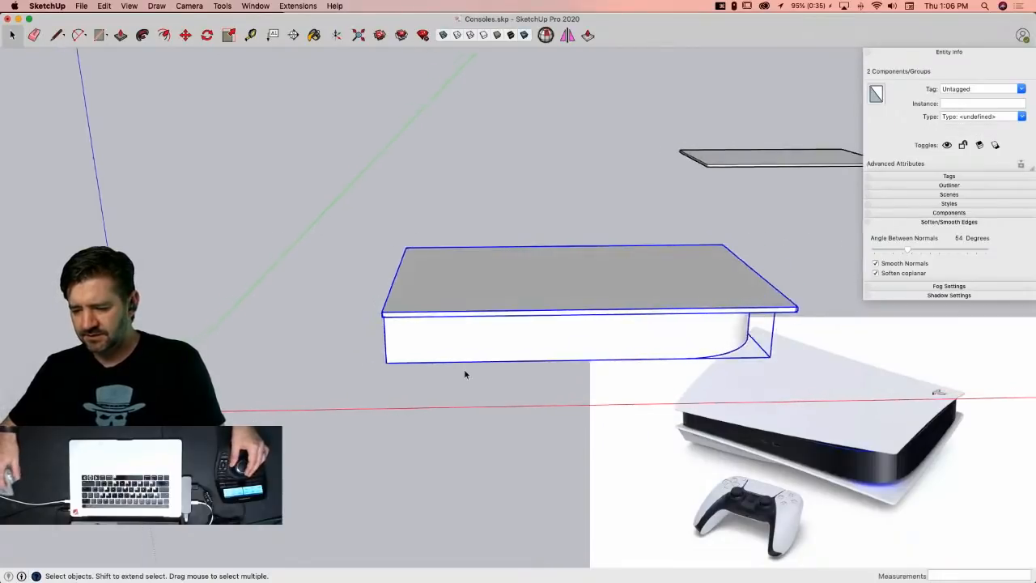
{"action": "key", "text": "q"}
{"action": "left_click", "coordinate": [401, 337]}
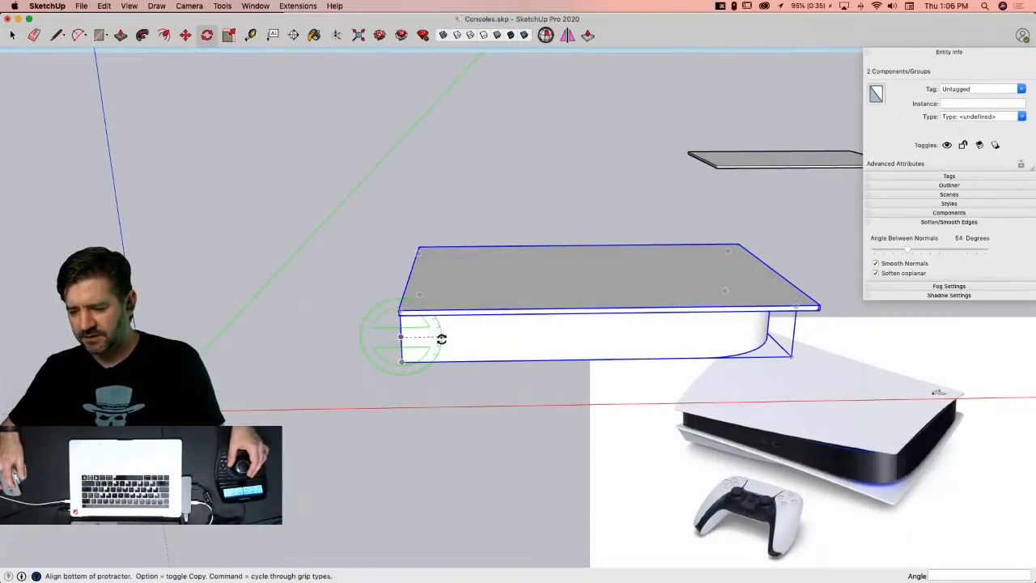
{"action": "left_click", "coordinate": [440, 336]}
{"action": "left_click", "coordinate": [403, 318]}
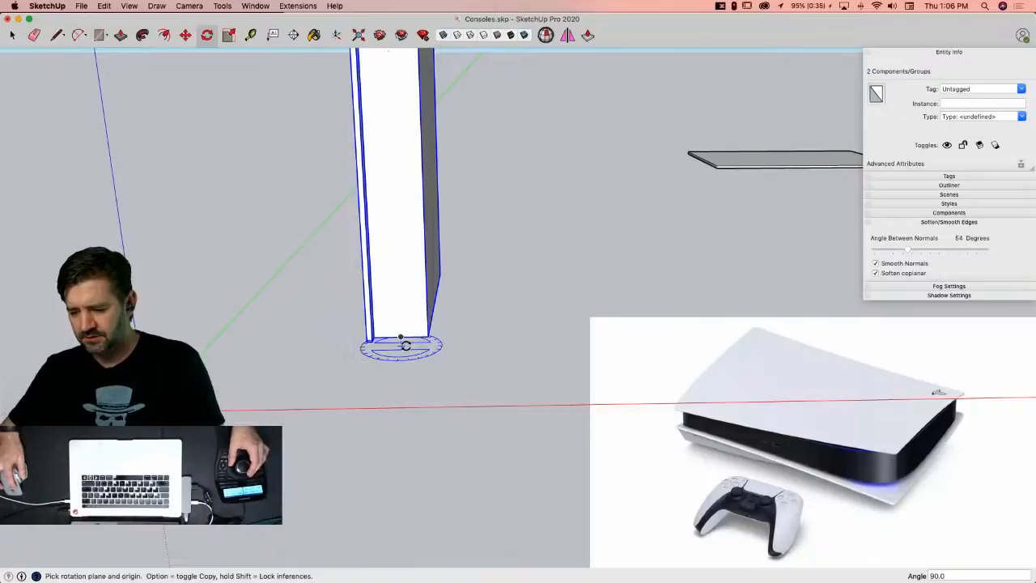
Step: Rotate the upright plate and slab 90 degrees about the vertical axis so the cover plate faces forward
{"action": "key", "text": "shift"}
{"action": "left_click", "coordinate": [403, 337]}
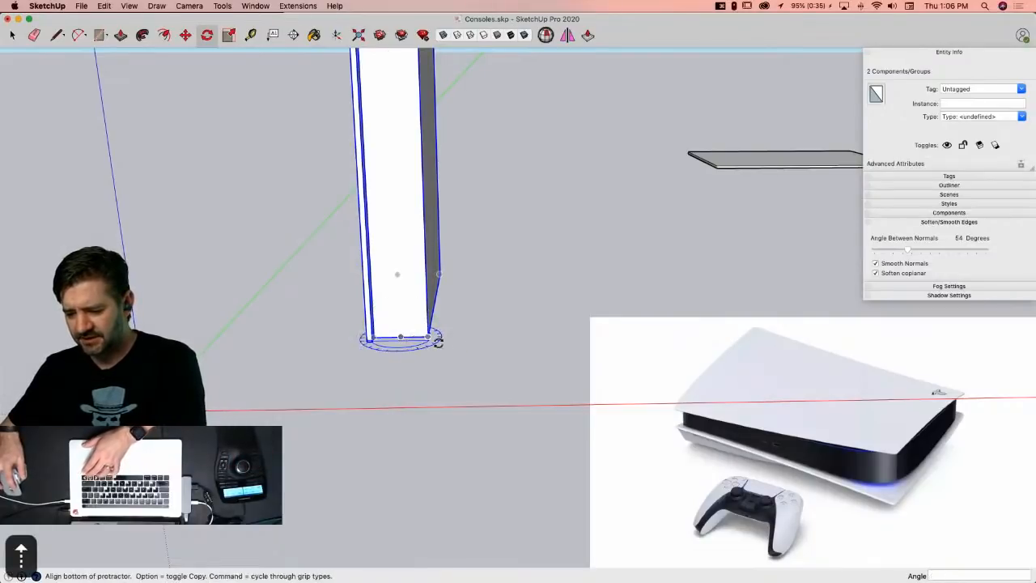
{"action": "left_click", "coordinate": [459, 336]}
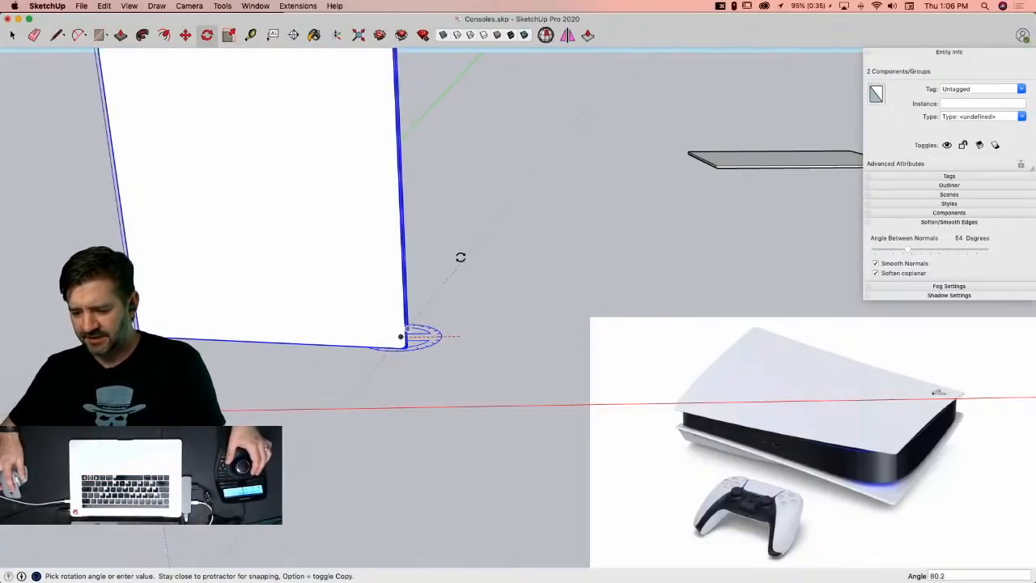
{"action": "left_click", "coordinate": [425, 250]}
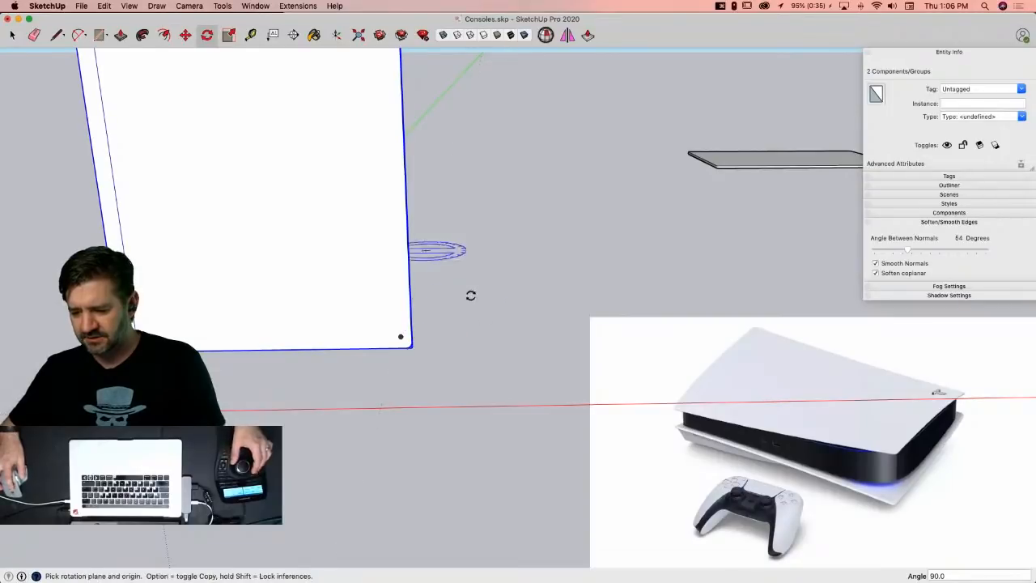
{"action": "key", "text": "space"}
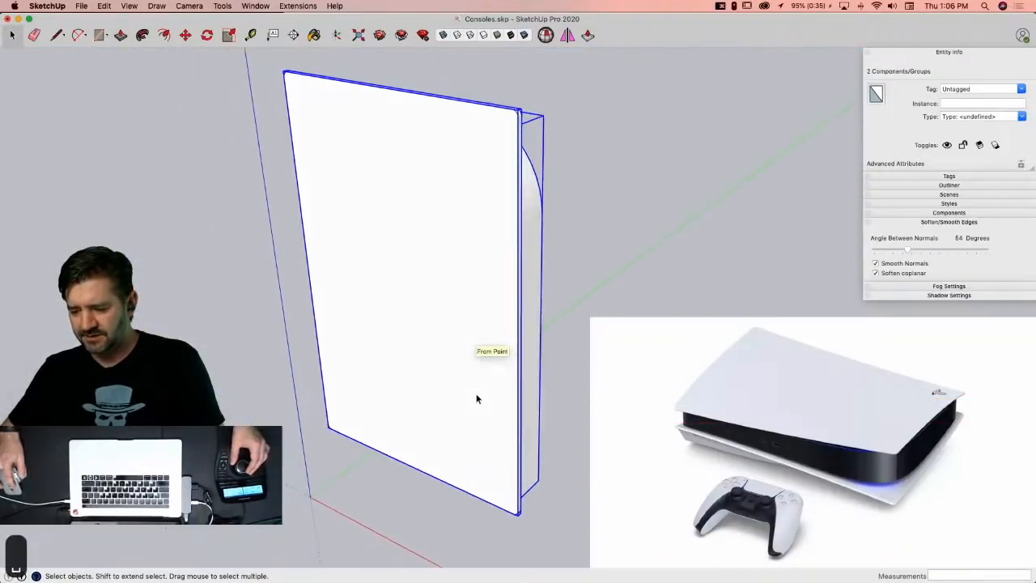
{"action": "left_click", "coordinate": [476, 397]}
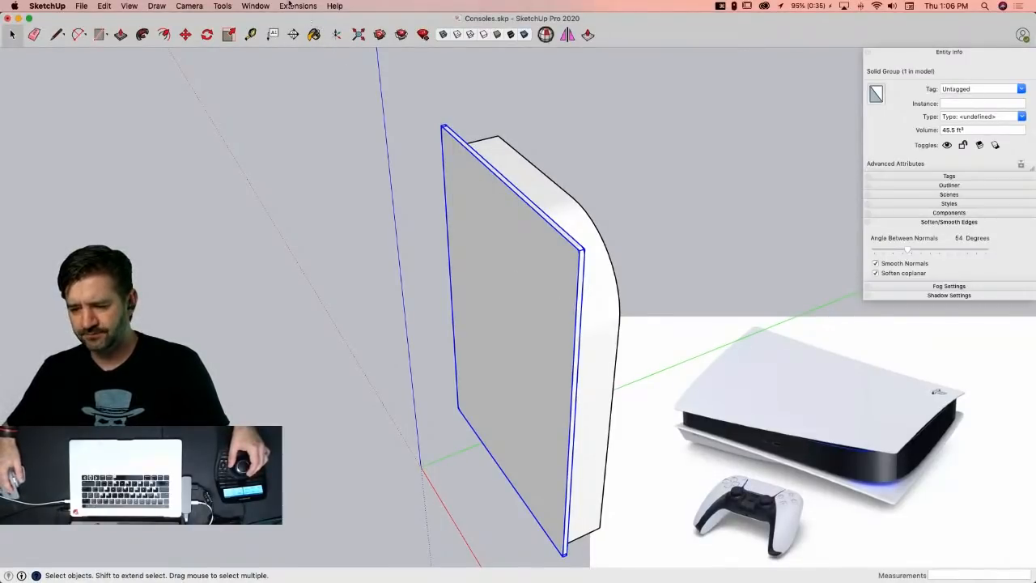
{"action": "left_click", "coordinate": [256, 5]}
{"action": "mouse_move", "coordinate": [232, 6]}
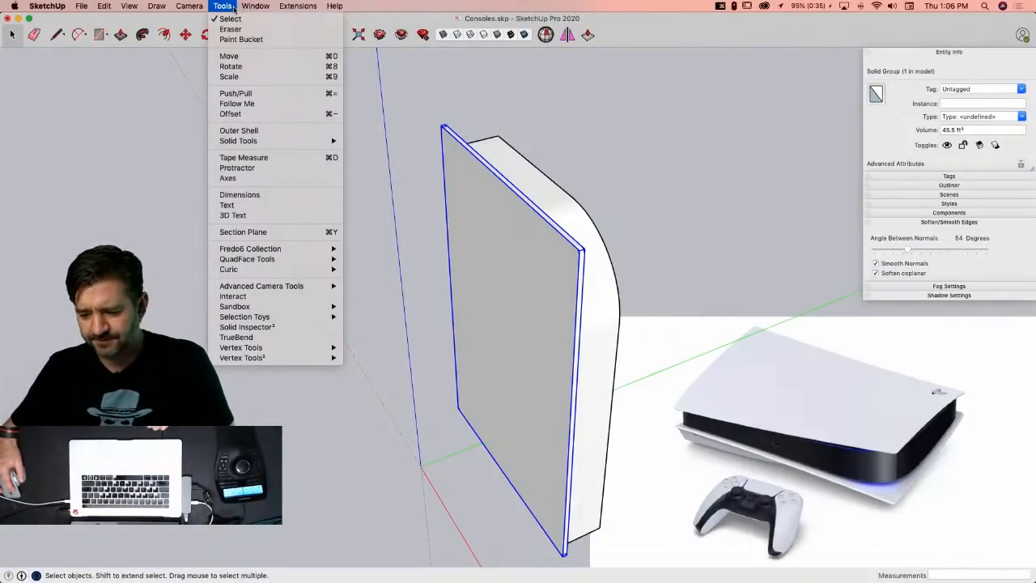
{"action": "left_click", "coordinate": [236, 337]}
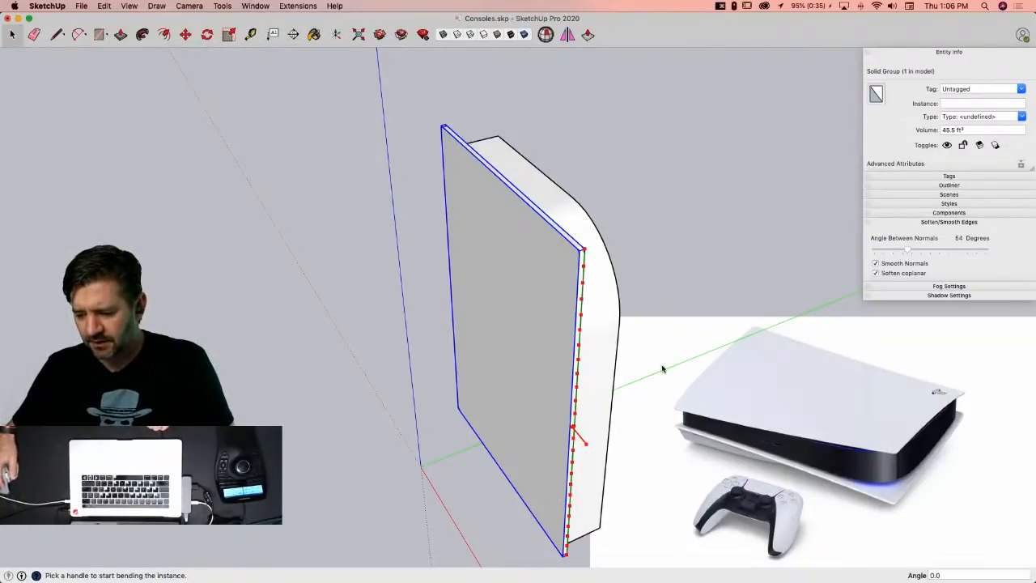
{"action": "key", "text": "space"}
Step: Open the cover plate group for editing, reset its axes and close the group
{"action": "double_click", "coordinate": [501, 314]}
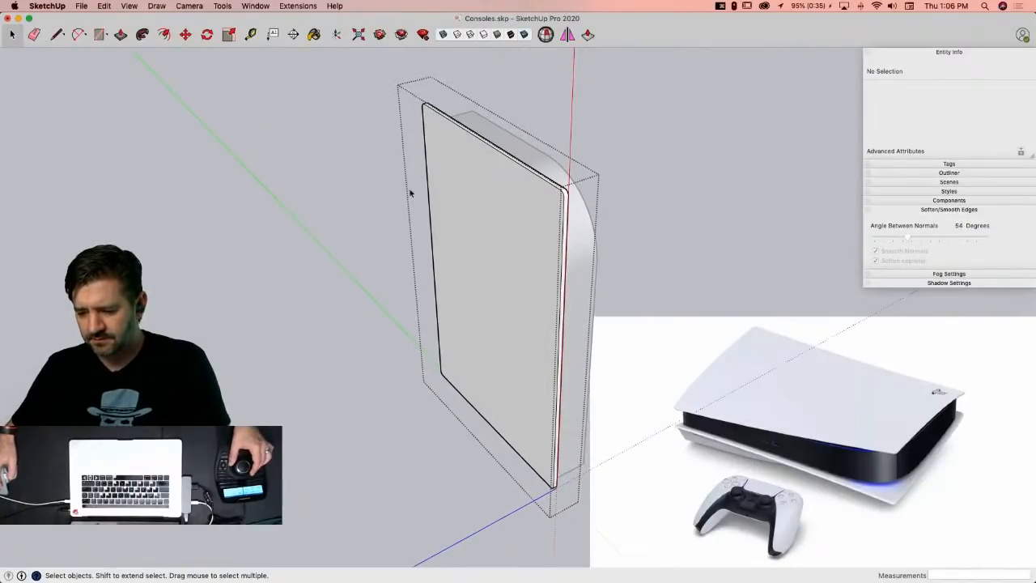
{"action": "right_click", "coordinate": [493, 273]}
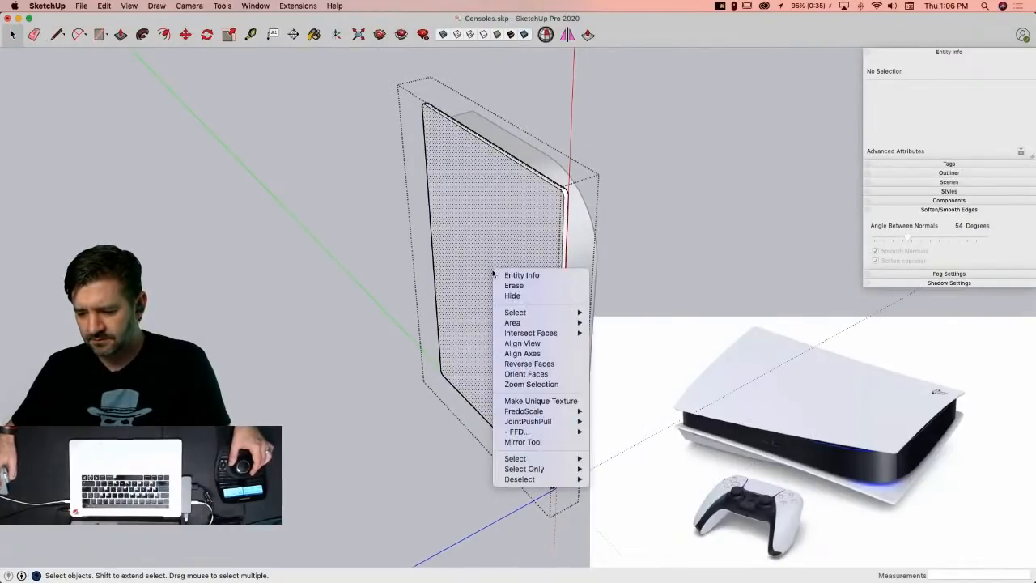
{"action": "right_click", "coordinate": [572, 145]}
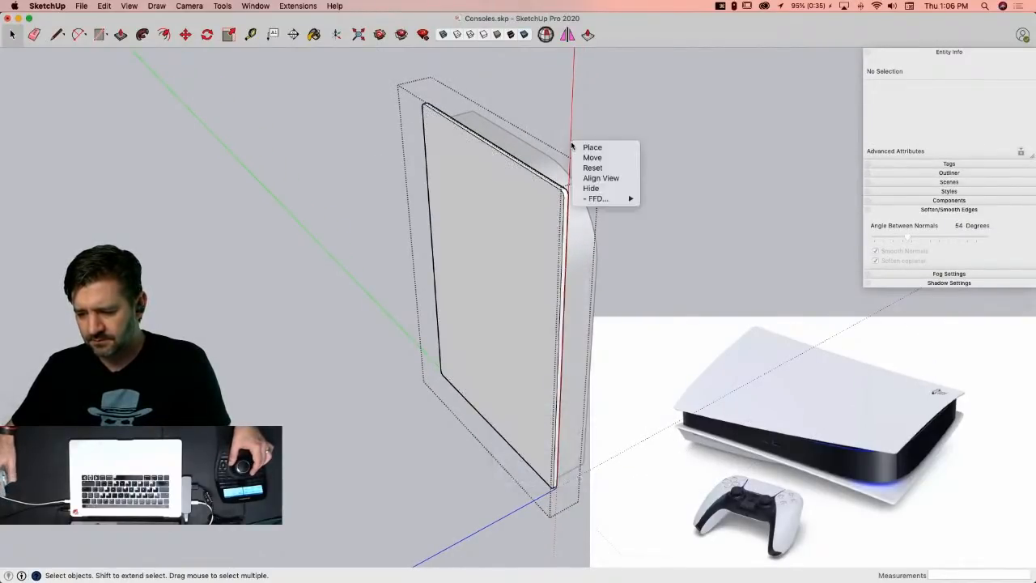
{"action": "left_click", "coordinate": [606, 169]}
{"action": "left_click", "coordinate": [648, 137]}
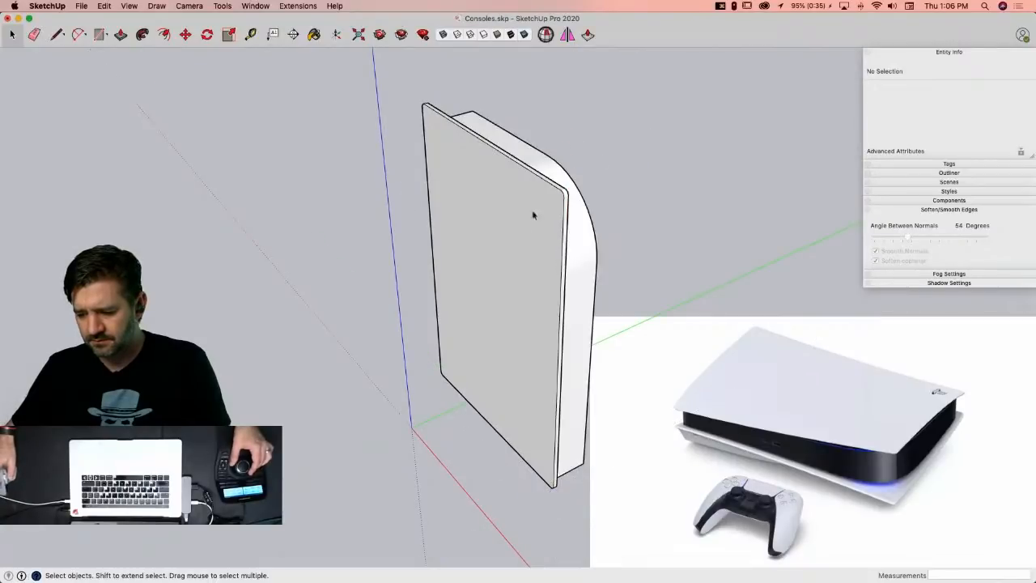
Step: Try to bend the cover plate group along its vertical edge with TrueBend
{"action": "left_click", "coordinate": [513, 235]}
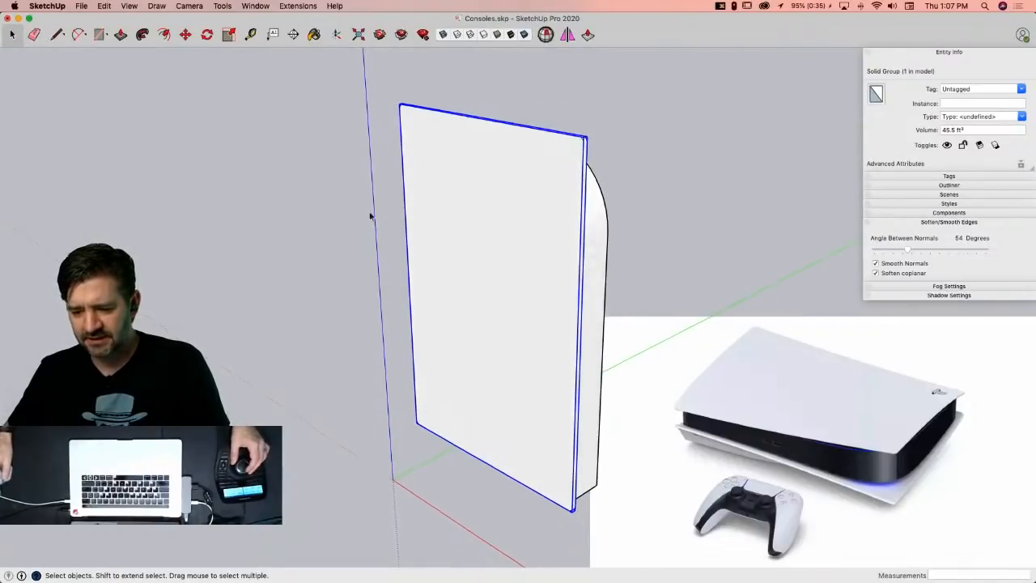
{"action": "left_click", "coordinate": [157, 6]}
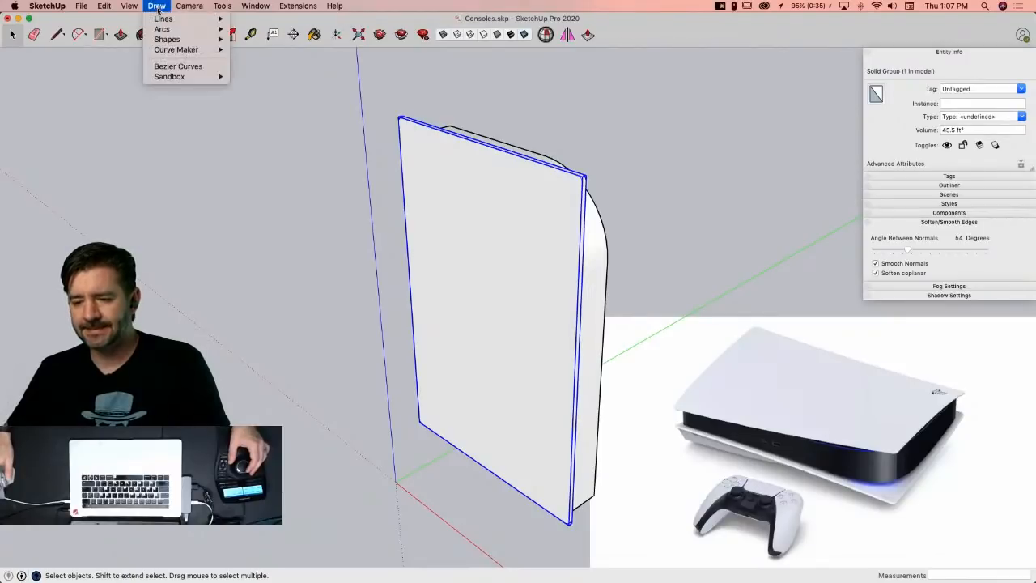
{"action": "mouse_move", "coordinate": [184, 6]}
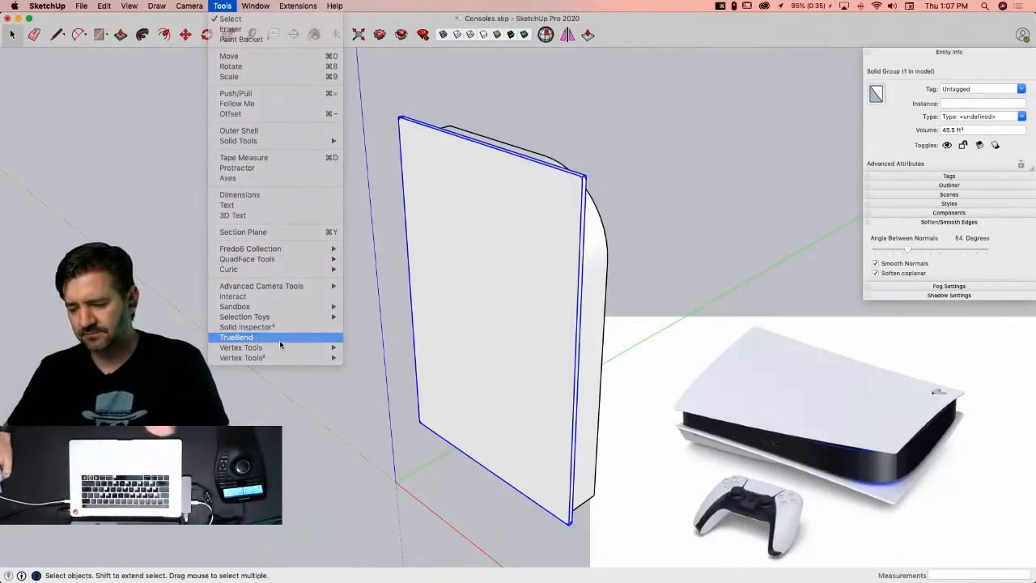
{"action": "left_click", "coordinate": [237, 337]}
{"action": "middle_click_drag", "start_coordinate": [597, 404], "coordinate": [584, 402]}
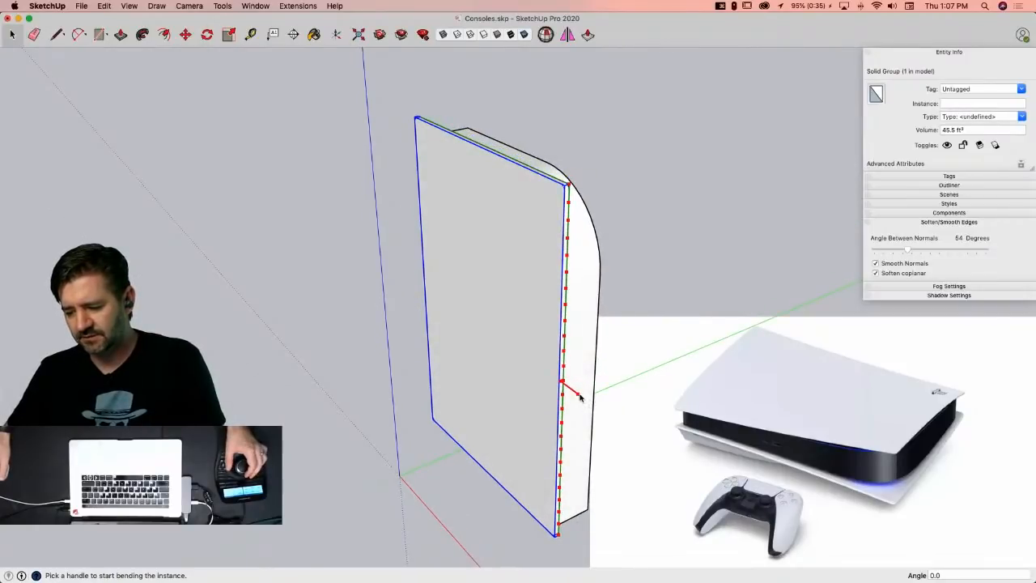
{"action": "left_click", "coordinate": [580, 396]}
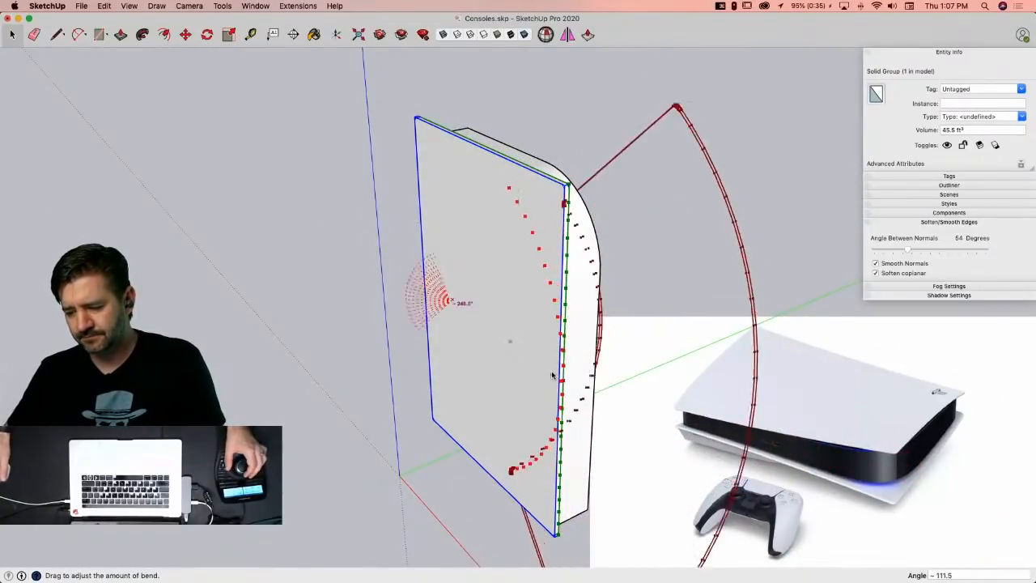
{"action": "key", "text": "Escape"}
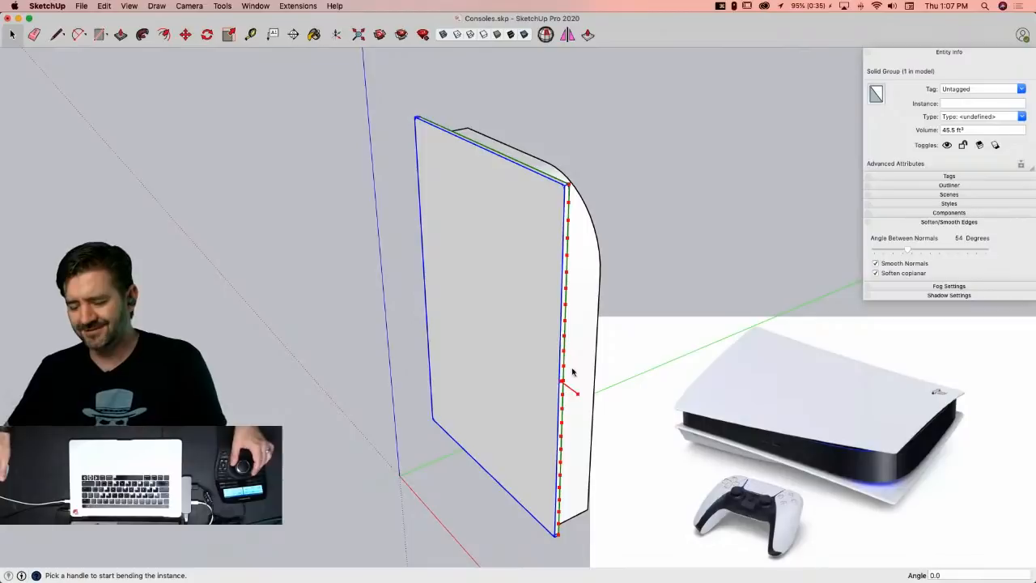
{"action": "middle_click_drag", "start_coordinate": [572, 371], "coordinate": [510, 405]}
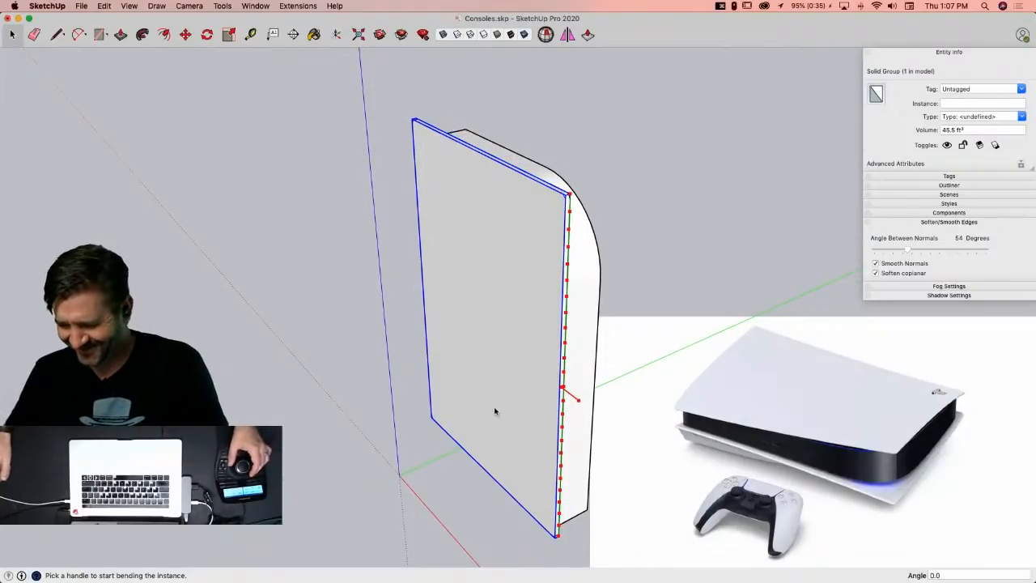
{"action": "right_click", "coordinate": [494, 411]}
{"action": "left_click", "coordinate": [374, 383]}
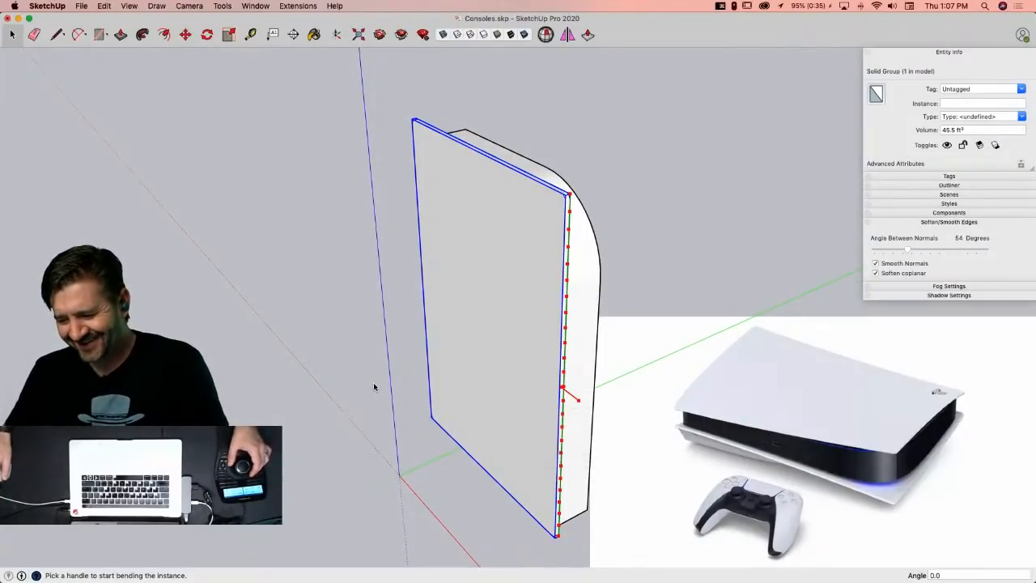
{"action": "key", "text": "Escape"}
{"action": "key", "text": "Escape"}
{"action": "key", "text": "Escape"}
{"action": "key", "text": "Escape"}
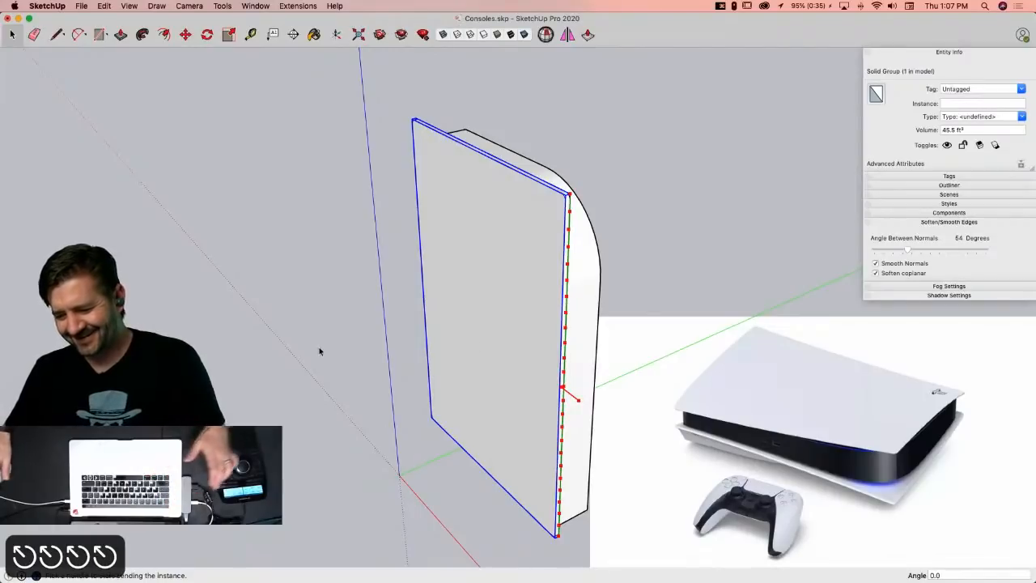
Step: Explode the rotated cover plate group and make its geometry into a new group
{"action": "right_click", "coordinate": [486, 301]}
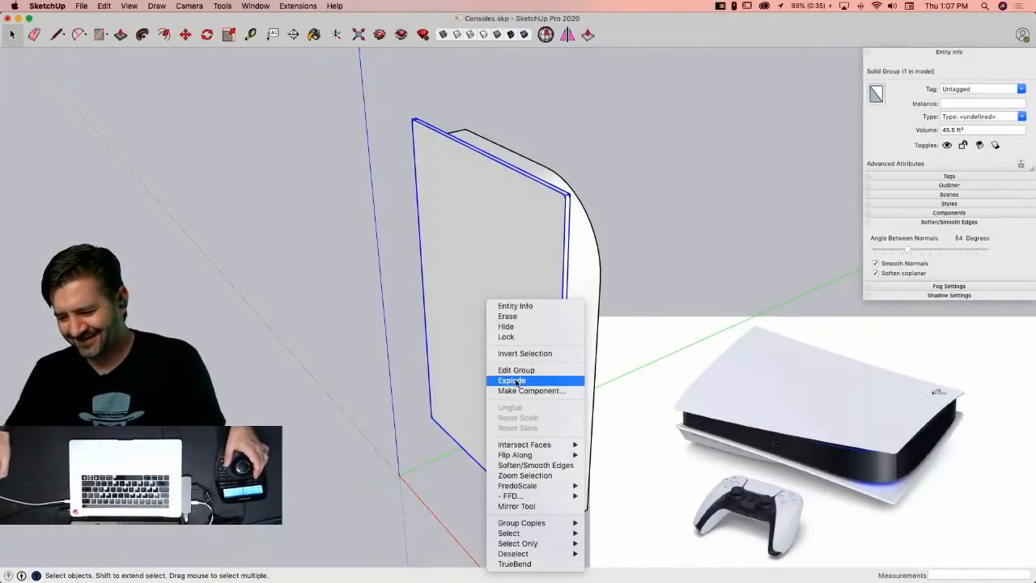
{"action": "left_click", "coordinate": [515, 381]}
{"action": "right_click", "coordinate": [513, 366]}
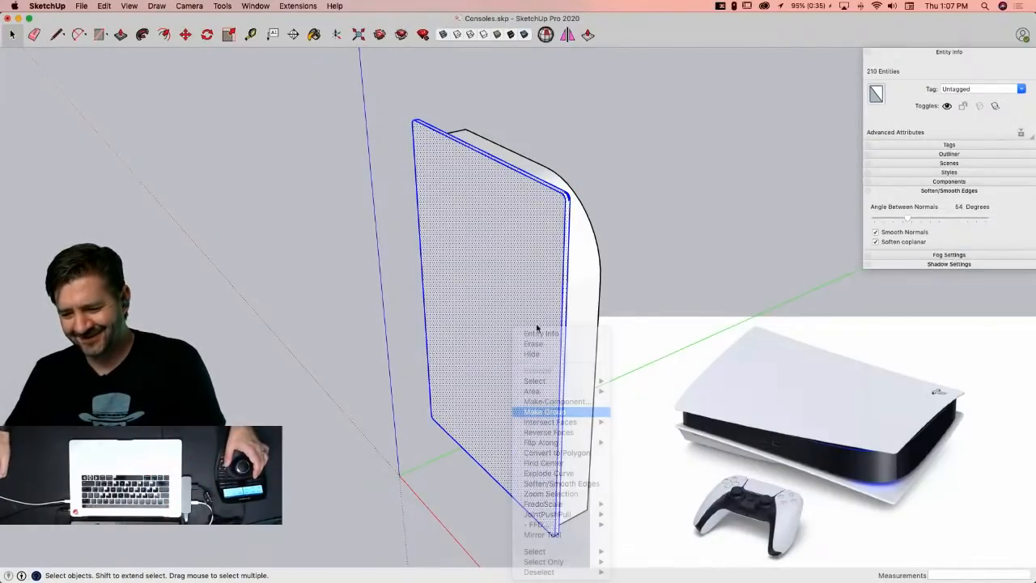
{"action": "left_click", "coordinate": [540, 412]}
Step: Bend the regrouped cover plate about 25.9 degrees toward the body with TrueBend
{"action": "left_click", "coordinate": [255, 5]}
{"action": "mouse_move", "coordinate": [222, 6]}
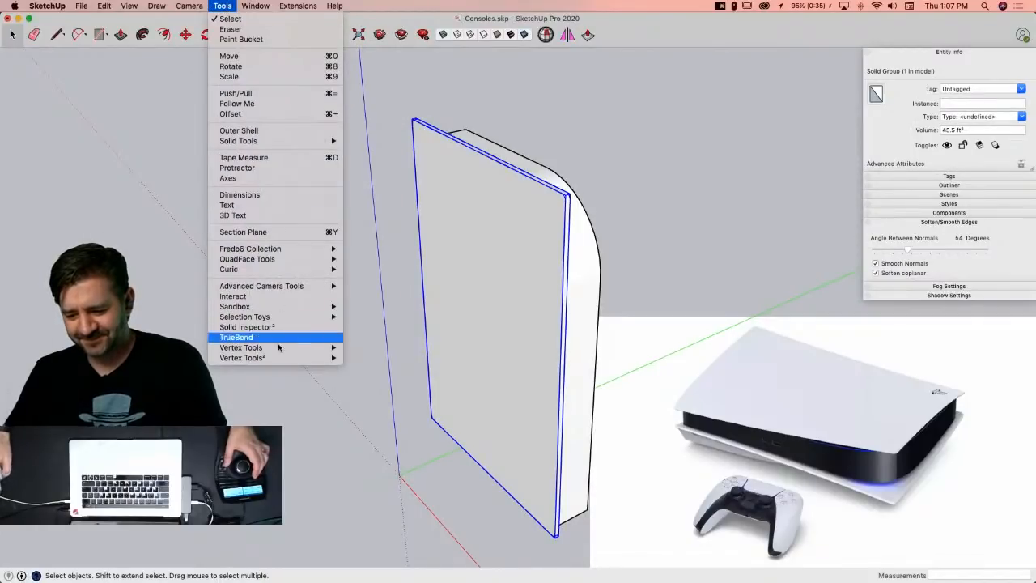
{"action": "left_click", "coordinate": [243, 337]}
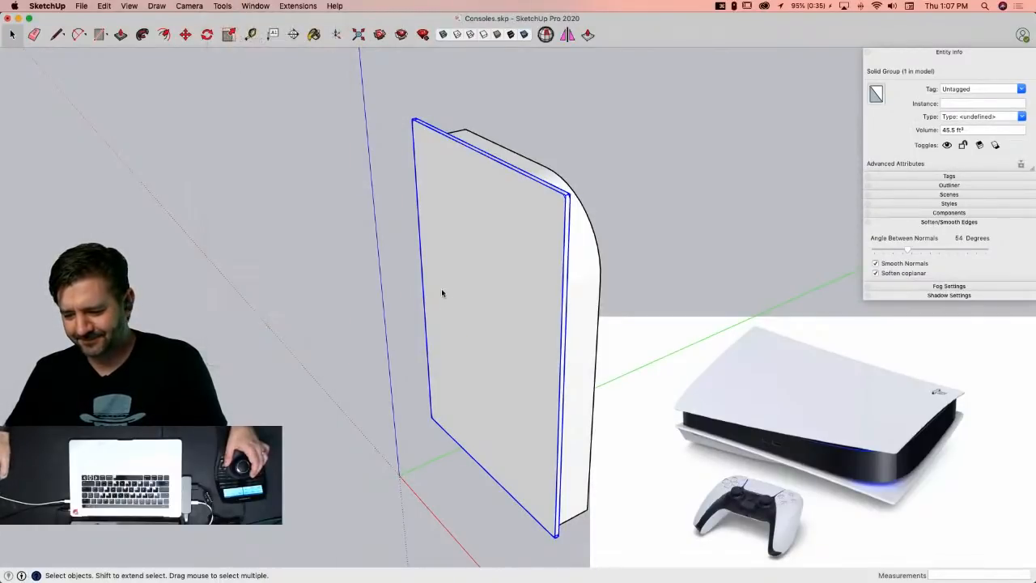
{"action": "left_click", "coordinate": [485, 333]}
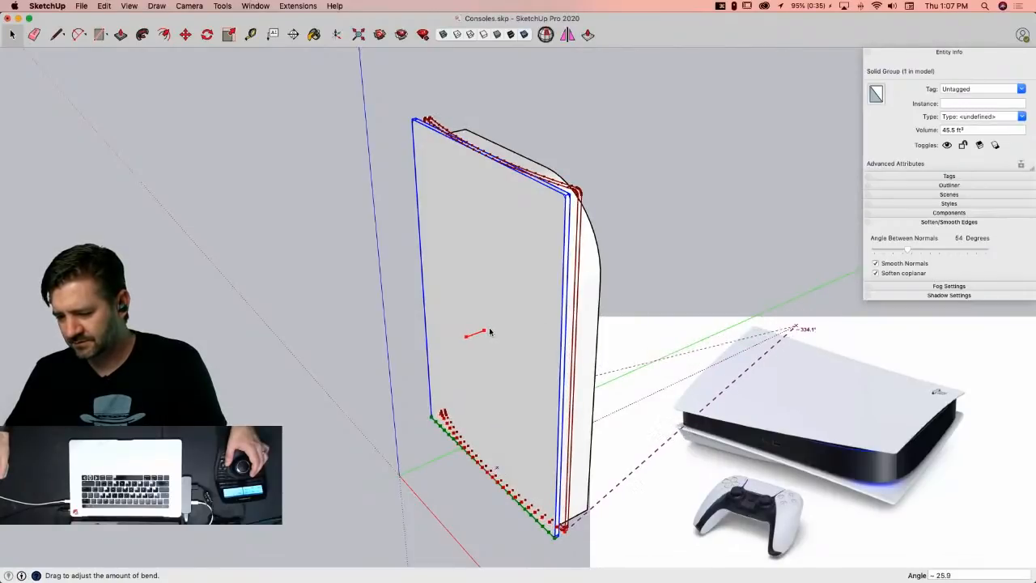
{"action": "left_click", "coordinate": [490, 332]}
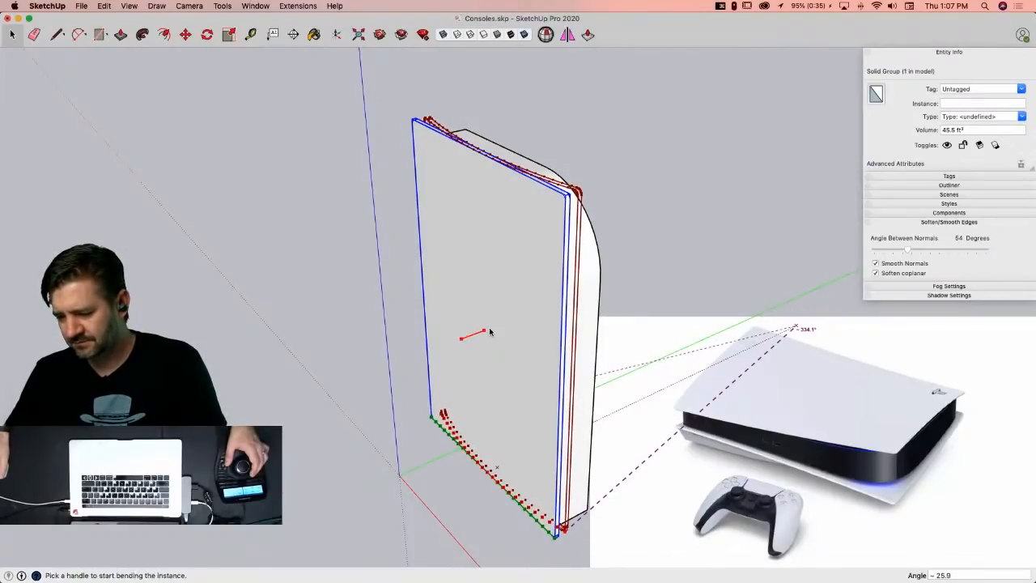
{"action": "key", "text": "Return"}
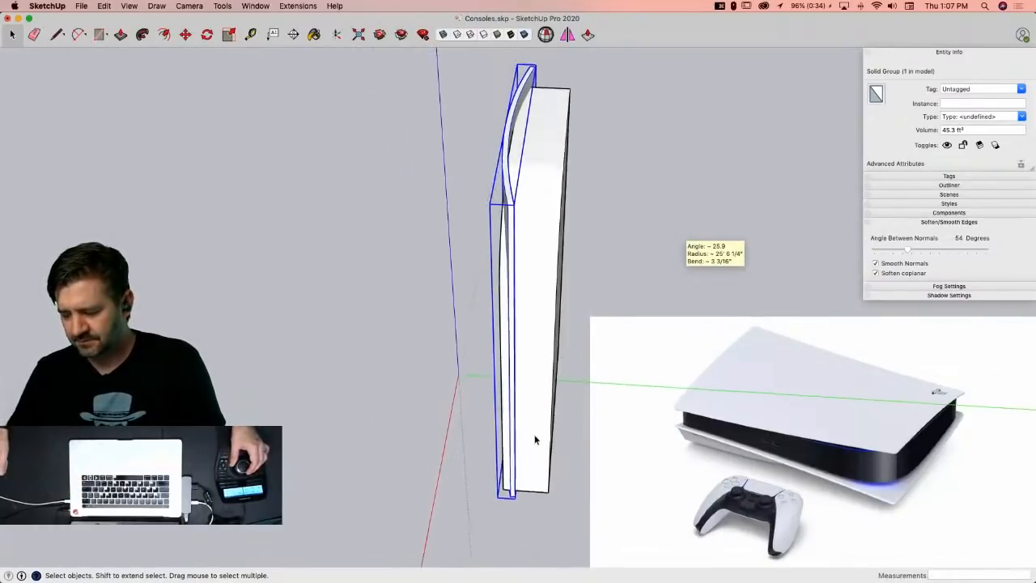
Step: Move the bent cover plate about 8 13/16" away from the body and check its hidden geometry
{"action": "key", "text": "m"}
{"action": "left_click", "coordinate": [537, 477]}
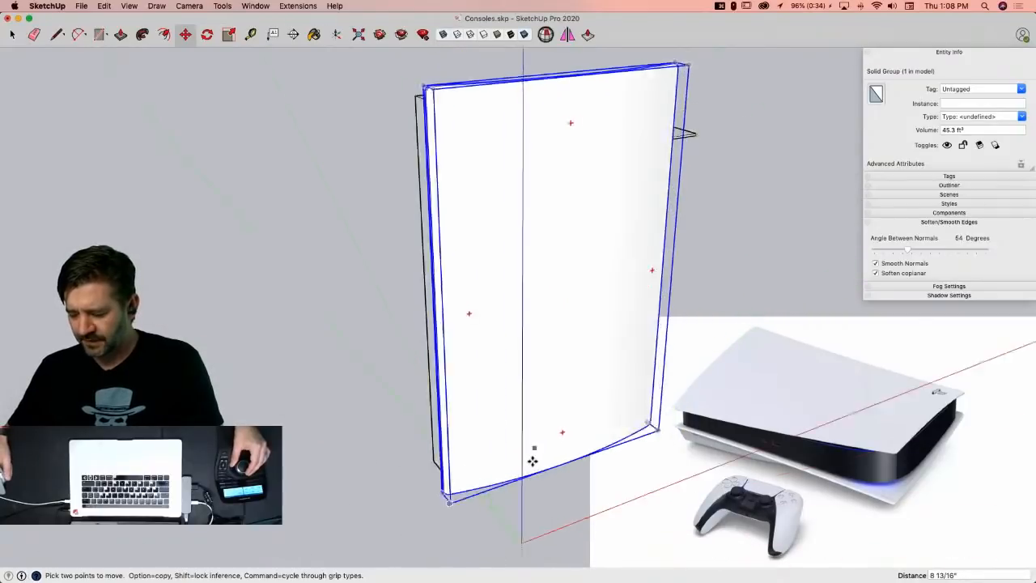
{"action": "key", "text": "space"}
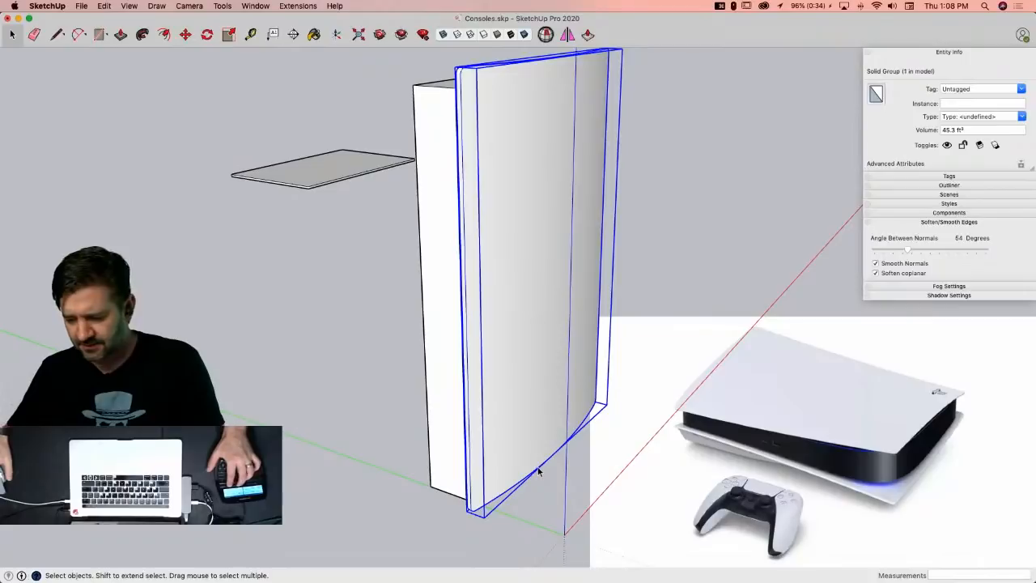
{"action": "key", "text": "q"}
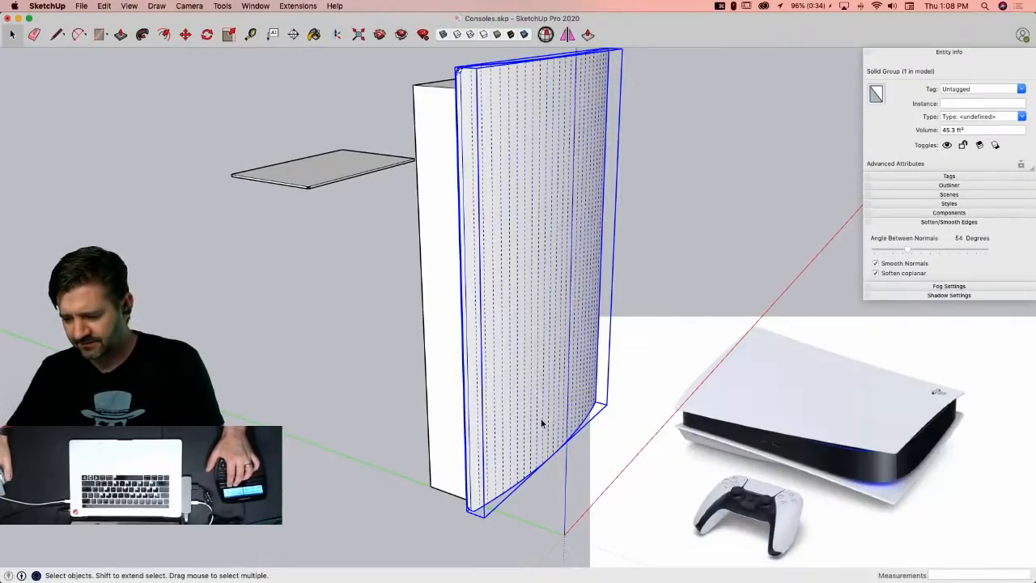
{"action": "key", "text": "q"}
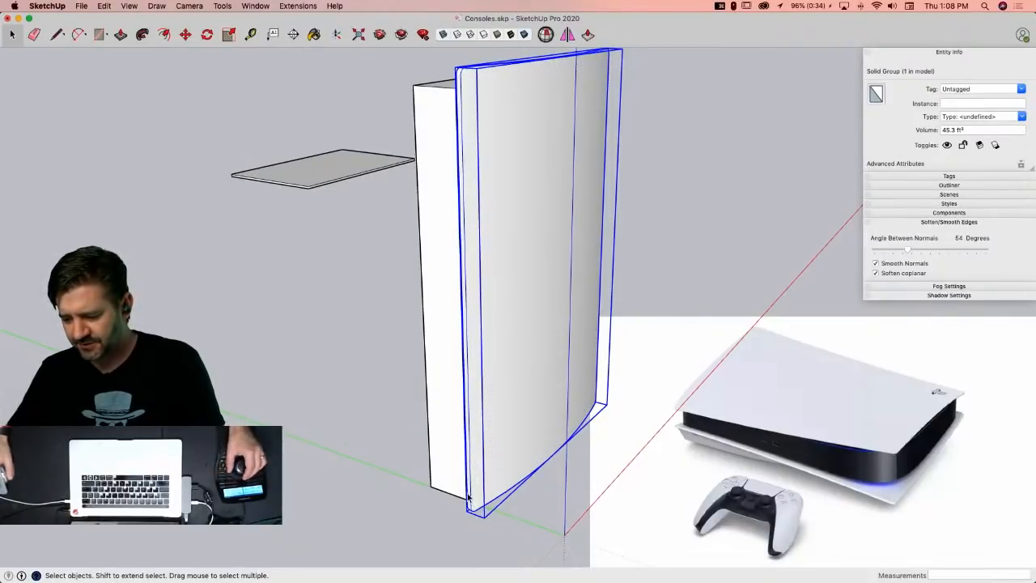
{"action": "middle_click_drag", "start_coordinate": [481, 482], "coordinate": [497, 527]}
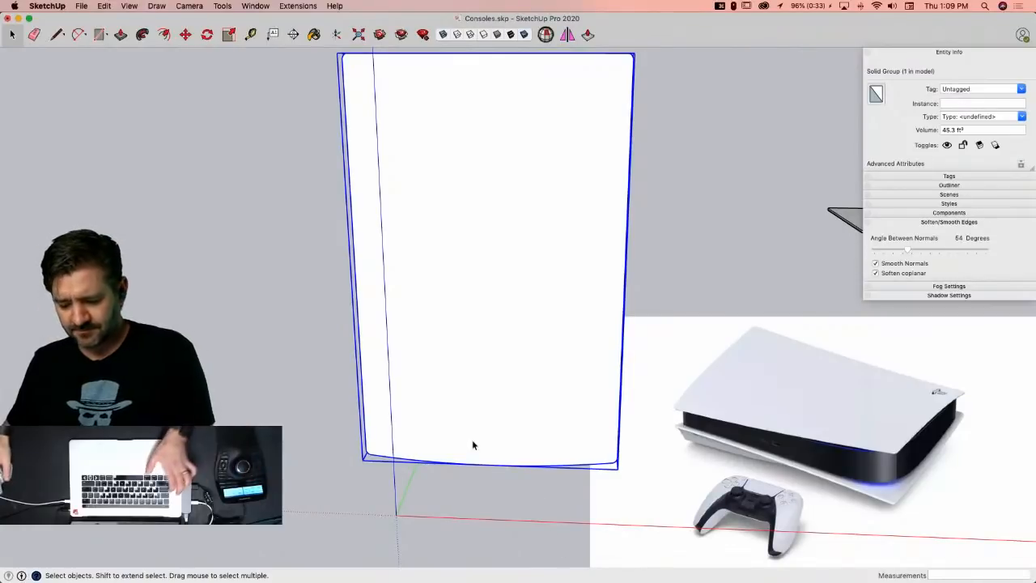
Step: Switch to Chrome, examine the PS5 reference images in the forum thread and return to SketchUp
{"action": "key", "text": "super+Tab"}
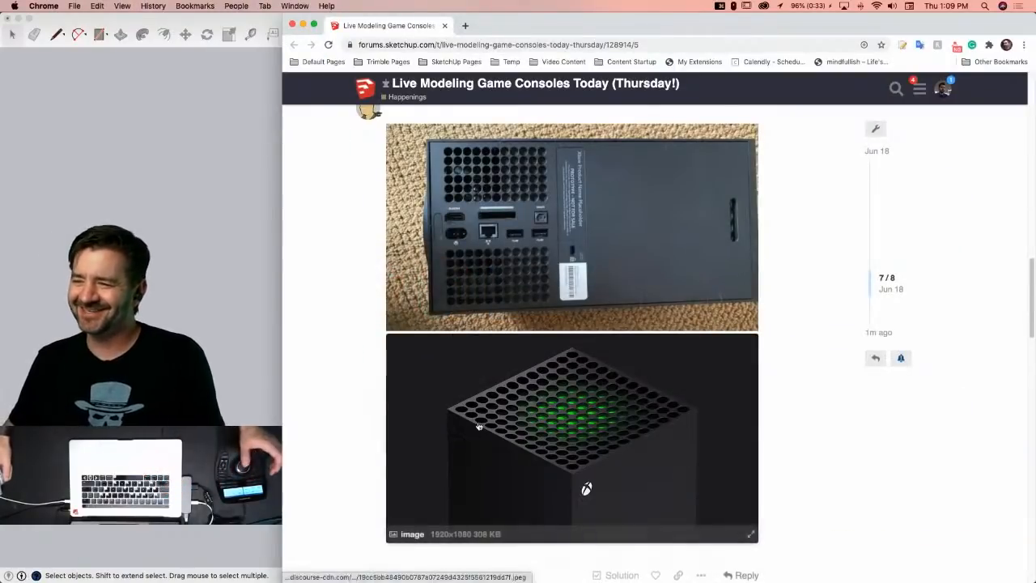
{"action": "scroll", "coordinate": [547, 388], "scroll_direction": "up", "scroll_amount": 10}
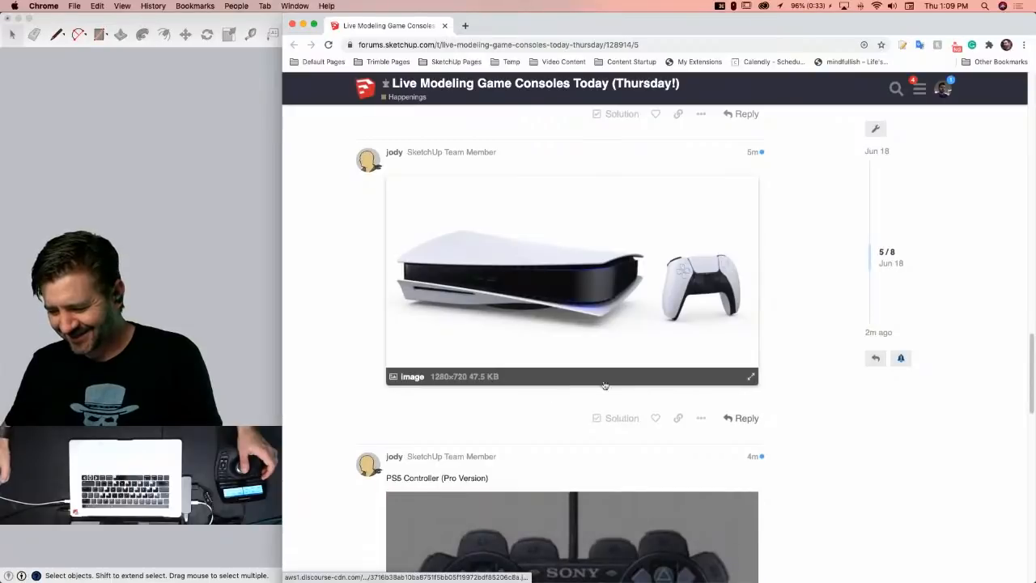
{"action": "scroll", "coordinate": [606, 387], "scroll_direction": "down", "scroll_amount": 5}
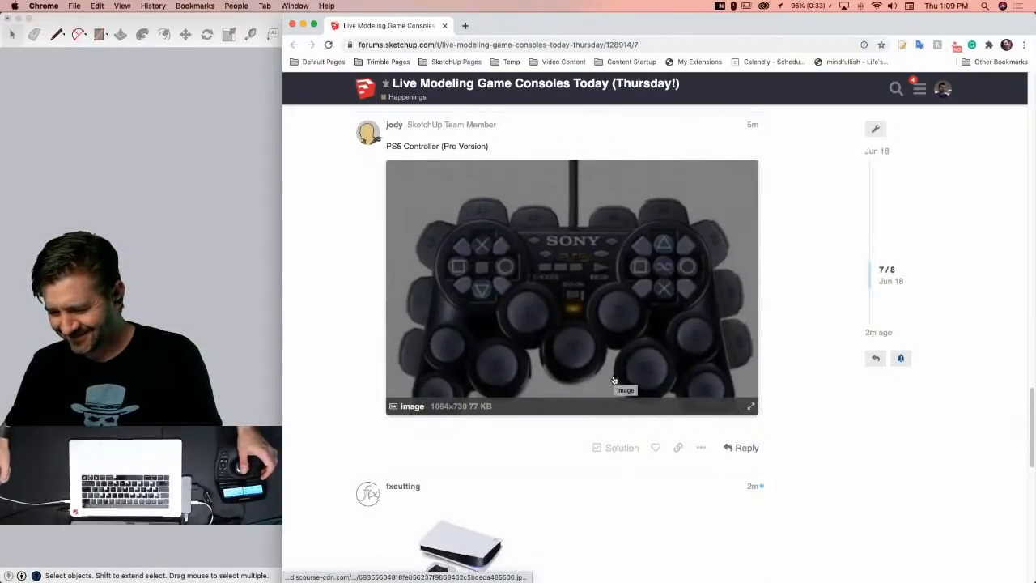
{"action": "scroll", "coordinate": [615, 379], "scroll_direction": "down", "scroll_amount": 5}
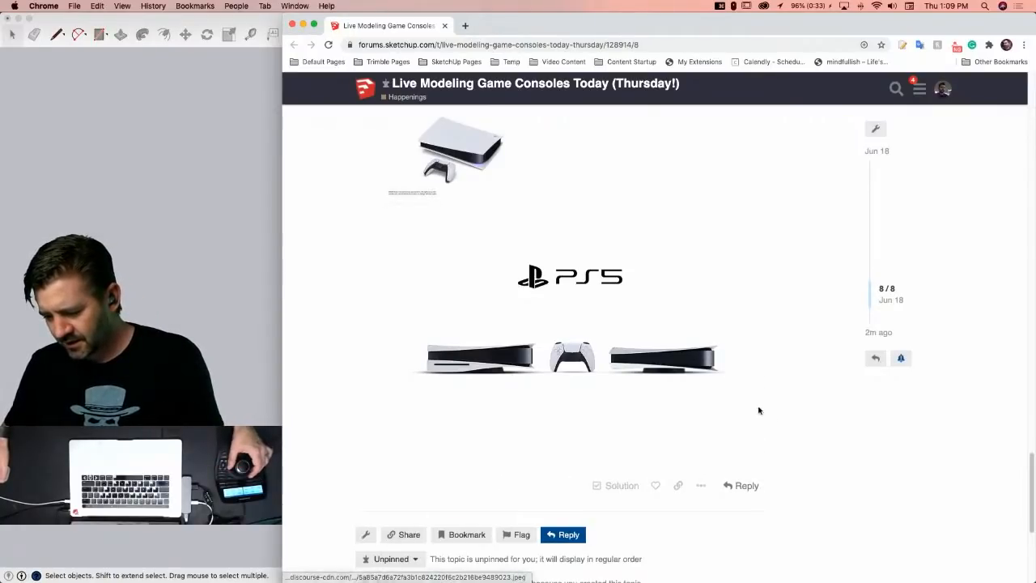
{"action": "left_click", "coordinate": [219, 22]}
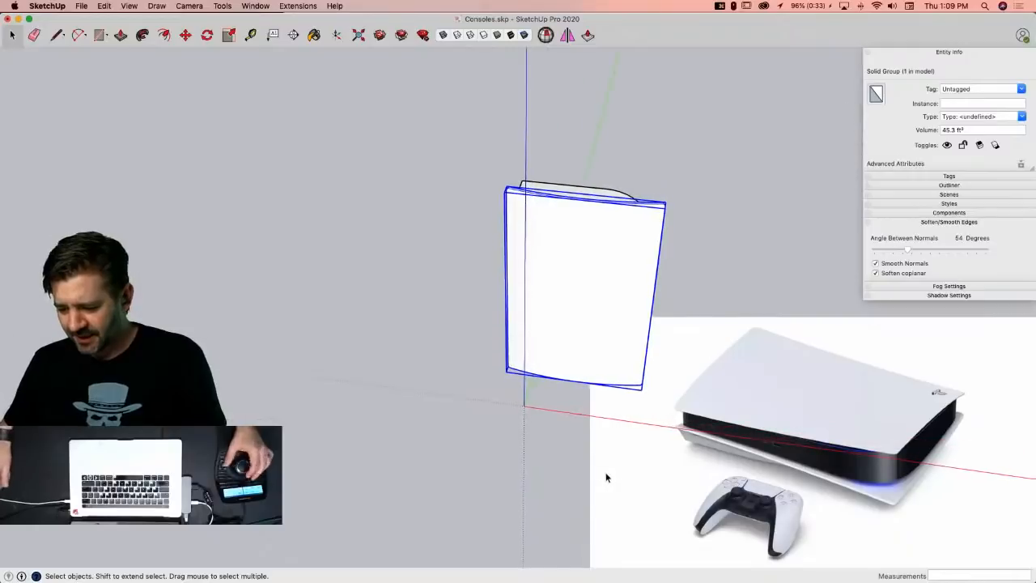
Step: Copy the bent cover plate about 52' 2" back along the green axis as a spare
{"action": "key", "text": "m"}
{"action": "key", "text": "alt"}
{"action": "left_click", "coordinate": [594, 498]}
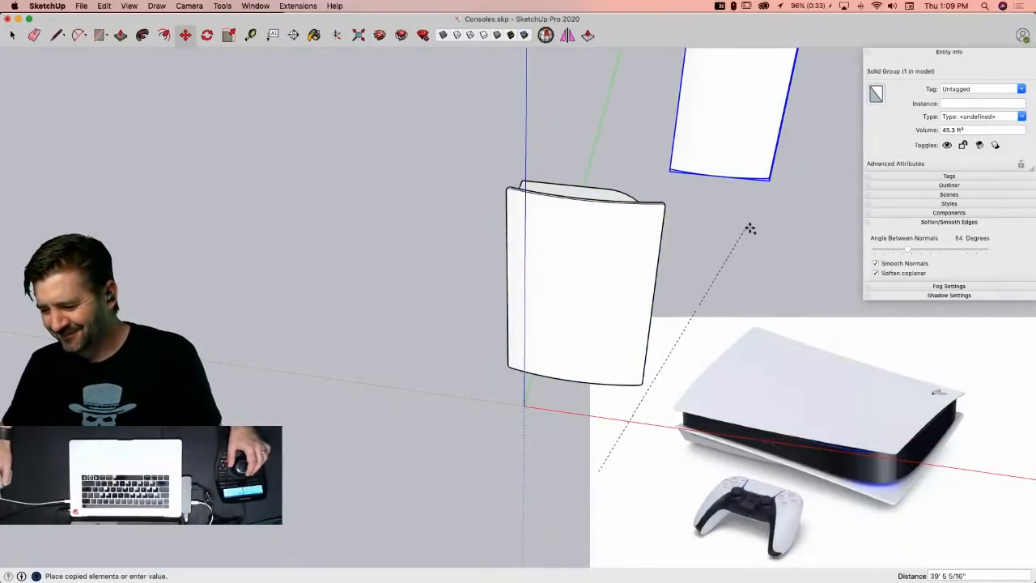
{"action": "left_click", "coordinate": [711, 234]}
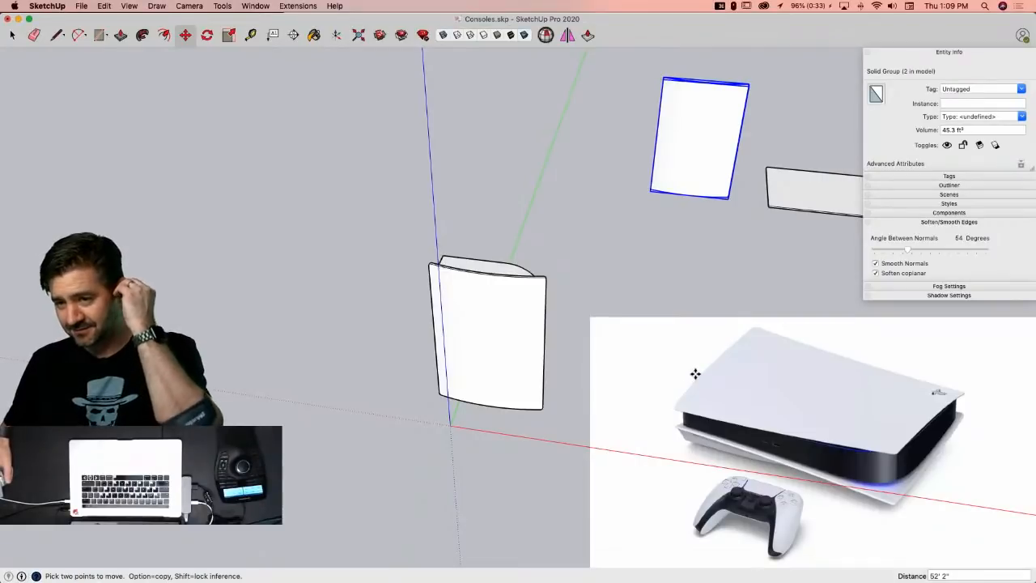
{"action": "key", "text": "space"}
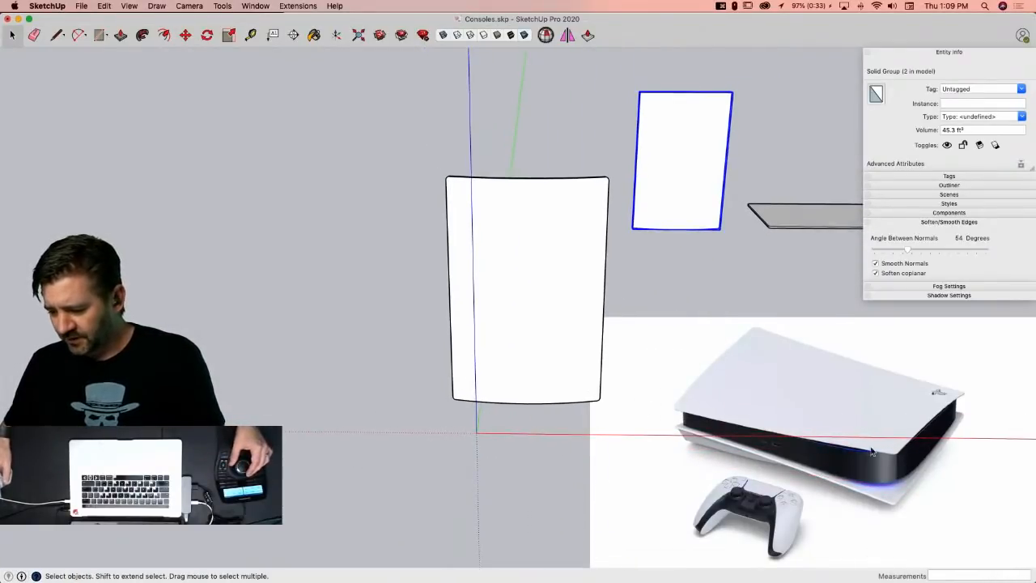
Step: Switch to Chrome, check the cover plate curvature in the PS5 front-view image and return to SketchUp
{"action": "key", "text": "super+Tab"}
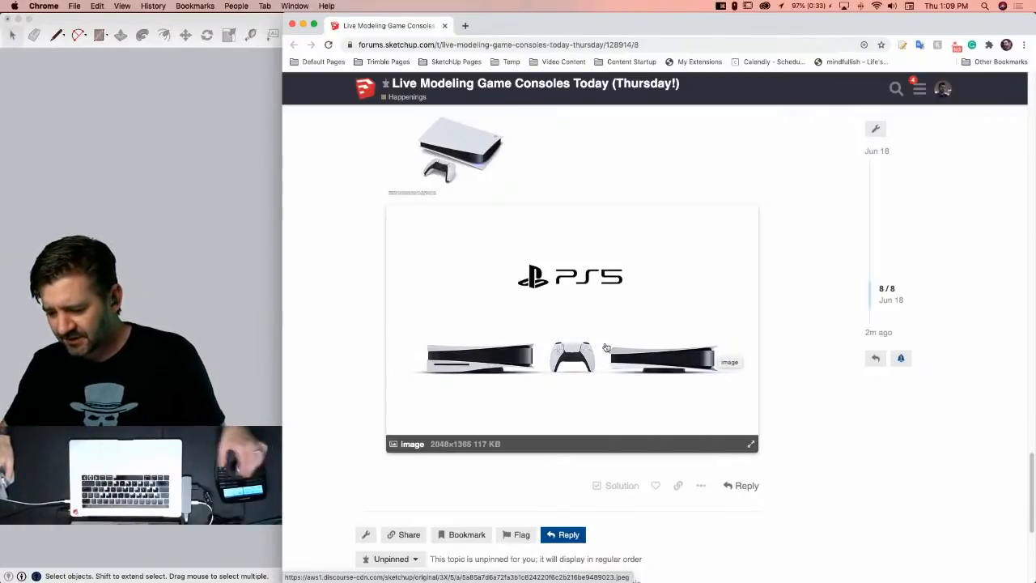
{"action": "key", "text": "super+Tab"}
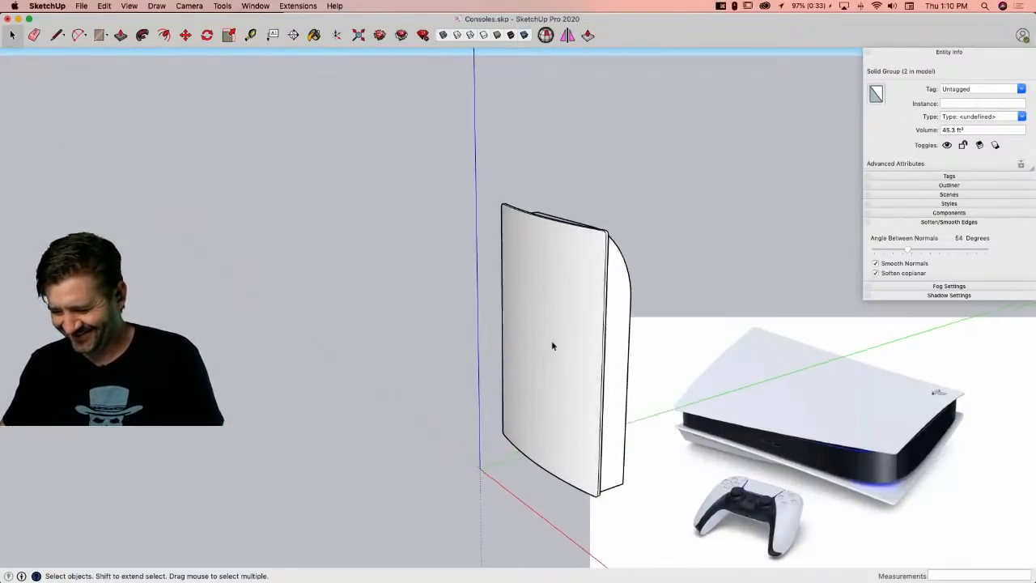
Step: Rotate the front cover plate about 123 degrees around the green axis at its lower corner, laying its diagonal horizontal, and save the model
{"action": "left_click", "coordinate": [567, 346]}
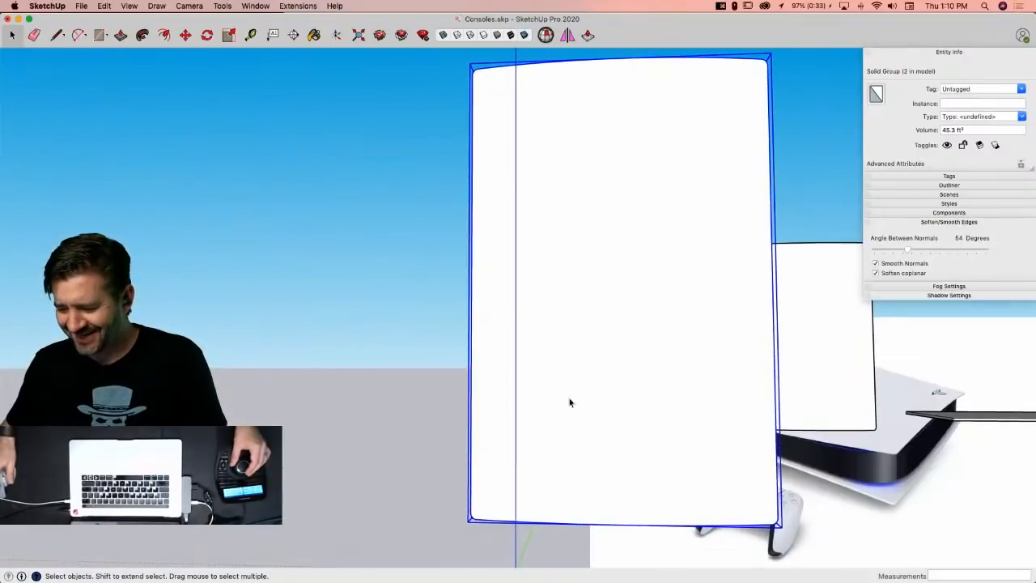
{"action": "key", "text": "q"}
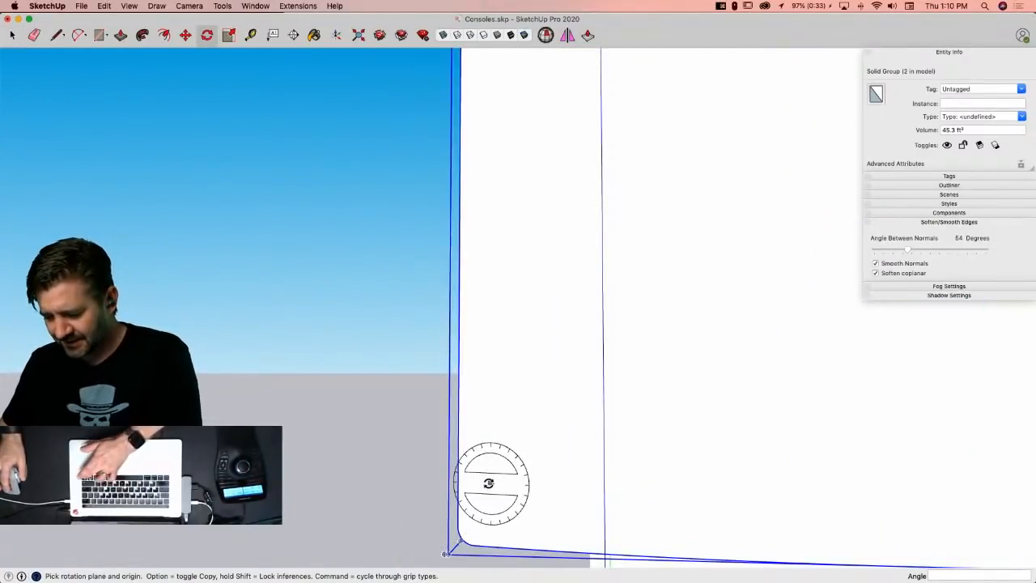
{"action": "key", "text": "Right"}
{"action": "key", "text": "Left"}
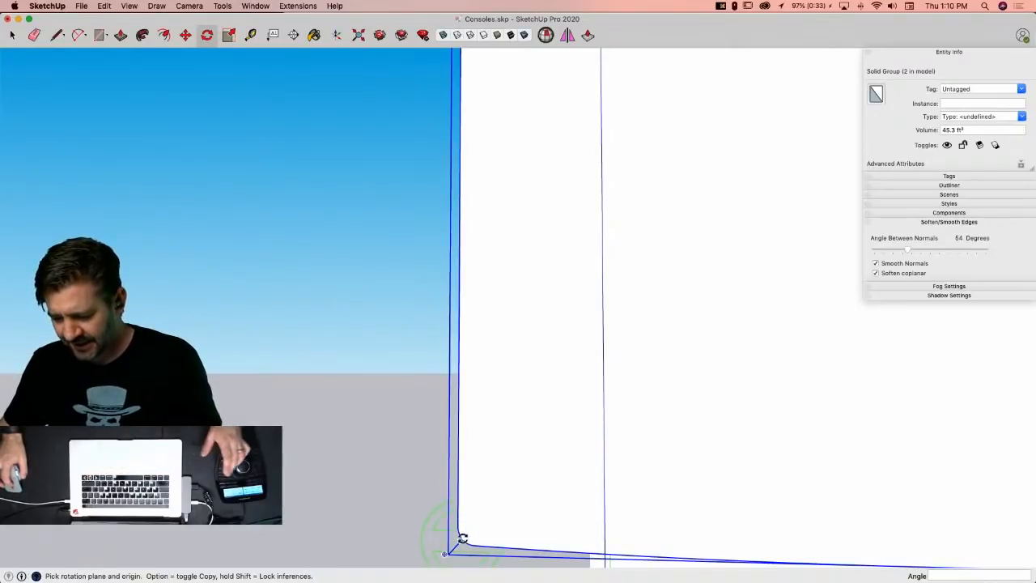
{"action": "scroll", "coordinate": [462, 538], "scroll_direction": "up", "scroll_amount": 4}
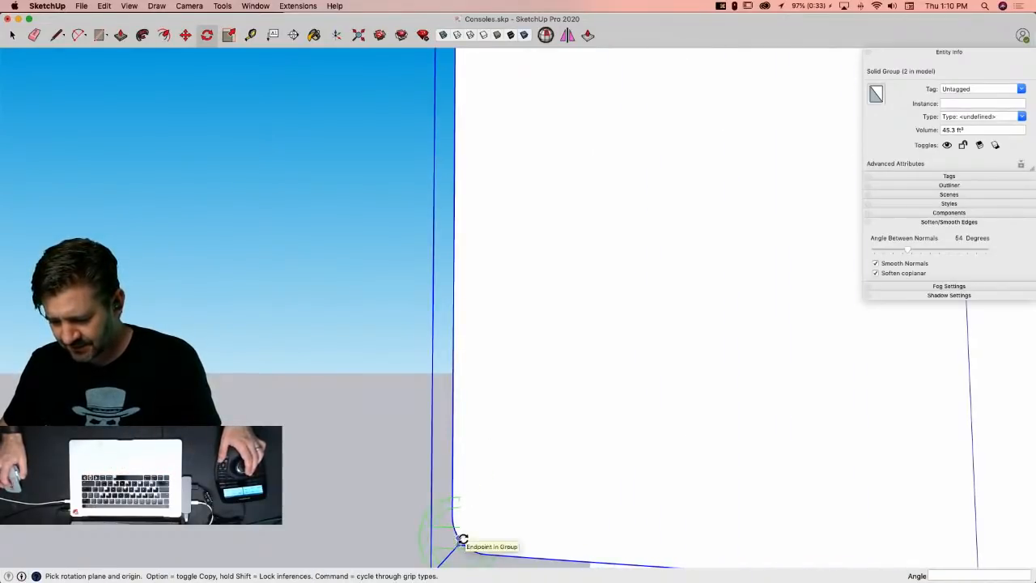
{"action": "scroll", "coordinate": [461, 540], "scroll_direction": "up", "scroll_amount": 2}
{"action": "scroll", "coordinate": [461, 541], "scroll_direction": "up", "scroll_amount": 1}
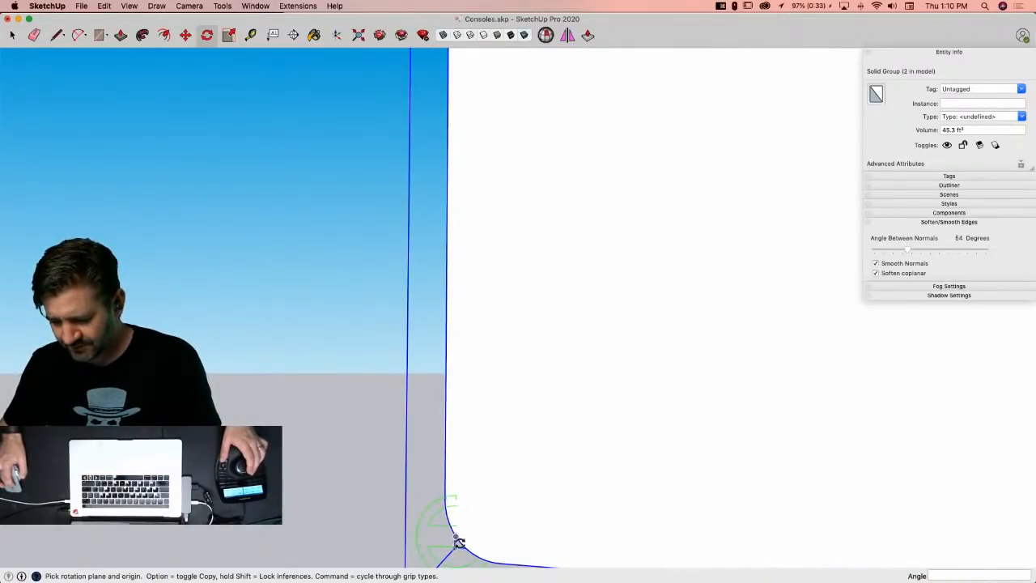
{"action": "left_click", "coordinate": [458, 542]}
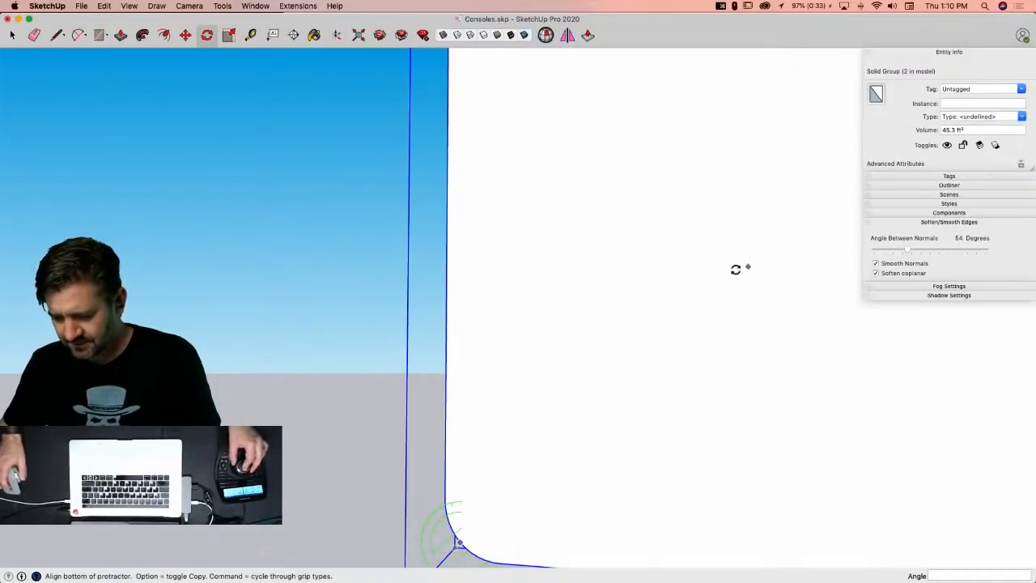
{"action": "scroll", "coordinate": [659, 306], "scroll_direction": "down", "scroll_amount": 6}
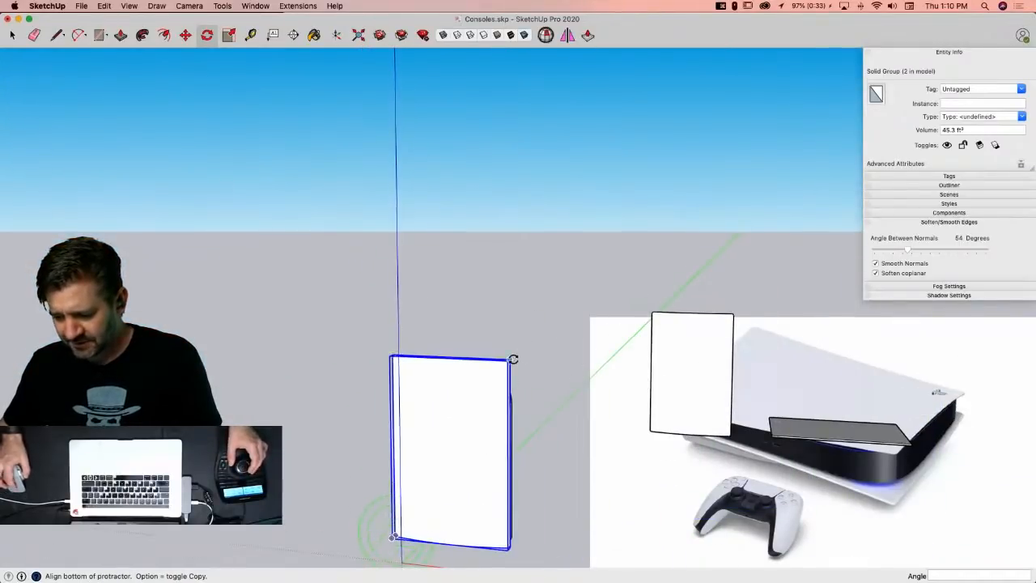
{"action": "scroll", "coordinate": [513, 359], "scroll_direction": "up", "scroll_amount": 6}
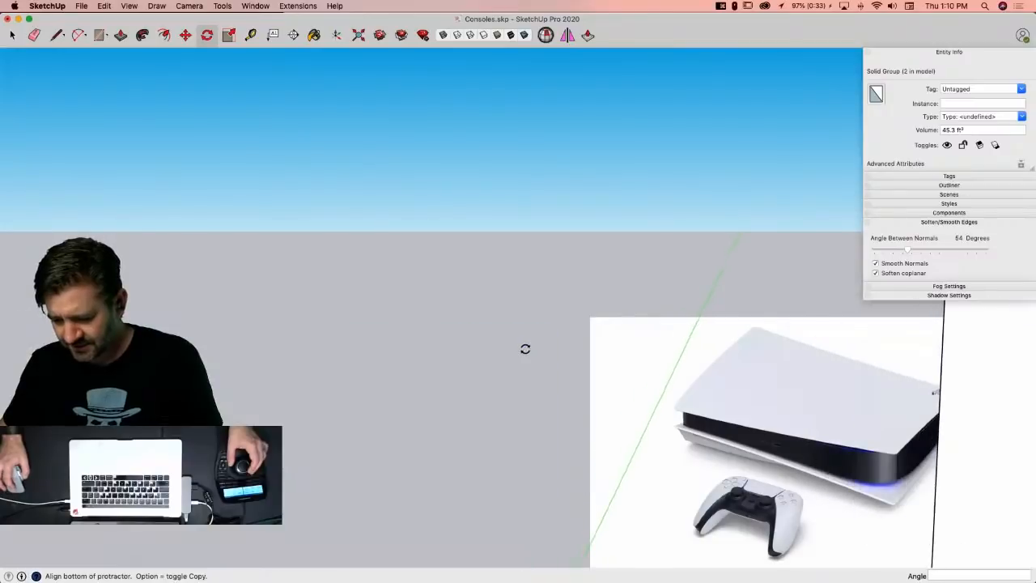
{"action": "scroll", "coordinate": [523, 350], "scroll_direction": "up", "scroll_amount": 4}
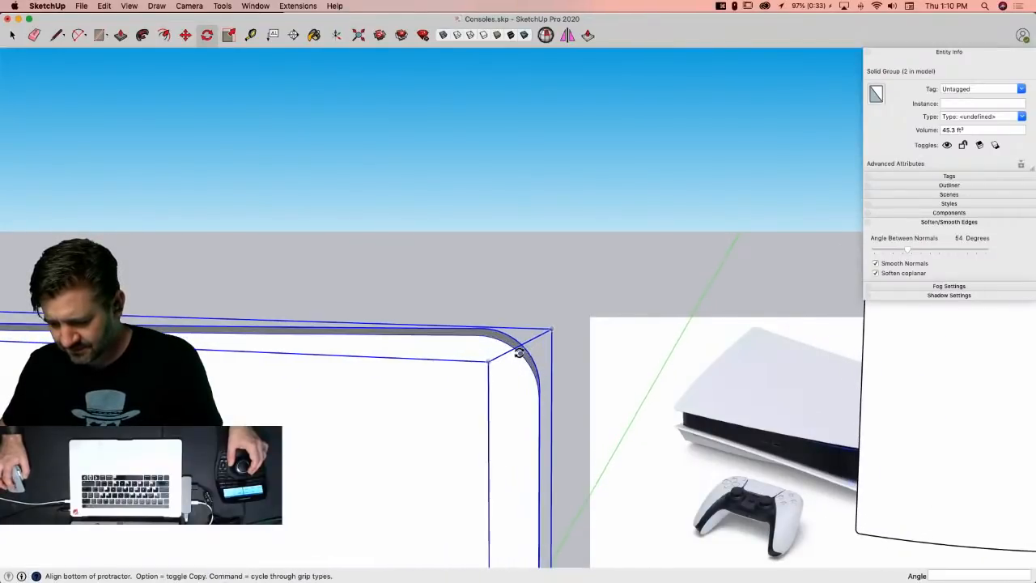
{"action": "left_click", "coordinate": [519, 353]}
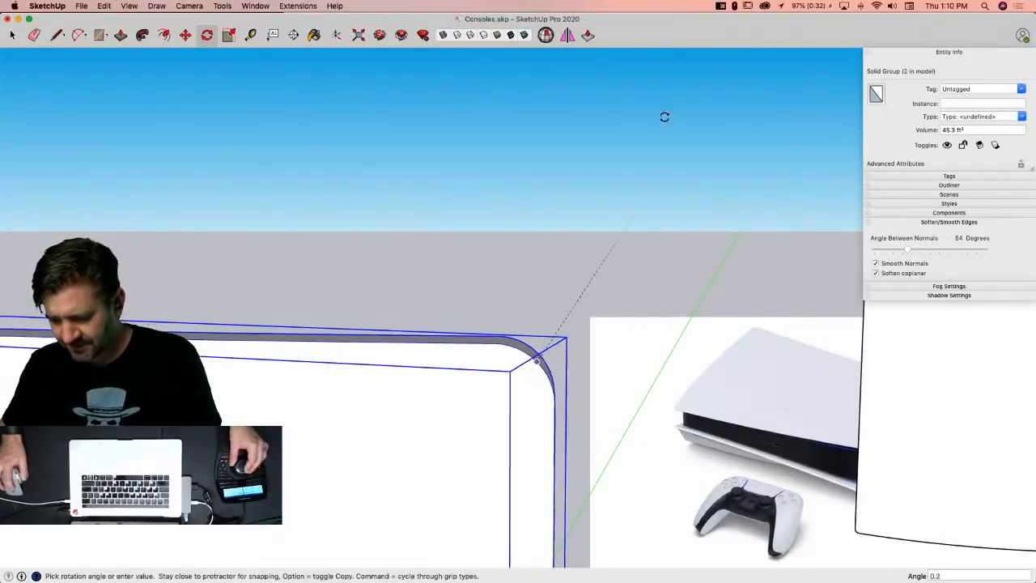
{"action": "scroll", "coordinate": [711, 185], "scroll_direction": "down", "scroll_amount": 6}
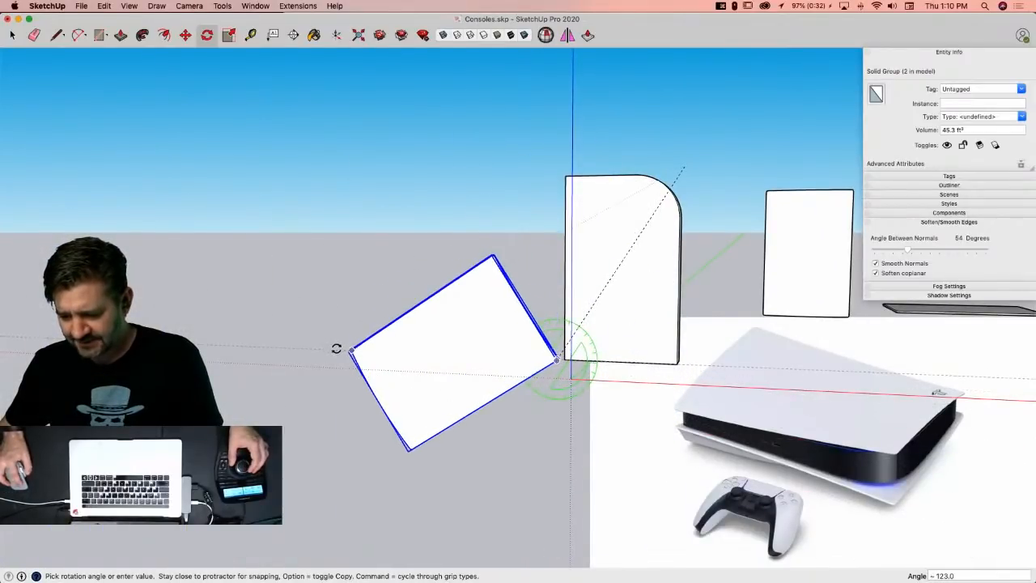
{"action": "left_click", "coordinate": [337, 348]}
{"action": "key", "text": "space"}
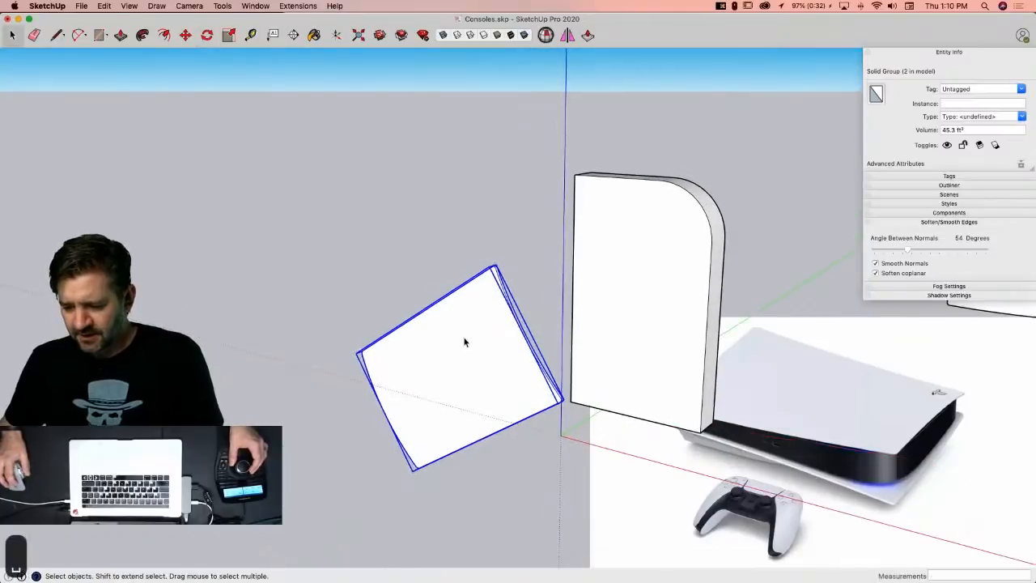
{"action": "key", "text": "super+s"}
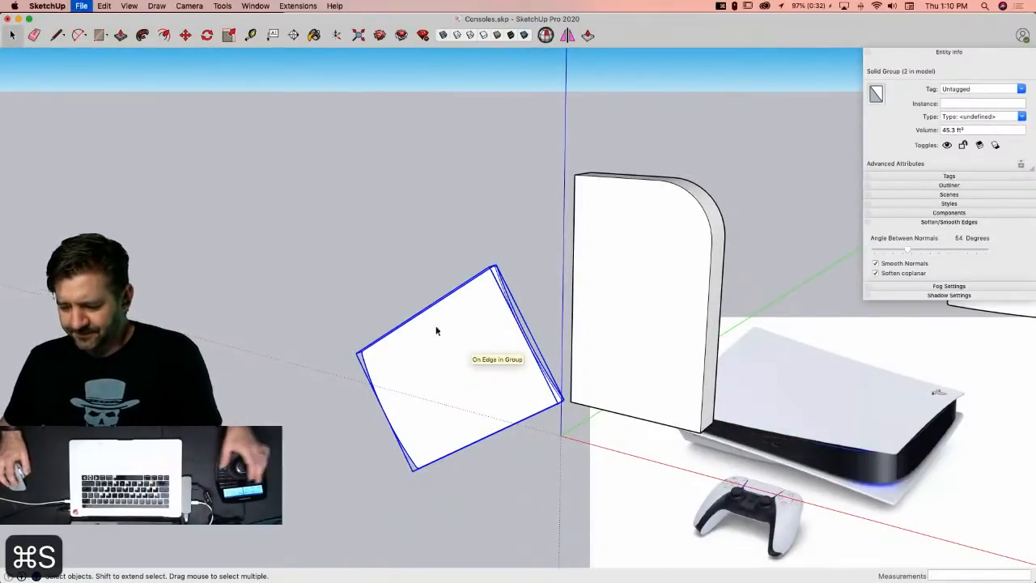
Step: Explode the rotated cover plate group and regroup its geometry so the bounding box aligns with the model axes
{"action": "right_click", "coordinate": [452, 308]}
{"action": "left_click", "coordinate": [470, 392]}
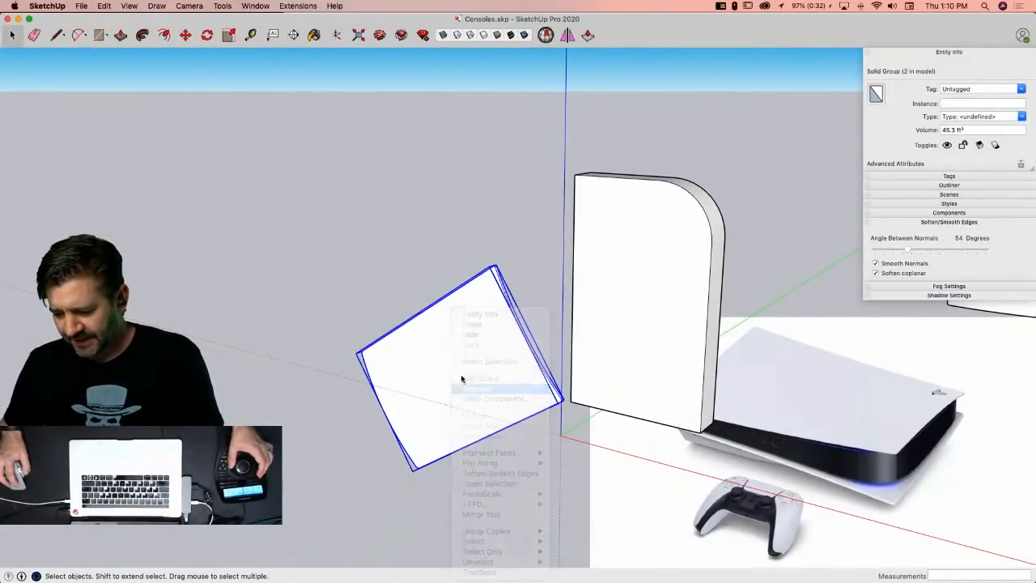
{"action": "right_click", "coordinate": [468, 377]}
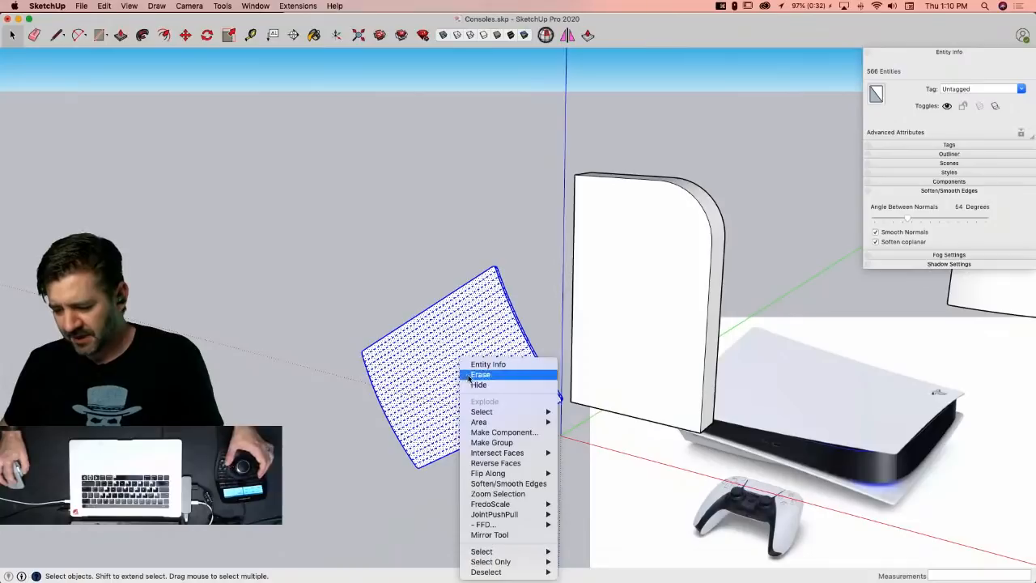
{"action": "left_click", "coordinate": [510, 442]}
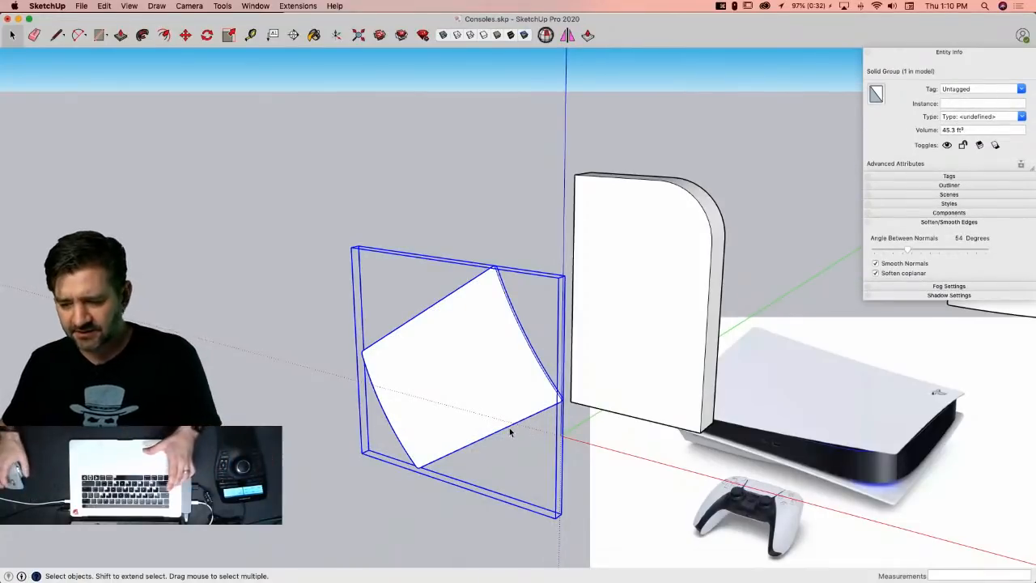
Step: Try to bend the regrouped cover plate about 18.6 degrees across its diagonal with TrueBend
{"action": "left_click", "coordinate": [183, 6]}
{"action": "mouse_move", "coordinate": [222, 7]}
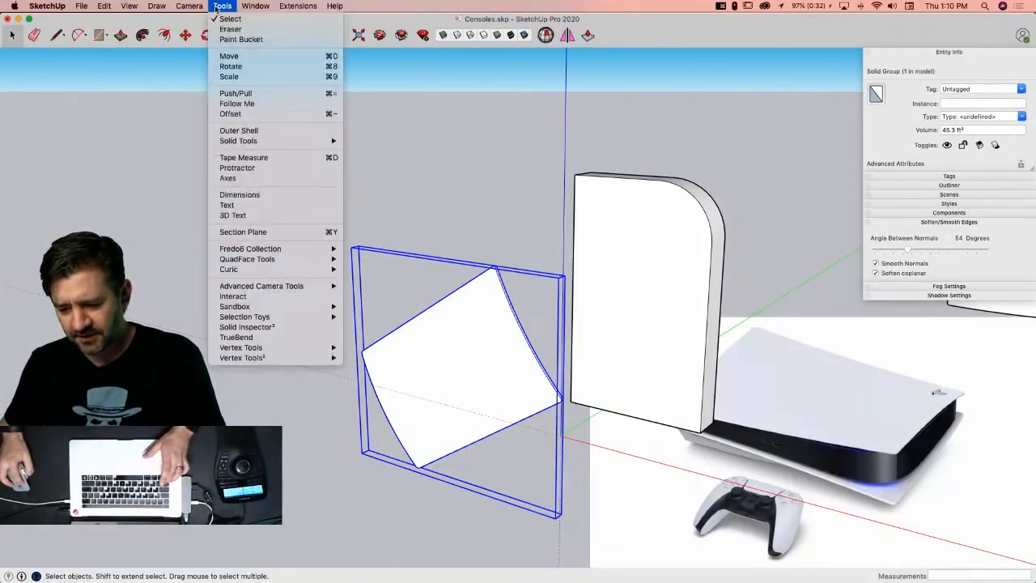
{"action": "left_click", "coordinate": [236, 337]}
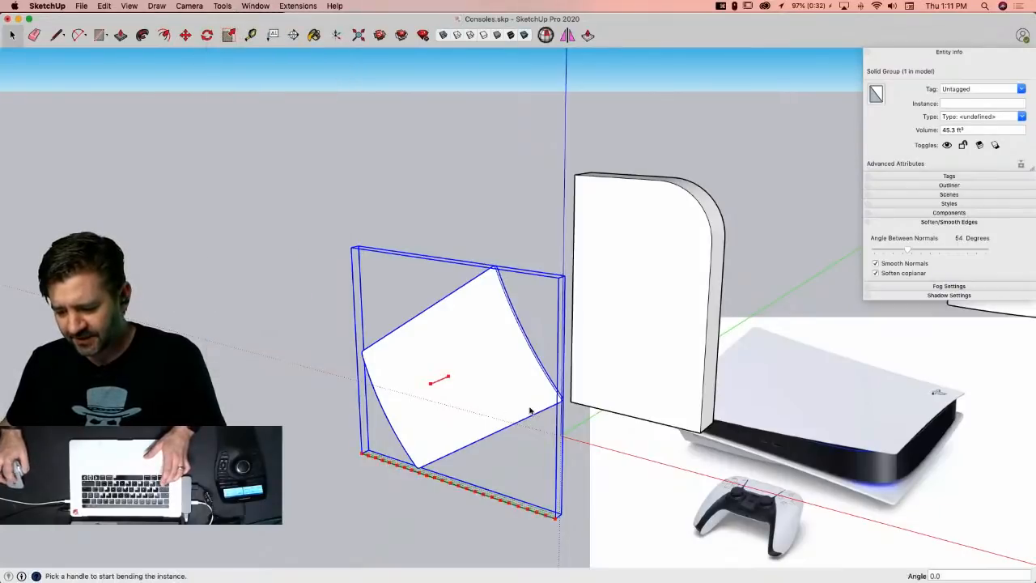
{"action": "mouse_move", "coordinate": [431, 386]}
{"action": "left_mouse_down"}
{"action": "mouse_move", "coordinate": [427, 395]}
{"action": "mouse_move", "coordinate": [432, 316]}
{"action": "mouse_move", "coordinate": [427, 387]}
{"action": "left_mouse_up"}
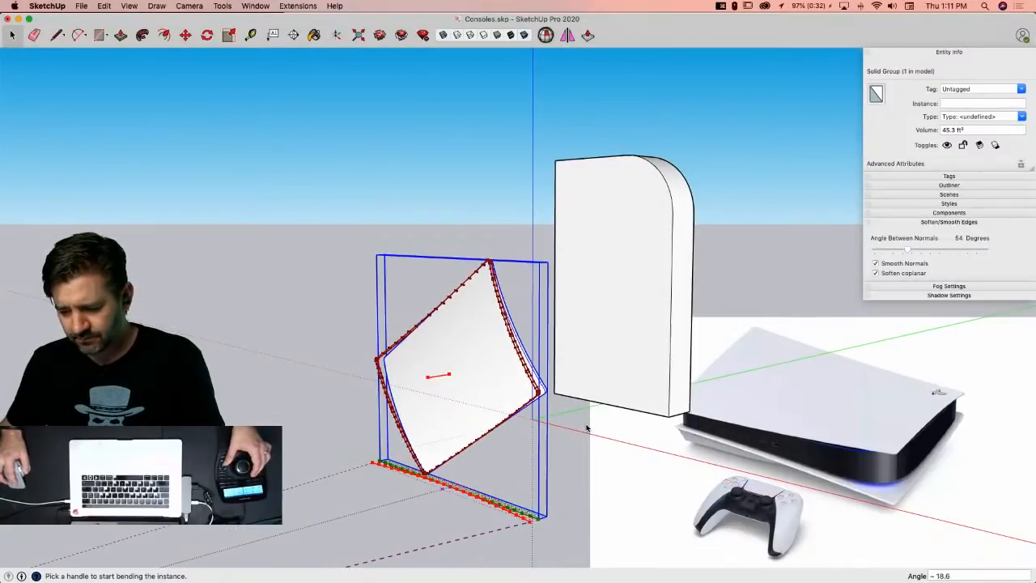
{"action": "middle_click_drag", "start_coordinate": [588, 423], "coordinate": [364, 353]}
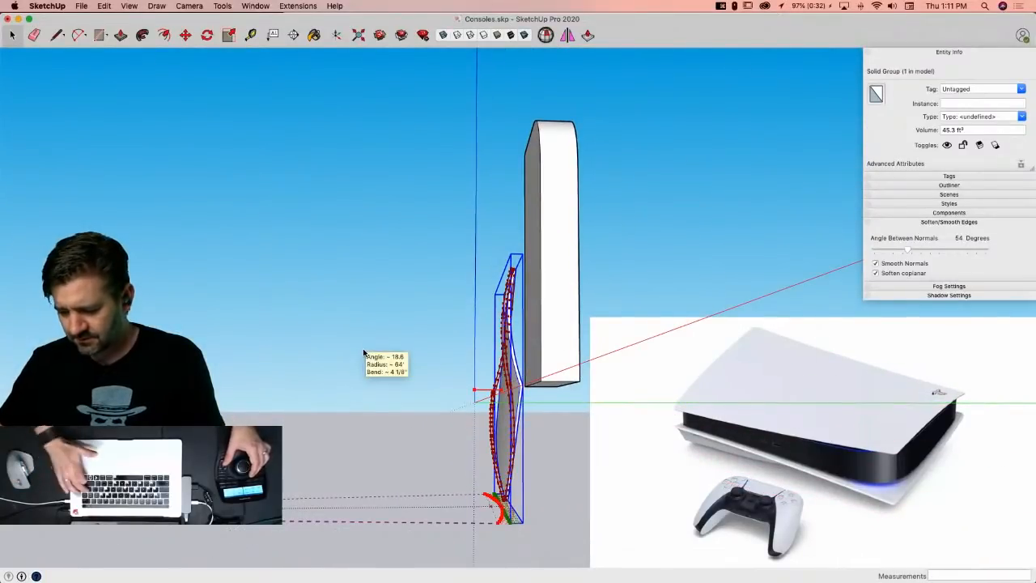
{"action": "key", "text": "Return"}
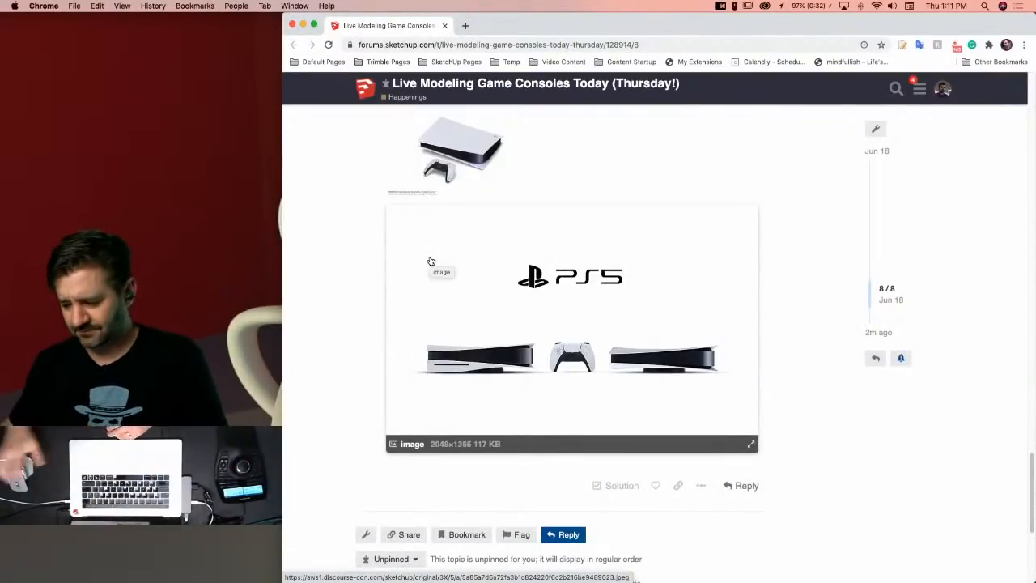
Step: Relaunch SketchUp without sending the crash report and reopen the Consoles.skp model
{"action": "mouse_move", "coordinate": [13, 340]}
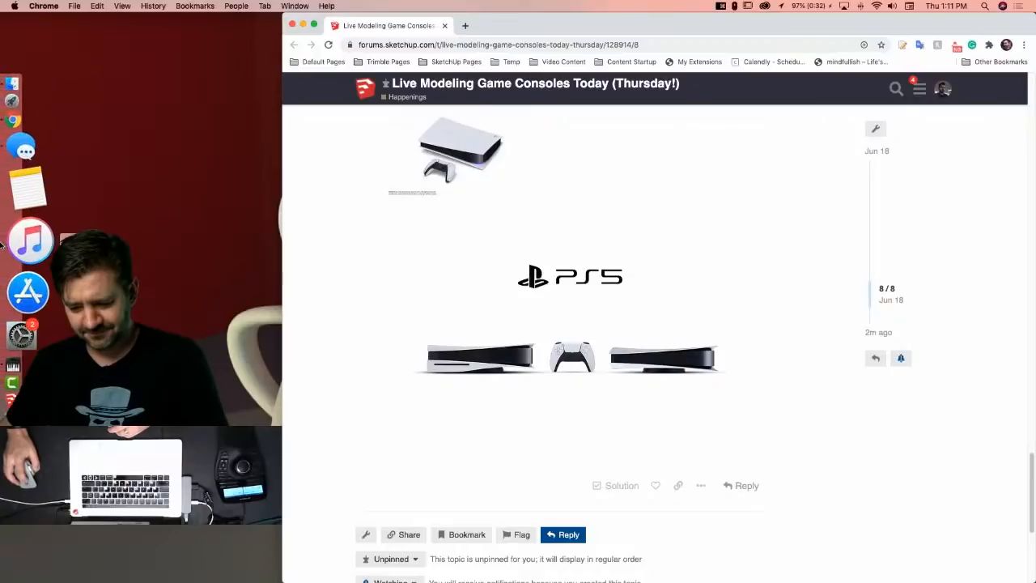
{"action": "left_click", "coordinate": [15, 322]}
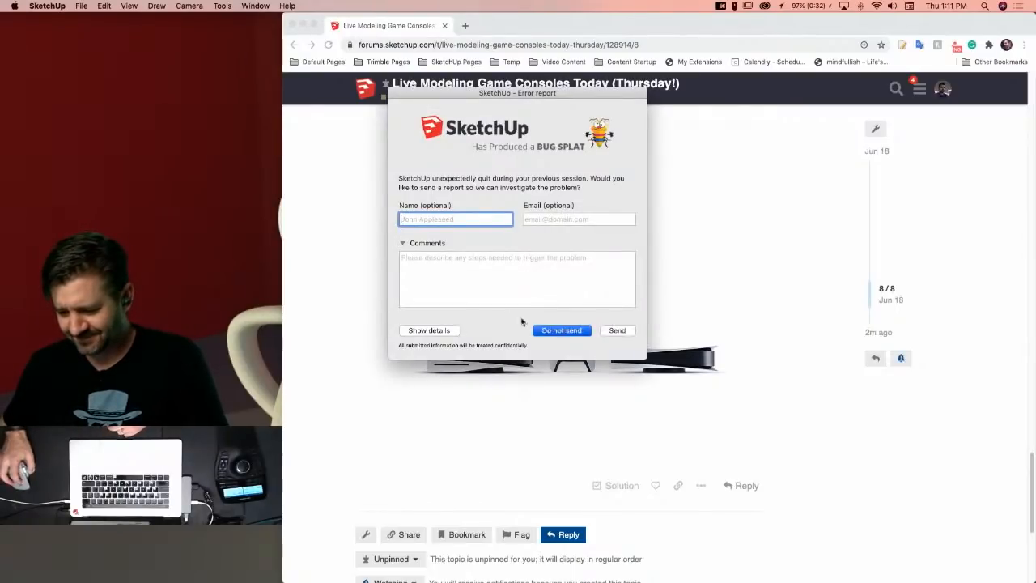
{"action": "left_click", "coordinate": [551, 331]}
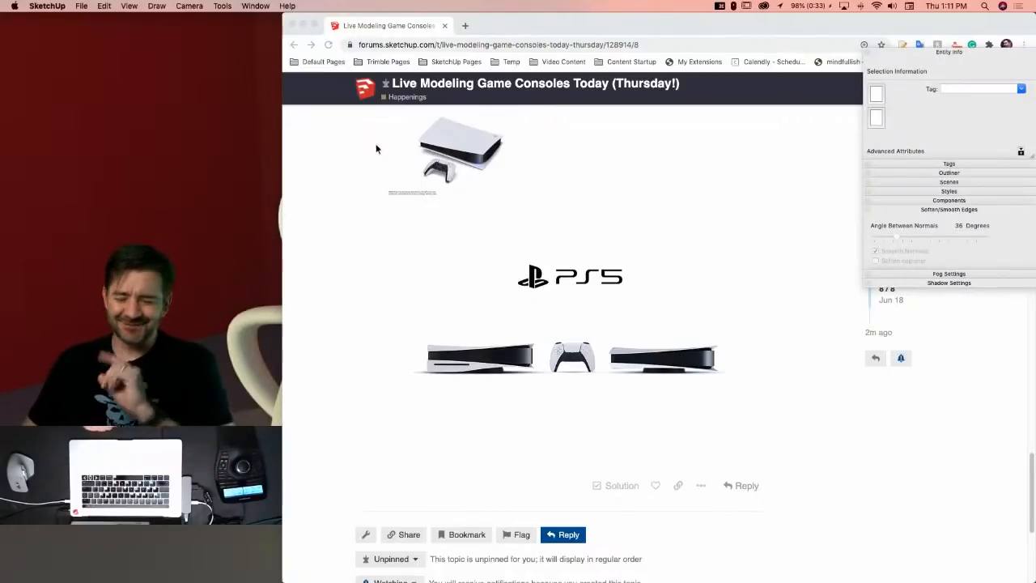
{"action": "left_click", "coordinate": [277, 166]}
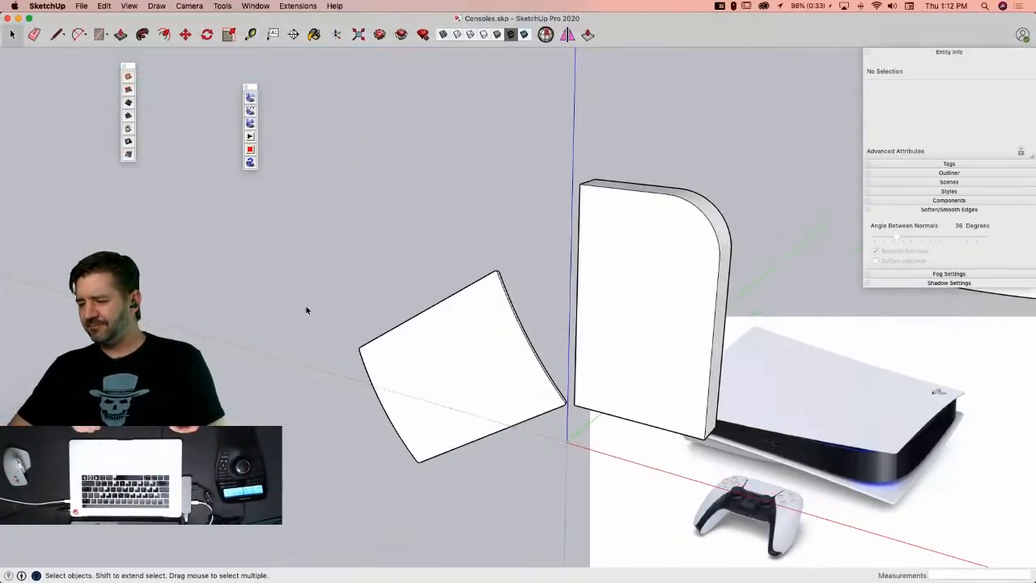
Step: Copy the rotated cover plate about 28' 1 1/2" along the red axis, away from the console body
{"action": "left_click", "coordinate": [531, 415]}
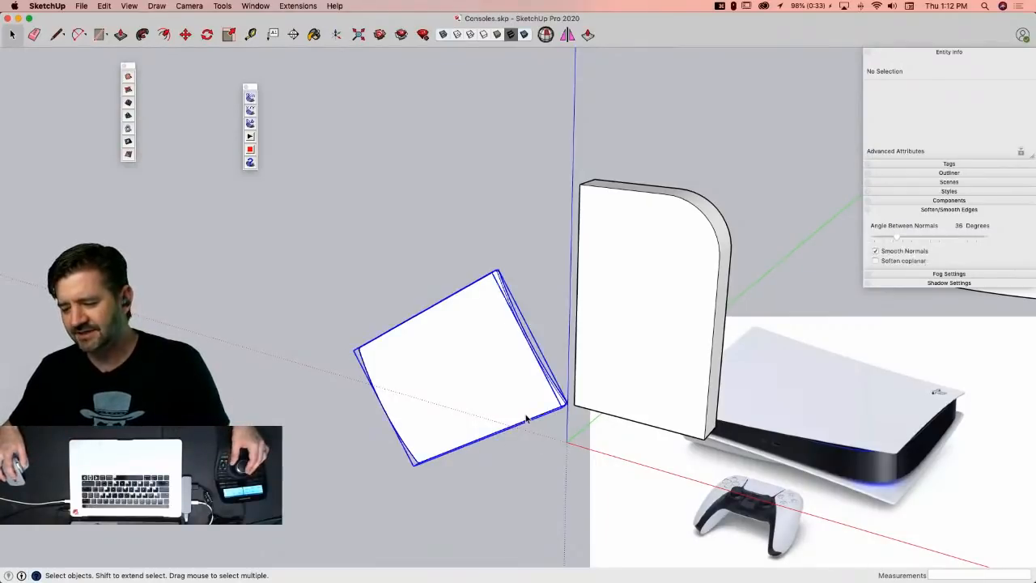
{"action": "key", "text": "m"}
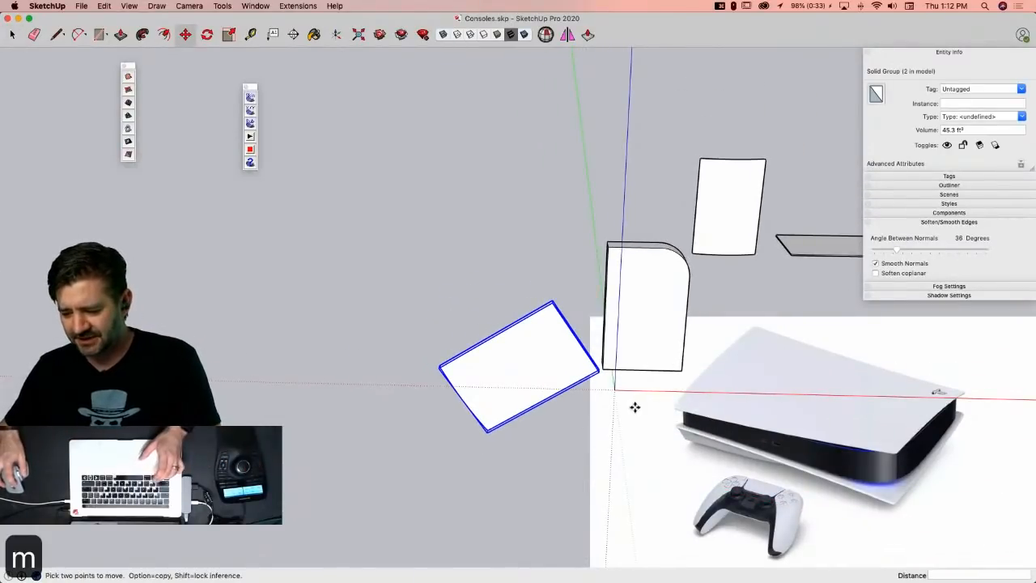
{"action": "key", "text": "alt"}
{"action": "left_click", "coordinate": [517, 395]}
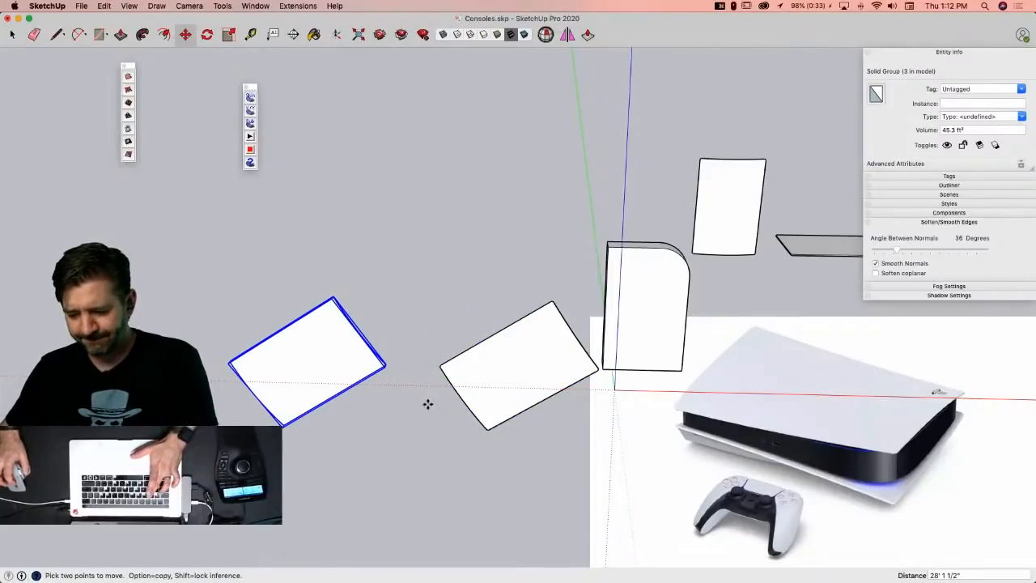
Step: Scale the copied cover plate uniformly by 100 from its lower corner and save the model
{"action": "key", "text": "s"}
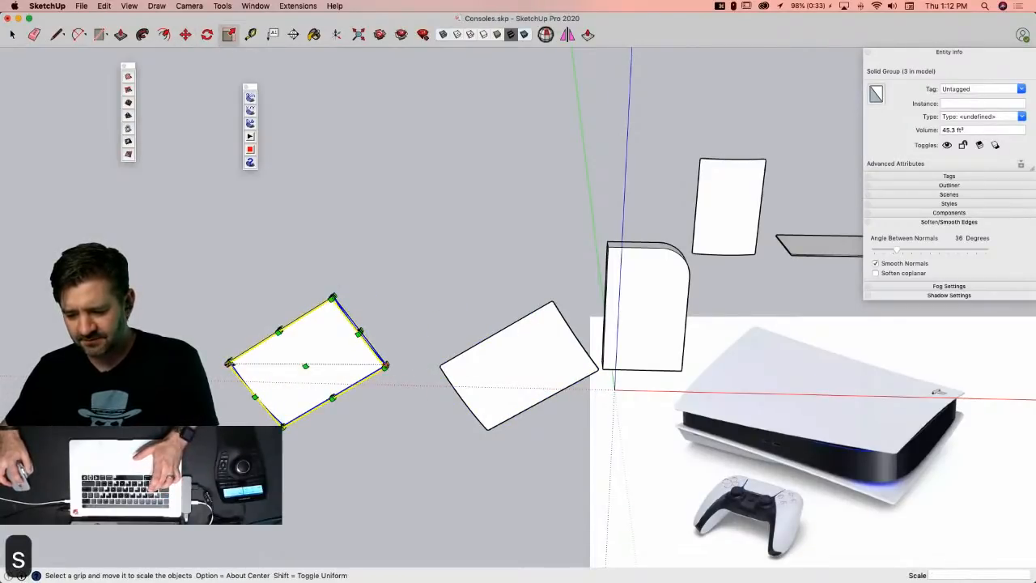
{"action": "left_click_drag", "start_coordinate": [229, 363], "coordinate": [199, 362]}
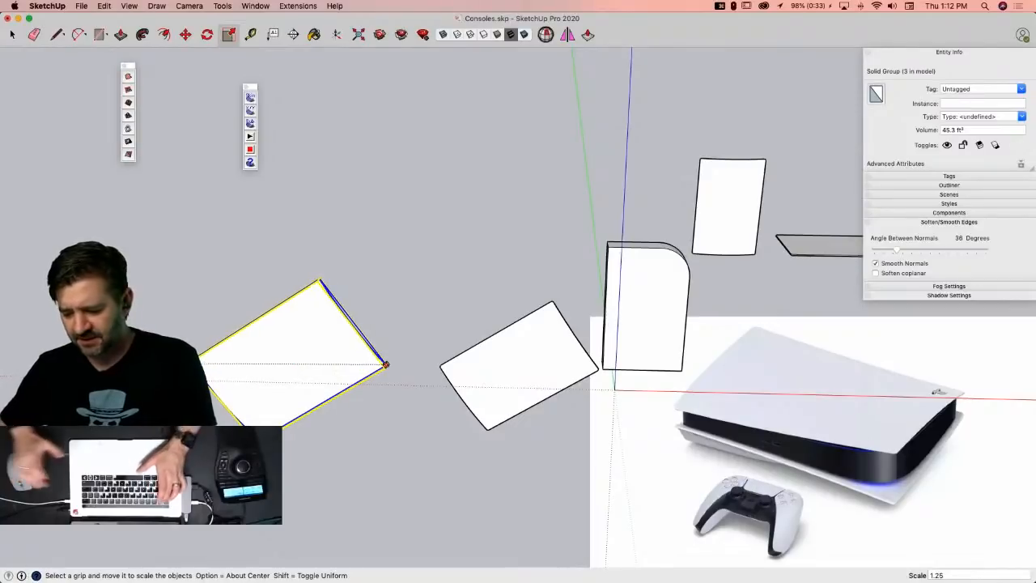
{"action": "type", "text": "100"}
{"action": "key", "text": "Return"}
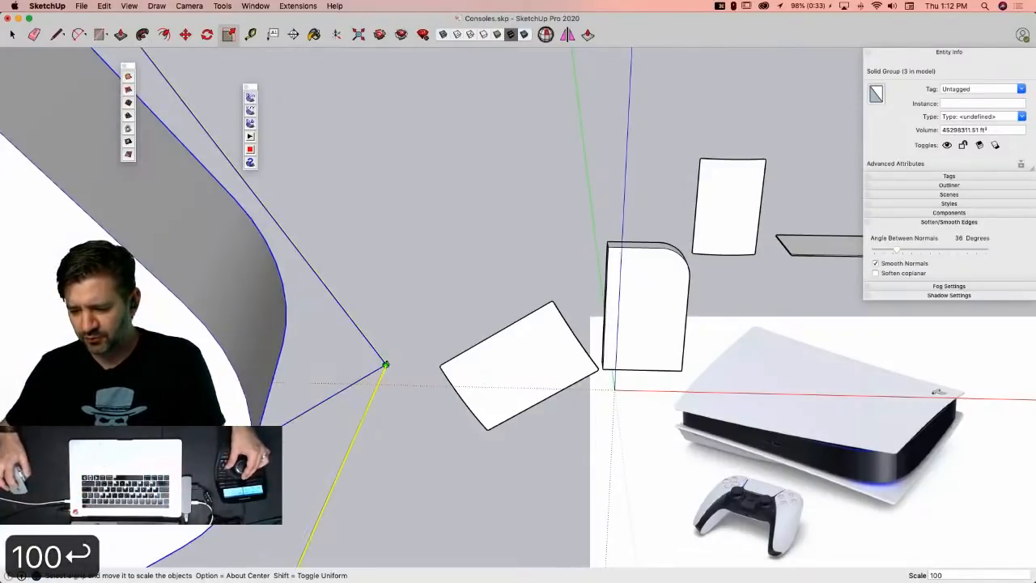
{"action": "key", "text": "space"}
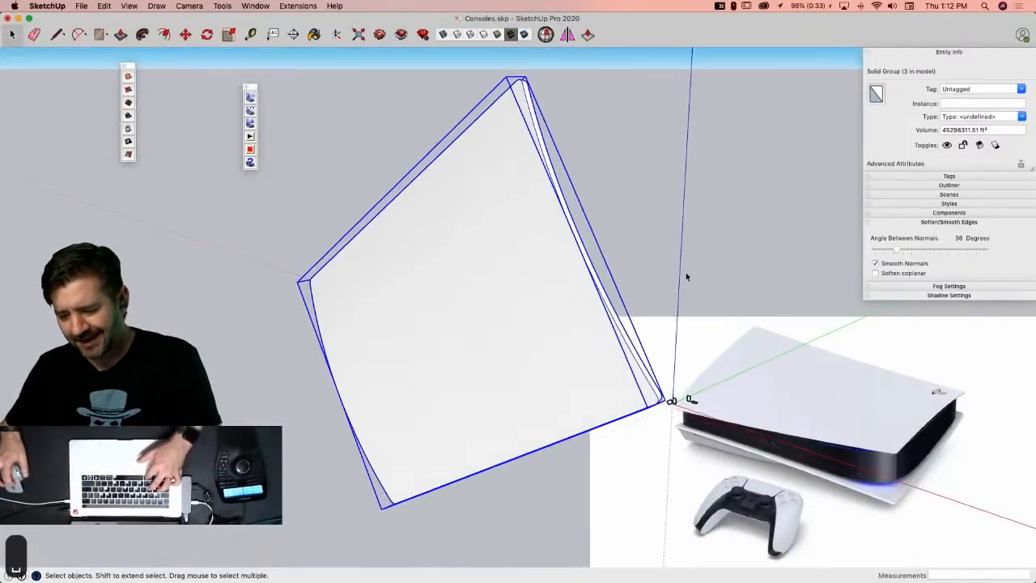
{"action": "key", "text": "super+s"}
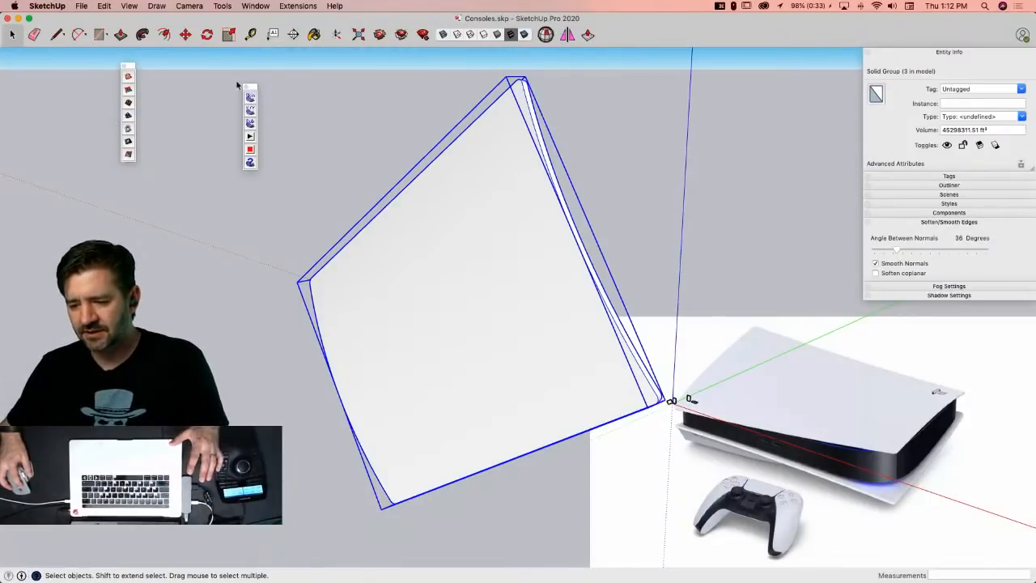
{"action": "left_click", "coordinate": [247, 88]}
{"action": "left_click", "coordinate": [222, 5]}
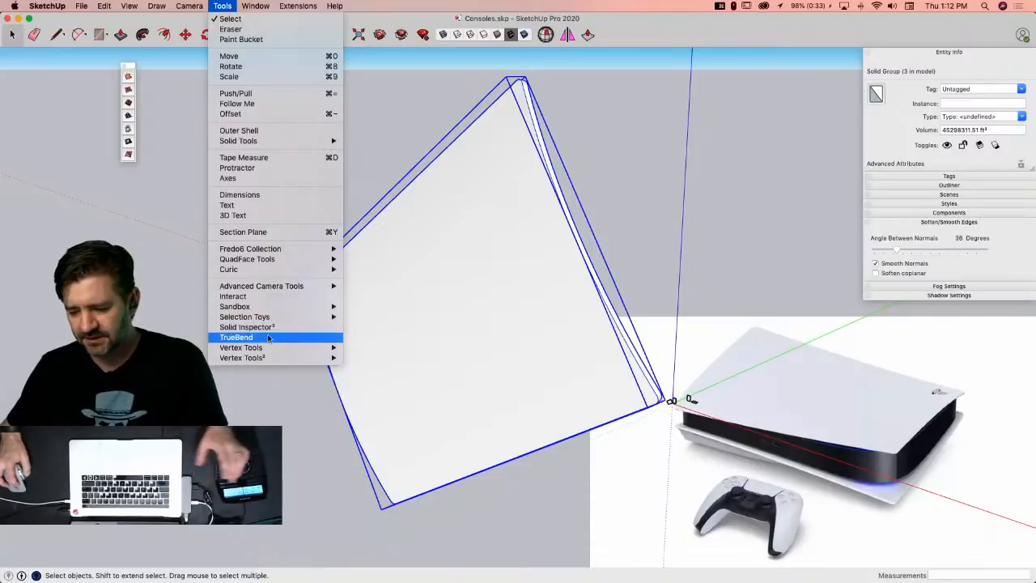
{"action": "left_click", "coordinate": [300, 337]}
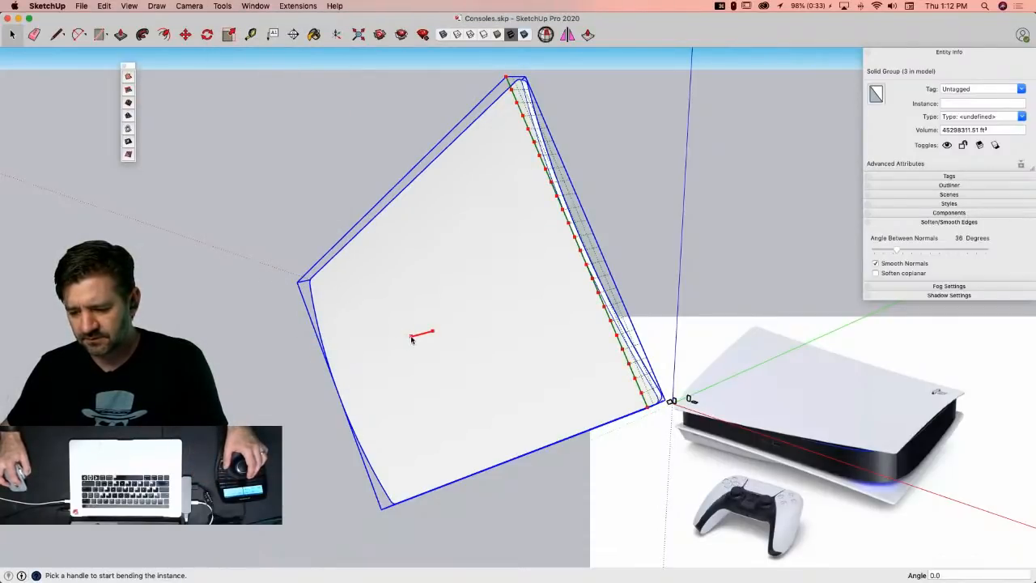
{"action": "left_click_drag", "start_coordinate": [410, 338], "coordinate": [400, 338]}
{"action": "key", "text": "Escape"}
{"action": "key", "text": "space"}
{"action": "left_click", "coordinate": [261, 279]}
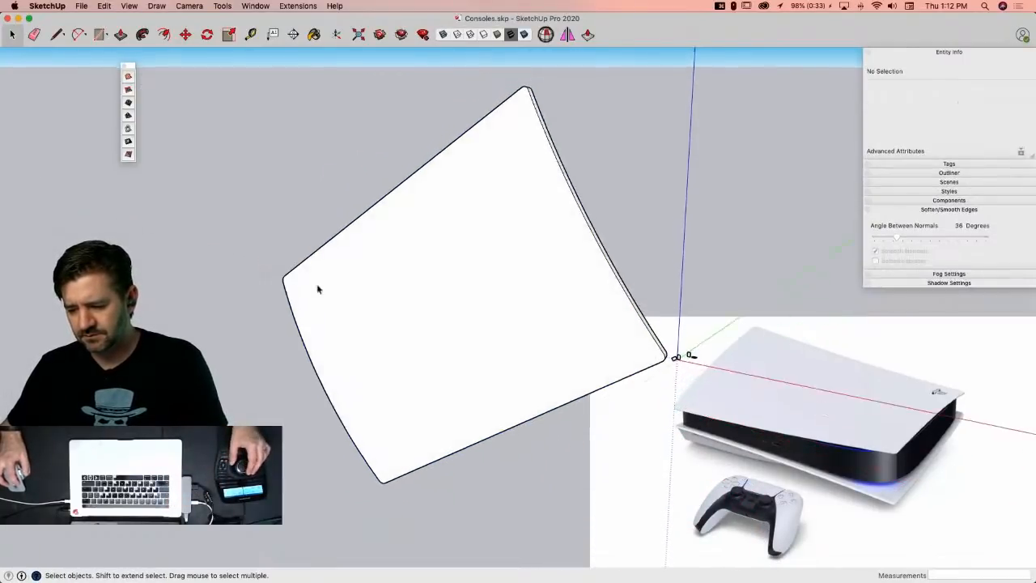
Step: Explode the enlarged cover plate and regroup its geometry so the bounding box aligns with the model axes
{"action": "left_click", "coordinate": [385, 306]}
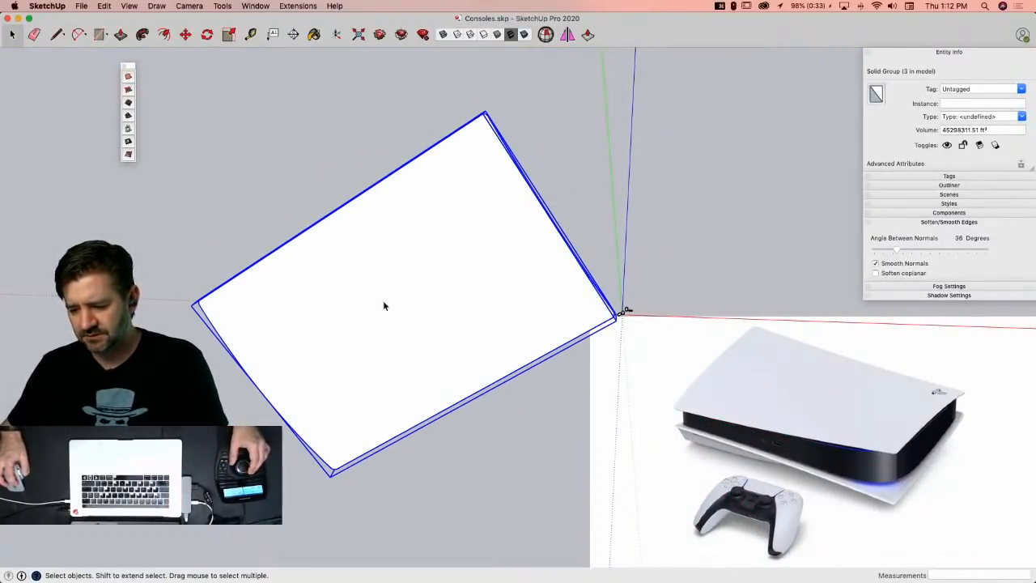
{"action": "right_click", "coordinate": [384, 301]}
{"action": "left_click", "coordinate": [426, 380]}
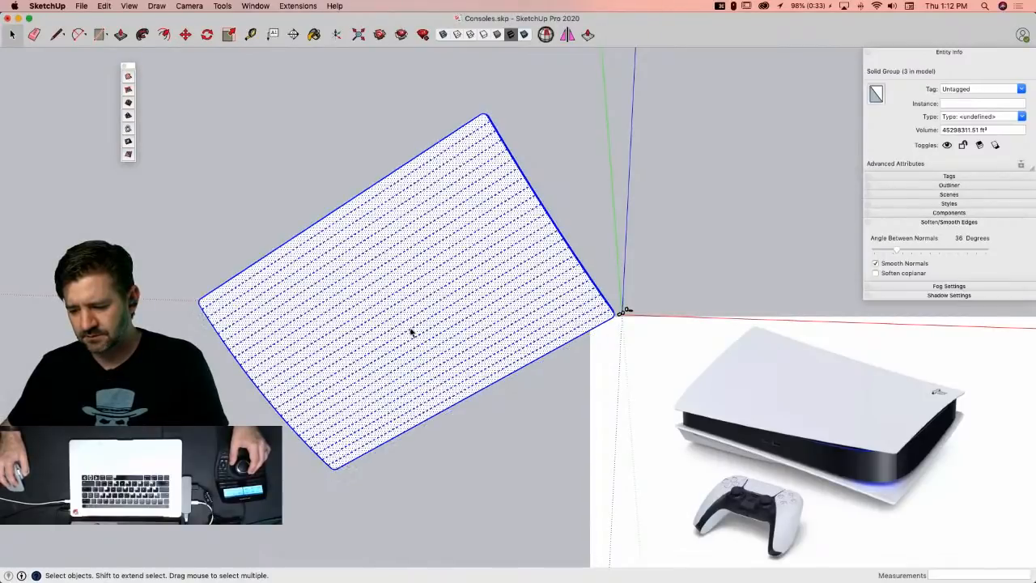
{"action": "right_click", "coordinate": [413, 325]}
{"action": "left_click", "coordinate": [439, 408]}
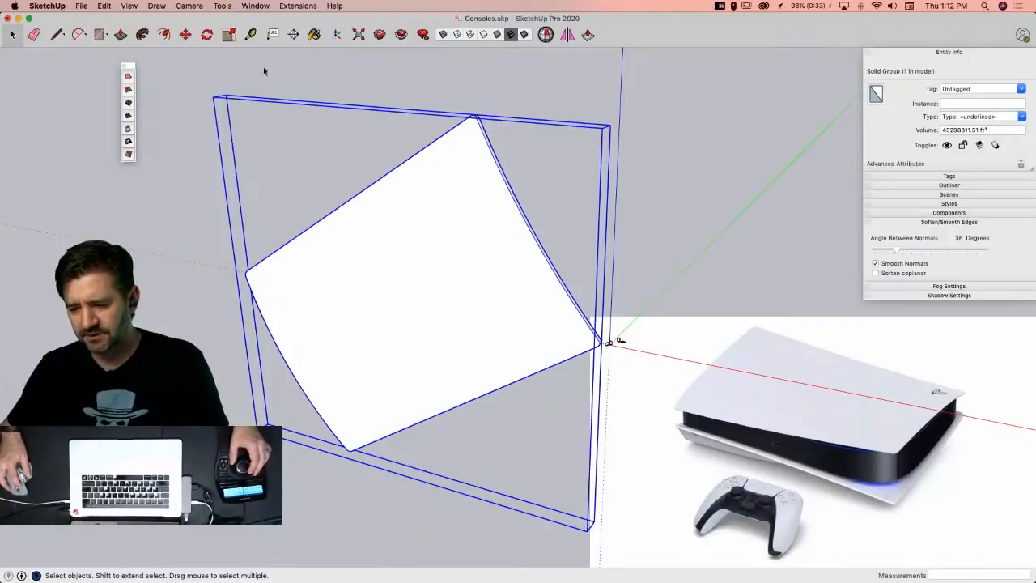
Step: Ignore the crash dialog and bend the enlarged cover plate slightly across its diagonal with TrueBend
{"action": "left_click", "coordinate": [252, 7]}
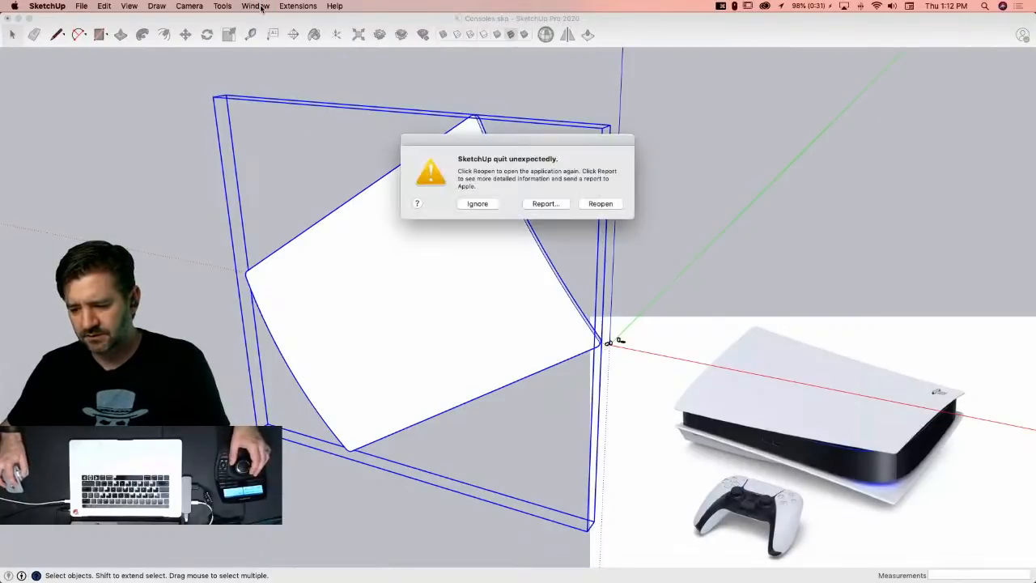
{"action": "left_click", "coordinate": [476, 205]}
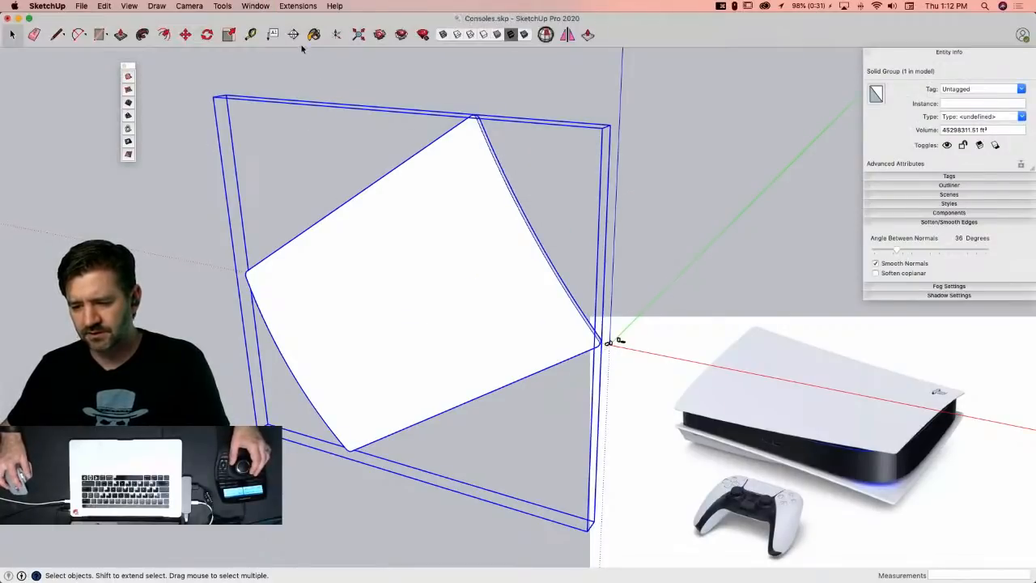
{"action": "left_click", "coordinate": [253, 6]}
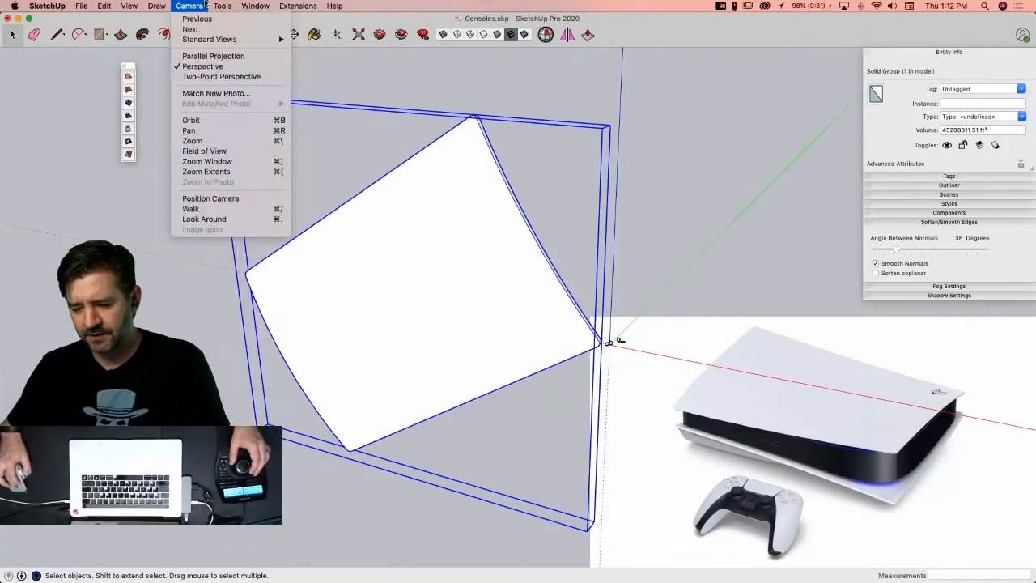
{"action": "mouse_move", "coordinate": [222, 6]}
{"action": "left_click", "coordinate": [270, 338]}
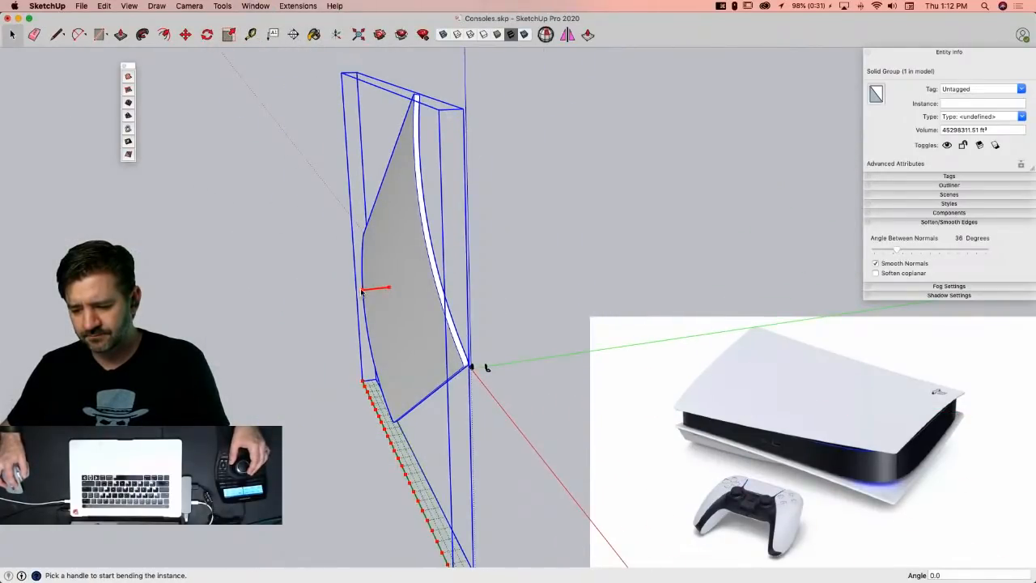
{"action": "left_click_drag", "start_coordinate": [362, 293], "coordinate": [357, 295]}
{"action": "key", "text": "Return"}
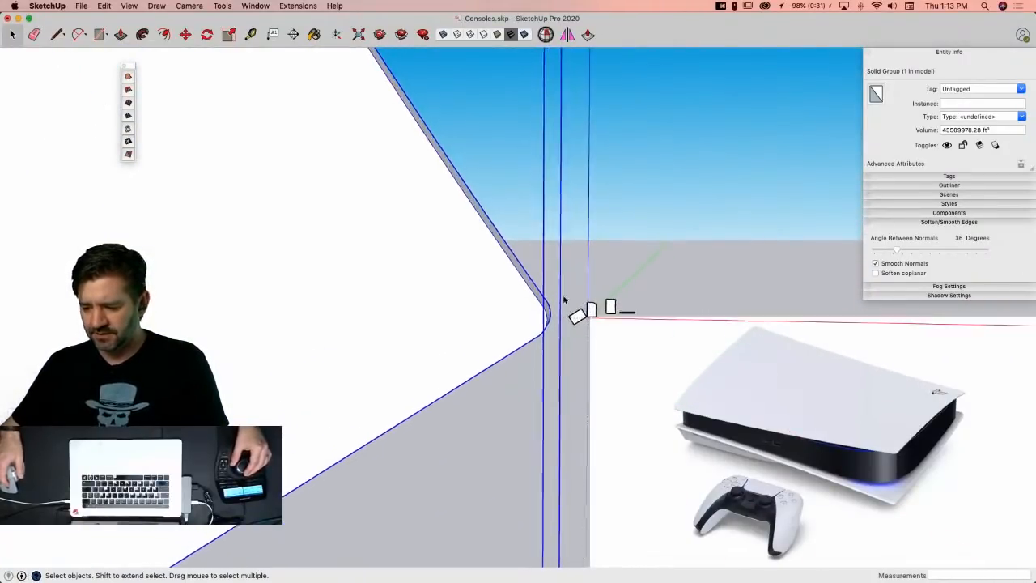
Step: Rotate the bent, enlarged cover plate about 123.1° around the green axis so its slanted edge stands upright
{"action": "key", "text": "q"}
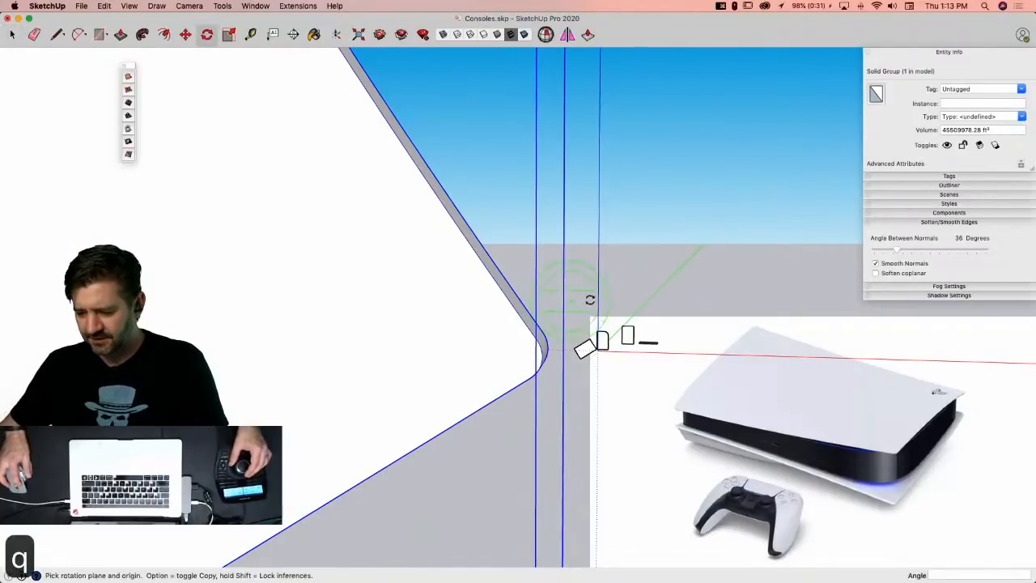
{"action": "key", "text": "space"}
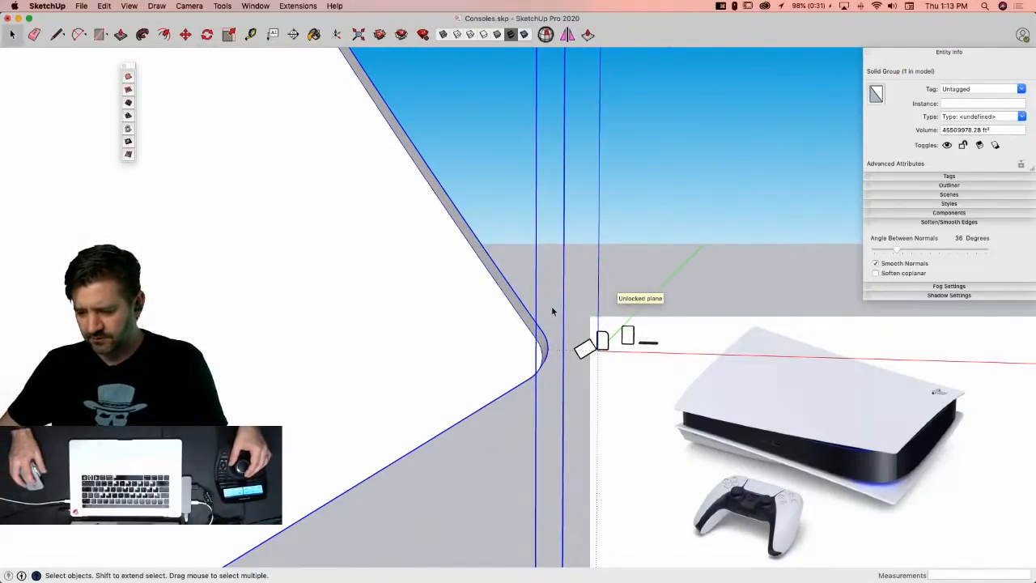
{"action": "key", "text": "q"}
{"action": "key", "text": "Left"}
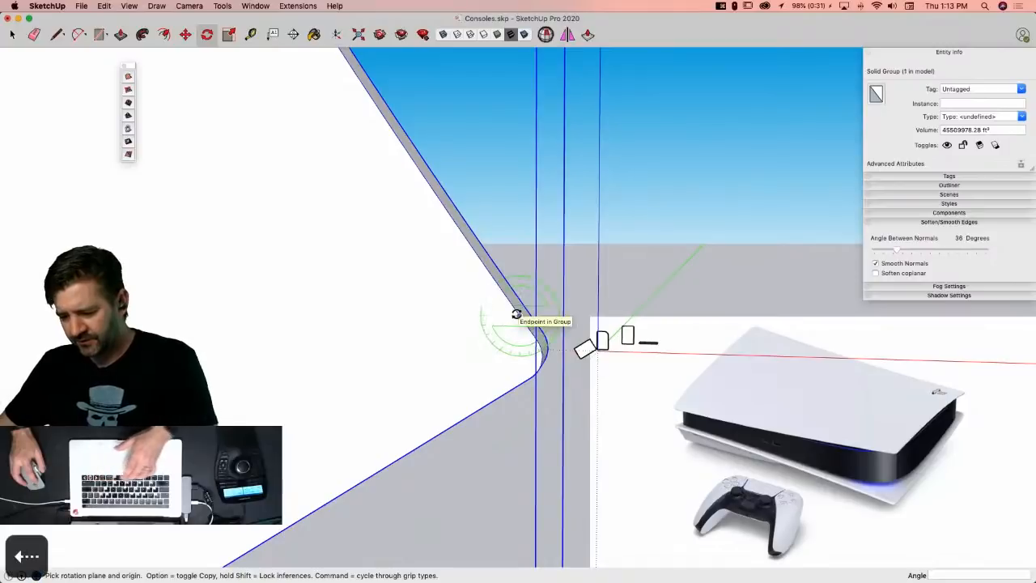
{"action": "left_click", "coordinate": [517, 315]}
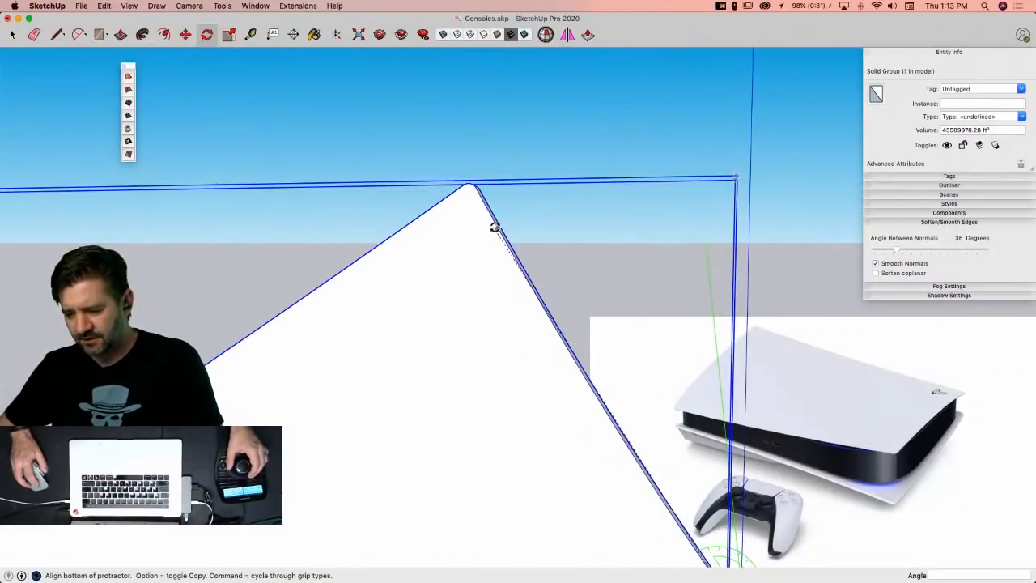
{"action": "scroll", "coordinate": [496, 226], "scroll_direction": "up", "scroll_amount": 2}
{"action": "left_click", "coordinate": [500, 230]}
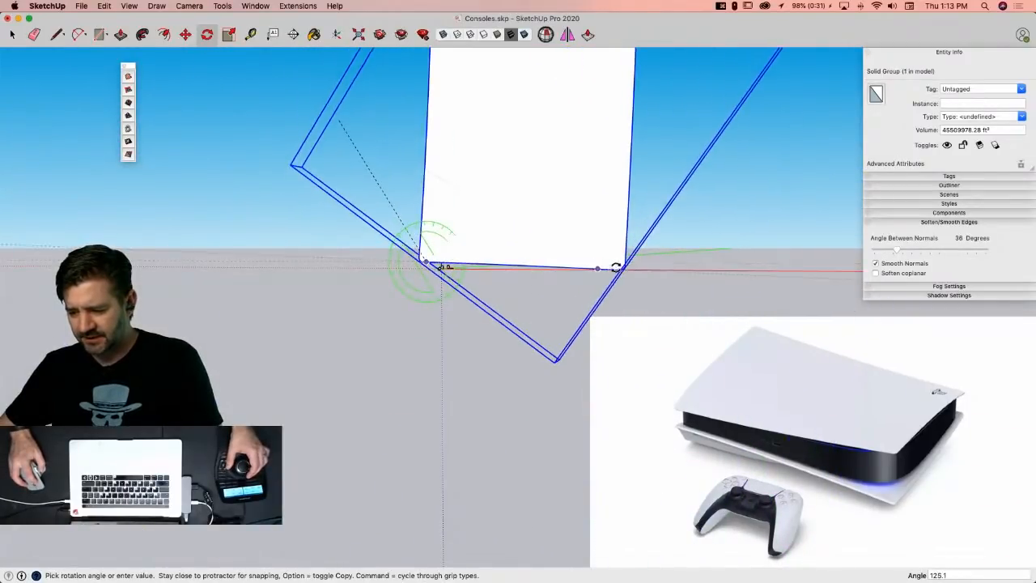
{"action": "left_click", "coordinate": [619, 263]}
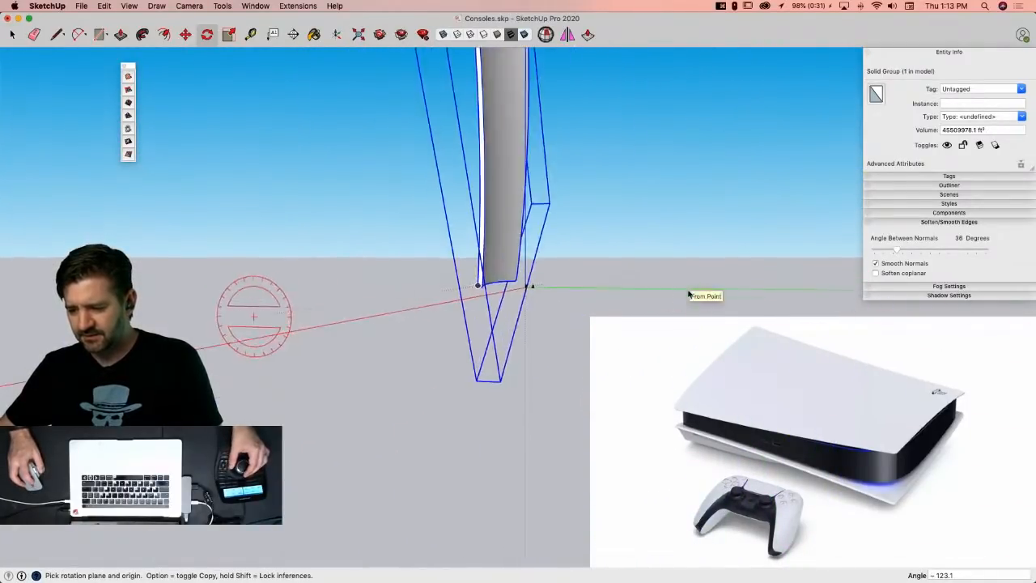
{"action": "key", "text": "space"}
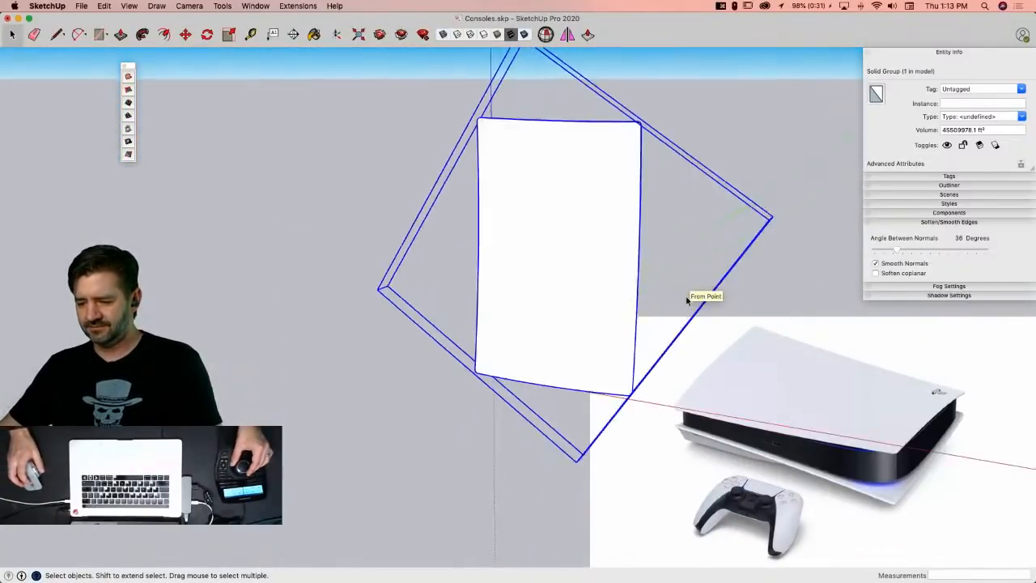
Step: Explode the upright cover plate group and turn its geometry into a component named Side
{"action": "right_click", "coordinate": [597, 246]}
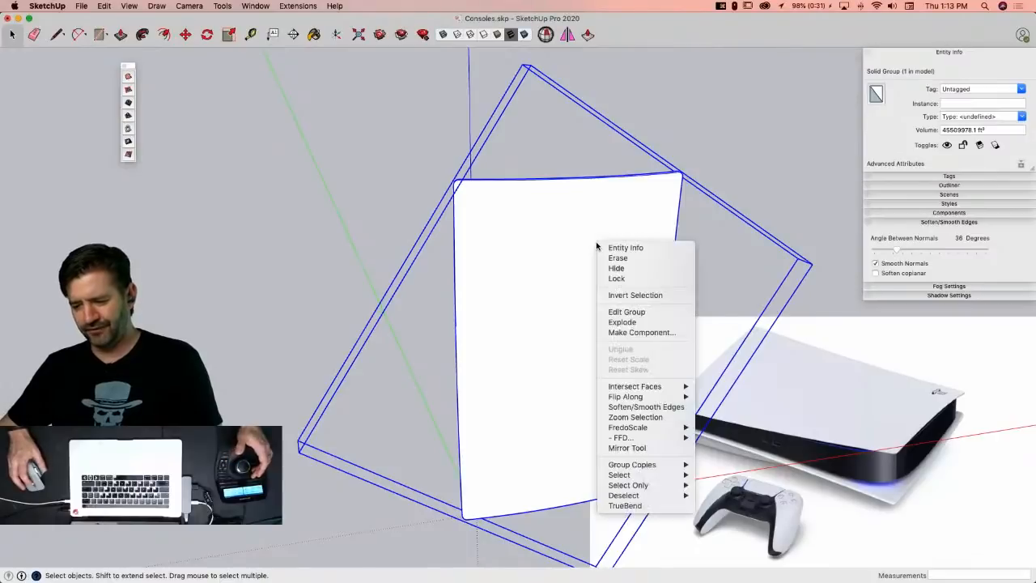
{"action": "left_click", "coordinate": [638, 324]}
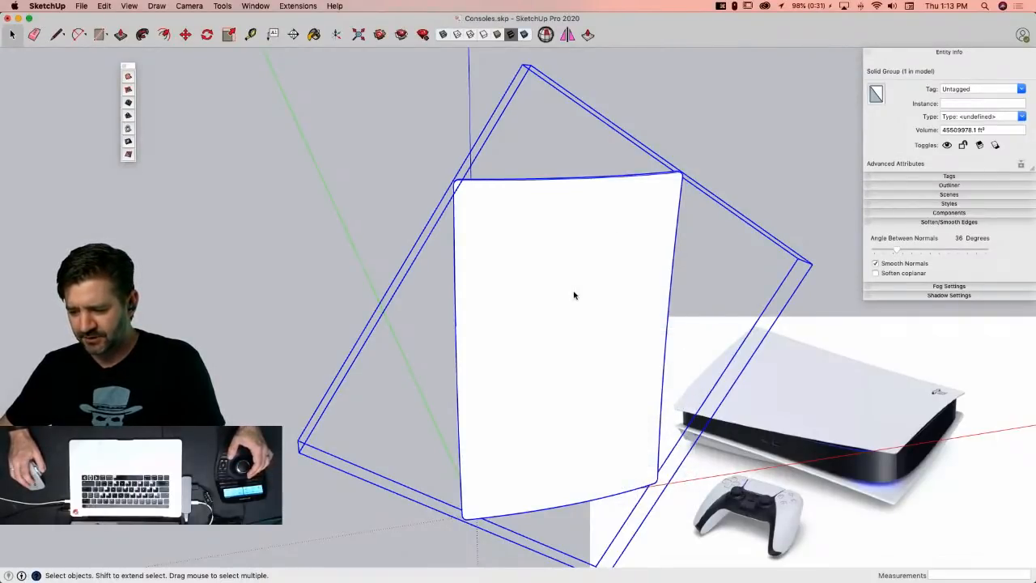
{"action": "right_click", "coordinate": [574, 295]}
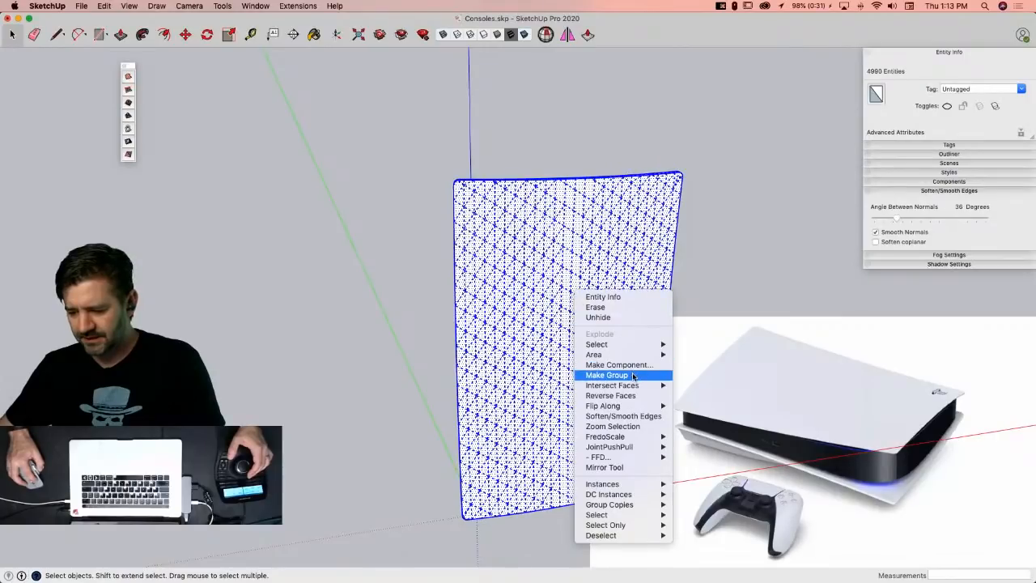
{"action": "left_click", "coordinate": [619, 364]}
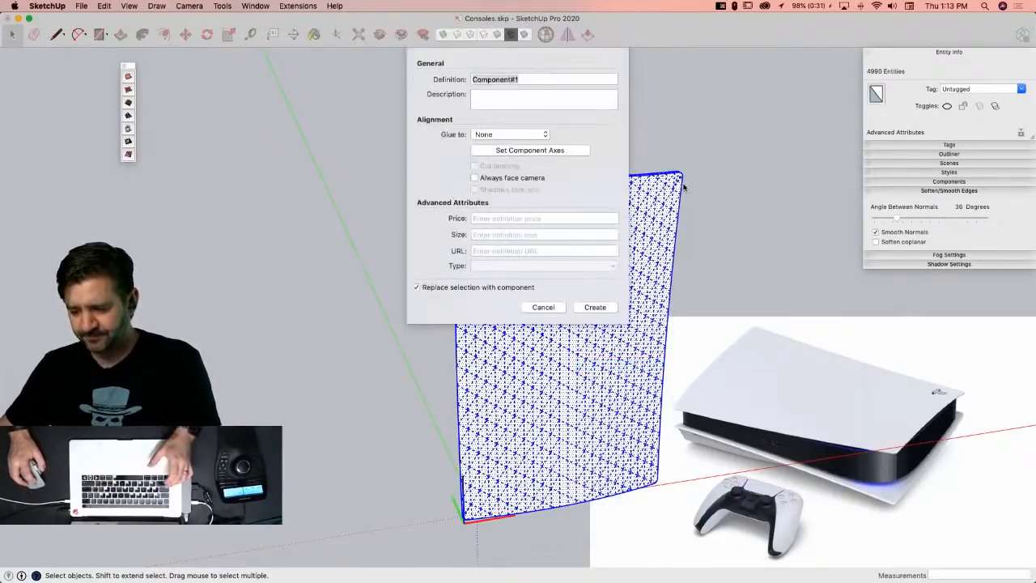
{"action": "type", "text": "Side"}
{"action": "key", "text": "Return"}
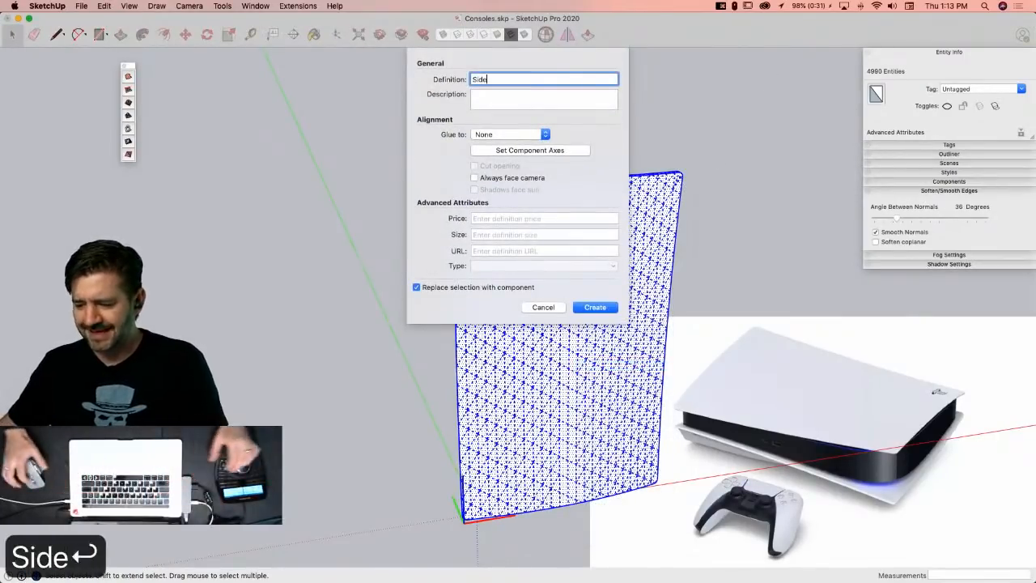
Step: Scale the Side component down uniformly by a factor of .01 from its upper corner grip
{"action": "key", "text": "s"}
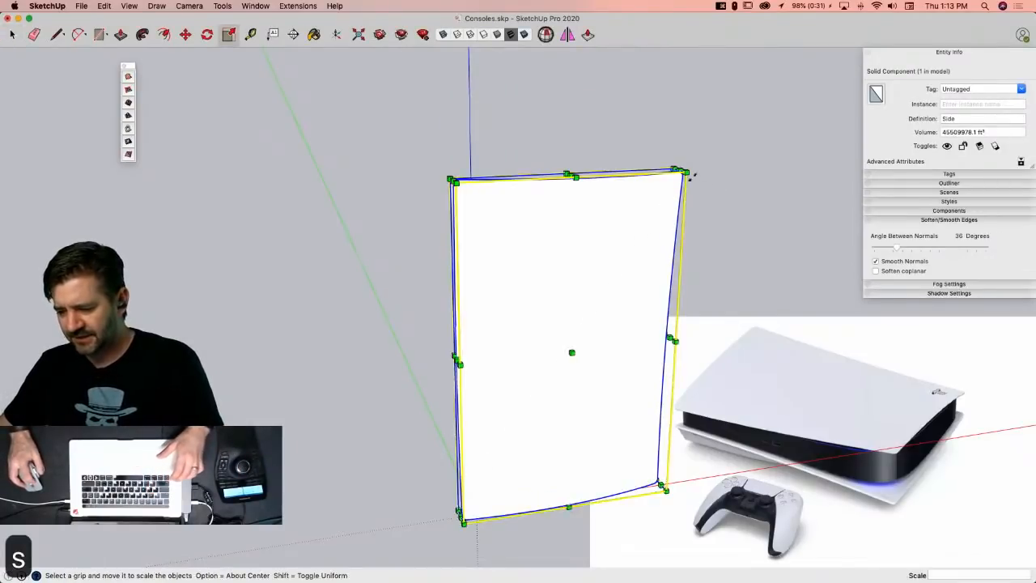
{"action": "left_click_drag", "start_coordinate": [683, 171], "coordinate": [553, 279]}
{"action": "type", "text": ".1"}
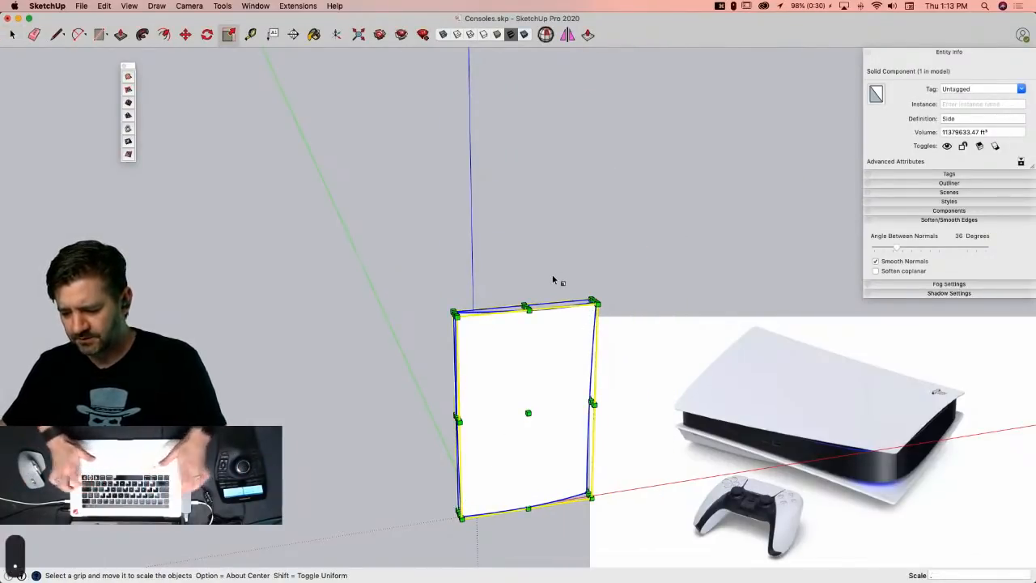
{"action": "key", "text": "Return"}
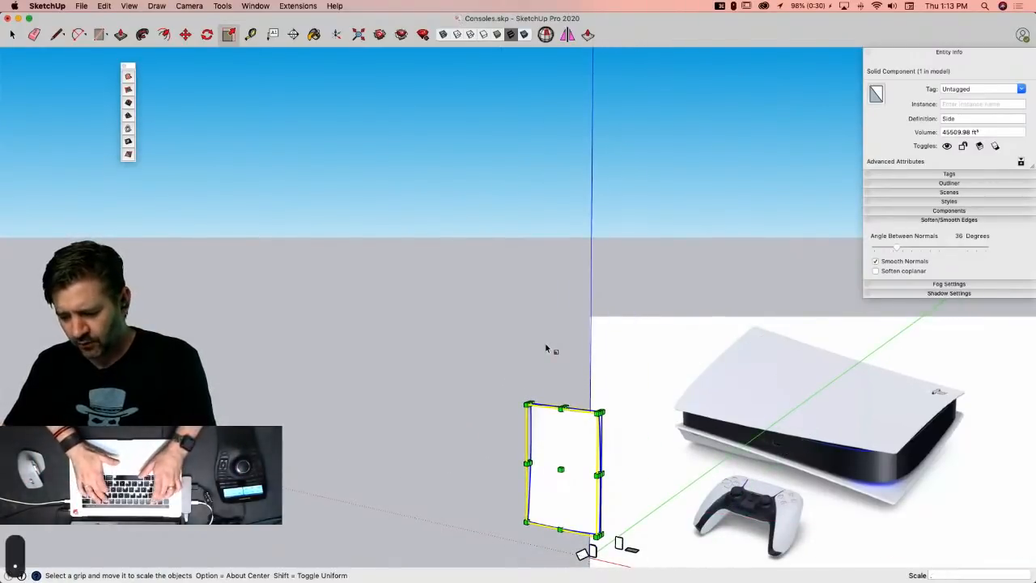
{"action": "type", "text": ".01"}
{"action": "key", "text": "Return"}
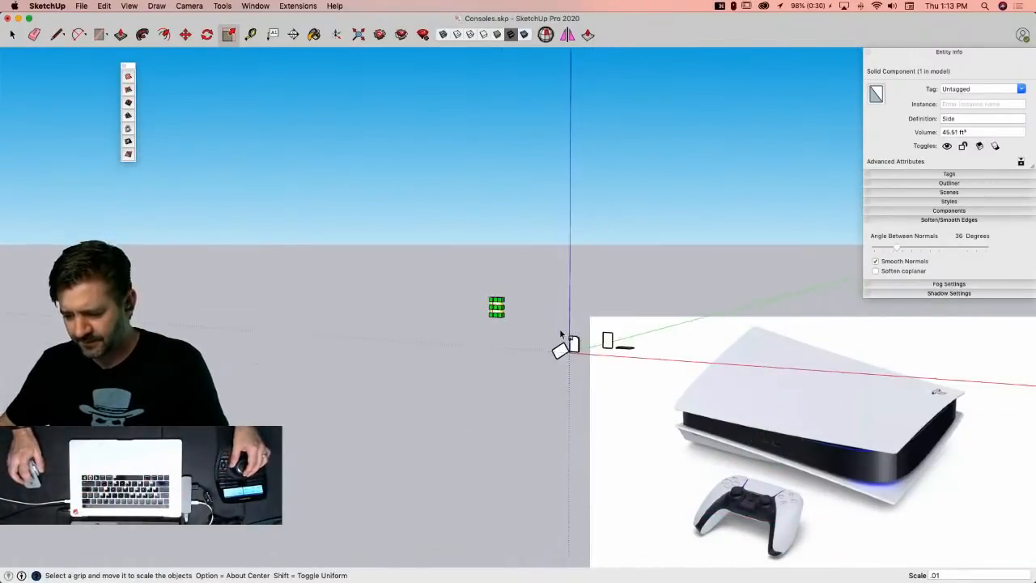
{"action": "key", "text": "space"}
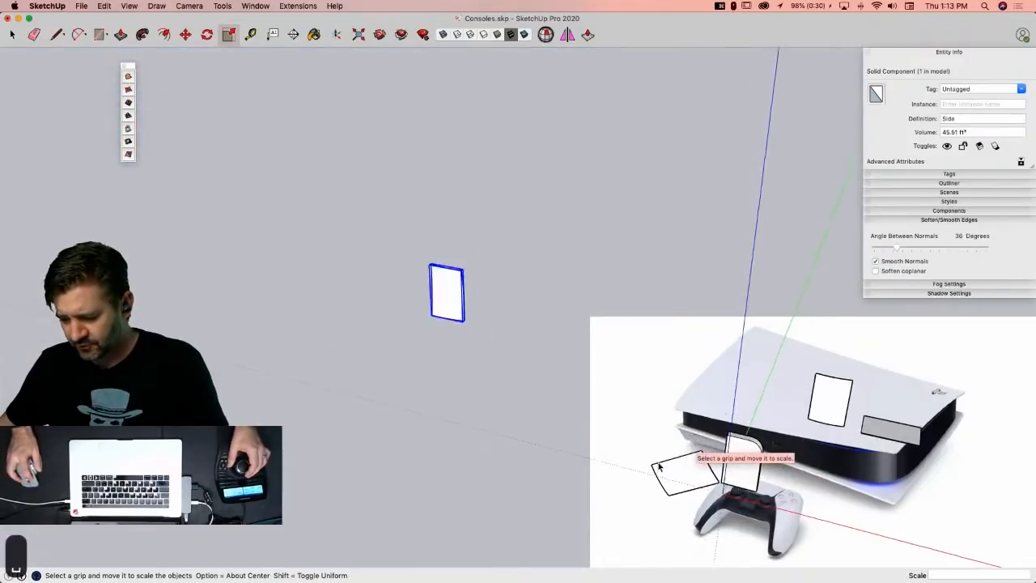
Step: Delete the tilted cover plate beside the console body and move the Side component about 104' 1 3/8" to the body's side
{"action": "left_click", "coordinate": [684, 466]}
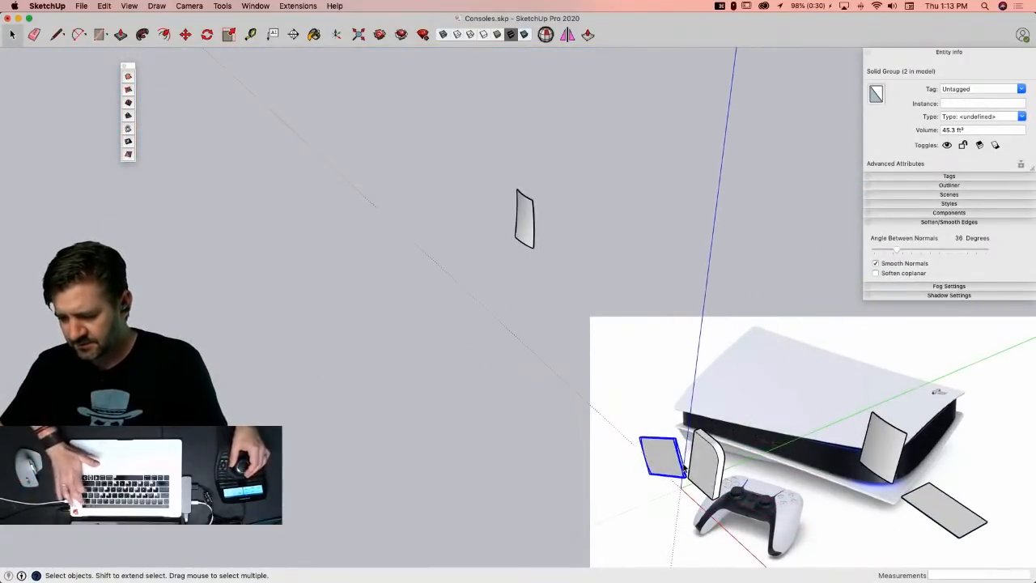
{"action": "key", "text": "BackSpace"}
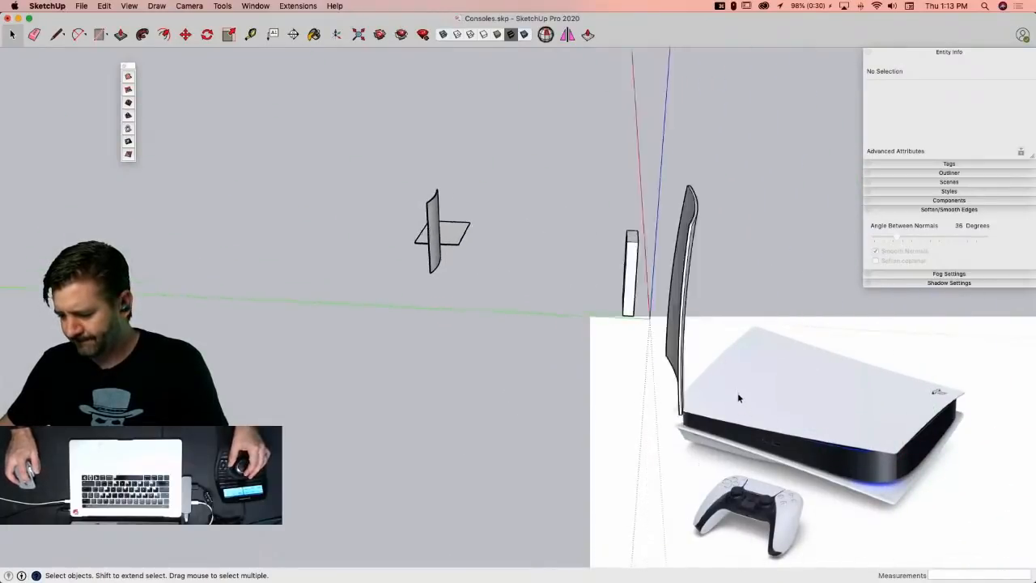
{"action": "left_click", "coordinate": [766, 387]}
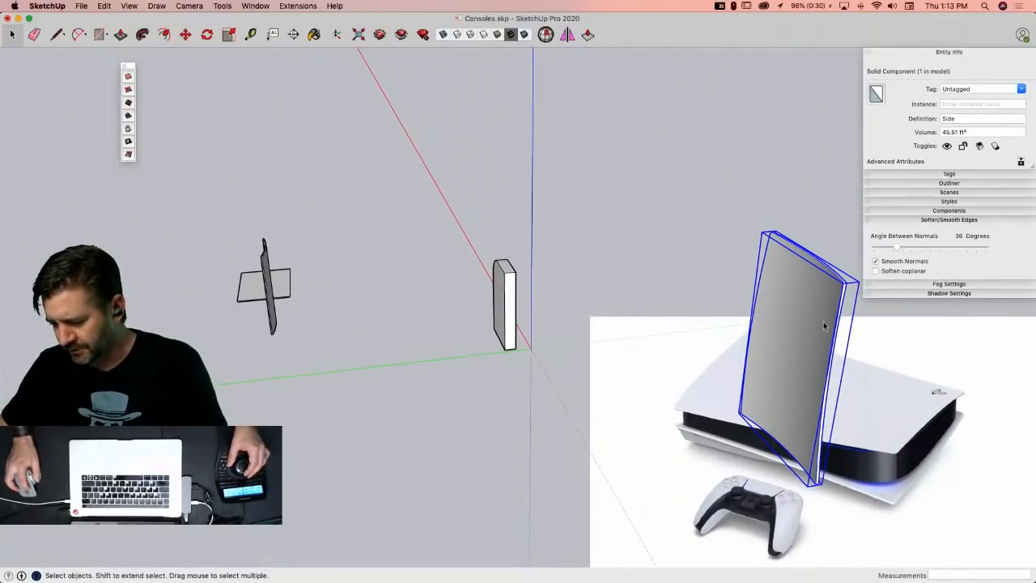
{"action": "key", "text": "m"}
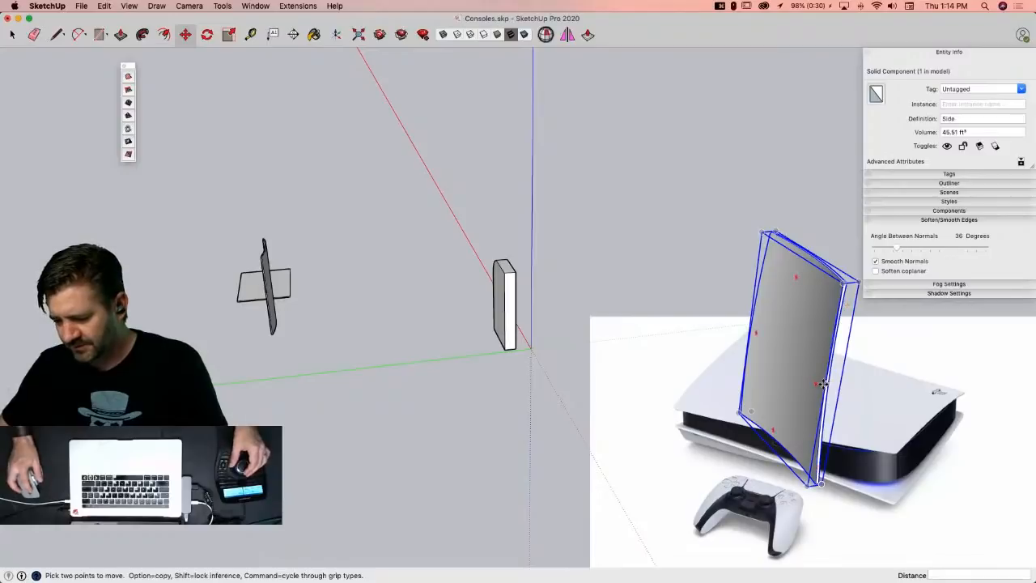
{"action": "left_click", "coordinate": [823, 383]}
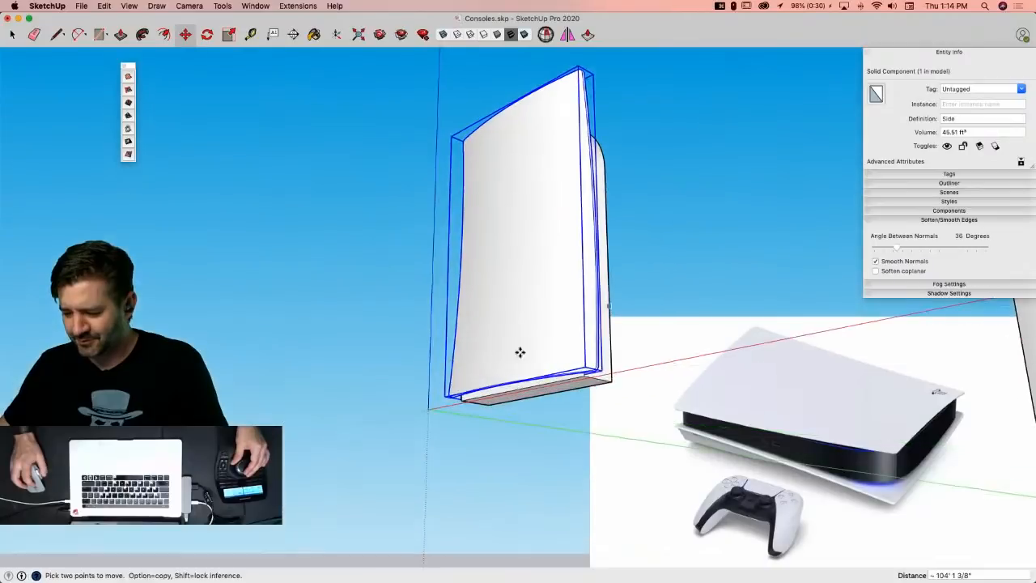
Step: Shift the Side component toward the console body, finishing with a move of about 5 13/16" so their rear edges meet
{"action": "left_click", "coordinate": [446, 283]}
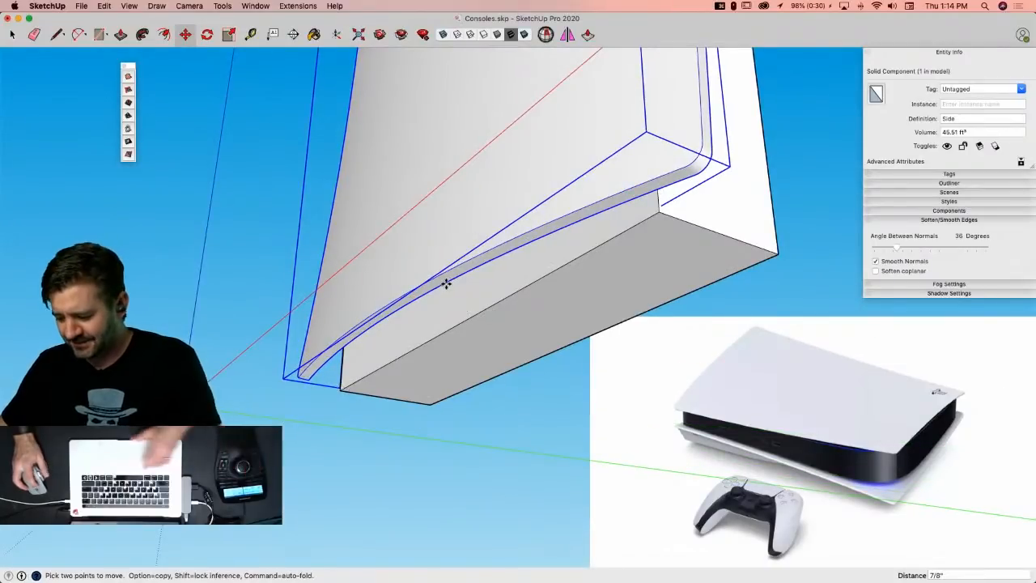
{"action": "left_click", "coordinate": [663, 214]}
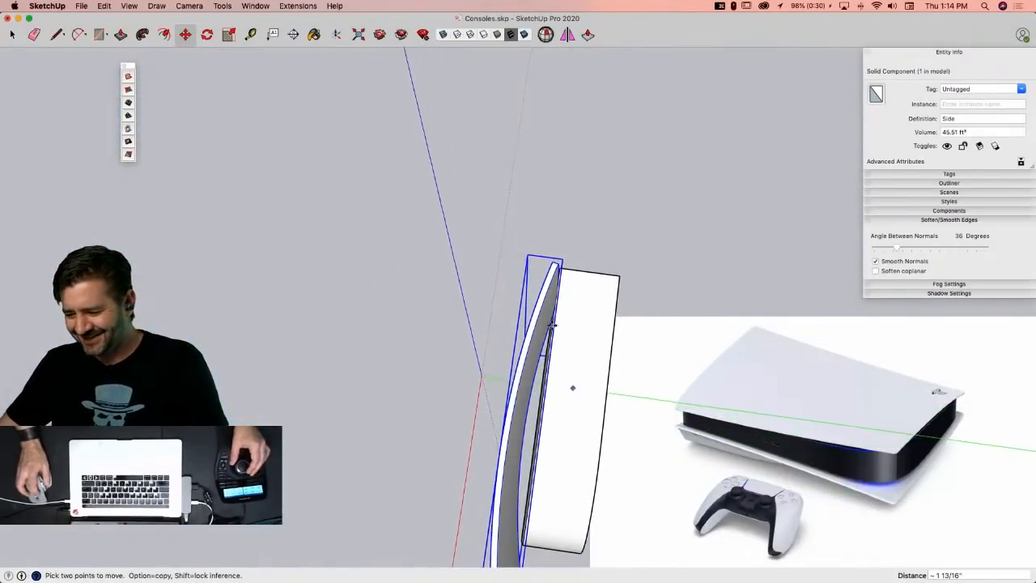
{"action": "key", "text": "m"}
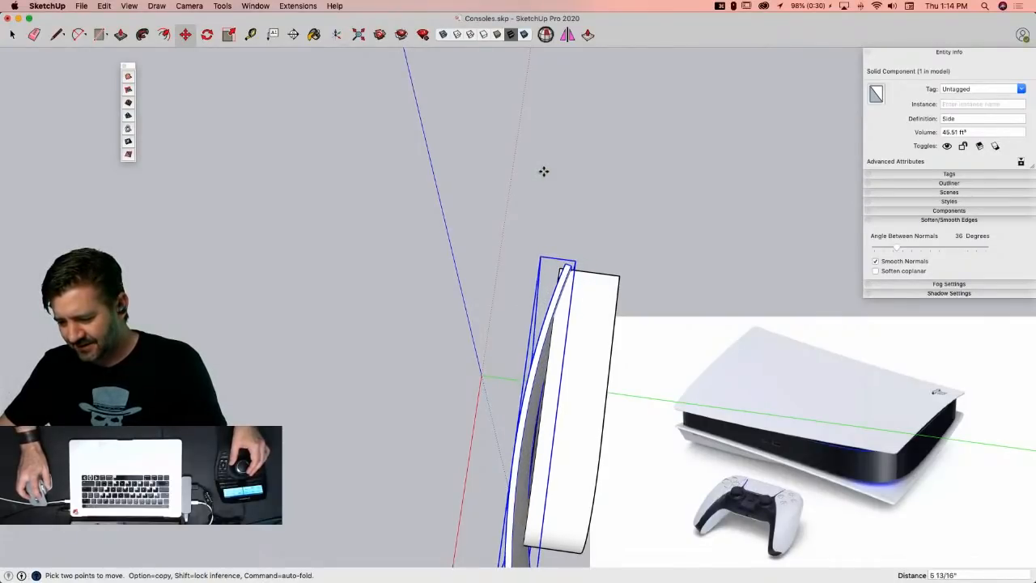
{"action": "left_click", "coordinate": [544, 172]}
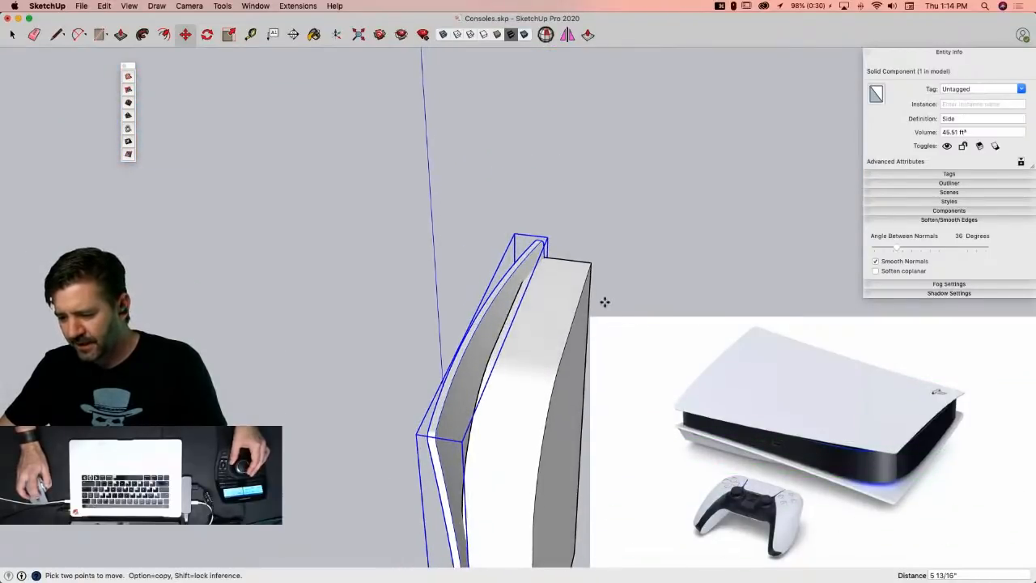
Step: Draw a small triangular guide face above the middle of the body's rear top edge and mirror a copy of the Side component across it
{"action": "key", "text": "l"}
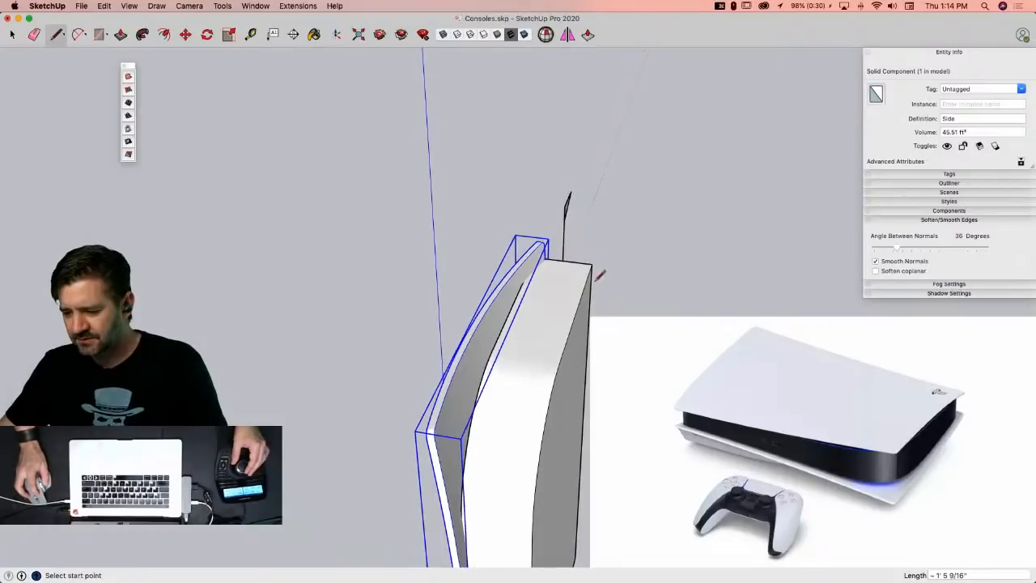
{"action": "key", "text": "space"}
{"action": "left_click", "coordinate": [567, 35]}
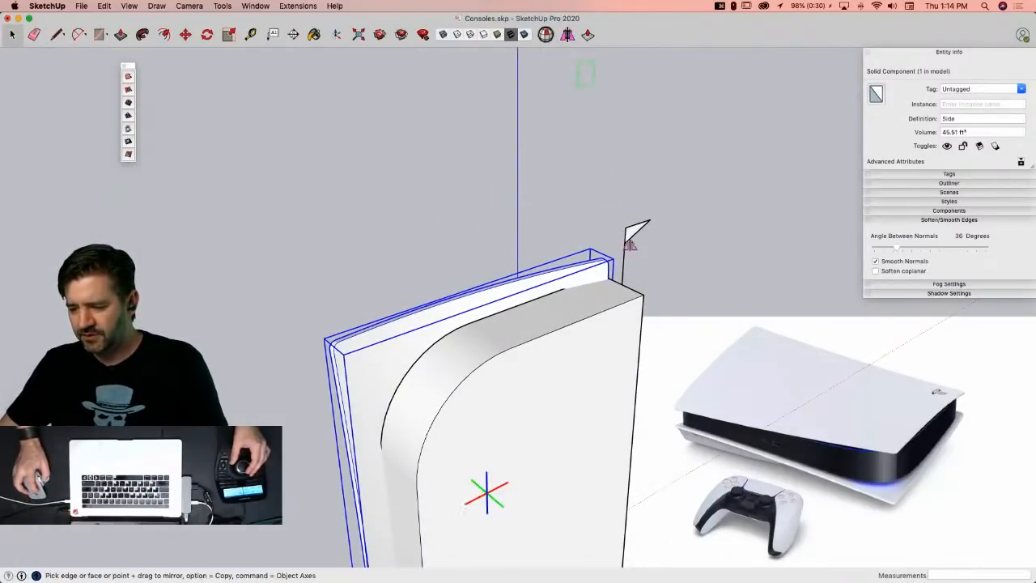
{"action": "scroll", "coordinate": [637, 234], "scroll_direction": "up", "scroll_amount": 5}
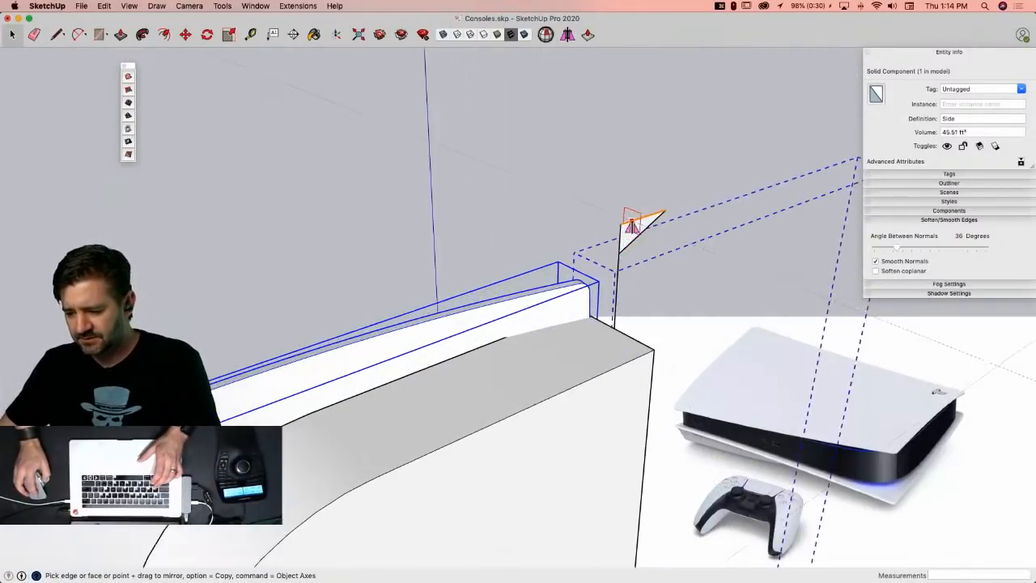
{"action": "left_click", "coordinate": [634, 235], "text": "alt"}
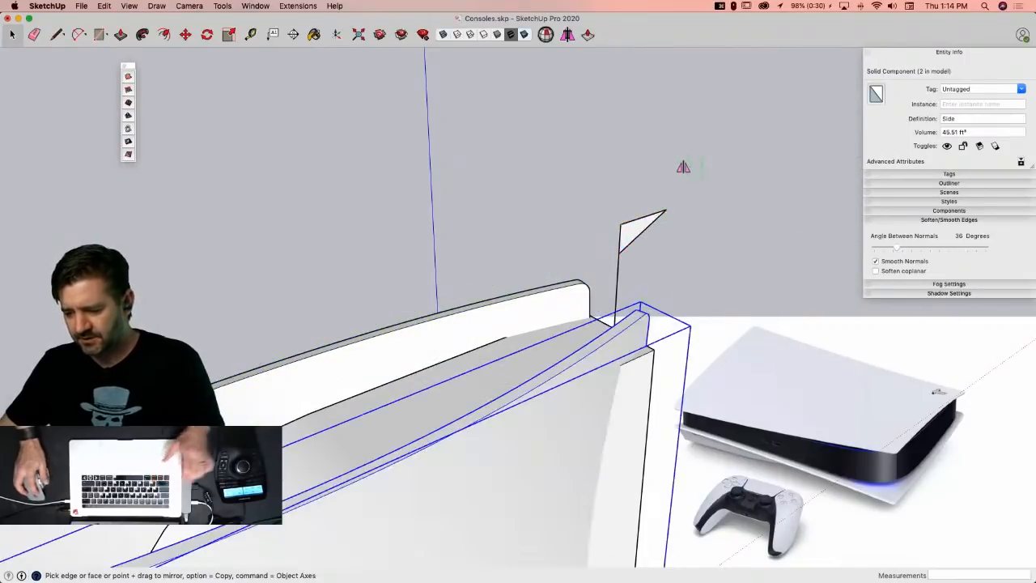
Step: Erase the triangular guide face and its supporting line above the console body
{"action": "key", "text": "e"}
{"action": "left_click_drag", "start_coordinate": [622, 239], "coordinate": [618, 230]}
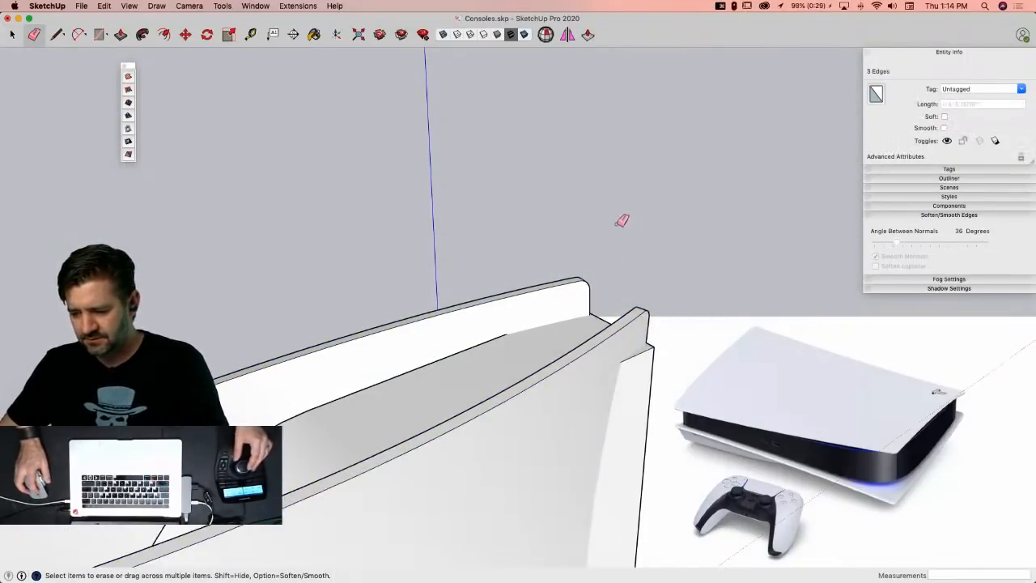
{"action": "key", "text": "space"}
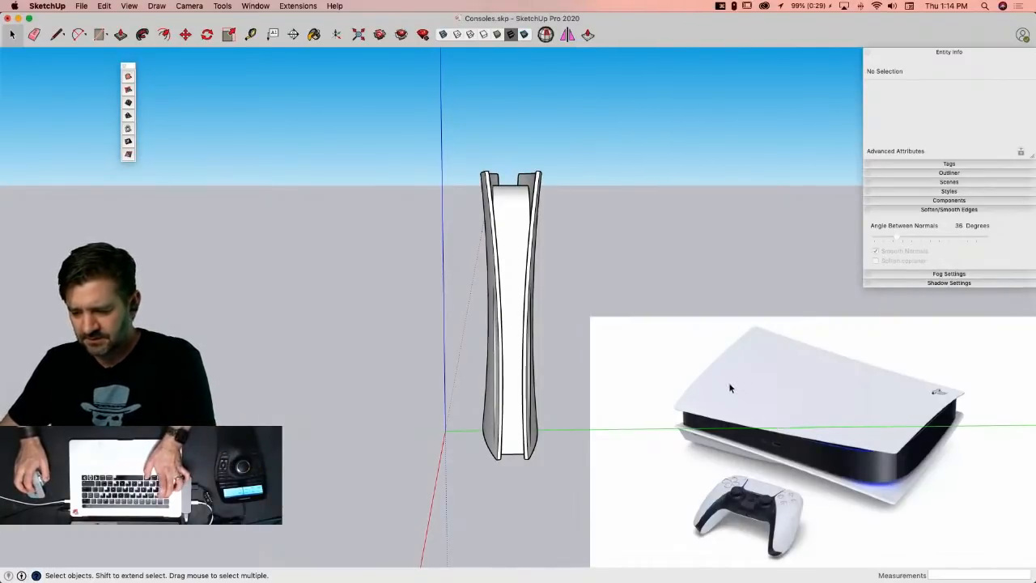
Step: Switch to Chrome and examine the PS5 console and controller reference images in the game consoles forum thread
{"action": "key", "text": "super+Tab"}
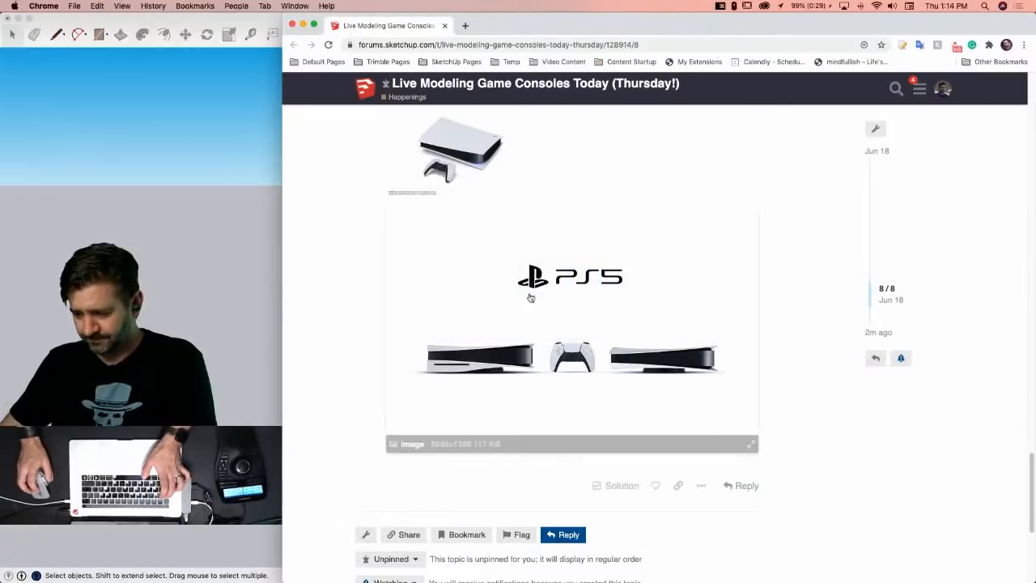
{"action": "scroll", "coordinate": [808, 397], "scroll_direction": "up", "scroll_amount": 5}
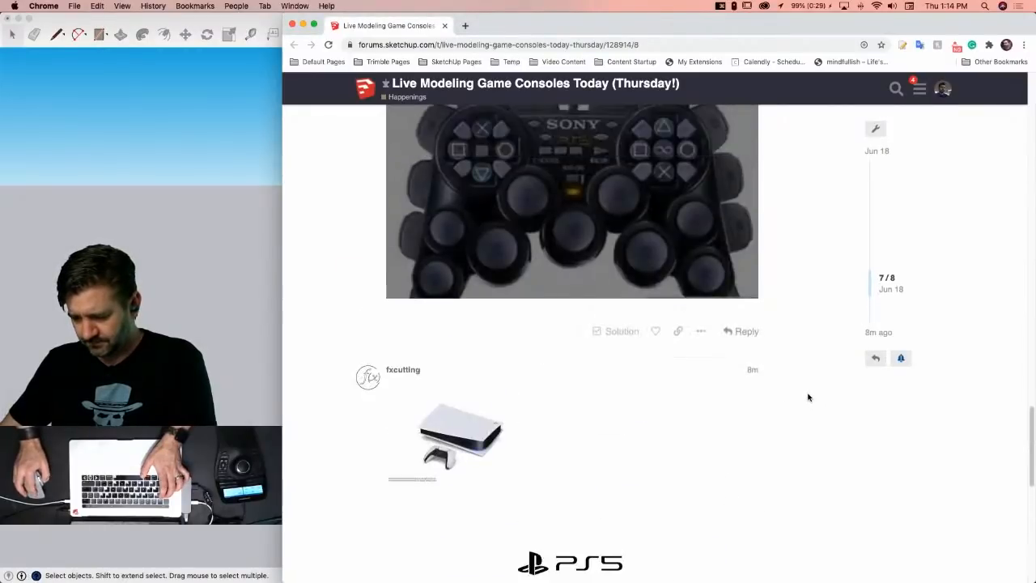
{"action": "scroll", "coordinate": [809, 396], "scroll_direction": "up", "scroll_amount": 6}
{"action": "scroll", "coordinate": [809, 397], "scroll_direction": "down", "scroll_amount": 4}
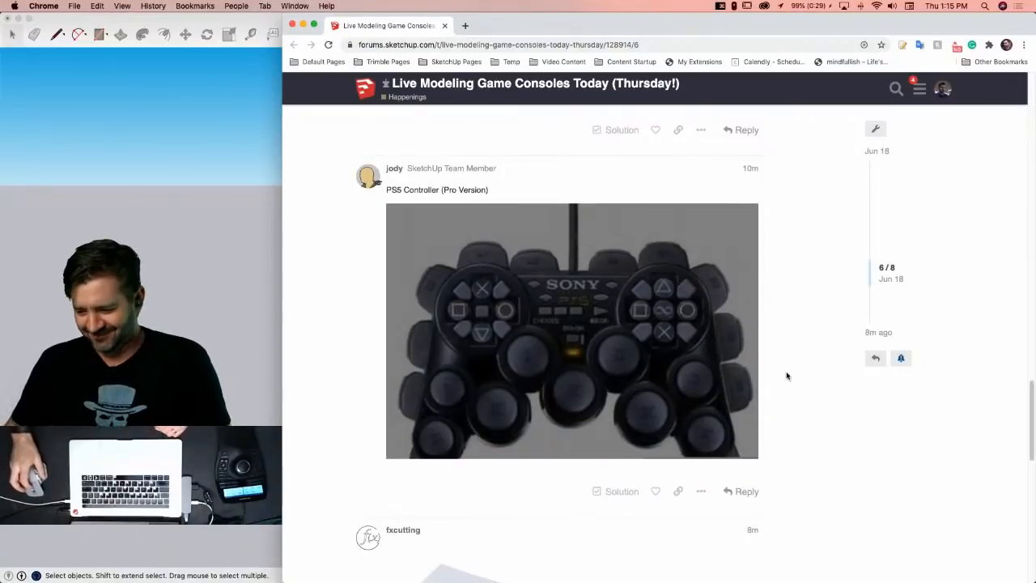
Step: Look through the forum thread's console photos to the two upright PS5s, and narrow the Chrome window to uncover the model
{"action": "scroll", "coordinate": [755, 334], "scroll_direction": "up", "scroll_amount": 5}
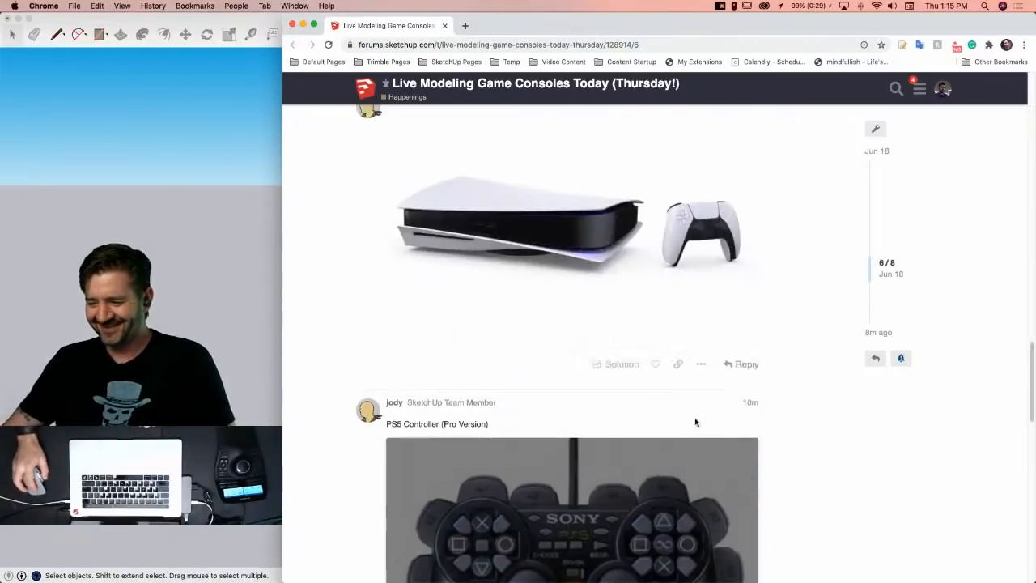
{"action": "scroll", "coordinate": [693, 424], "scroll_direction": "down", "scroll_amount": 4}
{"action": "scroll", "coordinate": [646, 537], "scroll_direction": "down", "scroll_amount": 3}
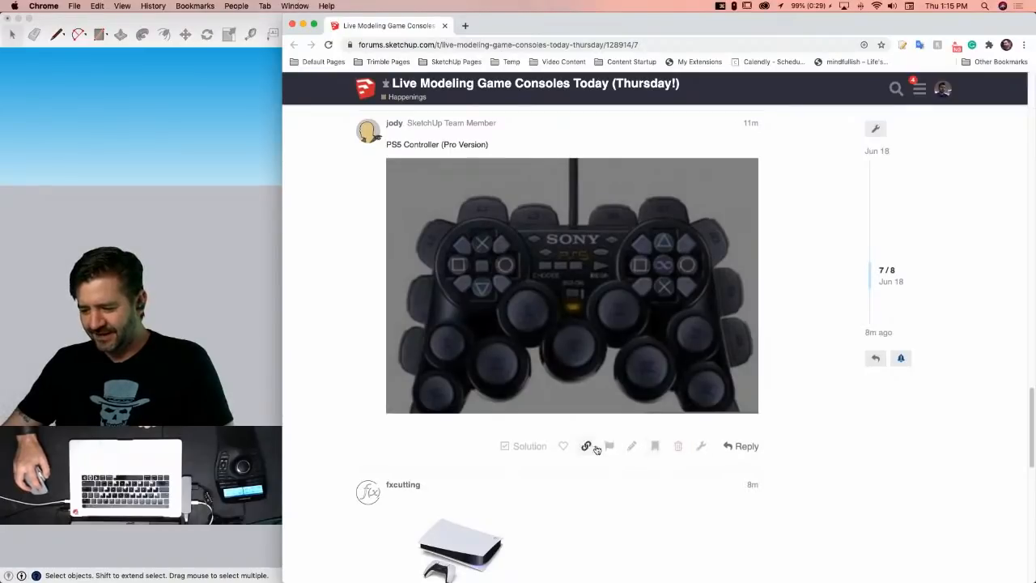
{"action": "scroll", "coordinate": [815, 452], "scroll_direction": "up", "scroll_amount": 10}
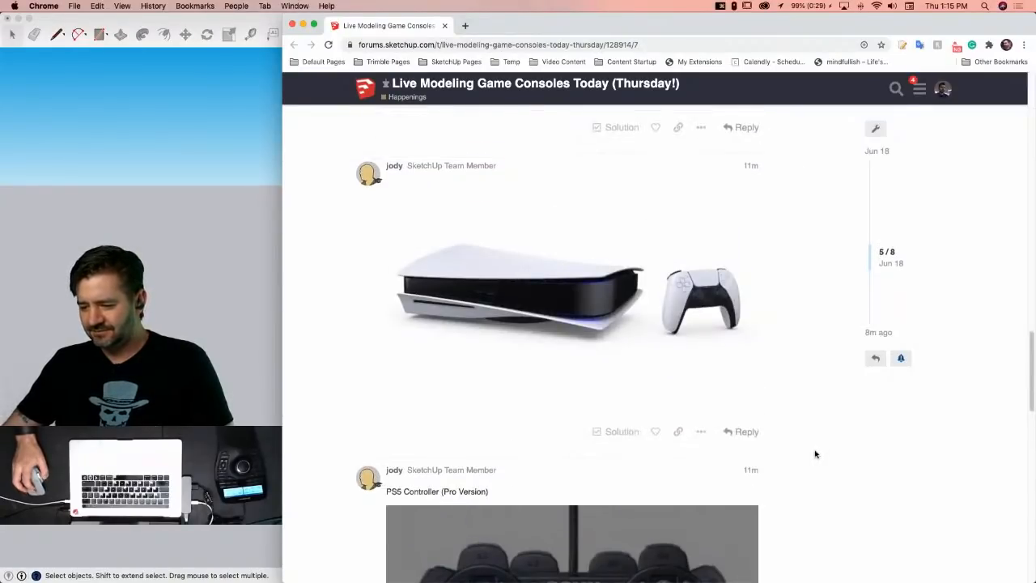
{"action": "scroll", "coordinate": [814, 453], "scroll_direction": "up", "scroll_amount": 10}
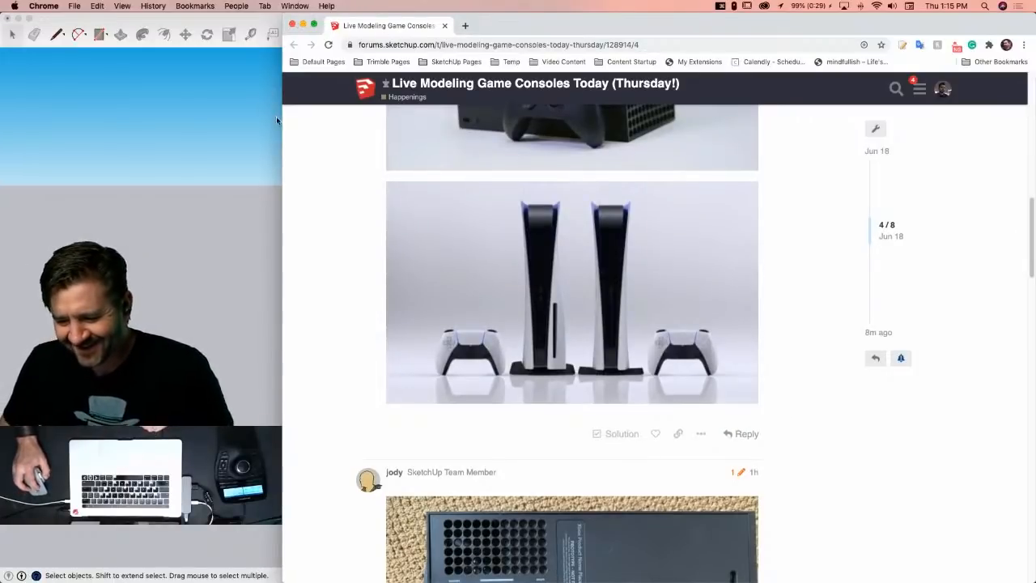
{"action": "left_click_drag", "start_coordinate": [281, 120], "coordinate": [635, 129]}
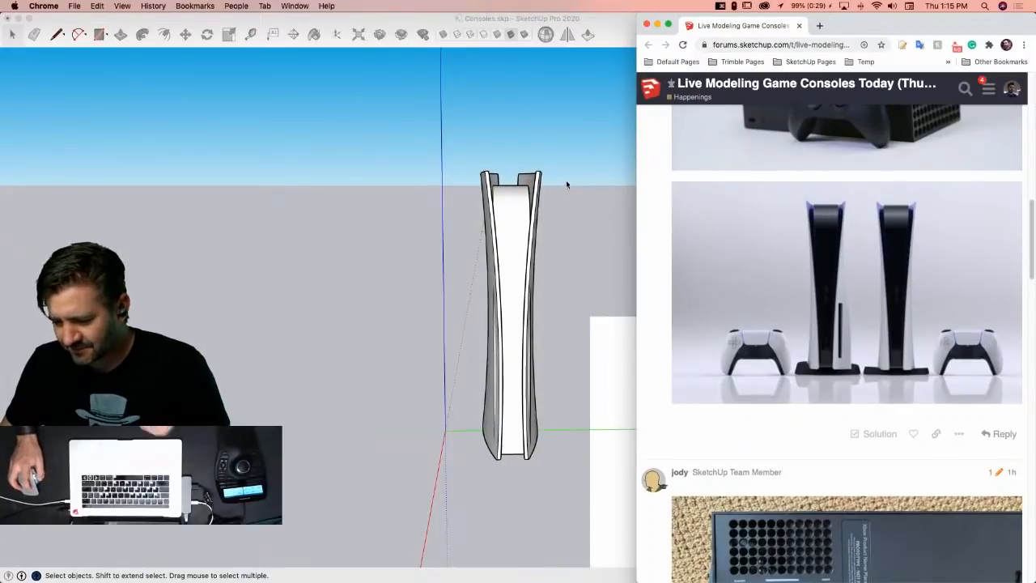
Step: Switch to SketchUp, collapse the Entity Info and Soften/Smooth Edges sections, and narrow its window to sit beside the reference photo
{"action": "left_click", "coordinate": [570, 234]}
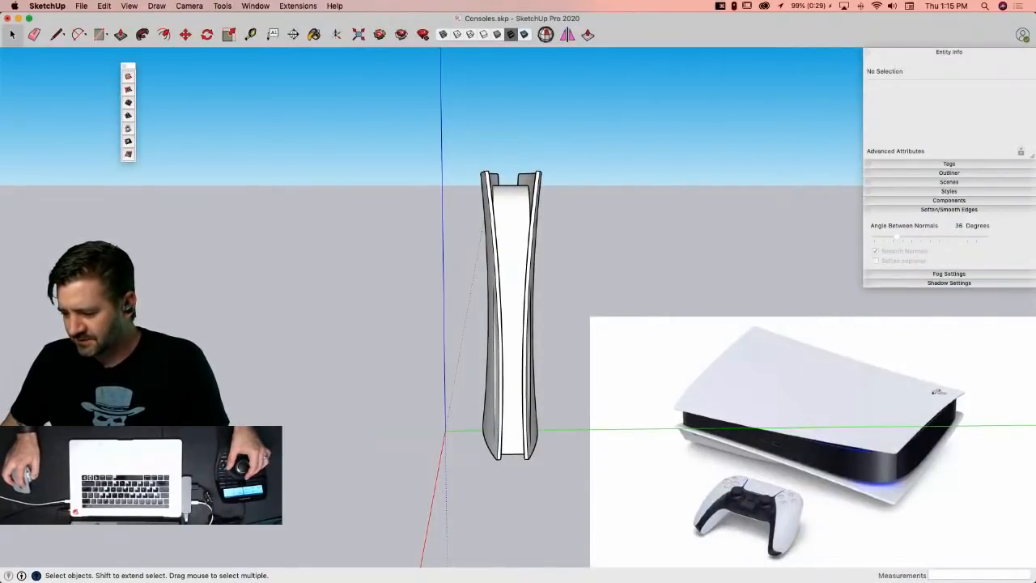
{"action": "left_click", "coordinate": [984, 53]}
{"action": "left_click", "coordinate": [982, 107]}
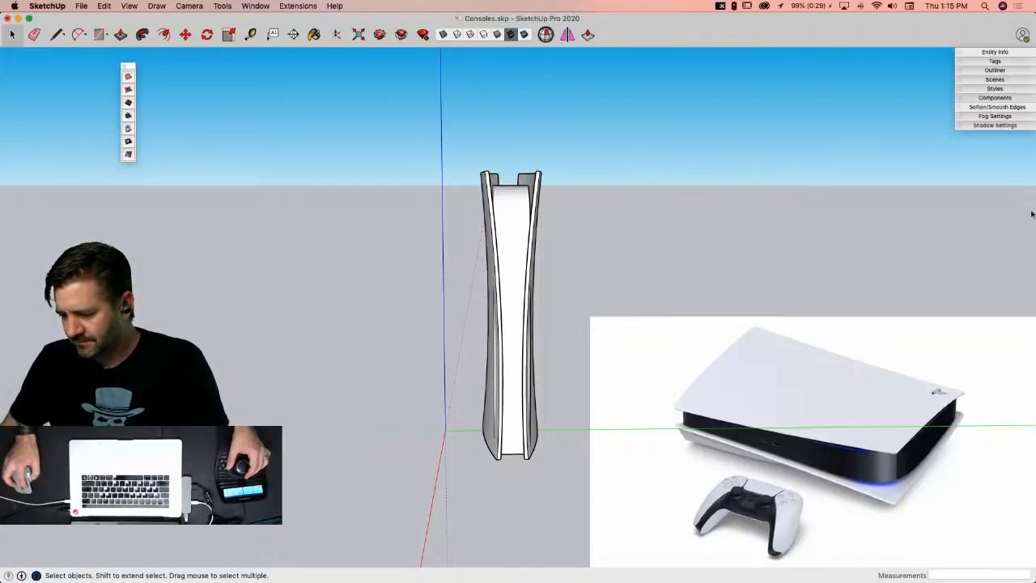
{"action": "left_click", "coordinate": [992, 211]}
{"action": "left_click_drag", "start_coordinate": [1034, 207], "coordinate": [661, 187]}
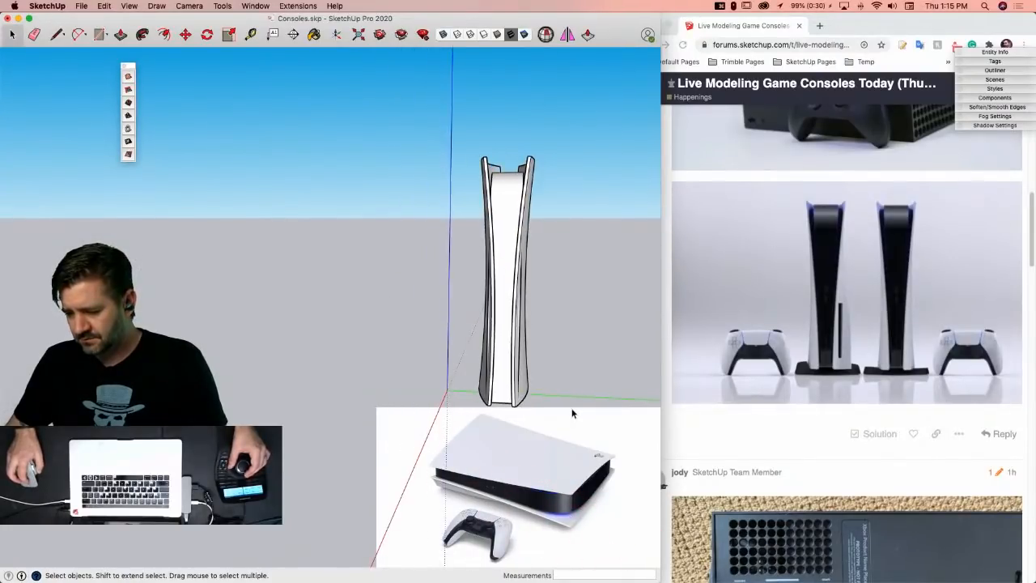
Step: Scale the console's central body by 1.1, and correct the scale factor to 1.04
{"action": "left_click", "coordinate": [535, 208]}
{"action": "left_click", "coordinate": [489, 197], "text": "shift"}
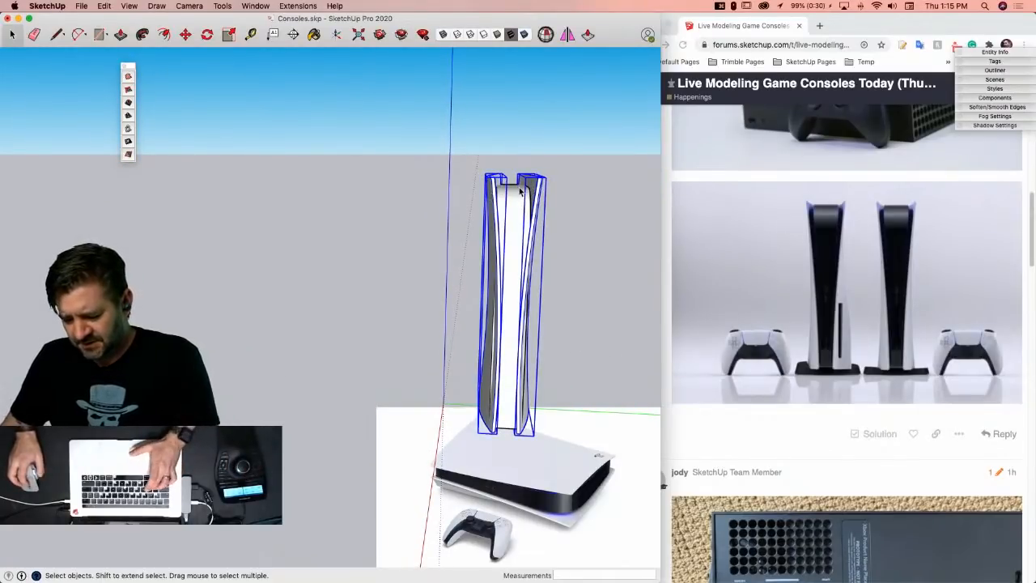
{"action": "left_click", "coordinate": [520, 195]}
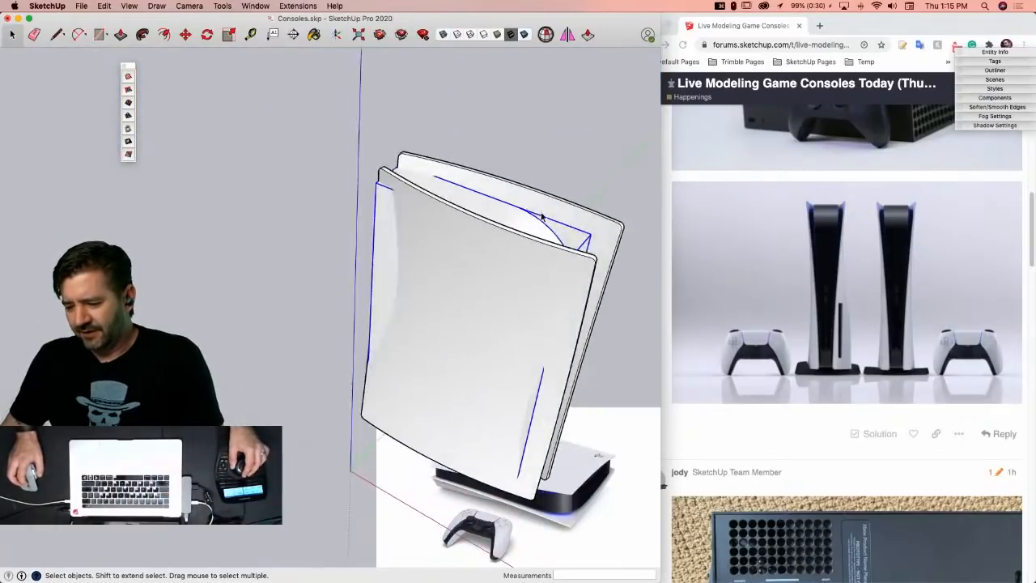
{"action": "key", "text": "s"}
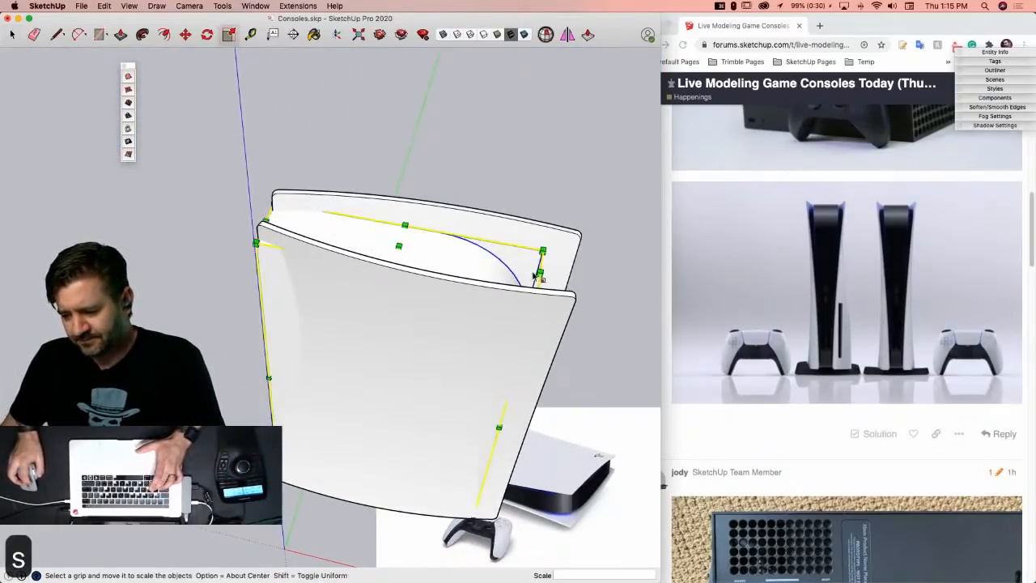
{"action": "left_click", "coordinate": [542, 273]}
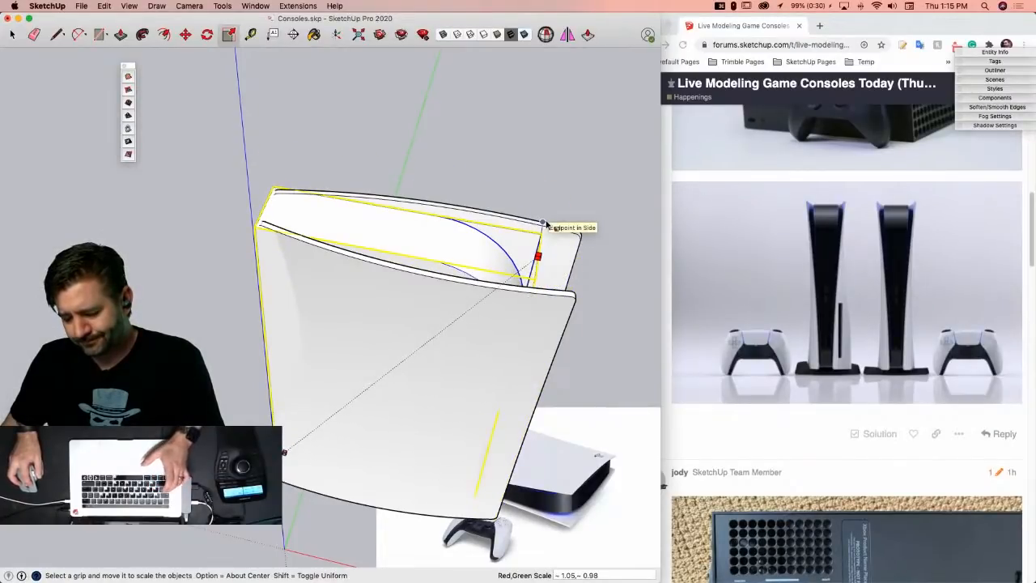
{"action": "key", "text": "shift"}
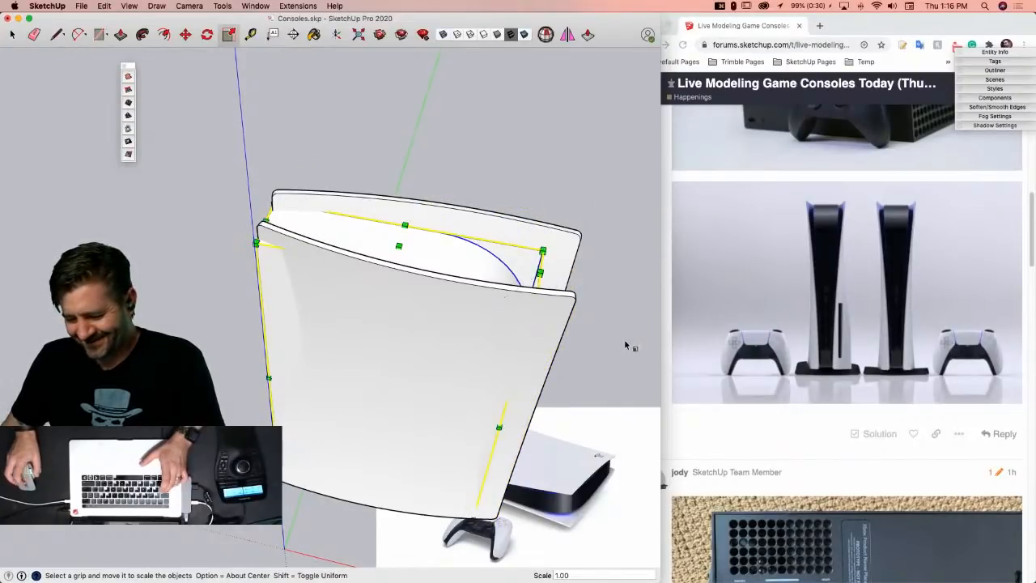
{"action": "type", "text": "1.1"}
{"action": "key", "text": "Return"}
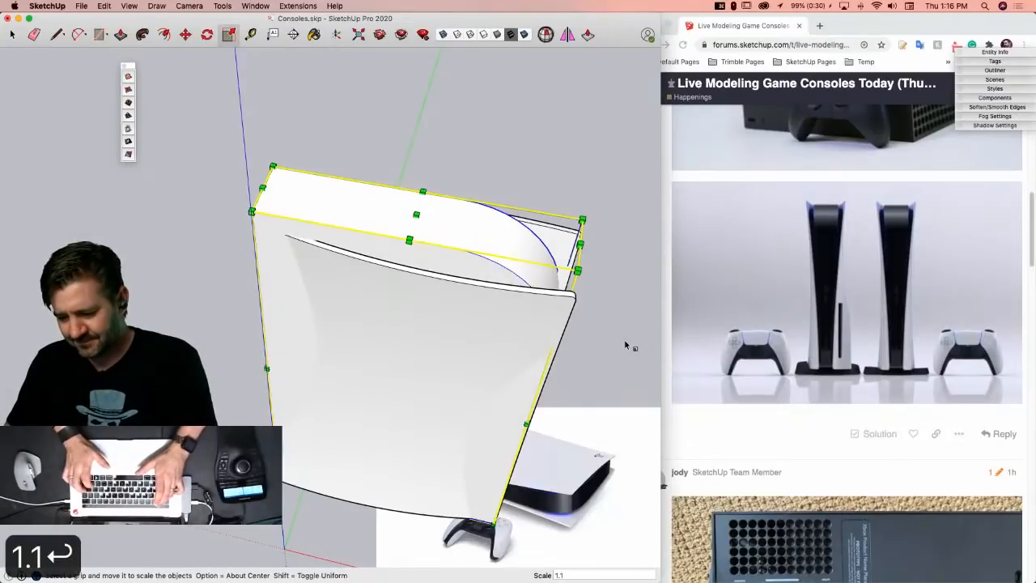
{"action": "type", "text": "1."}
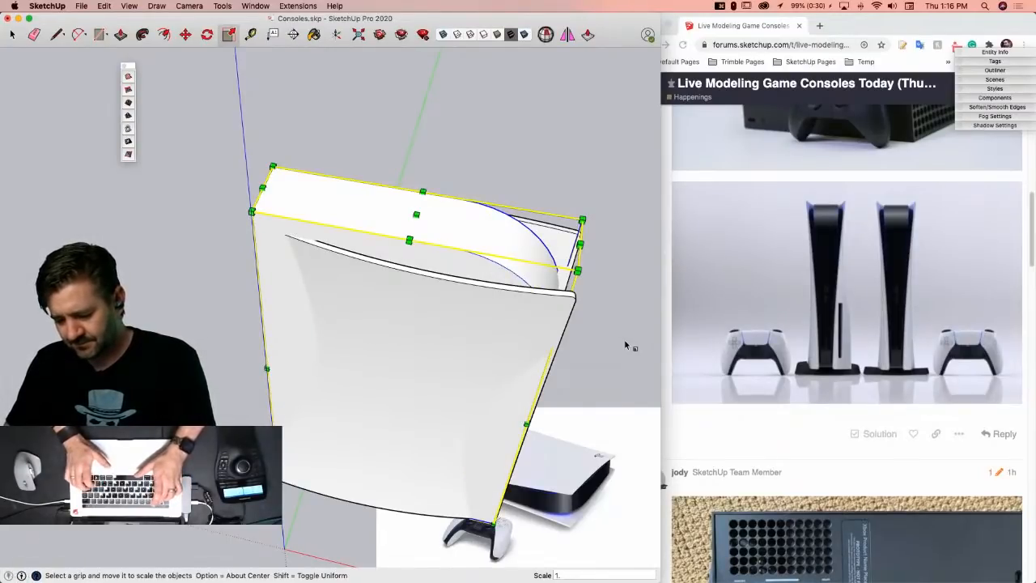
{"action": "type", "text": "04"}
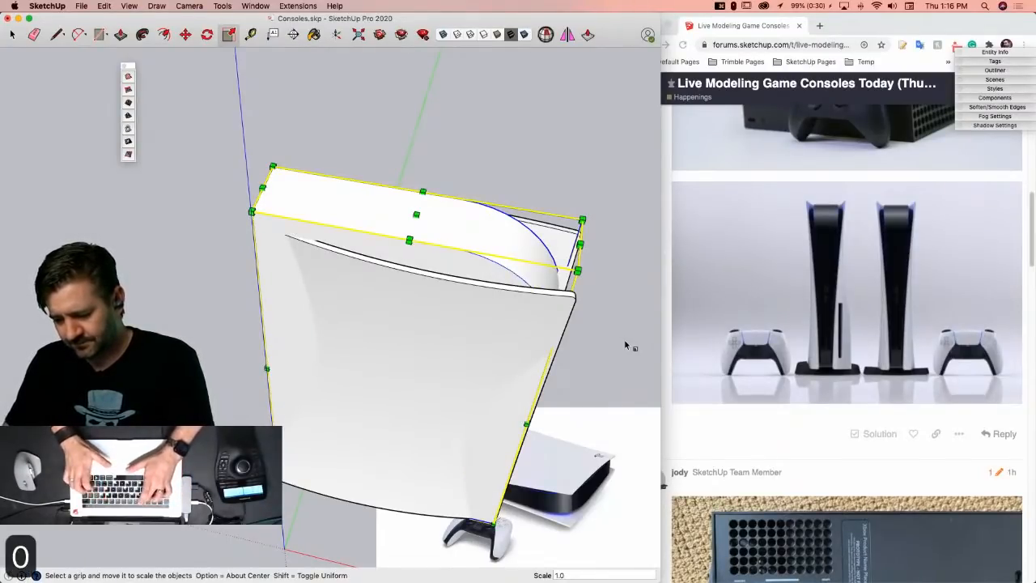
{"action": "key", "text": "Return"}
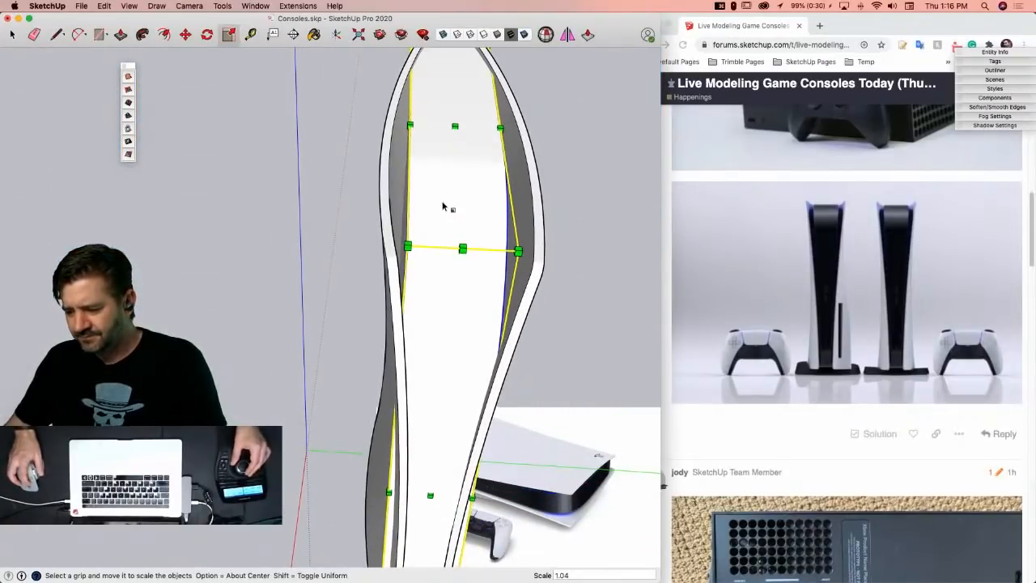
Step: Inside the body component, offset one side face's top, rounded-corner and front edges 5" inward
{"action": "key", "text": "space"}
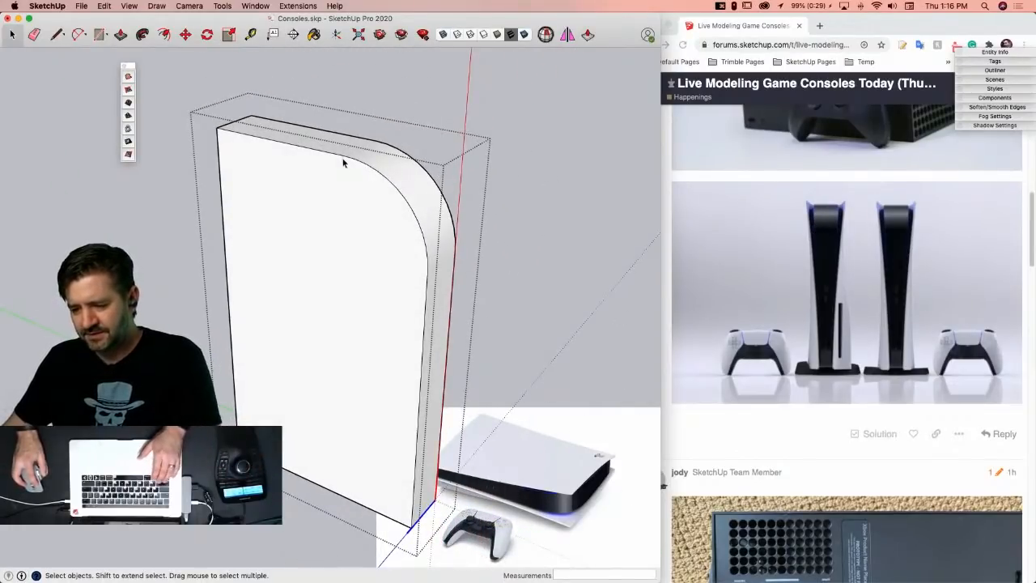
{"action": "left_click", "coordinate": [380, 182]}
{"action": "left_click", "coordinate": [336, 156]}
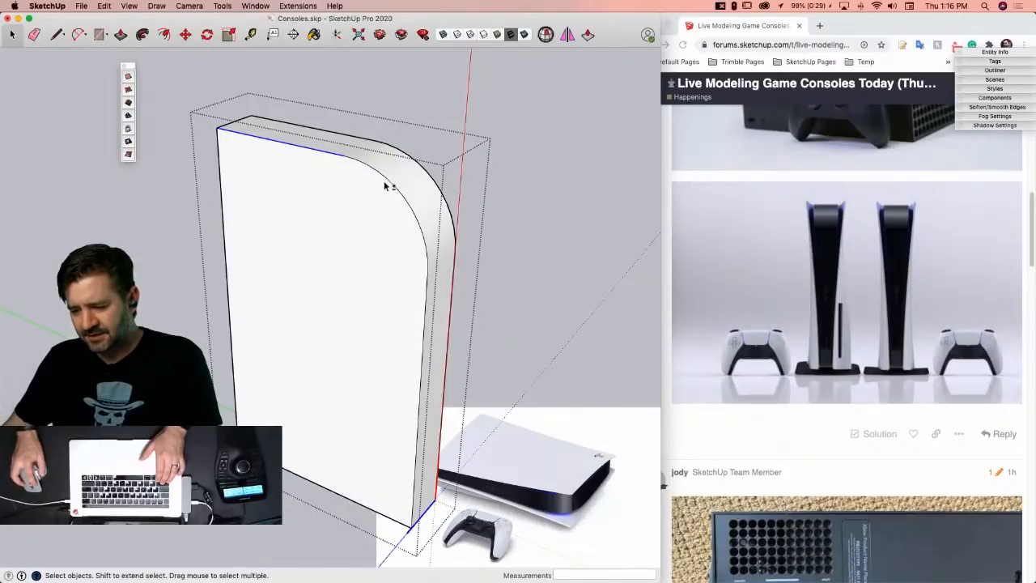
{"action": "left_click", "coordinate": [386, 185], "text": "shift"}
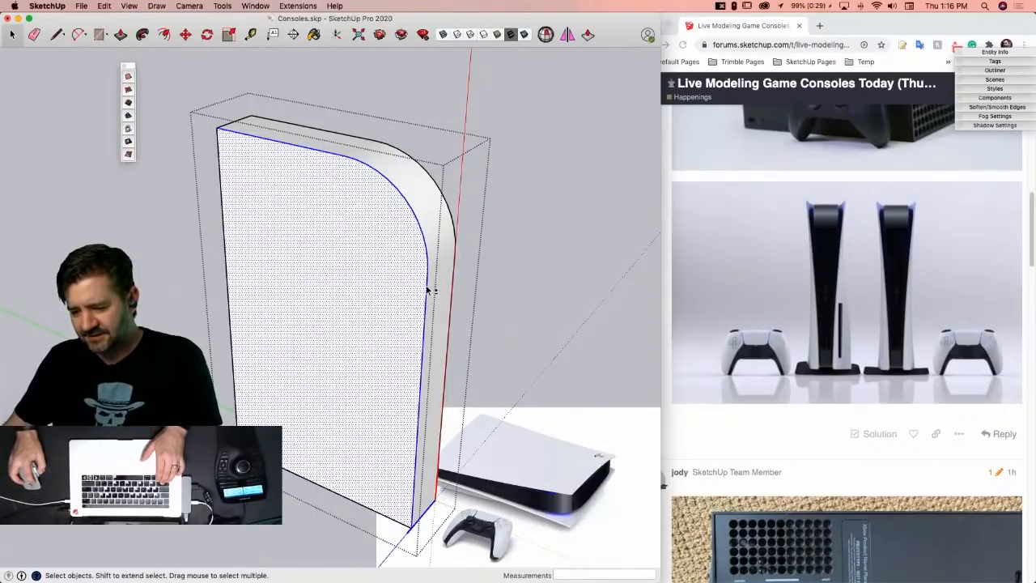
{"action": "left_click", "coordinate": [402, 289], "text": "shift"}
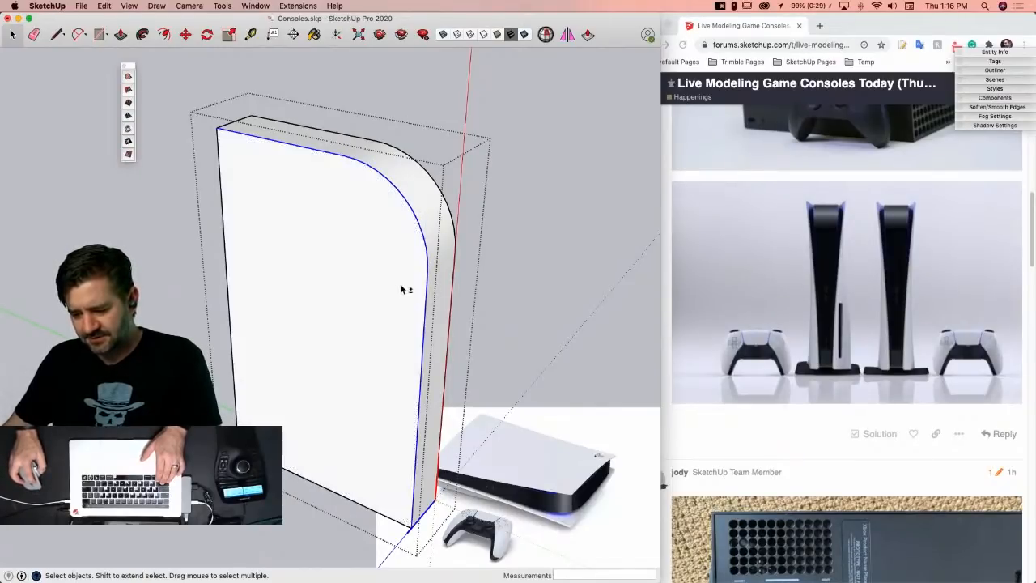
{"action": "key", "text": "f"}
{"action": "left_click", "coordinate": [283, 144]}
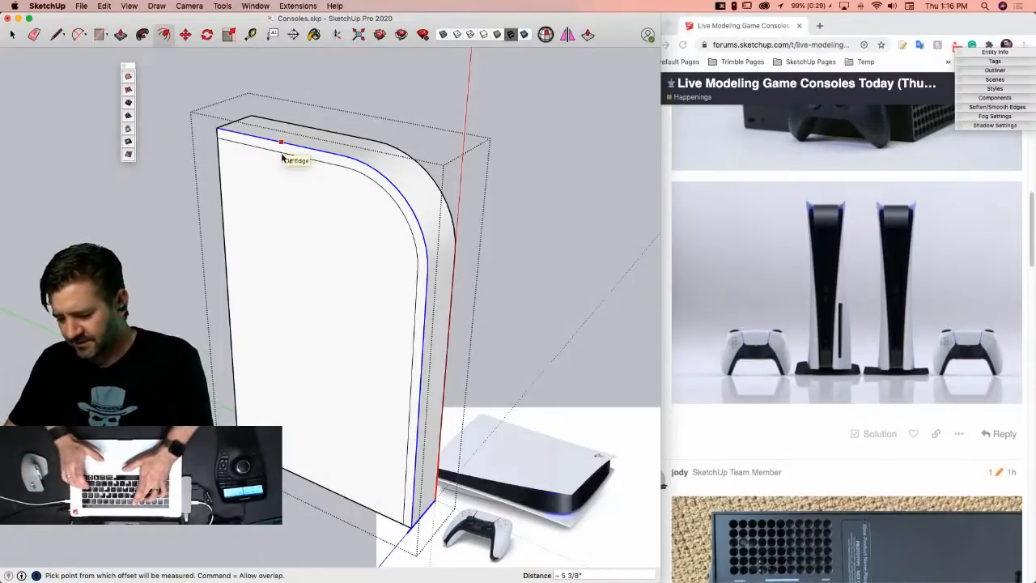
{"action": "type", "text": "5\""}
{"action": "key", "text": "Return"}
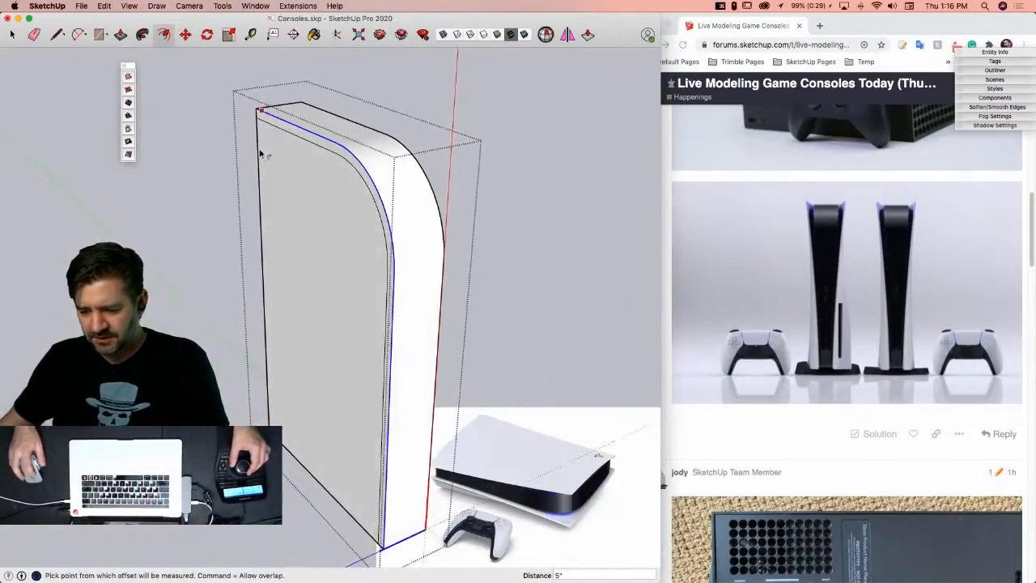
Step: Extrude the inset side face outward past the cover plate and erase the seam lines at its rounded corner
{"action": "key", "text": "p"}
{"action": "left_click", "coordinate": [322, 194]}
{"action": "left_click", "coordinate": [301, 189]}
{"action": "key", "text": "e"}
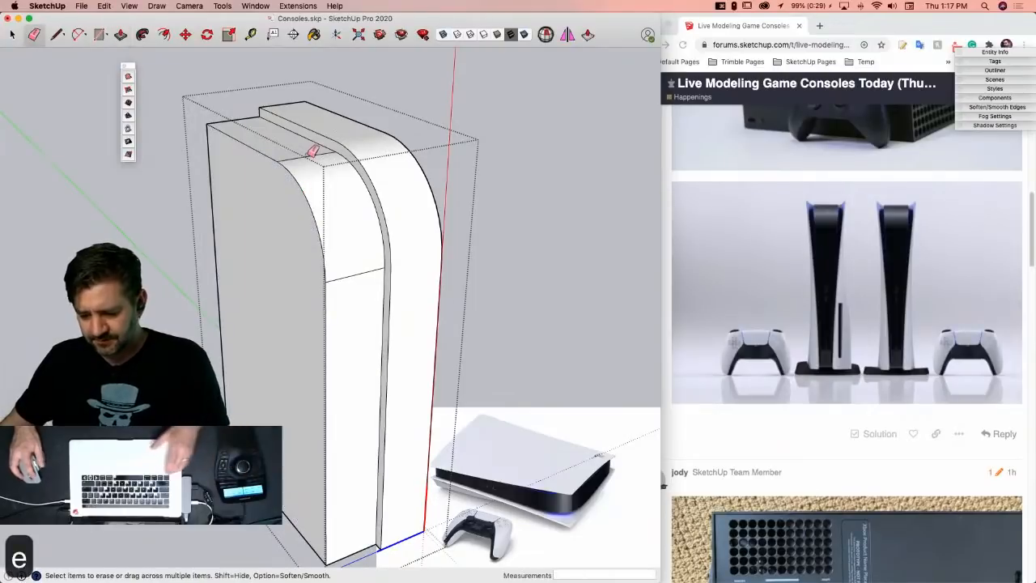
{"action": "left_click", "coordinate": [358, 277]}
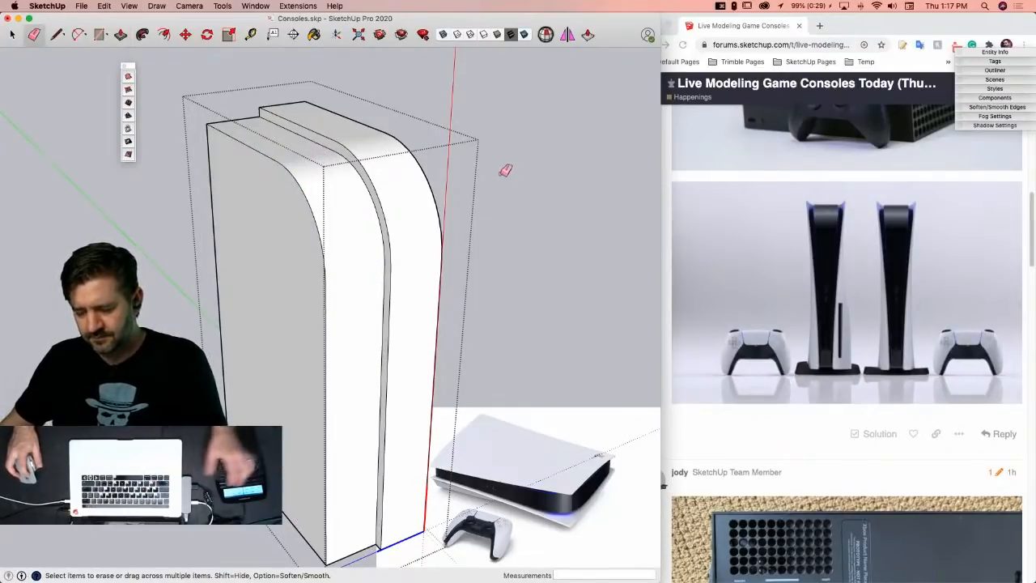
Step: Offset the top, rounded-corner and front edges of the body's opposite side face 5" inward
{"action": "key", "text": "space"}
{"action": "left_click", "coordinate": [486, 177]}
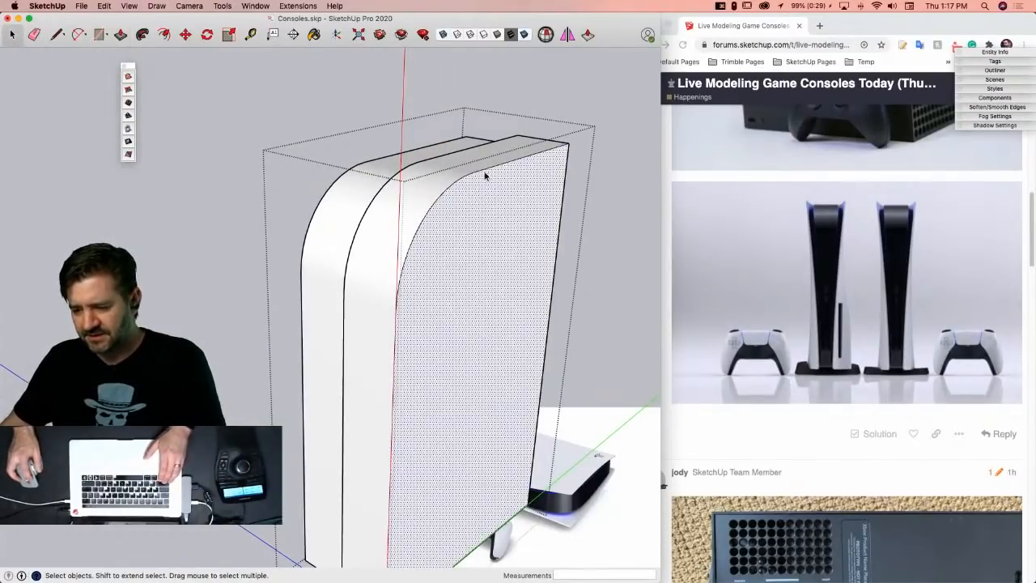
{"action": "left_click", "coordinate": [456, 187]}
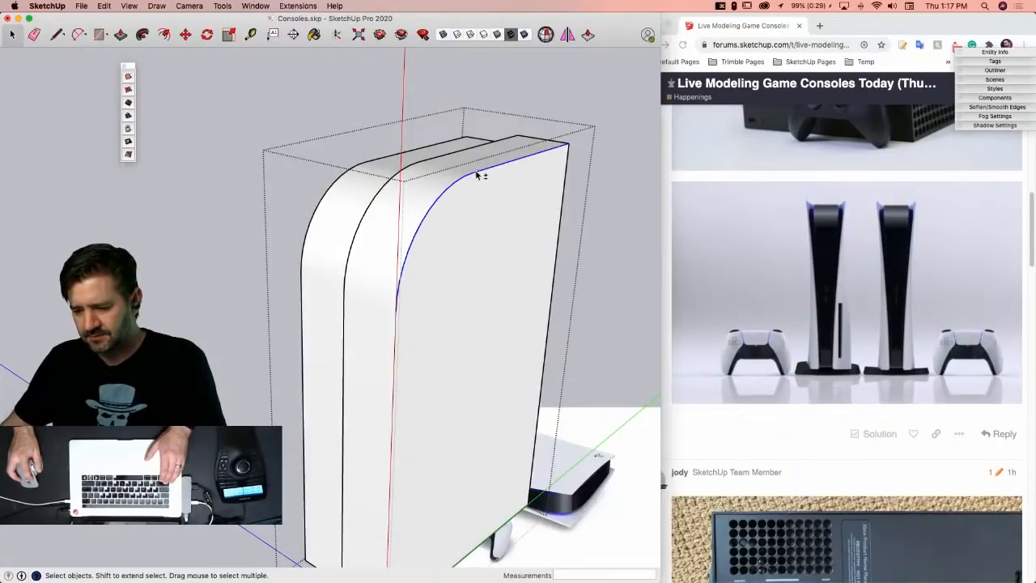
{"action": "key", "text": "f"}
{"action": "left_click", "coordinate": [400, 352]}
{"action": "type", "text": "5"}
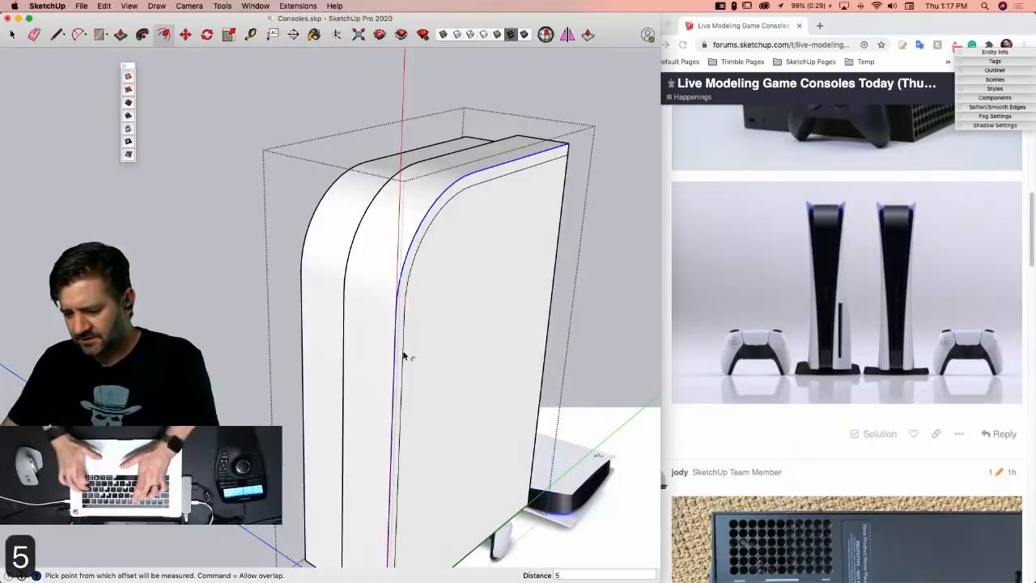
{"action": "key", "text": "Return"}
Step: Extrude the opposite inset face outward past its cover plate and erase the seam lines at the rounded corner
{"action": "key", "text": "p"}
{"action": "left_click_drag", "start_coordinate": [456, 282], "coordinate": [488, 298]}
{"action": "key", "text": "e"}
{"action": "left_click", "coordinate": [448, 309]}
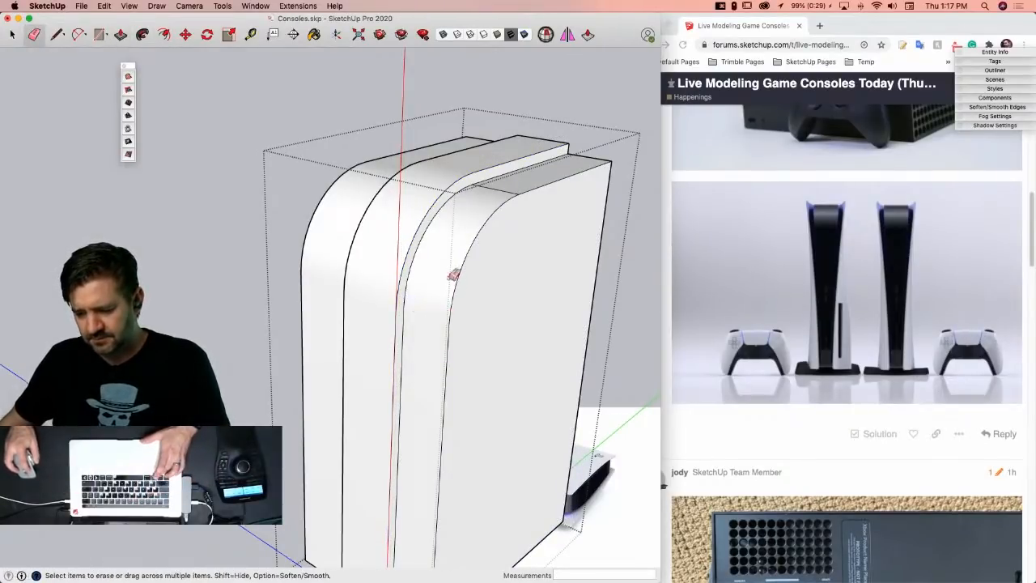
Step: Close the body component, widen the SketchUp window, and check the body and both cover plates in Entity Info
{"action": "key", "text": "space"}
{"action": "mouse_move", "coordinate": [533, 92]}
{"action": "middle_mouse_down"}
{"action": "mouse_move", "coordinate": [537, 83]}
{"action": "mouse_move", "coordinate": [510, 147]}
{"action": "mouse_move", "coordinate": [384, 189]}
{"action": "mouse_move", "coordinate": [370, 167]}
{"action": "mouse_move", "coordinate": [446, 147]}
{"action": "mouse_move", "coordinate": [504, 1]}
{"action": "mouse_move", "coordinate": [520, 338]}
{"action": "mouse_move", "coordinate": [518, 273]}
{"action": "mouse_move", "coordinate": [430, 286]}
{"action": "mouse_move", "coordinate": [567, 210]}
{"action": "mouse_move", "coordinate": [661, 132]}
{"action": "middle_mouse_up"}
{"action": "scroll", "coordinate": [510, 146], "scroll_direction": "up", "scroll_amount": 3}
{"action": "left_click", "coordinate": [481, 294]}
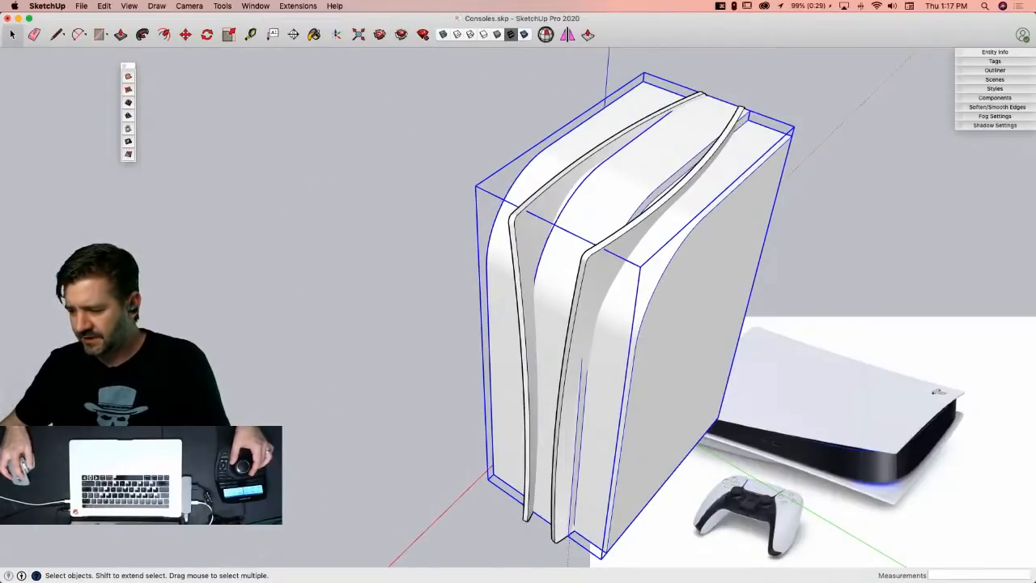
{"action": "left_click", "coordinate": [982, 53]}
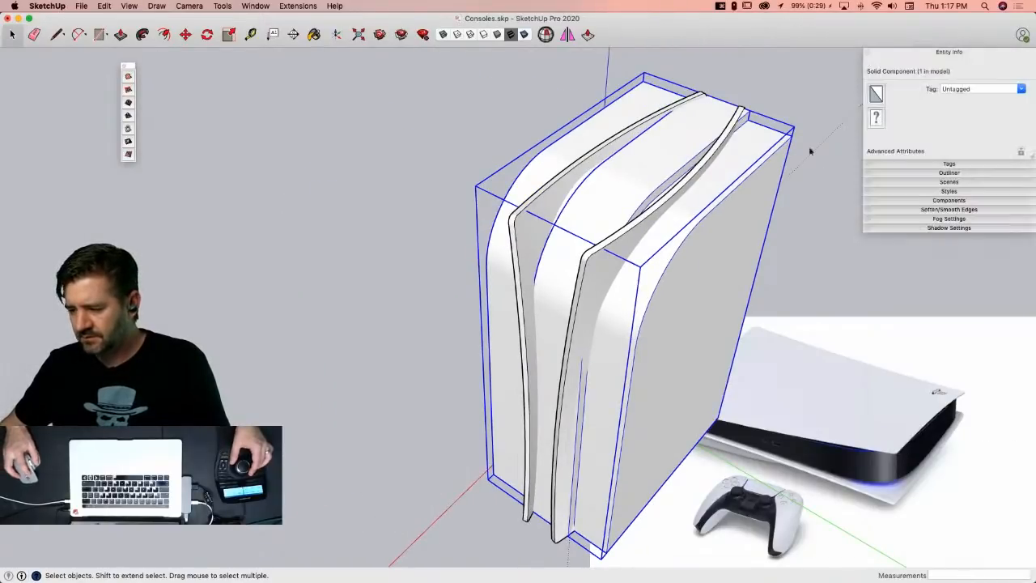
{"action": "left_click", "coordinate": [672, 188]}
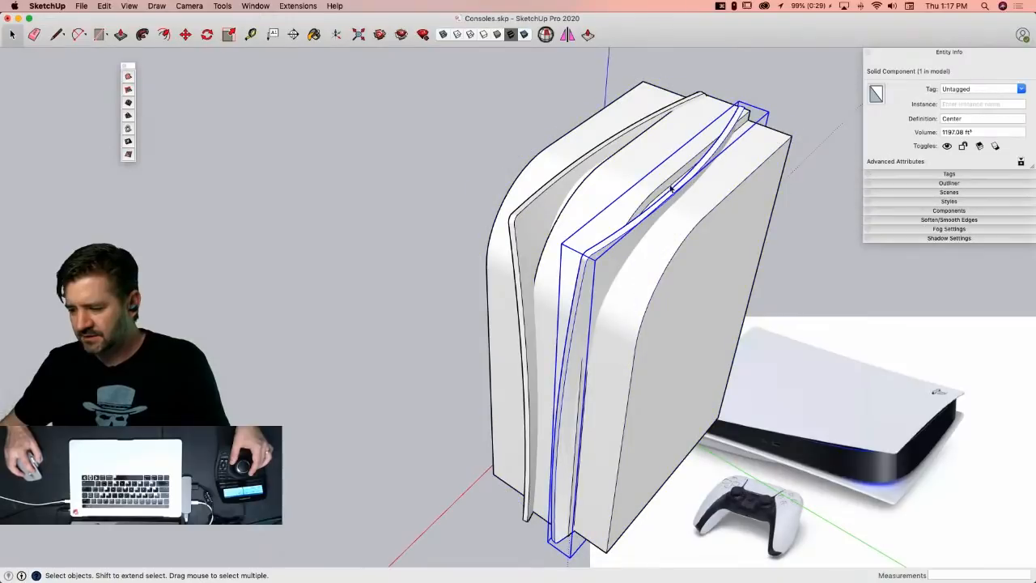
{"action": "left_click", "coordinate": [568, 180]}
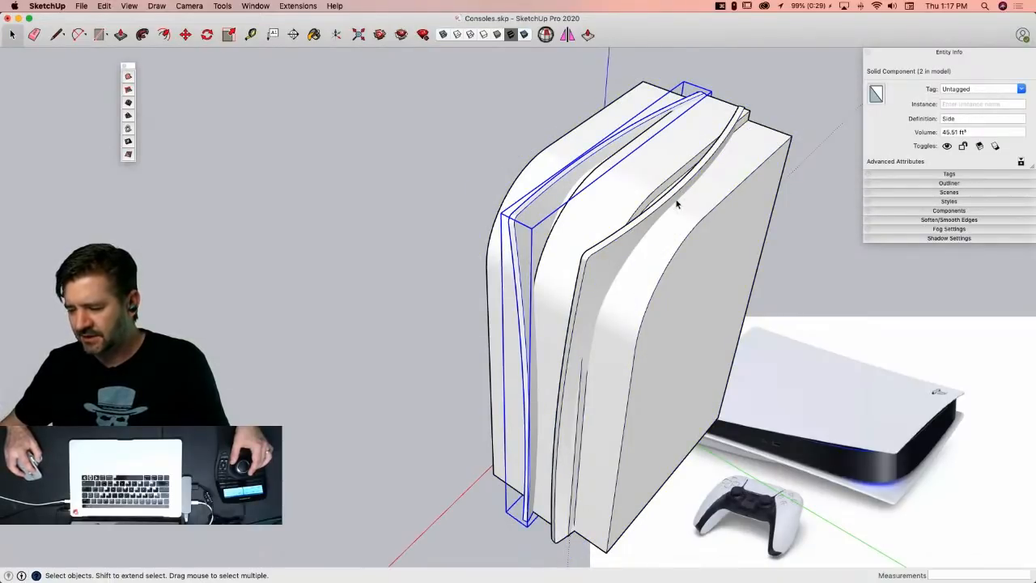
{"action": "left_click", "coordinate": [677, 203]}
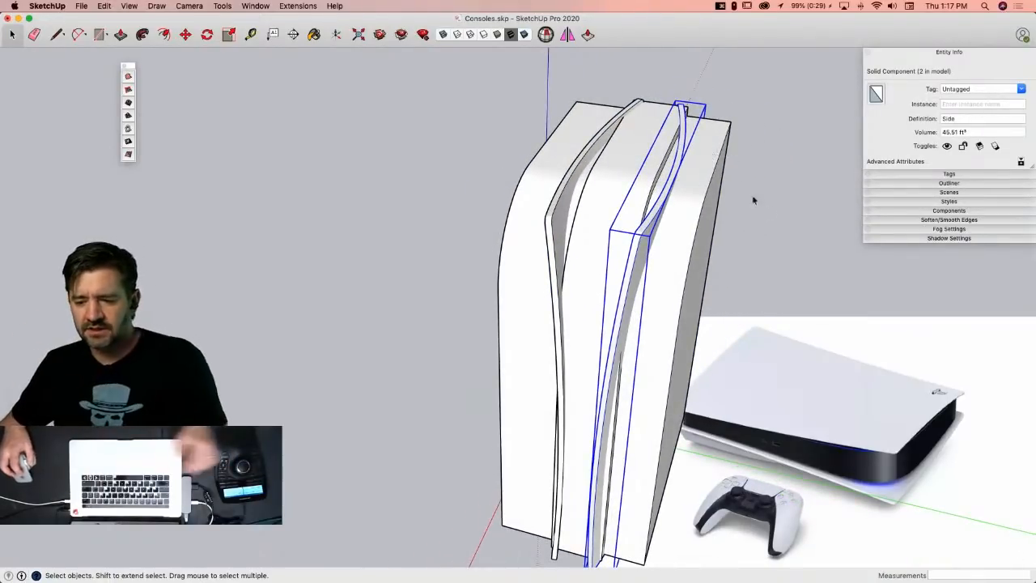
Step: Save the model and display the Solid Tools palette
{"action": "key", "text": "super+s"}
{"action": "left_click", "coordinate": [157, 6]}
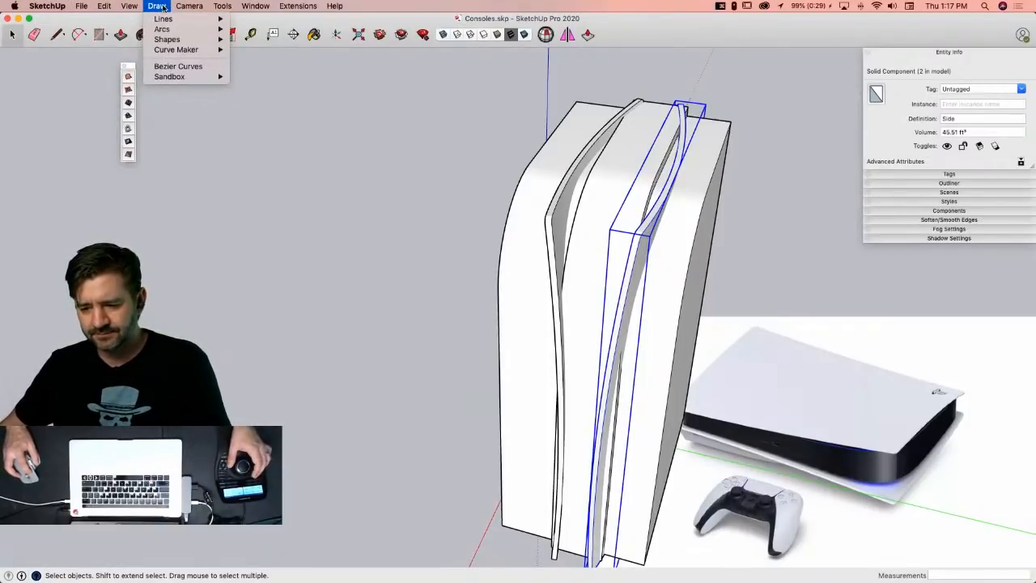
{"action": "mouse_move", "coordinate": [130, 7]}
{"action": "mouse_move", "coordinate": [146, 46]}
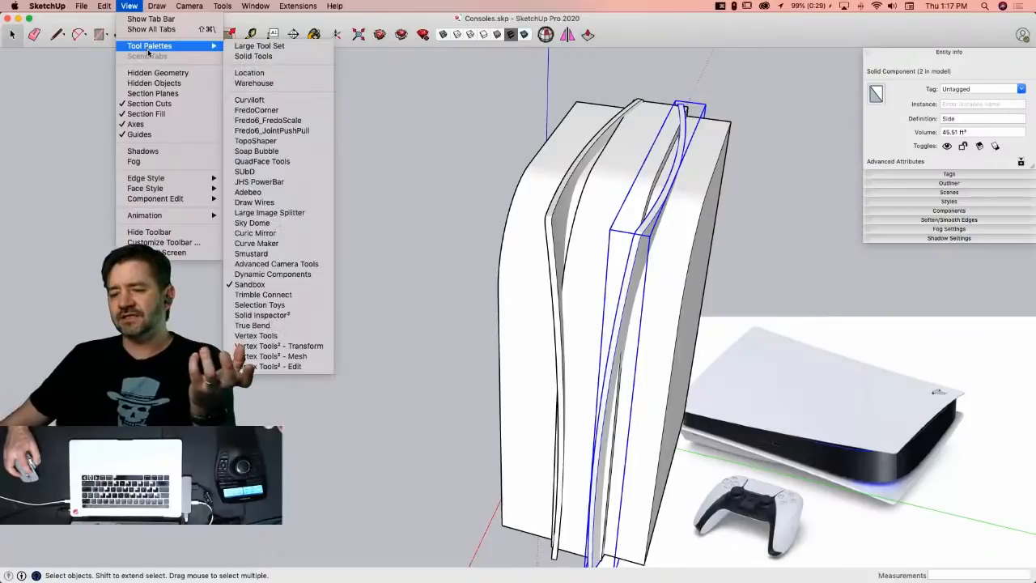
{"action": "left_click", "coordinate": [259, 56]}
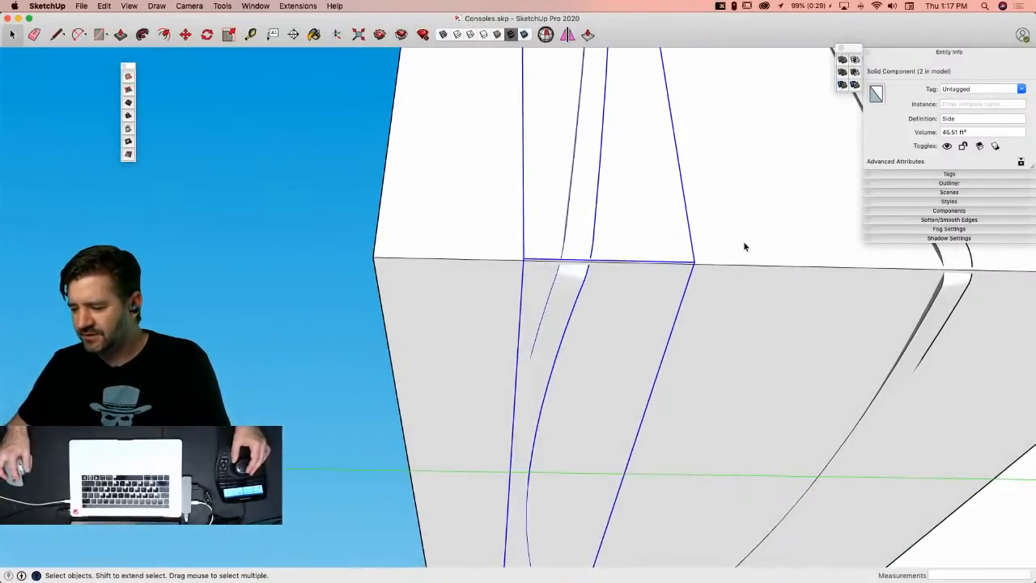
Step: Open the body component and push its back face in 9/16" and its bottom face in 7/8" so the cover plates protrude
{"action": "left_click", "coordinate": [745, 244]}
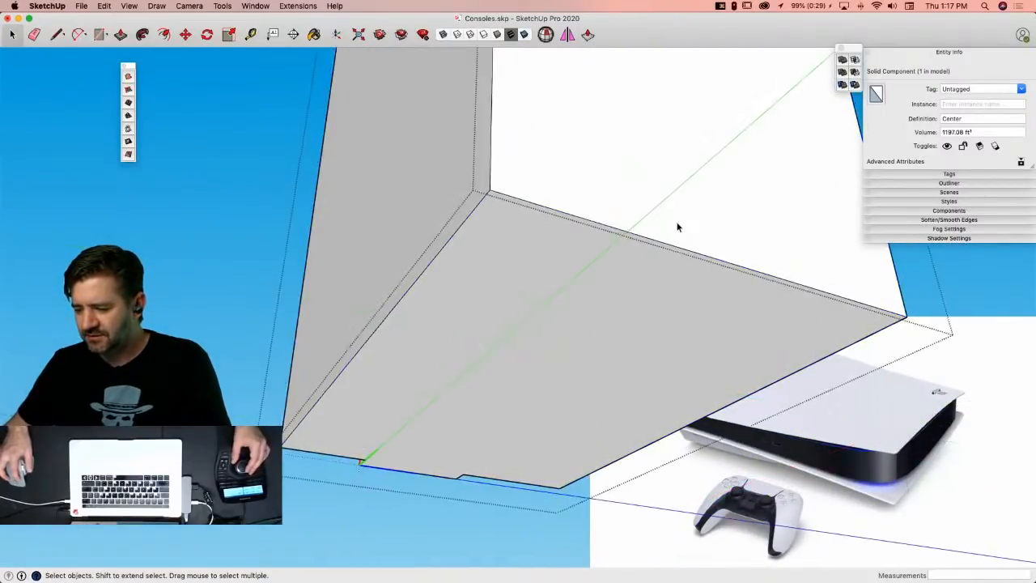
{"action": "double_click", "coordinate": [678, 226]}
{"action": "key", "text": "p"}
{"action": "left_click", "coordinate": [669, 180]}
{"action": "left_click", "coordinate": [665, 194]}
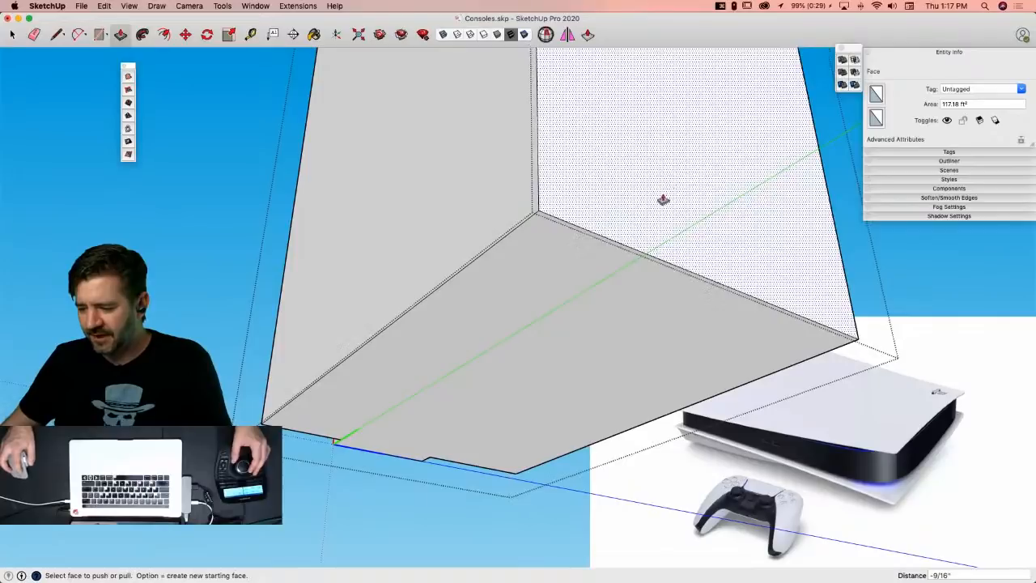
{"action": "left_click", "coordinate": [627, 288]}
{"action": "left_click", "coordinate": [627, 285]}
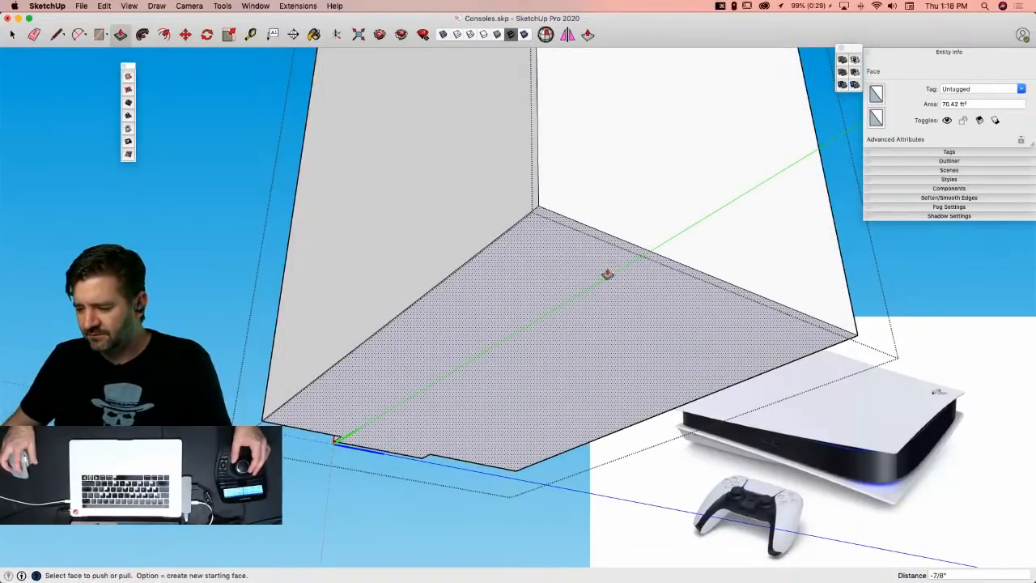
{"action": "key", "text": "space"}
{"action": "left_click", "coordinate": [921, 287]}
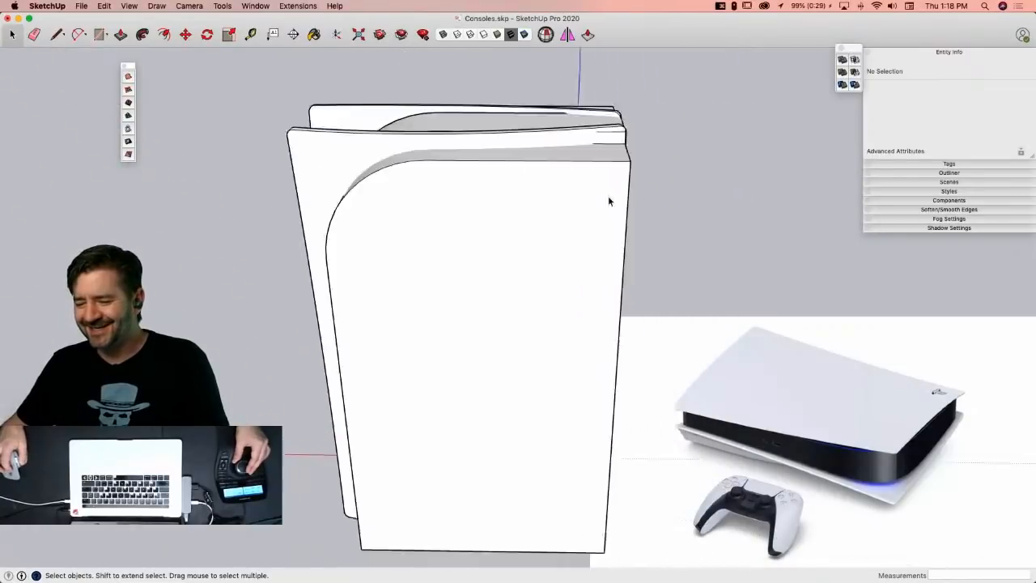
Step: Trim the central body with each of the two cover plates using the Trim solid tool
{"action": "left_click", "coordinate": [464, 167]}
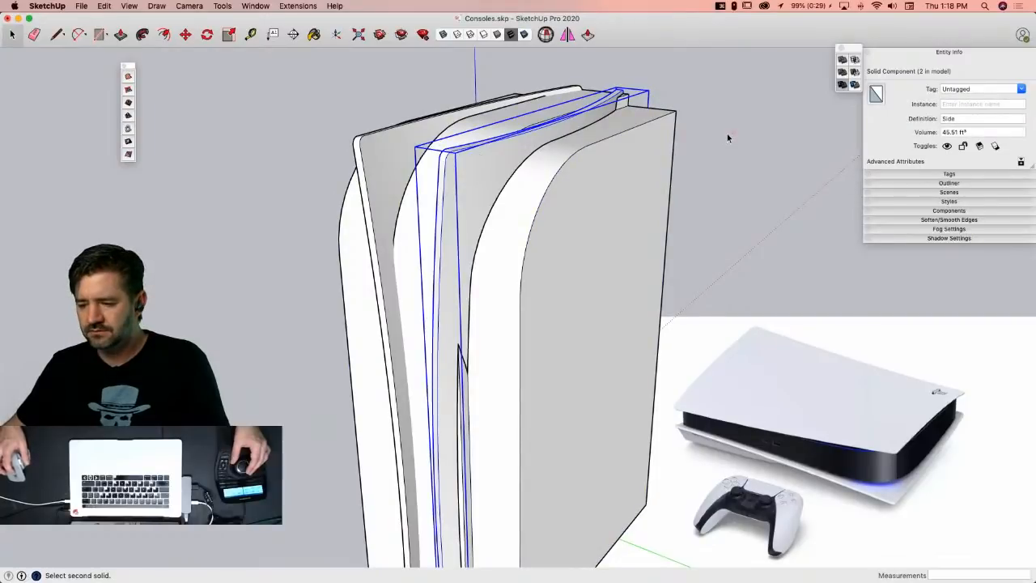
{"action": "key", "text": "space"}
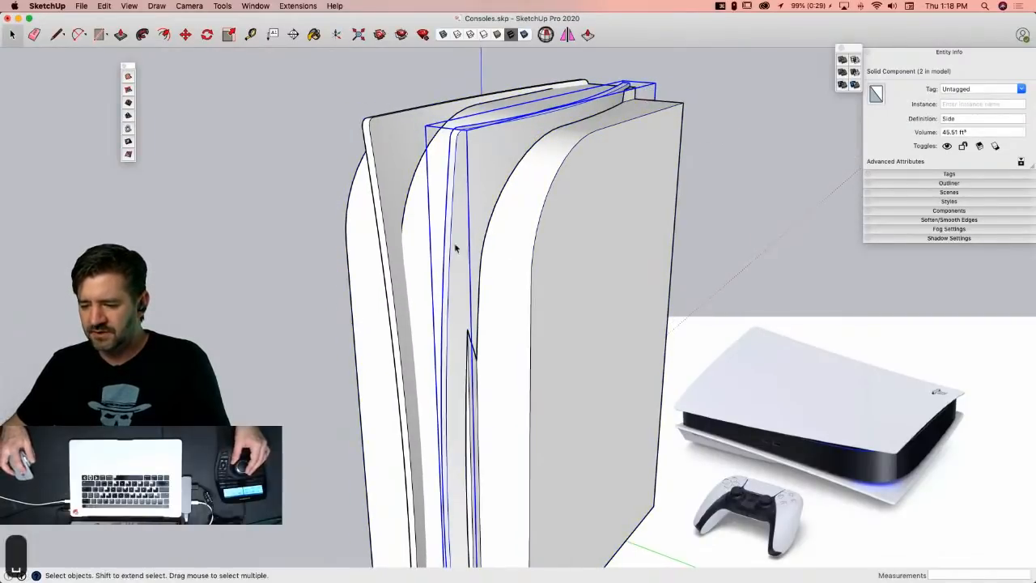
{"action": "left_click", "coordinate": [494, 207]}
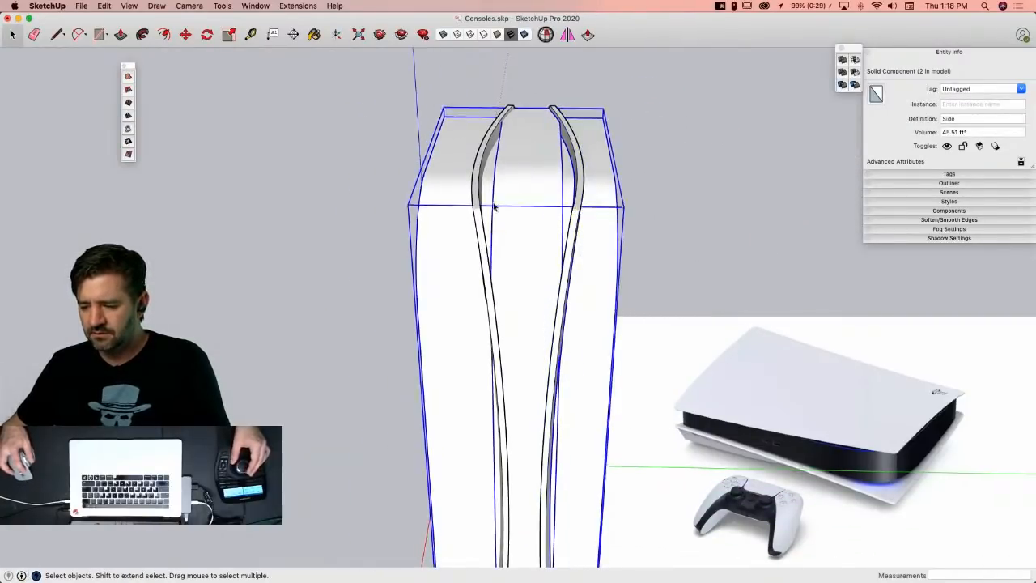
{"action": "left_click", "coordinate": [496, 206]}
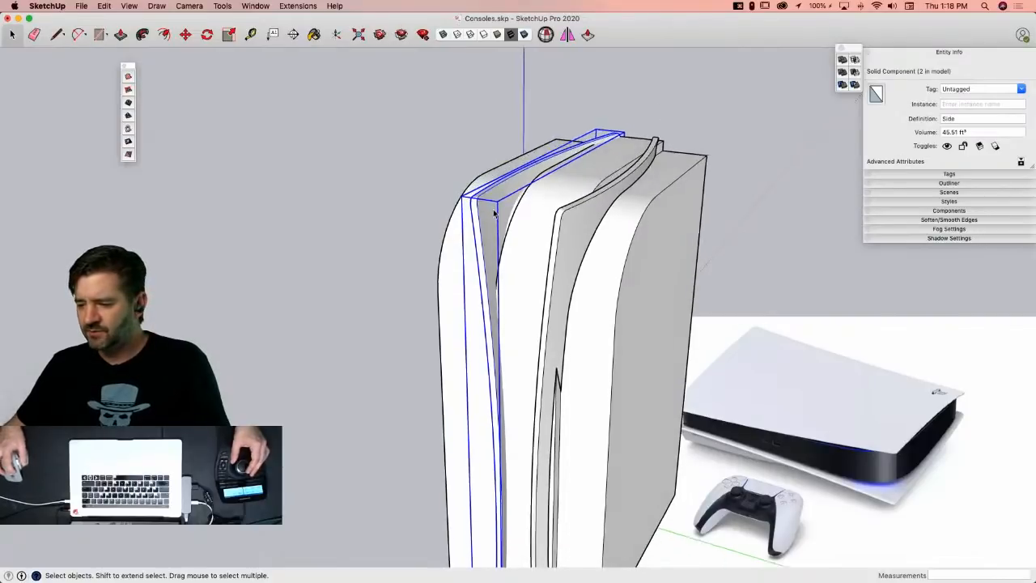
{"action": "left_click", "coordinate": [842, 86]}
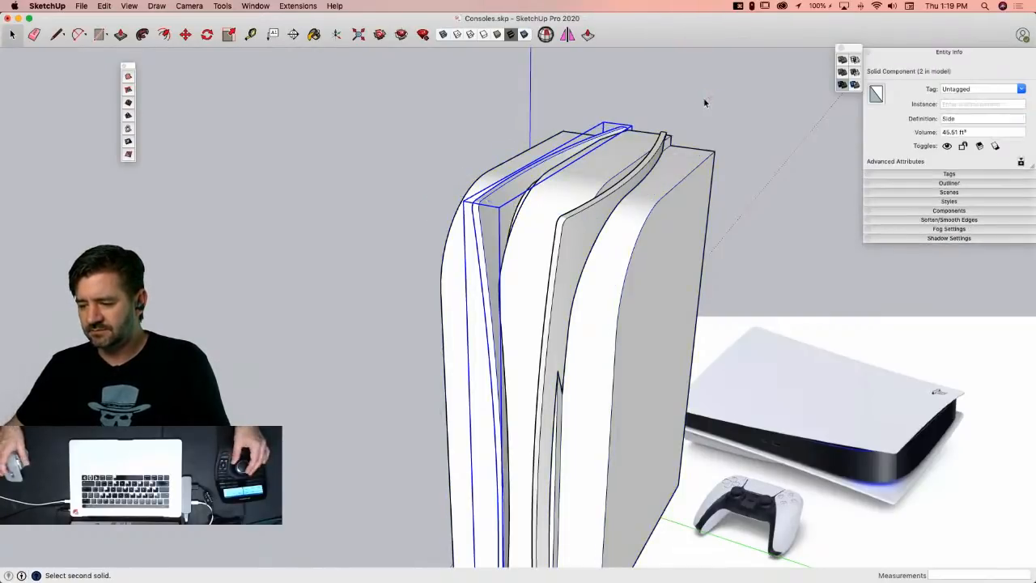
{"action": "key", "text": "space"}
Step: Delete the two cut-off outer pieces of the body, outside the cover plates, within the body component
{"action": "left_click", "coordinate": [554, 196]}
{"action": "left_click", "coordinate": [637, 103]}
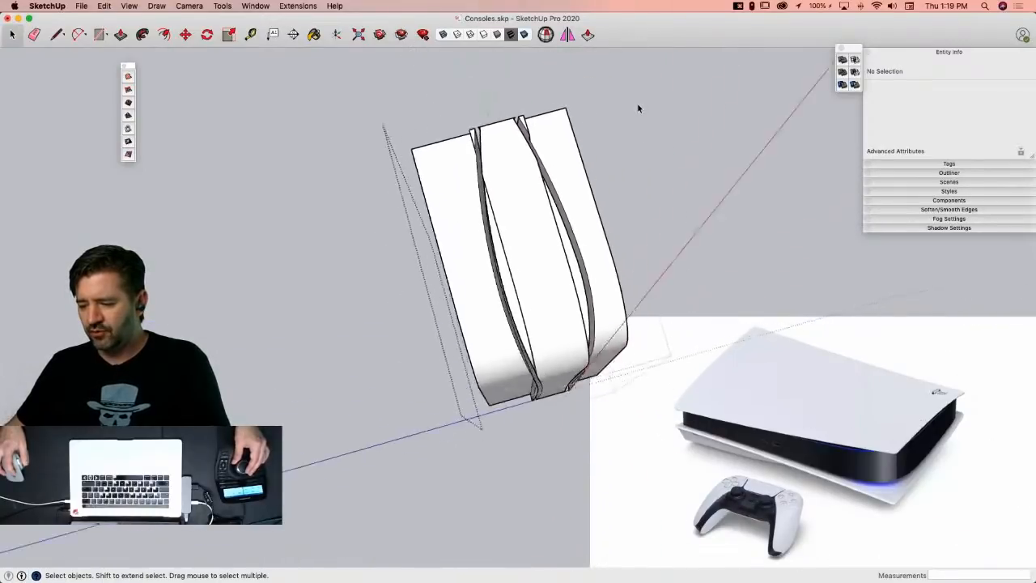
{"action": "key", "text": "super+6"}
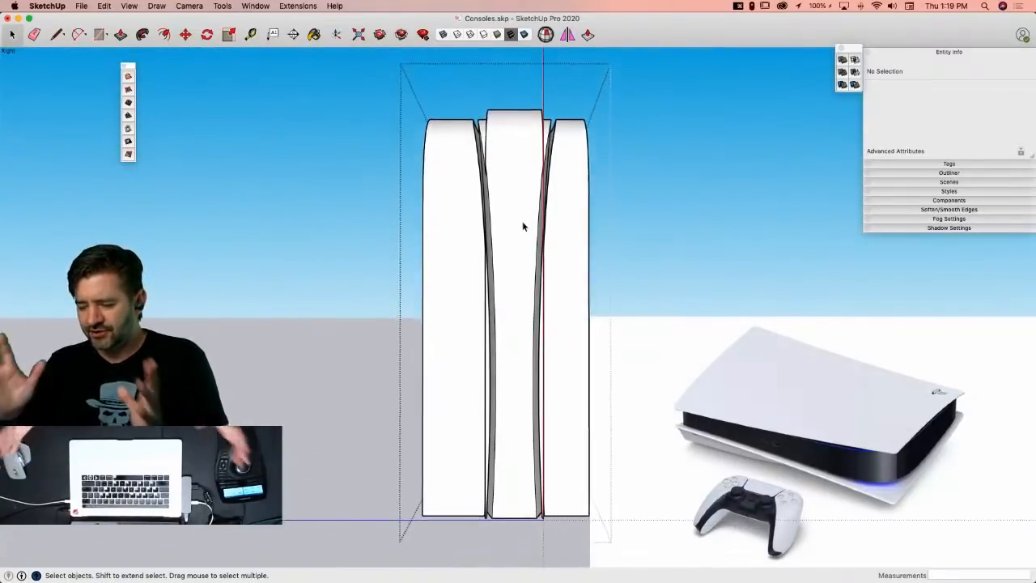
{"action": "left_click", "coordinate": [452, 236]}
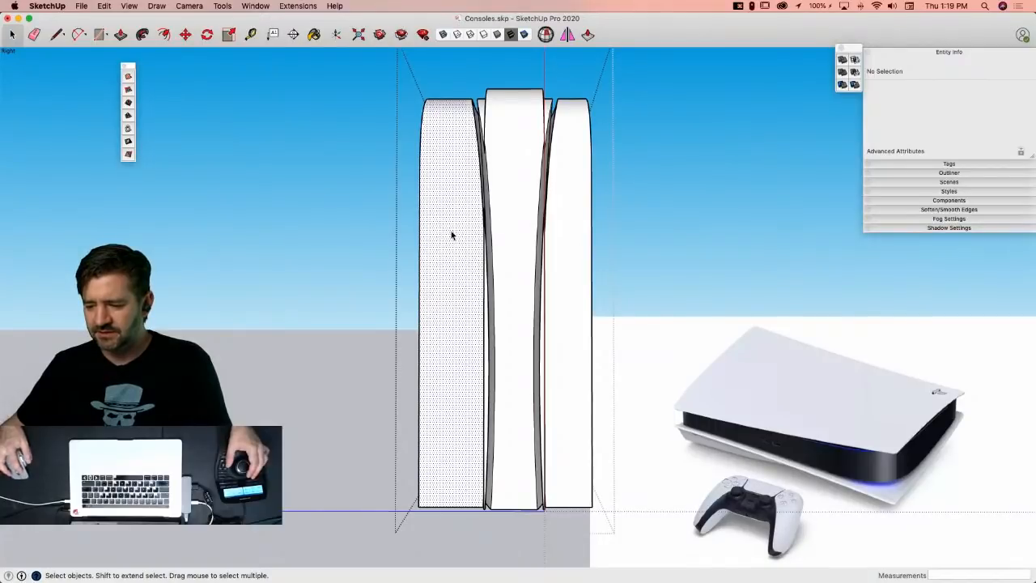
{"action": "left_click", "coordinate": [529, 165]}
{"action": "left_click", "coordinate": [569, 168]}
{"action": "left_click", "coordinate": [571, 169]}
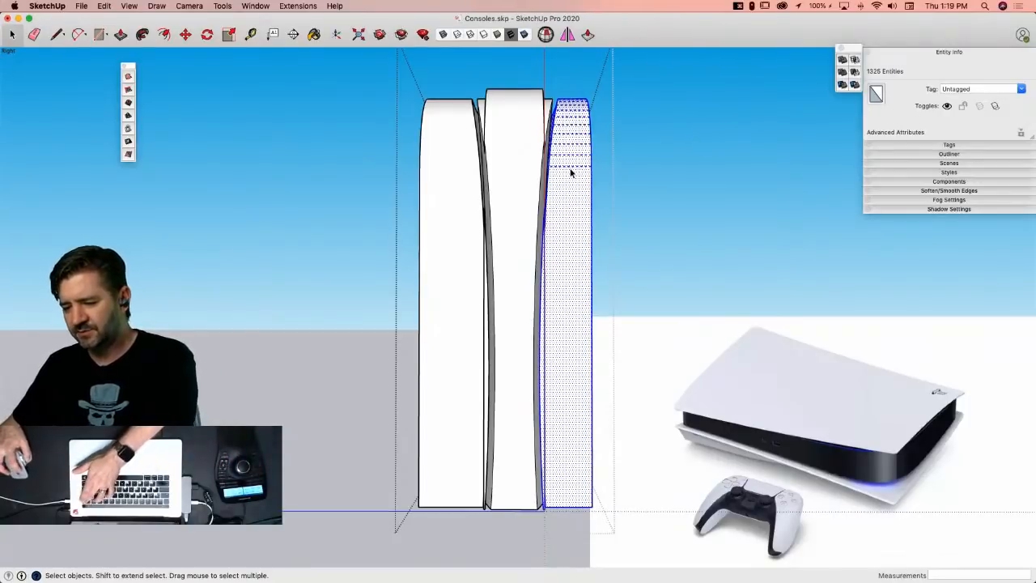
{"action": "key", "text": "BackSpace"}
{"action": "left_click", "coordinate": [449, 229]}
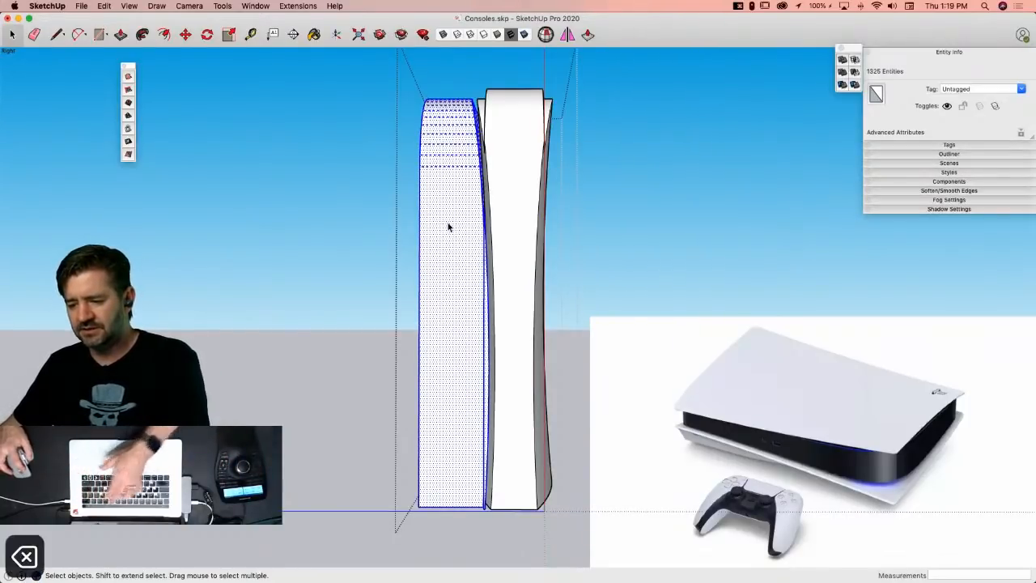
{"action": "key", "text": "BackSpace"}
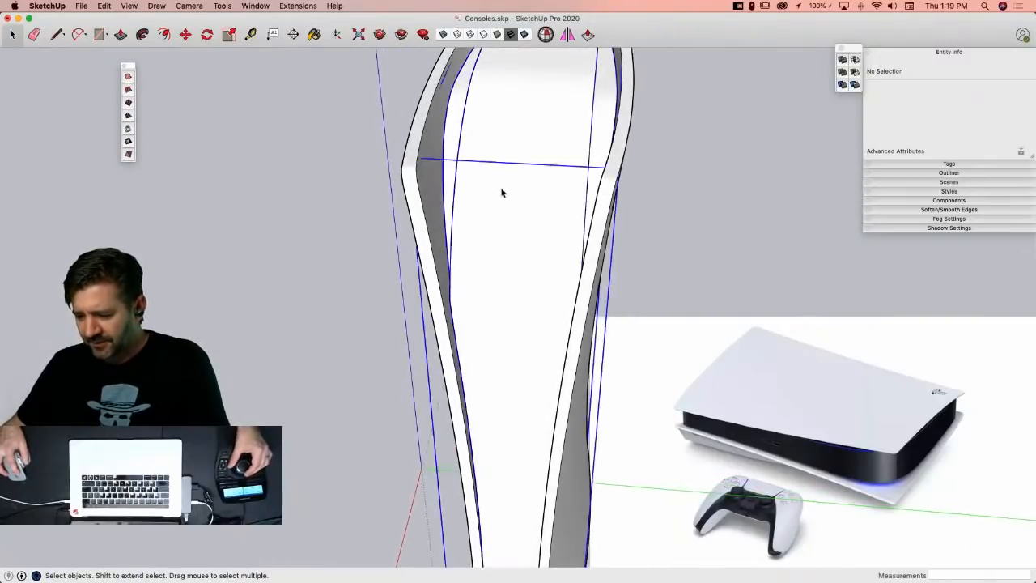
Step: Open the body component, select all its connected geometry and paint it with the dark grey colour in the model
{"action": "double_click", "coordinate": [501, 192]}
{"action": "triple_click", "coordinate": [467, 213]}
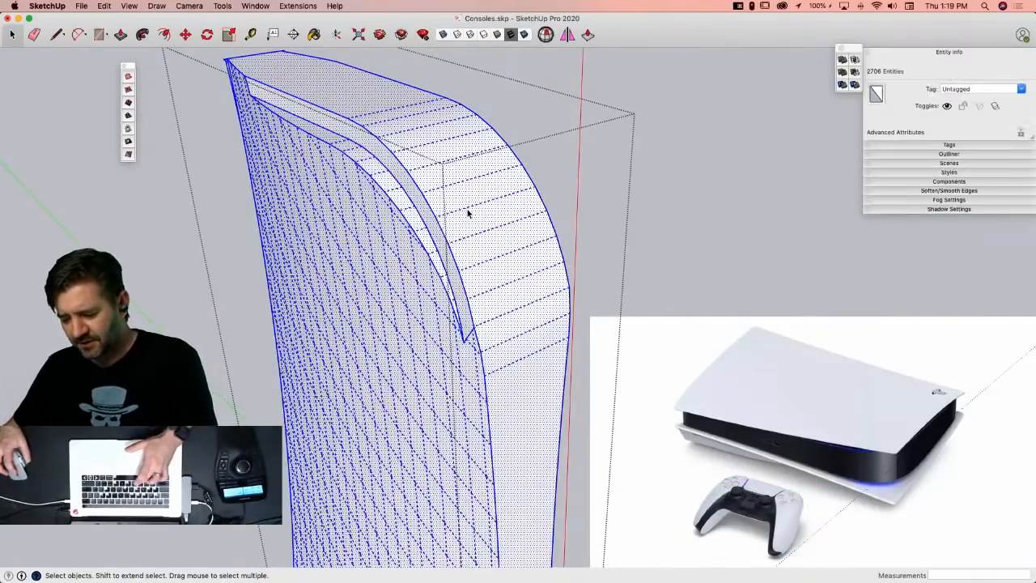
{"action": "key", "text": "b"}
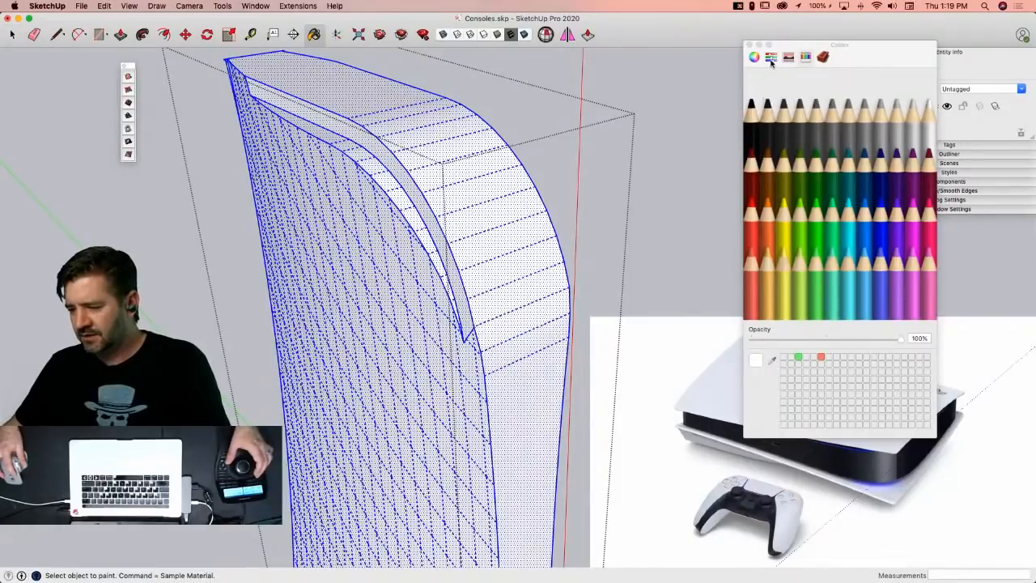
{"action": "left_click", "coordinate": [824, 57]}
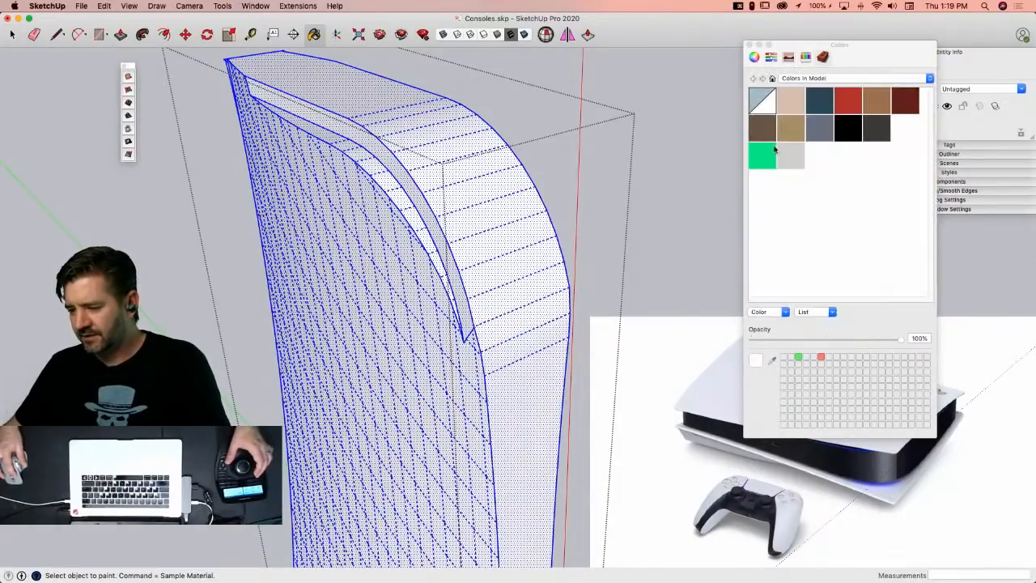
{"action": "left_click", "coordinate": [489, 151]}
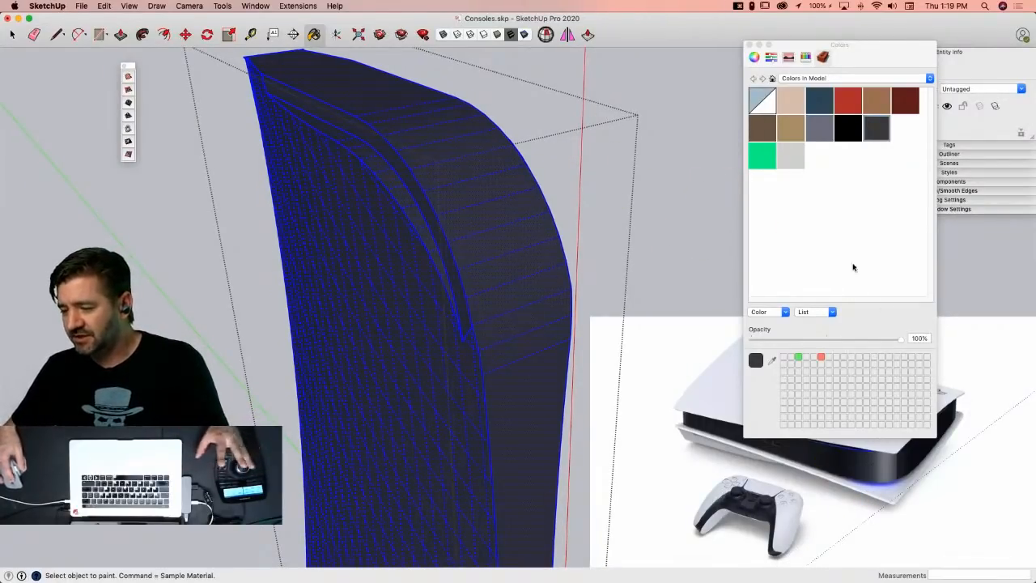
Step: Paint the recessed strips along both sides of the body Blueberry blue, close the component and dismiss the colour picker
{"action": "left_click", "coordinate": [806, 58]}
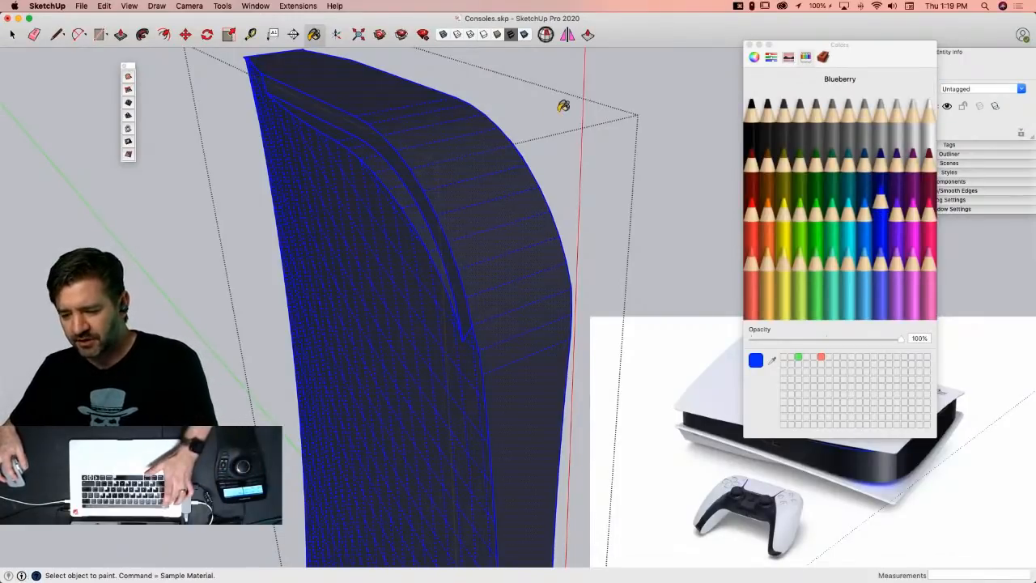
{"action": "key", "text": "space"}
{"action": "left_click", "coordinate": [664, 115]}
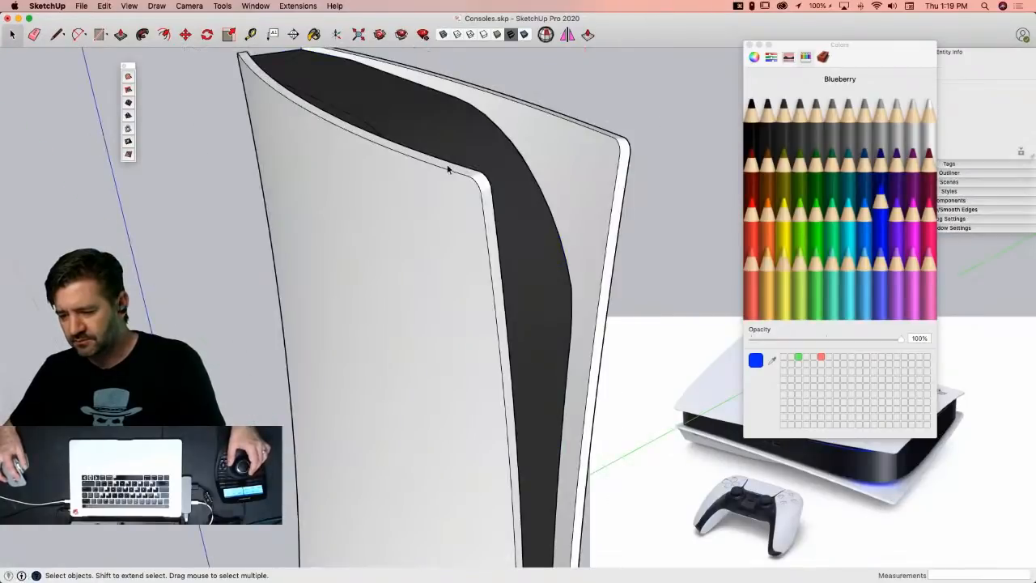
{"action": "double_click", "coordinate": [468, 136]}
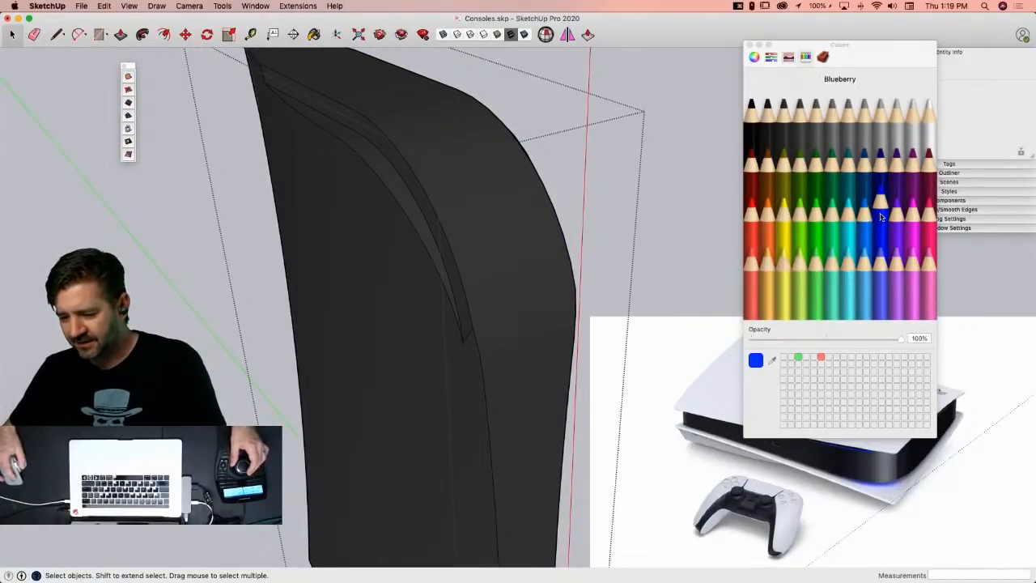
{"action": "scroll", "coordinate": [478, 295], "scroll_direction": "up", "scroll_amount": 4}
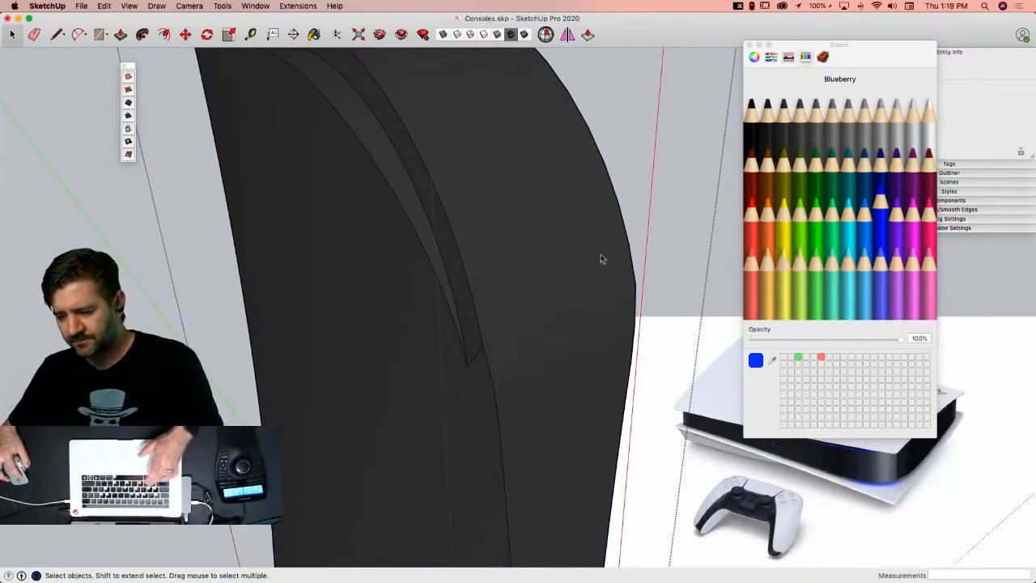
{"action": "key", "text": "b"}
{"action": "left_click", "coordinate": [421, 201]}
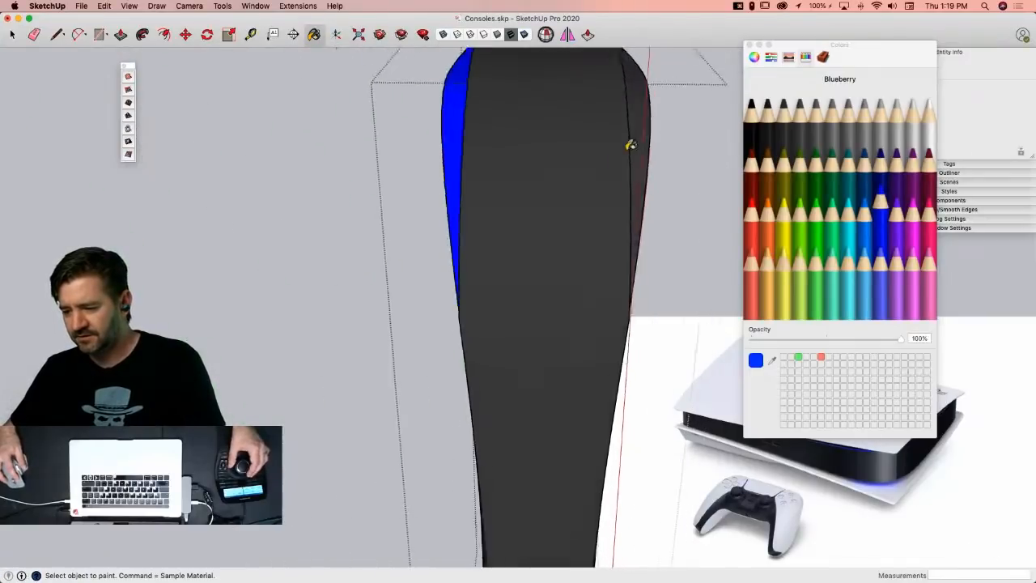
{"action": "left_click", "coordinate": [653, 126]}
{"action": "key", "text": "space"}
{"action": "left_click", "coordinate": [652, 168]}
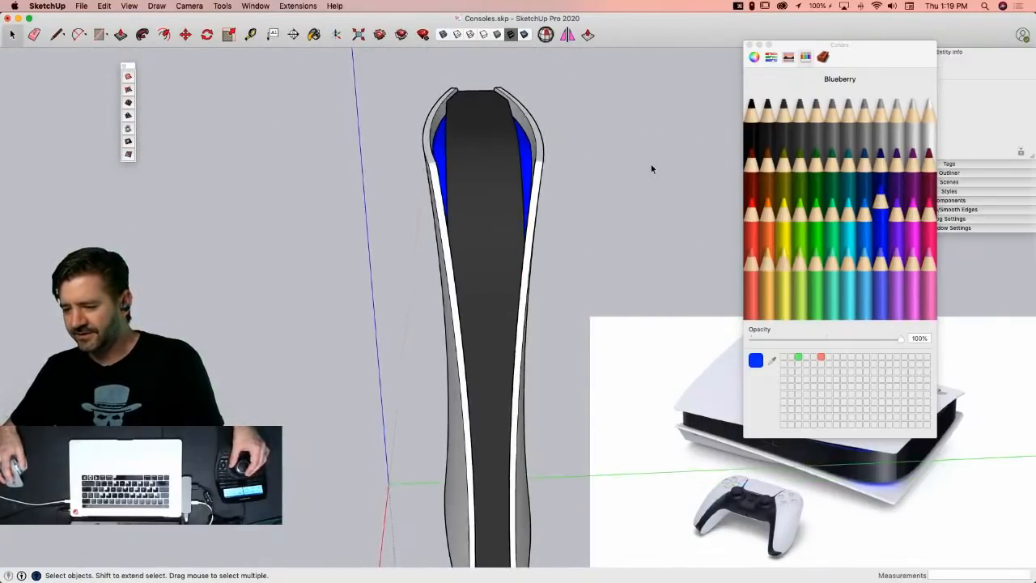
{"action": "left_click", "coordinate": [750, 45]}
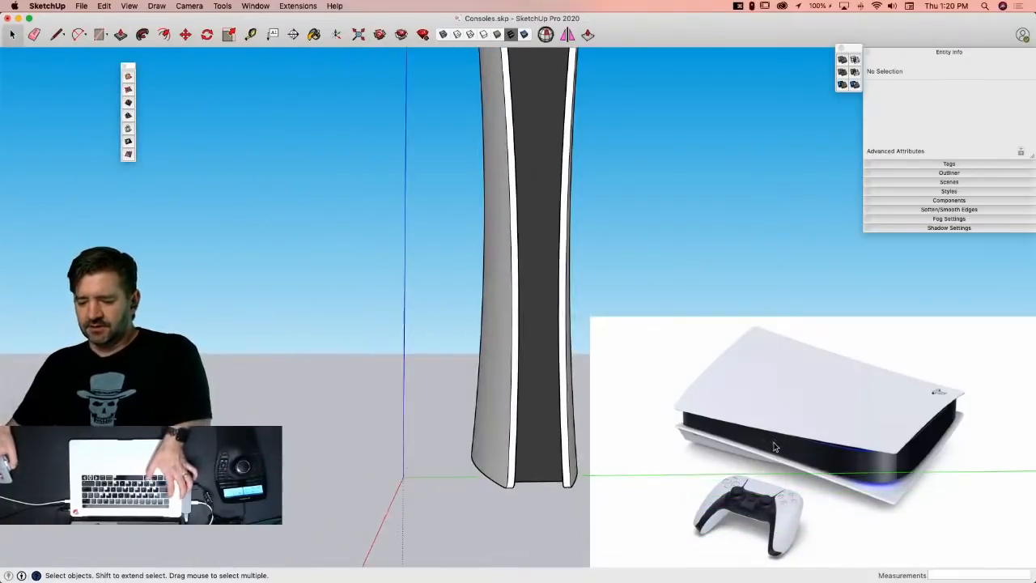
Step: Switch to Chrome, widen its window and examine the PlayStation 5 reference images in the forum thread, enlarging the console comparison picture
{"action": "key", "text": "super+Tab"}
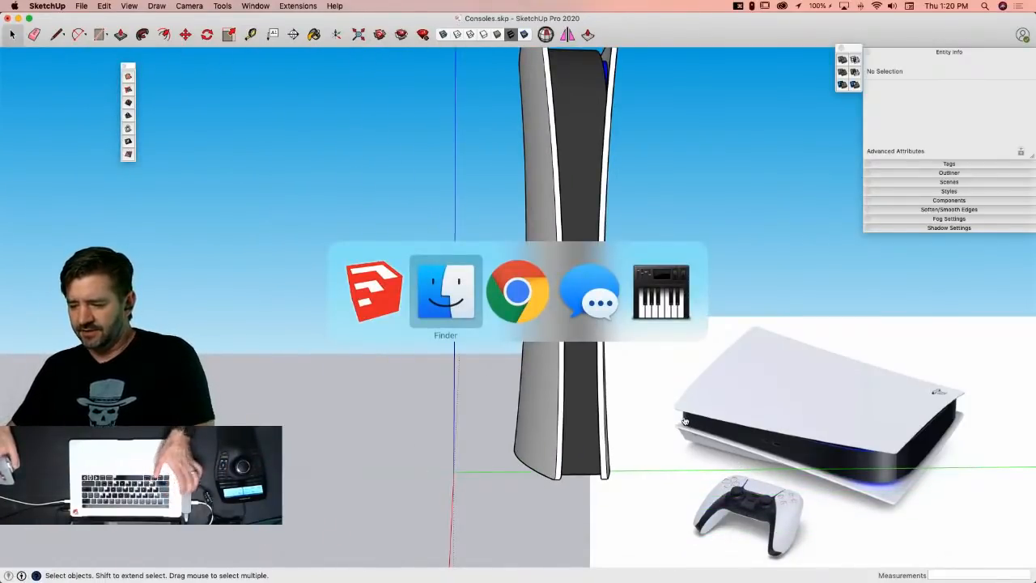
{"action": "key", "text": "super+Tab"}
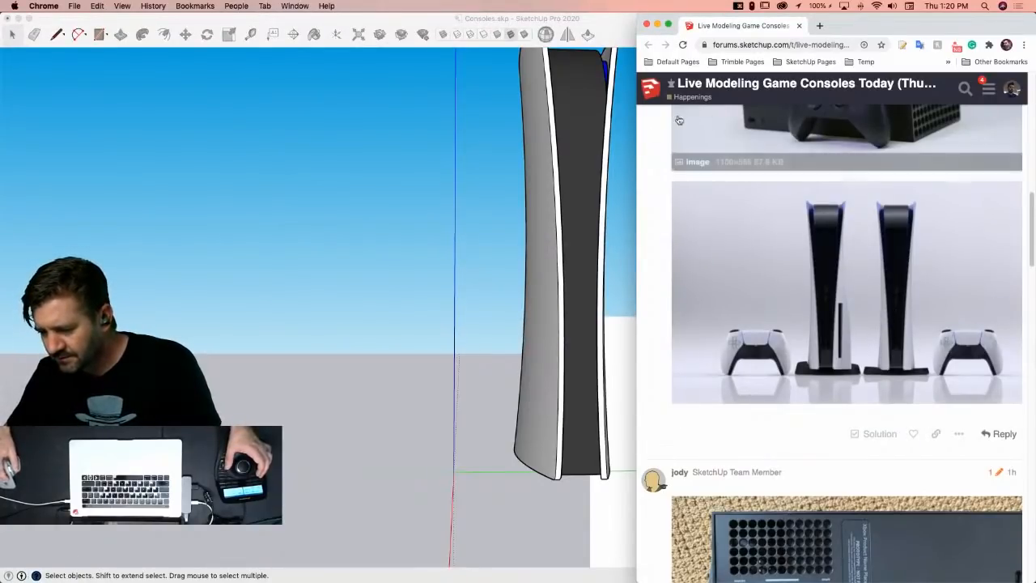
{"action": "mouse_move", "coordinate": [637, 165]}
{"action": "left_mouse_down"}
{"action": "mouse_move", "coordinate": [201, 129]}
{"action": "mouse_move", "coordinate": [101, 142]}
{"action": "mouse_move", "coordinate": [286, 158]}
{"action": "left_mouse_up"}
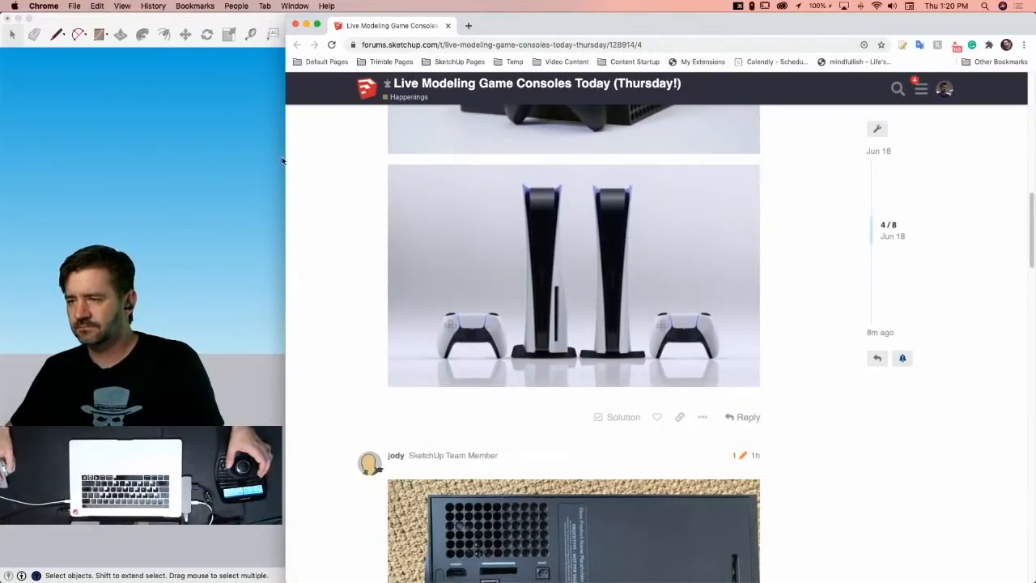
{"action": "scroll", "coordinate": [587, 283], "scroll_direction": "up", "scroll_amount": 10}
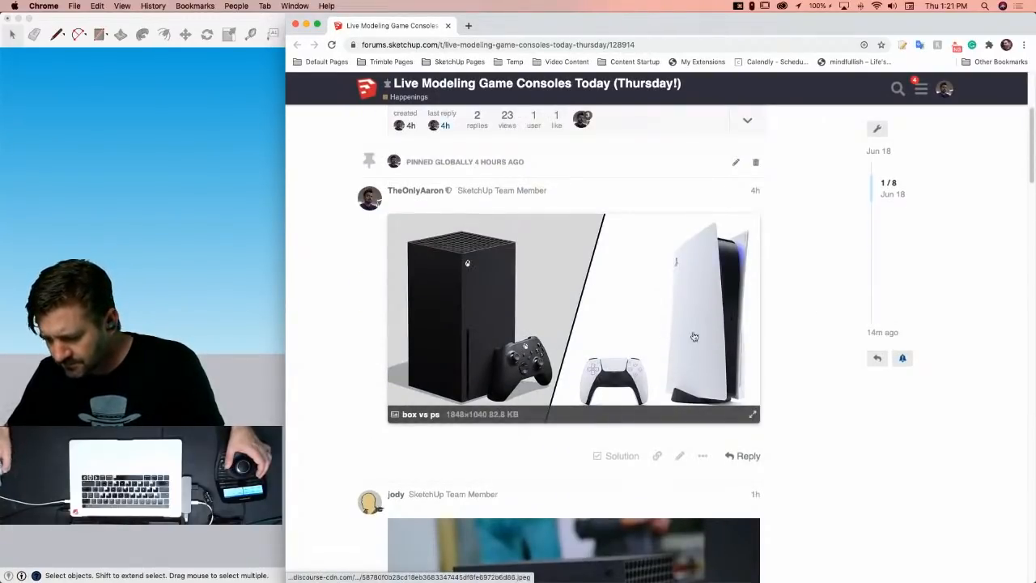
{"action": "left_click", "coordinate": [694, 337]}
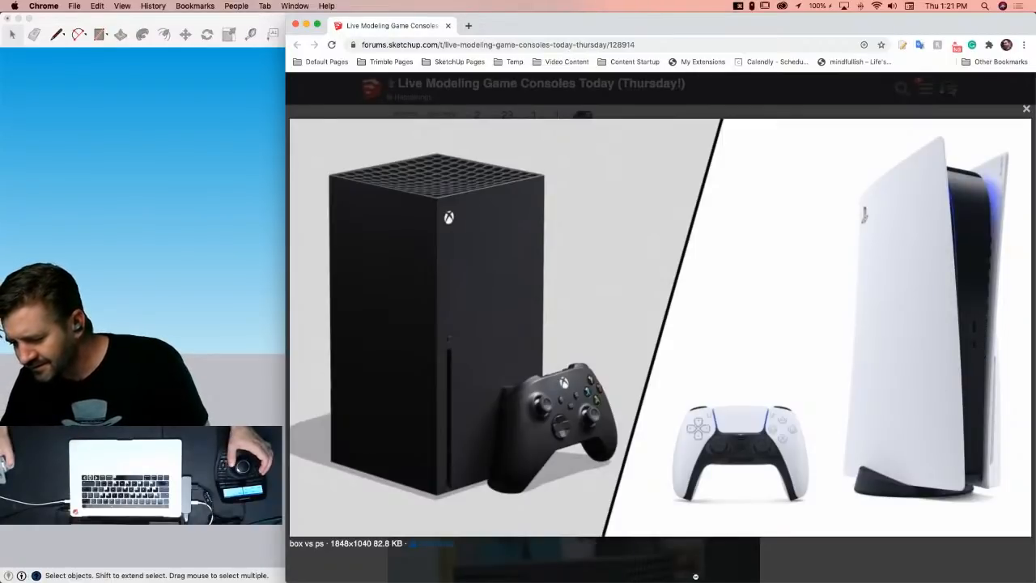
{"action": "left_click", "coordinate": [681, 569]}
{"action": "scroll", "coordinate": [688, 439], "scroll_direction": "down", "scroll_amount": 5}
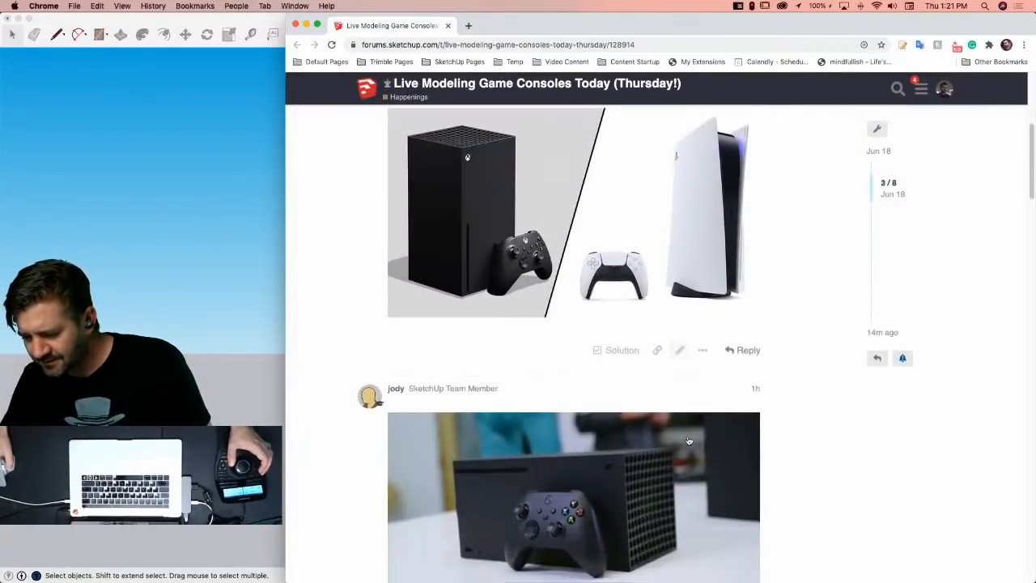
Step: Examine the remaining console images in the forum thread, enlarging the picture with the PS5 logo and two horizontal consoles, and return to SketchUp
{"action": "scroll", "coordinate": [687, 439], "scroll_direction": "down", "scroll_amount": 2}
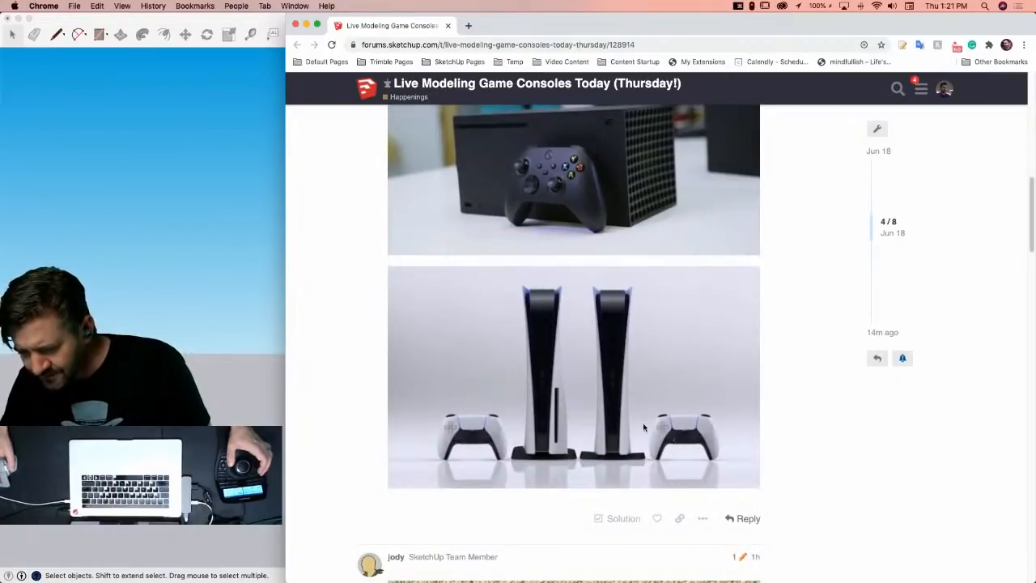
{"action": "scroll", "coordinate": [615, 396], "scroll_direction": "down", "scroll_amount": 15}
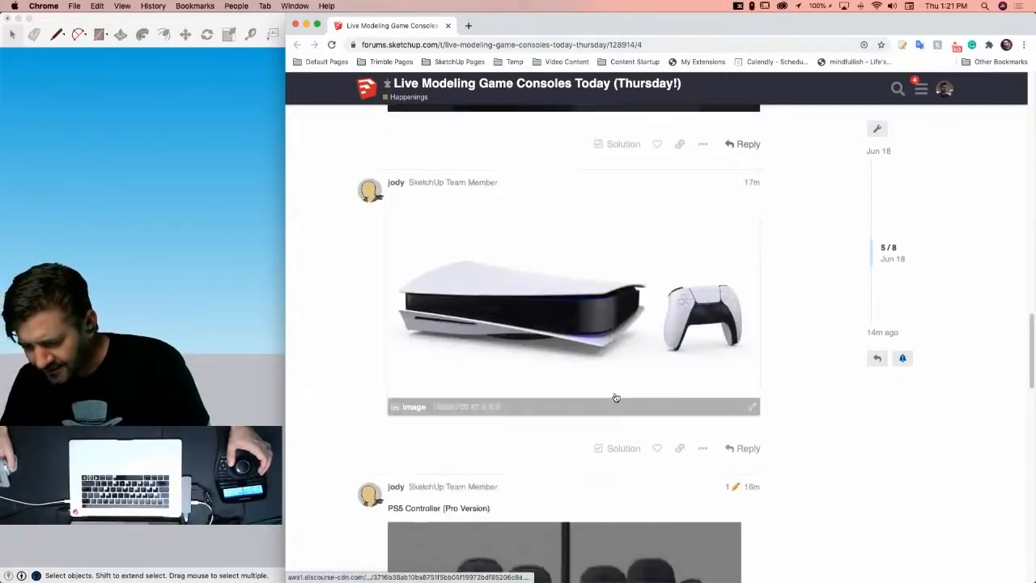
{"action": "scroll", "coordinate": [612, 403], "scroll_direction": "down", "scroll_amount": 10}
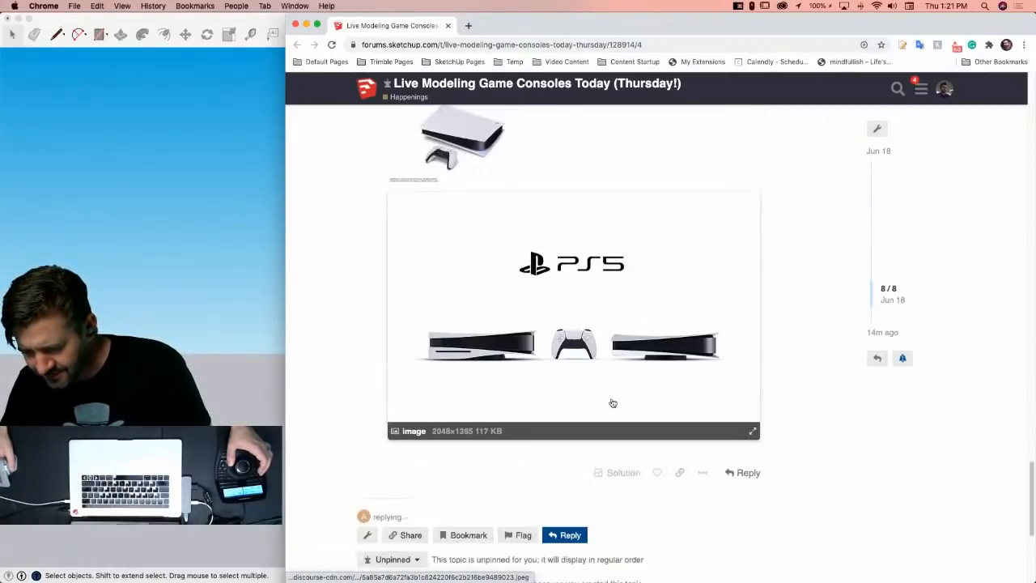
{"action": "left_click", "coordinate": [650, 362]}
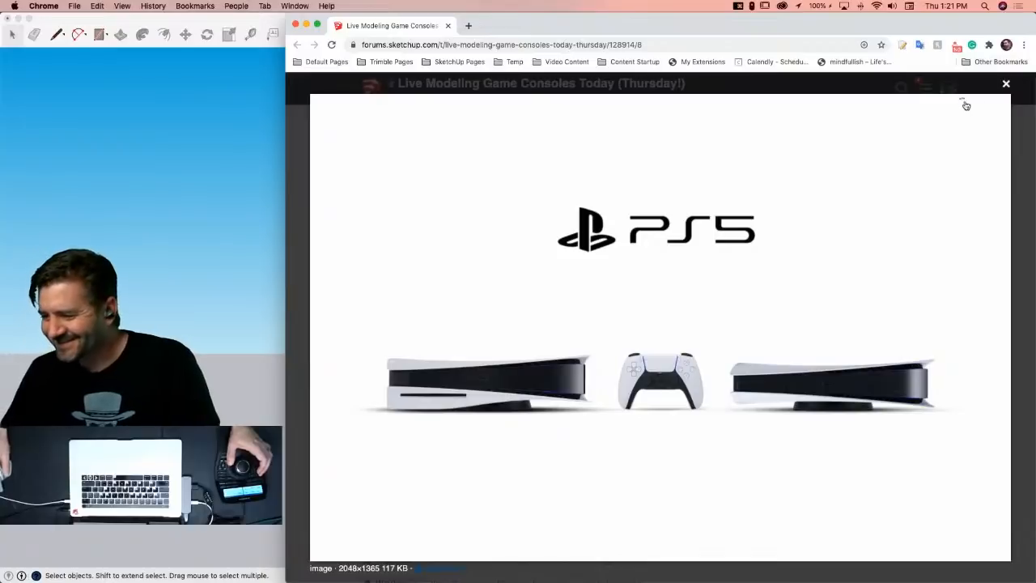
{"action": "left_click", "coordinate": [1006, 82]}
{"action": "left_click", "coordinate": [279, 24]}
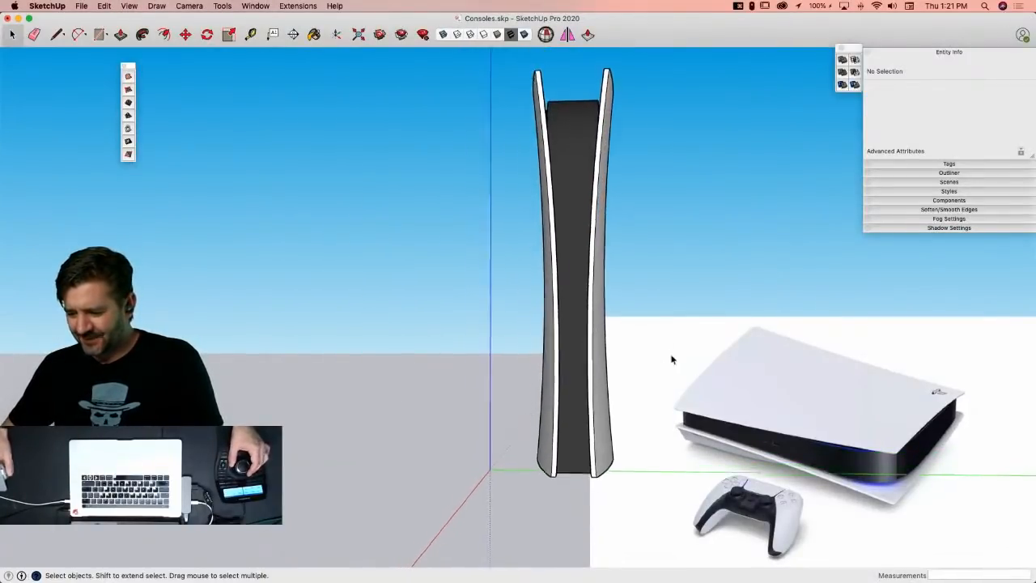
Step: Open the body component and draw a vertical centre line up its front face from the bottom edge's midpoint, stopping well below the top
{"action": "key", "text": "l"}
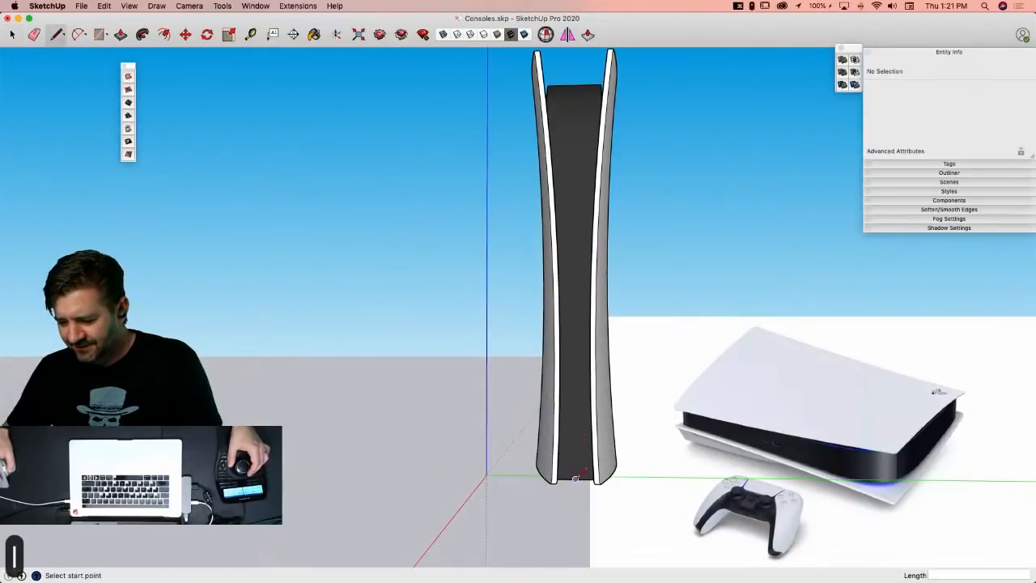
{"action": "key", "text": "space"}
{"action": "double_click", "coordinate": [574, 460]}
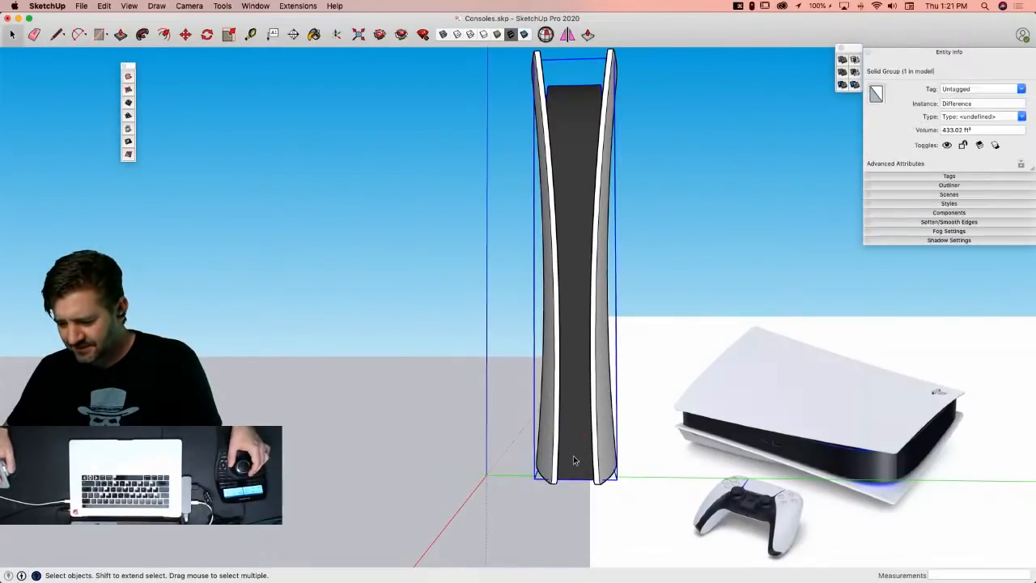
{"action": "key", "text": "l"}
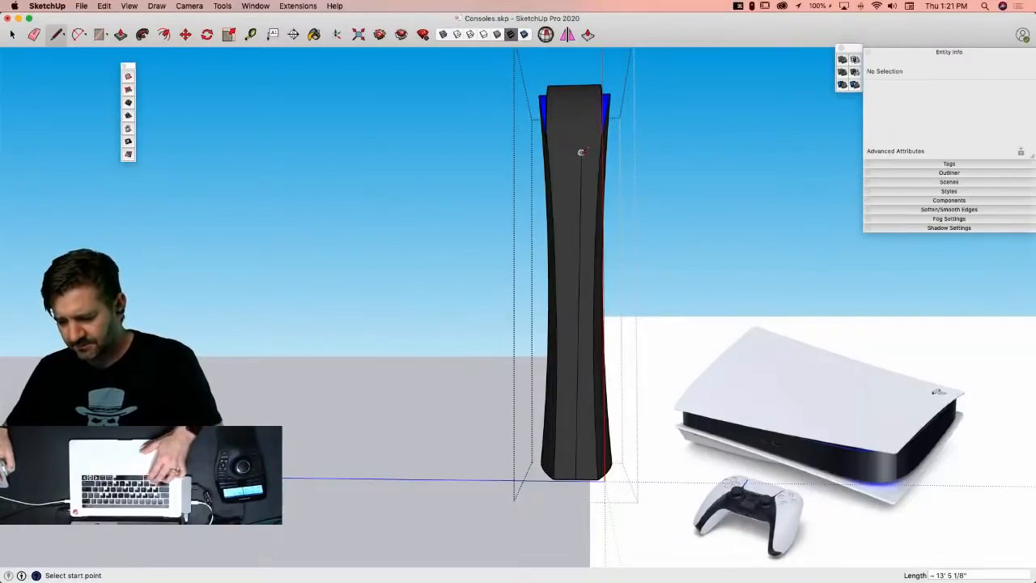
{"action": "key", "text": "super+z"}
{"action": "left_click", "coordinate": [576, 478]}
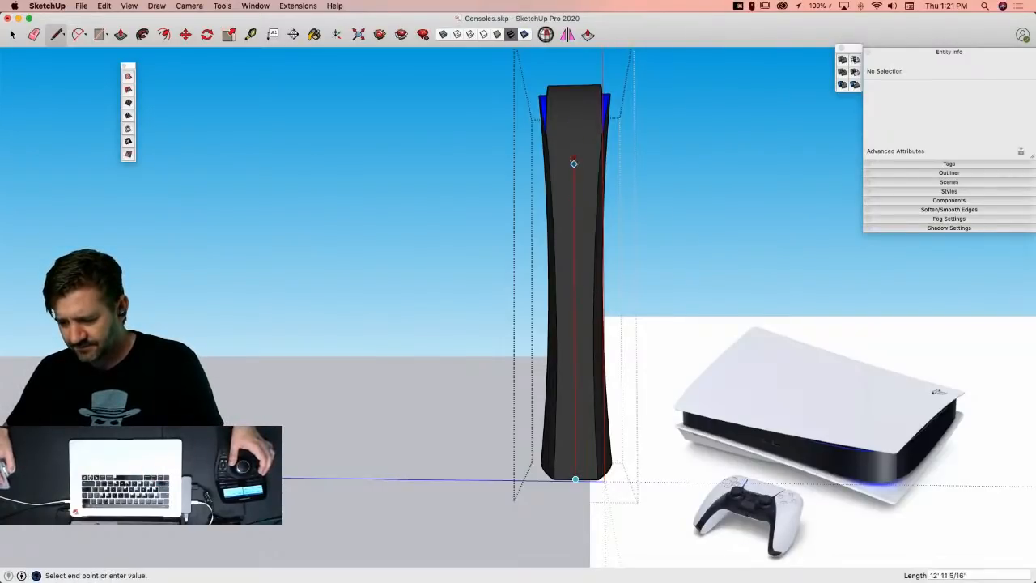
{"action": "left_click", "coordinate": [574, 177]}
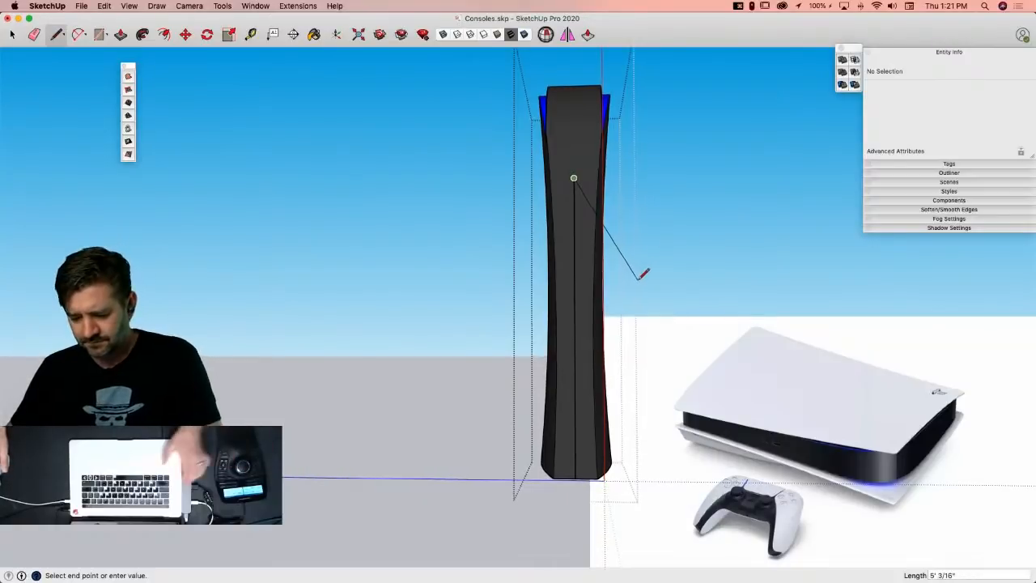
{"action": "key", "text": "space"}
Step: Switch to Chrome, study the front details of the PS5 in the newly posted and earlier forum images, and return to SketchUp
{"action": "key", "text": "super+Tab"}
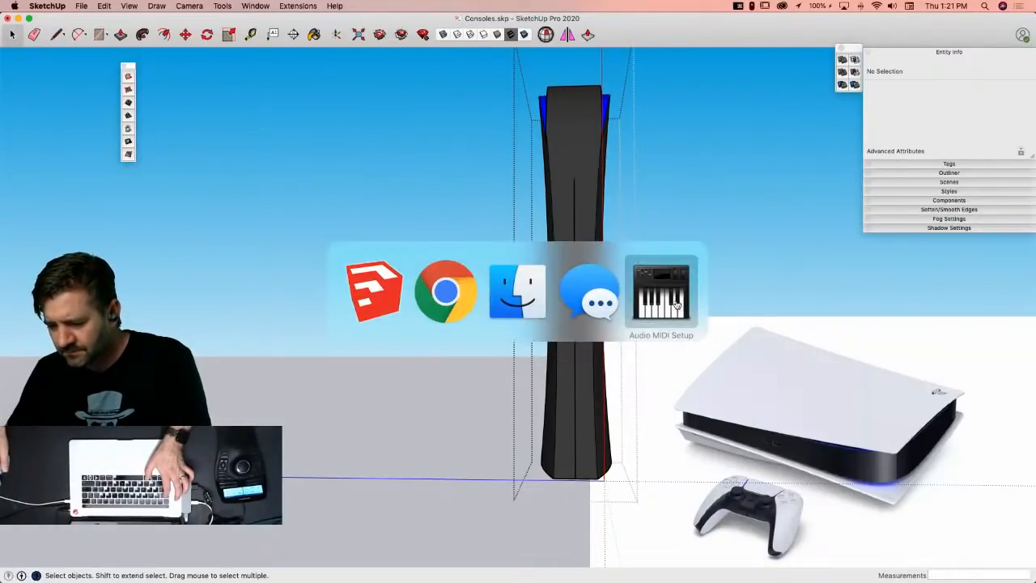
{"action": "key", "text": "super+Tab"}
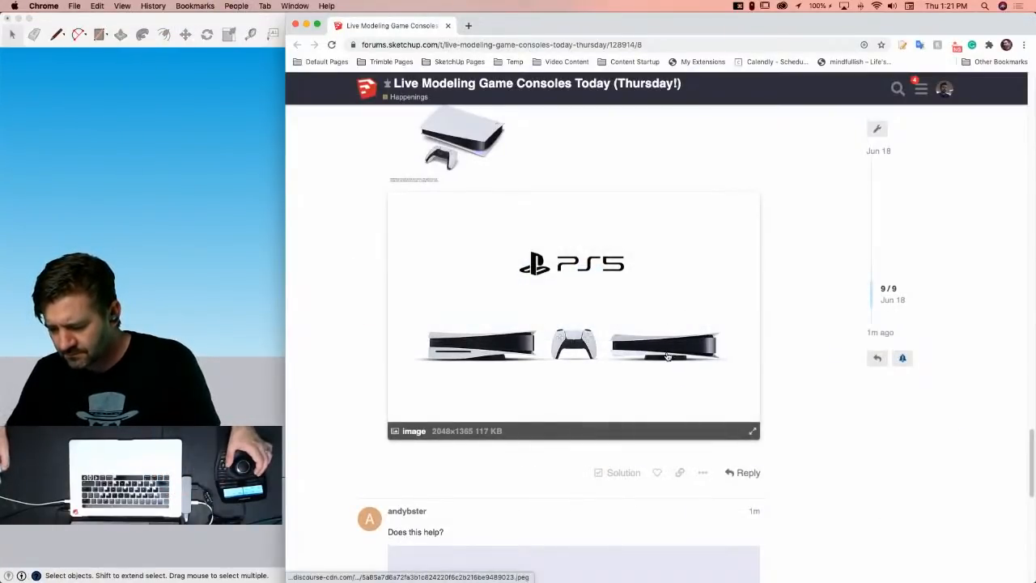
{"action": "scroll", "coordinate": [676, 404], "scroll_direction": "down", "scroll_amount": 10}
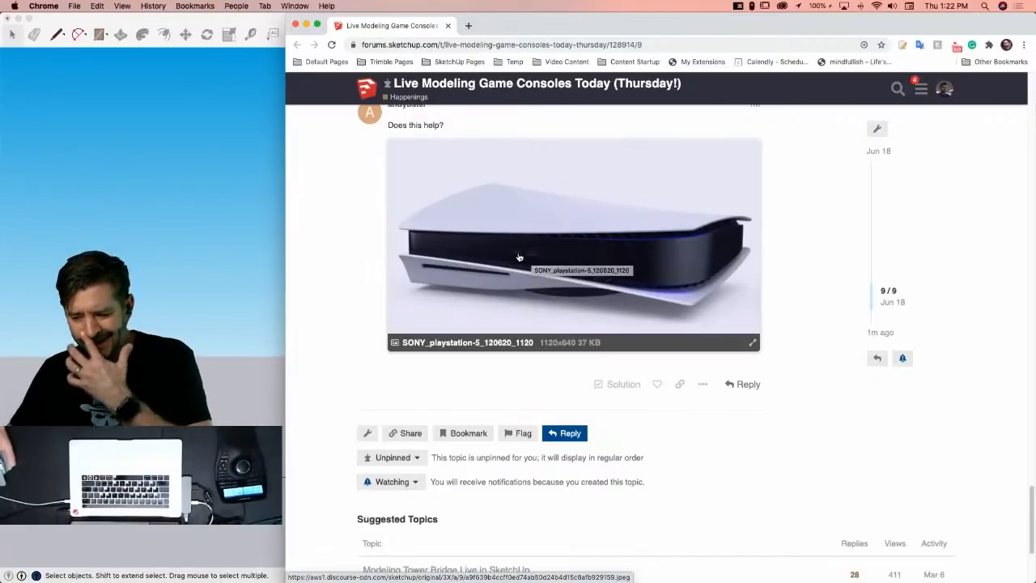
{"action": "scroll", "coordinate": [534, 303], "scroll_direction": "up", "scroll_amount": 6}
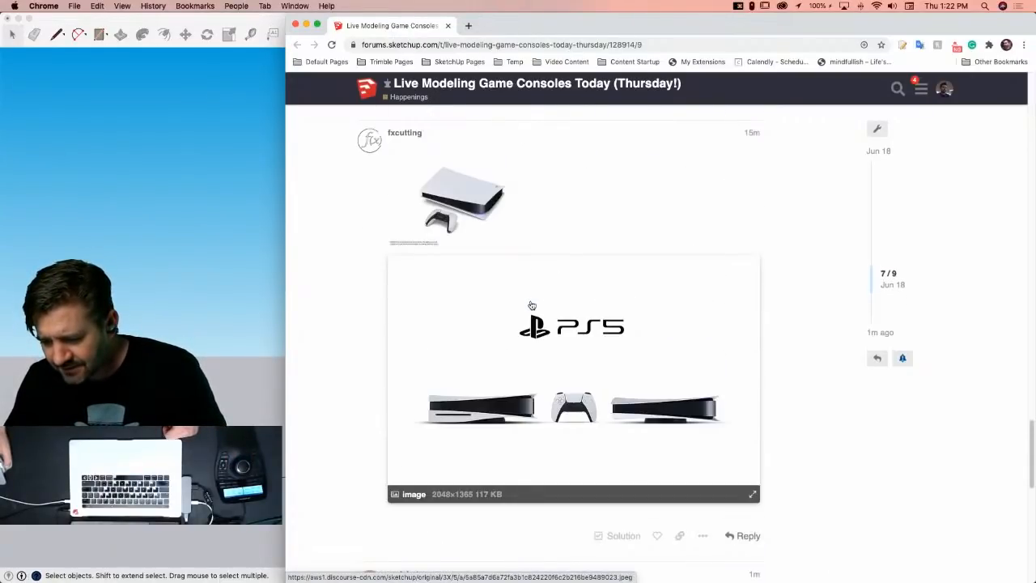
{"action": "scroll", "coordinate": [532, 305], "scroll_direction": "up", "scroll_amount": 10}
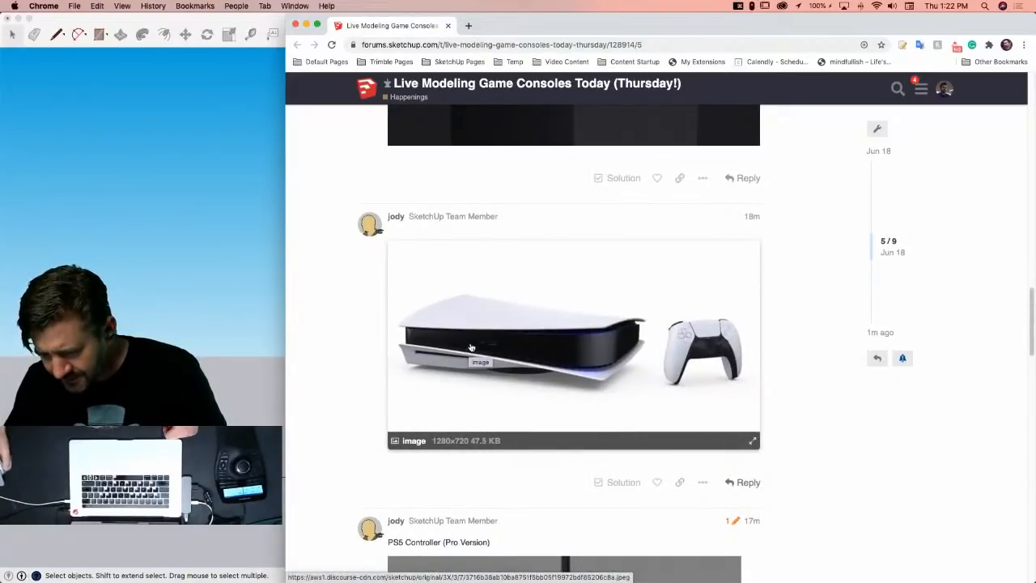
{"action": "scroll", "coordinate": [478, 349], "scroll_direction": "up", "scroll_amount": 15}
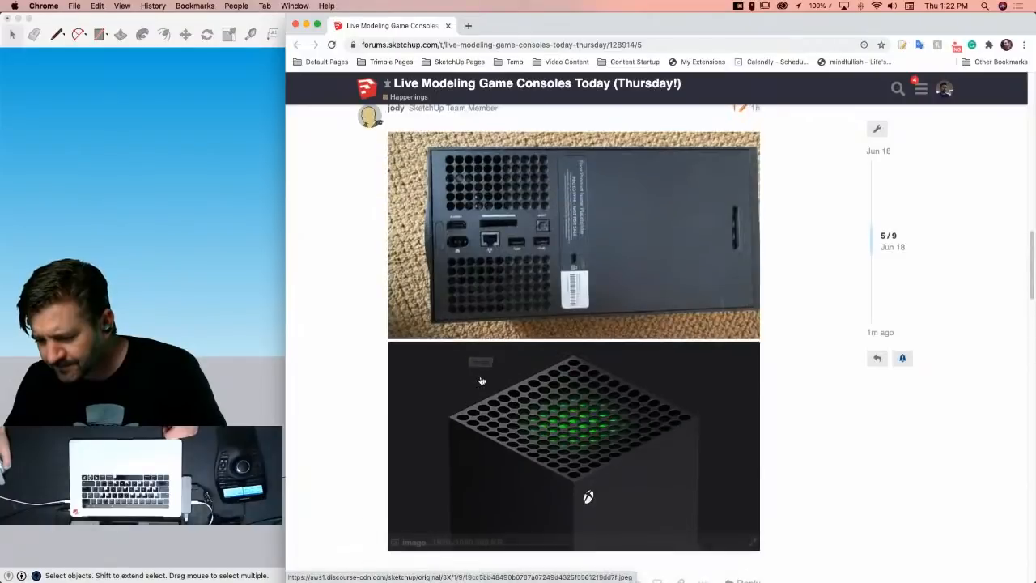
{"action": "scroll", "coordinate": [480, 376], "scroll_direction": "up", "scroll_amount": 10}
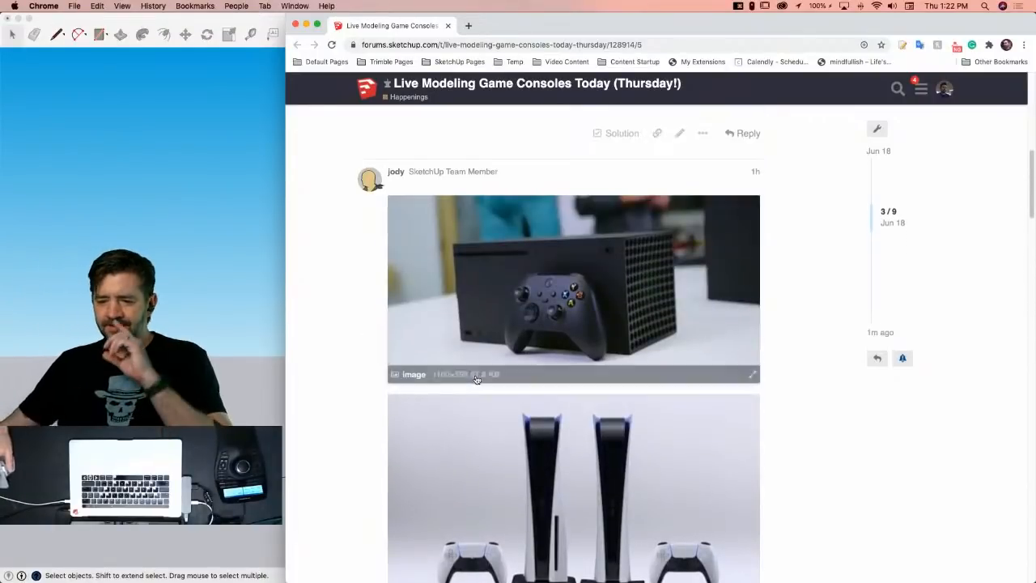
{"action": "left_click", "coordinate": [236, 24]}
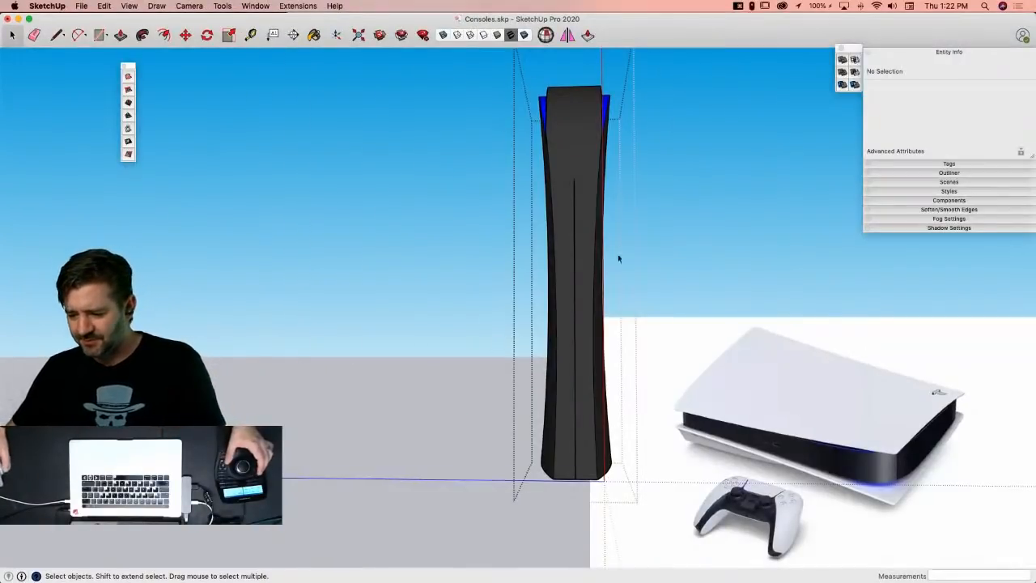
Step: Set the Rectangle tool to draw from its centre and show the rest of the model around the open body component
{"action": "scroll", "coordinate": [619, 258], "scroll_direction": "up", "scroll_amount": 6}
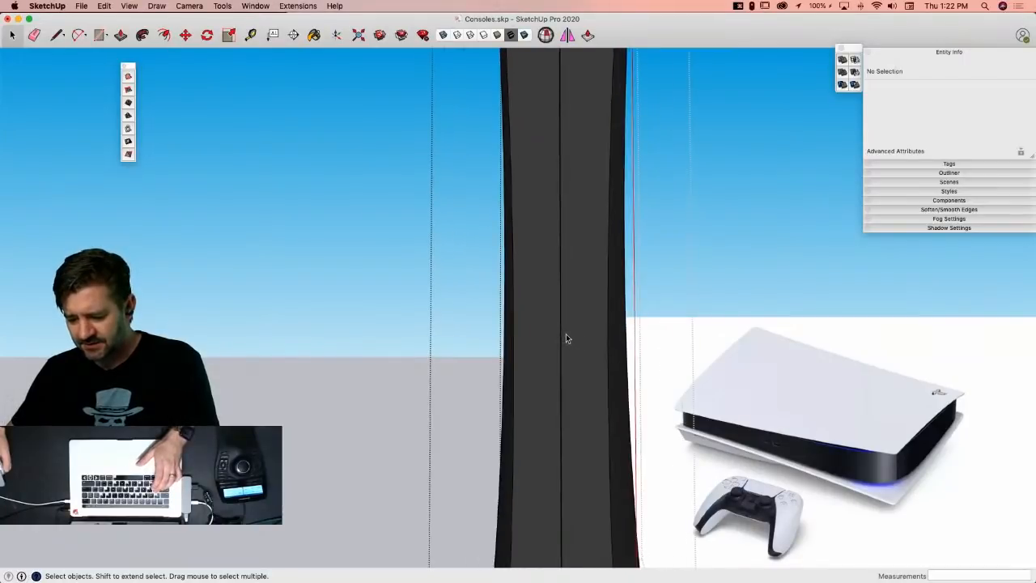
{"action": "scroll", "coordinate": [566, 338], "scroll_direction": "up", "scroll_amount": 4}
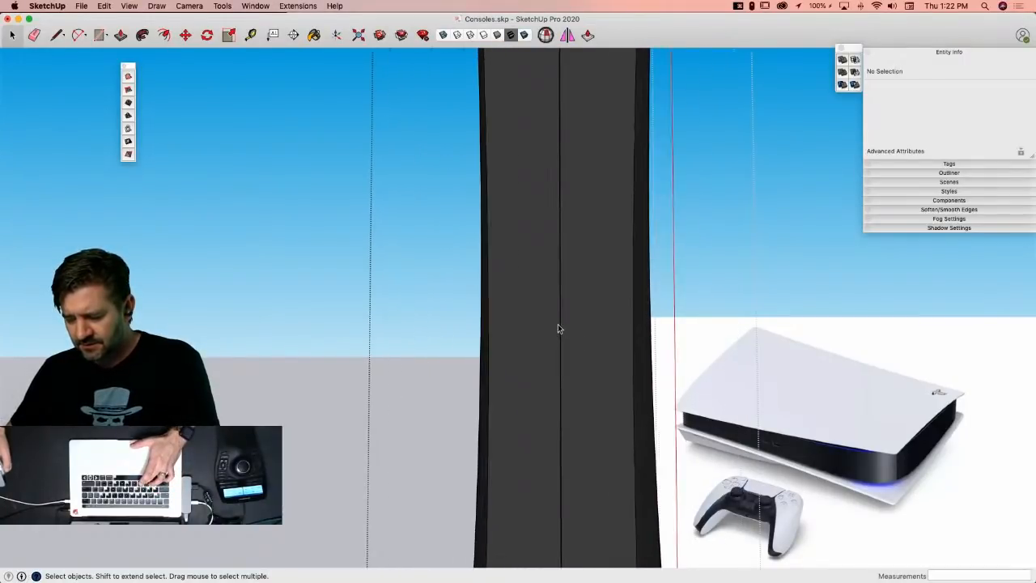
{"action": "scroll", "coordinate": [559, 327], "scroll_direction": "down", "scroll_amount": 5}
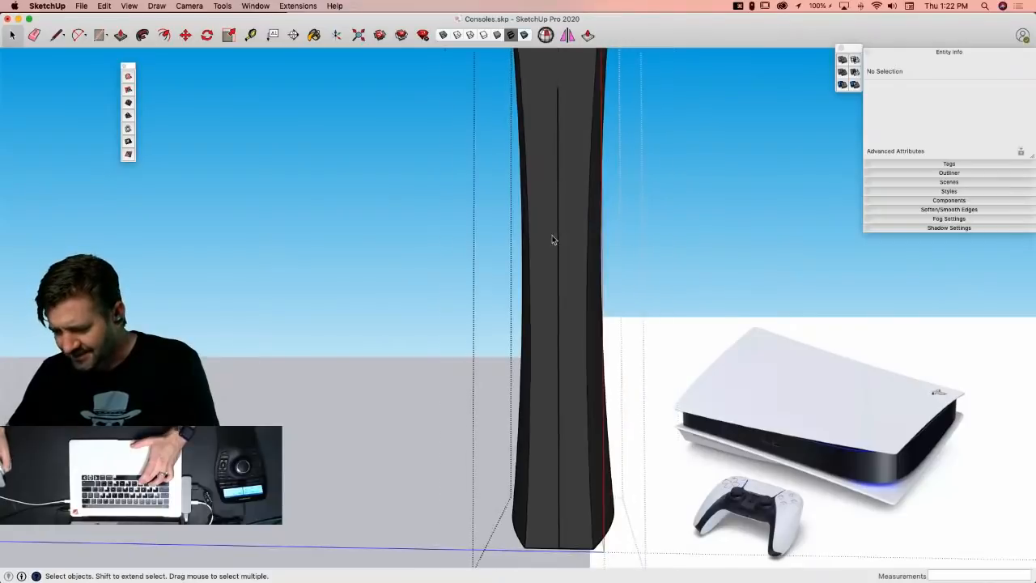
{"action": "key", "text": "c"}
{"action": "scroll", "coordinate": [556, 301], "scroll_direction": "up", "scroll_amount": 2}
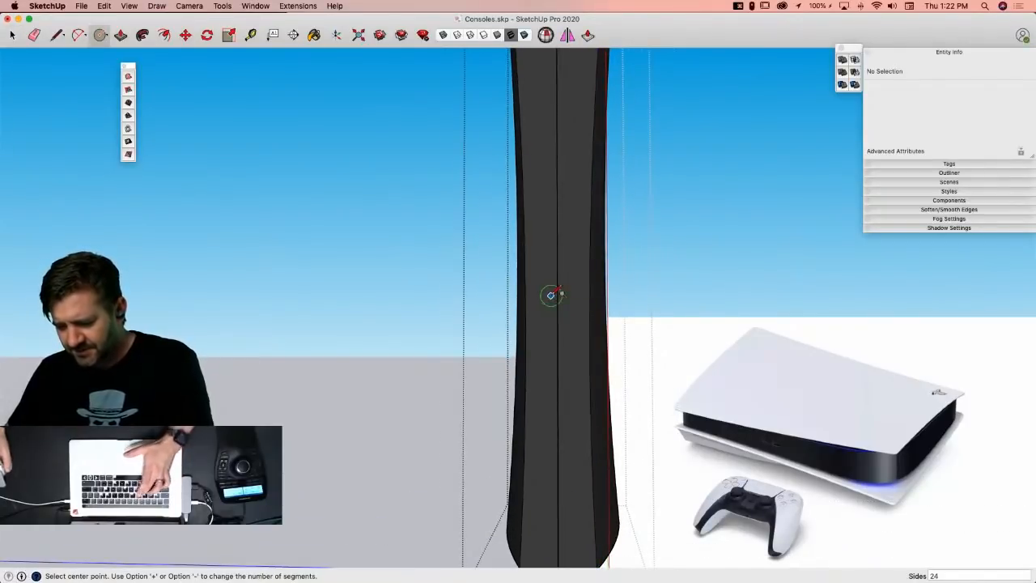
{"action": "key", "text": "r"}
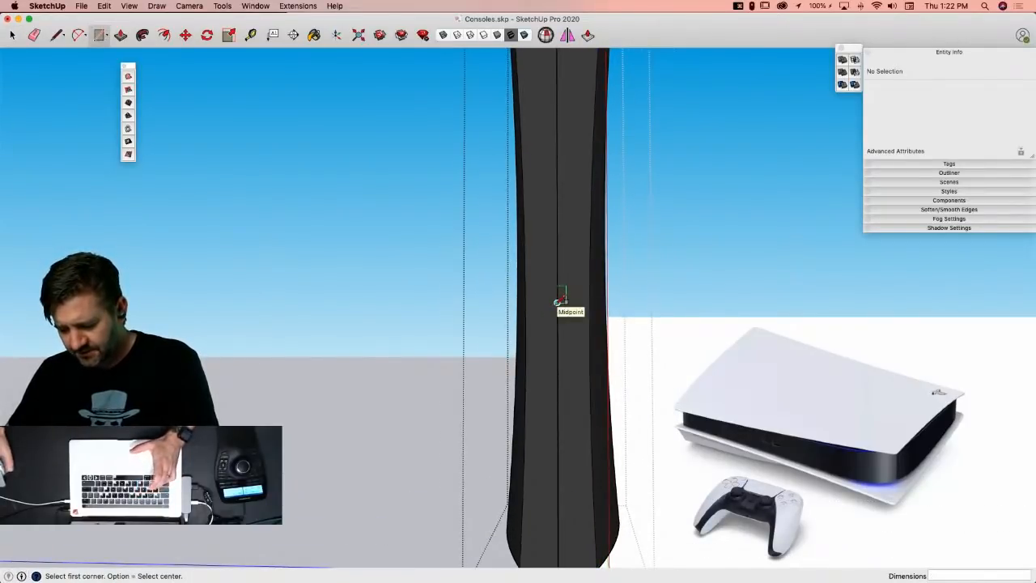
{"action": "key", "text": "alt"}
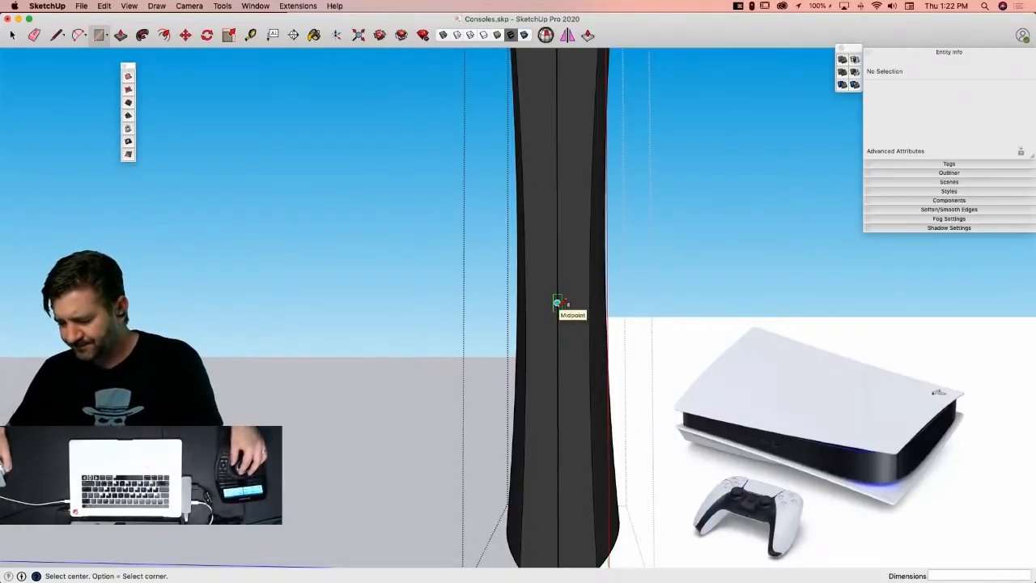
{"action": "scroll", "coordinate": [556, 322], "scroll_direction": "down", "scroll_amount": 2}
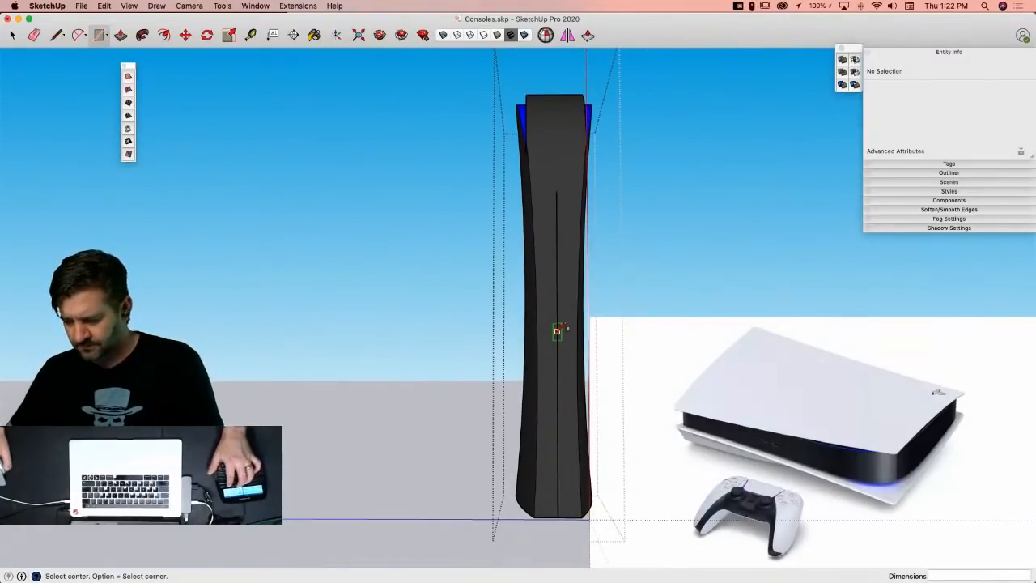
{"action": "key", "text": "q"}
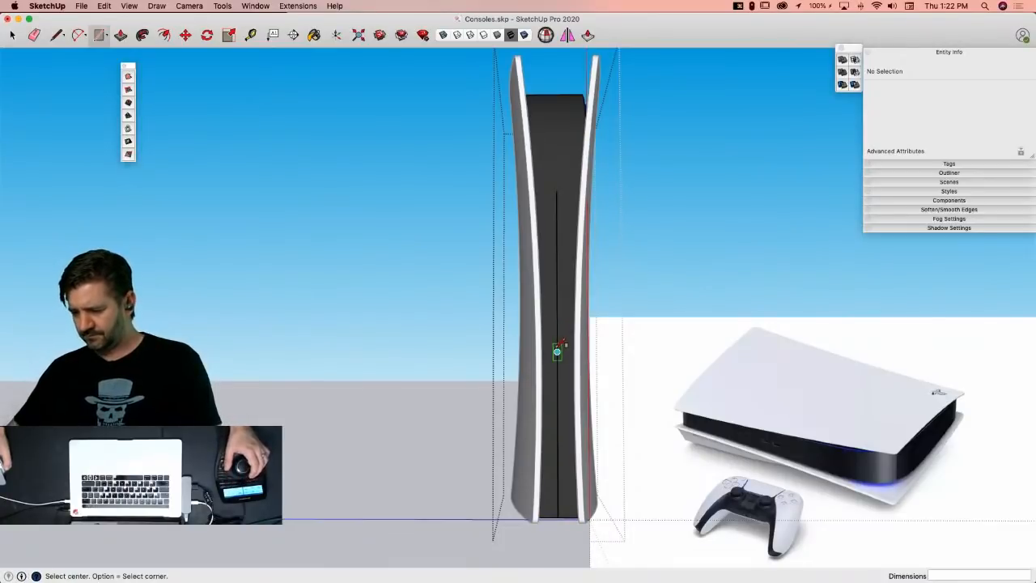
Step: Try a small rectangle about 2 7/8" by 1 1/4", centred on the midpoint of the front centre line, and undo it
{"action": "left_click", "coordinate": [557, 351]}
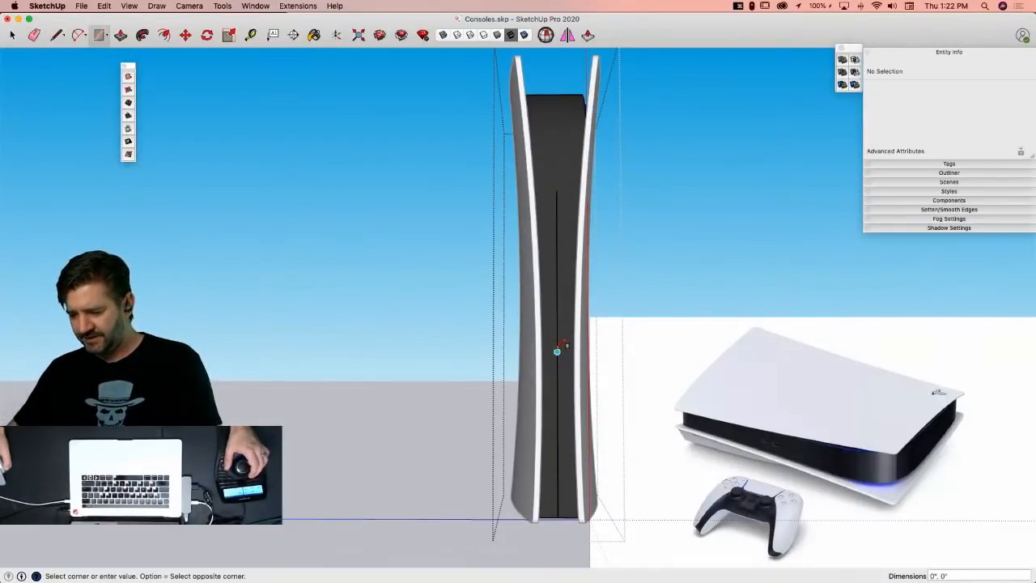
{"action": "scroll", "coordinate": [567, 346], "scroll_direction": "up", "scroll_amount": 3}
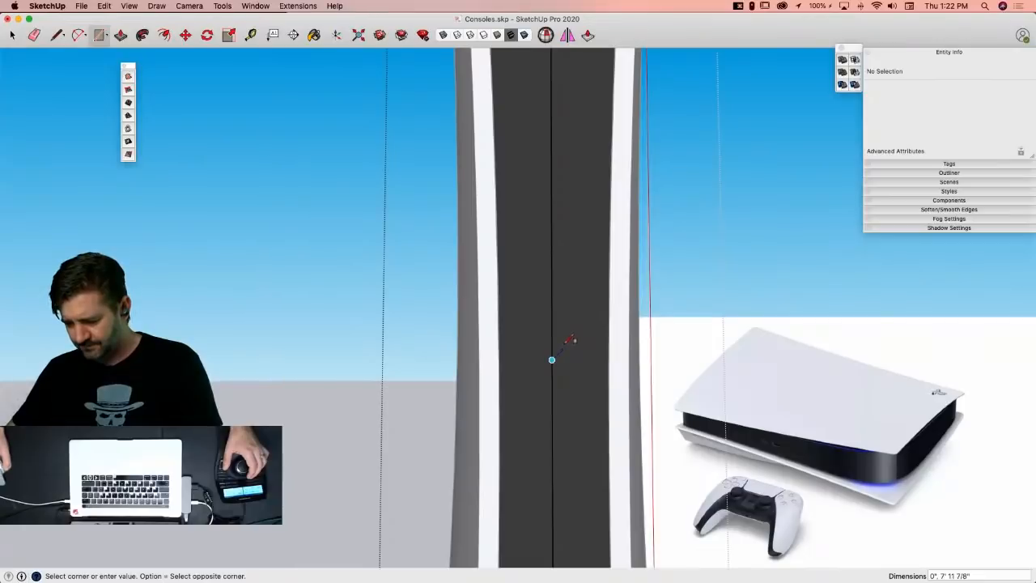
{"action": "scroll", "coordinate": [570, 339], "scroll_direction": "up", "scroll_amount": 2}
{"action": "scroll", "coordinate": [564, 348], "scroll_direction": "up", "scroll_amount": 3}
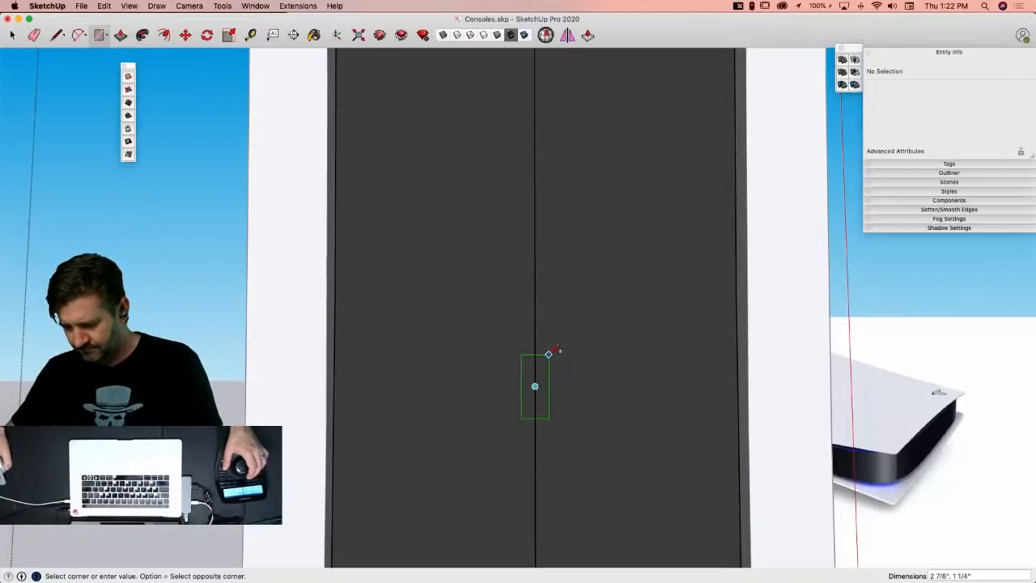
{"action": "left_click", "coordinate": [550, 353]}
{"action": "scroll", "coordinate": [592, 273], "scroll_direction": "down", "scroll_amount": 8}
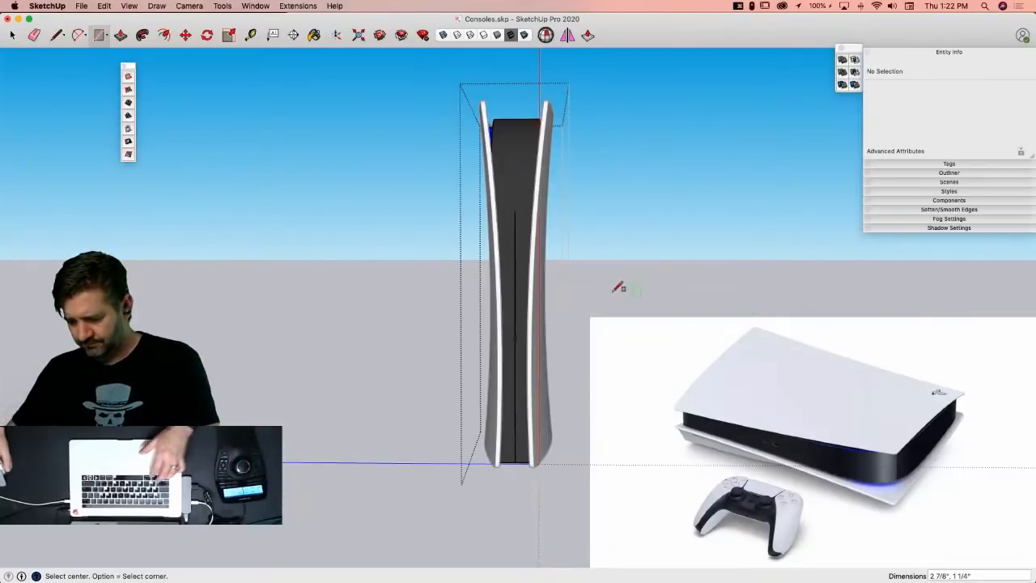
{"action": "key", "text": "super+z"}
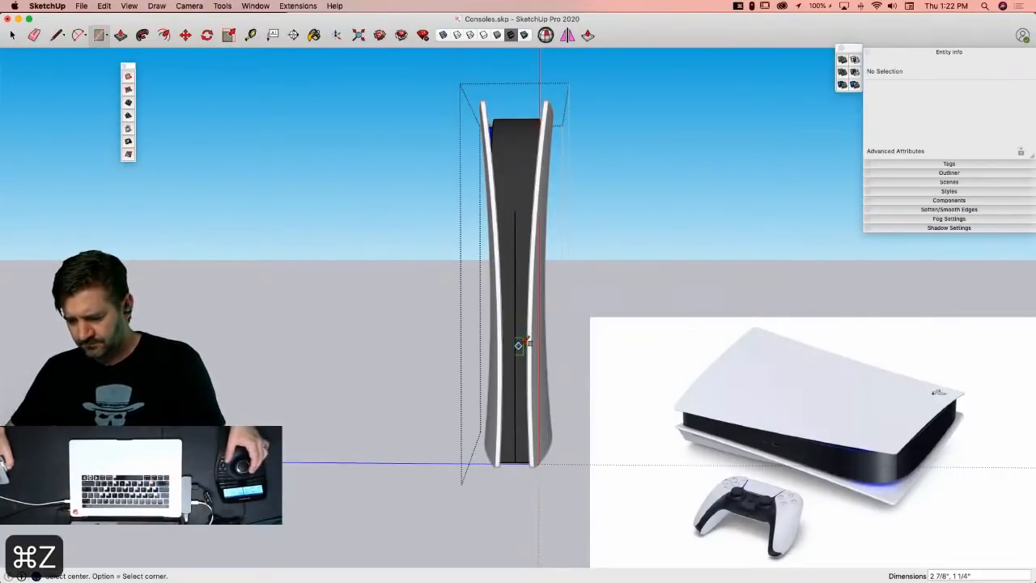
Step: Draw a rectangle about 1 5/8" wide by 4 1/8" tall on the front face, centred on the centre line's midpoint
{"action": "scroll", "coordinate": [519, 346], "scroll_direction": "up", "scroll_amount": 5}
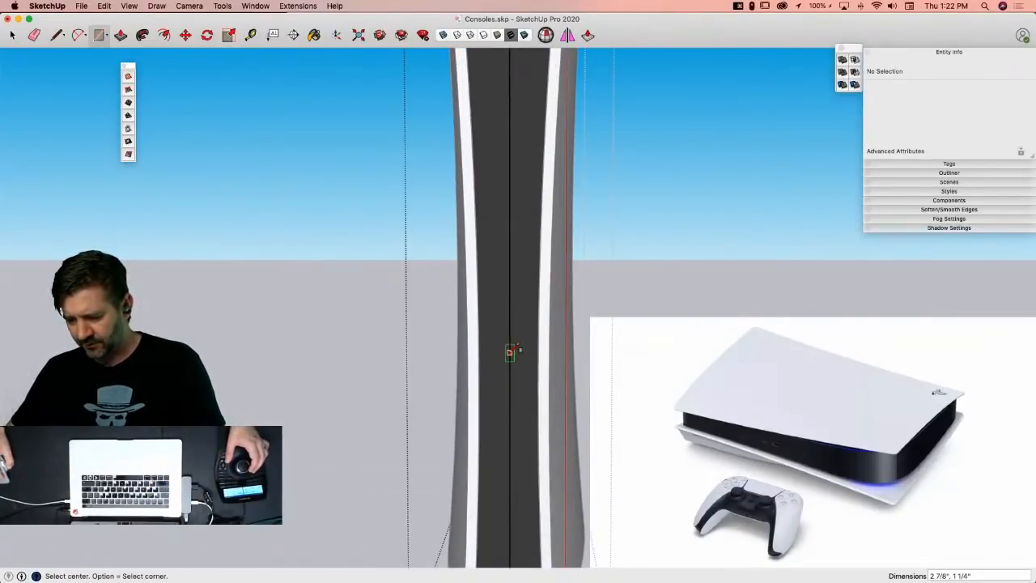
{"action": "left_click", "coordinate": [509, 352]}
{"action": "scroll", "coordinate": [525, 342], "scroll_direction": "up", "scroll_amount": 3}
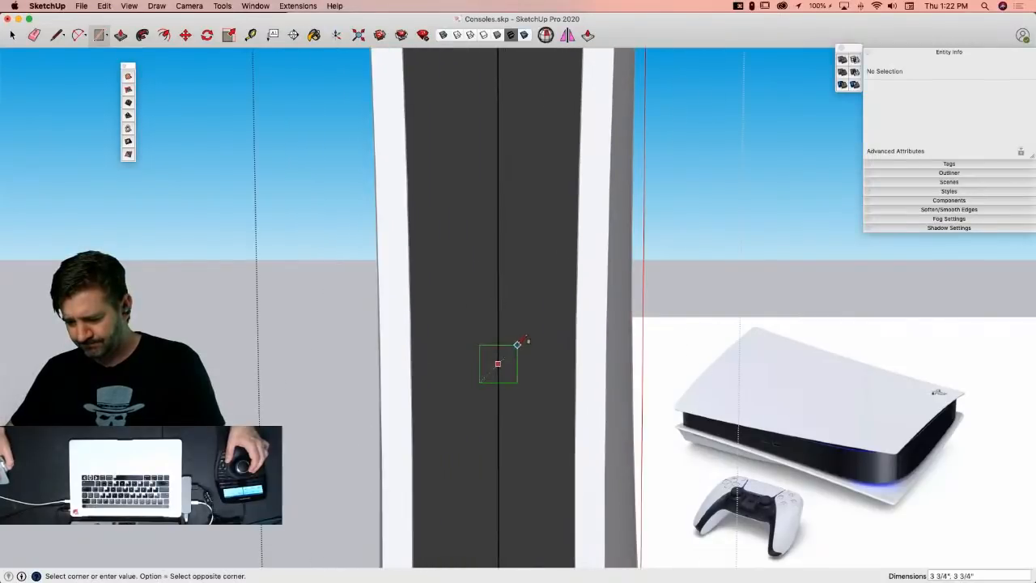
{"action": "scroll", "coordinate": [511, 342], "scroll_direction": "up", "scroll_amount": 3}
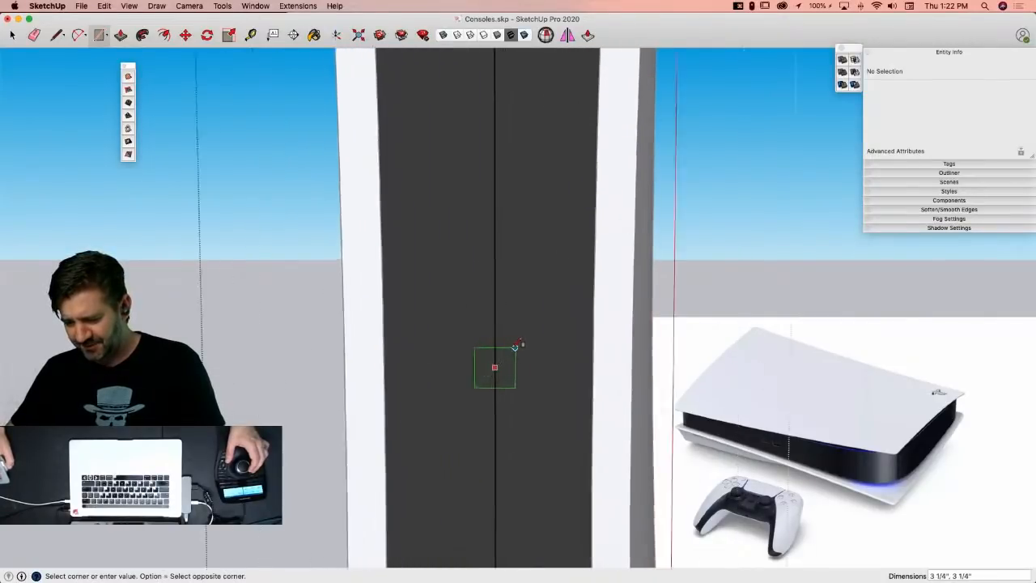
{"action": "scroll", "coordinate": [510, 350], "scroll_direction": "up", "scroll_amount": 2}
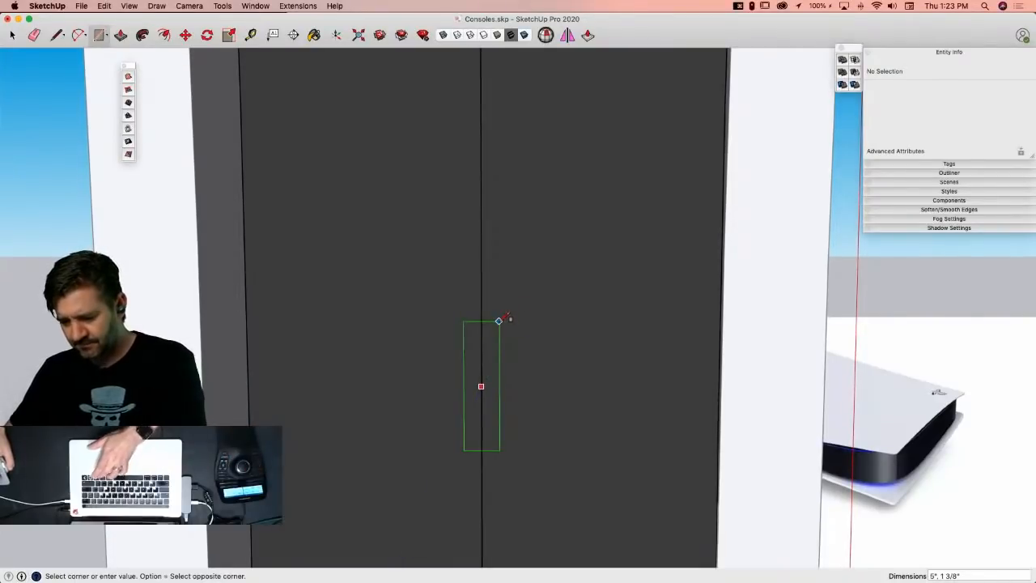
{"action": "key", "text": "Left"}
{"action": "left_click", "coordinate": [501, 324]}
{"action": "scroll", "coordinate": [606, 225], "scroll_direction": "down", "scroll_amount": 5}
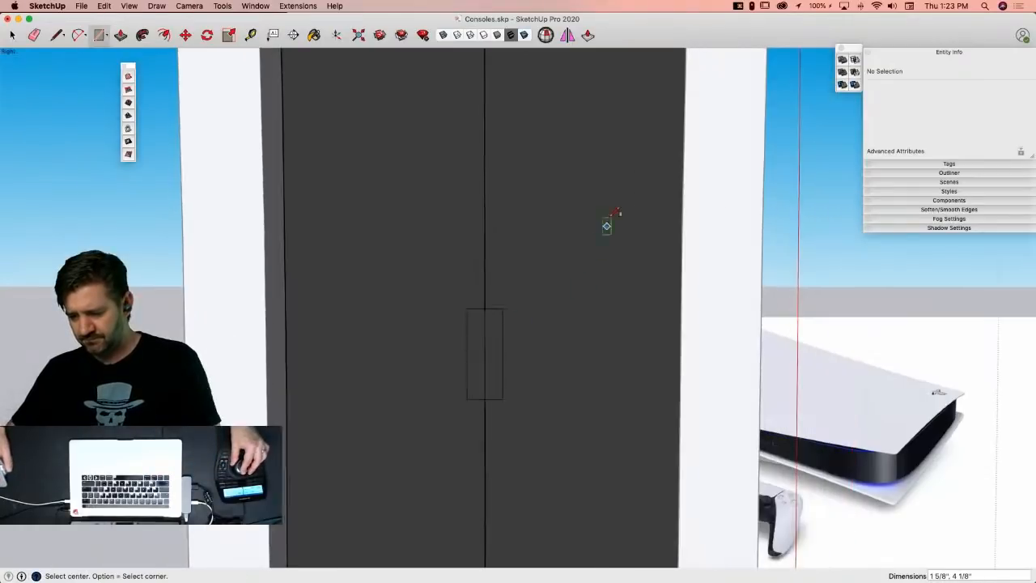
{"action": "scroll", "coordinate": [639, 246], "scroll_direction": "down", "scroll_amount": 8}
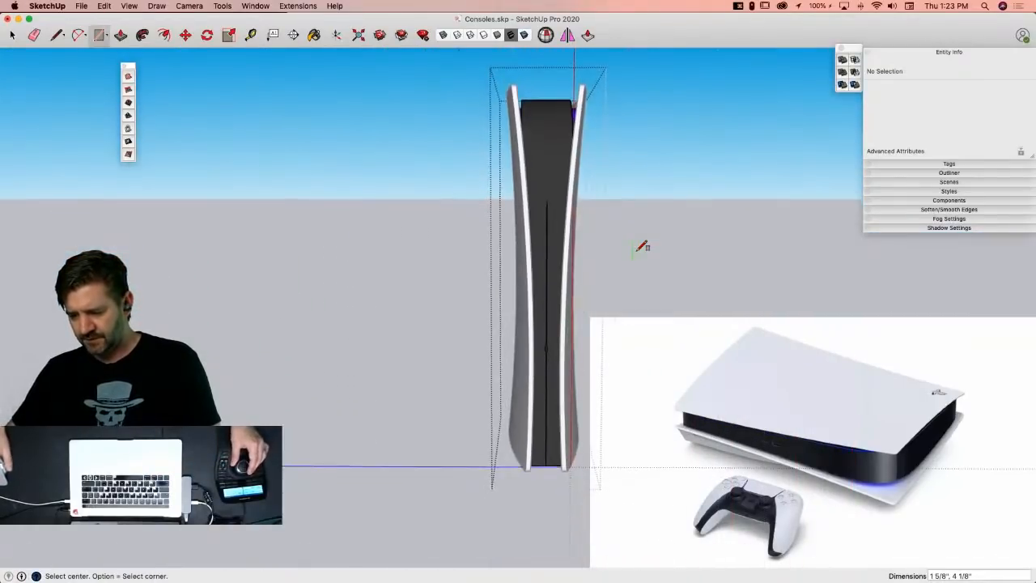
Step: Select the small rectangle together with the centre line segment inside it
{"action": "scroll", "coordinate": [642, 246], "scroll_direction": "up", "scroll_amount": 3}
{"action": "key", "text": "space"}
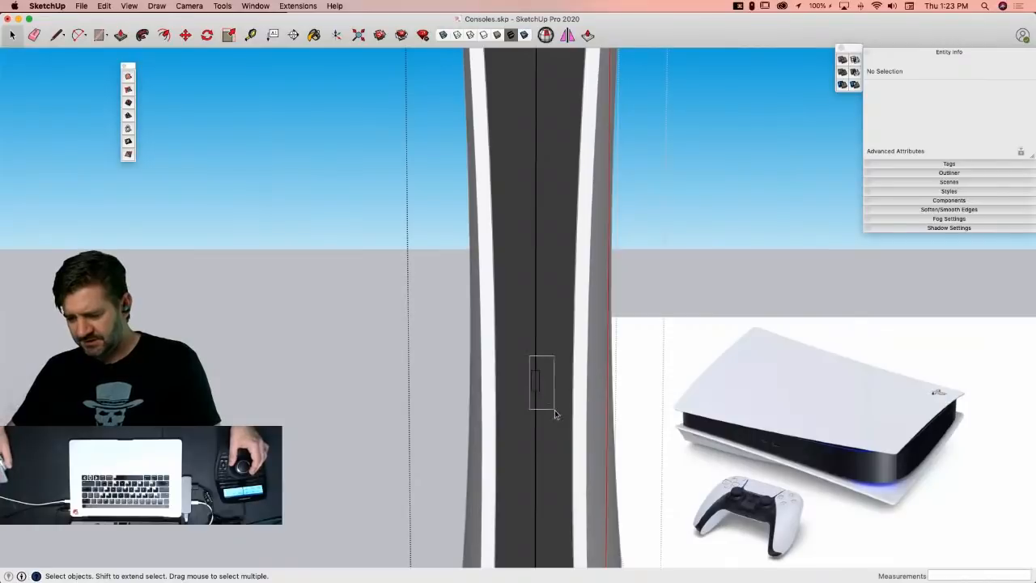
{"action": "left_click_drag", "start_coordinate": [555, 413], "coordinate": [554, 412]}
{"action": "key", "text": "m"}
{"action": "left_click", "coordinate": [537, 381]}
{"action": "key", "text": "alt"}
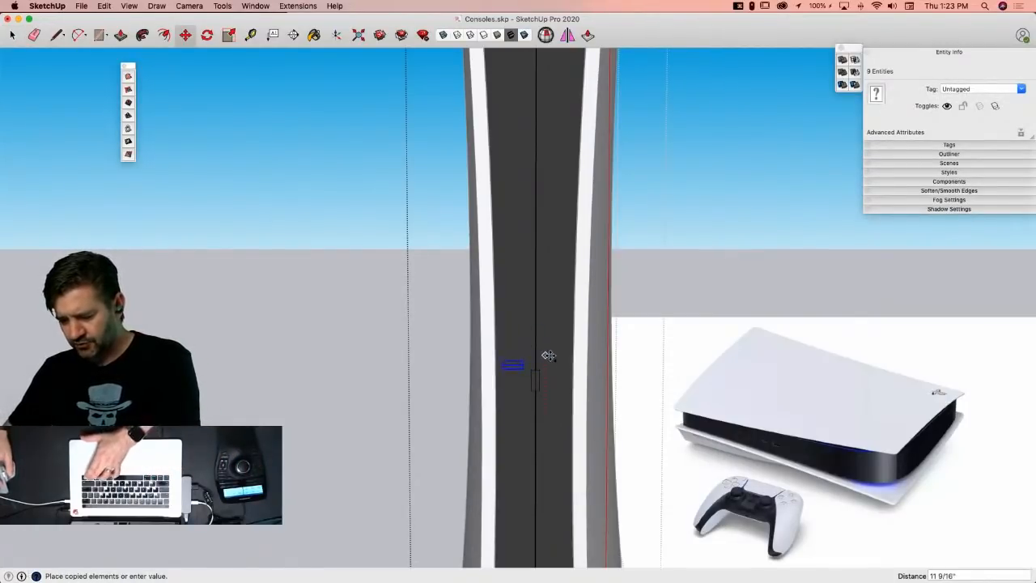
{"action": "key", "text": "Up"}
{"action": "key", "text": "space"}
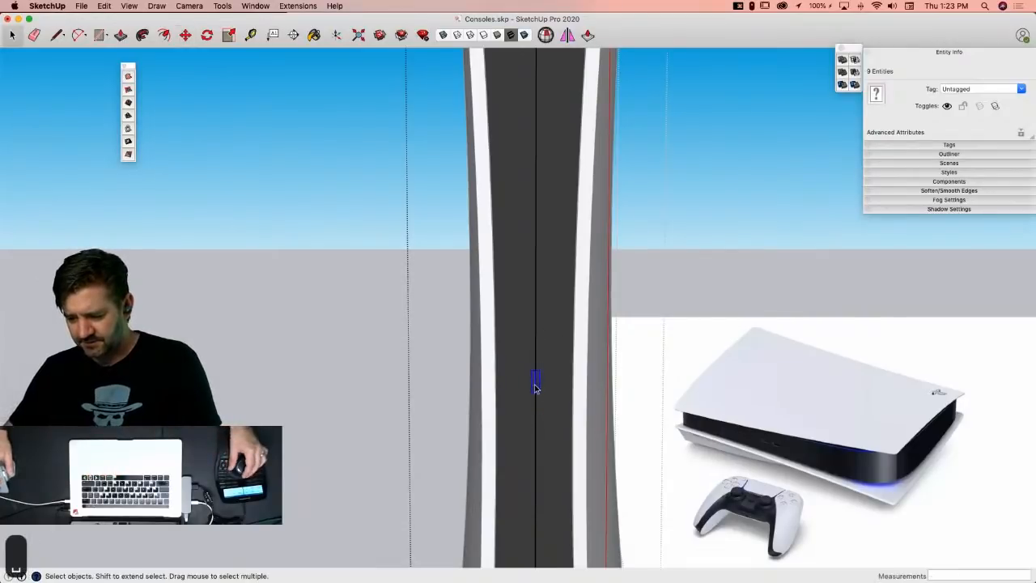
Step: Copy the selected rectangle about 1' 2 1/2" straight up along the front centre line
{"action": "key", "text": "m"}
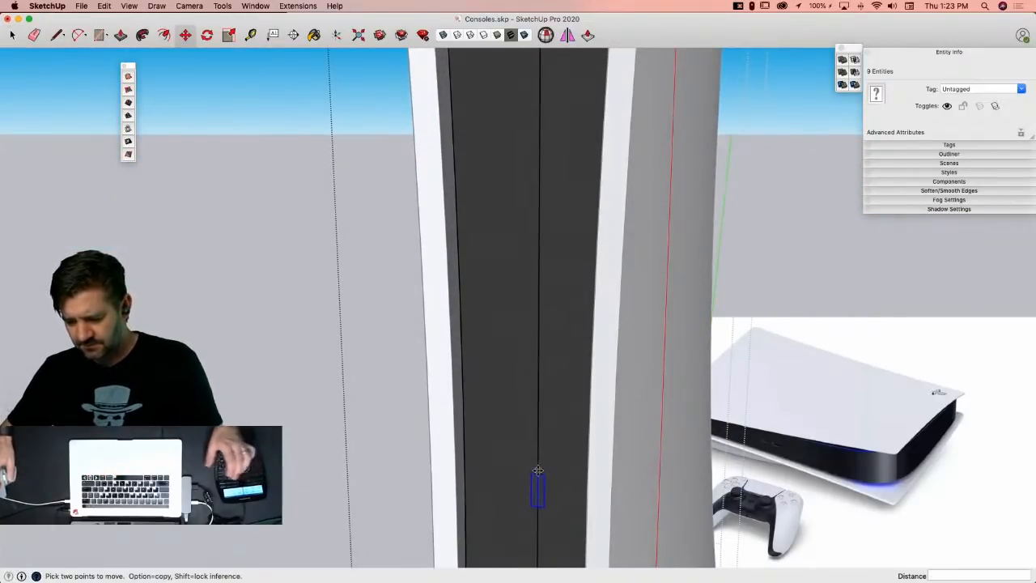
{"action": "left_click", "coordinate": [538, 472]}
{"action": "key", "text": "alt"}
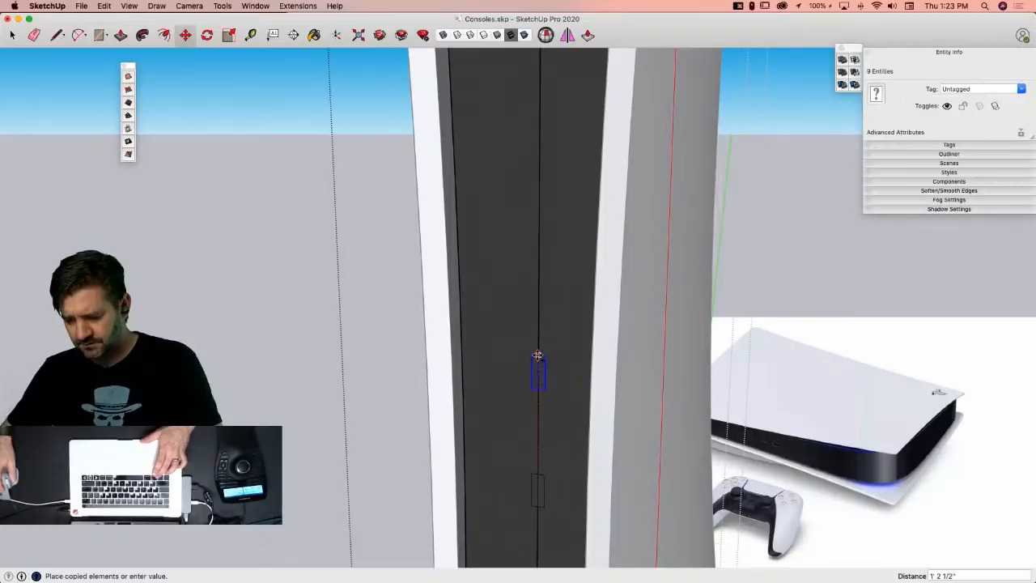
{"action": "left_click", "coordinate": [538, 356]}
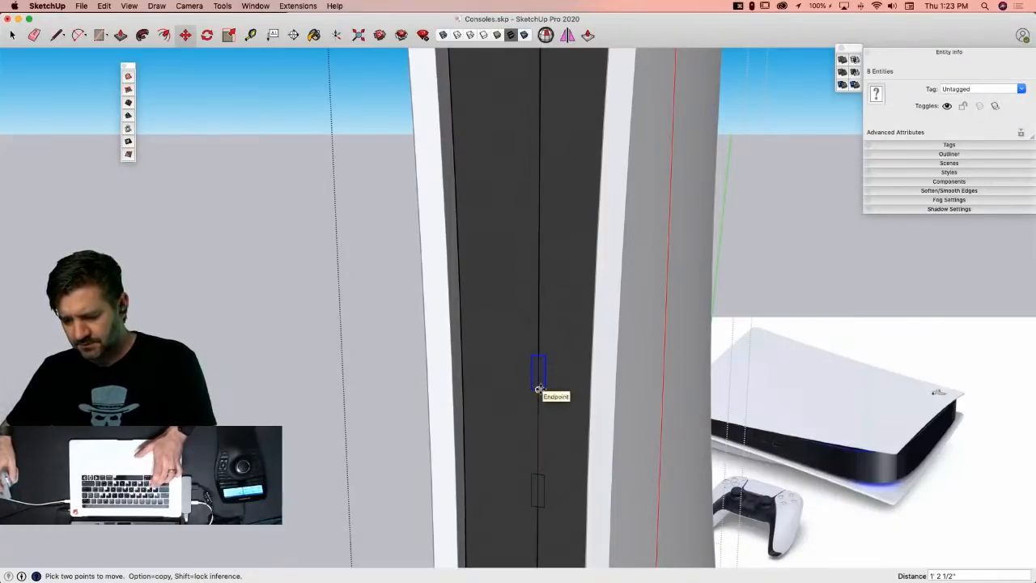
Step: Scale the upper rectangle uniformly about its centre by about 2.35 and move it about 3" down the centre line
{"action": "key", "text": "z"}
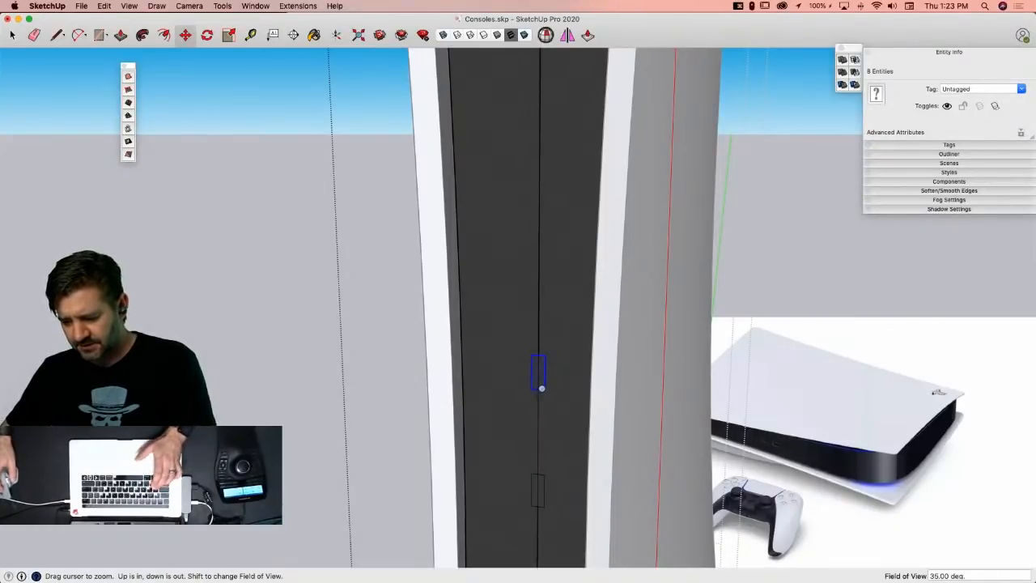
{"action": "key", "text": "s"}
{"action": "left_click_drag", "start_coordinate": [545, 393], "coordinate": [554, 415]}
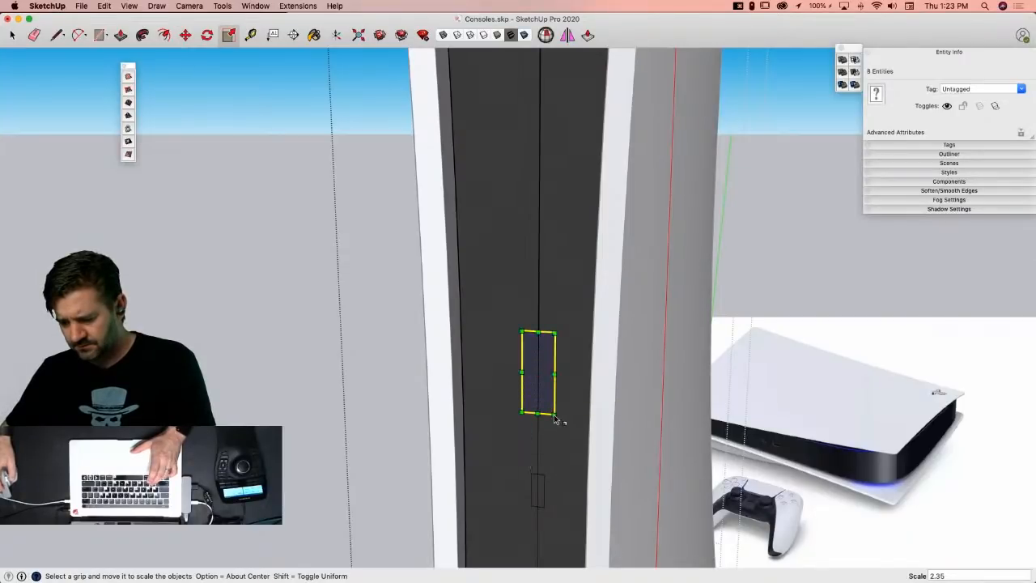
{"action": "key", "text": "m"}
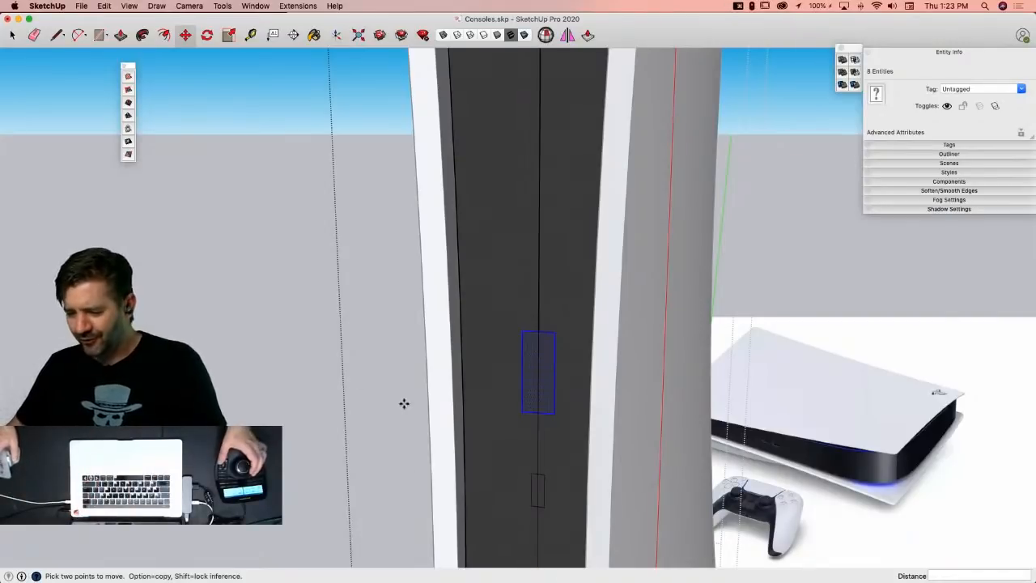
{"action": "left_click", "coordinate": [505, 295]}
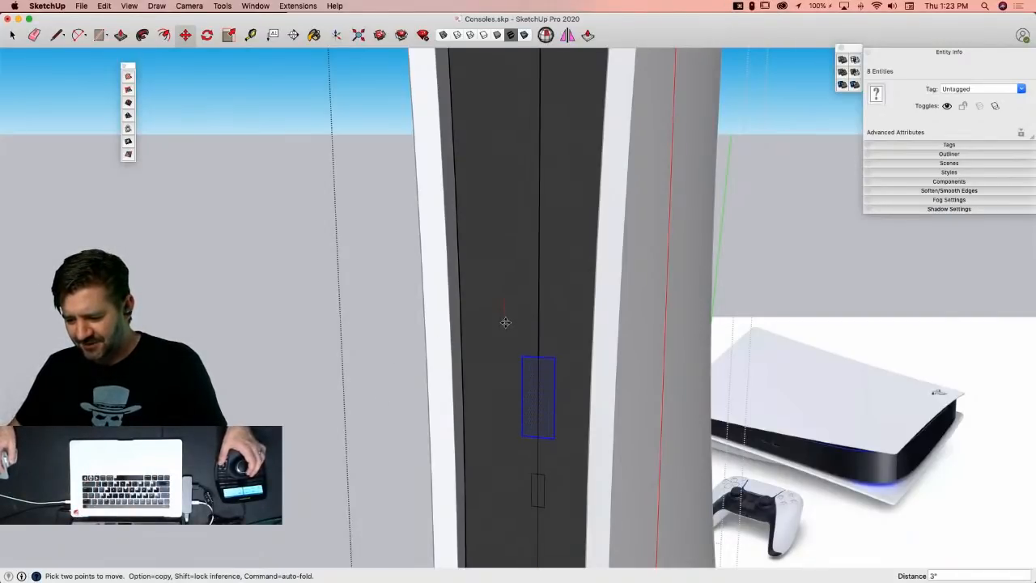
Step: Erase the centre line segments above, inside, between and below the two rectangles on the front face
{"action": "key", "text": "e"}
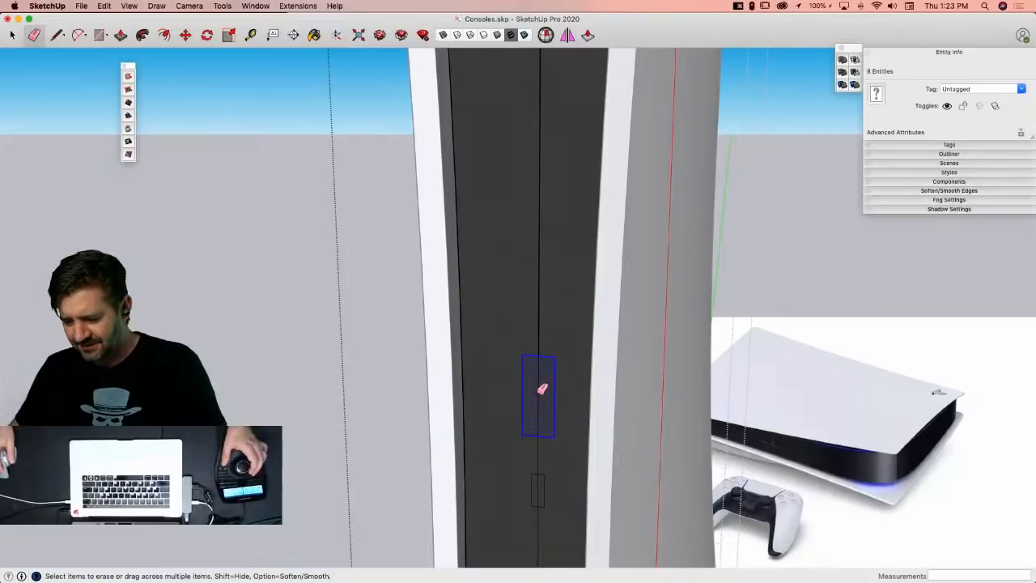
{"action": "left_click", "coordinate": [543, 329]}
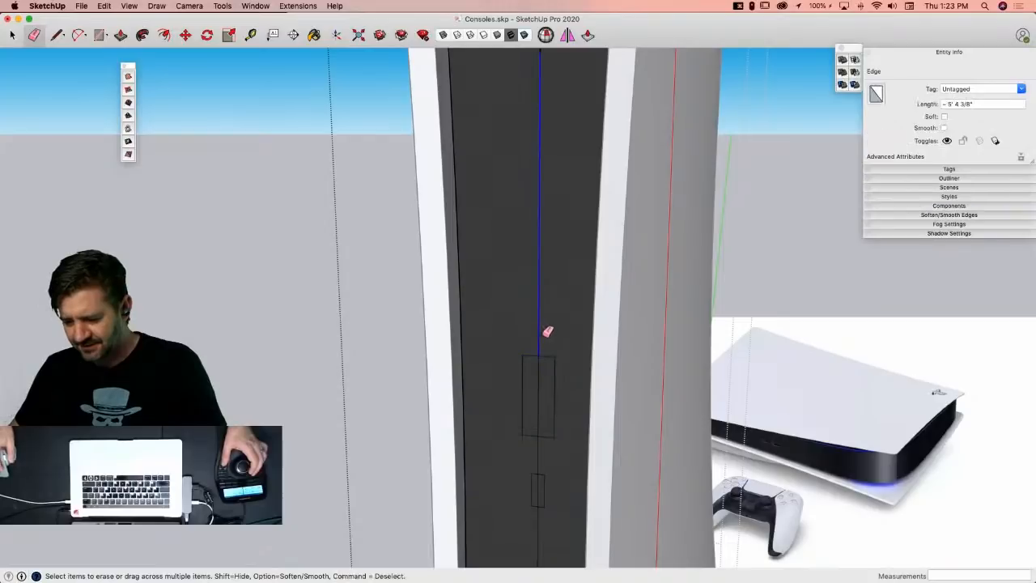
{"action": "left_click", "coordinate": [545, 388]}
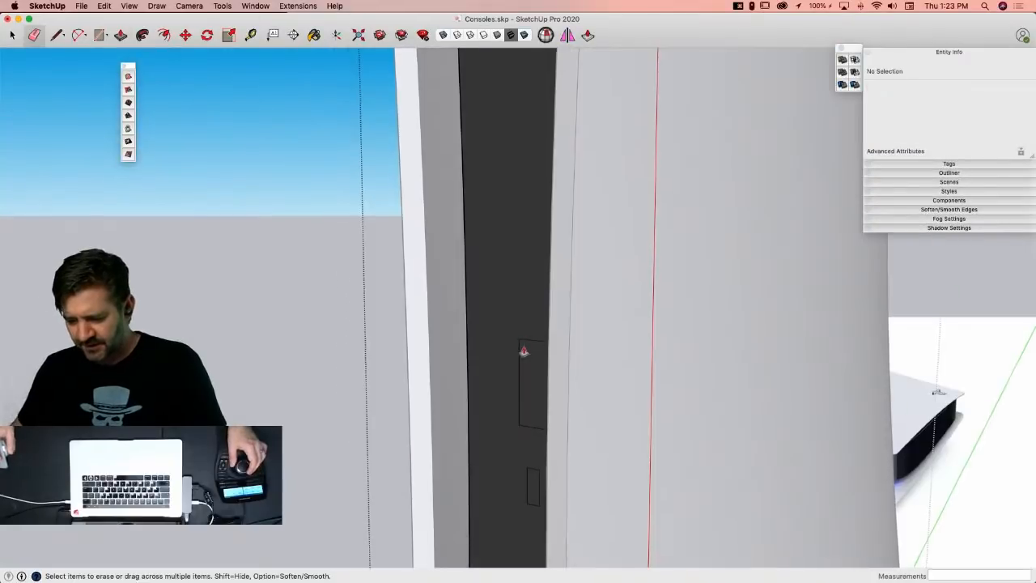
Step: Push both rectangles about 3 11/16" into the body to form two port recesses
{"action": "key", "text": "p"}
{"action": "left_click", "coordinate": [537, 366]}
{"action": "left_click", "coordinate": [542, 367]}
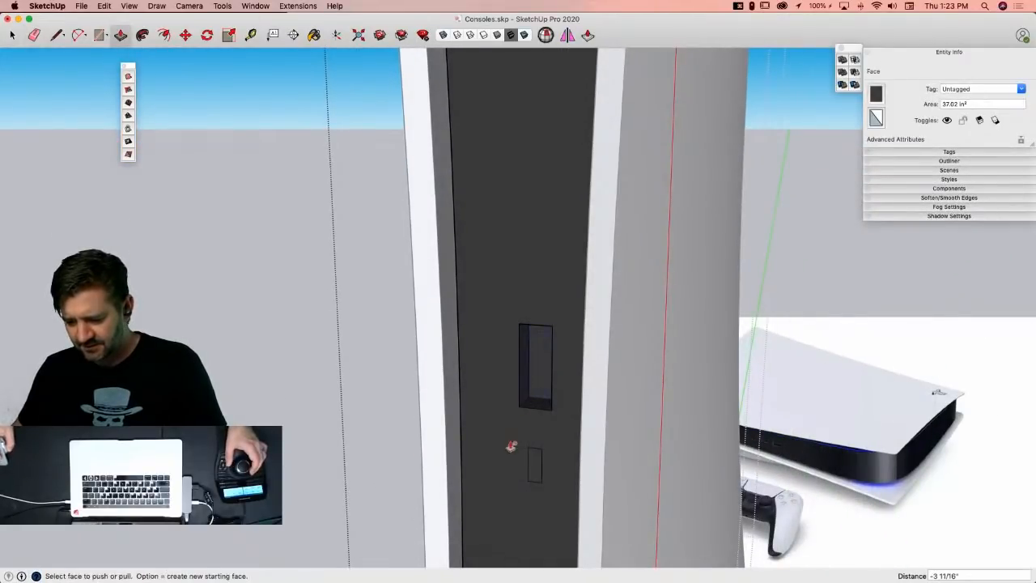
{"action": "double_click", "coordinate": [534, 465]}
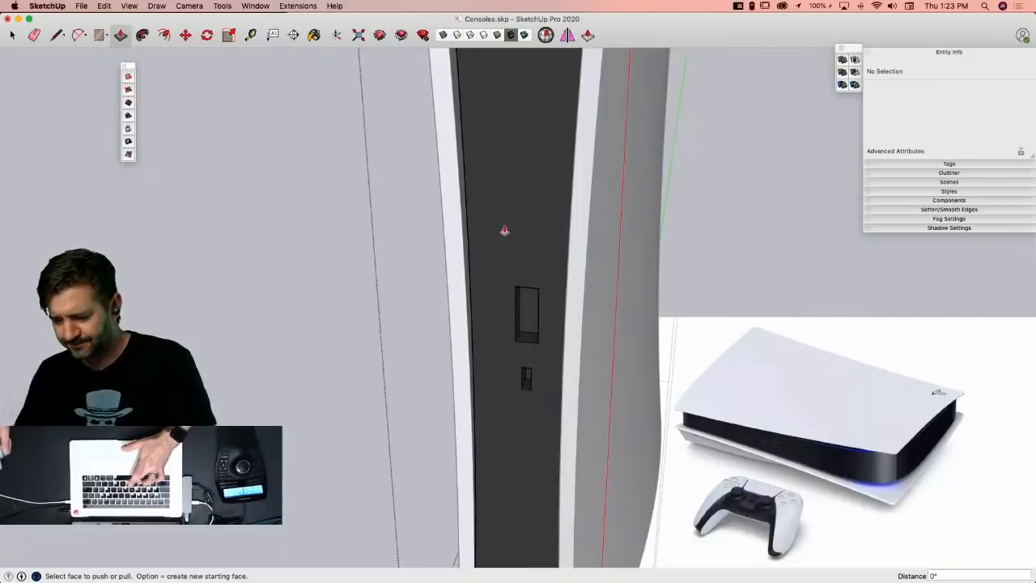
Step: Paint the back faces of both port recesses with the black Licorice colour and close the colour picker
{"action": "key", "text": "b"}
{"action": "left_click", "coordinate": [755, 126]}
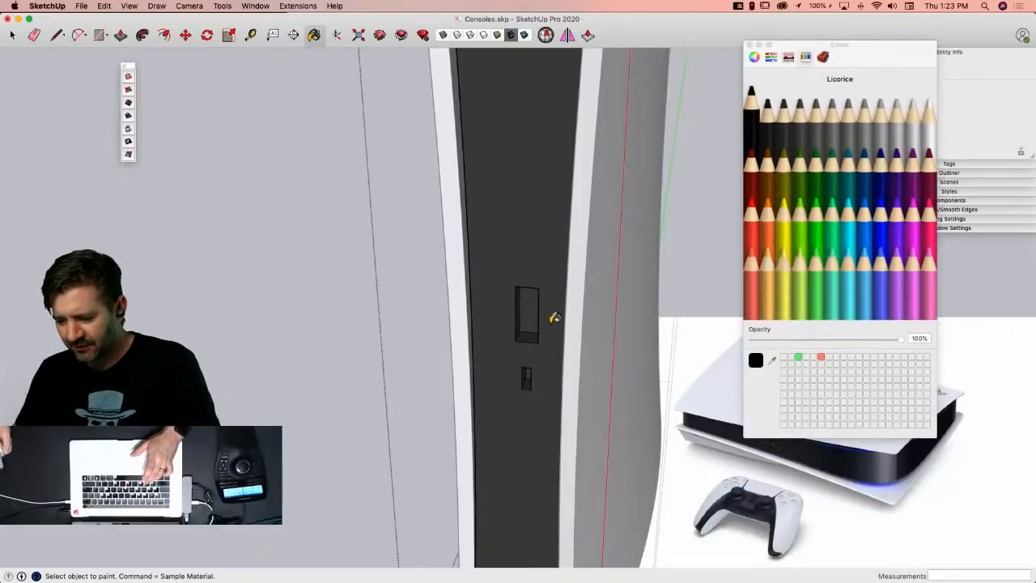
{"action": "left_click", "coordinate": [533, 311]}
{"action": "scroll", "coordinate": [531, 369], "scroll_direction": "up", "scroll_amount": 3}
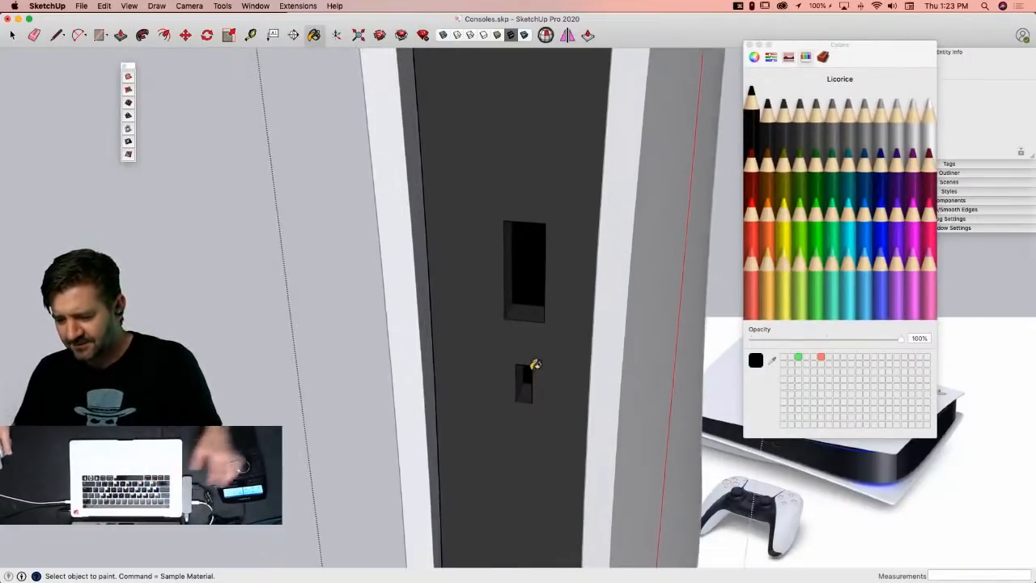
{"action": "key", "text": "space"}
{"action": "scroll", "coordinate": [537, 237], "scroll_direction": "down", "scroll_amount": 10}
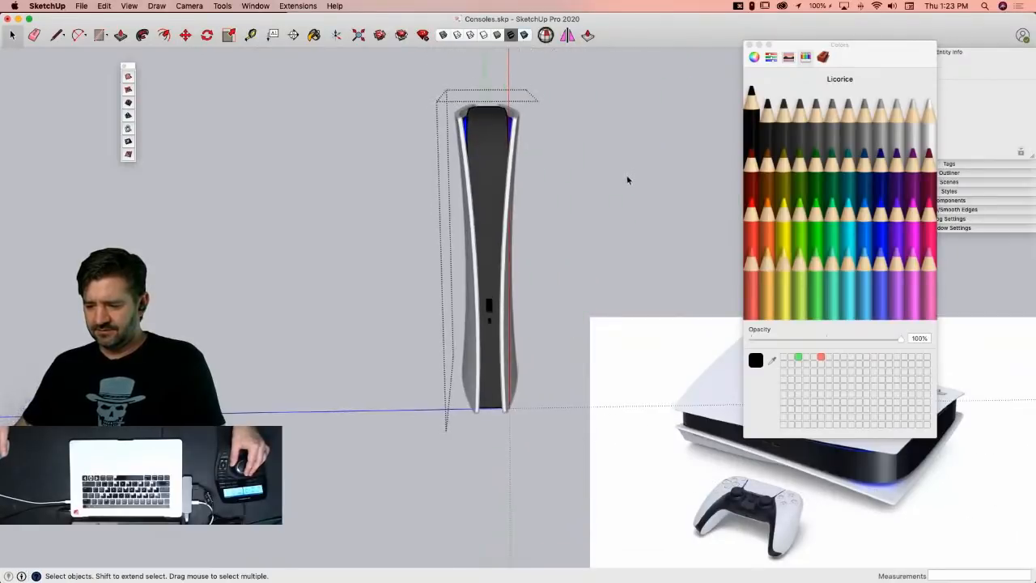
{"action": "left_click", "coordinate": [752, 45]}
Step: Move both port recesses together about 1' 3 7/16" up the front face and exit the body component
{"action": "scroll", "coordinate": [523, 394], "scroll_direction": "up", "scroll_amount": 3}
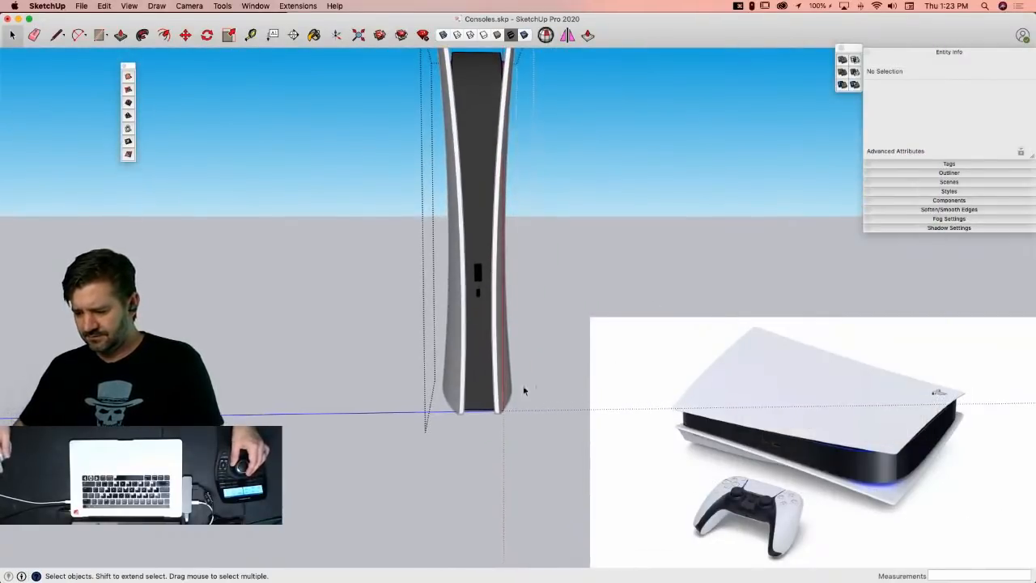
{"action": "triple_click", "coordinate": [480, 328]}
{"action": "scroll", "coordinate": [479, 327], "scroll_direction": "up", "scroll_amount": 1}
{"action": "key", "text": "m"}
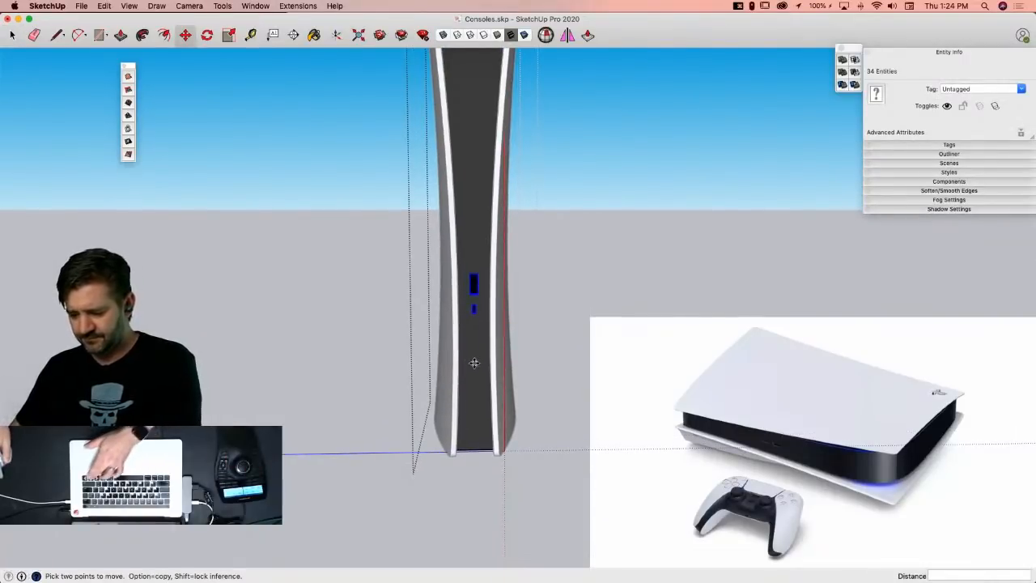
{"action": "left_click", "coordinate": [474, 363]}
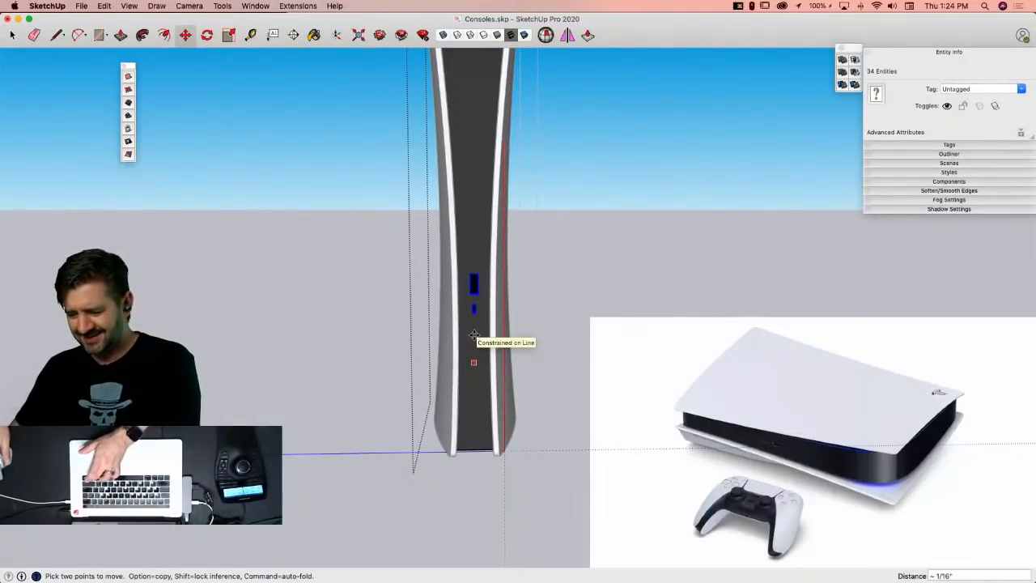
{"action": "left_click", "coordinate": [474, 331]}
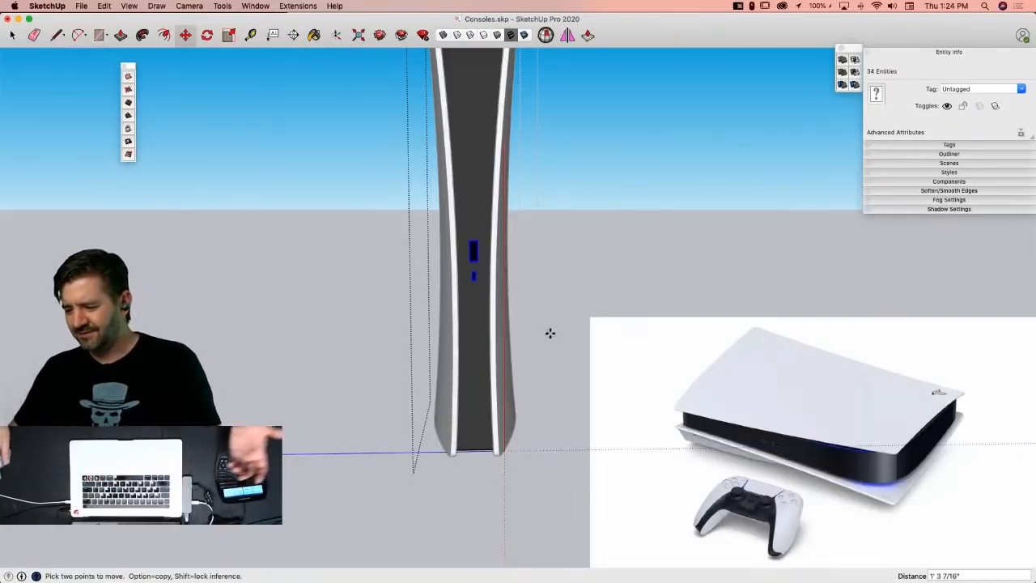
{"action": "key", "text": "space"}
{"action": "left_click", "coordinate": [571, 384]}
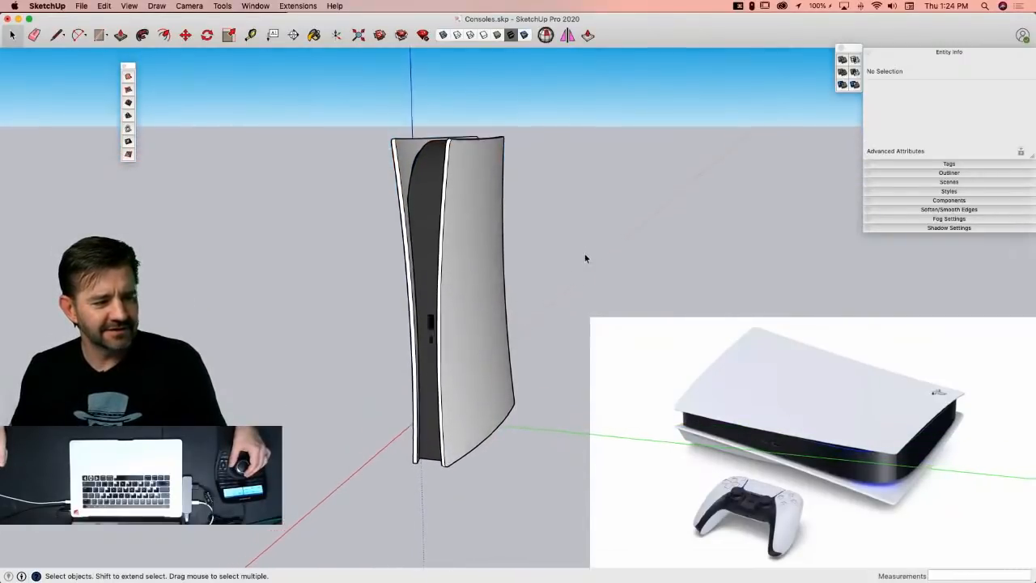
Step: Switch to Chrome, enlarge the SONY_playstation-5_120620_1120 forum image to study the disc slot and front details, and return to SketchUp
{"action": "key", "text": "super+Tab"}
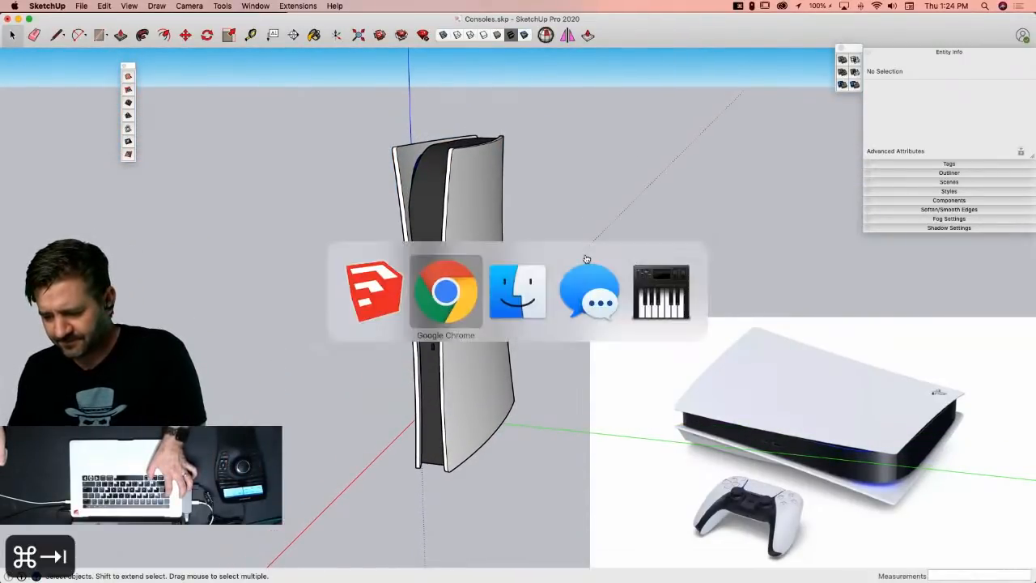
{"action": "scroll", "coordinate": [628, 319], "scroll_direction": "down", "scroll_amount": 5}
{"action": "scroll", "coordinate": [628, 319], "scroll_direction": "down", "scroll_amount": 15}
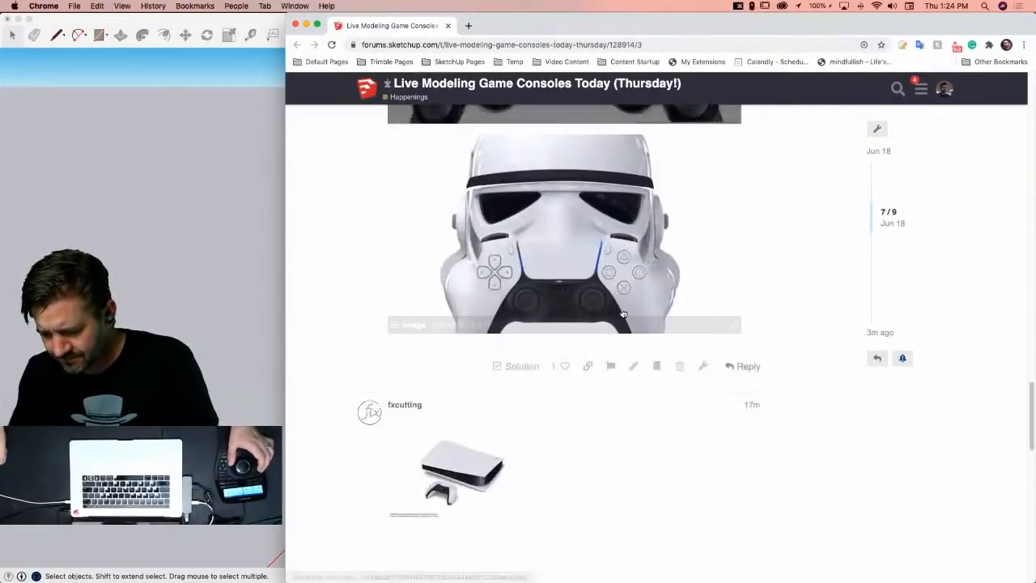
{"action": "scroll", "coordinate": [621, 313], "scroll_direction": "up", "scroll_amount": 3}
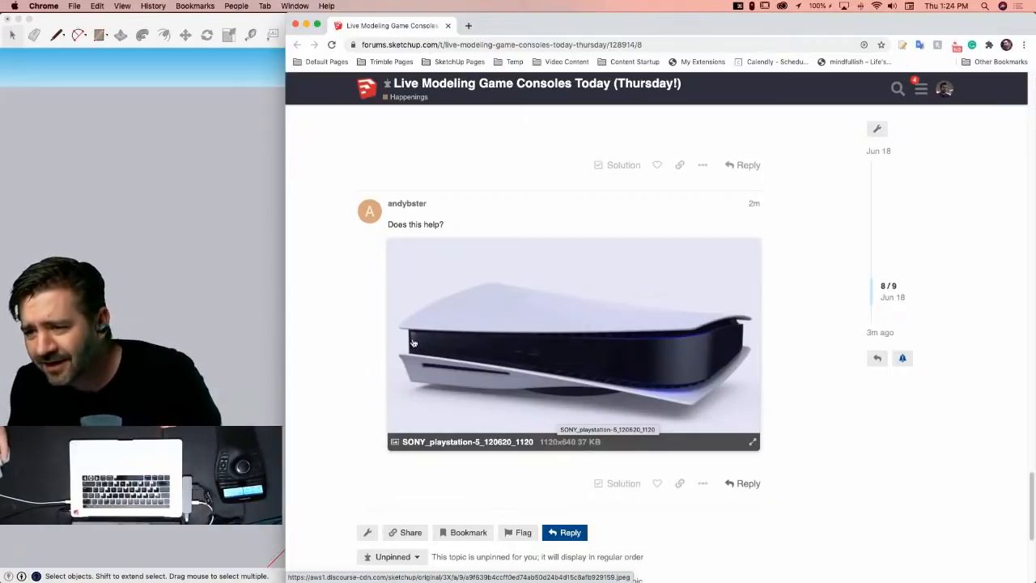
{"action": "left_click", "coordinate": [465, 363]}
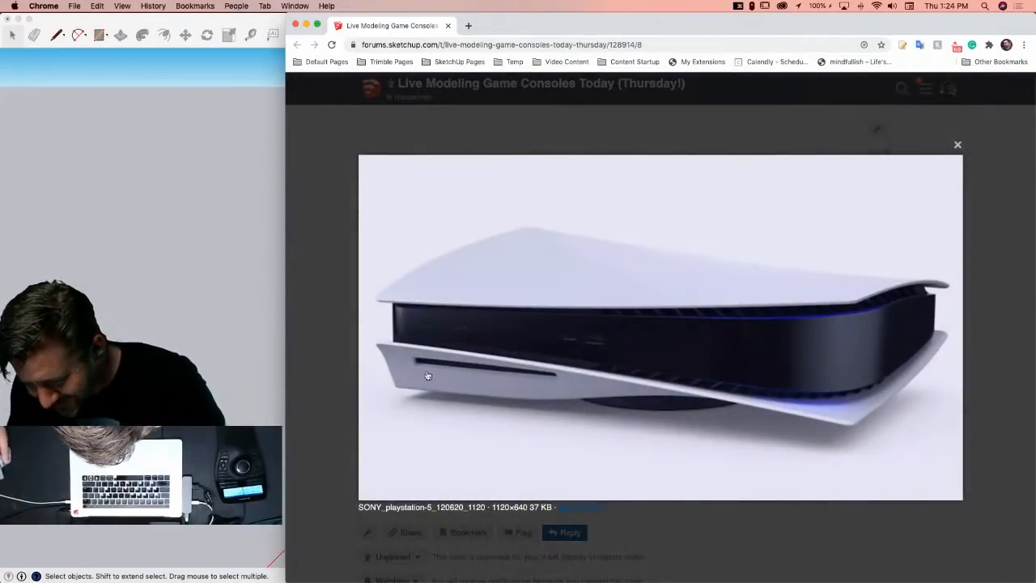
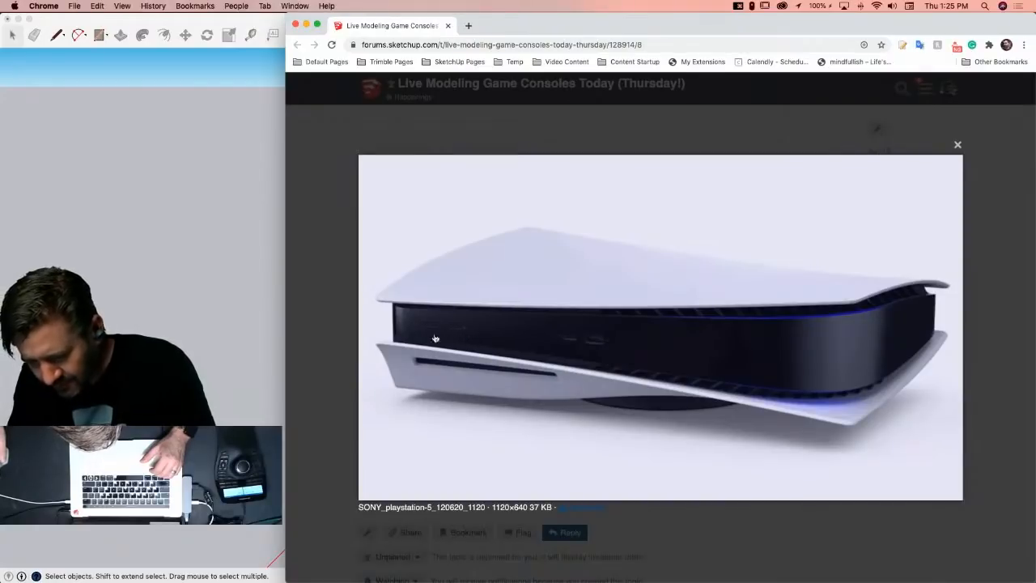
{"action": "left_click", "coordinate": [265, 24]}
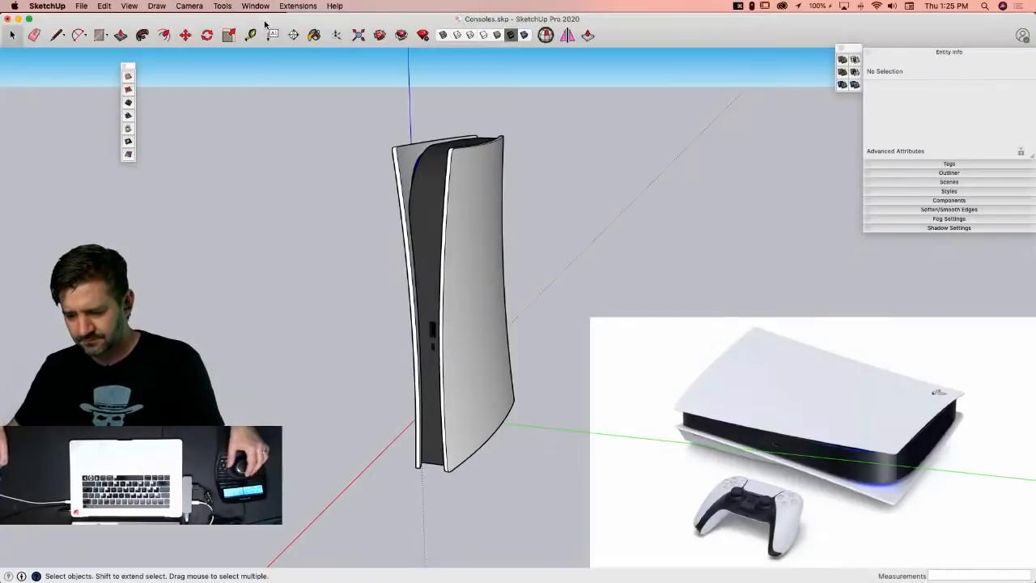
{"action": "scroll", "coordinate": [464, 289], "scroll_direction": "up", "scroll_amount": 5}
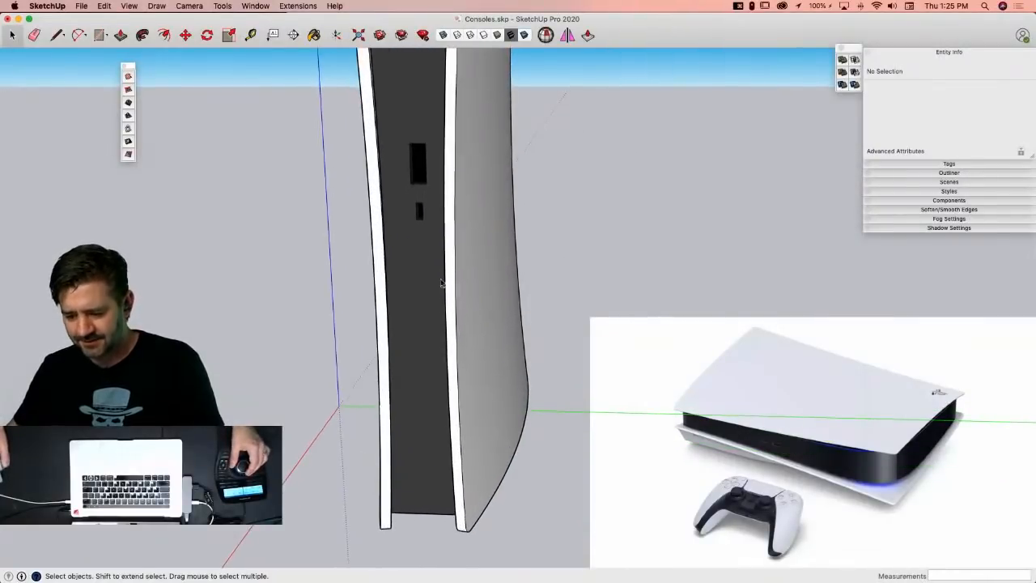
{"action": "scroll", "coordinate": [434, 280], "scroll_direction": "up", "scroll_amount": 2}
{"action": "key", "text": "c"}
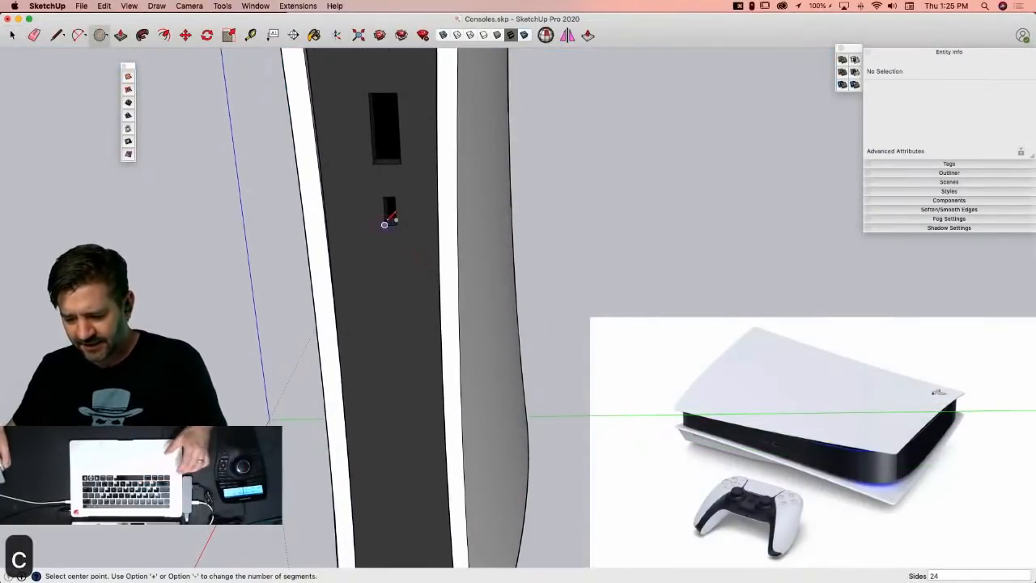
{"action": "scroll", "coordinate": [389, 231], "scroll_direction": "up", "scroll_amount": 2}
{"action": "key", "text": "r"}
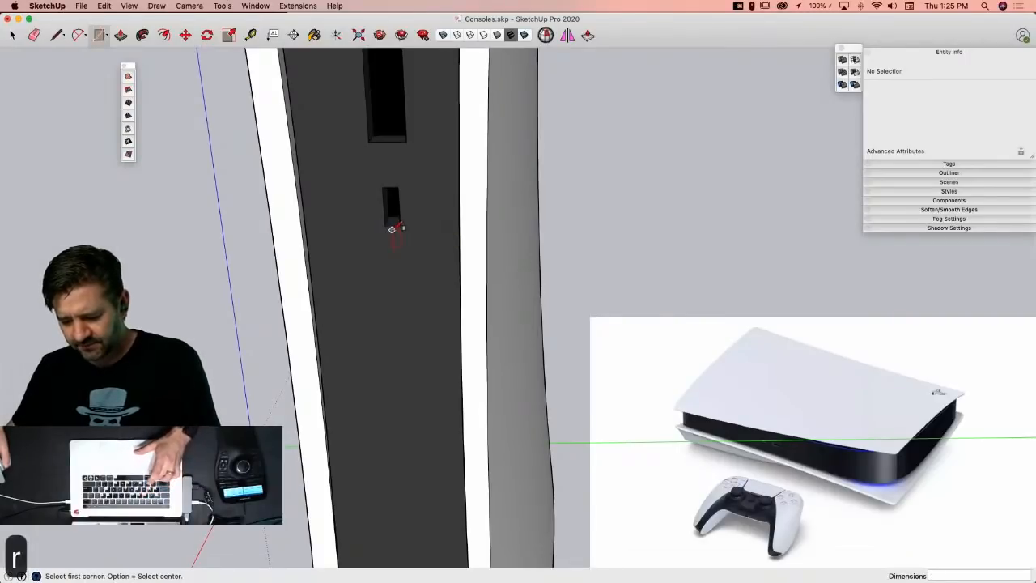
{"action": "key", "text": "alt"}
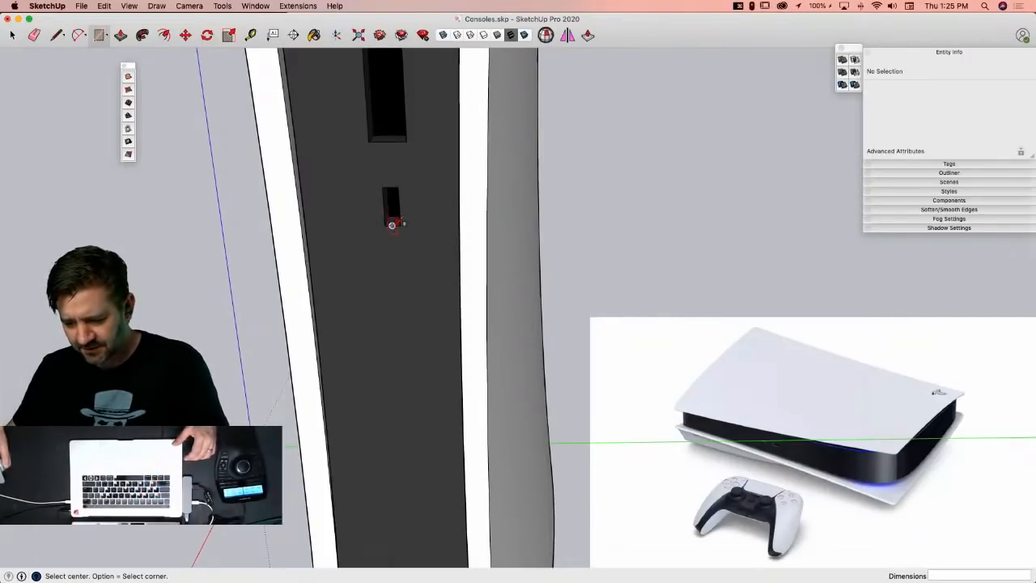
{"action": "left_click", "coordinate": [401, 387]}
{"action": "scroll", "coordinate": [400, 351], "scroll_direction": "up", "scroll_amount": 3}
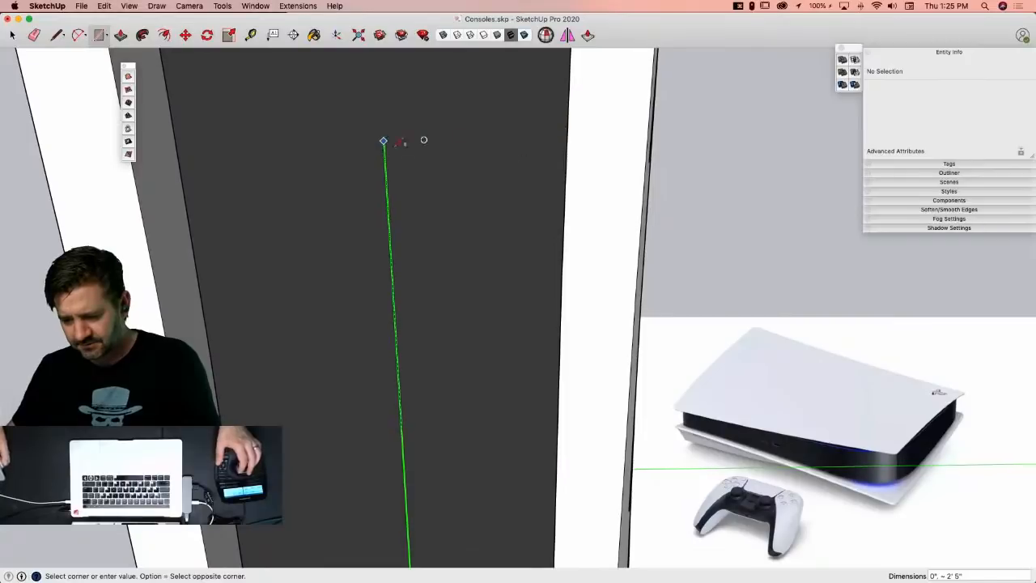
{"action": "scroll", "coordinate": [348, 295], "scroll_direction": "down", "scroll_amount": 1}
{"action": "middle_click_drag", "start_coordinate": [437, 230], "coordinate": [445, 245]}
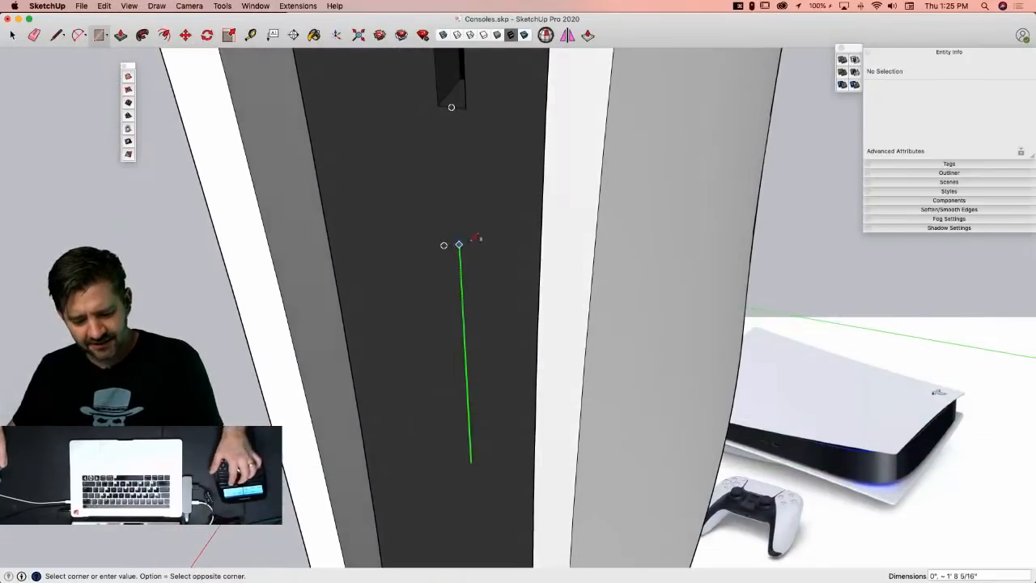
{"action": "key", "text": "space"}
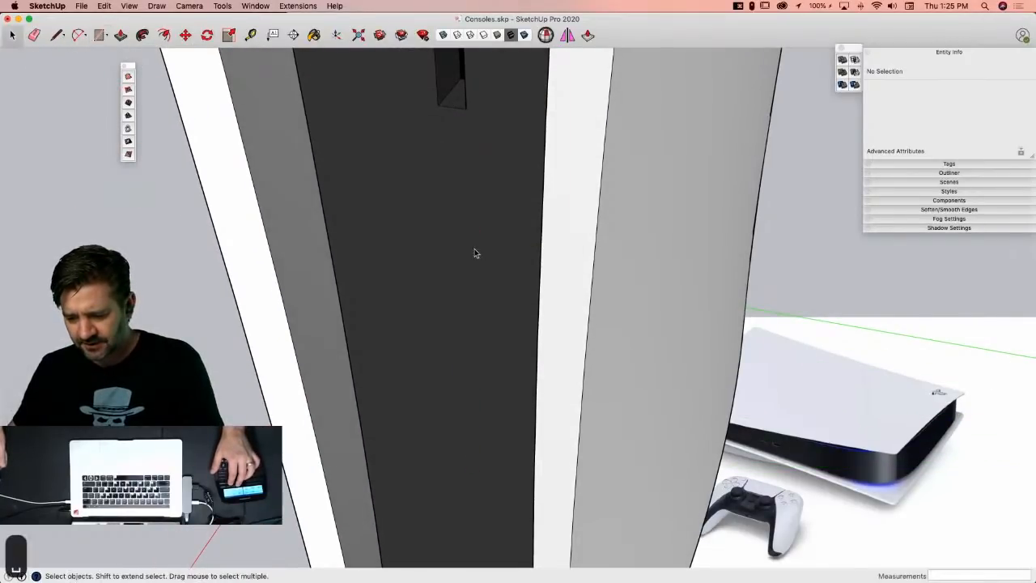
Step: Open the body component for editing and draw a tall centred rectangle on the front face below the smaller port
{"action": "left_click", "coordinate": [475, 254]}
{"action": "double_click", "coordinate": [474, 249]}
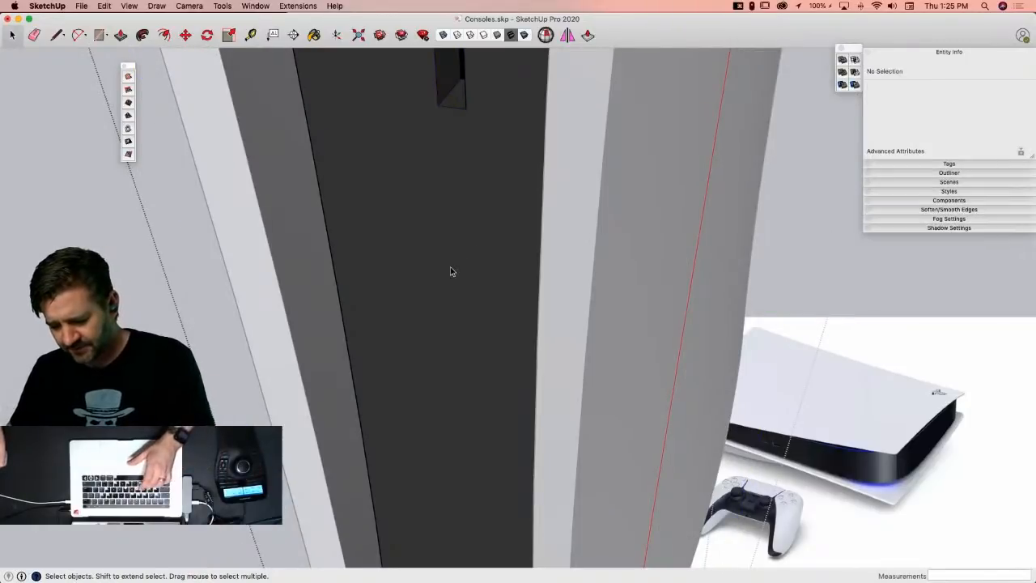
{"action": "key", "text": "r"}
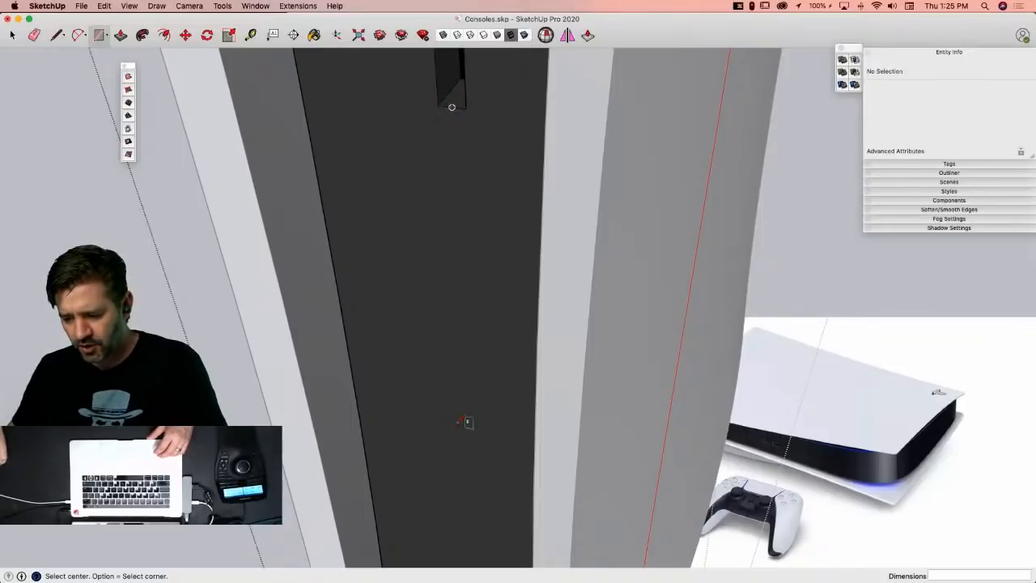
{"action": "left_click", "coordinate": [467, 413]}
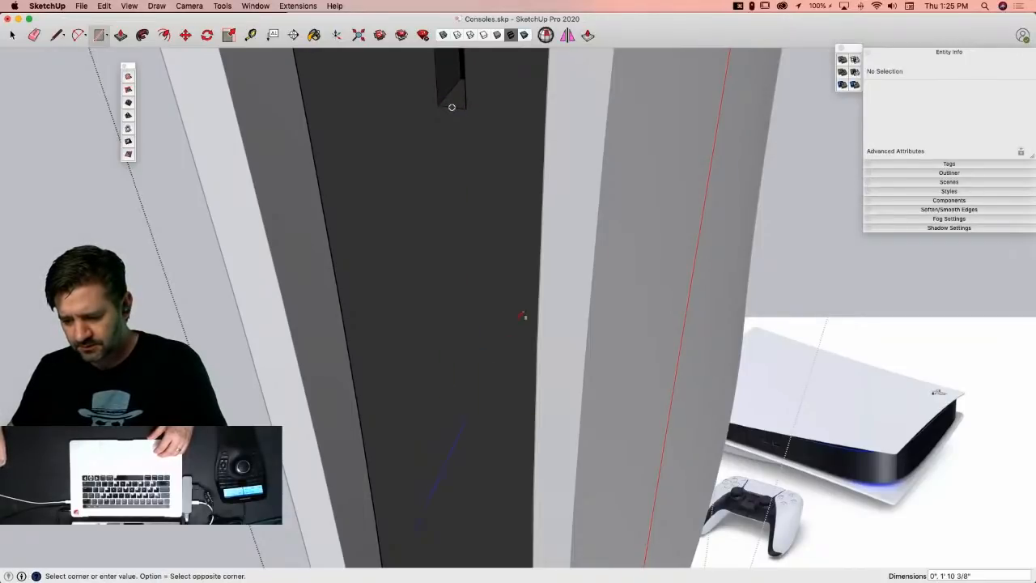
{"action": "left_click", "coordinate": [488, 339]}
{"action": "key", "text": "space"}
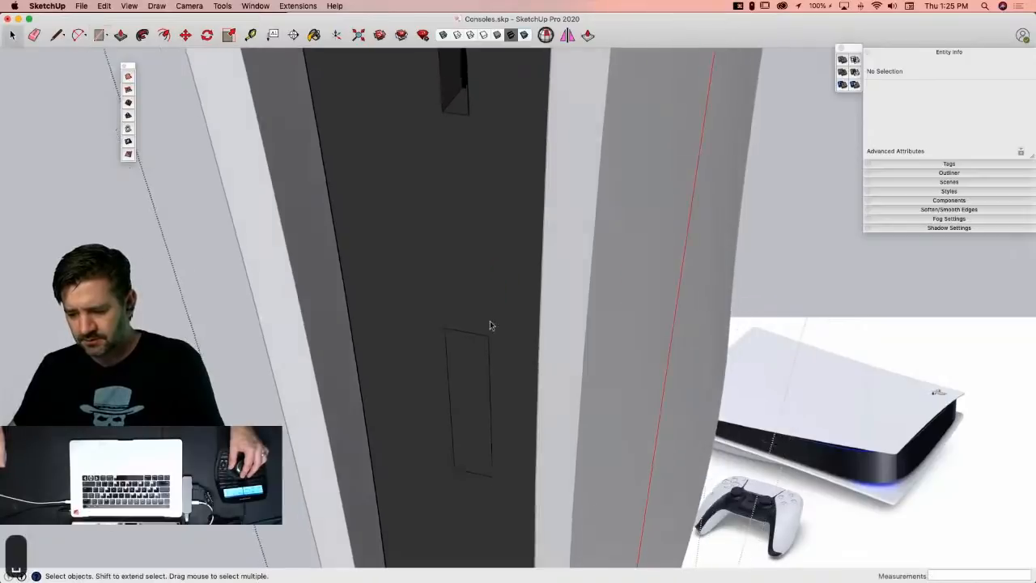
Step: Scale the new rectangle about its centre to 0.16 of its width and 0.50 of its height, forming a narrow button outline
{"action": "left_click", "coordinate": [459, 319]}
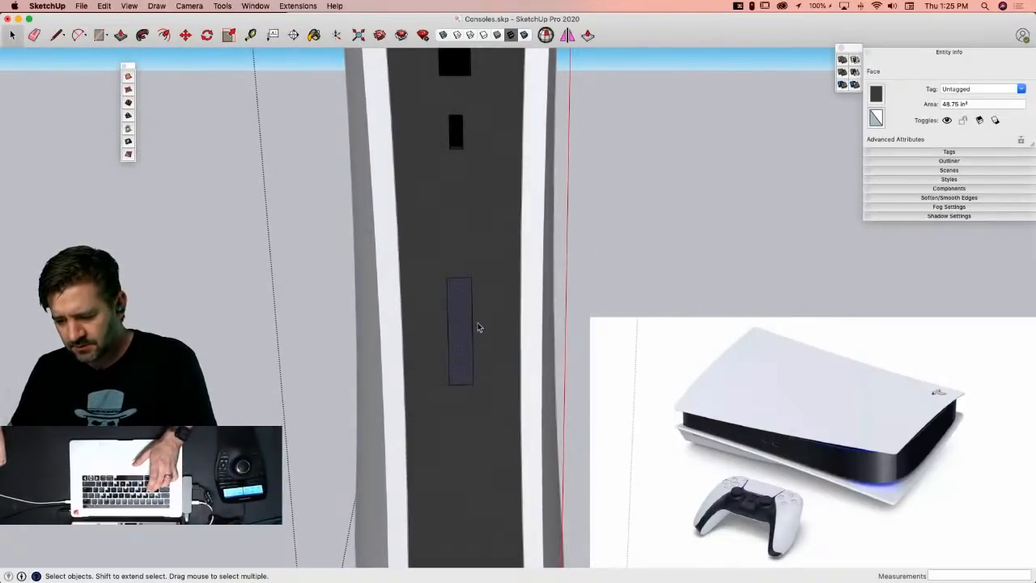
{"action": "key", "text": "s"}
{"action": "left_click", "coordinate": [472, 332]}
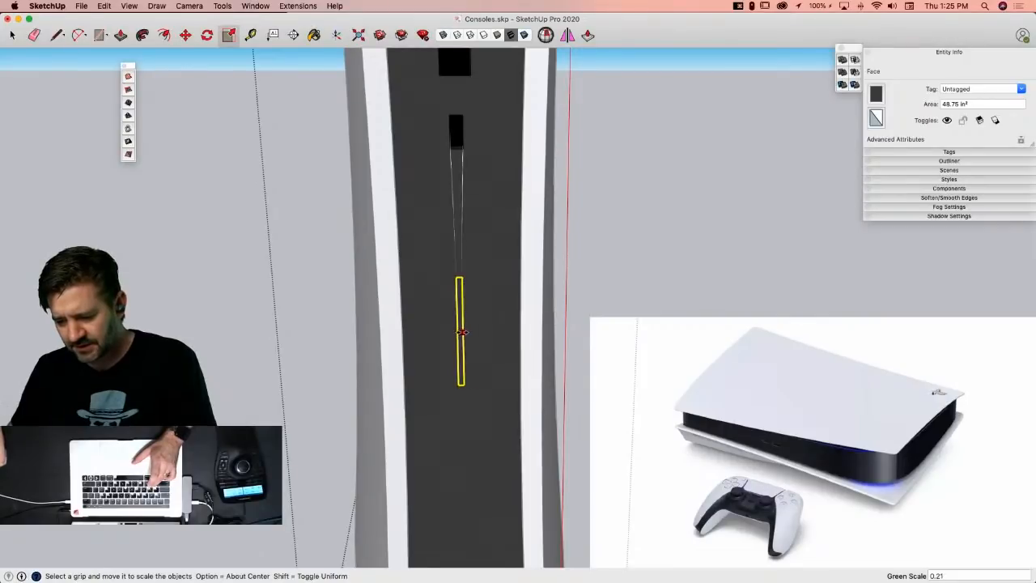
{"action": "left_click", "coordinate": [462, 332]}
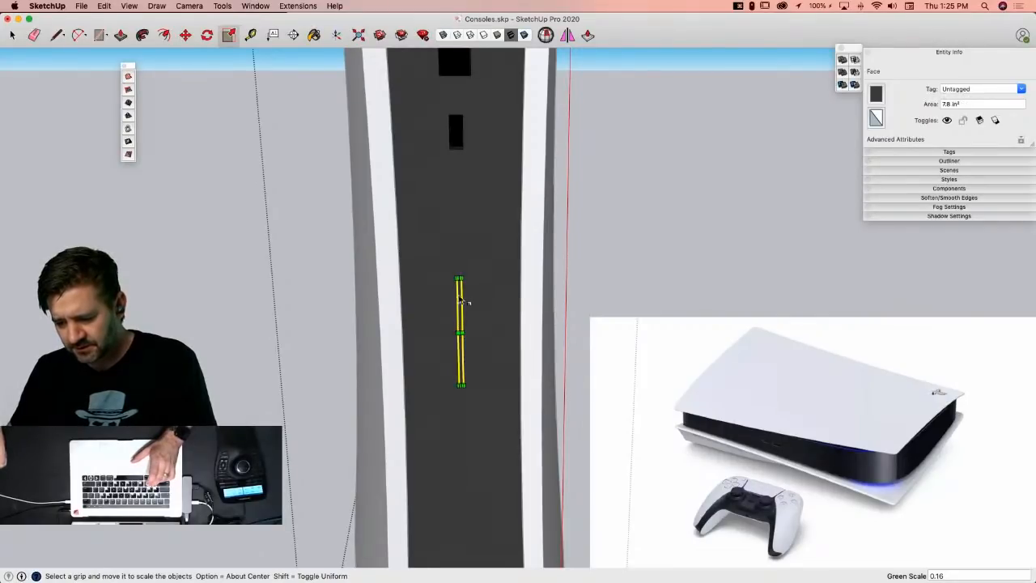
{"action": "scroll", "coordinate": [462, 301], "scroll_direction": "up", "scroll_amount": 5}
{"action": "left_click", "coordinate": [456, 263]}
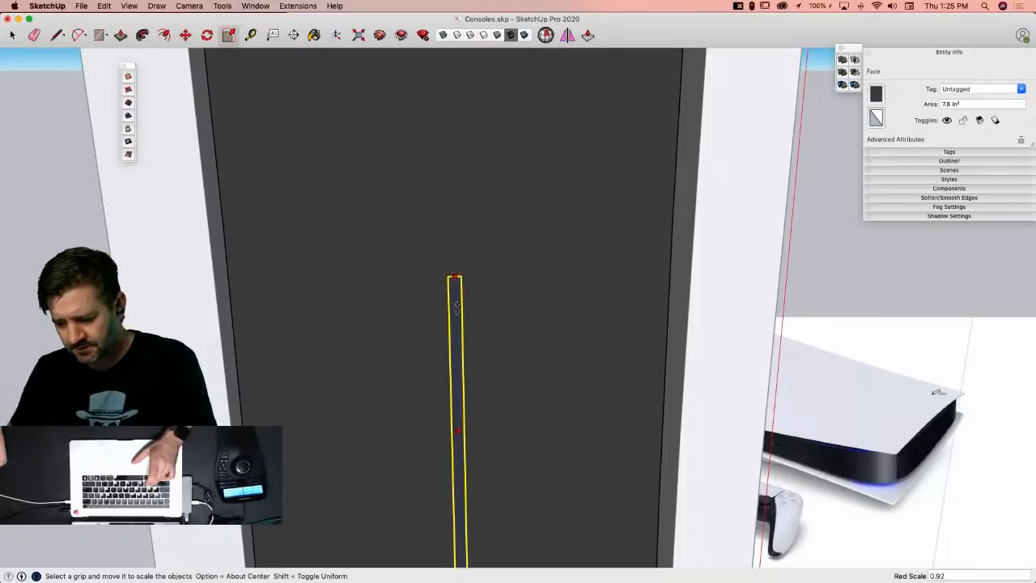
{"action": "left_click", "coordinate": [457, 349], "text": "alt"}
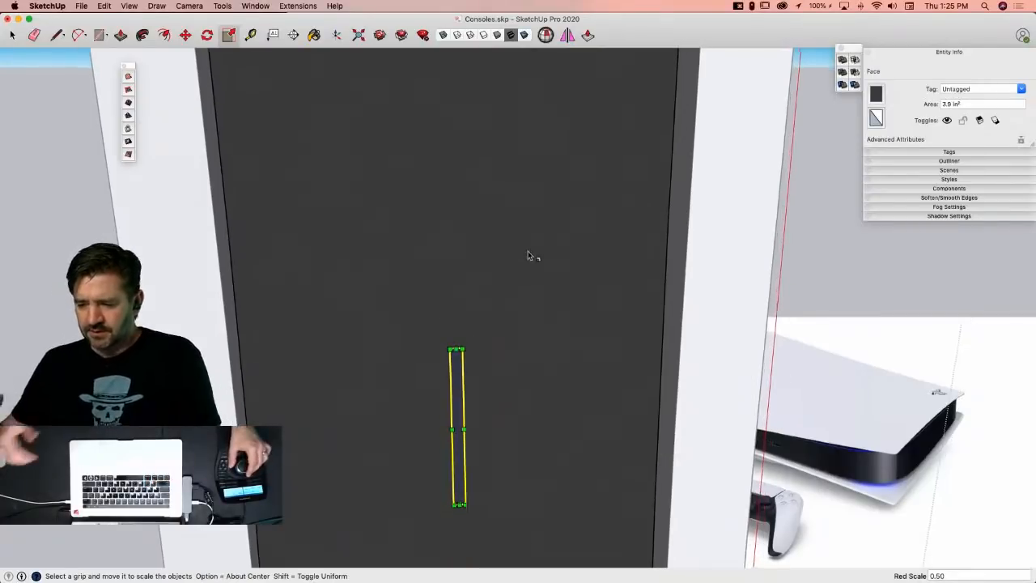
Step: Switch to Chrome and check the front details in the enlarged SONY_playstation-5_120620_1120 reference image
{"action": "scroll", "coordinate": [528, 251], "scroll_direction": "down", "scroll_amount": 5}
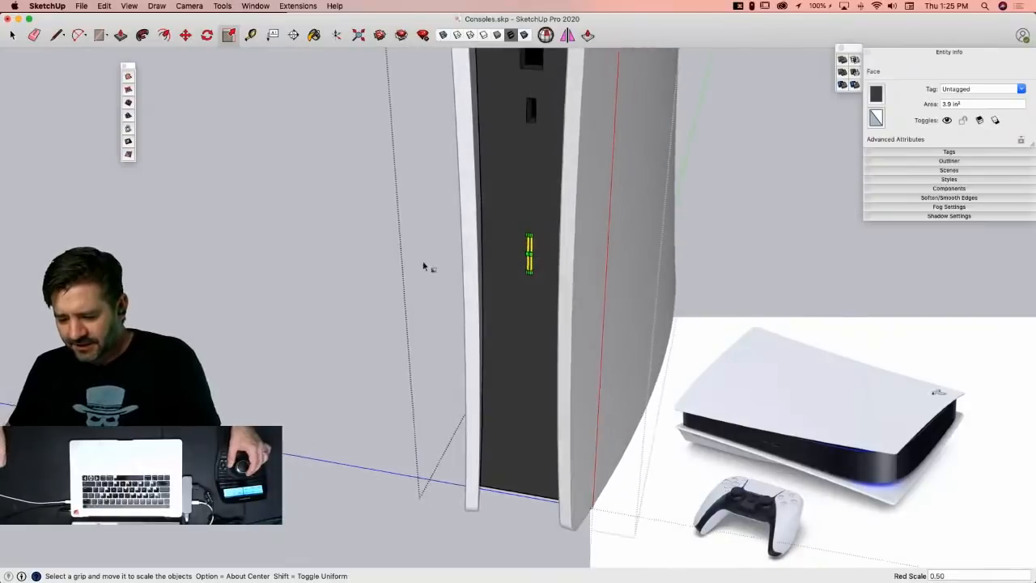
{"action": "key", "text": "super+Tab"}
{"action": "key", "text": "super+Escape"}
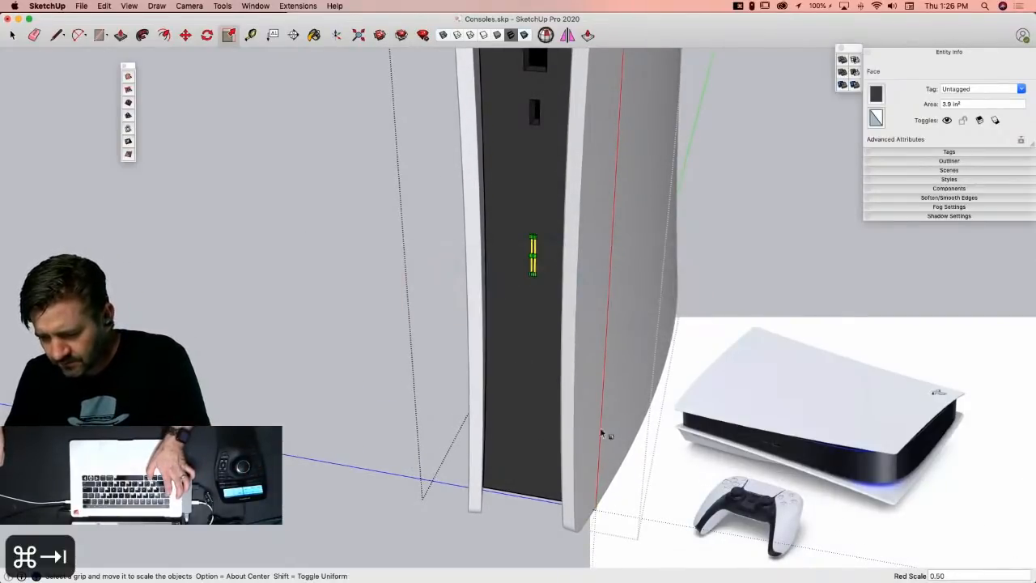
{"action": "key", "text": "super+Tab"}
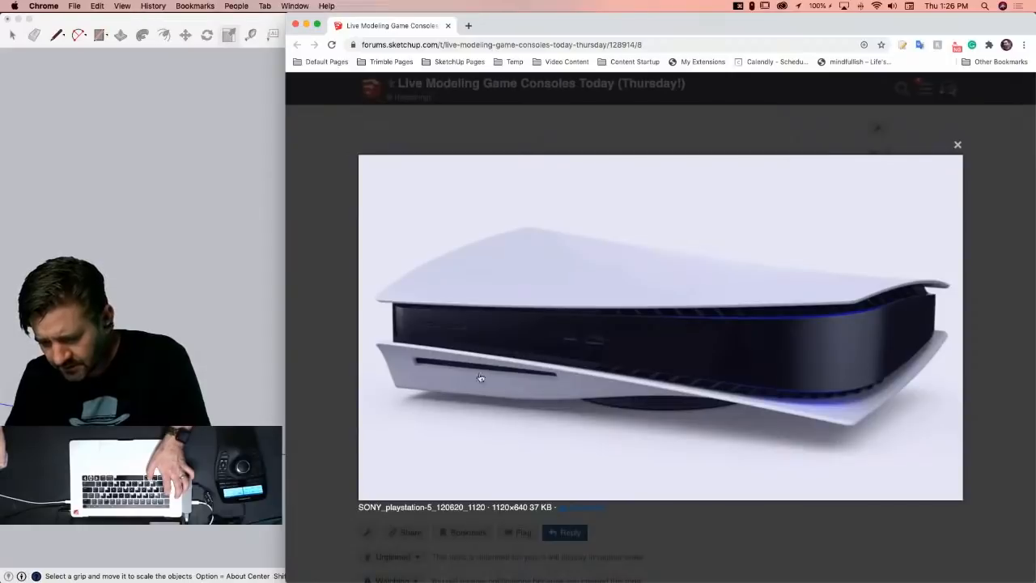
Step: Switch to SketchUp and scale the narrow rectangle on the console's dark front to 0.85 along its length
{"action": "key", "text": "super+Tab"}
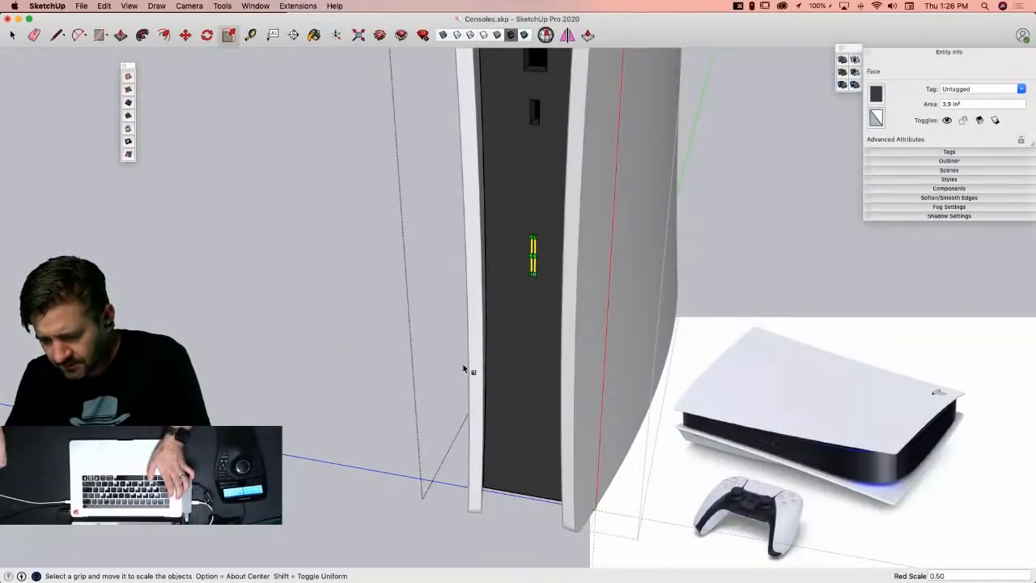
{"action": "key", "text": "super+Tab"}
{"action": "key", "text": "super+Tab"}
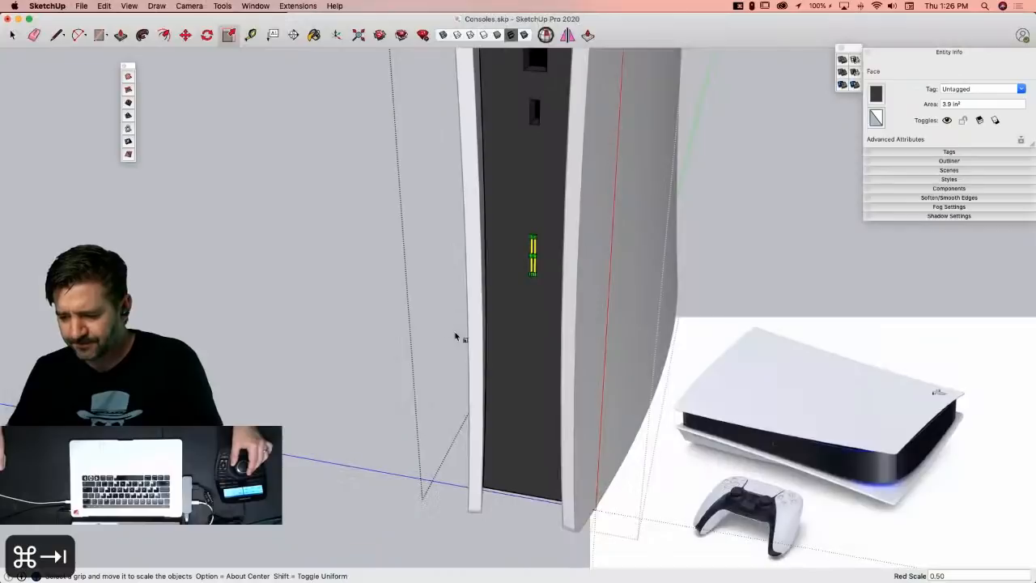
{"action": "scroll", "coordinate": [551, 255], "scroll_direction": "up", "scroll_amount": 10}
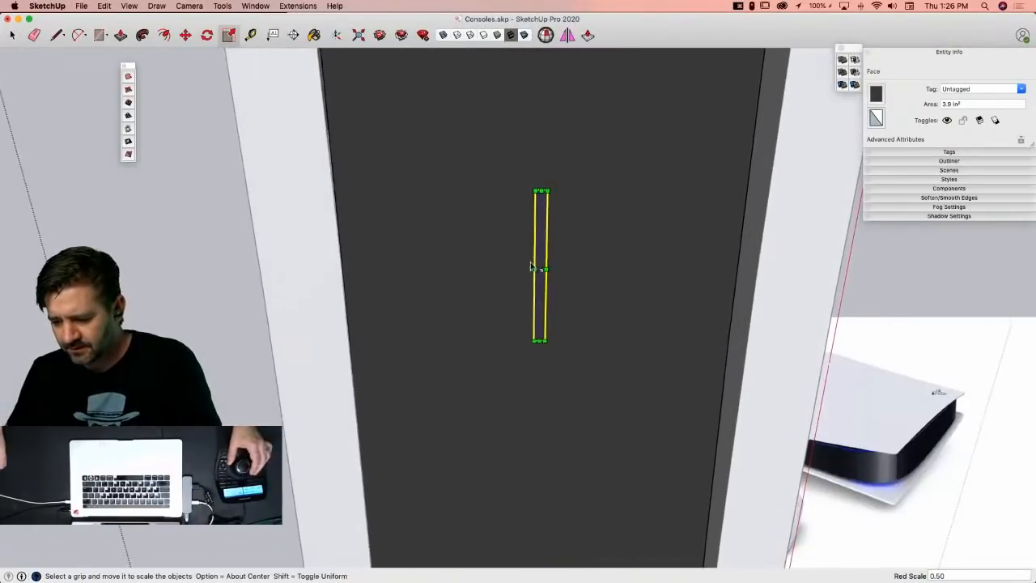
{"action": "left_click", "coordinate": [514, 350]}
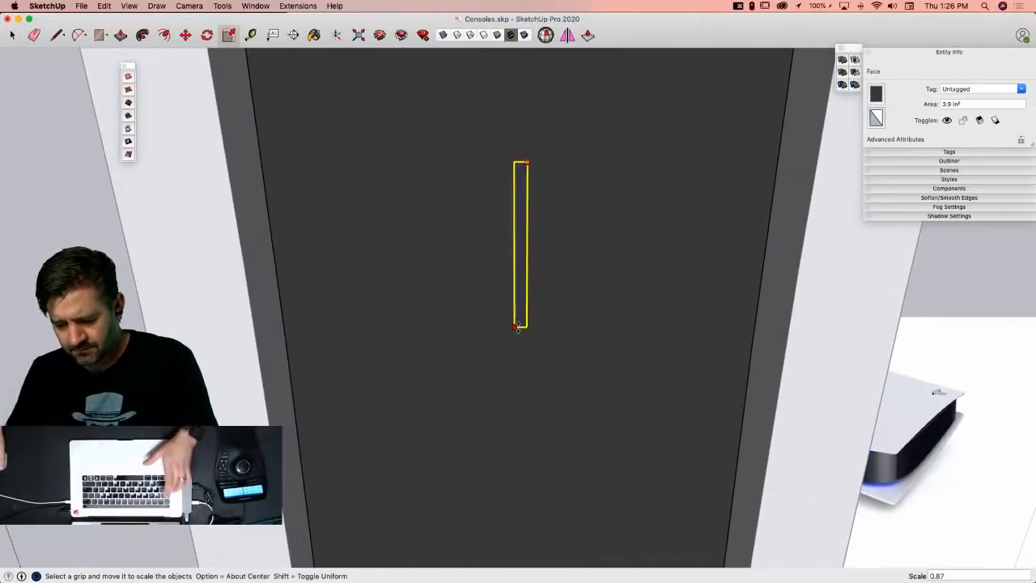
{"action": "key", "text": "Escape"}
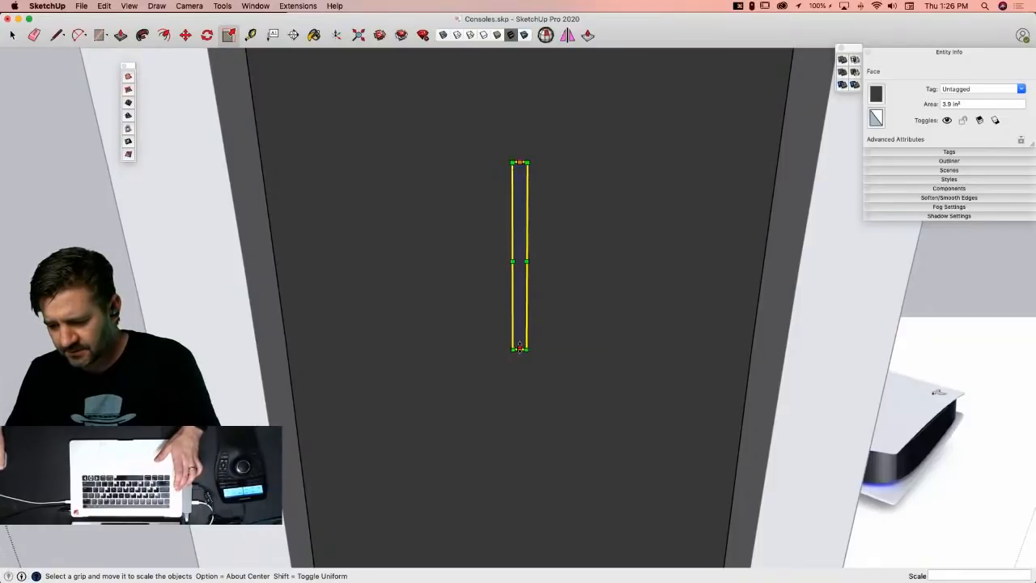
{"action": "left_click", "coordinate": [520, 323]}
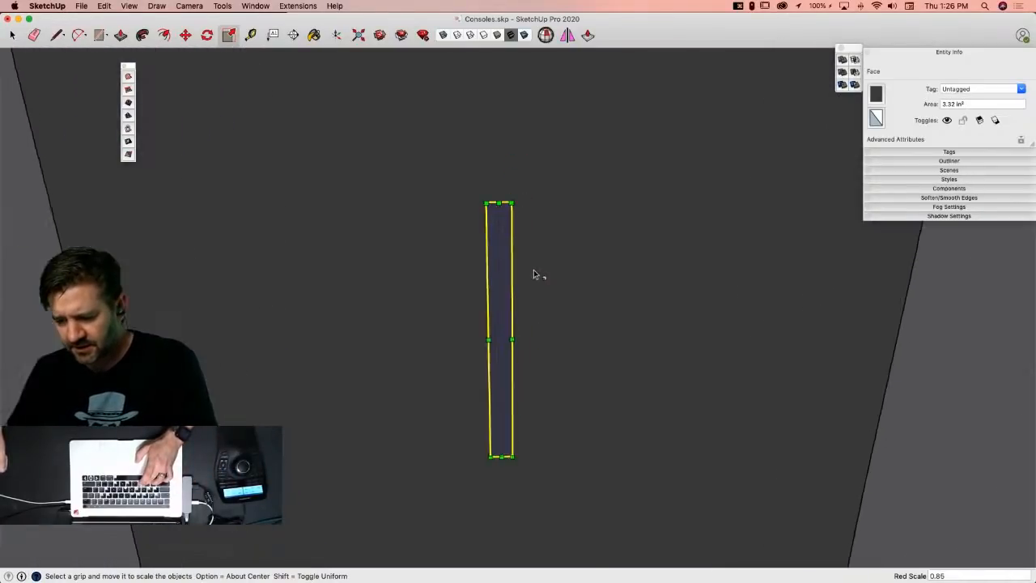
Step: Draw an outward-bulging arc across the width of the narrow rectangle near each of its two ends
{"action": "key", "text": "c"}
{"action": "key", "text": "a"}
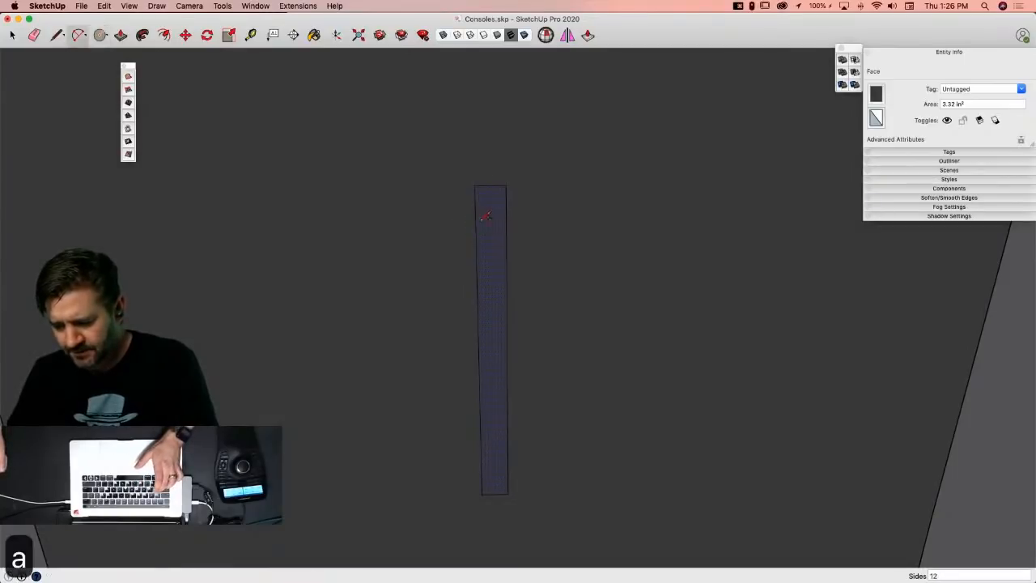
{"action": "left_click", "coordinate": [475, 213]}
{"action": "left_click", "coordinate": [506, 213]}
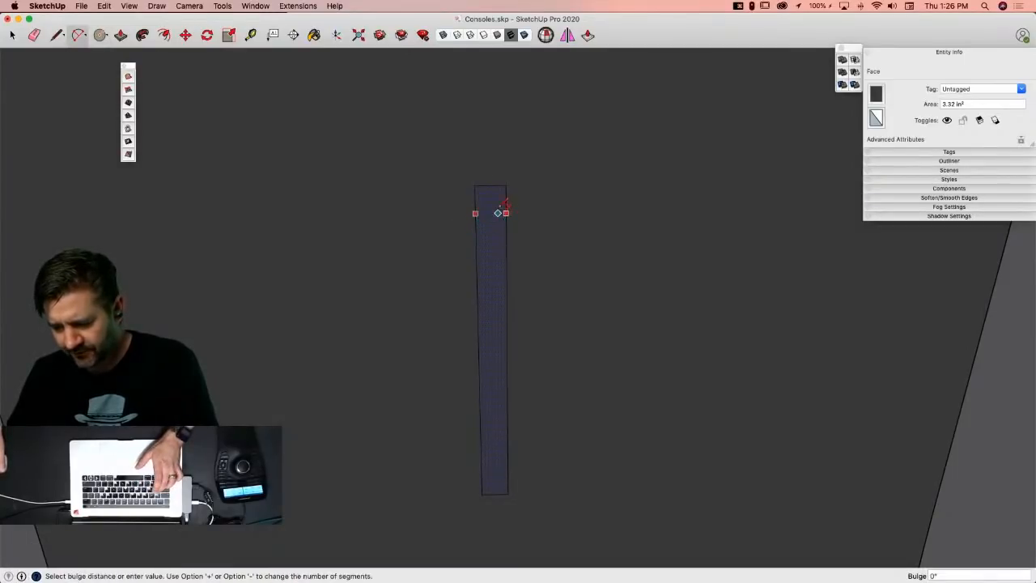
{"action": "left_click", "coordinate": [490, 199]}
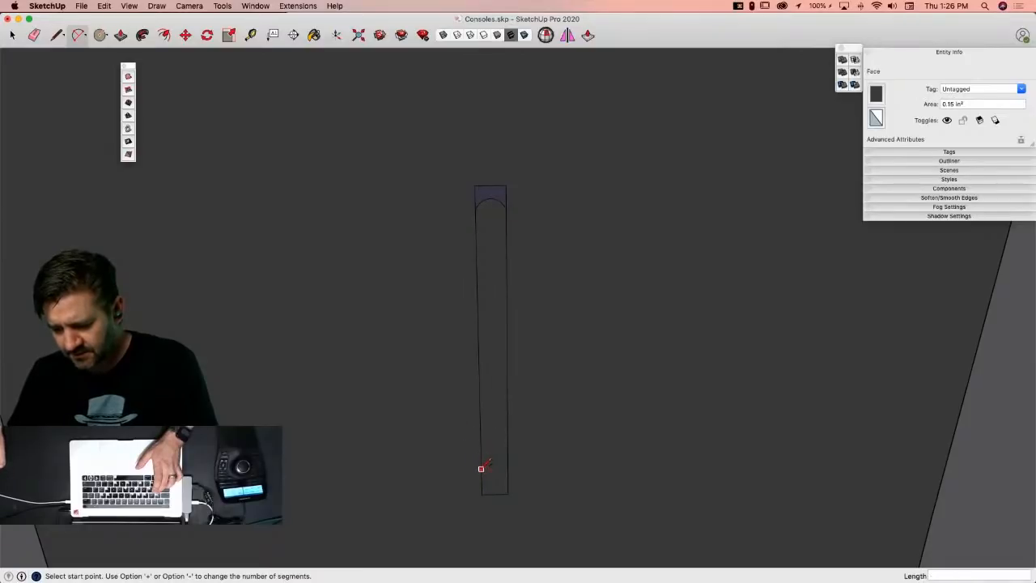
{"action": "left_click", "coordinate": [481, 469]}
{"action": "left_click", "coordinate": [508, 468]}
{"action": "left_click", "coordinate": [505, 480]}
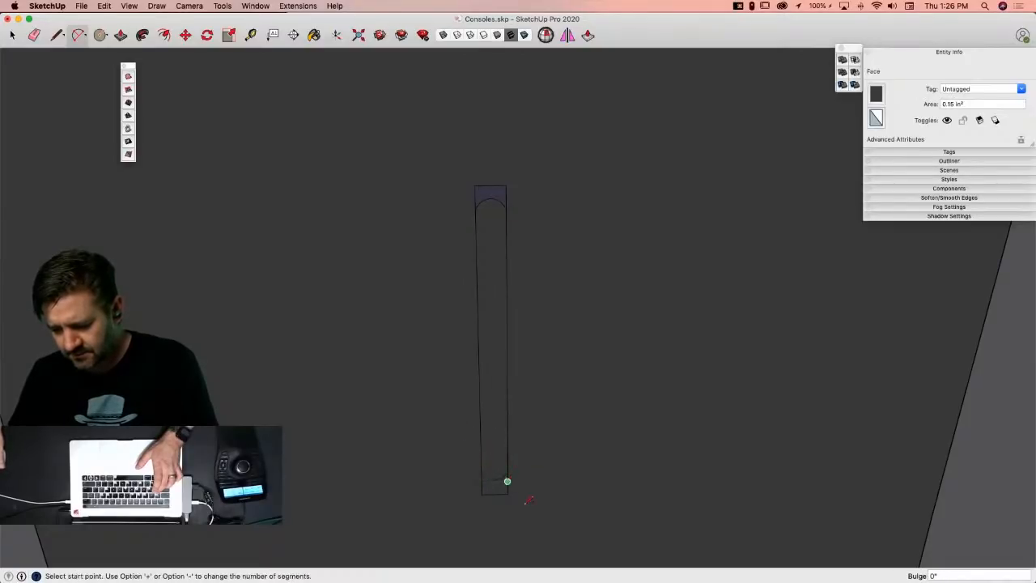
Step: Erase the square corner edges beyond both arcs to leave a slot with rounded ends
{"action": "key", "text": "e"}
{"action": "left_click_drag", "start_coordinate": [512, 491], "coordinate": [497, 491]}
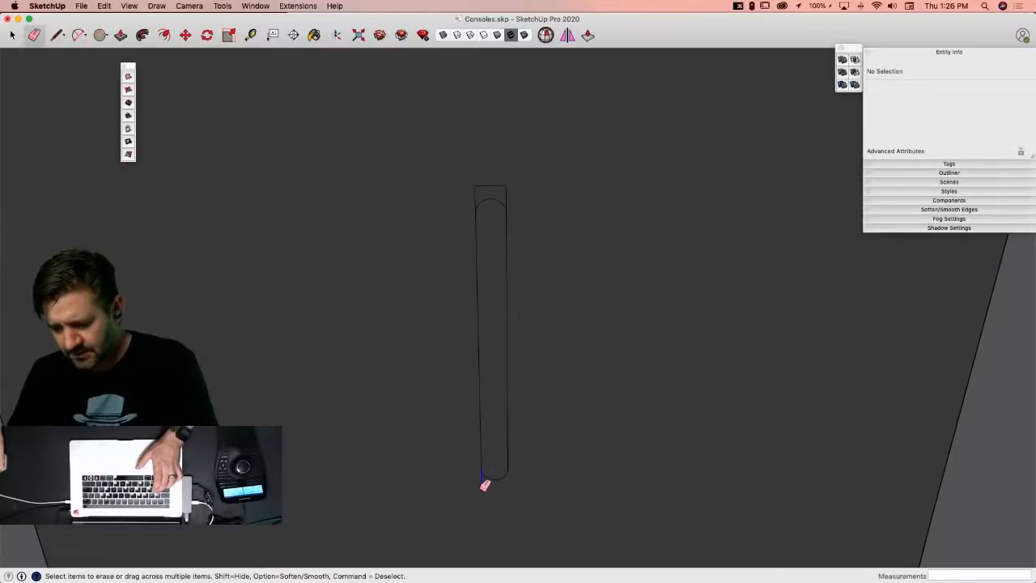
{"action": "left_click_drag", "start_coordinate": [510, 185], "coordinate": [491, 229]}
Step: Offset the rounded slot's outline outward by 1/16" and push the rim between the outlines 1/8" into the front
{"action": "key", "text": "f"}
{"action": "left_click", "coordinate": [487, 246]}
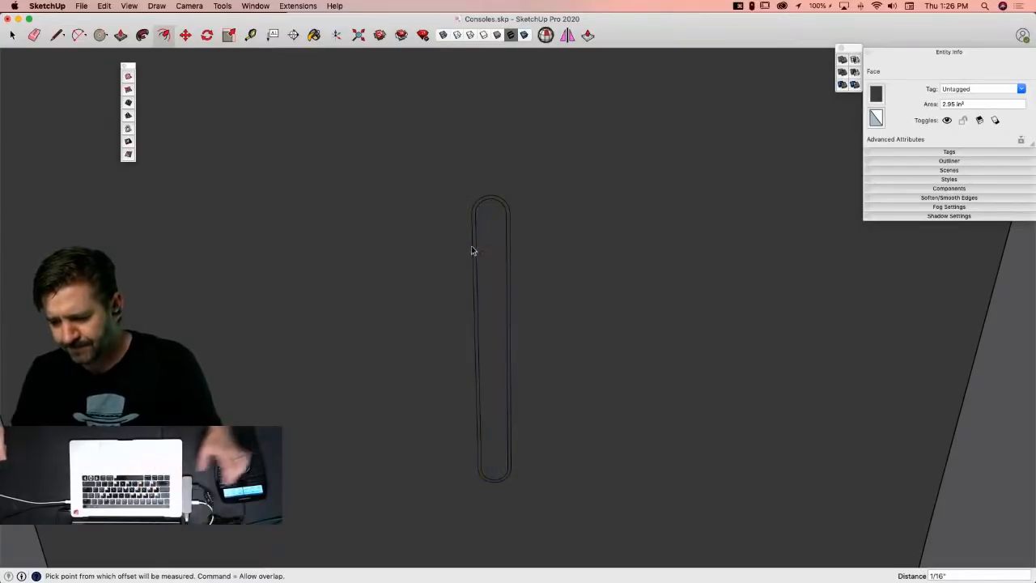
{"action": "left_click", "coordinate": [473, 243]}
{"action": "key", "text": "p"}
{"action": "left_click", "coordinate": [473, 248]}
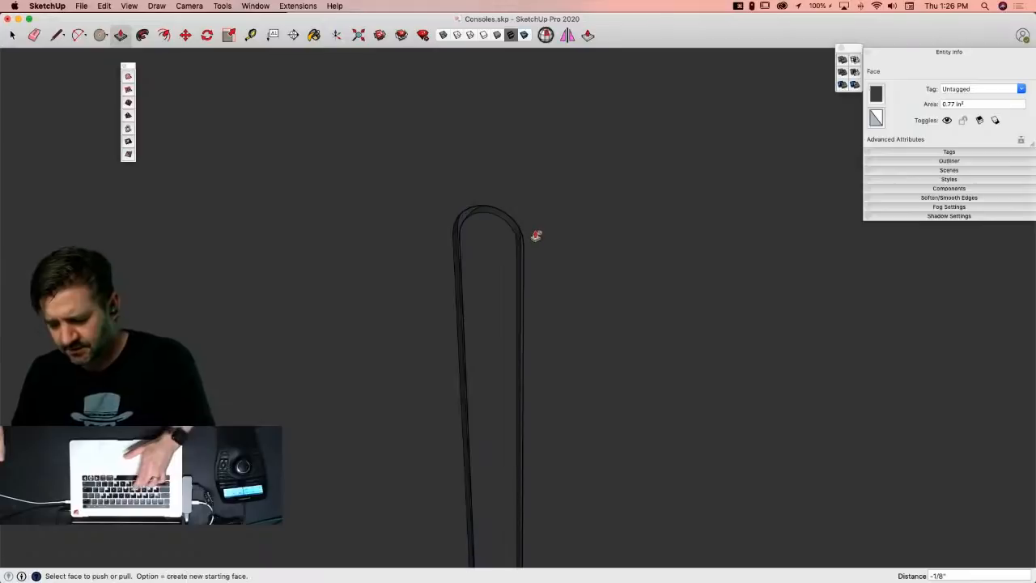
{"action": "left_click", "coordinate": [537, 234]}
Step: Paint the slot's recessed rim with the black Licorice color and close the color picker
{"action": "key", "text": "b"}
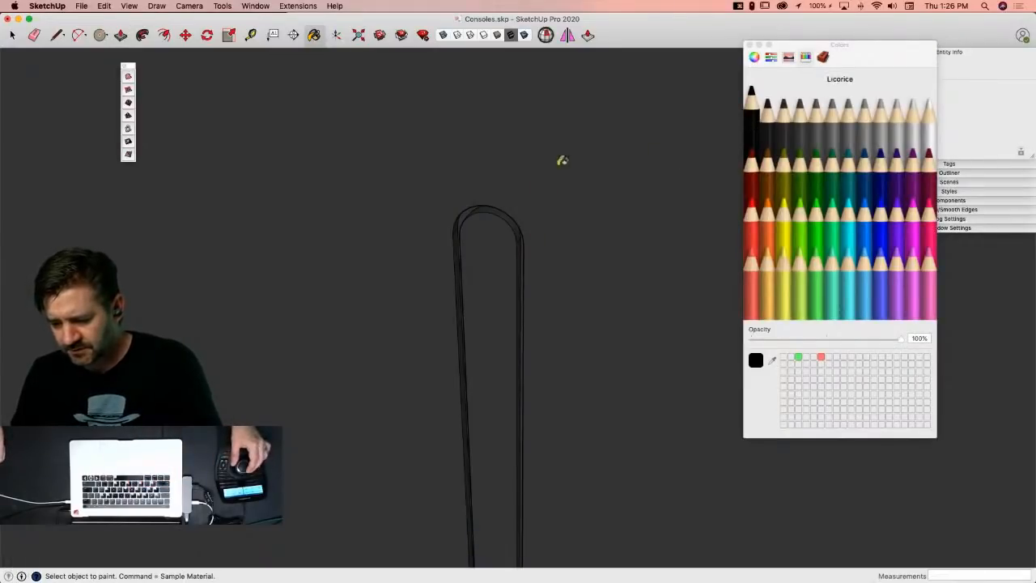
{"action": "left_click", "coordinate": [468, 209]}
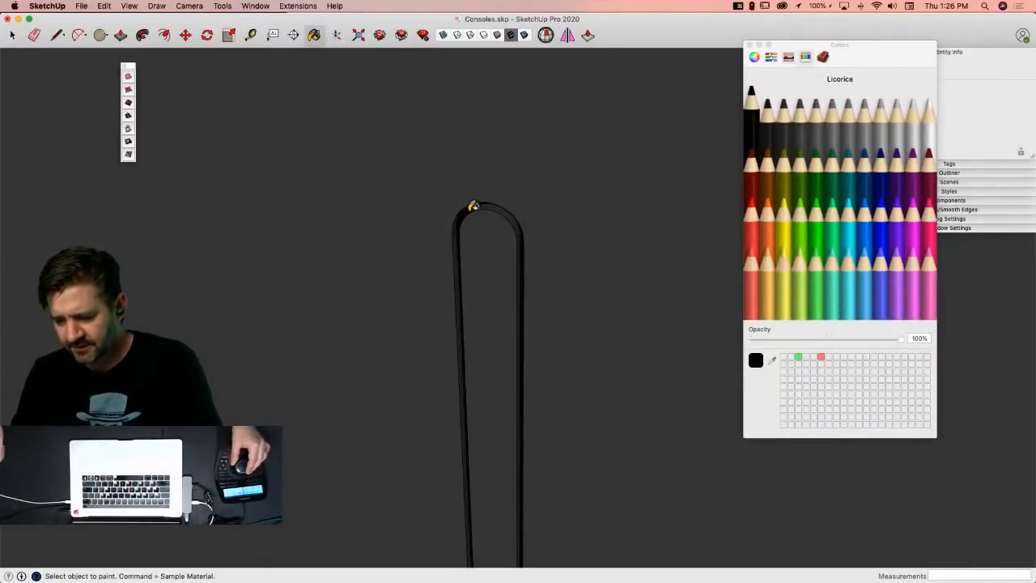
{"action": "key", "text": "space"}
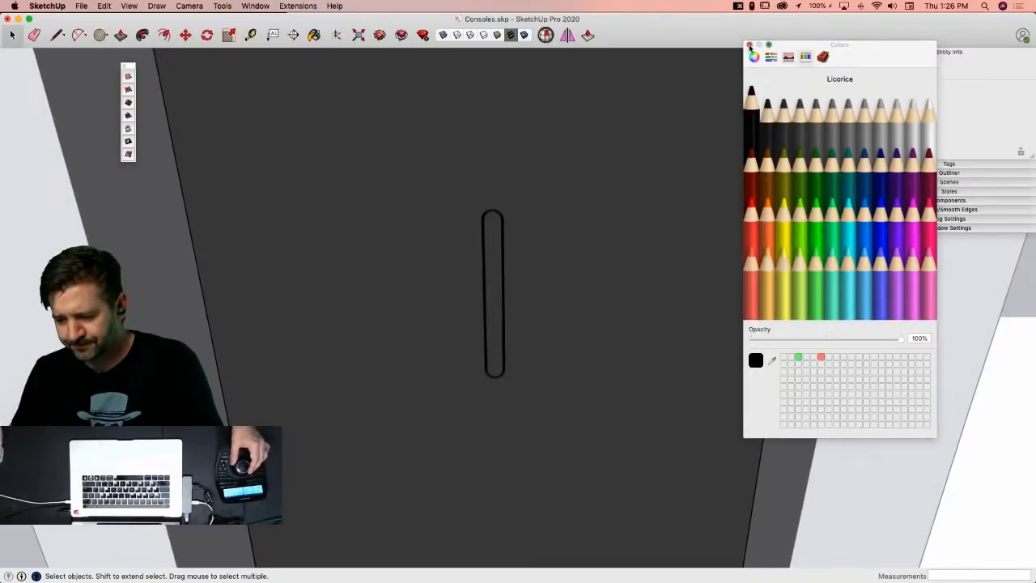
{"action": "left_click", "coordinate": [750, 45]}
Step: Select the whole rounded slot and move it about 3' 8 5/8" along the red axis toward the console's lower end
{"action": "left_click_drag", "start_coordinate": [438, 183], "coordinate": [527, 385]}
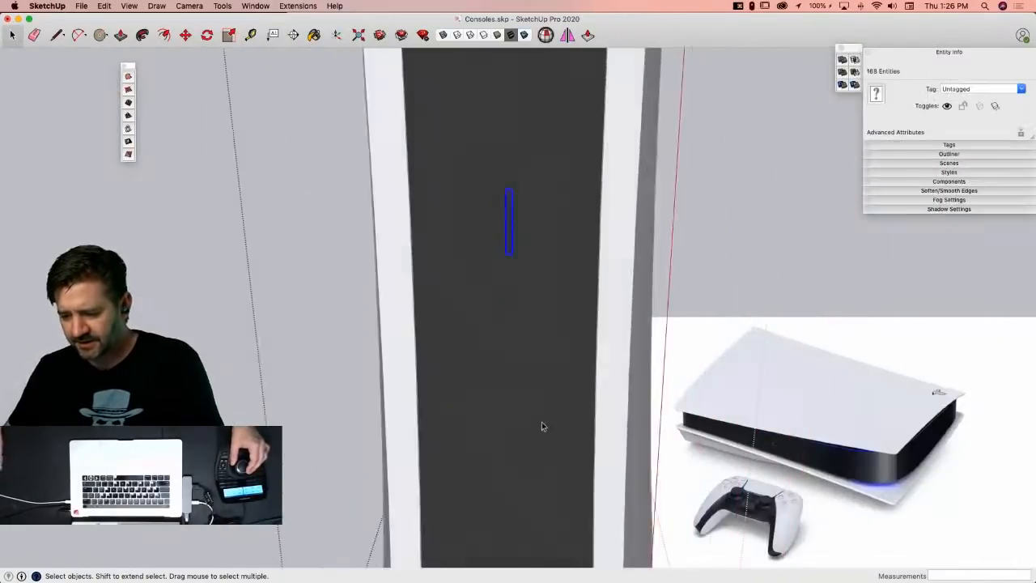
{"action": "key", "text": "m"}
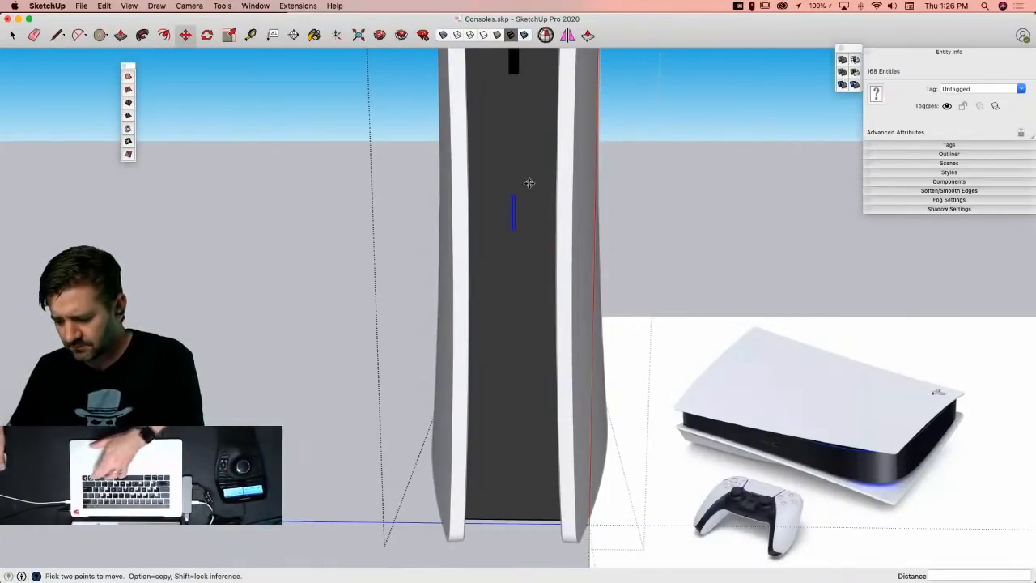
{"action": "key", "text": "Up"}
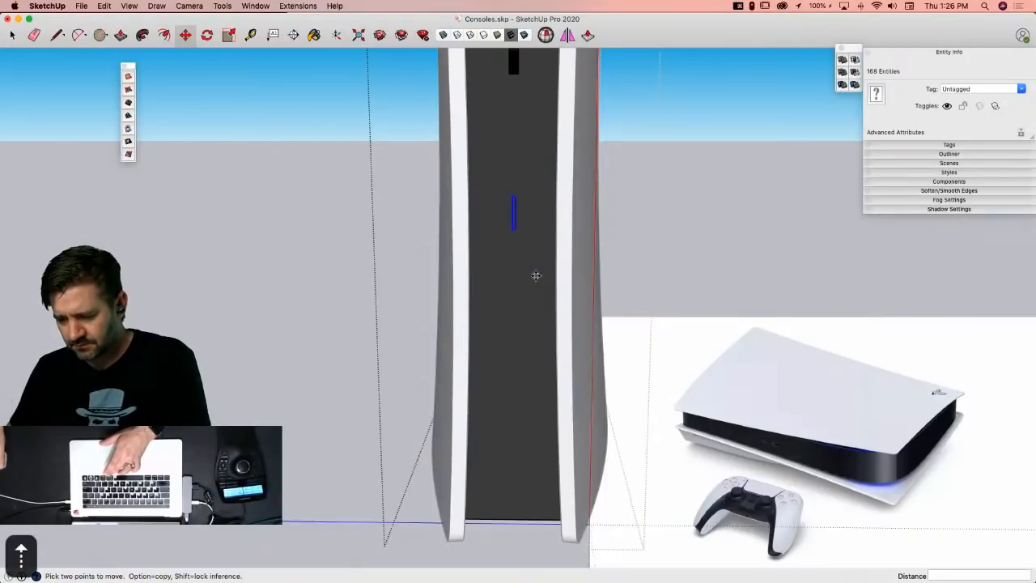
{"action": "left_click", "coordinate": [515, 219]}
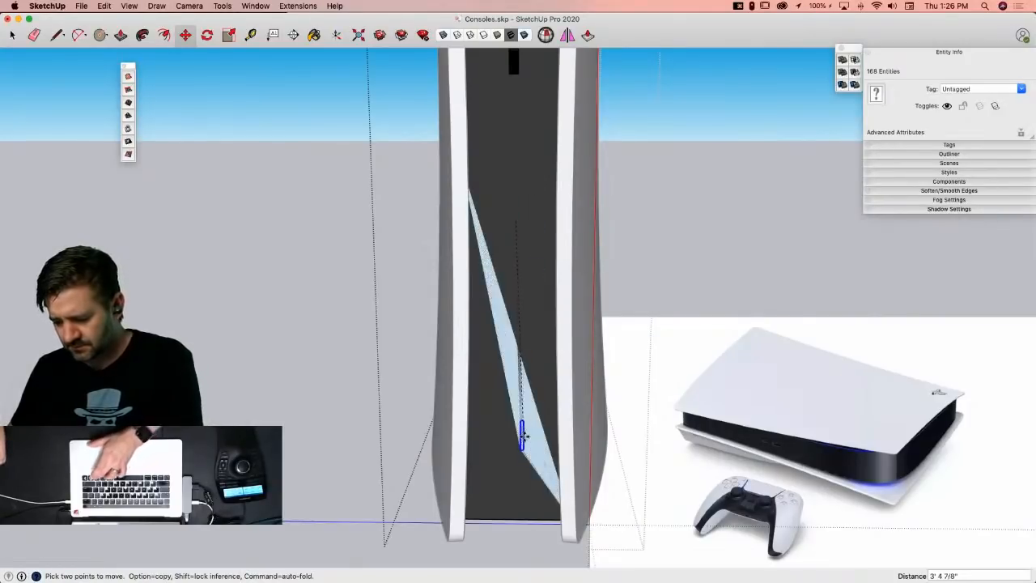
{"action": "key", "text": "Right"}
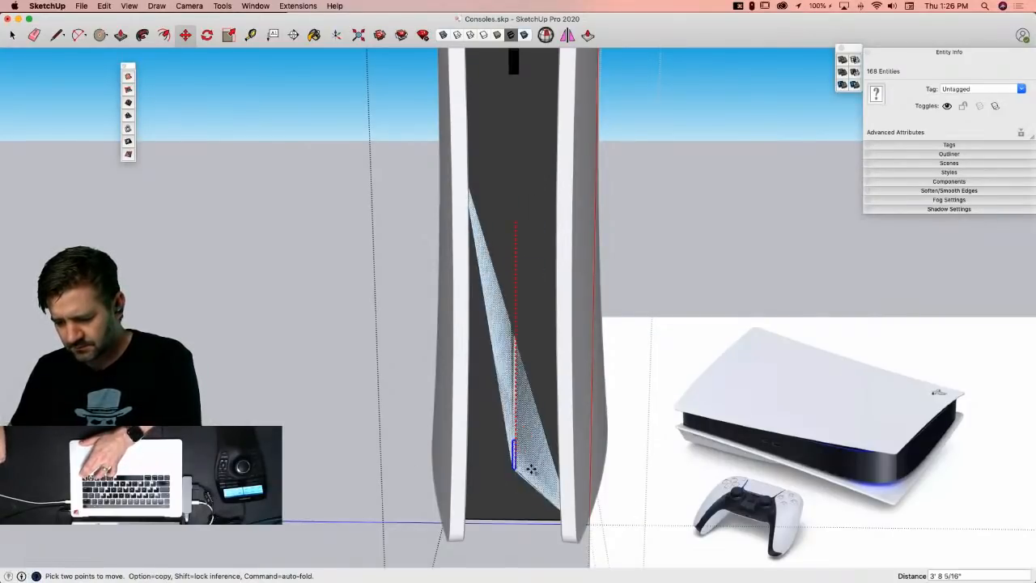
{"action": "left_click", "coordinate": [530, 460]}
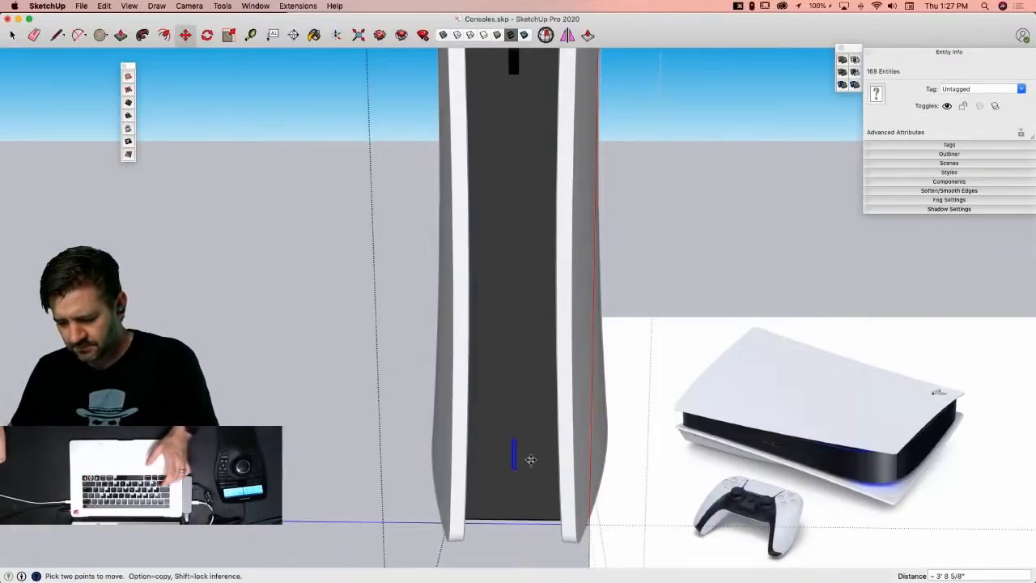
Step: Copy the rounded slot 7 9/16" along the red axis, placing the copy above the original
{"action": "left_click", "coordinate": [531, 460]}
{"action": "key", "text": "Right"}
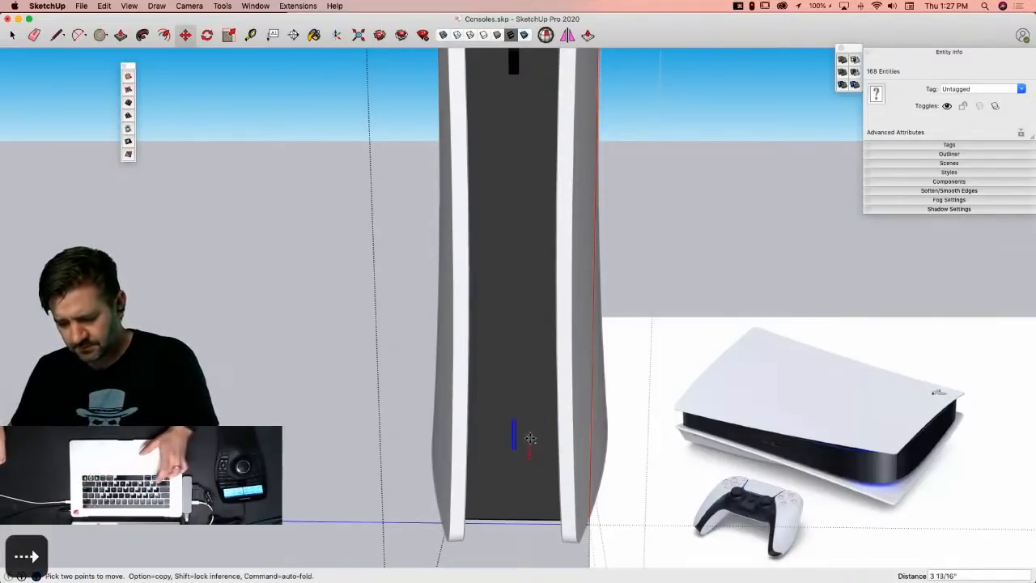
{"action": "key", "text": "alt"}
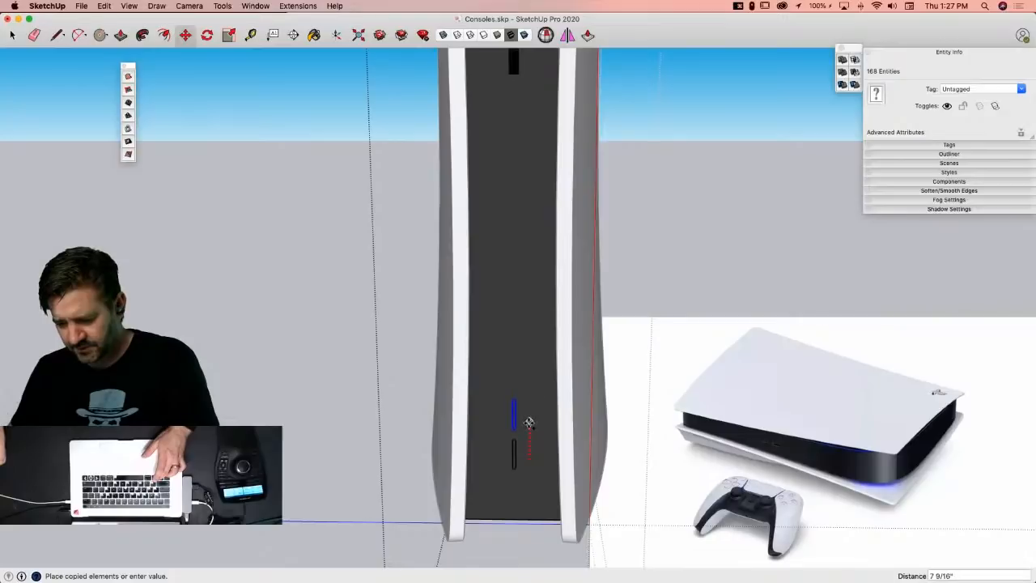
{"action": "left_click", "coordinate": [528, 421]}
{"action": "scroll", "coordinate": [518, 421], "scroll_direction": "up", "scroll_amount": 5}
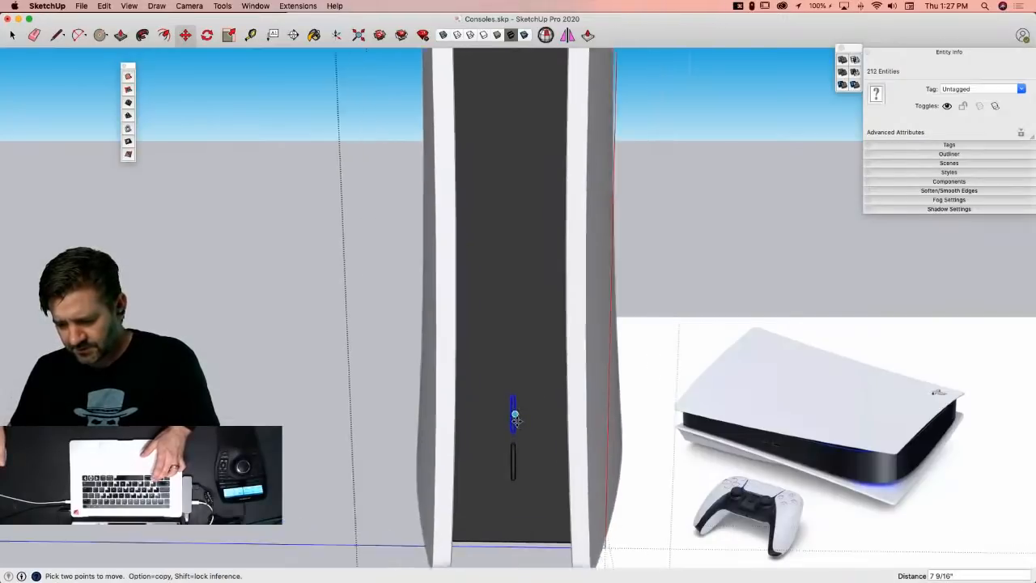
Step: Shorten the upper slot copy by moving its top rounded end down about 2 3/4"
{"action": "key", "text": "space"}
{"action": "scroll", "coordinate": [514, 417], "scroll_direction": "up", "scroll_amount": 1}
{"action": "key", "text": "space"}
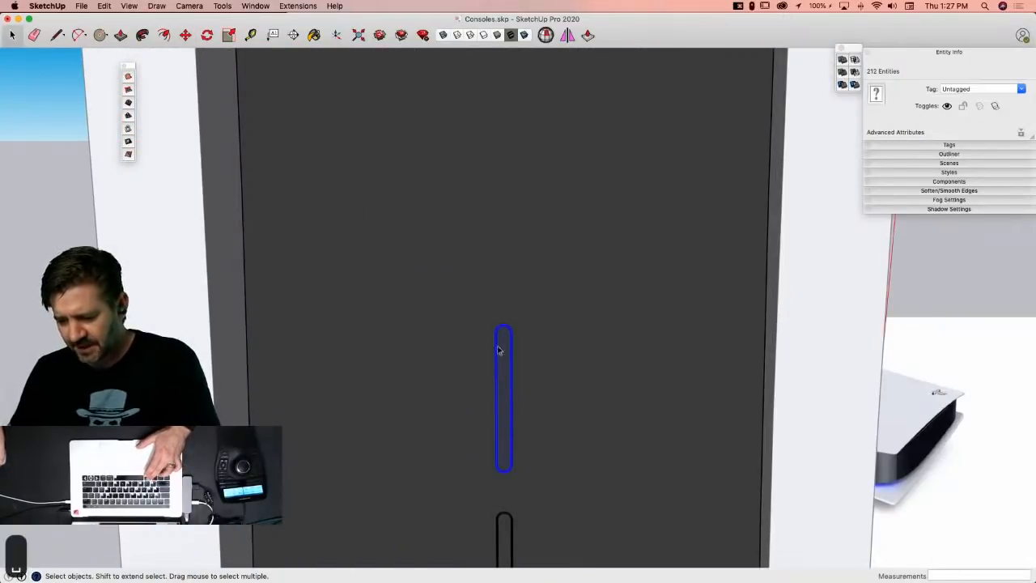
{"action": "left_click_drag", "start_coordinate": [478, 301], "coordinate": [537, 375]}
{"action": "key", "text": "m"}
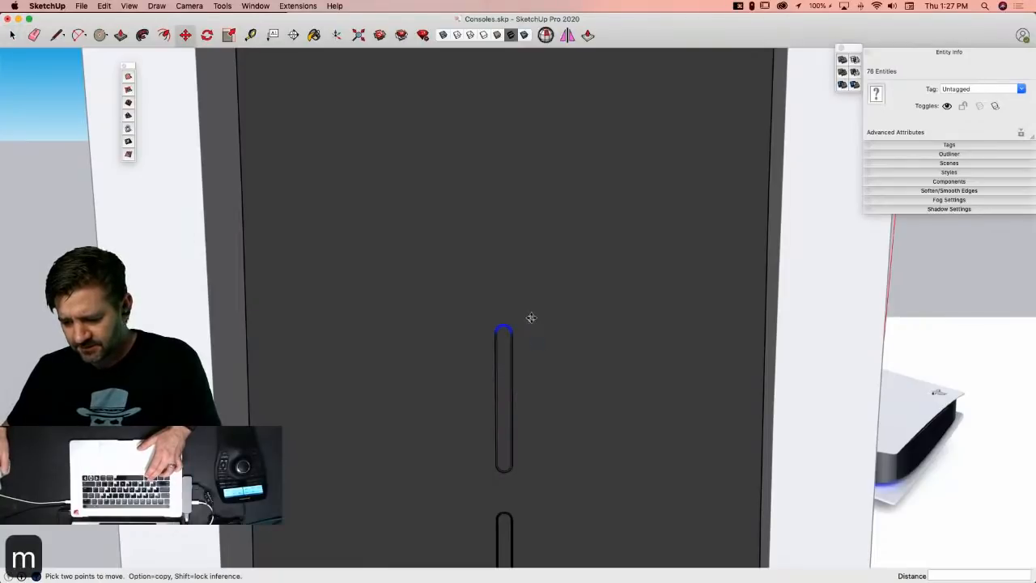
{"action": "left_click", "coordinate": [529, 336]}
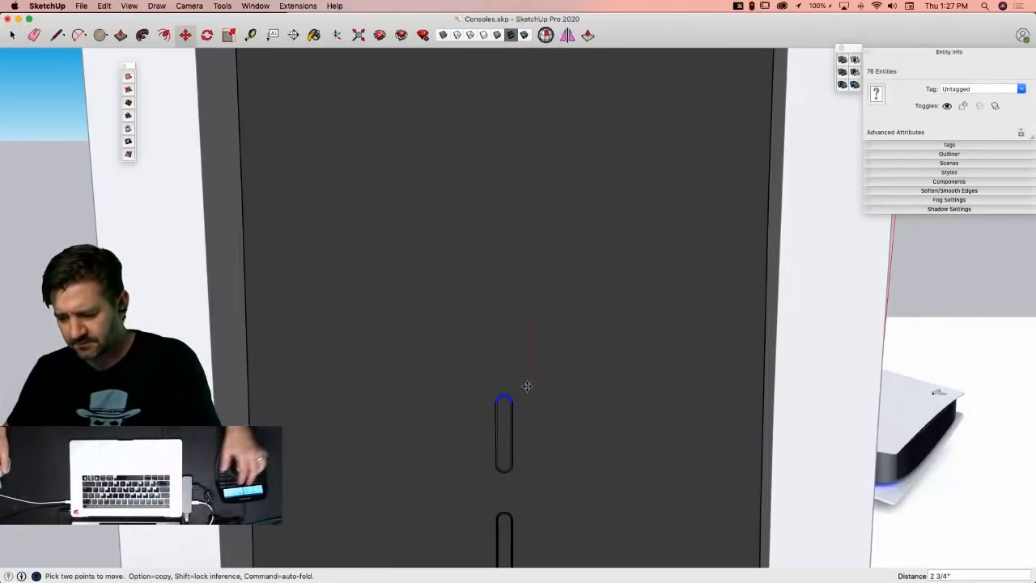
{"action": "scroll", "coordinate": [518, 416], "scroll_direction": "down", "scroll_amount": 2}
{"action": "key", "text": "space"}
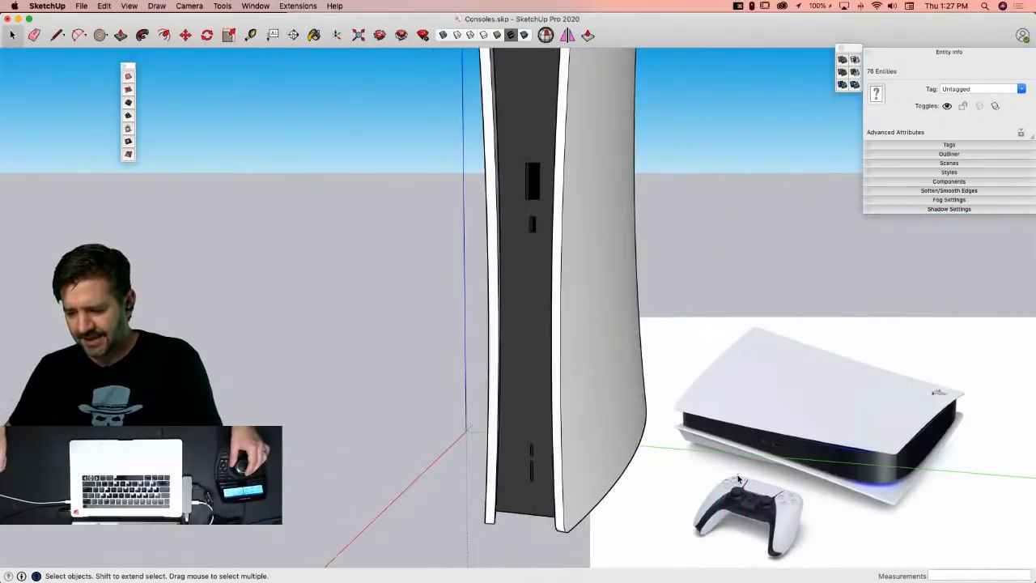
Step: Compare the console's front slots with the PlayStation 5 reference photo in Chrome, and return to SketchUp
{"action": "left_click", "coordinate": [738, 474]}
{"action": "middle_click_drag", "start_coordinate": [530, 374], "coordinate": [519, 216]}
{"action": "key", "text": "super+Tab"}
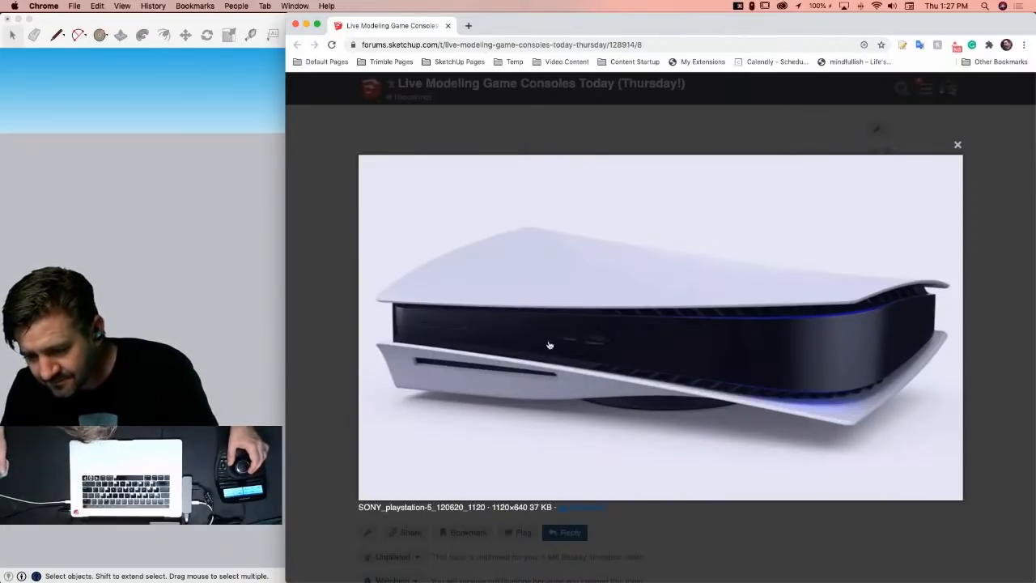
{"action": "left_click", "coordinate": [238, 24]}
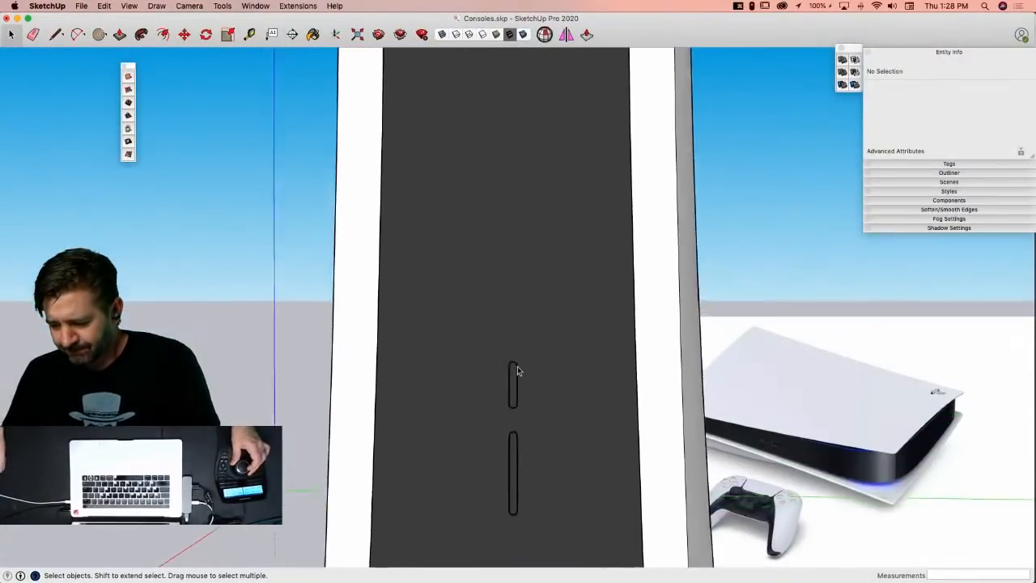
Step: Draw a circle of about 5/16" radius above the upper slot, centred at the end of a 1 1/8" guide line from the slot's top
{"action": "scroll", "coordinate": [520, 373], "scroll_direction": "up", "scroll_amount": 6}
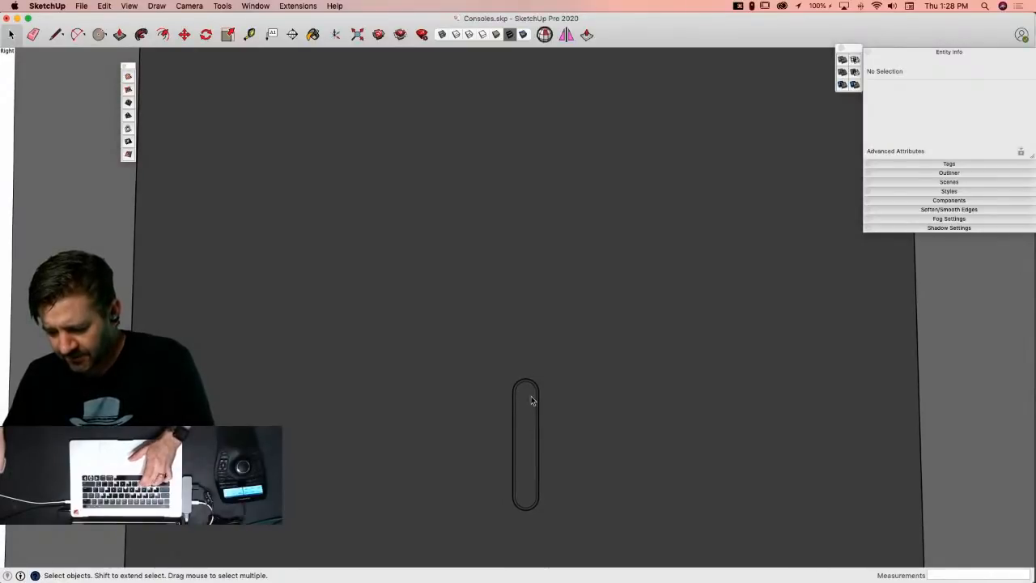
{"action": "key", "text": "c"}
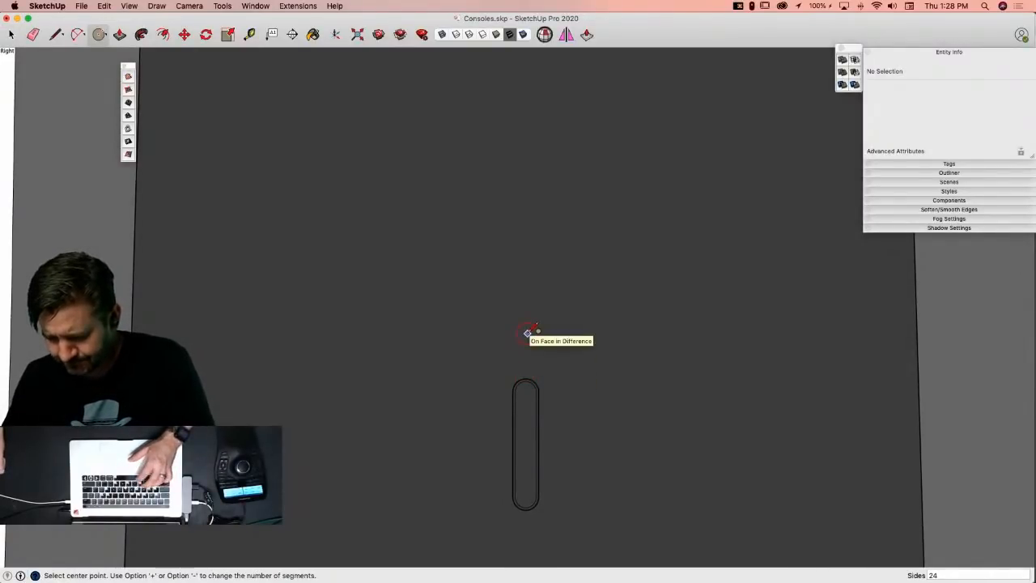
{"action": "key", "text": "space"}
{"action": "double_click", "coordinate": [529, 357]}
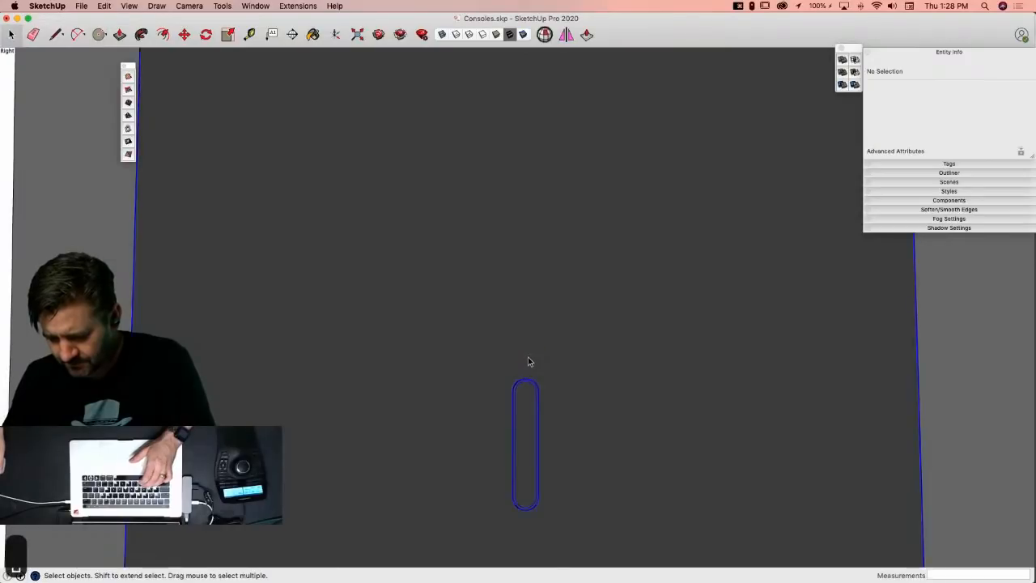
{"action": "key", "text": "c"}
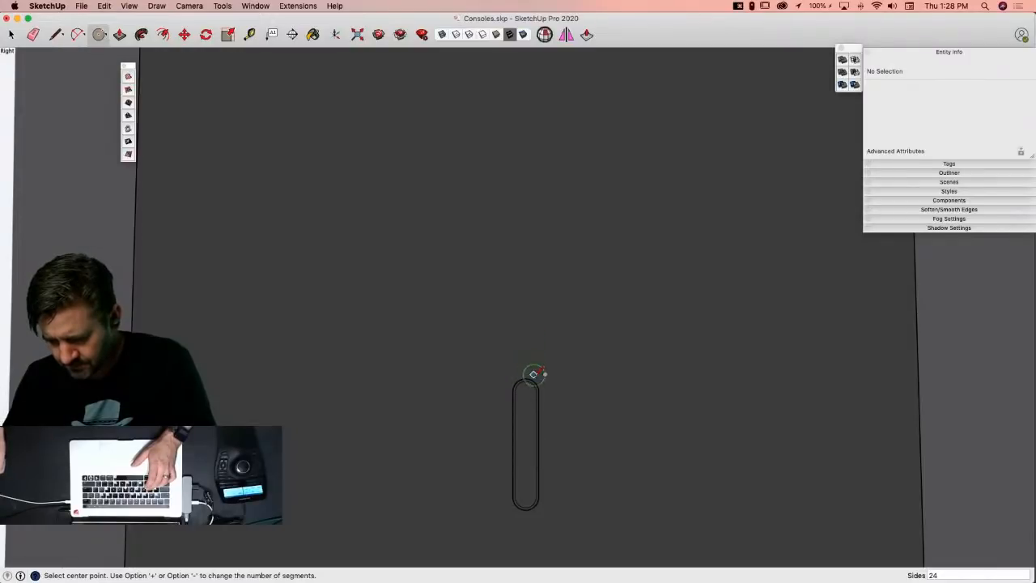
{"action": "key", "text": "l"}
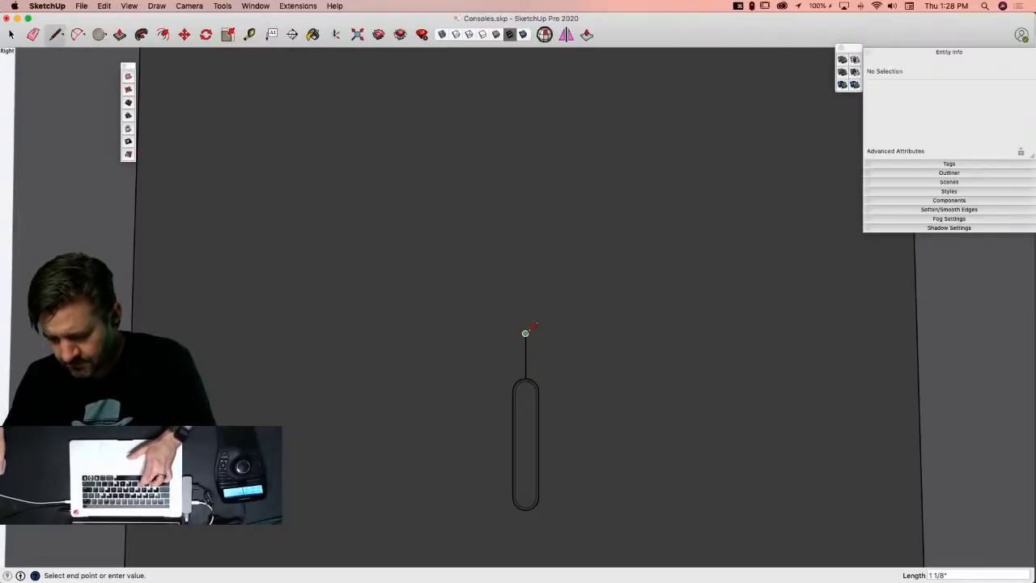
{"action": "key", "text": "c"}
{"action": "left_click", "coordinate": [525, 333]}
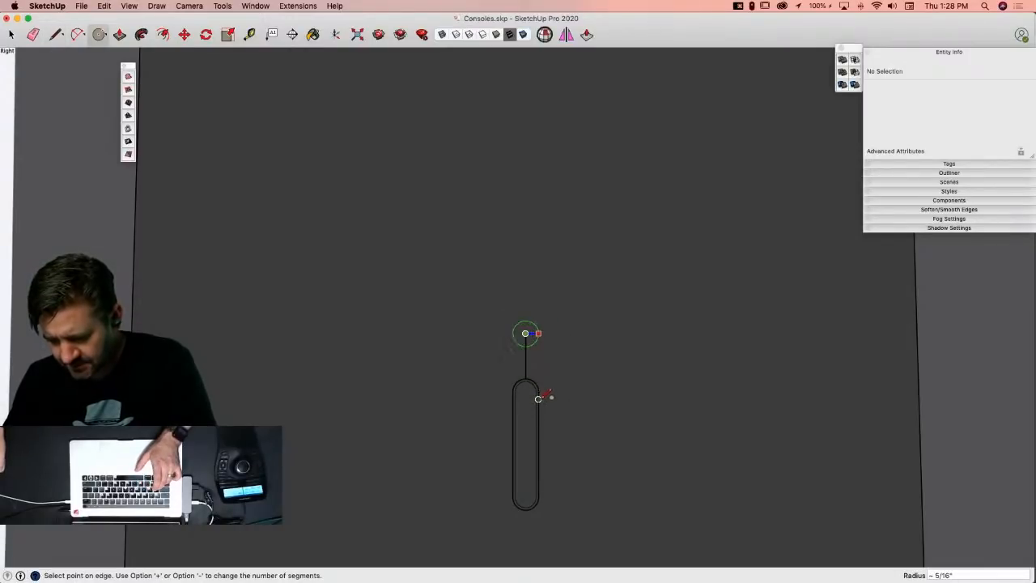
{"action": "left_click", "coordinate": [539, 398]}
Step: Erase the guide line between the circle and the upper slot, and move the circle face 3/16" toward the slot
{"action": "key", "text": "e"}
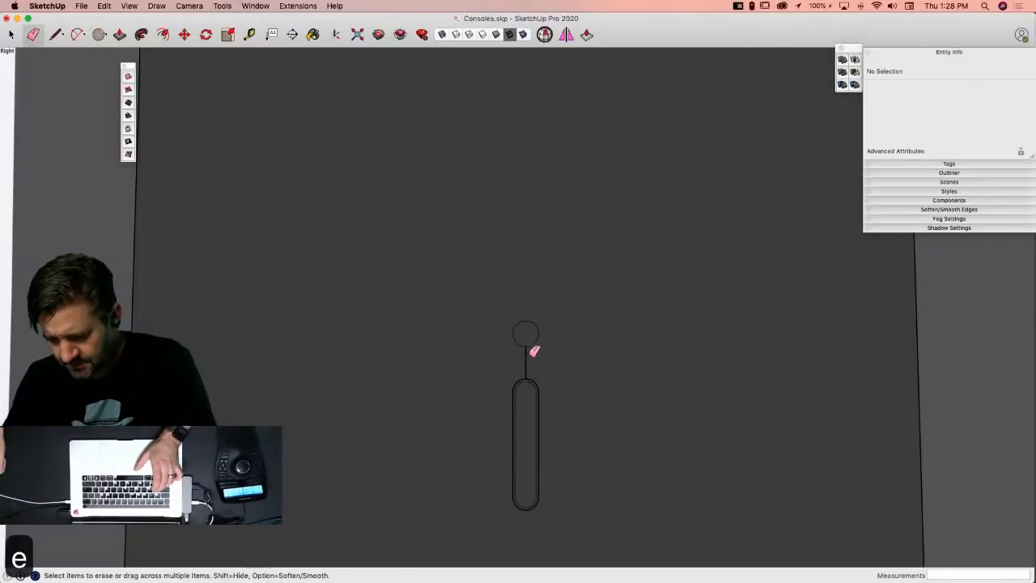
{"action": "left_click", "coordinate": [532, 362]}
{"action": "key", "text": "space"}
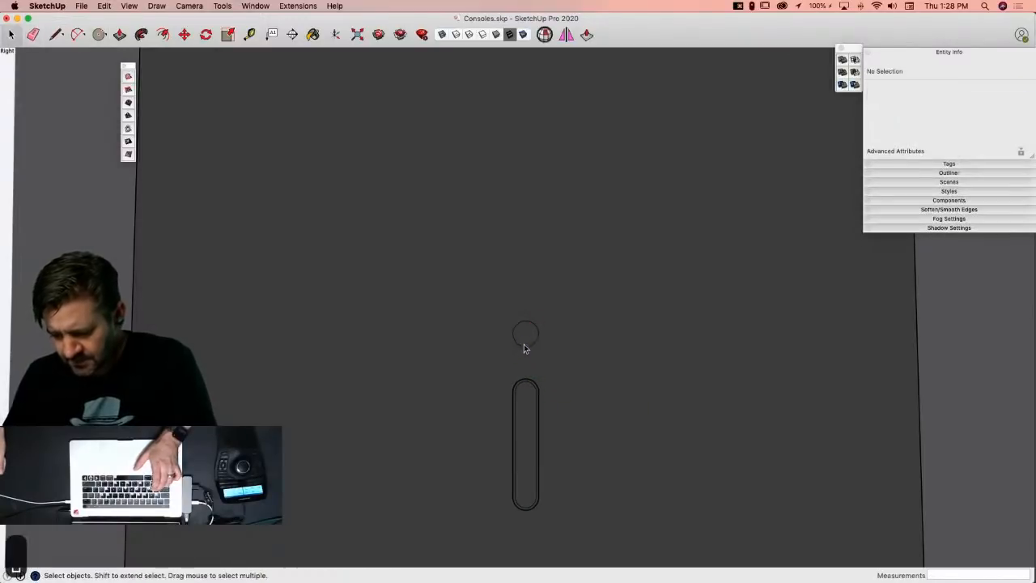
{"action": "key", "text": "m"}
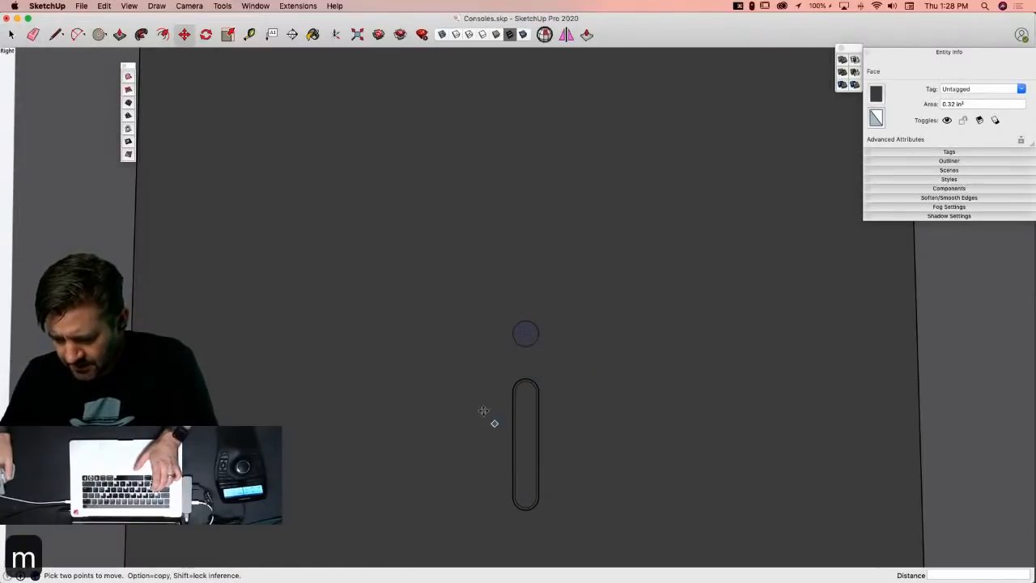
{"action": "left_click", "coordinate": [593, 311]}
{"action": "left_click", "coordinate": [594, 317]}
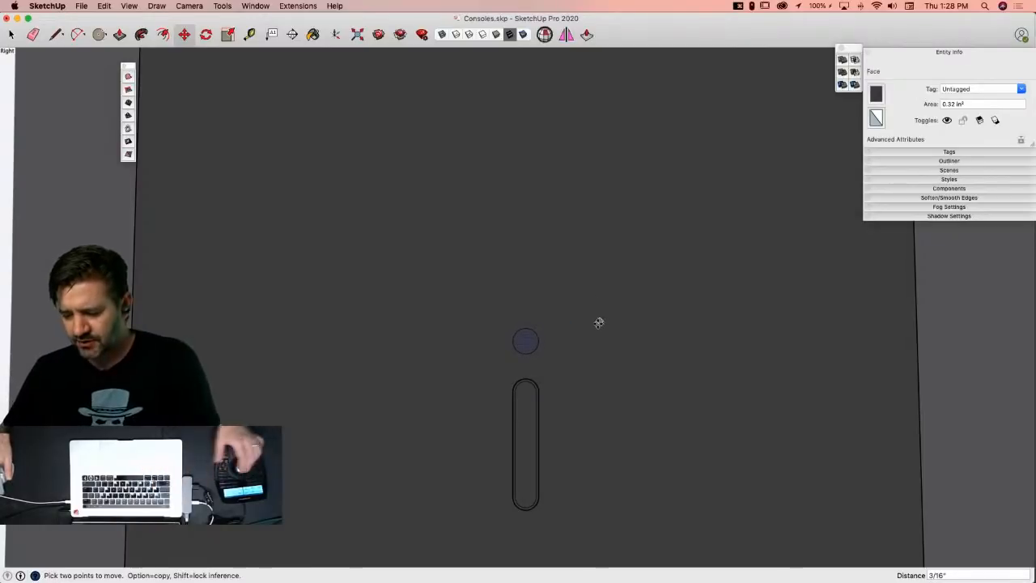
Step: Copy the circle about 1' 13/16" along the red axis to just below the lower slot
{"action": "left_click", "coordinate": [593, 336]}
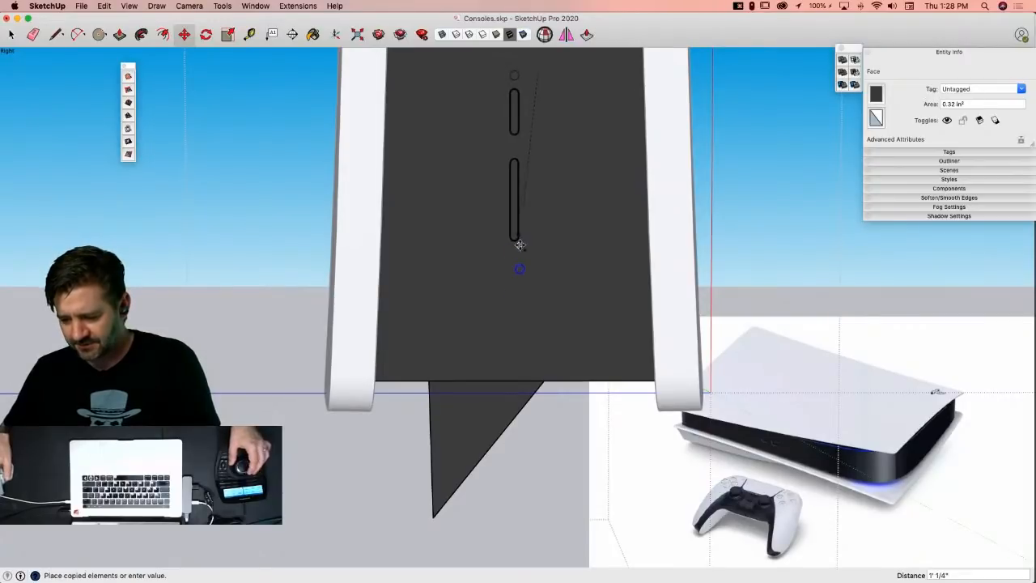
{"action": "key", "text": "Right"}
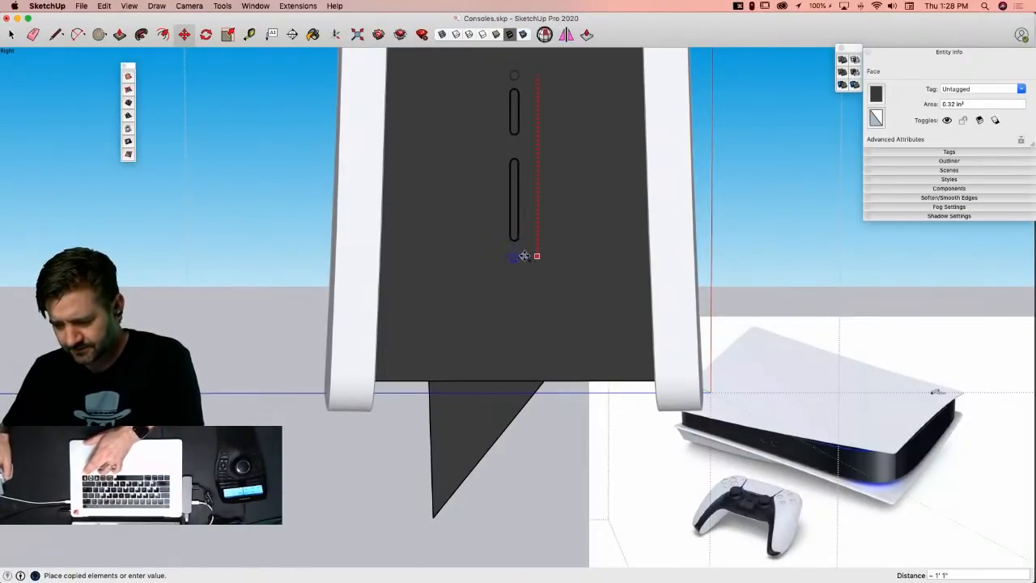
{"action": "left_click", "coordinate": [525, 257]}
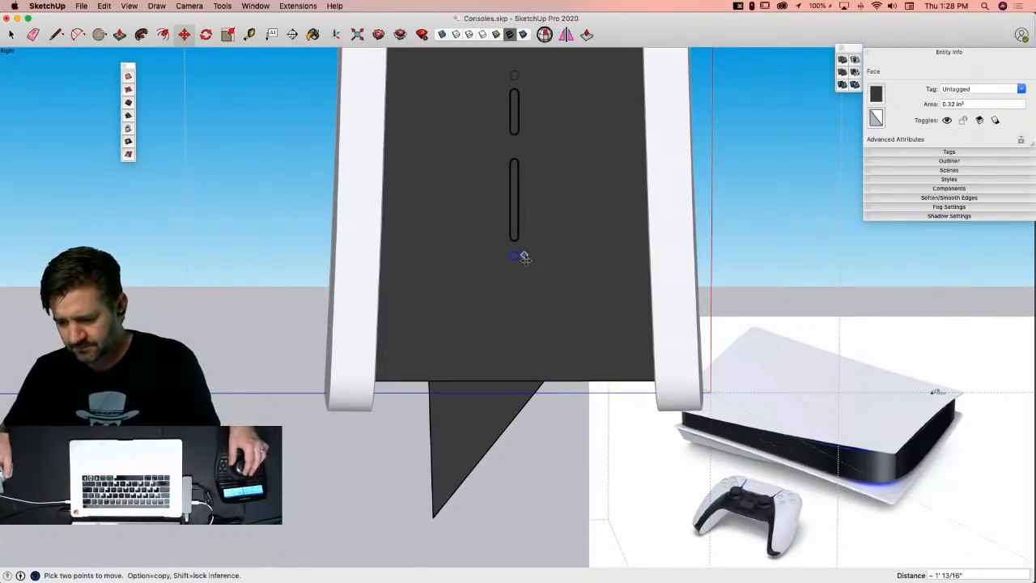
Step: Delete the stray triangular wedge geometry hanging below the console's front panel
{"action": "key", "text": "space"}
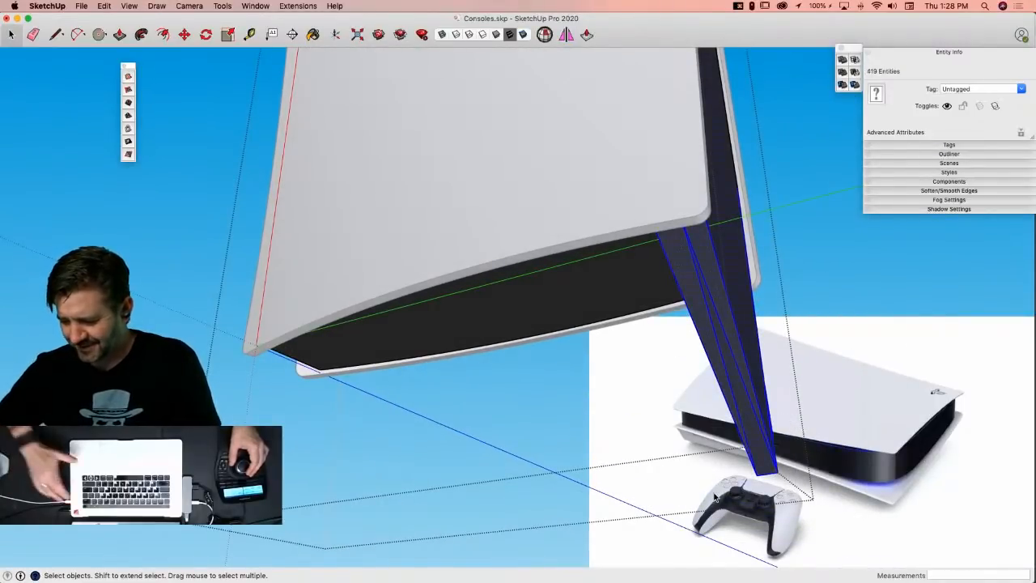
{"action": "key", "text": "BackSpace"}
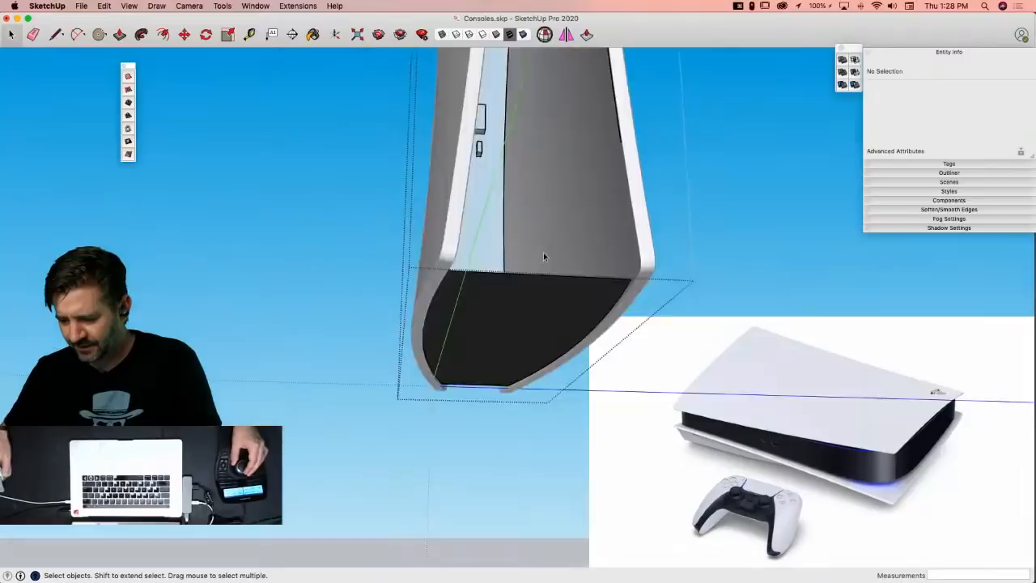
{"action": "key", "text": "l"}
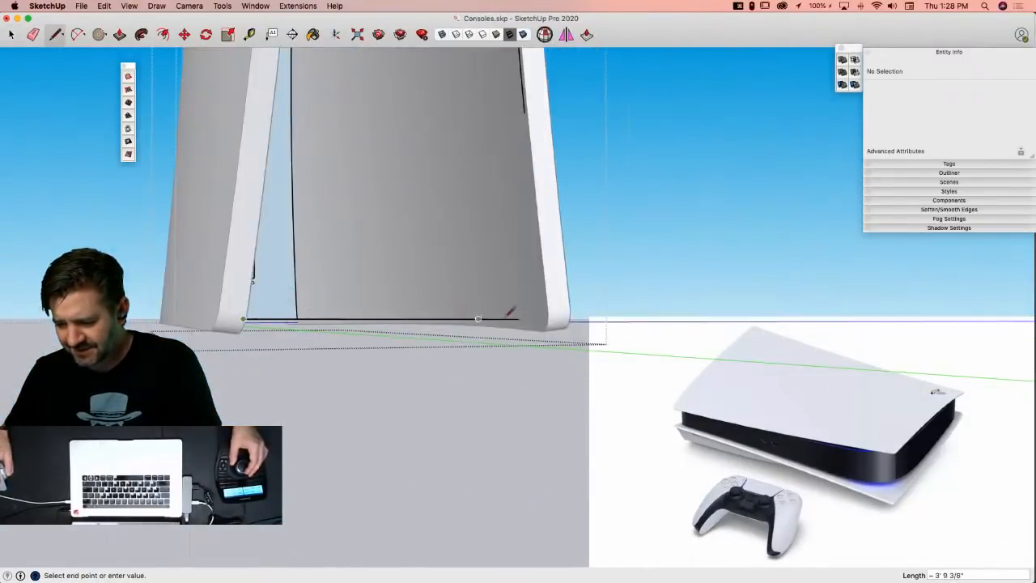
{"action": "left_click", "coordinate": [530, 338]}
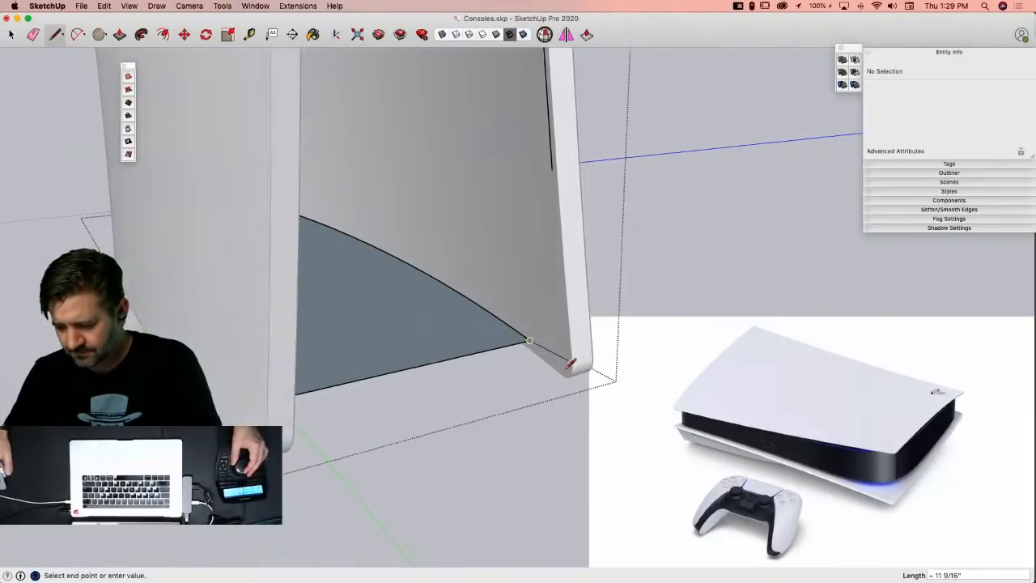
{"action": "key", "text": "space"}
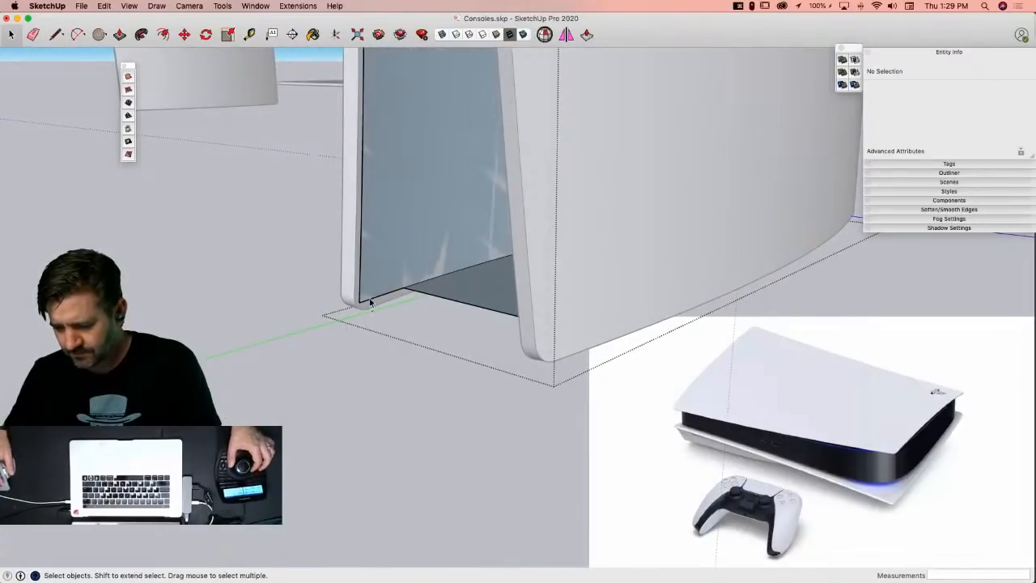
Step: Select the bottom and front inner edges at one side panel's lower corner and copy them out in front of the console
{"action": "left_click", "coordinate": [366, 294]}
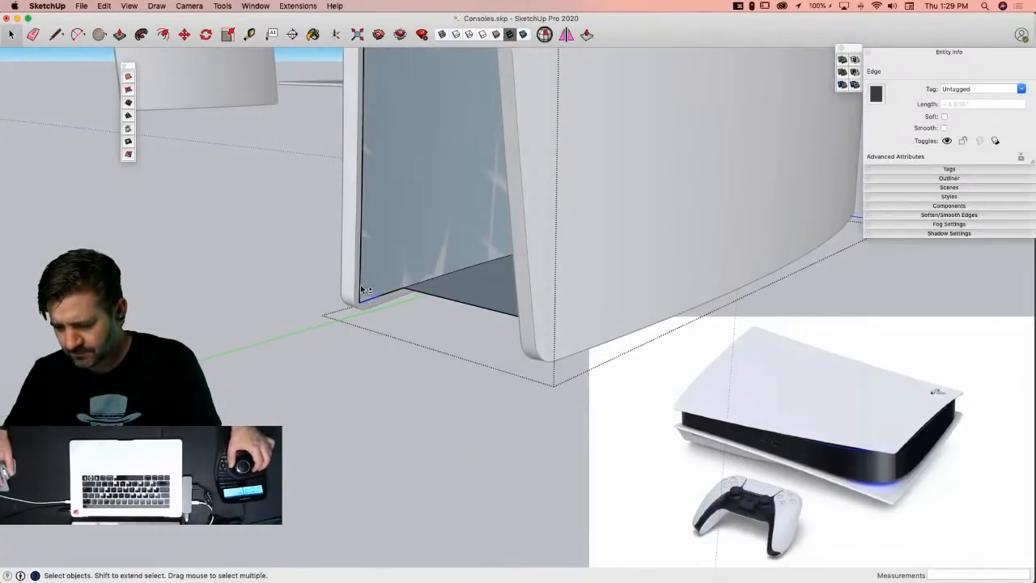
{"action": "left_click", "coordinate": [363, 220], "text": "shift"}
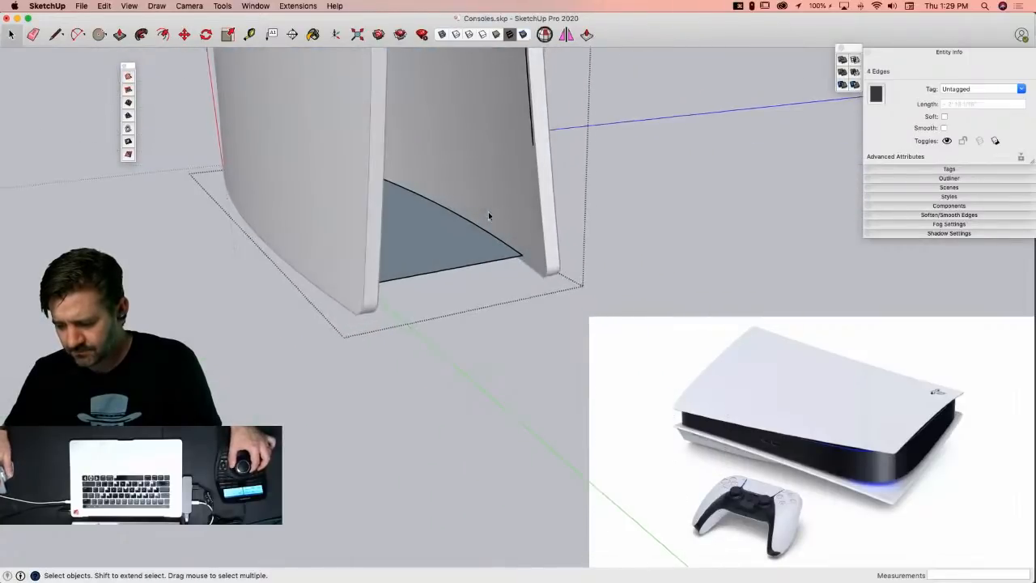
{"action": "key", "text": "m"}
{"action": "left_click", "coordinate": [419, 380]}
{"action": "key", "text": "alt"}
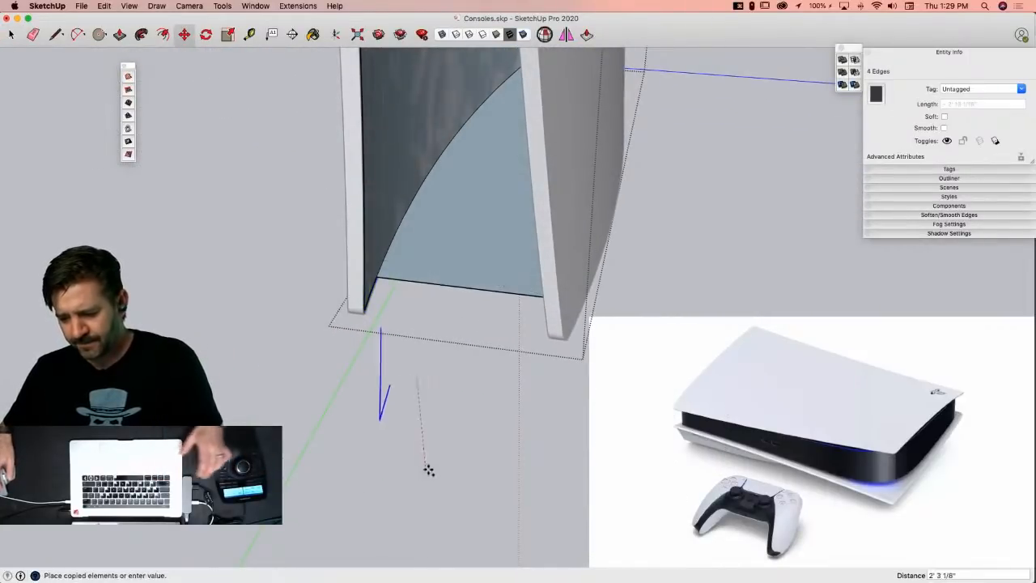
{"action": "left_click", "coordinate": [452, 476]}
{"action": "key", "text": "space"}
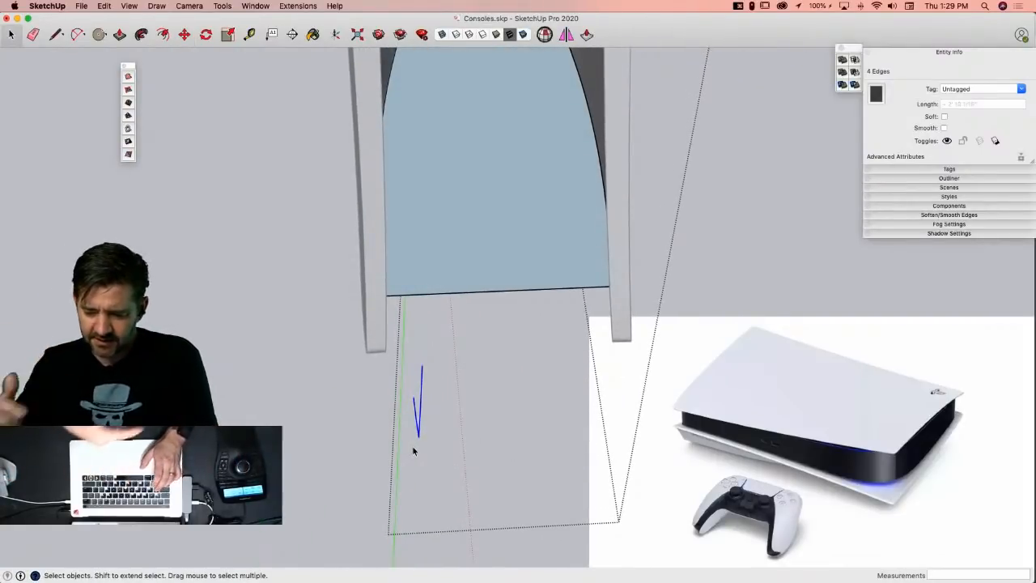
{"action": "key", "text": "s"}
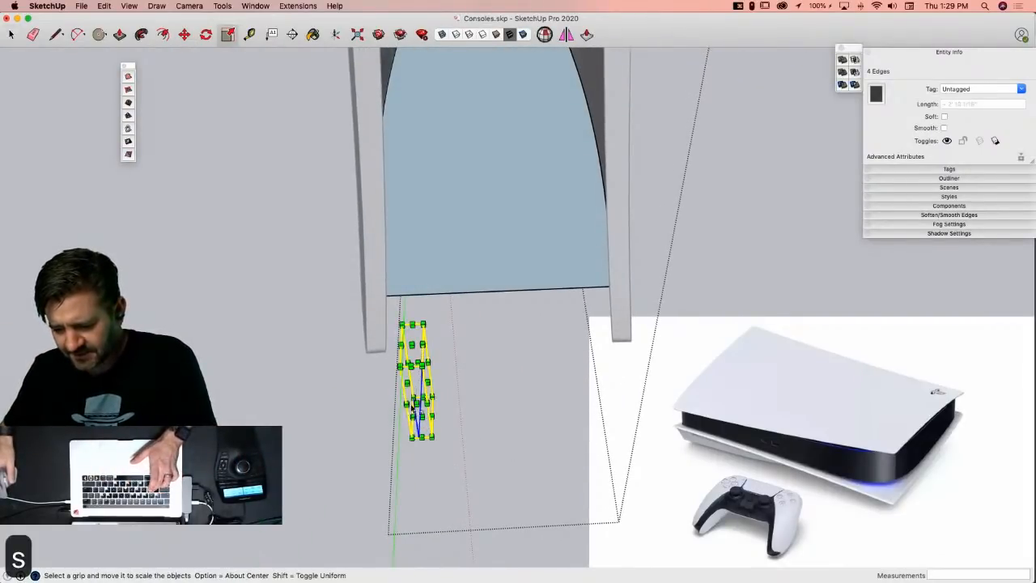
{"action": "left_click_drag", "start_coordinate": [406, 380], "coordinate": [462, 381]}
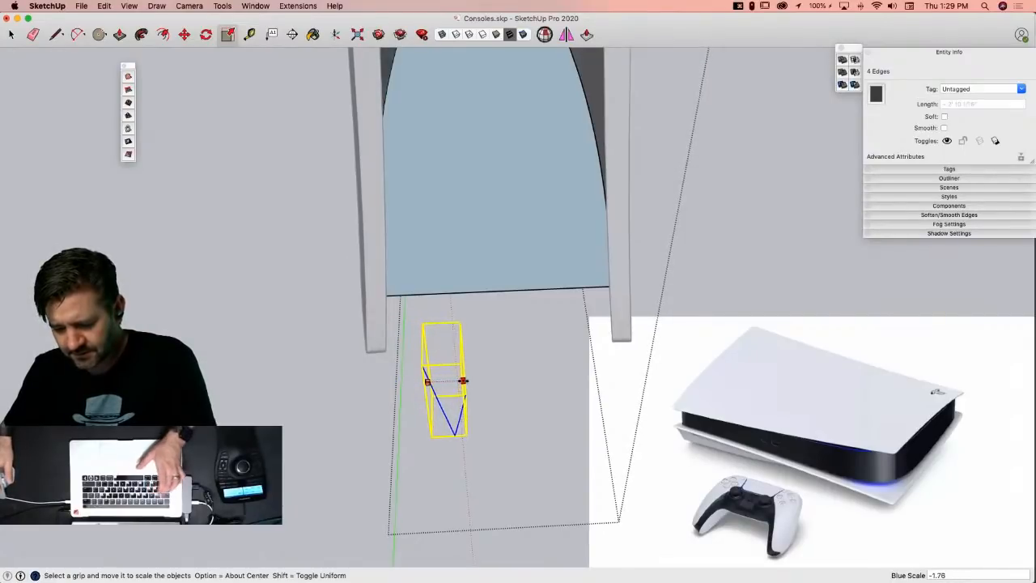
{"action": "key", "text": "Escape"}
{"action": "key", "text": "space"}
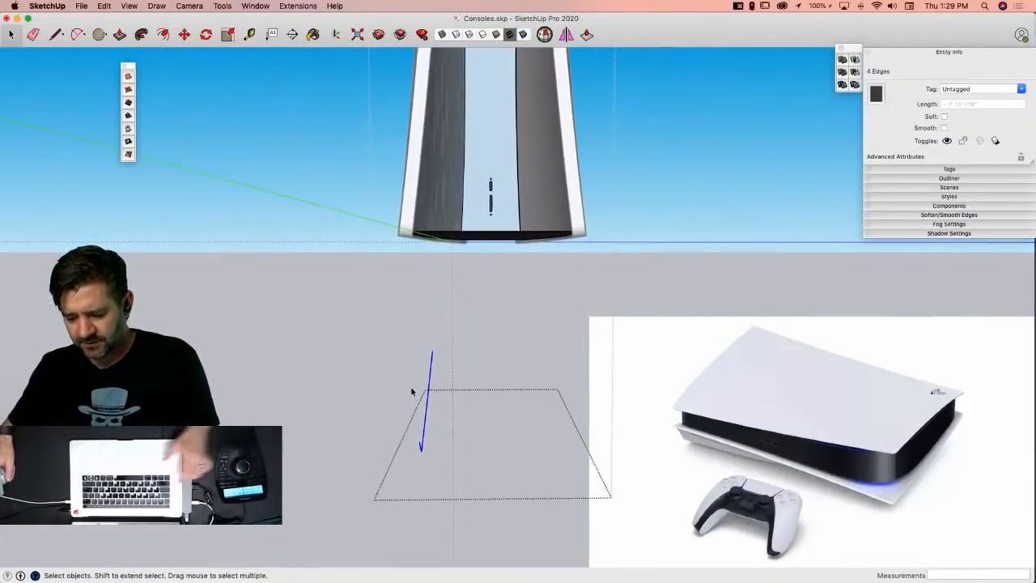
Step: Mirror the copied edges by scaling along the blue axis, and move them onto the opposite side panel's lower inner corner
{"action": "key", "text": "s"}
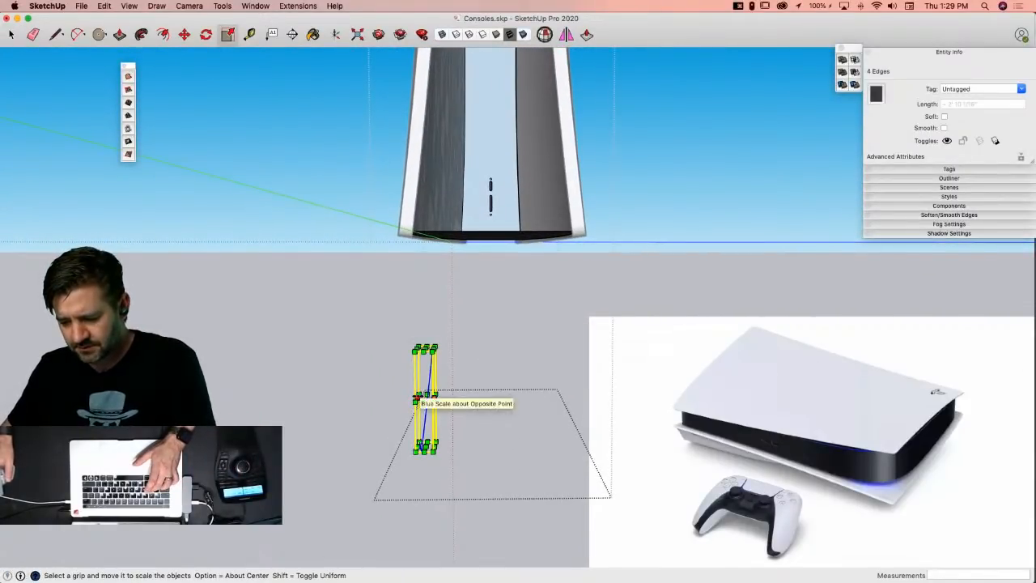
{"action": "left_click_drag", "start_coordinate": [444, 398], "coordinate": [453, 405]}
{"action": "key", "text": "m"}
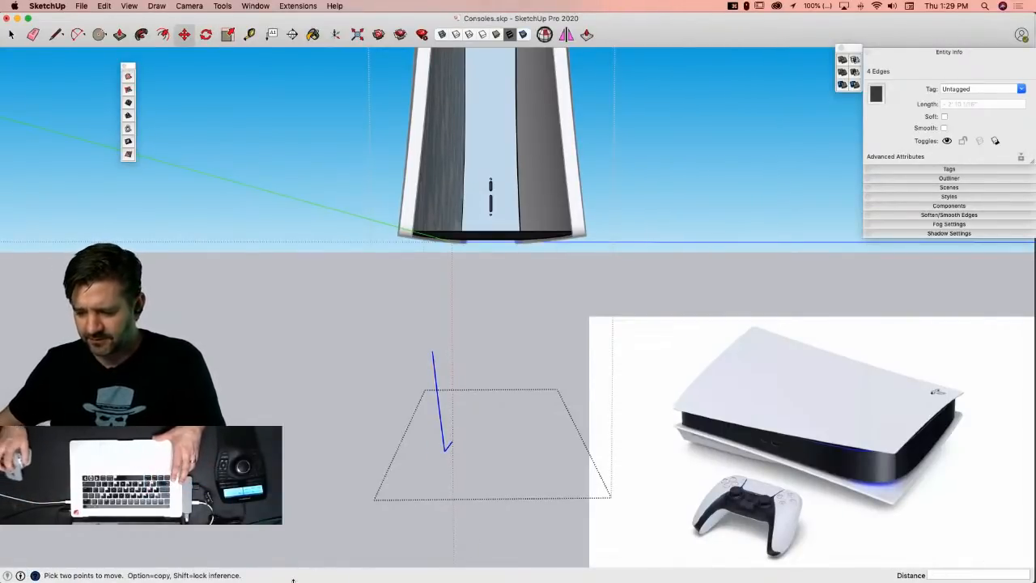
{"action": "left_click", "coordinate": [452, 442]}
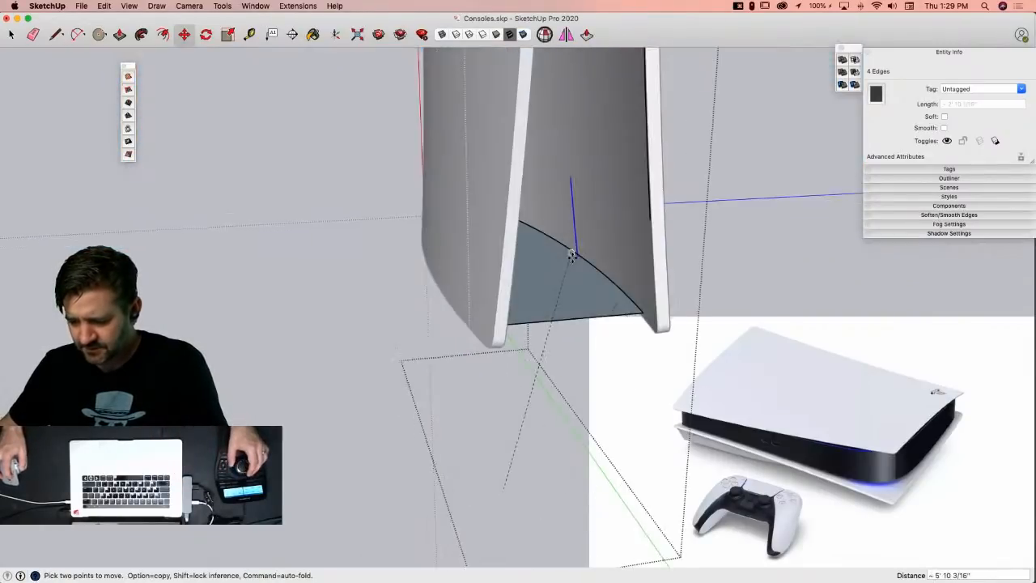
{"action": "left_click", "coordinate": [643, 314]}
Step: Draw connecting lines between the side panels to close the front and bottom openings, and erase the dividing line across the front face
{"action": "key", "text": "l"}
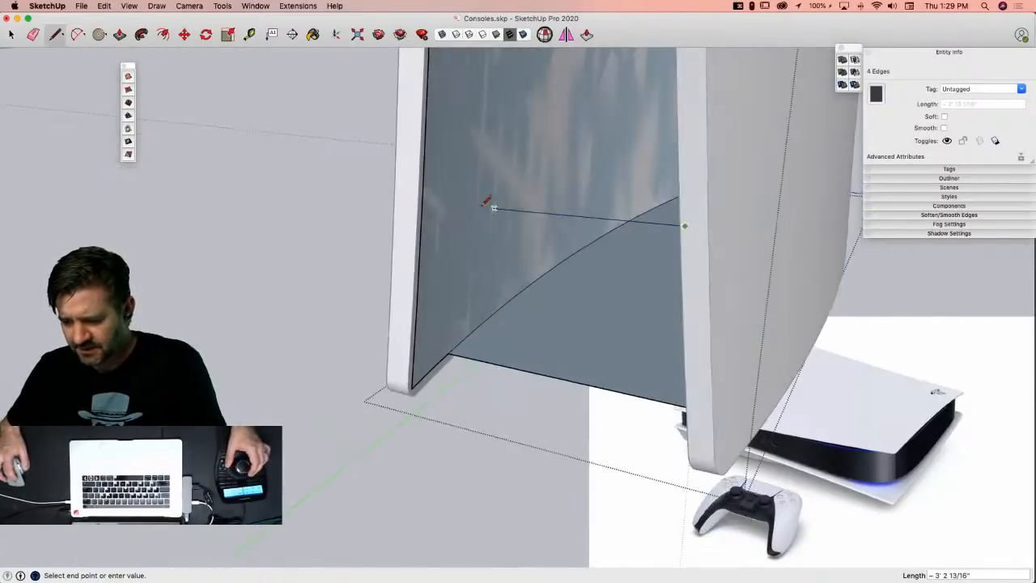
{"action": "left_click", "coordinate": [424, 191]}
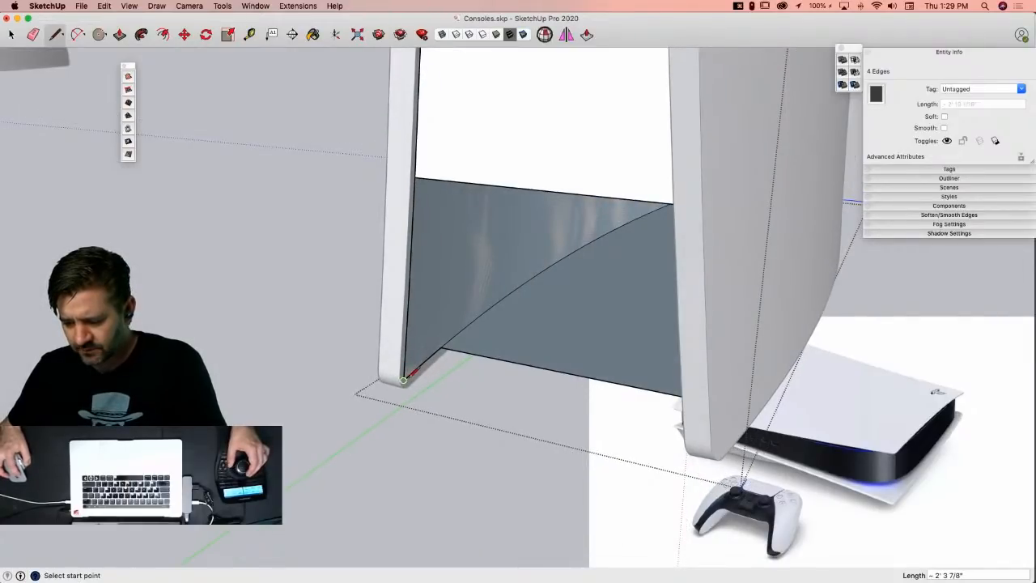
{"action": "left_click", "coordinate": [403, 379]}
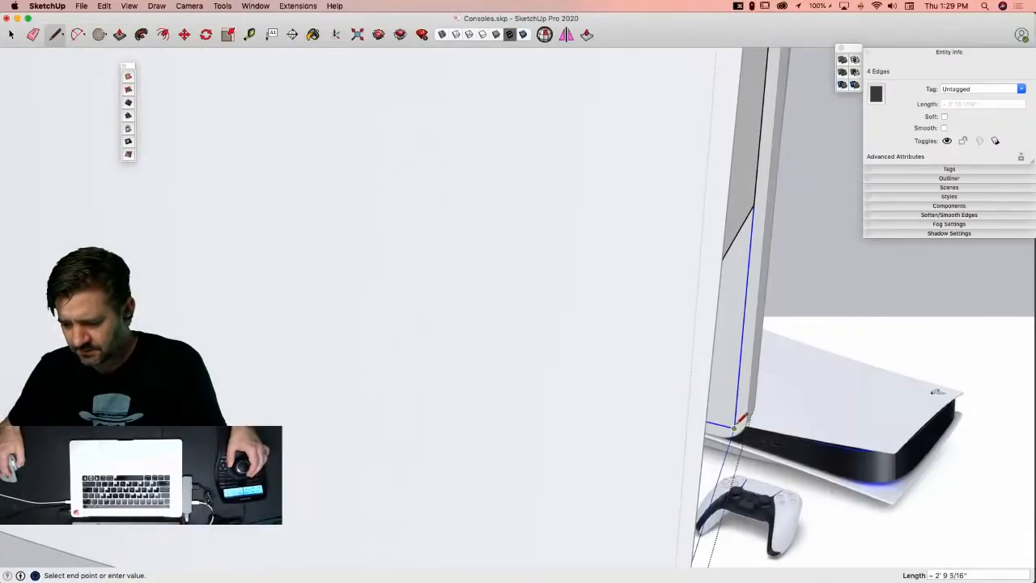
{"action": "left_click", "coordinate": [738, 422]}
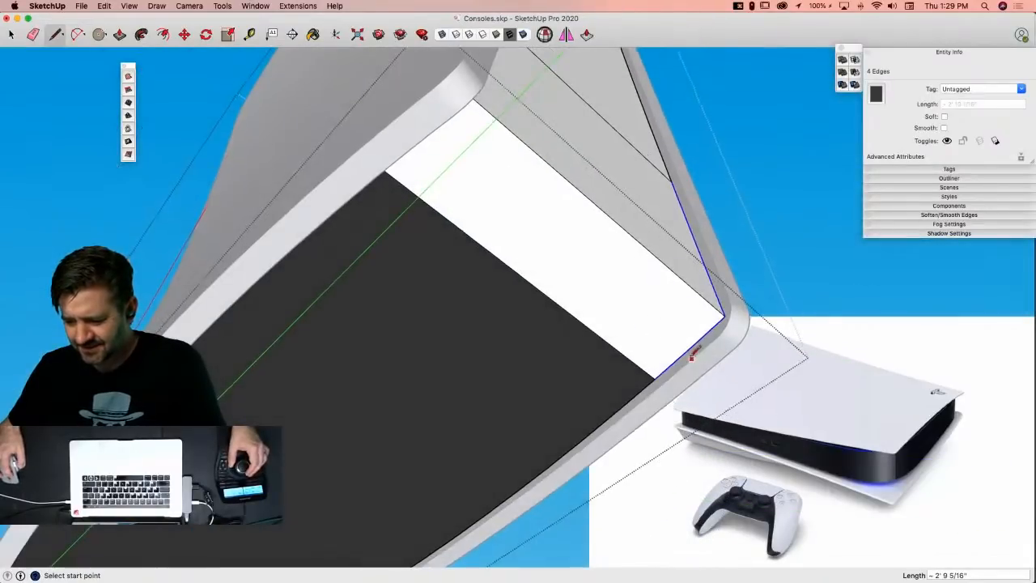
{"action": "key", "text": "e"}
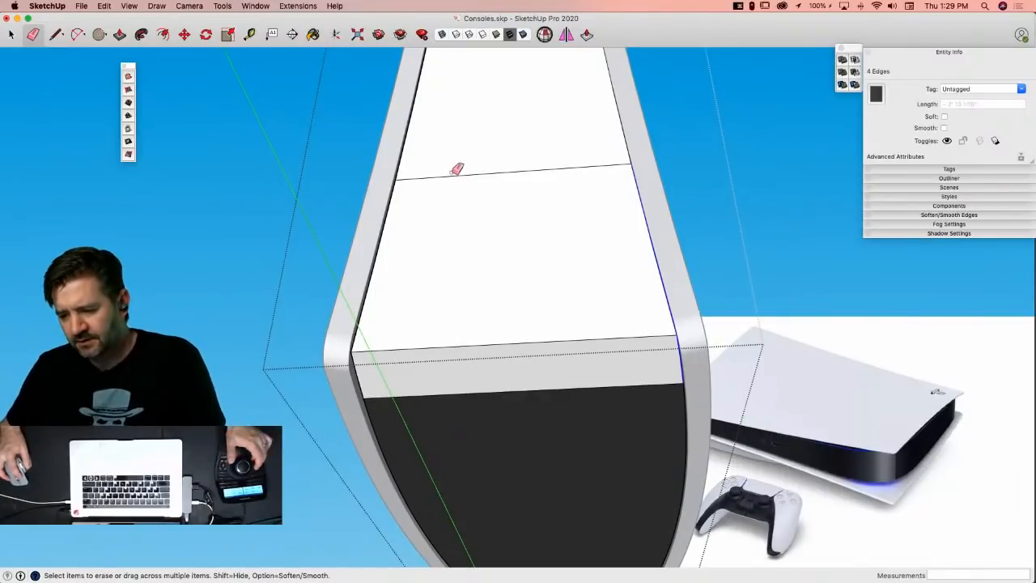
{"action": "left_click", "coordinate": [458, 169]}
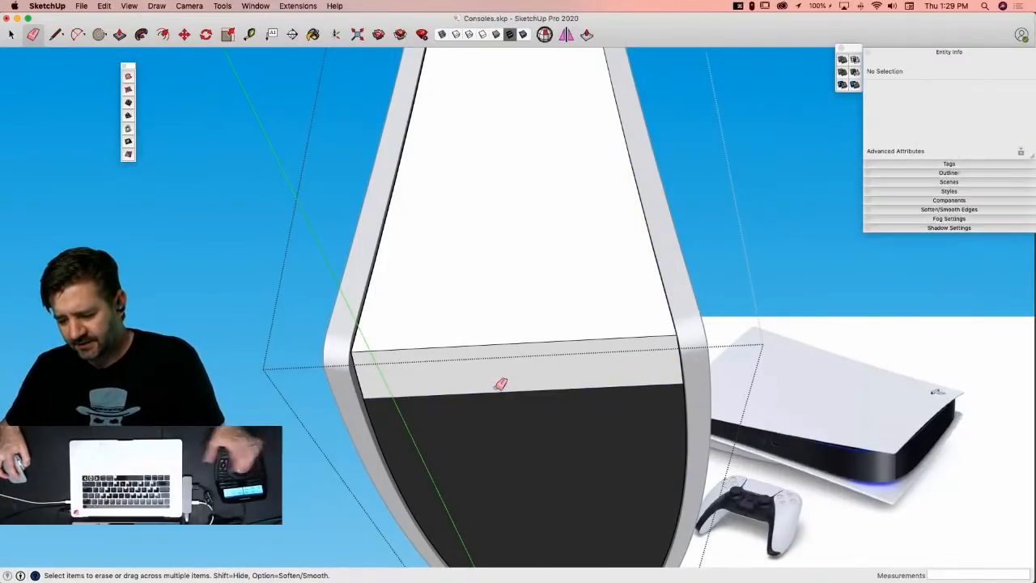
Step: Sample the dark grey of the console's front panel and paint the remaining white and light faces between the side panels with it
{"action": "key", "text": "b"}
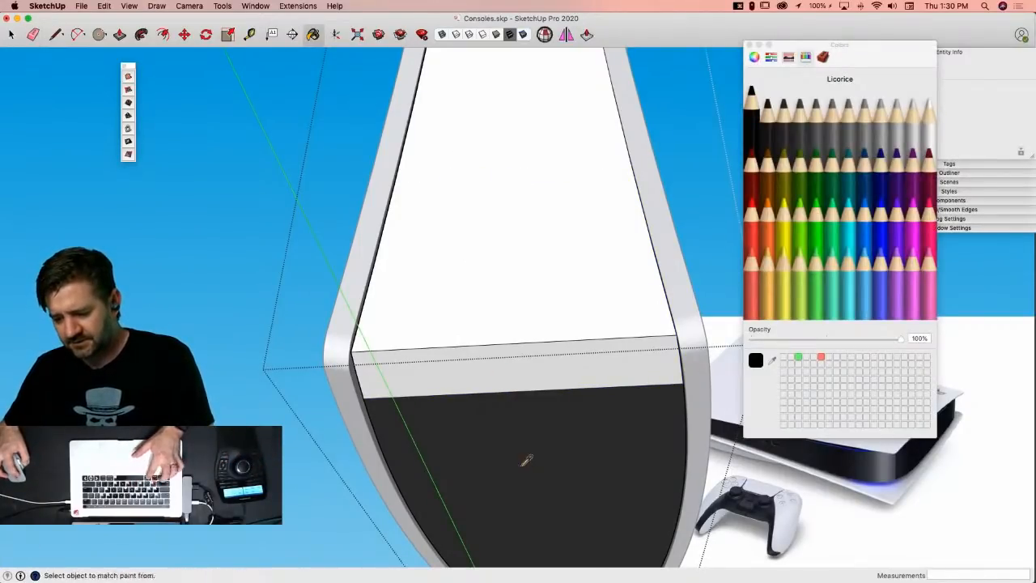
{"action": "left_click", "coordinate": [525, 461], "text": "super"}
{"action": "left_click", "coordinate": [530, 369]}
{"action": "left_click", "coordinate": [527, 296]}
{"action": "key", "text": "space"}
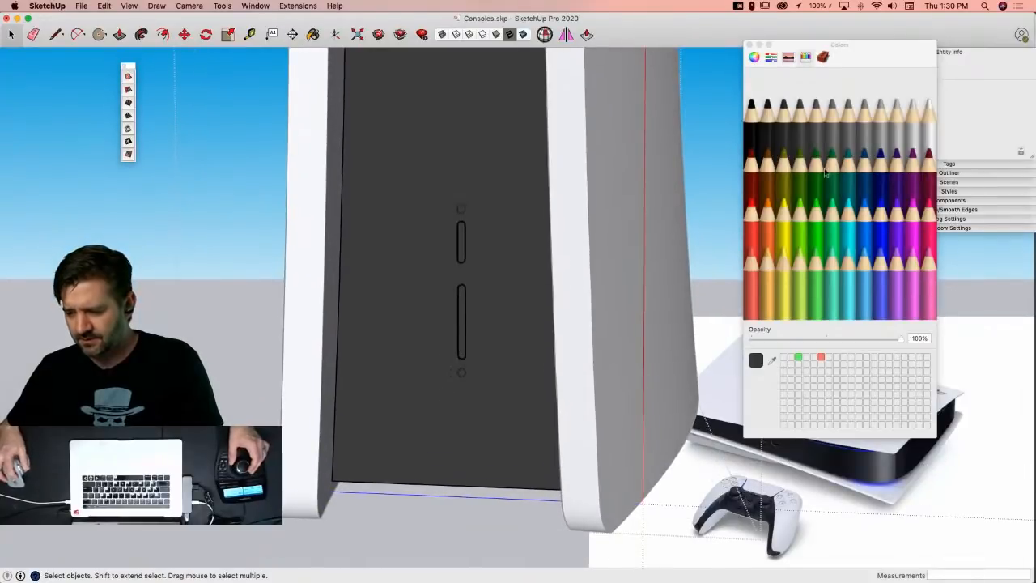
{"action": "left_click", "coordinate": [750, 46]}
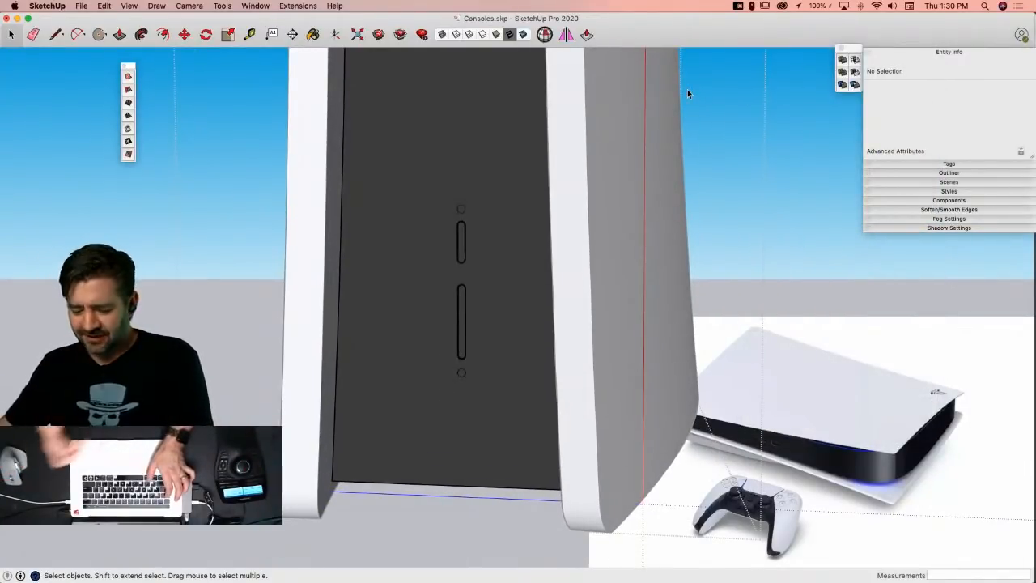
Step: Switch to Chrome, enlarge the forum thread's closer-view photo to examine the console's front details, and return to SketchUp
{"action": "key", "text": "super+Tab"}
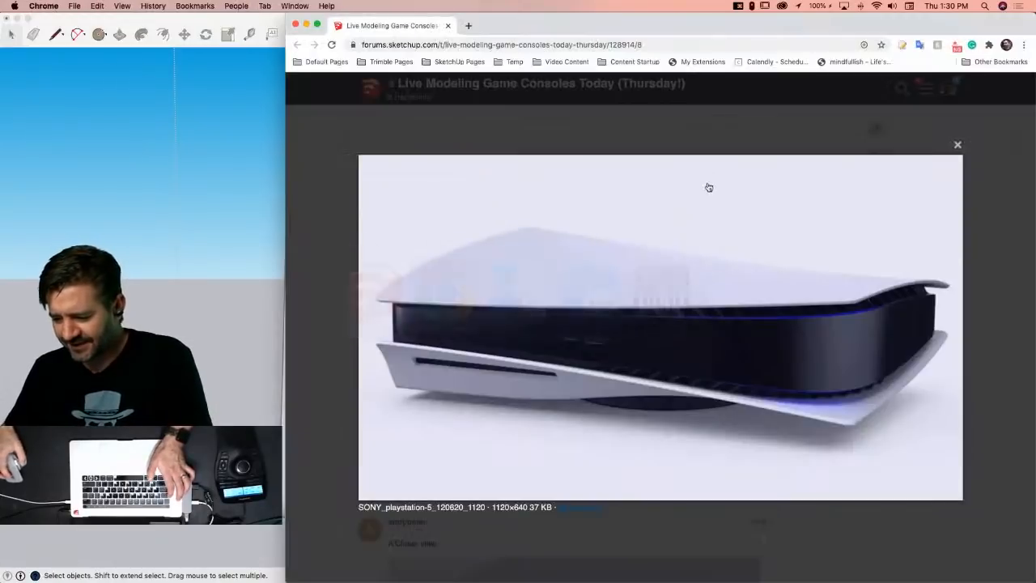
{"action": "left_click", "coordinate": [958, 145]}
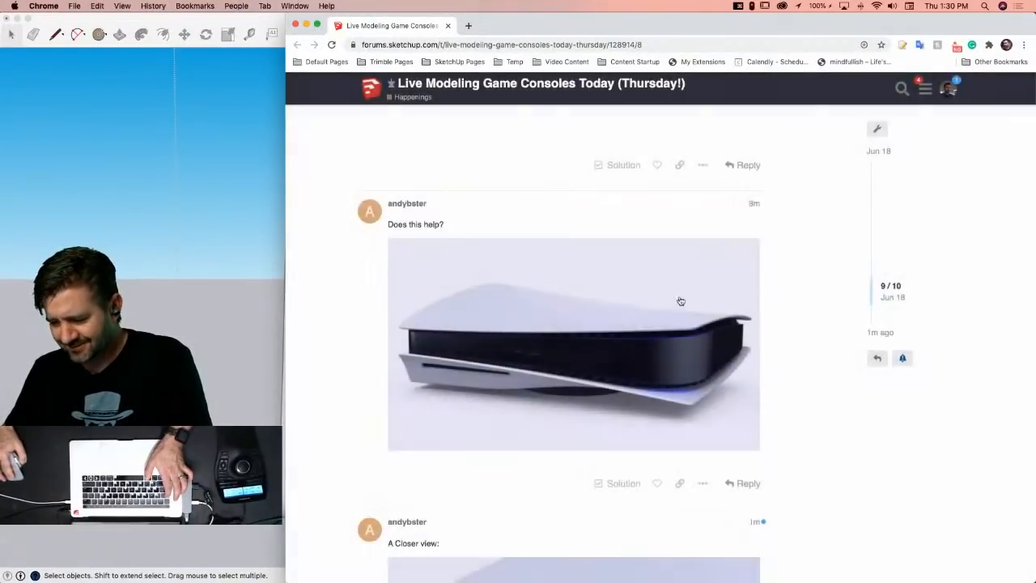
{"action": "scroll", "coordinate": [672, 298], "scroll_direction": "down", "scroll_amount": 4}
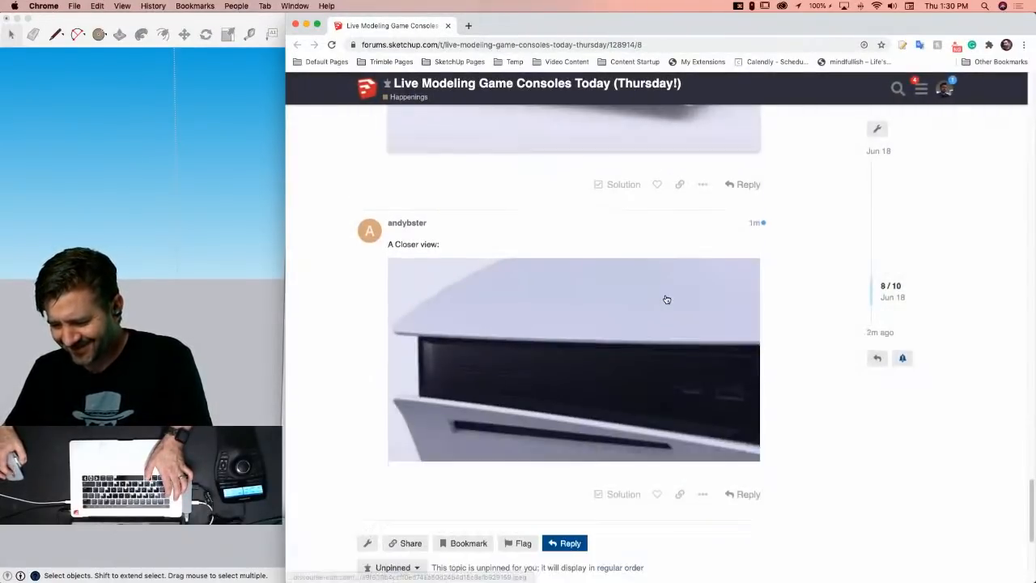
{"action": "left_click", "coordinate": [514, 417]}
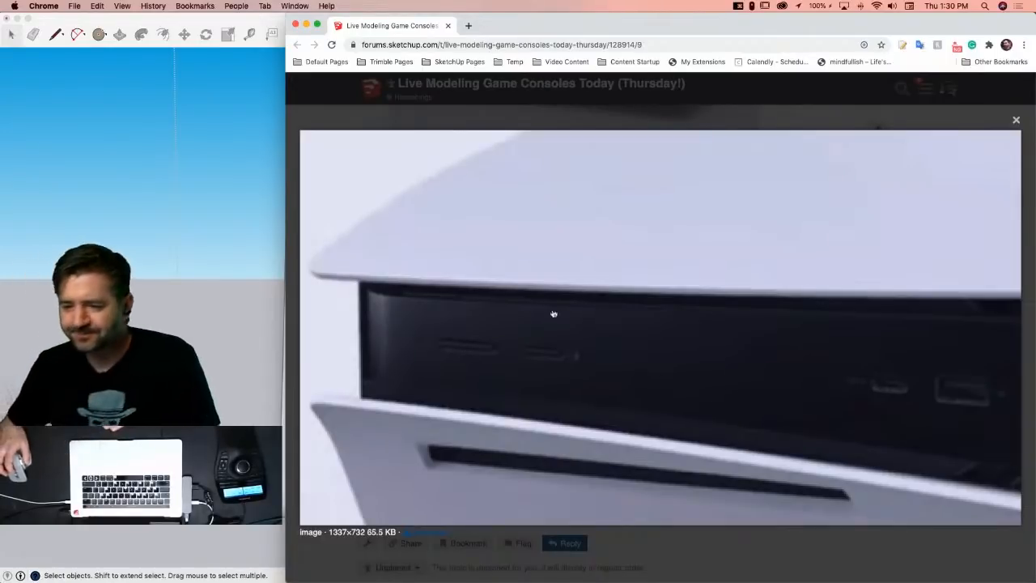
{"action": "left_click", "coordinate": [163, 22]}
Step: Paint the two small circles above and below the front button slots with the Steel colour
{"action": "scroll", "coordinate": [499, 285], "scroll_direction": "up", "scroll_amount": 2}
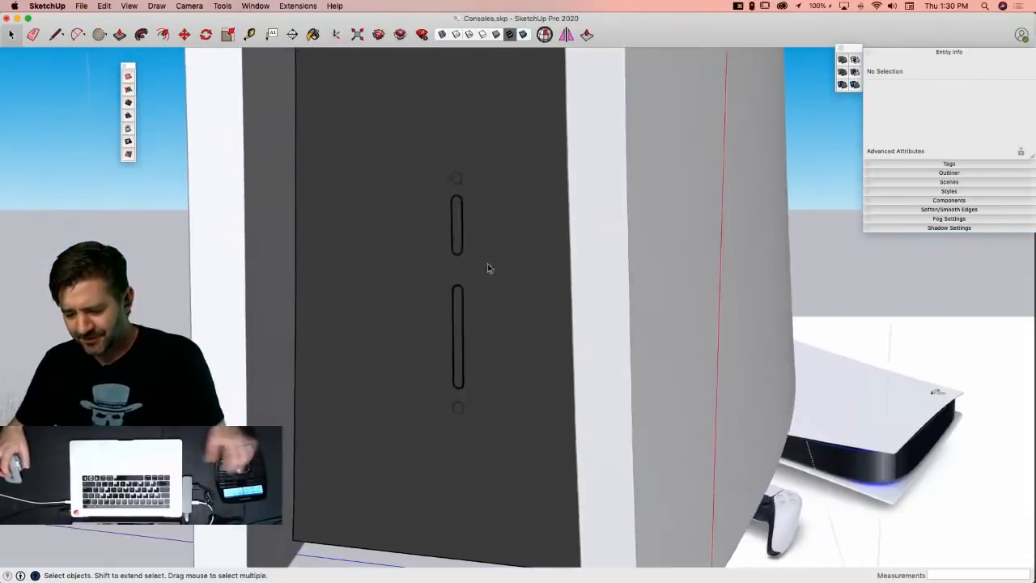
{"action": "key", "text": "b"}
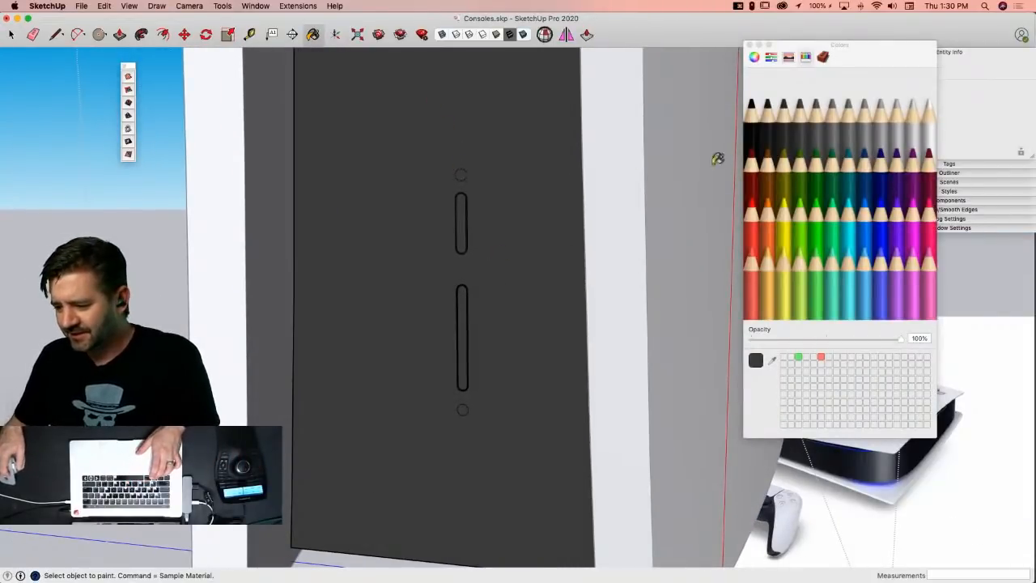
{"action": "left_click", "coordinate": [817, 125]}
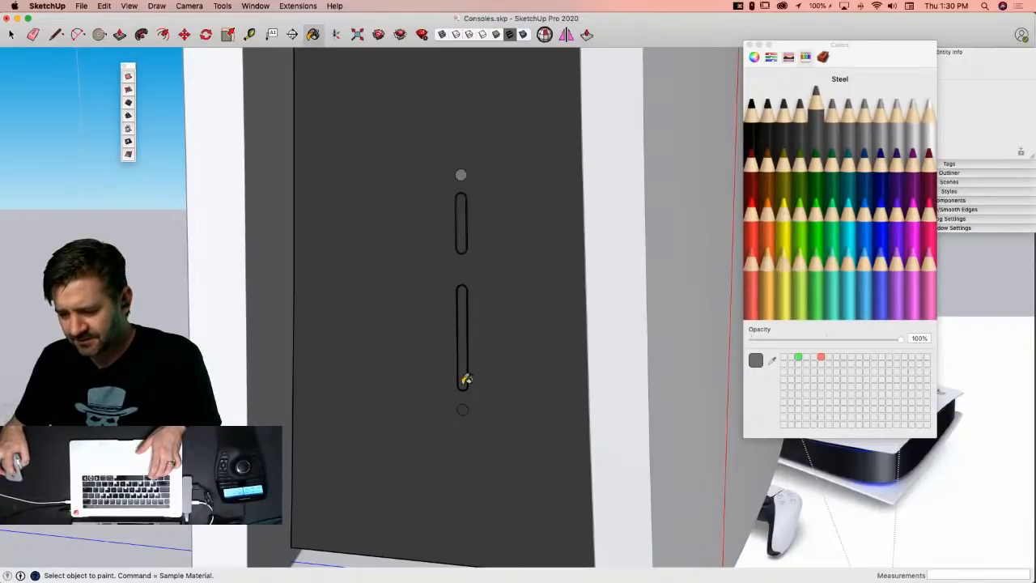
{"action": "key", "text": "space"}
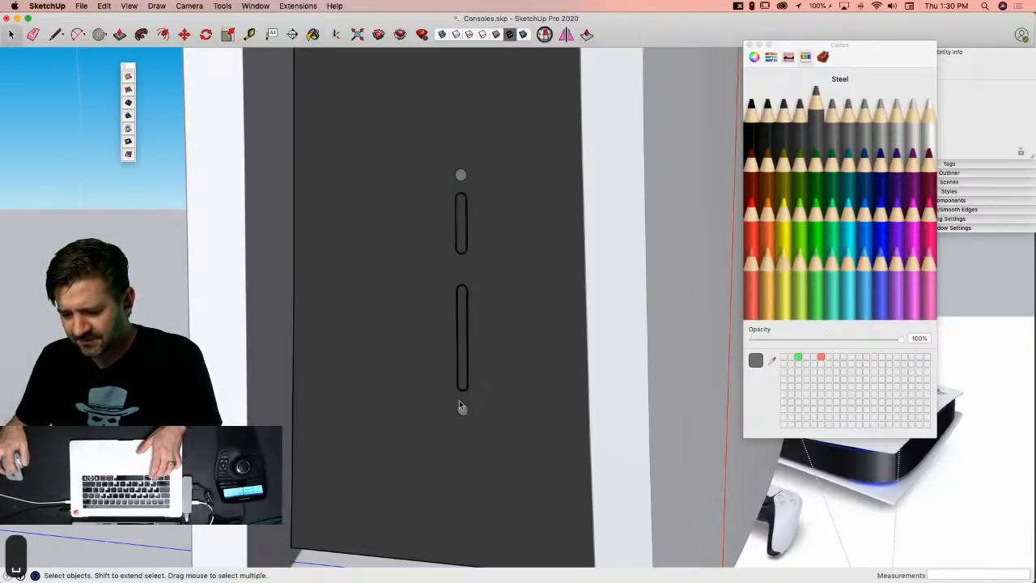
Step: Copy the lower small circle up the front panel along the red axis to just below the smaller port
{"action": "left_click", "coordinate": [472, 435]}
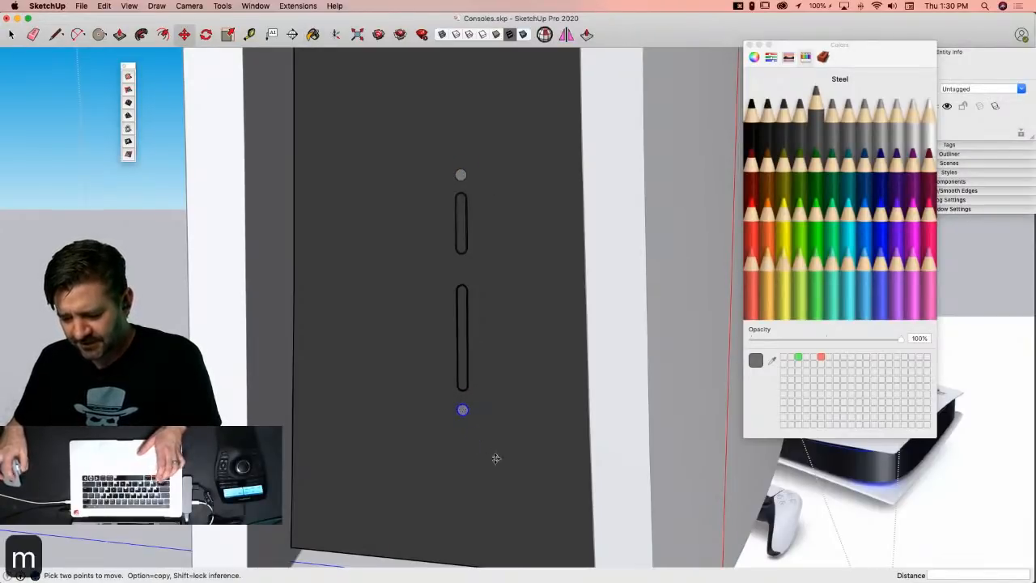
{"action": "left_click", "coordinate": [494, 459]}
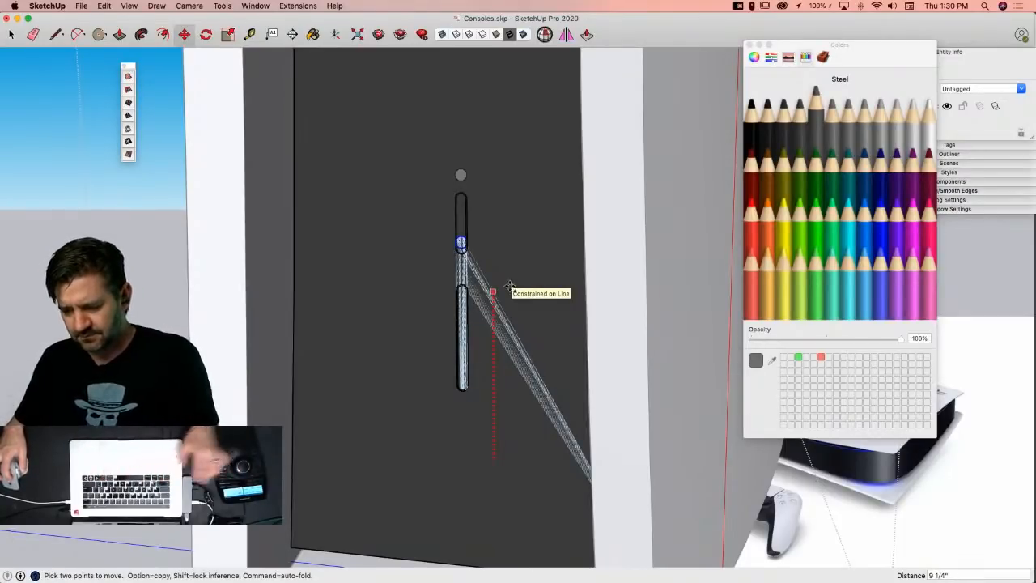
{"action": "key", "text": "alt"}
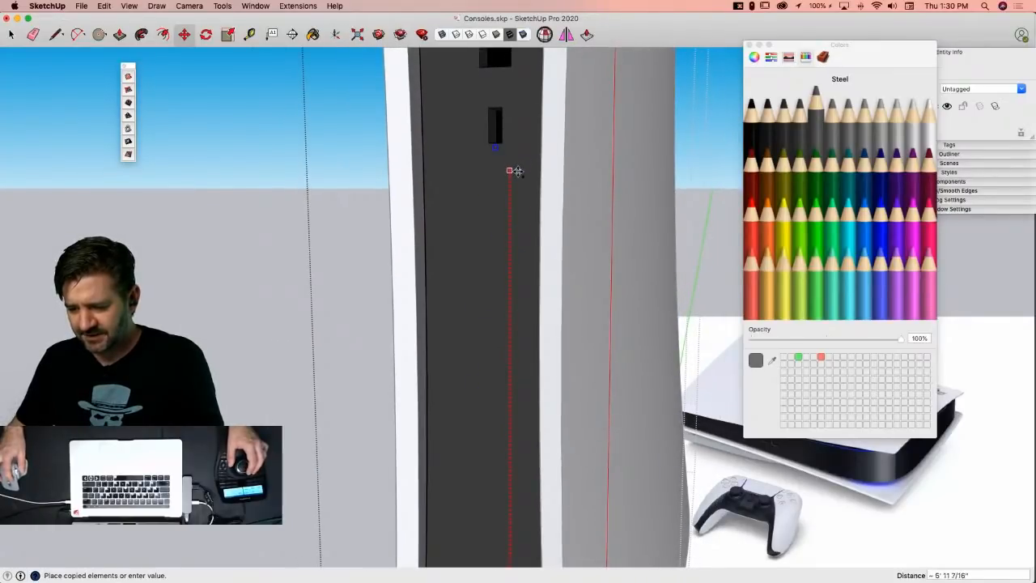
{"action": "key", "text": "Escape"}
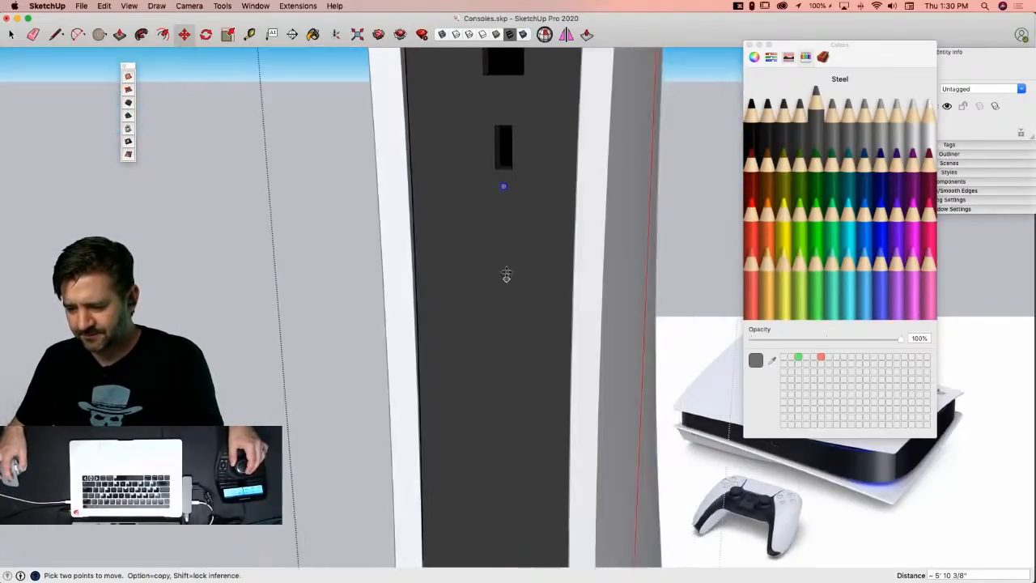
{"action": "key", "text": "alt"}
{"action": "left_click", "coordinate": [522, 333]}
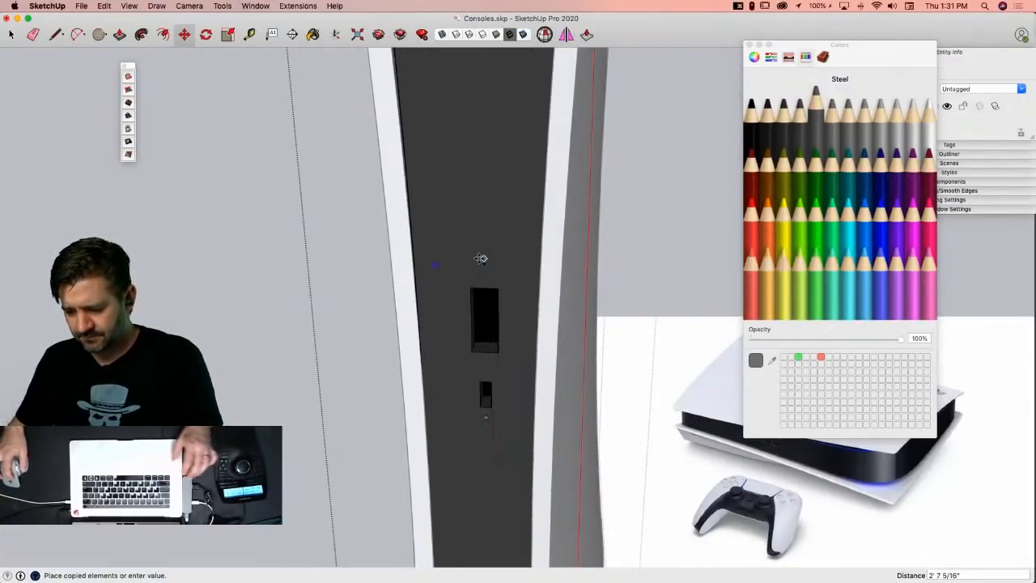
{"action": "key", "text": "space"}
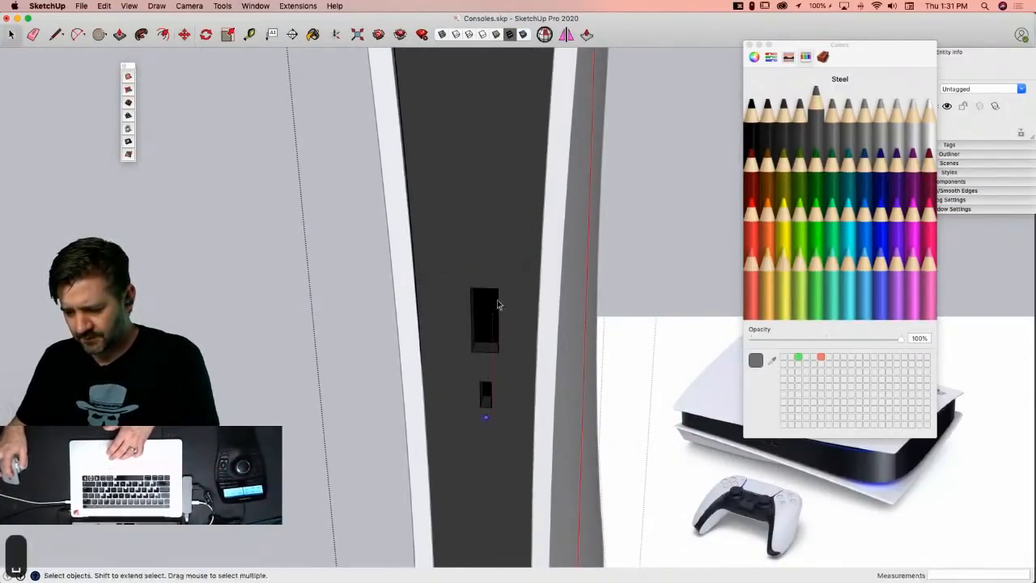
Step: Copy the small circle below the ports along the red axis to just above the larger port, and close the colour palette
{"action": "key", "text": "m"}
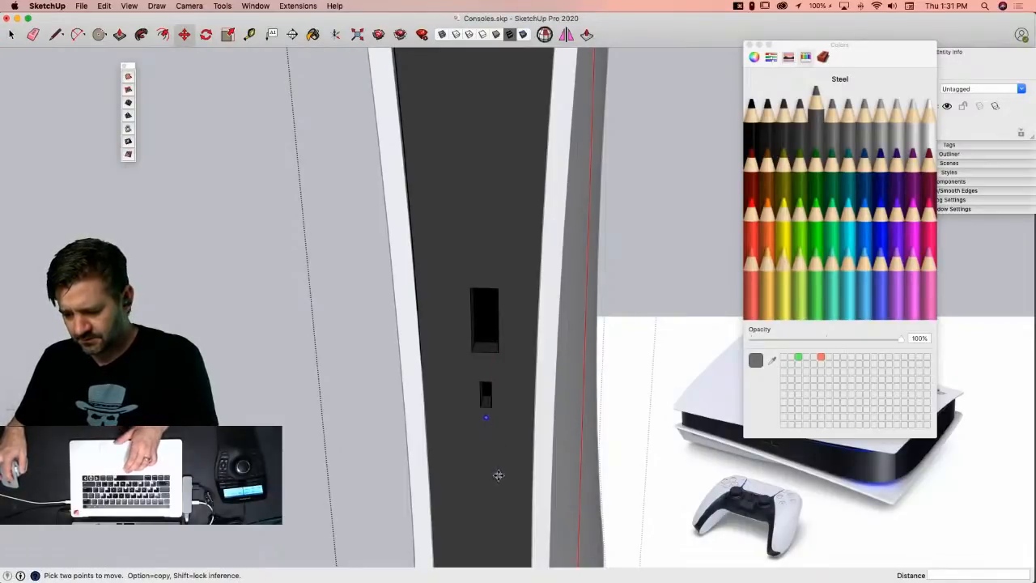
{"action": "left_click", "coordinate": [500, 471]}
{"action": "key", "text": "alt"}
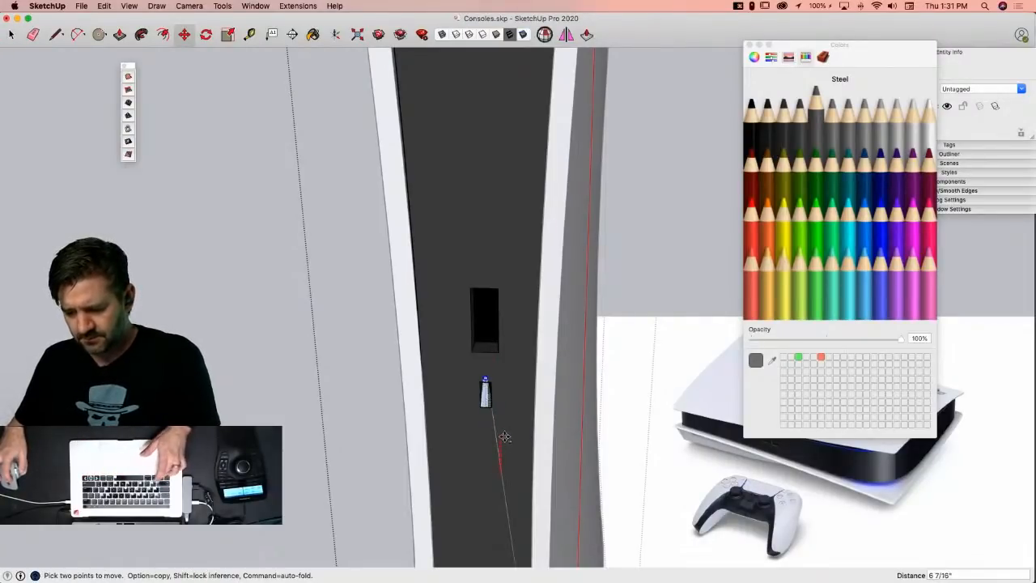
{"action": "left_click", "coordinate": [513, 344]}
{"action": "key", "text": "space"}
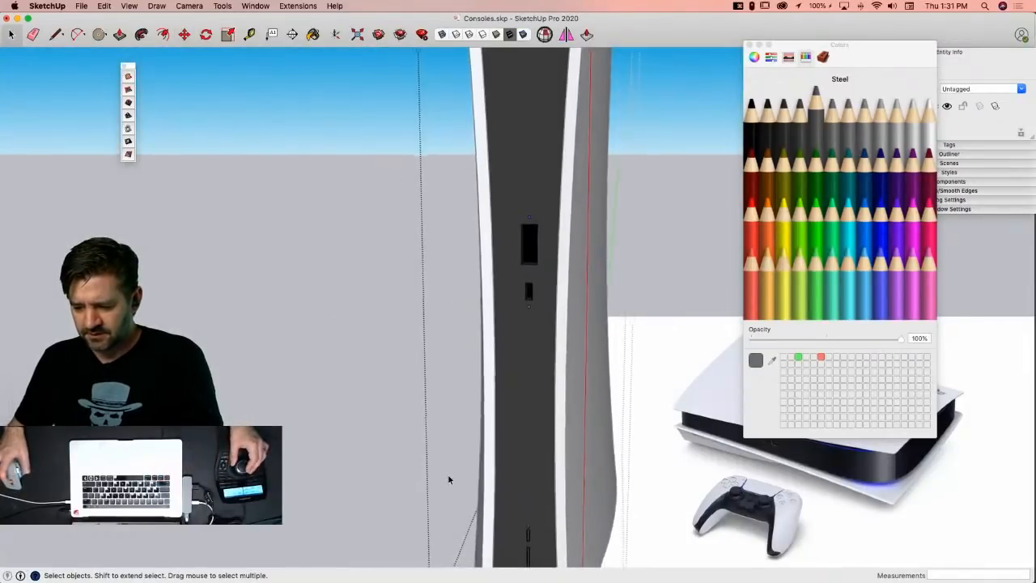
{"action": "left_click", "coordinate": [449, 480]}
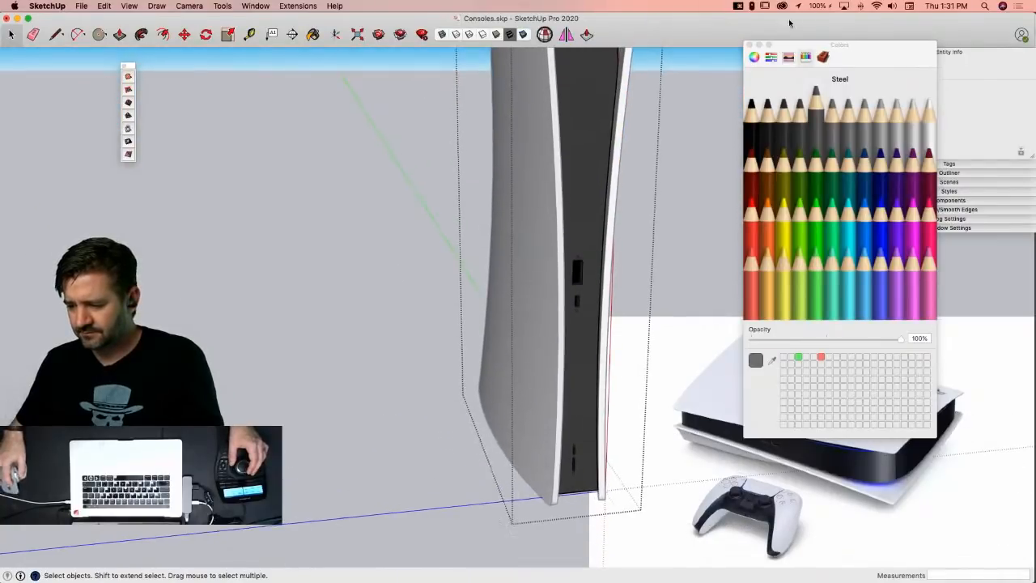
{"action": "left_click", "coordinate": [750, 46]}
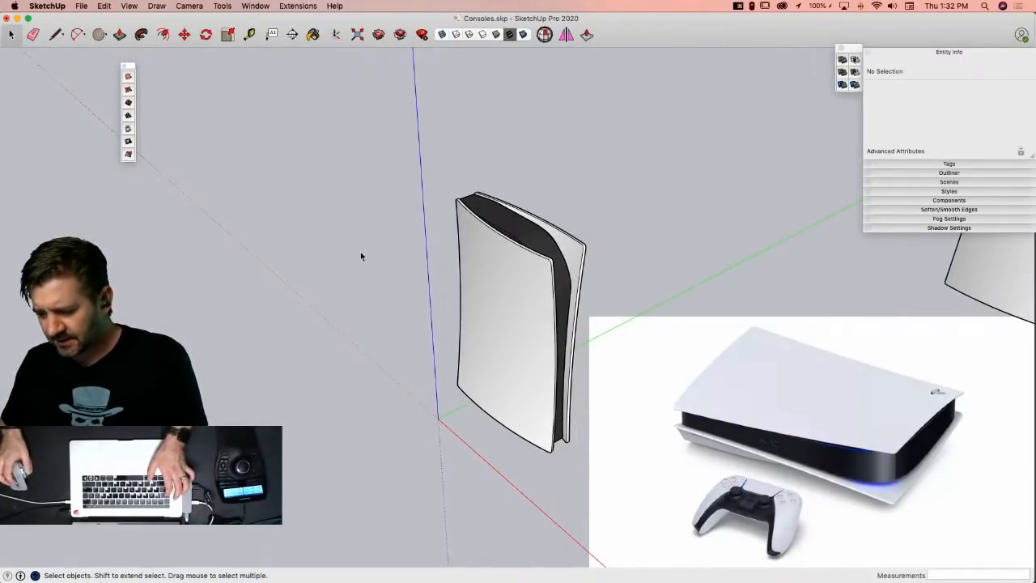
Step: Switch to Chrome, close the enlarged close-up photo, and open the PS5 logo image from the earlier forum post
{"action": "mouse_move", "coordinate": [2, 187]}
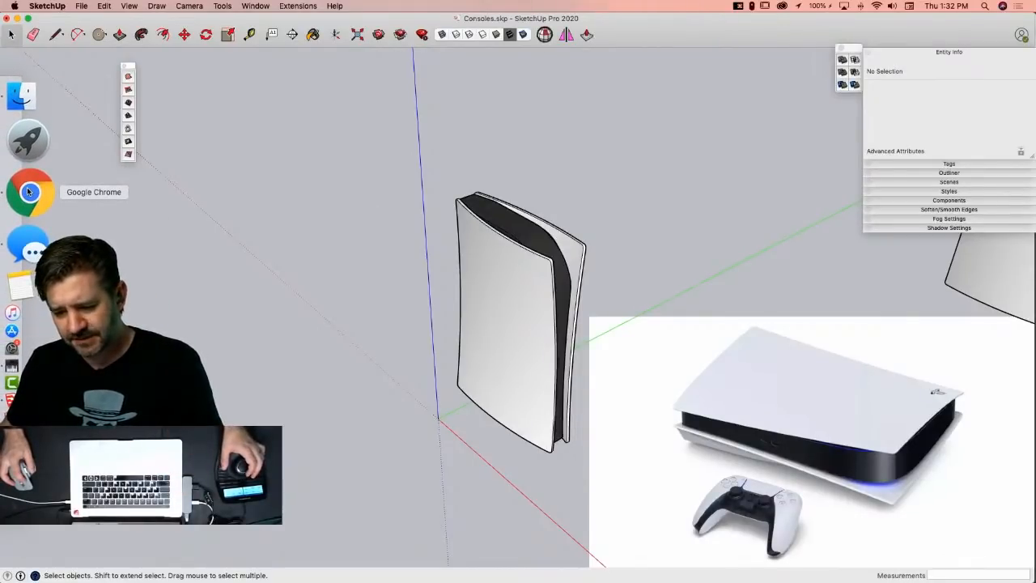
{"action": "left_click", "coordinate": [28, 192]}
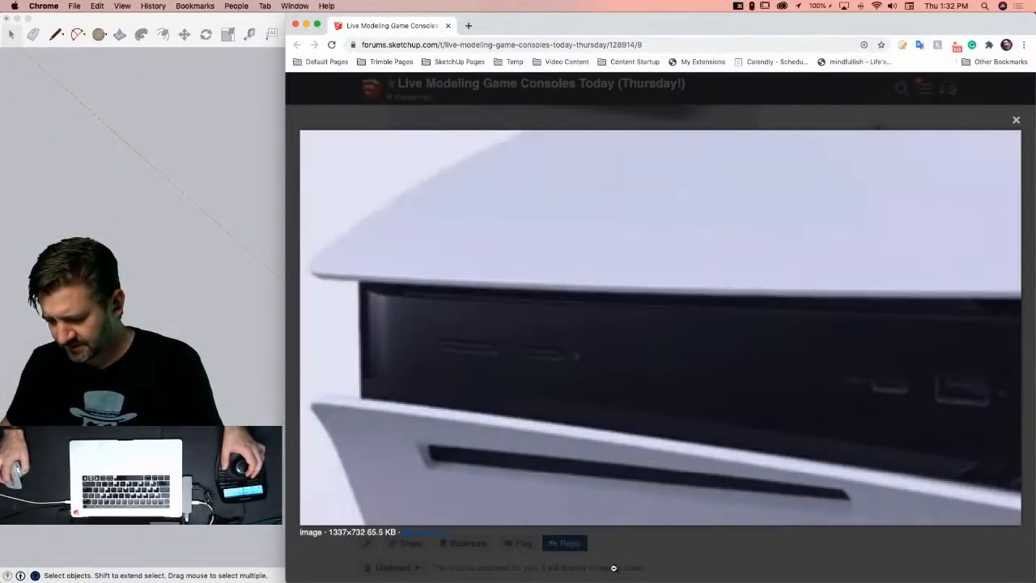
{"action": "left_click", "coordinate": [614, 567]}
{"action": "scroll", "coordinate": [623, 524], "scroll_direction": "up", "scroll_amount": 8}
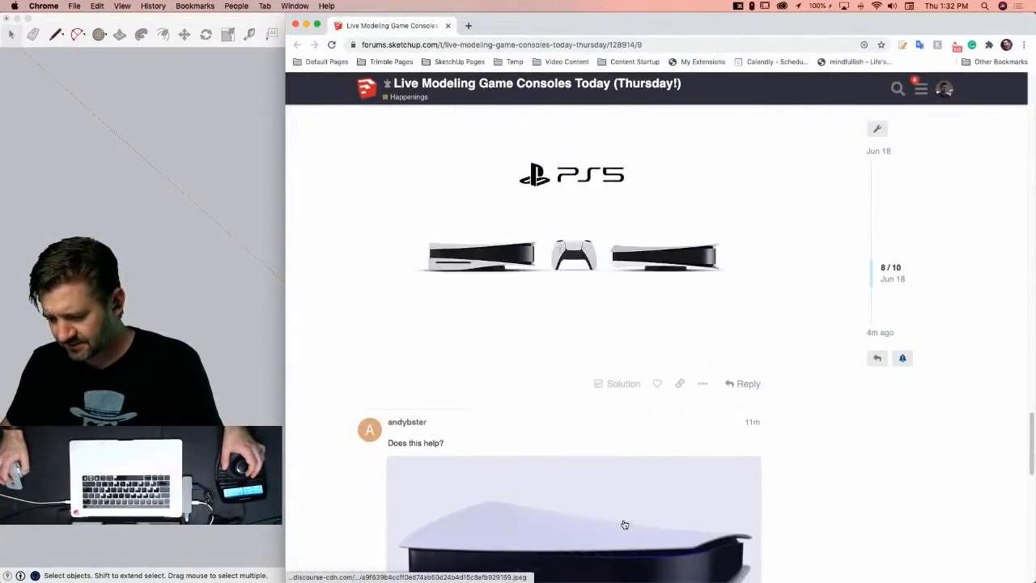
{"action": "scroll", "coordinate": [524, 229], "scroll_direction": "up", "scroll_amount": 4}
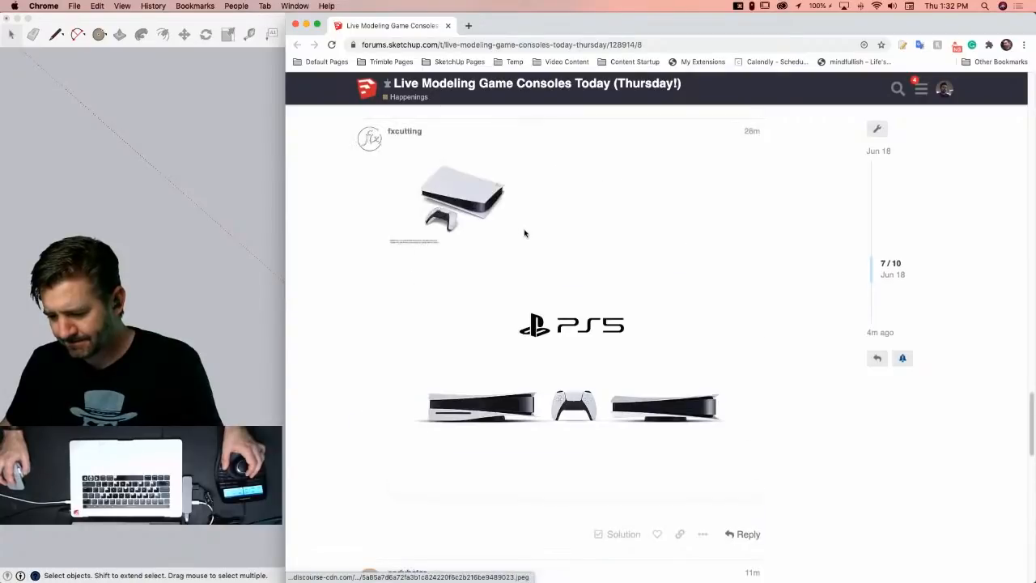
{"action": "left_click", "coordinate": [538, 344]}
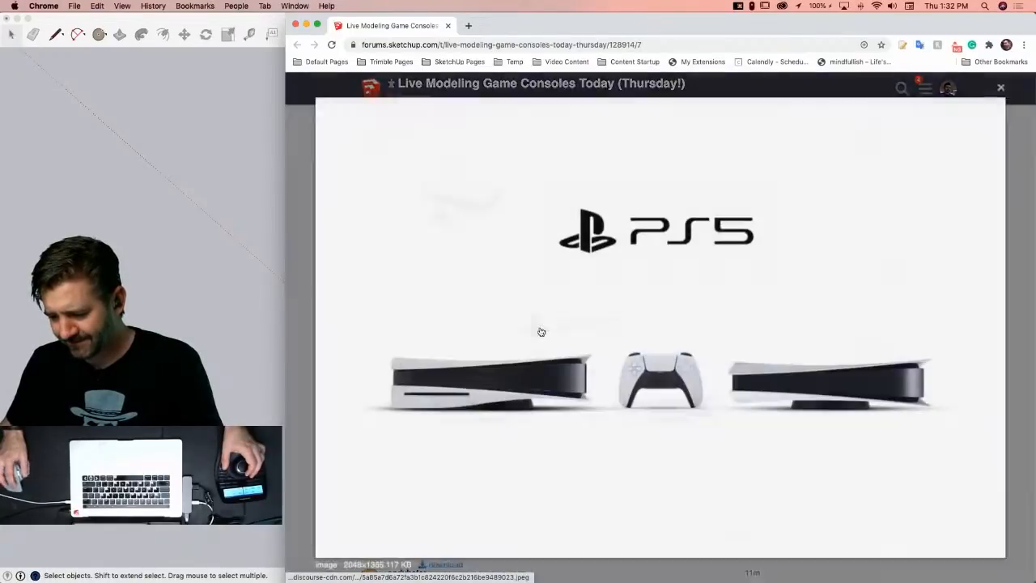
Step: Save the PS5 logo image to the Desktop as Logo.jpeg
{"action": "right_click", "coordinate": [584, 239]}
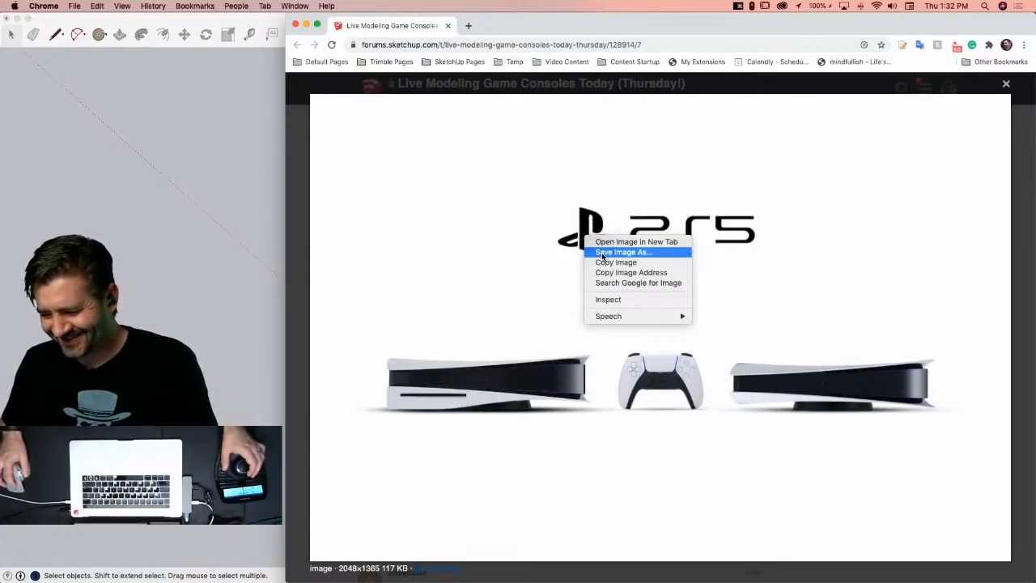
{"action": "left_click", "coordinate": [602, 252]}
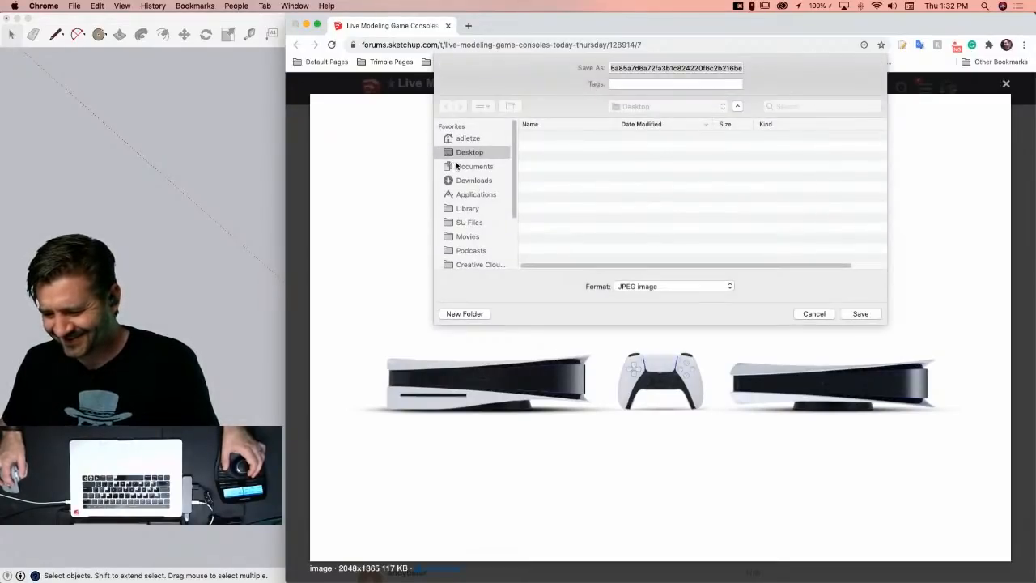
{"action": "type", "text": "Logo.jpeg"}
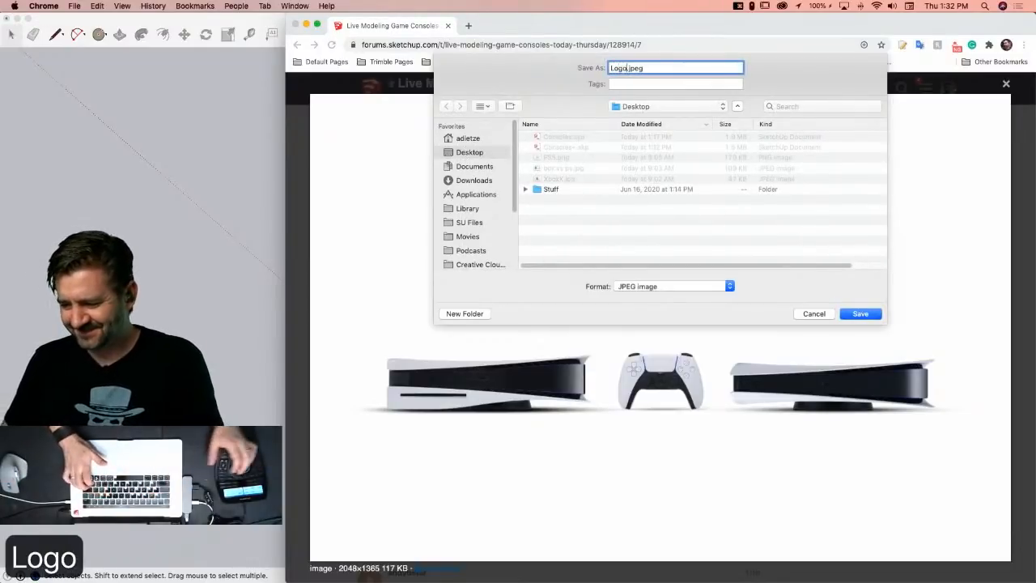
{"action": "key", "text": "Return"}
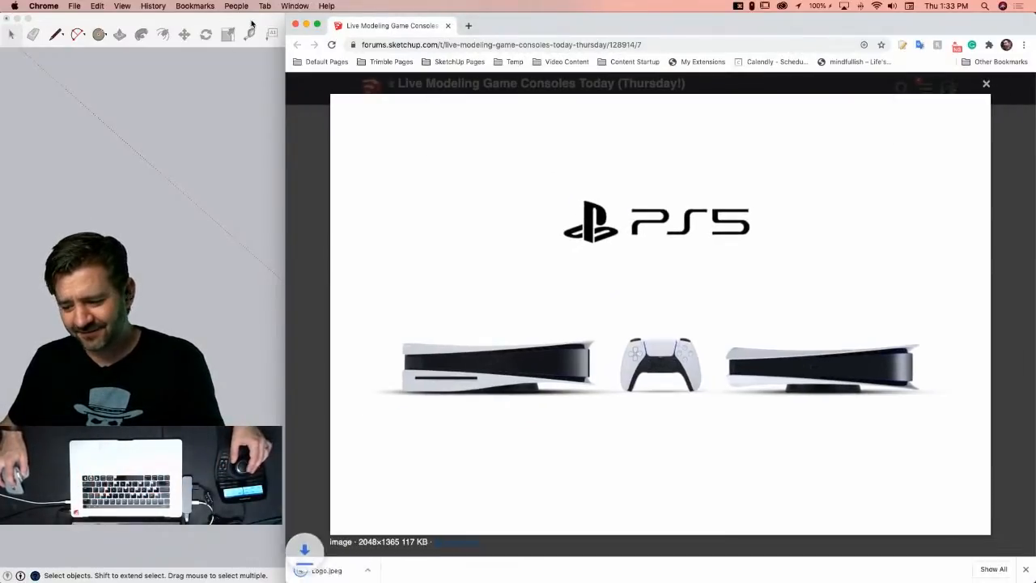
Step: Return to SketchUp and delete the leftover curved panel and flat slab standing apart from the console
{"action": "left_click", "coordinate": [252, 23]}
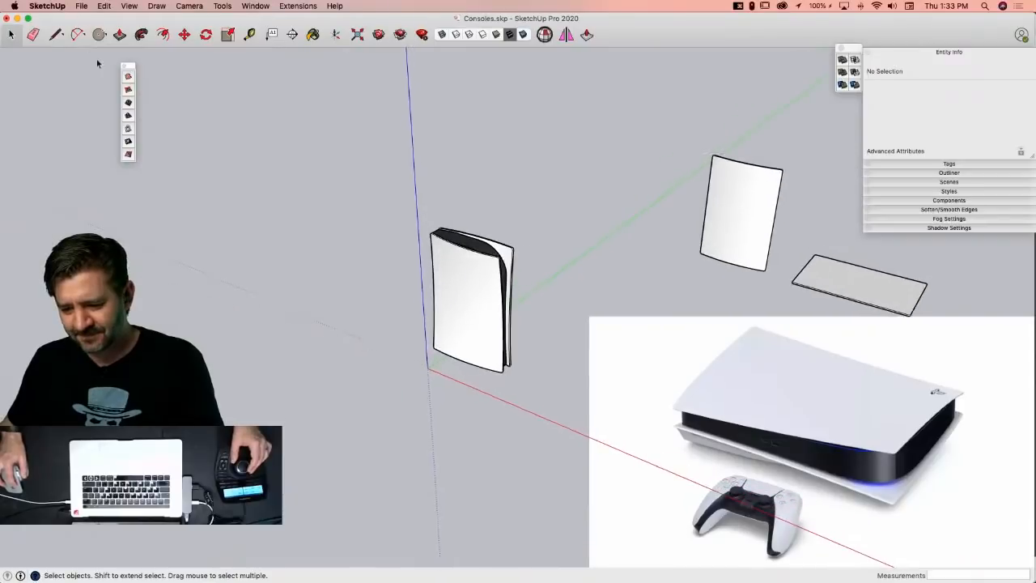
{"action": "left_click_drag", "start_coordinate": [473, 135], "coordinate": [781, 415]}
{"action": "key", "text": "Delete"}
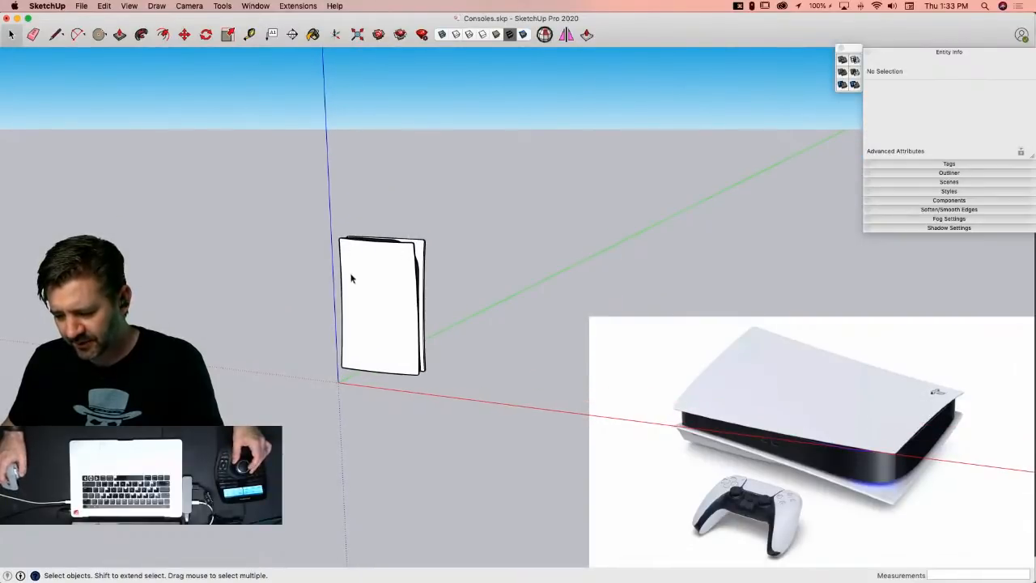
{"action": "left_click", "coordinate": [82, 7]}
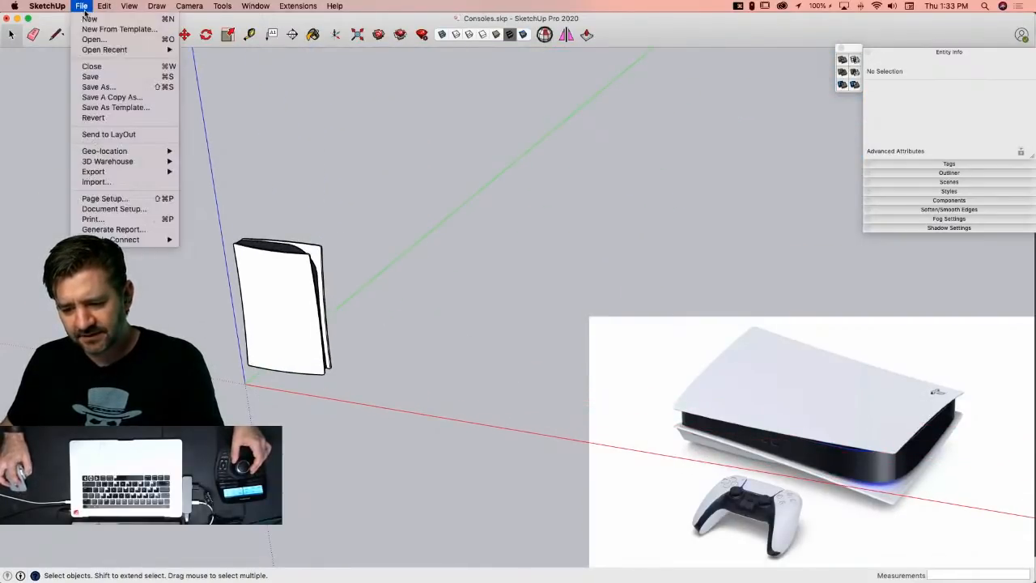
{"action": "left_click", "coordinate": [117, 182]}
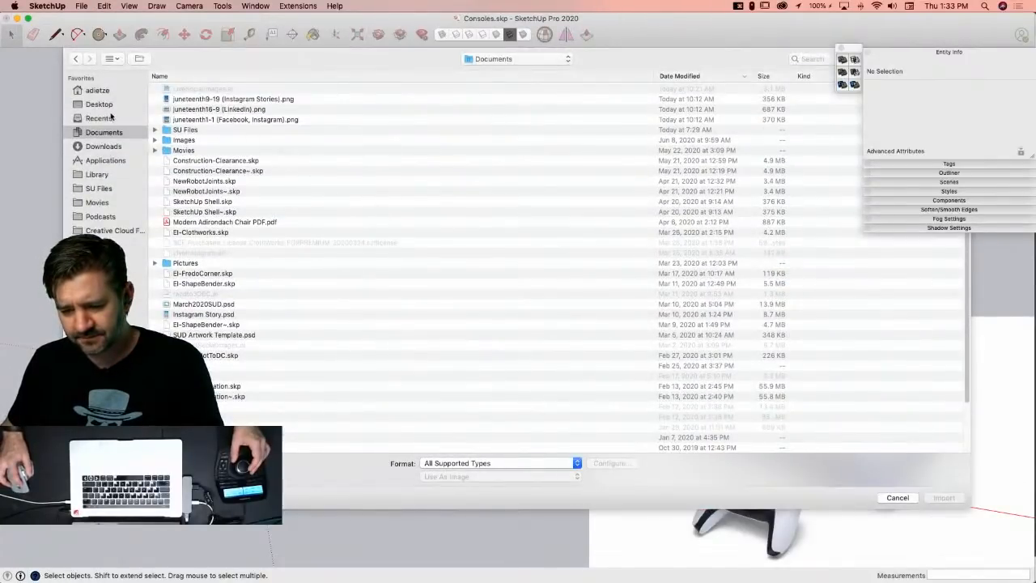
{"action": "left_click", "coordinate": [104, 105]}
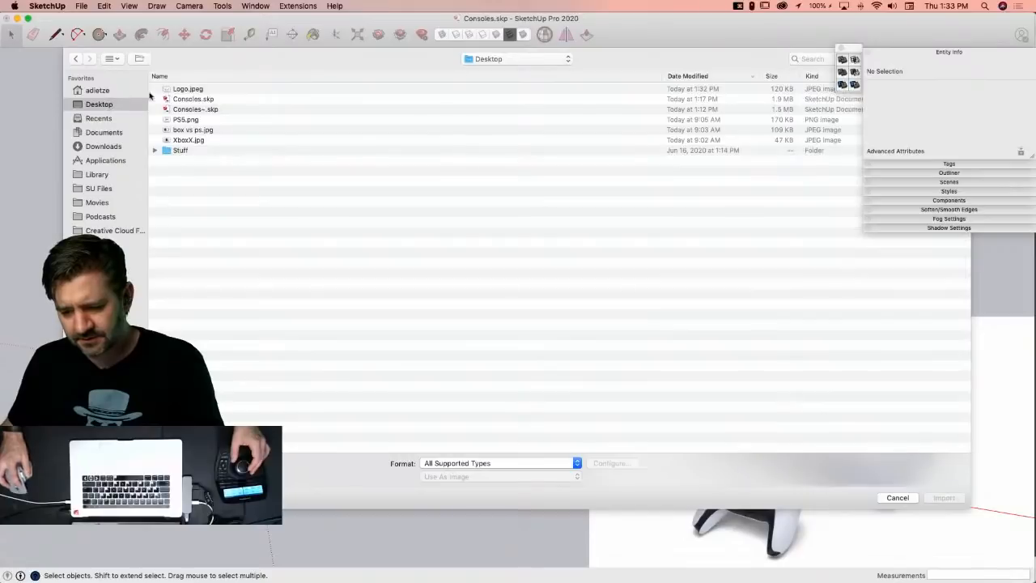
{"action": "left_click", "coordinate": [186, 89]}
{"action": "left_click", "coordinate": [944, 497]}
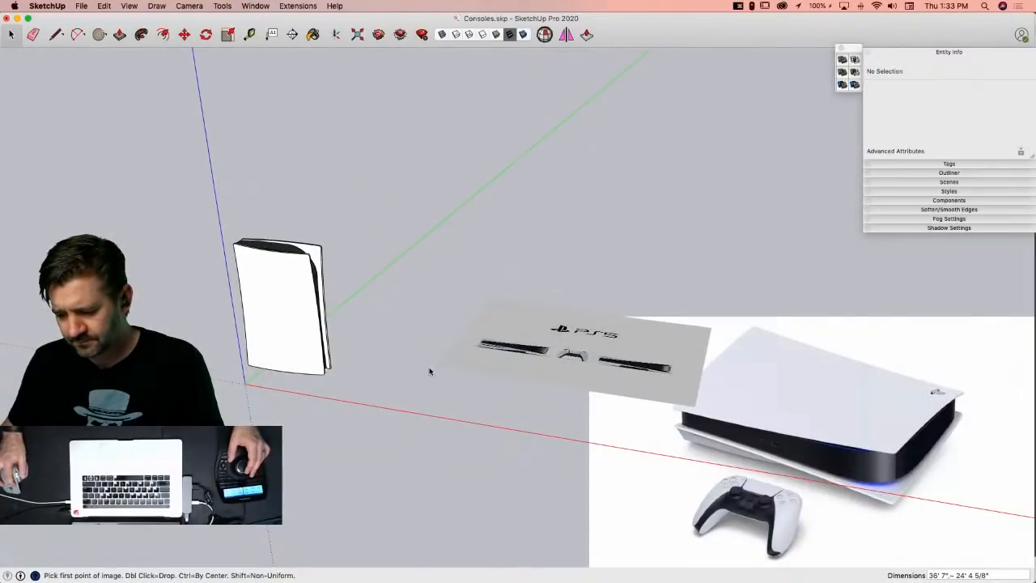
{"action": "left_click", "coordinate": [690, 303]}
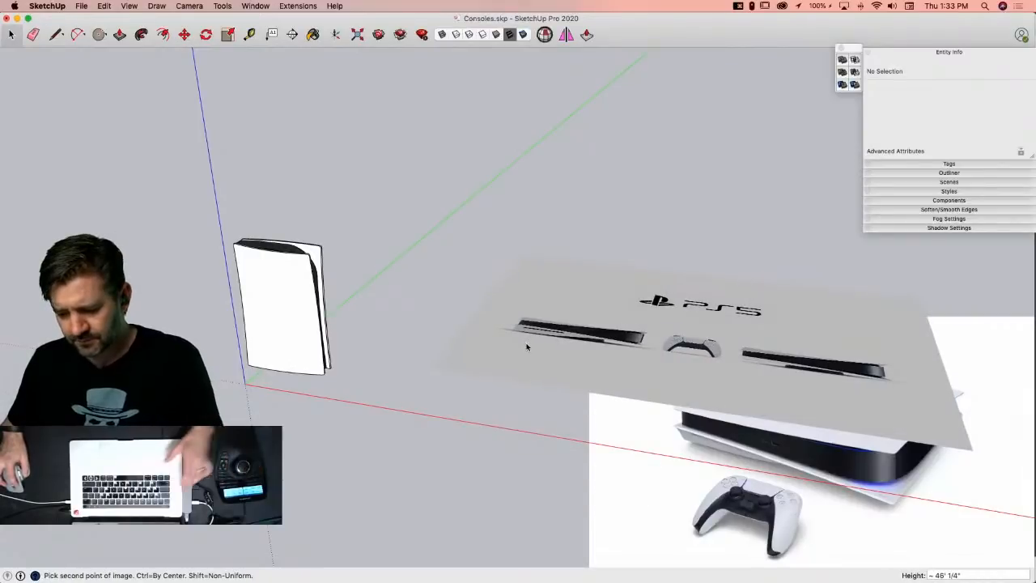
{"action": "key", "text": "Escape"}
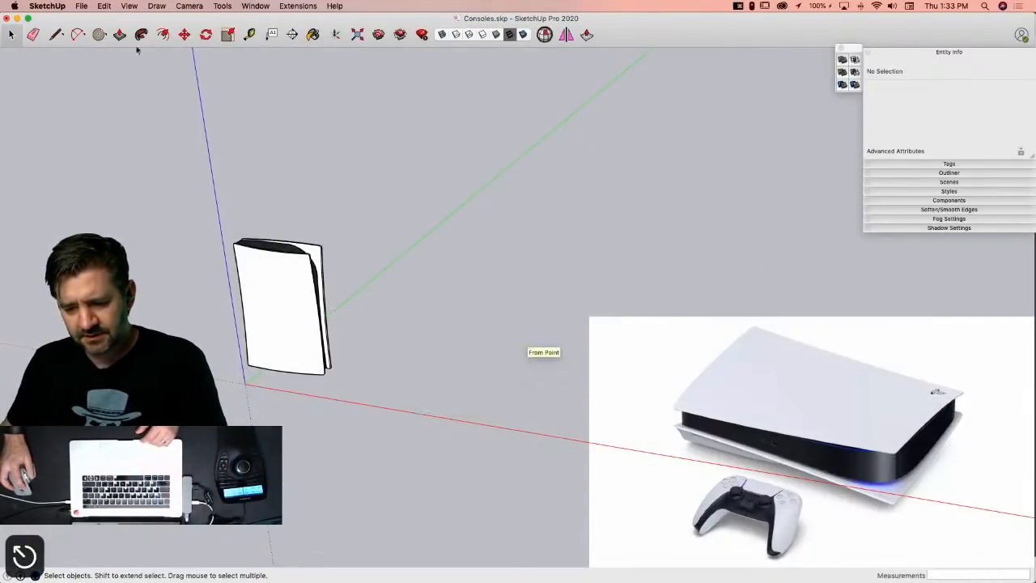
Step: Import Logo.jpeg from the Desktop as an image and place it flat on the ground beside the console
{"action": "left_click", "coordinate": [82, 5]}
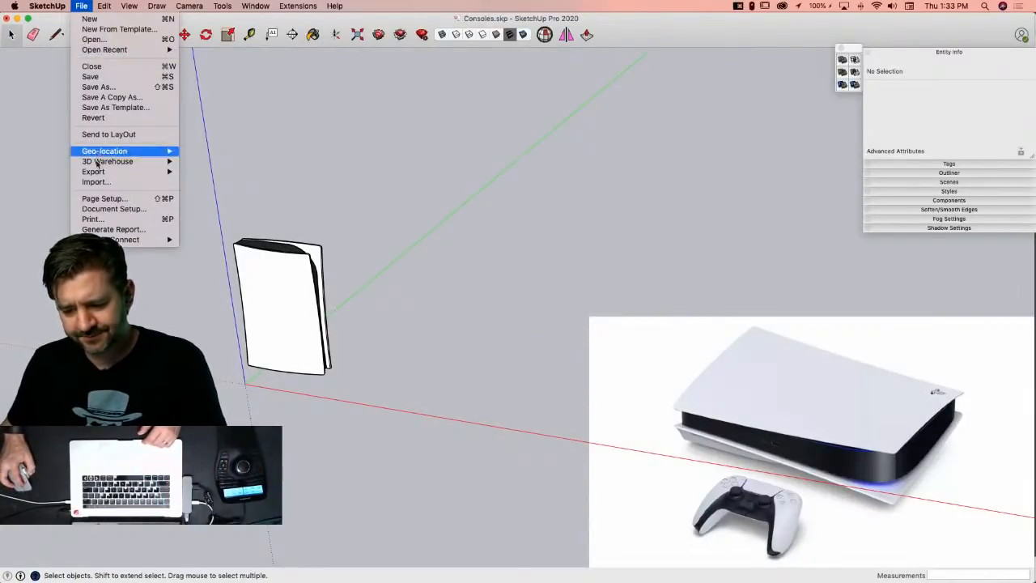
{"action": "left_click", "coordinate": [93, 183]}
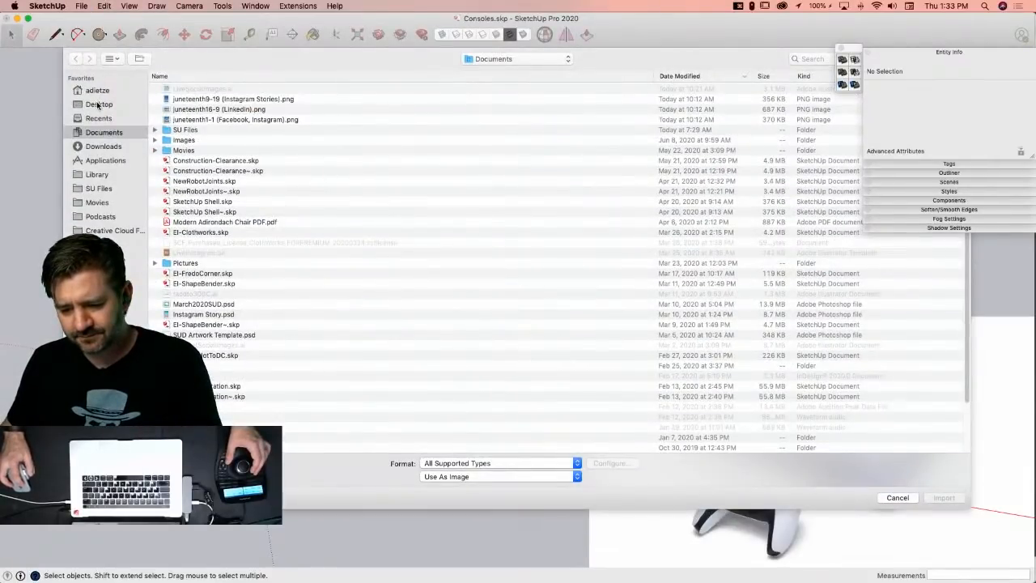
{"action": "left_click", "coordinate": [98, 105]}
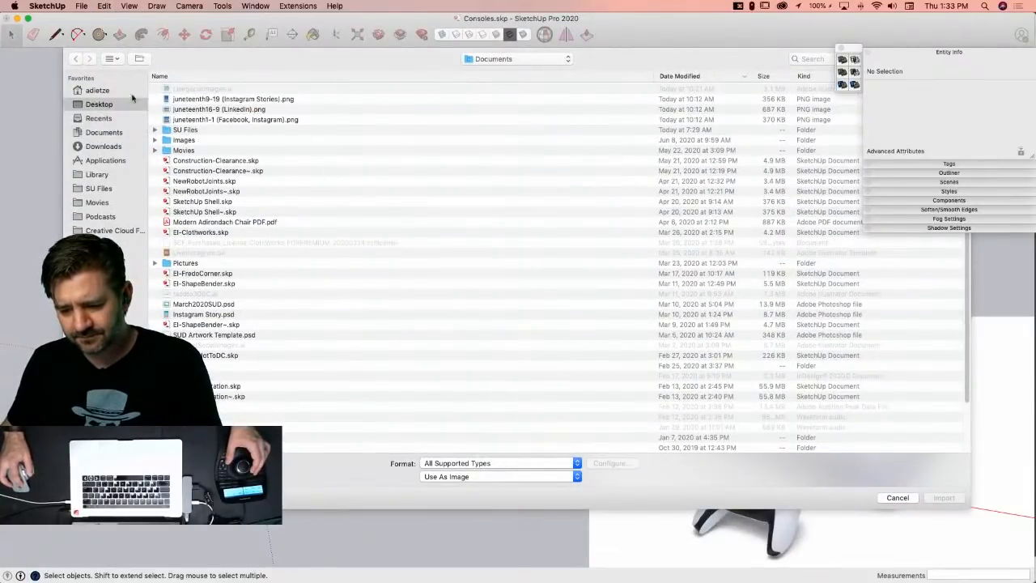
{"action": "left_click", "coordinate": [188, 90]}
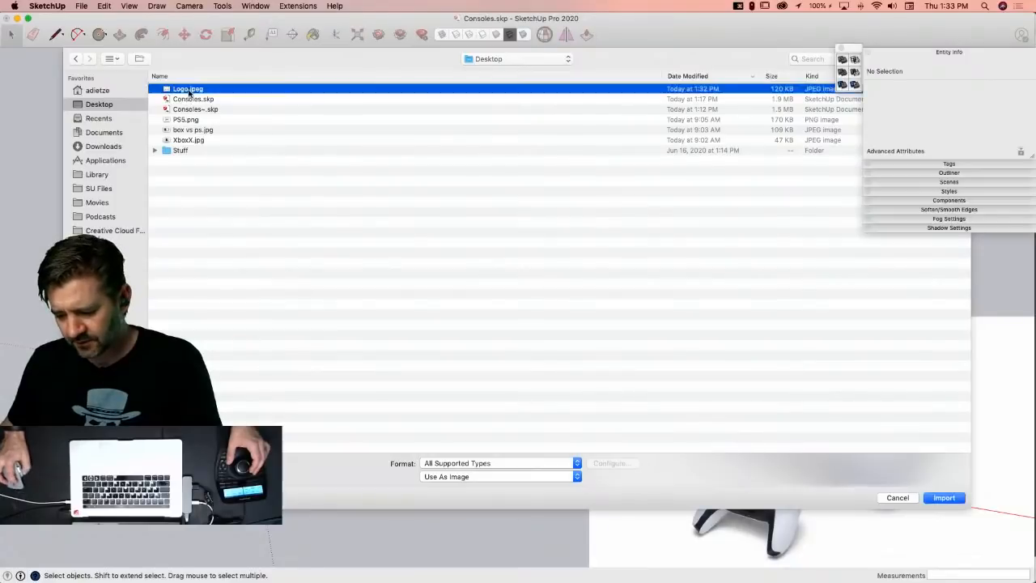
{"action": "left_click", "coordinate": [943, 497]}
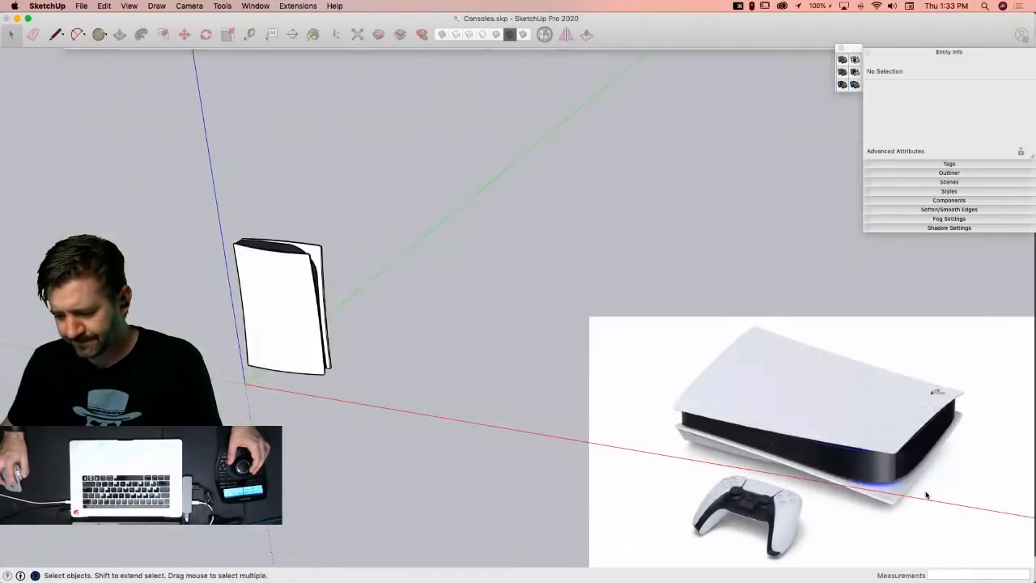
{"action": "double_click", "coordinate": [440, 350]}
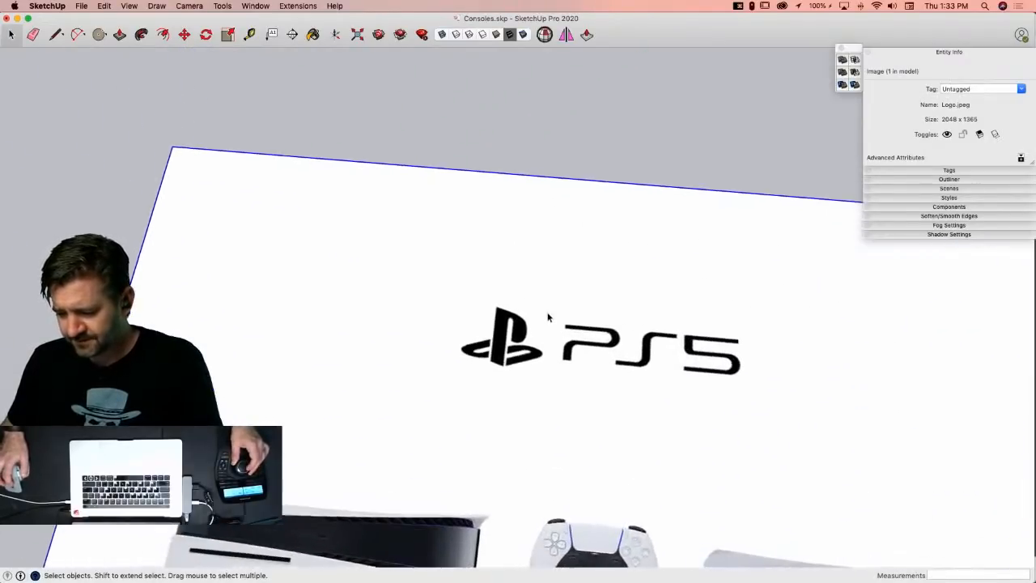
Step: Trace the straight outer edge of the logo's P stem and both straight sides of its inner slot with lines
{"action": "key", "text": "l"}
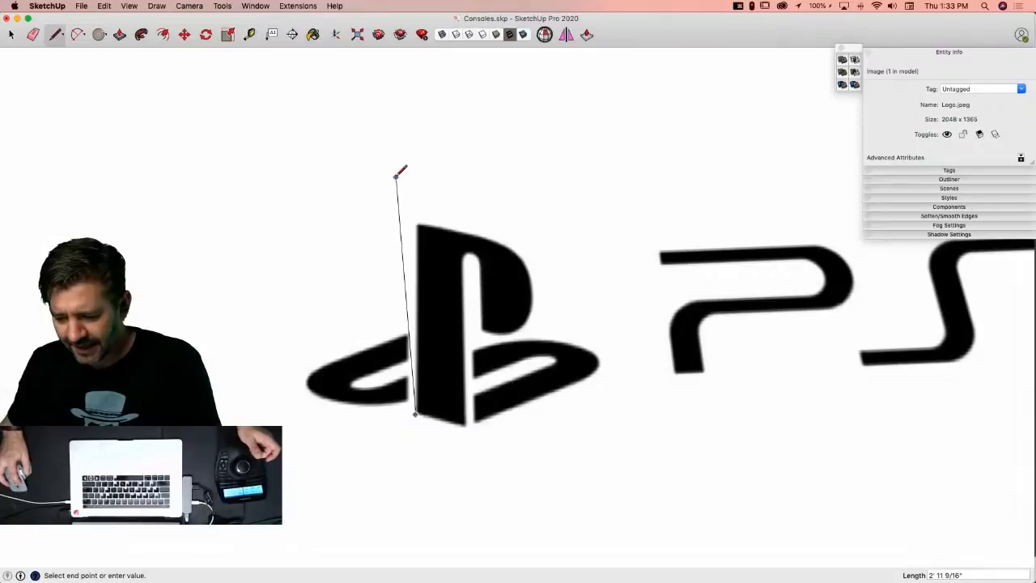
{"action": "left_click", "coordinate": [416, 223]}
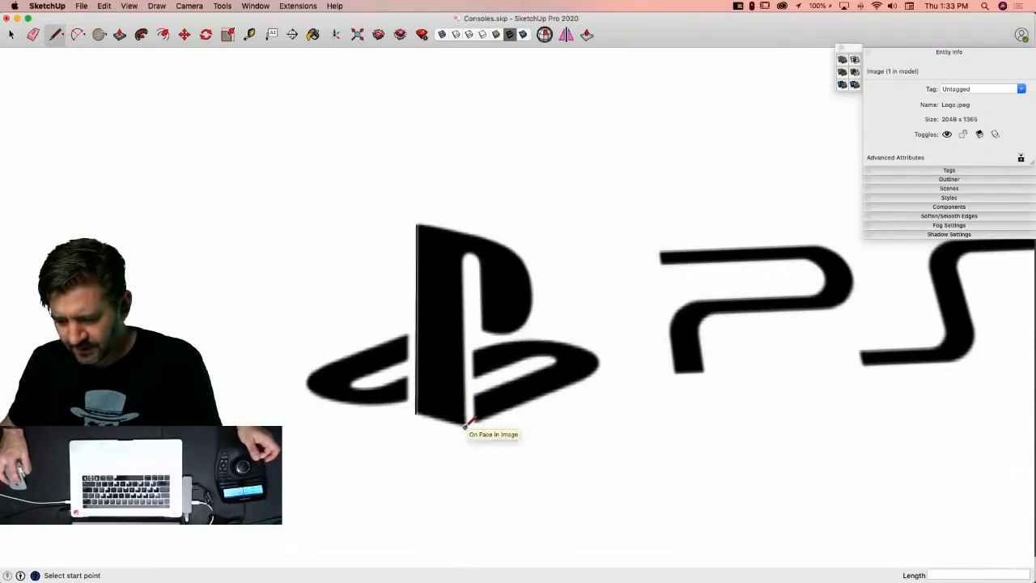
{"action": "left_click", "coordinate": [465, 426]}
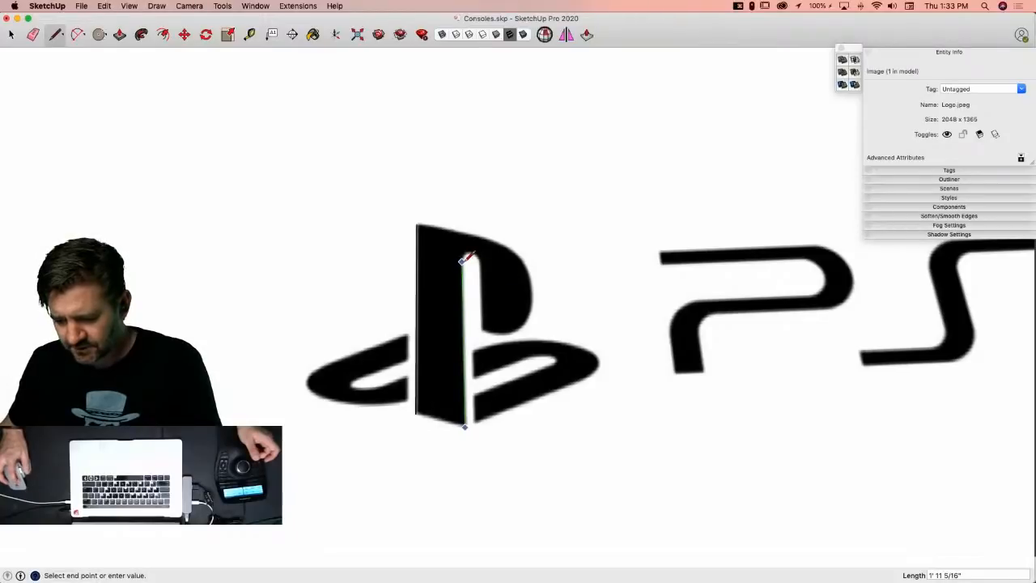
{"action": "left_click", "coordinate": [464, 259]}
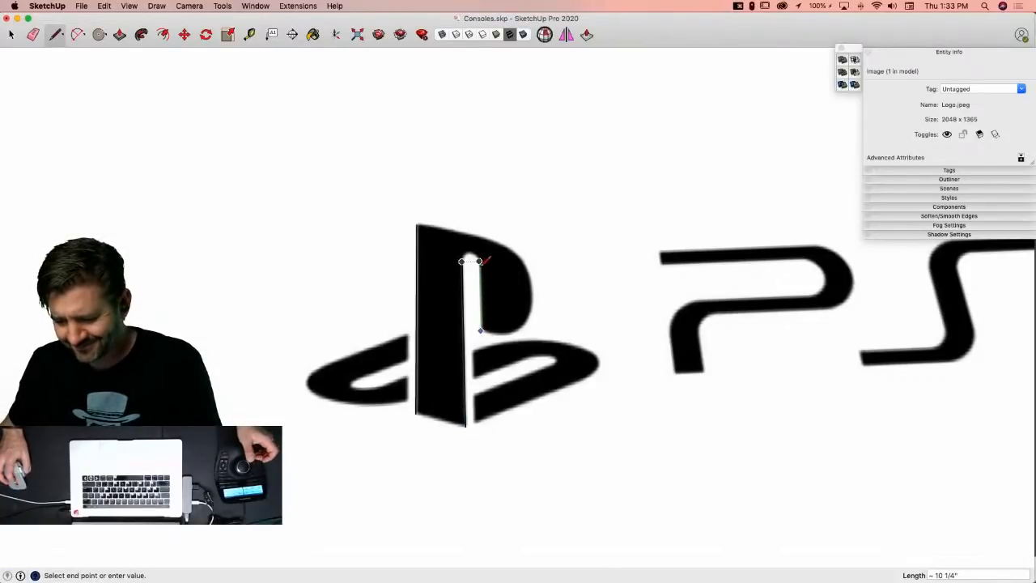
{"action": "scroll", "coordinate": [479, 259], "scroll_direction": "up", "scroll_amount": 5}
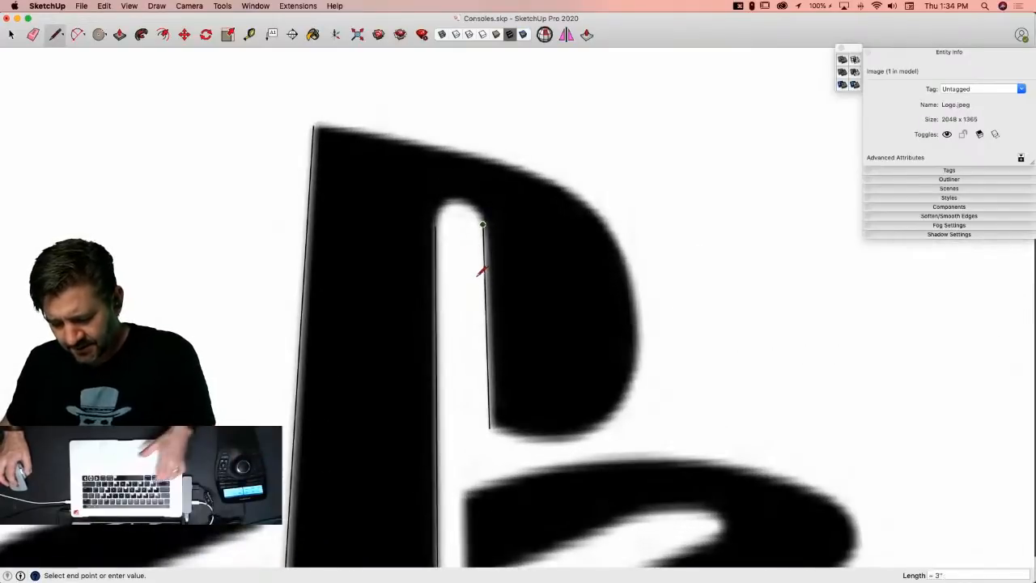
{"action": "key", "text": "a"}
{"action": "left_click", "coordinate": [436, 226]}
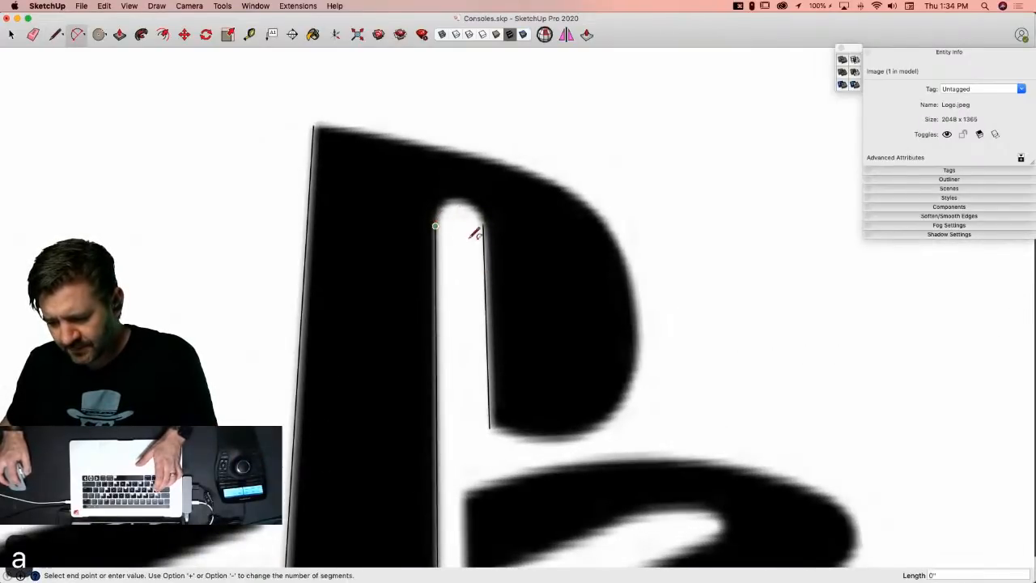
{"action": "left_click", "coordinate": [484, 235]}
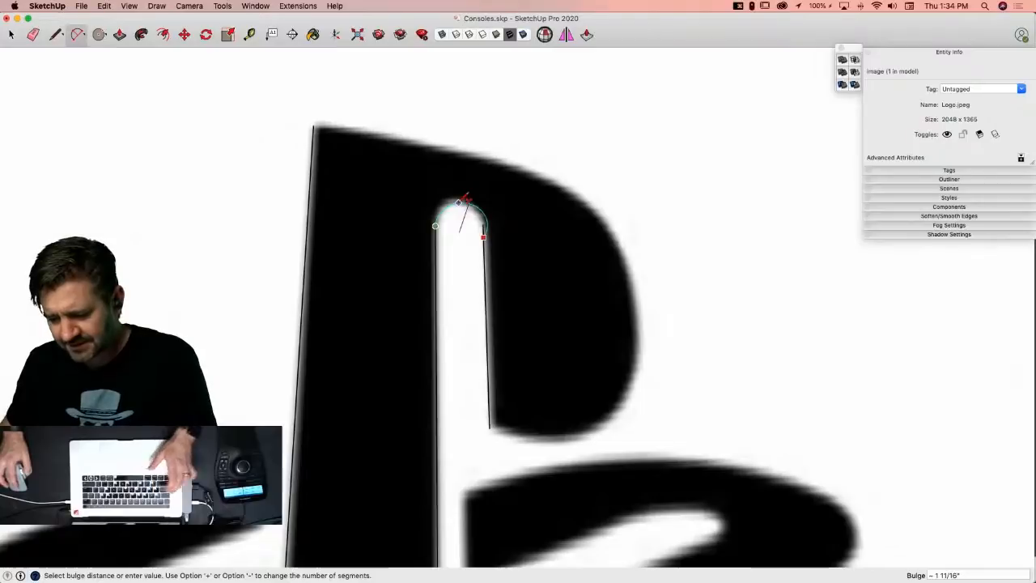
{"action": "scroll", "coordinate": [468, 213], "scroll_direction": "up", "scroll_amount": 3}
{"action": "key", "text": "l"}
{"action": "scroll", "coordinate": [494, 243], "scroll_direction": "down", "scroll_amount": 2}
{"action": "scroll", "coordinate": [481, 247], "scroll_direction": "up", "scroll_amount": 2}
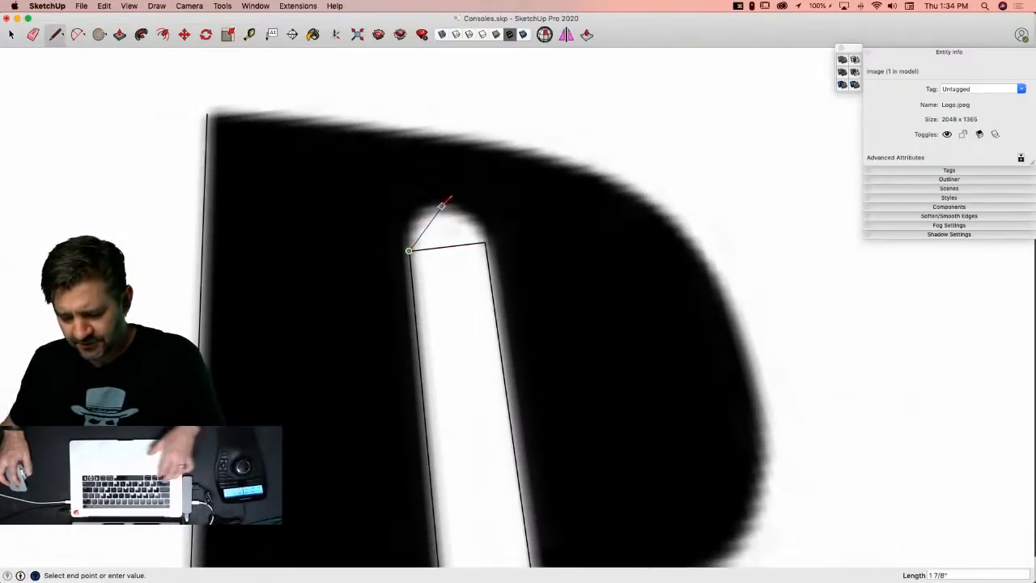
{"action": "key", "text": "super+z"}
Step: Draw an arc joining the upper ends of the two slot lines, following the rounded top of the P's slot
{"action": "key", "text": "a"}
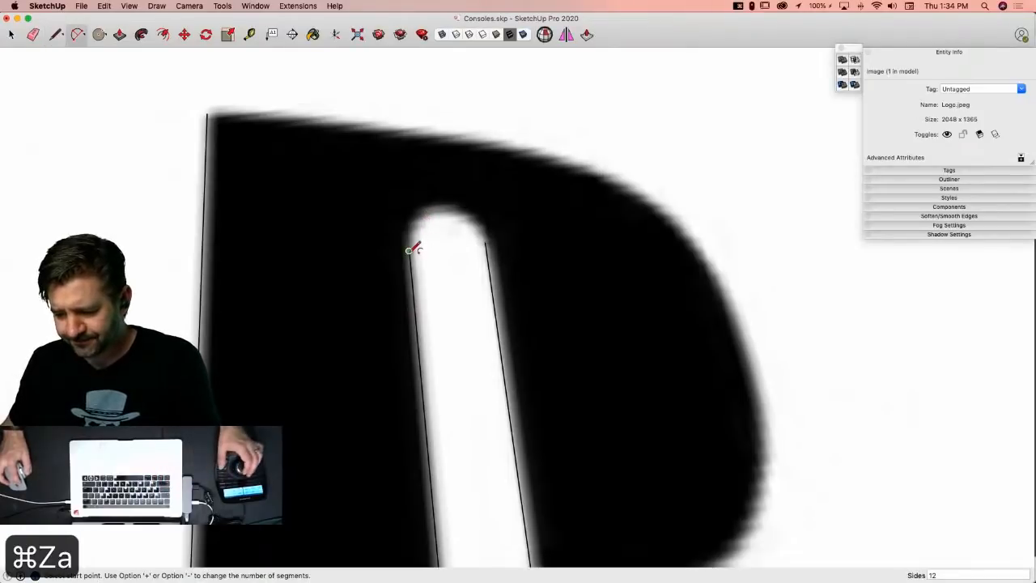
{"action": "left_click", "coordinate": [409, 250]}
{"action": "left_click", "coordinate": [486, 241]}
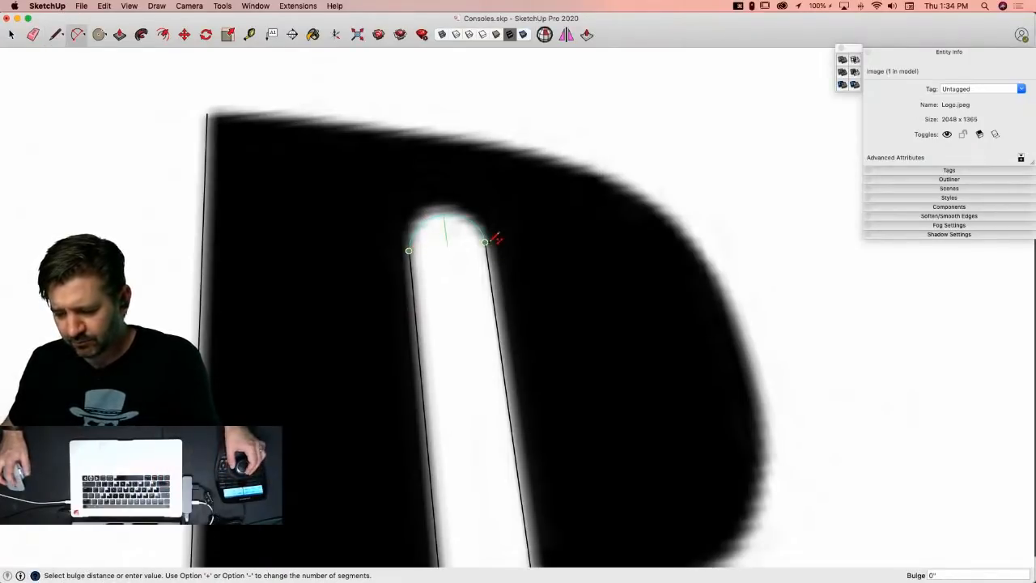
{"action": "left_click", "coordinate": [491, 235]}
{"action": "scroll", "coordinate": [502, 233], "scroll_direction": "down", "scroll_amount": 6}
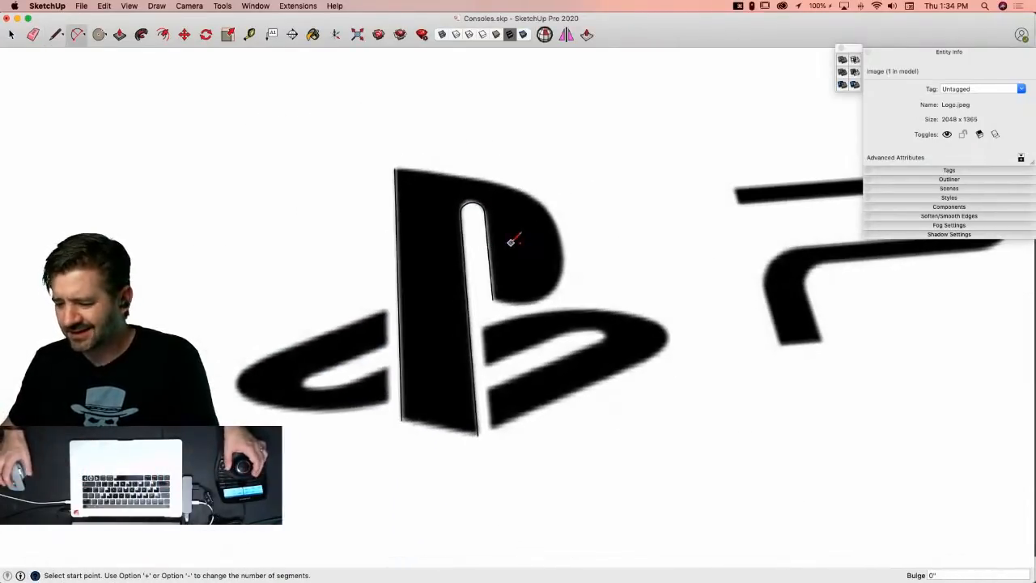
Step: Draw lines along the P stem's bottom edge and along its sloping top edge, extending the top line past the bowl
{"action": "key", "text": "l"}
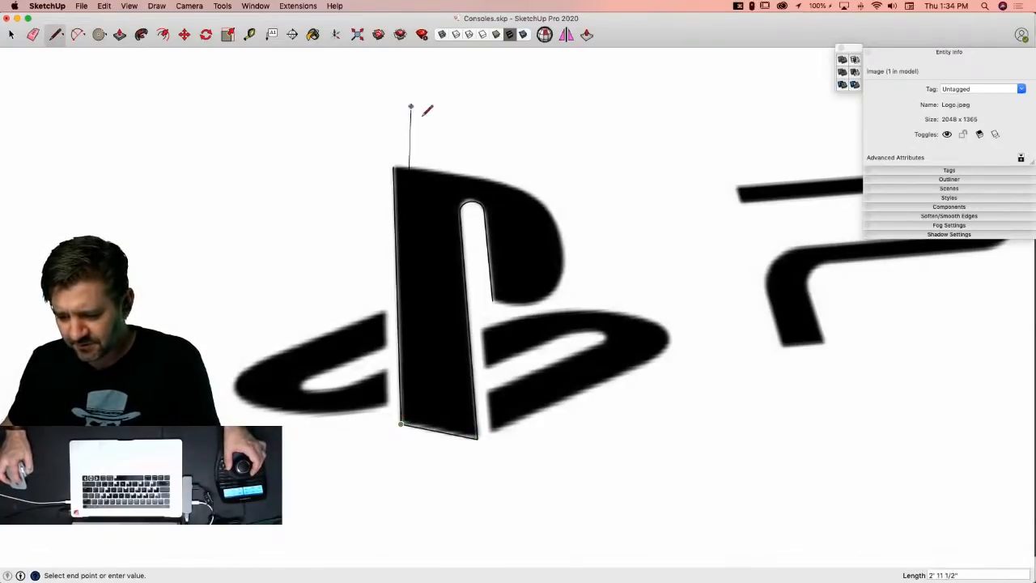
{"action": "key", "text": "Escape"}
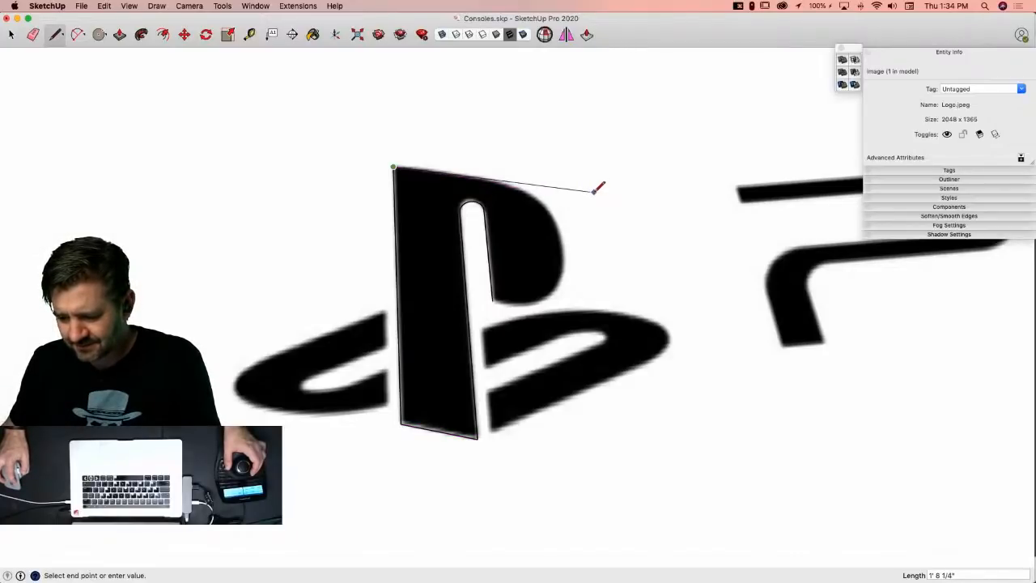
{"action": "key", "text": "Escape"}
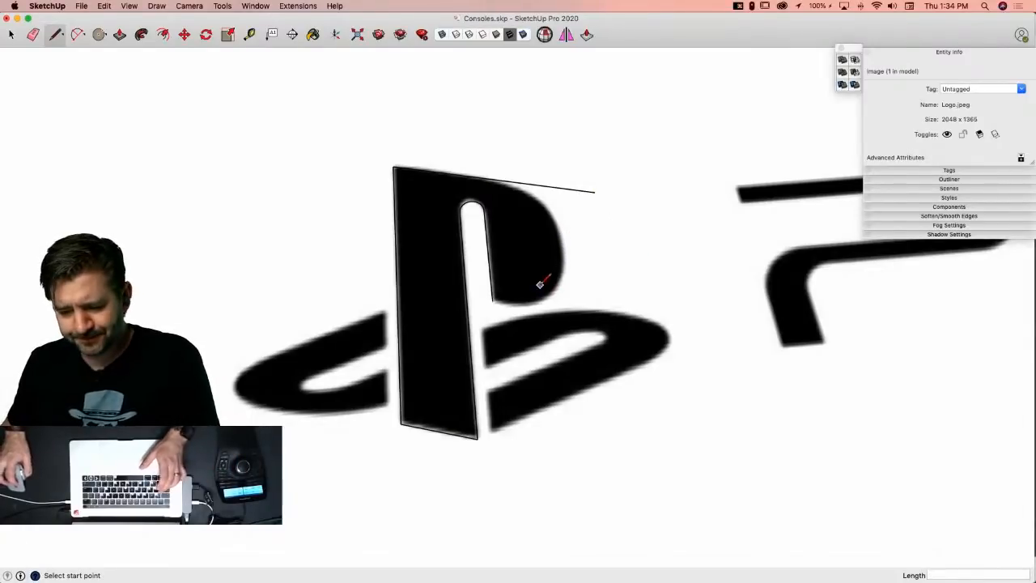
Step: Trace the P's rounded bowl with a degree 3 Bezier curve from the slot's lower end to the sloping top line
{"action": "left_click", "coordinate": [89, 6]}
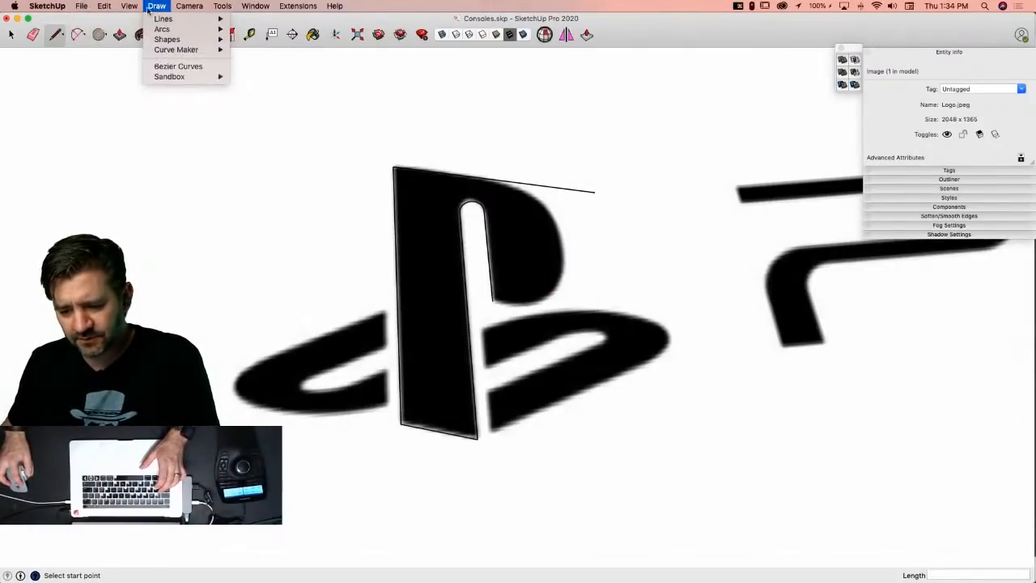
{"action": "mouse_move", "coordinate": [128, 6]}
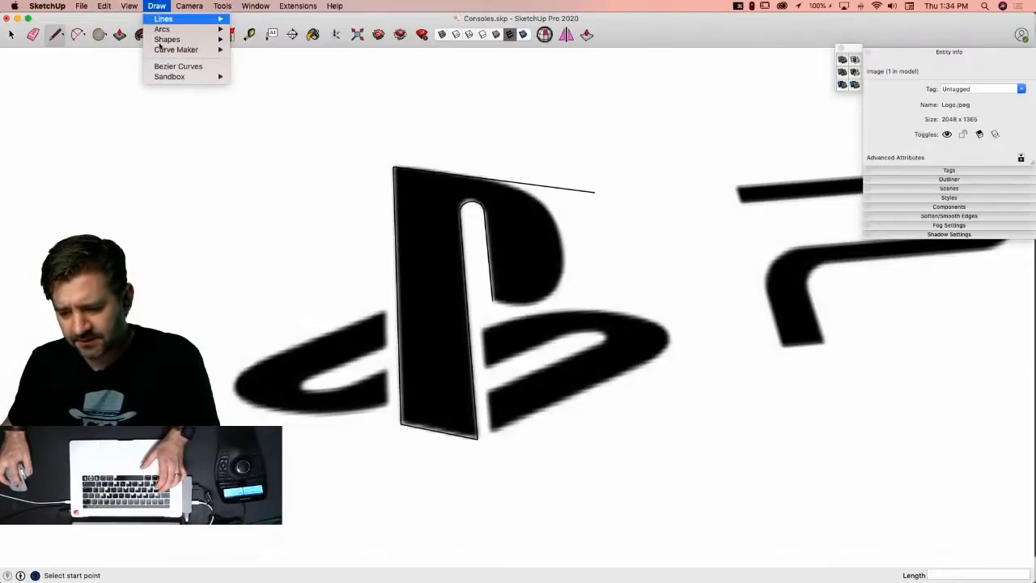
{"action": "left_click", "coordinate": [168, 67]}
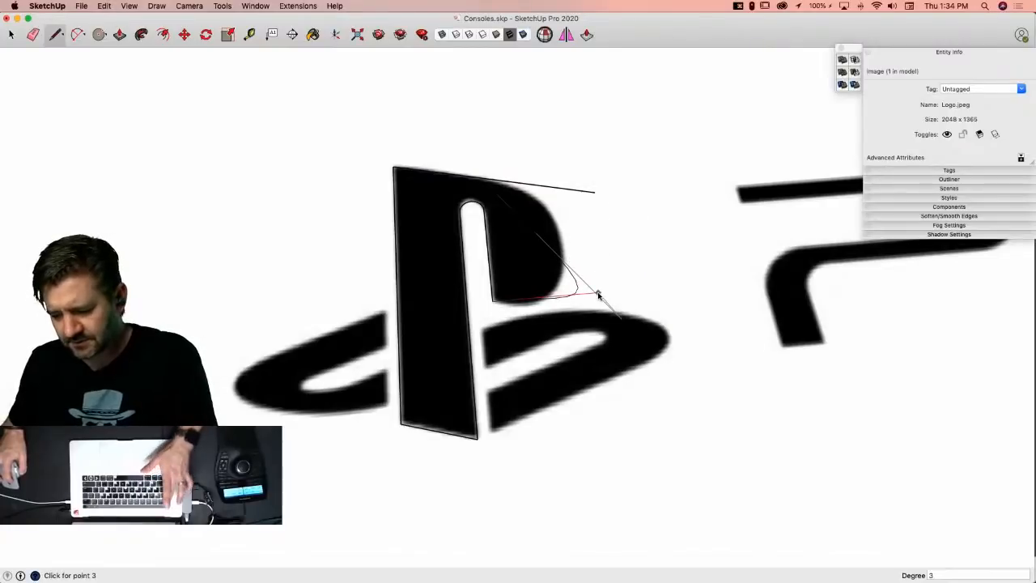
{"action": "key", "text": "Escape"}
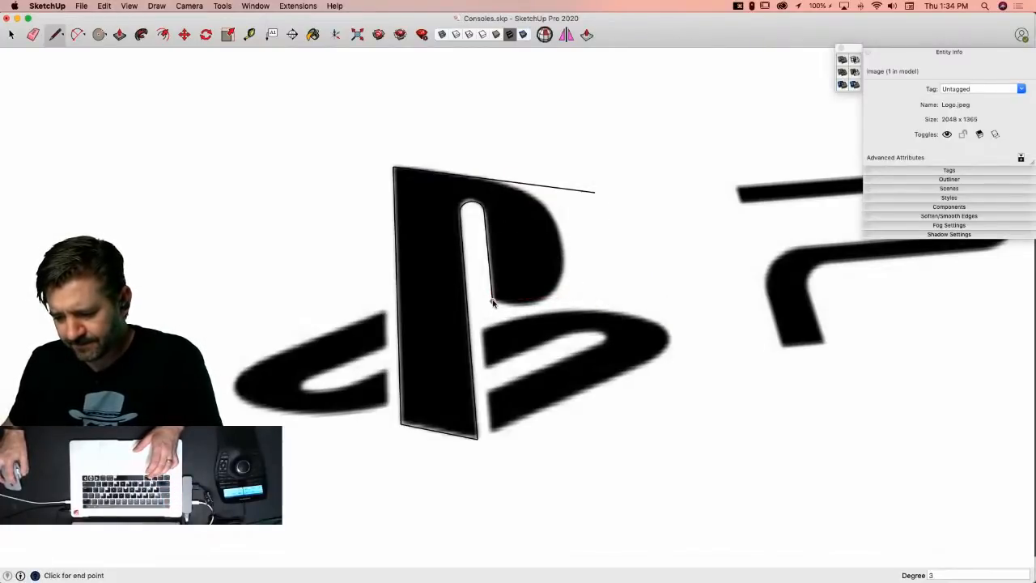
{"action": "left_click", "coordinate": [626, 318]}
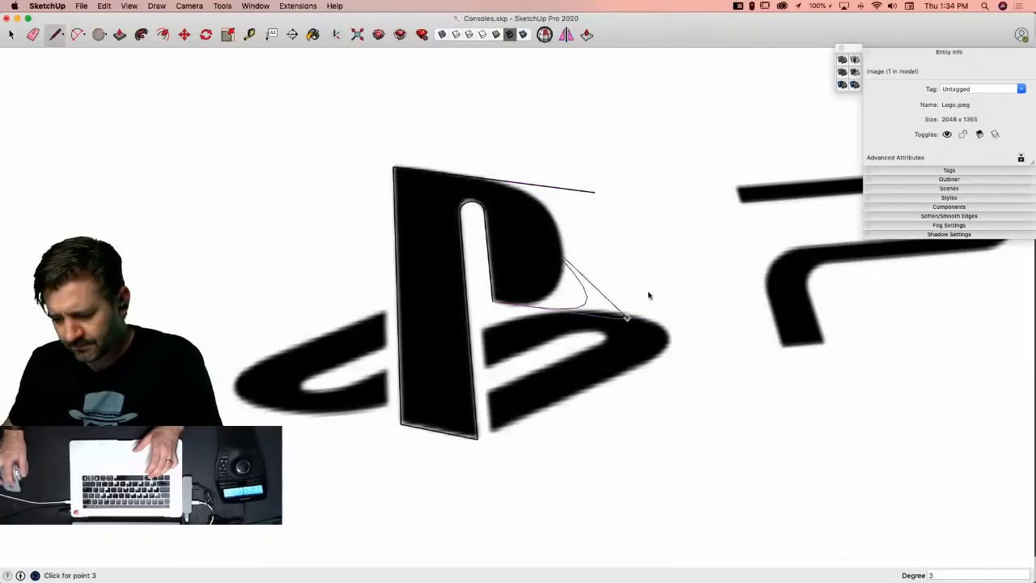
{"action": "left_click", "coordinate": [547, 182]}
Step: Bridge the bump where the bowl curve meets the top line with a line about 4 1/4" long, and erase the excess edges
{"action": "scroll", "coordinate": [490, 178], "scroll_direction": "up", "scroll_amount": 5}
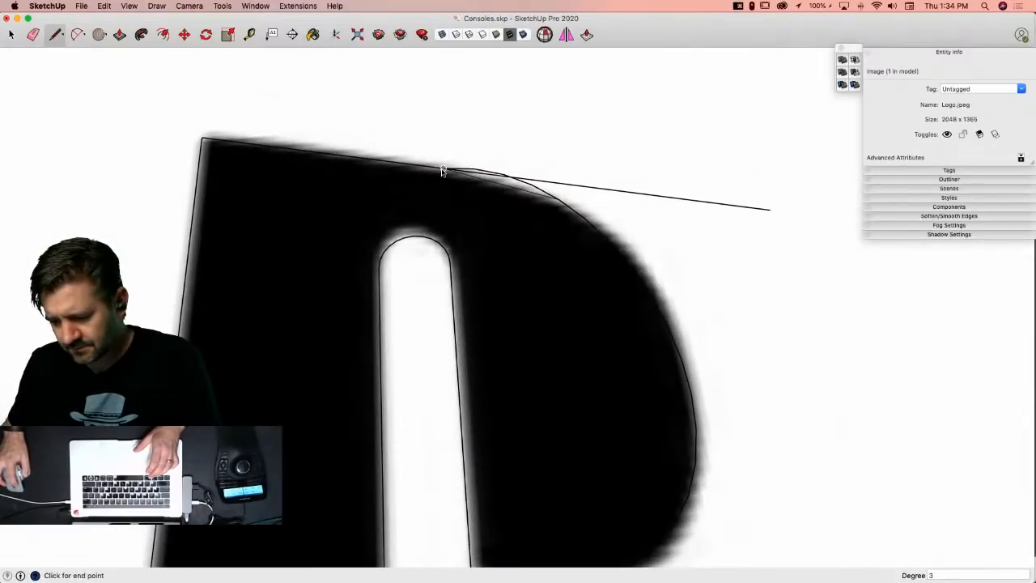
{"action": "key", "text": "e"}
{"action": "key", "text": "l"}
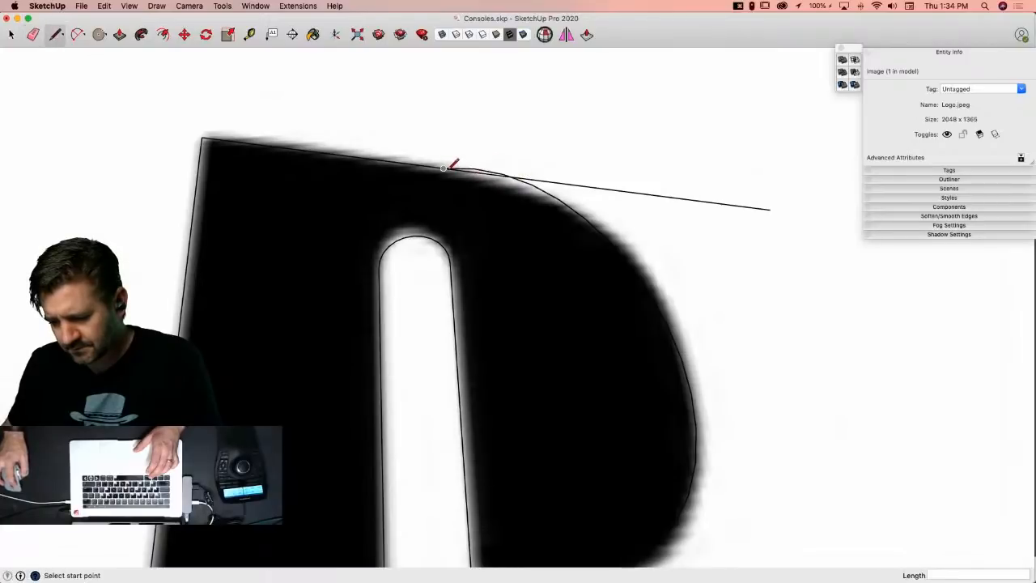
{"action": "left_click", "coordinate": [443, 168]}
{"action": "left_click", "coordinate": [559, 198]}
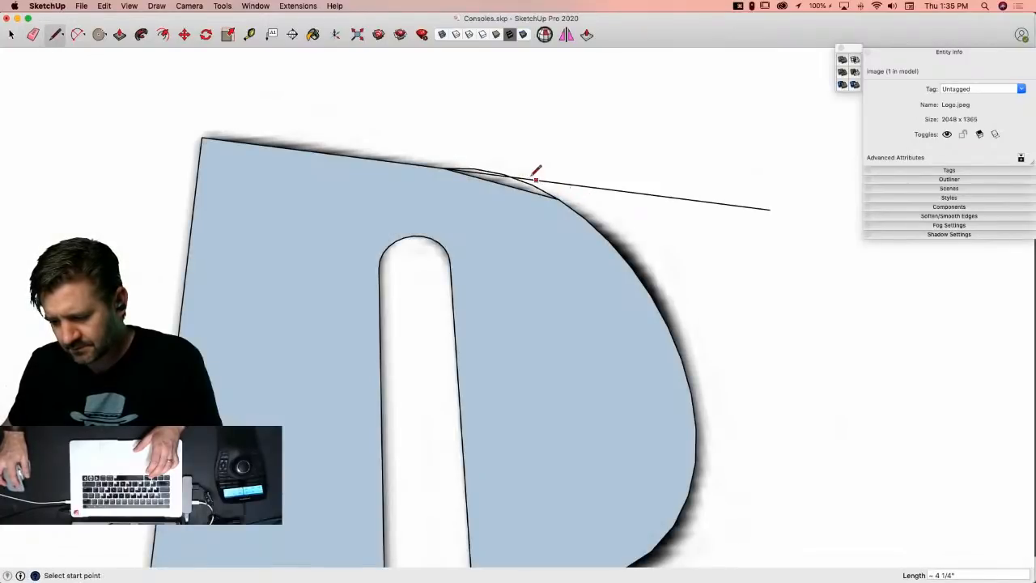
{"action": "key", "text": "e"}
{"action": "left_click", "coordinate": [513, 176]}
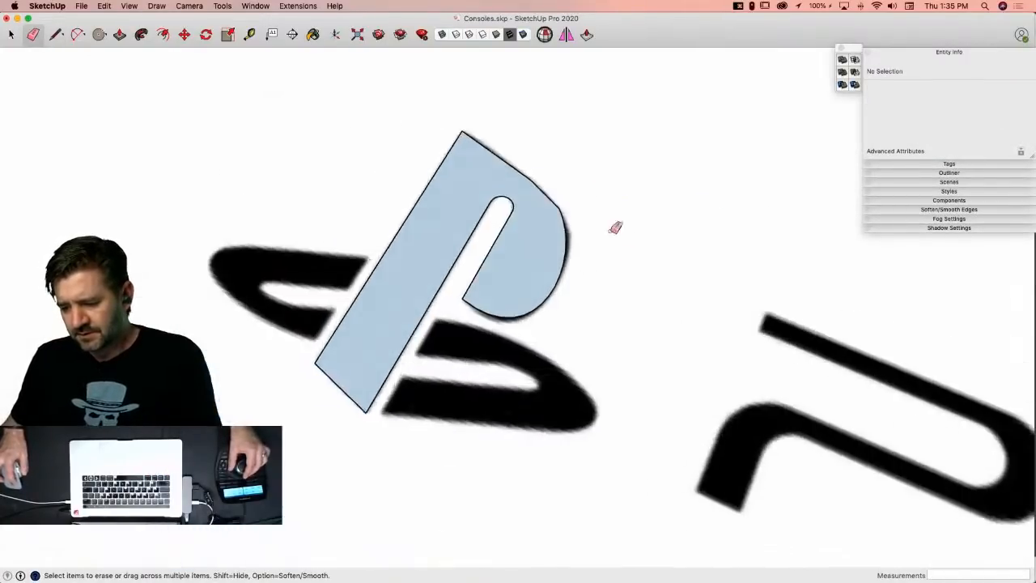
Step: Flatten the remaining corner on the P's bowl with a line about 2 3/8" long, erase the cut-off edges, and save the model
{"action": "key", "text": "space"}
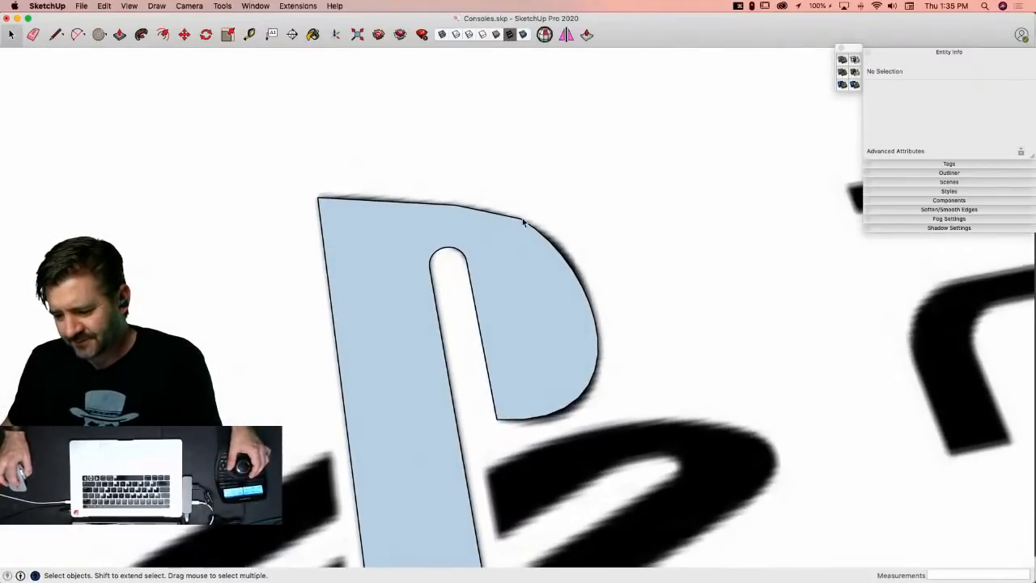
{"action": "key", "text": "l"}
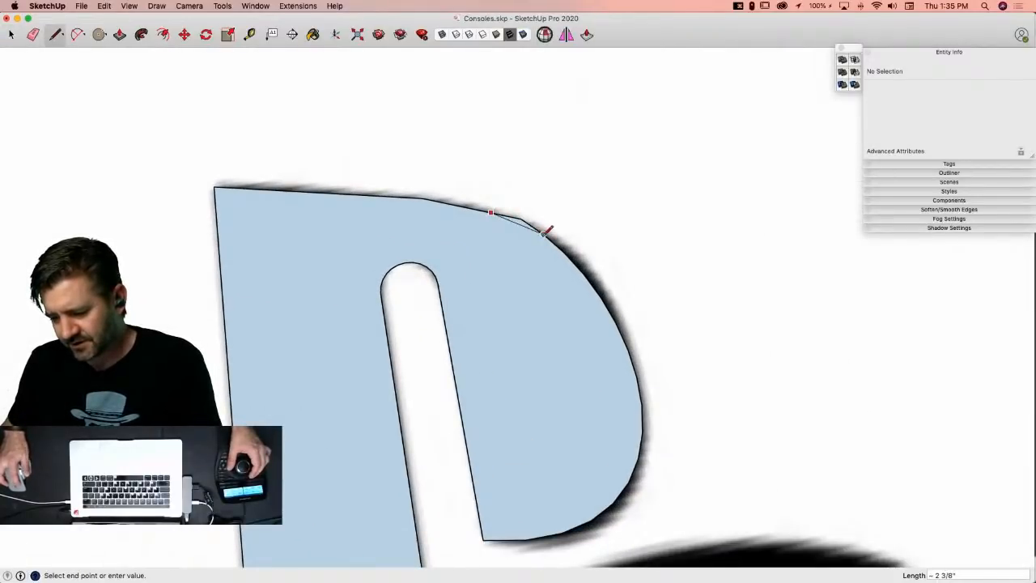
{"action": "key", "text": "e"}
{"action": "left_click", "coordinate": [527, 214]}
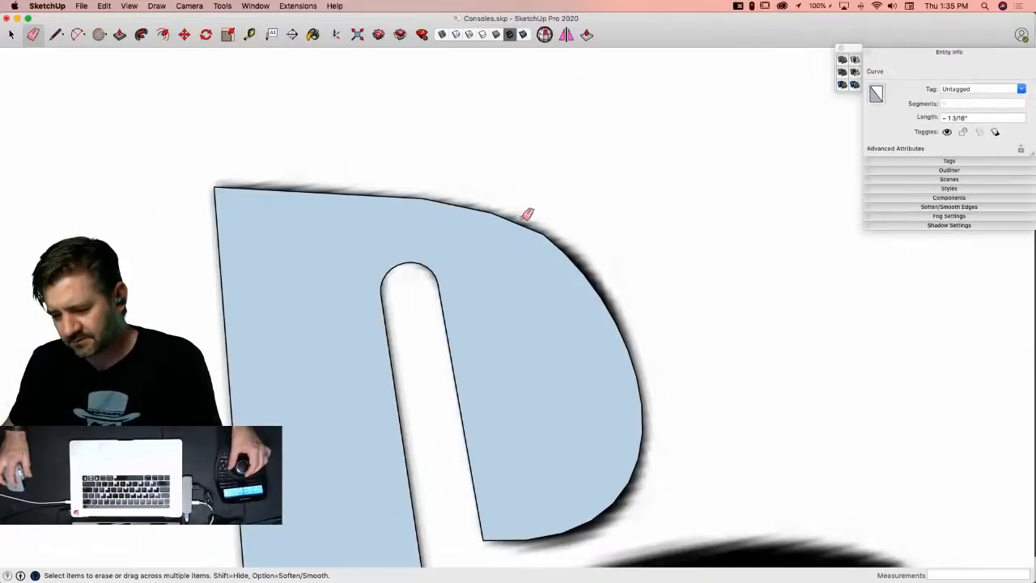
{"action": "key", "text": "space"}
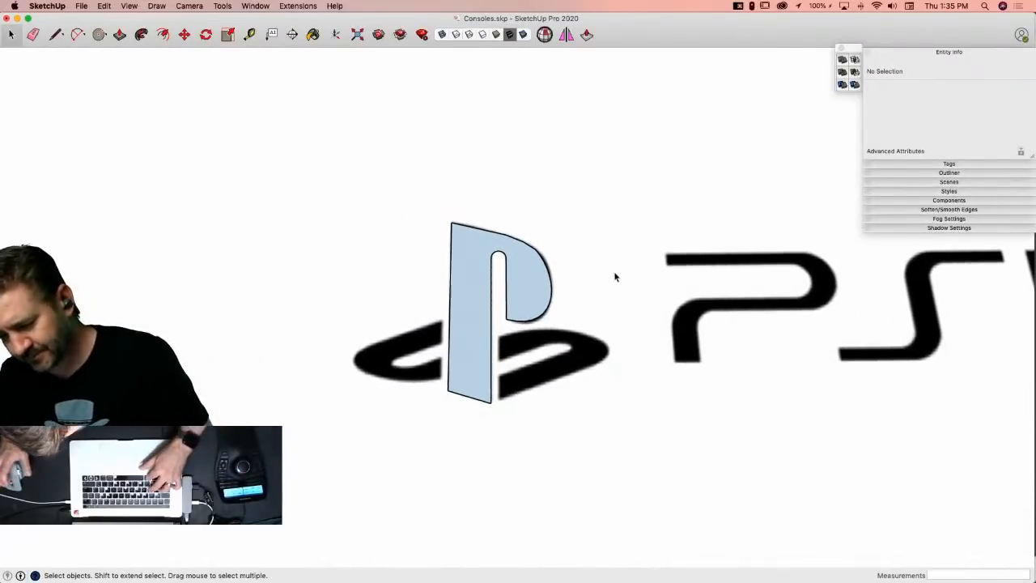
{"action": "key", "text": "super+s"}
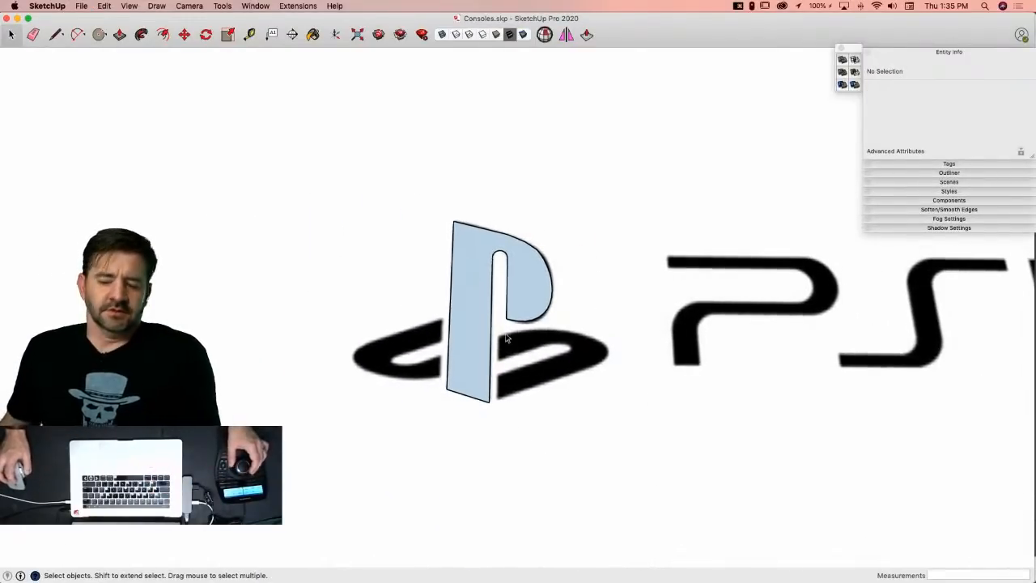
Step: Draw the upright edge of the logo's S shape beside the P stem, about 9 3/4" long, and two parallel sloping lines along its slot
{"action": "key", "text": "l"}
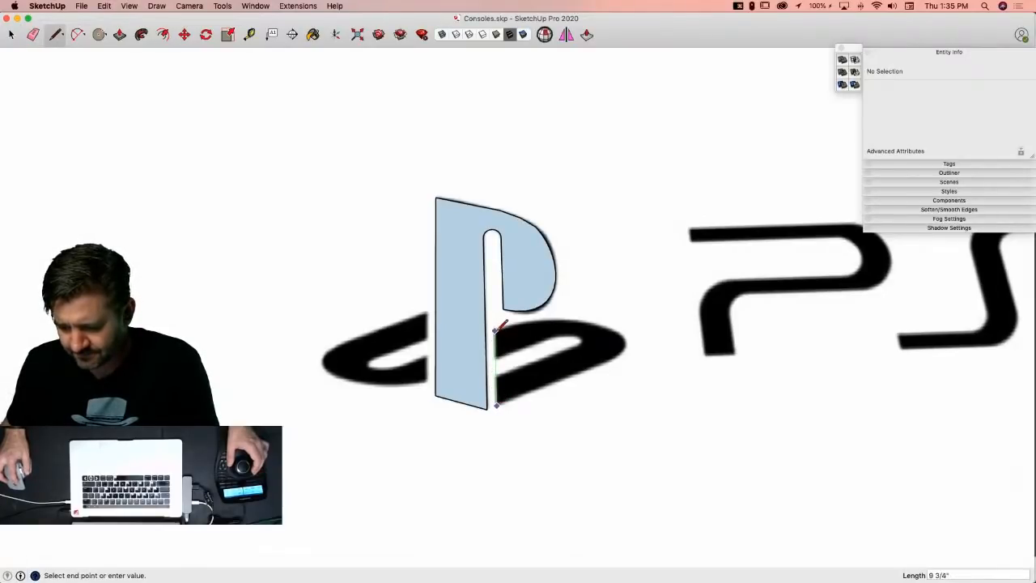
{"action": "left_click", "coordinate": [495, 359]}
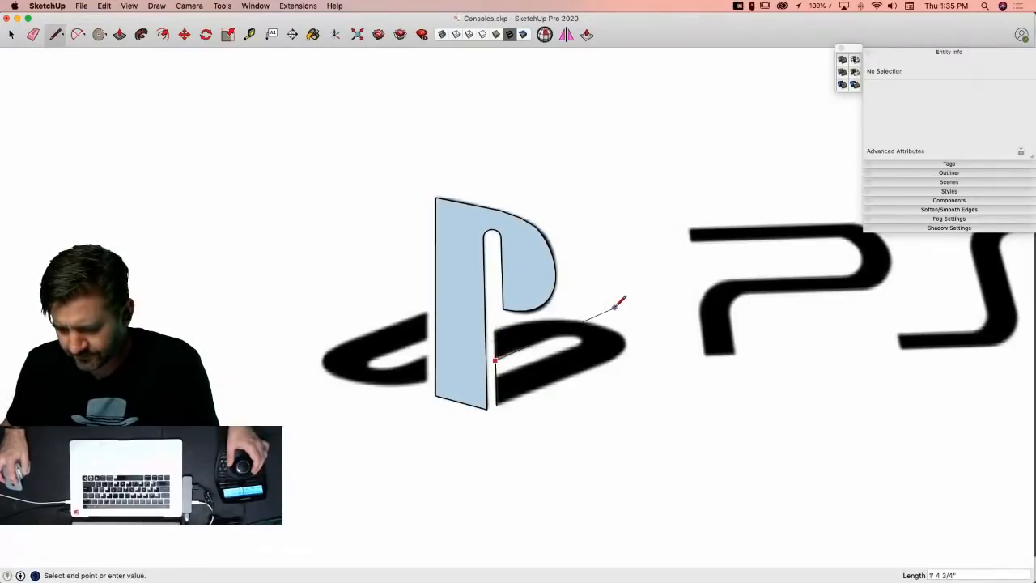
{"action": "left_click", "coordinate": [622, 310]}
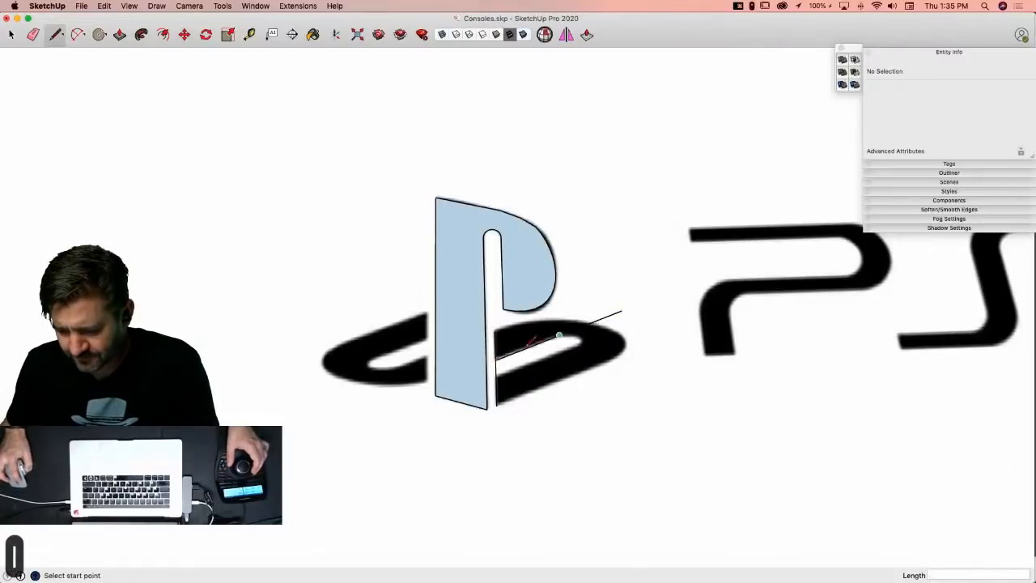
{"action": "left_click", "coordinate": [495, 373]}
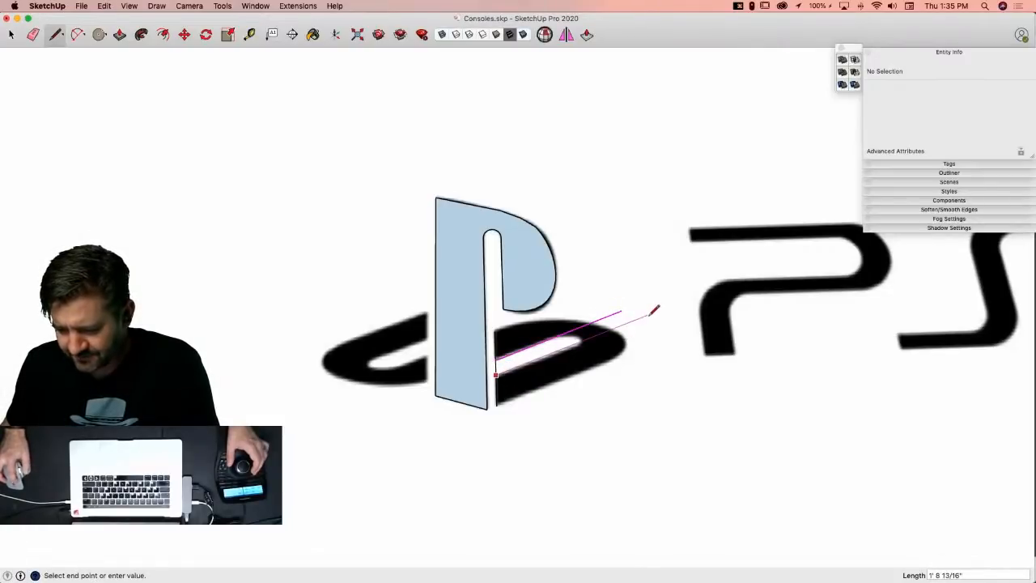
{"action": "left_click", "coordinate": [641, 317]}
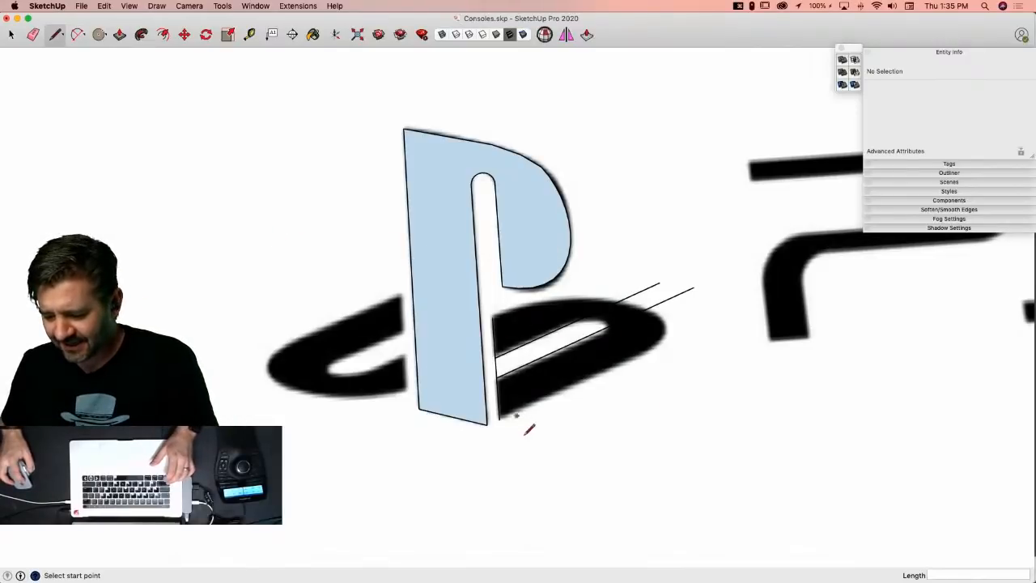
Step: Draw a parallel line about 1' 3 11/16" long along the S shape's lower edge and a short line starting its curved upper edge
{"action": "left_click", "coordinate": [499, 418]}
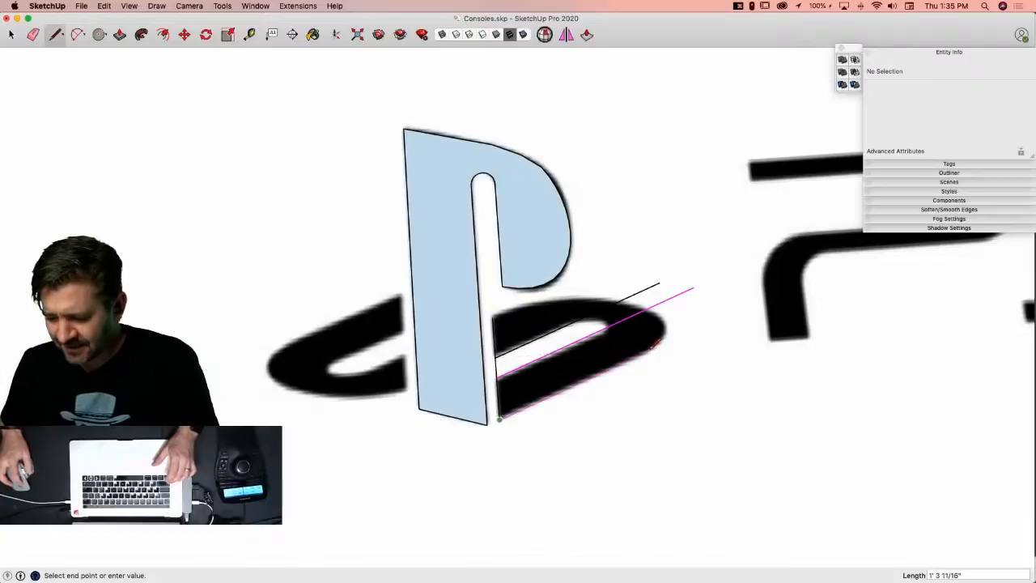
{"action": "left_click", "coordinate": [694, 287]}
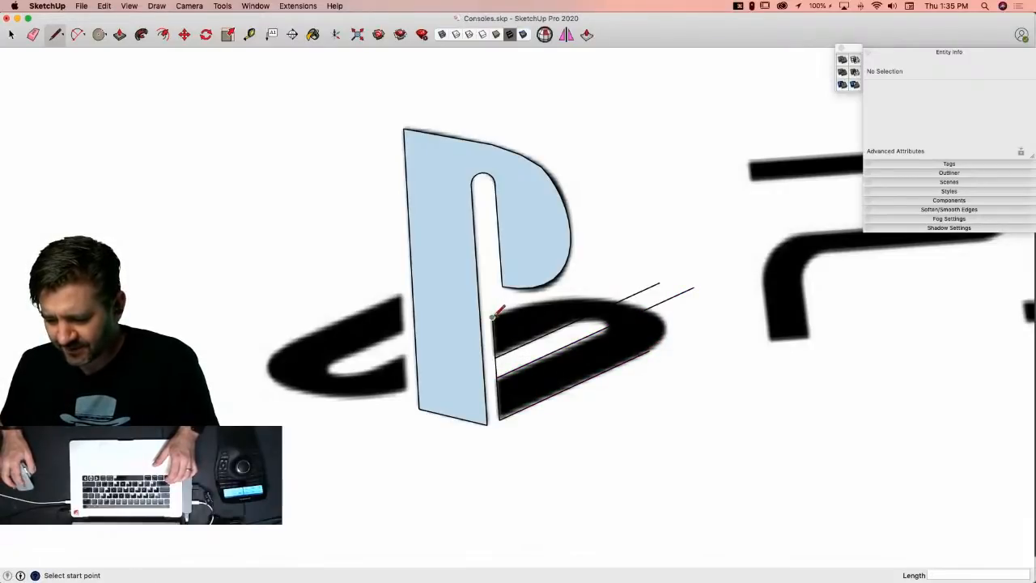
{"action": "scroll", "coordinate": [492, 316], "scroll_direction": "up", "scroll_amount": 5}
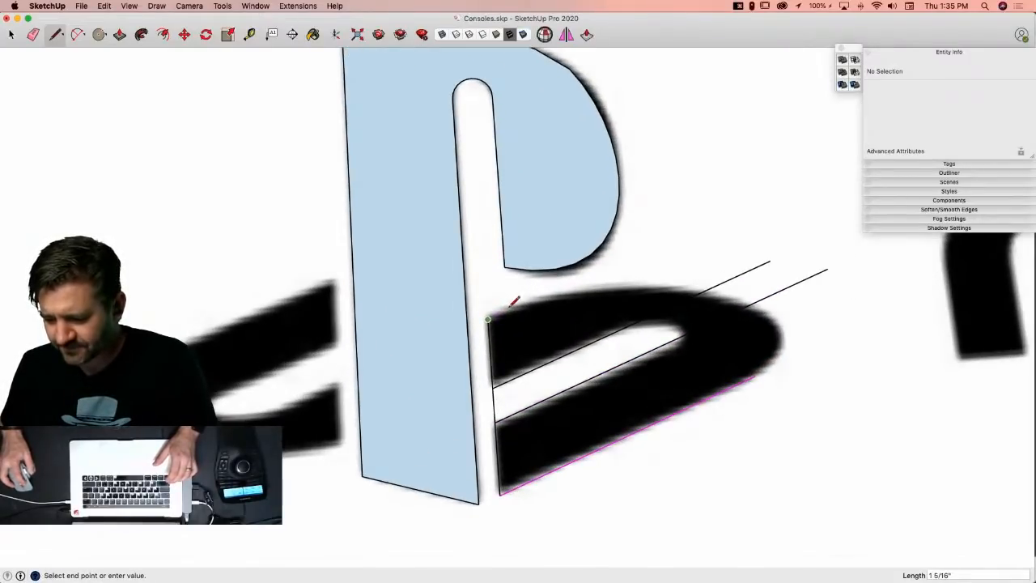
{"action": "key", "text": "space"}
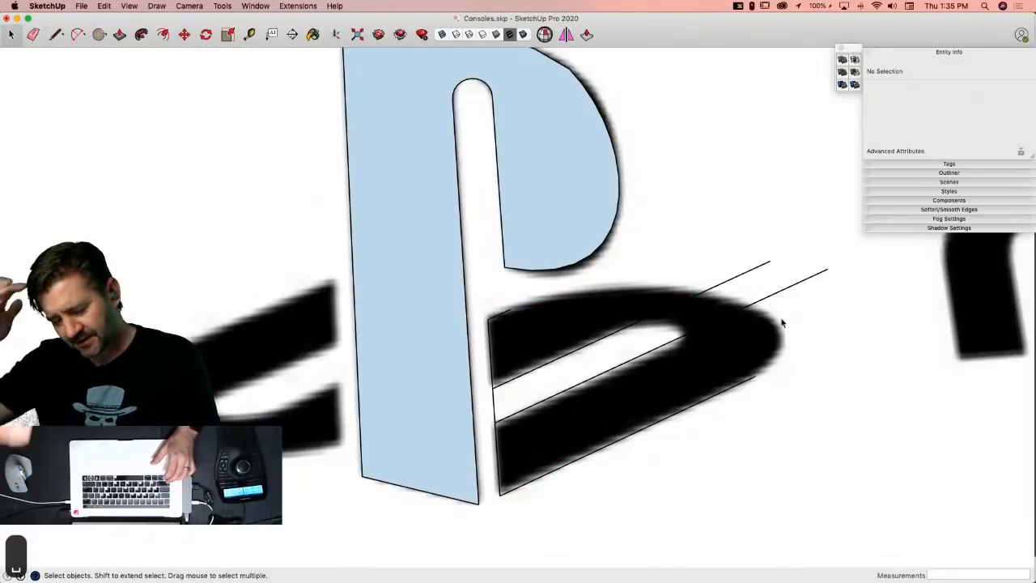
Step: Trace the rounded end of the S shape's slot with a degree 3 Bezier curve joining the two slot lines
{"action": "scroll", "coordinate": [782, 322], "scroll_direction": "down", "scroll_amount": 5}
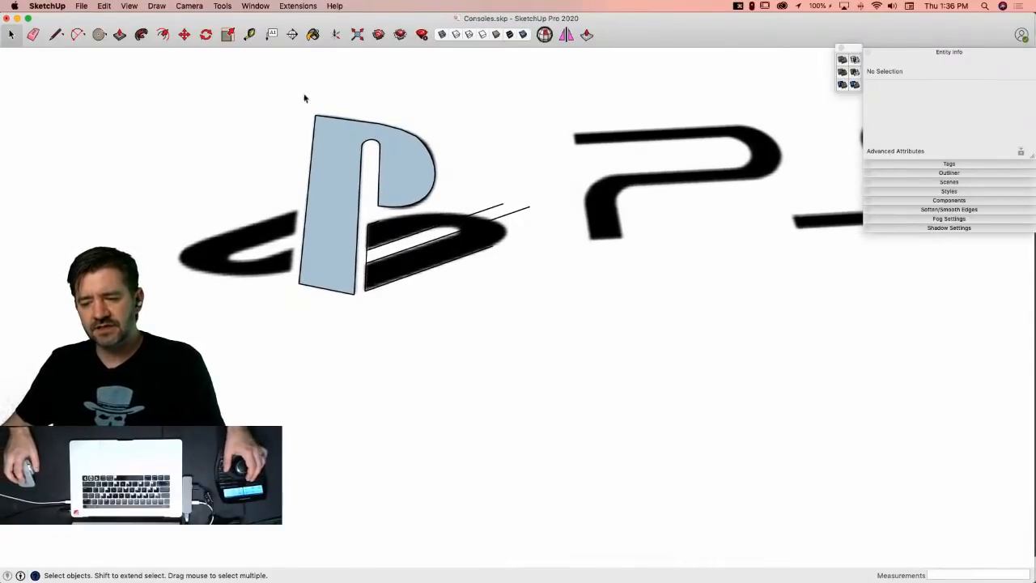
{"action": "left_click", "coordinate": [157, 6]}
{"action": "left_click", "coordinate": [178, 68]}
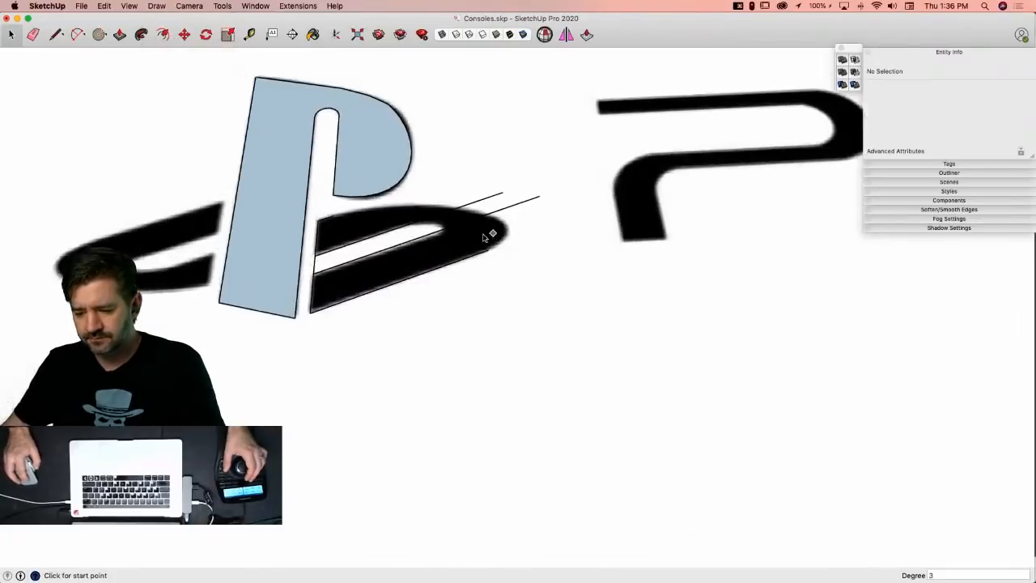
{"action": "scroll", "coordinate": [477, 234], "scroll_direction": "up", "scroll_amount": 5}
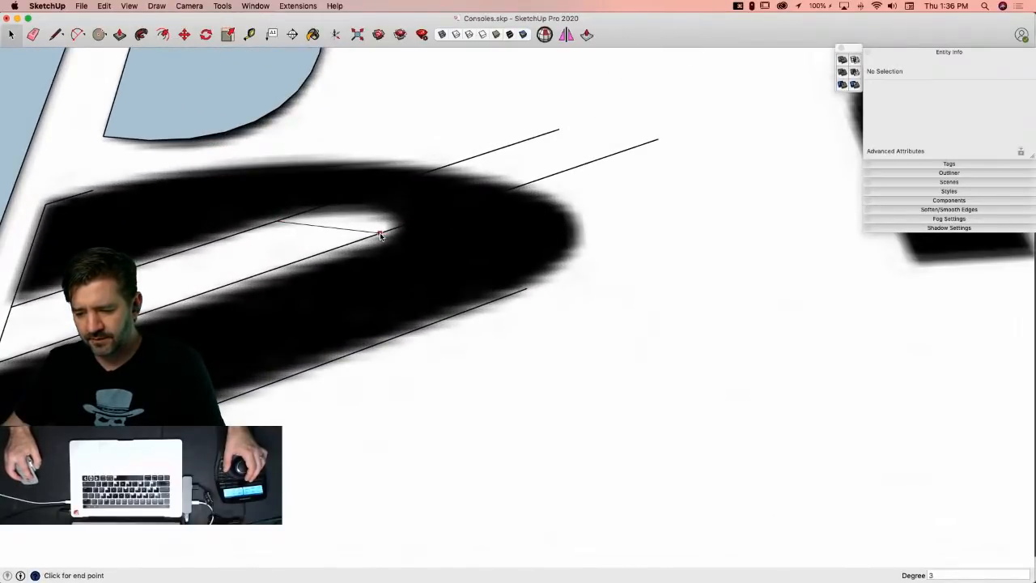
{"action": "left_click", "coordinate": [379, 235]}
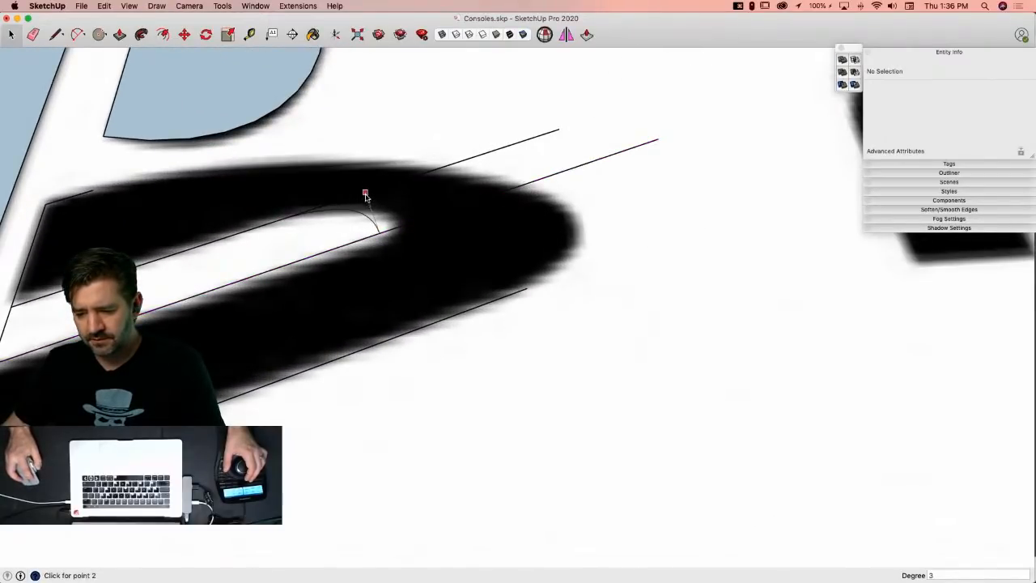
{"action": "left_click", "coordinate": [366, 193]}
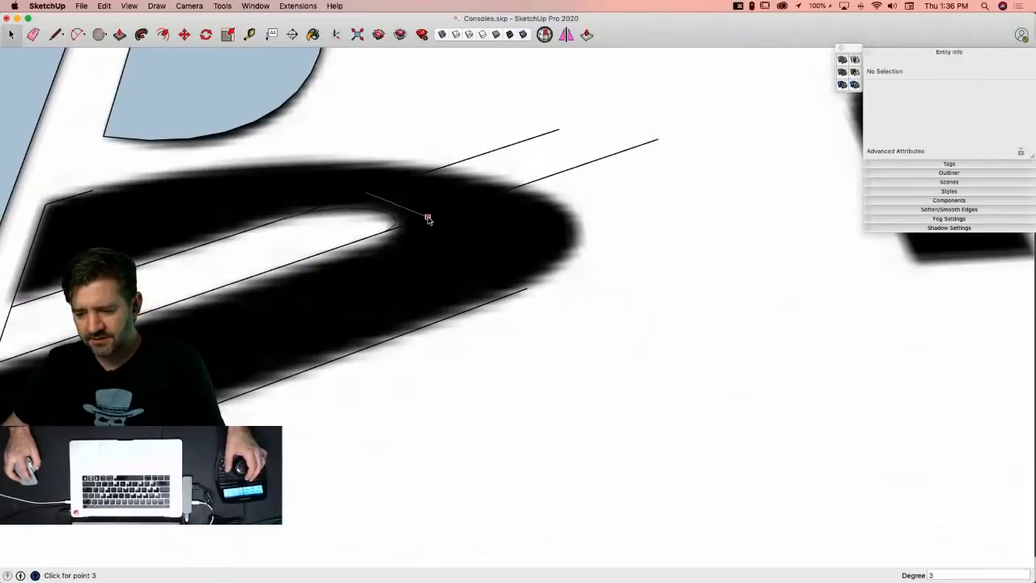
{"action": "left_click", "coordinate": [427, 218]}
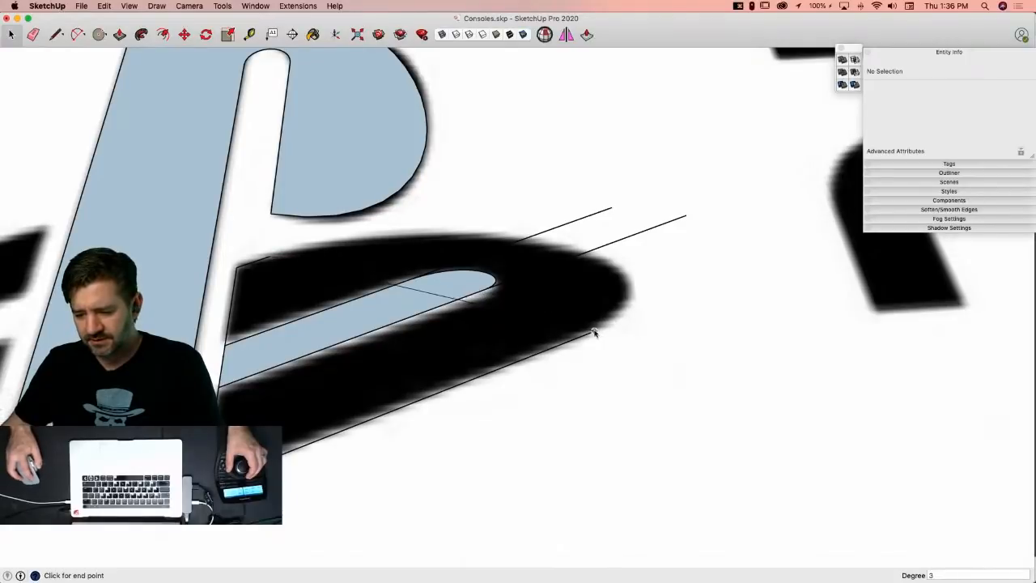
Step: Trace the S shape's outer curve with a degree 3 Bezier curve between its short upper line and its lower edge line
{"action": "left_click", "coordinate": [475, 188]}
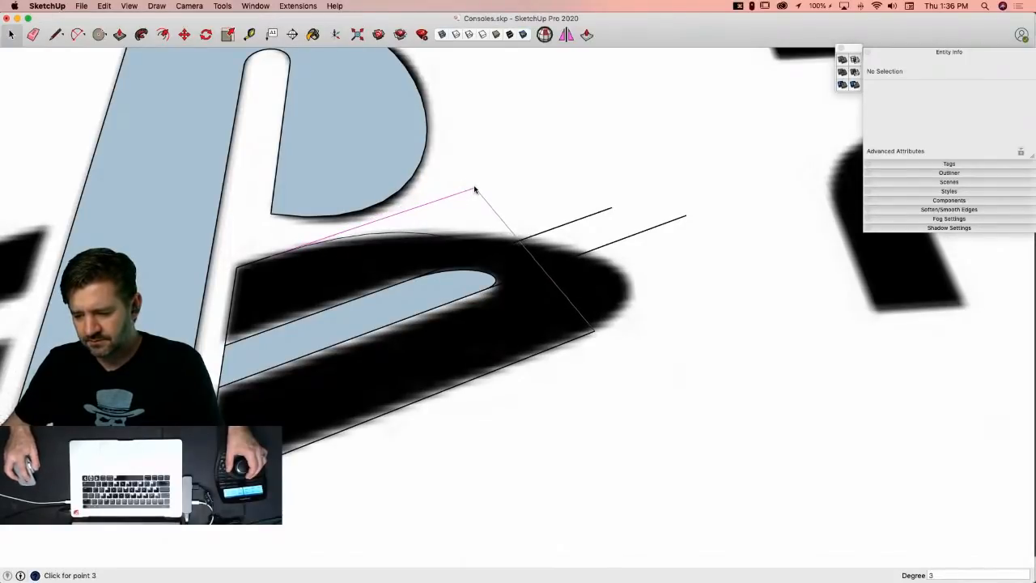
{"action": "left_click", "coordinate": [742, 275]}
{"action": "key", "text": "space"}
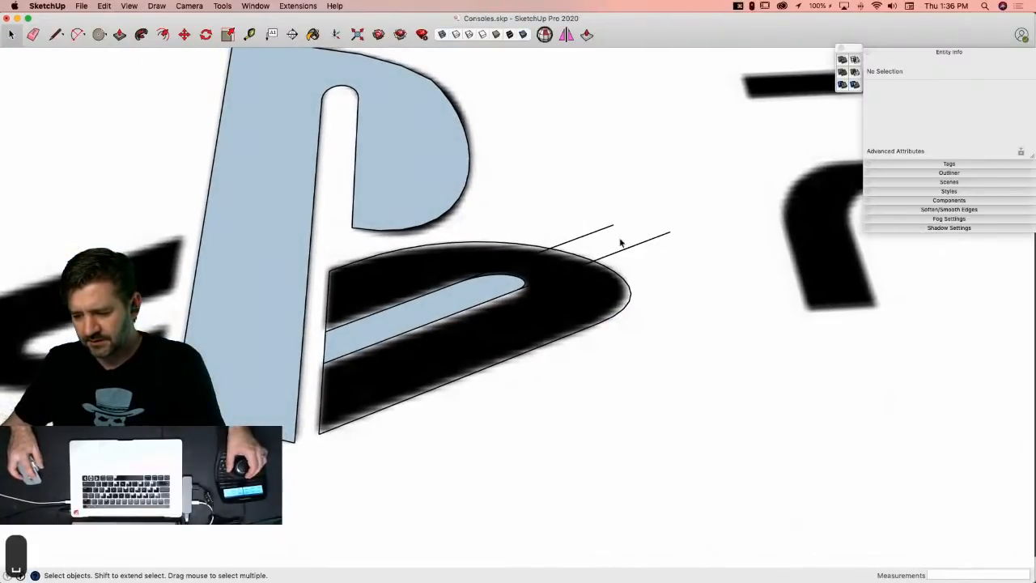
Step: Erase the parts of the two slot lines that extend past the slot's rounded end and the outer curve
{"action": "key", "text": "e"}
{"action": "left_click", "coordinate": [590, 232]}
{"action": "left_click_drag", "start_coordinate": [607, 246], "coordinate": [546, 285]}
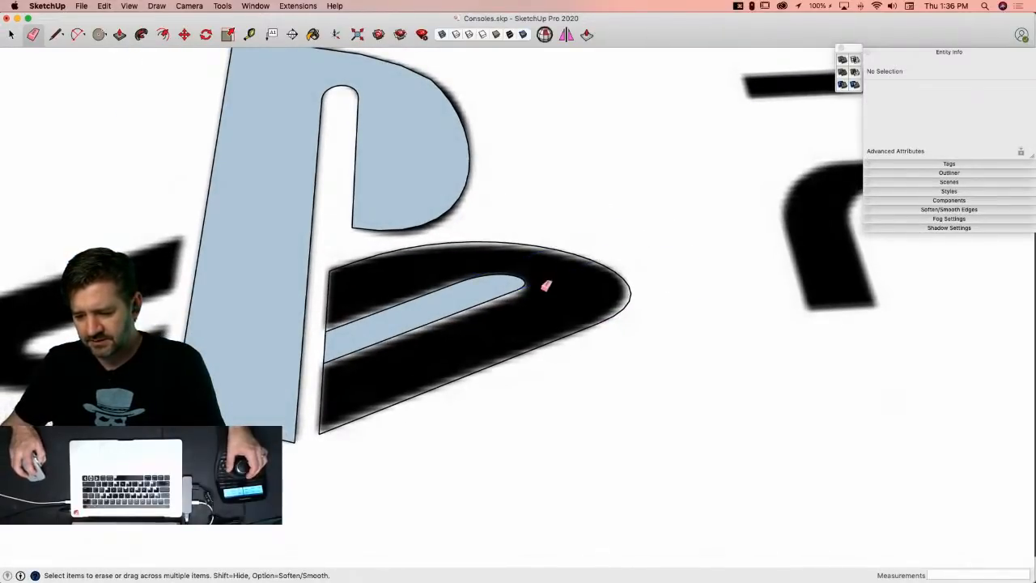
Step: Retrace the S shape's upper upright edge to fill its face, and erase the edge across the slot opening
{"action": "key", "text": "l"}
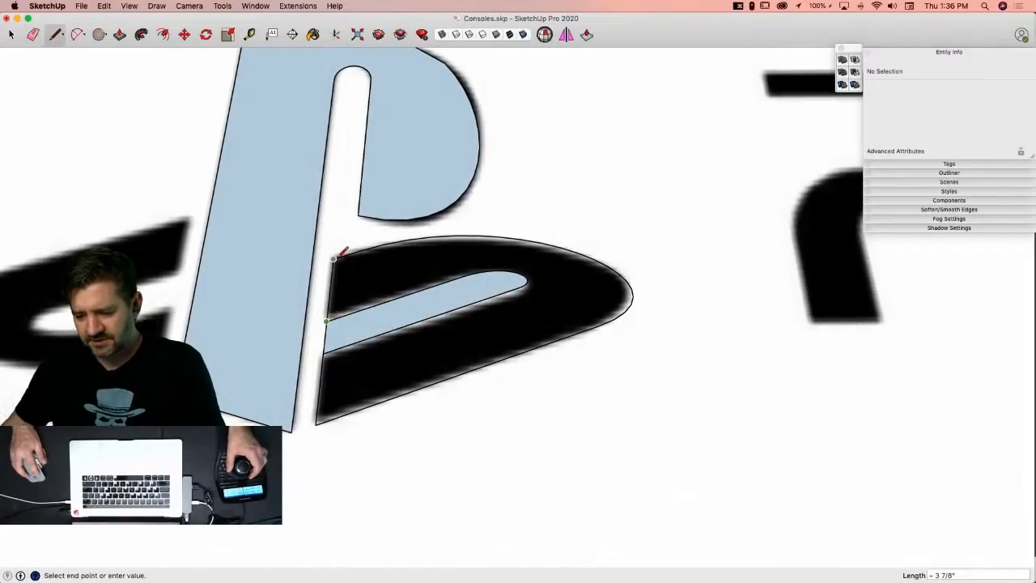
{"action": "left_click", "coordinate": [334, 258]}
{"action": "key", "text": "e"}
{"action": "left_click", "coordinate": [330, 331]}
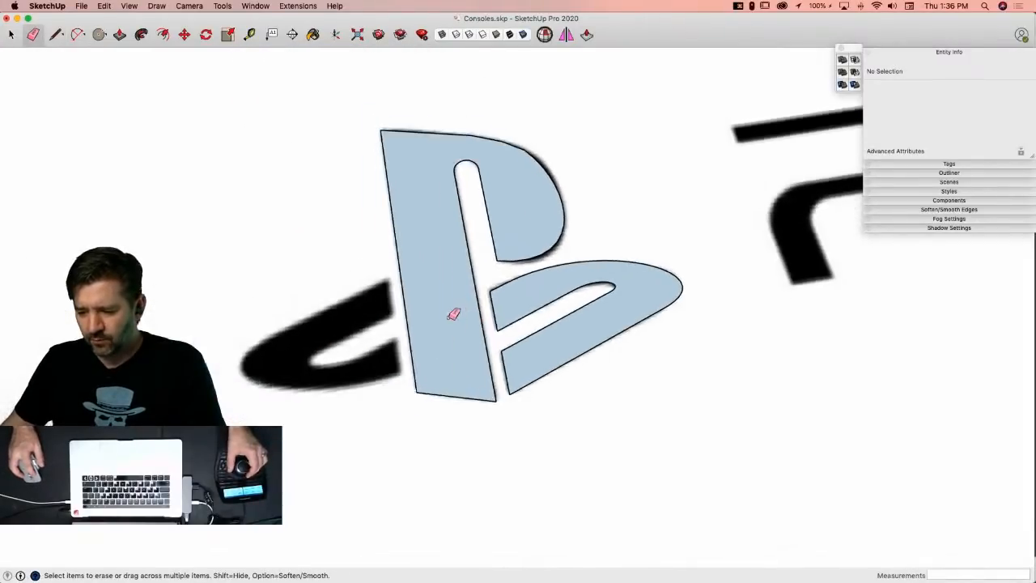
Step: Rotate a copy of the S-shape face 180 degrees about a point on the P stem to form the opposite half
{"action": "key", "text": "space"}
{"action": "left_click", "coordinate": [550, 318]}
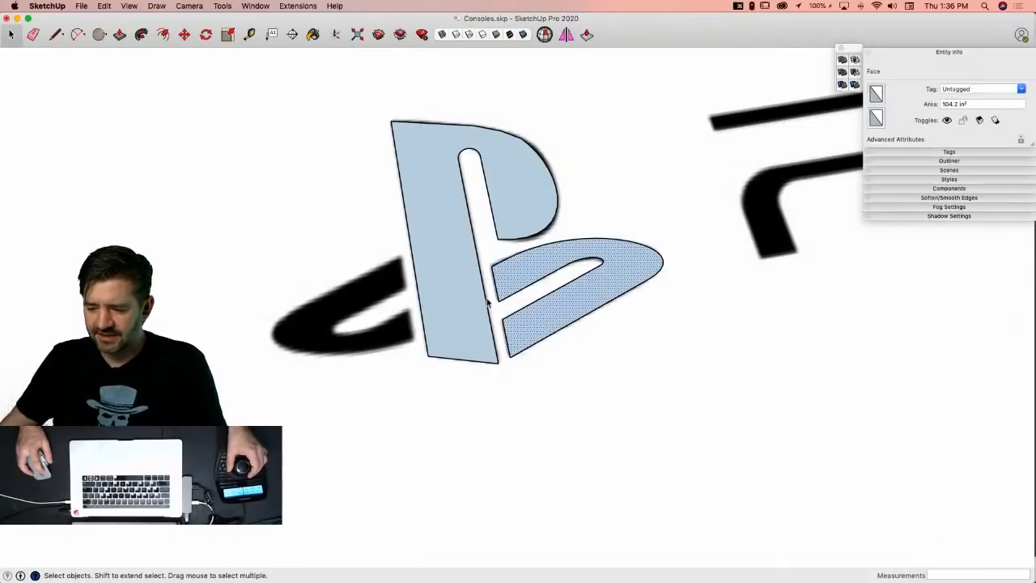
{"action": "key", "text": "q"}
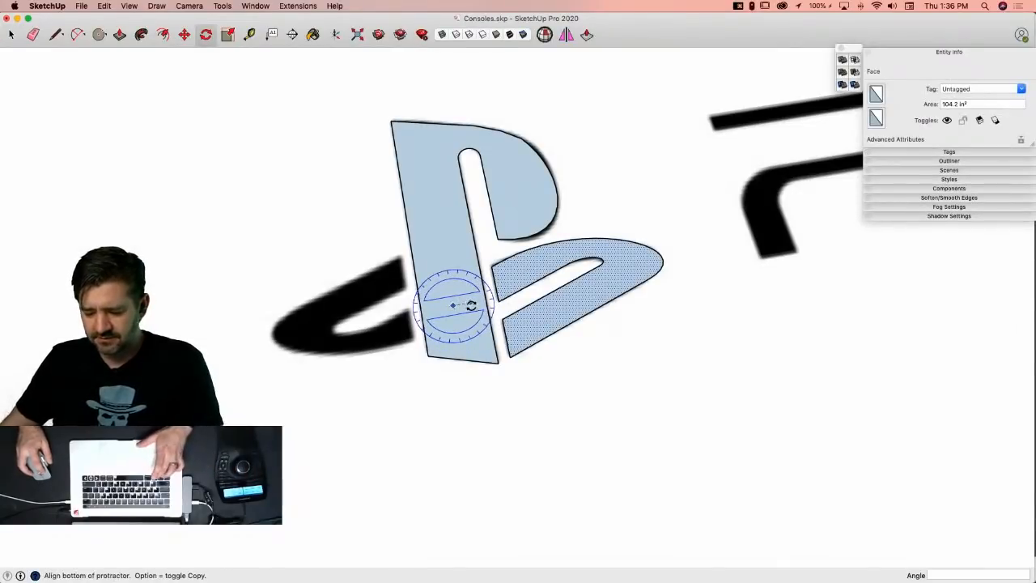
{"action": "left_click", "coordinate": [471, 302]}
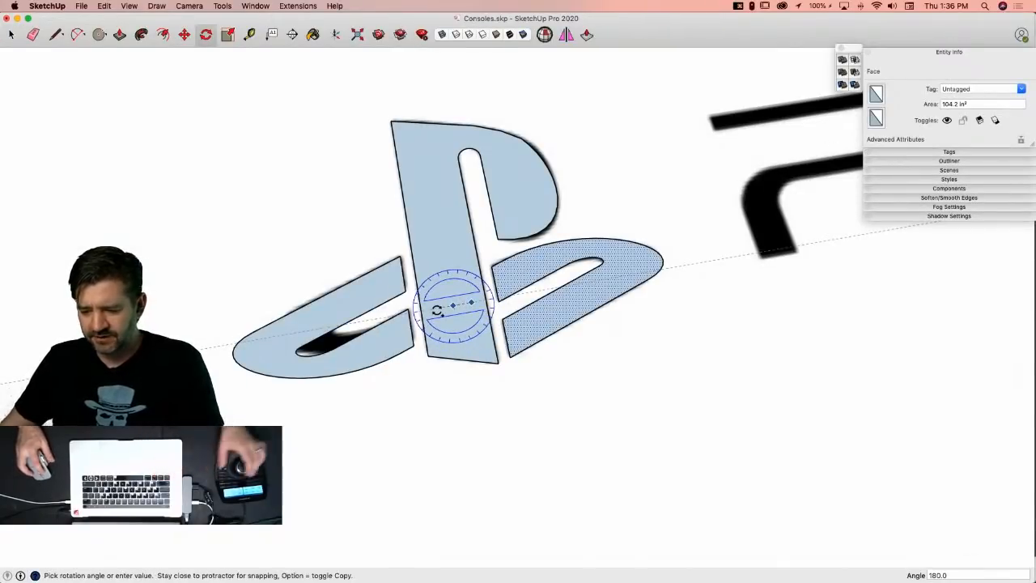
{"action": "left_click", "coordinate": [437, 310]}
Step: Move the copied shape's outer and slot curves about 3 13/16" along its slope toward the stem to match the image
{"action": "key", "text": "space"}
{"action": "left_click_drag", "start_coordinate": [231, 259], "coordinate": [447, 332]}
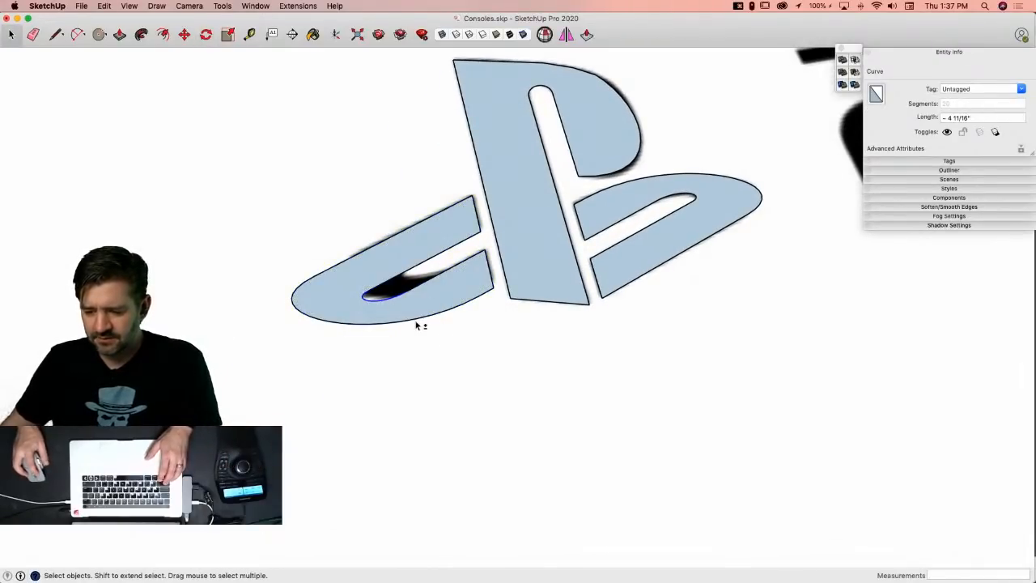
{"action": "key", "text": "m"}
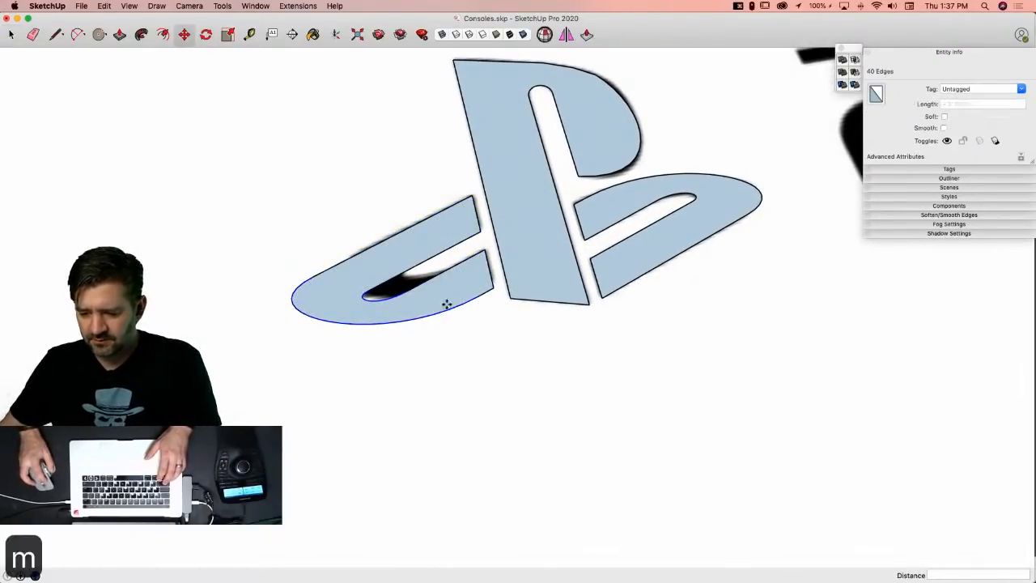
{"action": "left_click", "coordinate": [354, 254]}
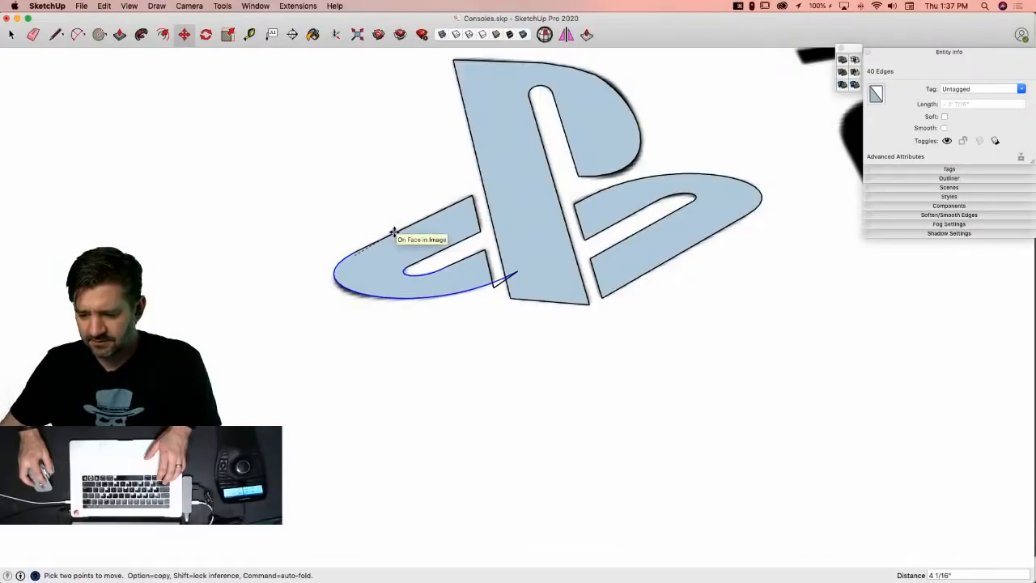
{"action": "left_click", "coordinate": [391, 232]}
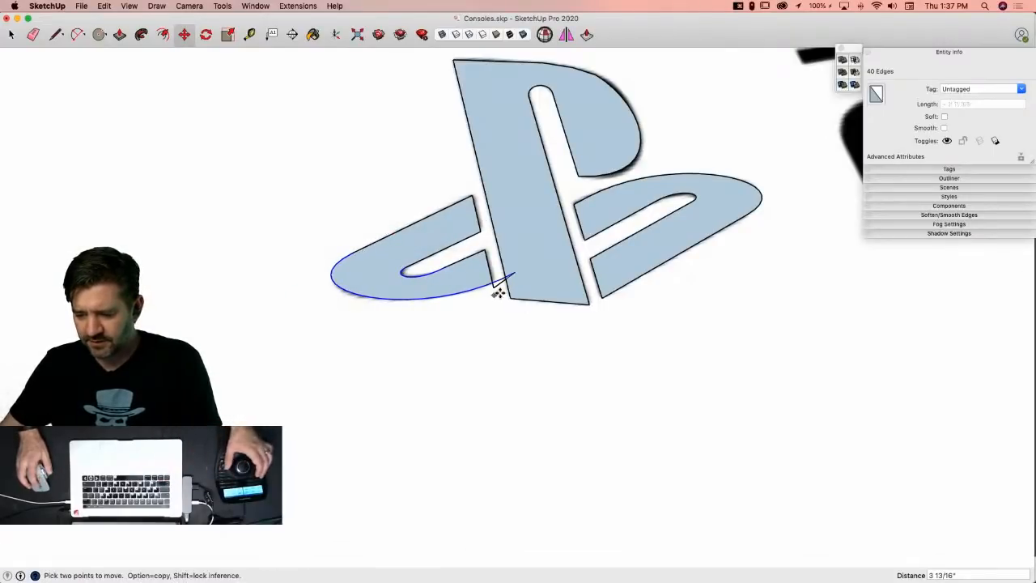
Step: Erase the edges overshooting the copied shape's lower end, and redraw its upright end edge, about 3 3/8" long, to fill the face
{"action": "key", "text": "e"}
{"action": "key", "text": "l"}
{"action": "key", "text": "e"}
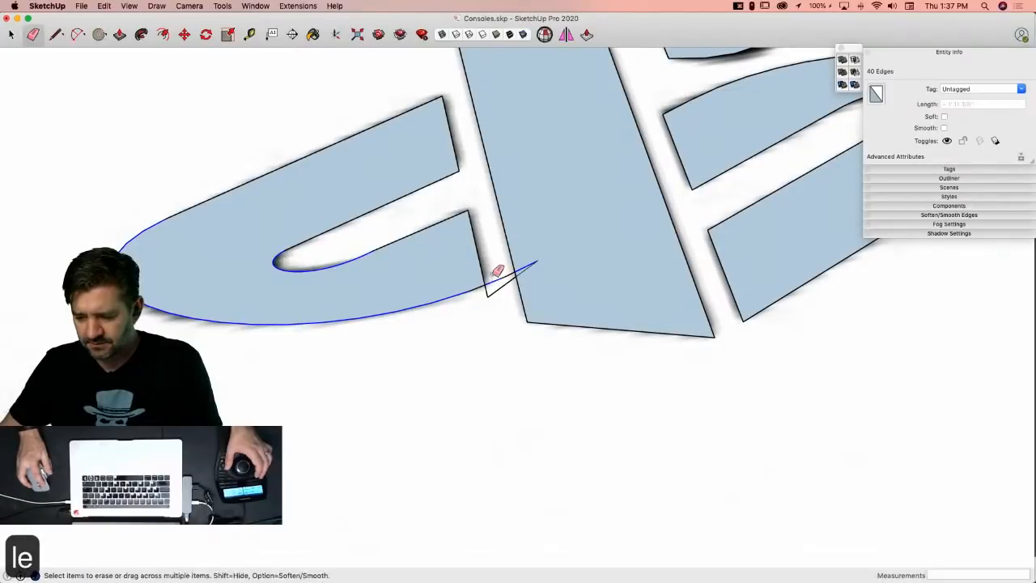
{"action": "left_click", "coordinate": [503, 279]}
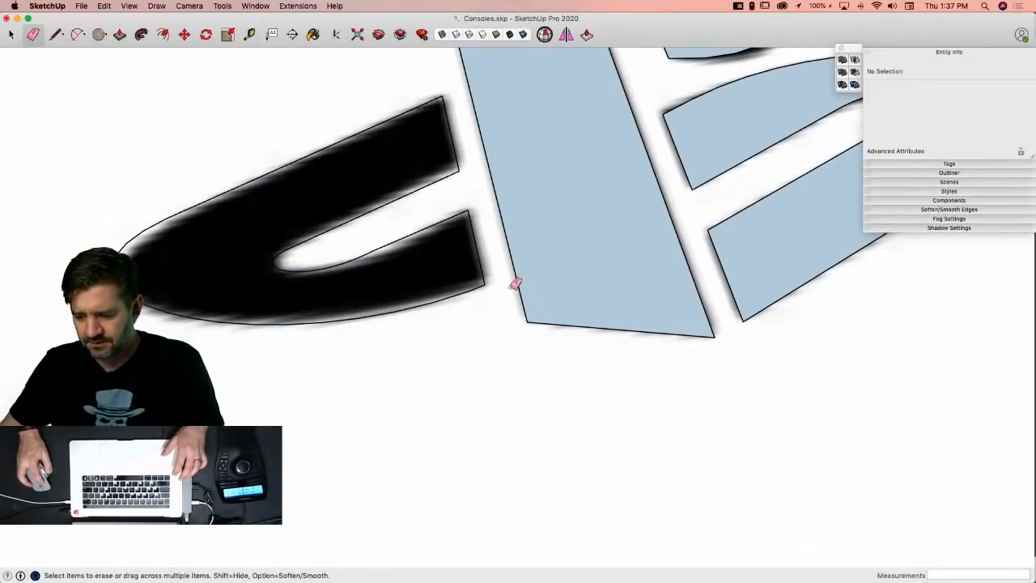
{"action": "key", "text": "l"}
{"action": "left_click", "coordinate": [484, 284]}
{"action": "left_click", "coordinate": [470, 208]}
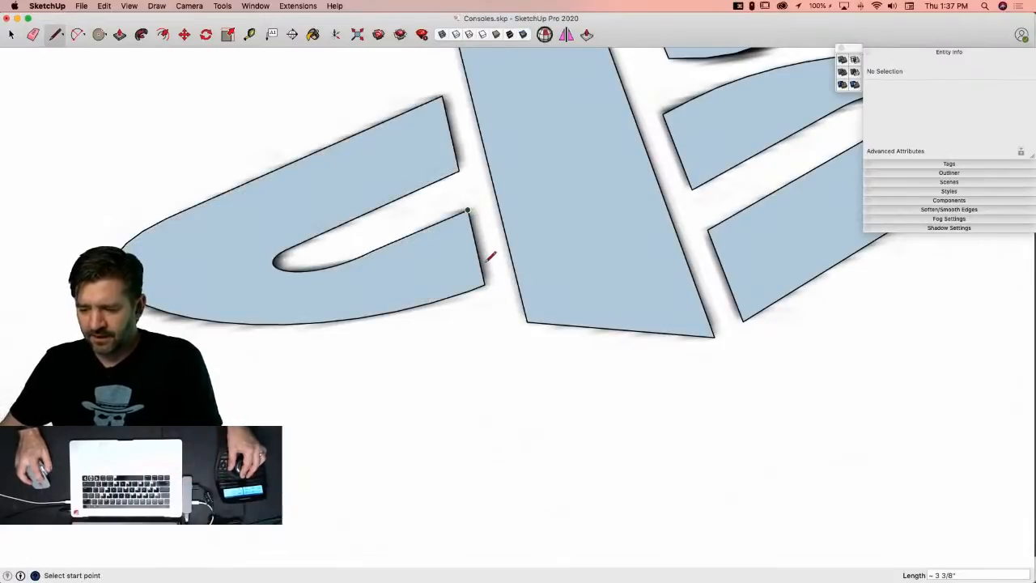
Step: Move all the traced logo shapes off the reference image toward the console, a distance of about 34' 8 11/16"
{"action": "key", "text": "space"}
{"action": "scroll", "coordinate": [458, 445], "scroll_direction": "down", "scroll_amount": 6}
{"action": "left_click", "coordinate": [429, 276]}
{"action": "scroll", "coordinate": [429, 277], "scroll_direction": "down", "scroll_amount": 10}
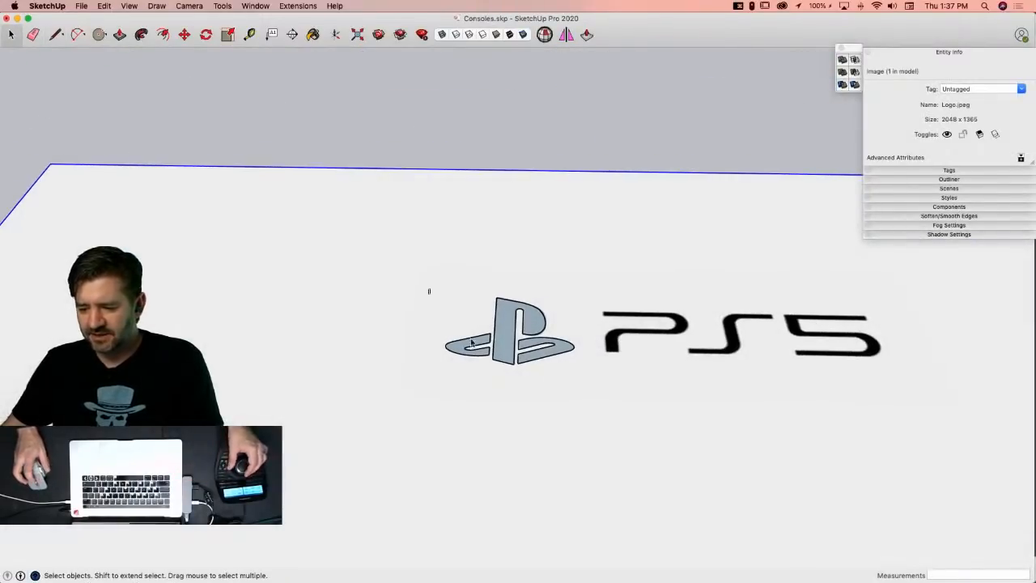
{"action": "key", "text": "super+a"}
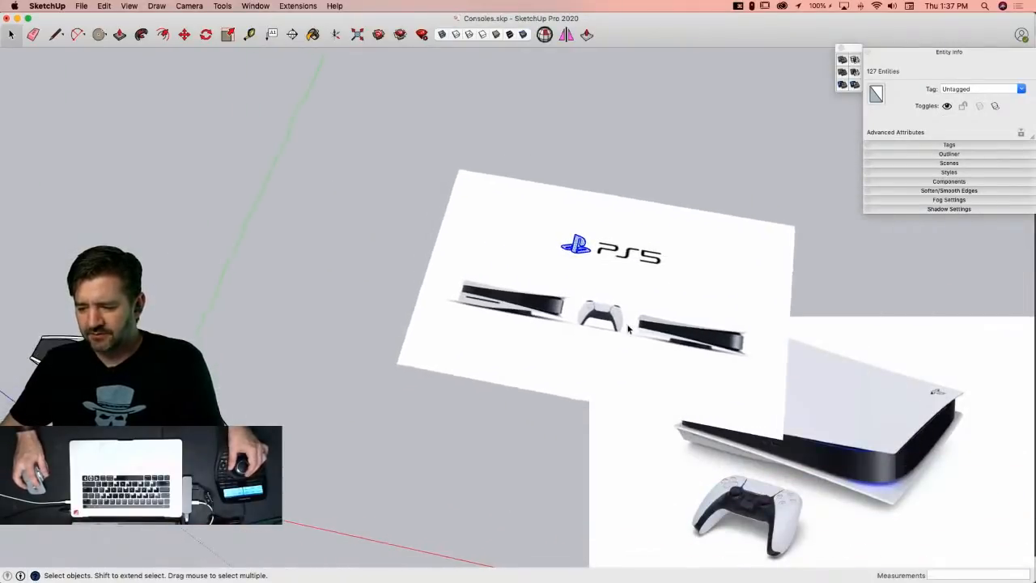
{"action": "key", "text": "m"}
{"action": "left_click", "coordinate": [701, 436]}
{"action": "left_click", "coordinate": [481, 377]}
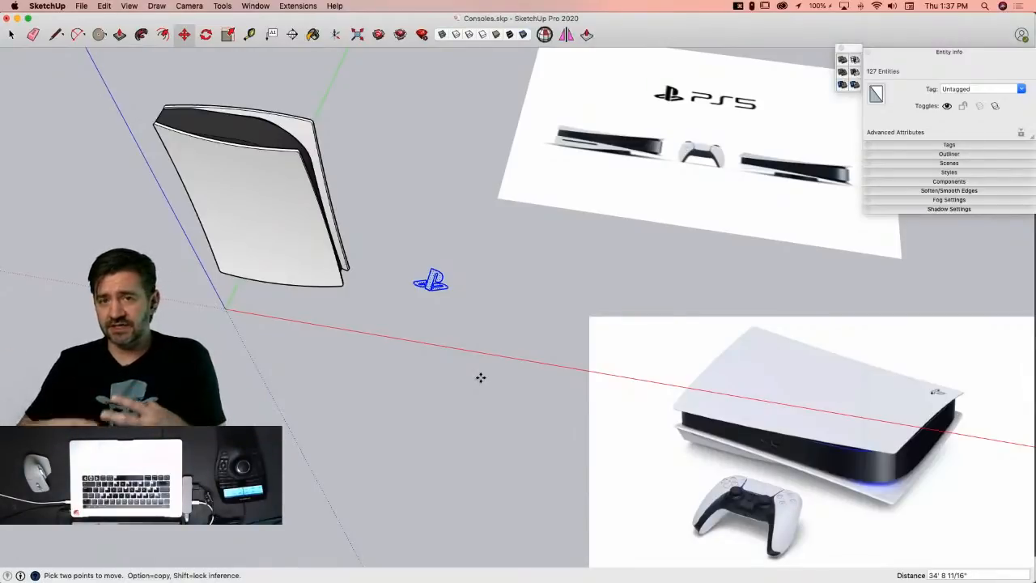
Step: Delete the imported PS5 logo reference image and clear the selection
{"action": "key", "text": "space"}
{"action": "left_click", "coordinate": [604, 209]}
{"action": "key", "text": "Delete"}
{"action": "left_click", "coordinate": [606, 213]}
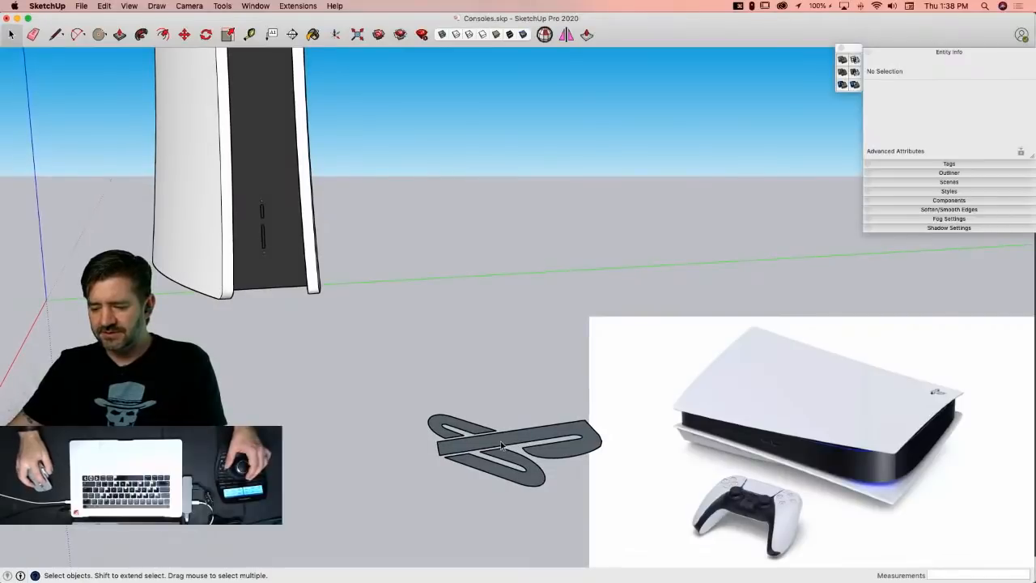
Step: Group all the connected faces and edges of the traced PlayStation logo
{"action": "triple_click", "coordinate": [478, 434]}
{"action": "right_click", "coordinate": [497, 447]}
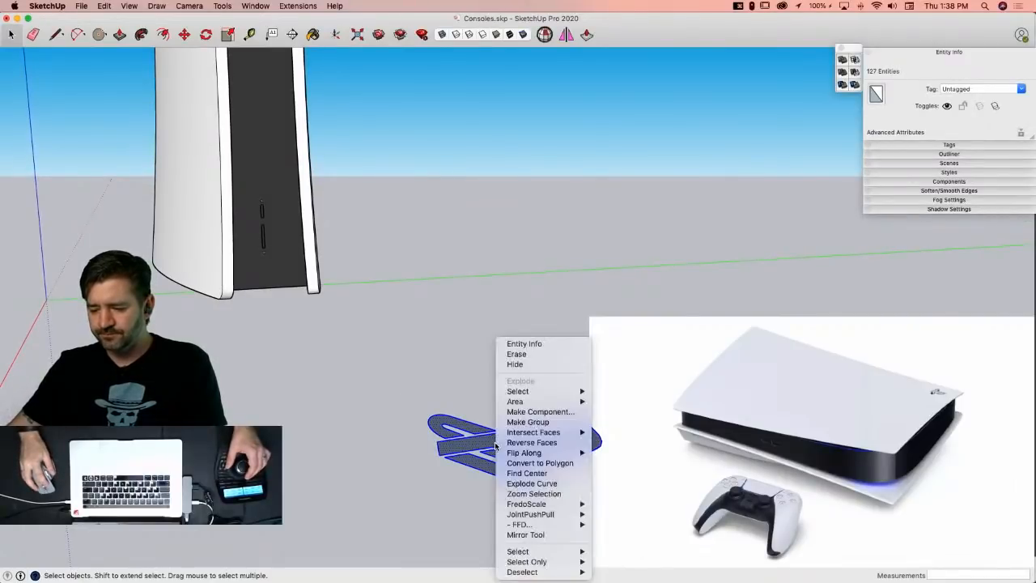
{"action": "left_click", "coordinate": [527, 421]}
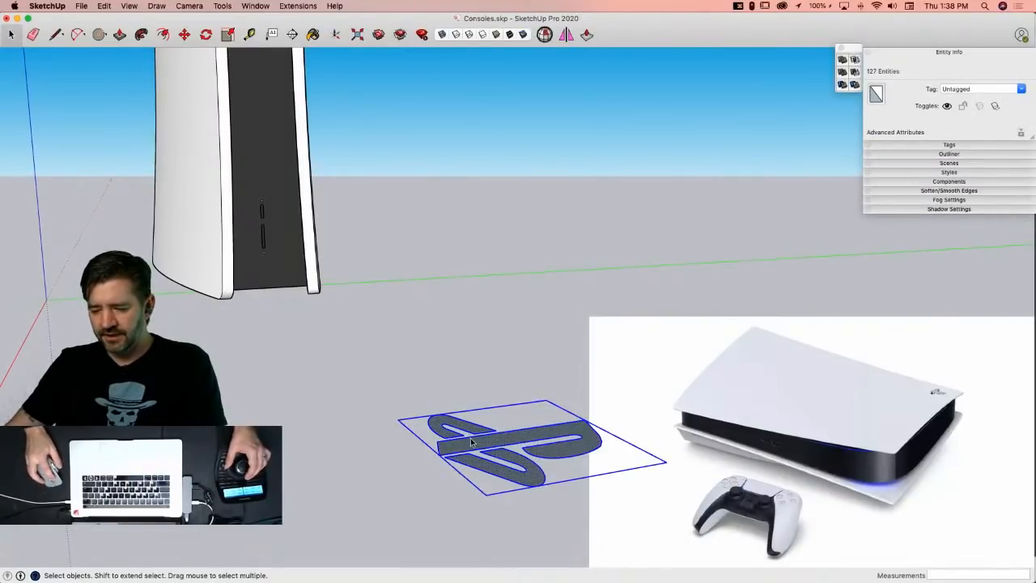
Step: Rotate the logo group upright about the red axis, pivoting on the base of the P stem
{"action": "key", "text": "q"}
{"action": "key", "text": "Right"}
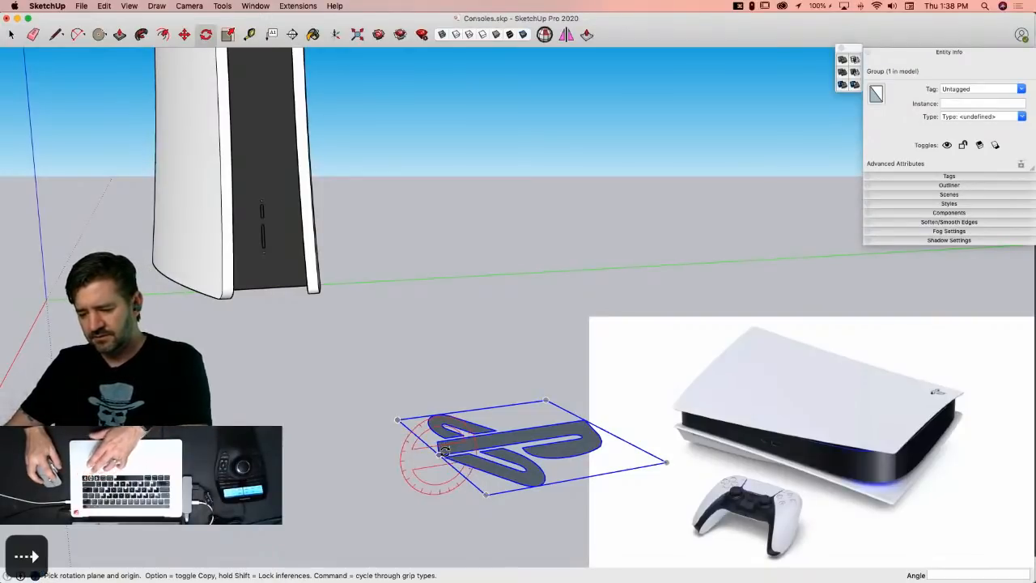
{"action": "left_click", "coordinate": [442, 454]}
{"action": "left_click", "coordinate": [473, 449]}
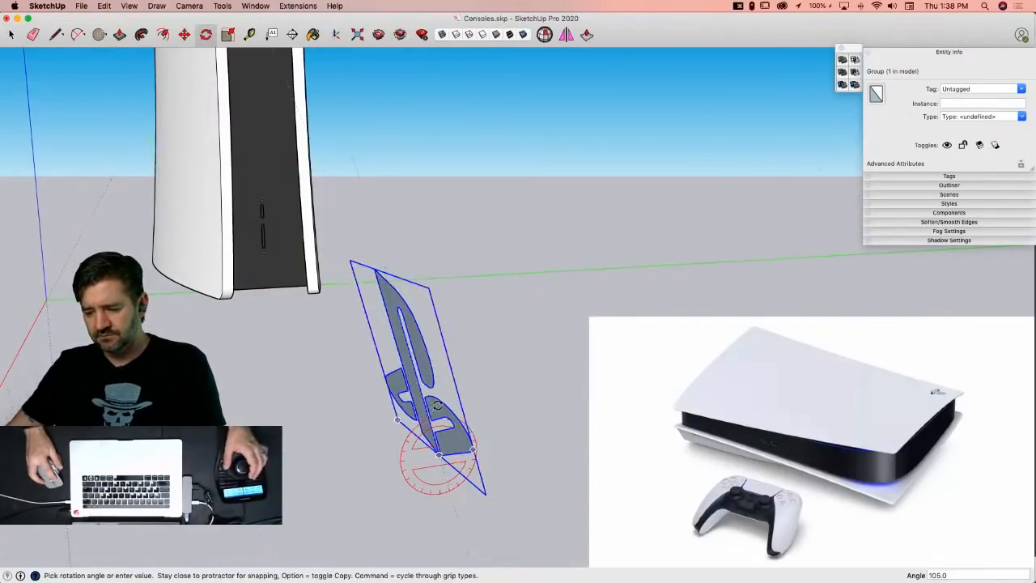
{"action": "left_click", "coordinate": [484, 444]}
{"action": "key", "text": "space"}
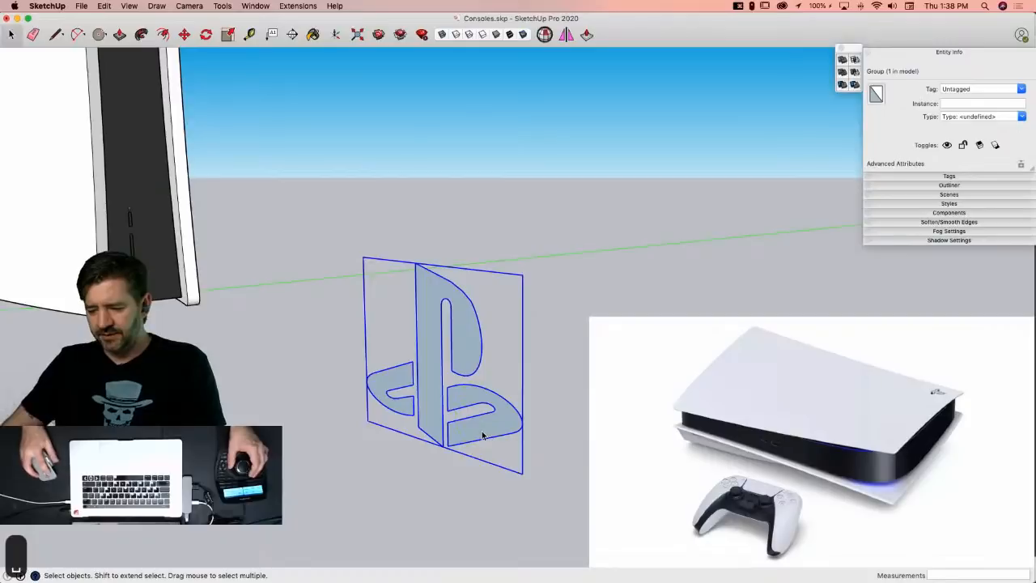
Step: Inside the logo group, extrude the P and both S-shape faces 1' 4" to the same depth
{"action": "double_click", "coordinate": [484, 438]}
{"action": "key", "text": "p"}
{"action": "left_click", "coordinate": [498, 421]}
{"action": "left_click", "coordinate": [564, 412]}
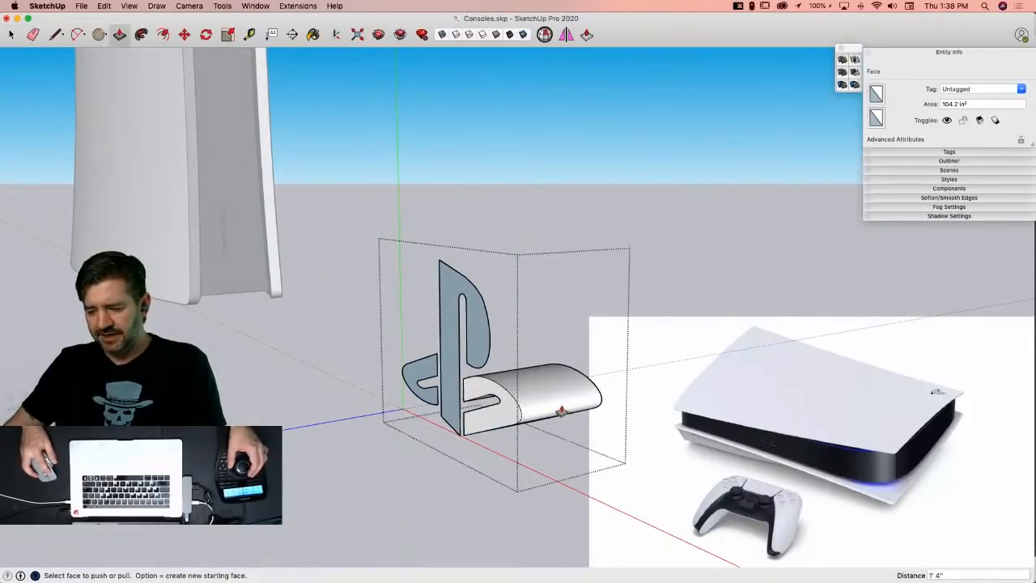
{"action": "double_click", "coordinate": [555, 338]}
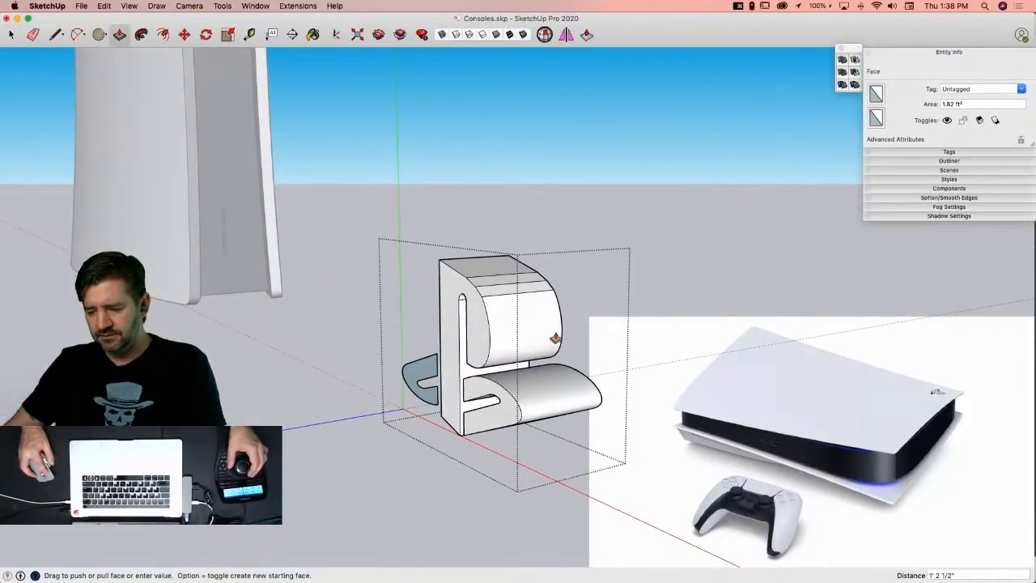
{"action": "left_click", "coordinate": [593, 390]}
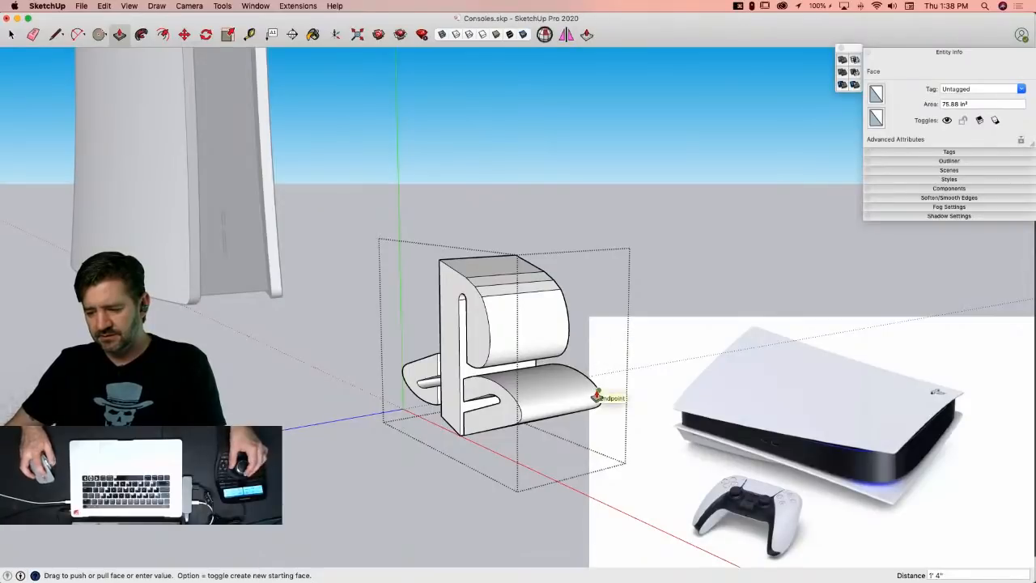
{"action": "left_click", "coordinate": [597, 397]}
Step: Soften the extruded logo's edges with Soften coplanar enabled at 36 degrees, and close the group
{"action": "key", "text": "space"}
{"action": "key", "text": "super+a"}
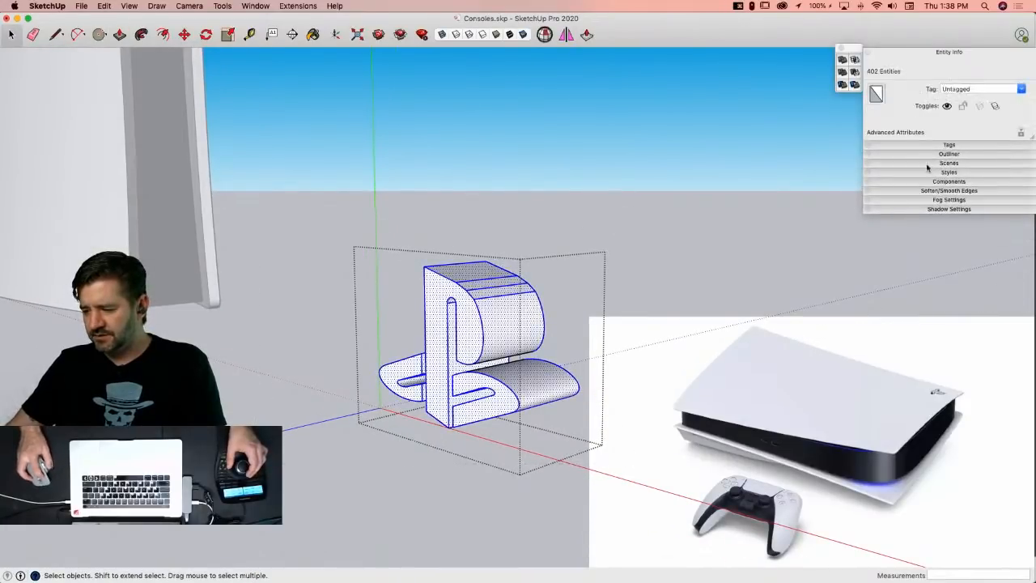
{"action": "left_click", "coordinate": [953, 191]}
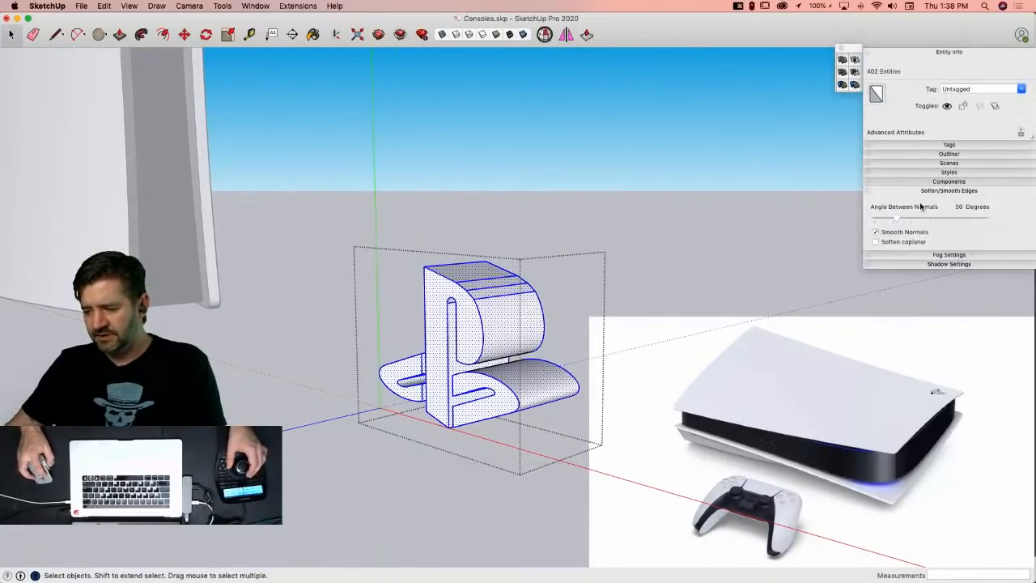
{"action": "left_click", "coordinate": [875, 242]}
{"action": "middle_click_drag", "start_coordinate": [588, 234], "coordinate": [486, 283]}
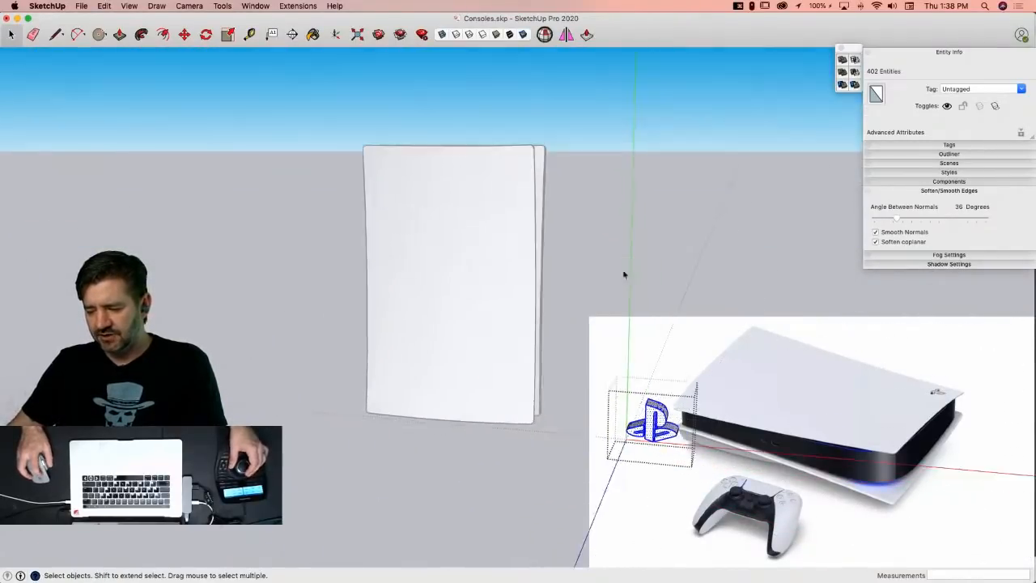
{"action": "left_click", "coordinate": [658, 277]}
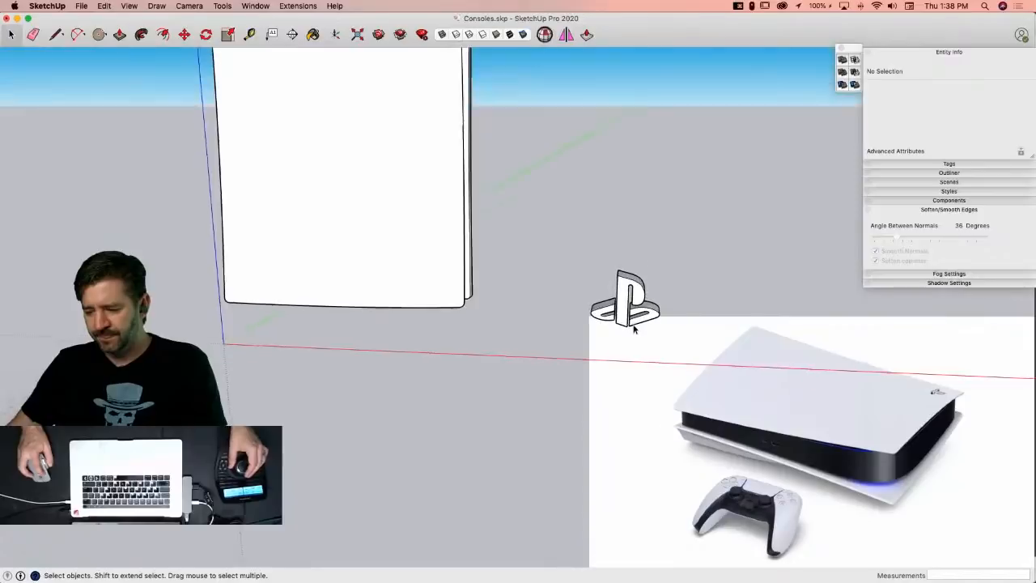
Step: Move the logo group about 23' 4 3/4" onto the upper front corner of the console's white side panel
{"action": "left_click", "coordinate": [632, 323]}
{"action": "key", "text": "m"}
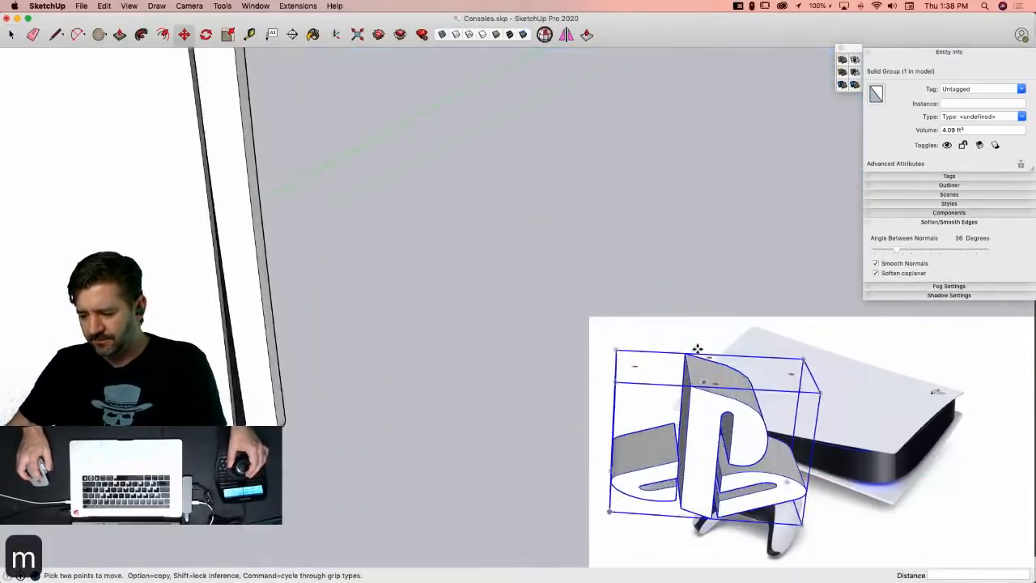
{"action": "left_click", "coordinate": [690, 403]}
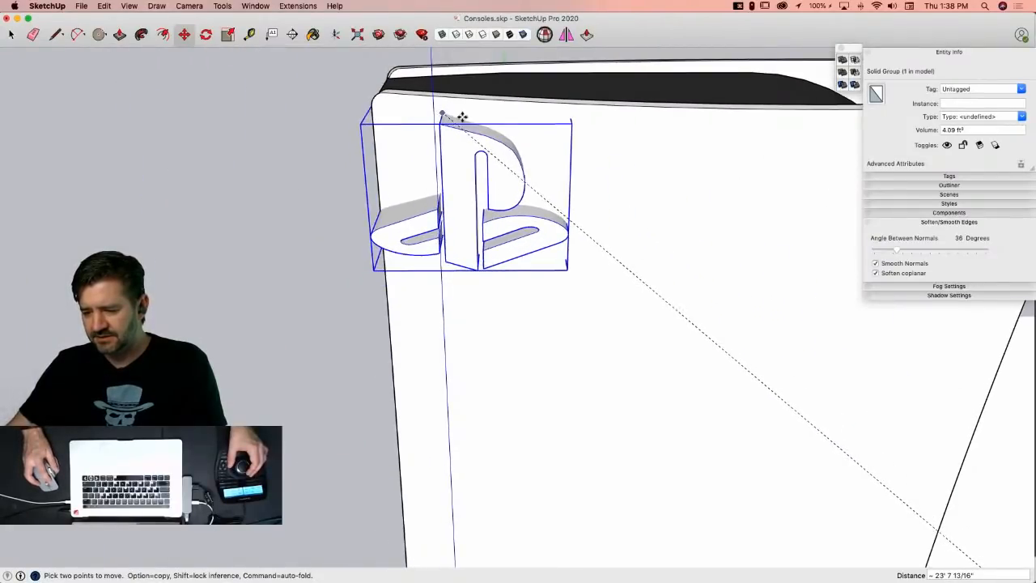
{"action": "left_click", "coordinate": [462, 117]}
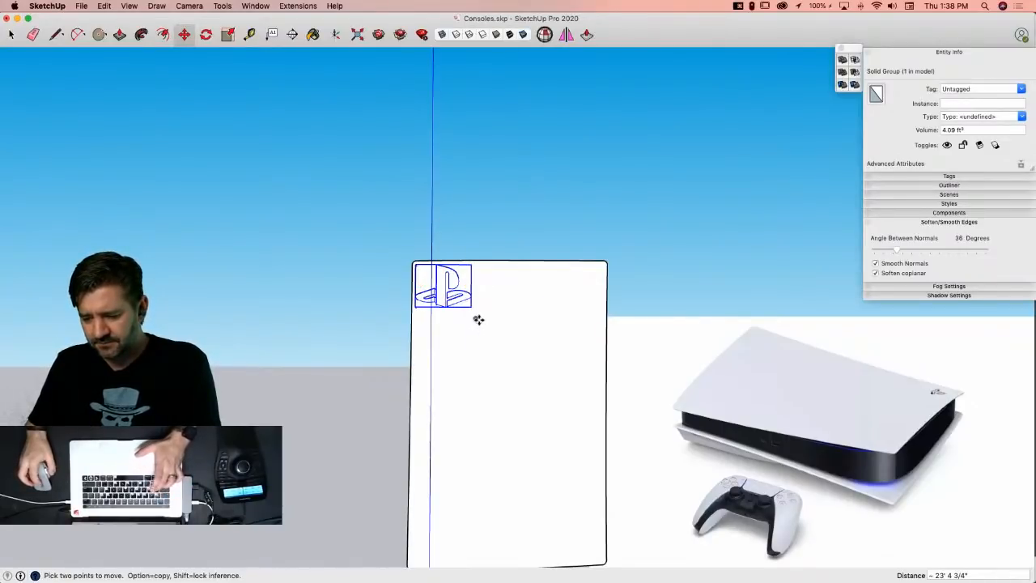
Step: Scale the logo group uniformly to 0.55 from its lower corner
{"action": "key", "text": "s"}
{"action": "scroll", "coordinate": [481, 317], "scroll_direction": "up", "scroll_amount": 3}
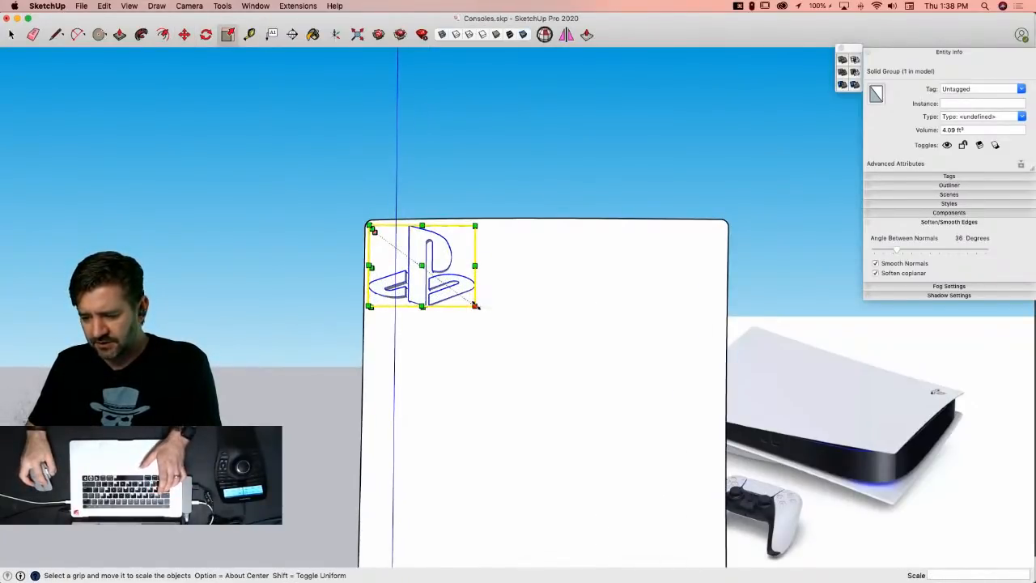
{"action": "left_click_drag", "start_coordinate": [476, 306], "coordinate": [430, 276]}
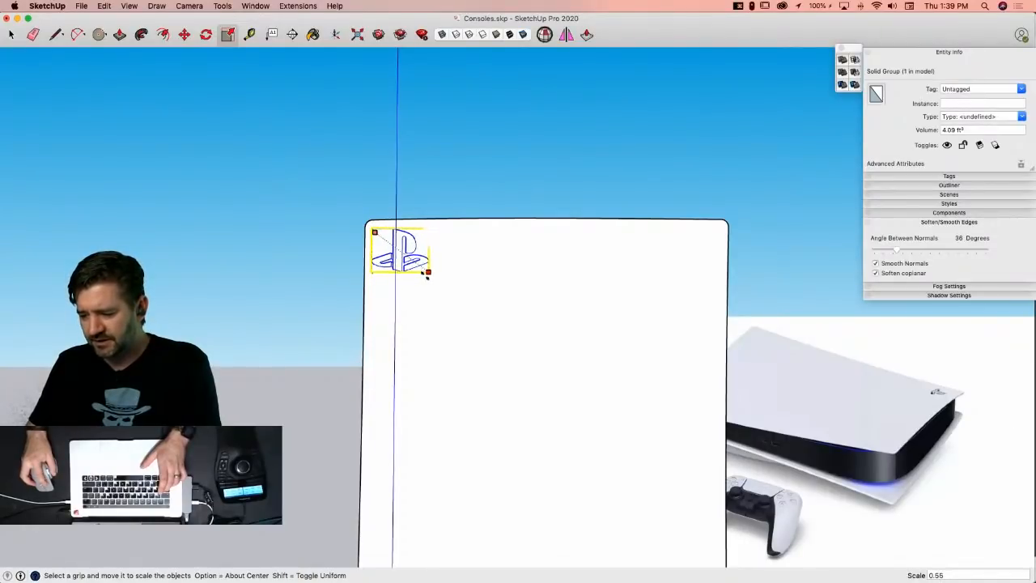
Step: Move the scaled logo inward from the side panel's upper corner so it passes through the panel's curved surface
{"action": "key", "text": "m"}
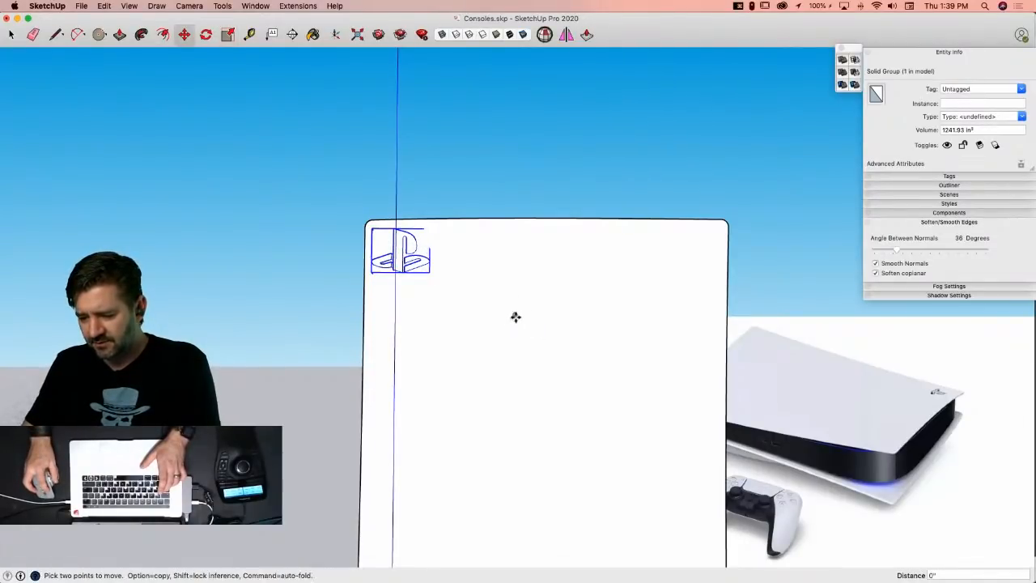
{"action": "left_click", "coordinate": [515, 314]}
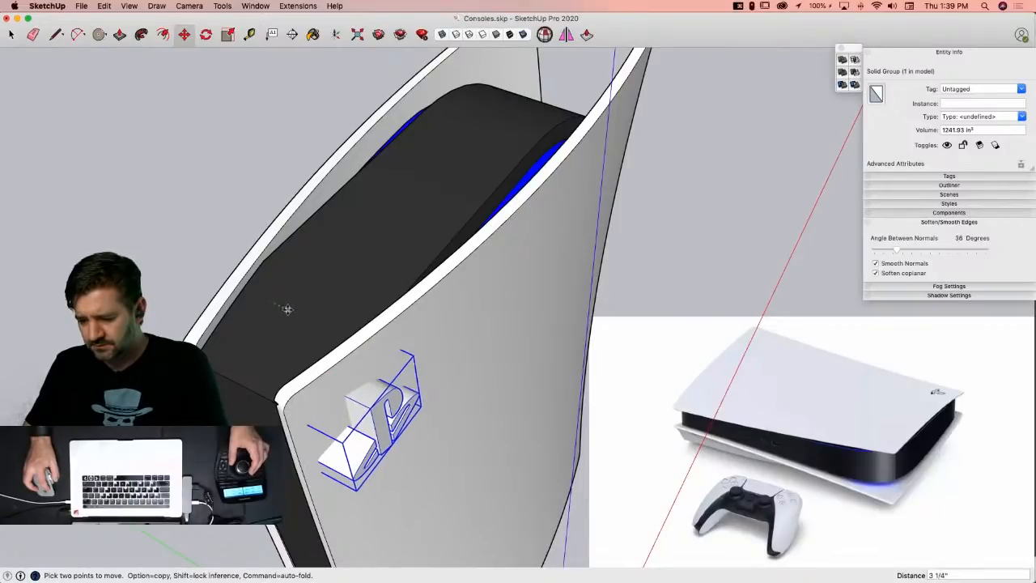
{"action": "left_click", "coordinate": [282, 308]}
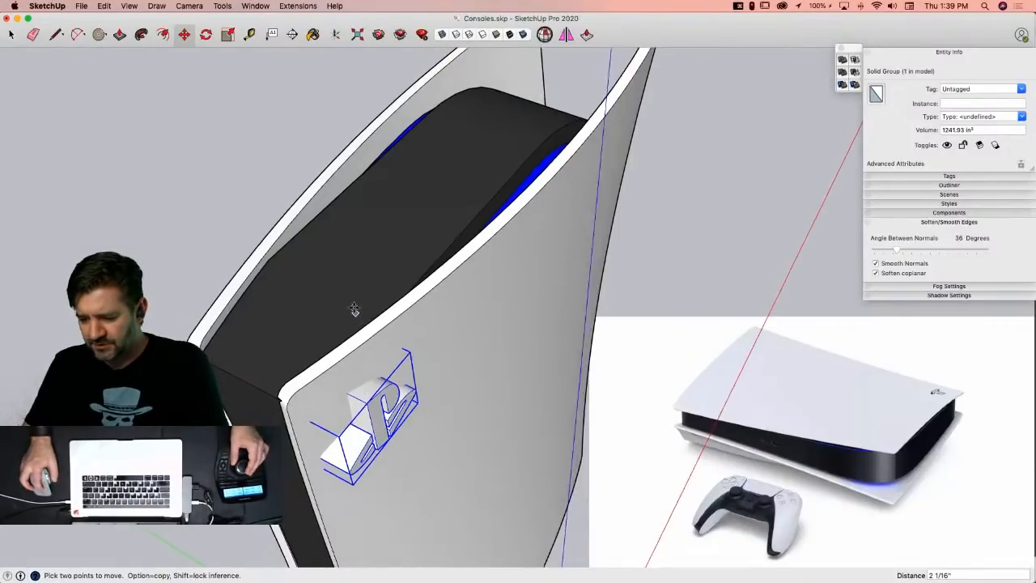
{"action": "key", "text": "space"}
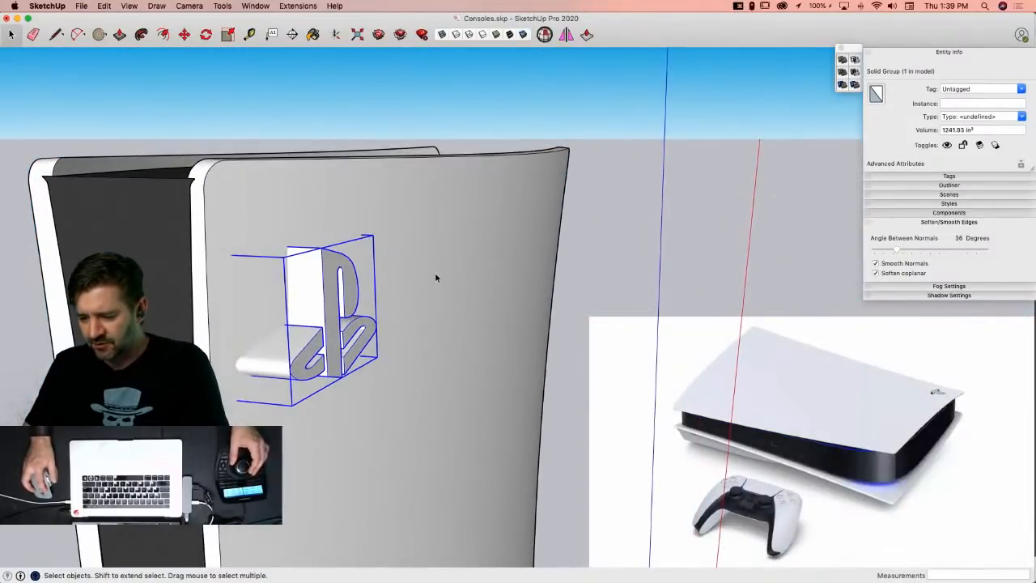
{"action": "double_click", "coordinate": [437, 277]}
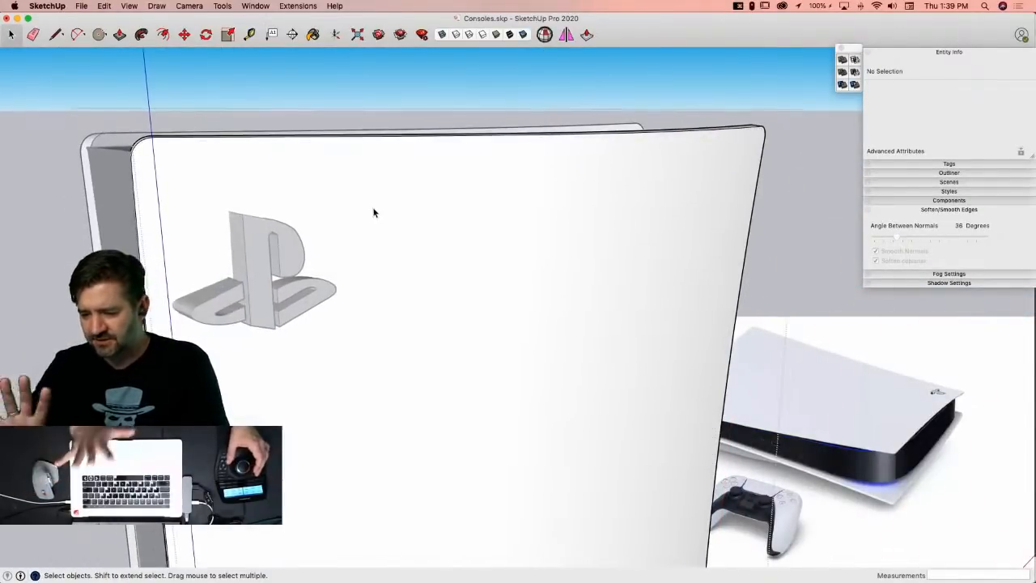
{"action": "left_click", "coordinate": [373, 212]}
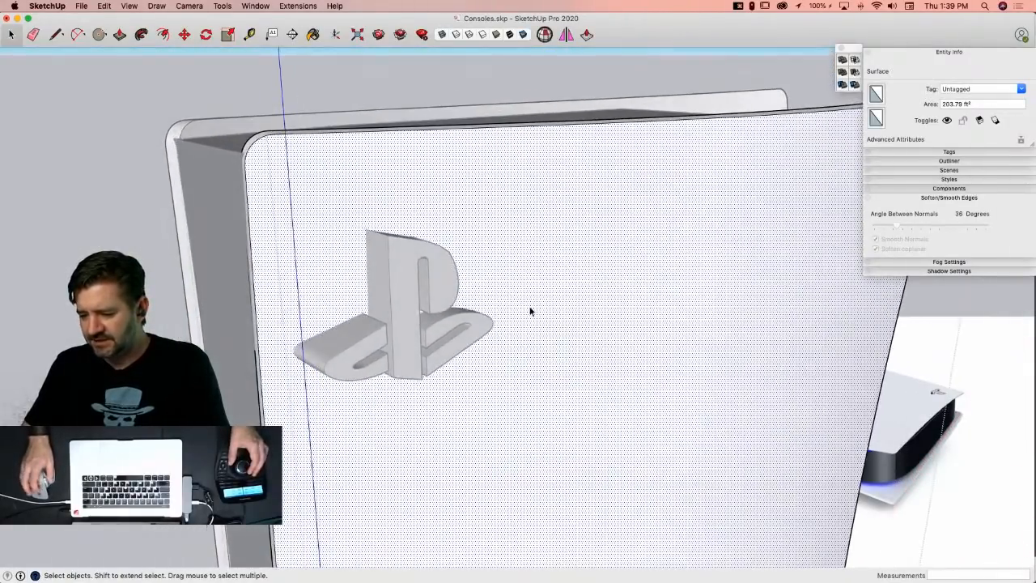
{"action": "right_click", "coordinate": [531, 308]}
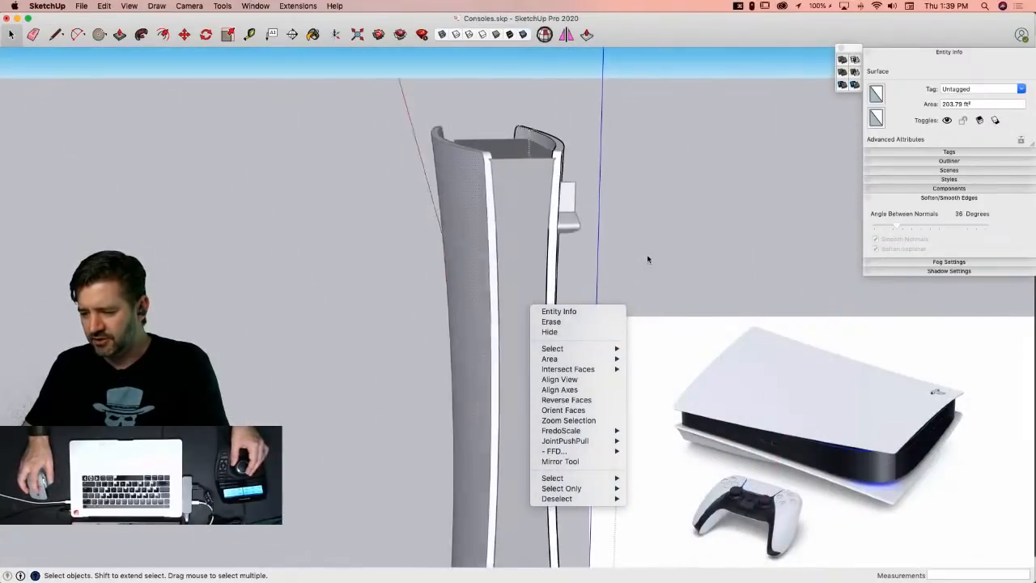
{"action": "left_click", "coordinate": [651, 255]}
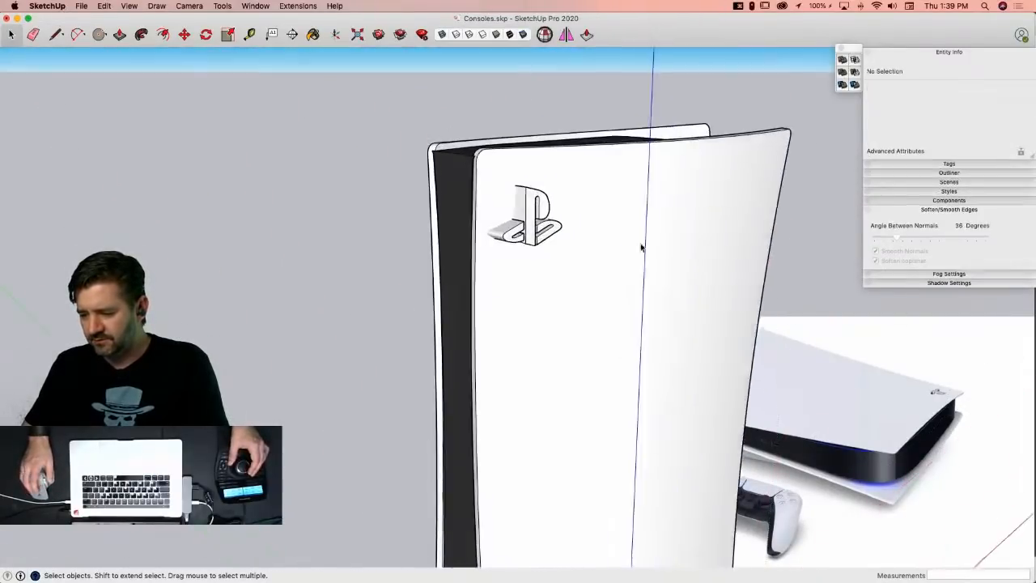
Step: Make the logo-side panel component unique and intersect its outer face with the model where the logo passes through
{"action": "right_click", "coordinate": [621, 251]}
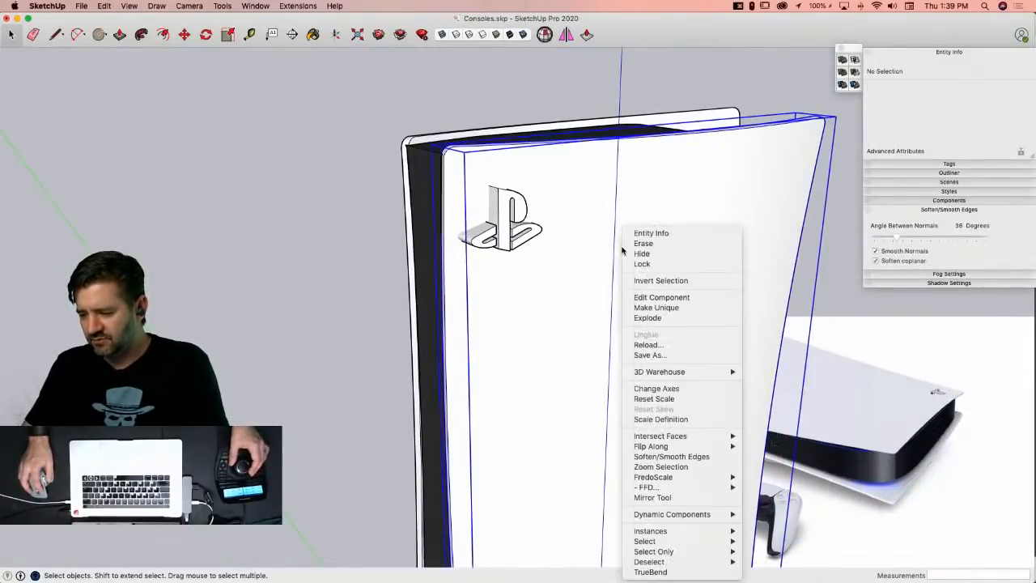
{"action": "left_click", "coordinate": [654, 307]}
{"action": "double_click", "coordinate": [552, 252]}
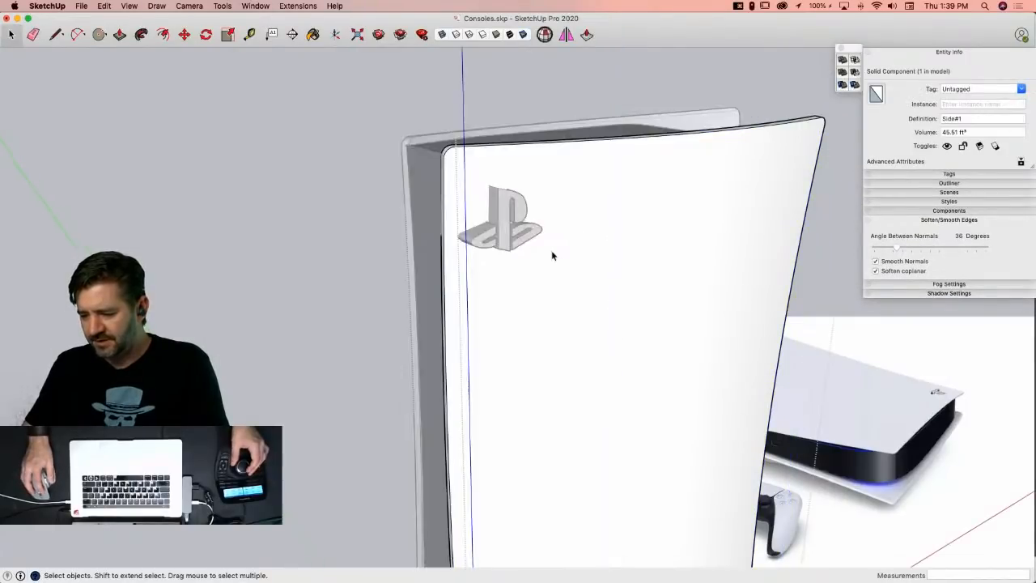
{"action": "right_click", "coordinate": [551, 189]}
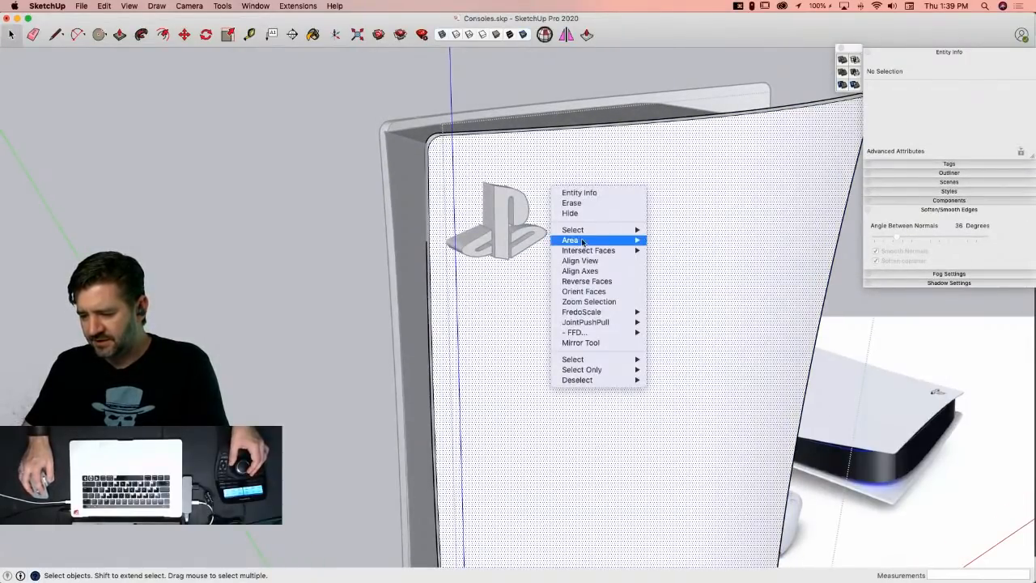
{"action": "mouse_move", "coordinate": [586, 250]}
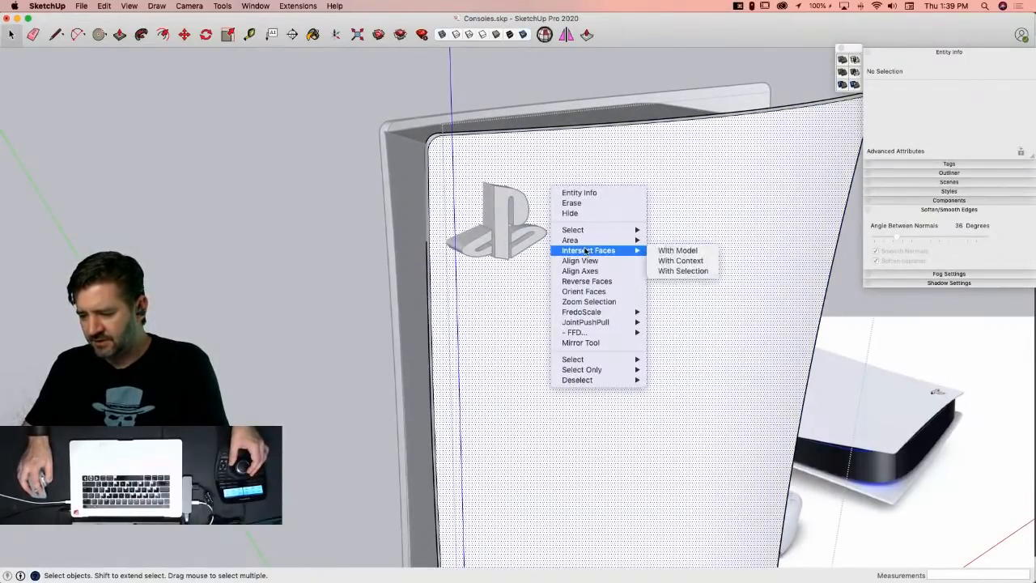
{"action": "left_click", "coordinate": [672, 256]}
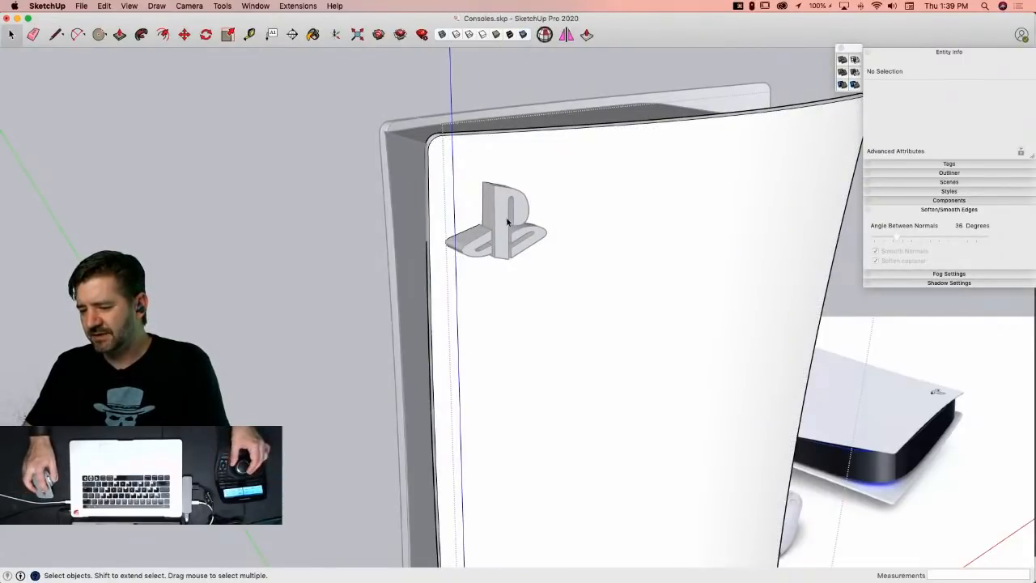
{"action": "left_click", "coordinate": [492, 193]}
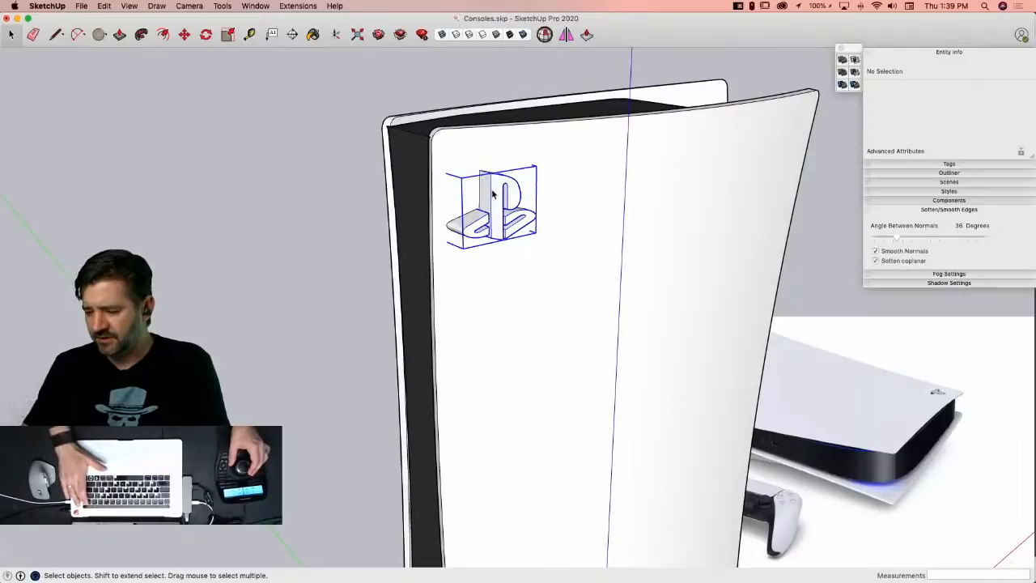
Step: Undo the logo's deletion and its intersection, and move the logo group about 2 3/4" further inward from the side panel's edge
{"action": "key", "text": "BackSpace"}
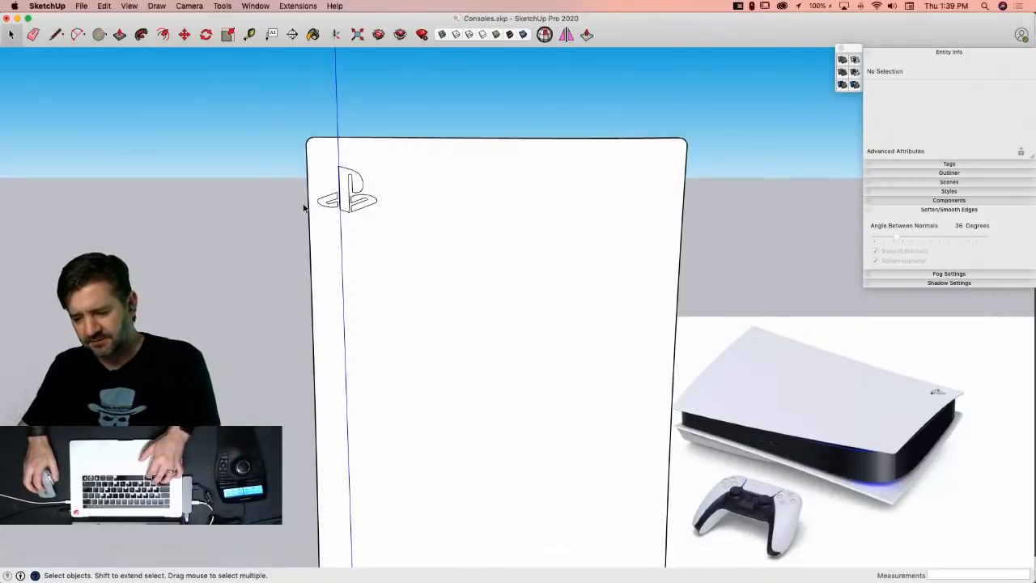
{"action": "key", "text": "super+z"}
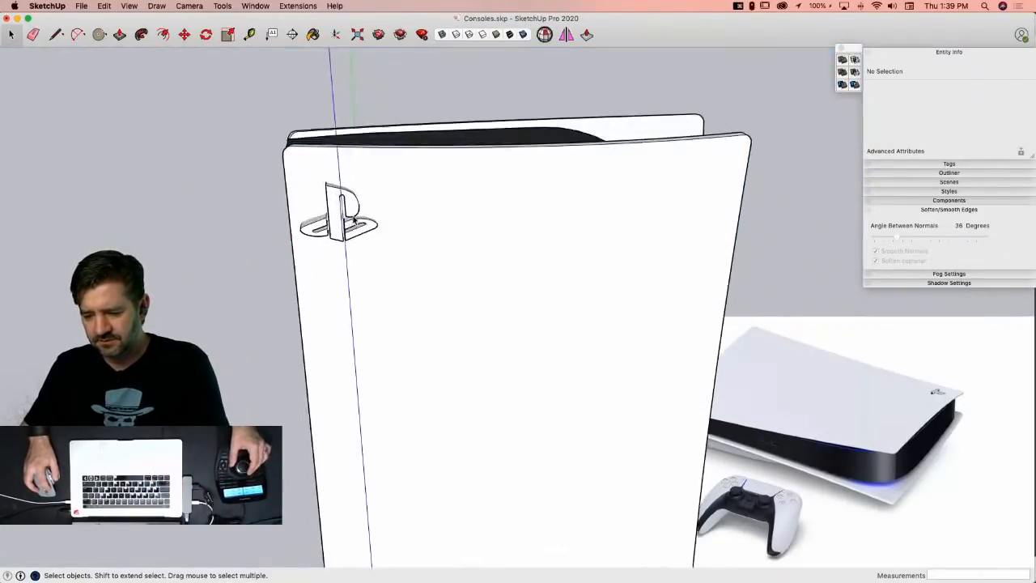
{"action": "left_click", "coordinate": [314, 242]}
{"action": "key", "text": "m"}
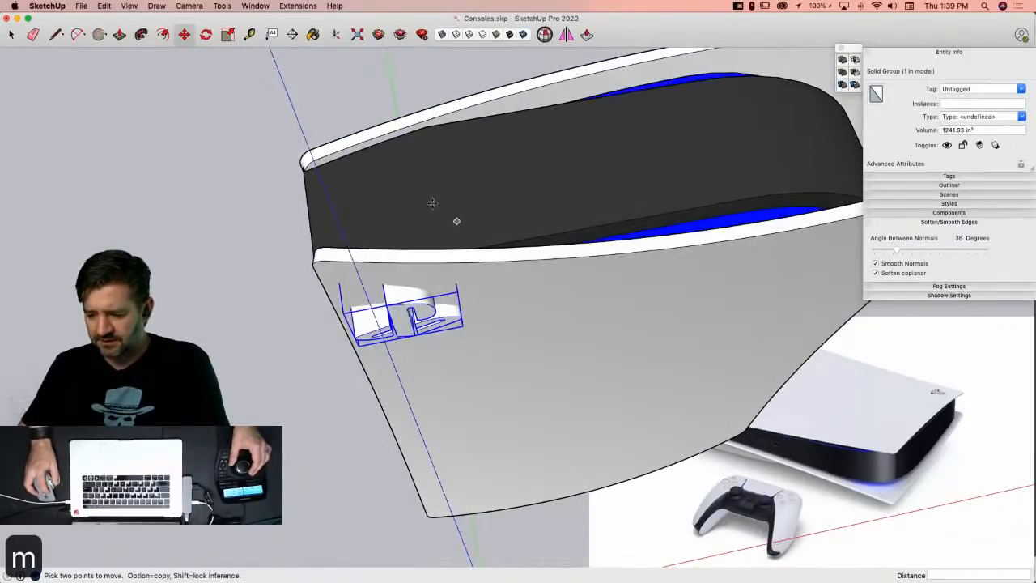
{"action": "left_click", "coordinate": [398, 203]}
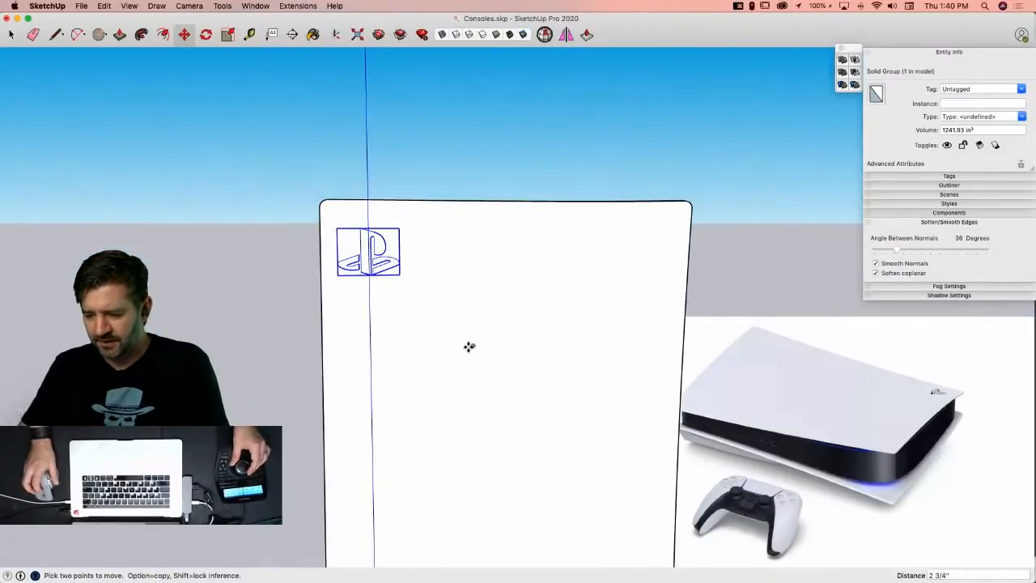
{"action": "key", "text": "space"}
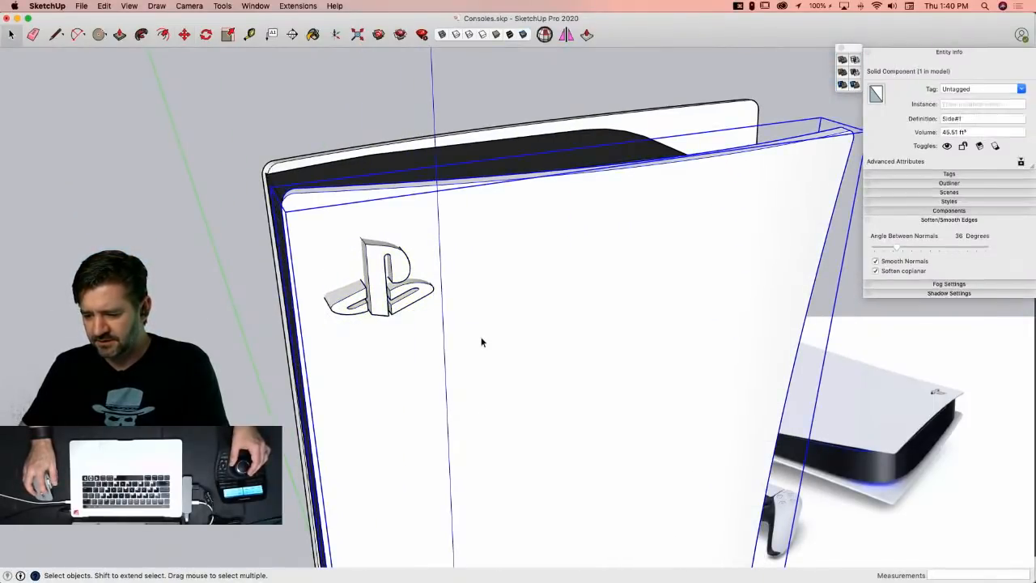
Step: Intersect the side panel's outer face with the model at the logo's new position and delete the logo group
{"action": "double_click", "coordinate": [481, 340]}
{"action": "right_click", "coordinate": [483, 332]}
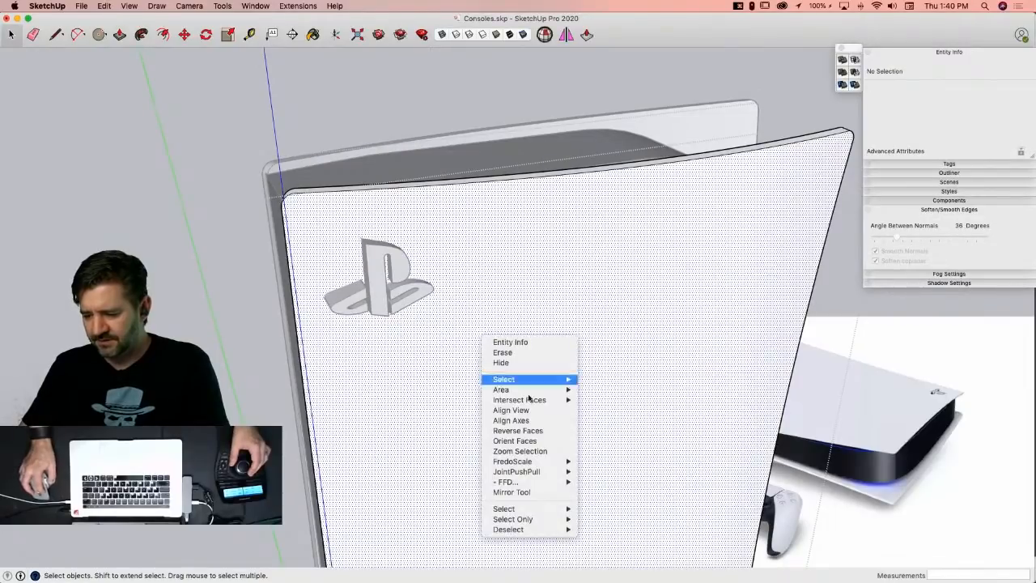
{"action": "mouse_move", "coordinate": [536, 400]}
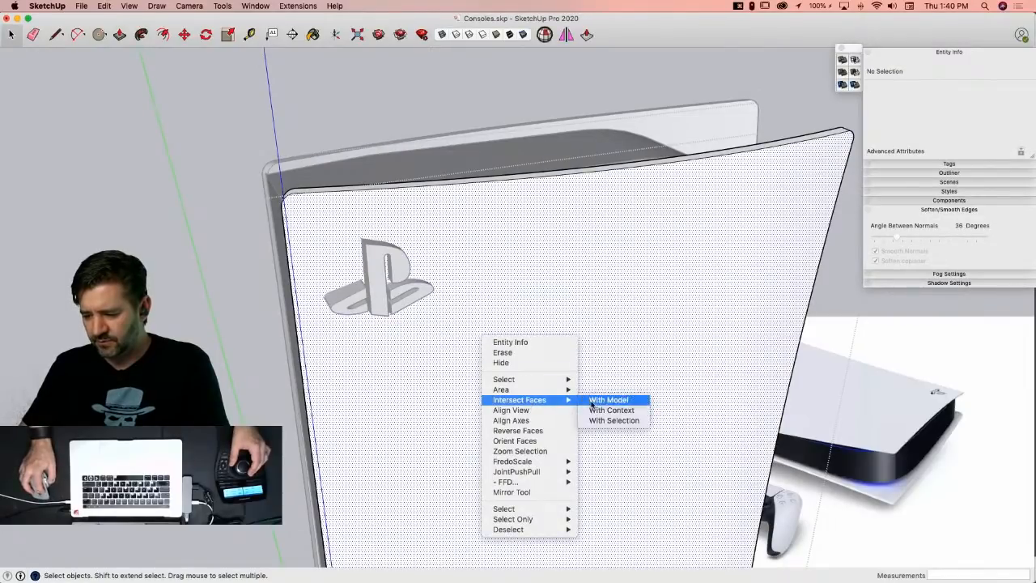
{"action": "left_click", "coordinate": [607, 400]}
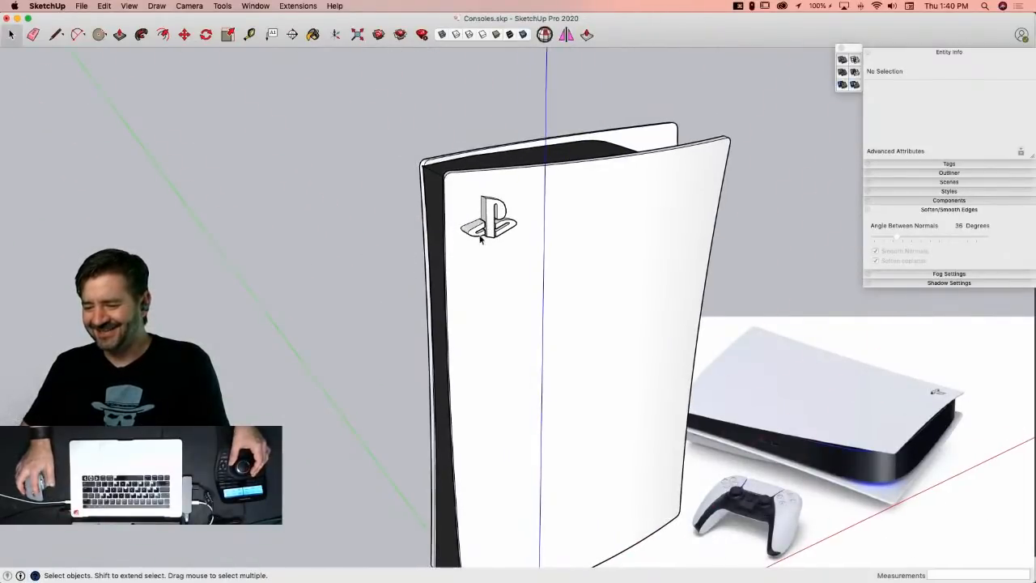
{"action": "key", "text": "BackSpace"}
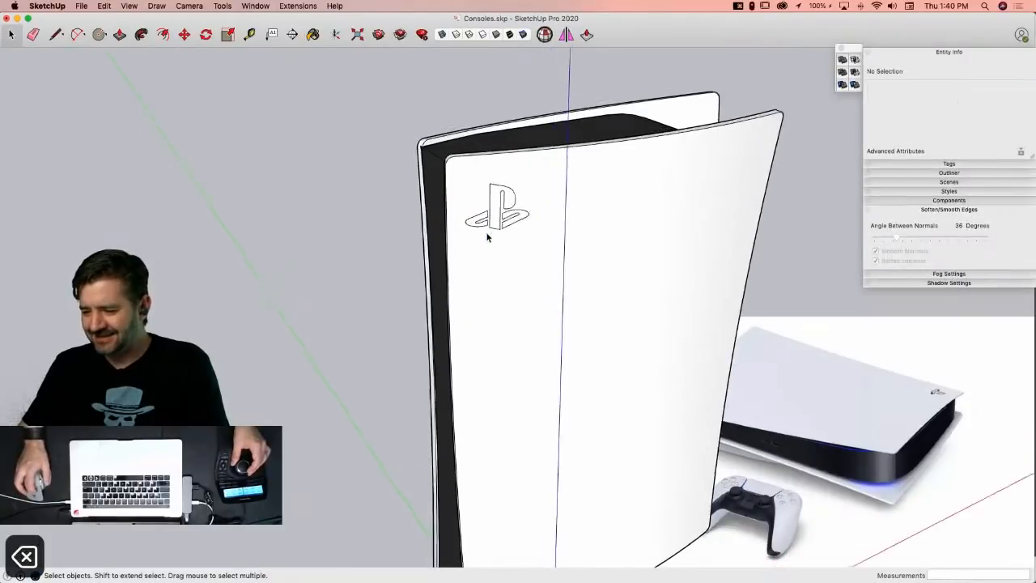
Step: Sample the dark console body material and try to paint the logo with it from outside the side panel component
{"action": "key", "text": "b"}
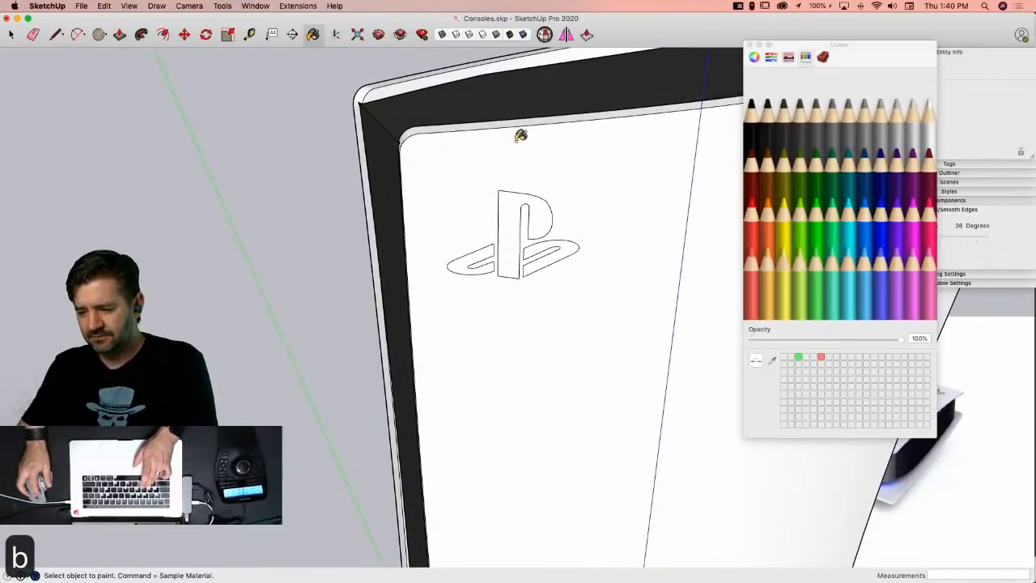
{"action": "left_click", "coordinate": [515, 226]}
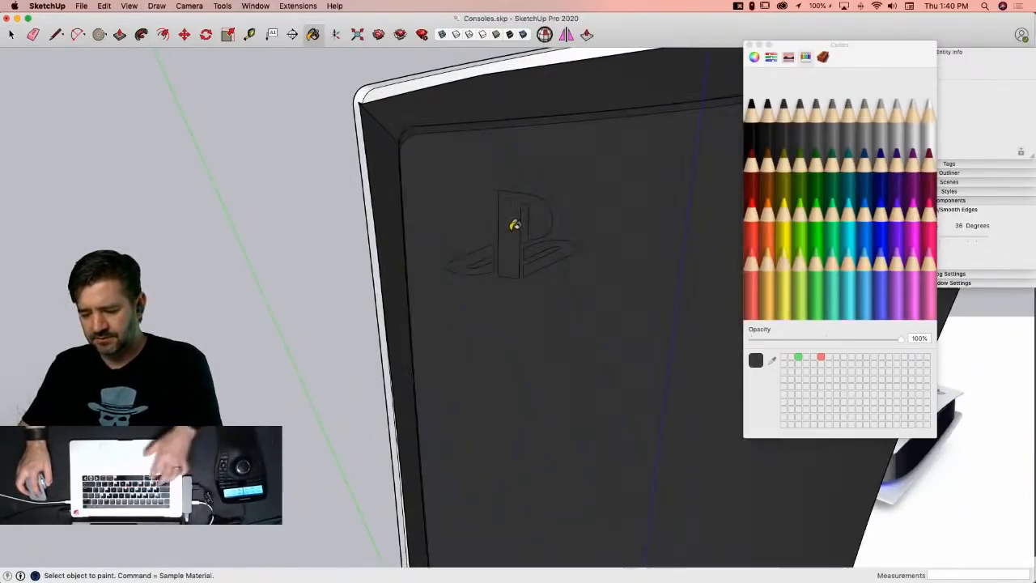
{"action": "key", "text": "super+z"}
{"action": "key", "text": "space"}
{"action": "key", "text": "super+z"}
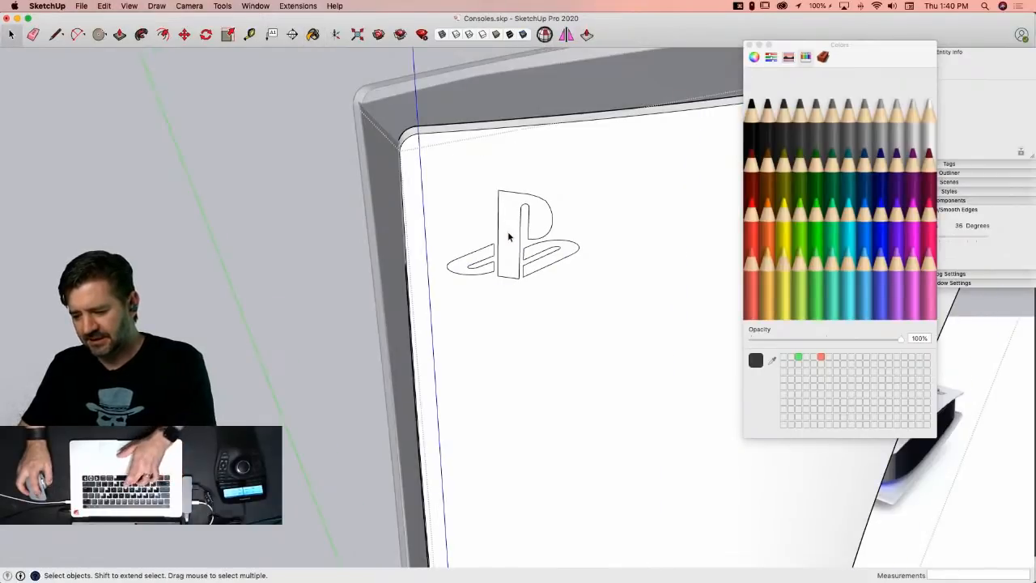
Step: Paint the imprinted logo faces inside the side panel component with the sampled dark body material
{"action": "key", "text": "b"}
{"action": "left_click", "coordinate": [510, 230]}
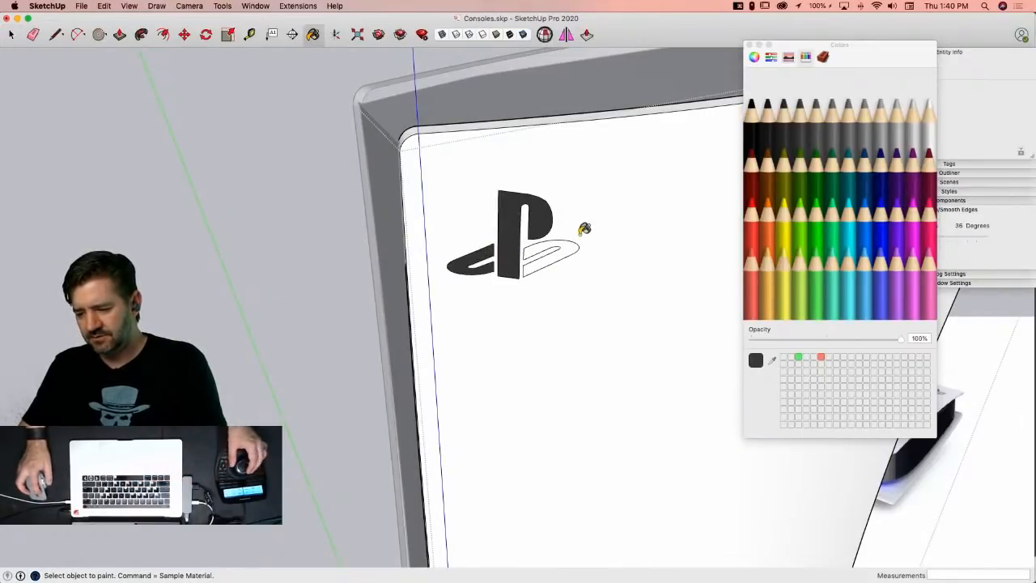
{"action": "key", "text": "space"}
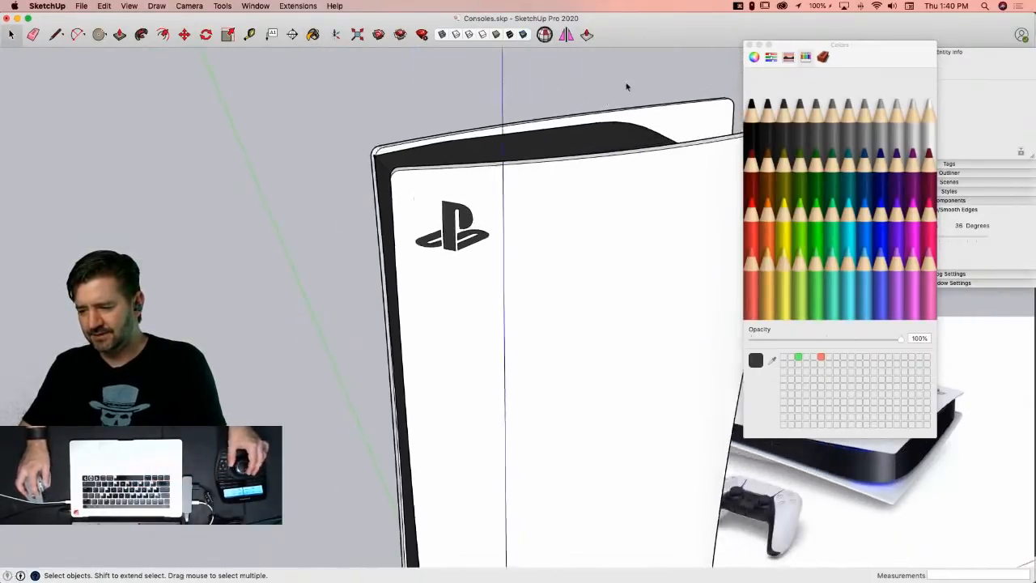
{"action": "left_click", "coordinate": [750, 45]}
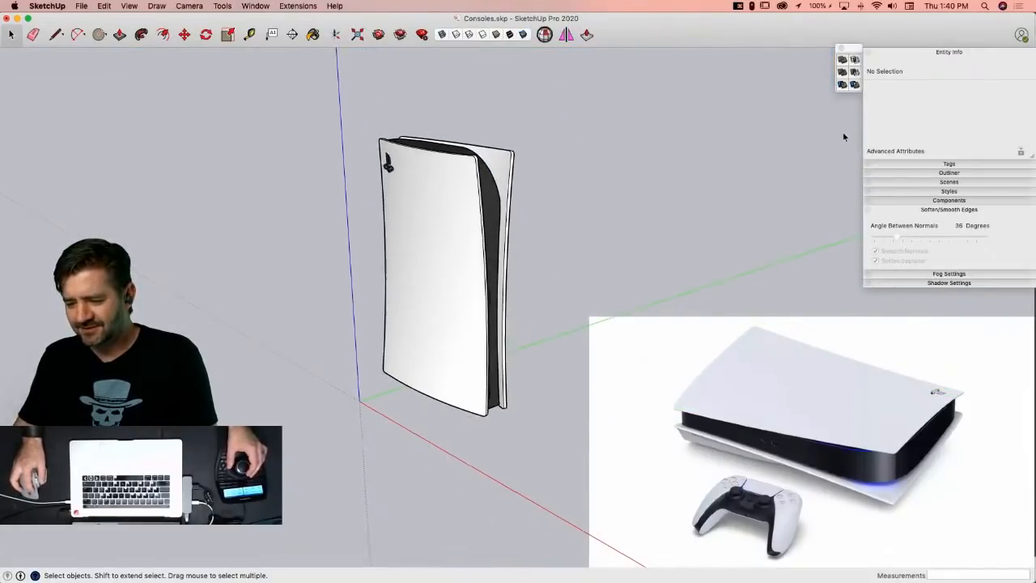
Step: Group the PlayStation console's body and both side panels and assign the group a new tag named PS
{"action": "left_click_drag", "start_coordinate": [319, 92], "coordinate": [613, 488]}
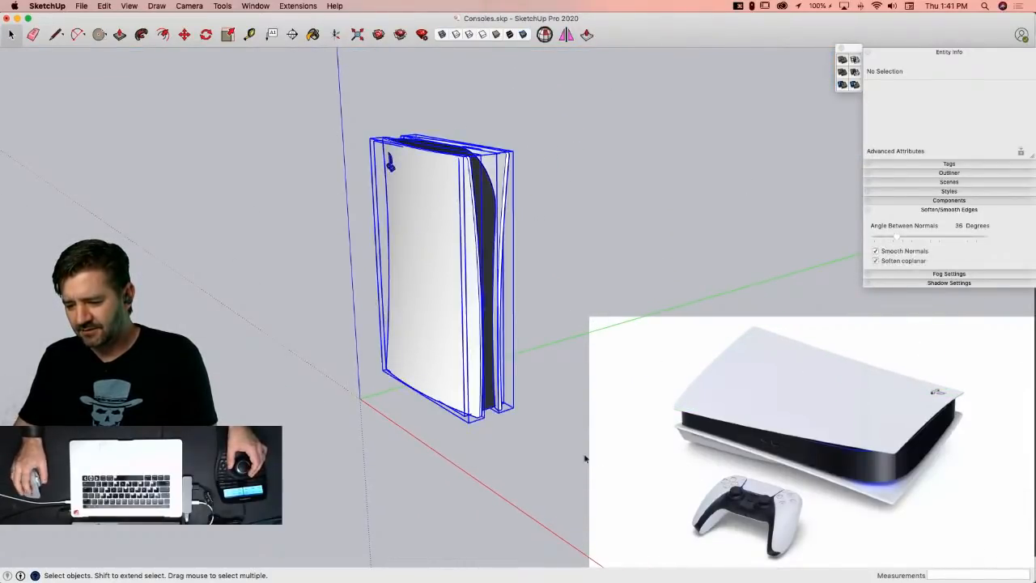
{"action": "right_click", "coordinate": [429, 276]}
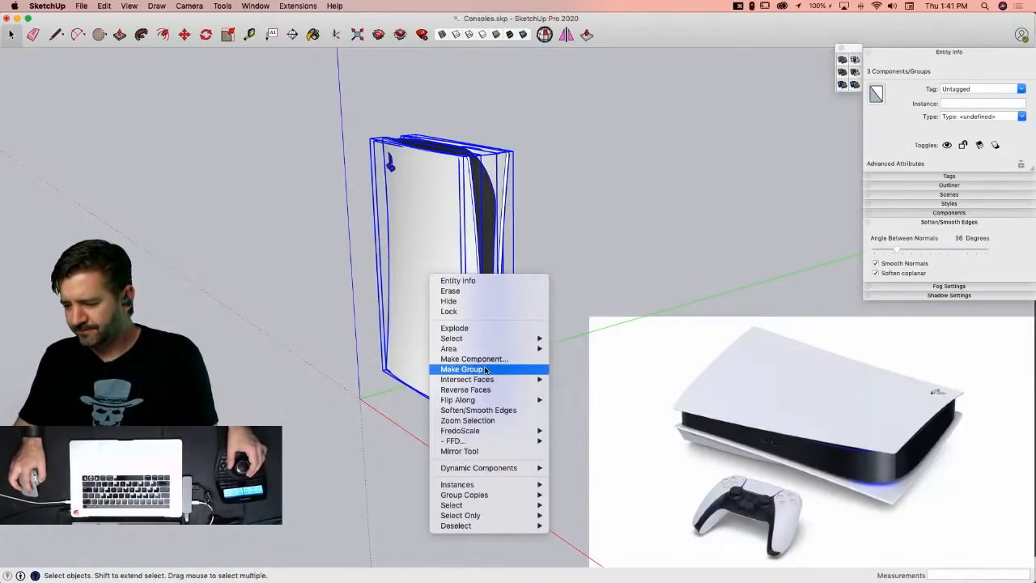
{"action": "left_click", "coordinate": [486, 368]}
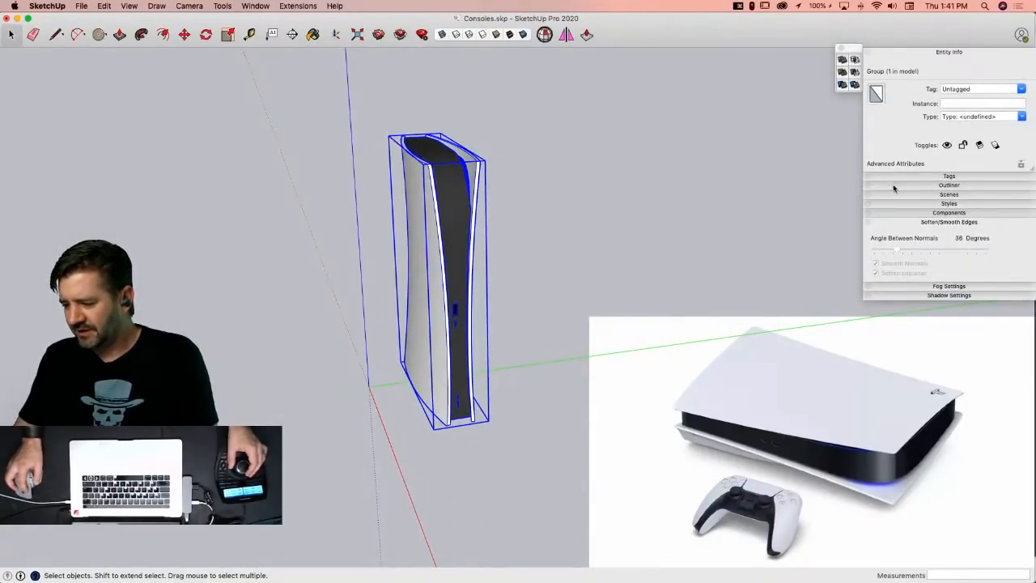
{"action": "left_click", "coordinate": [901, 176]}
{"action": "double_click", "coordinate": [970, 91]}
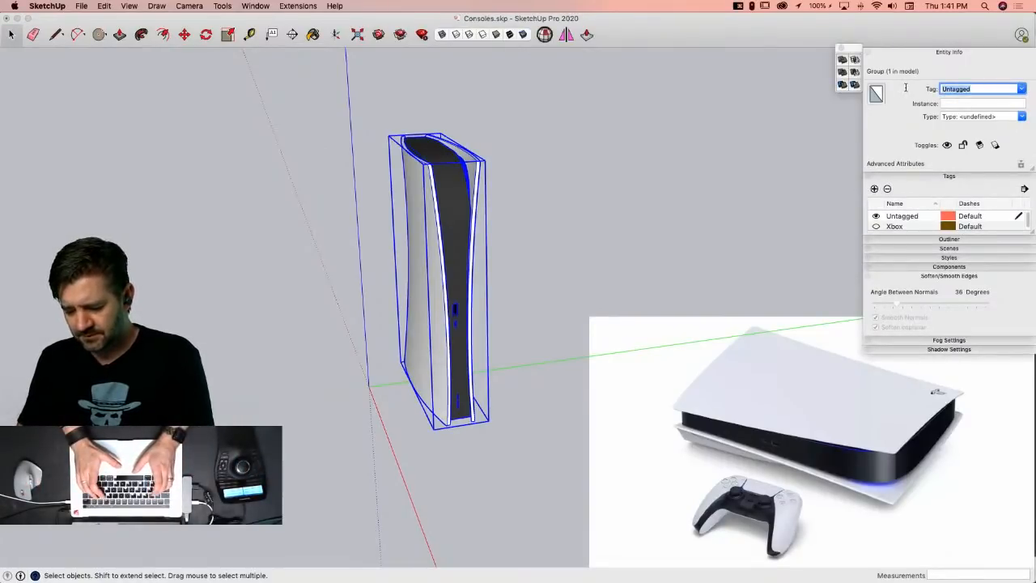
{"action": "type", "text": "P"}
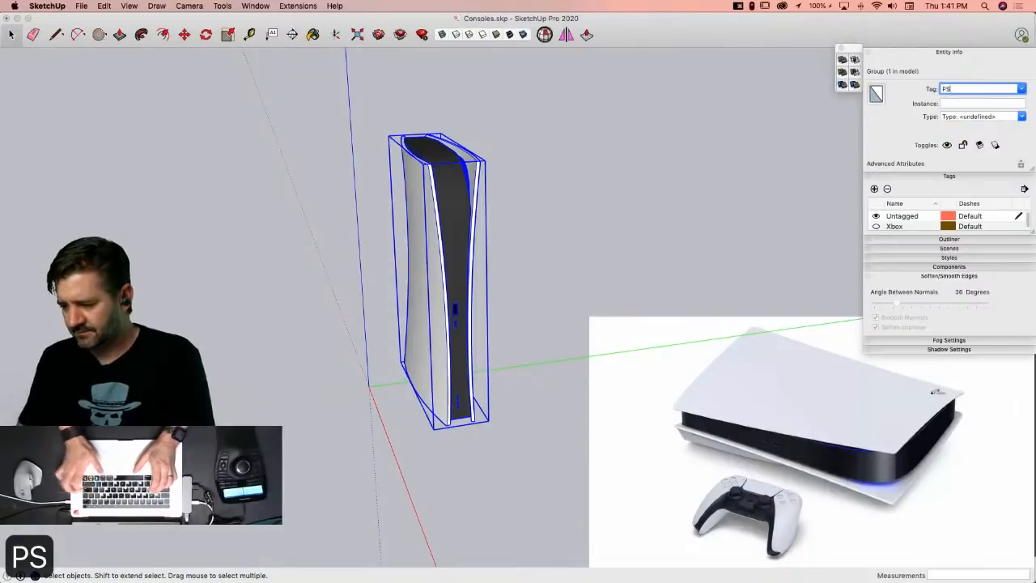
{"action": "type", "text": "S"}
{"action": "key", "text": "Return"}
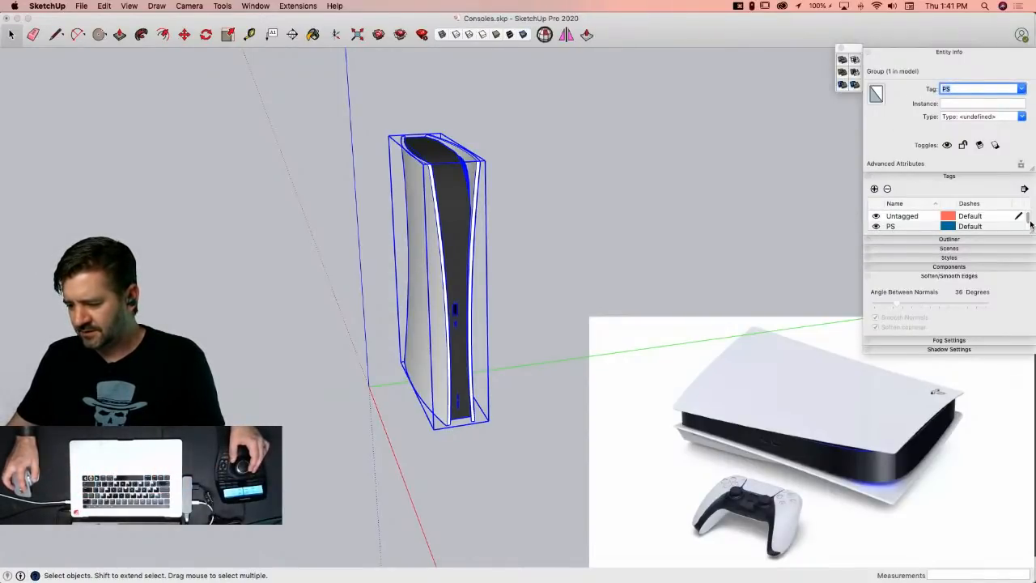
Step: Show the Xbox tag and move the PlayStation group down about 1' 1 5/8" by its base corner to the Xbox's base level
{"action": "left_click_drag", "start_coordinate": [1030, 224], "coordinate": [1029, 230]}
{"action": "left_click", "coordinate": [877, 225]}
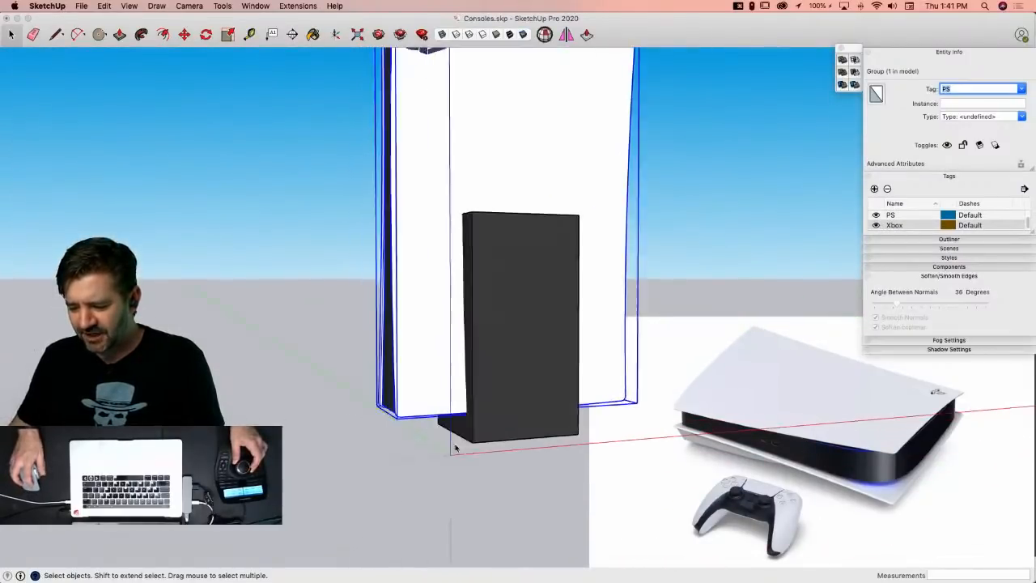
{"action": "type", "text": "m"}
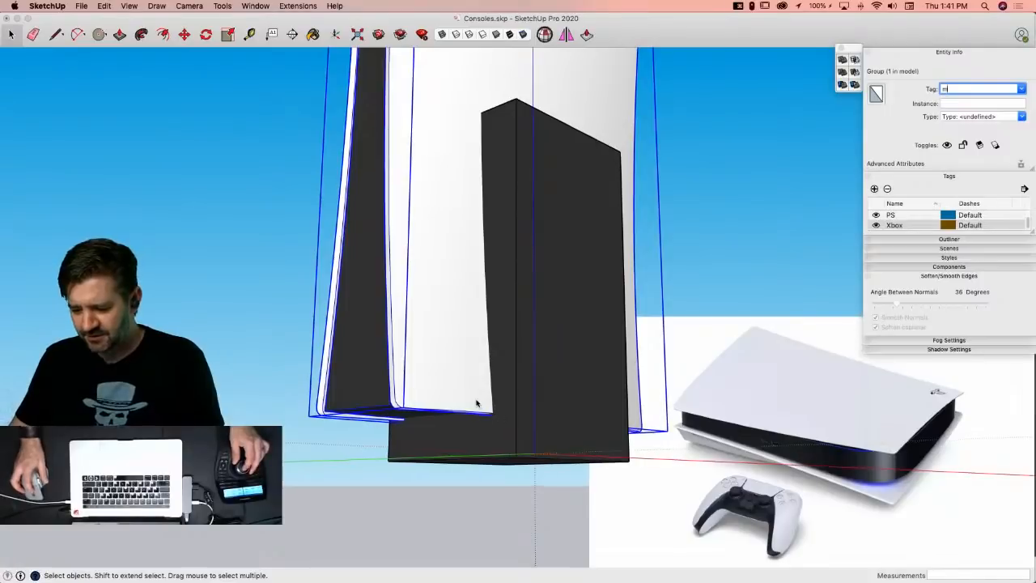
{"action": "type", "text": "m"}
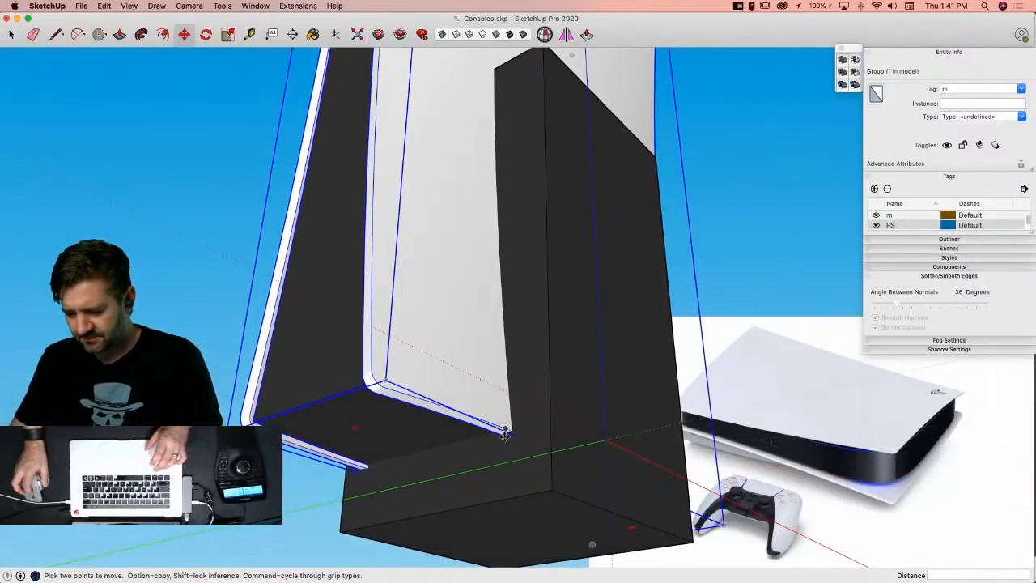
{"action": "scroll", "coordinate": [505, 432], "scroll_direction": "up", "scroll_amount": 5}
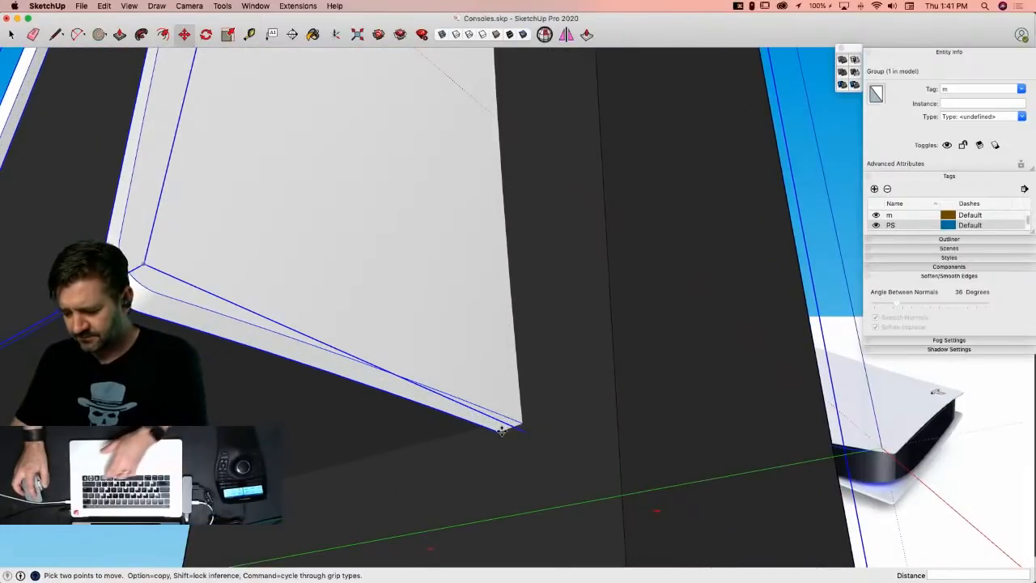
{"action": "left_click", "coordinate": [502, 431]}
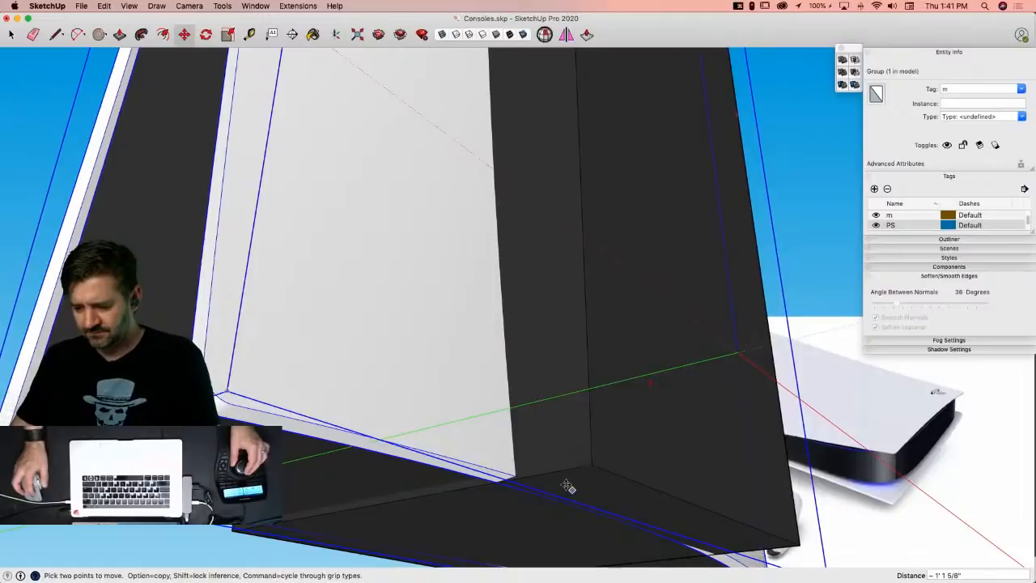
{"action": "key", "text": "space"}
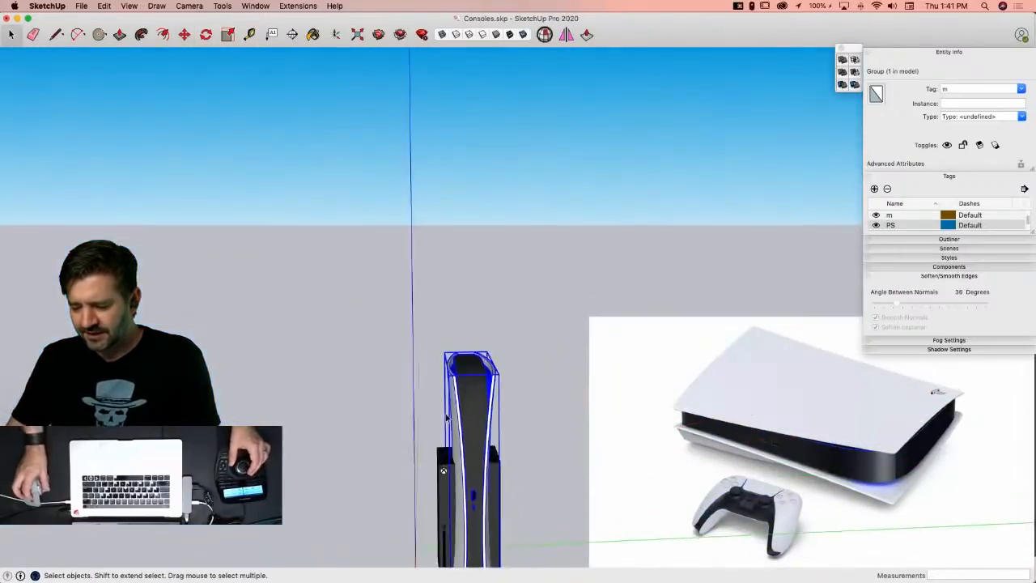
Step: Move the PlayStation group about 5' 6 1/8" sideways so it stands beside the Xbox console
{"action": "key", "text": "m"}
{"action": "key", "text": "m"}
{"action": "left_click", "coordinate": [442, 493]}
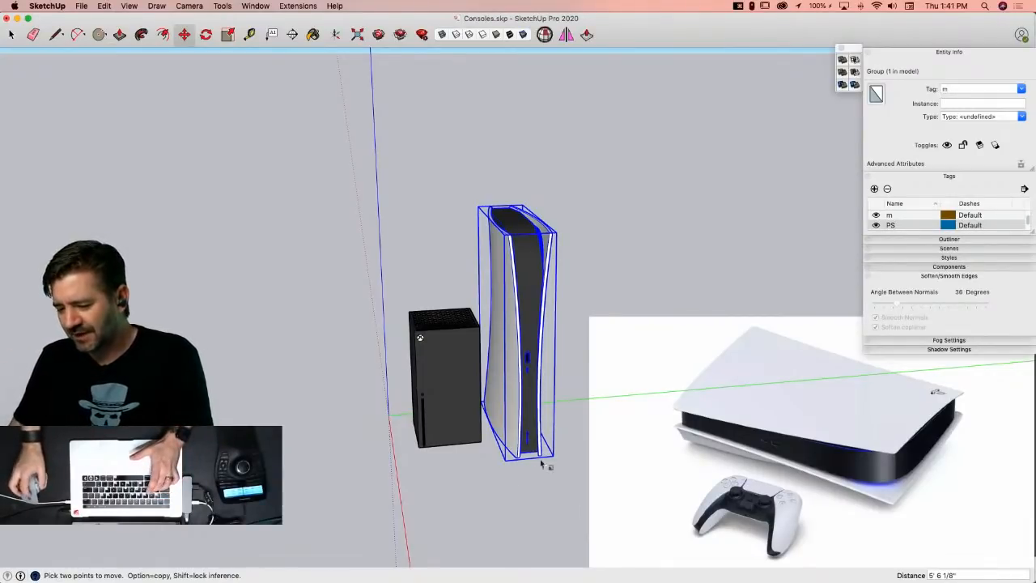
Step: Scale the PlayStation group down uniformly to about 0.66 from its upper corner
{"action": "key", "text": "s"}
{"action": "left_click", "coordinate": [522, 205]}
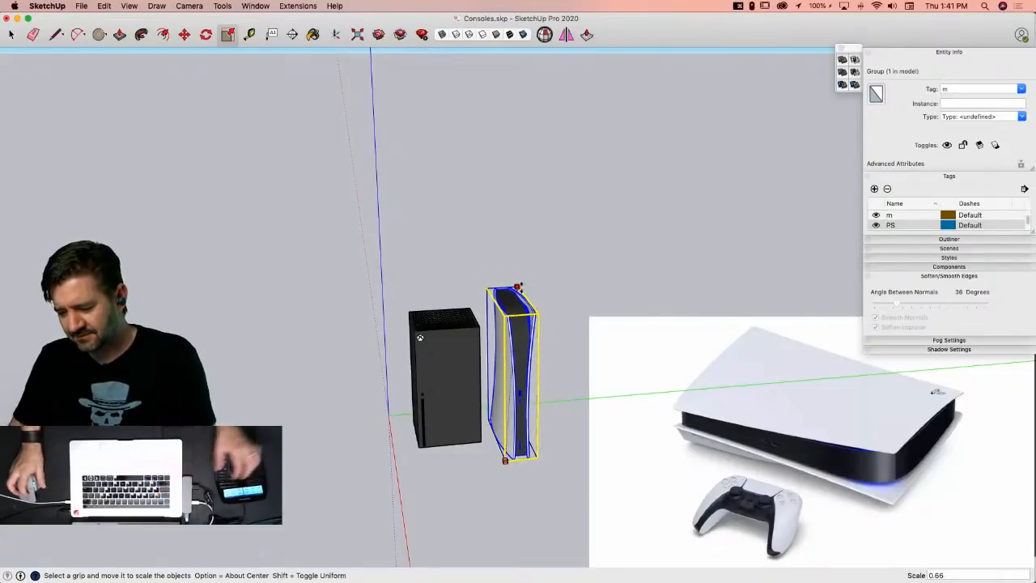
{"action": "key", "text": "space"}
{"action": "left_click", "coordinate": [611, 274]}
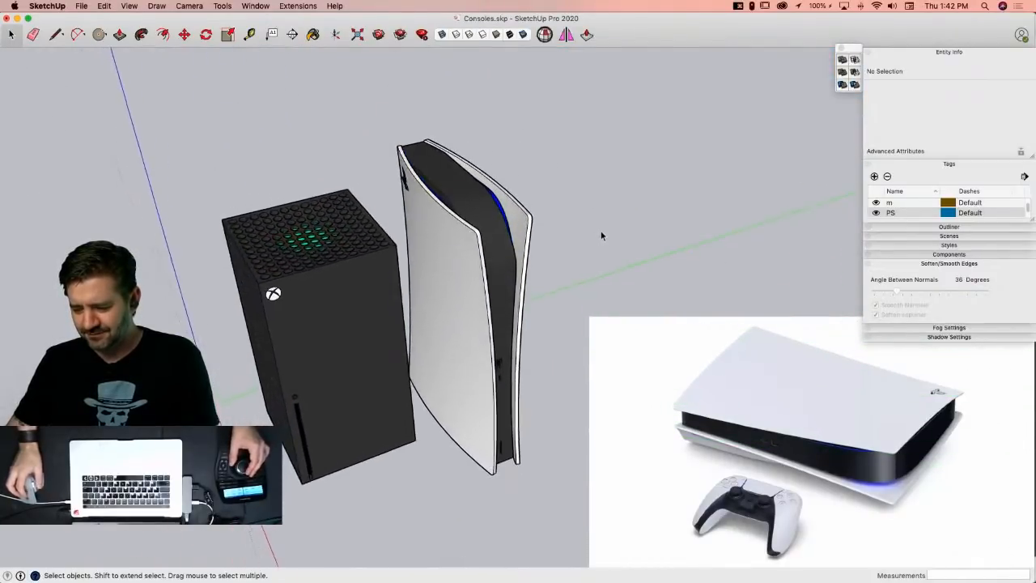
Step: Scale the PlayStation group down slightly further by its upper corner to suit the size of the Xbox beside it
{"action": "key", "text": "s"}
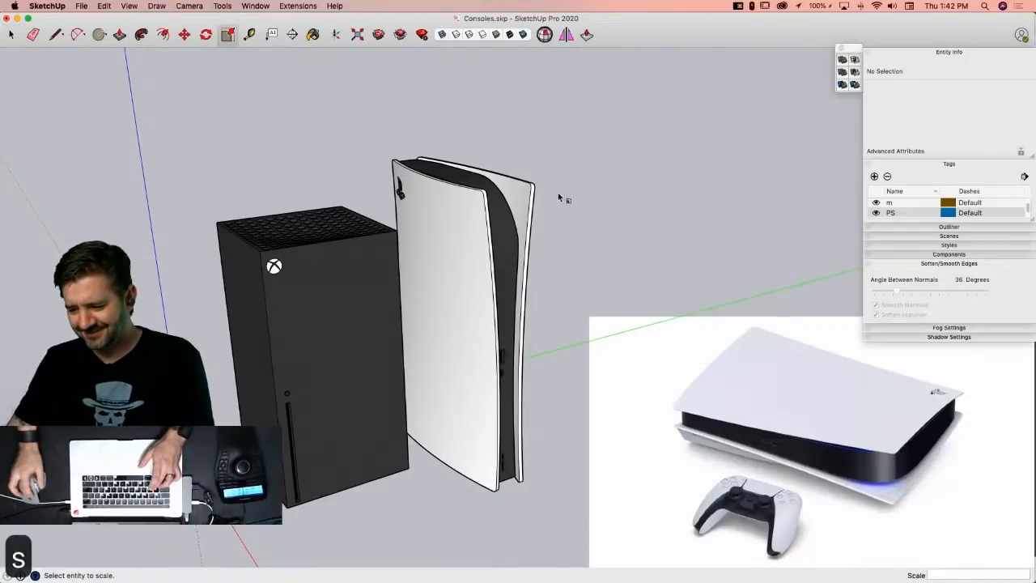
{"action": "left_click", "coordinate": [540, 192]}
{"action": "left_click_drag", "start_coordinate": [539, 183], "coordinate": [528, 201]}
{"action": "key", "text": "space"}
{"action": "left_click", "coordinate": [583, 235]}
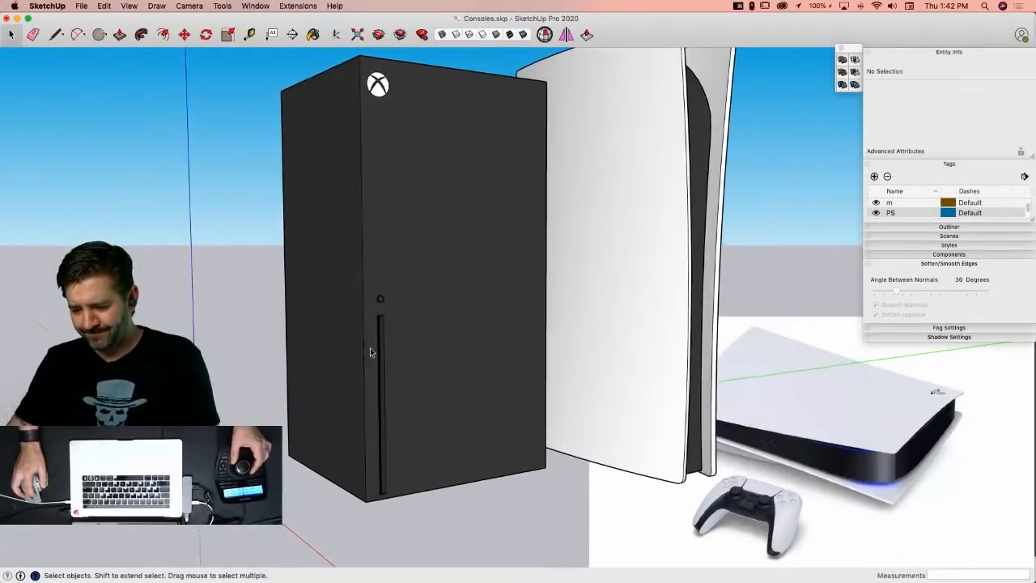
{"action": "key", "text": "l"}
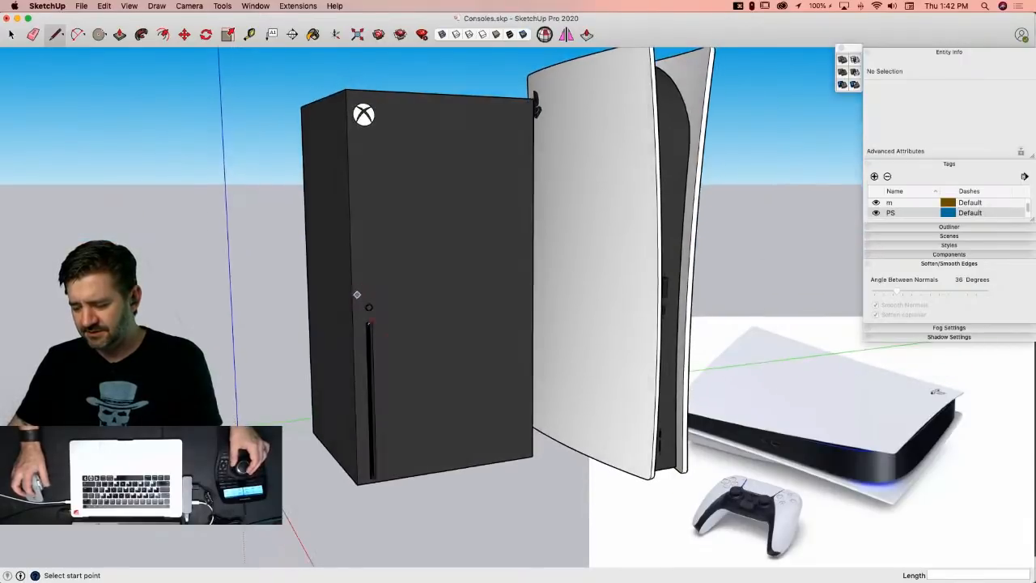
{"action": "key", "text": "space"}
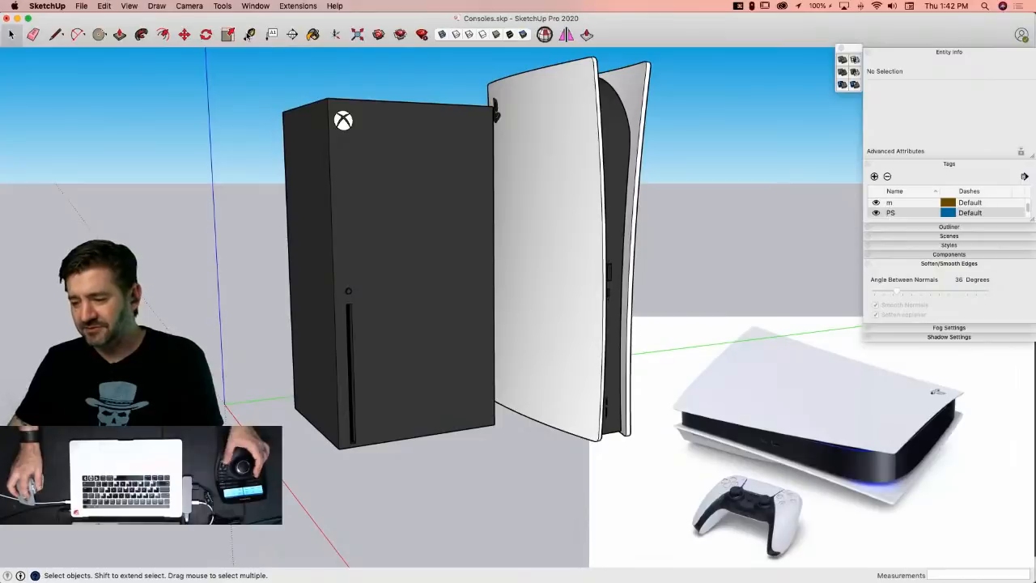
Step: Resize the whole model with the Tape Measure so that the Xbox's vertical disc slot is 120 mm long
{"action": "key", "text": "t"}
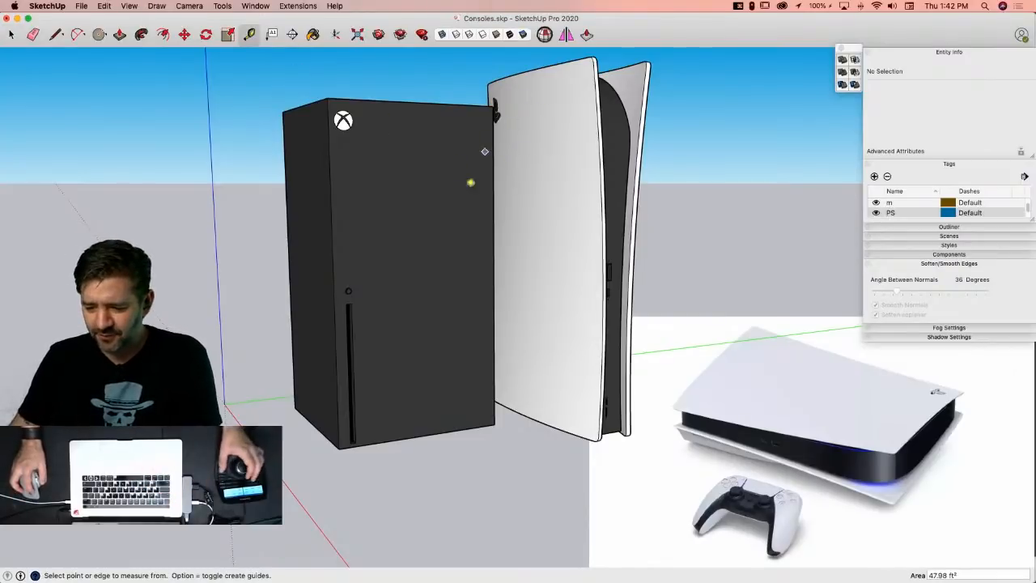
{"action": "left_click", "coordinate": [352, 303]}
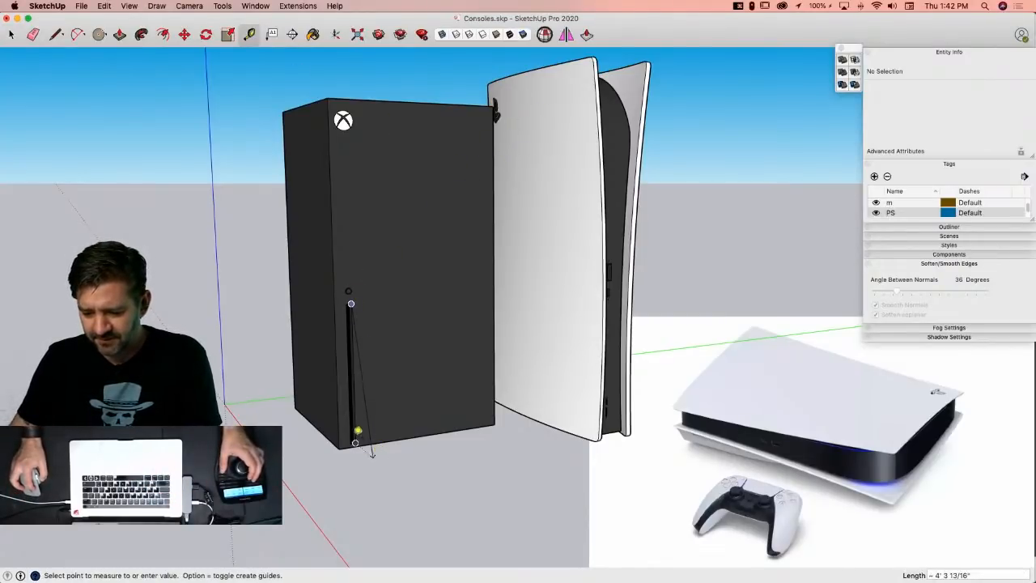
{"action": "left_click", "coordinate": [357, 442]}
{"action": "type", "text": "120"}
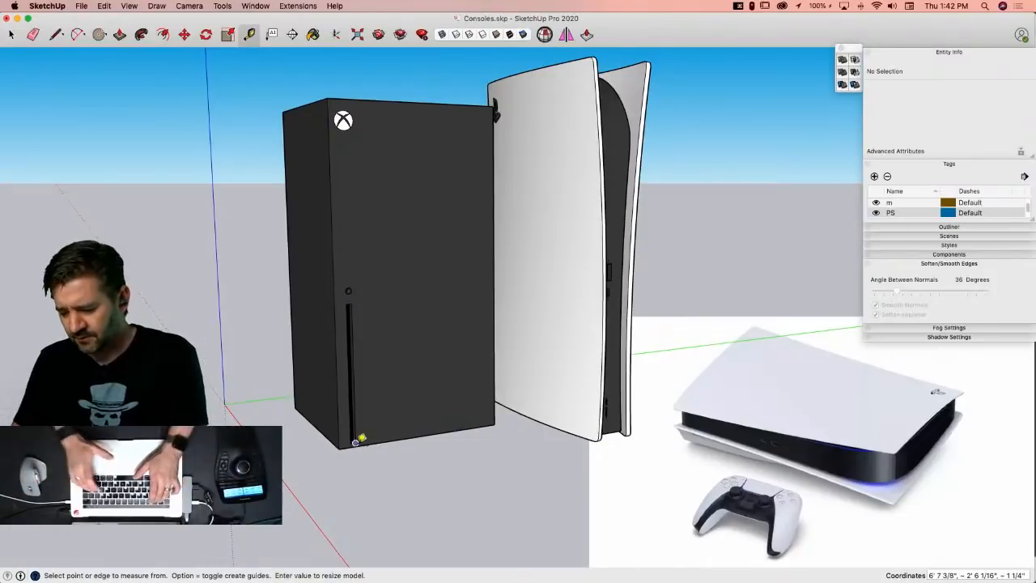
{"action": "type", "text": "mm"}
{"action": "key", "text": "Return"}
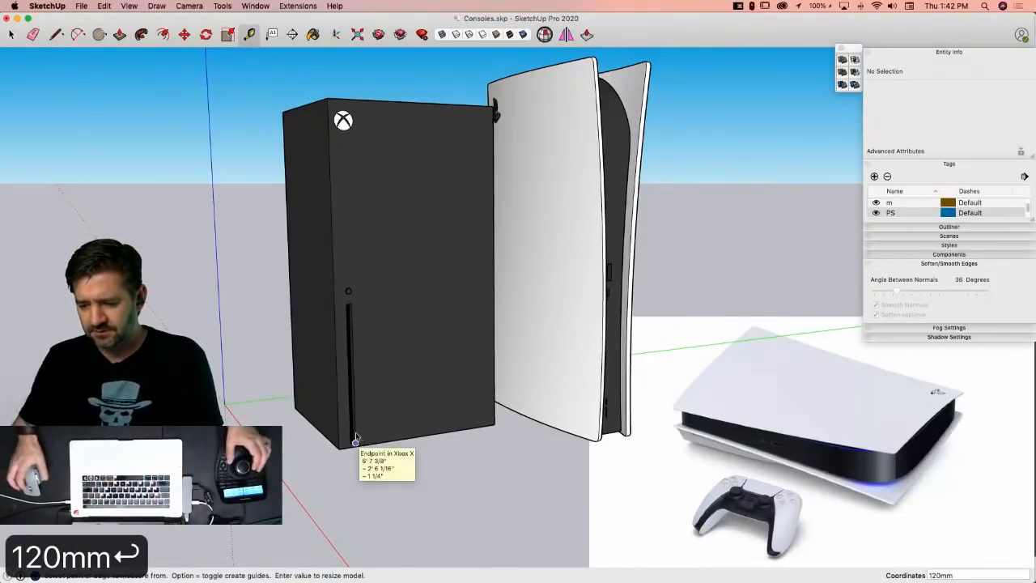
{"action": "left_click", "coordinate": [599, 201]}
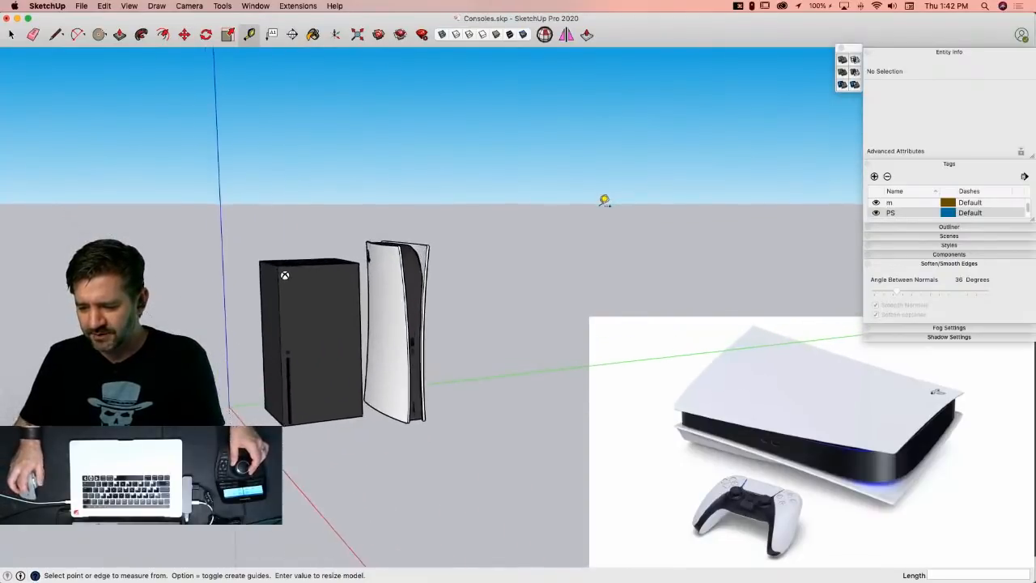
{"action": "key", "text": "space"}
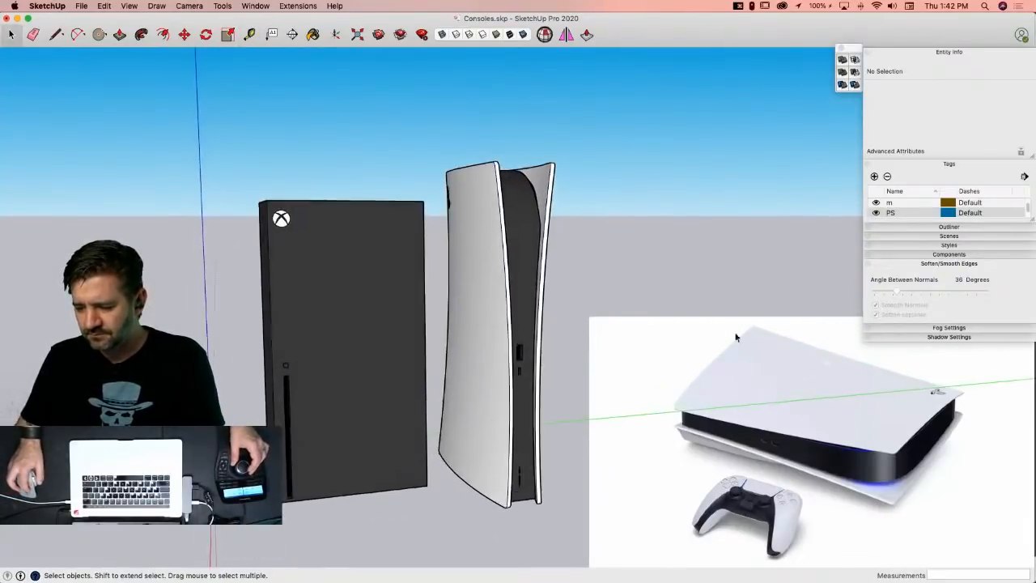
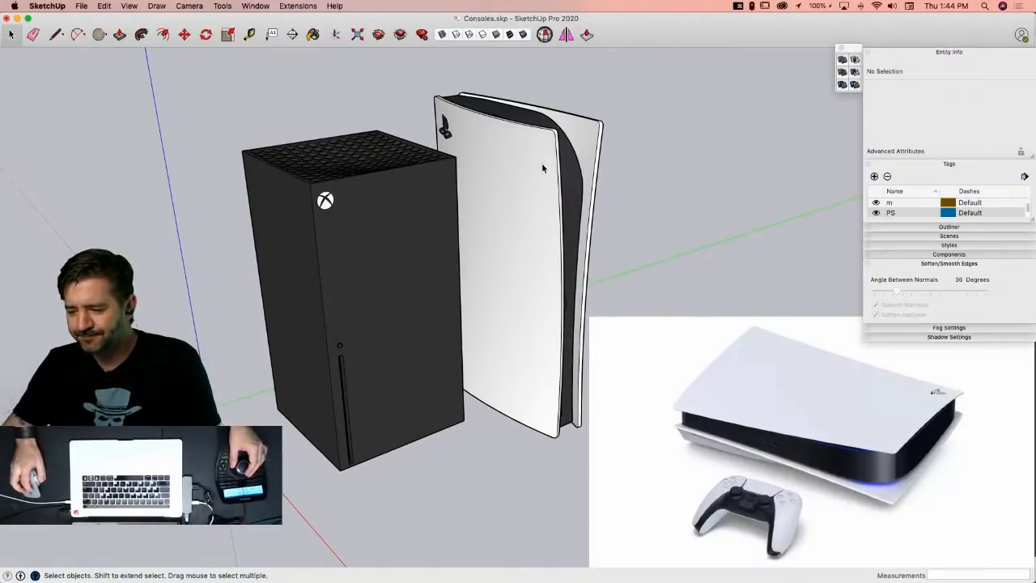
Step: Check the PlayStation side panel's height with the Line tool and scale the console group up uniformly to about 1.03
{"action": "key", "text": "l"}
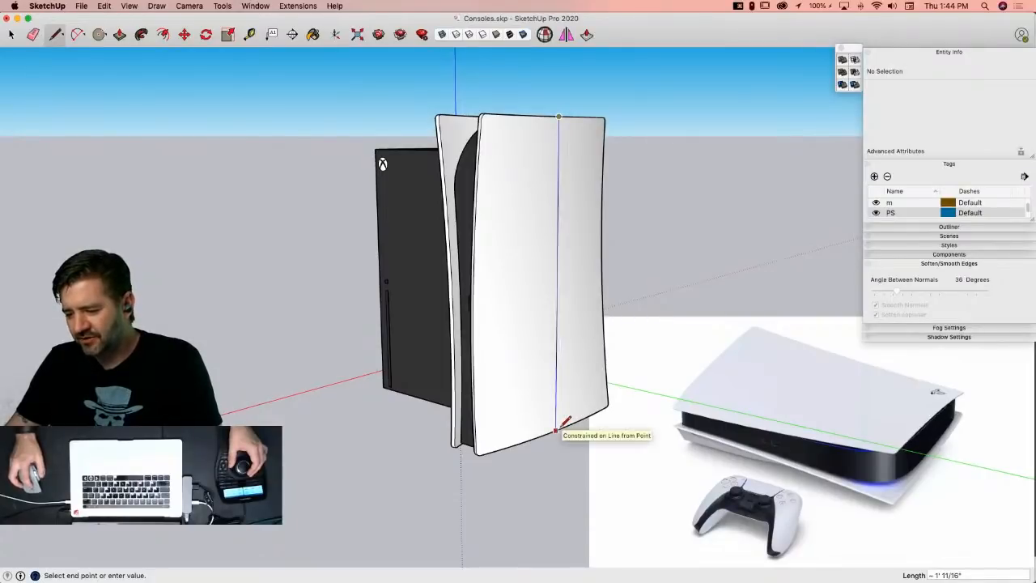
{"action": "key", "text": "space"}
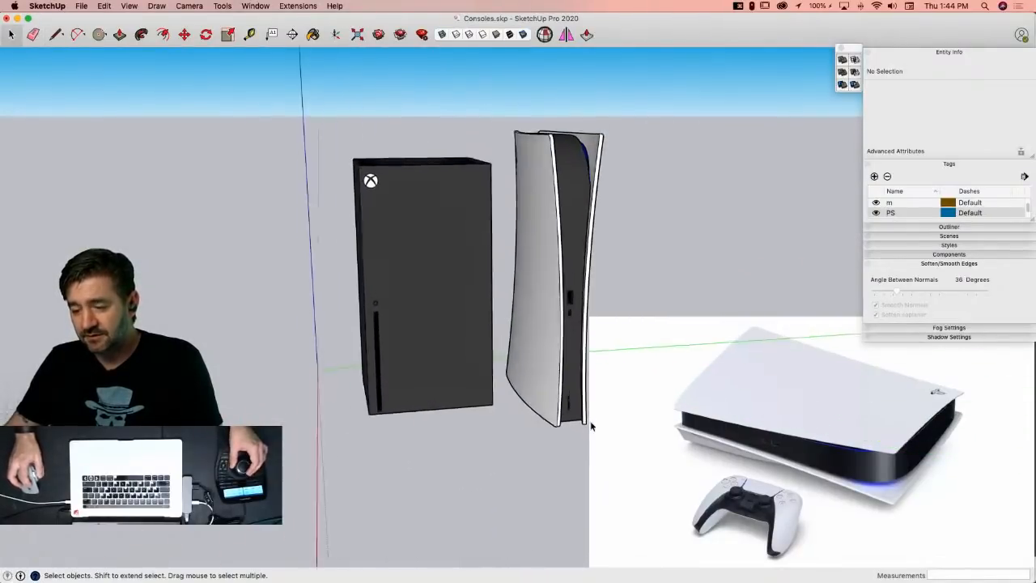
{"action": "left_click", "coordinate": [566, 250]}
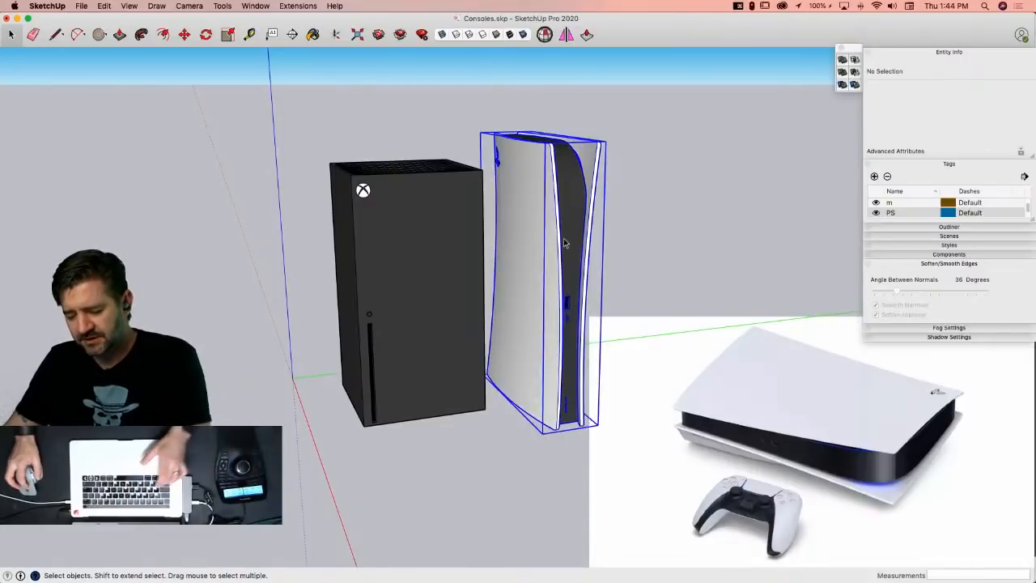
{"action": "key", "text": "s"}
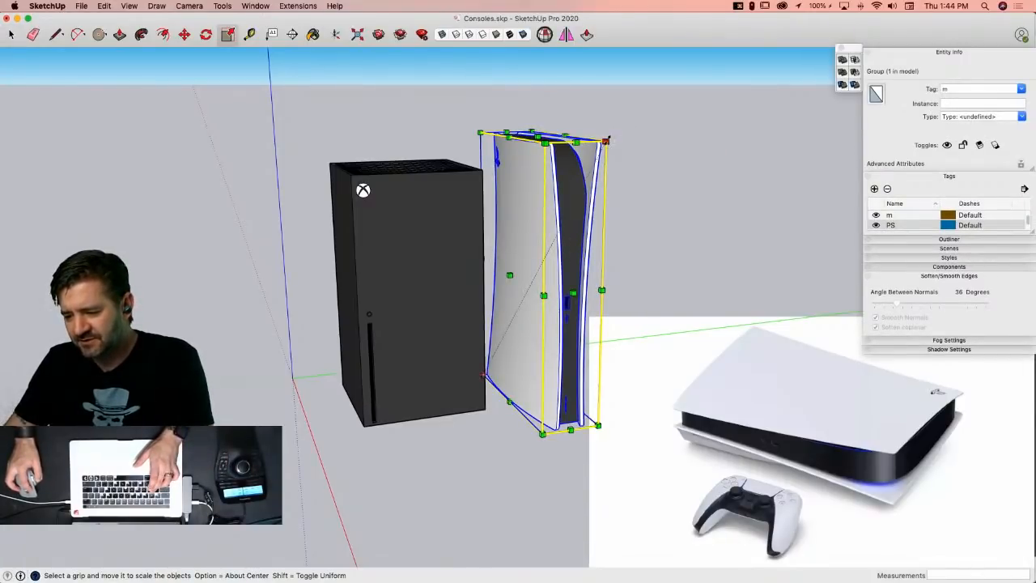
{"action": "left_click", "coordinate": [607, 136]}
{"action": "left_click", "coordinate": [609, 135]}
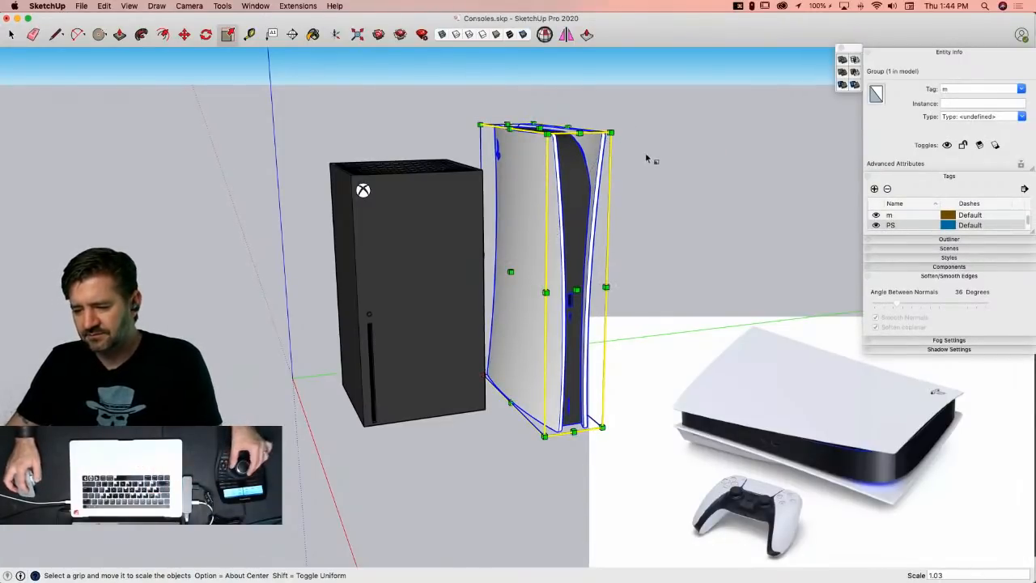
Step: Recheck the side panel's height and scale the PlayStation group up uniformly by a further 1.02 or so from its upper corner
{"action": "key", "text": "l"}
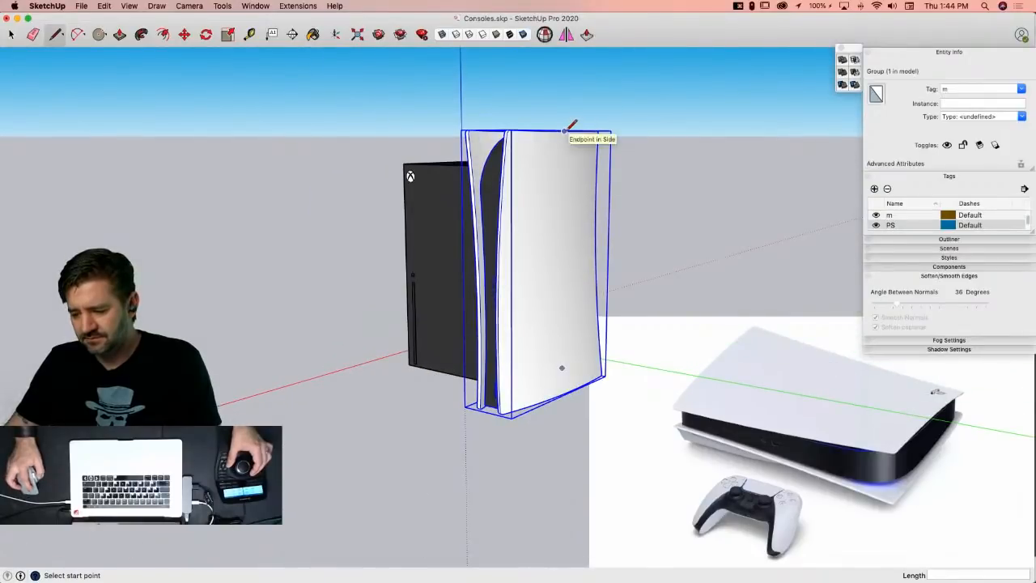
{"action": "left_click", "coordinate": [564, 131]}
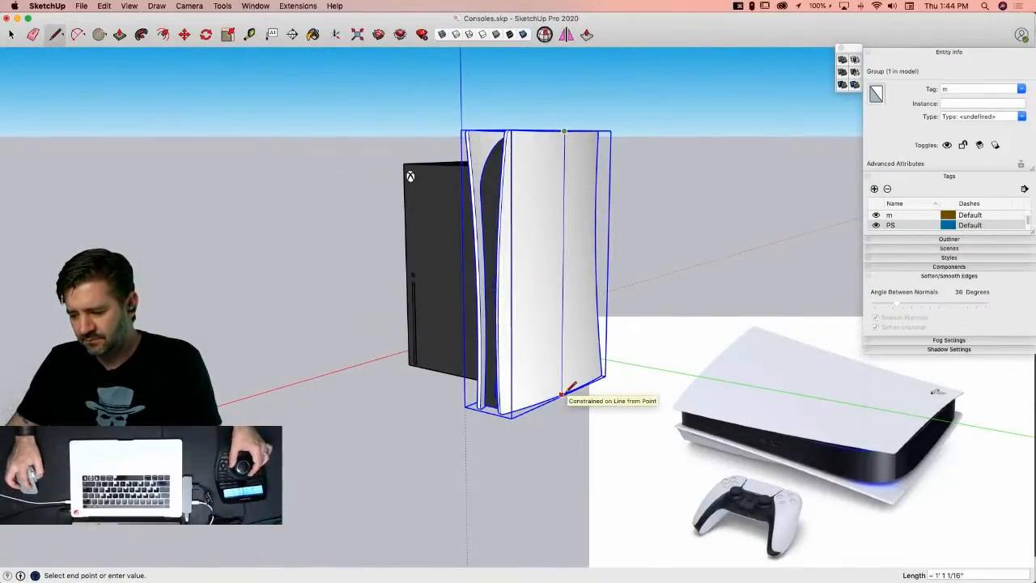
{"action": "key", "text": "s"}
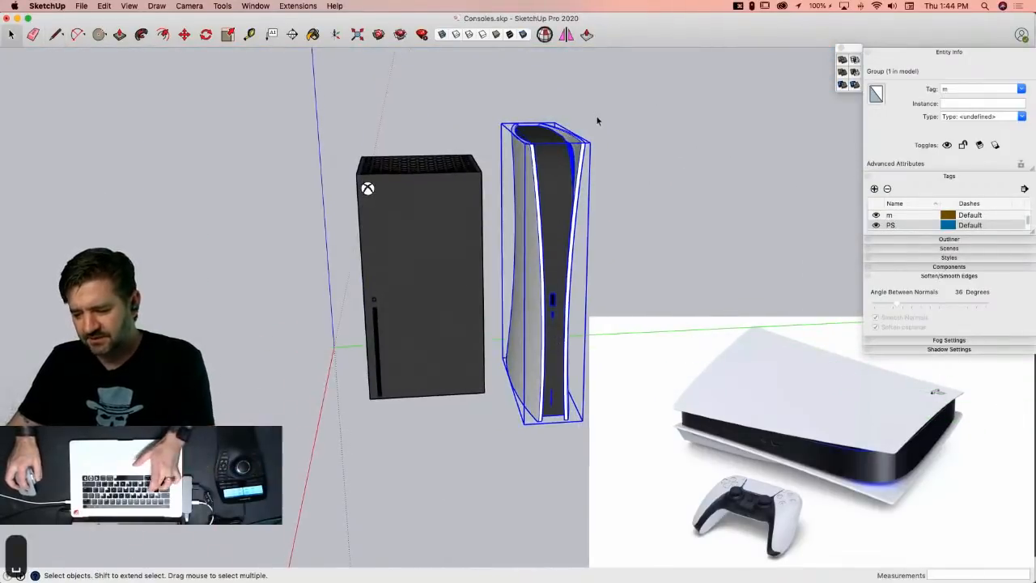
{"action": "left_click", "coordinate": [592, 143]}
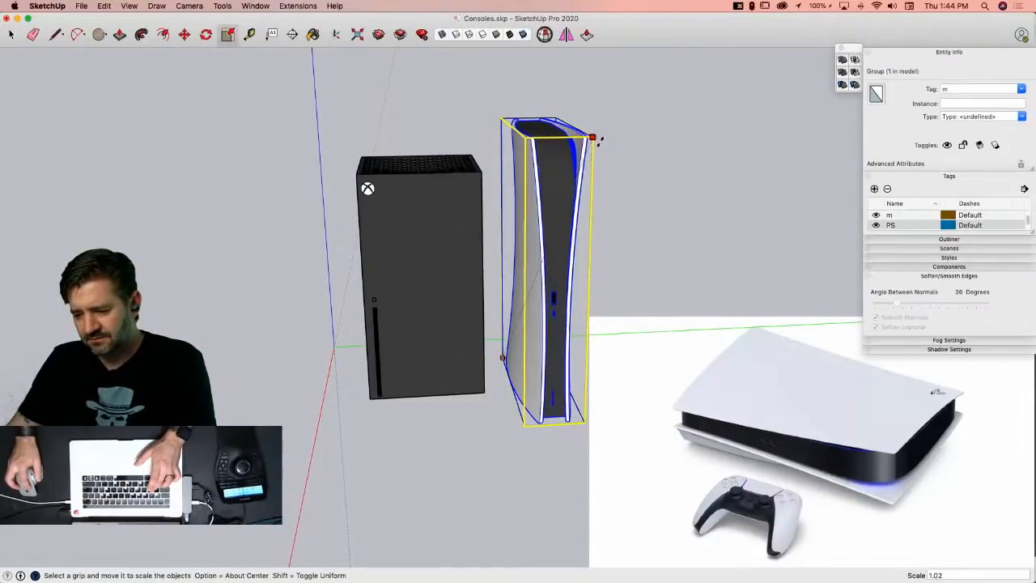
{"action": "key", "text": "space"}
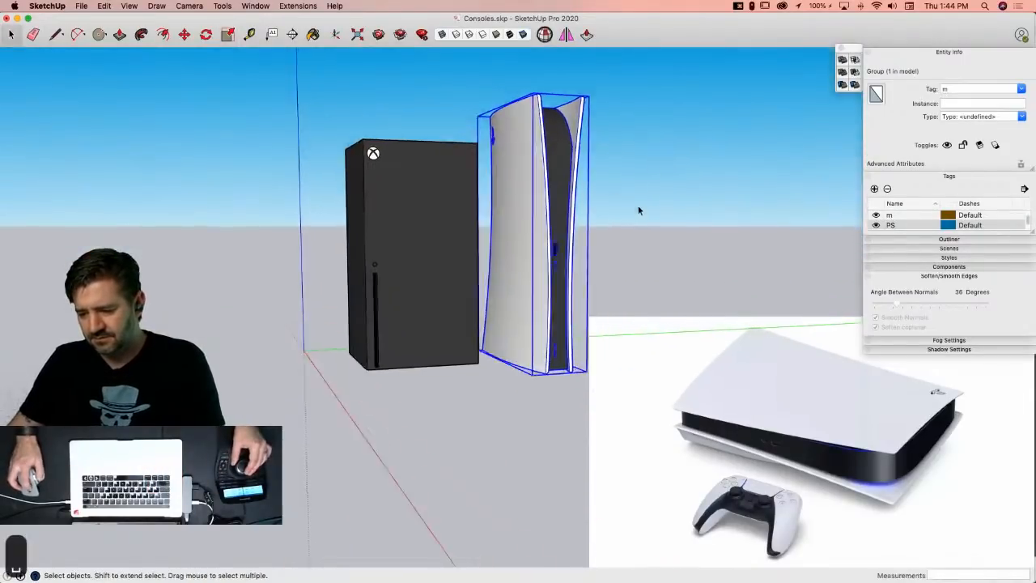
Step: Measure the height of the PlayStation's outer side panel with the Line tool and clear the selection
{"action": "key", "text": "l"}
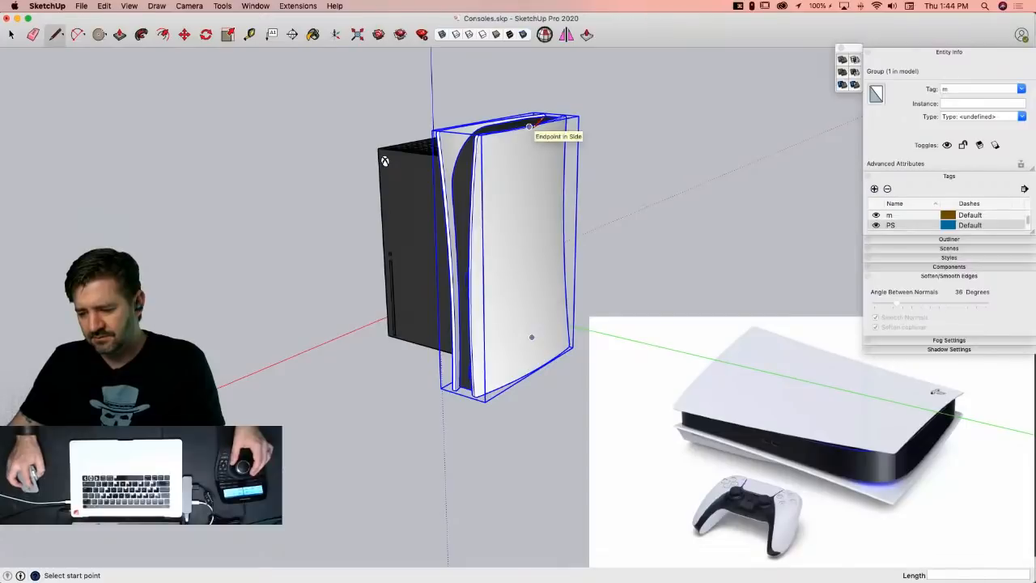
{"action": "left_click", "coordinate": [530, 127]}
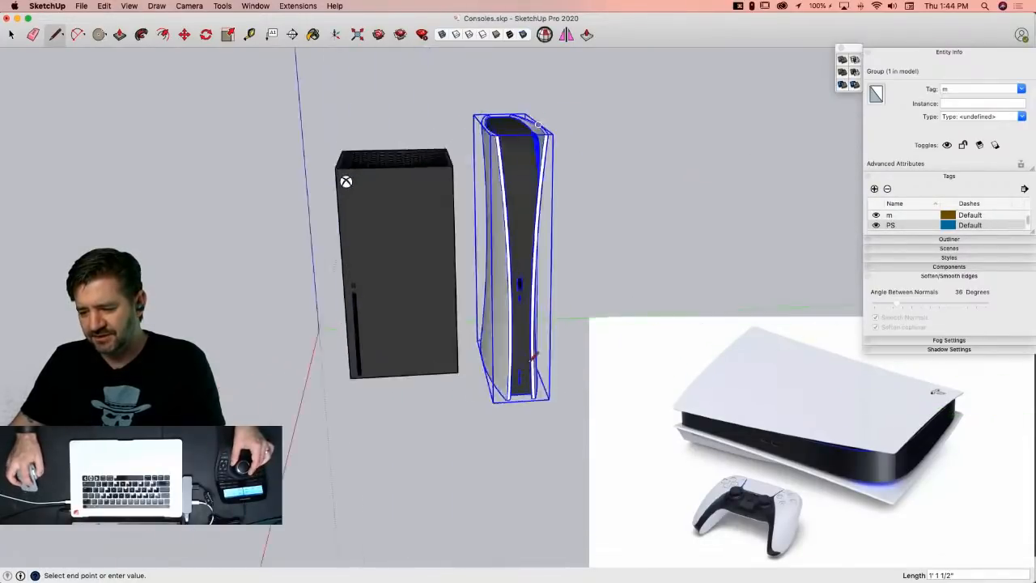
{"action": "key", "text": "space"}
{"action": "left_click", "coordinate": [485, 428]}
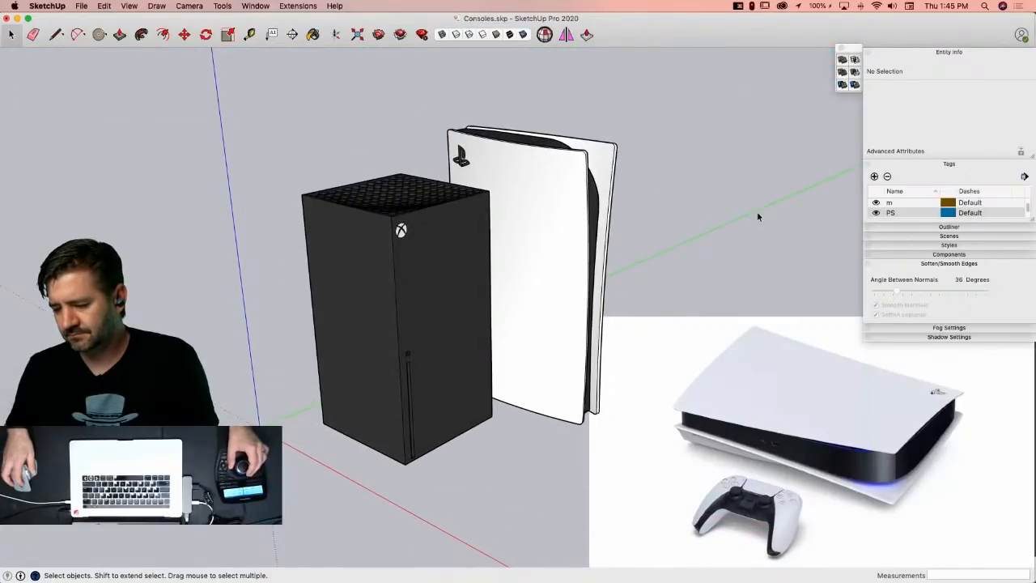
{"action": "mouse_move", "coordinate": [1, 298]}
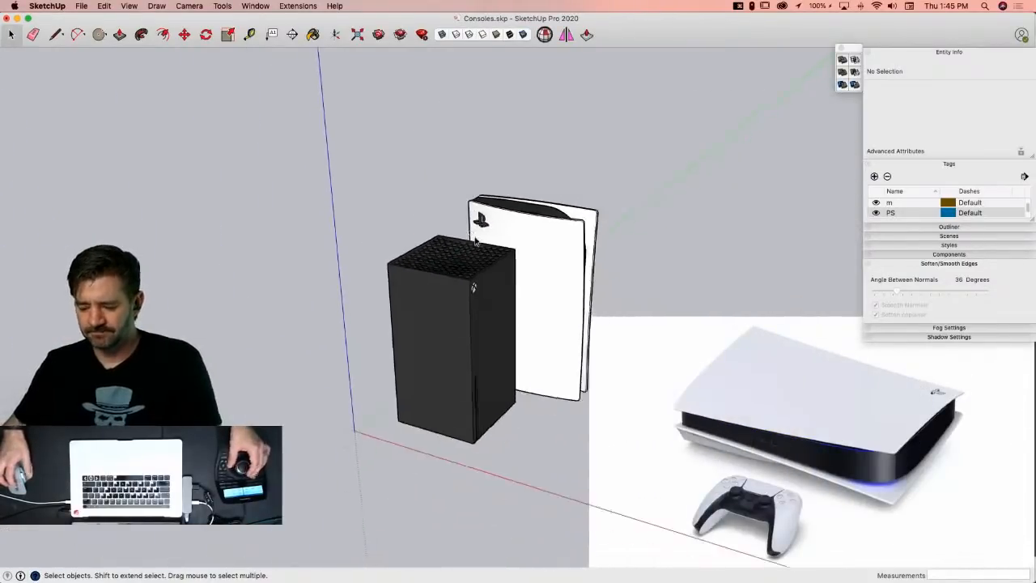
{"action": "key", "text": "super+v"}
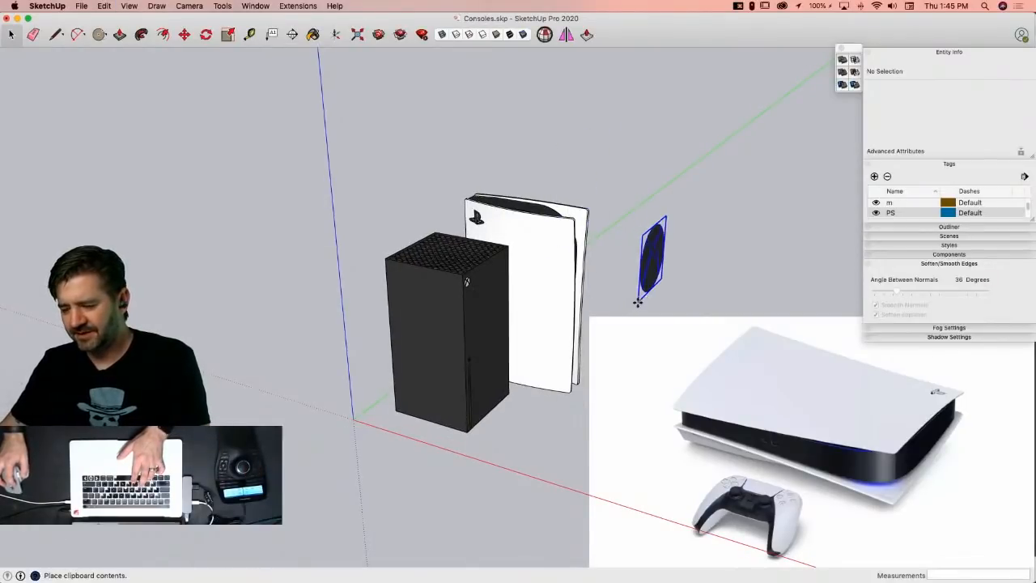
{"action": "left_click", "coordinate": [621, 338]}
{"action": "key", "text": "m"}
{"action": "key", "text": "BackSpace"}
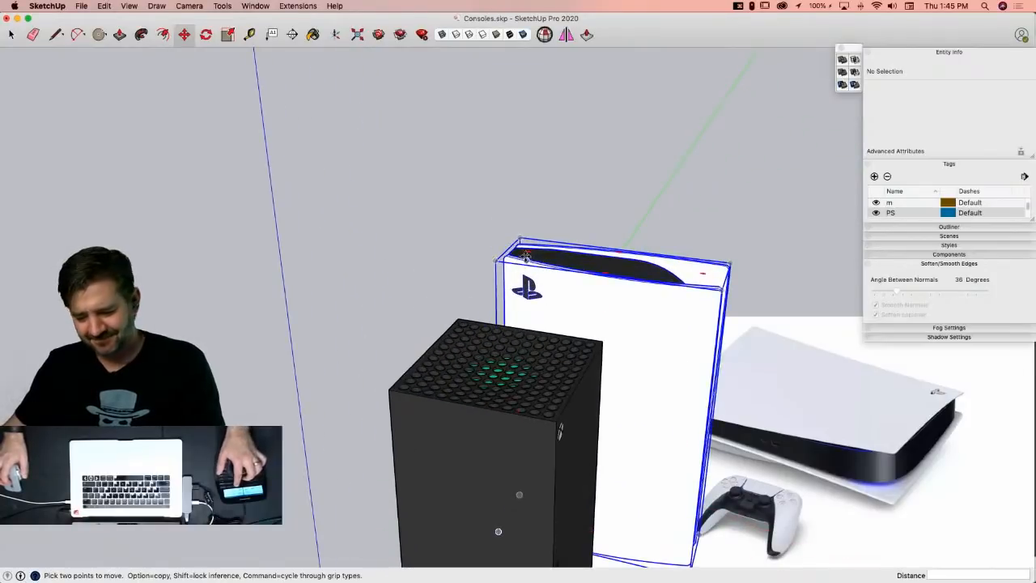
Step: Show the hidden geometry and erase edges of the PlayStation logo's left wing on the side panel
{"action": "key", "text": "space"}
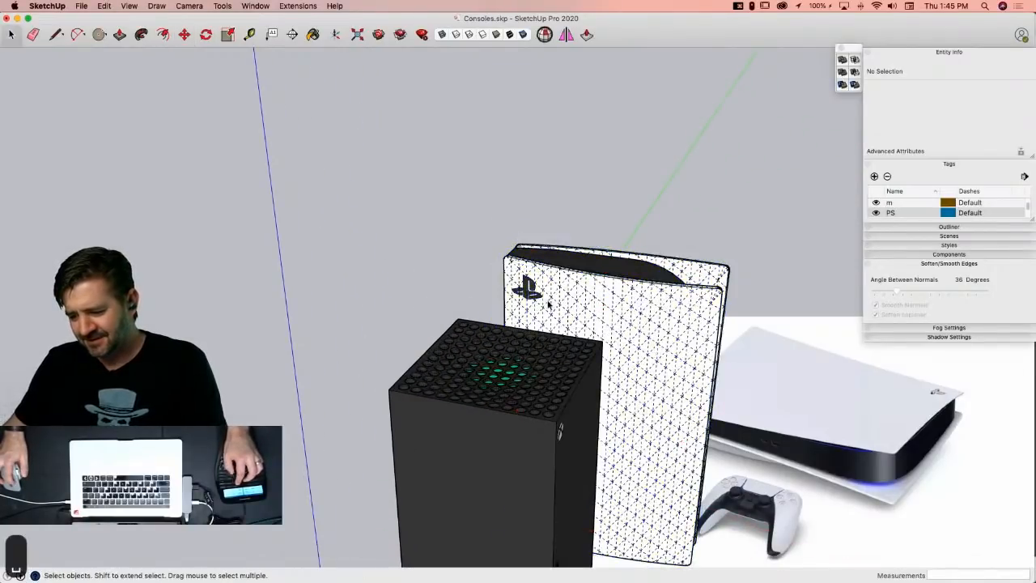
{"action": "scroll", "coordinate": [528, 295], "scroll_direction": "up", "scroll_amount": 10}
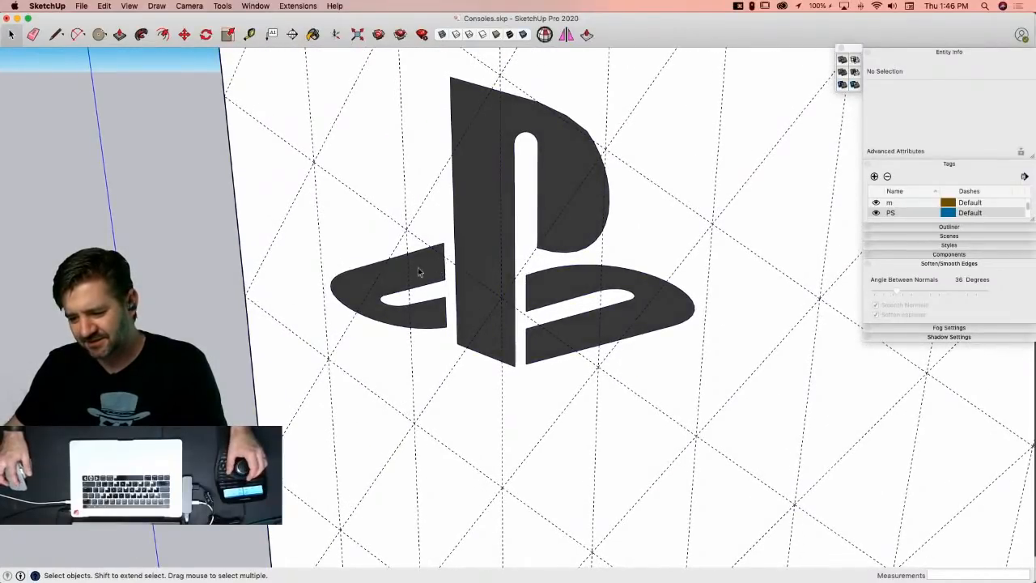
{"action": "key", "text": "e"}
{"action": "mouse_move", "coordinate": [353, 271]}
{"action": "left_mouse_down"}
{"action": "mouse_move", "coordinate": [341, 300]}
{"action": "mouse_move", "coordinate": [355, 292]}
{"action": "left_mouse_up"}
{"action": "key", "text": "Escape"}
{"action": "key", "text": "Escape"}
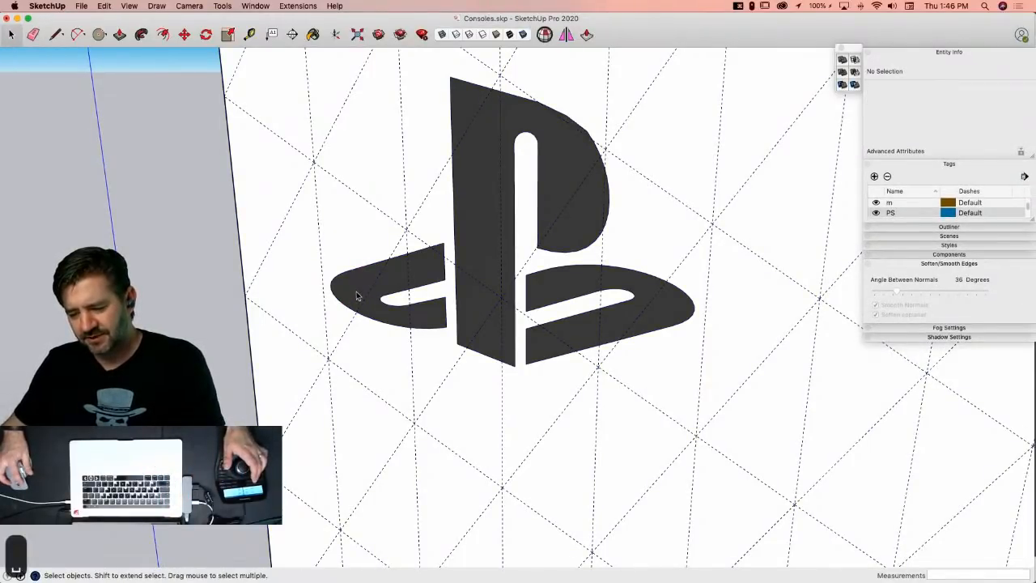
{"action": "key", "text": "e"}
{"action": "mouse_move", "coordinate": [364, 267]}
{"action": "left_mouse_down"}
{"action": "mouse_move", "coordinate": [340, 301]}
{"action": "mouse_move", "coordinate": [400, 273]}
{"action": "mouse_move", "coordinate": [411, 243]}
{"action": "mouse_move", "coordinate": [425, 286]}
{"action": "left_mouse_up"}
{"action": "left_click_drag", "start_coordinate": [429, 330], "coordinate": [451, 235]}
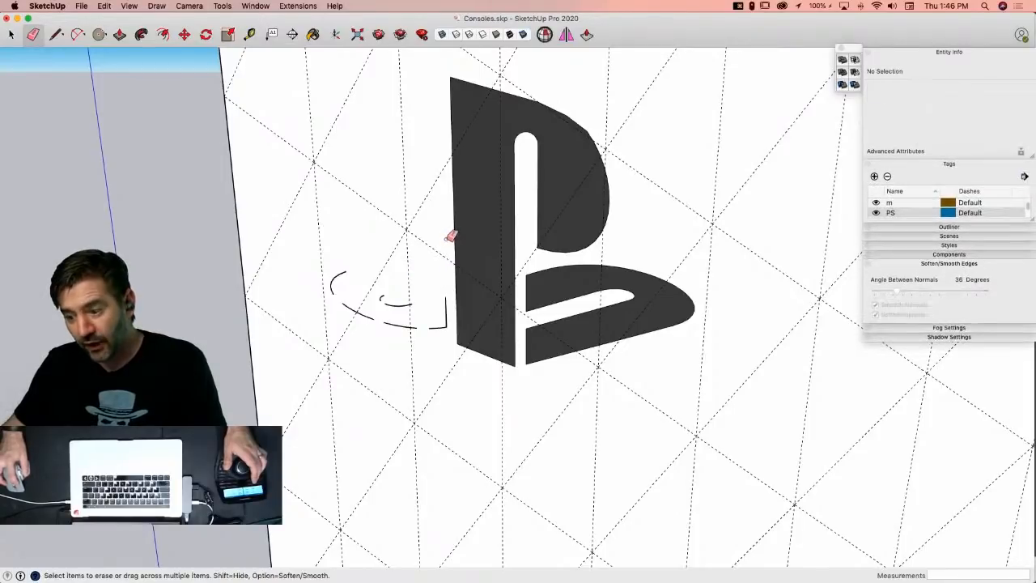
Step: Erase outline edges around the logo's upright P shape, including its slot and curved bowl
{"action": "mouse_move", "coordinate": [455, 103]}
{"action": "left_mouse_down"}
{"action": "mouse_move", "coordinate": [456, 73]}
{"action": "mouse_move", "coordinate": [523, 97]}
{"action": "mouse_move", "coordinate": [539, 144]}
{"action": "mouse_move", "coordinate": [519, 165]}
{"action": "mouse_move", "coordinate": [538, 222]}
{"action": "mouse_move", "coordinate": [571, 252]}
{"action": "mouse_move", "coordinate": [585, 246]}
{"action": "left_mouse_up"}
{"action": "left_click_drag", "start_coordinate": [617, 197], "coordinate": [601, 202]}
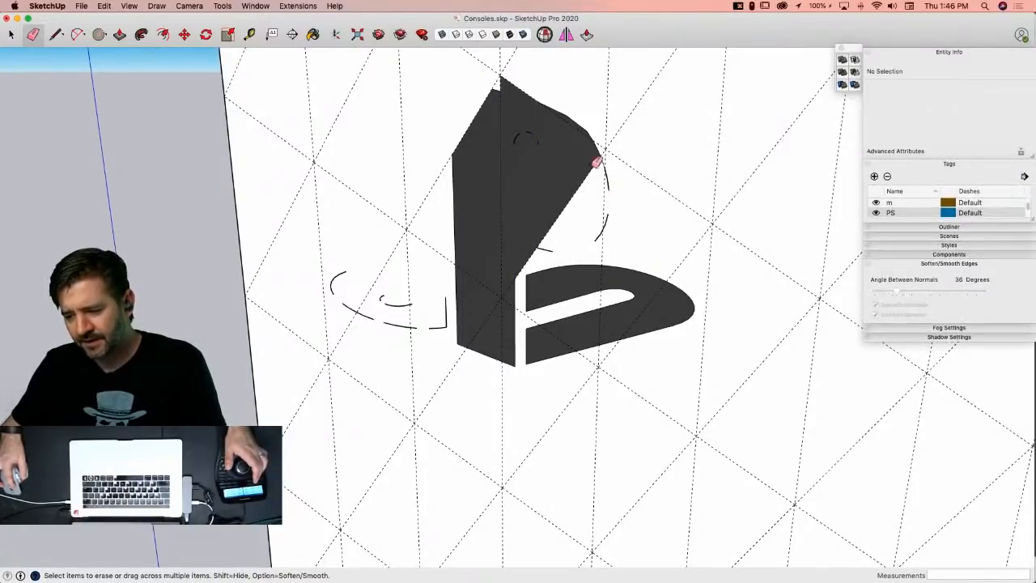
{"action": "left_click", "coordinate": [584, 129]}
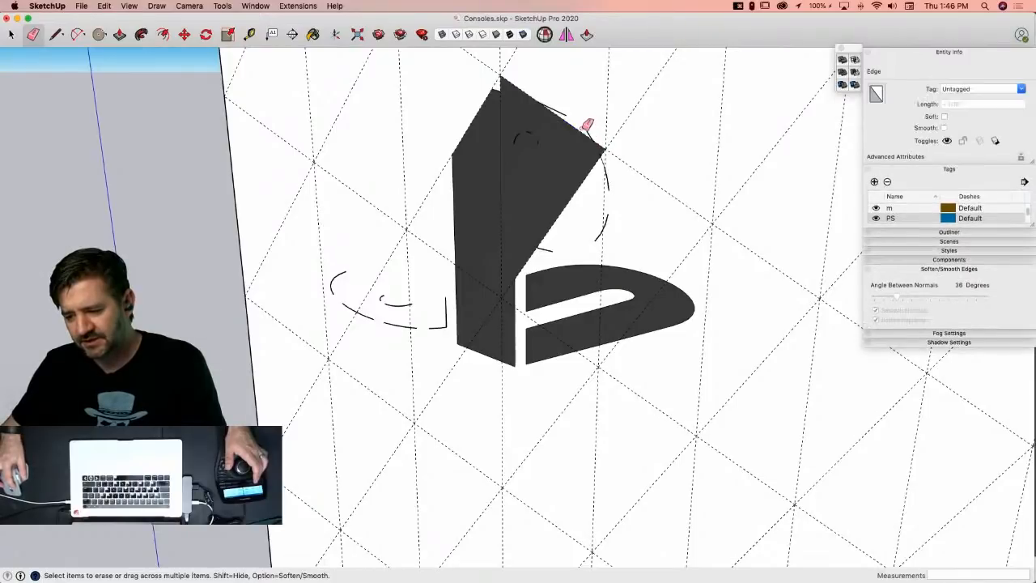
{"action": "left_click_drag", "start_coordinate": [568, 113], "coordinate": [563, 122]}
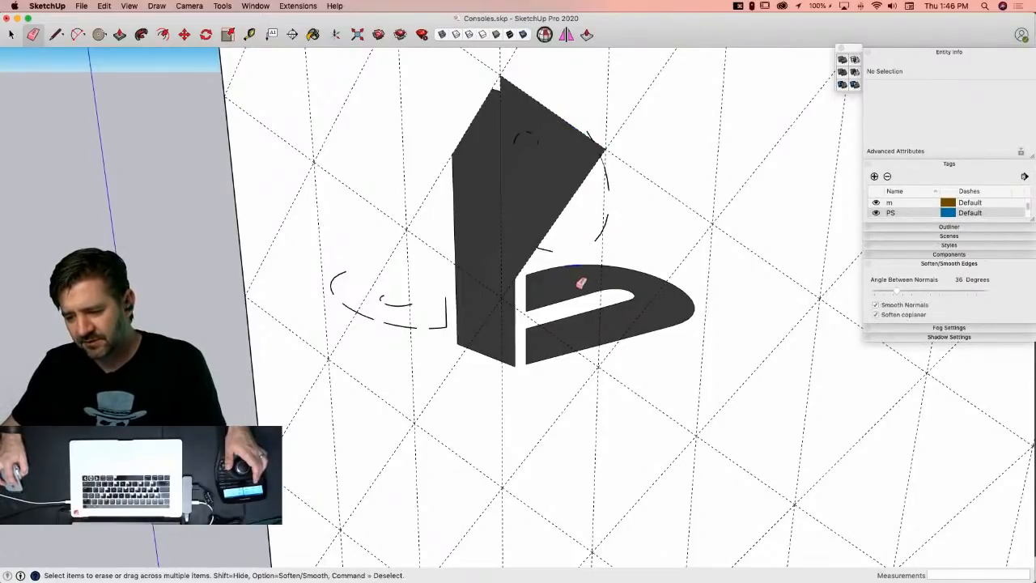
Step: Erase edges of the logo's right wing and the adjoining lower corner of the P
{"action": "mouse_move", "coordinate": [567, 298]}
{"action": "left_mouse_down"}
{"action": "mouse_move", "coordinate": [593, 324]}
{"action": "mouse_move", "coordinate": [595, 347]}
{"action": "left_mouse_up"}
{"action": "left_click_drag", "start_coordinate": [636, 267], "coordinate": [612, 345]}
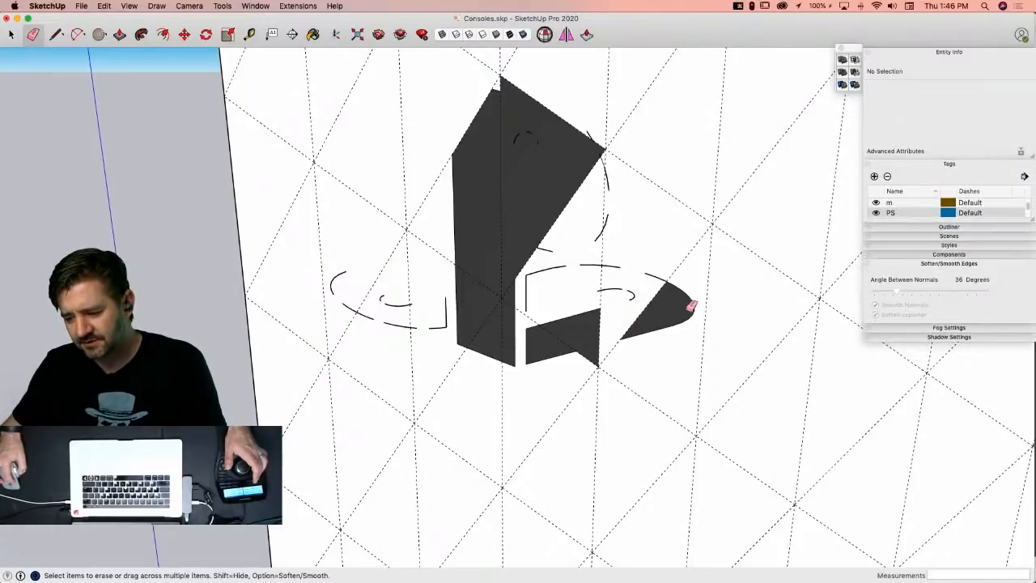
{"action": "left_click_drag", "start_coordinate": [685, 309], "coordinate": [665, 339]}
{"action": "mouse_move", "coordinate": [539, 367]}
{"action": "left_mouse_down"}
{"action": "mouse_move", "coordinate": [527, 357]}
{"action": "mouse_move", "coordinate": [509, 365]}
{"action": "left_mouse_up"}
{"action": "left_click_drag", "start_coordinate": [554, 317], "coordinate": [560, 325]}
{"action": "mouse_move", "coordinate": [525, 295]}
{"action": "left_mouse_down"}
{"action": "mouse_move", "coordinate": [529, 278]}
{"action": "mouse_move", "coordinate": [602, 261]}
{"action": "mouse_move", "coordinate": [664, 273]}
{"action": "mouse_move", "coordinate": [625, 286]}
{"action": "mouse_move", "coordinate": [644, 294]}
{"action": "mouse_move", "coordinate": [612, 280]}
{"action": "mouse_move", "coordinate": [604, 289]}
{"action": "left_mouse_up"}
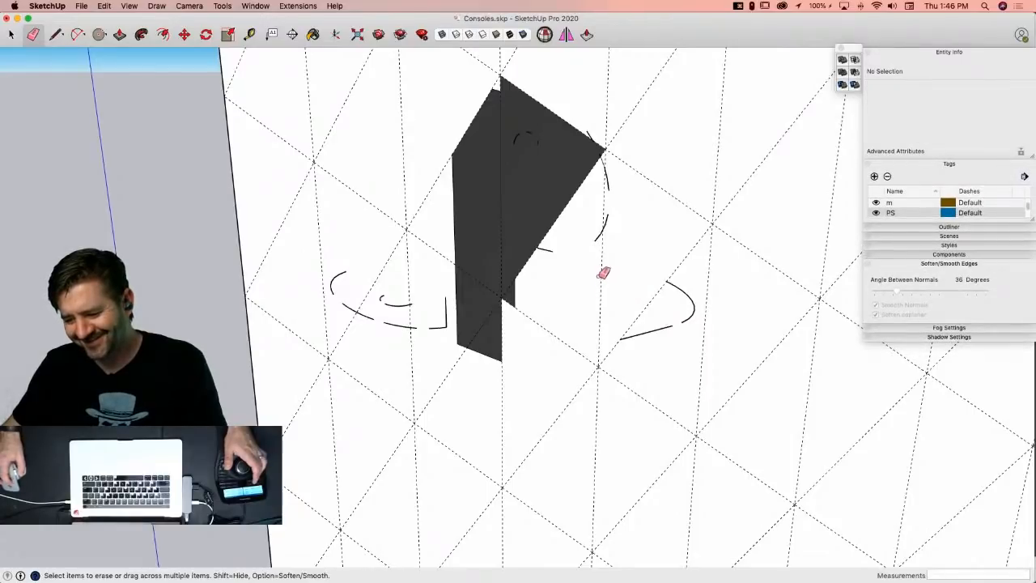
Step: Erase leftover edge fragments of the logo's P bowl and the small arc at the top of its slot
{"action": "left_click", "coordinate": [607, 222]}
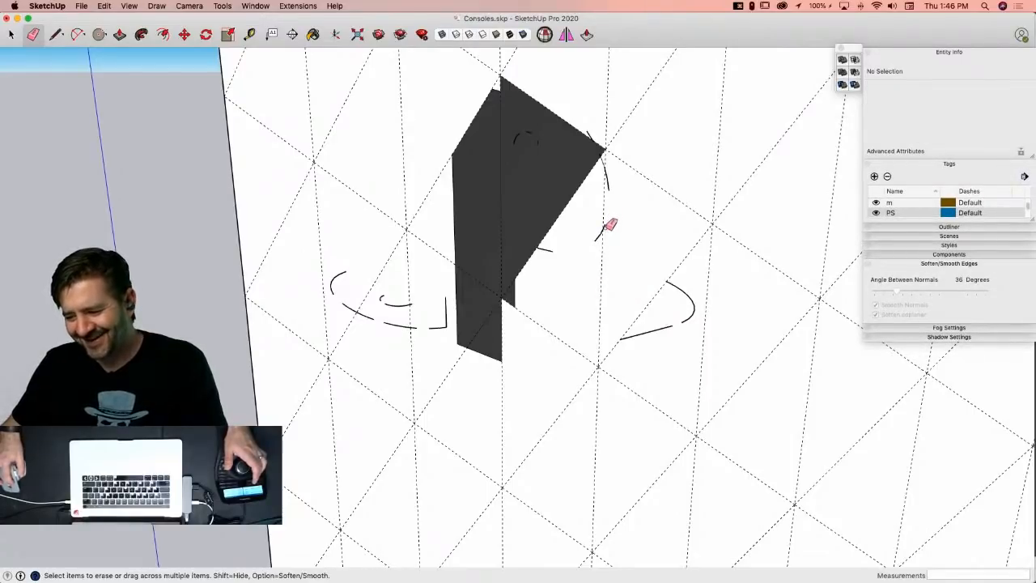
{"action": "left_click", "coordinate": [599, 236]}
{"action": "scroll", "coordinate": [605, 226], "scroll_direction": "up", "scroll_amount": 5}
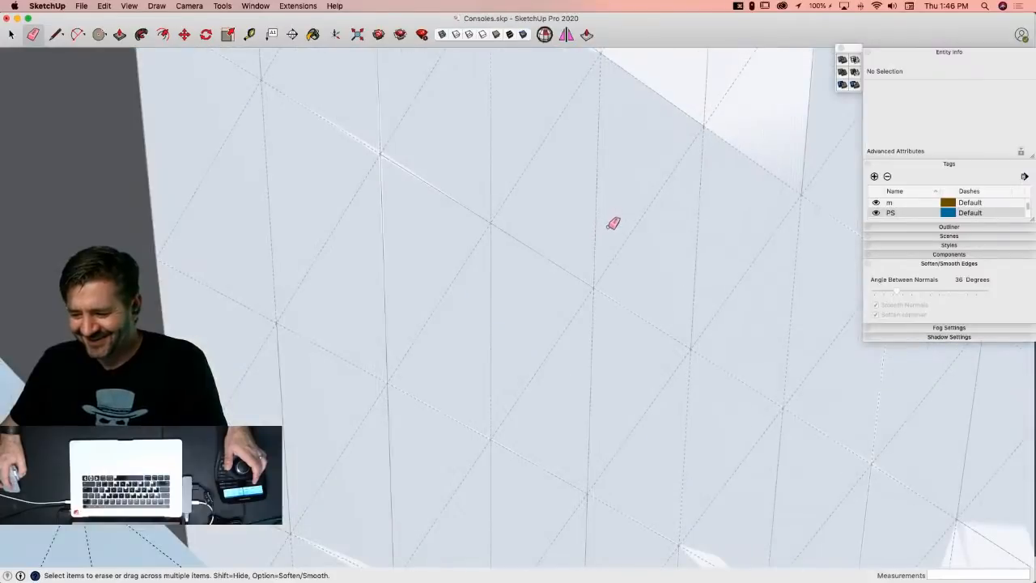
{"action": "scroll", "coordinate": [613, 225], "scroll_direction": "down", "scroll_amount": 4}
{"action": "left_click", "coordinate": [609, 230]}
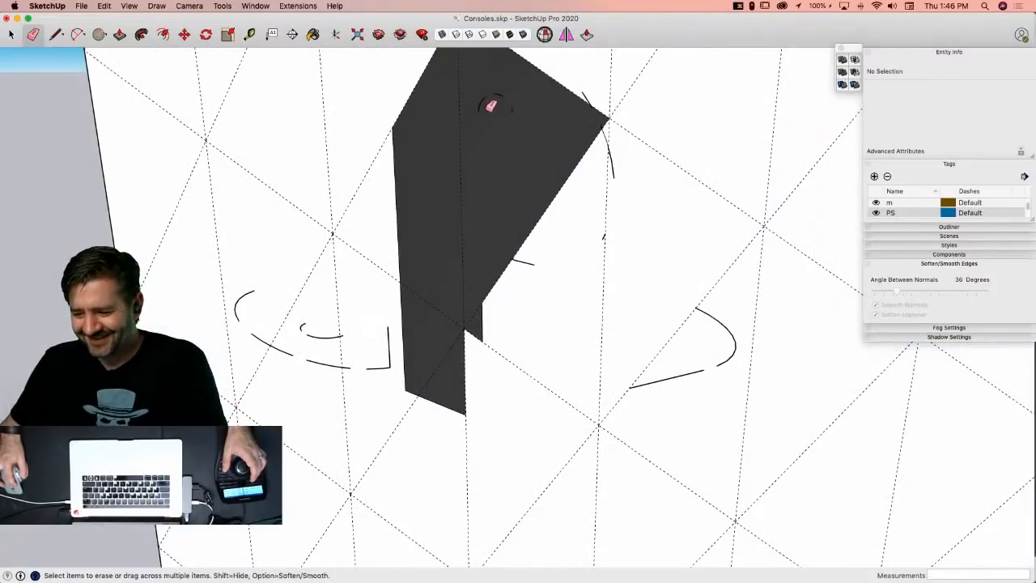
{"action": "mouse_move", "coordinate": [484, 106]}
{"action": "left_mouse_down"}
{"action": "mouse_move", "coordinate": [494, 88]}
{"action": "mouse_move", "coordinate": [516, 100]}
{"action": "mouse_move", "coordinate": [525, 125]}
{"action": "left_mouse_up"}
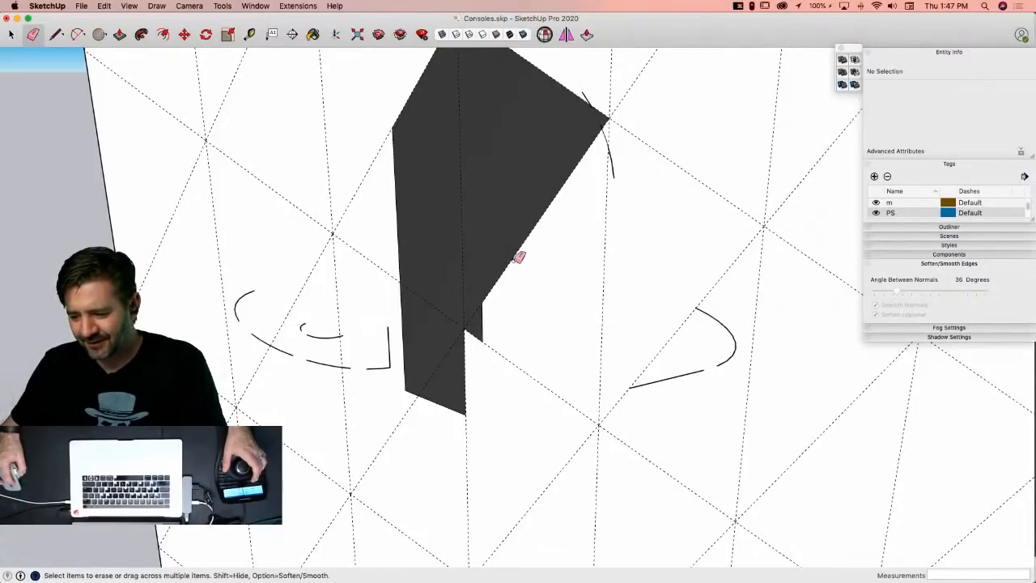
Step: Erase the lower end of the P's stem and the remaining curved edges of the logo's left wing
{"action": "mouse_move", "coordinate": [498, 308]}
{"action": "left_mouse_down"}
{"action": "mouse_move", "coordinate": [463, 359]}
{"action": "mouse_move", "coordinate": [451, 398]}
{"action": "mouse_move", "coordinate": [389, 366]}
{"action": "left_mouse_up"}
{"action": "mouse_move", "coordinate": [392, 330]}
{"action": "left_mouse_down"}
{"action": "mouse_move", "coordinate": [366, 358]}
{"action": "mouse_move", "coordinate": [340, 364]}
{"action": "left_mouse_up"}
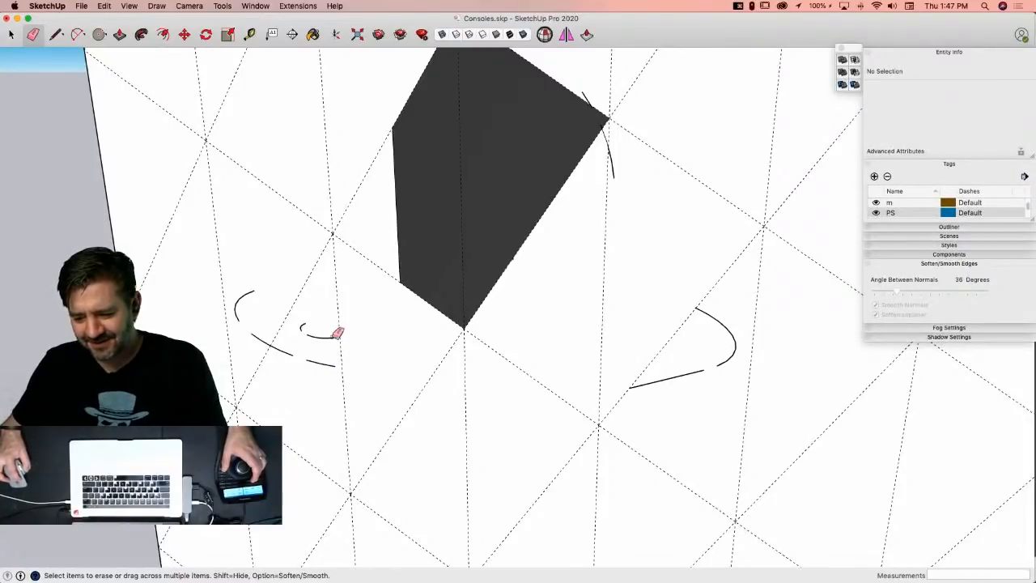
{"action": "mouse_move", "coordinate": [305, 324]}
{"action": "left_mouse_down"}
{"action": "mouse_move", "coordinate": [327, 329]}
{"action": "mouse_move", "coordinate": [340, 358]}
{"action": "mouse_move", "coordinate": [291, 350]}
{"action": "mouse_move", "coordinate": [301, 330]}
{"action": "mouse_move", "coordinate": [247, 328]}
{"action": "left_mouse_up"}
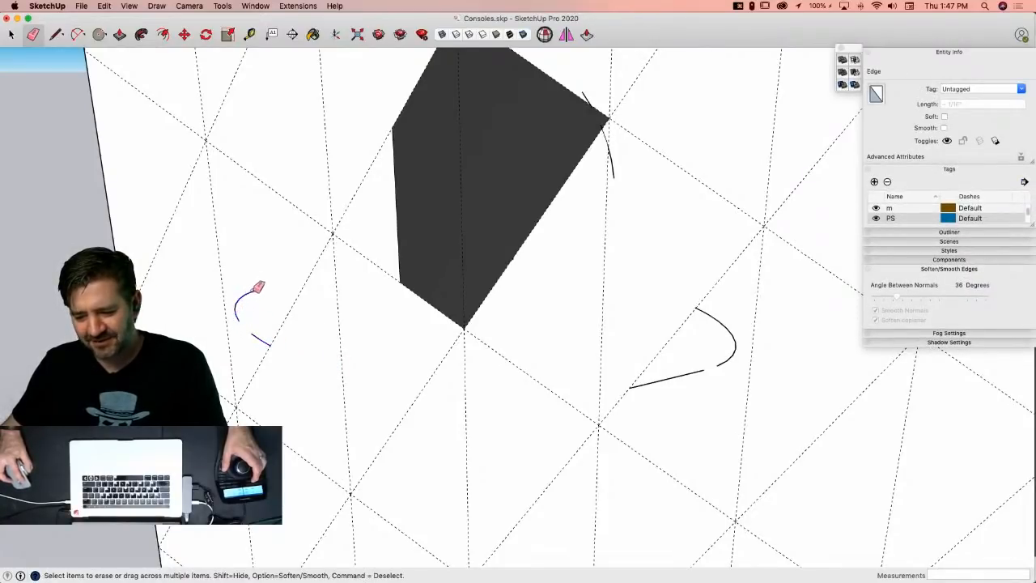
{"action": "mouse_move", "coordinate": [257, 287]}
{"action": "left_mouse_down"}
{"action": "mouse_move", "coordinate": [240, 296]}
{"action": "mouse_move", "coordinate": [264, 338]}
{"action": "left_mouse_up"}
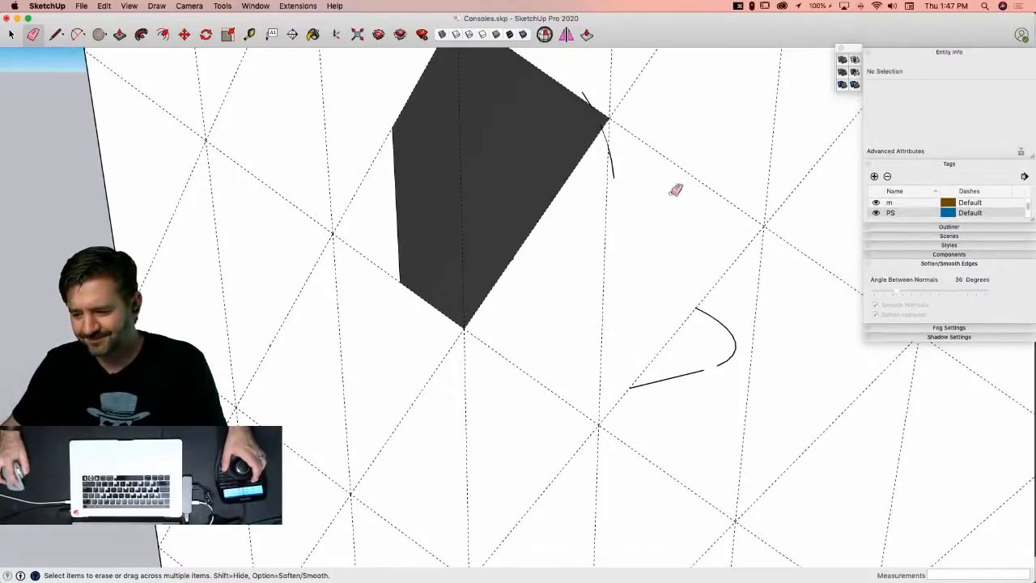
Step: Erase the remaining P outline edges and the last curve and line of the logo's right wing
{"action": "left_click_drag", "start_coordinate": [617, 177], "coordinate": [607, 135]}
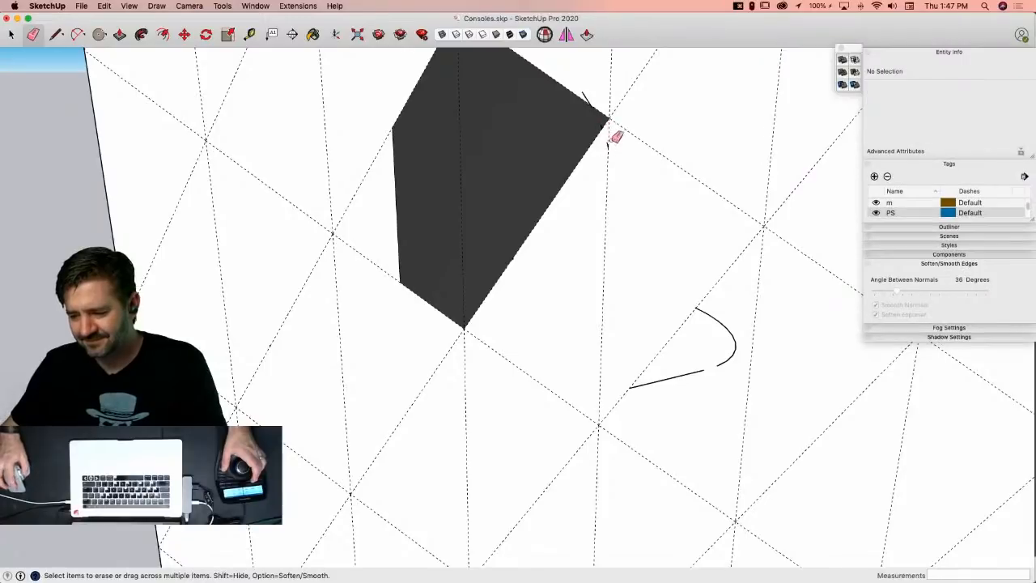
{"action": "middle_click_drag", "start_coordinate": [616, 137], "coordinate": [600, 146]}
{"action": "scroll", "coordinate": [610, 189], "scroll_direction": "down", "scroll_amount": 1}
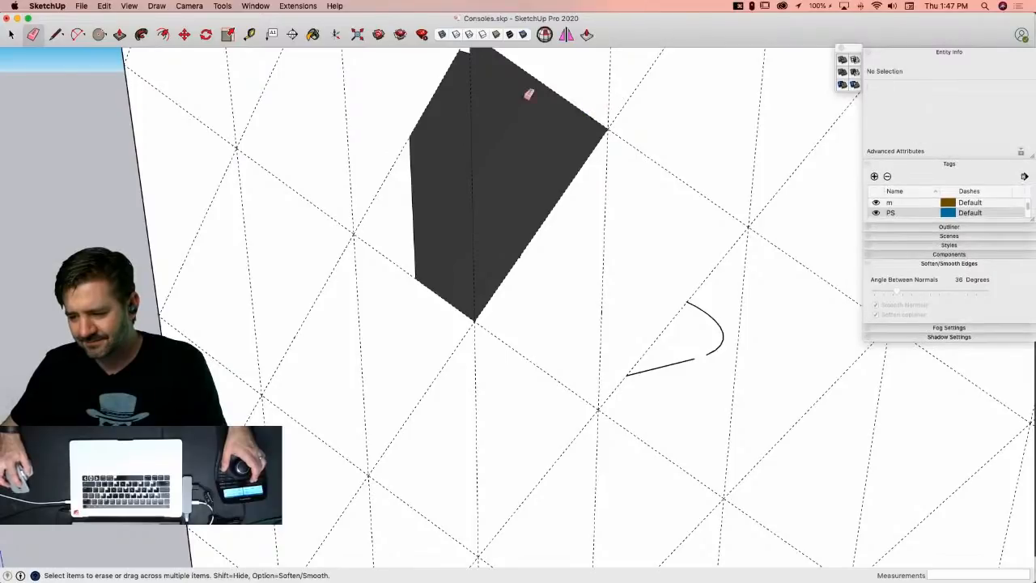
{"action": "left_click", "coordinate": [419, 214]}
{"action": "mouse_move", "coordinate": [694, 306]}
{"action": "left_mouse_down"}
{"action": "mouse_move", "coordinate": [727, 325]}
{"action": "mouse_move", "coordinate": [706, 328]}
{"action": "left_mouse_up"}
{"action": "mouse_move", "coordinate": [684, 362]}
{"action": "left_mouse_down"}
{"action": "mouse_move", "coordinate": [699, 343]}
{"action": "mouse_move", "coordinate": [688, 315]}
{"action": "left_mouse_up"}
{"action": "key", "text": "space"}
{"action": "key", "text": "BackSpace"}
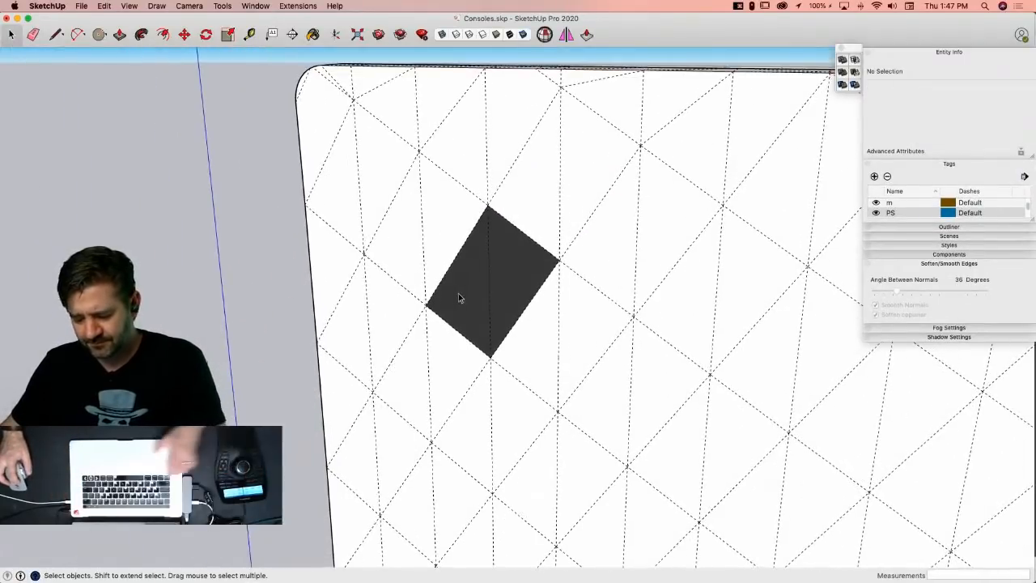
Step: Sample the panel's white material and paint the two dark triangular faces with it
{"action": "key", "text": "b"}
{"action": "left_click", "coordinate": [557, 330], "text": "super"}
{"action": "left_click", "coordinate": [518, 300]}
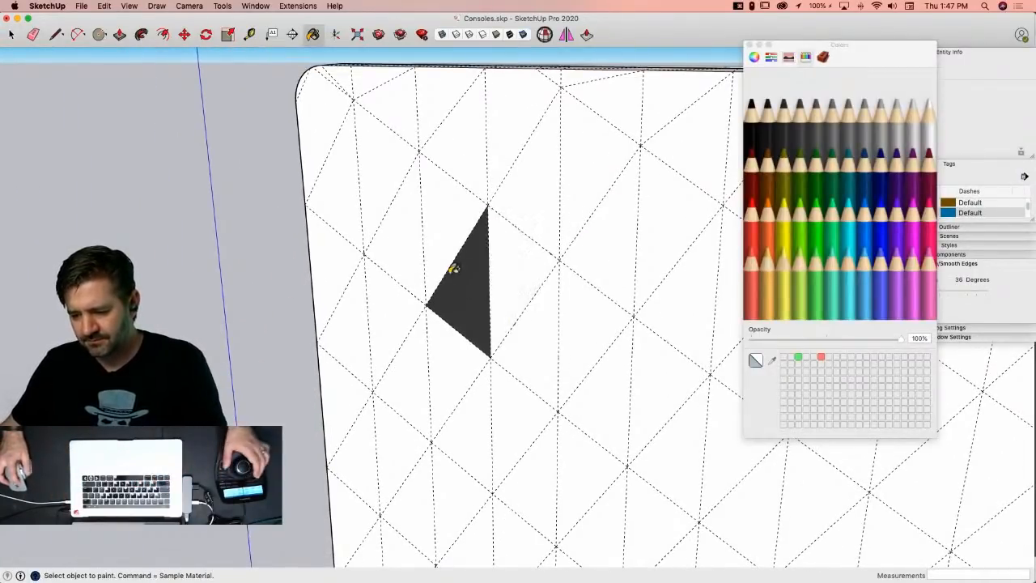
{"action": "left_click", "coordinate": [463, 279]}
{"action": "key", "text": "space"}
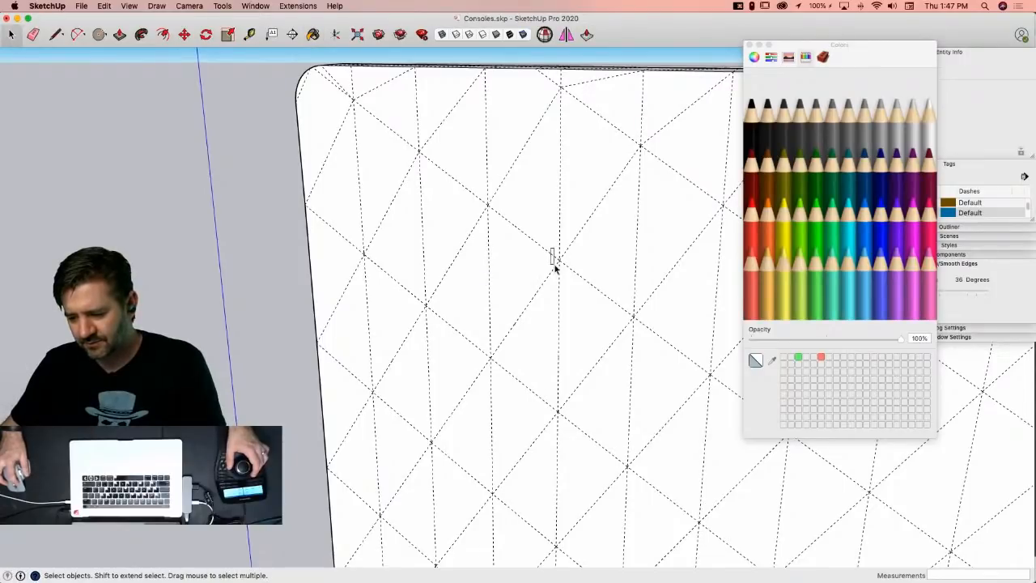
Step: Select and delete stray edge fragments left among the side panel's triangles
{"action": "left_click", "coordinate": [557, 268]}
{"action": "key", "text": "BackSpace"}
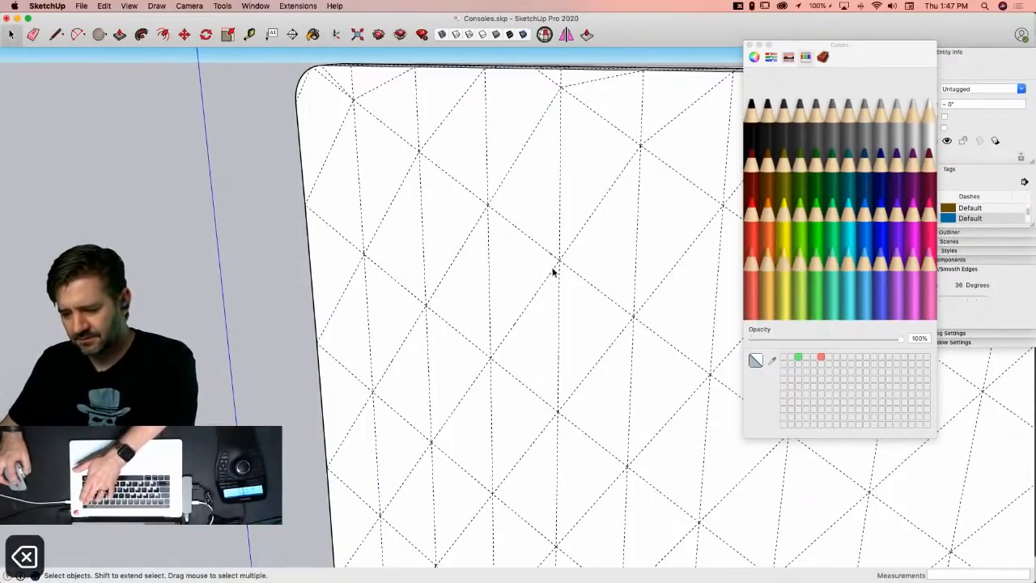
{"action": "key", "text": "BackSpace"}
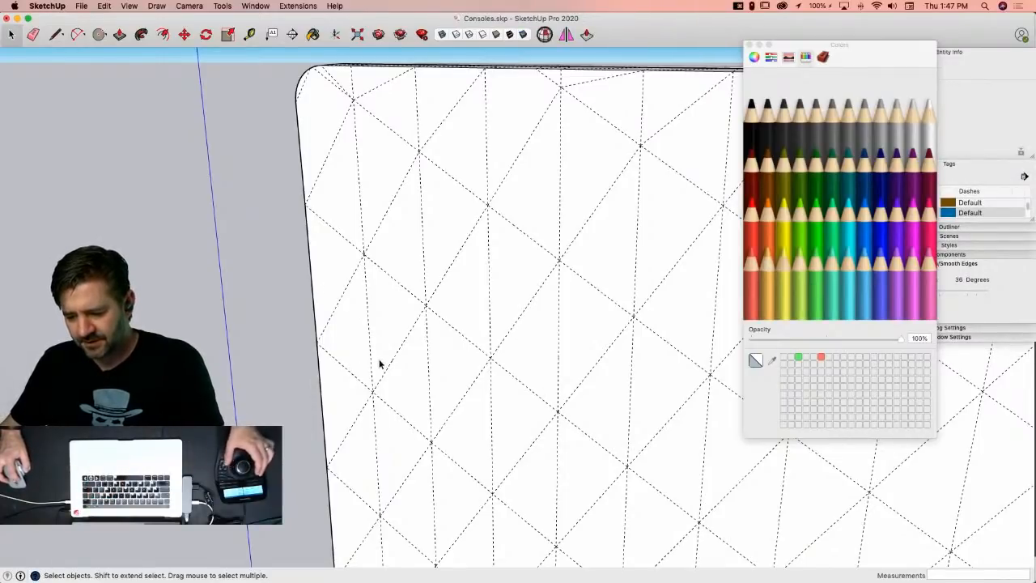
{"action": "left_click_drag", "start_coordinate": [406, 382], "coordinate": [405, 383]}
{"action": "key", "text": "BackSpace"}
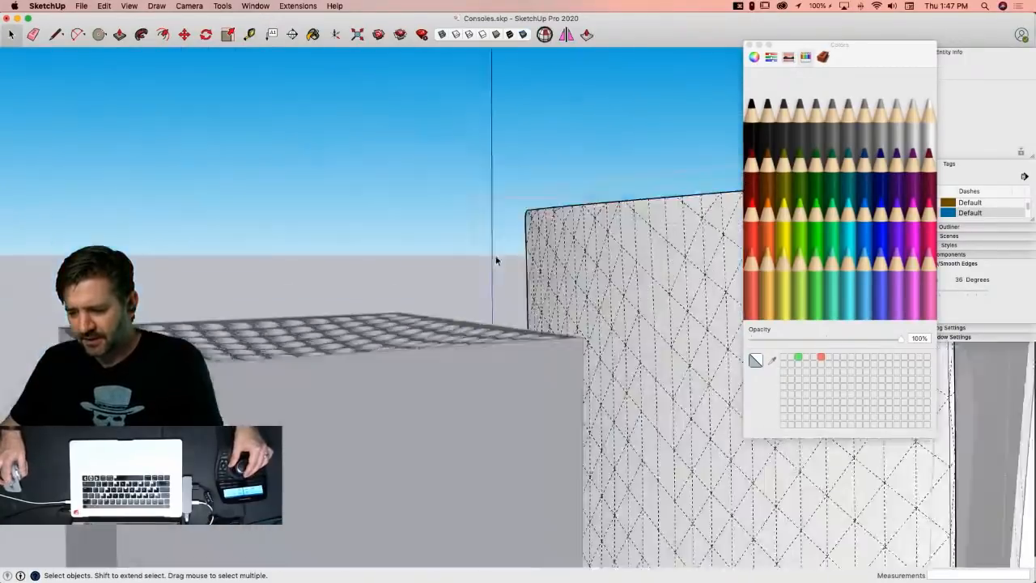
Step: Close the Colors window and turn off the display of hidden geometry
{"action": "key", "text": "space"}
{"action": "left_click", "coordinate": [750, 46]}
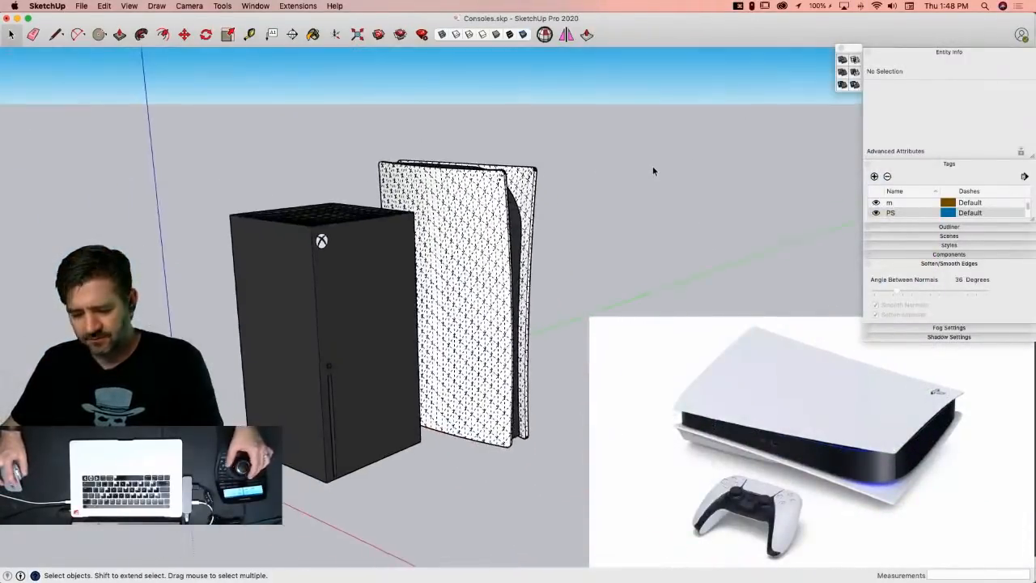
{"action": "key", "text": "q"}
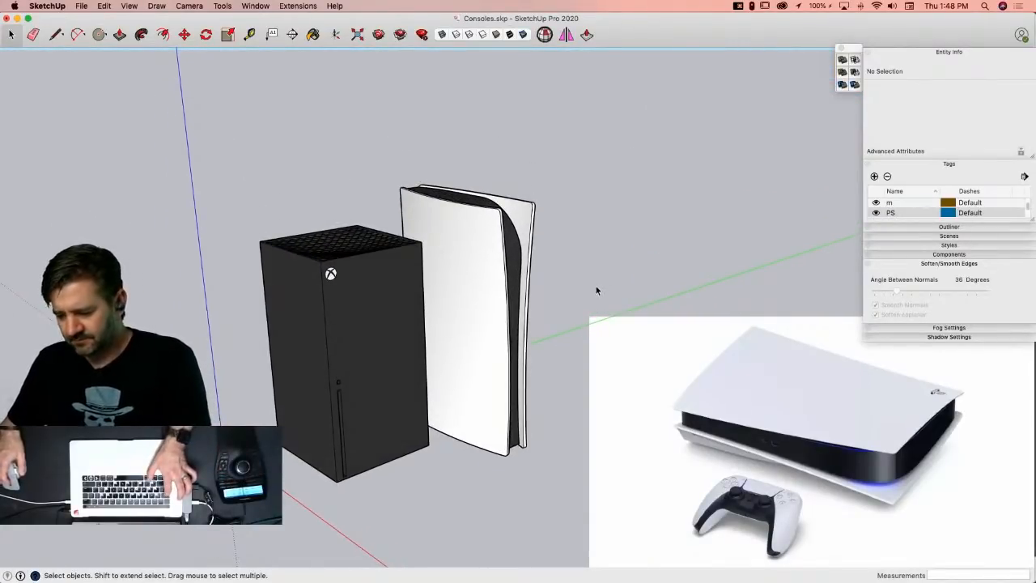
Step: Switch to Chrome, close the enlarged PS5 image and download PS4.skp from the game consoles forum thread
{"action": "key", "text": "super+Tab"}
{"action": "key", "text": "super+Tab"}
{"action": "key", "text": "super+Tab"}
{"action": "key", "text": "super+Tab"}
{"action": "key", "text": "super+Tab"}
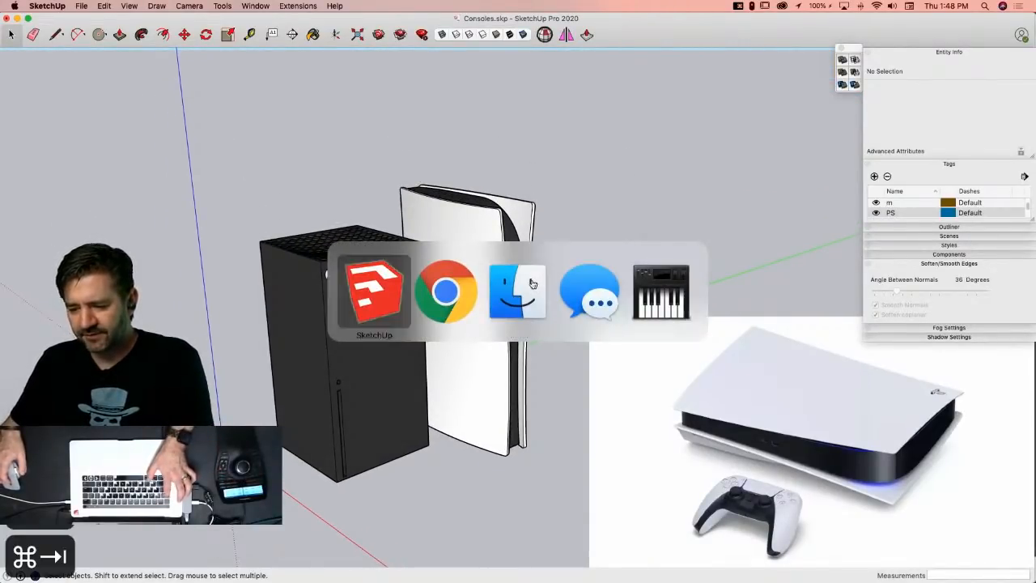
{"action": "key", "text": "super+Tab"}
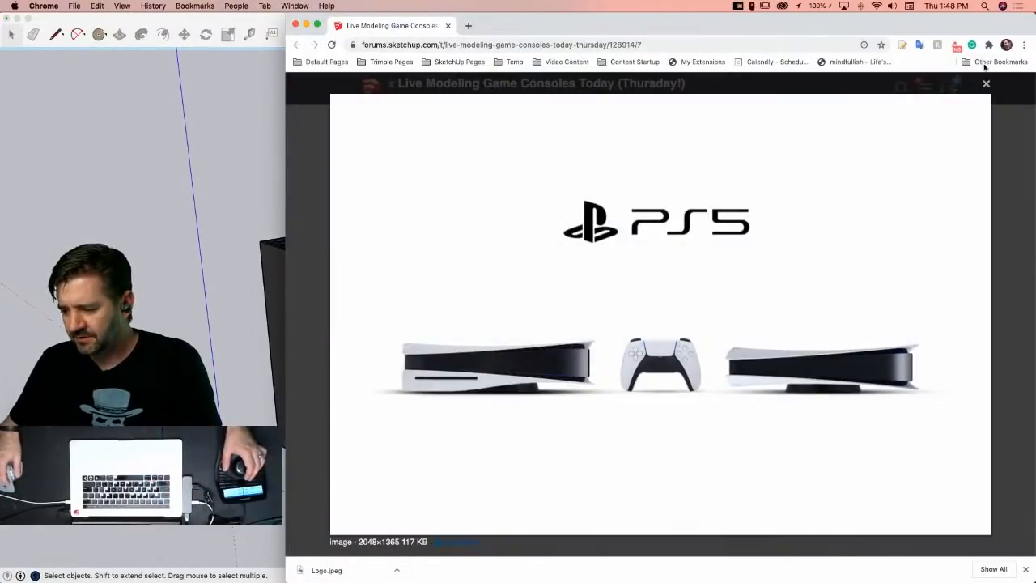
{"action": "left_click", "coordinate": [613, 377]}
{"action": "scroll", "coordinate": [607, 371], "scroll_direction": "down", "scroll_amount": 5}
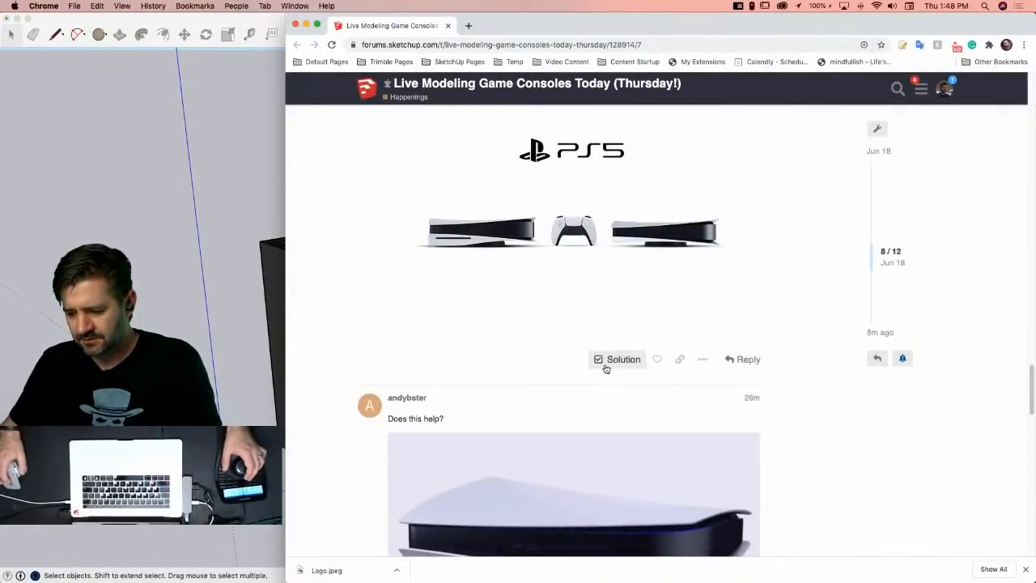
{"action": "scroll", "coordinate": [411, 377], "scroll_direction": "down", "scroll_amount": 10}
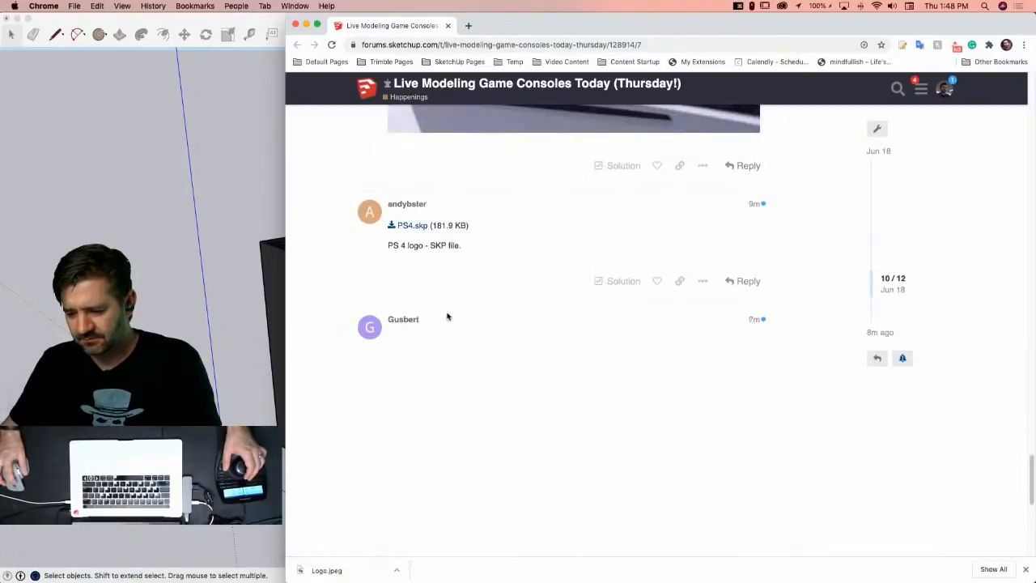
{"action": "left_click", "coordinate": [412, 229]}
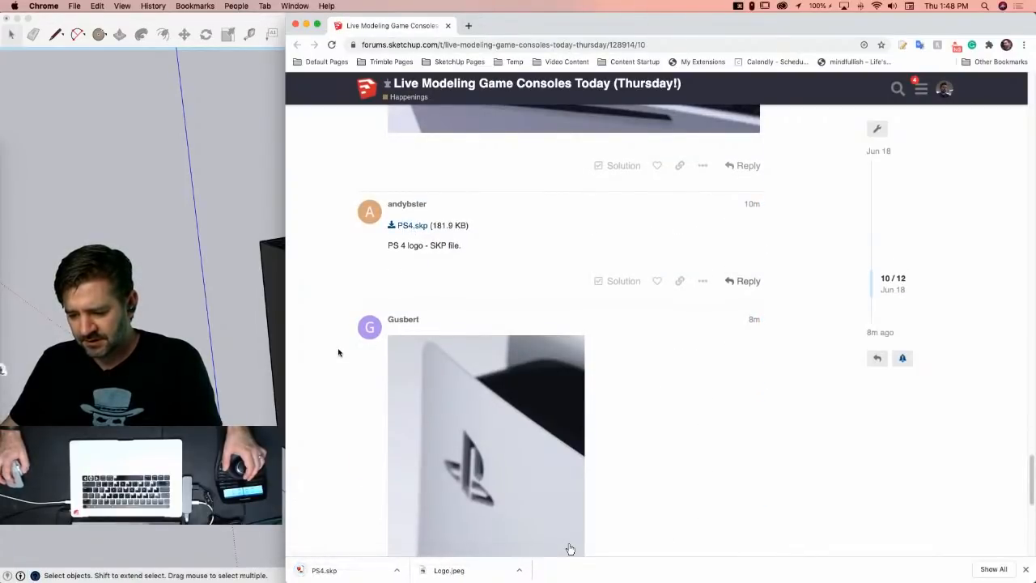
Step: Return to SketchUp and save the Consoles.skp model
{"action": "scroll", "coordinate": [452, 379], "scroll_direction": "down", "scroll_amount": 3}
{"action": "left_click", "coordinate": [195, 107]}
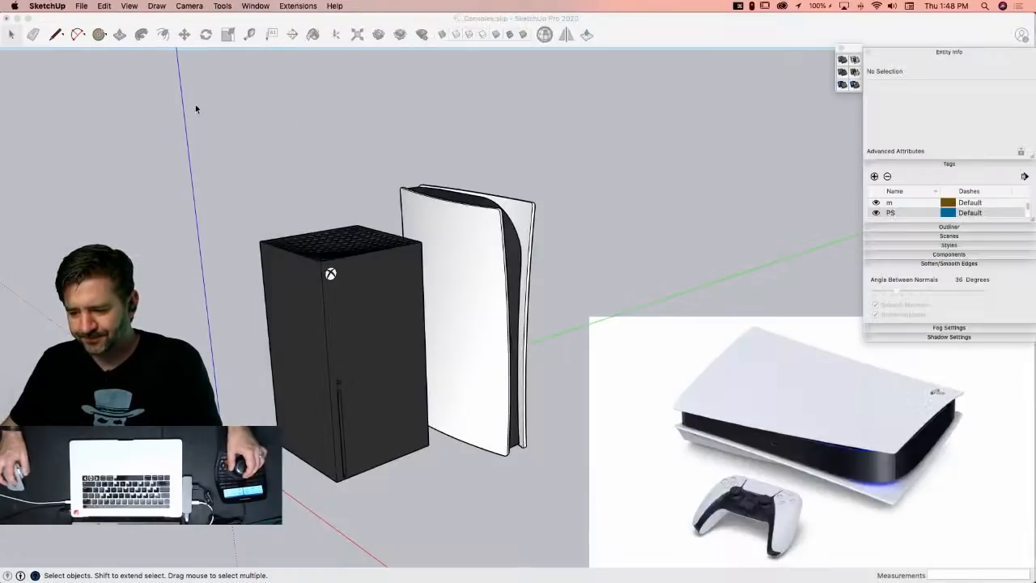
{"action": "key", "text": "super+s"}
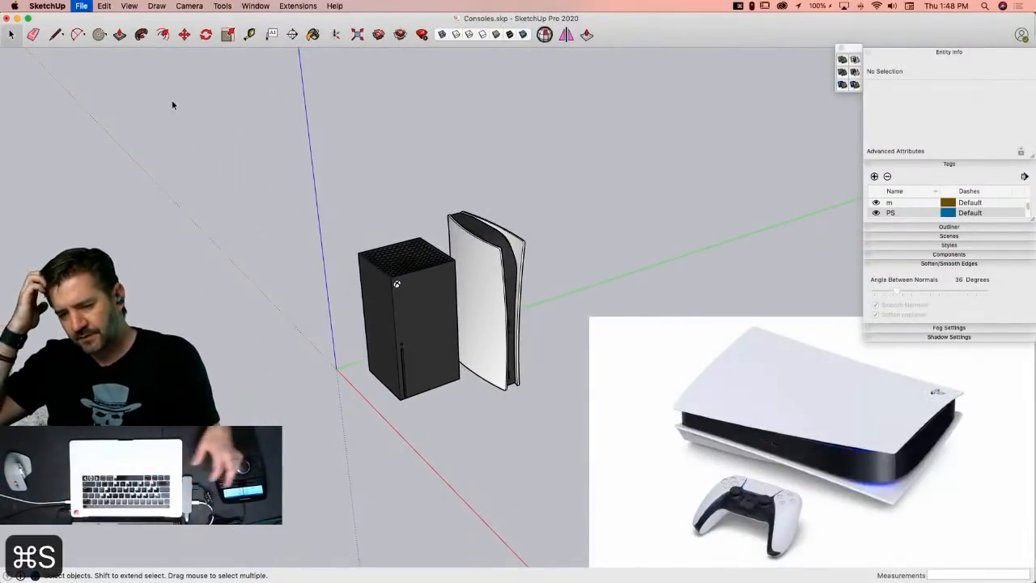
Step: Open the import dialog at the Desktop folder and copy the downloaded PS4.skp from Chrome to the Desktop
{"action": "left_click", "coordinate": [81, 6]}
{"action": "left_click", "coordinate": [89, 182]}
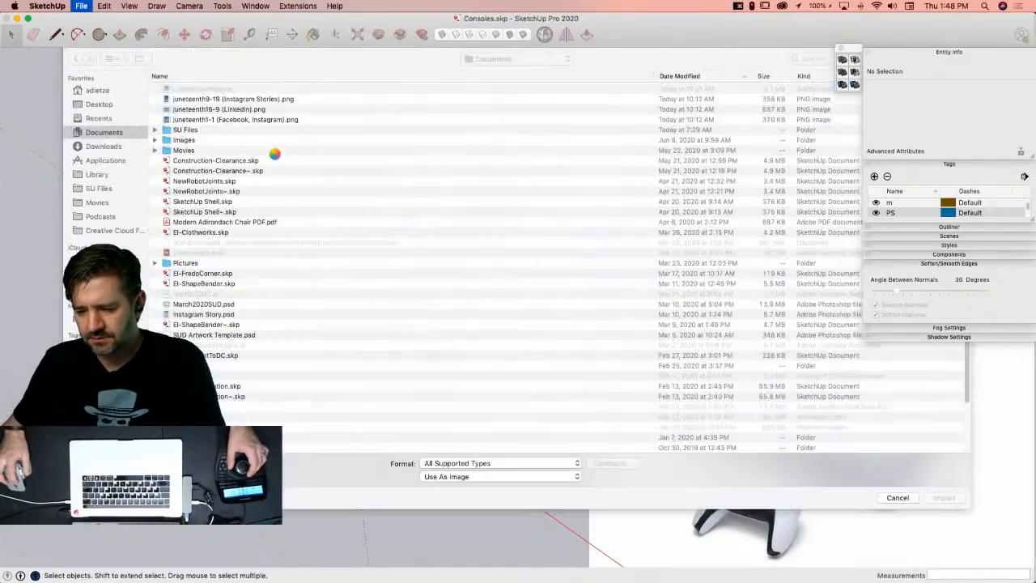
{"action": "left_click", "coordinate": [98, 106]}
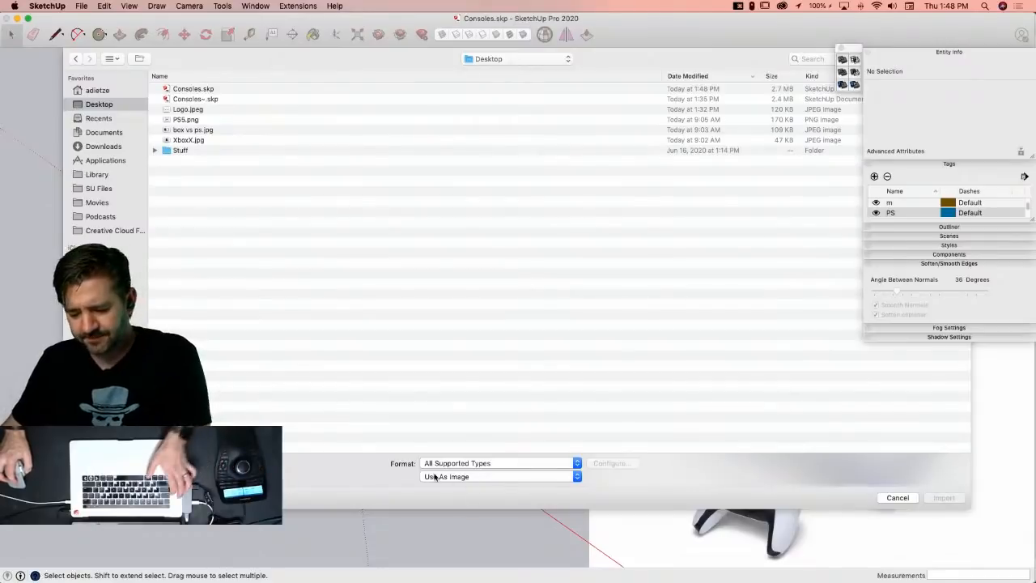
{"action": "key", "text": "super+Tab"}
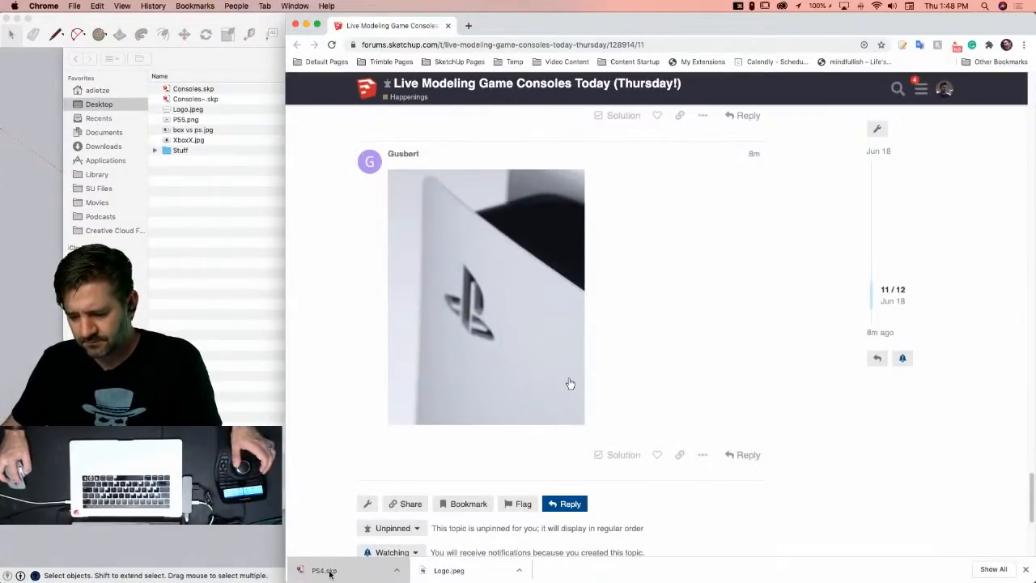
{"action": "left_click_drag", "start_coordinate": [329, 573], "coordinate": [617, 380]}
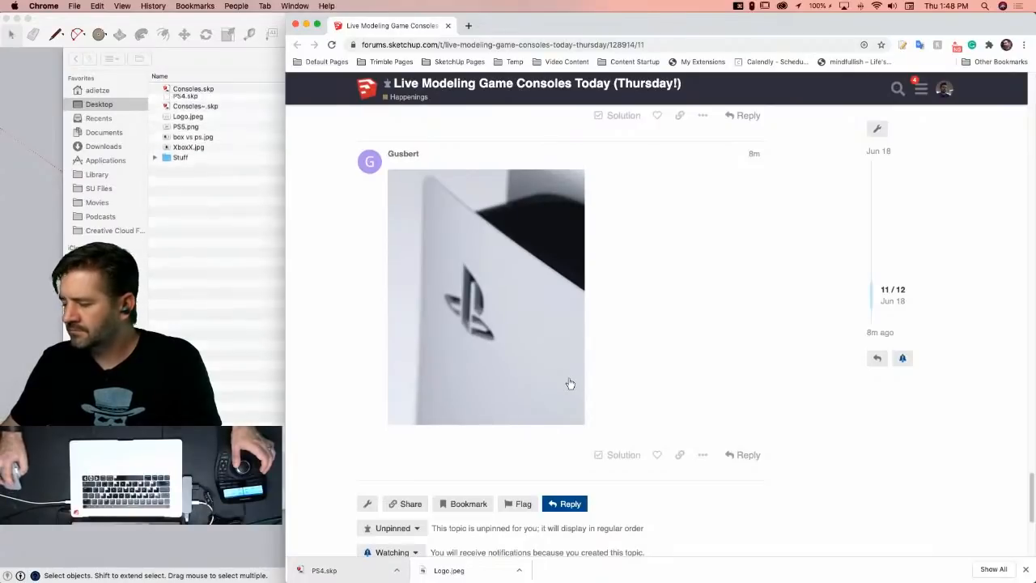
{"action": "left_click", "coordinate": [241, 71]}
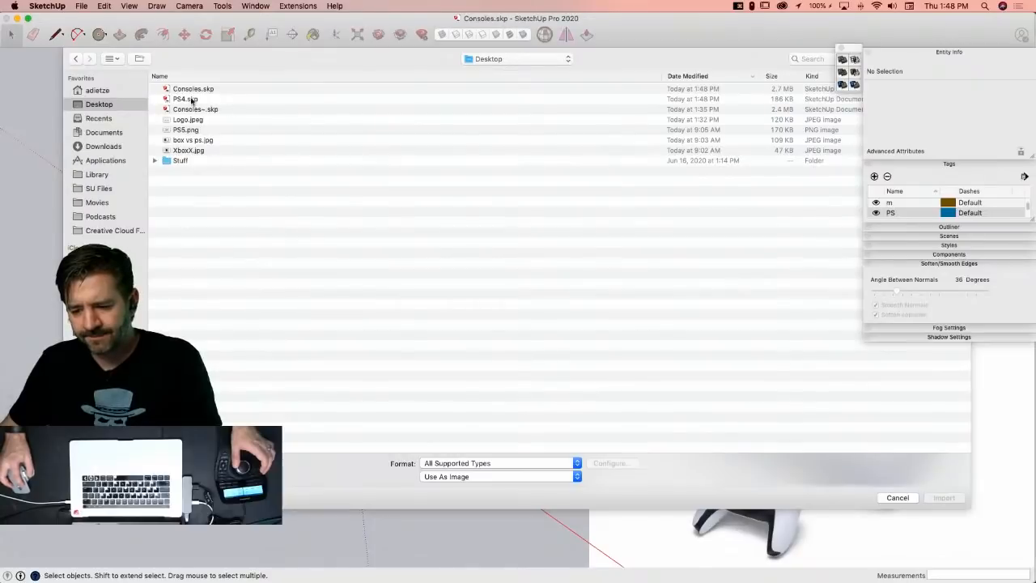
Step: Import PS4.skp and place the component at the model origin
{"action": "left_click", "coordinate": [192, 99]}
{"action": "double_click", "coordinate": [192, 100]}
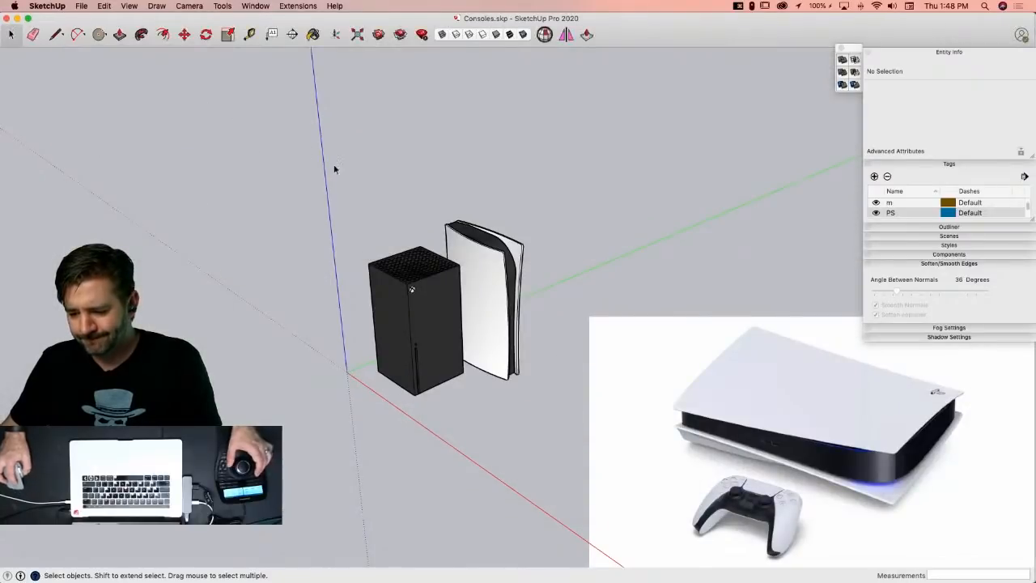
{"action": "left_click", "coordinate": [347, 376]}
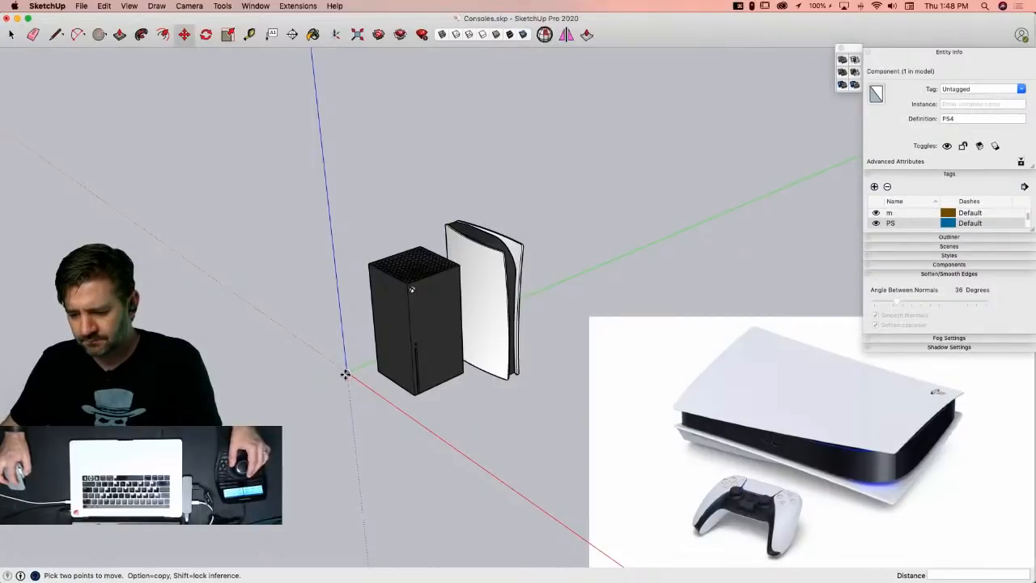
{"action": "key", "text": "space"}
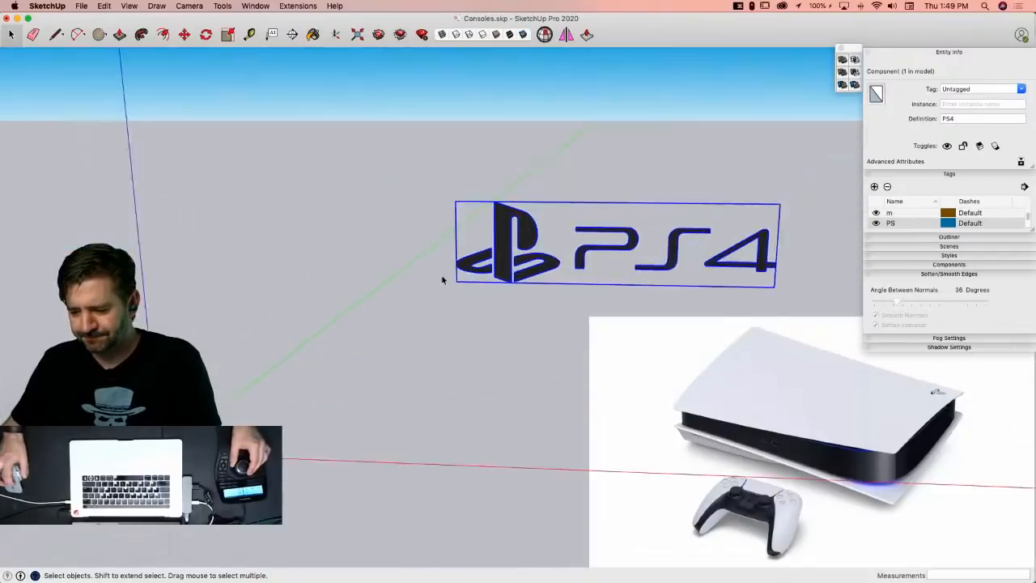
Step: Open the imported PS4 component for editing, delete the PS4 lettering and select the PlayStation symbol
{"action": "double_click", "coordinate": [480, 289]}
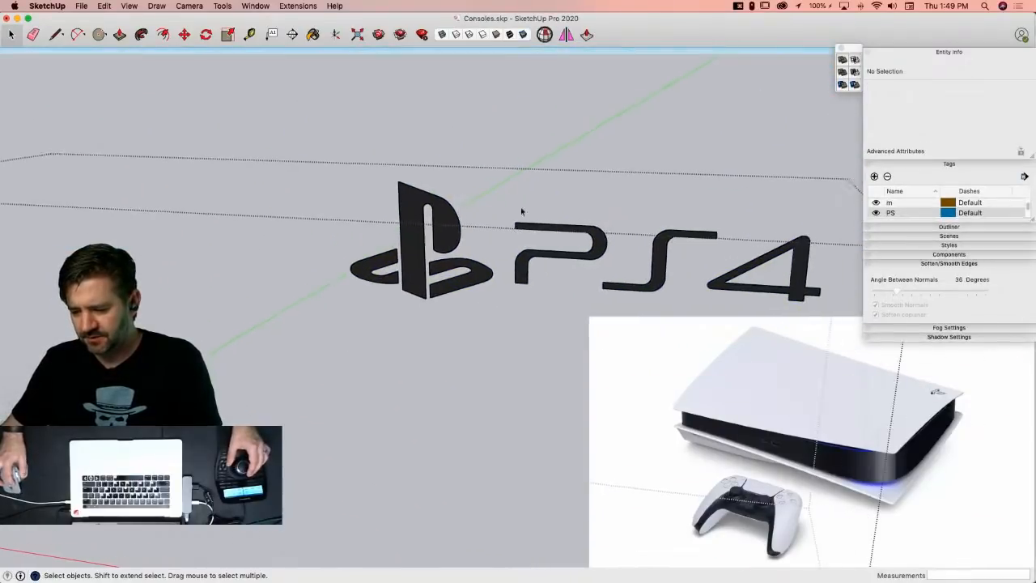
{"action": "left_click_drag", "start_coordinate": [844, 347], "coordinate": [847, 348]}
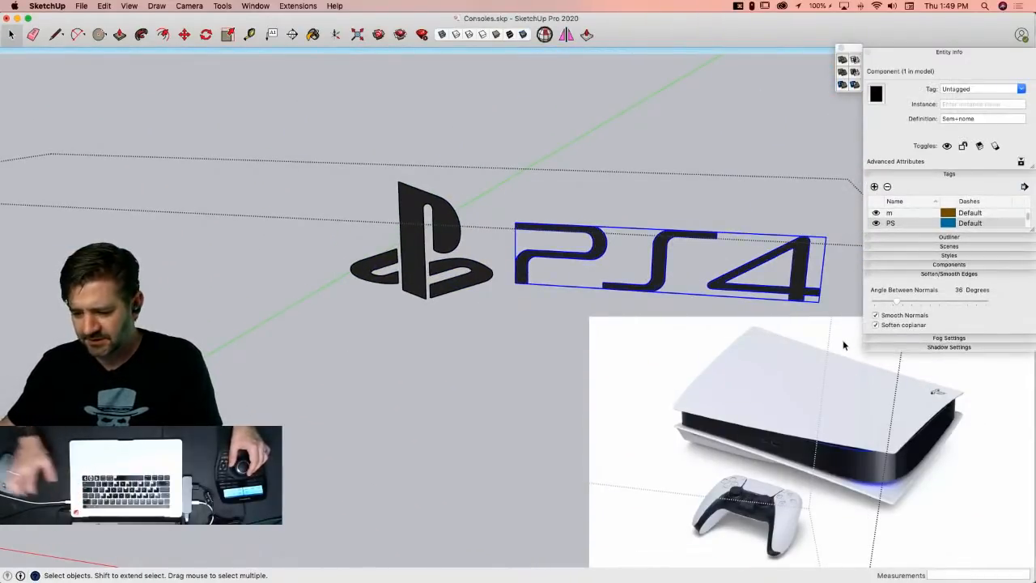
{"action": "key", "text": "BackSpace"}
{"action": "left_click", "coordinate": [444, 258]}
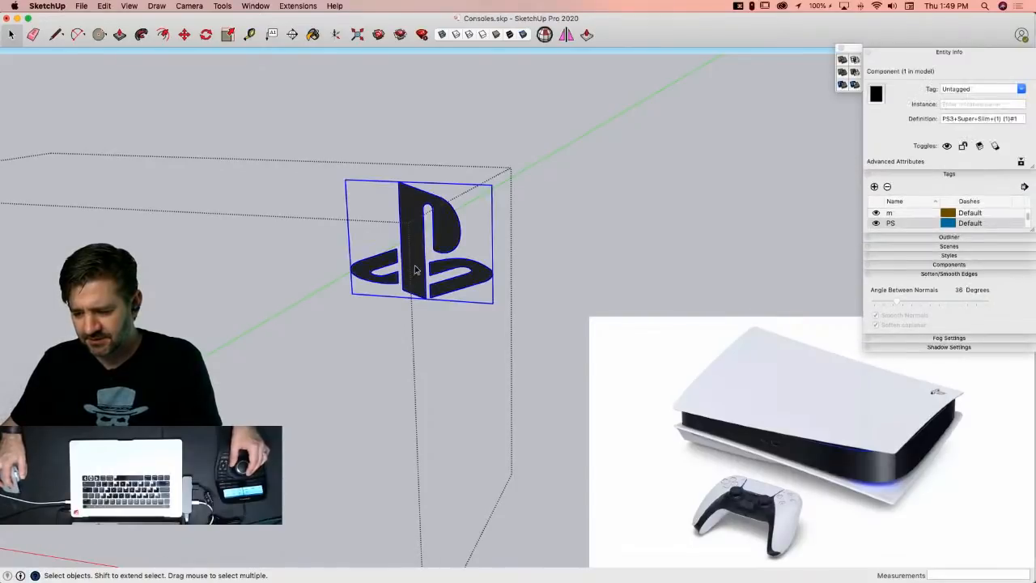
Step: Cut the PlayStation symbol out of the imported component and paste it beside the consoles at the top level
{"action": "key", "text": "super+x"}
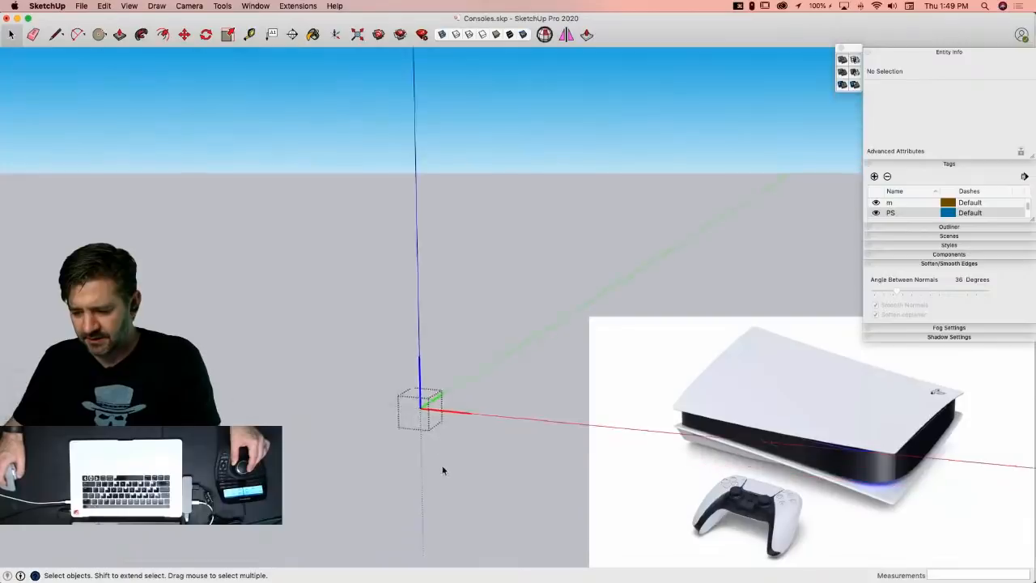
{"action": "left_click", "coordinate": [357, 35]}
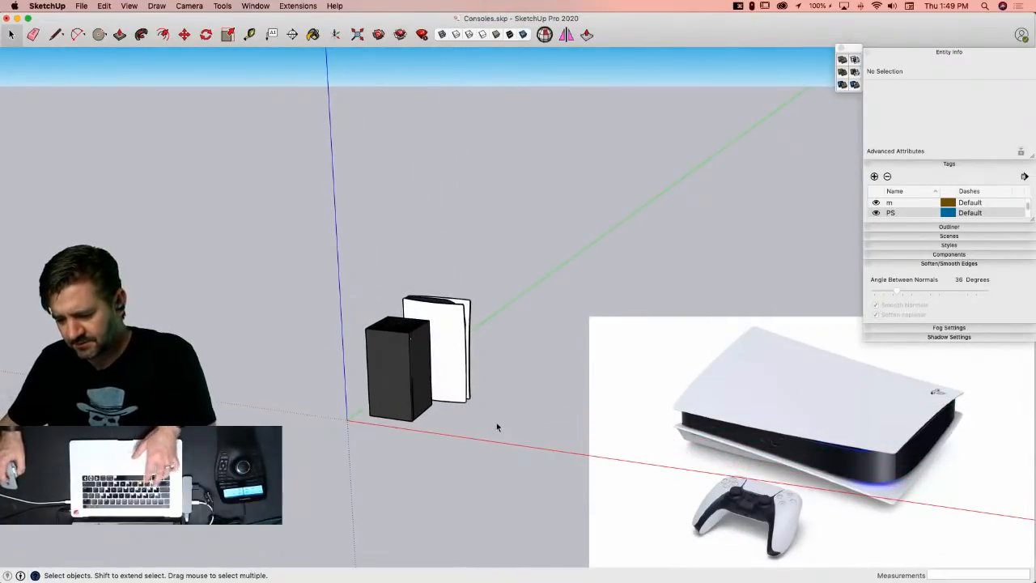
{"action": "key", "text": "super+v"}
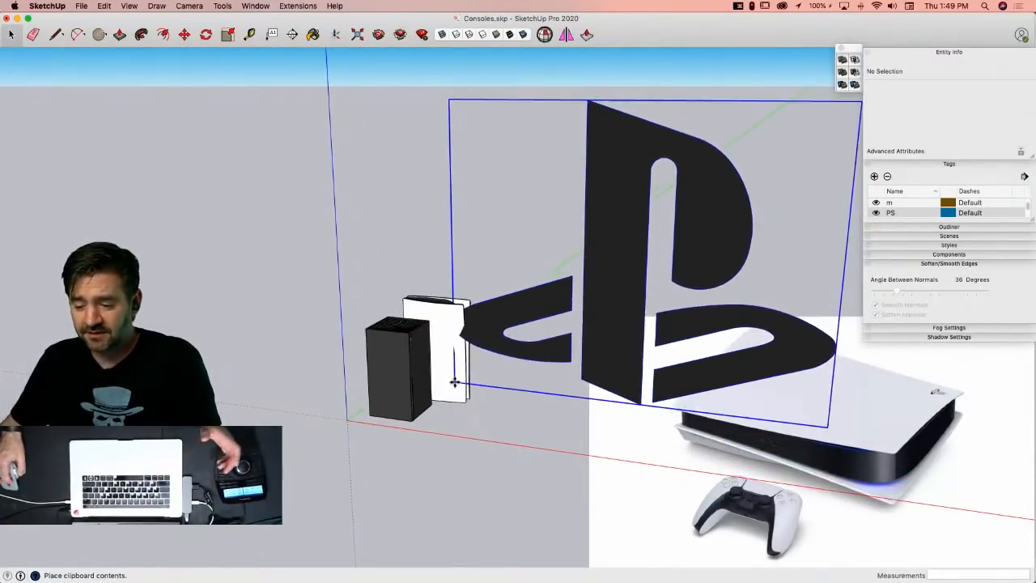
{"action": "left_click", "coordinate": [460, 390]}
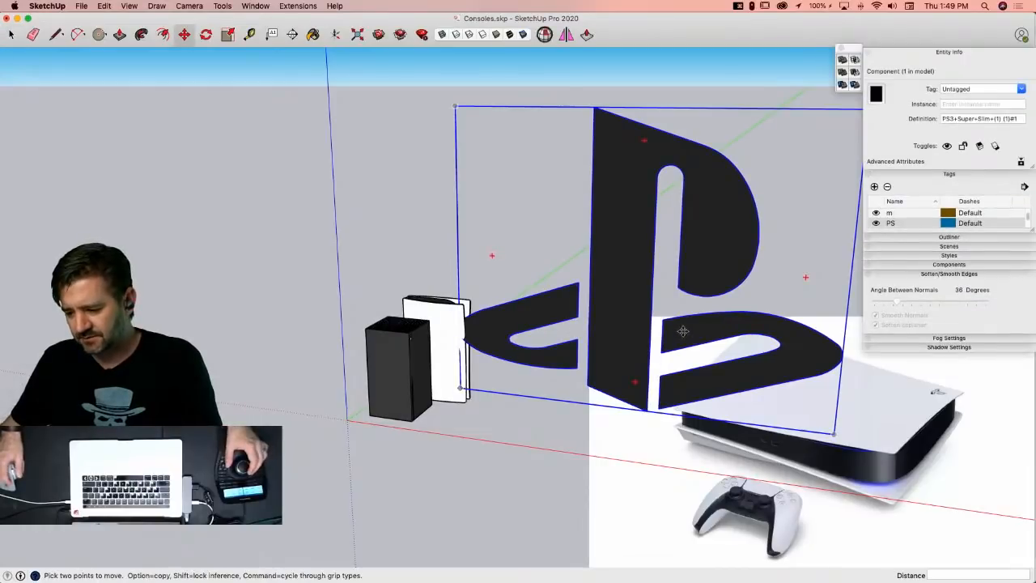
Step: Open the pasted PlayStation symbol component for editing and explode the group nested inside it
{"action": "key", "text": "space"}
{"action": "double_click", "coordinate": [634, 349]}
{"action": "left_click", "coordinate": [634, 349]}
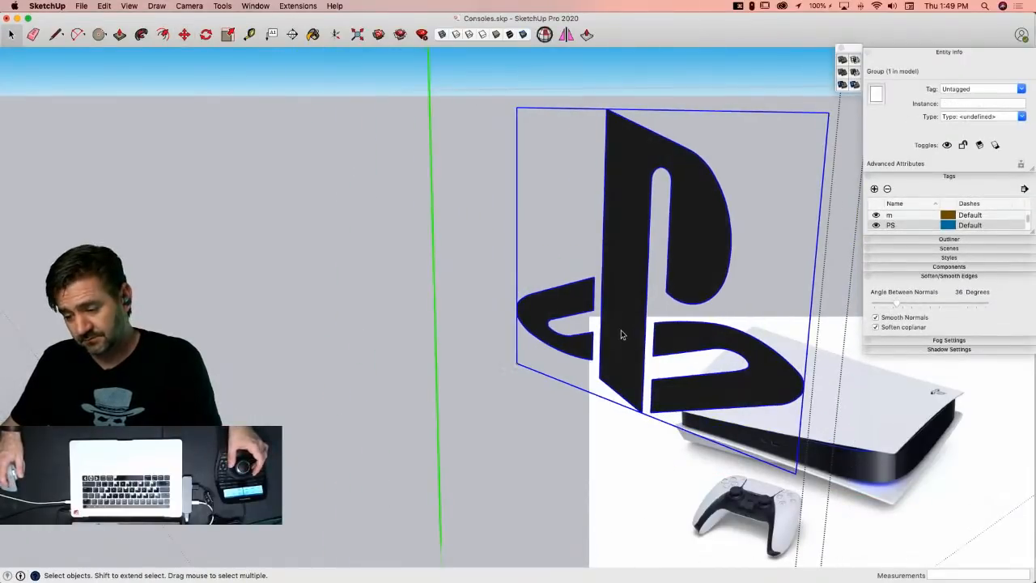
{"action": "right_click", "coordinate": [621, 335]}
{"action": "left_click", "coordinate": [543, 424]}
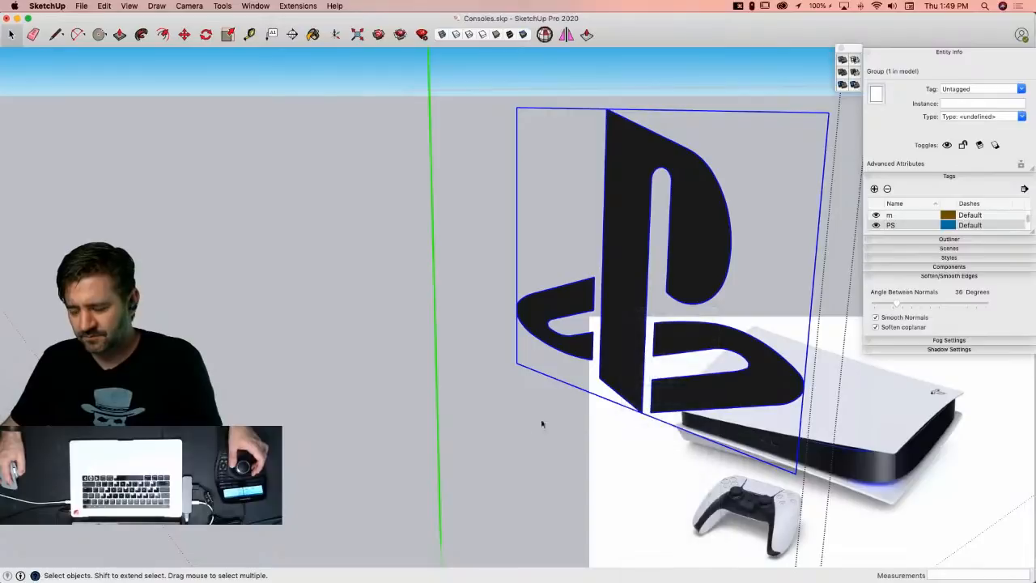
{"action": "left_click", "coordinate": [528, 427]}
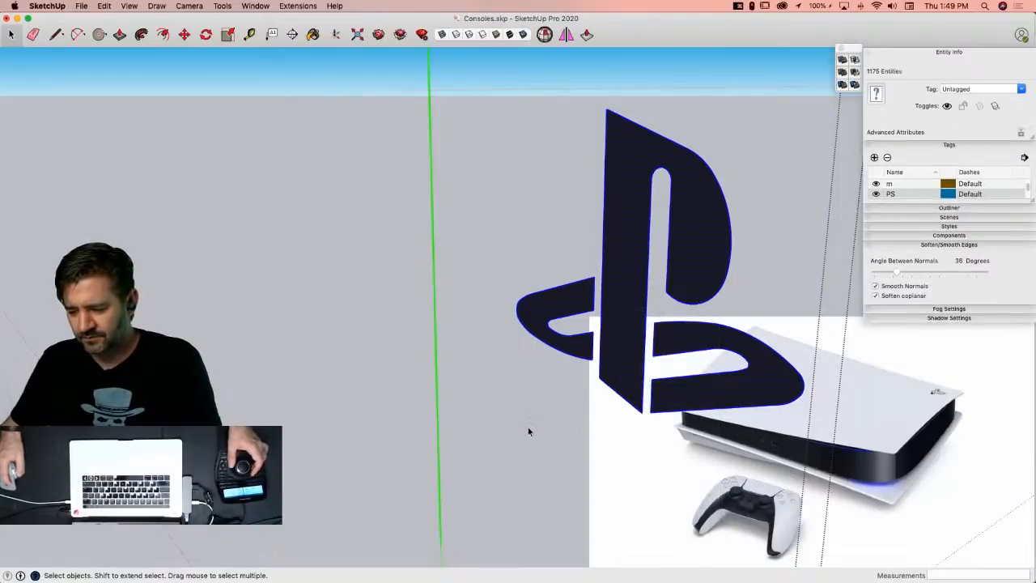
Step: Extrude the symbol's P face and both curved base faces to the same depth with Push/Pull, and undo the last stray change
{"action": "left_click", "coordinate": [619, 332]}
{"action": "key", "text": "shift+q"}
{"action": "key", "text": "p"}
{"action": "left_click", "coordinate": [620, 320]}
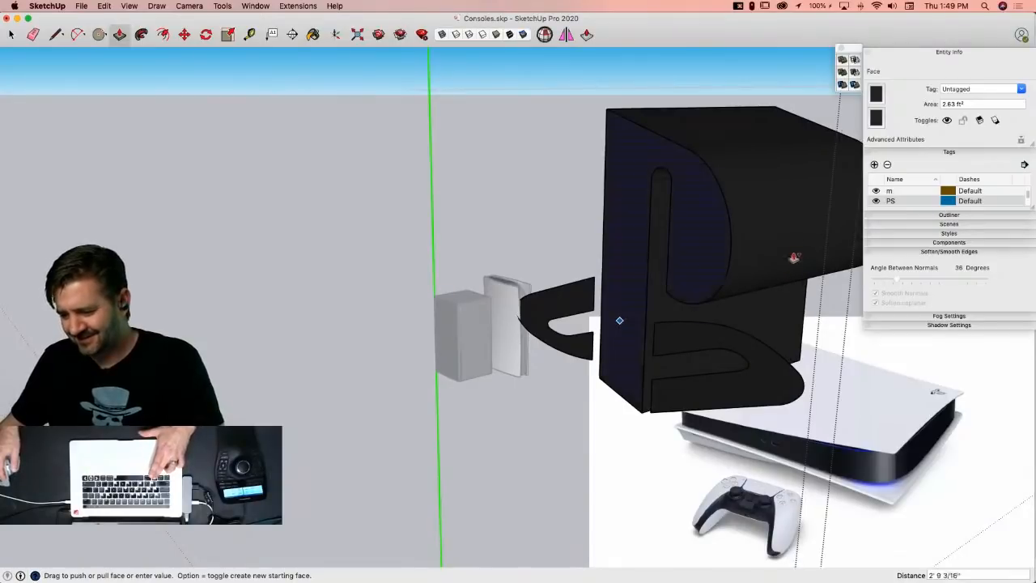
{"action": "left_click", "coordinate": [828, 245]}
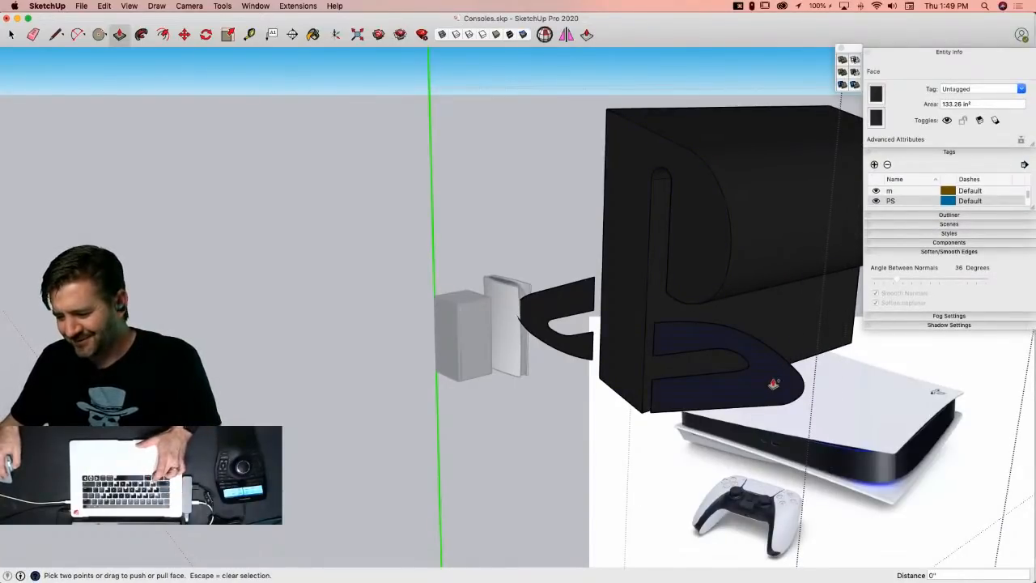
{"action": "double_click", "coordinate": [774, 384]}
{"action": "double_click", "coordinate": [543, 313]}
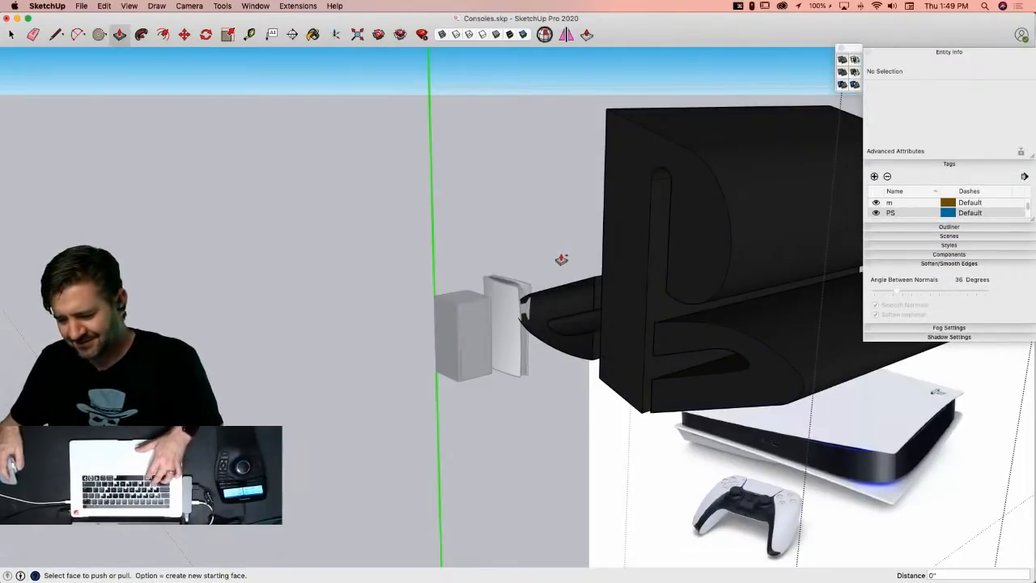
{"action": "key", "text": "super+z"}
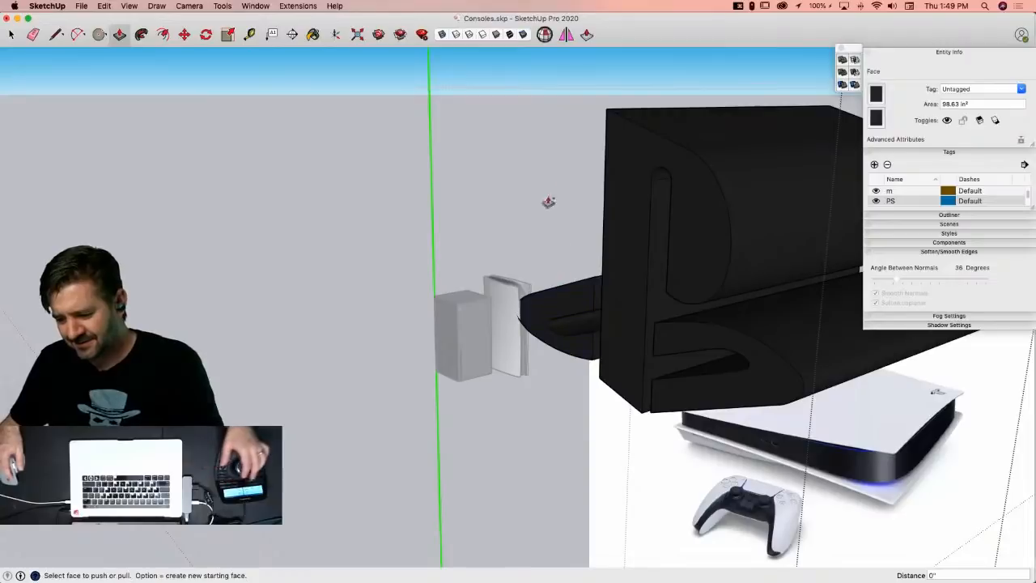
{"action": "key", "text": "space"}
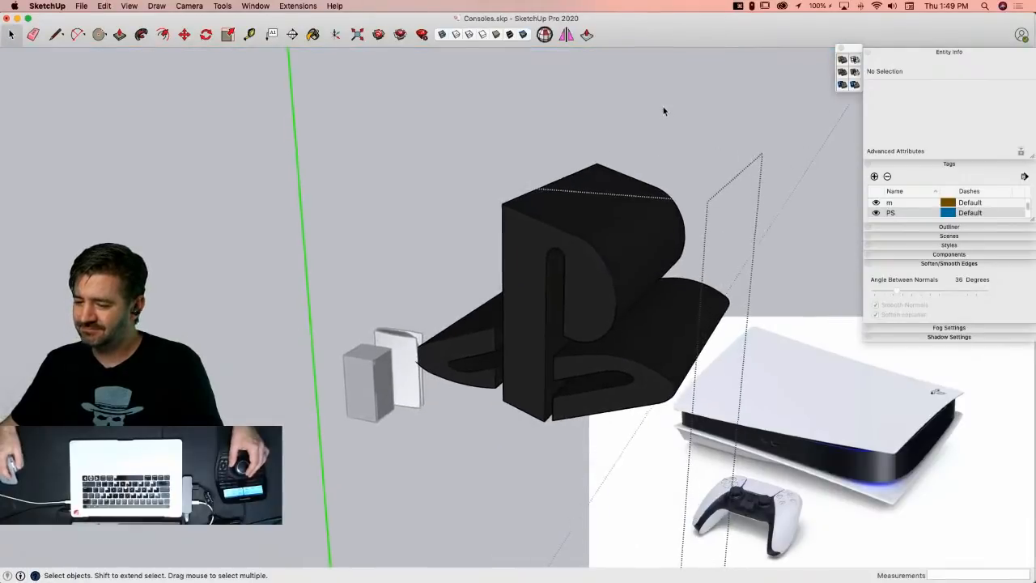
{"action": "left_click", "coordinate": [606, 261]}
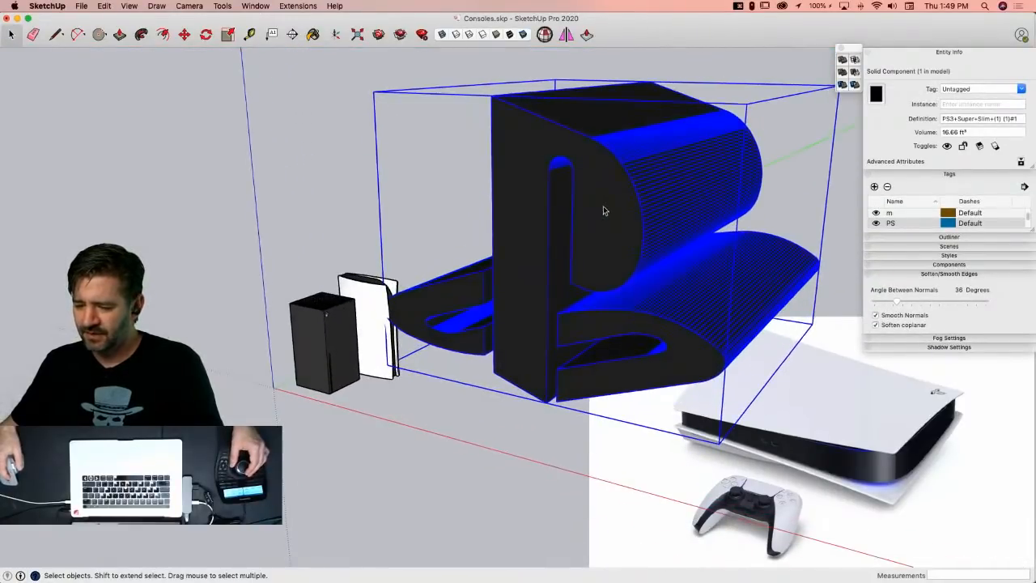
{"action": "left_click", "coordinate": [650, 397]}
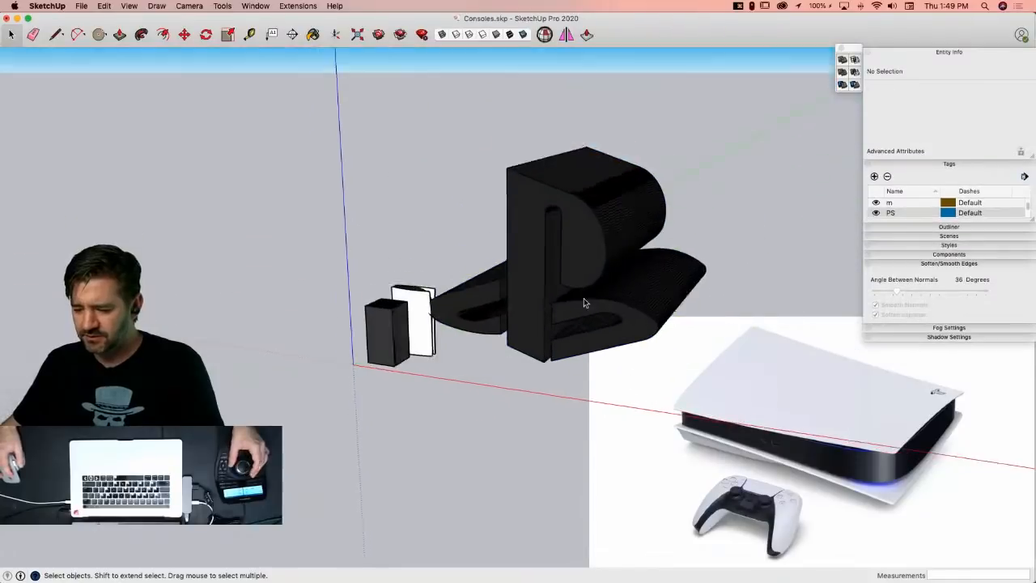
{"action": "left_click", "coordinate": [587, 294]}
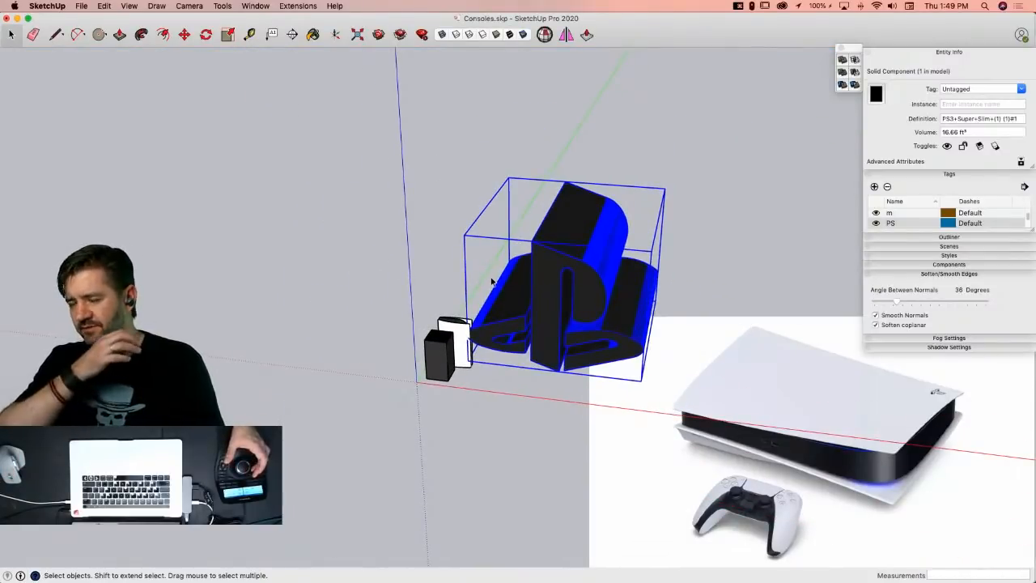
Step: Try scaling the PlayStation console uniformly by a factor of 100, and undo the scaling
{"action": "left_click", "coordinate": [460, 329]}
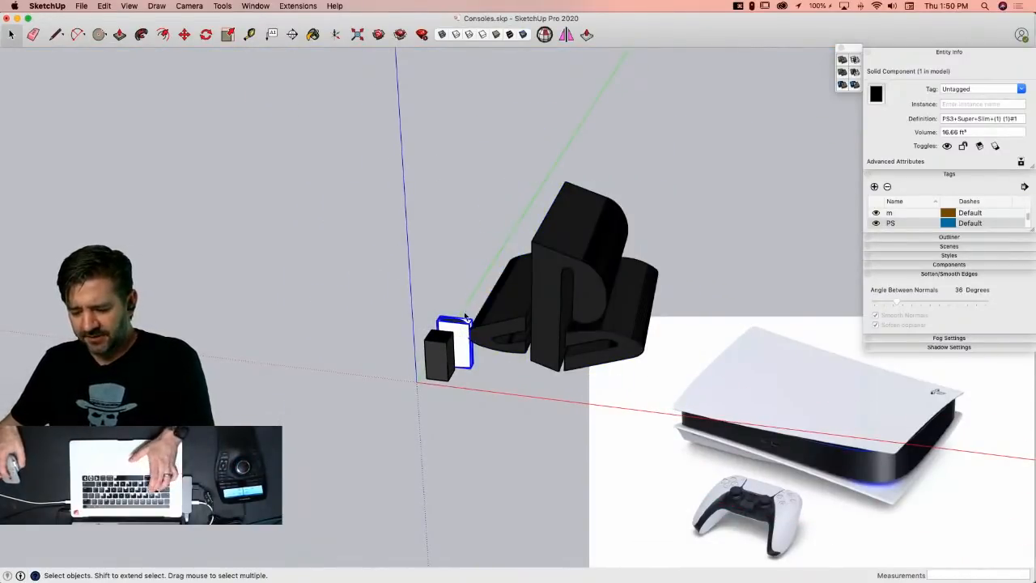
{"action": "key", "text": "s"}
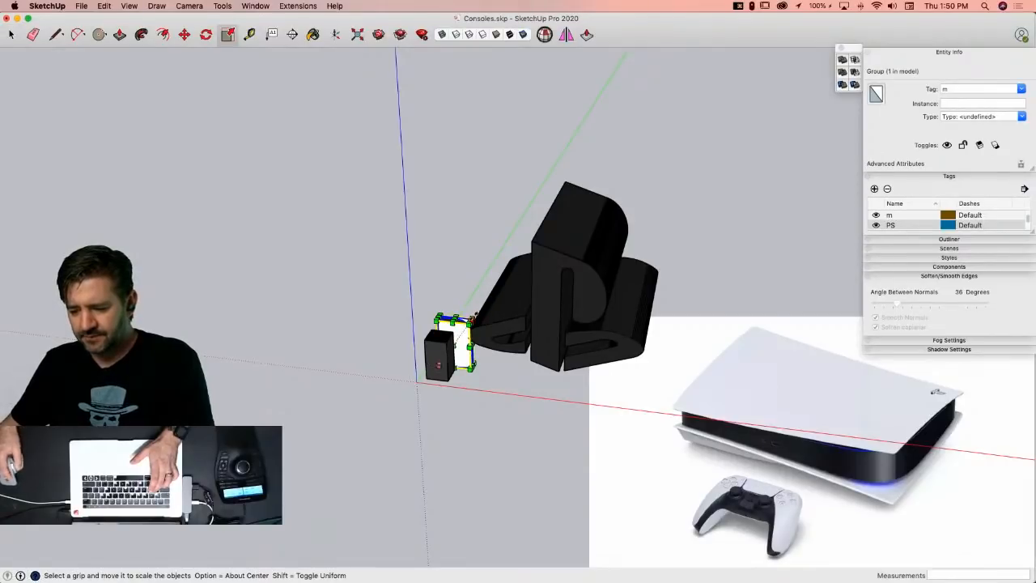
{"action": "left_click", "coordinate": [473, 317]}
{"action": "type", "text": "100\\"}
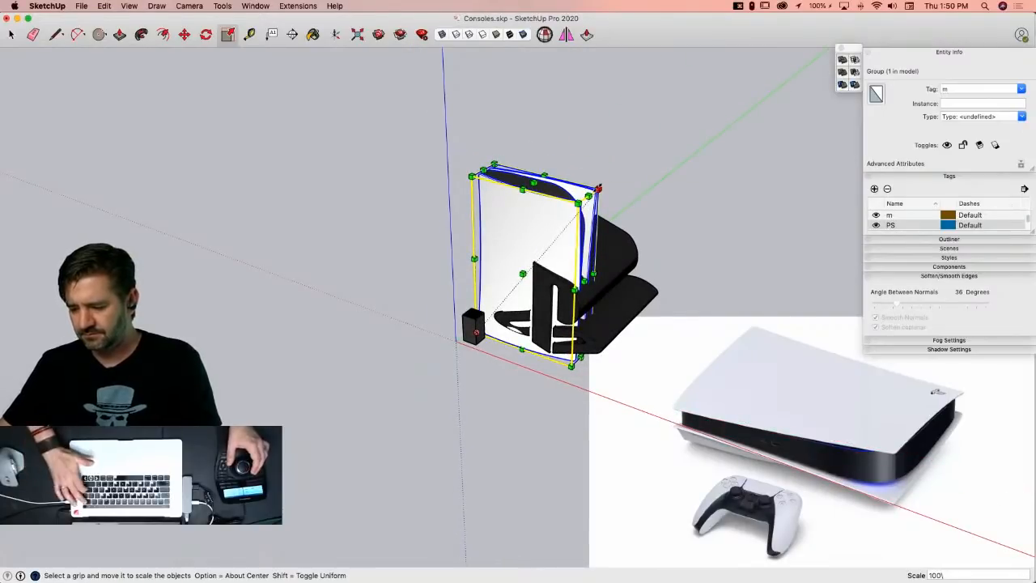
{"action": "key", "text": "BackSpace"}
{"action": "key", "text": "Return"}
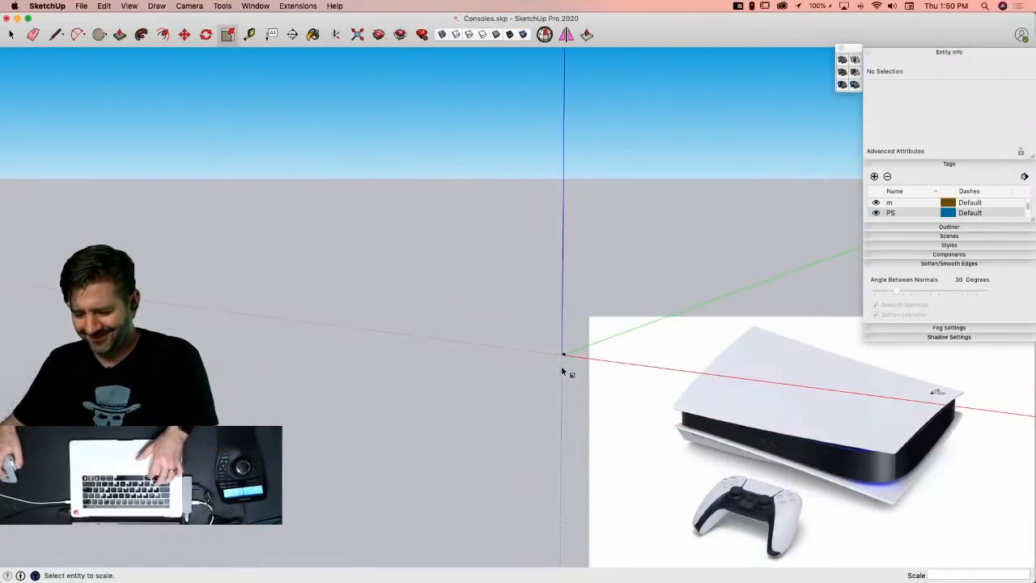
{"action": "key", "text": "super+z"}
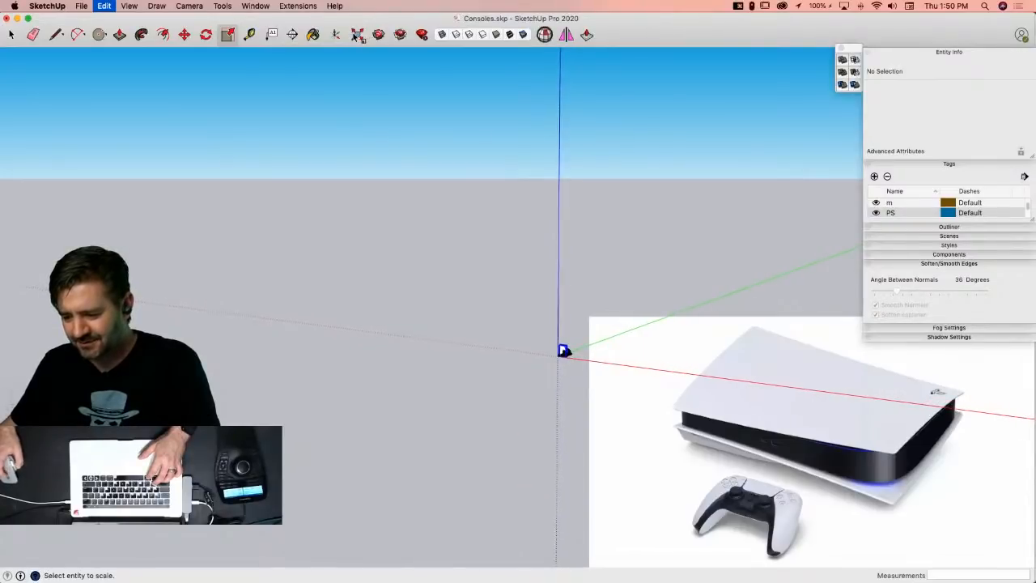
{"action": "key", "text": "super+z"}
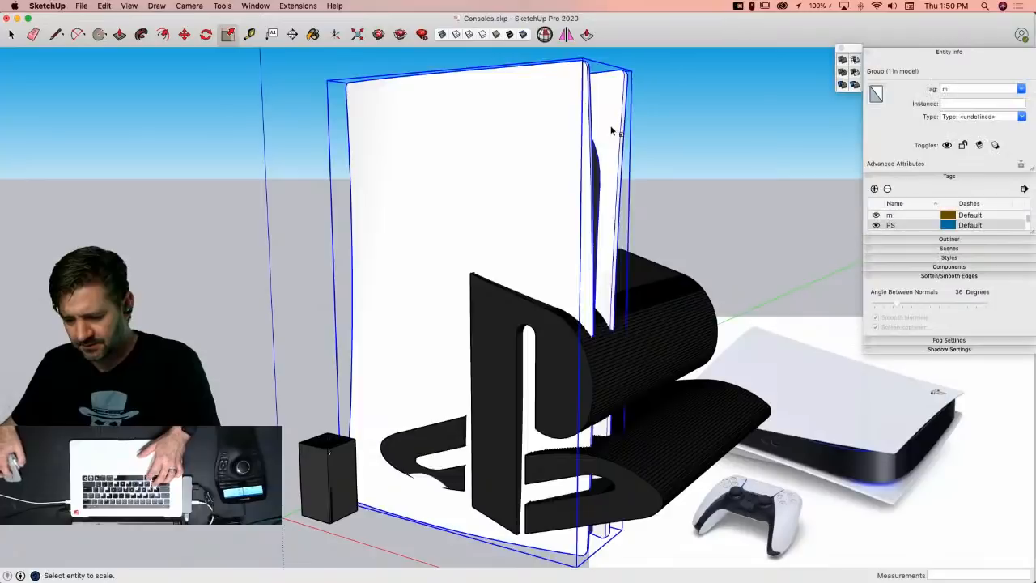
{"action": "key", "text": "super+z"}
Step: Scale the PlayStation console uniformly by a factor of 100 from its corner
{"action": "left_click_drag", "start_coordinate": [395, 424], "coordinate": [666, 147]}
{"action": "type", "text": "100"}
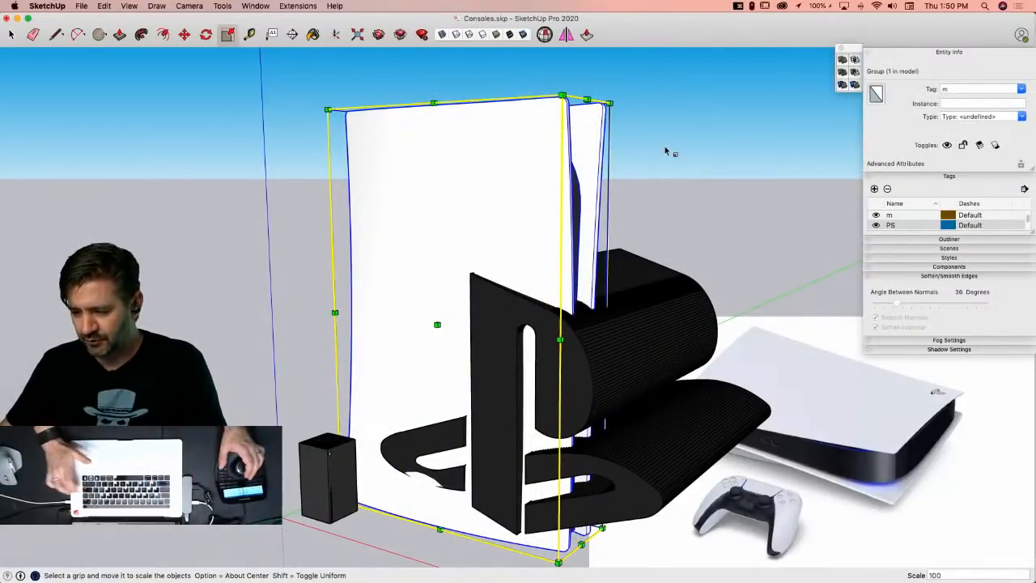
{"action": "key", "text": "Return"}
{"action": "scroll", "coordinate": [667, 152], "scroll_direction": "down", "scroll_amount": 5}
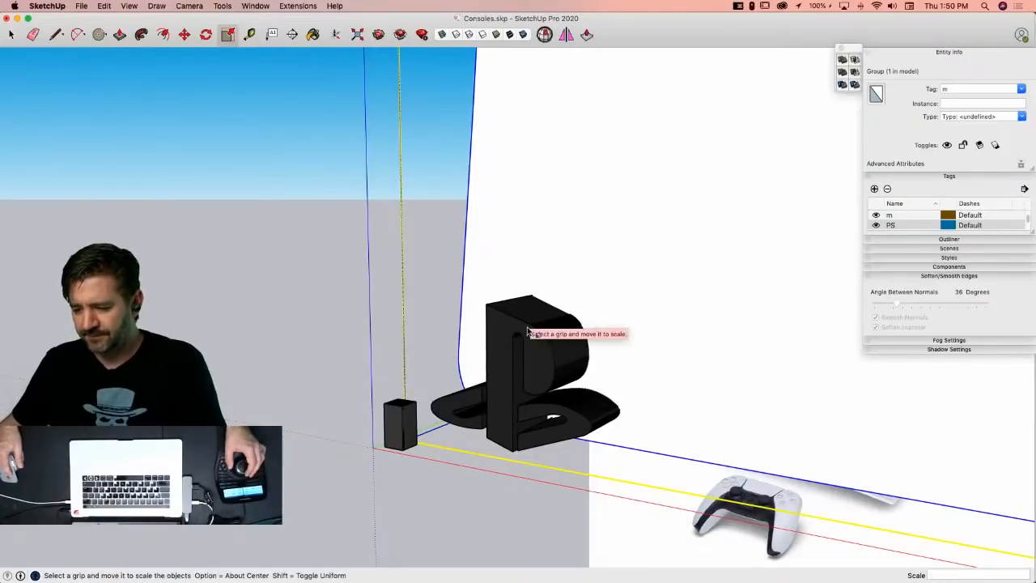
Step: Move the extruded PlayStation symbol onto the enlarged console's side panel, near the panel's upper corner
{"action": "key", "text": "space"}
{"action": "left_click", "coordinate": [526, 333]}
{"action": "middle_click_drag", "start_coordinate": [525, 334], "coordinate": [571, 376]}
{"action": "key", "text": "m"}
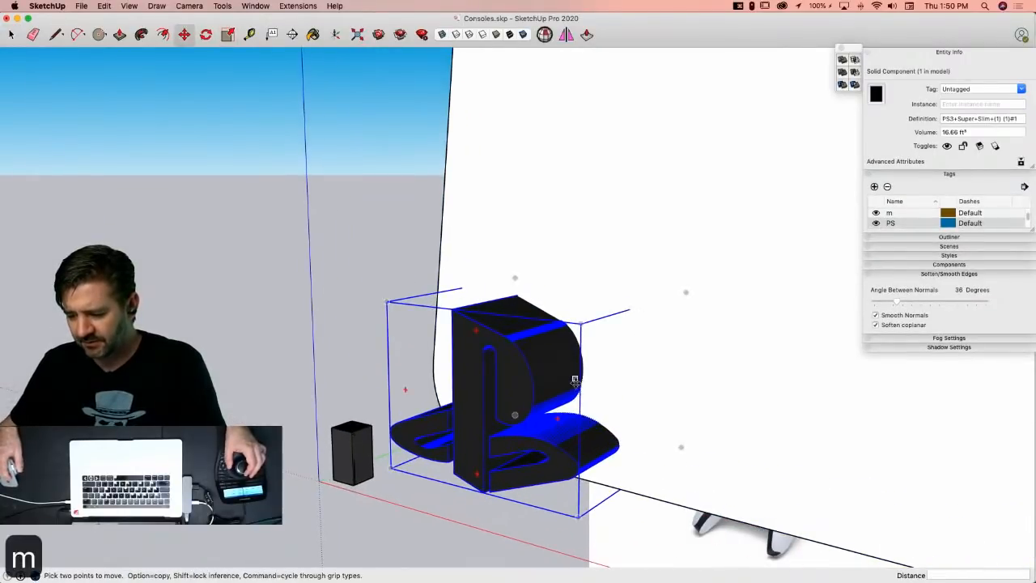
{"action": "left_click", "coordinate": [572, 383]}
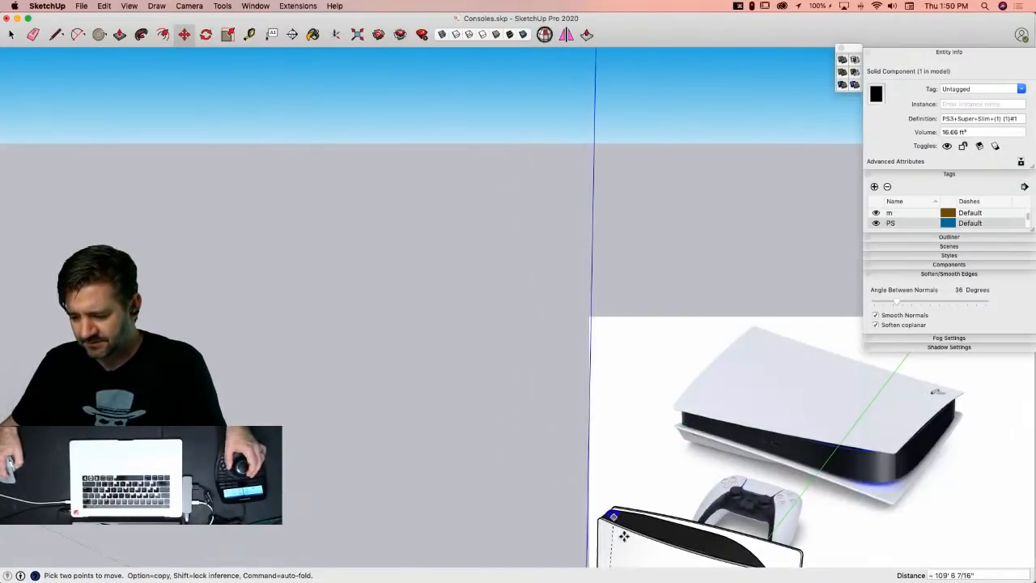
{"action": "mouse_move", "coordinate": [609, 541]}
{"action": "middle_mouse_down"}
{"action": "mouse_move", "coordinate": [586, 412]}
{"action": "mouse_move", "coordinate": [576, 456]}
{"action": "mouse_move", "coordinate": [567, 449]}
{"action": "mouse_move", "coordinate": [590, 397]}
{"action": "mouse_move", "coordinate": [581, 426]}
{"action": "middle_mouse_up"}
{"action": "scroll", "coordinate": [574, 463], "scroll_direction": "up", "scroll_amount": 5}
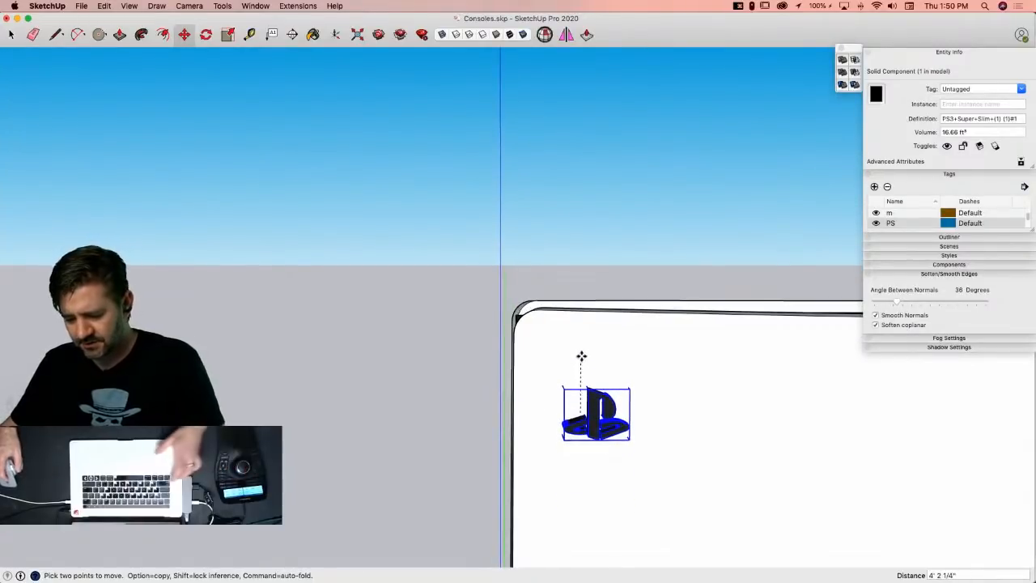
{"action": "left_click", "coordinate": [580, 358]}
Step: Scale the PlayStation symbol on the side panel uniformly by a factor of 2.00
{"action": "key", "text": "s"}
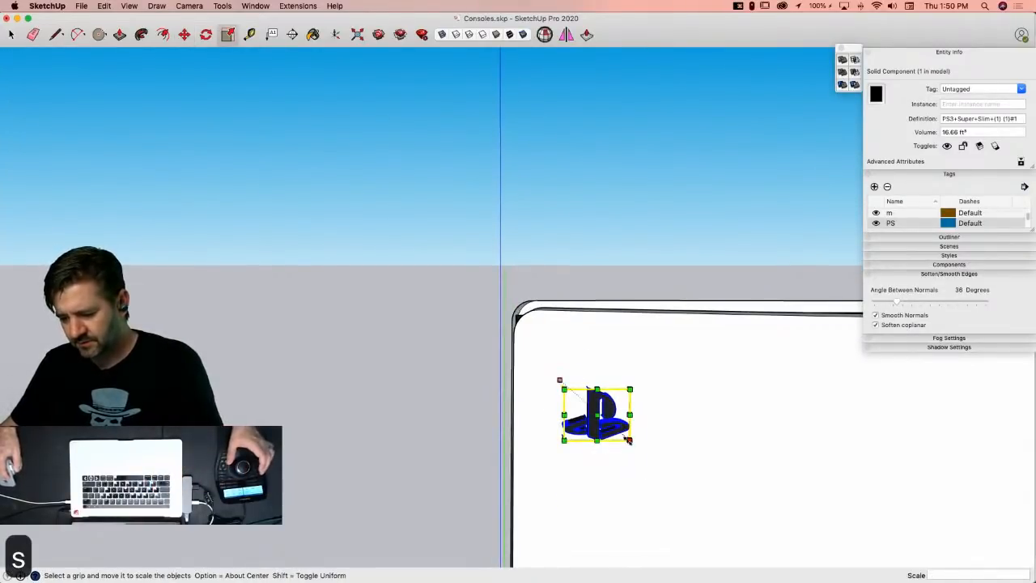
{"action": "left_click", "coordinate": [628, 440]}
{"action": "left_click", "coordinate": [697, 517]}
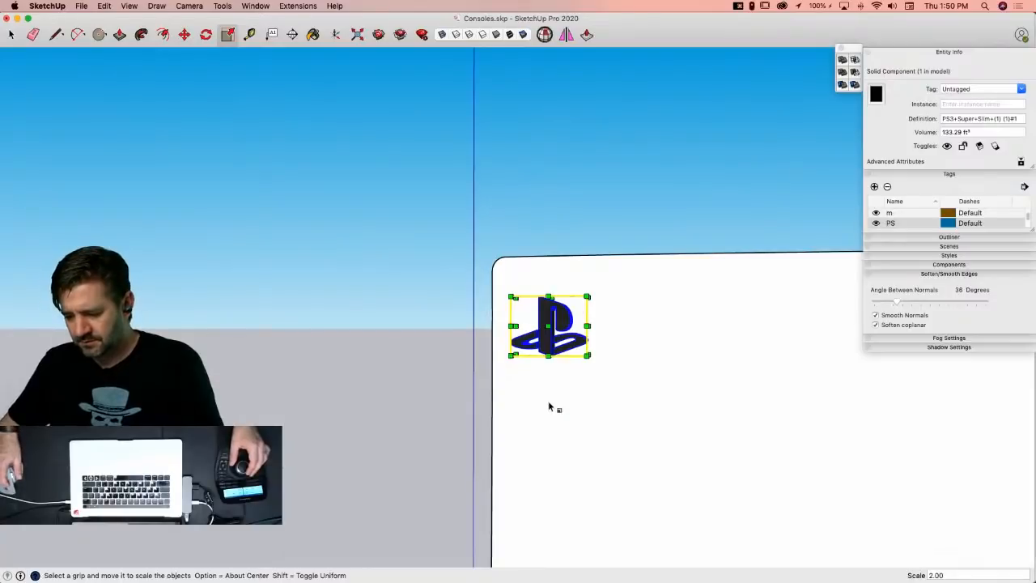
Step: Move the symbol about 1' 6 7/8" diagonally inward, away from the side panel's upper corner
{"action": "key", "text": "m"}
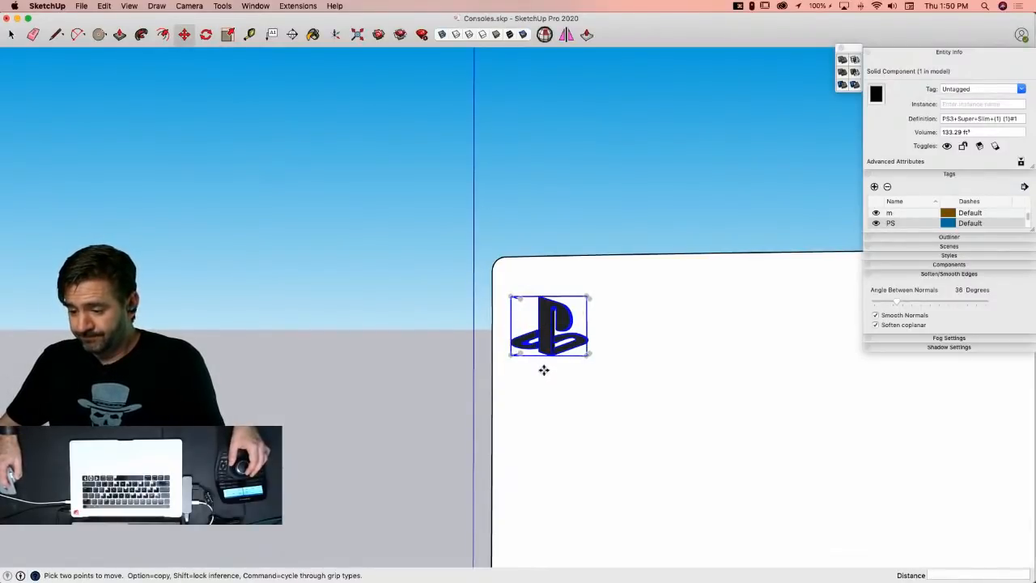
{"action": "left_click", "coordinate": [544, 370]}
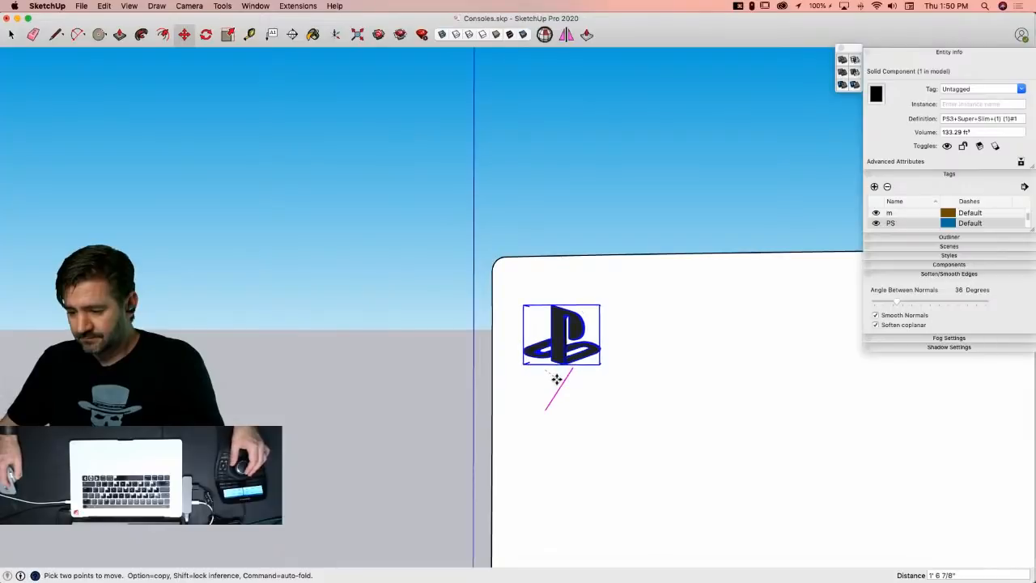
{"action": "left_click", "coordinate": [557, 379]}
{"action": "key", "text": "space"}
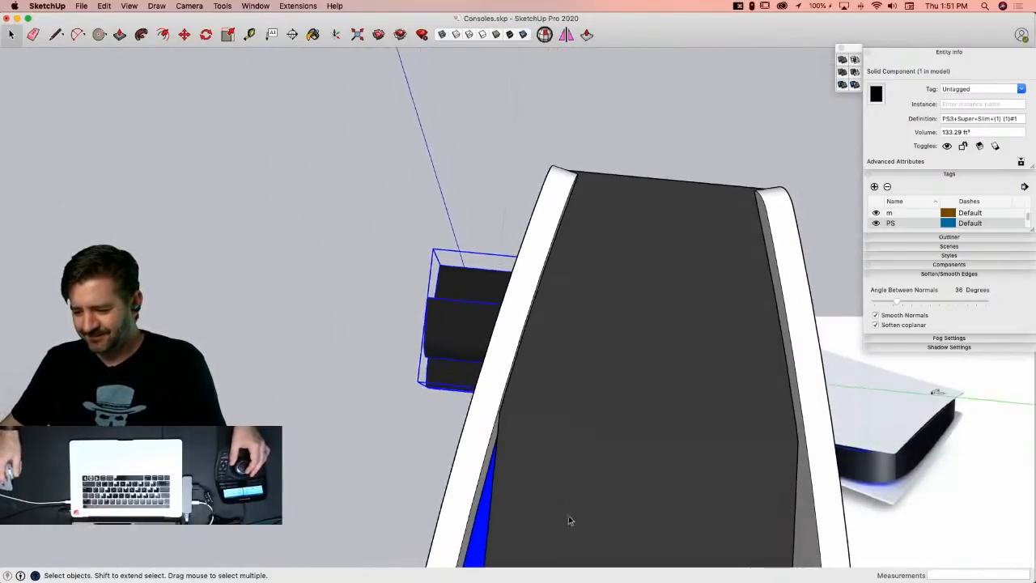
Step: Move the symbol deeper through the curved side panel and select the PlayStation console group
{"action": "key", "text": "m"}
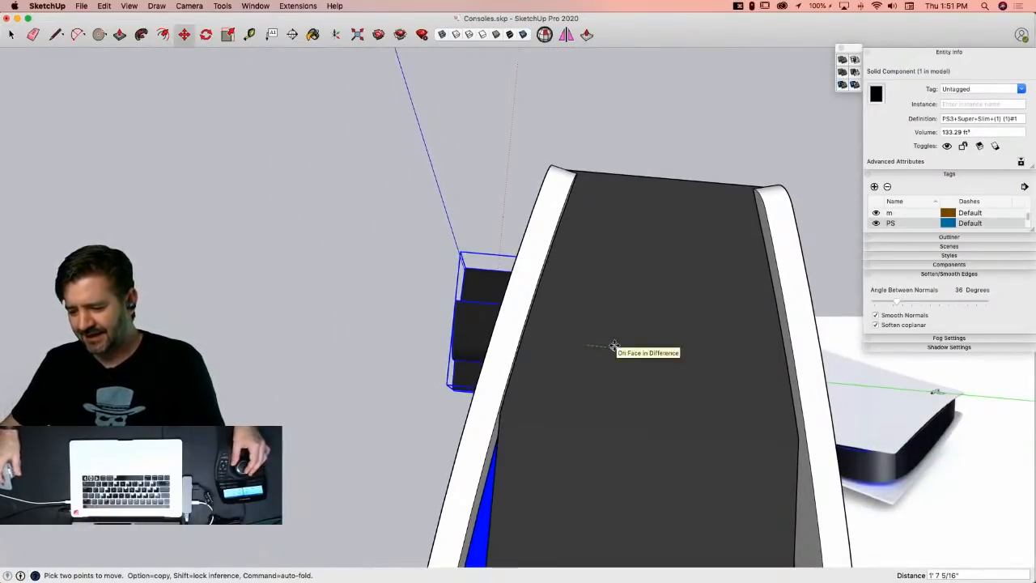
{"action": "key", "text": "space"}
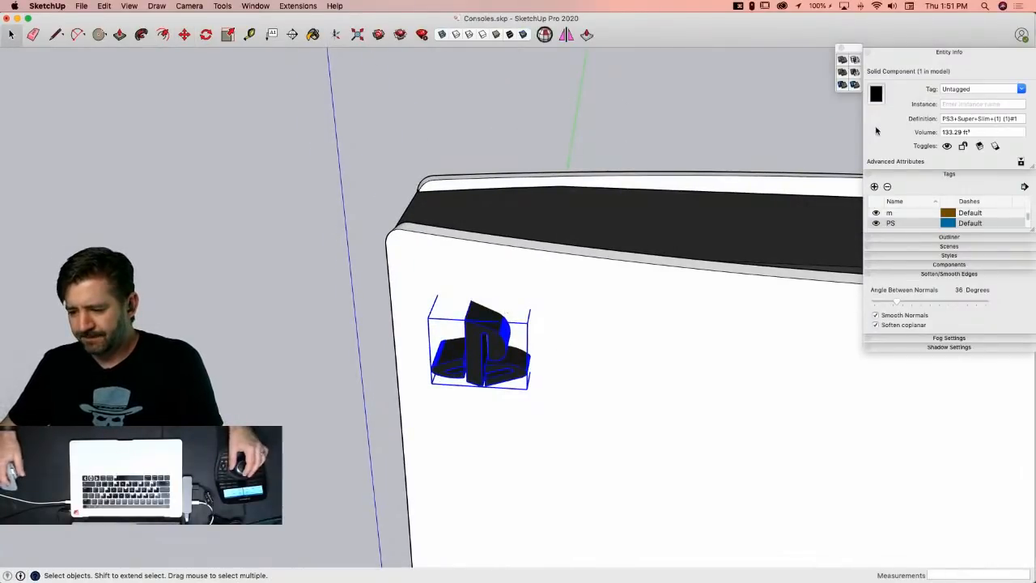
{"action": "key", "text": "space"}
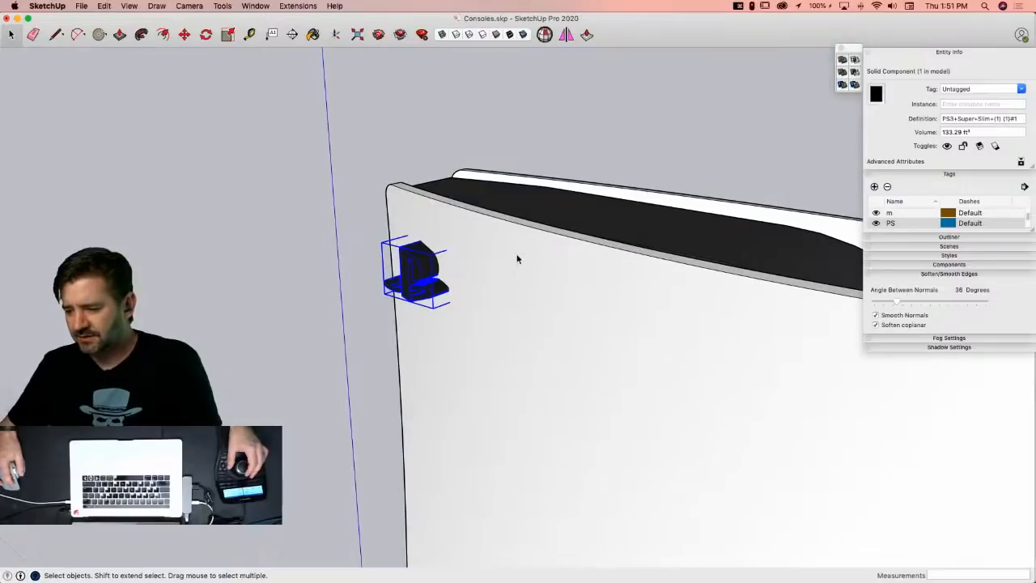
{"action": "left_click", "coordinate": [517, 259]}
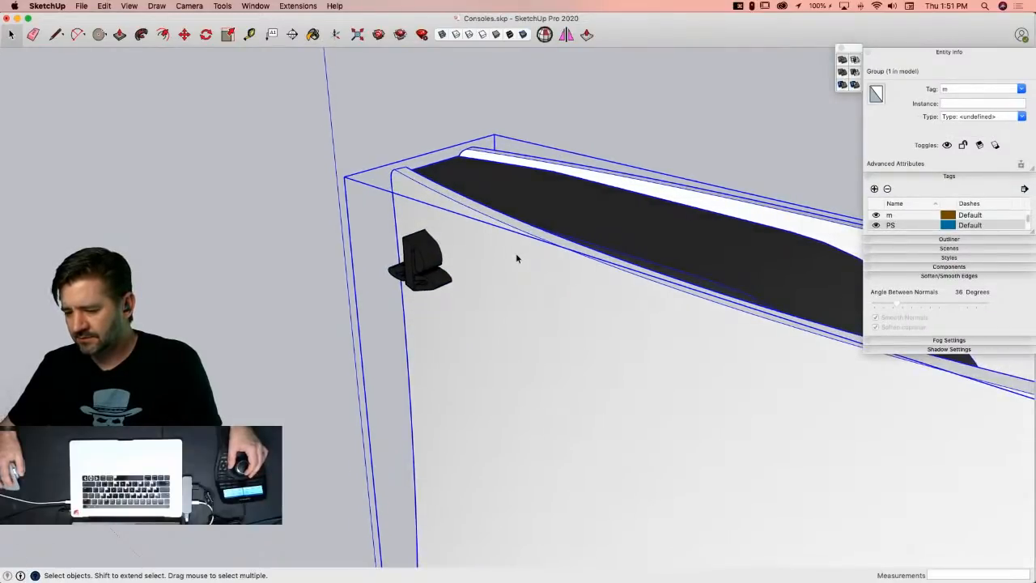
Step: Explode the PlayStation console group and fix the side panel's stray edges with Solid Inspector so it becomes a solid
{"action": "right_click", "coordinate": [516, 258]}
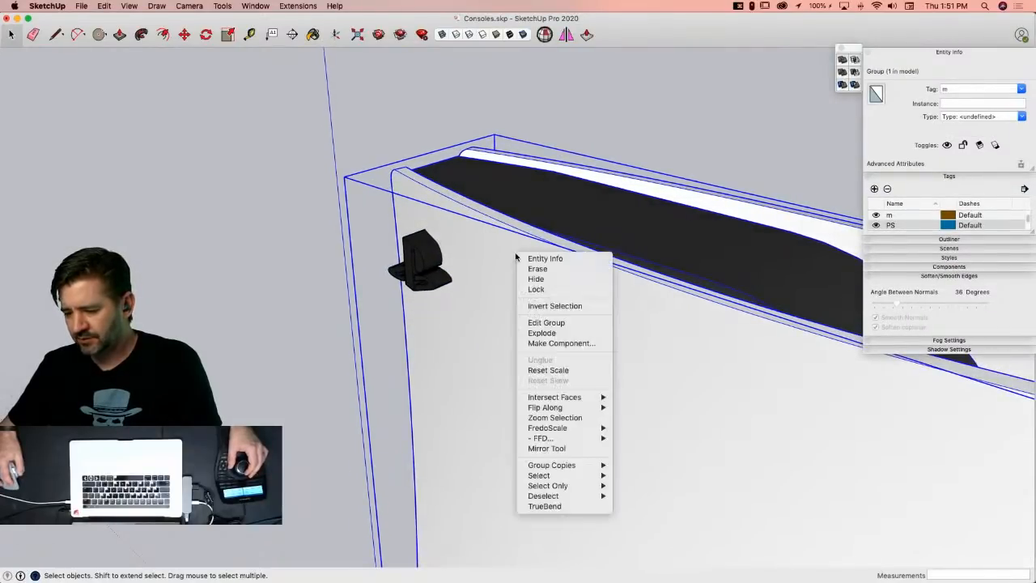
{"action": "left_click", "coordinate": [552, 334]}
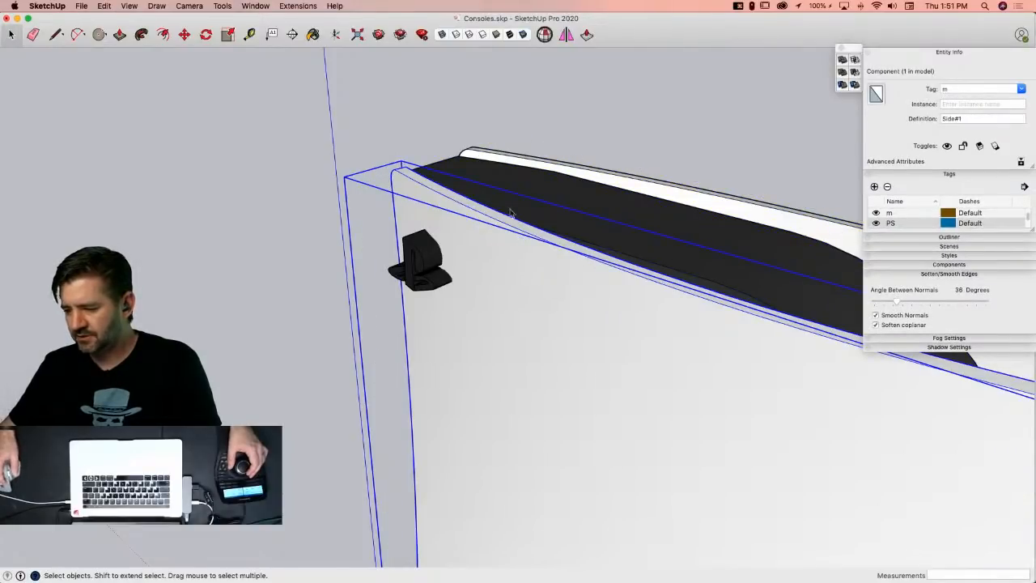
{"action": "left_click", "coordinate": [544, 34]}
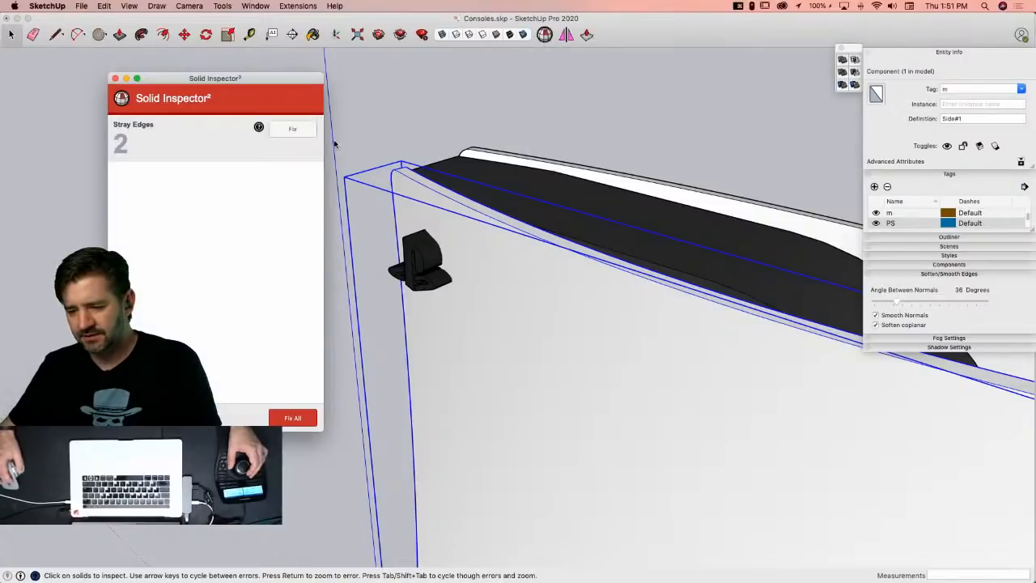
{"action": "left_click", "coordinate": [301, 130]}
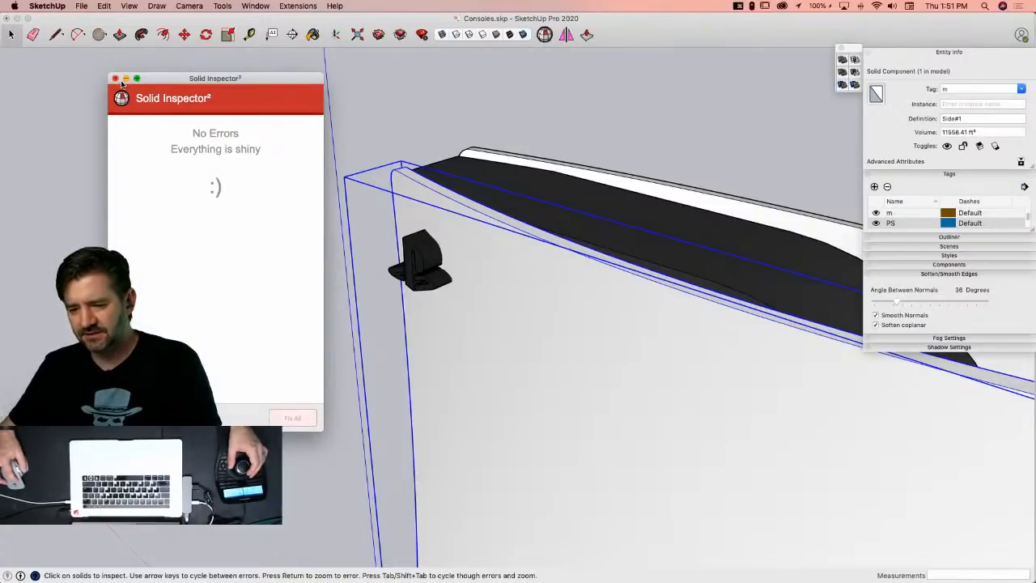
{"action": "left_click", "coordinate": [115, 78]}
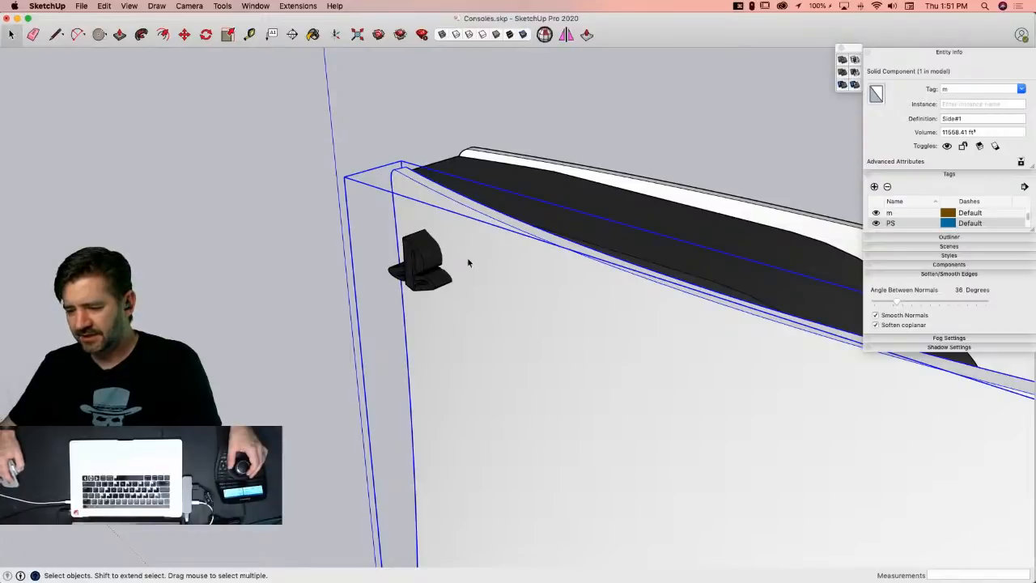
Step: Save the model and subtract the extruded PlayStation symbol from the white side panel with a solid difference operation
{"action": "left_click", "coordinate": [428, 275]}
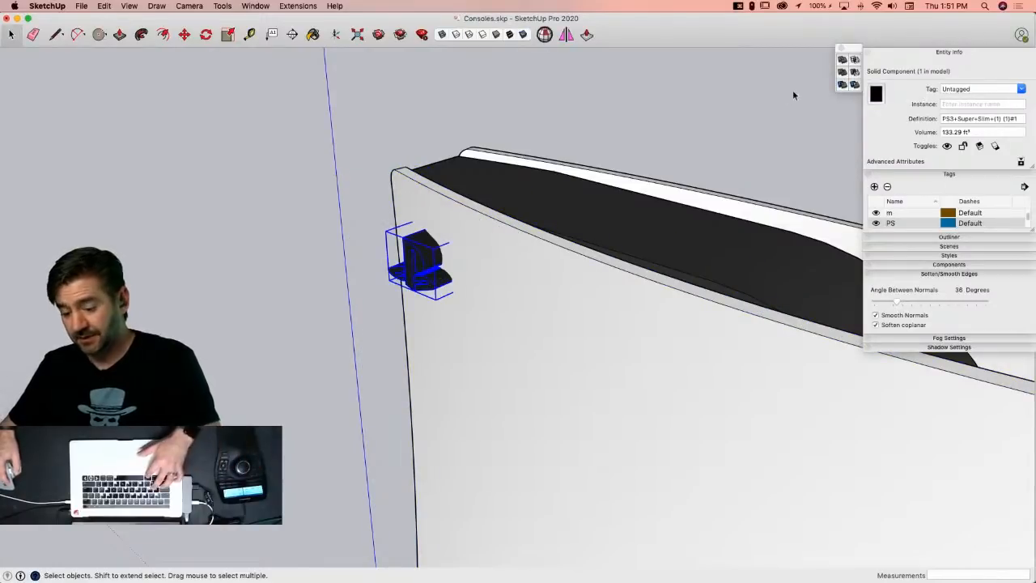
{"action": "key", "text": "super+s"}
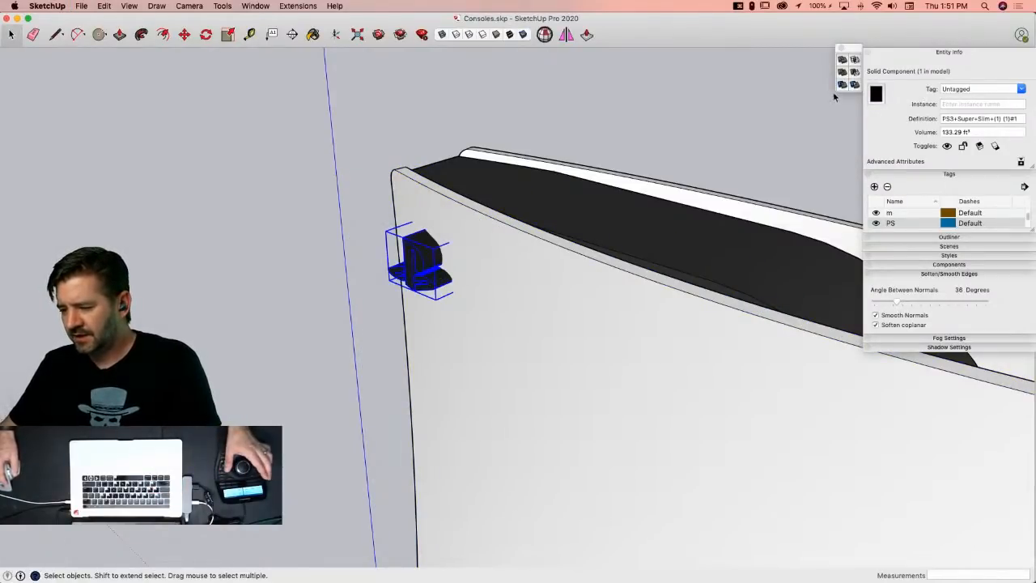
{"action": "left_click", "coordinate": [856, 73]}
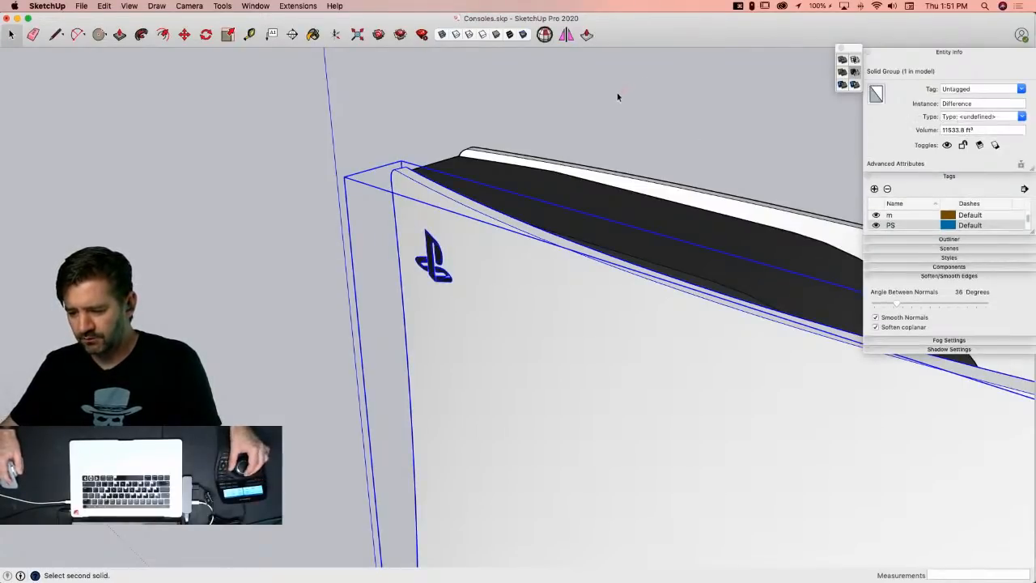
{"action": "key", "text": "space"}
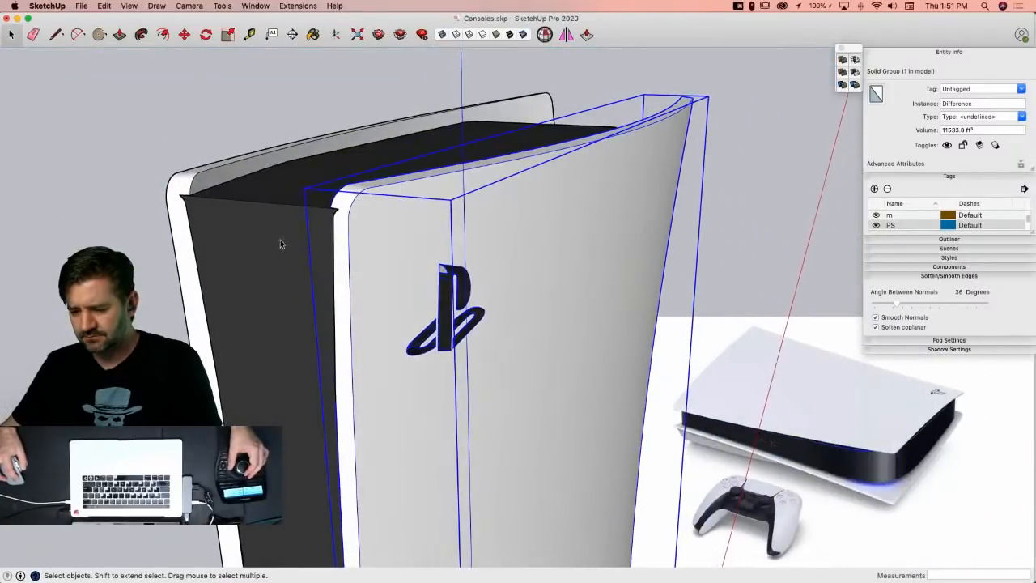
Step: Open the console's black core group for editing with the rest of the model hidden
{"action": "left_click", "coordinate": [280, 241]}
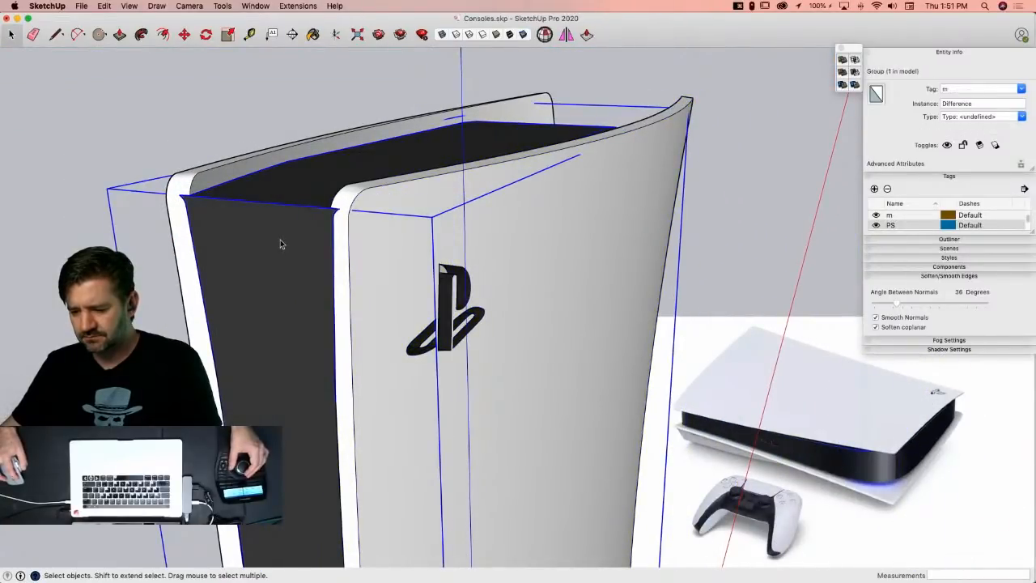
{"action": "double_click", "coordinate": [280, 242]}
{"action": "key", "text": "q"}
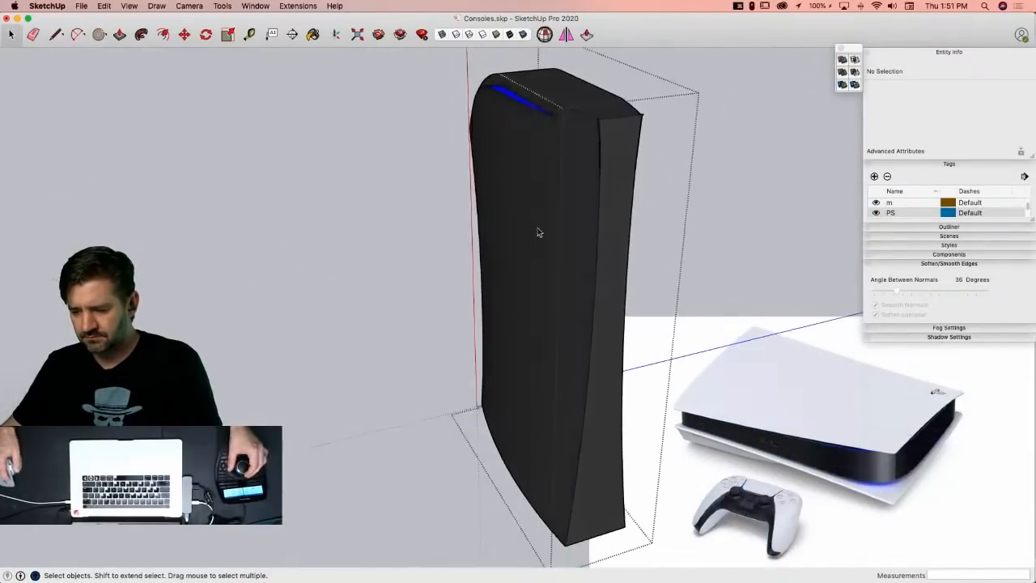
Step: Cut the black core's large curved side surface, paste it beside the core and start scaling it
{"action": "left_click", "coordinate": [554, 223]}
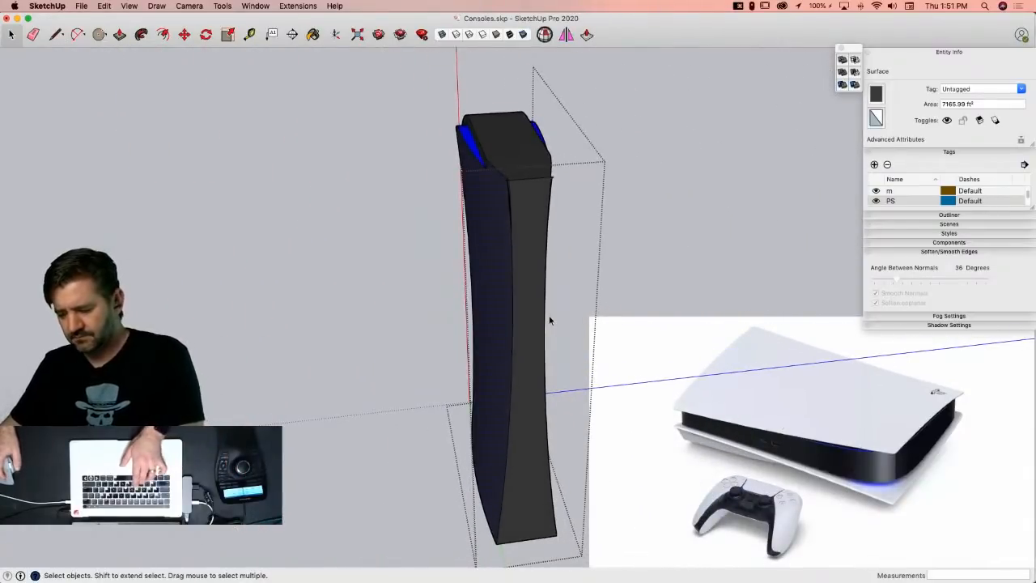
{"action": "key", "text": "super+v"}
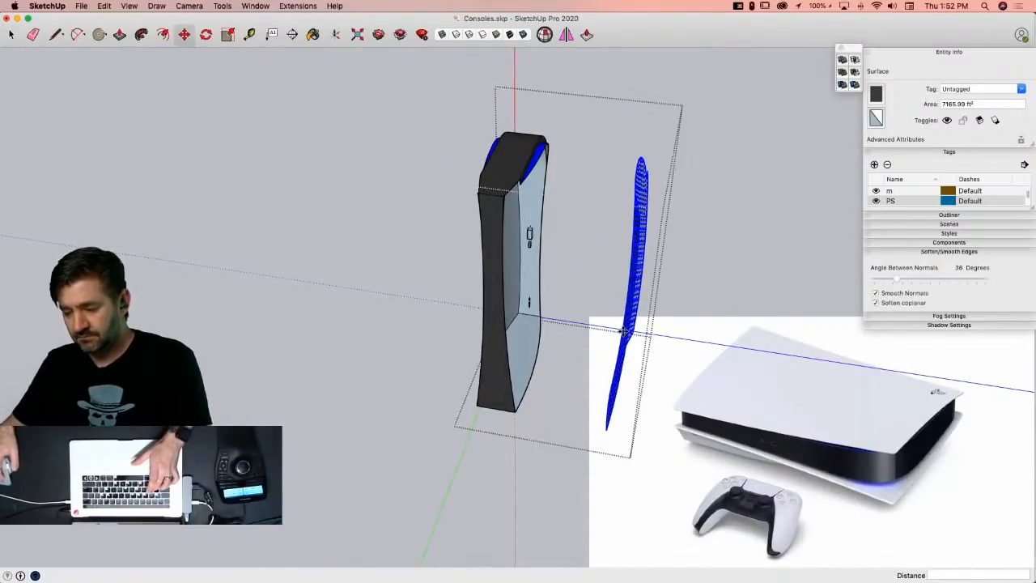
{"action": "left_click", "coordinate": [623, 330]}
{"action": "key", "text": "s"}
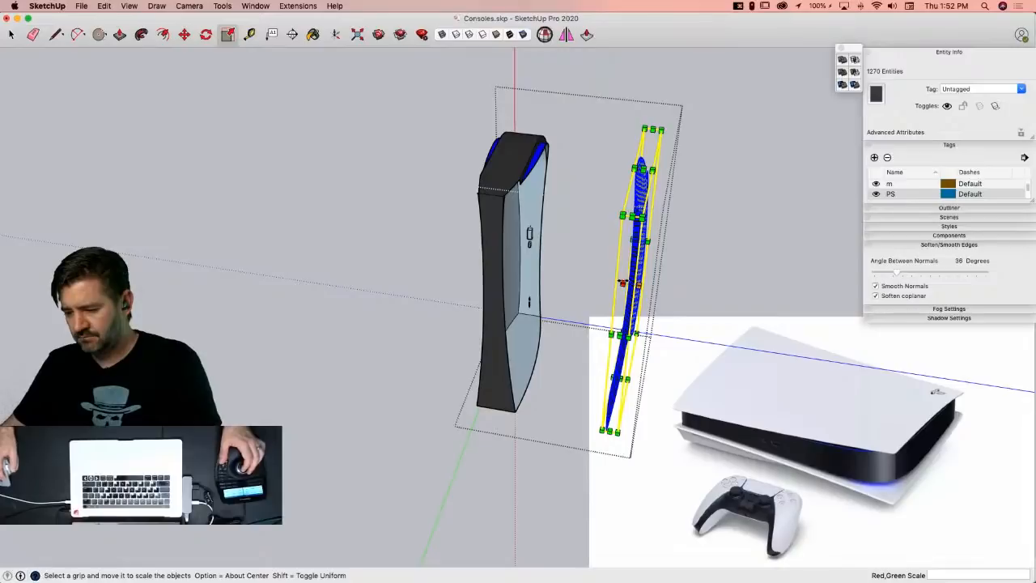
Step: Mirror the selected curved side surface with a blue scale of -1 and move it onto the open side of the dark console body, matching corners
{"action": "left_click_drag", "start_coordinate": [638, 283], "coordinate": [655, 287]}
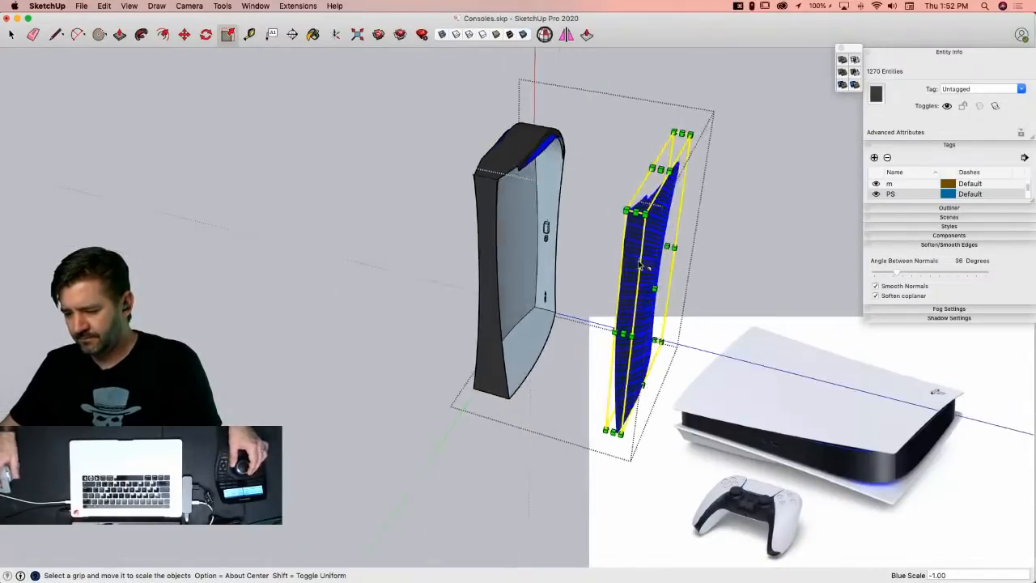
{"action": "key", "text": "m"}
{"action": "left_click", "coordinate": [675, 269]}
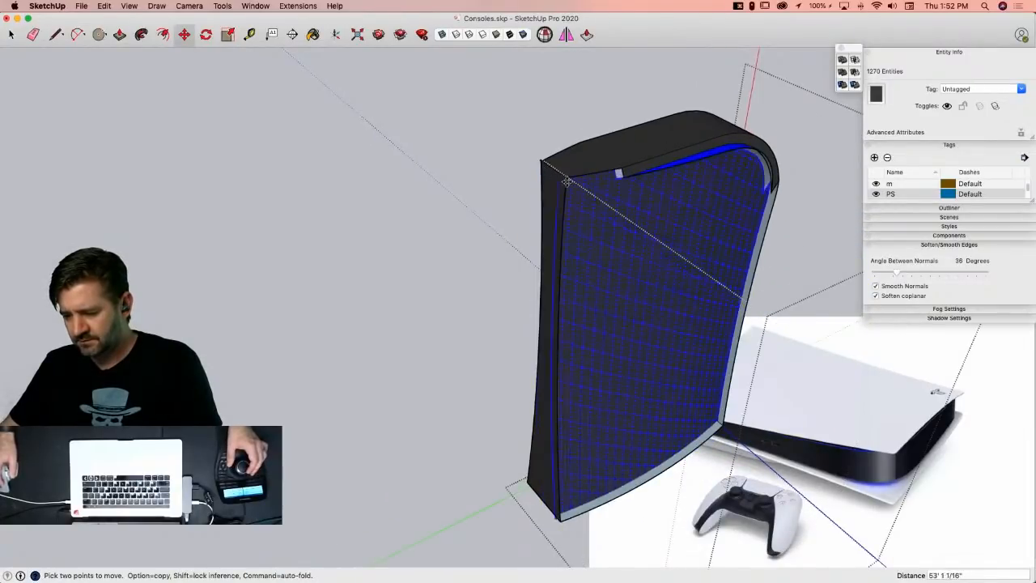
{"action": "left_click", "coordinate": [567, 178]}
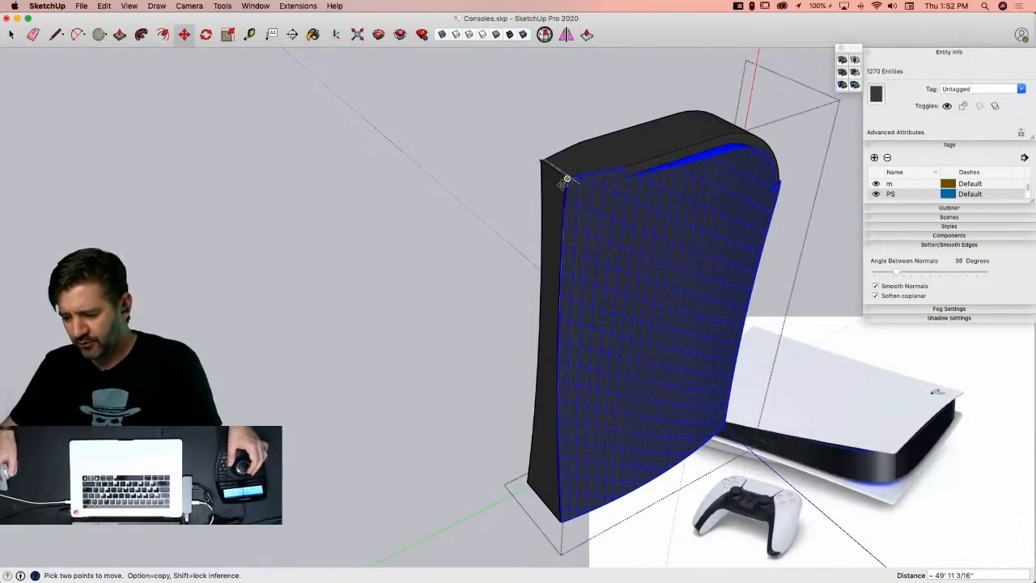
{"action": "key", "text": "space"}
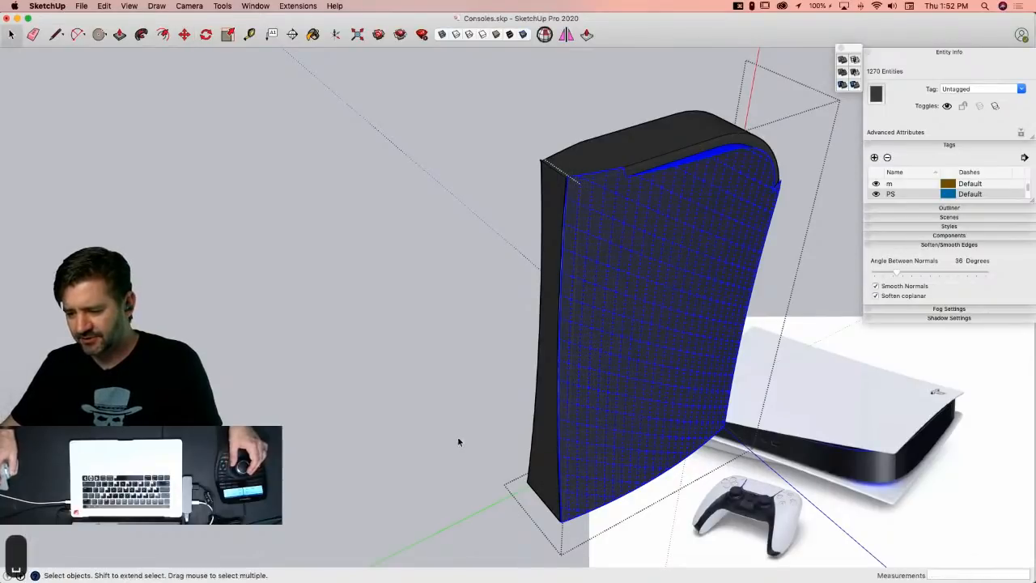
{"action": "left_click", "coordinate": [458, 437]}
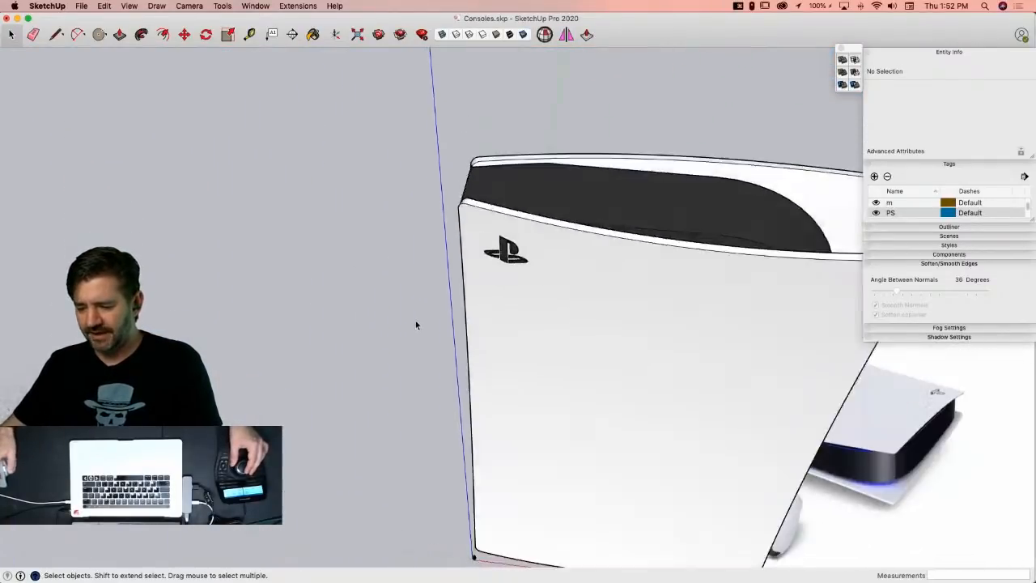
Step: Group the two white side panels and the dark body of the PlayStation console together
{"action": "left_click", "coordinate": [646, 252]}
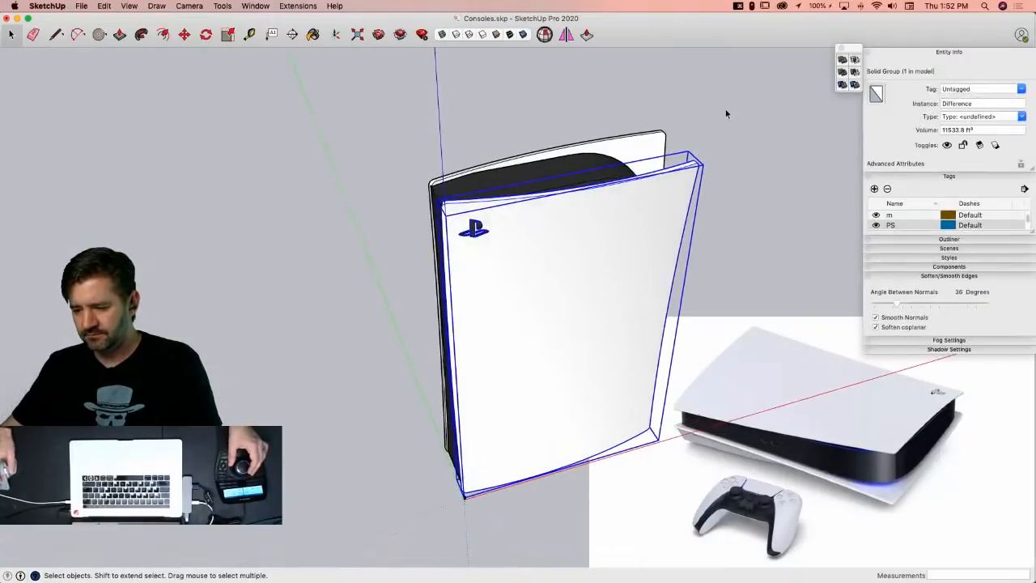
{"action": "left_click_drag", "start_coordinate": [531, 255], "coordinate": [533, 253]}
{"action": "right_click", "coordinate": [532, 249]}
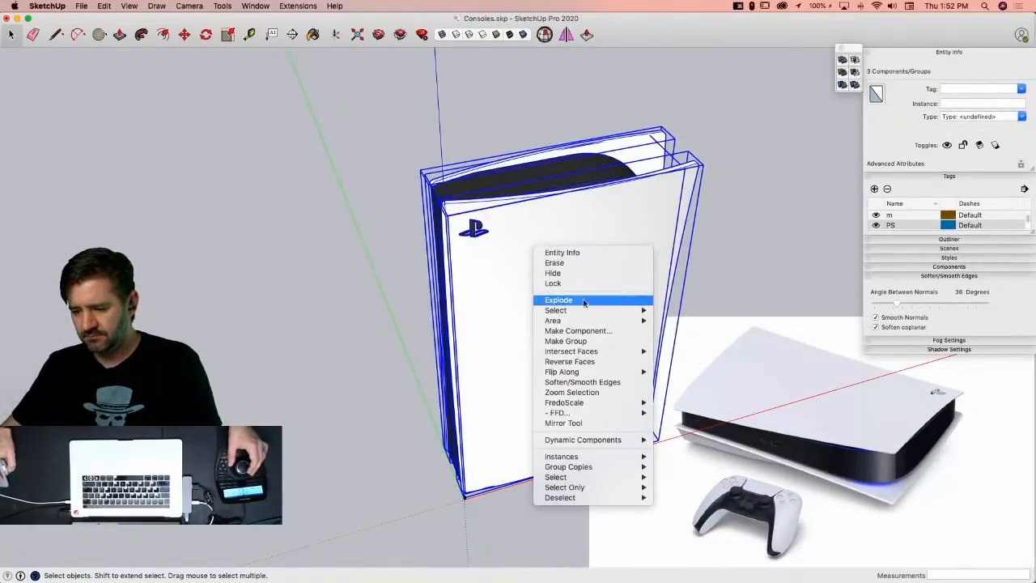
{"action": "left_click", "coordinate": [582, 341]}
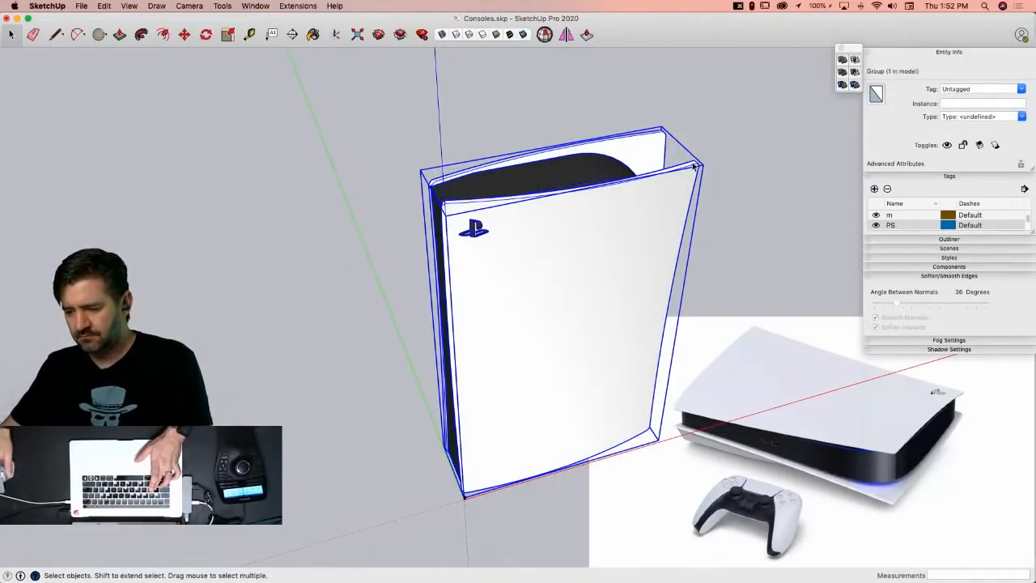
Step: Scale the grouped PlayStation console uniformly by .01
{"action": "key", "text": "s"}
{"action": "left_click_drag", "start_coordinate": [662, 128], "coordinate": [622, 154]}
{"action": "type", "text": ".01"}
{"action": "key", "text": "Return"}
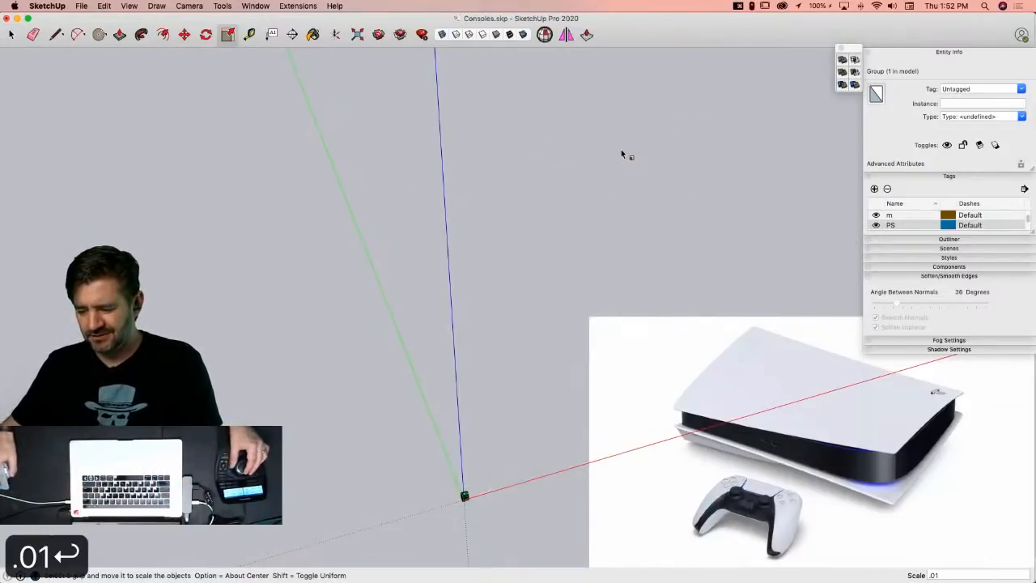
{"action": "key", "text": "space"}
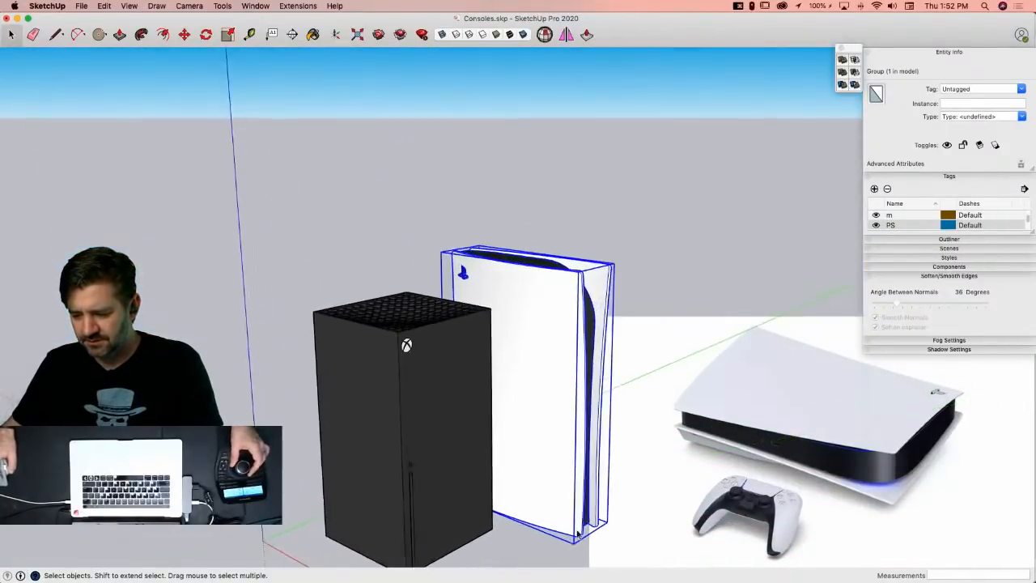
{"action": "left_click", "coordinate": [542, 535]}
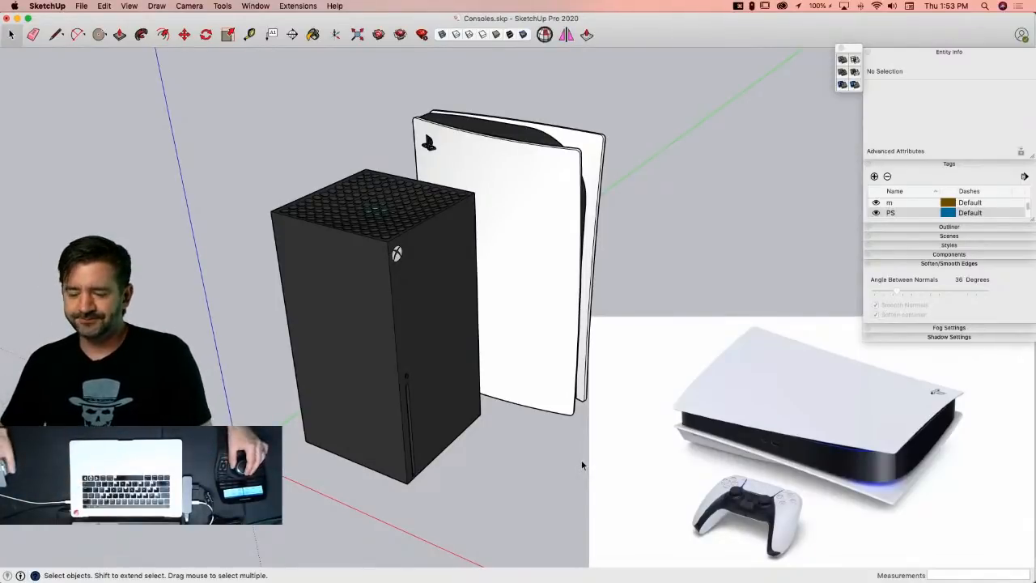
Step: Save and close the Consoles model and start a new, empty model
{"action": "mouse_move", "coordinate": [582, 465]}
{"action": "middle_mouse_down"}
{"action": "mouse_move", "coordinate": [572, 457]}
{"action": "mouse_move", "coordinate": [613, 363]}
{"action": "middle_mouse_up"}
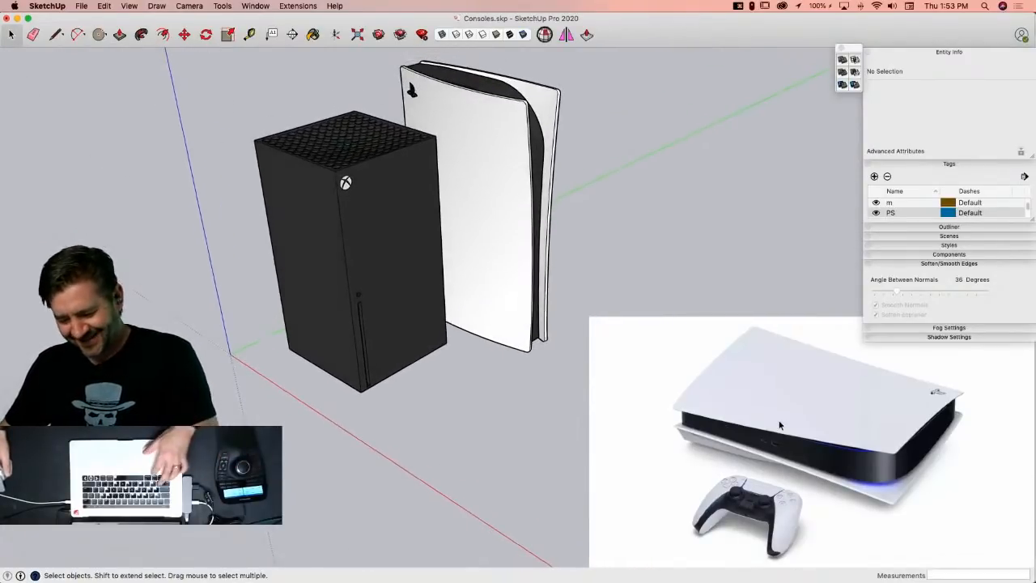
{"action": "key", "text": "super+s"}
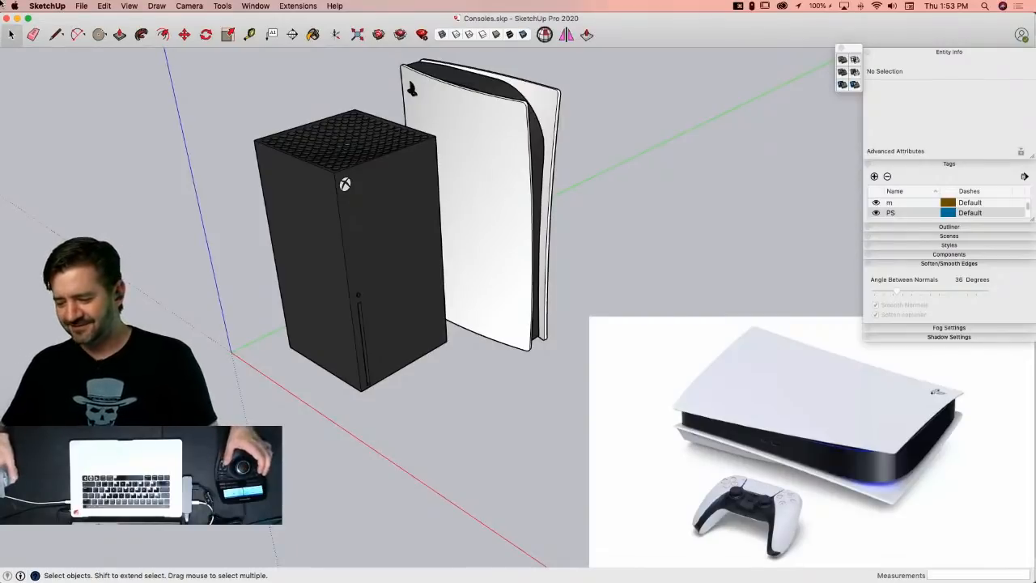
{"action": "mouse_move", "coordinate": [1, 30]}
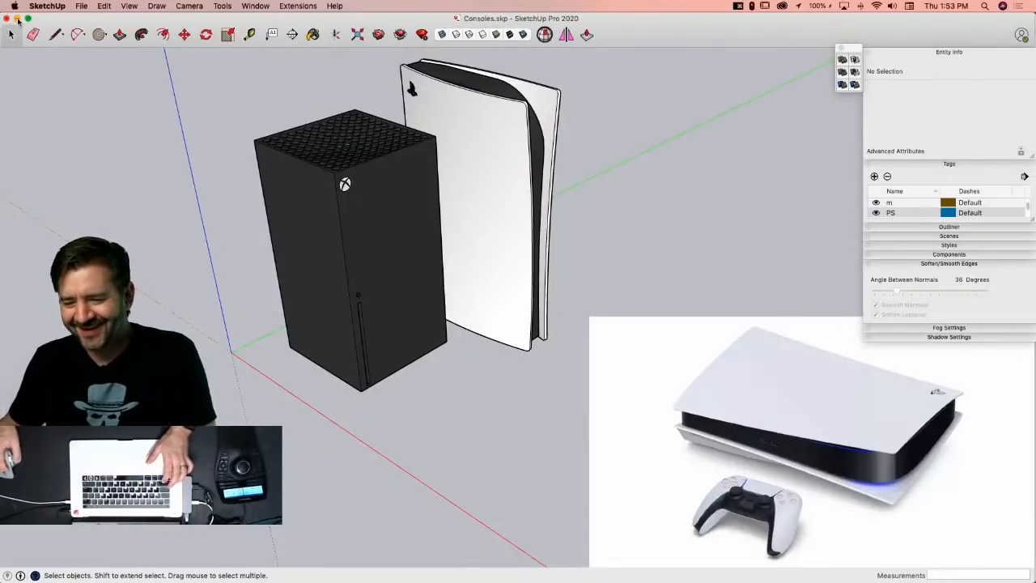
{"action": "left_click", "coordinate": [7, 18]}
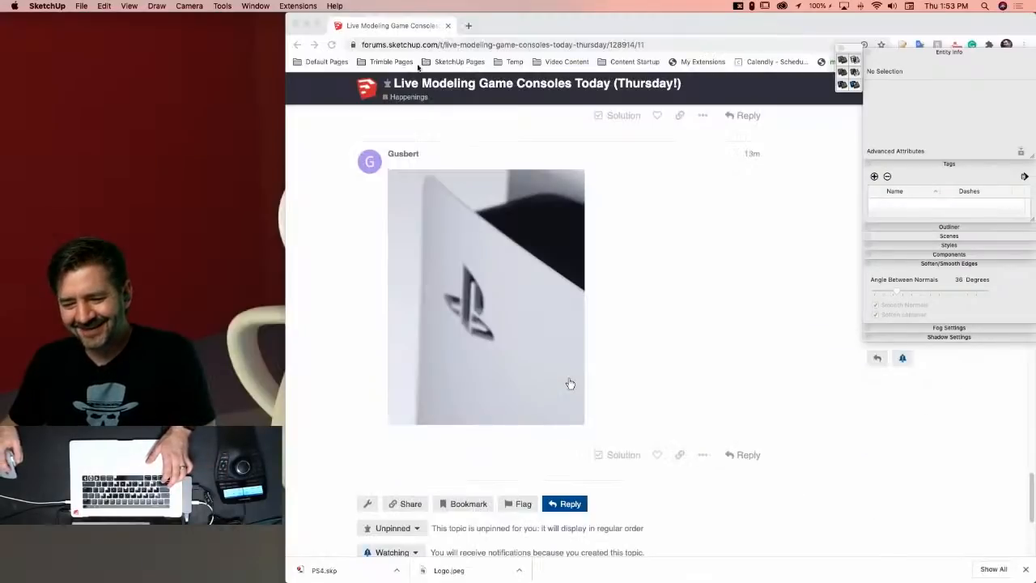
{"action": "left_click", "coordinate": [82, 7]}
{"action": "left_click", "coordinate": [86, 17]}
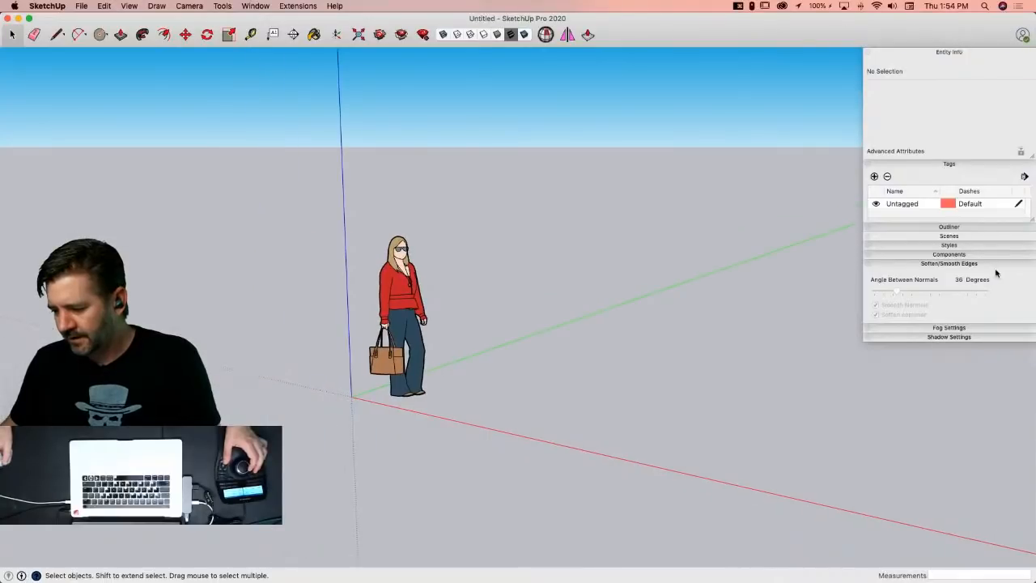
{"action": "left_click", "coordinate": [904, 165]}
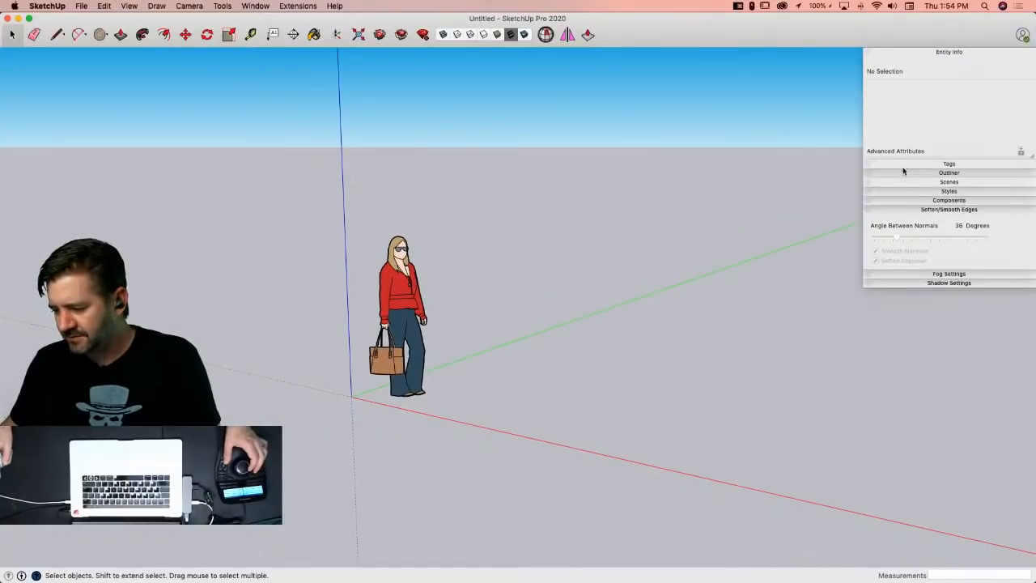
{"action": "left_click", "coordinate": [935, 195]}
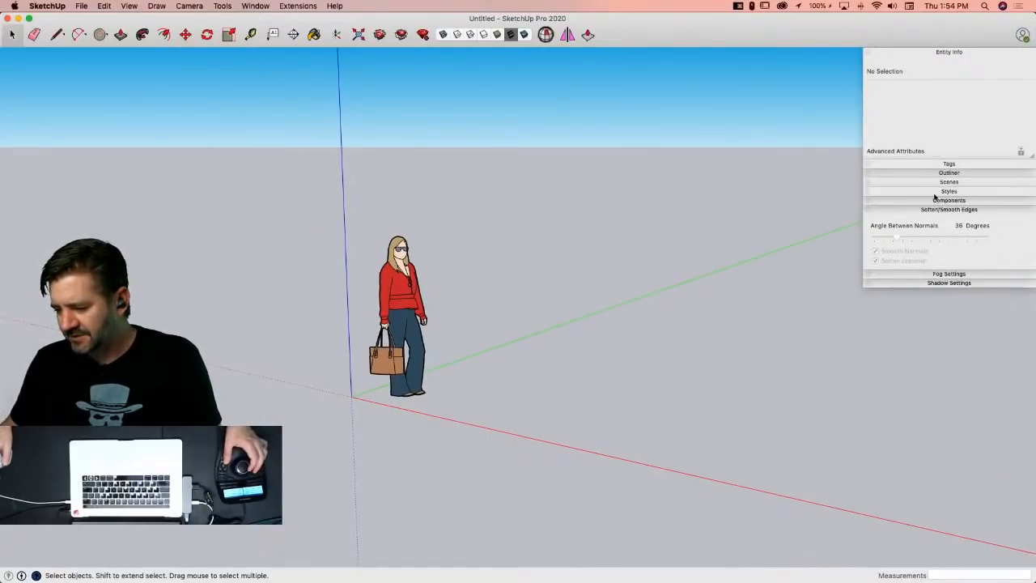
{"action": "left_click", "coordinate": [951, 250]}
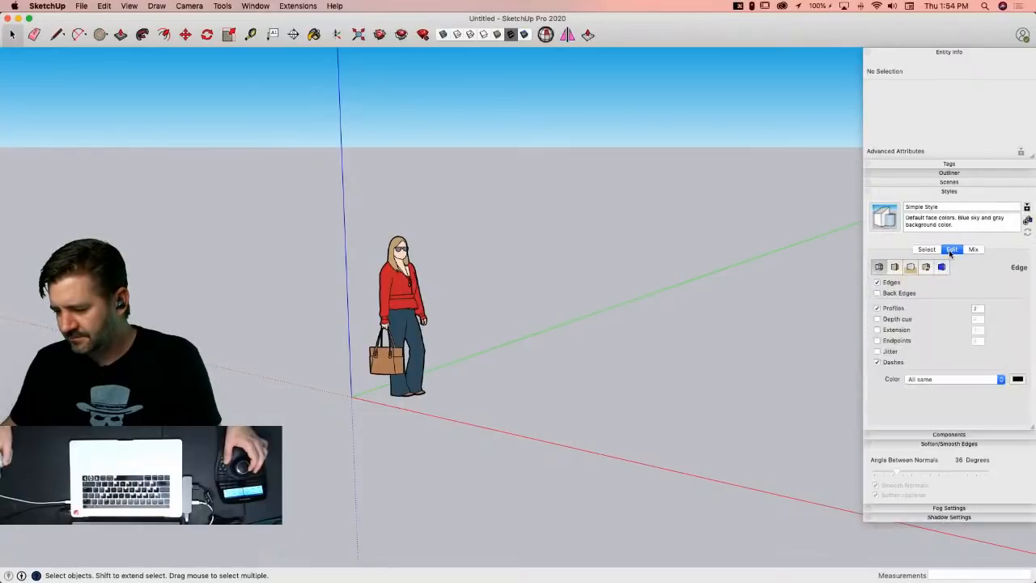
{"action": "left_click", "coordinate": [928, 250]}
{"action": "left_click", "coordinate": [955, 250]}
{"action": "left_click", "coordinate": [927, 268]}
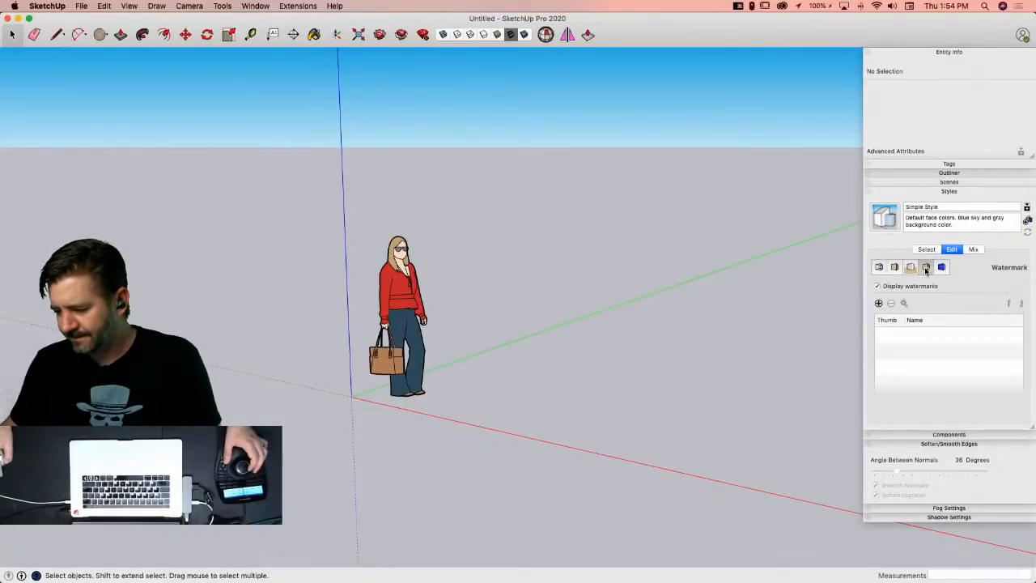
{"action": "left_click", "coordinate": [879, 304]}
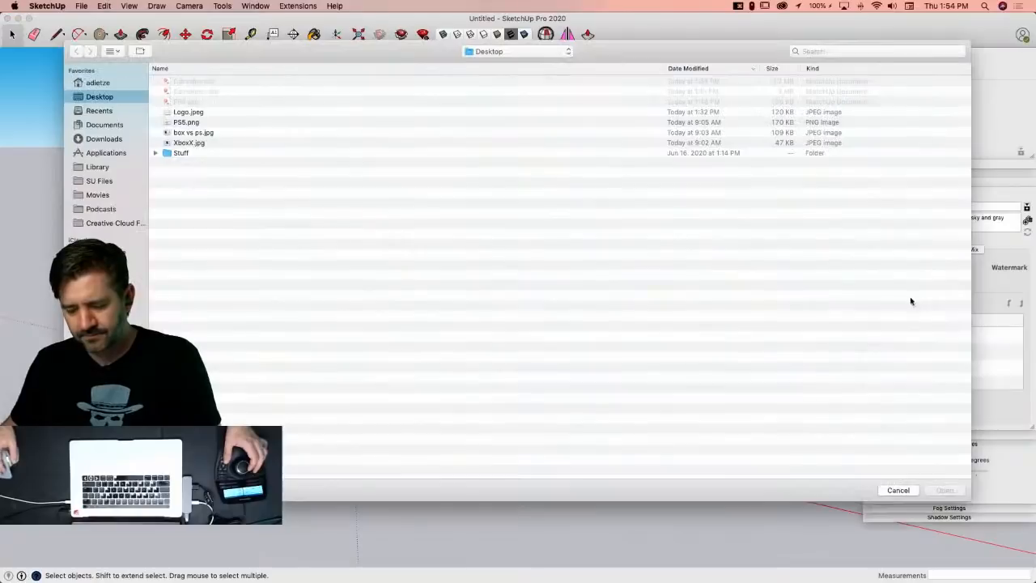
{"action": "left_click", "coordinate": [195, 122]}
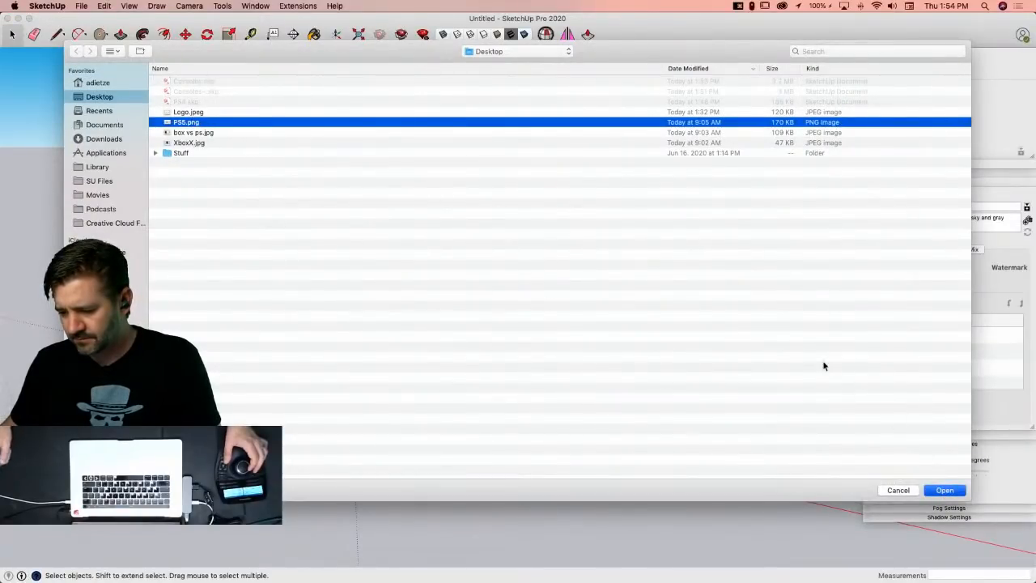
{"action": "key", "text": "Return"}
{"action": "left_click", "coordinate": [459, 284]}
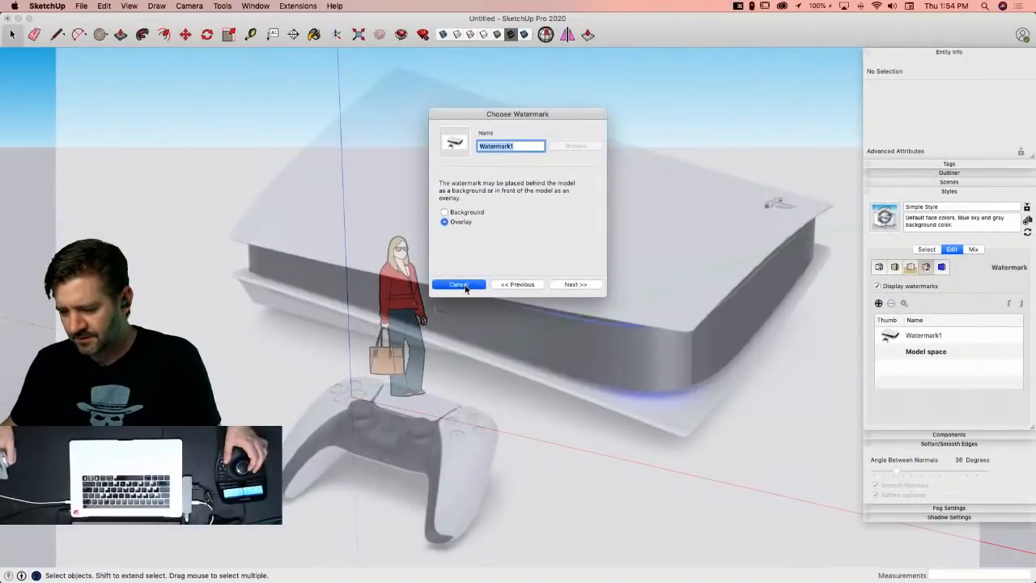
Step: Erase the default human figure and draw a square of about 7 11/16" per side on the ground near the origin
{"action": "key", "text": "e"}
{"action": "left_click", "coordinate": [417, 272]}
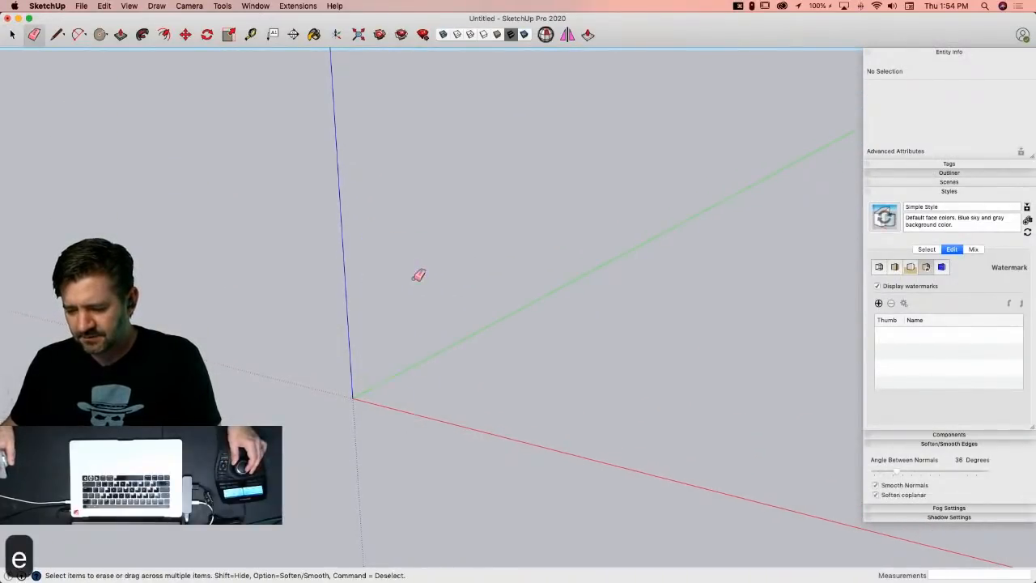
{"action": "key", "text": "r"}
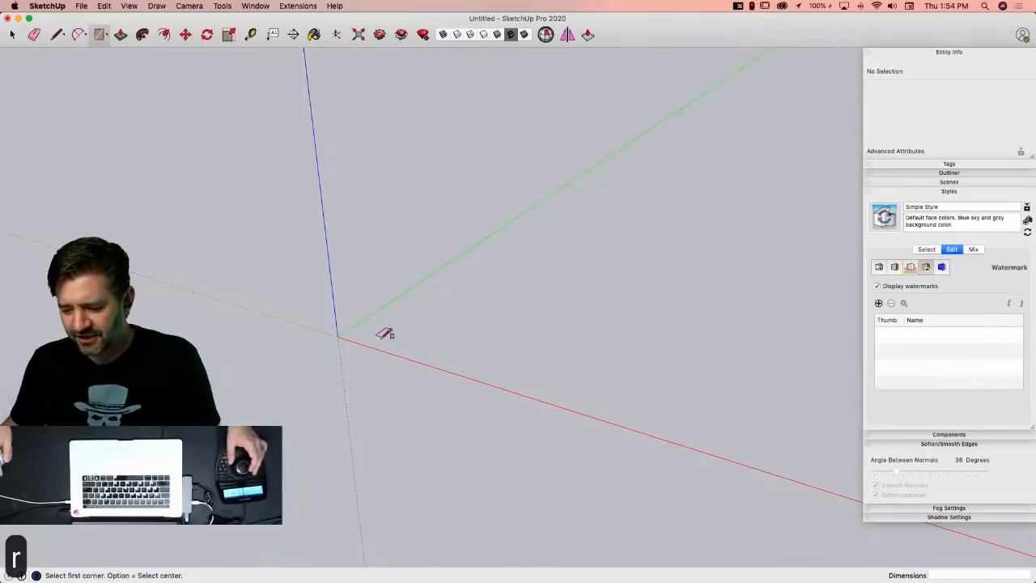
{"action": "left_click", "coordinate": [361, 348]}
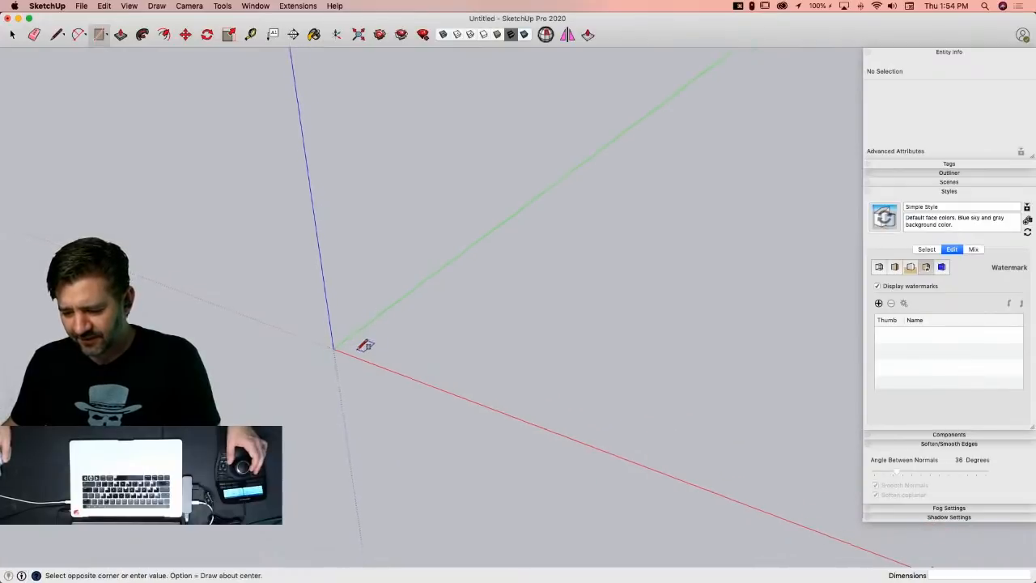
{"action": "left_click", "coordinate": [407, 340]}
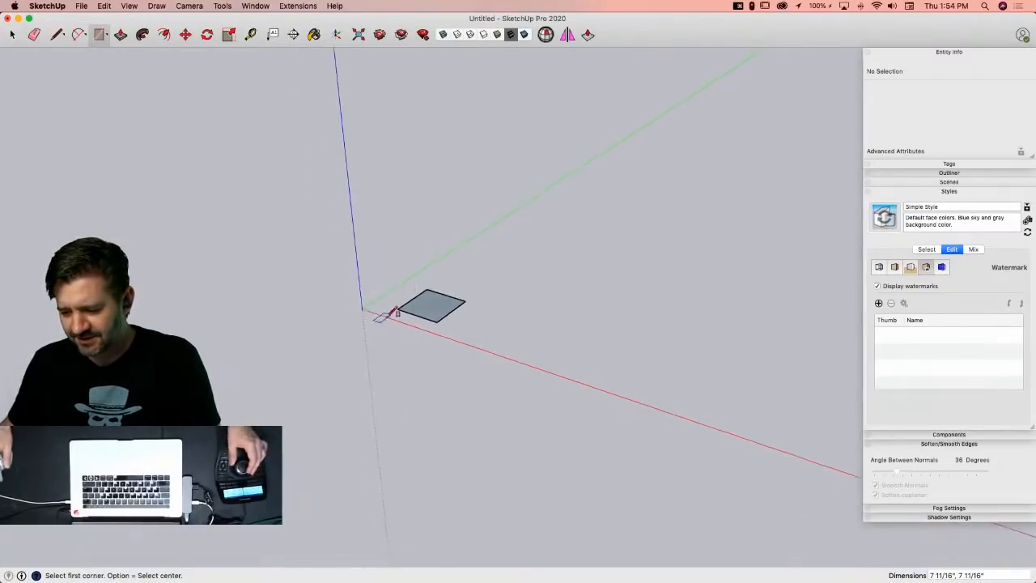
Step: Pull the square up about 9/16" and offset the top face's edges outward to form a surrounding rim
{"action": "key", "text": "p"}
{"action": "left_click", "coordinate": [387, 296]}
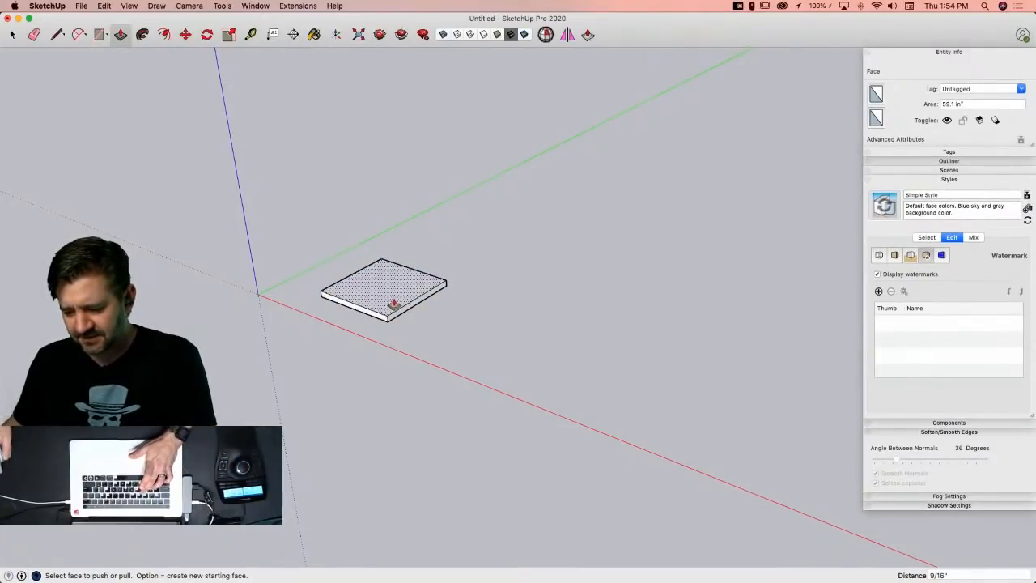
{"action": "key", "text": "f"}
{"action": "left_click", "coordinate": [405, 311]}
{"action": "left_click", "coordinate": [410, 316]}
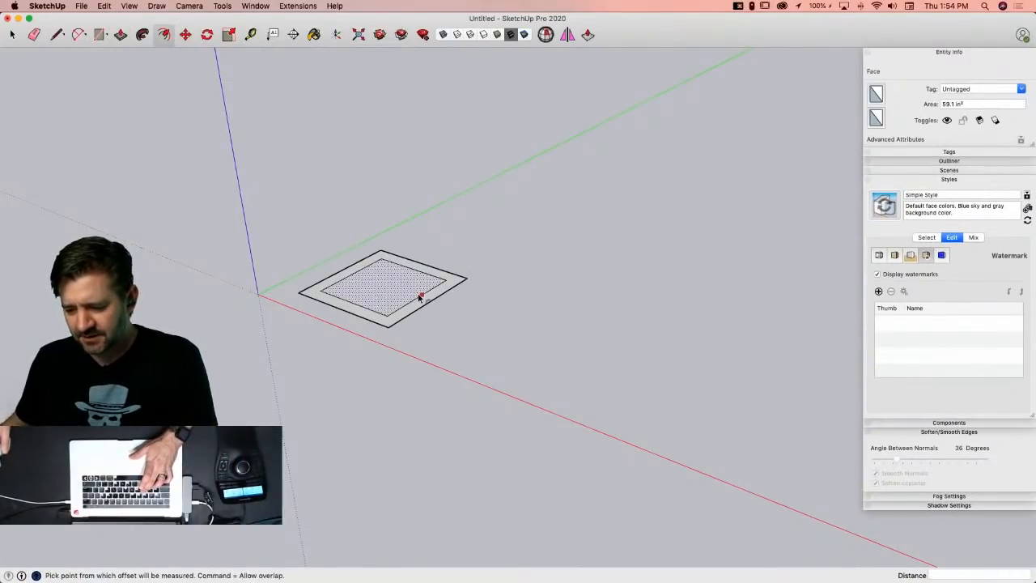
Step: Raise the rim and the inner face about 2 7/8" each and erase the inner square's outline on top
{"action": "key", "text": "p"}
{"action": "left_click", "coordinate": [415, 305]}
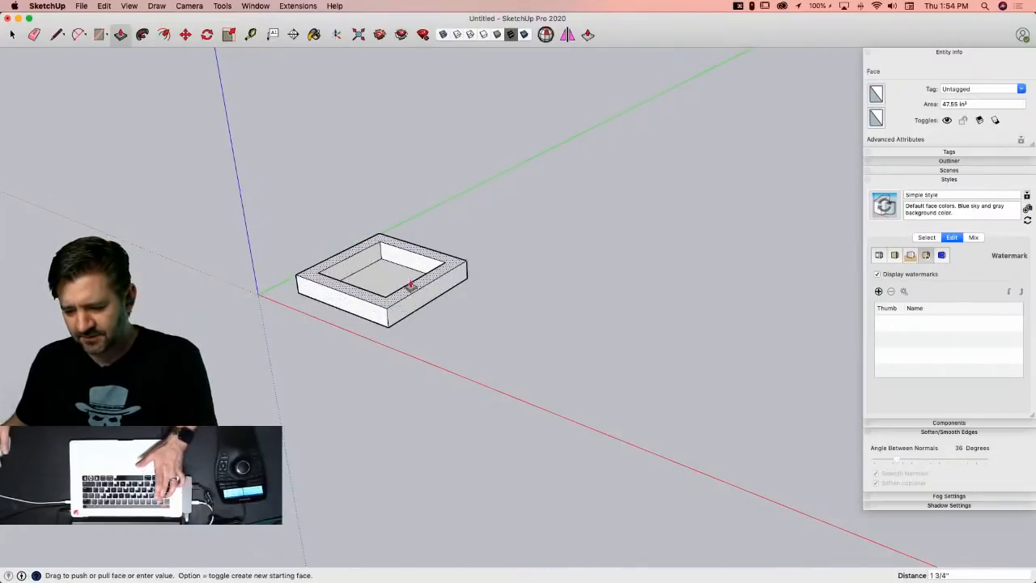
{"action": "left_click", "coordinate": [409, 280]}
{"action": "double_click", "coordinate": [349, 275]}
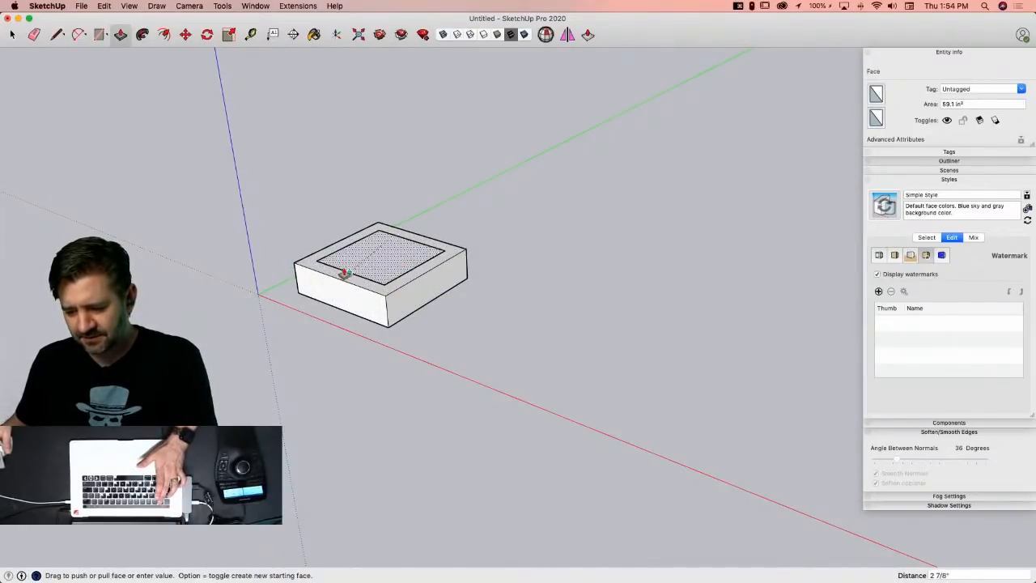
{"action": "key", "text": "e"}
{"action": "left_click_drag", "start_coordinate": [318, 246], "coordinate": [449, 245]}
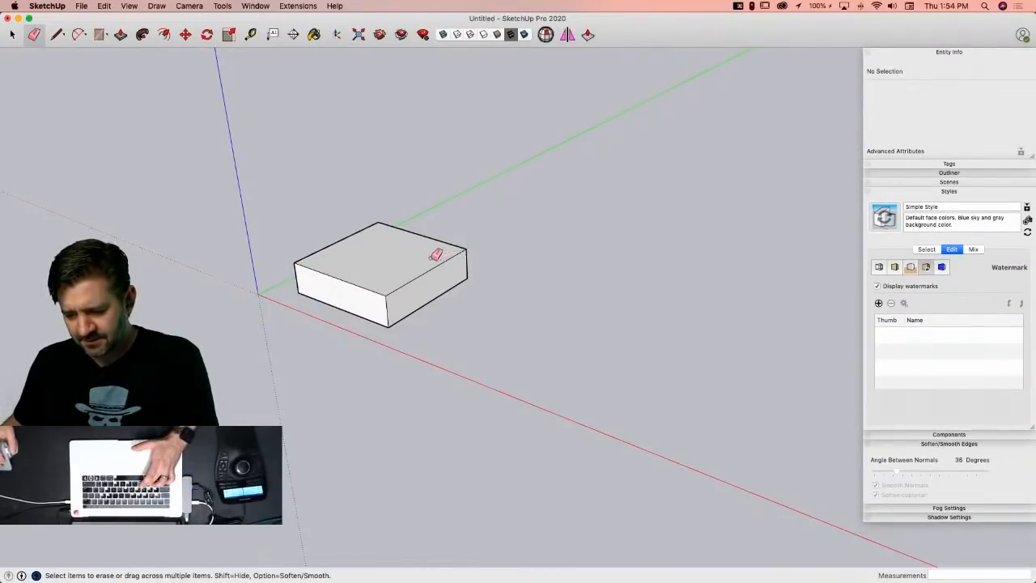
Step: Draw a circle on the block's top and a tall tapered profile from its centre, about 5/8" wide on top with an 8 5/16" slanted edge
{"action": "key", "text": "c"}
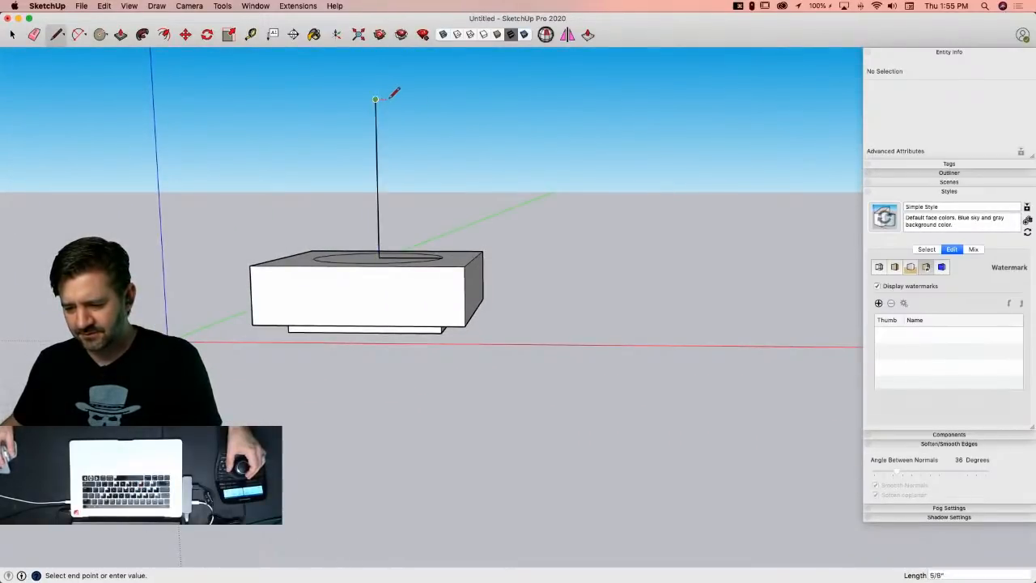
{"action": "left_click", "coordinate": [376, 99]}
{"action": "middle_click_drag", "start_coordinate": [389, 93], "coordinate": [394, 296]}
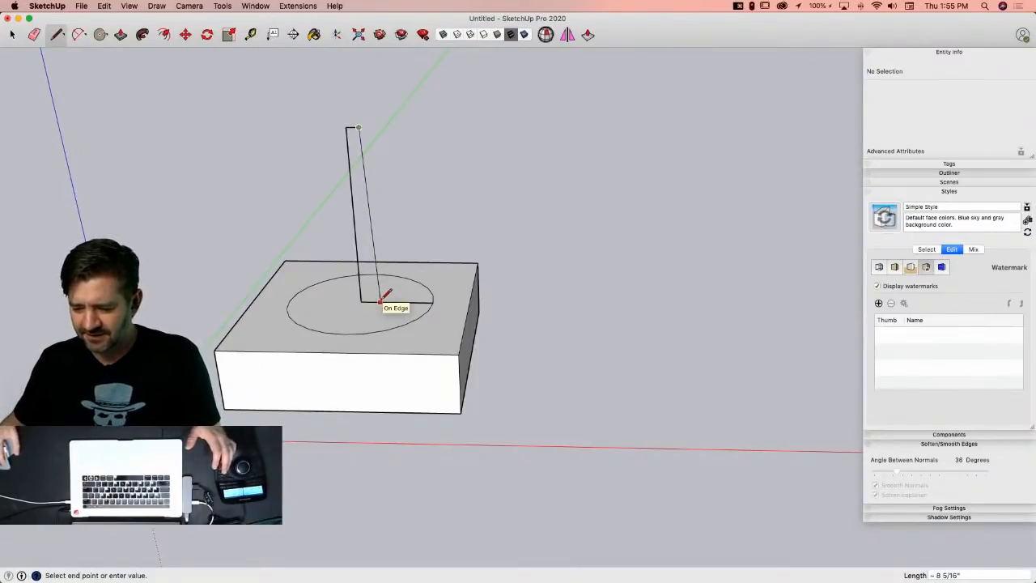
{"action": "left_click", "coordinate": [380, 301]}
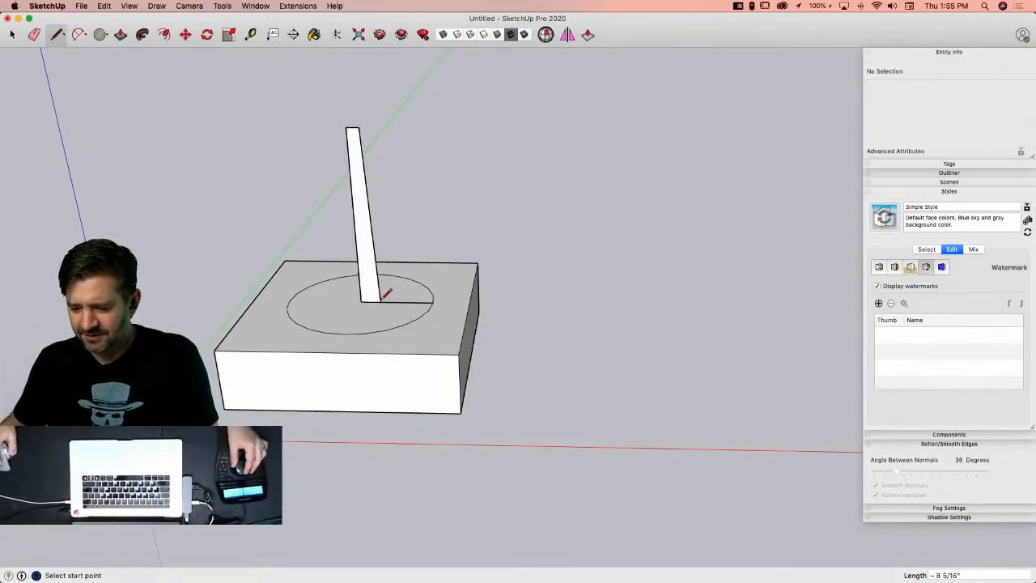
{"action": "left_click", "coordinate": [451, 277]}
{"action": "middle_click_drag", "start_coordinate": [451, 250], "coordinate": [467, 180]}
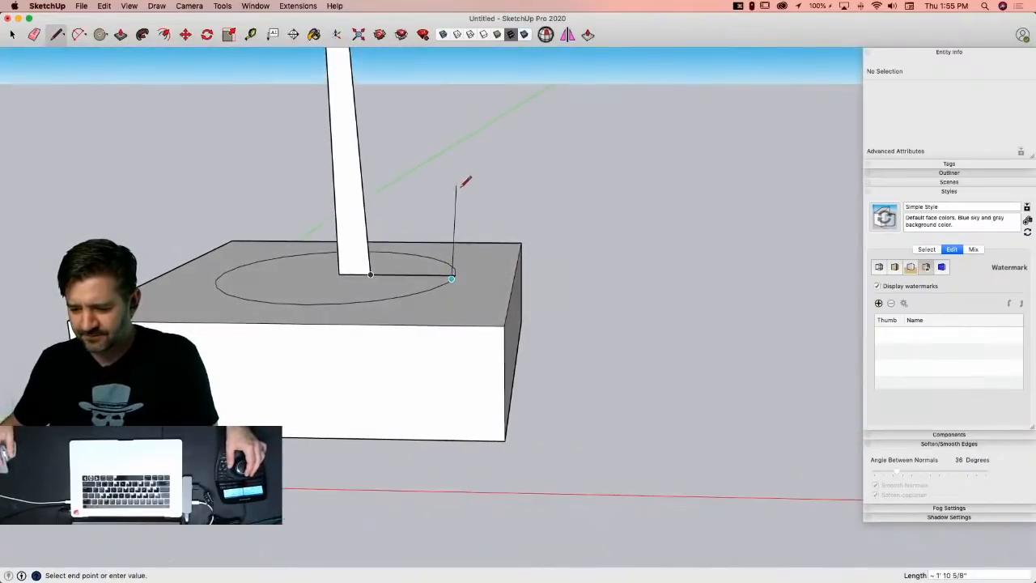
{"action": "left_click", "coordinate": [449, 166]}
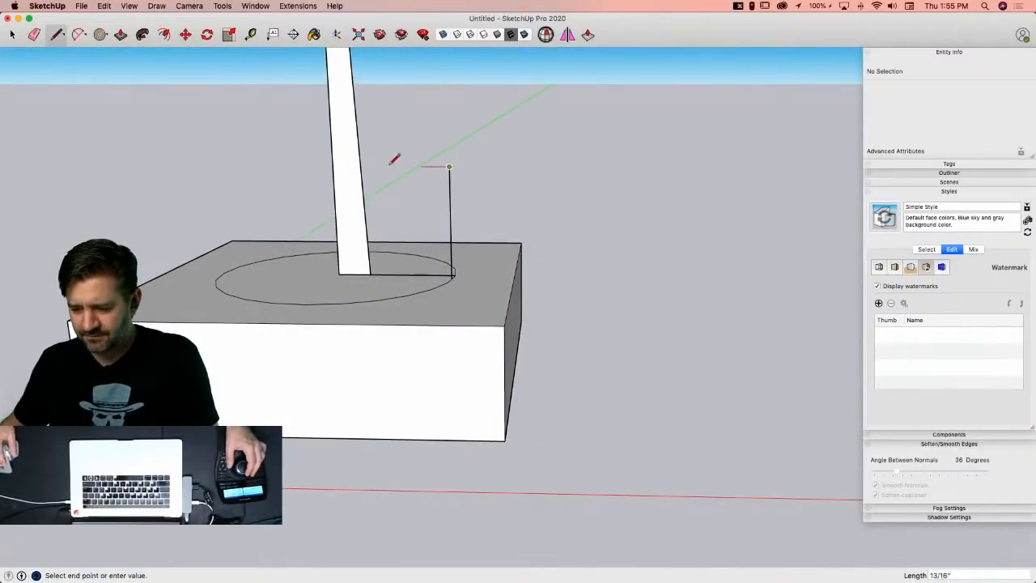
{"action": "key", "text": "e"}
{"action": "left_click", "coordinate": [313, 165]}
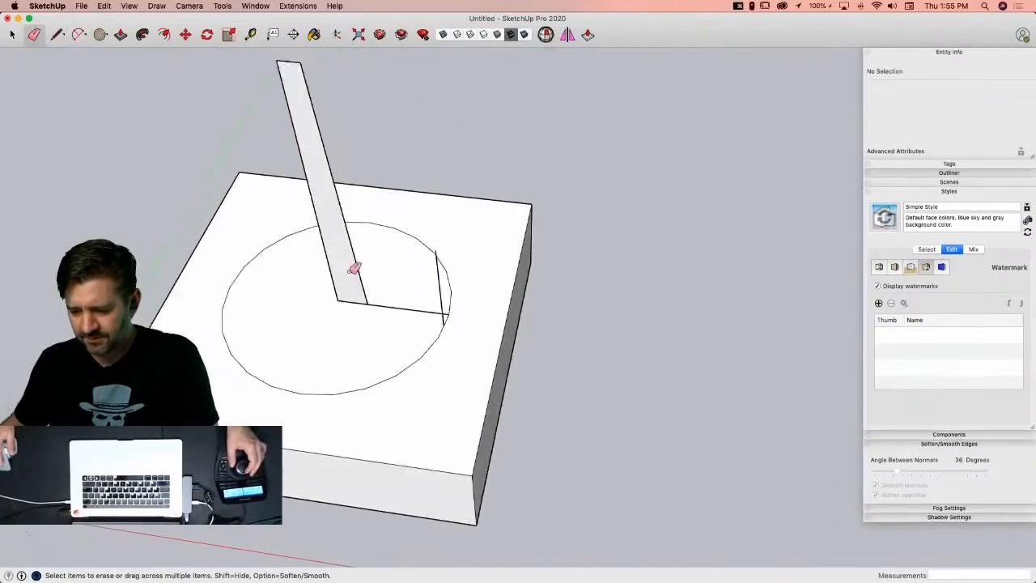
{"action": "left_click", "coordinate": [437, 319]}
Step: Draw a line about 3 9/16" straight up from the circle's edge and a horizontal line back across the stick, closing a rectangular face
{"action": "key", "text": "l"}
{"action": "left_click", "coordinate": [446, 340]}
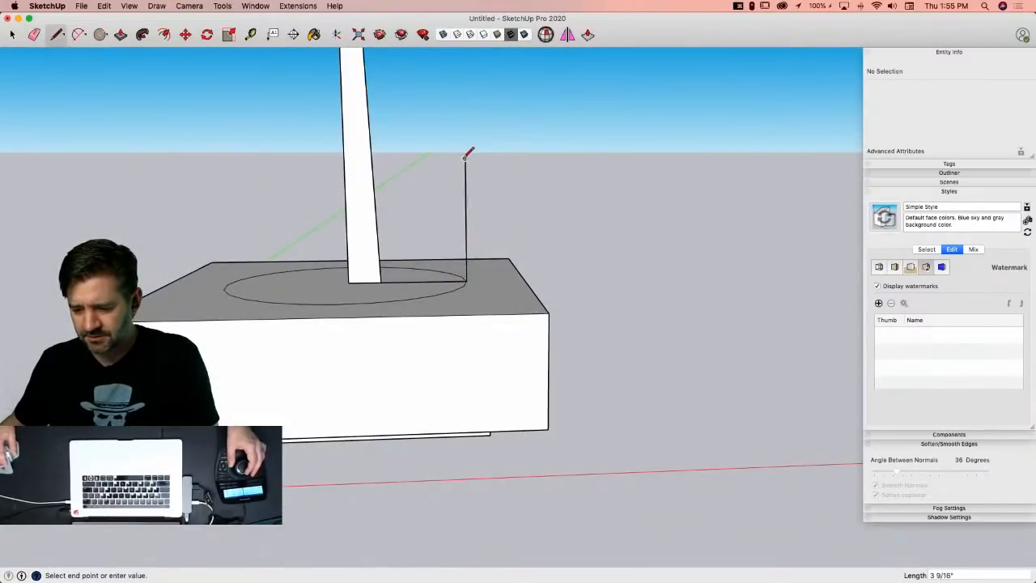
{"action": "left_click", "coordinate": [332, 158]}
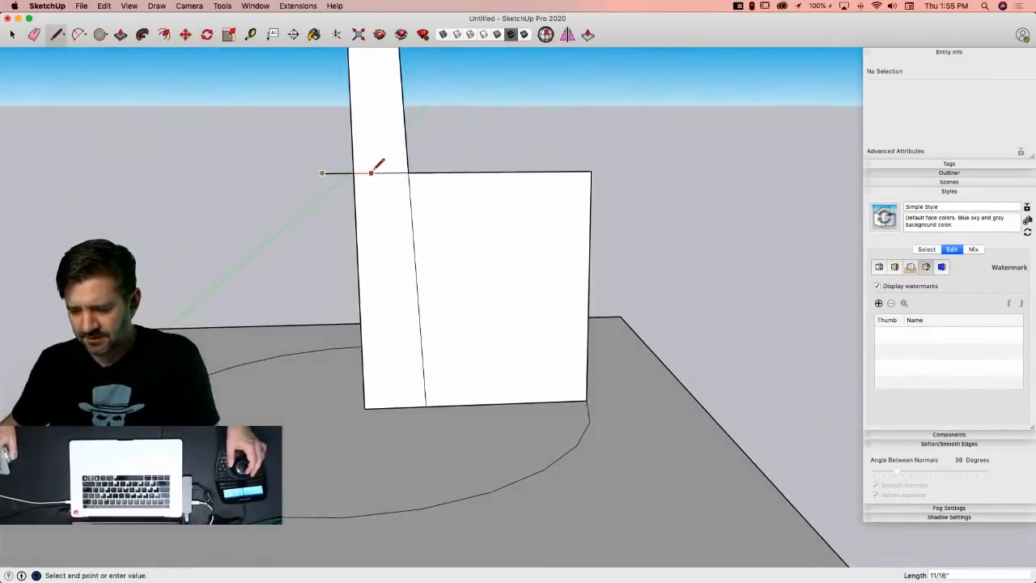
Step: Cut a tiny notch into the stick's slanted edge where the rectangle's top meets it, and erase the leftover construction lines
{"action": "left_click", "coordinate": [426, 180]}
{"action": "left_click", "coordinate": [114, 179]}
{"action": "key", "text": "Escape"}
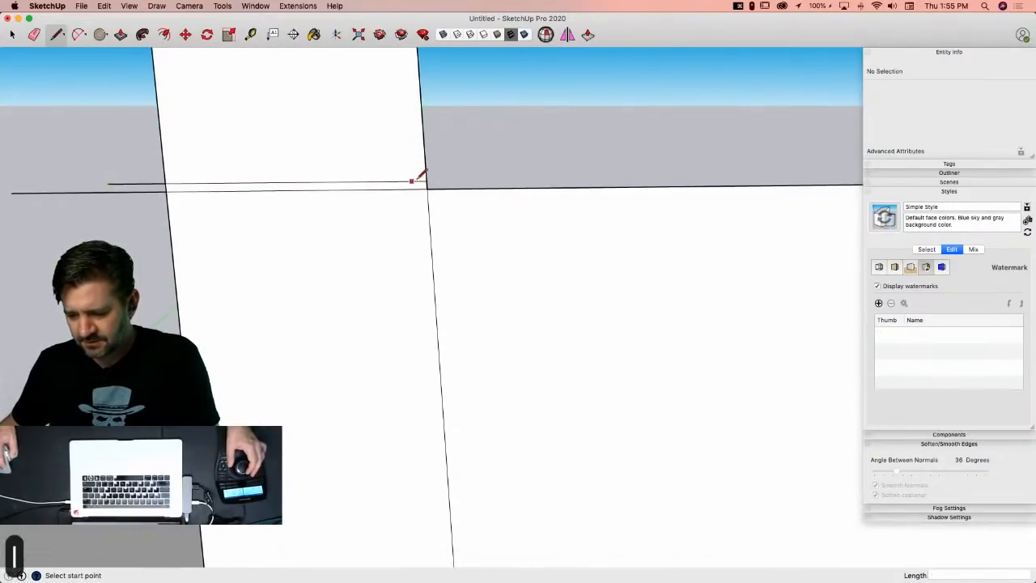
{"action": "left_click", "coordinate": [417, 182]}
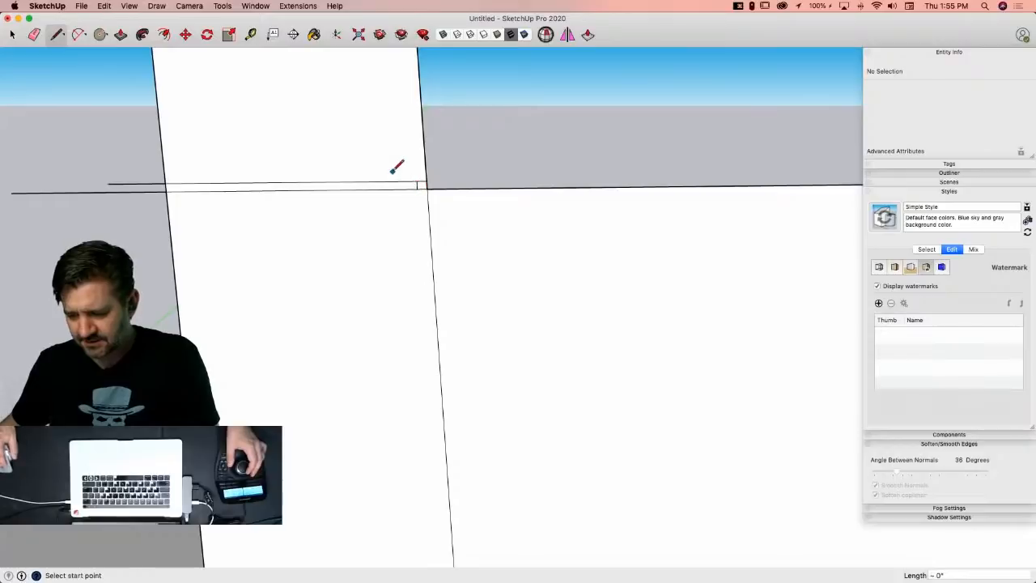
{"action": "key", "text": "e"}
{"action": "left_click", "coordinate": [400, 186]}
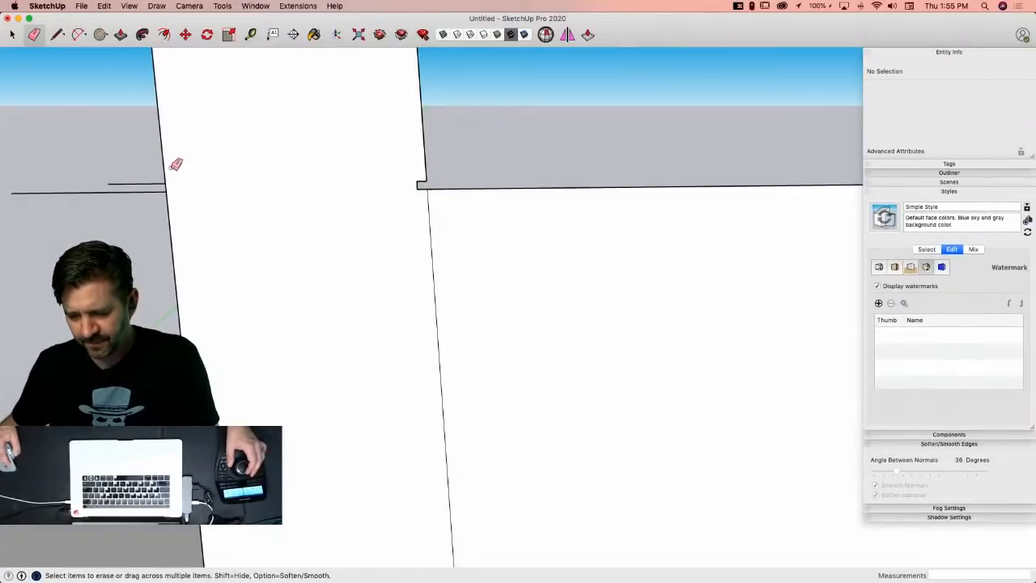
{"action": "left_click_drag", "start_coordinate": [149, 187], "coordinate": [150, 197]}
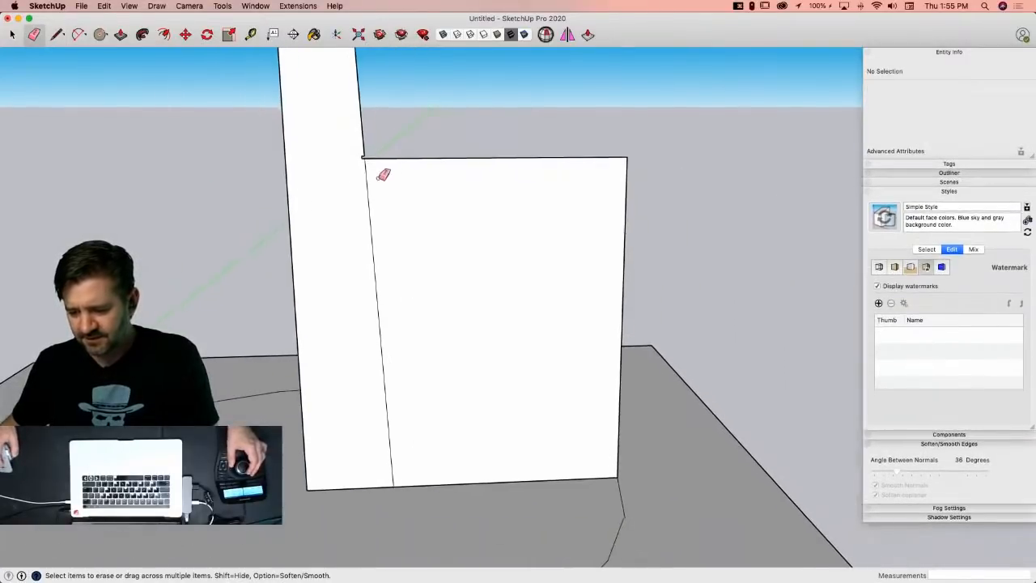
Step: Divide the rectangle's outer vertical edge into 5 segments
{"action": "key", "text": "l"}
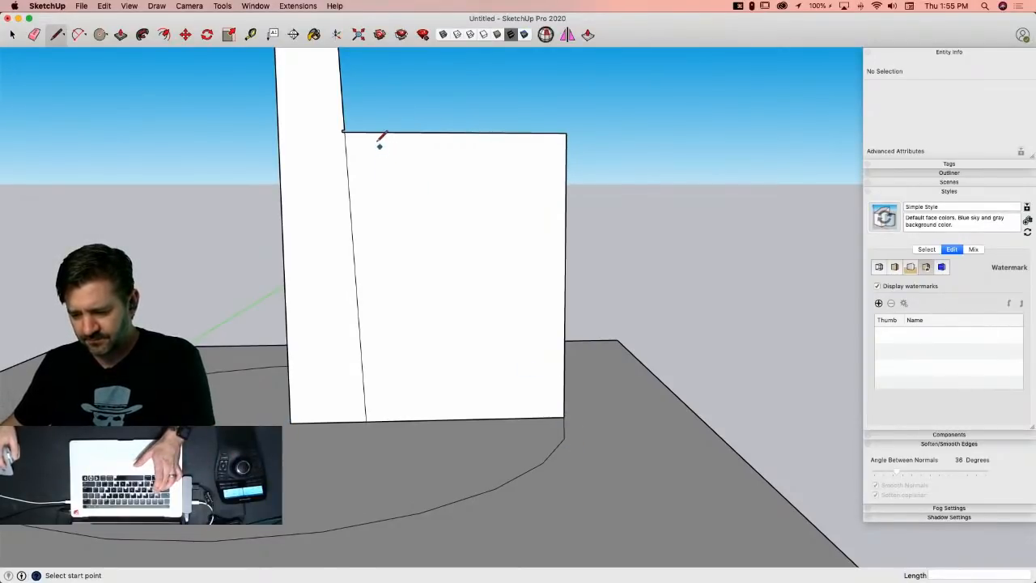
{"action": "key", "text": "space"}
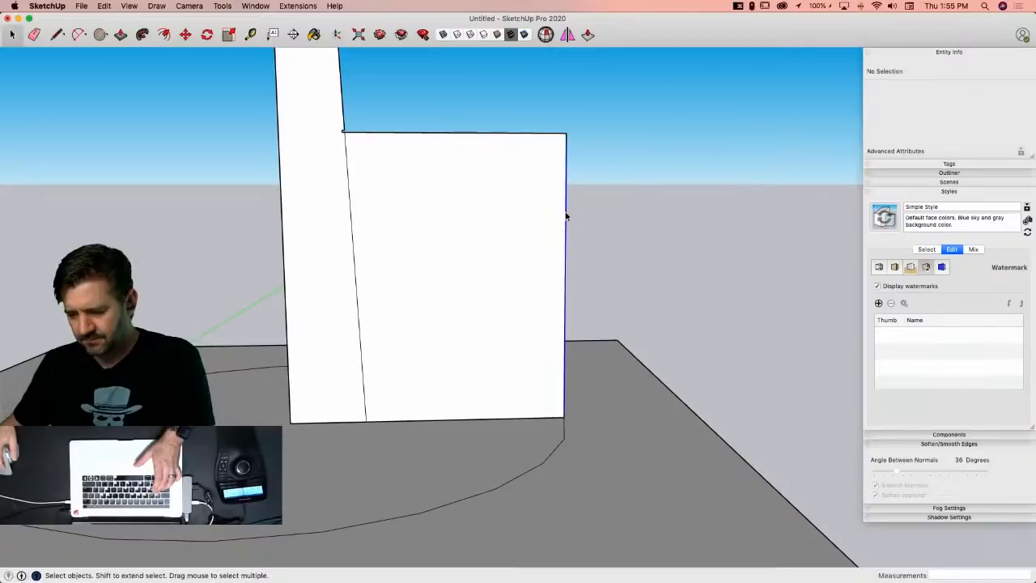
{"action": "right_click", "coordinate": [565, 212]}
{"action": "left_click", "coordinate": [600, 274]}
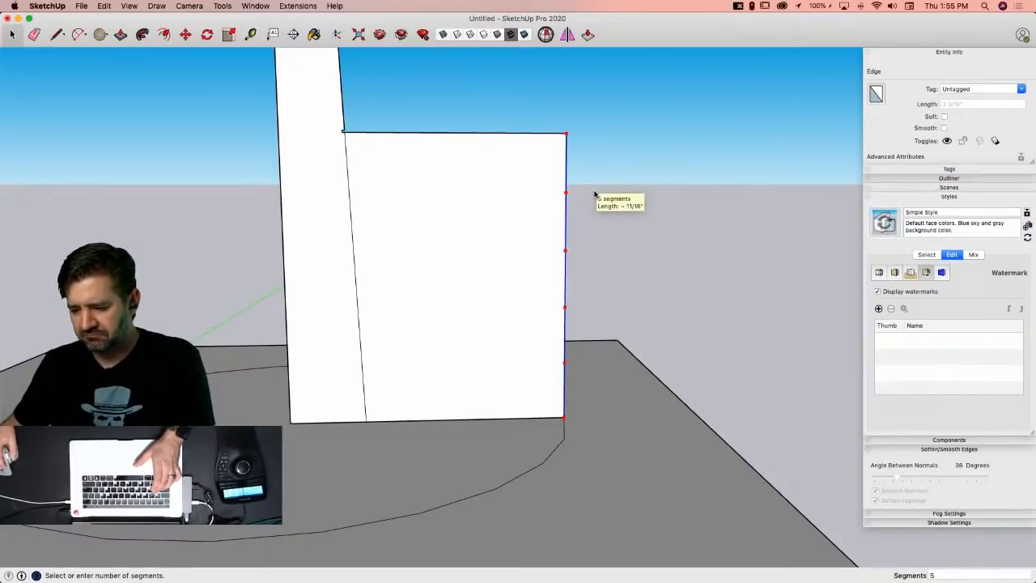
{"action": "left_click", "coordinate": [595, 194]}
Step: Draw four horizontal lines from the outer edge's division points across the rectangle and slightly past the stick's slanted edge
{"action": "key", "text": "l"}
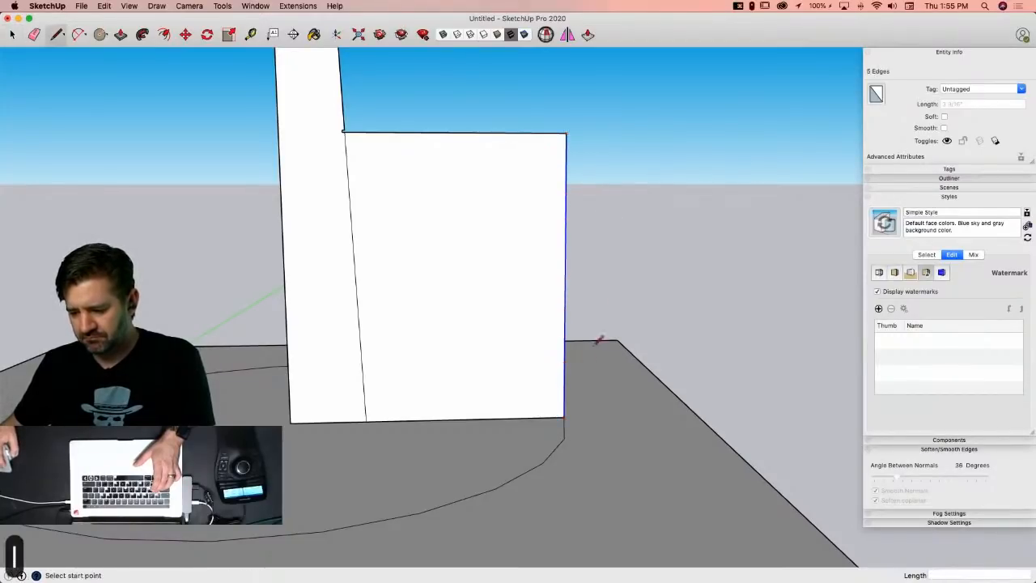
{"action": "left_click", "coordinate": [565, 362]}
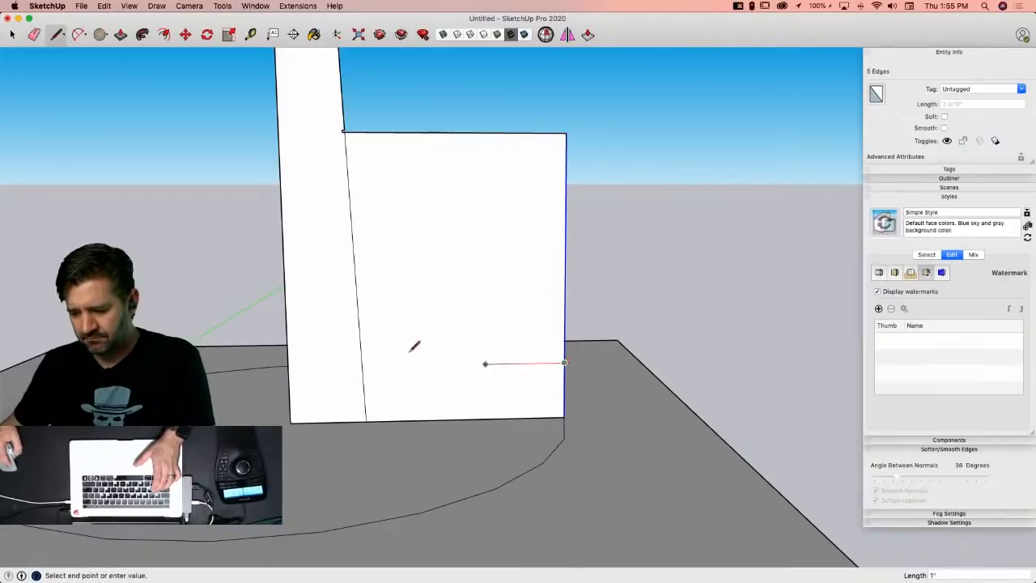
{"action": "left_click", "coordinate": [329, 366]}
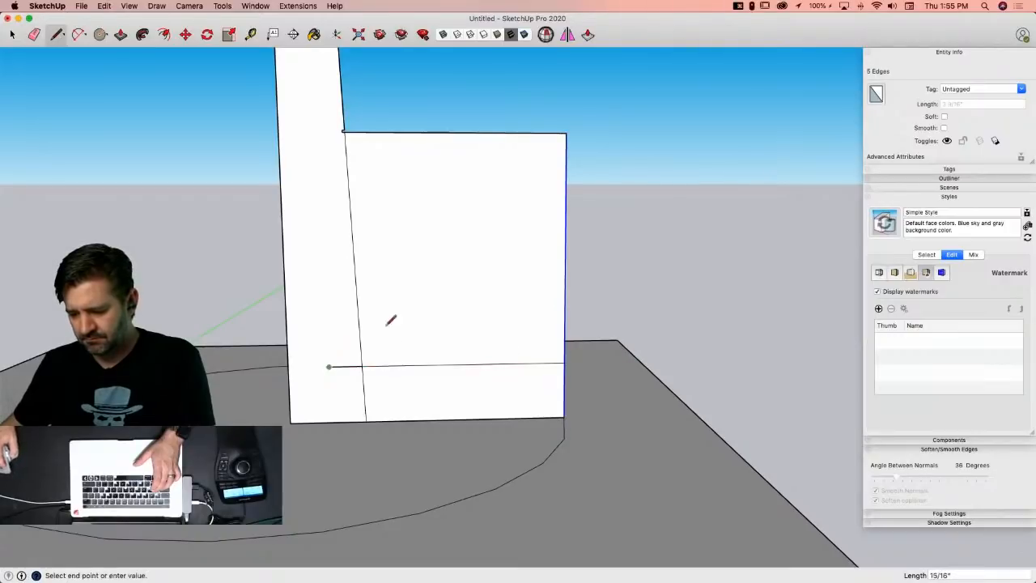
{"action": "left_click", "coordinate": [565, 307]}
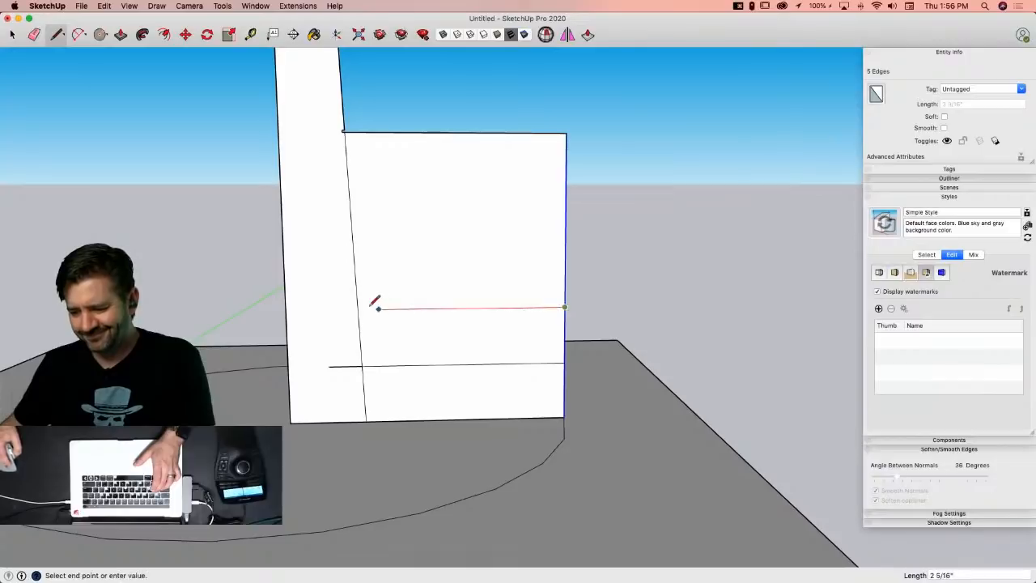
{"action": "left_click", "coordinate": [349, 310]}
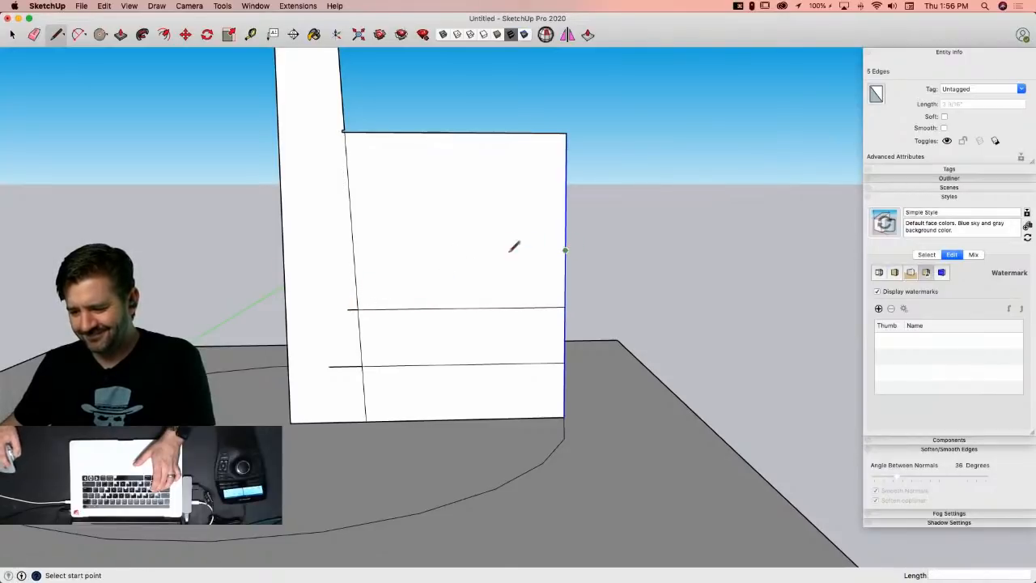
{"action": "left_click", "coordinate": [565, 251]}
{"action": "left_click", "coordinate": [310, 251]}
{"action": "left_click", "coordinate": [565, 192]}
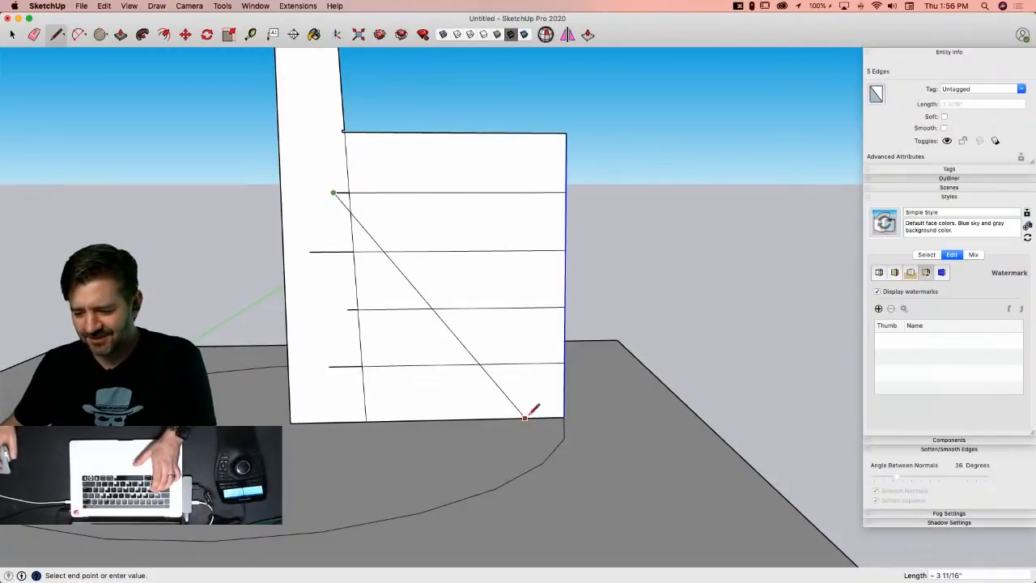
{"action": "key", "text": "space"}
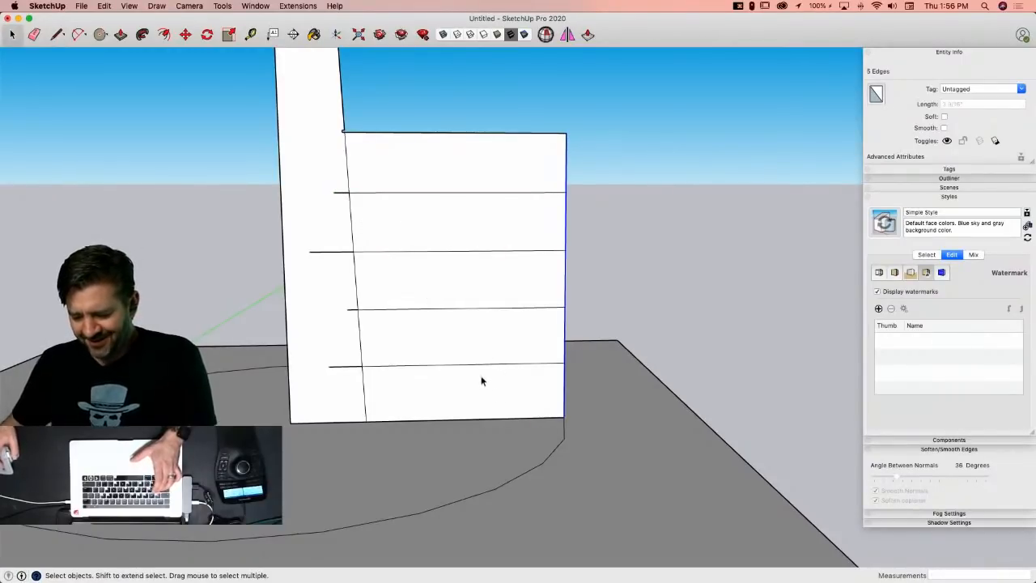
Step: Draw a second horizontal line about 2 1/2" long just below the lowest division line
{"action": "key", "text": "l"}
{"action": "scroll", "coordinate": [366, 375], "scroll_direction": "up", "scroll_amount": 3}
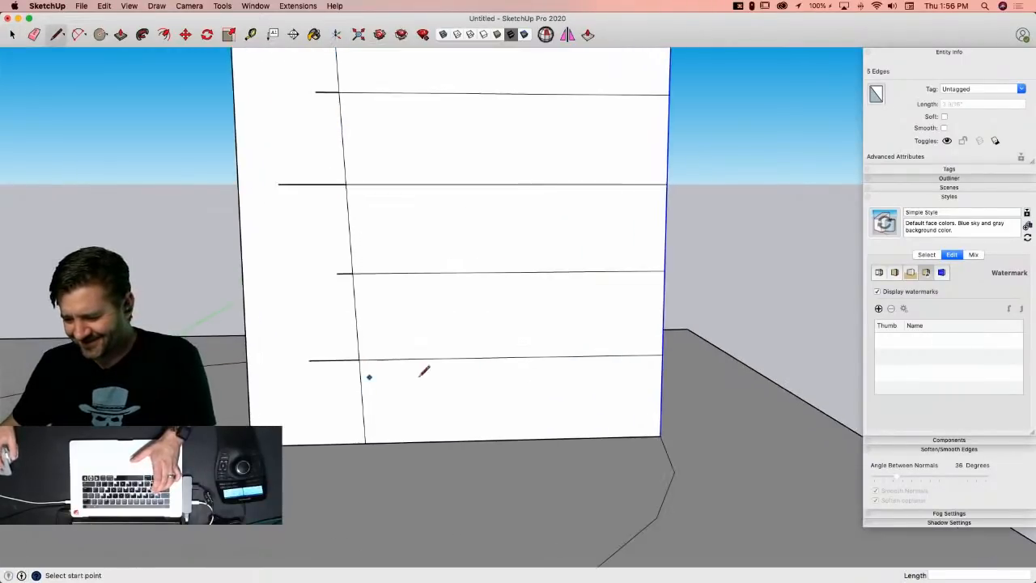
{"action": "left_click", "coordinate": [662, 362]}
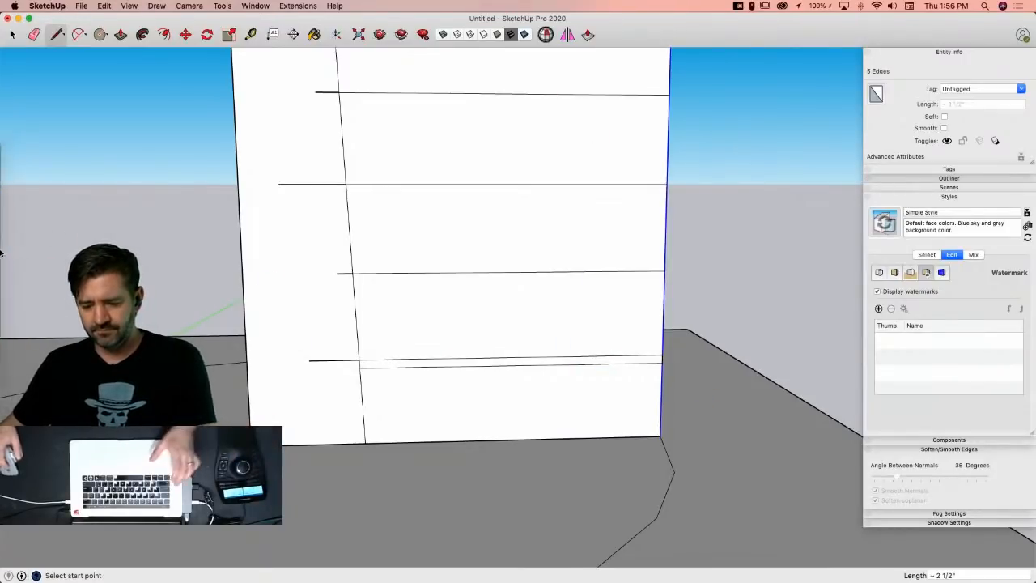
Step: Switch to Google Chrome, examine the joystick reference photo in the forum thread, and return to the SketchUp model
{"action": "key", "text": "super+Tab"}
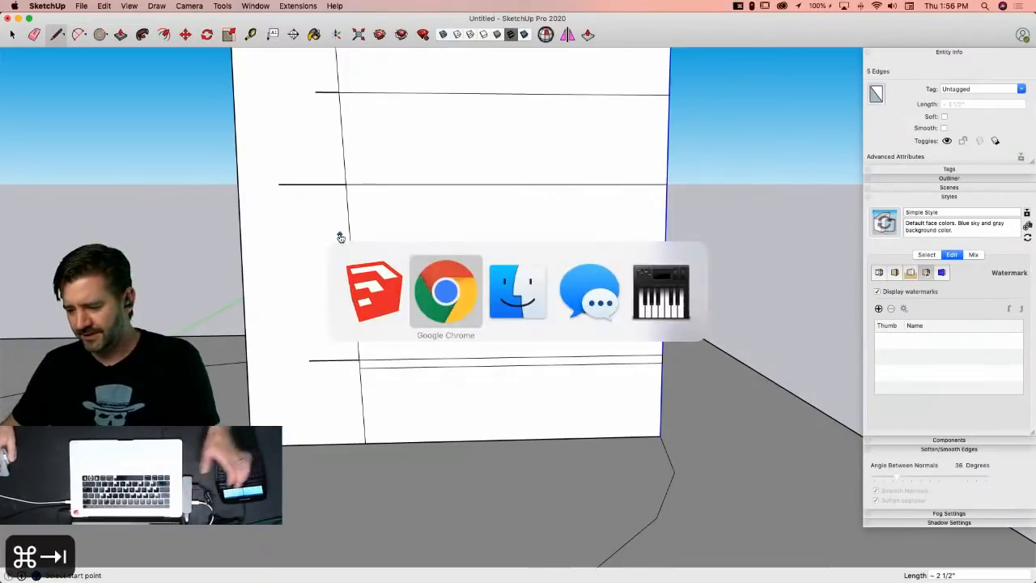
{"action": "scroll", "coordinate": [679, 305], "scroll_direction": "down", "scroll_amount": 10}
{"action": "scroll", "coordinate": [675, 308], "scroll_direction": "down", "scroll_amount": 3}
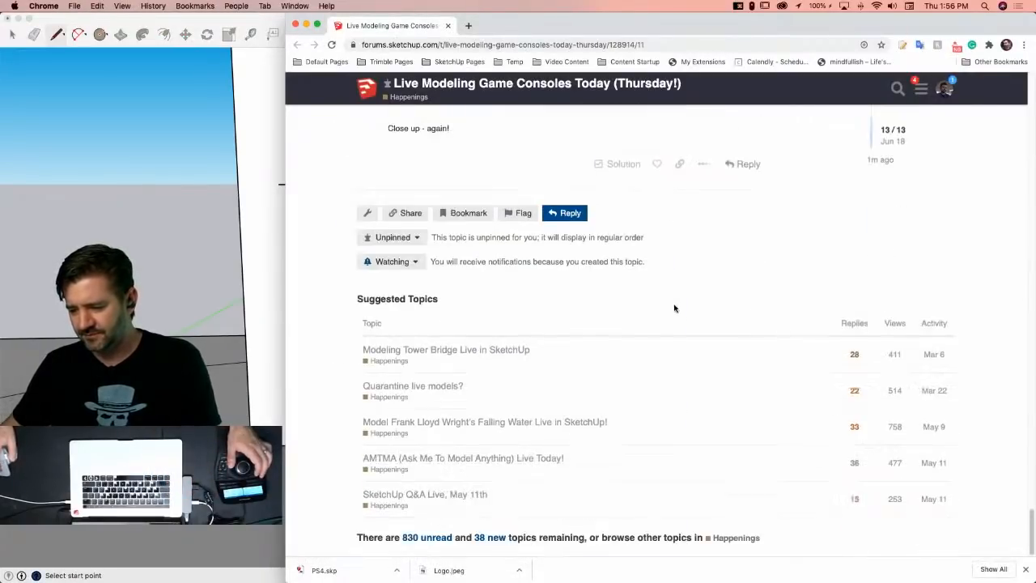
{"action": "scroll", "coordinate": [673, 308], "scroll_direction": "up", "scroll_amount": 5}
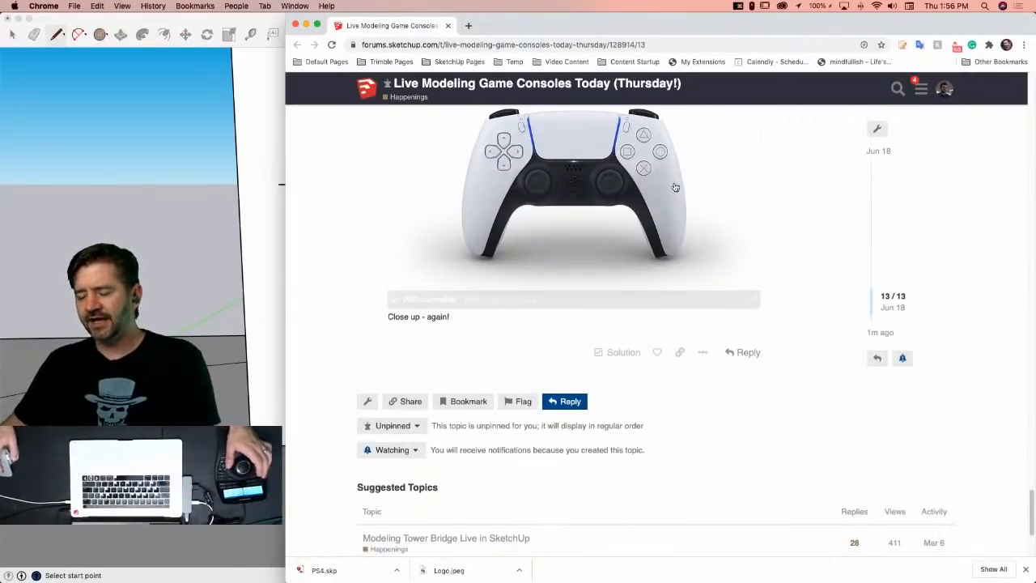
{"action": "scroll", "coordinate": [671, 195], "scroll_direction": "up", "scroll_amount": 3}
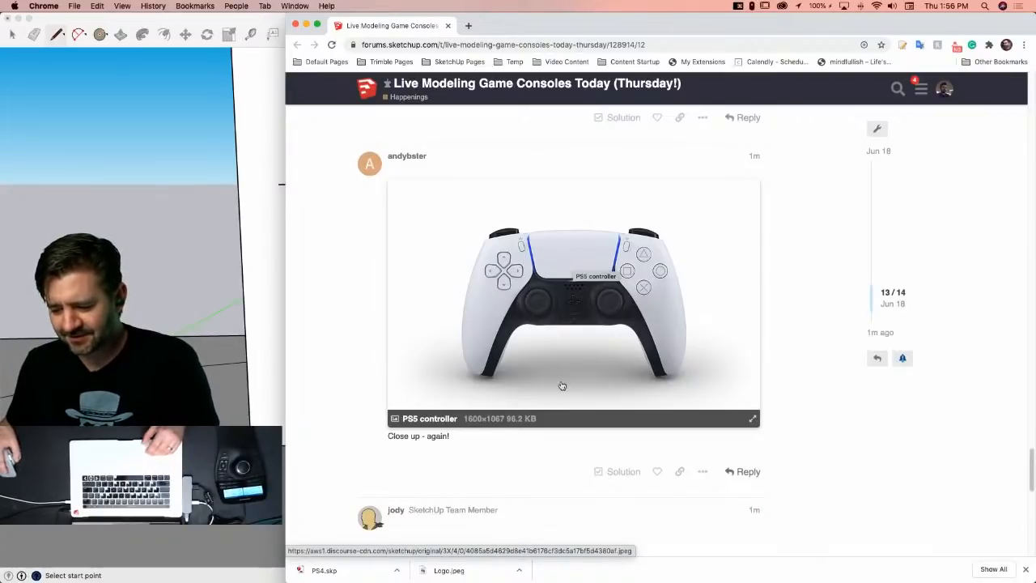
{"action": "scroll", "coordinate": [558, 380], "scroll_direction": "down", "scroll_amount": 5}
{"action": "scroll", "coordinate": [557, 380], "scroll_direction": "down", "scroll_amount": 1}
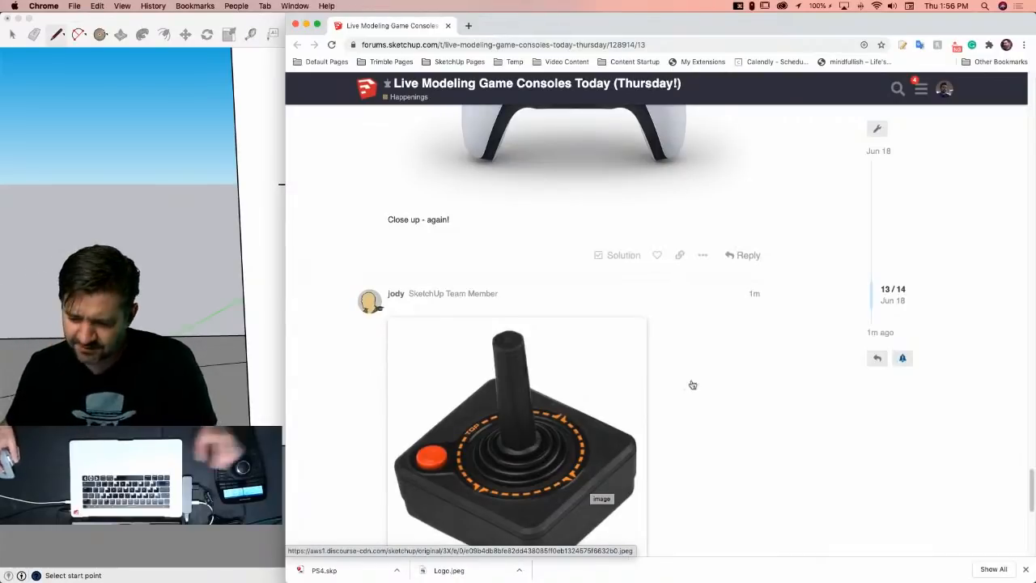
{"action": "left_click", "coordinate": [252, 23]}
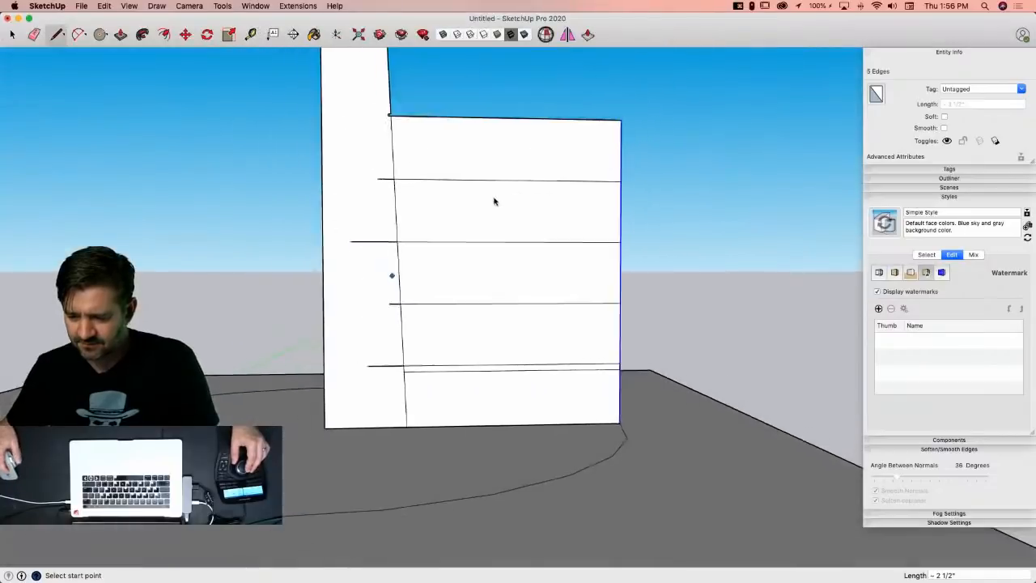
{"action": "scroll", "coordinate": [496, 212], "scroll_direction": "up", "scroll_amount": 3}
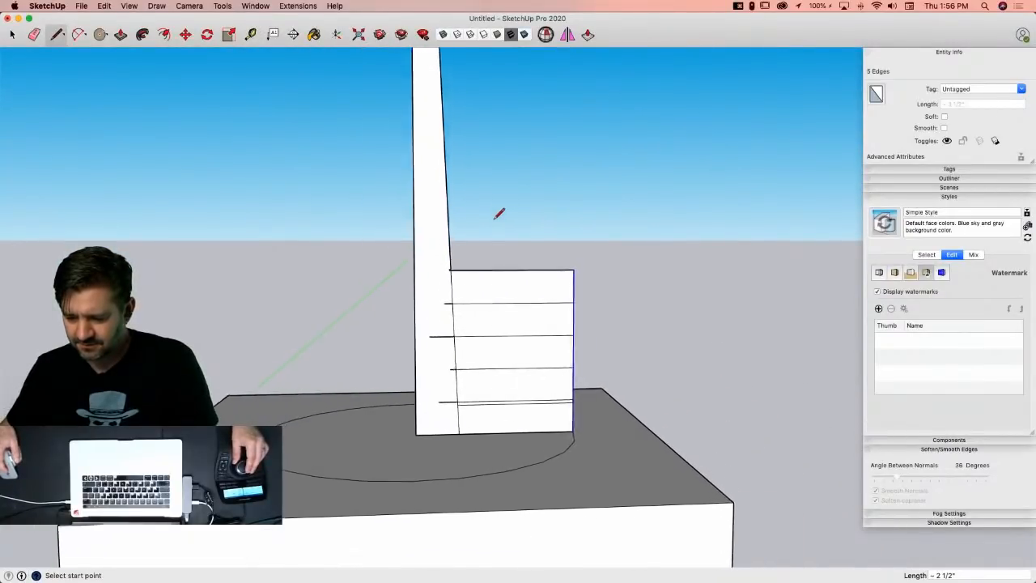
{"action": "key", "text": "space"}
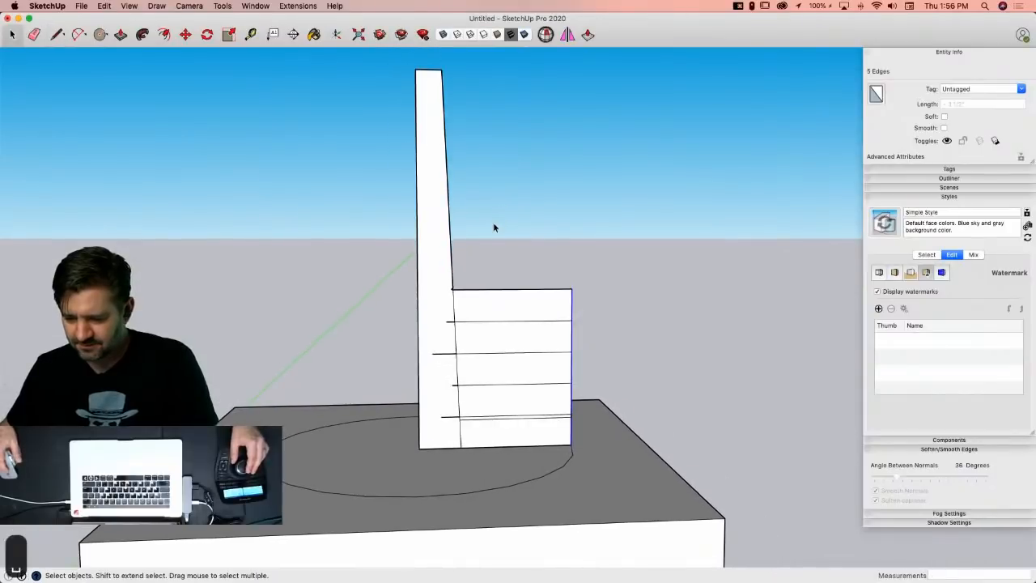
{"action": "key", "text": "l"}
{"action": "key", "text": "e"}
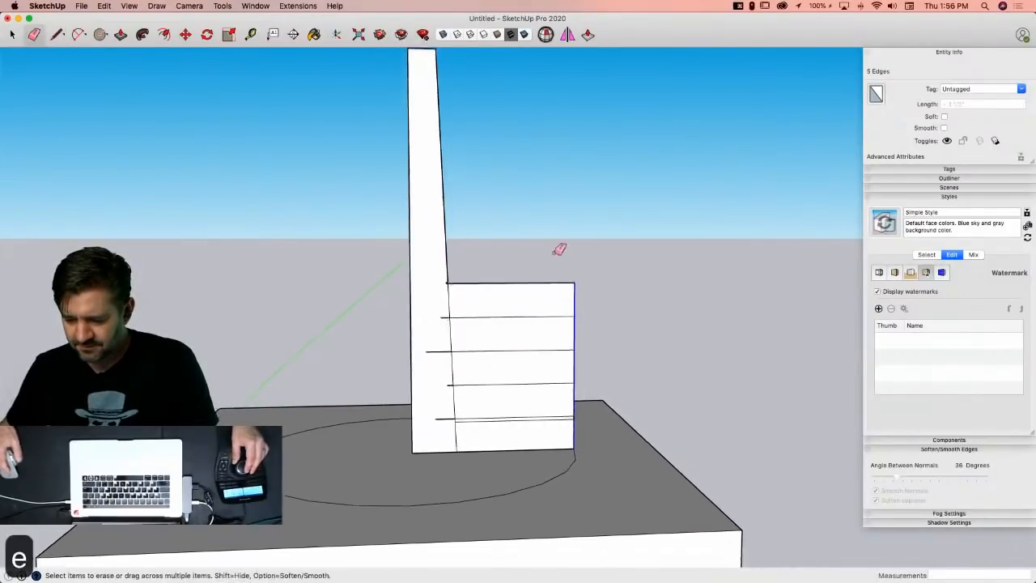
{"action": "scroll", "coordinate": [556, 248], "scroll_direction": "up", "scroll_amount": 2}
{"action": "left_click_drag", "start_coordinate": [433, 327], "coordinate": [429, 317]}
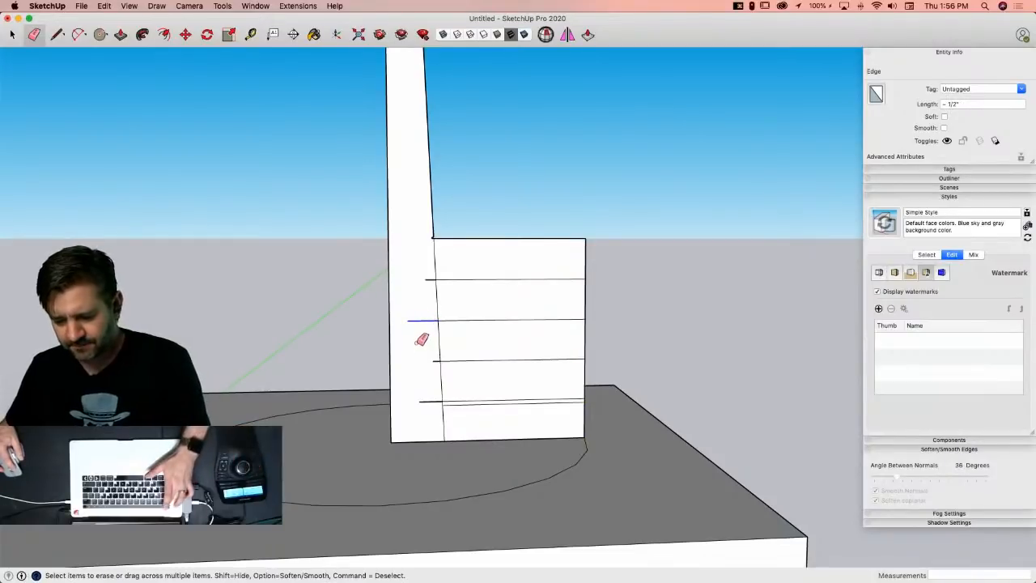
{"action": "key", "text": "Escape"}
Step: Extend the second division line from the top across the stick's full width and erase all profile geometry below it and the overshooting end
{"action": "key", "text": "l"}
{"action": "left_click", "coordinate": [407, 321]}
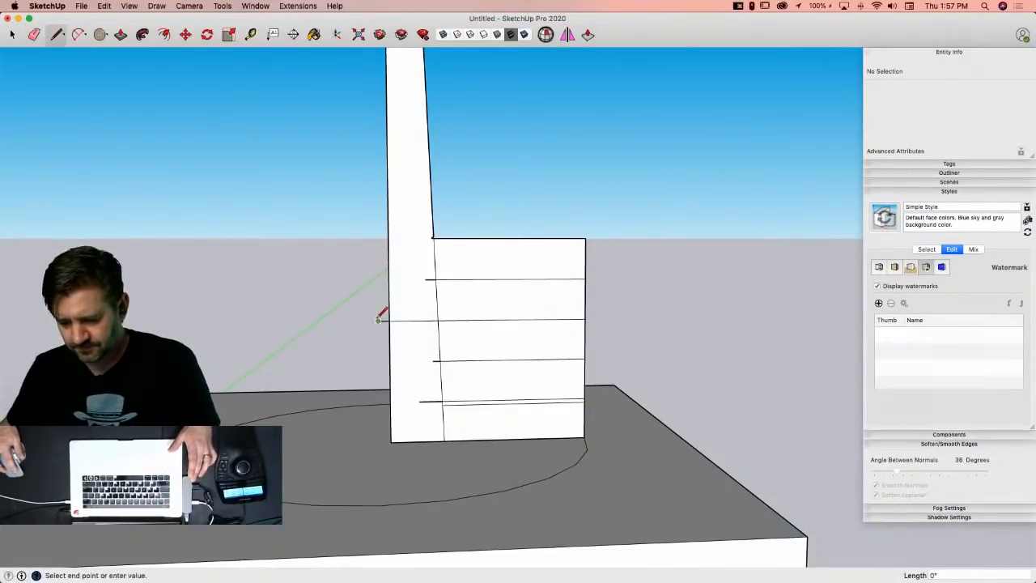
{"action": "key", "text": "e"}
{"action": "mouse_move", "coordinate": [396, 331]}
{"action": "left_mouse_down"}
{"action": "mouse_move", "coordinate": [440, 340]}
{"action": "mouse_move", "coordinate": [444, 364]}
{"action": "left_mouse_up"}
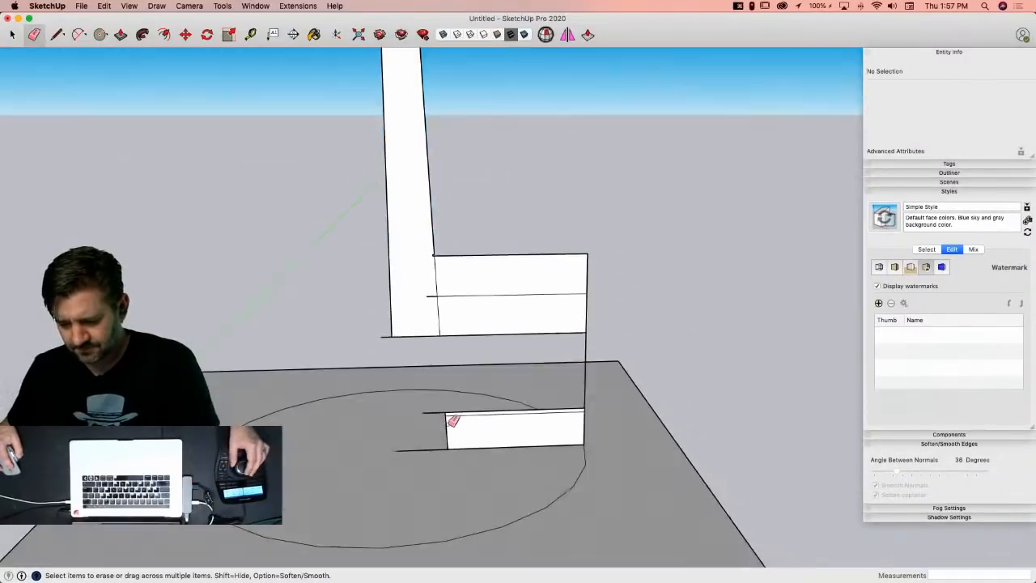
{"action": "mouse_move", "coordinate": [454, 420]}
{"action": "left_mouse_down"}
{"action": "mouse_move", "coordinate": [450, 408]}
{"action": "mouse_move", "coordinate": [453, 447]}
{"action": "mouse_move", "coordinate": [595, 430]}
{"action": "left_mouse_up"}
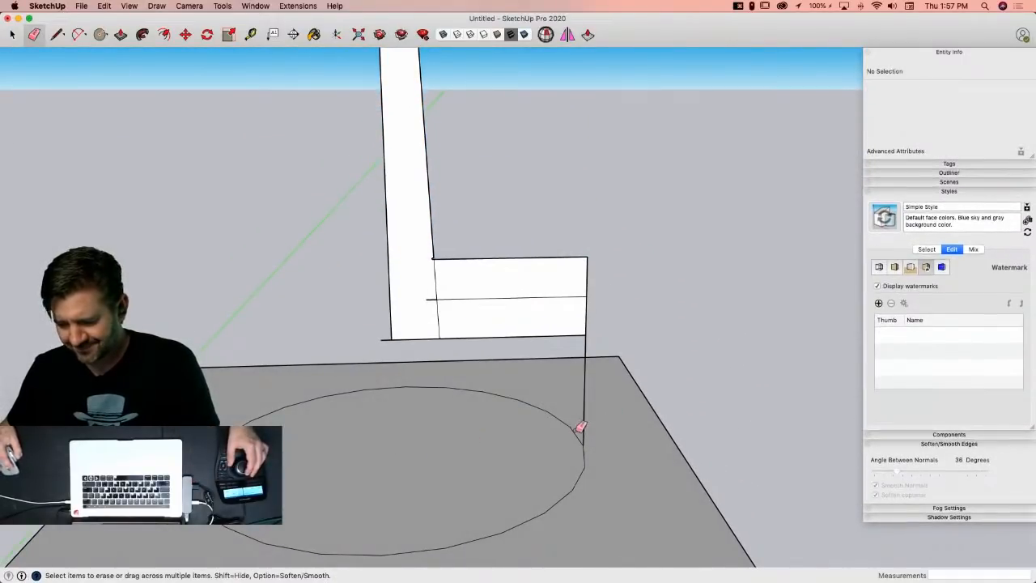
{"action": "left_click", "coordinate": [585, 426]}
{"action": "left_click", "coordinate": [382, 340]}
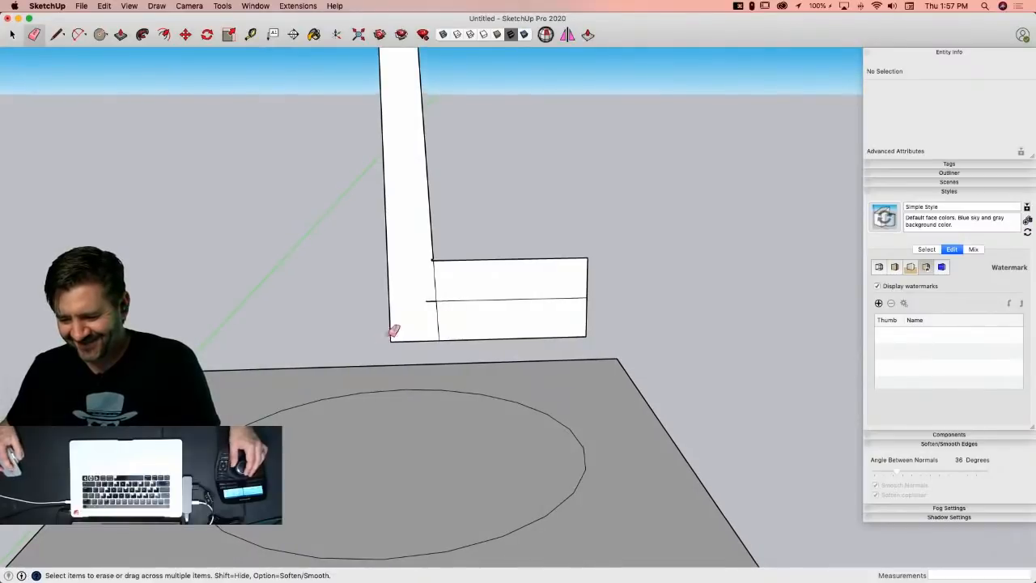
Step: Draw a diagonal from the stick's base corner to the base rectangle's lower outer corner and erase the horizontal line across the rectangle
{"action": "key", "text": "l"}
{"action": "left_click", "coordinate": [411, 265]}
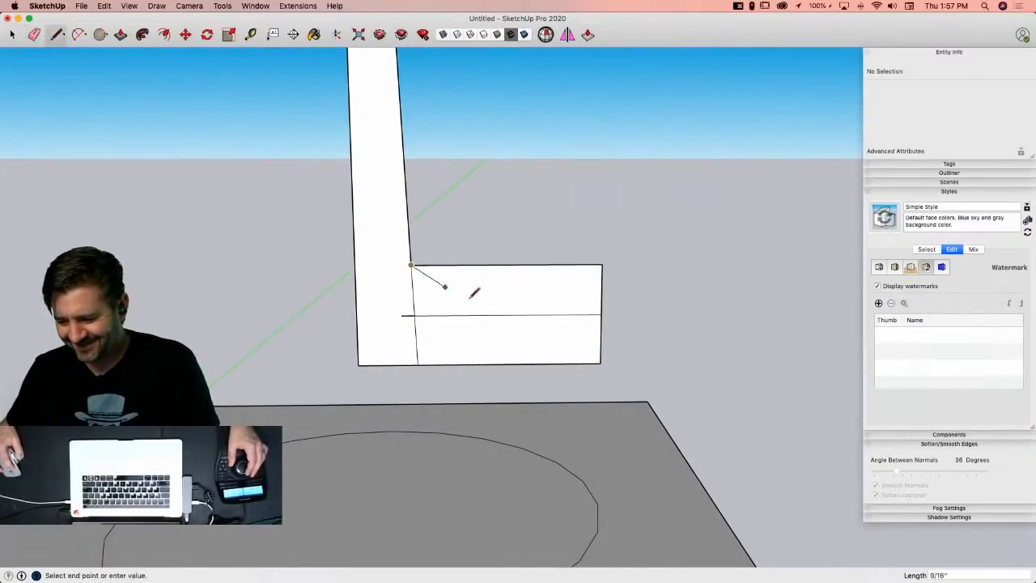
{"action": "left_click", "coordinate": [600, 361]}
{"action": "key", "text": "e"}
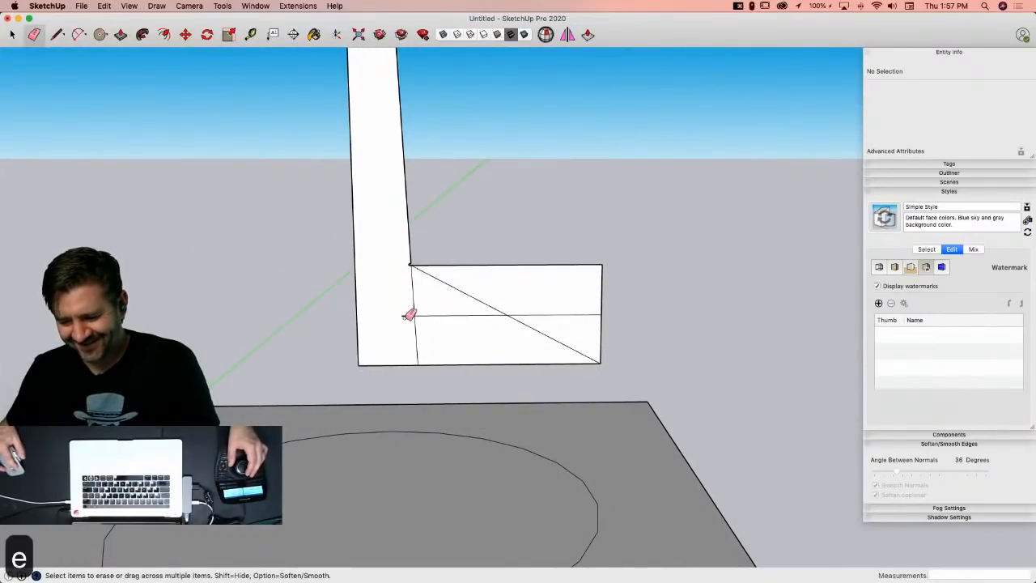
{"action": "left_click", "coordinate": [577, 312]}
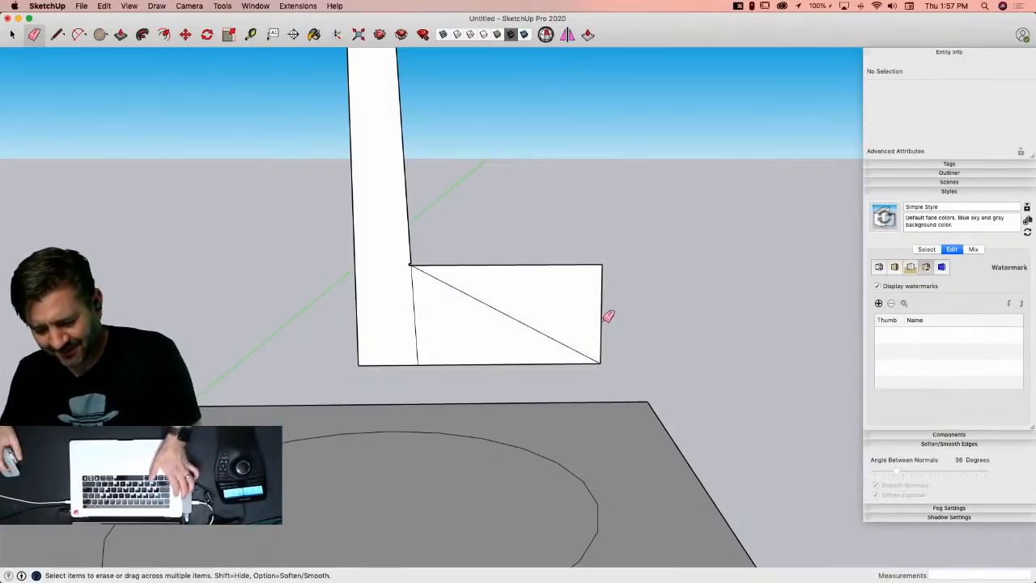
Step: Switch to Google Chrome, examine the rings around the stick in the joystick photo, and return to the SketchUp model
{"action": "key", "text": "super+Tab"}
{"action": "key", "text": "super+Tab"}
{"action": "key", "text": "super+Tab"}
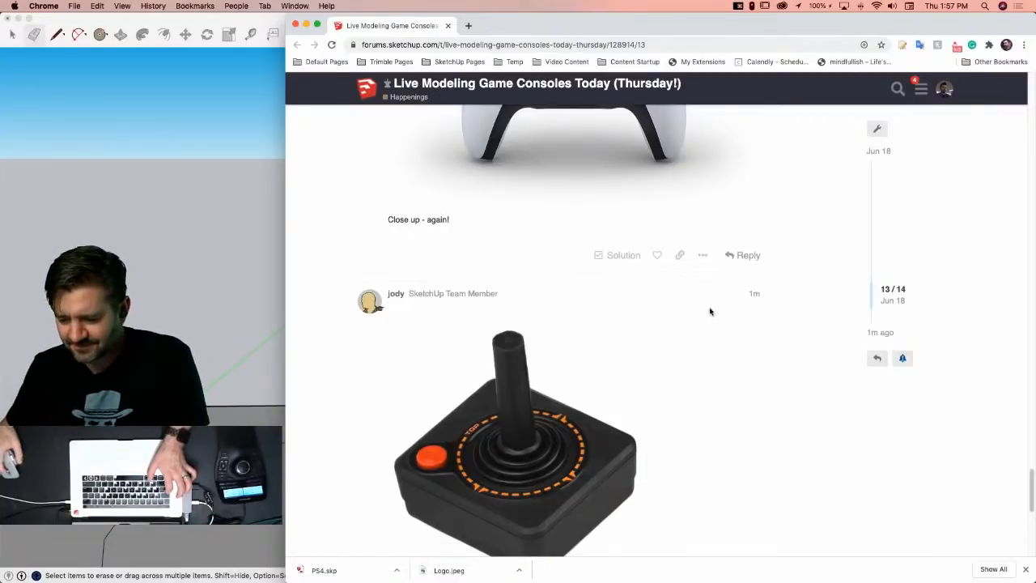
{"action": "left_click", "coordinate": [207, 24]}
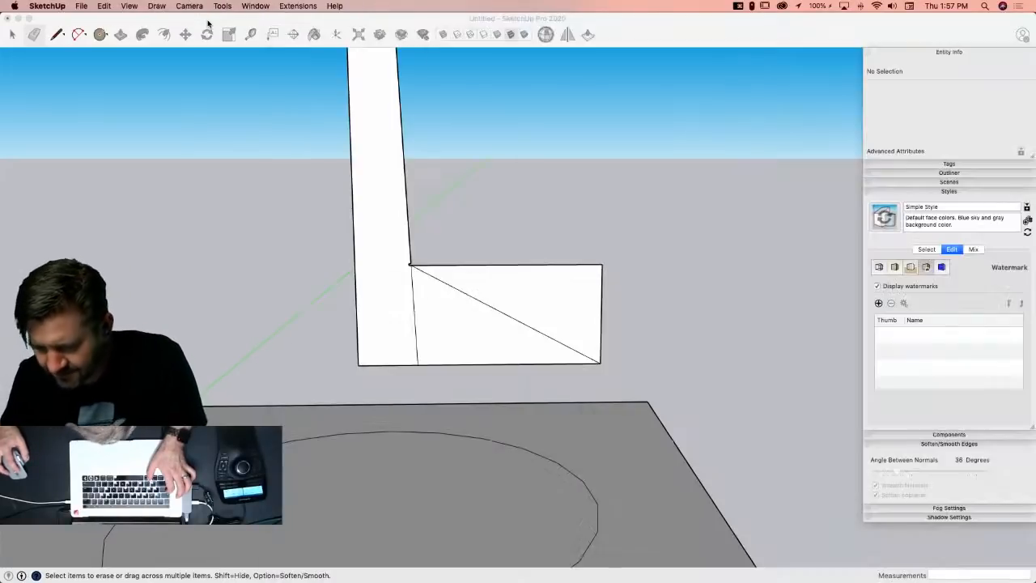
{"action": "scroll", "coordinate": [519, 313], "scroll_direction": "up", "scroll_amount": 3}
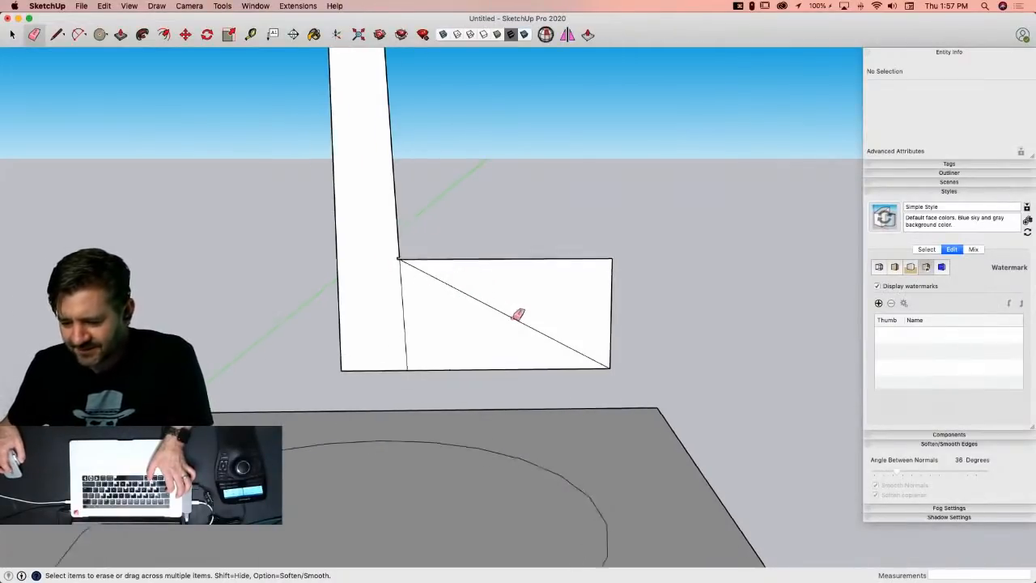
{"action": "key", "text": "l"}
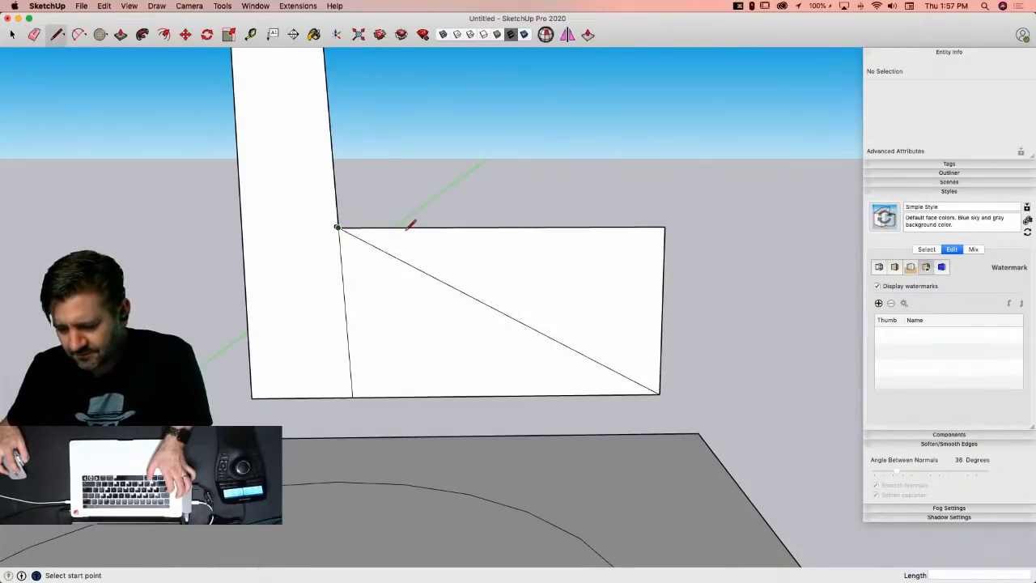
Step: Arrange the Chrome reference photo and the SketchUp window side by side, with all SketchUp side panels collapsed
{"action": "key", "text": "super+Tab"}
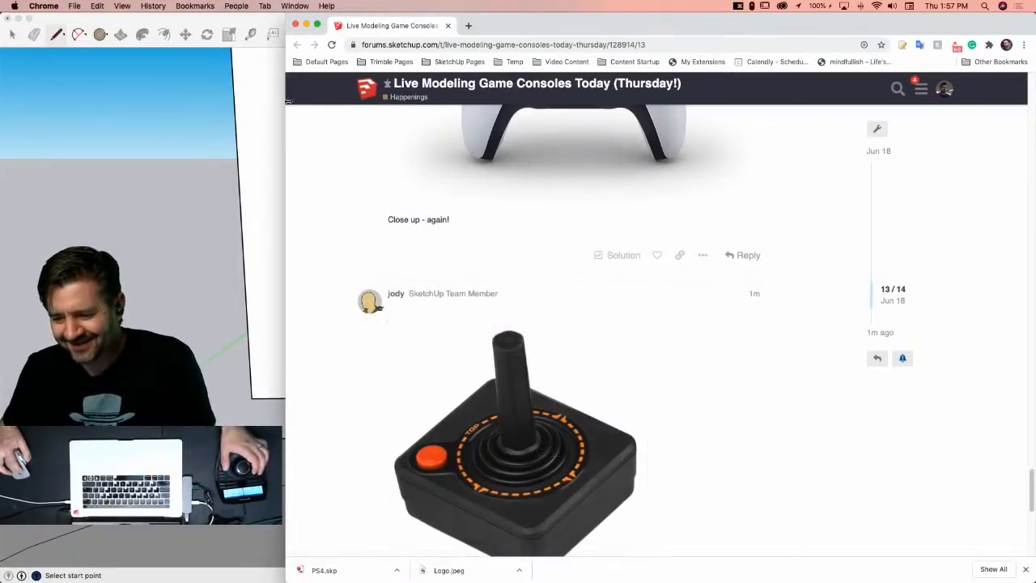
{"action": "left_click_drag", "start_coordinate": [307, 98], "coordinate": [710, 98]}
{"action": "left_click", "coordinate": [617, 143]}
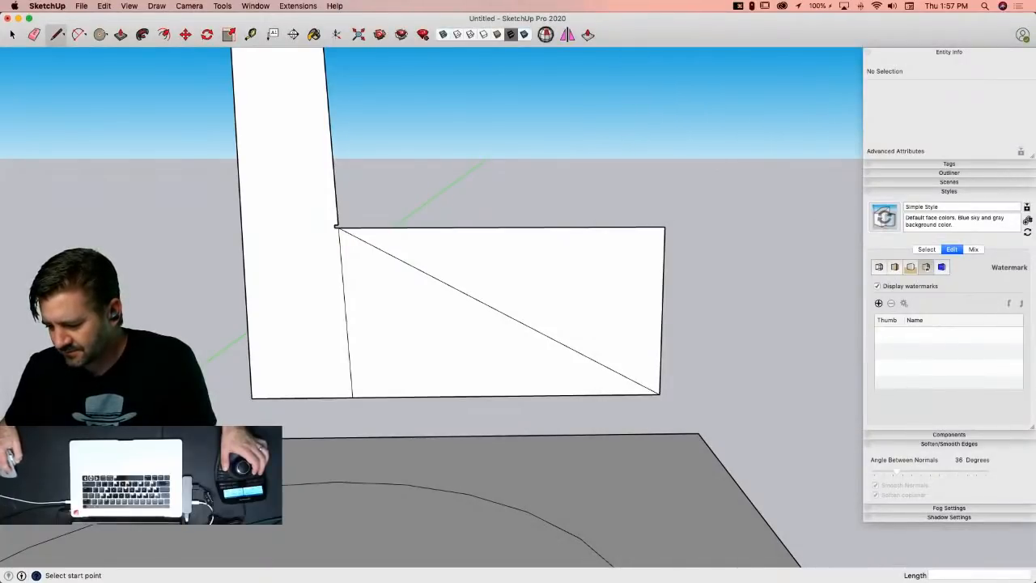
{"action": "left_click", "coordinate": [944, 445]}
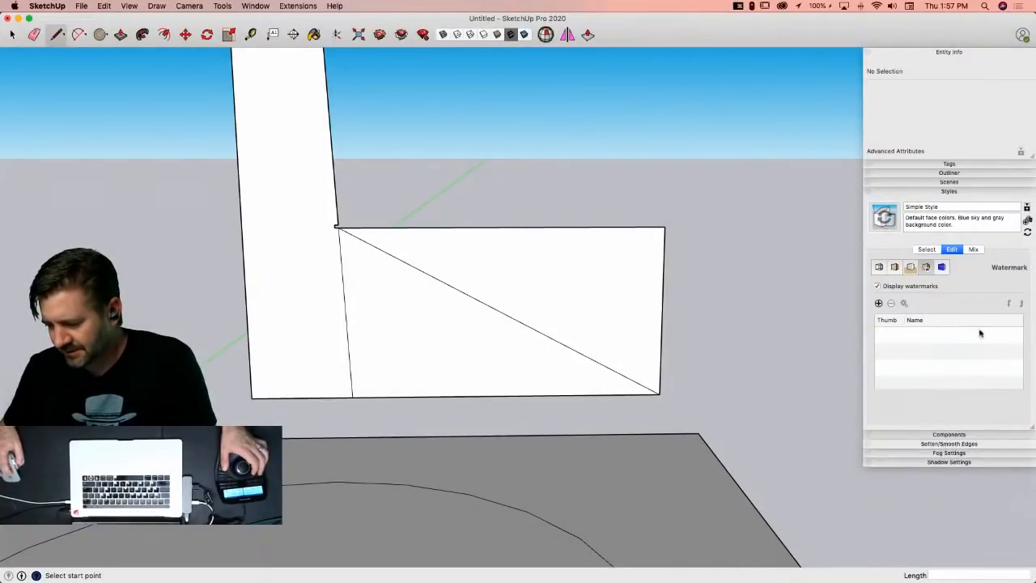
{"action": "left_click", "coordinate": [957, 192]}
{"action": "left_click", "coordinate": [957, 52]}
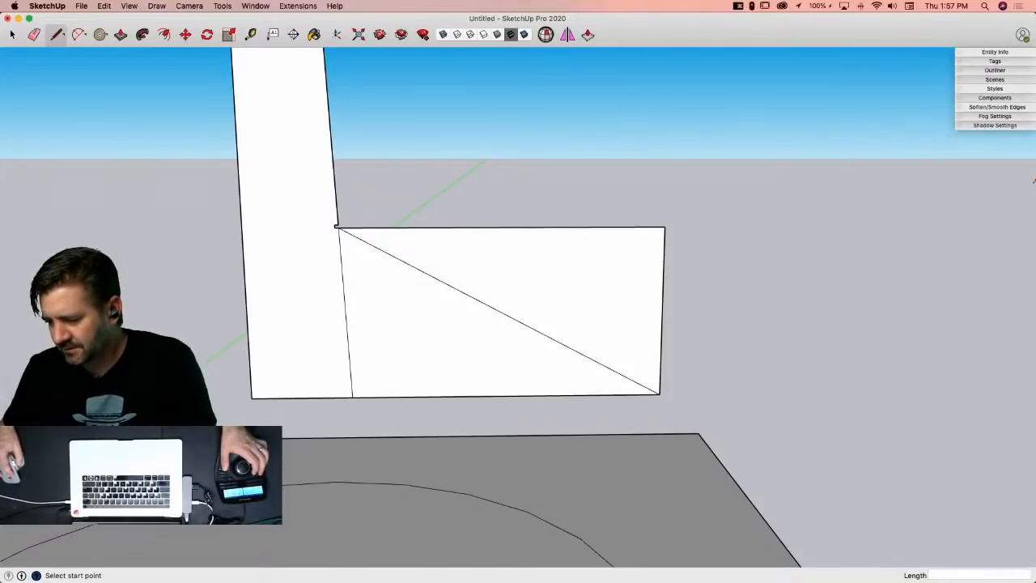
{"action": "mouse_move", "coordinate": [1033, 186]}
{"action": "left_mouse_down"}
{"action": "mouse_move", "coordinate": [782, 169]}
{"action": "mouse_move", "coordinate": [634, 174]}
{"action": "mouse_move", "coordinate": [661, 175]}
{"action": "left_mouse_up"}
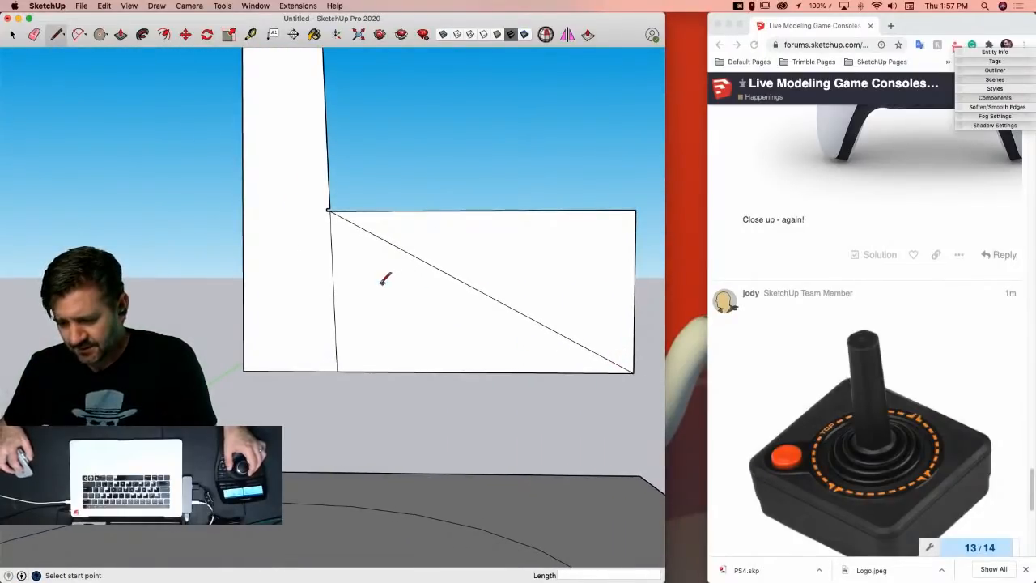
{"action": "left_click", "coordinate": [243, 306]}
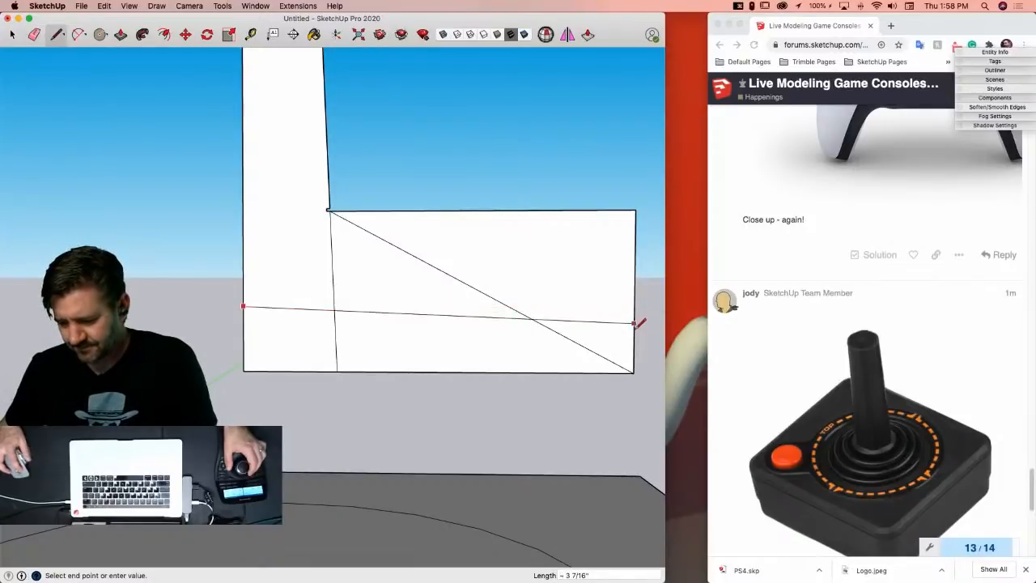
{"action": "key", "text": "space"}
{"action": "left_click_drag", "start_coordinate": [641, 363], "coordinate": [236, 375]}
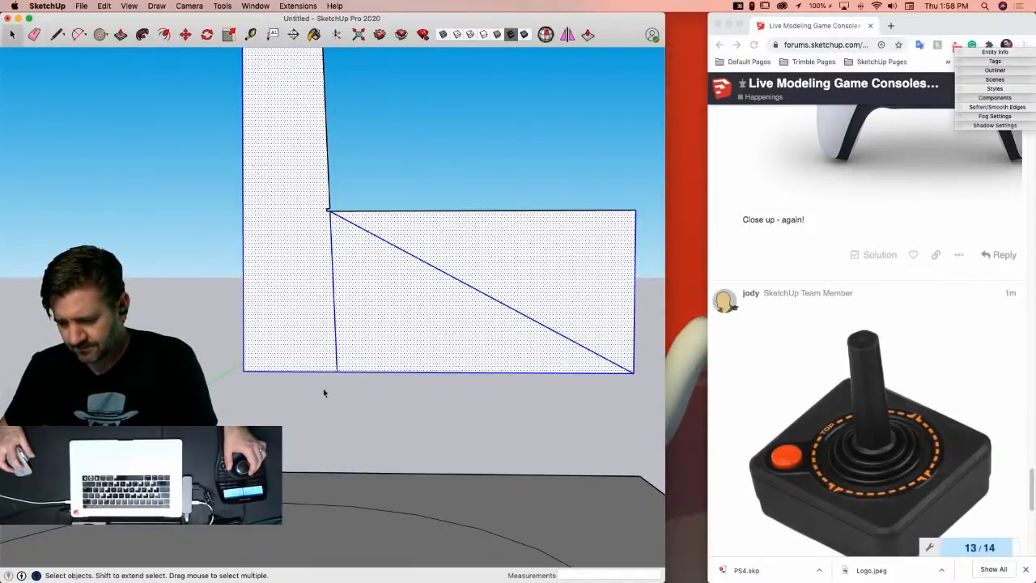
{"action": "key", "text": "m"}
{"action": "key", "text": "space"}
Step: Move the profile's bottom edges straight up about 5/8" along the blue axis to make the base section shallower
{"action": "left_click", "coordinate": [334, 373]}
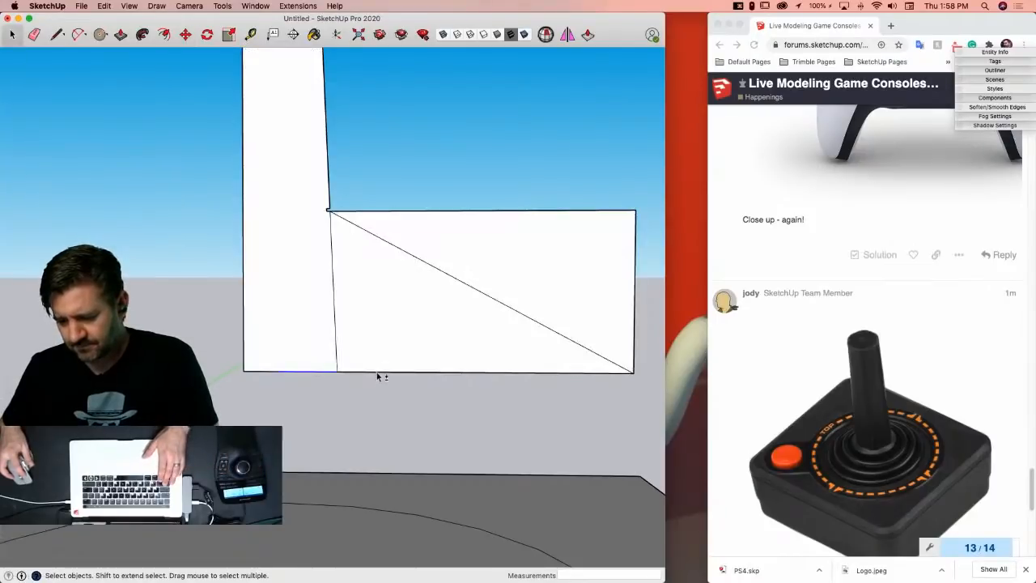
{"action": "key", "text": "m"}
{"action": "left_click", "coordinate": [280, 372]}
{"action": "key", "text": "Up"}
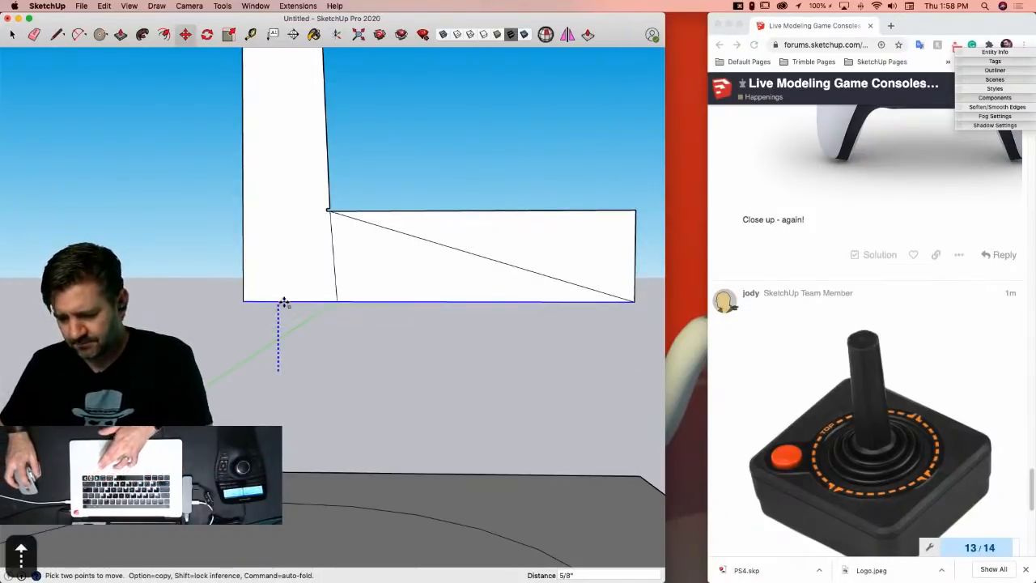
{"action": "left_click", "coordinate": [293, 307]}
Step: Erase the tiny stub at the stick's base corner and the diagonal line across the base section
{"action": "key", "text": "l"}
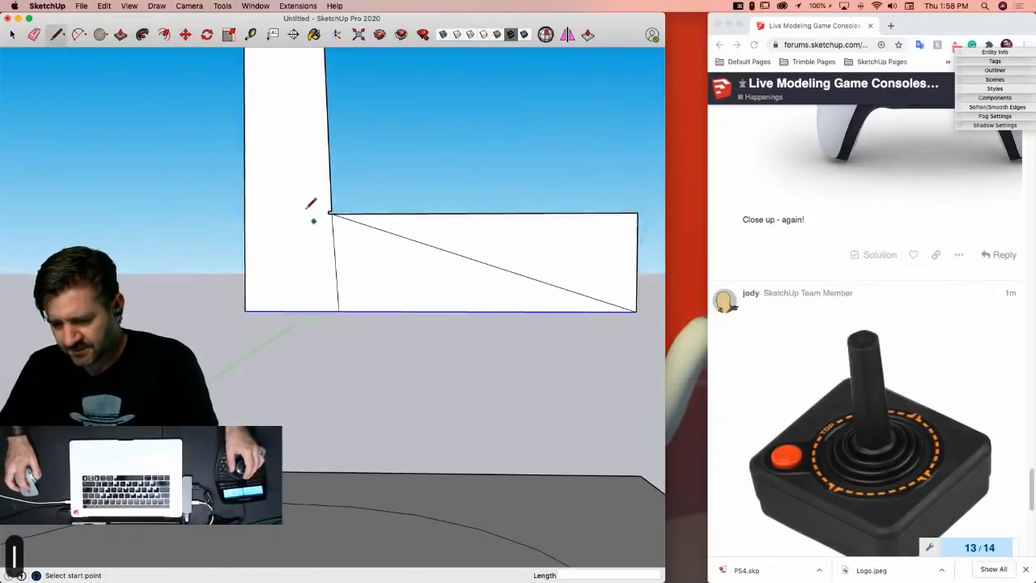
{"action": "key", "text": "e"}
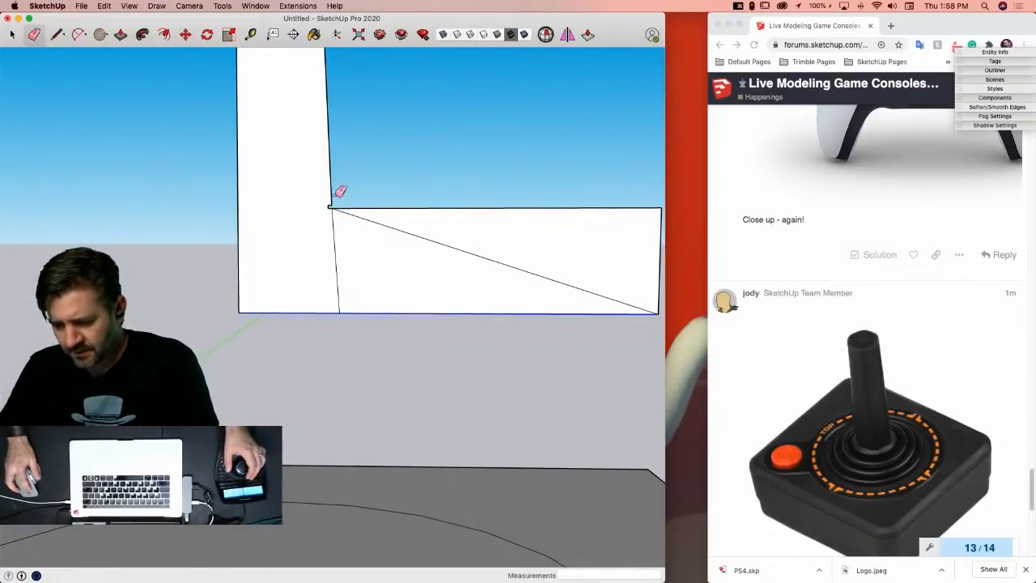
{"action": "key", "text": "l"}
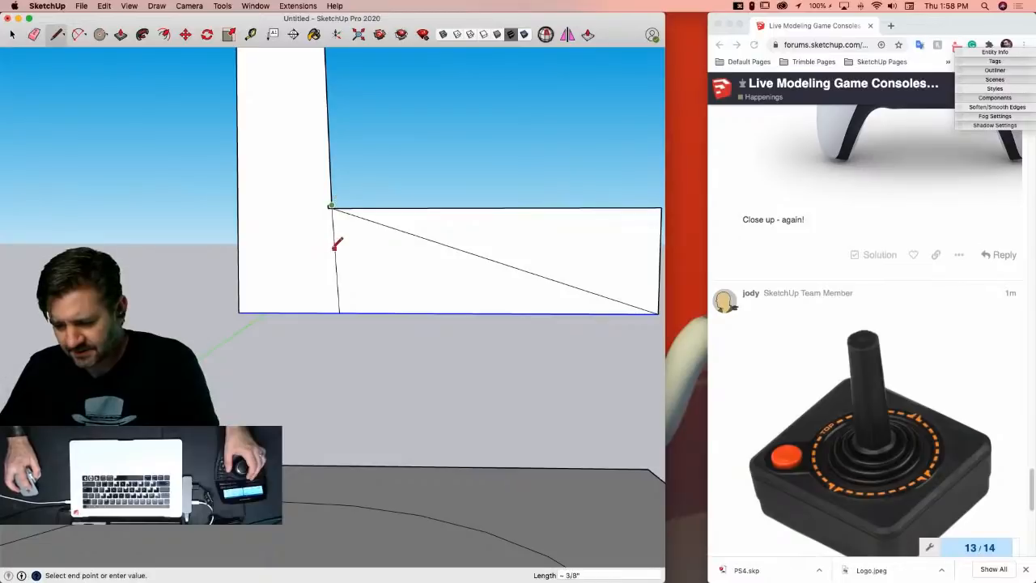
{"action": "key", "text": "e"}
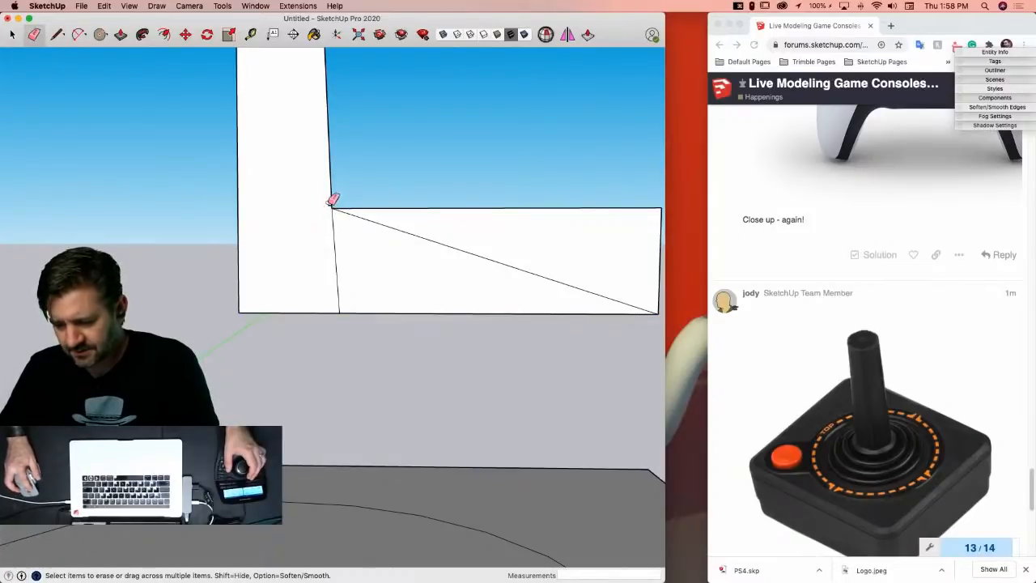
{"action": "key", "text": "l"}
{"action": "scroll", "coordinate": [335, 194], "scroll_direction": "up", "scroll_amount": 3}
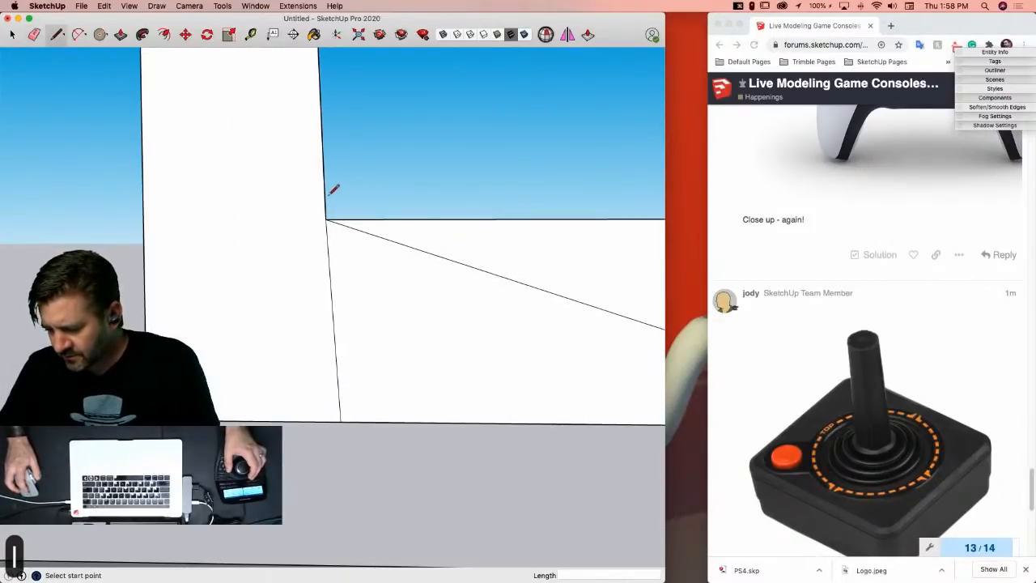
{"action": "key", "text": "e"}
{"action": "left_click", "coordinate": [329, 220]}
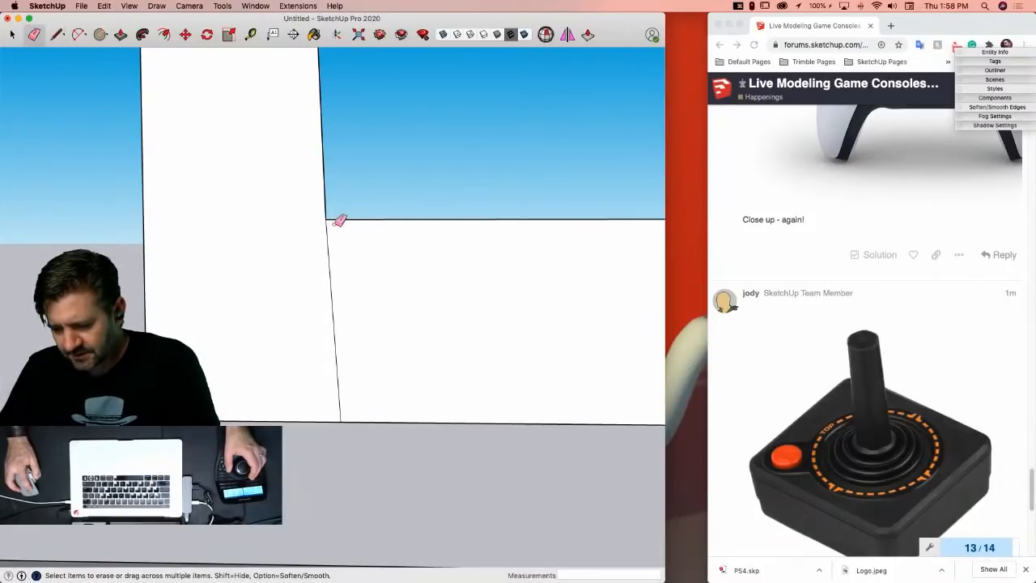
Step: Draw a sloped line about 3/16" long outward from the stick's base corner, then a vertical line about 13/16" down to the bottom edge
{"action": "key", "text": "l"}
{"action": "left_click", "coordinate": [327, 218]}
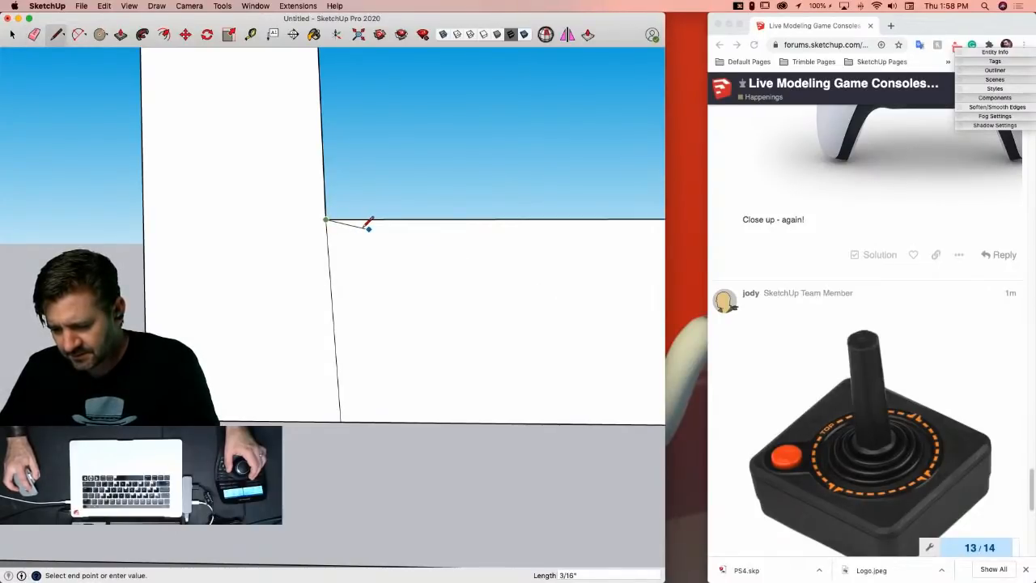
{"action": "left_click", "coordinate": [368, 228]}
{"action": "left_click", "coordinate": [369, 421]}
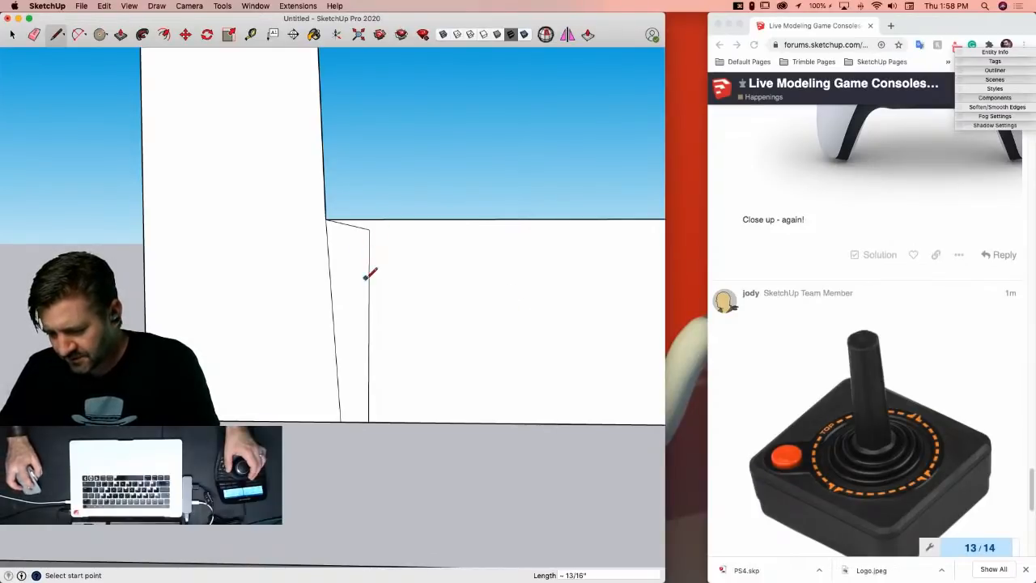
Step: Draw a vertical line about 7/8" high across the base section just inside its outer edge
{"action": "scroll", "coordinate": [370, 294], "scroll_direction": "down", "scroll_amount": 3}
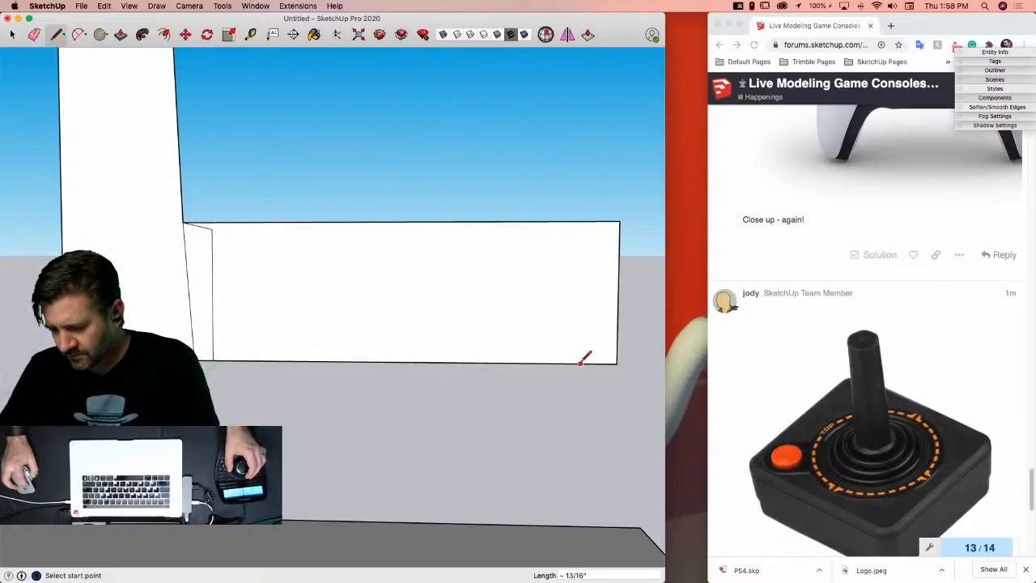
{"action": "left_click", "coordinate": [579, 363]}
{"action": "left_click", "coordinate": [583, 221]}
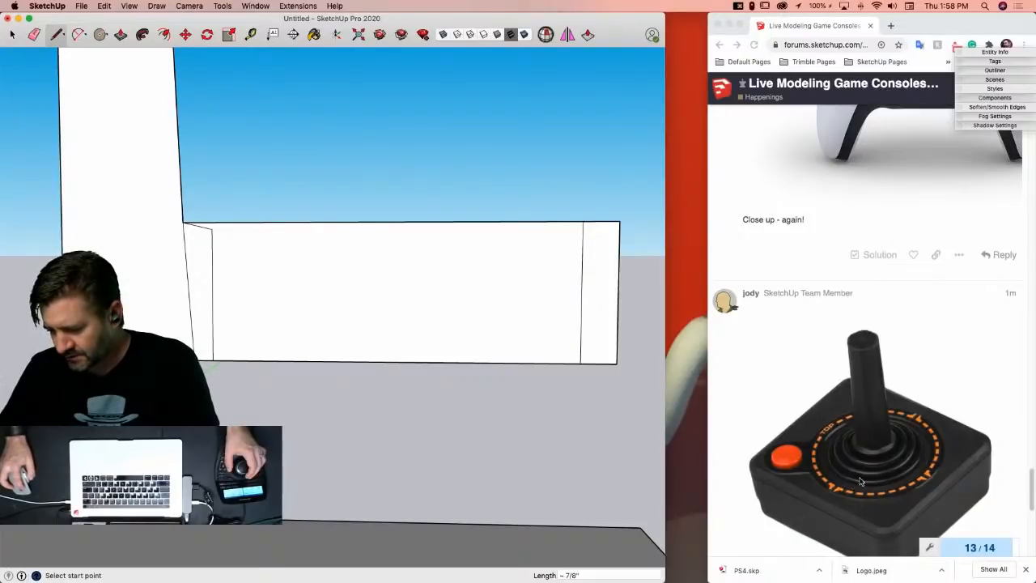
Step: Divide the bottom edge between the two vertical lines into 3 segments
{"action": "key", "text": "space"}
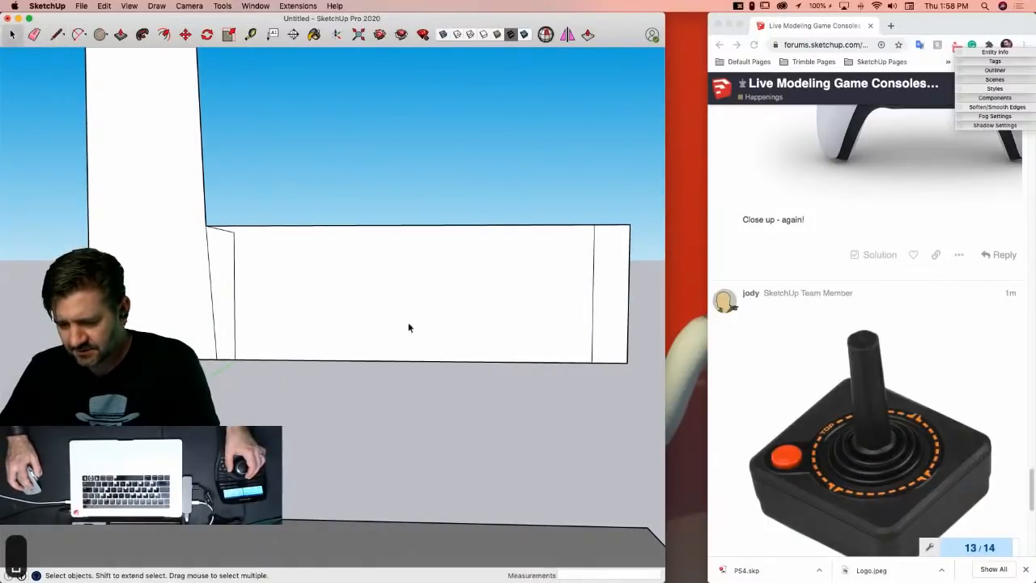
{"action": "right_click", "coordinate": [316, 356]}
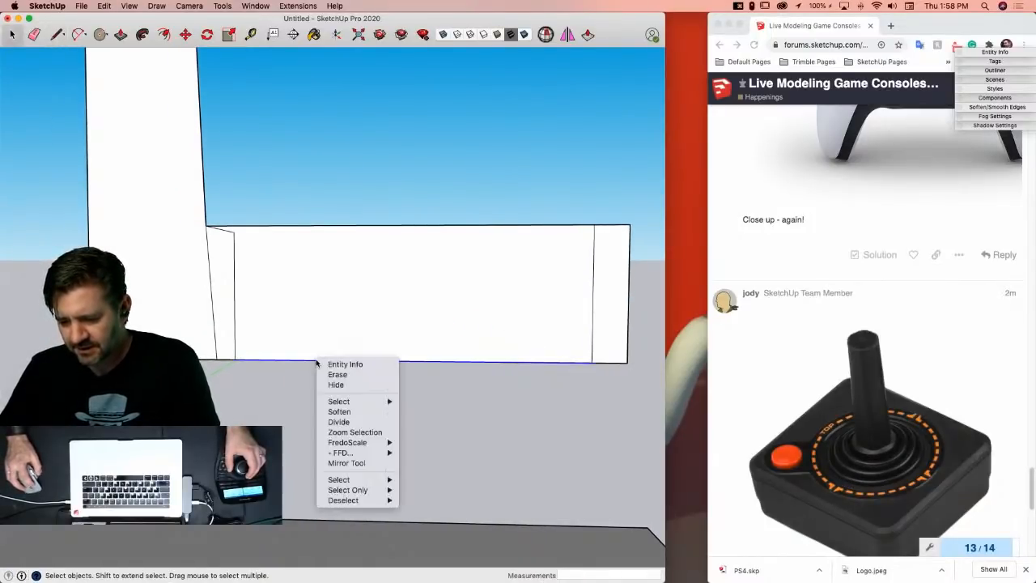
{"action": "left_click", "coordinate": [359, 422]}
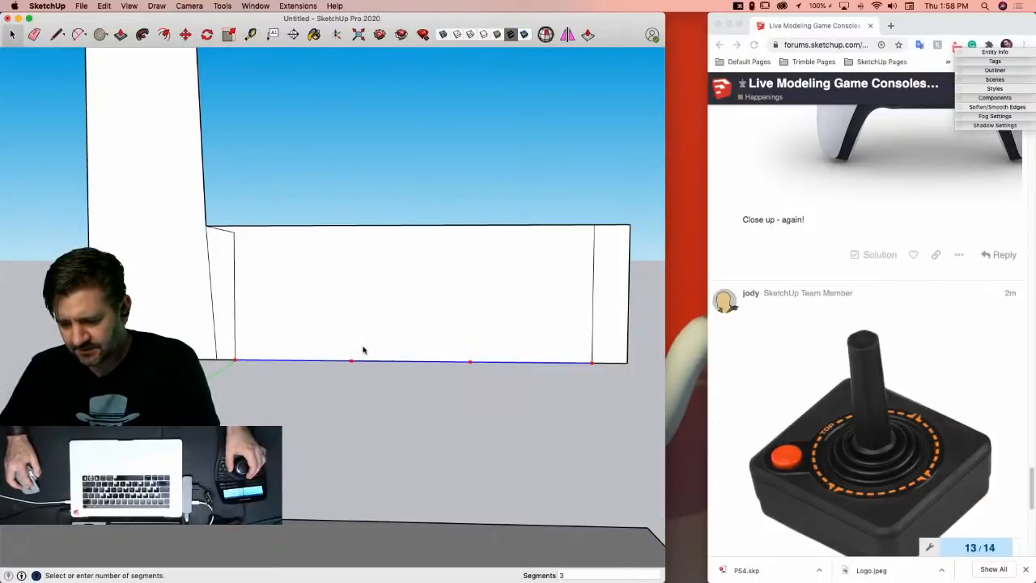
{"action": "left_click", "coordinate": [363, 350]}
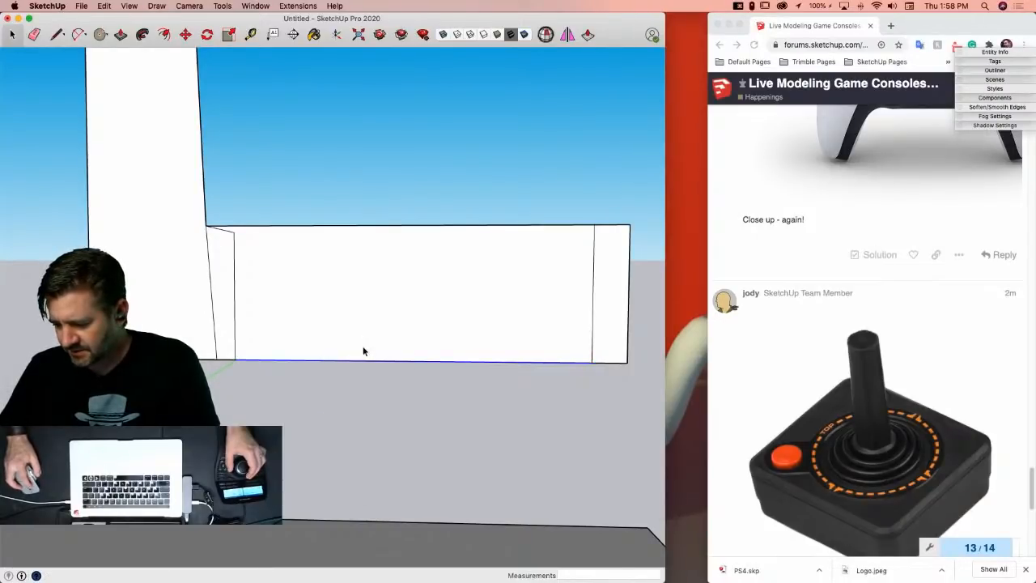
Step: Draw a rectangular ring outline about 3/4" high from the first division point back toward the stick and down to the bottom edge
{"action": "key", "text": "l"}
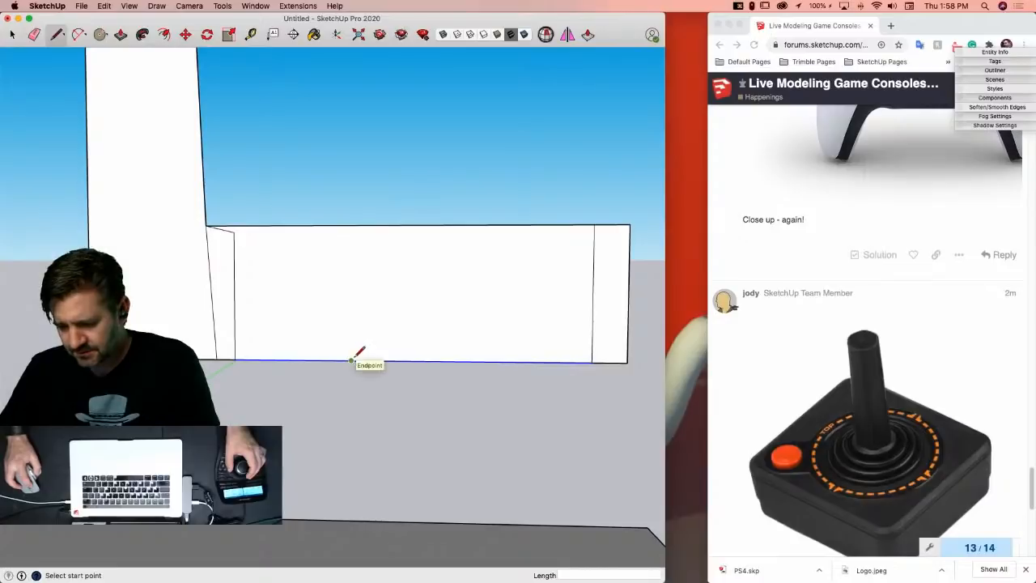
{"action": "left_click", "coordinate": [351, 360]}
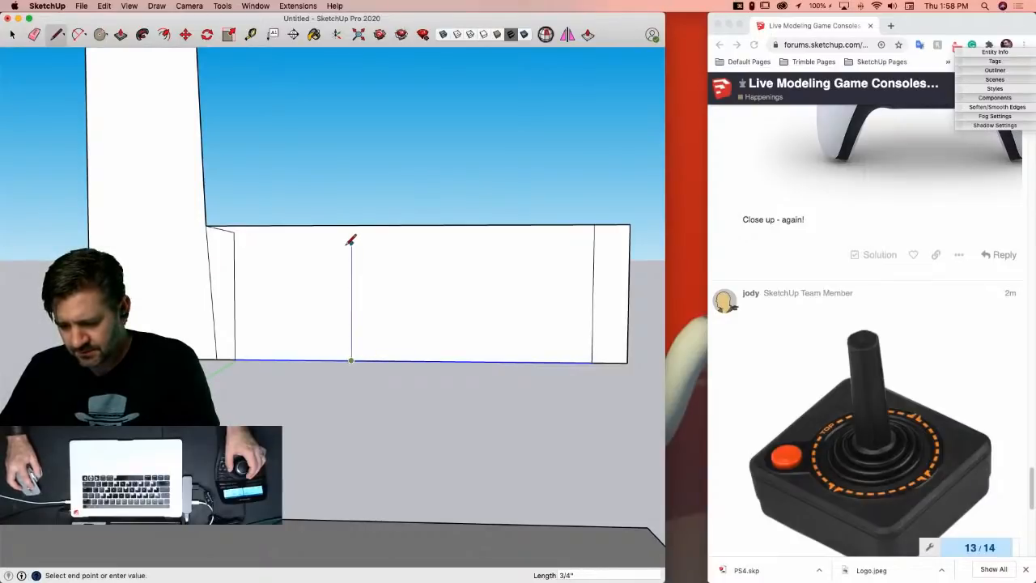
{"action": "left_click", "coordinate": [351, 242]}
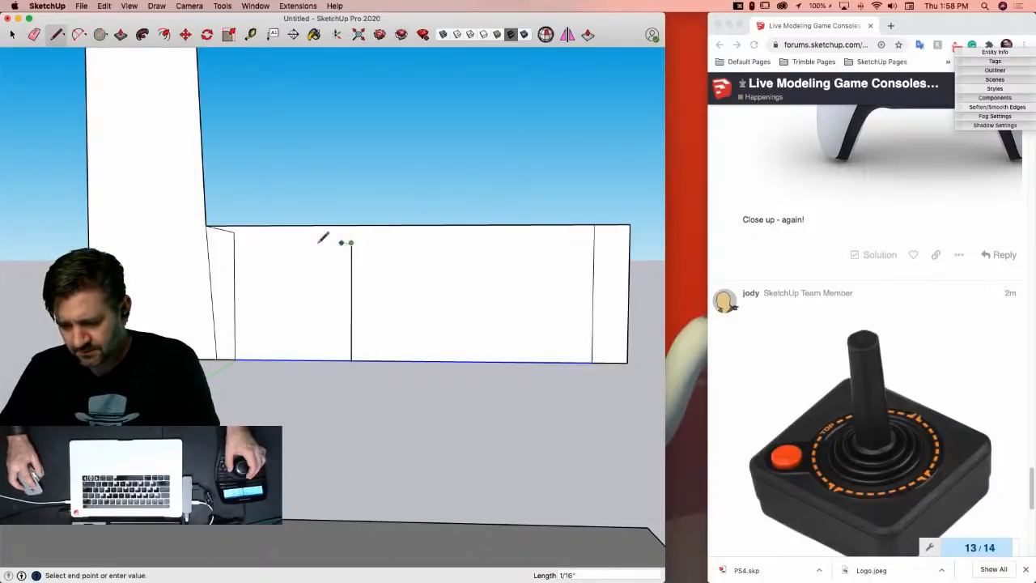
{"action": "left_click", "coordinate": [264, 243]}
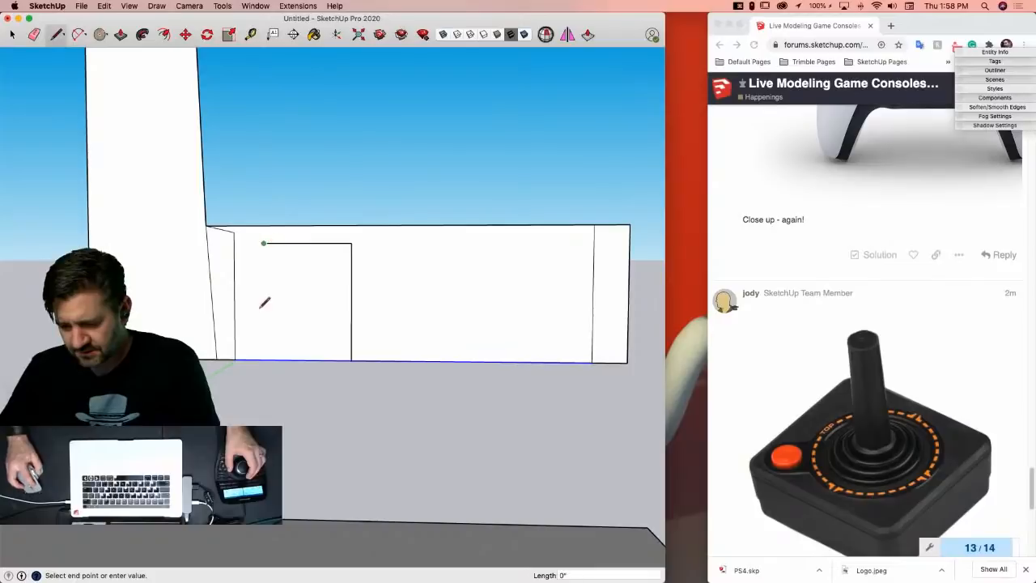
{"action": "left_click", "coordinate": [264, 360]}
Step: Draw an arc bulging upward across the full width of the rectangular ring outline, below its top edge
{"action": "key", "text": "a"}
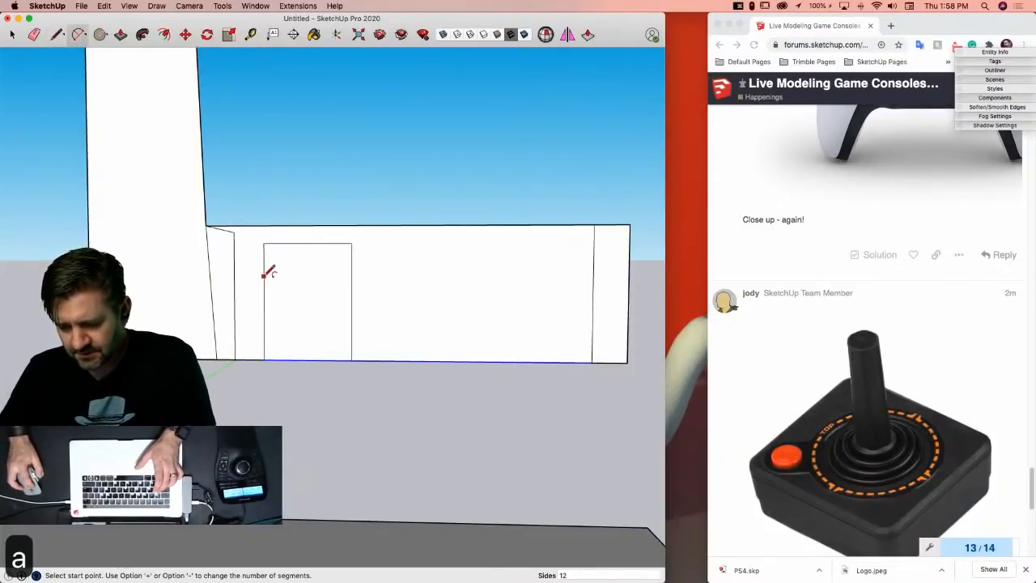
{"action": "left_click", "coordinate": [264, 293]}
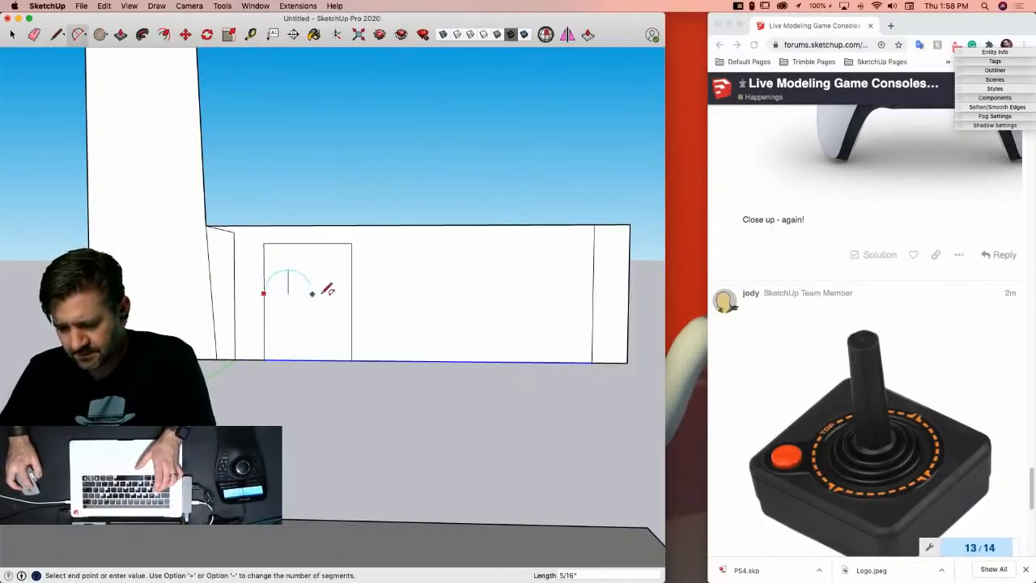
{"action": "left_click", "coordinate": [351, 293]}
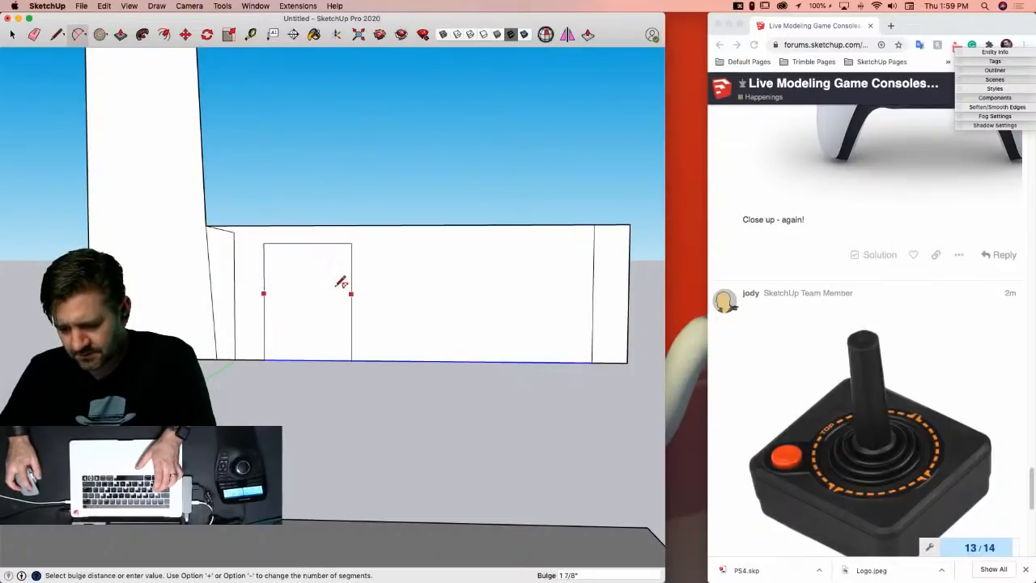
{"action": "left_click", "coordinate": [308, 255]}
Step: Move the arc straight up until its crest meets the top edge of the ring outline
{"action": "key", "text": "space"}
{"action": "left_click", "coordinate": [309, 256]}
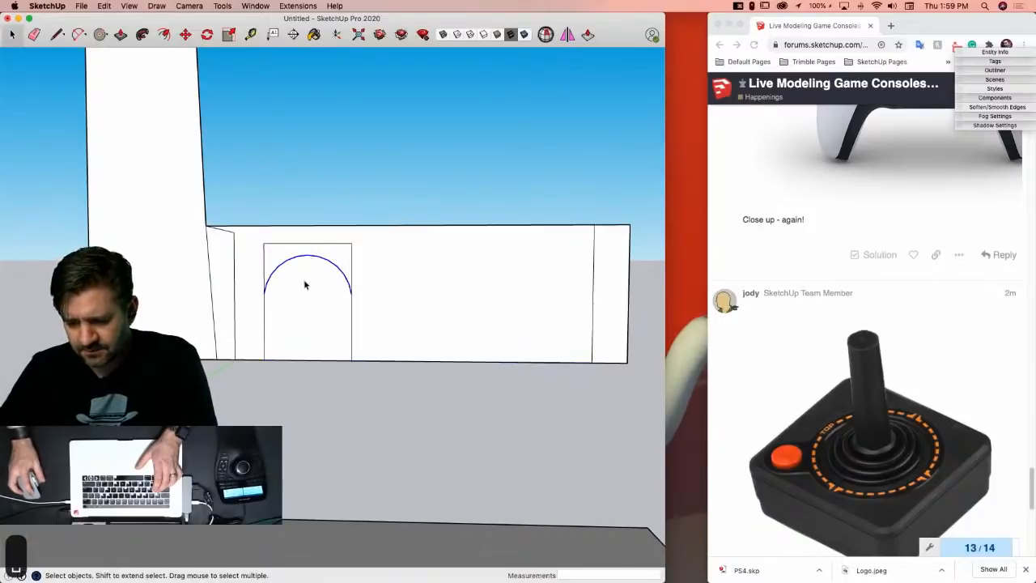
{"action": "key", "text": "m"}
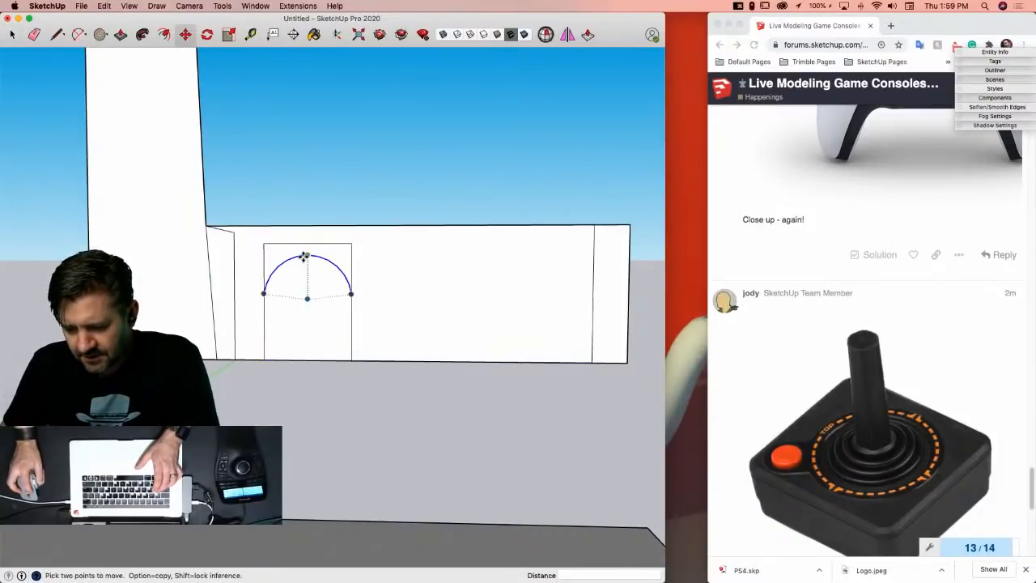
{"action": "left_click", "coordinate": [304, 251]}
{"action": "left_click", "coordinate": [307, 243]}
Step: Erase the ring outline's top edge and the side edge pieces outside the arc
{"action": "key", "text": "e"}
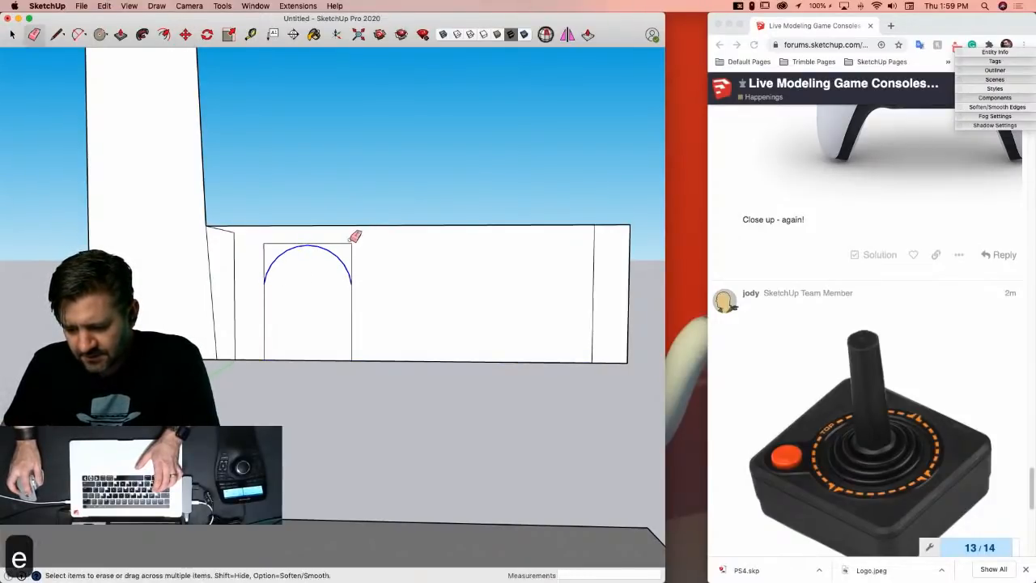
{"action": "left_click_drag", "start_coordinate": [356, 239], "coordinate": [281, 236]}
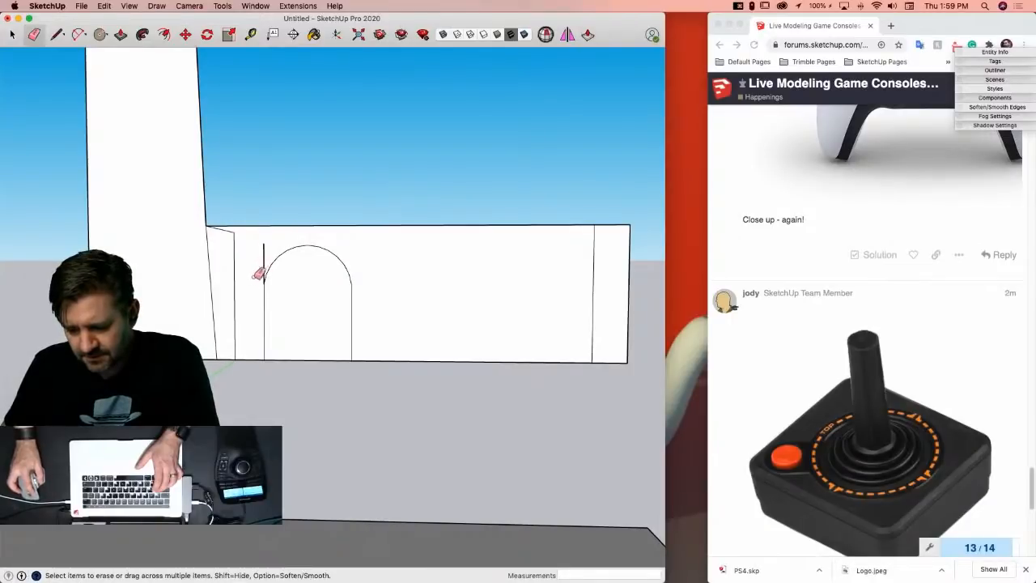
{"action": "left_click", "coordinate": [264, 261]}
Step: Draw a horizontal line about 3/16" long from the arched ring's inner side to the vertical line beside the stick
{"action": "key", "text": "l"}
{"action": "left_click", "coordinate": [263, 307]}
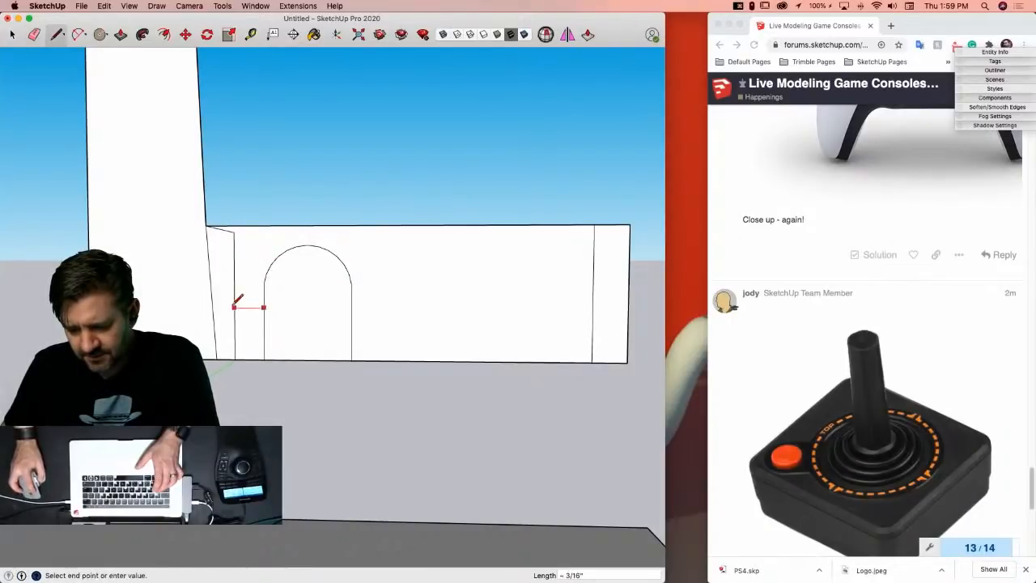
{"action": "left_click", "coordinate": [234, 307]}
Step: Copy the connector and arched ring faces outward twice, about 3/4" each time, stepping each copy slightly lower than the previous one
{"action": "key", "text": "space"}
{"action": "left_click", "coordinate": [257, 338]}
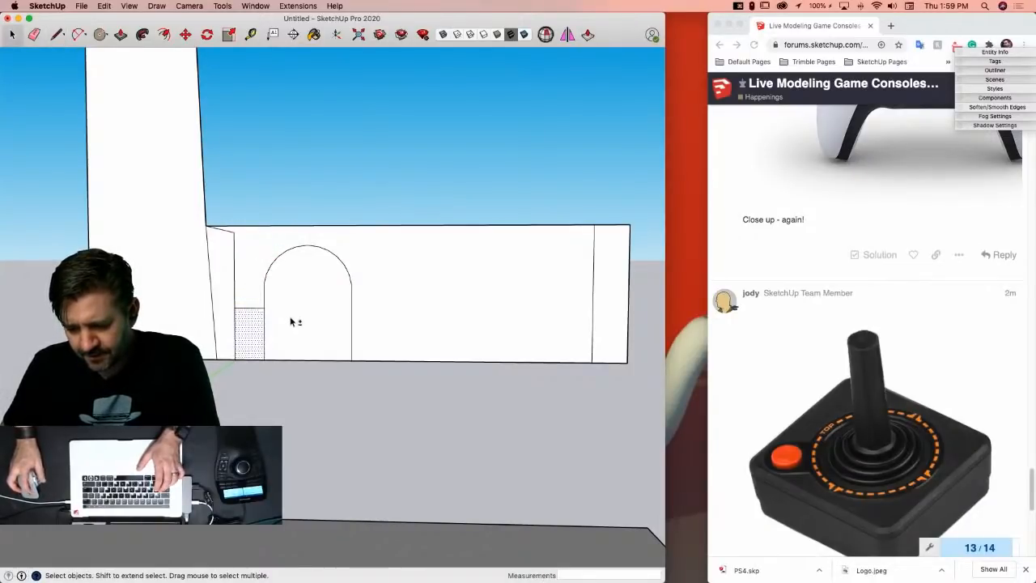
{"action": "left_click", "coordinate": [293, 321], "text": "shift"}
{"action": "key", "text": "m"}
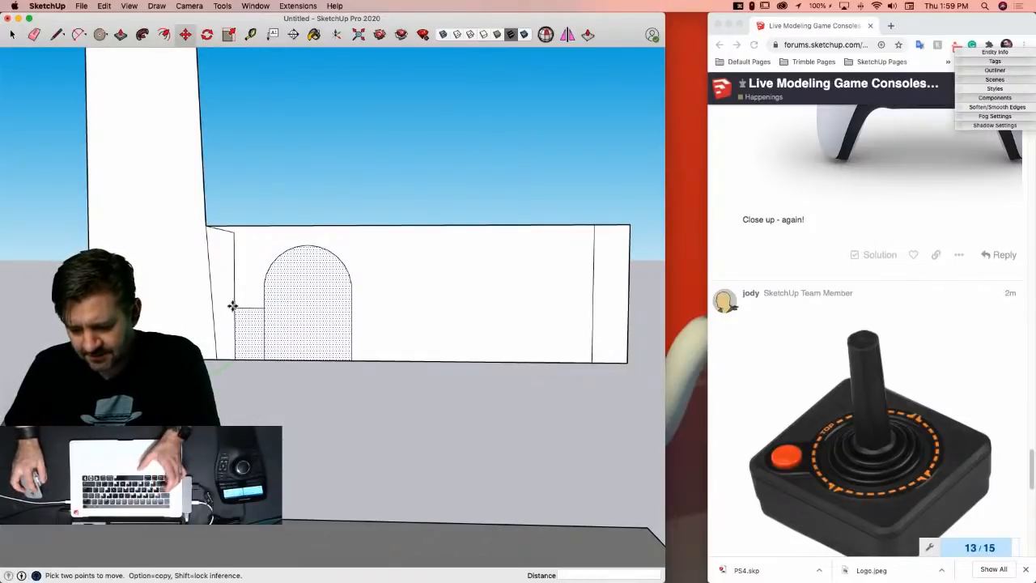
{"action": "key", "text": "alt"}
{"action": "left_click", "coordinate": [234, 306]}
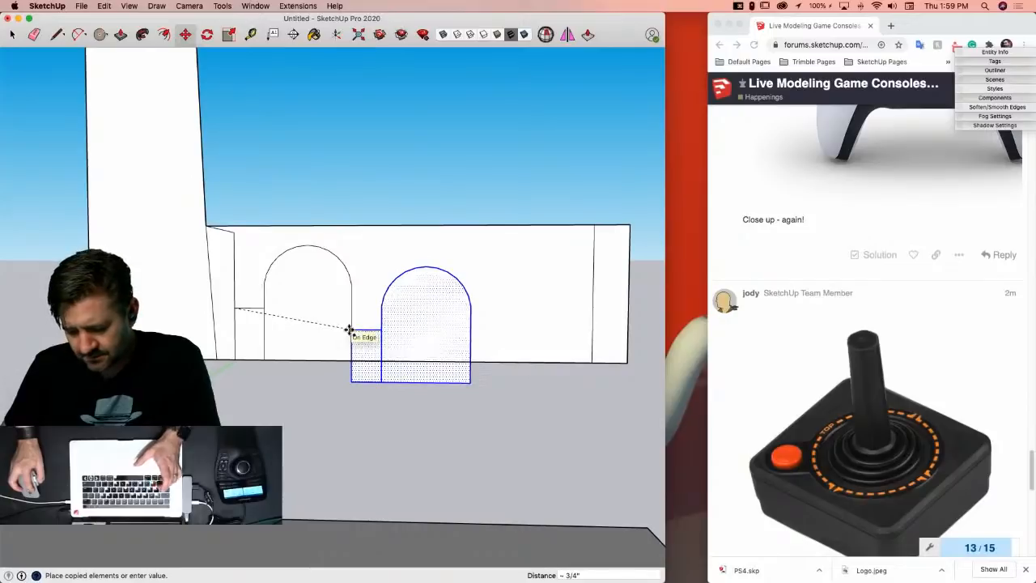
{"action": "left_click", "coordinate": [349, 330]}
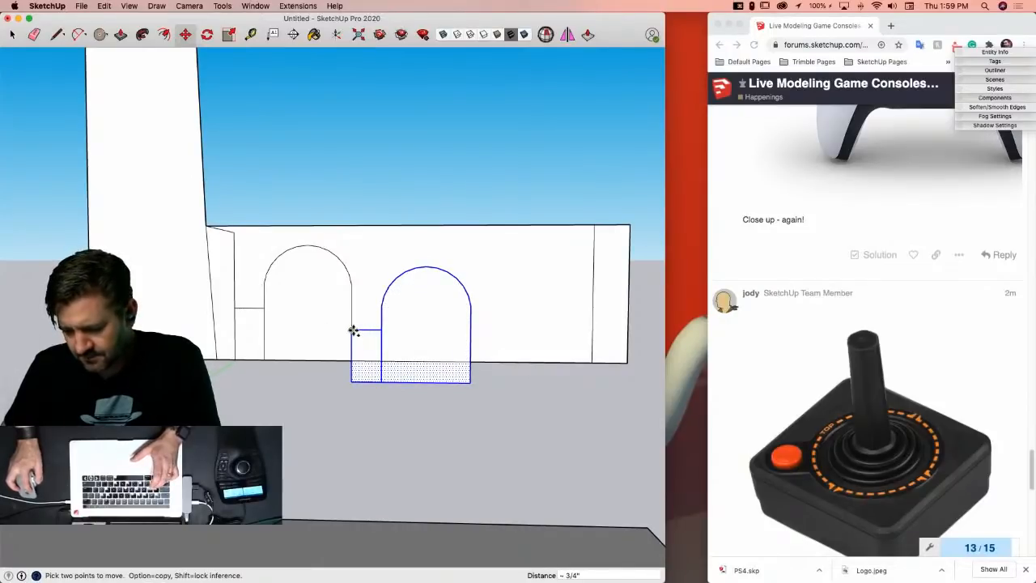
{"action": "left_click", "coordinate": [354, 329]}
{"action": "key", "text": "alt"}
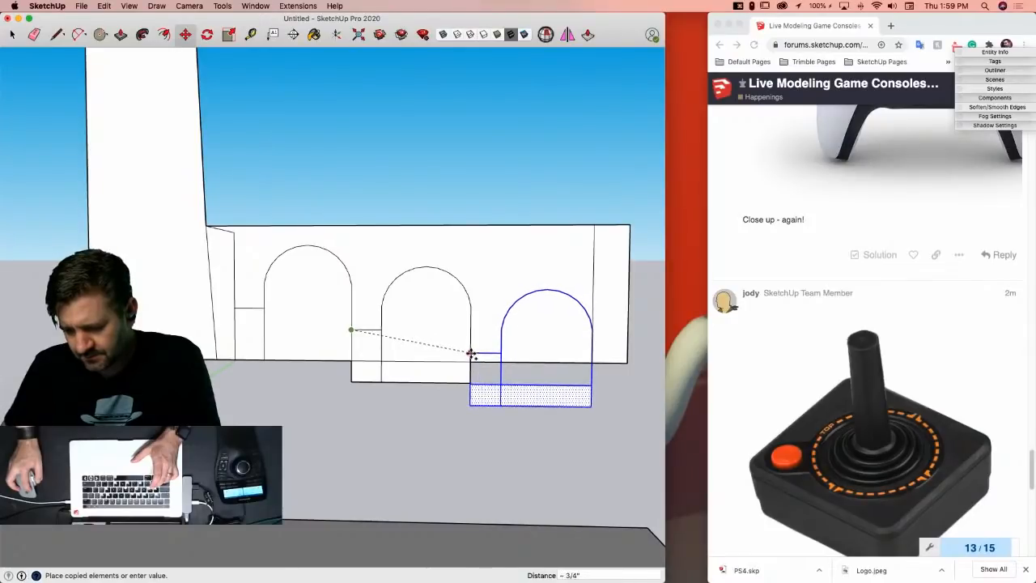
{"action": "left_click", "coordinate": [472, 352]}
Step: Erase all parts of the copied rings that extend below the base section's bottom edge
{"action": "key", "text": "e"}
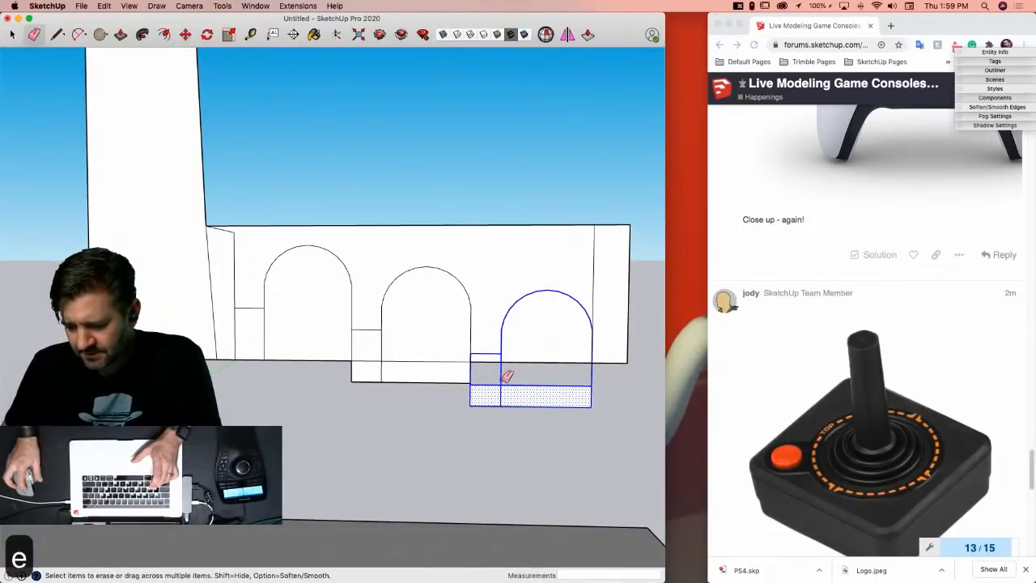
{"action": "left_click_drag", "start_coordinate": [502, 381], "coordinate": [565, 419]}
{"action": "key", "text": "space"}
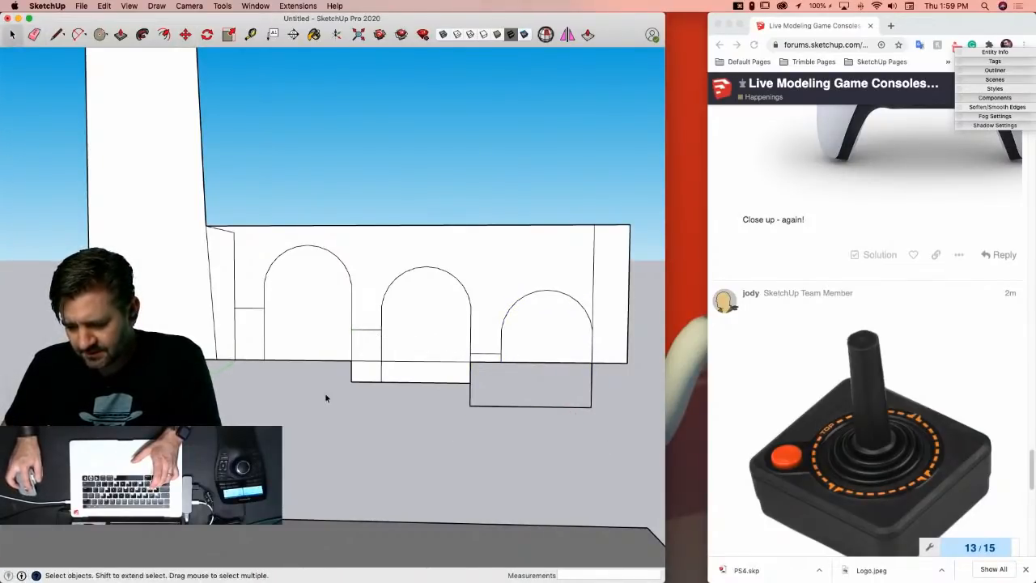
{"action": "left_click_drag", "start_coordinate": [612, 447], "coordinate": [308, 369]}
{"action": "key", "text": "BackSpace"}
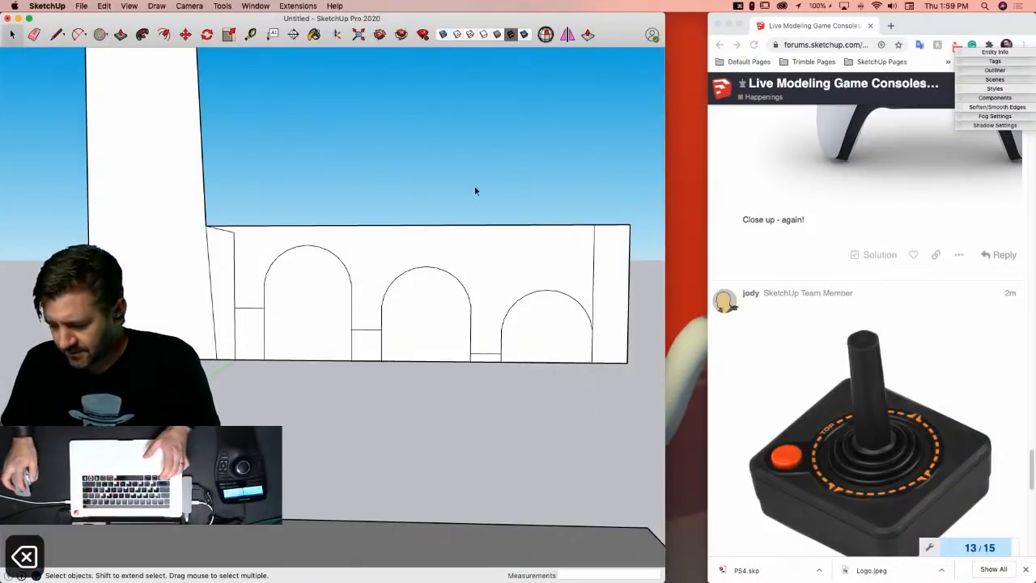
Step: Draw a horizontal line about 3/16" long across the outer end strip near the bottom, and erase the base section's outline above the rings
{"action": "key", "text": "l"}
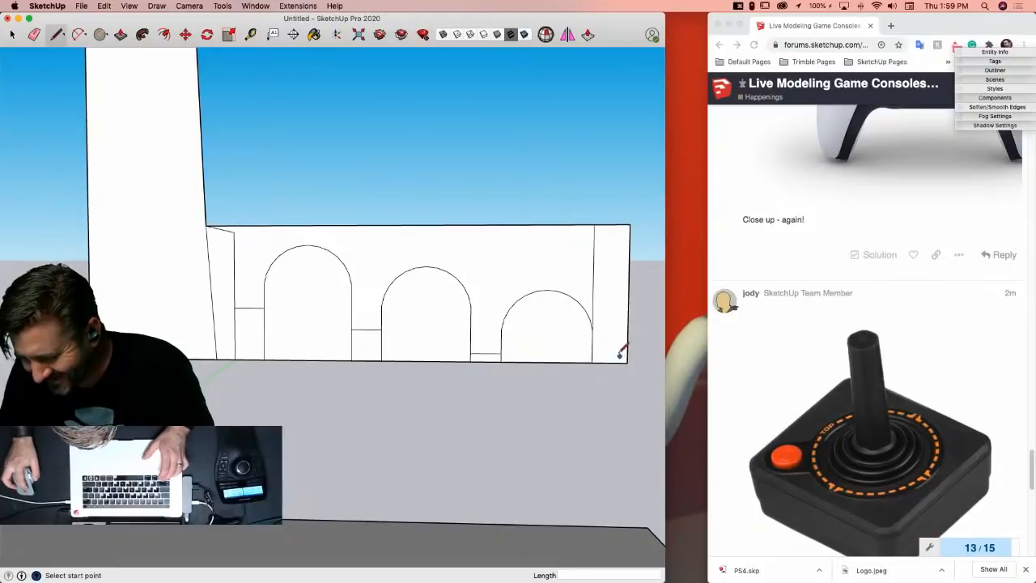
{"action": "left_click", "coordinate": [593, 346]}
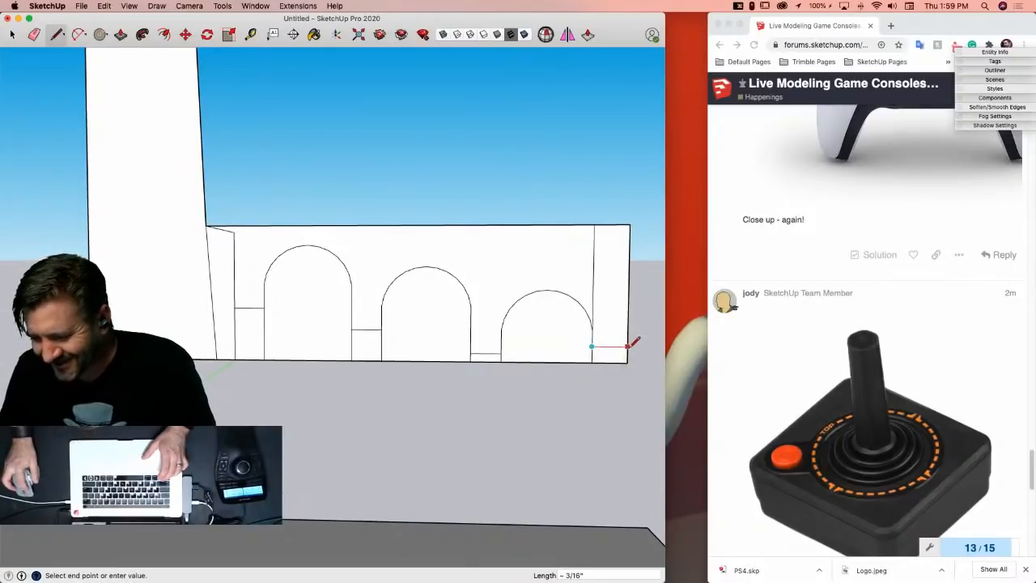
{"action": "key", "text": "e"}
{"action": "mouse_move", "coordinate": [598, 247]}
{"action": "left_mouse_down"}
{"action": "mouse_move", "coordinate": [590, 231]}
{"action": "mouse_move", "coordinate": [637, 220]}
{"action": "mouse_move", "coordinate": [621, 330]}
{"action": "left_mouse_up"}
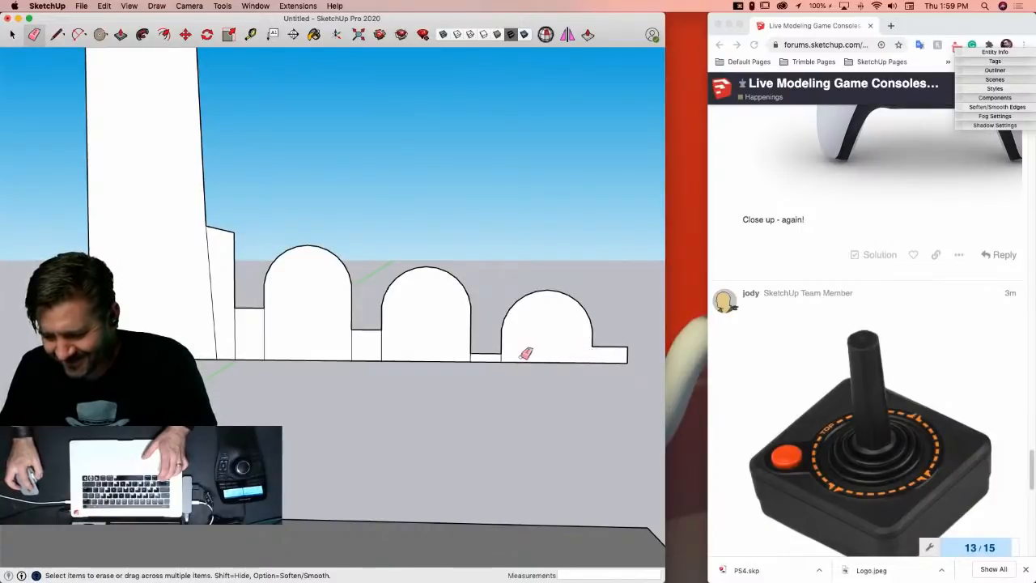
Step: Erase the remaining dividing lines inside the stick and ring profile, leaving one continuous face
{"action": "left_click", "coordinate": [383, 344]}
{"action": "left_click", "coordinate": [350, 341]}
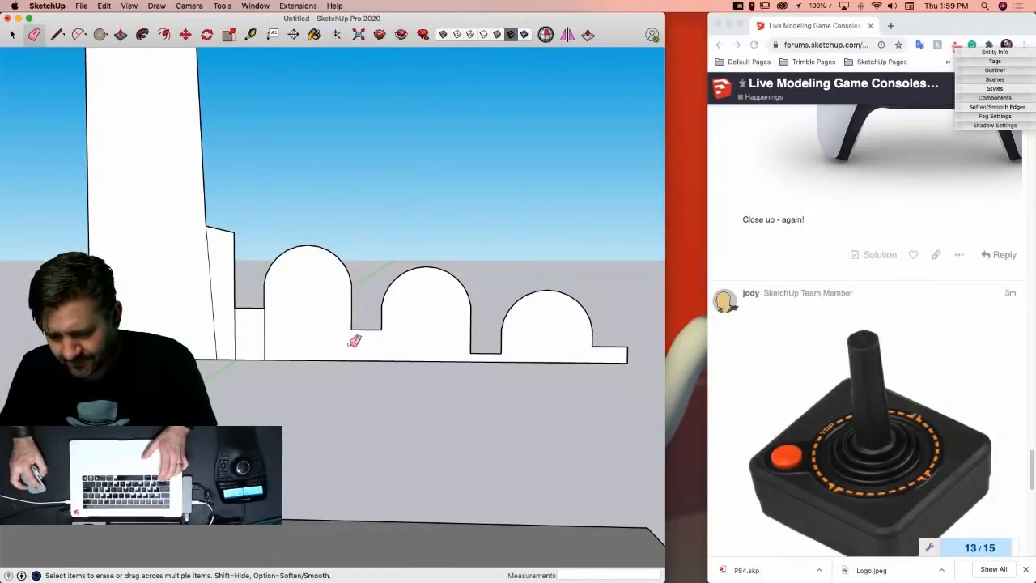
{"action": "mouse_move", "coordinate": [232, 332]}
{"action": "left_mouse_down"}
{"action": "mouse_move", "coordinate": [219, 331]}
{"action": "mouse_move", "coordinate": [213, 275]}
{"action": "left_mouse_up"}
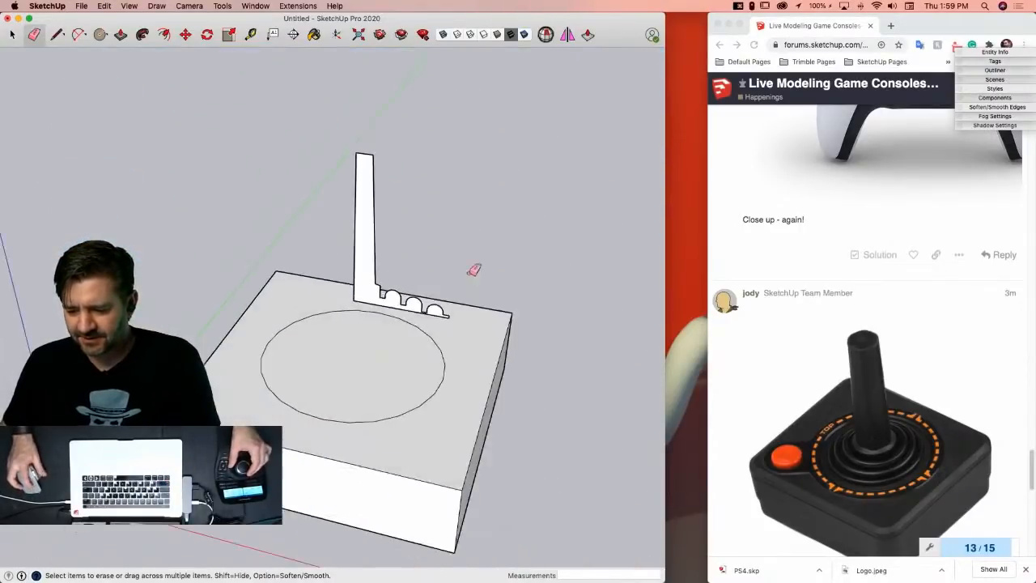
Step: Sweep the profile face around the circle on the base with Follow Me to form the stick and ringed collar
{"action": "key", "text": "space"}
{"action": "left_click", "coordinate": [421, 440]}
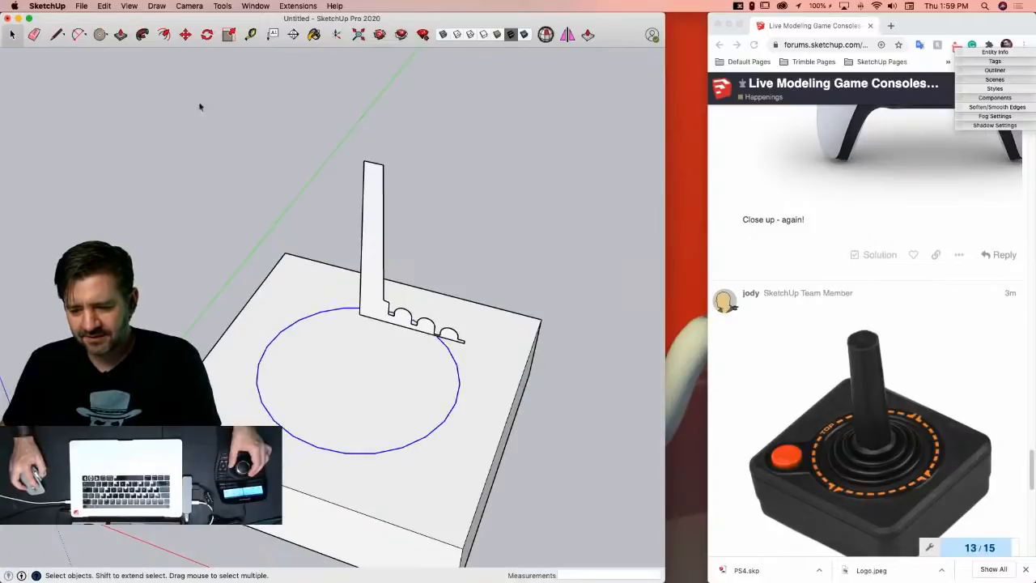
{"action": "left_click", "coordinate": [143, 38]}
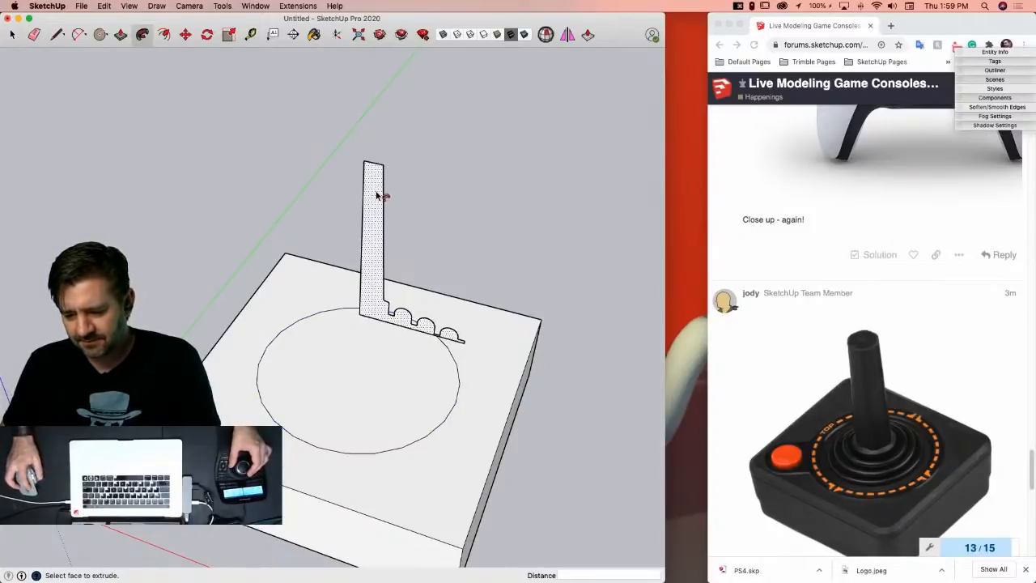
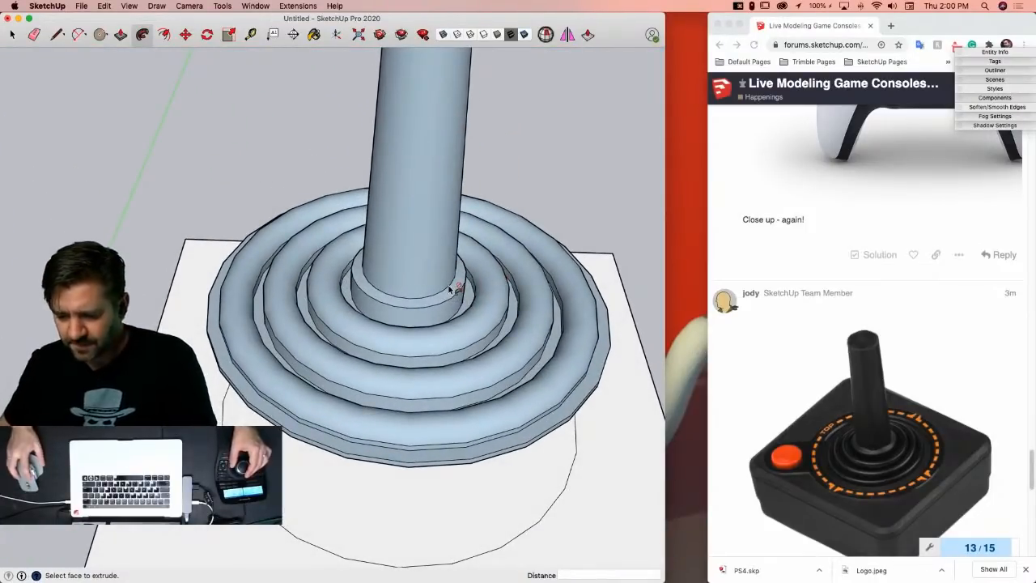
Step: Select the whole stick and collar and move it about 2 11/16" down onto the circle on the base, then clear the selection
{"action": "key", "text": "space"}
{"action": "left_click", "coordinate": [422, 371]}
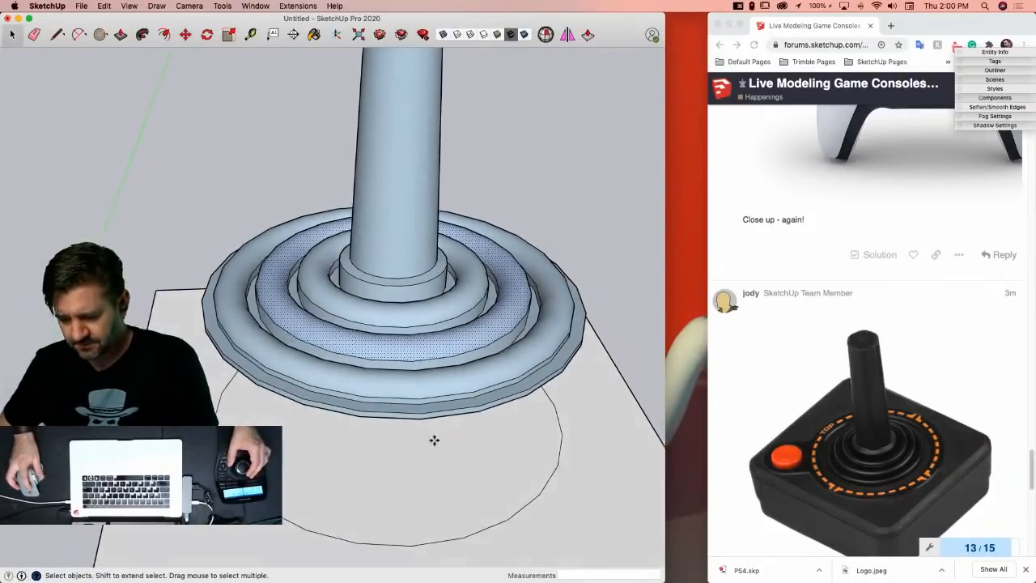
{"action": "key", "text": "m"}
{"action": "key", "text": "space"}
{"action": "triple_click", "coordinate": [432, 410]}
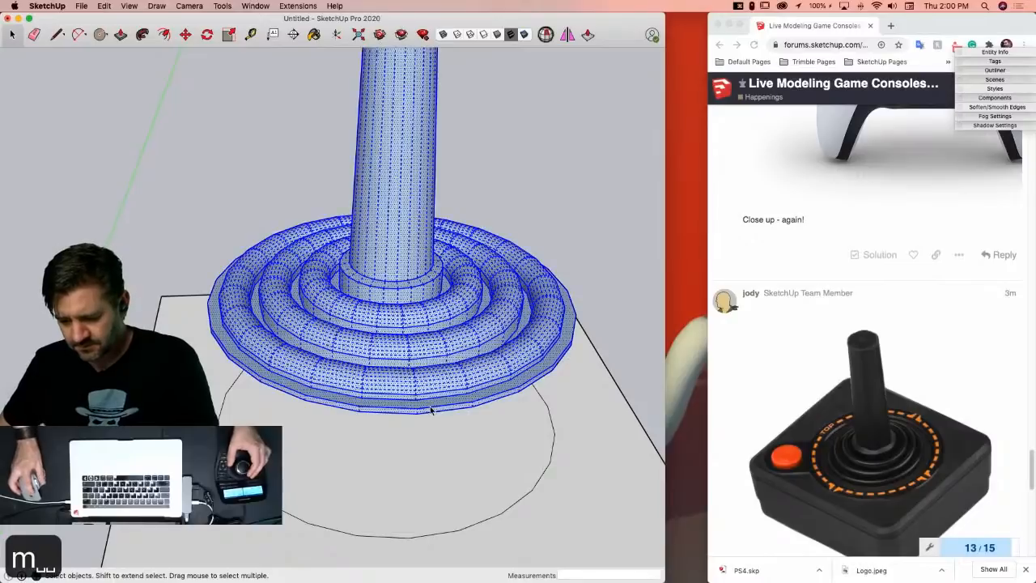
{"action": "key", "text": "m"}
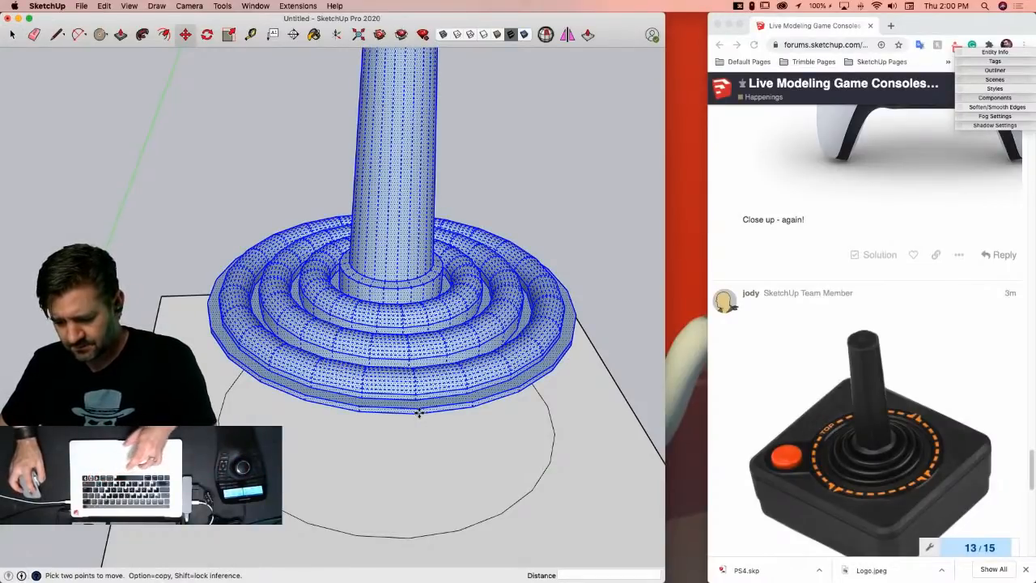
{"action": "left_click", "coordinate": [419, 413]}
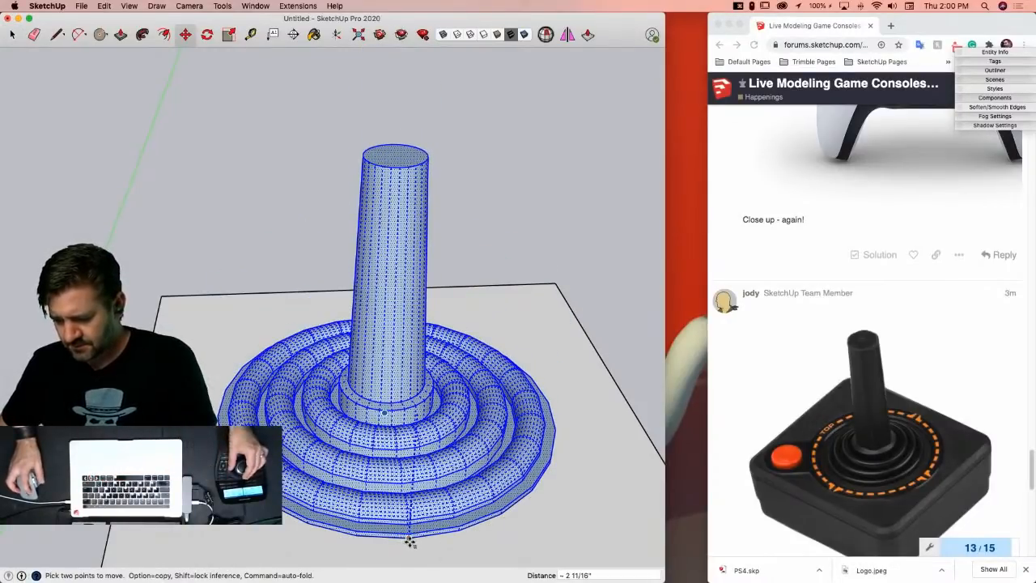
{"action": "key", "text": "space"}
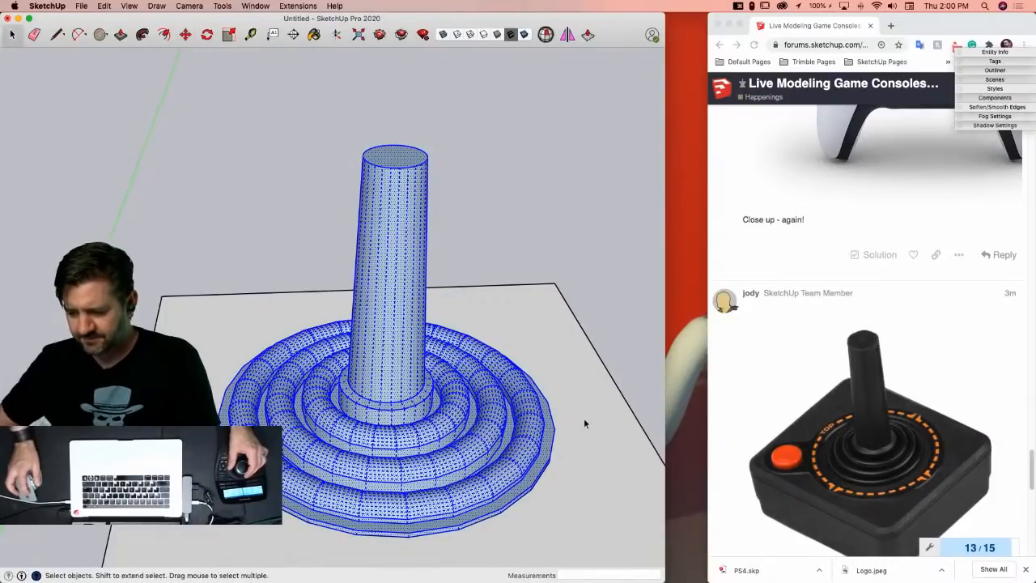
{"action": "key", "text": "space"}
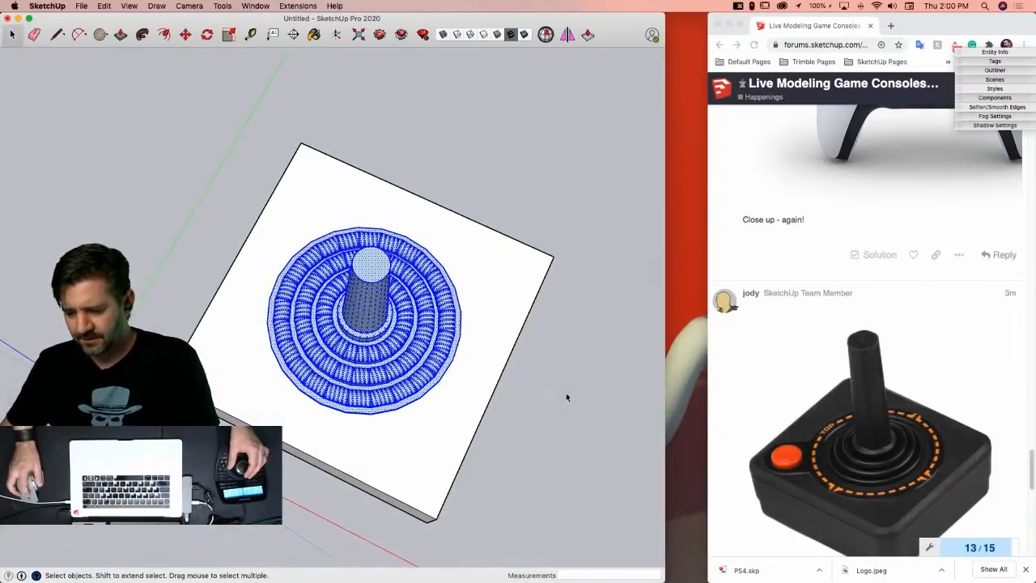
{"action": "left_click", "coordinate": [425, 135]}
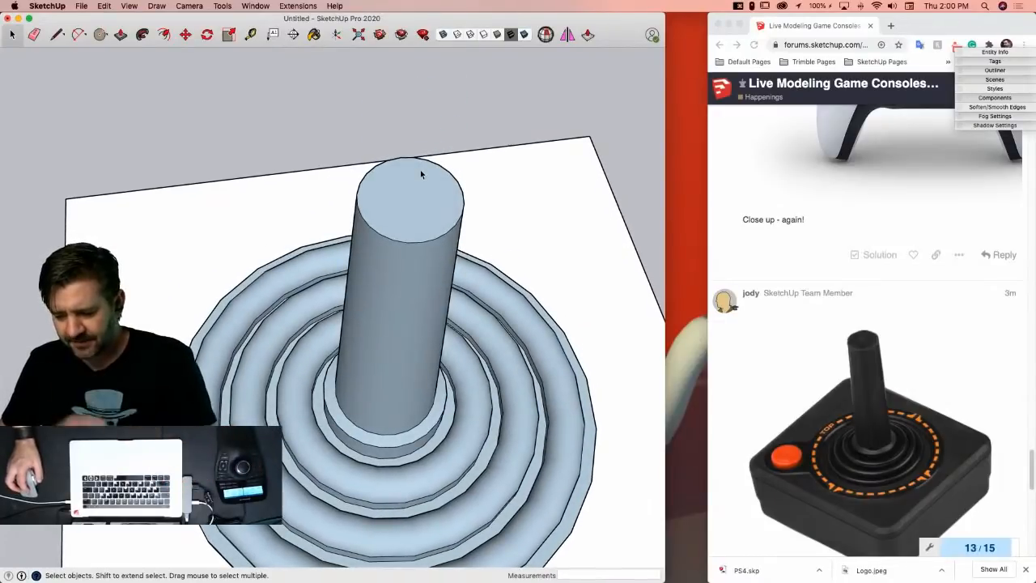
Step: Turn on X-ray display and draw a line about 9/16" long between two vertices of the circle at the stick's foot
{"action": "left_click", "coordinate": [444, 35]}
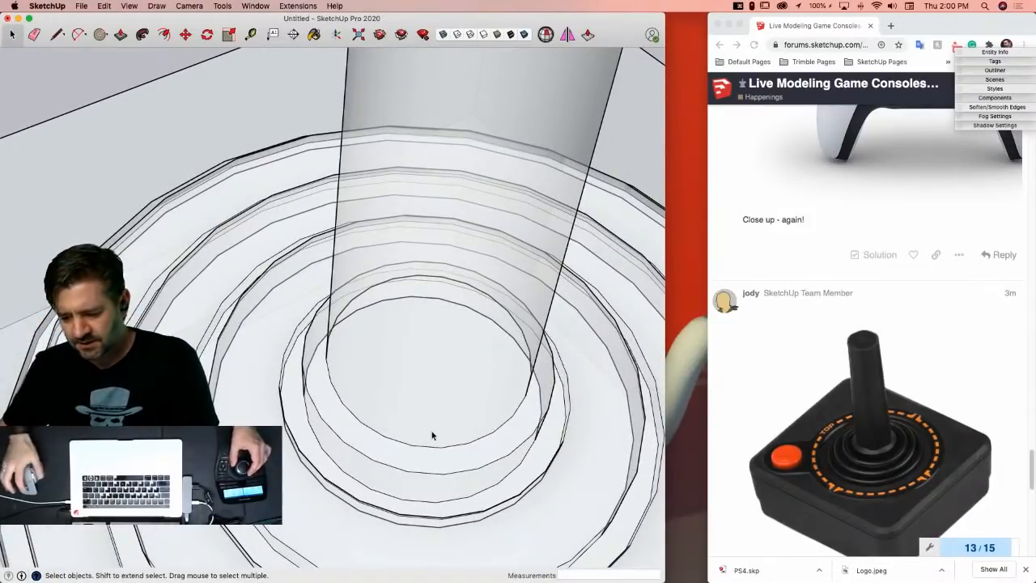
{"action": "key", "text": "l"}
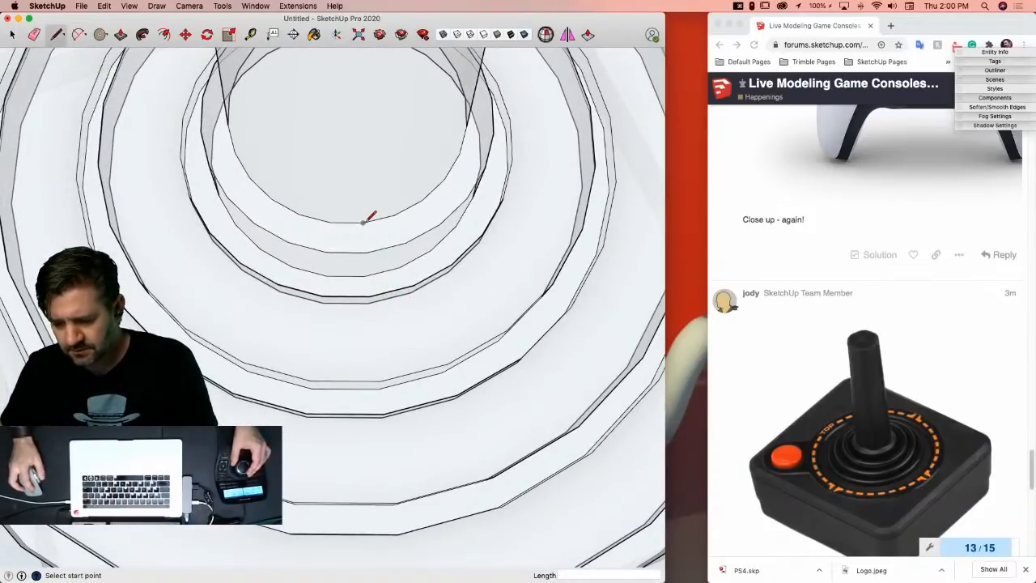
{"action": "left_click", "coordinate": [363, 221]}
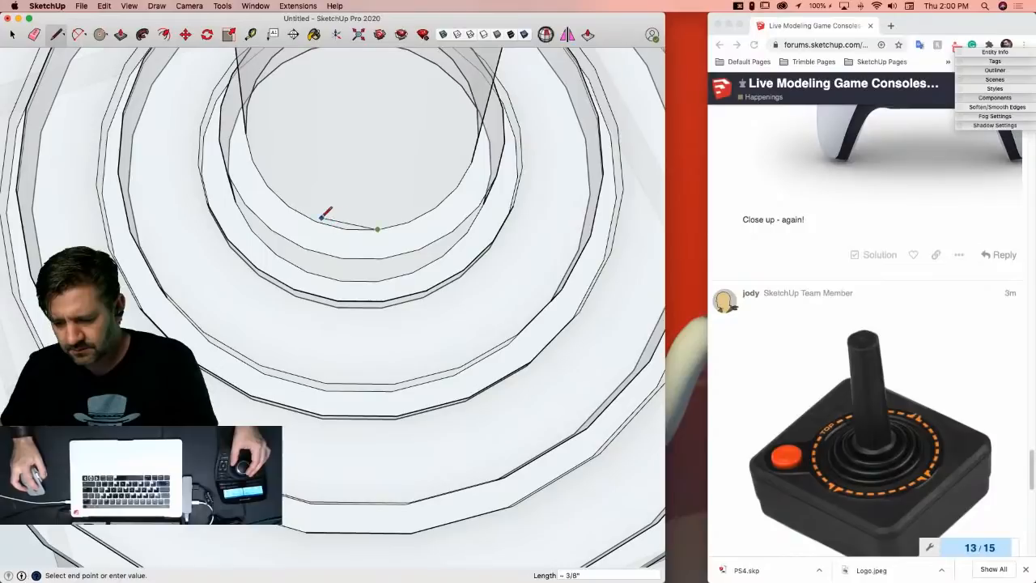
{"action": "left_click", "coordinate": [290, 206]}
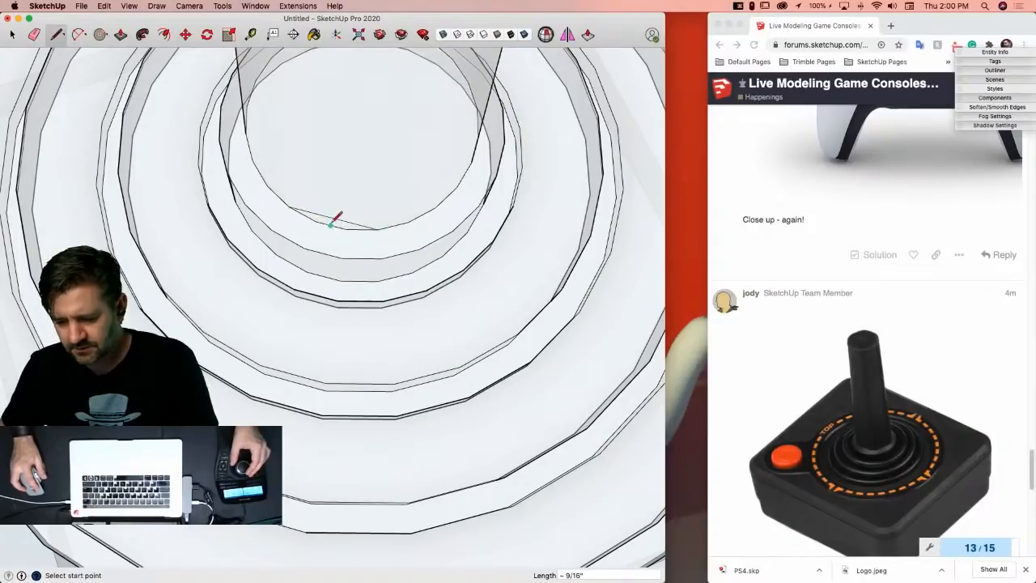
Step: Turn off X-ray, show hidden geometry and draw a line about 4 3/4" long from the stick's foot to its top rim
{"action": "key", "text": "space"}
{"action": "left_click", "coordinate": [331, 228]}
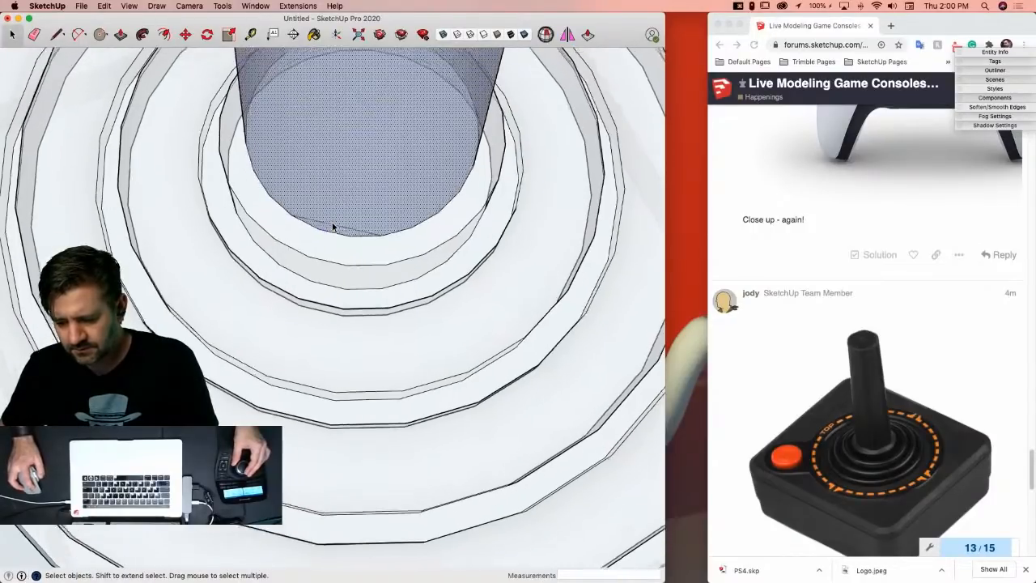
{"action": "key", "text": "l"}
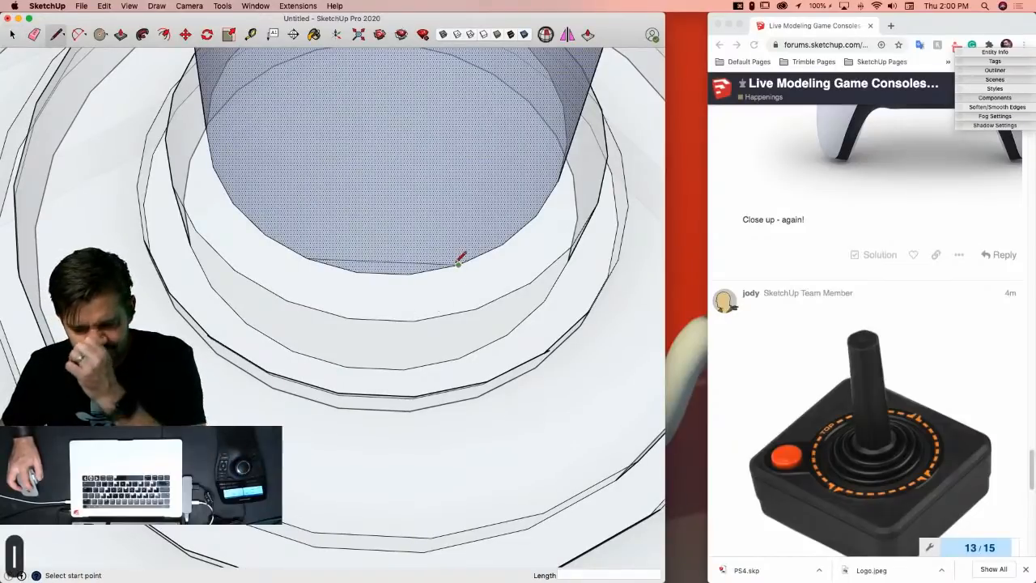
{"action": "left_click", "coordinate": [459, 261]}
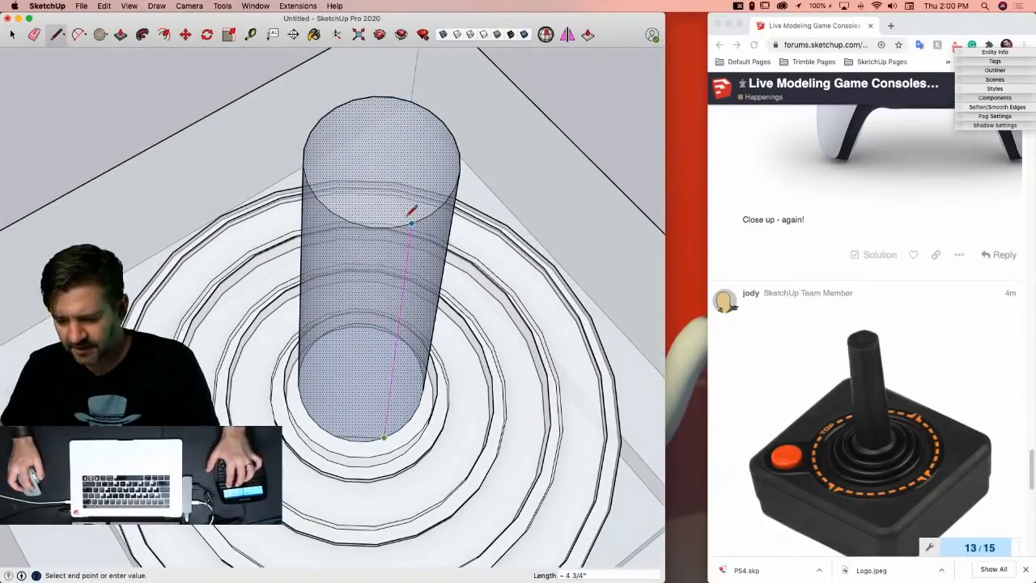
{"action": "key", "text": "q"}
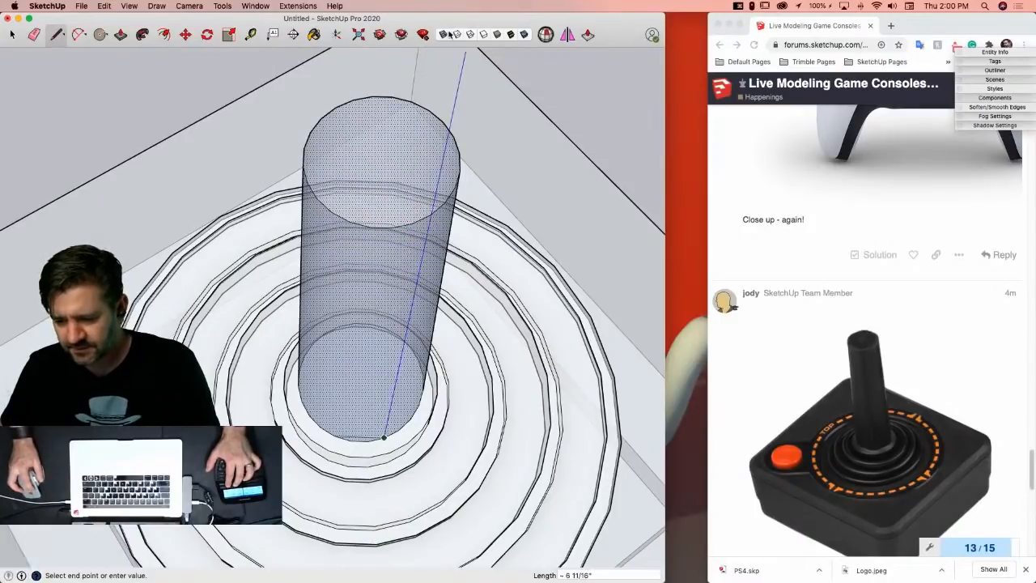
{"action": "key", "text": "q"}
{"action": "key", "text": "h"}
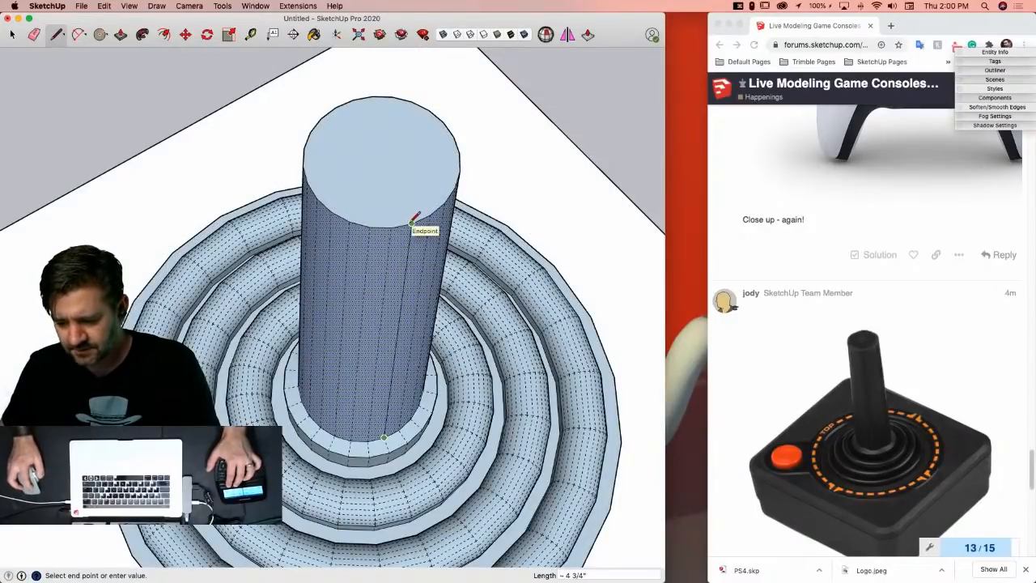
{"action": "key", "text": "Escape"}
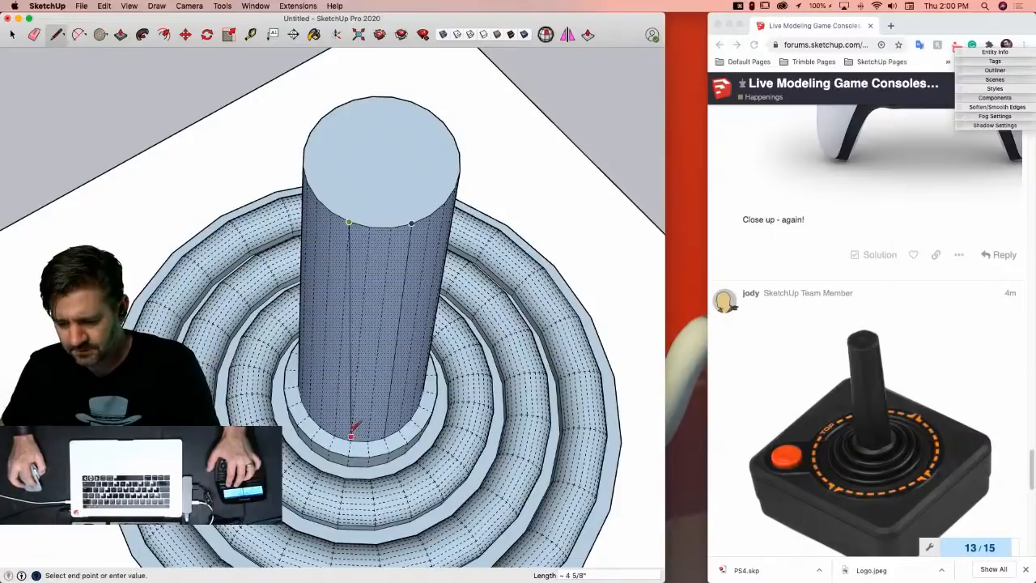
Step: Draw a chord across the top rim to complete the facet outline, and erase the rounded sliver outside it, leaving one flat facet
{"action": "key", "text": "e"}
{"action": "key", "text": "l"}
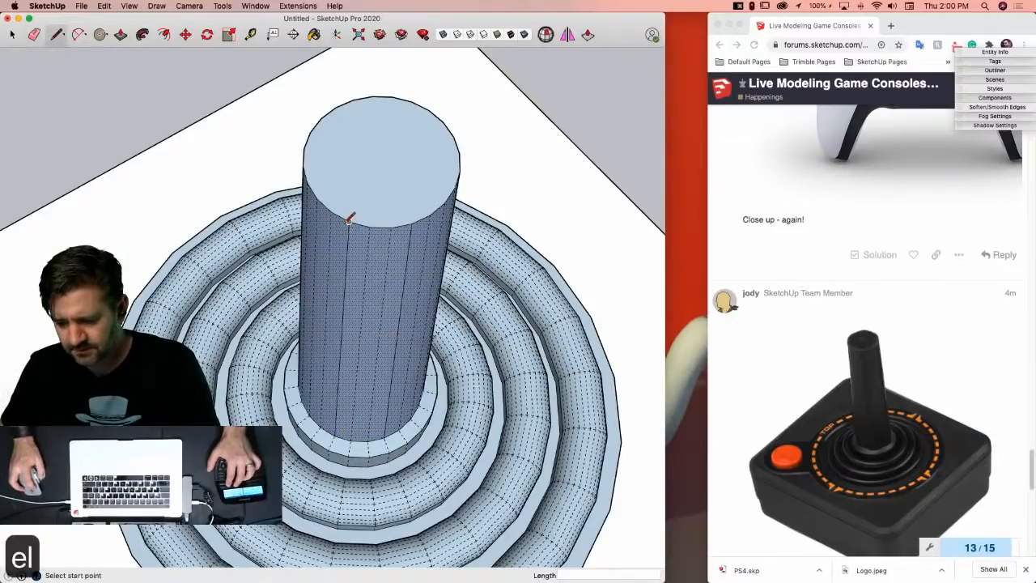
{"action": "key", "text": "e"}
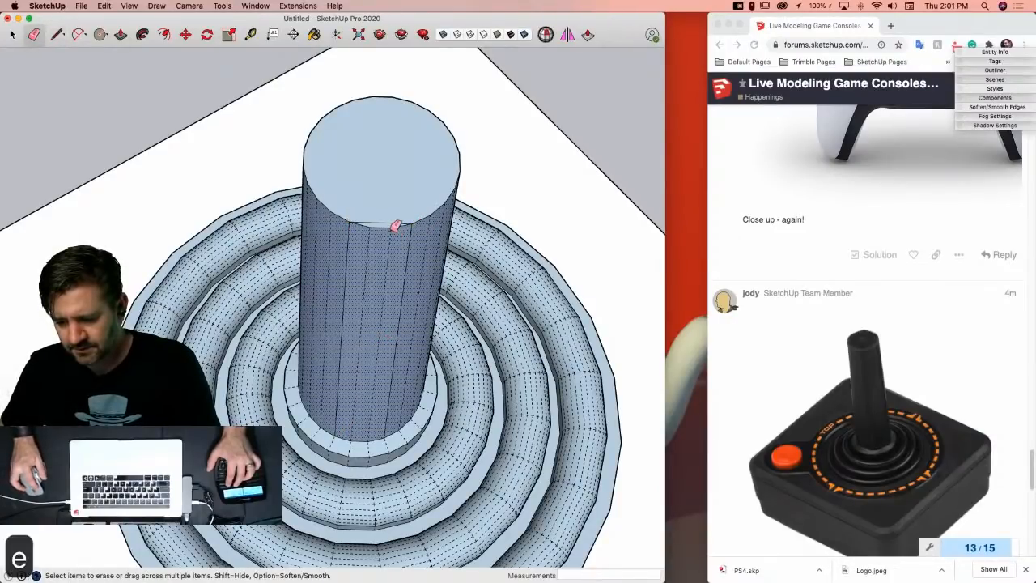
{"action": "left_click", "coordinate": [396, 226]}
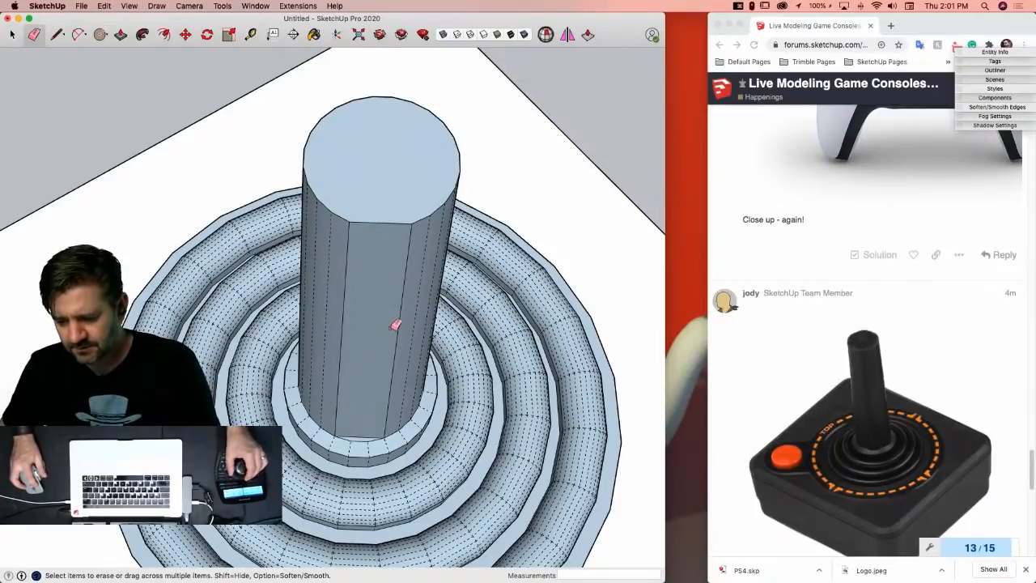
Step: Select the flat facet and draw a line about 1 1/8" long across the stick's top to locate its centre
{"action": "key", "text": "space"}
{"action": "left_click", "coordinate": [382, 316]}
{"action": "key", "text": "q"}
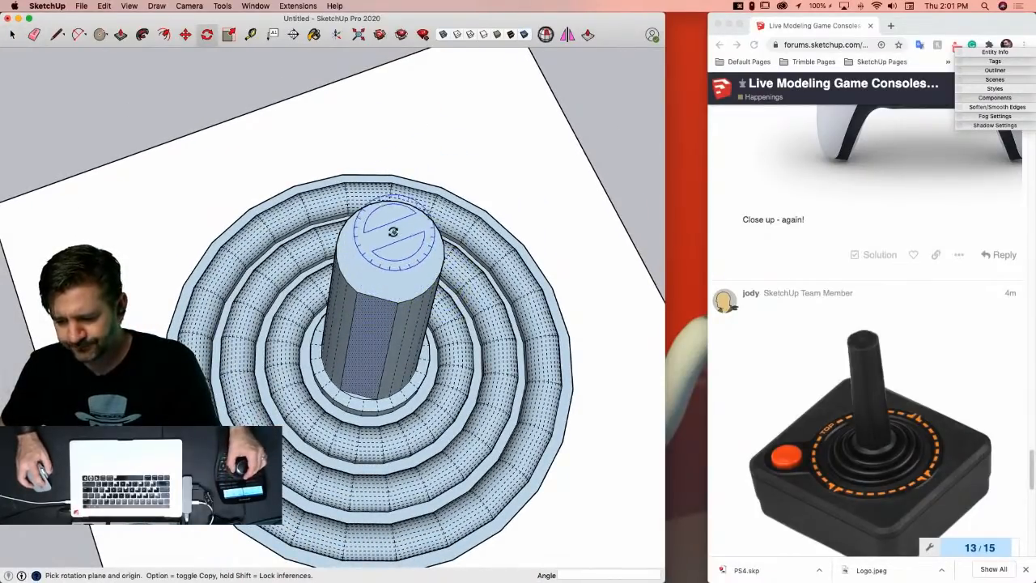
{"action": "key", "text": "l"}
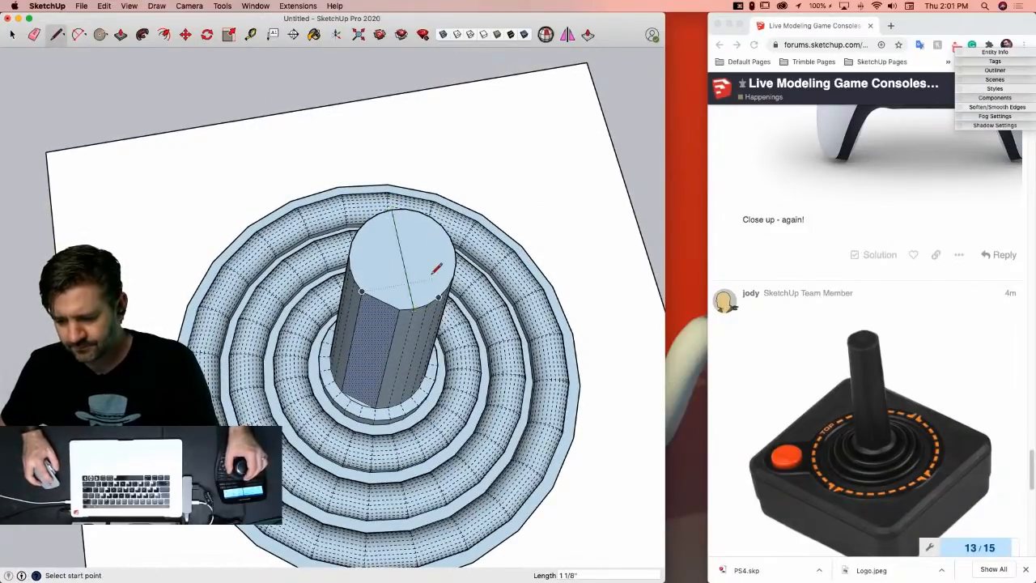
Step: Try to rotate a copy of the facet 45° about the centre of the stick's top, and undo it
{"action": "key", "text": "q"}
{"action": "left_click_drag", "start_coordinate": [403, 258], "coordinate": [366, 289]}
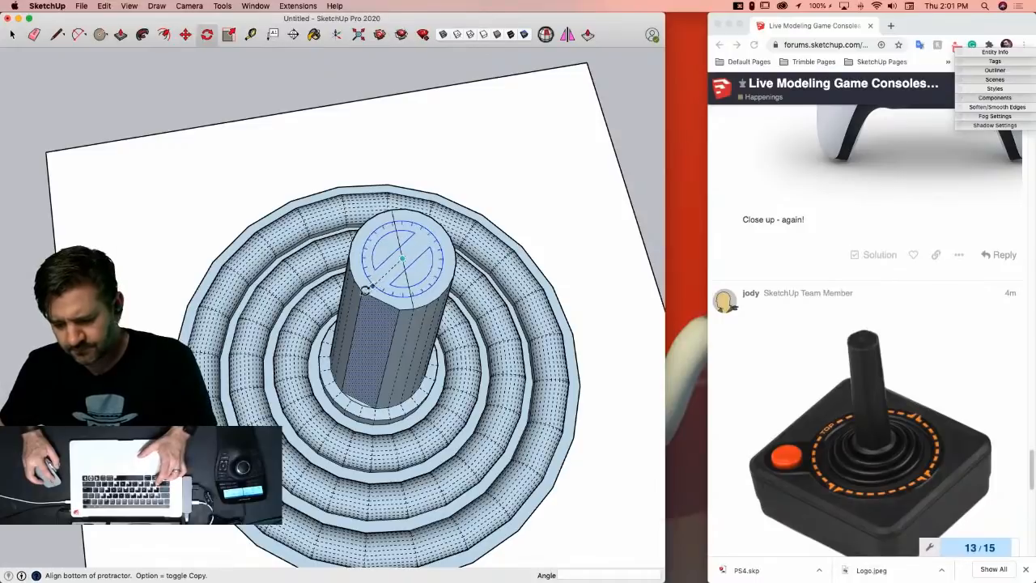
{"action": "left_click", "coordinate": [364, 291]}
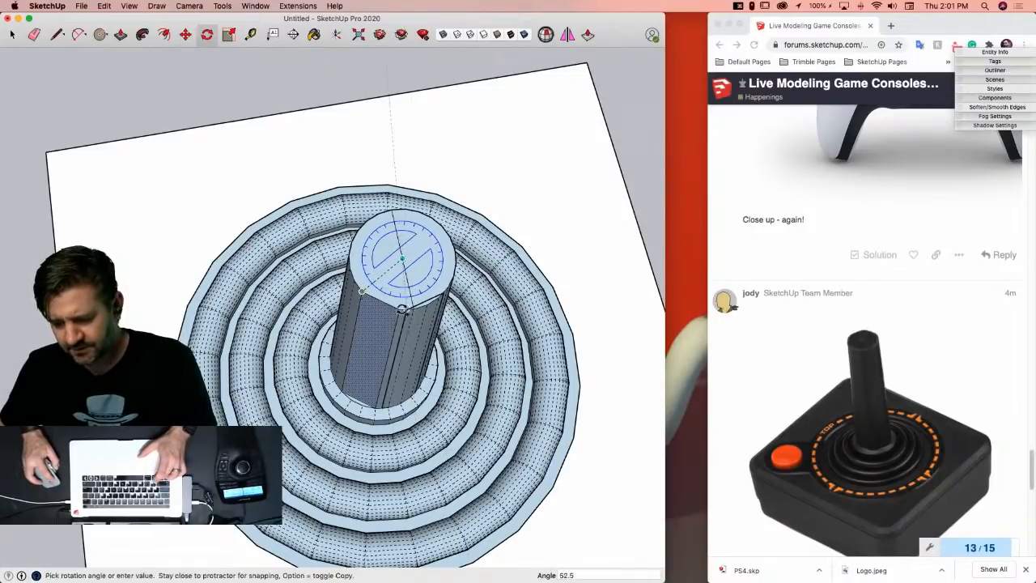
{"action": "left_click", "coordinate": [399, 309]}
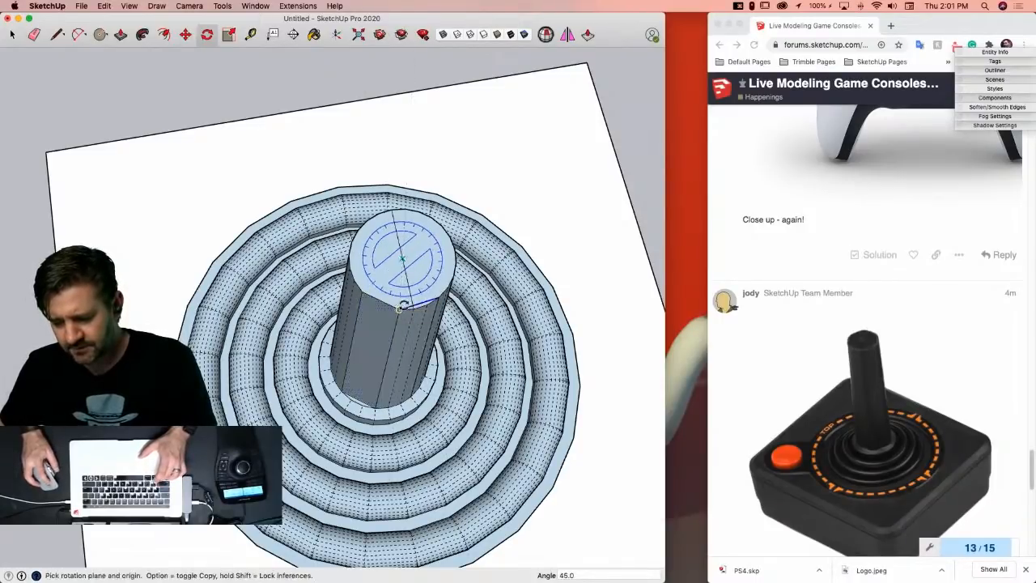
{"action": "key", "text": "super+z"}
{"action": "left_click", "coordinate": [402, 258]}
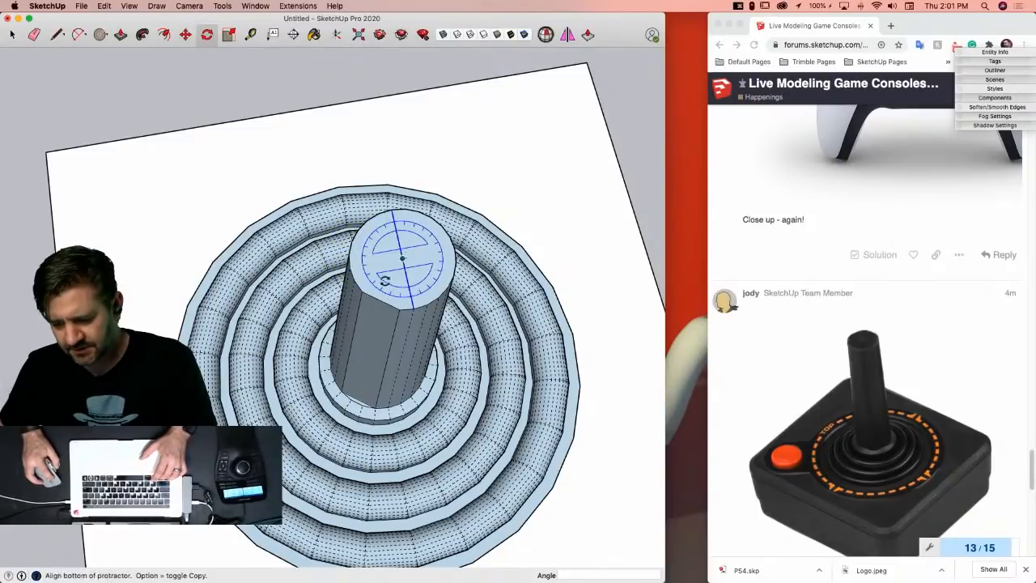
{"action": "key", "text": "space"}
Step: Rotate-copy the flat facet 60° about the centre of the stick's top and repeat it with a 5x array
{"action": "left_click", "coordinate": [372, 314]}
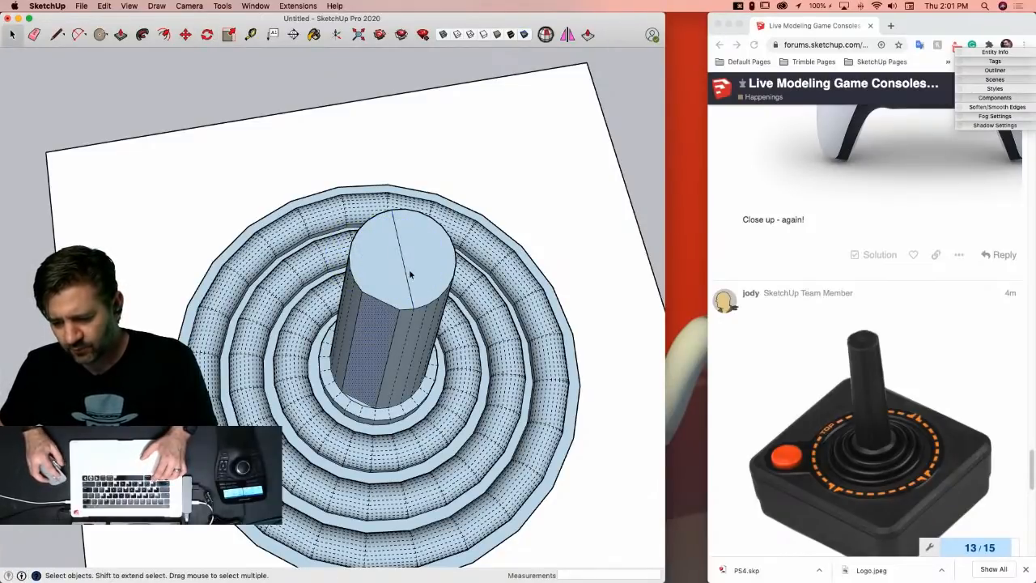
{"action": "key", "text": "q"}
{"action": "left_click", "coordinate": [403, 259]}
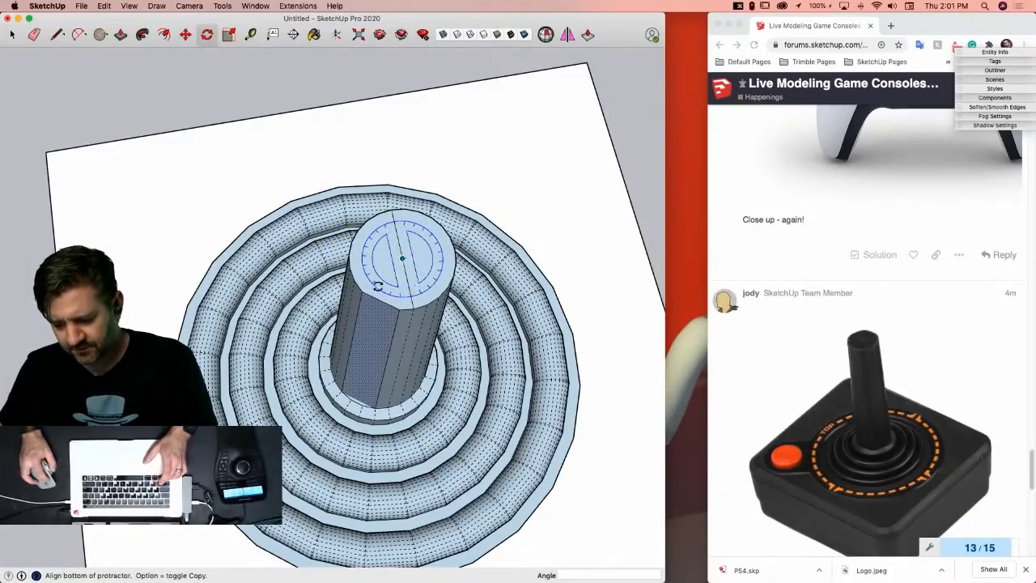
{"action": "left_click", "coordinate": [362, 291]}
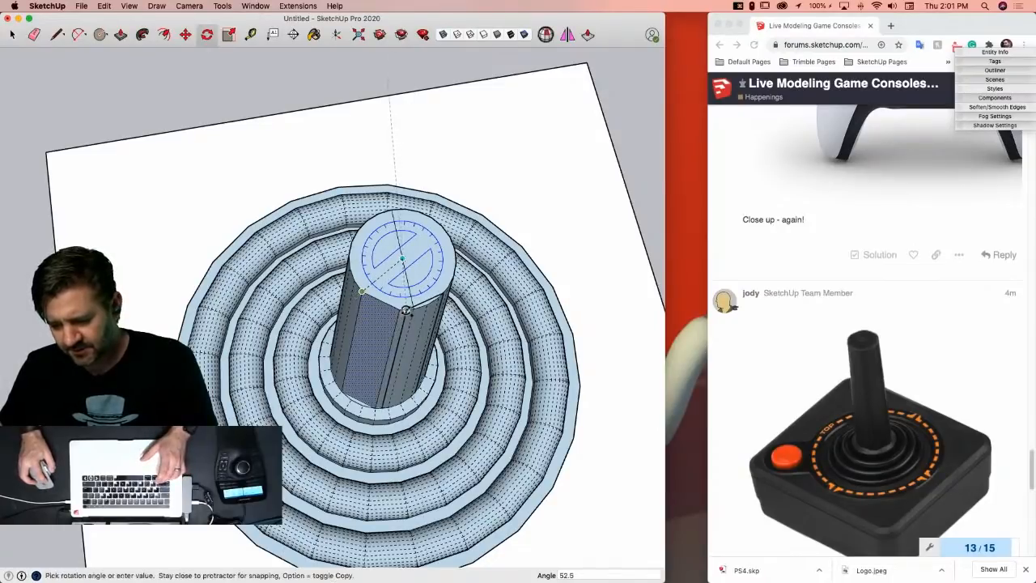
{"action": "left_click", "coordinate": [413, 309]}
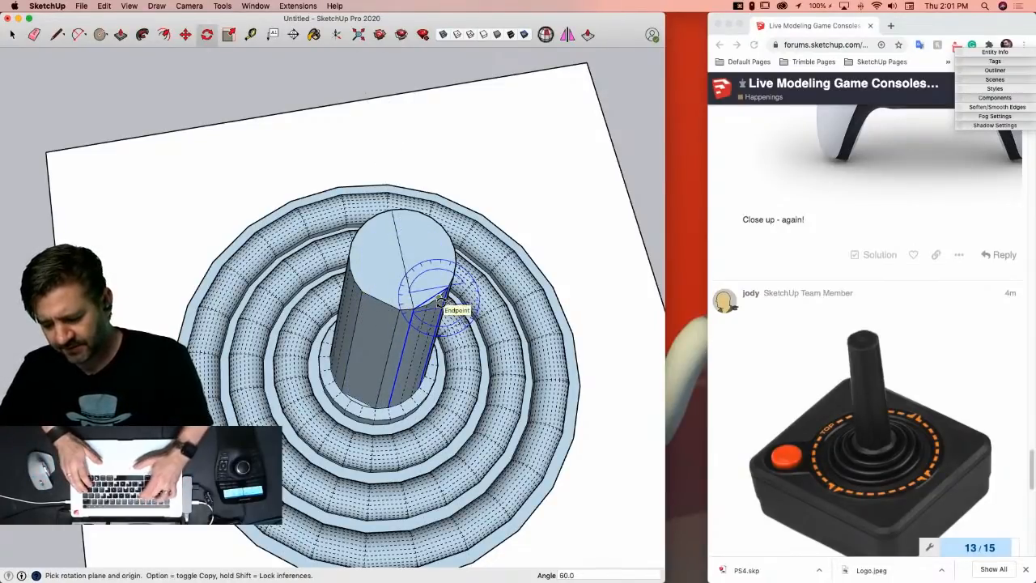
{"action": "type", "text": "5x"}
{"action": "key", "text": "Return"}
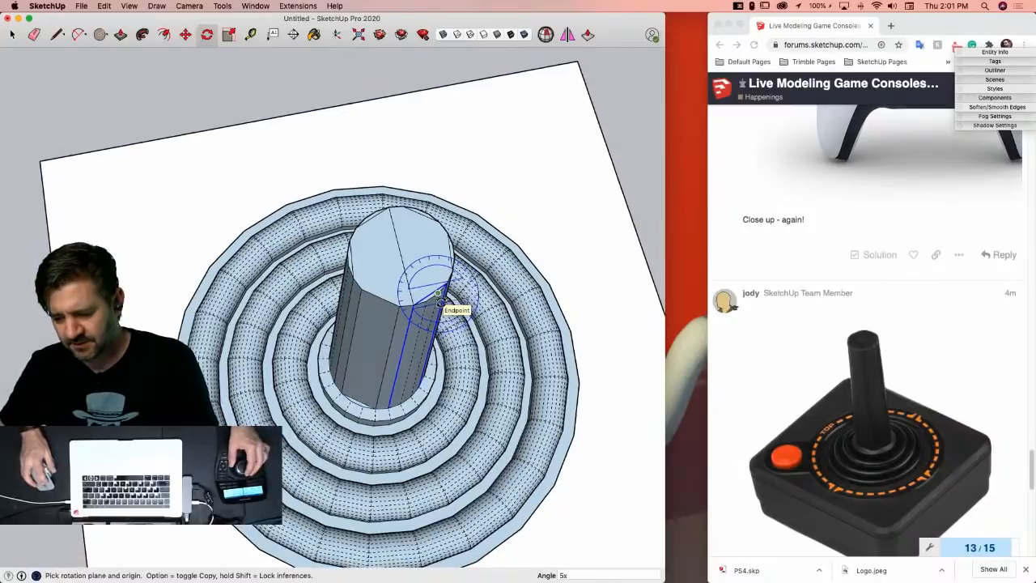
Step: Erase the centre line across the stick's top, hide hidden geometry and erase the leftover rounded slivers outside the flat facets
{"action": "key", "text": "e"}
{"action": "left_click", "coordinate": [407, 257]}
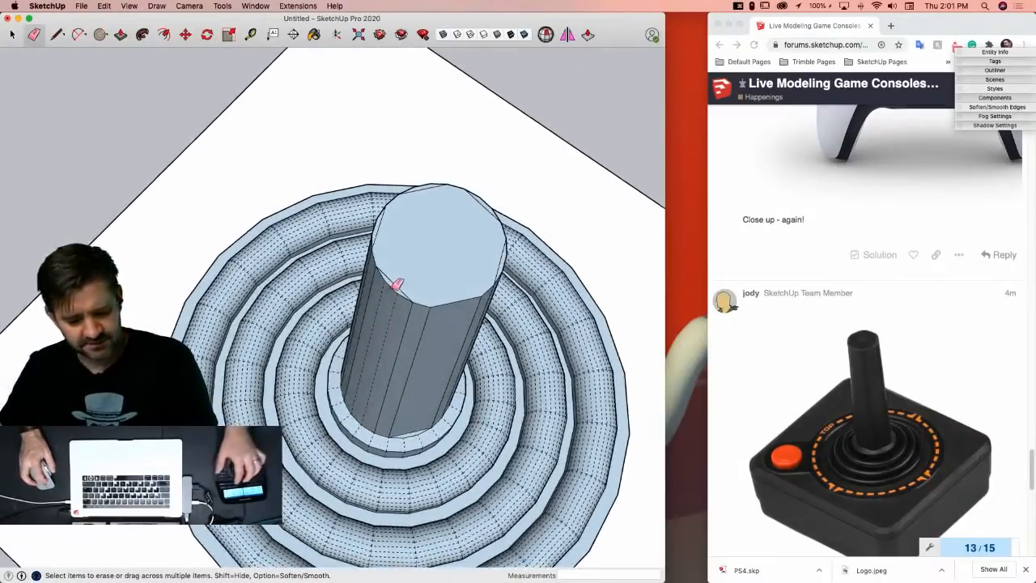
{"action": "key", "text": "q"}
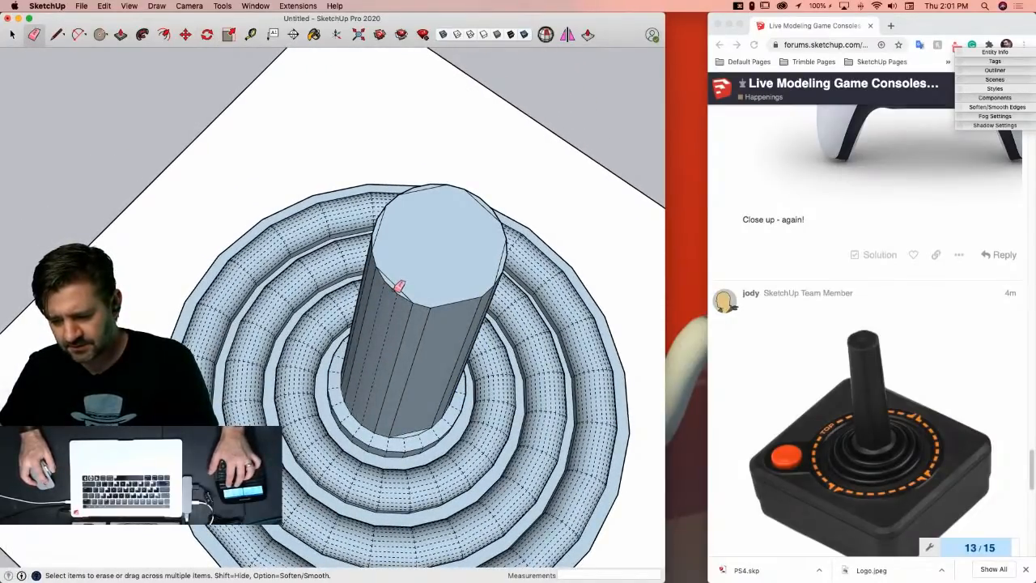
{"action": "key", "text": "q"}
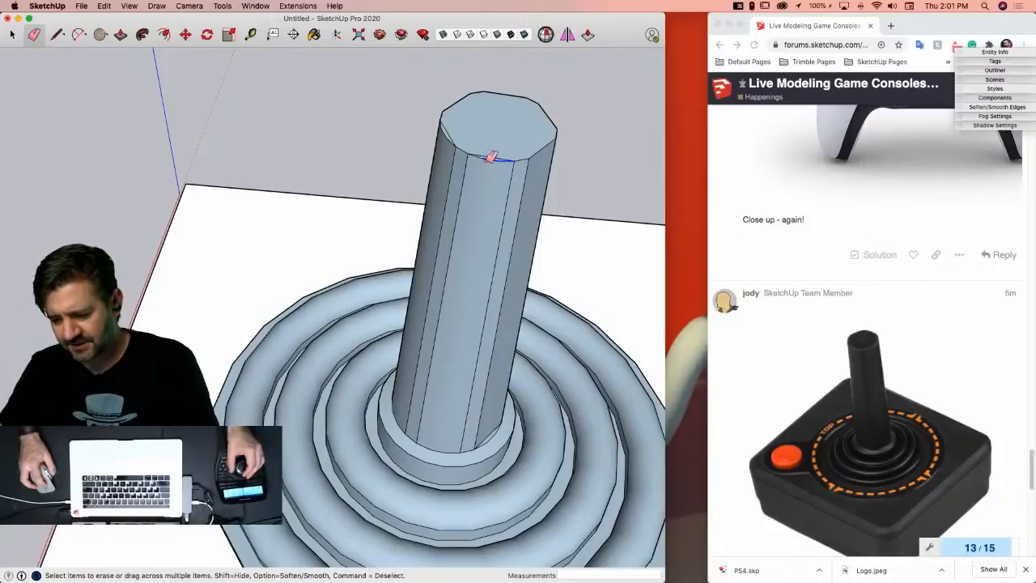
{"action": "middle_click_drag", "start_coordinate": [479, 189], "coordinate": [515, 175]}
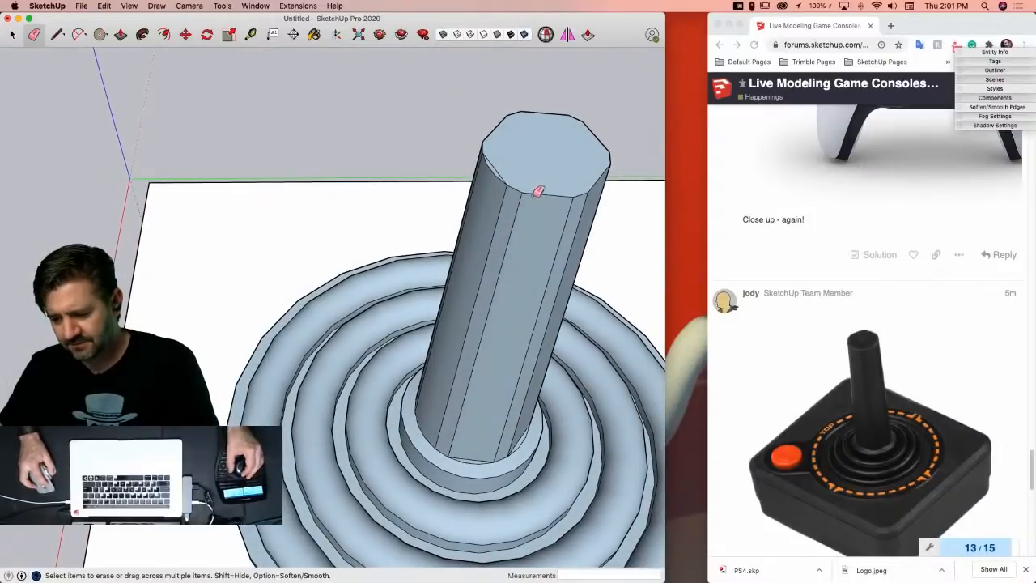
{"action": "left_click_drag", "start_coordinate": [489, 168], "coordinate": [485, 162]}
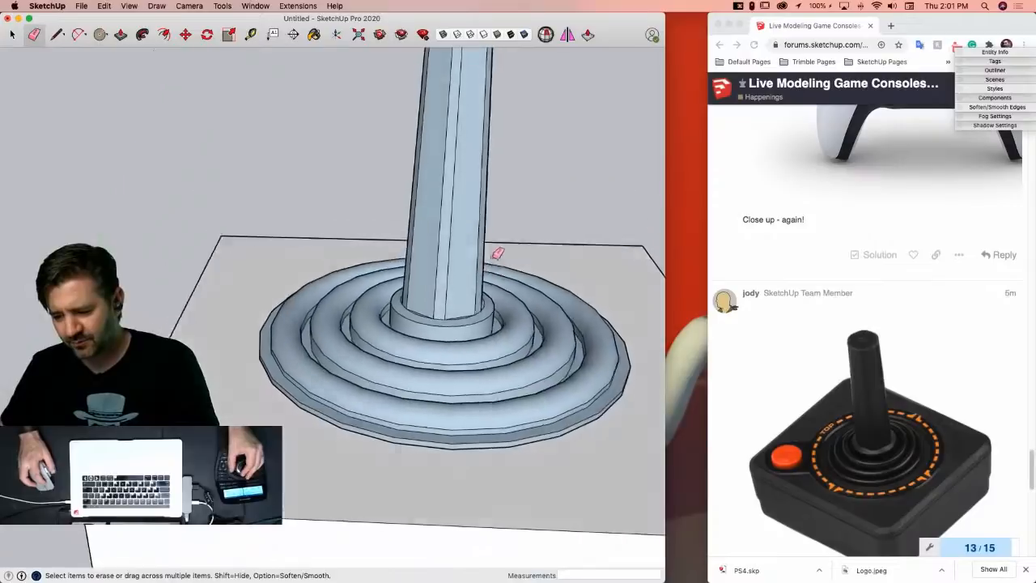
Step: Try to orient the connected faces to match the base's top face
{"action": "middle_click_drag", "start_coordinate": [498, 254], "coordinate": [485, 266]}
{"action": "scroll", "coordinate": [454, 351], "scroll_direction": "up", "scroll_amount": 5}
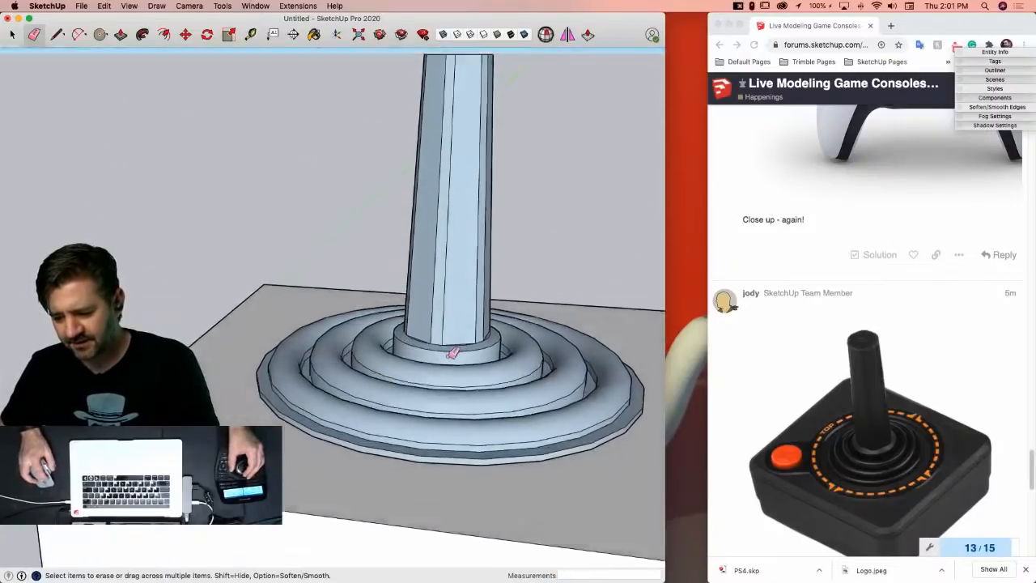
{"action": "scroll", "coordinate": [505, 389], "scroll_direction": "down", "scroll_amount": 4}
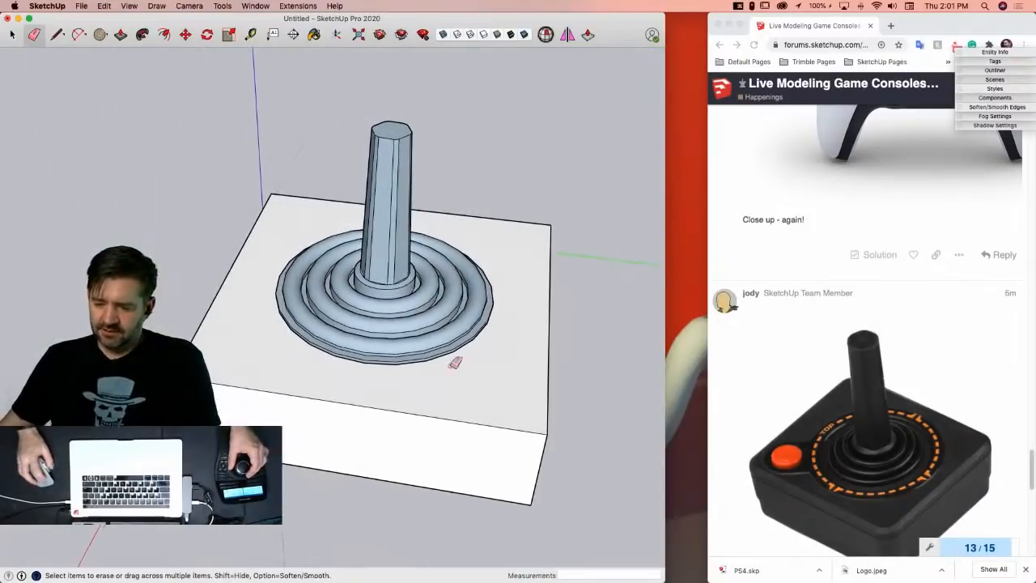
{"action": "right_click", "coordinate": [459, 371]}
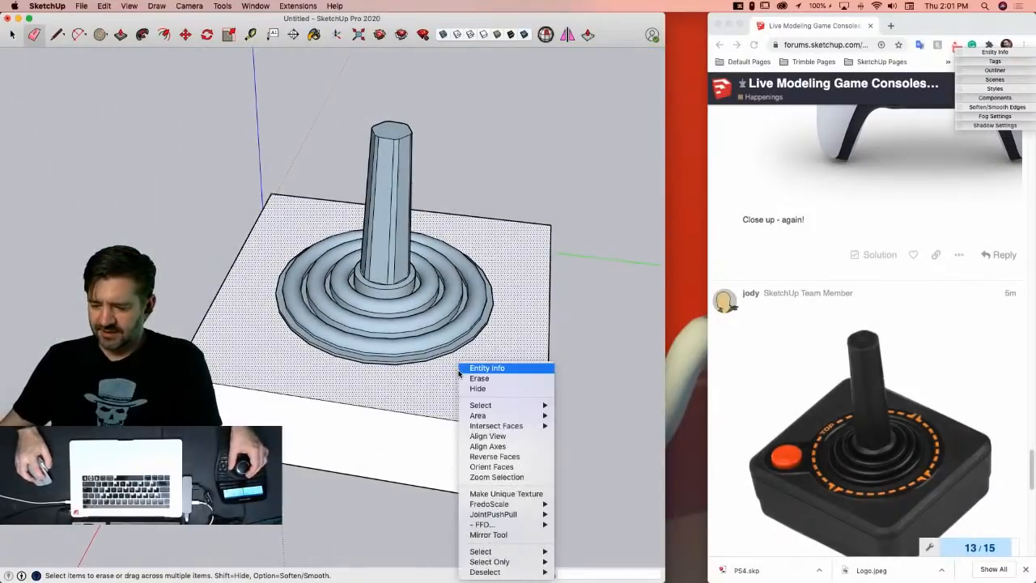
{"action": "left_click", "coordinate": [526, 476]}
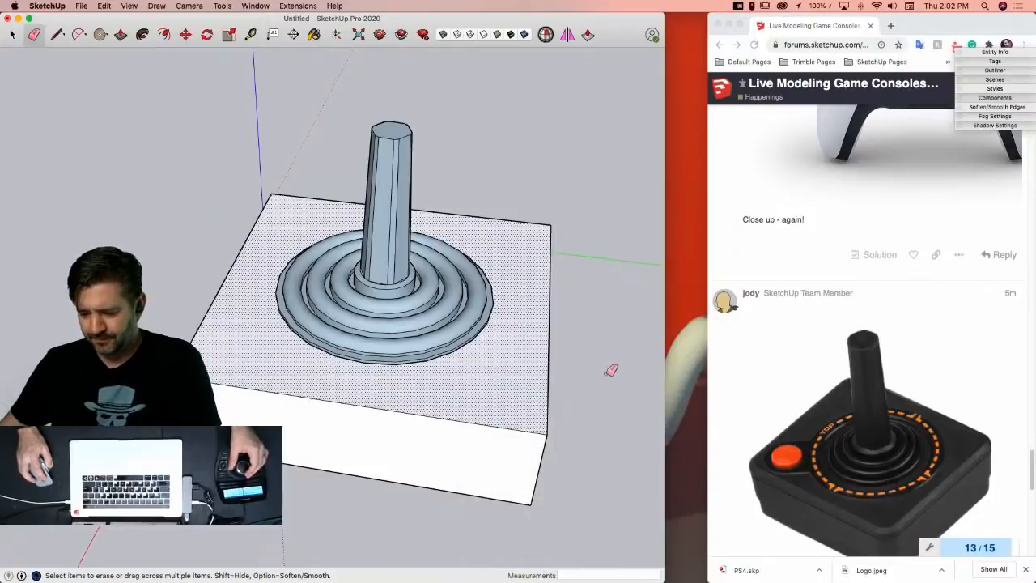
Step: Start a line on the collar's foot edge, leave it, and repeat Orient Faces from the base's top face
{"action": "key", "text": "space"}
{"action": "key", "text": "l"}
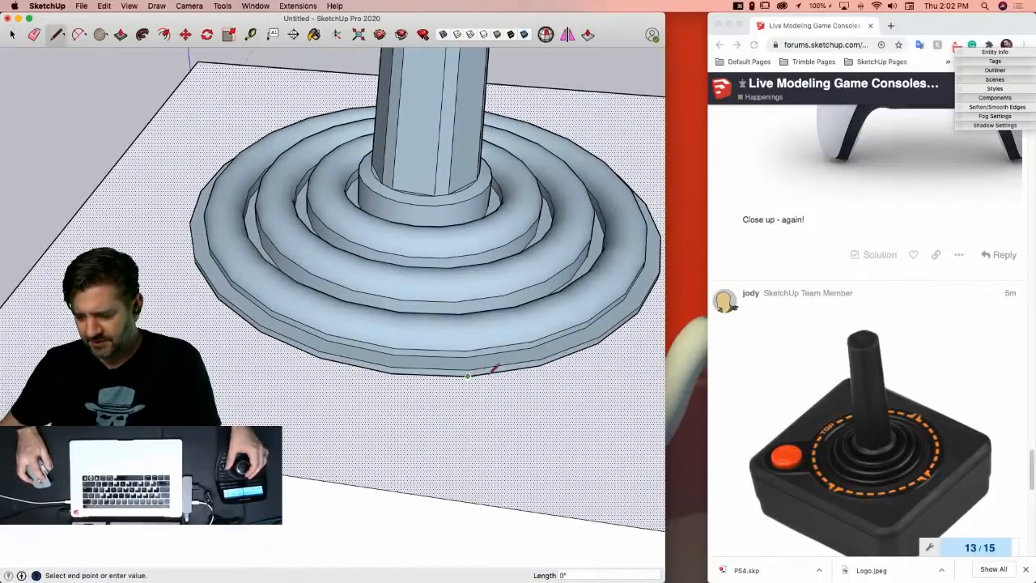
{"action": "key", "text": "space"}
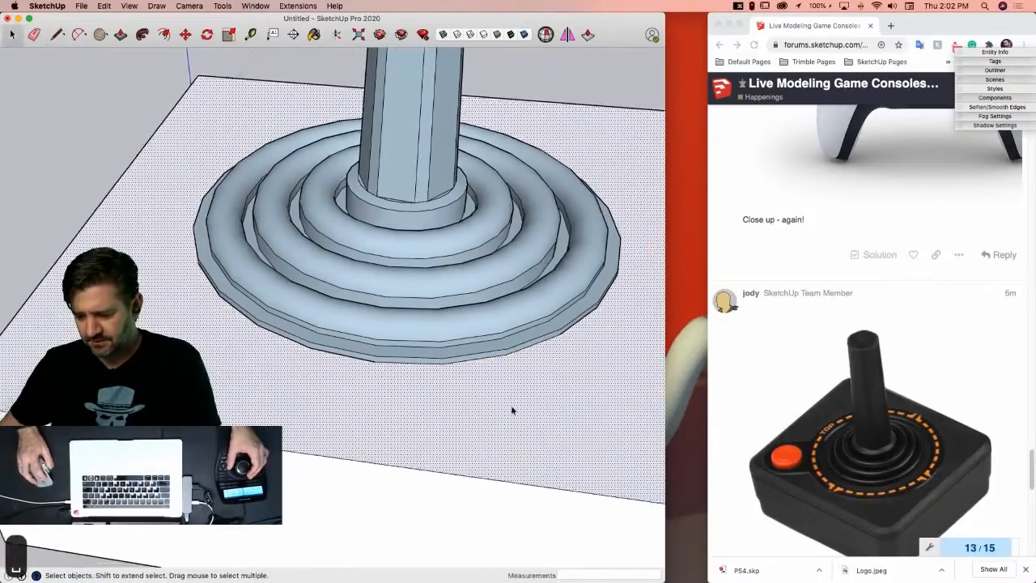
{"action": "right_click", "coordinate": [480, 366]}
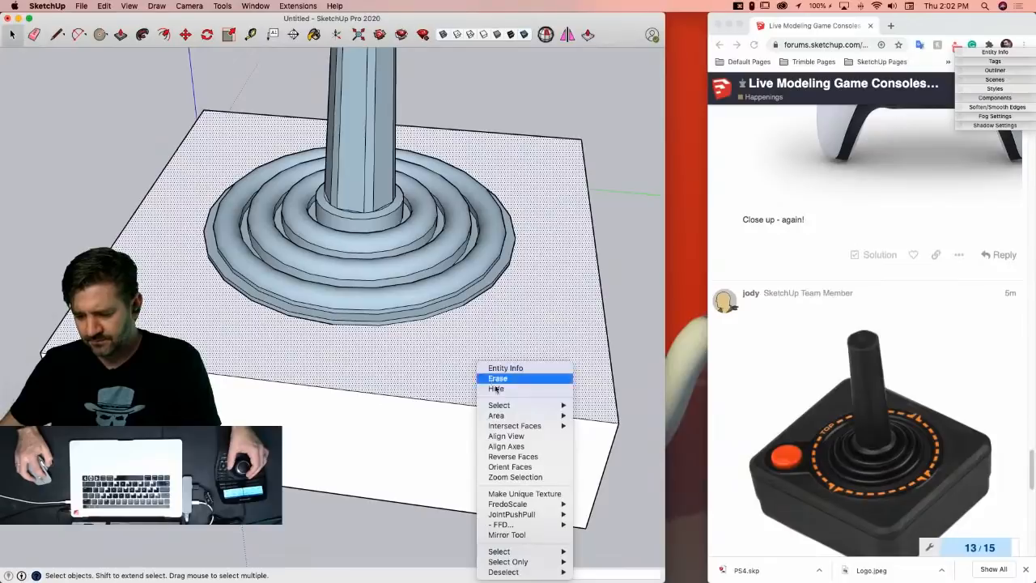
{"action": "left_click", "coordinate": [512, 467]}
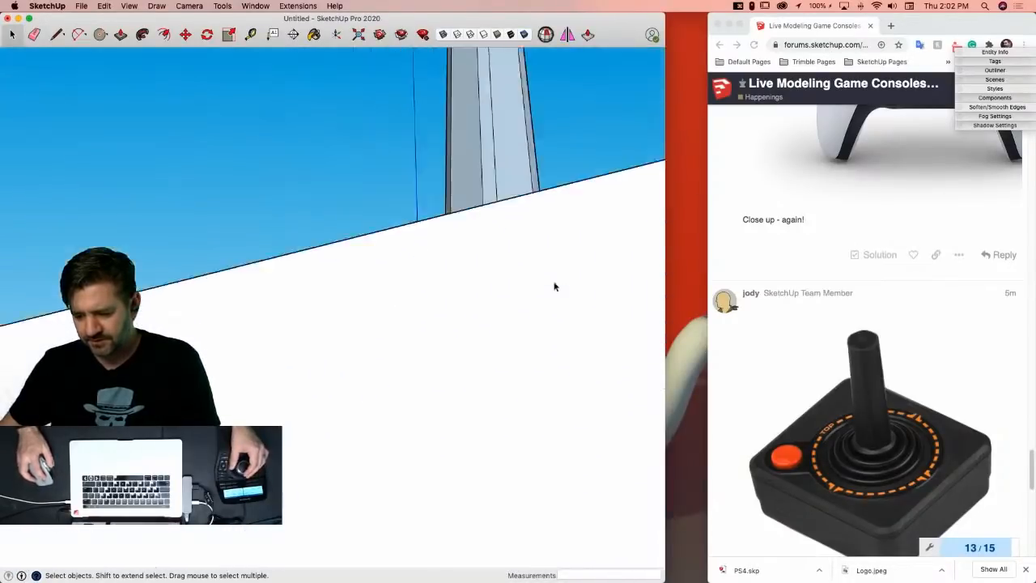
Step: Retrace segments of the collar's foot edge with the Line tool where it meets the base's top face
{"action": "key", "text": "l"}
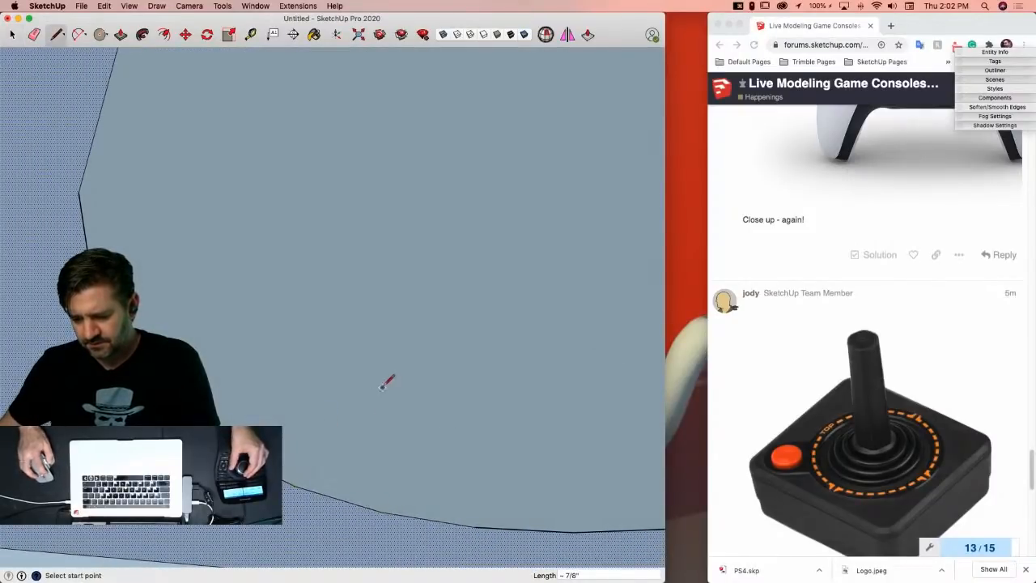
{"action": "key", "text": "space"}
{"action": "key", "text": "l"}
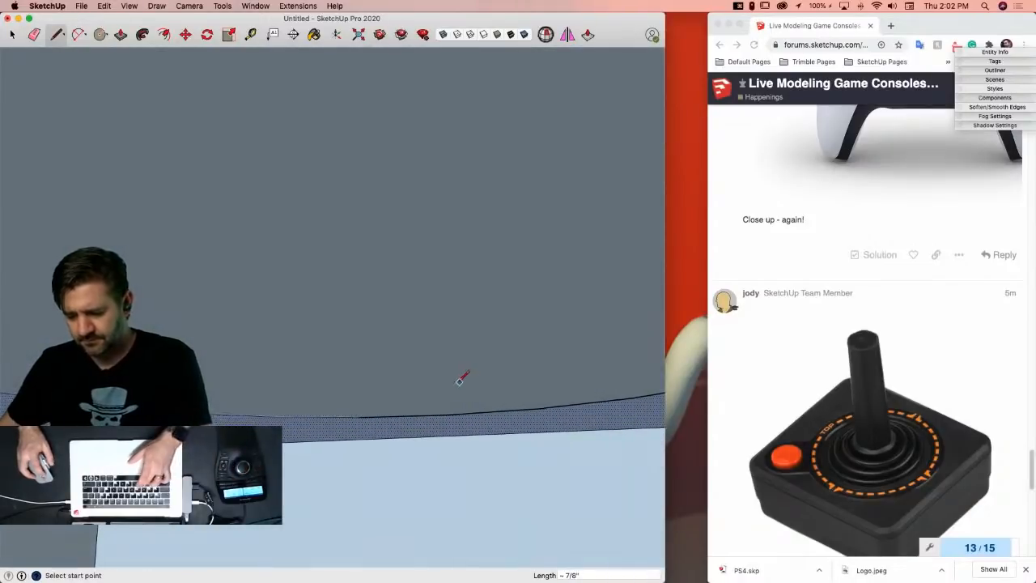
{"action": "key", "text": "c"}
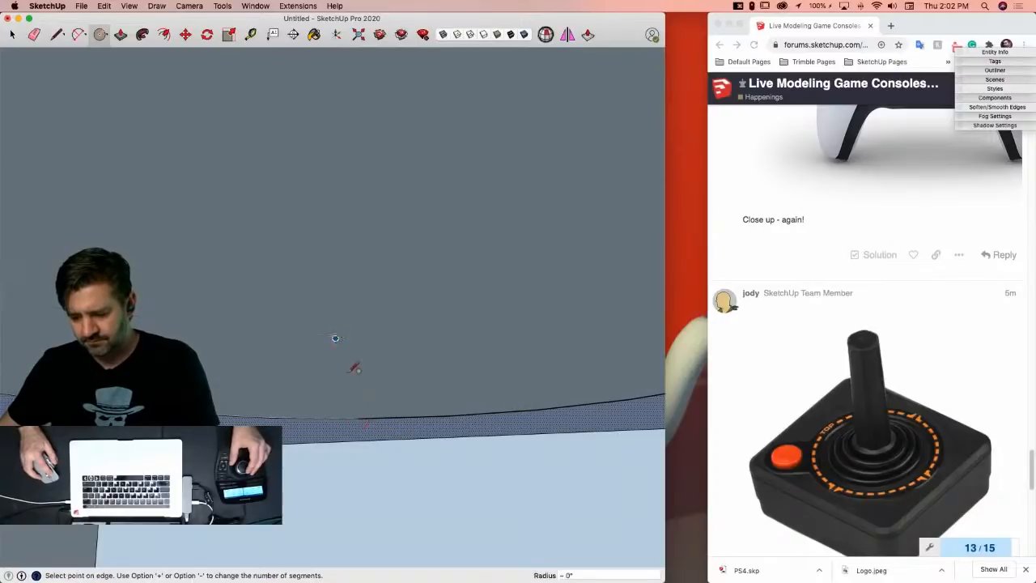
{"action": "key", "text": "space"}
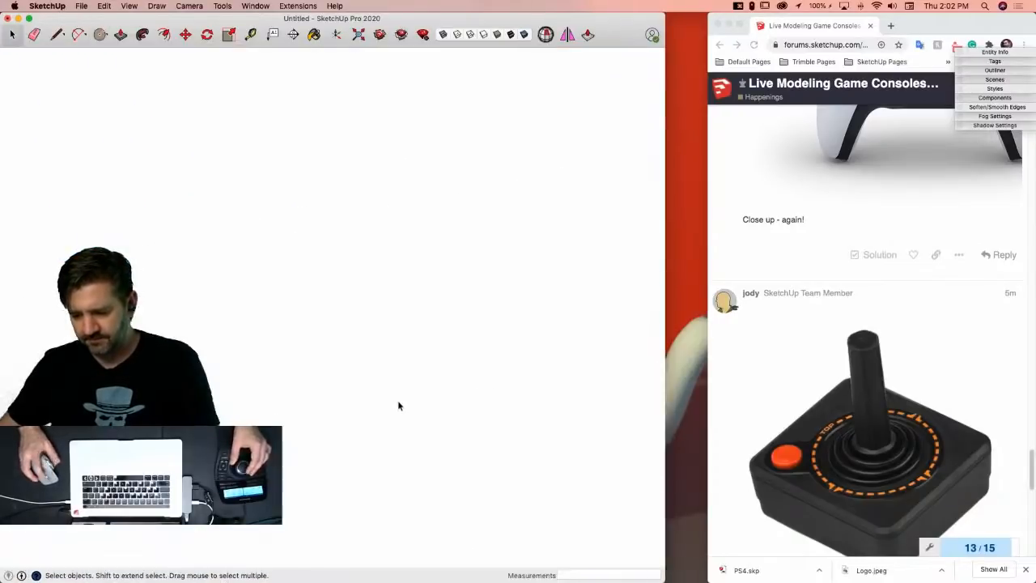
Step: Orient all connected faces to match the base's top face
{"action": "left_click", "coordinate": [396, 388]}
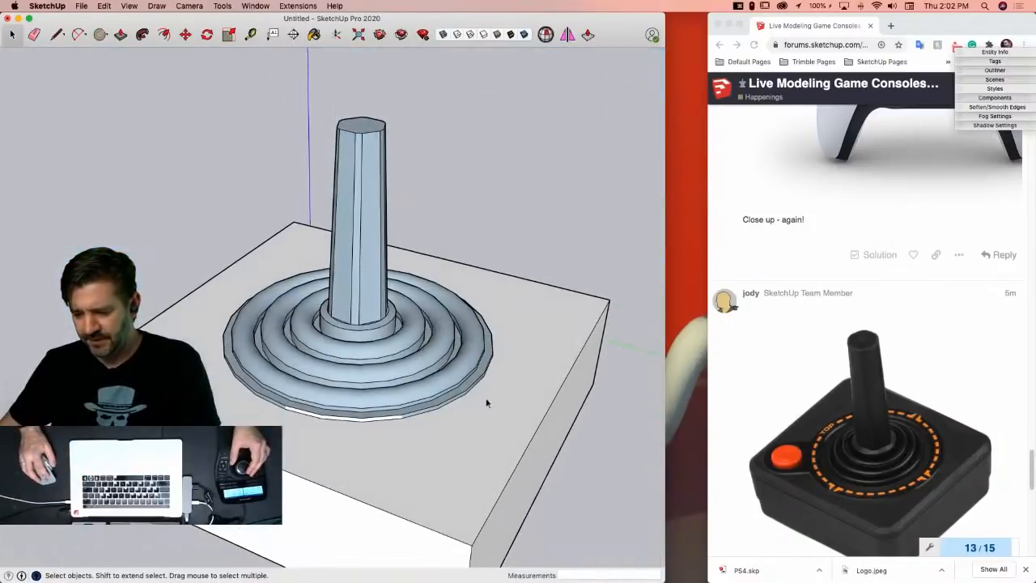
{"action": "right_click", "coordinate": [470, 436]}
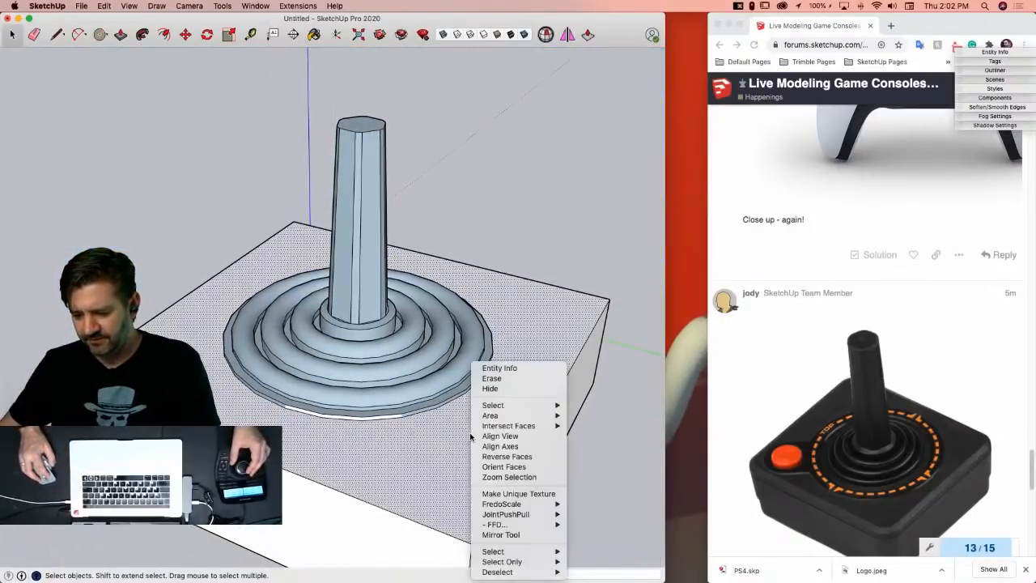
{"action": "left_click", "coordinate": [503, 467]}
Step: Select the base's four side faces and scale them about their centre to 0.85 along both the red and green axes
{"action": "left_click", "coordinate": [593, 458]}
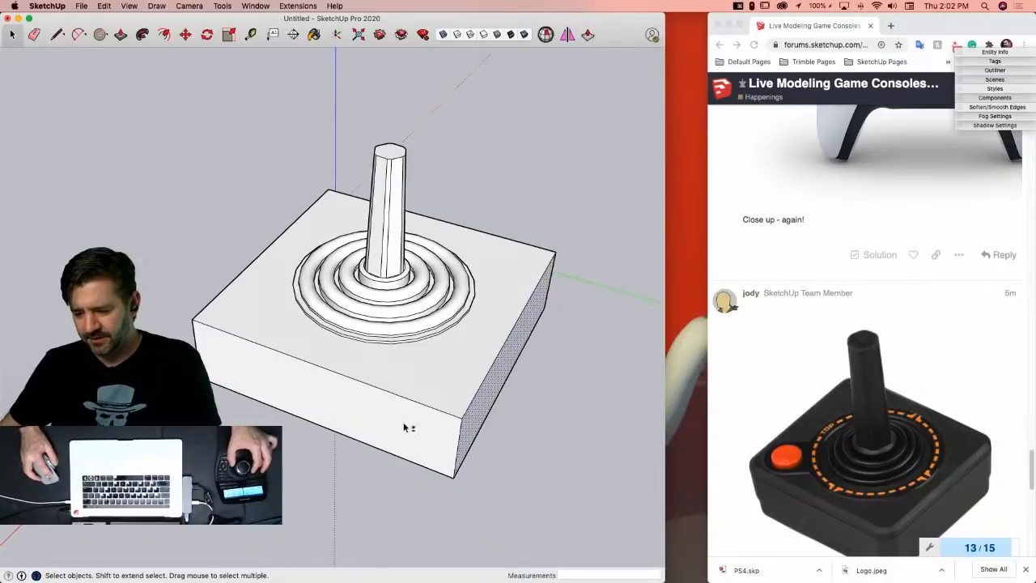
{"action": "left_click", "coordinate": [403, 424], "text": "shift"}
{"action": "left_click", "coordinate": [339, 369], "text": "shift"}
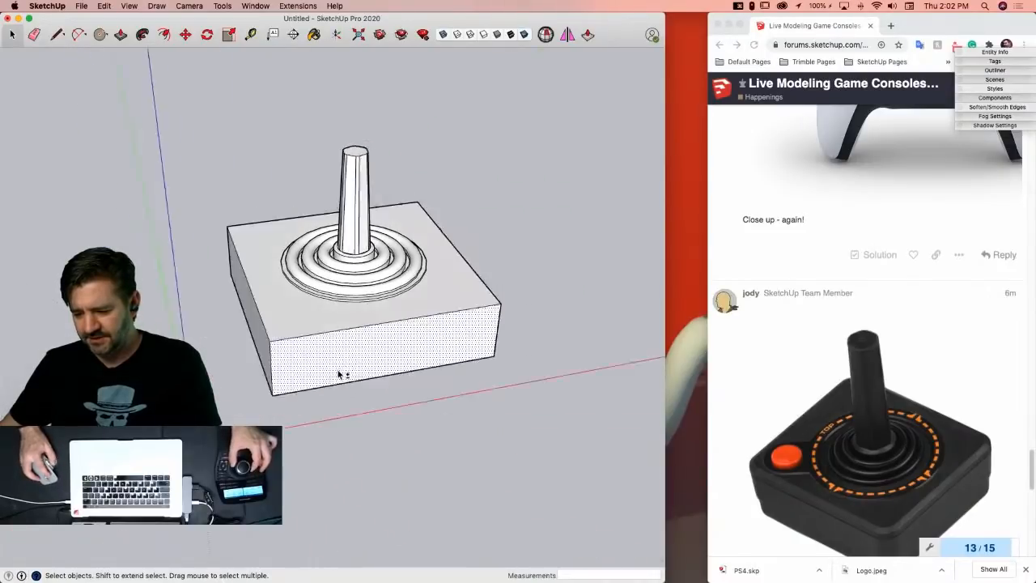
{"action": "left_click", "coordinate": [326, 377], "text": "shift"}
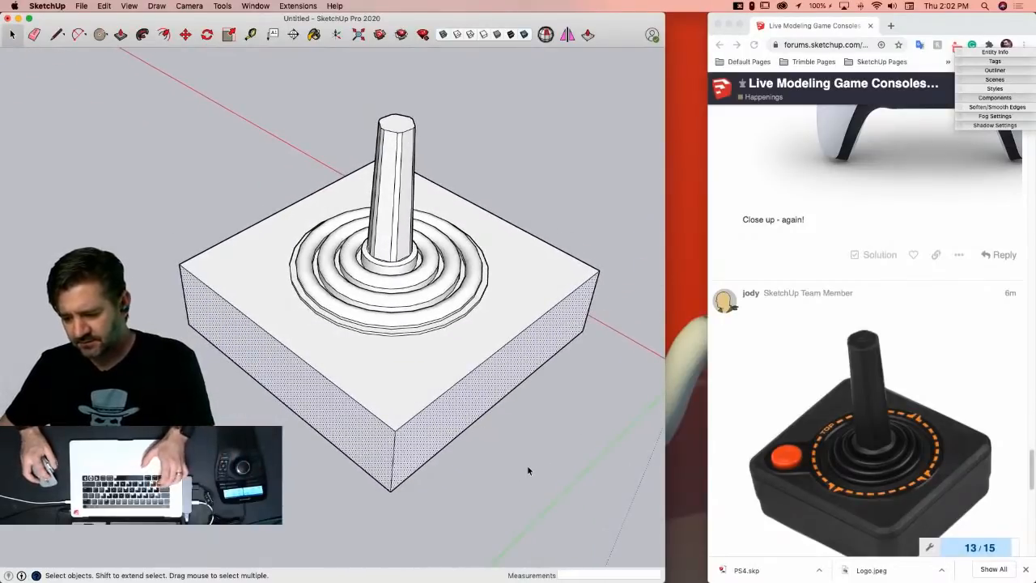
{"action": "key", "text": "s"}
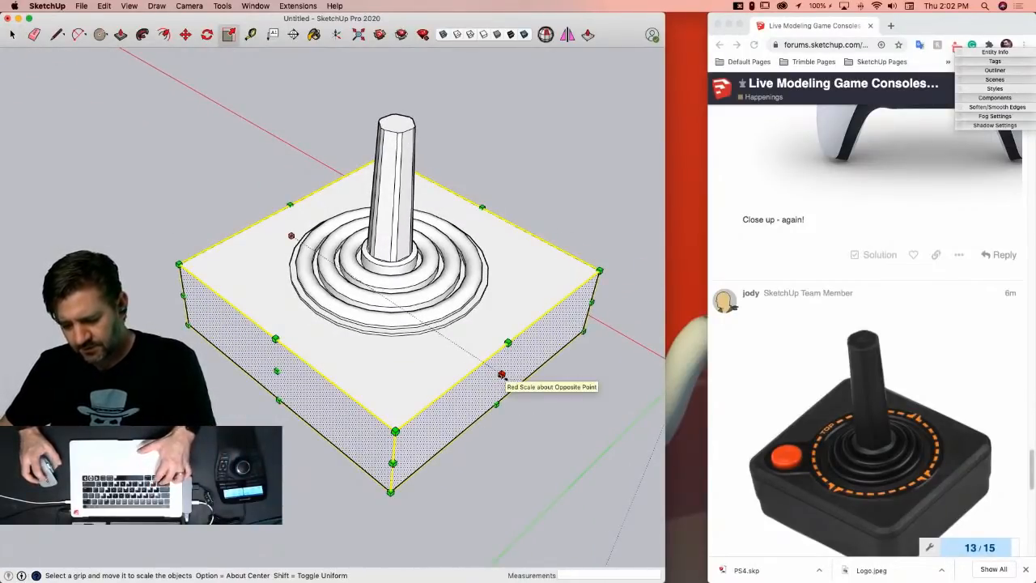
{"action": "left_click", "coordinate": [503, 376], "text": "shift"}
{"action": "key", "text": "alt"}
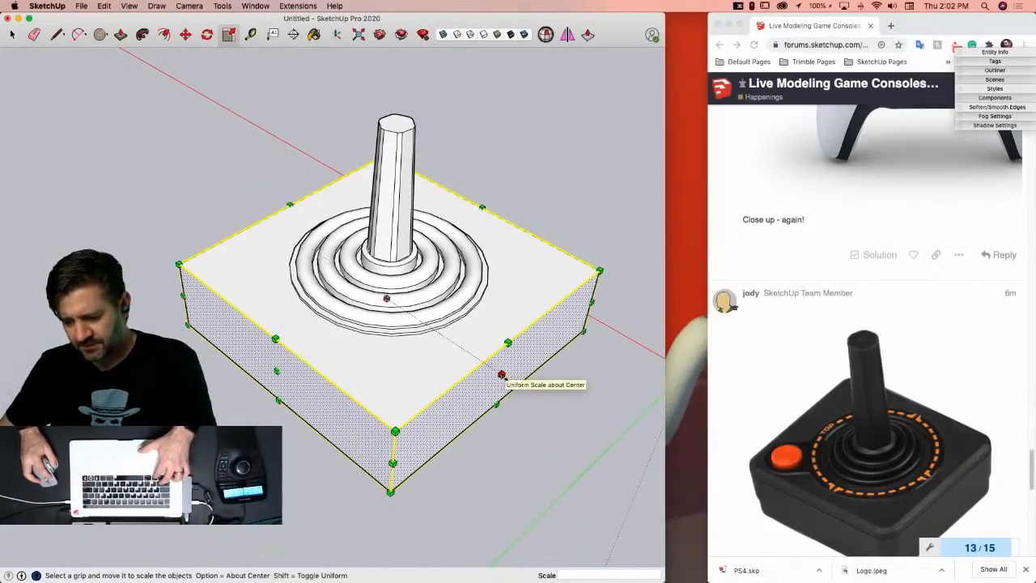
{"action": "left_click_drag", "start_coordinate": [502, 375], "coordinate": [482, 363], "text": "alt+shift"}
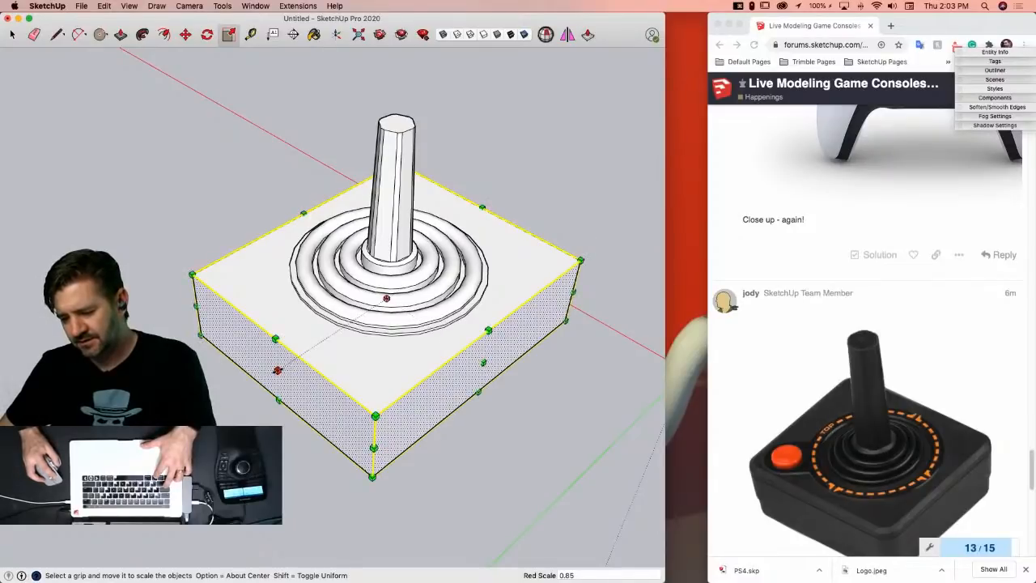
{"action": "left_click_drag", "start_coordinate": [278, 370], "coordinate": [296, 360], "text": "alt"}
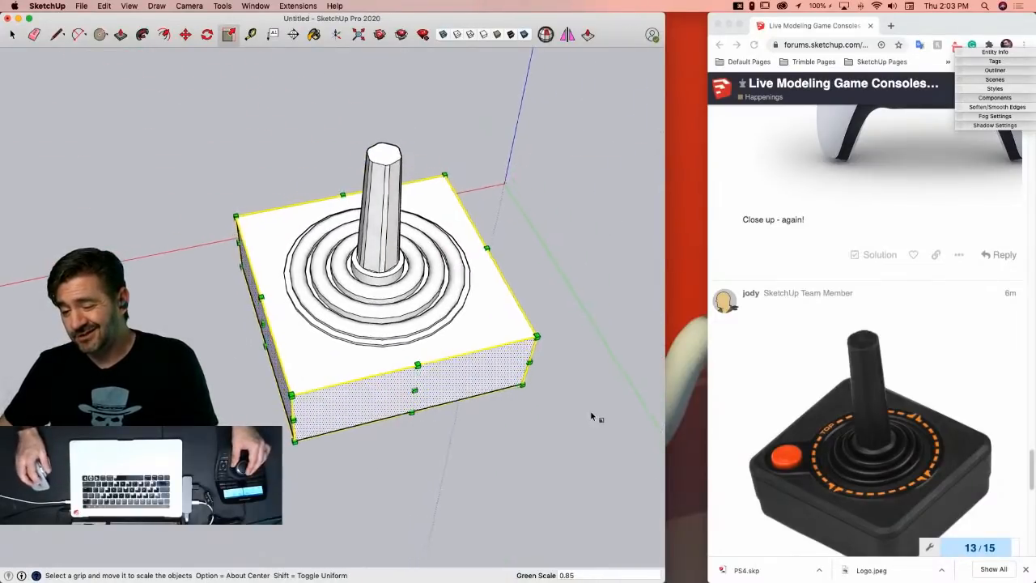
{"action": "key", "text": "space"}
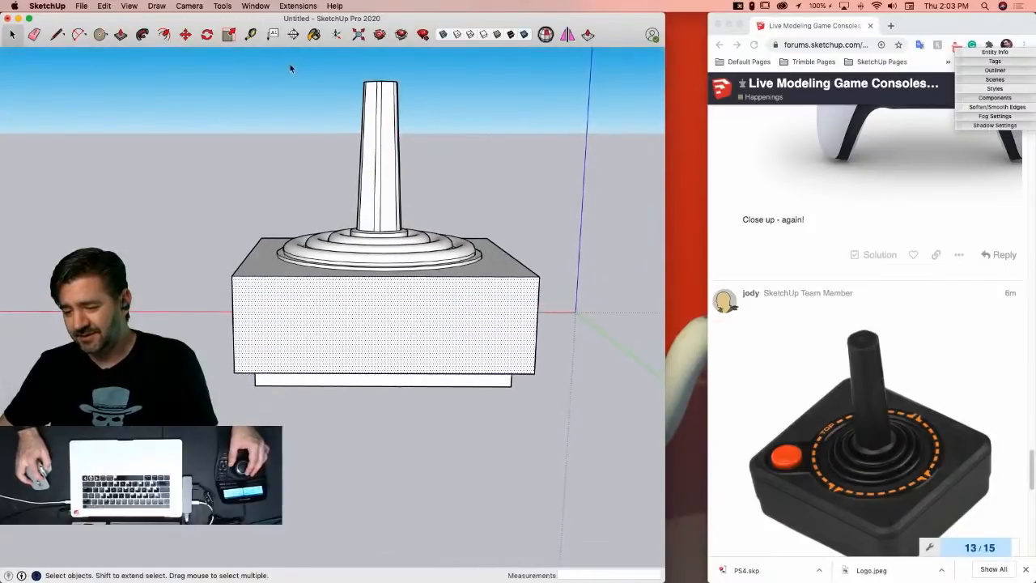
Step: Move the stick and ringed collar together about 3/8" across the base's top face
{"action": "left_click_drag", "start_coordinate": [403, 247], "coordinate": [489, 297]}
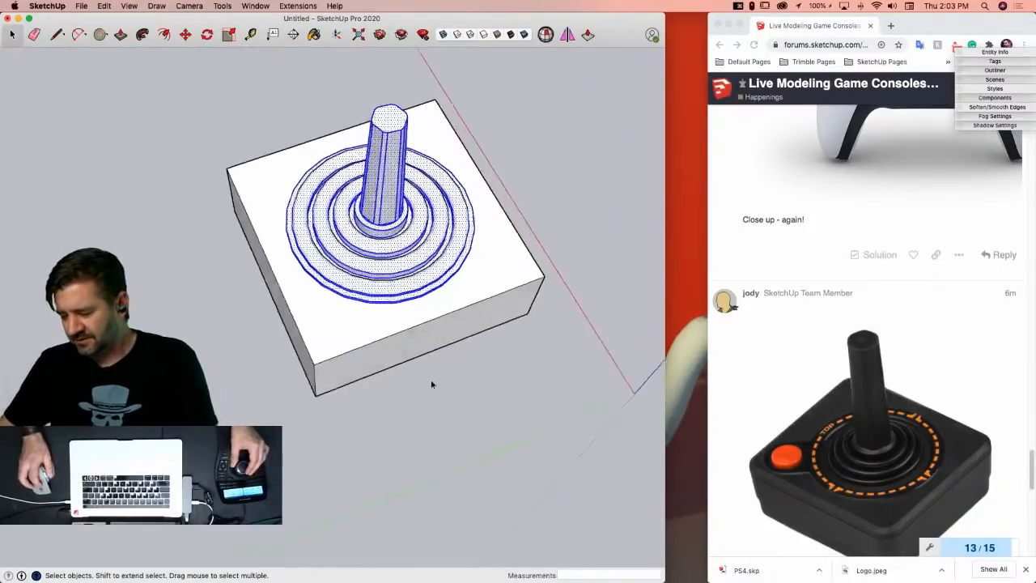
{"action": "key", "text": "m"}
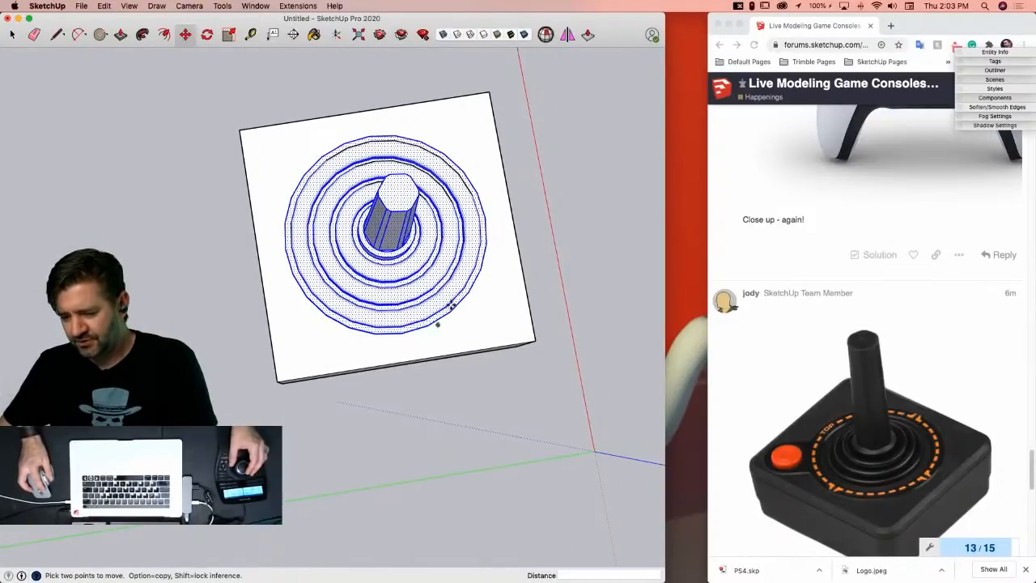
{"action": "left_click", "coordinate": [497, 205]}
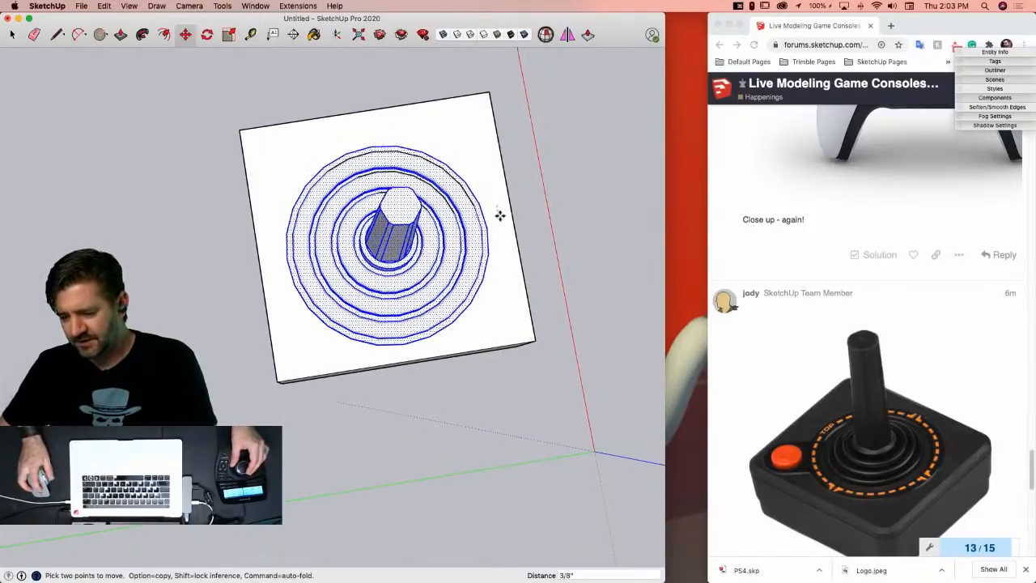
{"action": "key", "text": "space"}
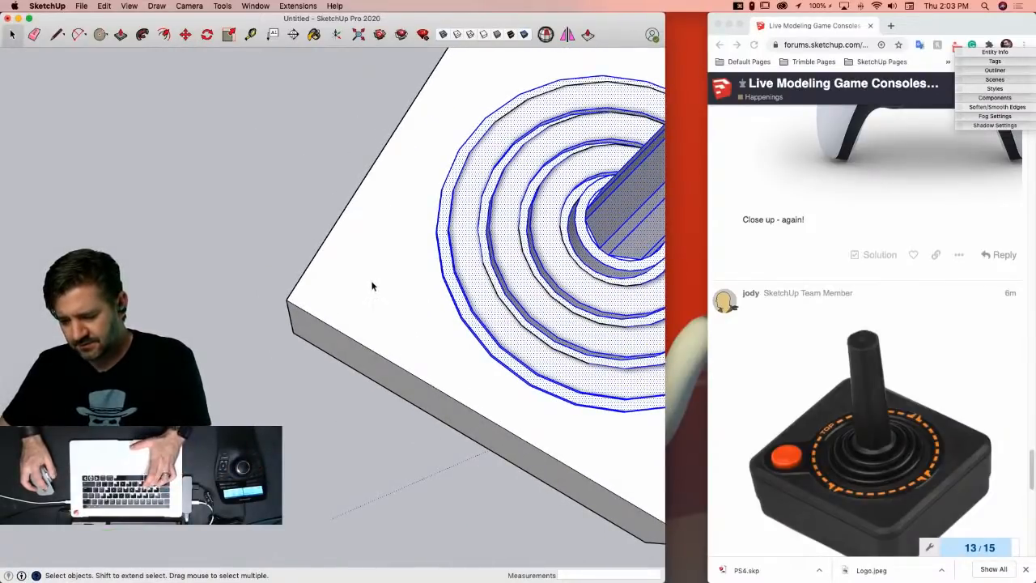
Step: Draw a line about 3 1/16" long from the base's top corner to the collar's outer edge
{"action": "key", "text": "c"}
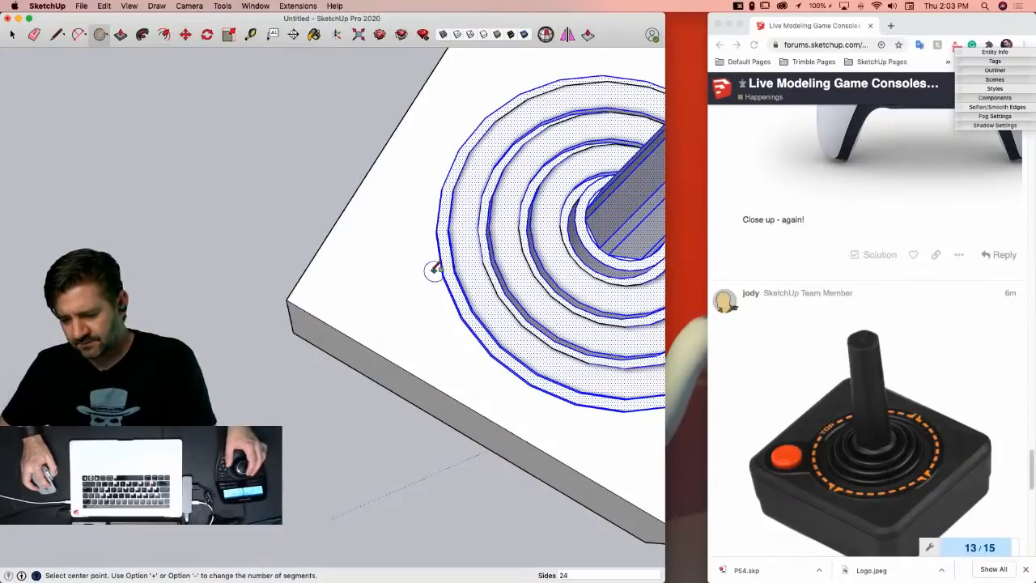
{"action": "key", "text": "l"}
{"action": "left_click", "coordinate": [288, 300]}
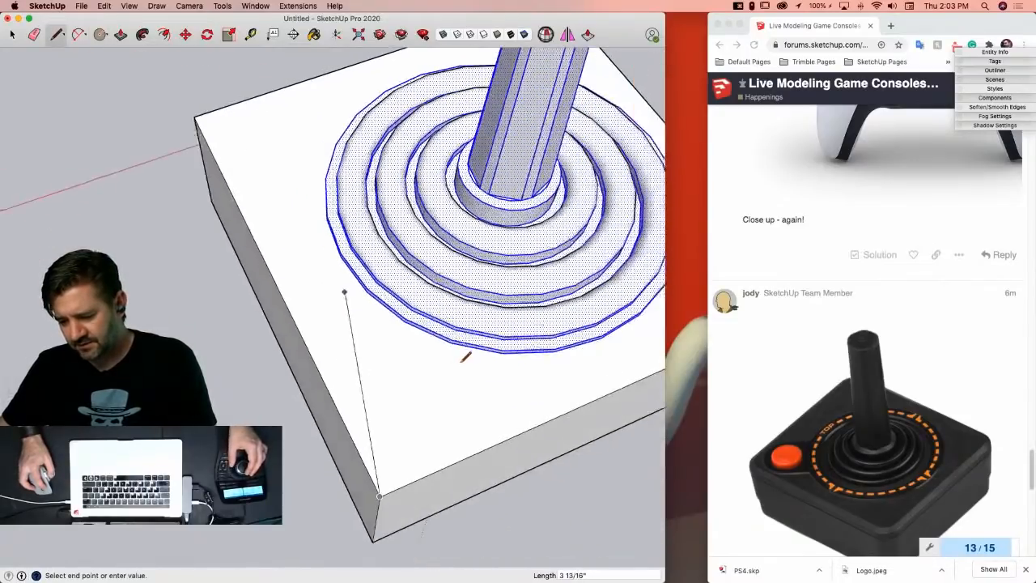
{"action": "left_click", "coordinate": [438, 342]}
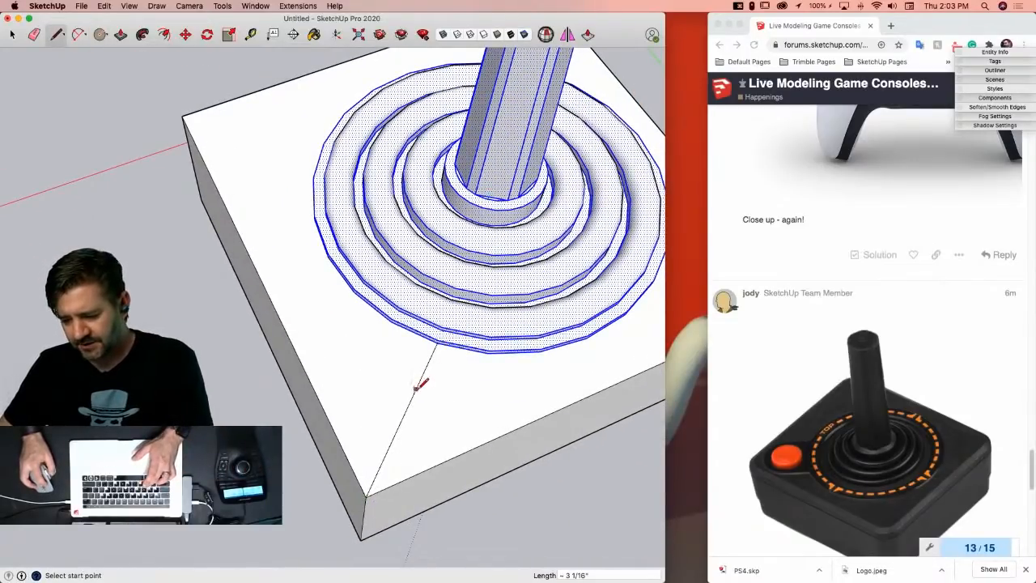
Step: Draw a circle with a radius of about 5/8" centred on the corner line and erase the line
{"action": "key", "text": "c"}
{"action": "left_click", "coordinate": [403, 416]}
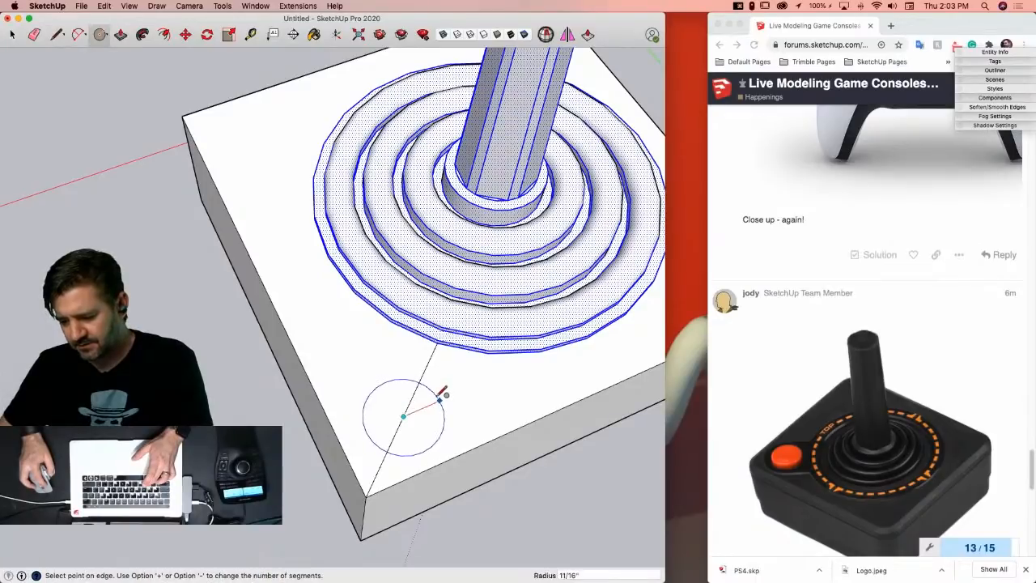
{"action": "left_click", "coordinate": [440, 395]}
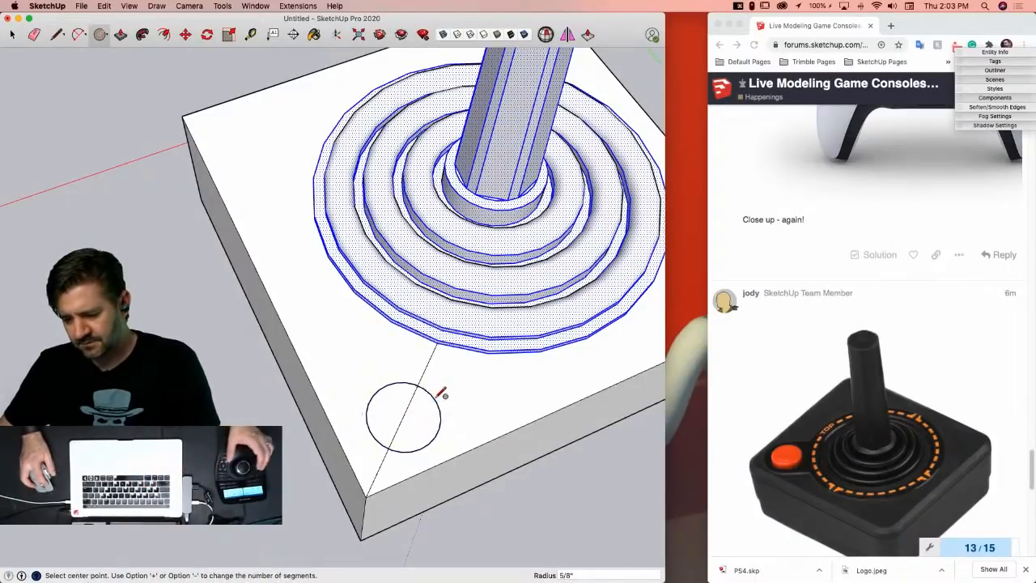
{"action": "key", "text": "e"}
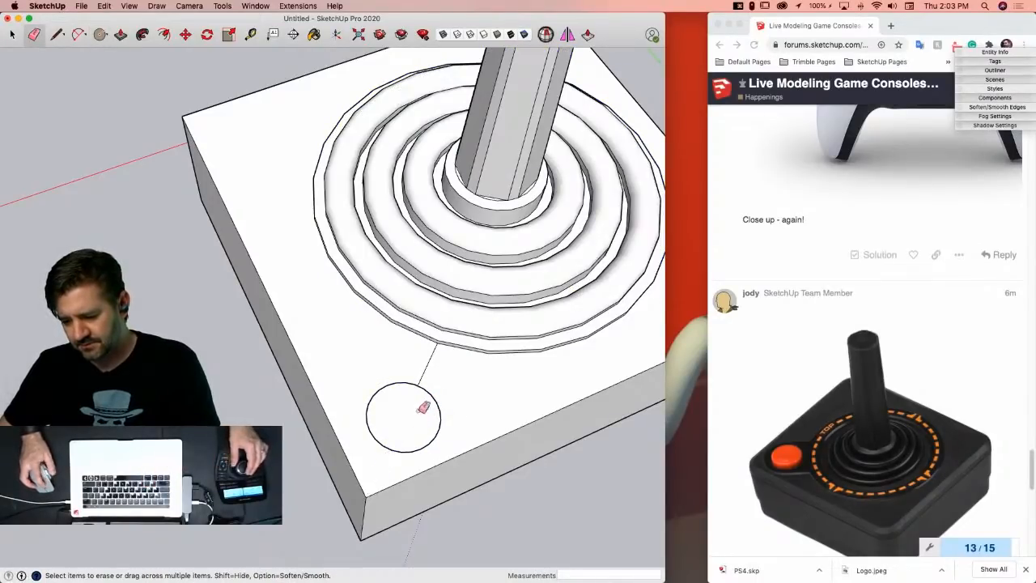
{"action": "scroll", "coordinate": [427, 369], "scroll_direction": "up", "scroll_amount": 3}
Step: Retrace an edge segment of the button circle with the Line tool on the base's top face
{"action": "key", "text": "l"}
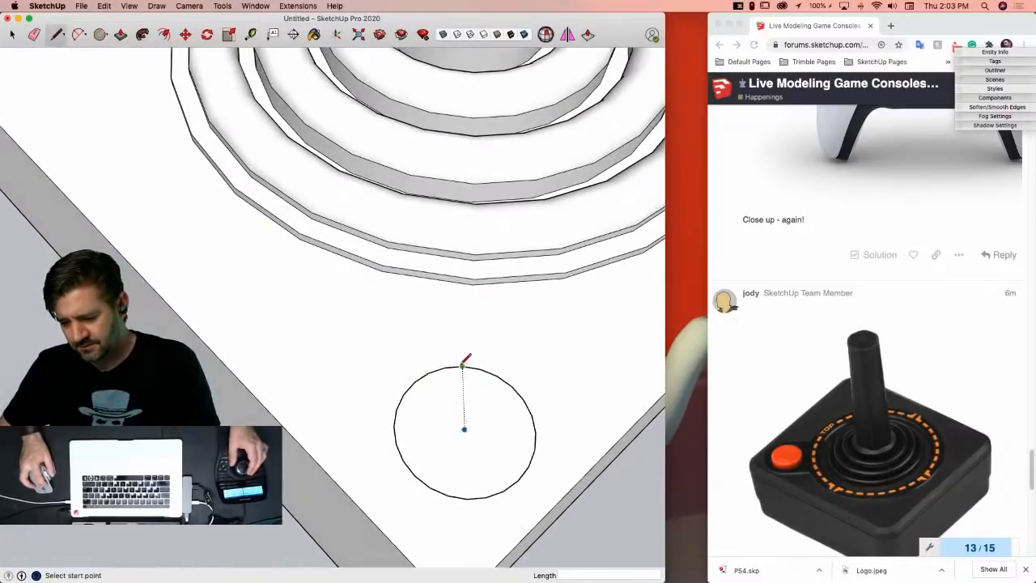
{"action": "key", "text": "Escape"}
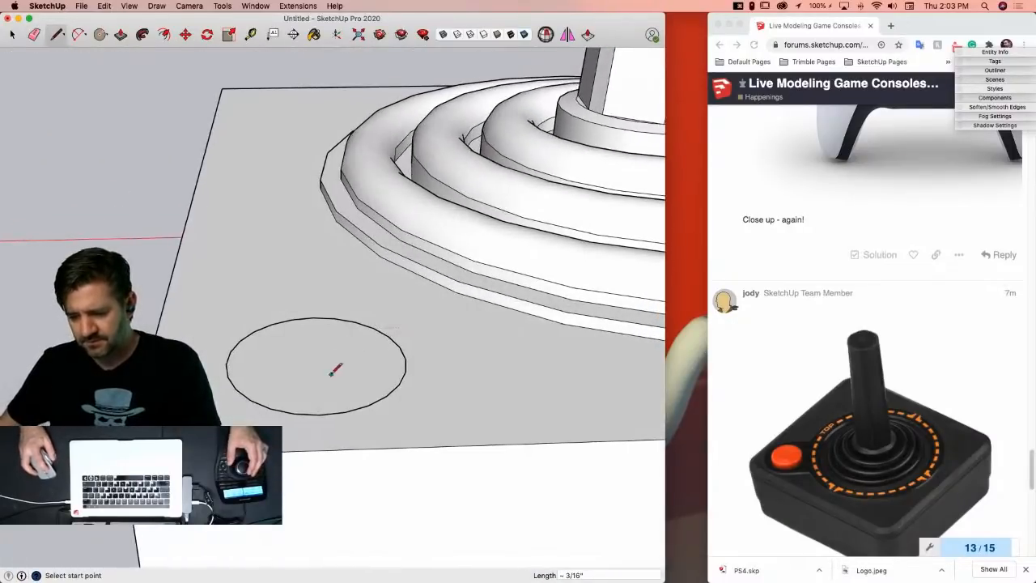
{"action": "key", "text": "p"}
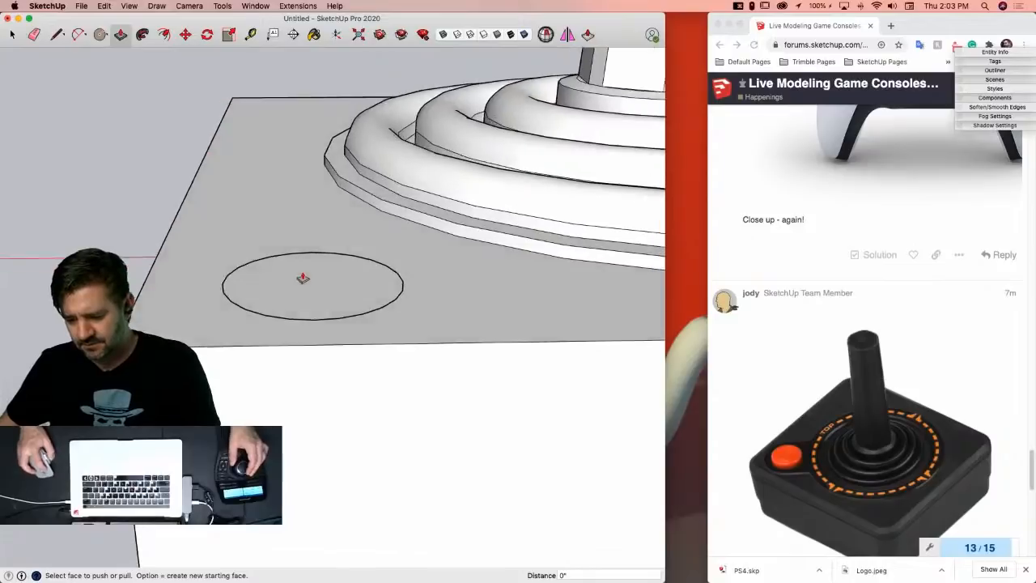
{"action": "key", "text": "l"}
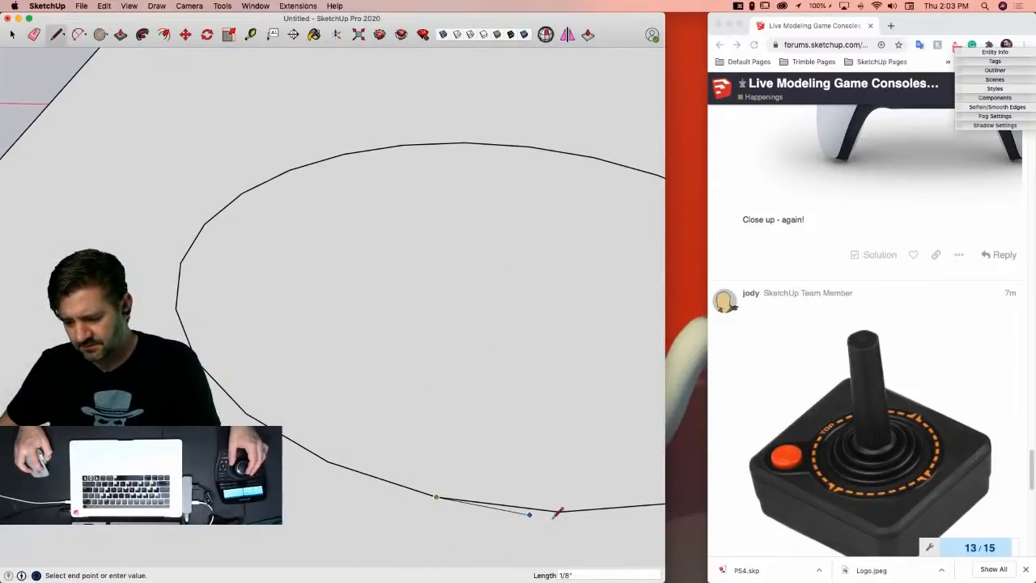
{"action": "key", "text": "space"}
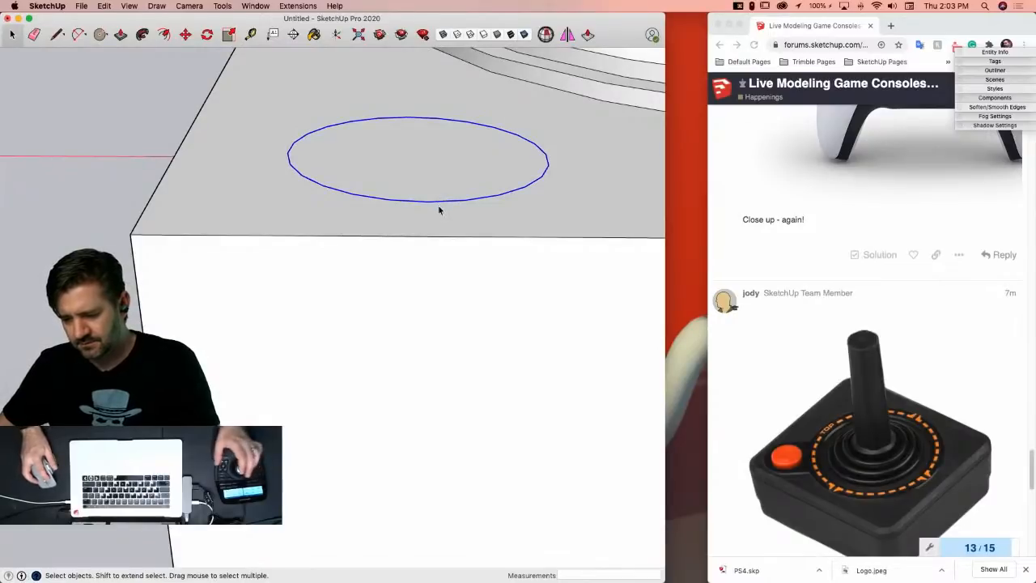
{"action": "key", "text": "m"}
{"action": "left_click", "coordinate": [427, 201]}
{"action": "key", "text": "Up"}
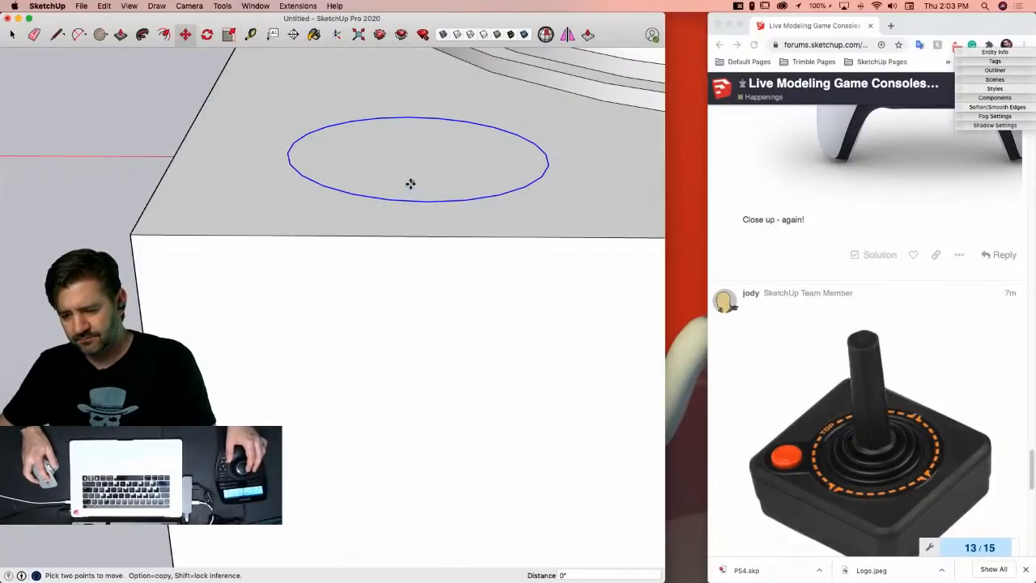
{"action": "key", "text": "space"}
Step: Push/Pull the circular face at the base's corner up about 3/16" to form the round button
{"action": "key", "text": "l"}
{"action": "key", "text": "p"}
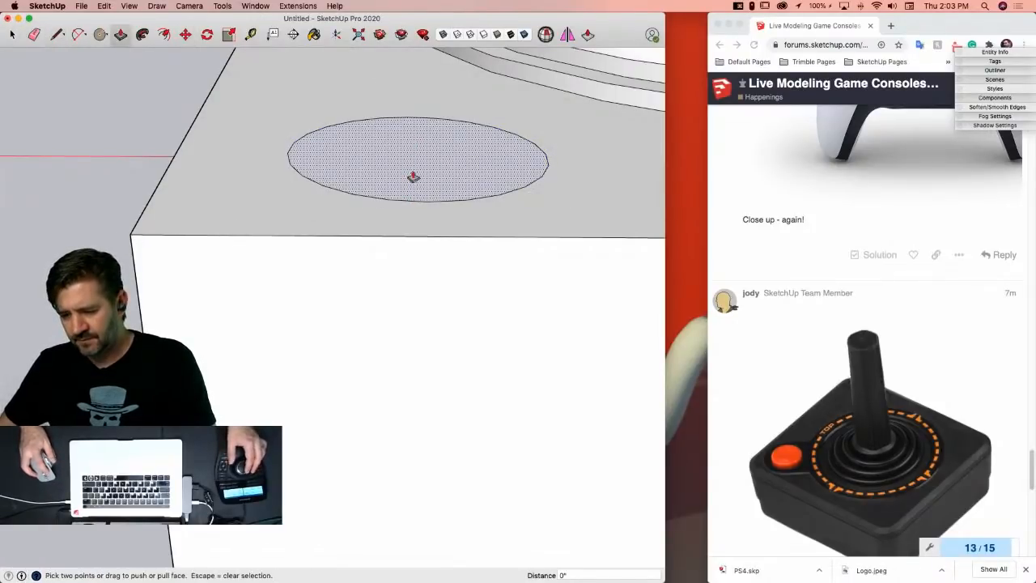
{"action": "left_click", "coordinate": [413, 174]}
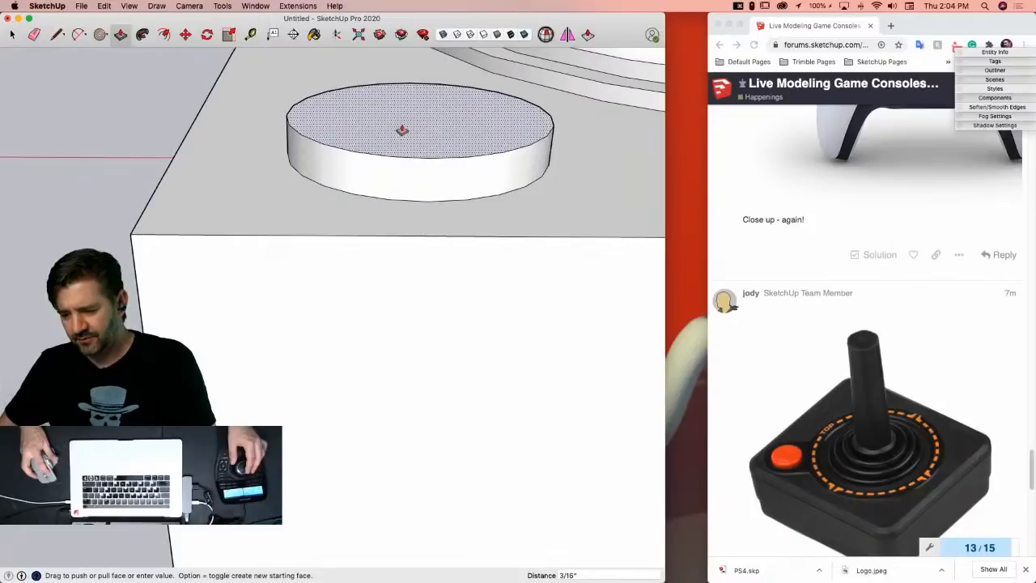
{"action": "left_click", "coordinate": [401, 126]}
{"action": "key", "text": "space"}
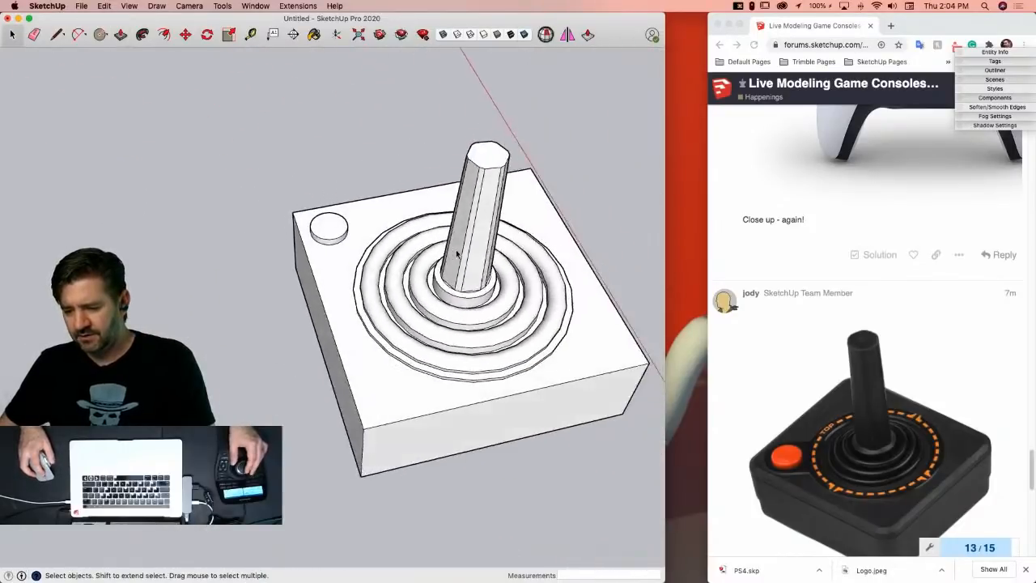
{"action": "key", "text": "F2"}
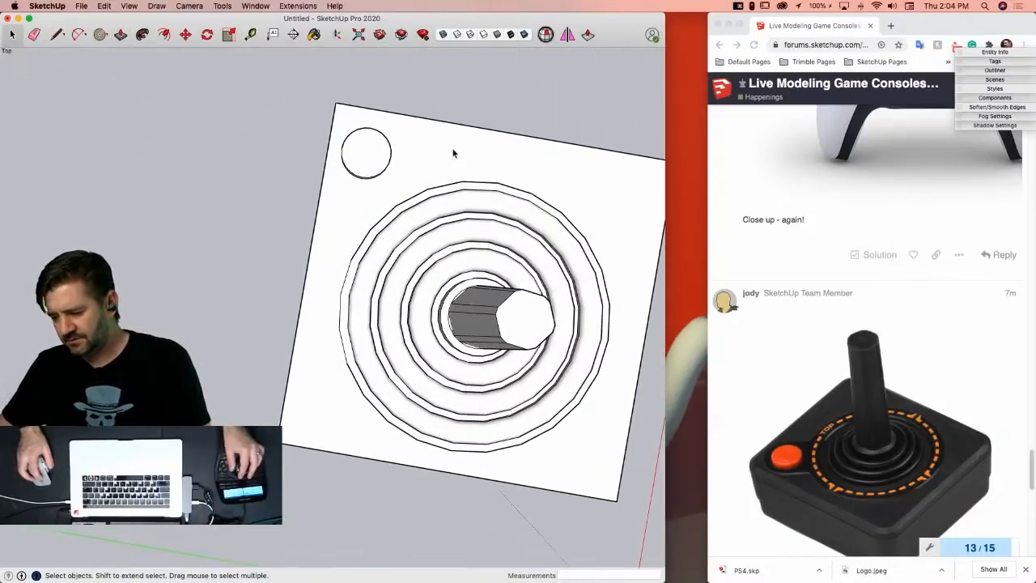
{"action": "key", "text": "F8"}
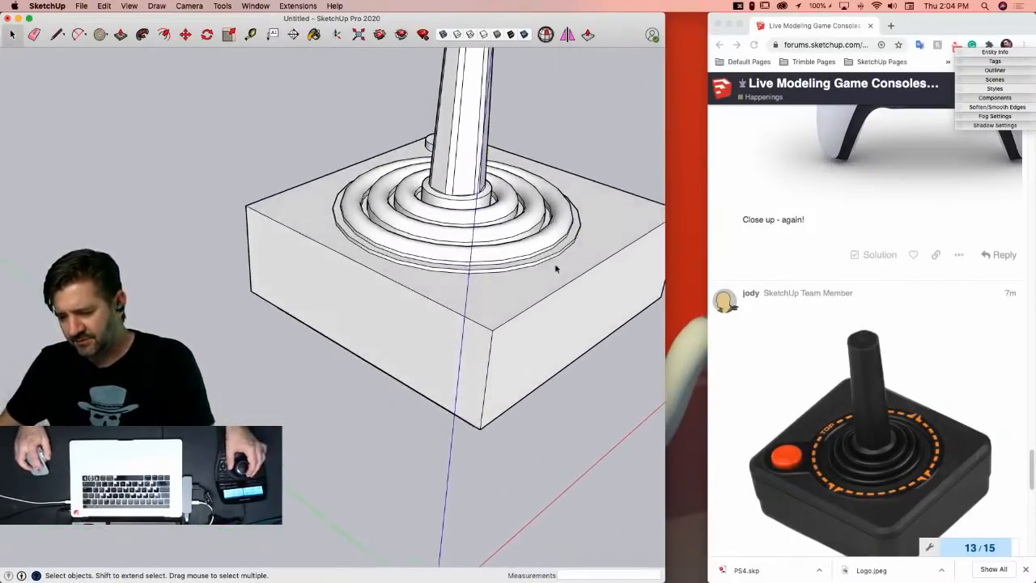
Step: Try to push the base's side face inward by about 5/16"
{"action": "key", "text": "p"}
{"action": "left_click", "coordinate": [573, 308]}
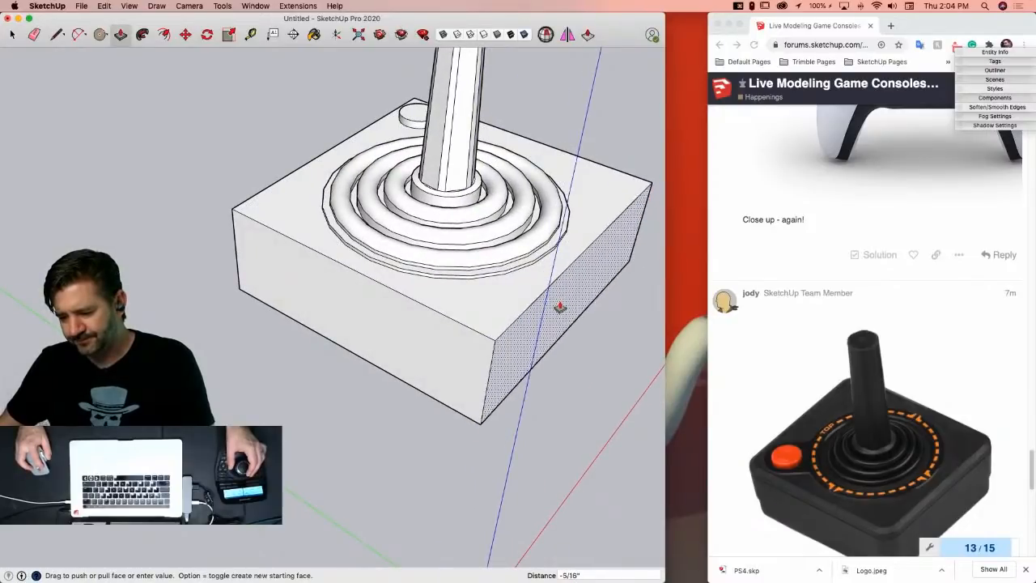
{"action": "key", "text": "super+z"}
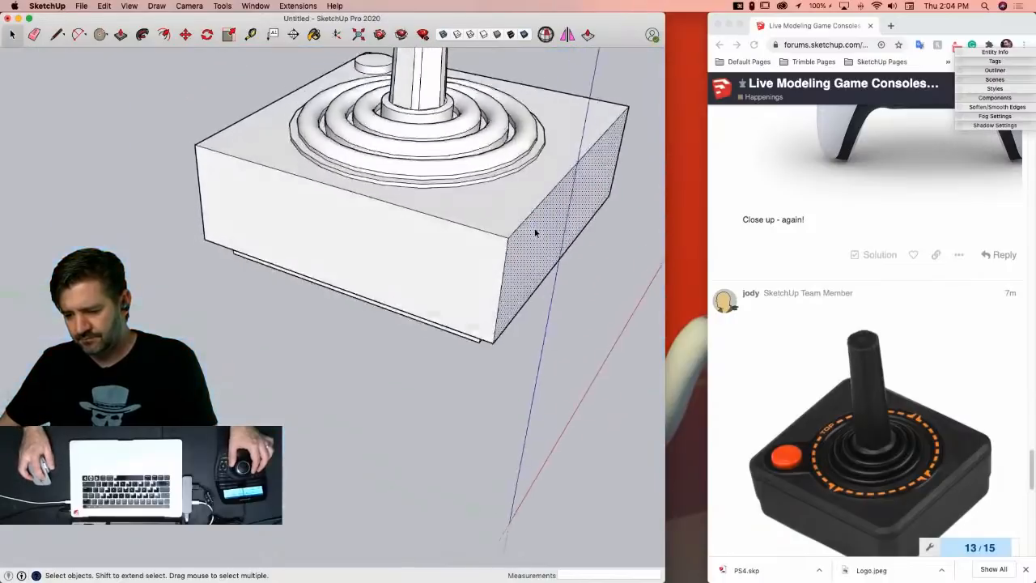
Step: Move the base's selected side face by about 3/8"
{"action": "key", "text": "m"}
{"action": "left_click", "coordinate": [536, 235]}
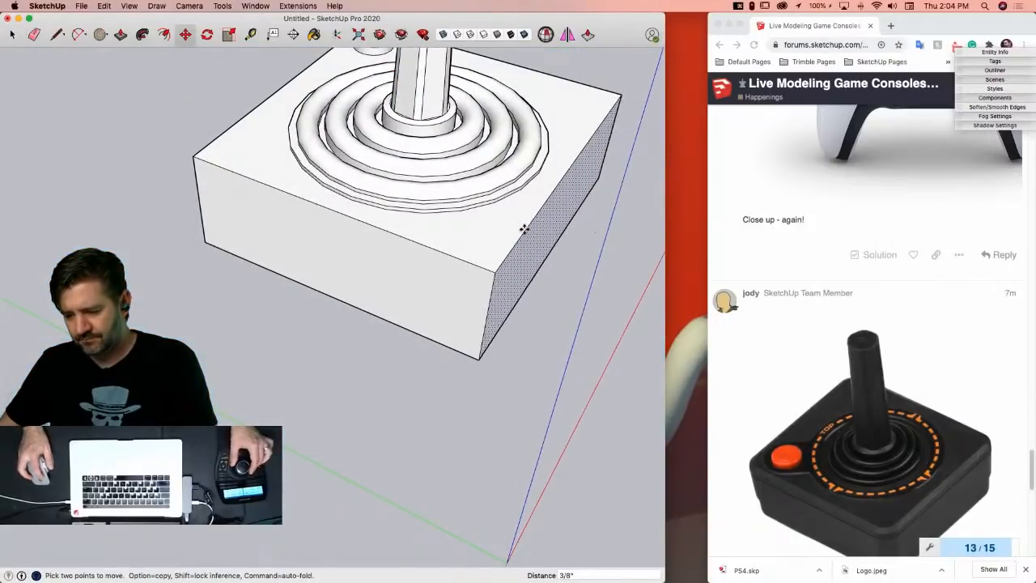
{"action": "left_click", "coordinate": [524, 230]}
{"action": "key", "text": "space"}
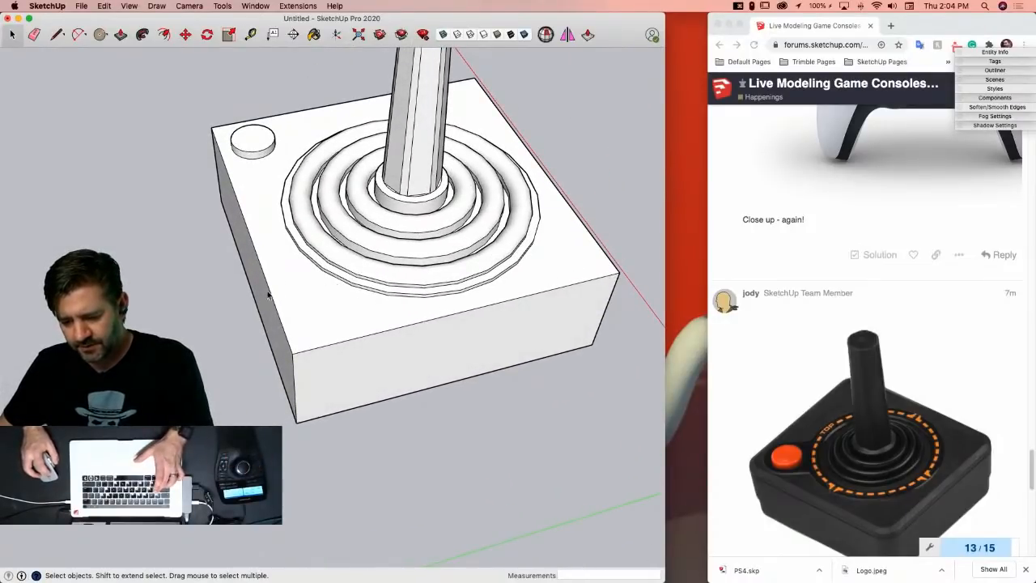
Step: Draw fillet arcs, the first spanning about 1", across the corners of the base's top face
{"action": "key", "text": "a"}
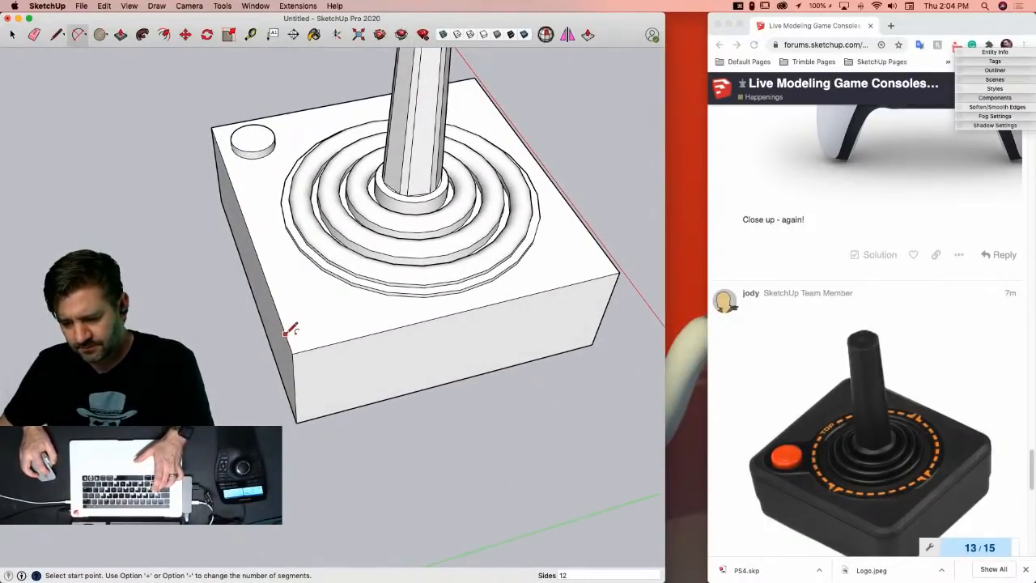
{"action": "left_click", "coordinate": [285, 332]}
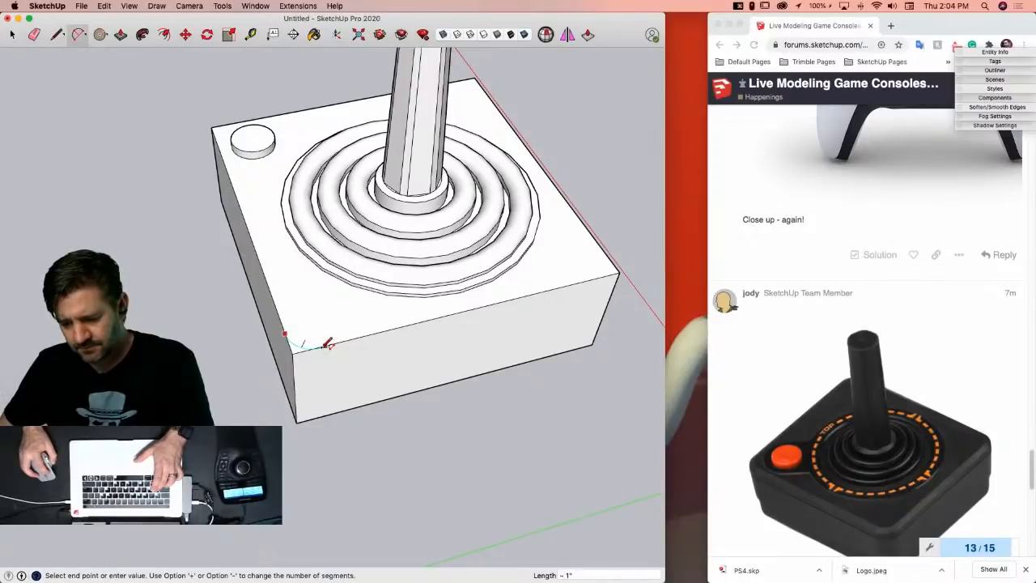
{"action": "left_click", "coordinate": [320, 345]}
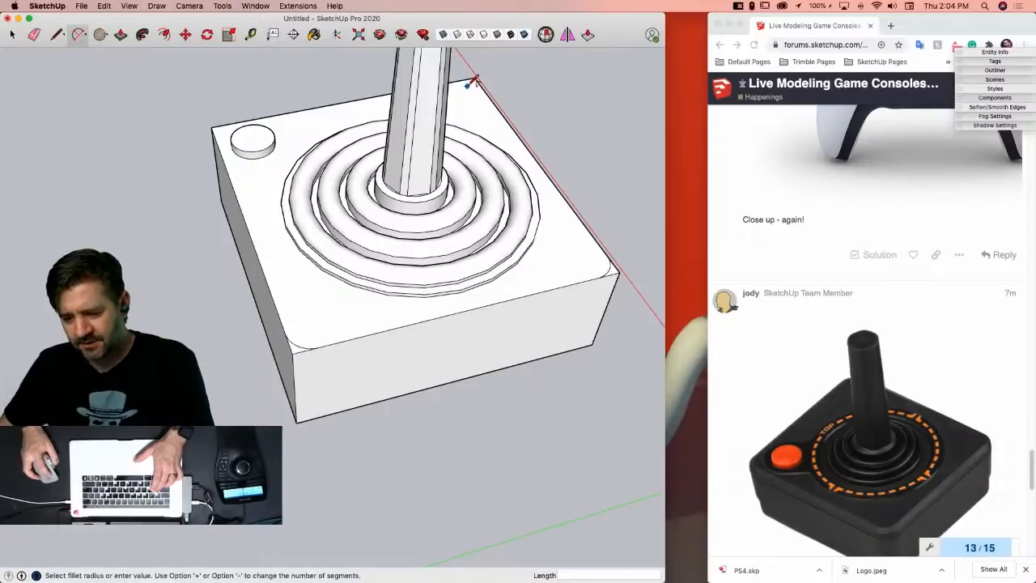
{"action": "scroll", "coordinate": [222, 140], "scroll_direction": "up", "scroll_amount": 3}
{"action": "left_click", "coordinate": [228, 126]}
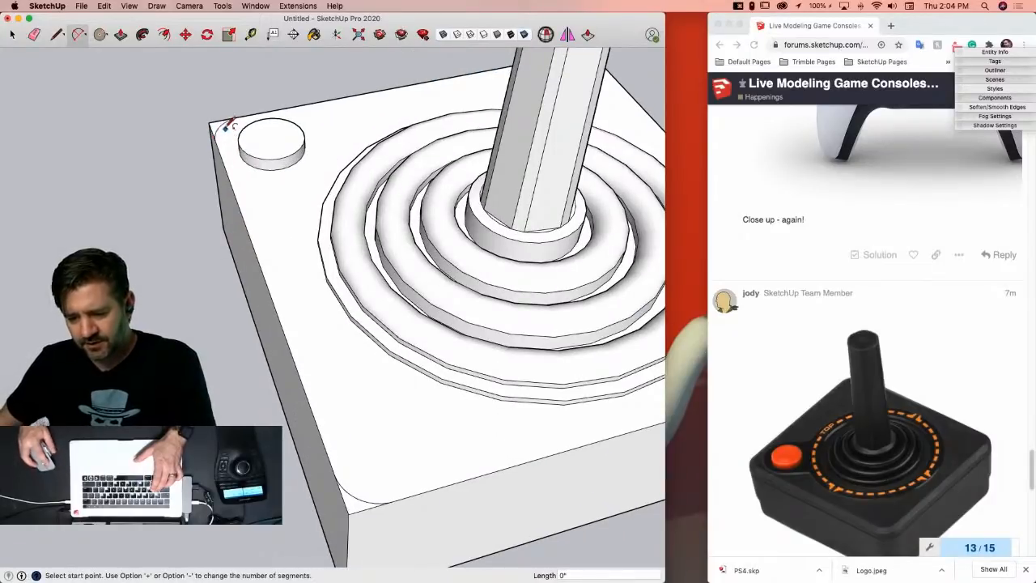
Step: Push/Pull the corner pieces outside the arcs down 2 7/8" to round the base's vertical corners
{"action": "key", "text": "p"}
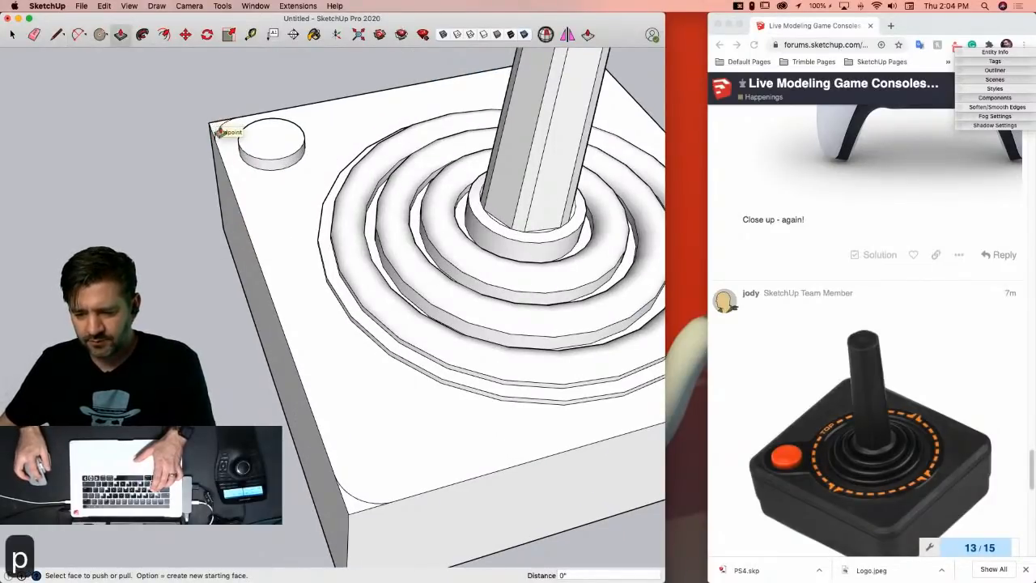
{"action": "left_click", "coordinate": [219, 132]}
{"action": "left_click", "coordinate": [241, 290]}
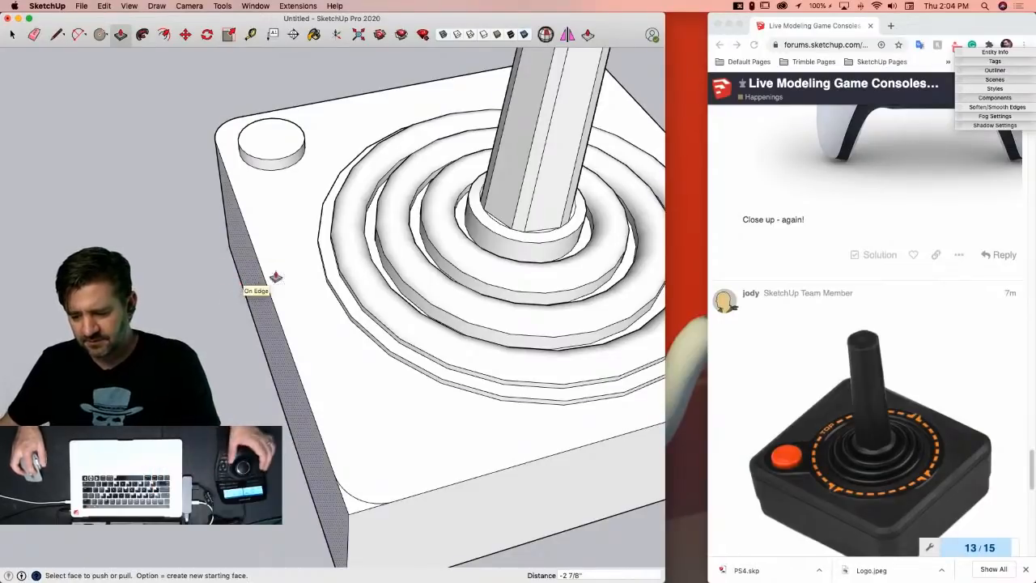
{"action": "double_click", "coordinate": [352, 509]}
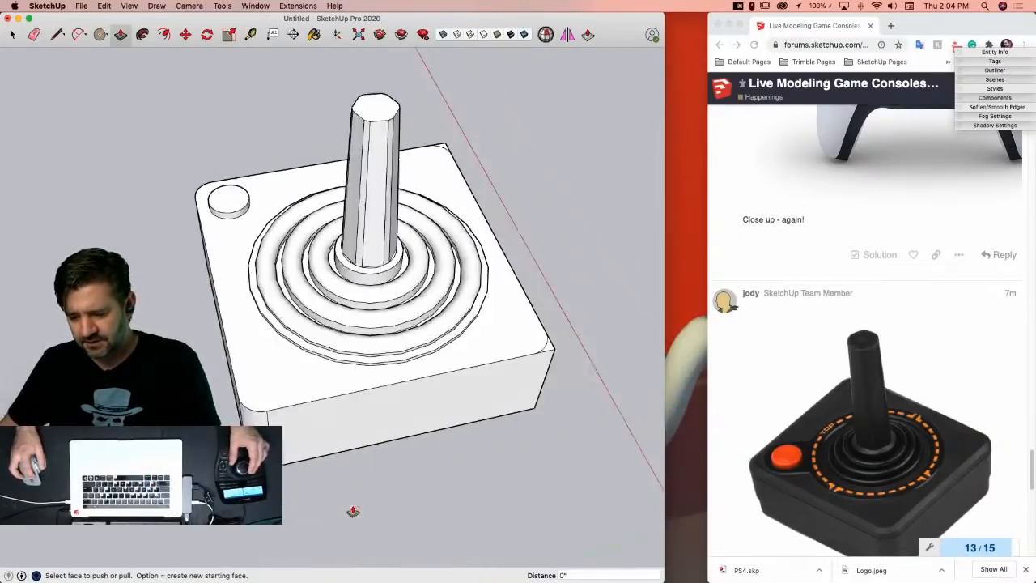
{"action": "double_click", "coordinate": [439, 356]}
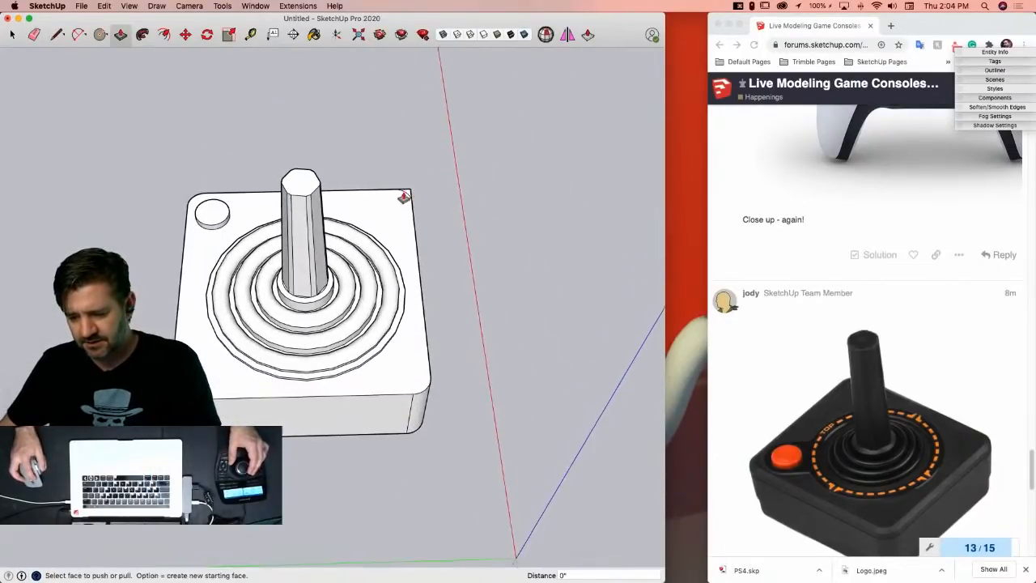
Step: Select the entire joystick and smooth its edges with Soften coplanar enabled
{"action": "key", "text": "space"}
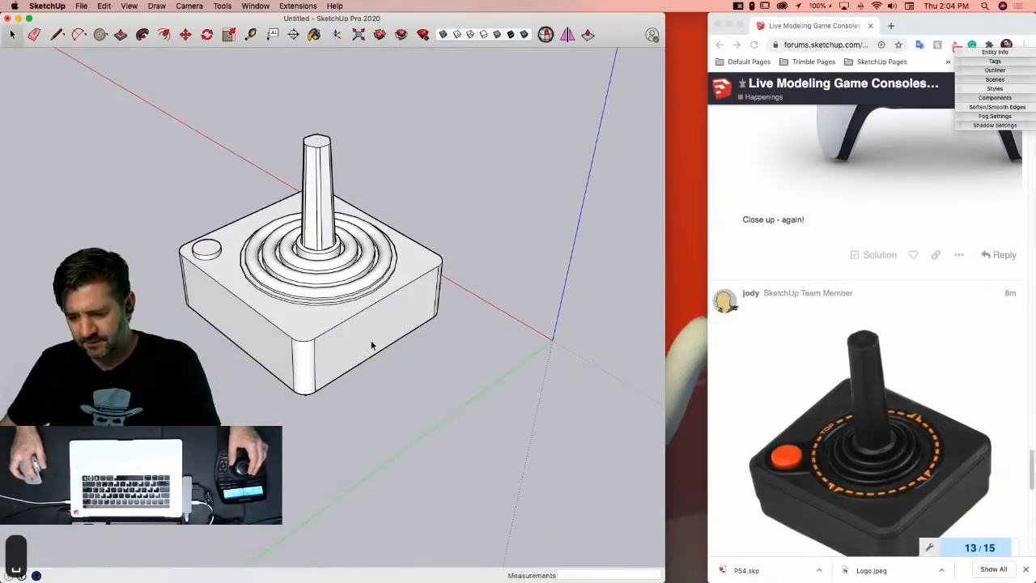
{"action": "triple_click", "coordinate": [370, 346]}
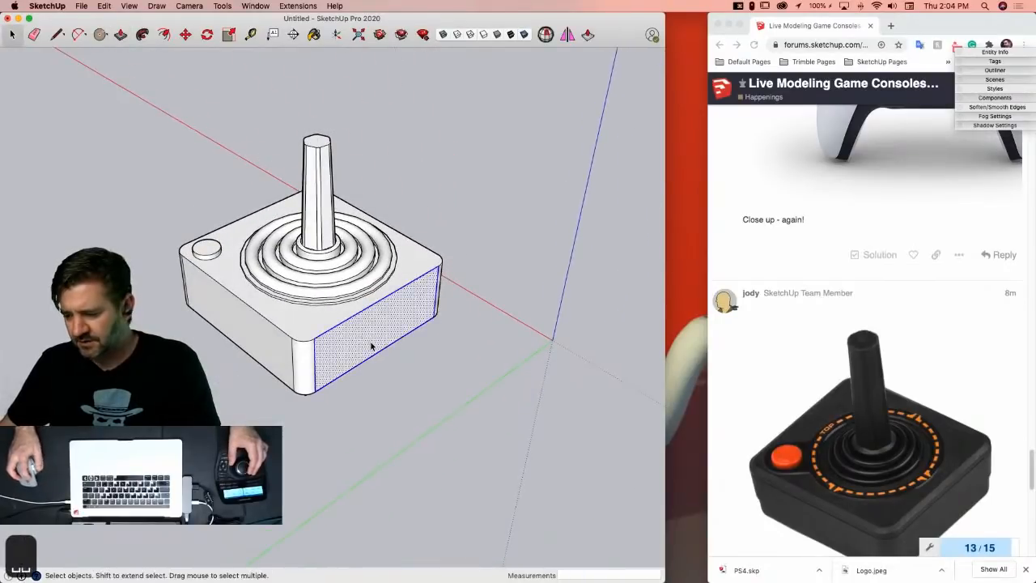
{"action": "left_click", "coordinate": [987, 107]}
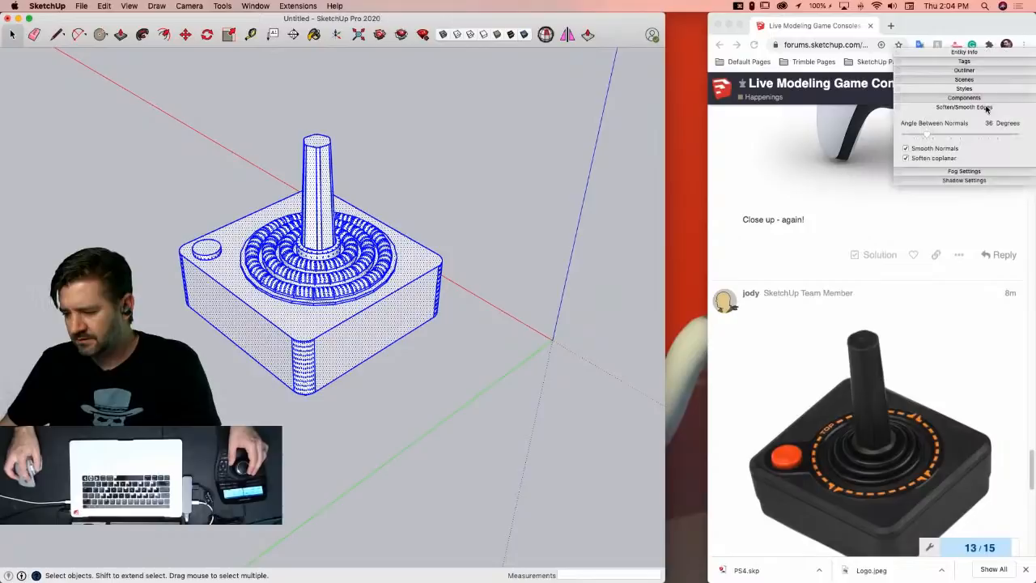
{"action": "left_click", "coordinate": [907, 159]}
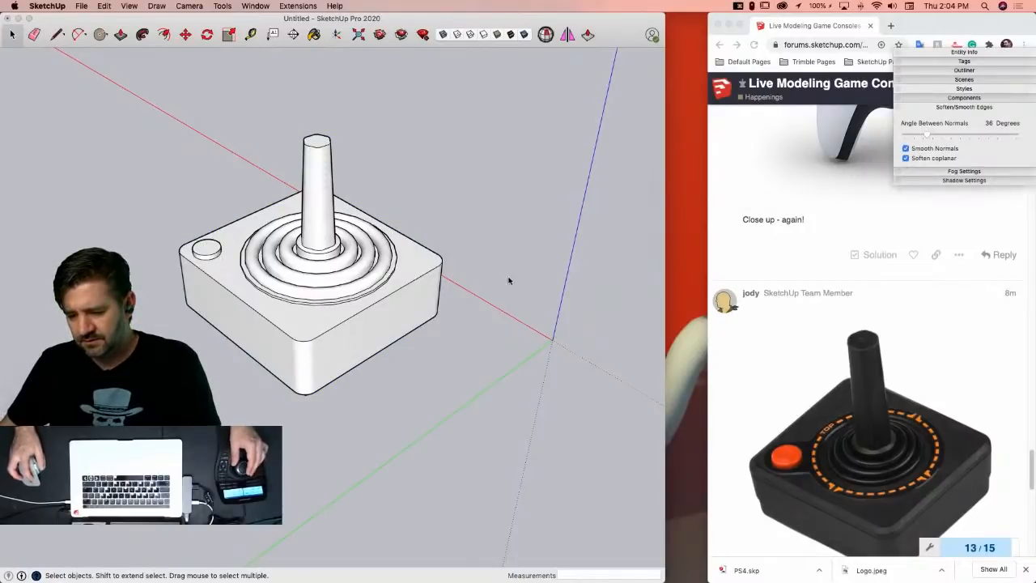
{"action": "left_click", "coordinate": [519, 235]}
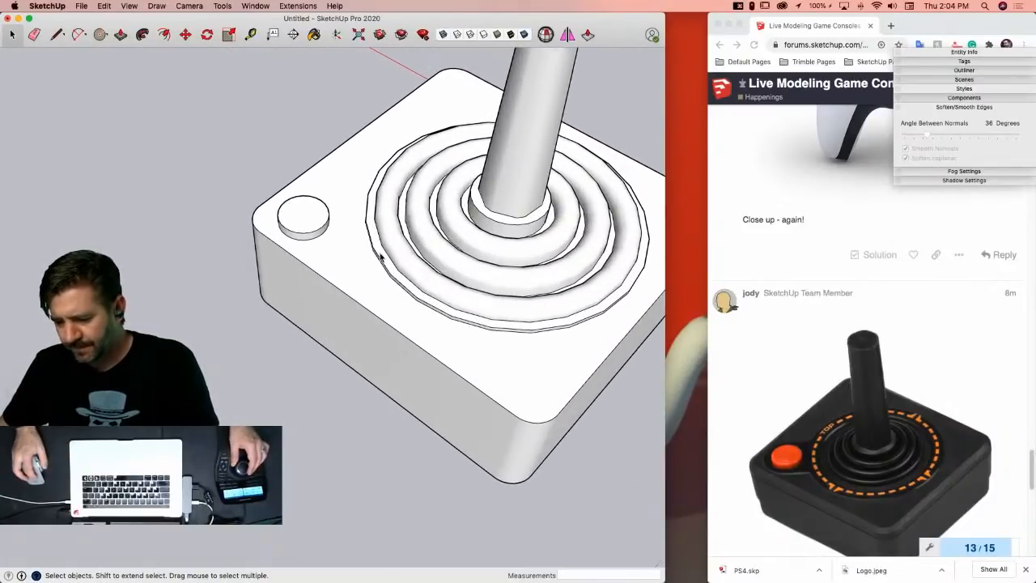
Step: Offset the collar's outer edge outward by 5/16" on the base's top face
{"action": "left_click", "coordinate": [398, 237]}
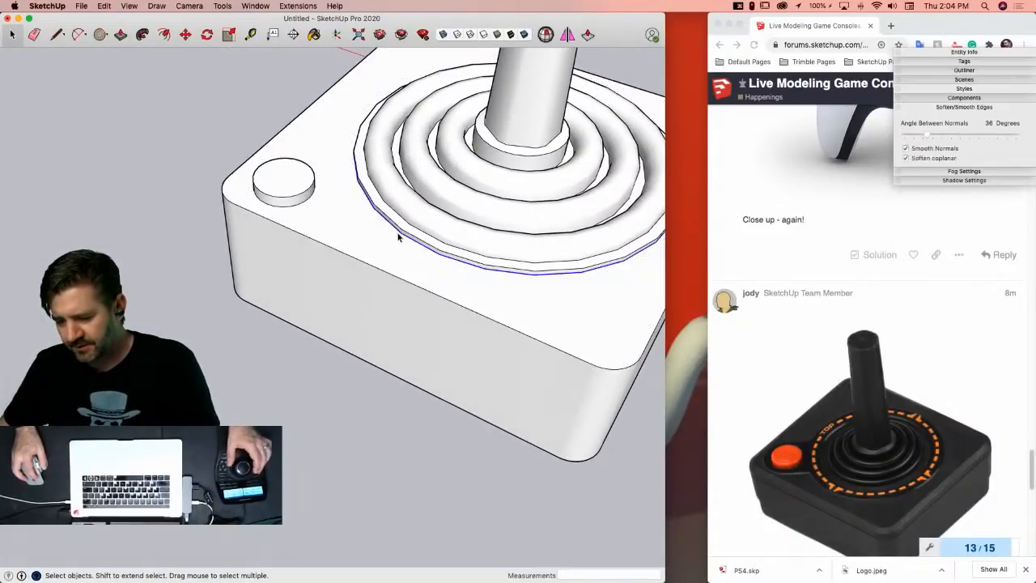
{"action": "key", "text": "f"}
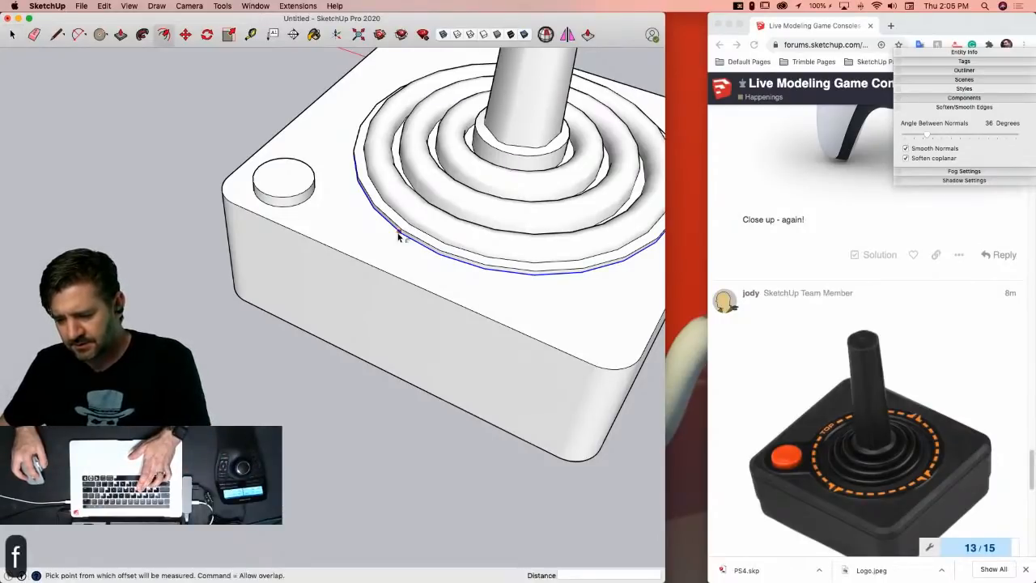
{"action": "left_click", "coordinate": [398, 235]}
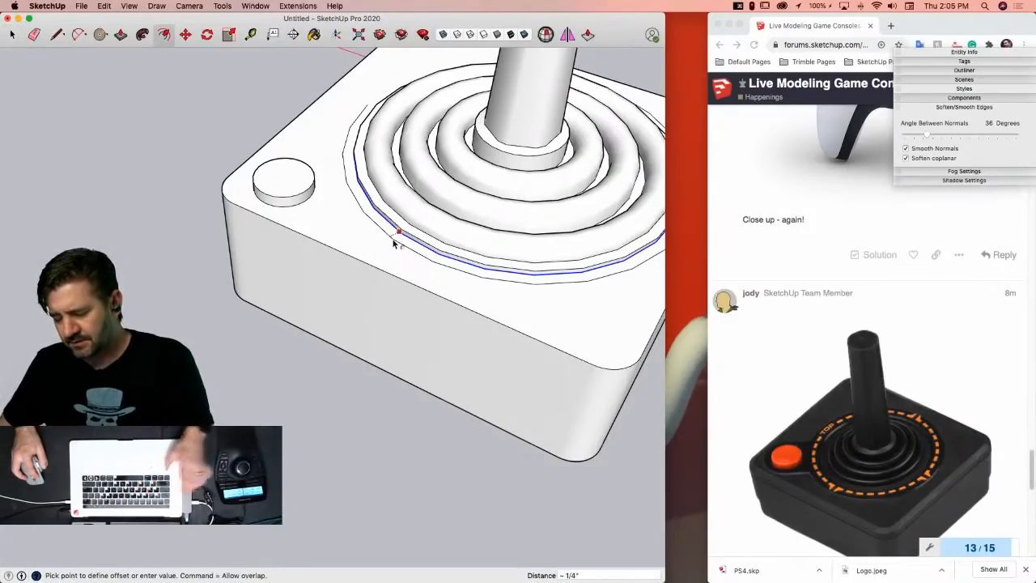
{"action": "key", "text": "Escape"}
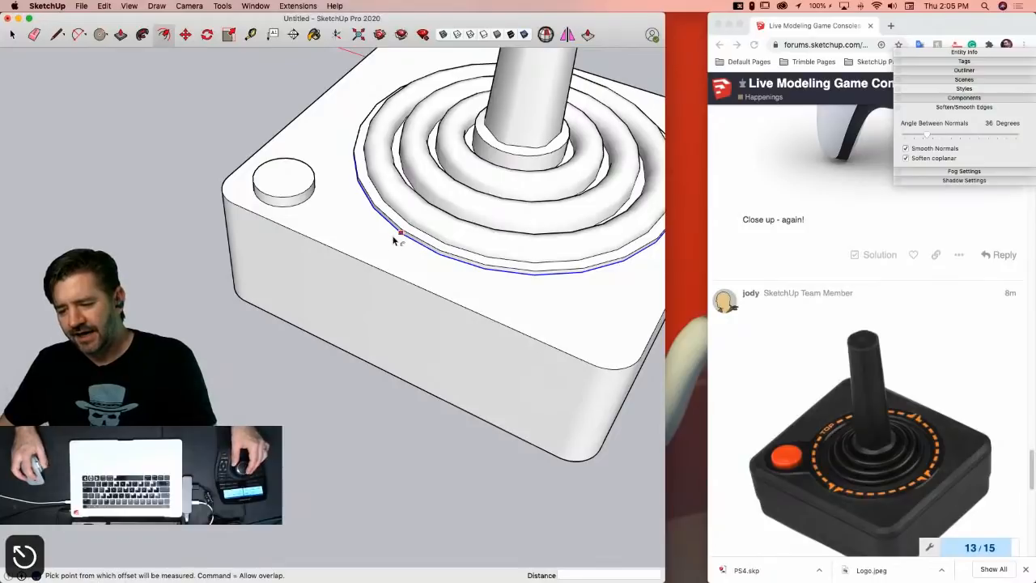
{"action": "key", "text": "space"}
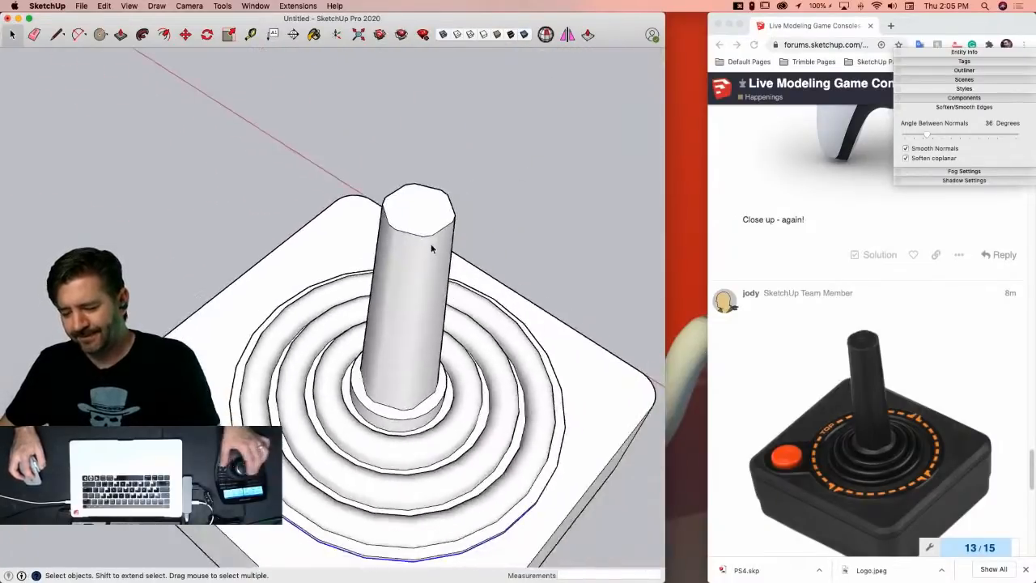
{"action": "key", "text": "f"}
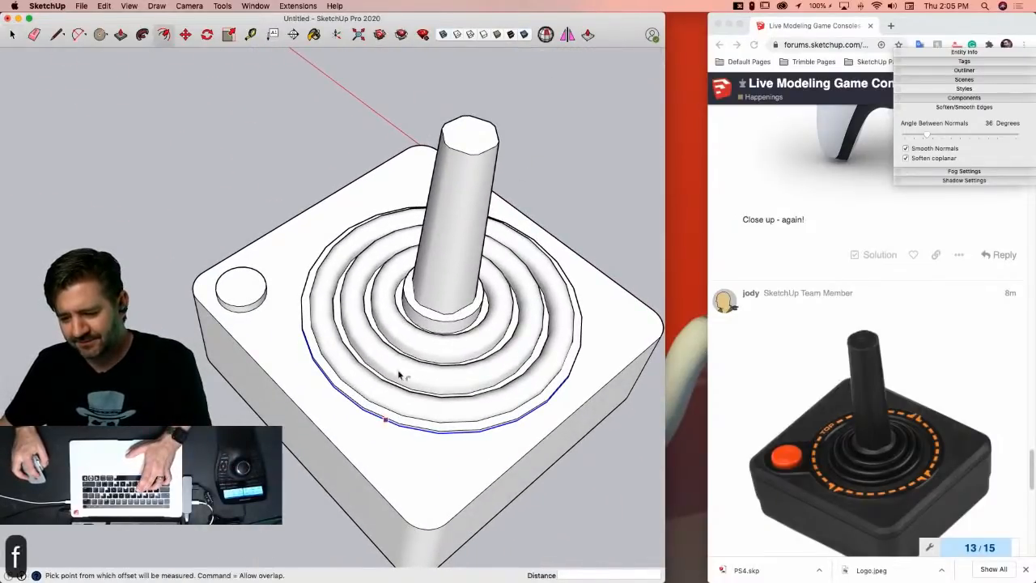
{"action": "left_click", "coordinate": [298, 384]}
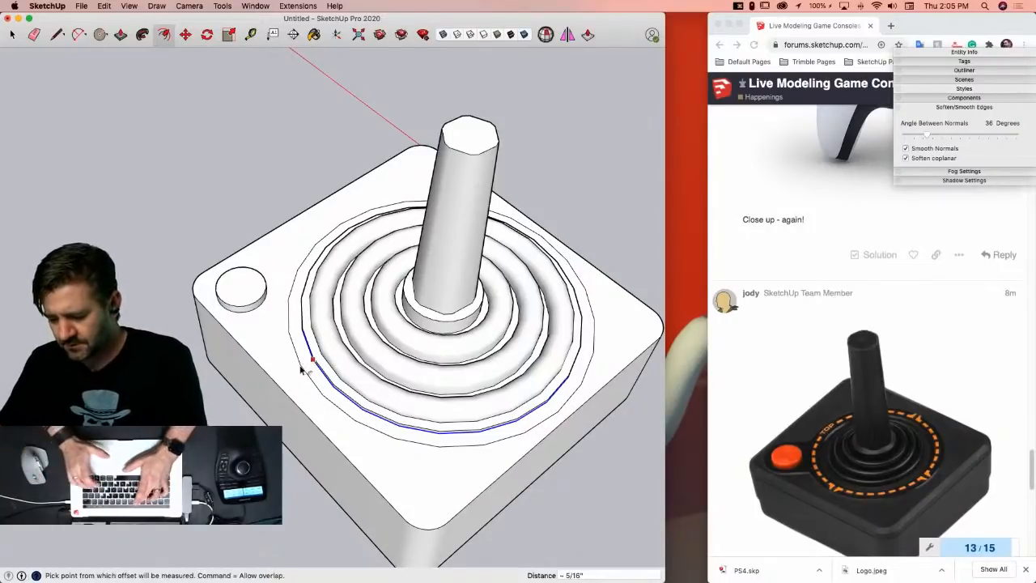
{"action": "type", "text": "5/16"}
{"action": "key", "text": "Return"}
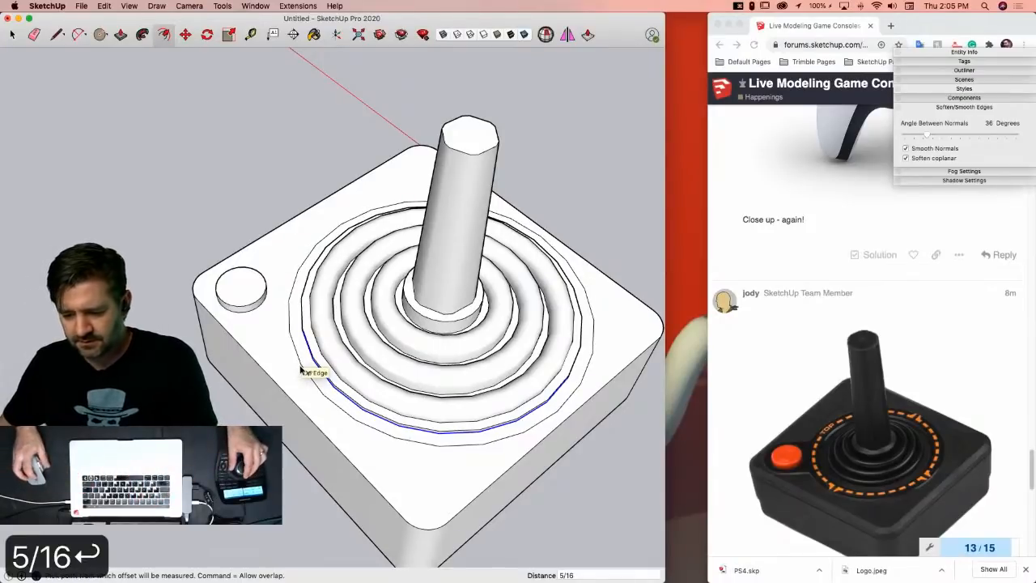
Step: Offset the round button's bottom edge outward by 5/16"
{"action": "key", "text": "space"}
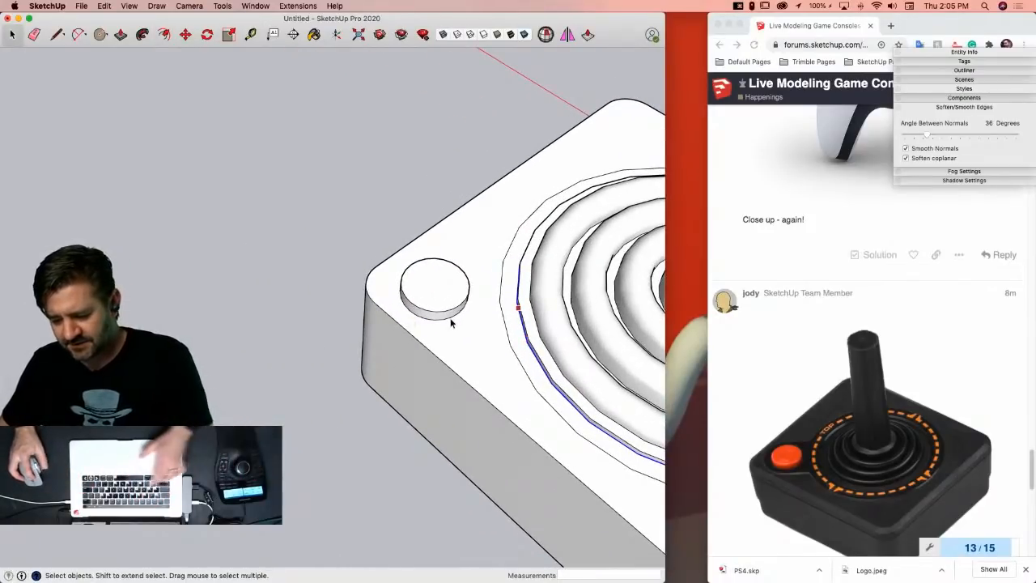
{"action": "left_click", "coordinate": [451, 319]}
{"action": "key", "text": "f"}
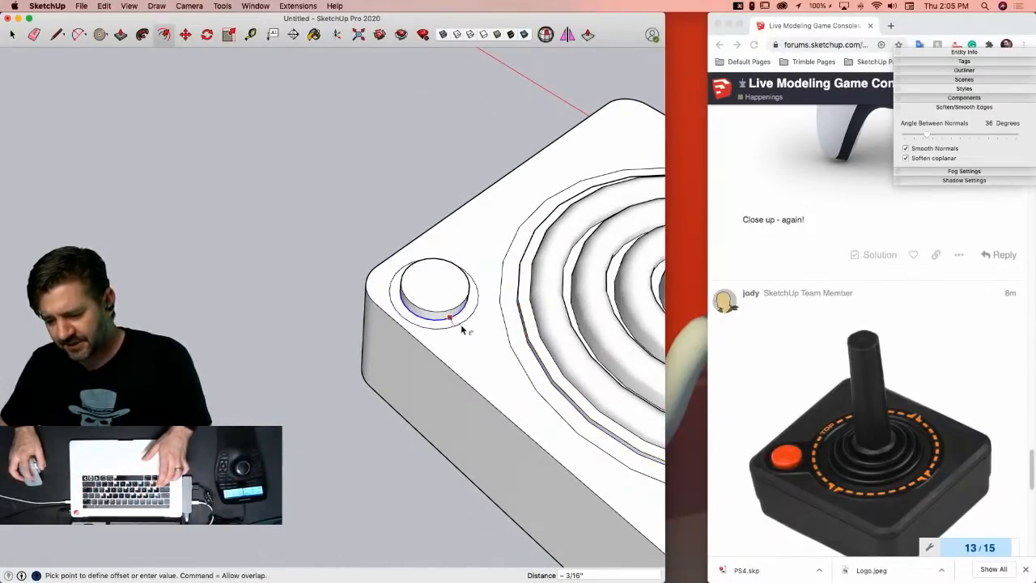
{"action": "type", "text": "5/16"}
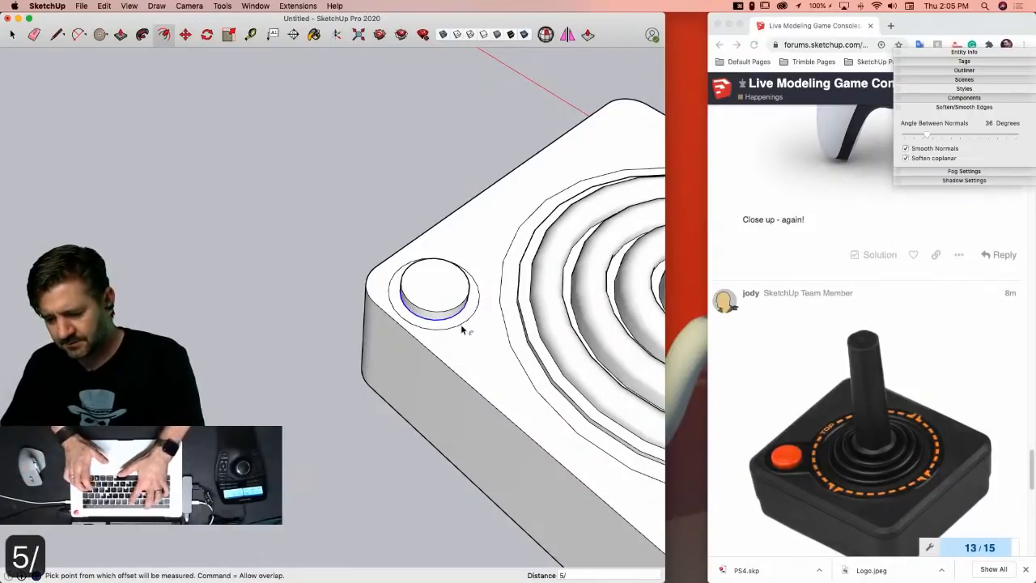
{"action": "key", "text": "Return"}
Step: Draw two straight lines, the second about 1 11/16" long, linking the button's offset circle to the collar's offset ring
{"action": "middle_click_drag", "start_coordinate": [463, 329], "coordinate": [471, 248]}
{"action": "key", "text": "l"}
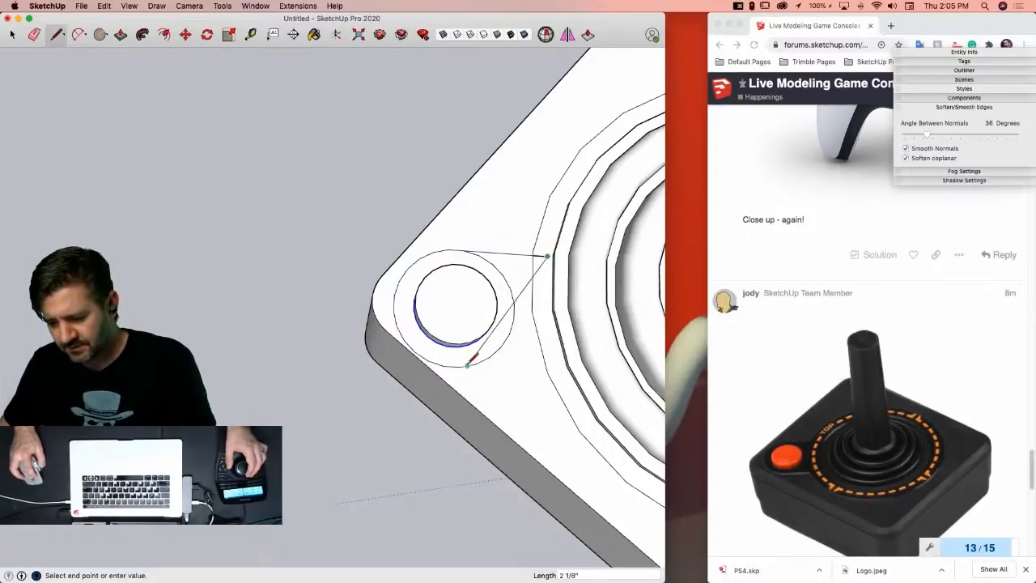
{"action": "key", "text": "Escape"}
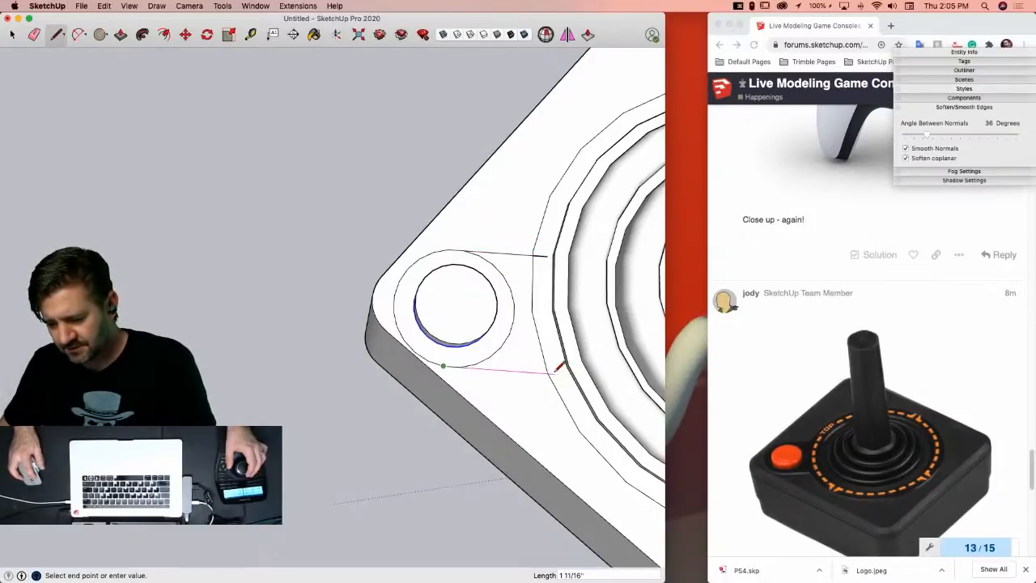
{"action": "left_click", "coordinate": [556, 371]}
Step: Erase the inner arc segments and line overhangs to leave one keyhole-shaped outline around button and collar
{"action": "key", "text": "e"}
{"action": "left_click", "coordinate": [552, 367]}
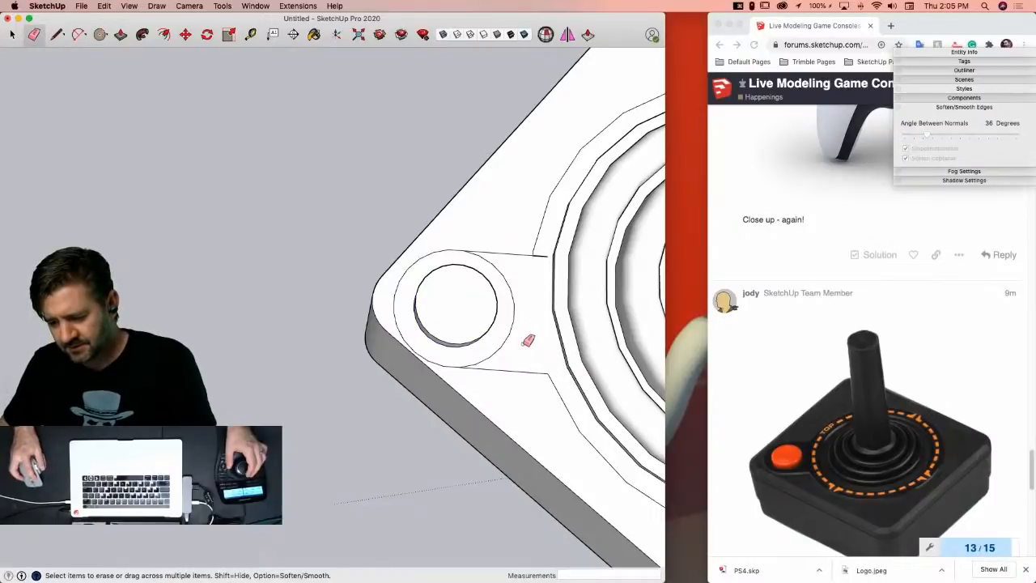
{"action": "left_click", "coordinate": [512, 333]}
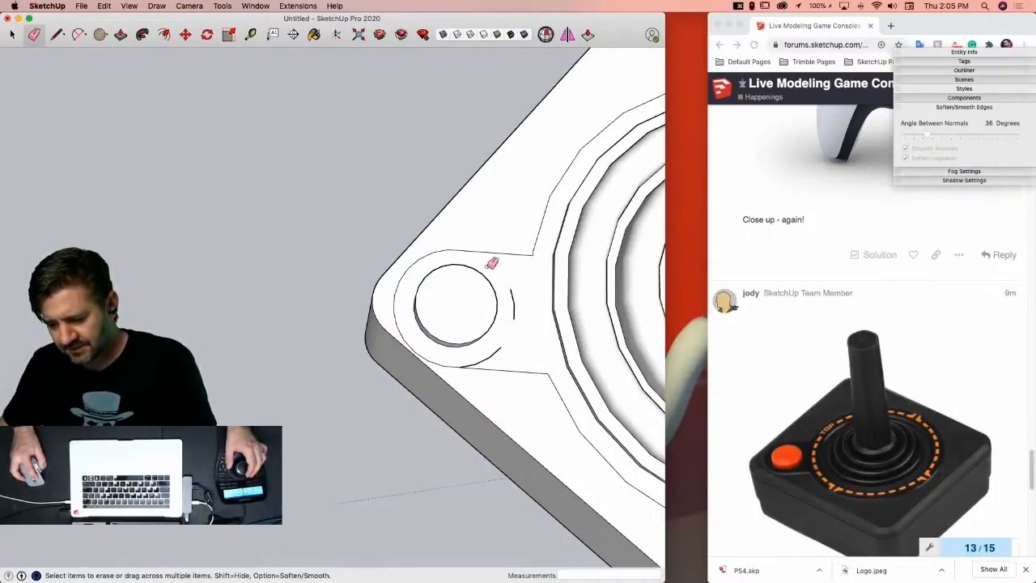
{"action": "left_click", "coordinate": [476, 362]}
Step: Push/Pull the base's top face outside the keyhole outline by 1/16"
{"action": "key", "text": "p"}
{"action": "left_click", "coordinate": [495, 319]}
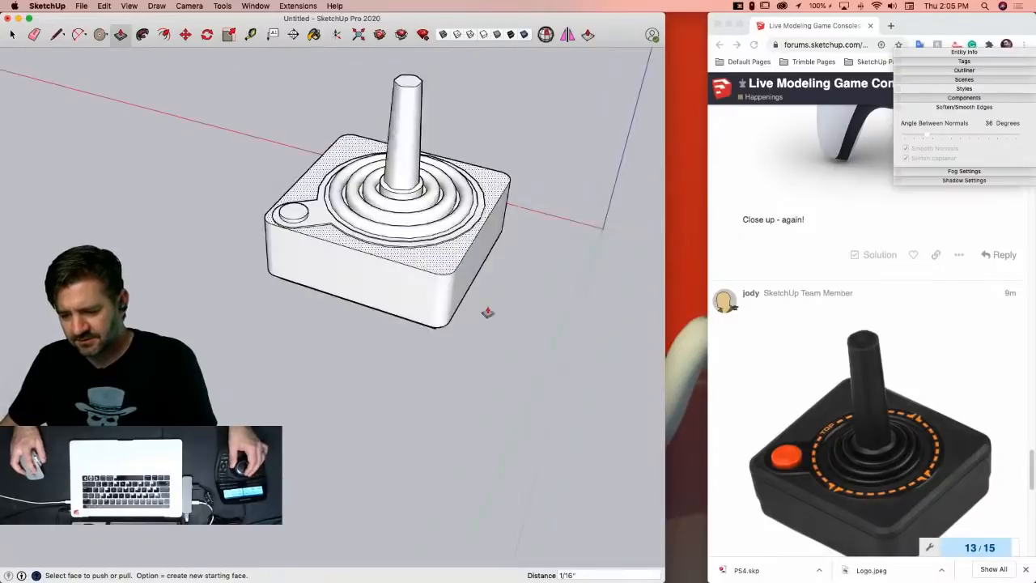
Step: Show hidden geometry, move the base's button-side wall with its rounded corners 3/16" outward along the green axis, and hide that geometry again
{"action": "key", "text": "space"}
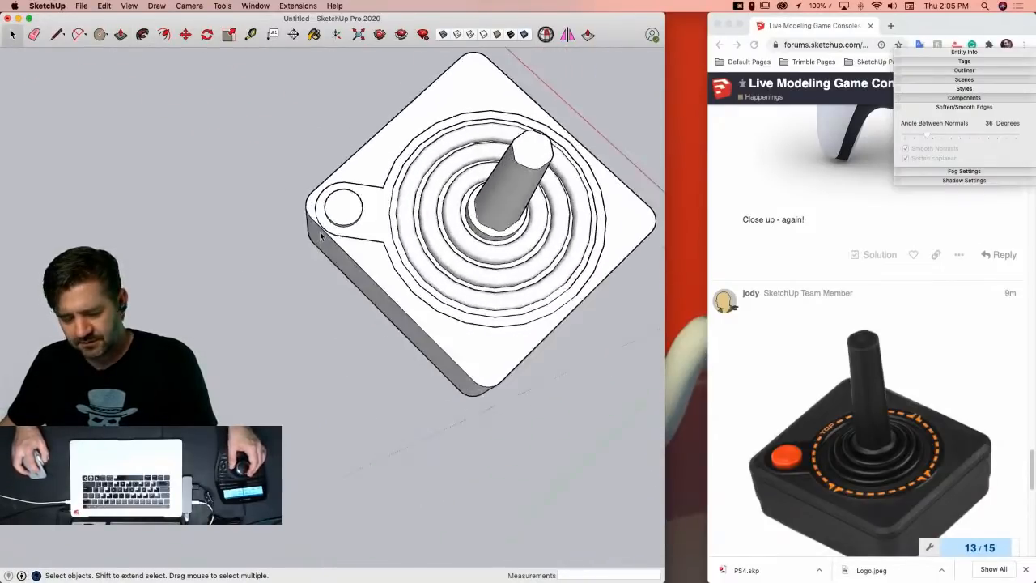
{"action": "key", "text": "alt+h"}
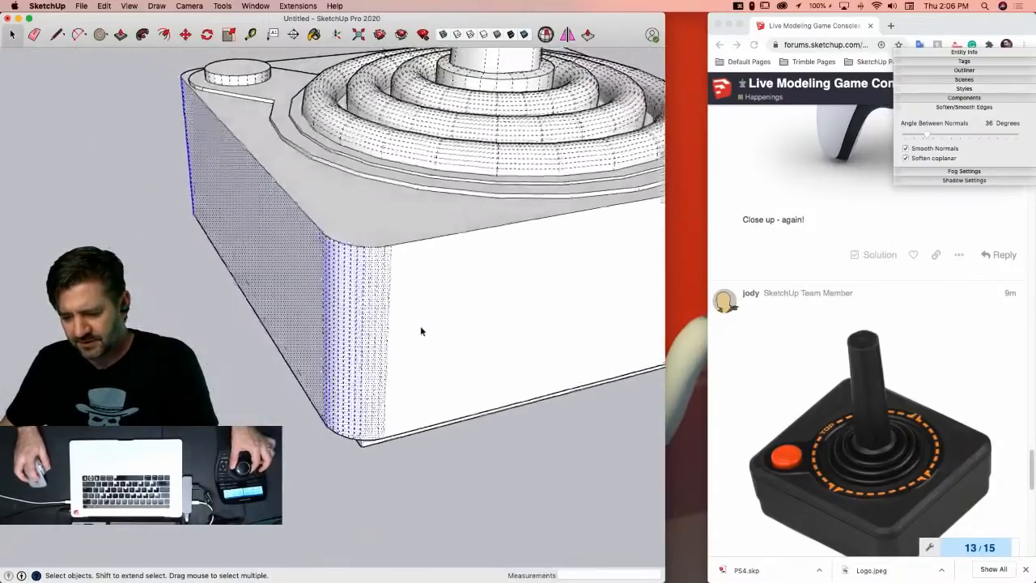
{"action": "key", "text": "m"}
{"action": "key", "text": "space"}
{"action": "key", "text": "m"}
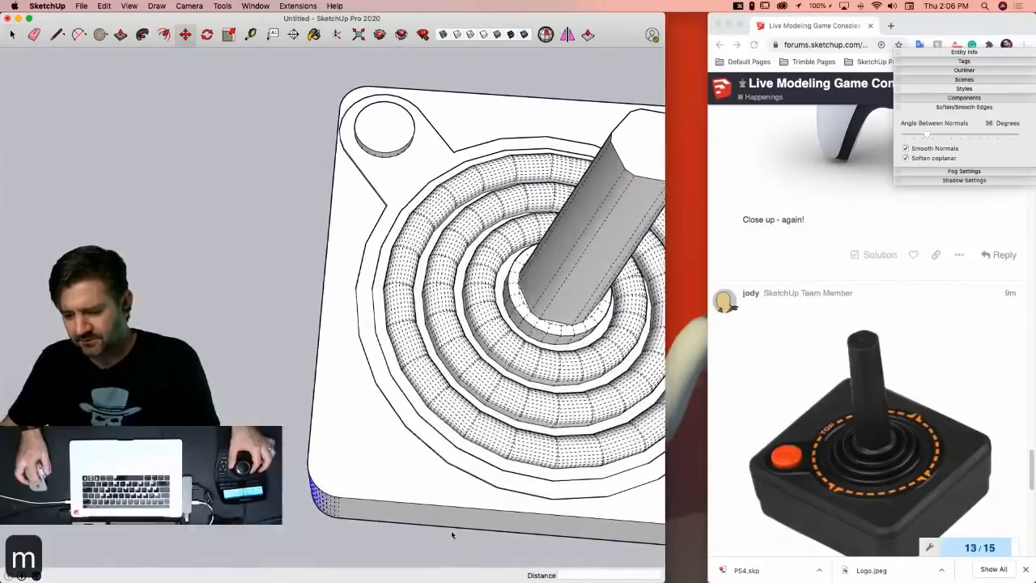
{"action": "left_click", "coordinate": [422, 470]}
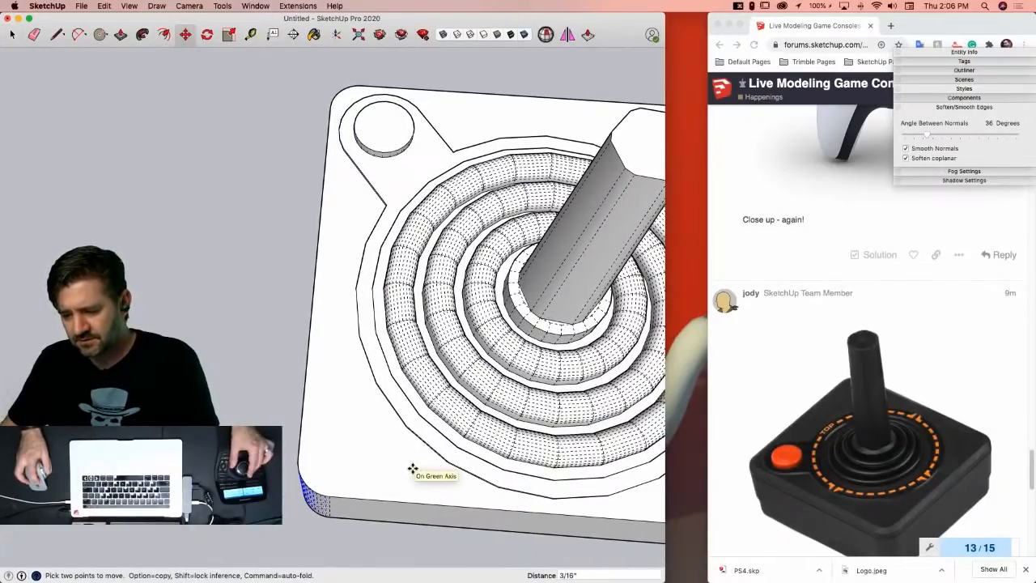
{"action": "left_click", "coordinate": [413, 469]}
{"action": "key", "text": "space"}
{"action": "left_click", "coordinate": [401, 515]}
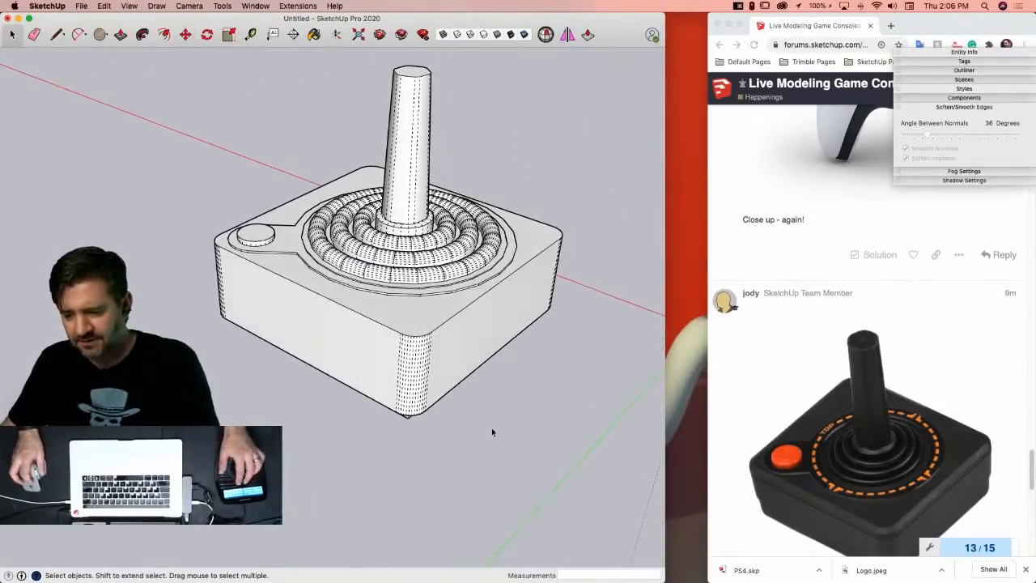
{"action": "key", "text": "q"}
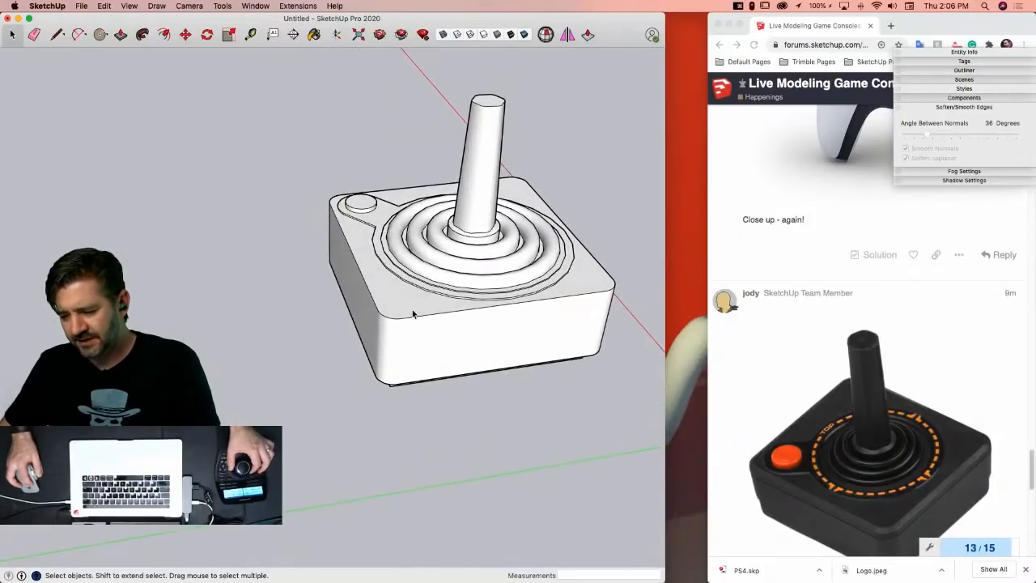
{"action": "left_click", "coordinate": [413, 319]}
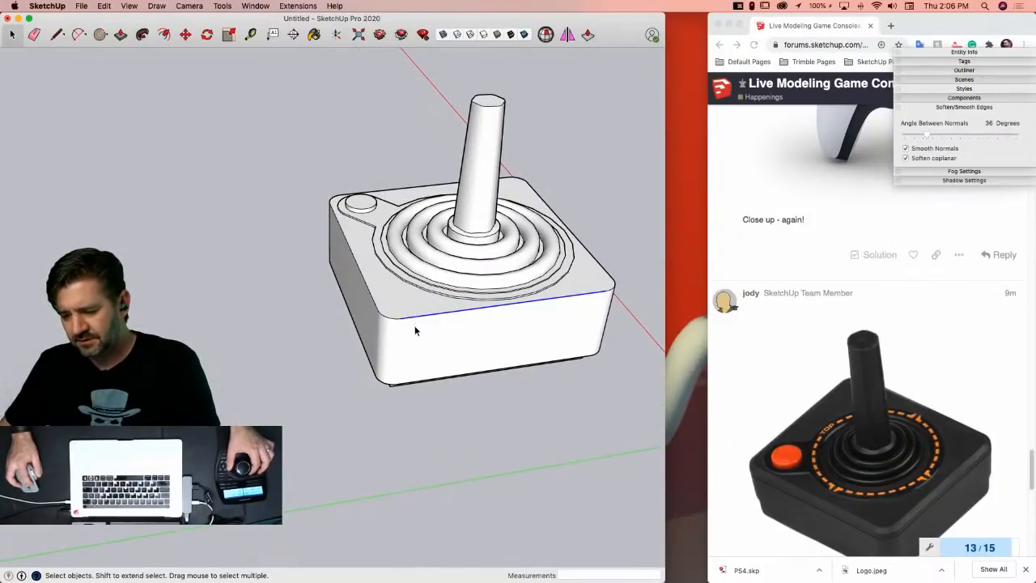
{"action": "double_click", "coordinate": [420, 323]}
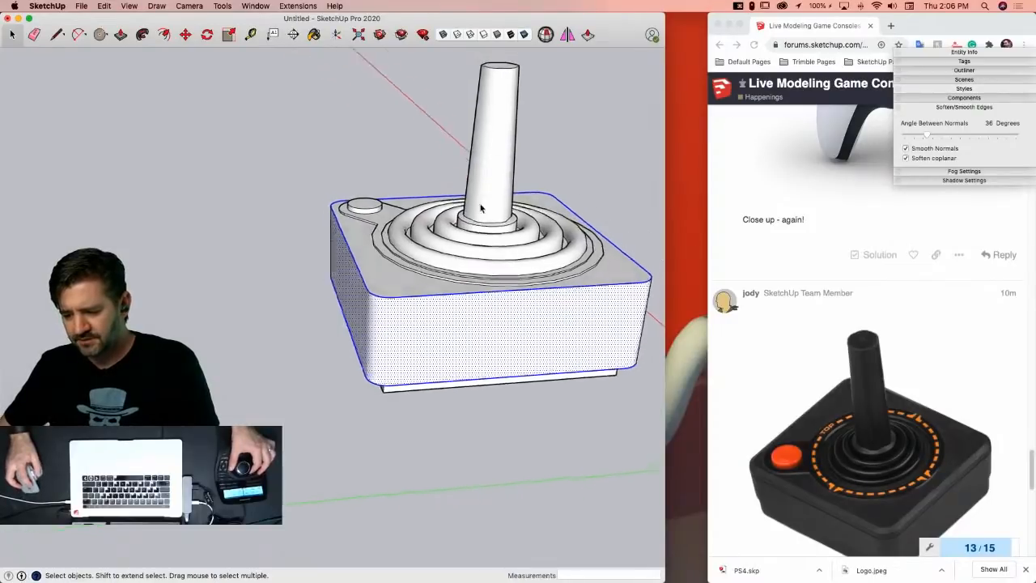
{"action": "left_click", "coordinate": [486, 433]}
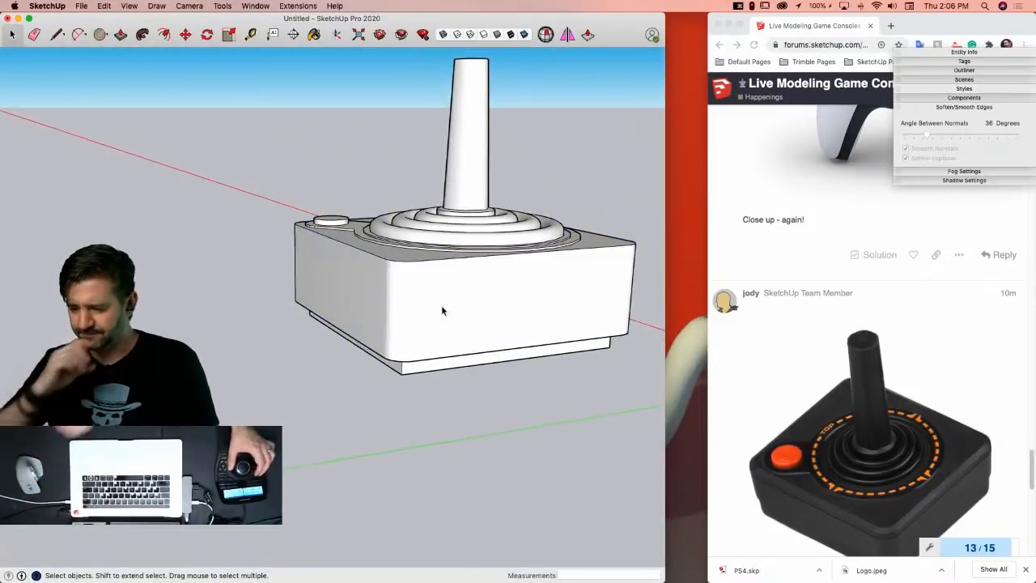
Step: Copy the base's top perimeter edge loop down its side walls twice, placing the second loop 1/8" below the first
{"action": "double_click", "coordinate": [442, 307]}
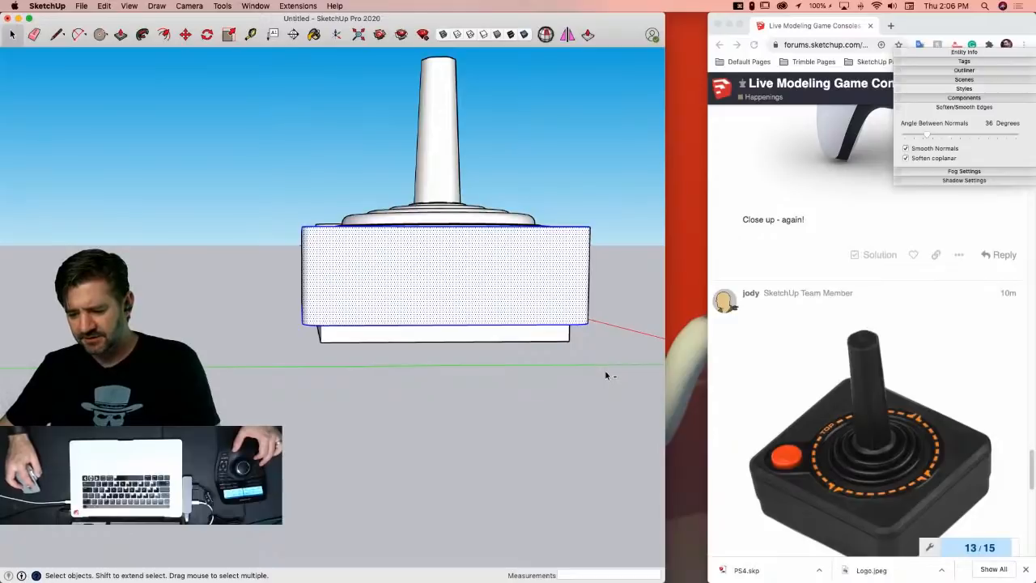
{"action": "left_click_drag", "start_coordinate": [610, 373], "coordinate": [264, 283]}
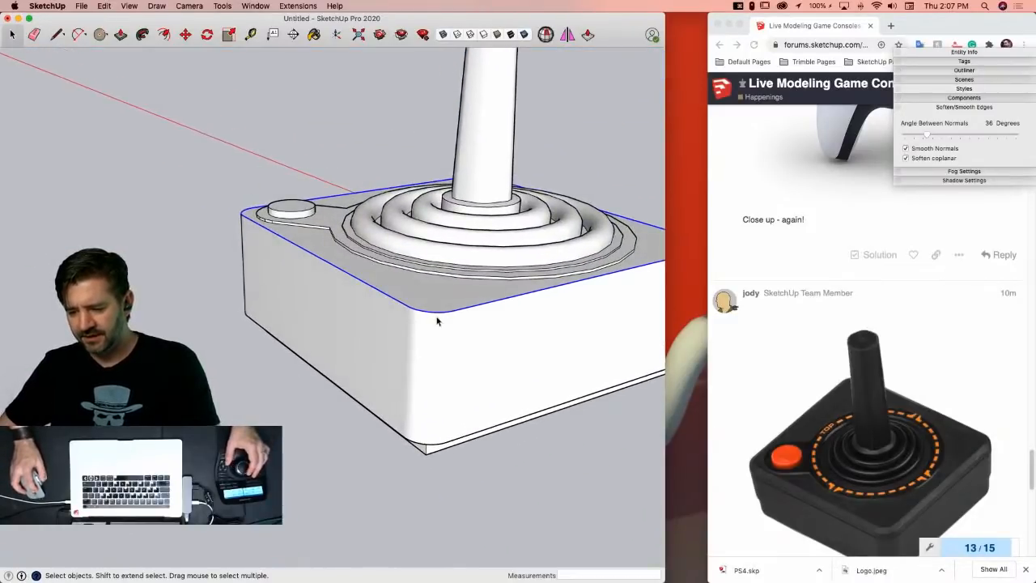
{"action": "key", "text": "m"}
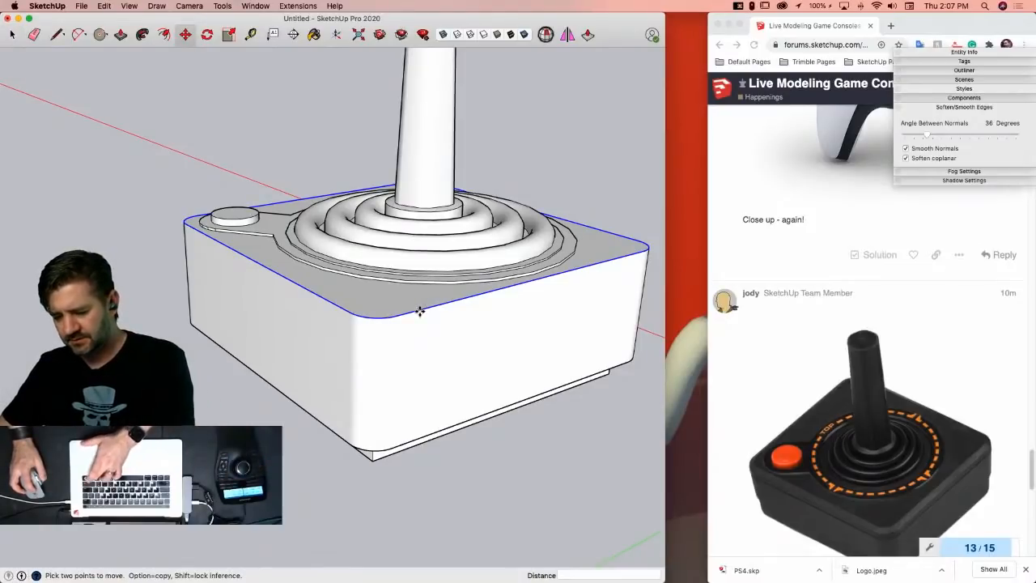
{"action": "left_click", "coordinate": [419, 311]}
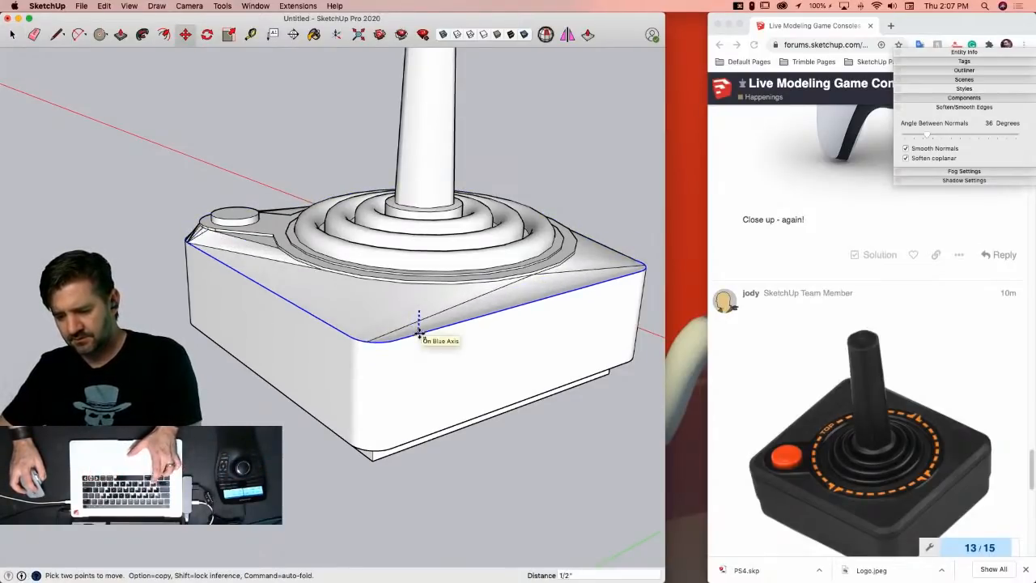
{"action": "key", "text": "alt"}
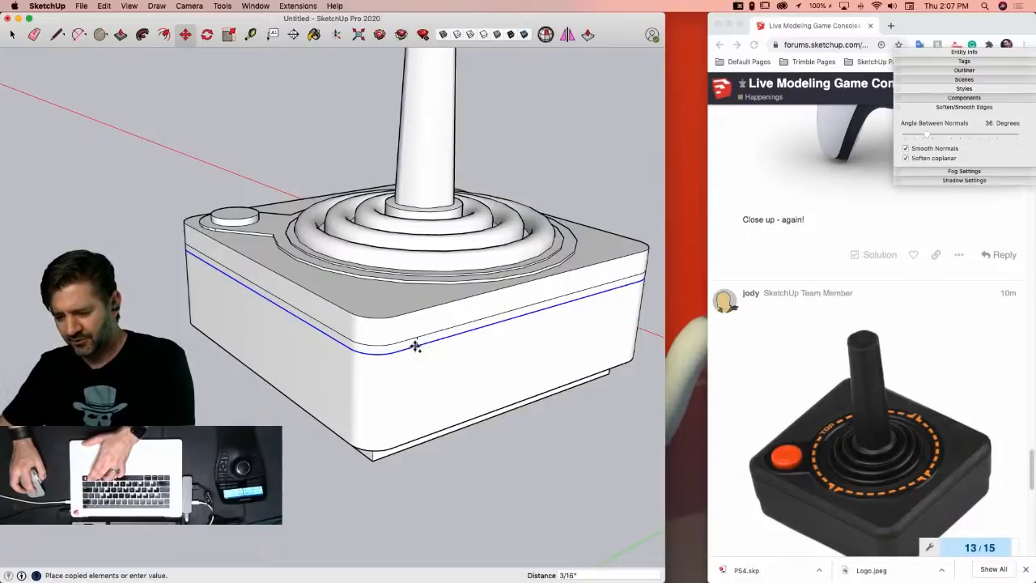
{"action": "scroll", "coordinate": [415, 346], "scroll_direction": "up", "scroll_amount": 3}
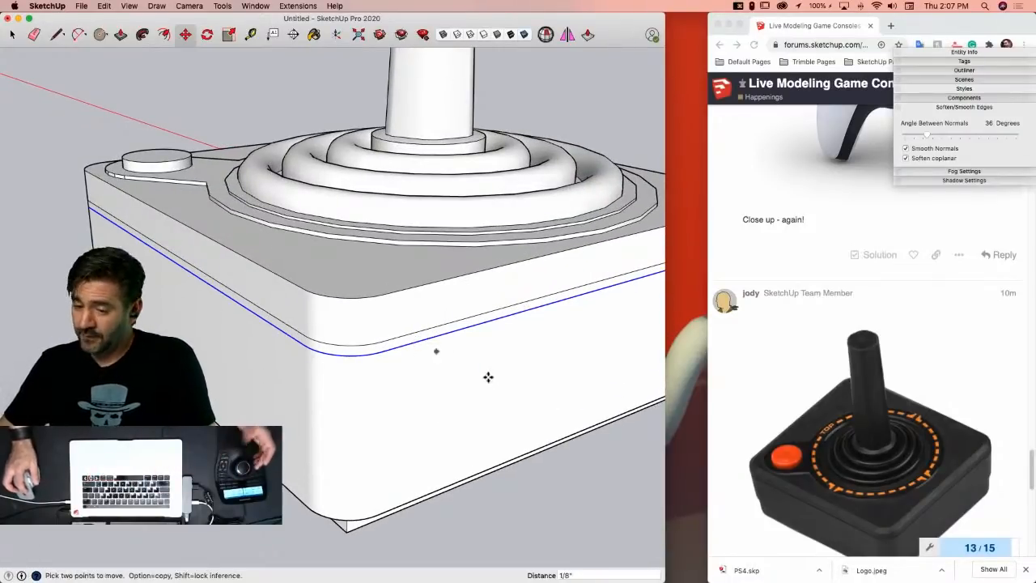
{"action": "key", "text": "space"}
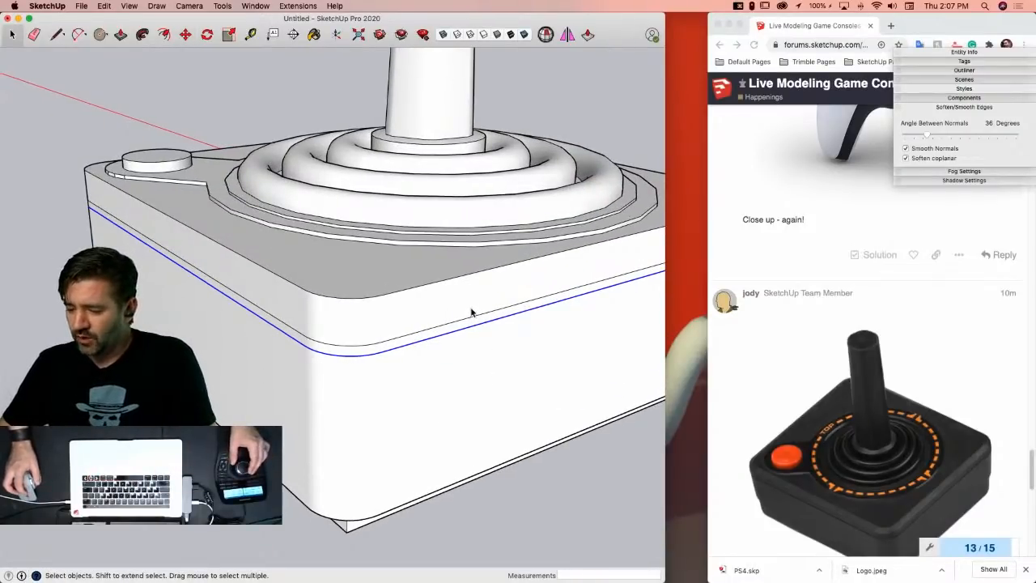
Step: Draw two short lines from one point on the base's top edge, one across the top face and one down the side wall
{"action": "mouse_move", "coordinate": [472, 313]}
{"action": "middle_mouse_down"}
{"action": "mouse_move", "coordinate": [458, 312]}
{"action": "mouse_move", "coordinate": [417, 381]}
{"action": "mouse_move", "coordinate": [430, 370]}
{"action": "mouse_move", "coordinate": [418, 354]}
{"action": "mouse_move", "coordinate": [643, 342]}
{"action": "mouse_move", "coordinate": [817, 477]}
{"action": "mouse_move", "coordinate": [906, 530]}
{"action": "mouse_move", "coordinate": [547, 293]}
{"action": "mouse_move", "coordinate": [516, 206]}
{"action": "middle_mouse_up"}
{"action": "key", "text": "l"}
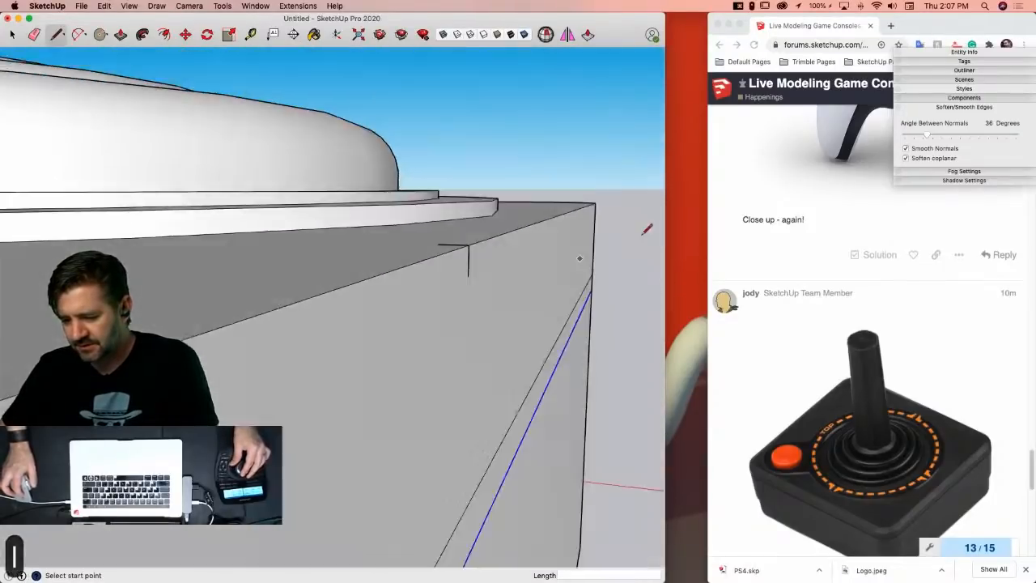
{"action": "key", "text": "space"}
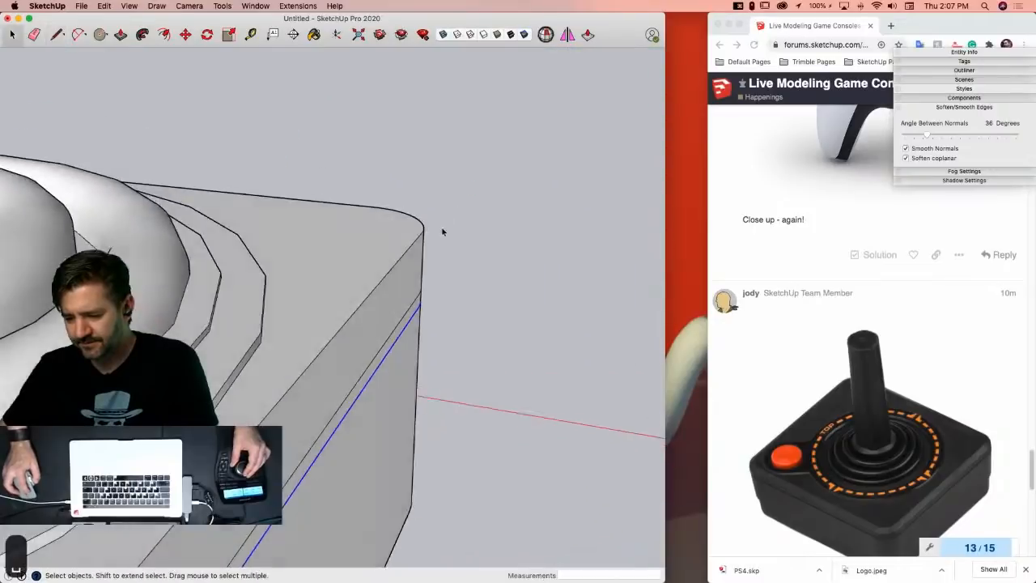
Step: Select only the edge loop around the base's top face, excluding the wall band and the loops below it
{"action": "left_click", "coordinate": [462, 299]}
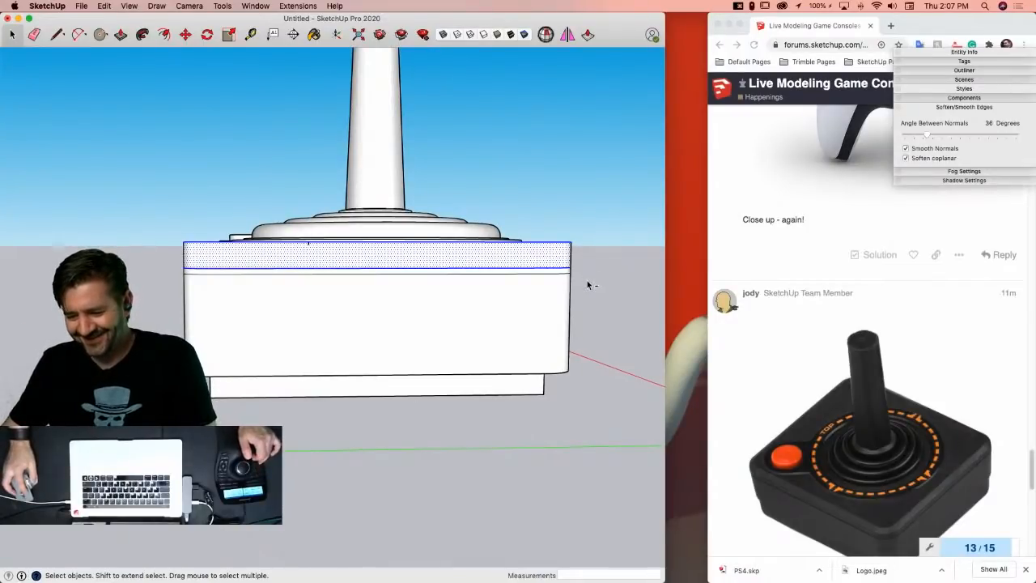
{"action": "left_click_drag", "start_coordinate": [585, 280], "coordinate": [168, 258], "text": "shift"}
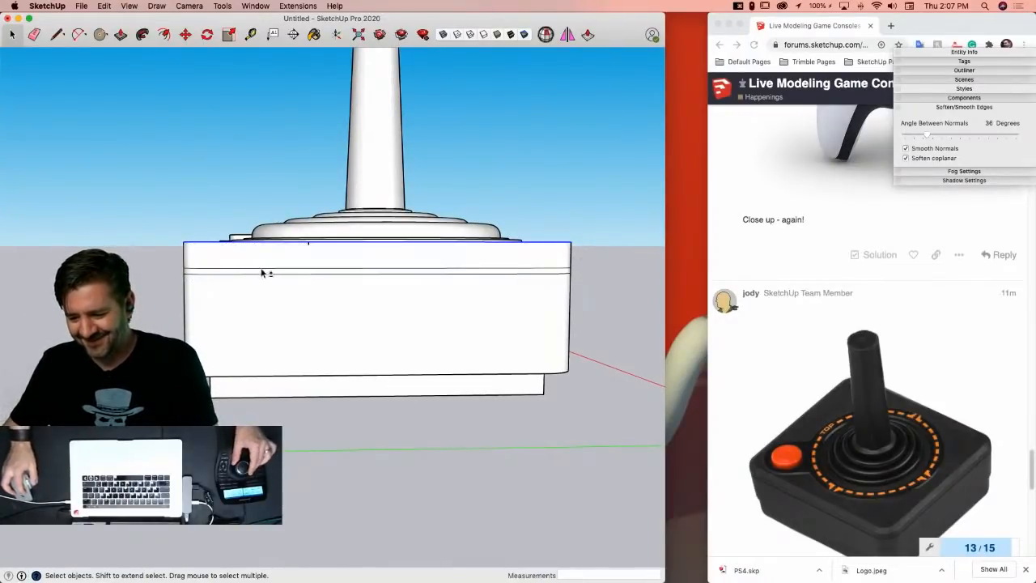
{"action": "middle_click_drag", "start_coordinate": [391, 261], "coordinate": [458, 316]}
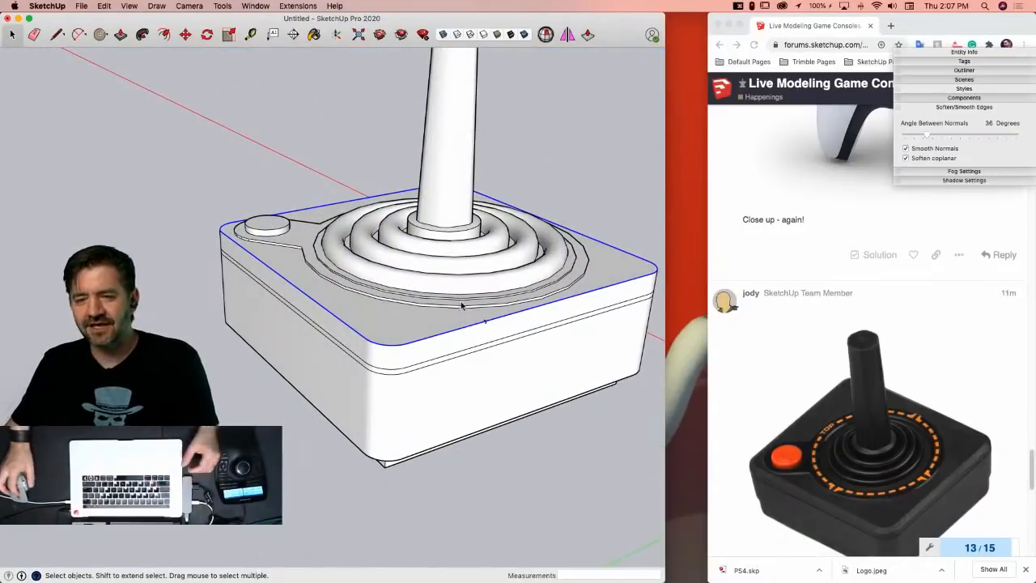
Step: Save the model as Atari.skp on the Desktop
{"action": "key", "text": "super+s"}
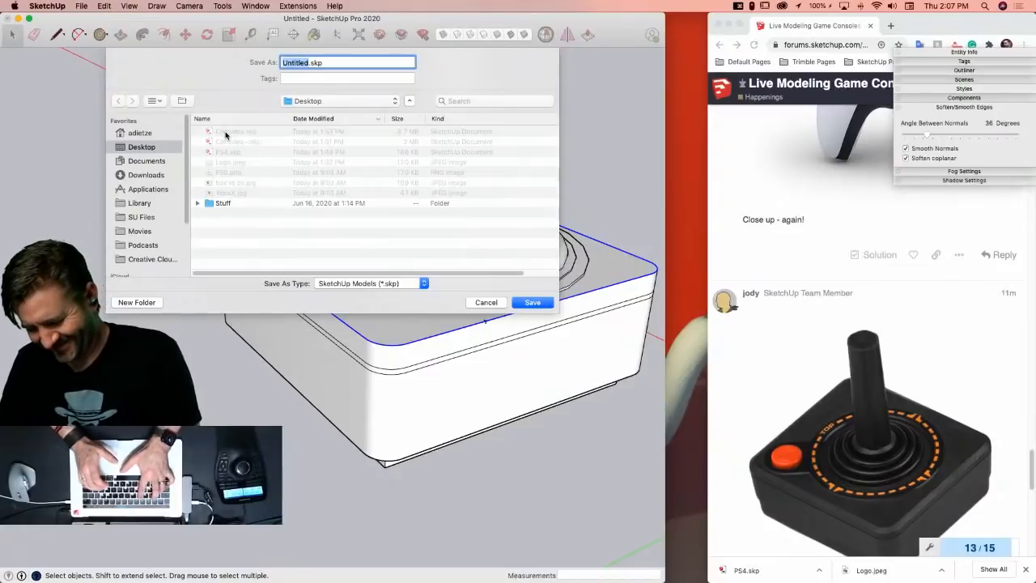
{"action": "type", "text": "Atar"}
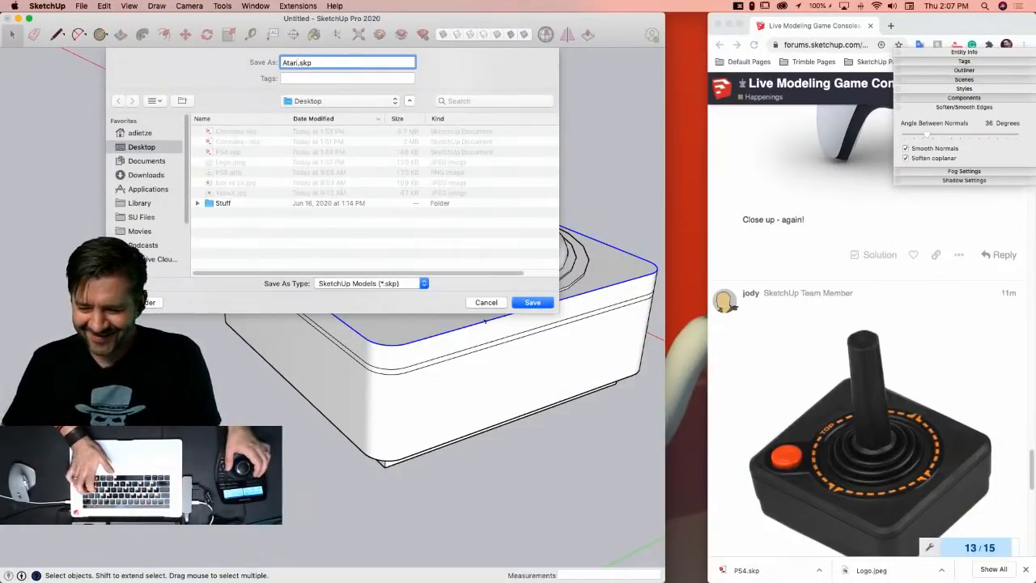
{"action": "type", "text": "i"}
{"action": "key", "text": "Return"}
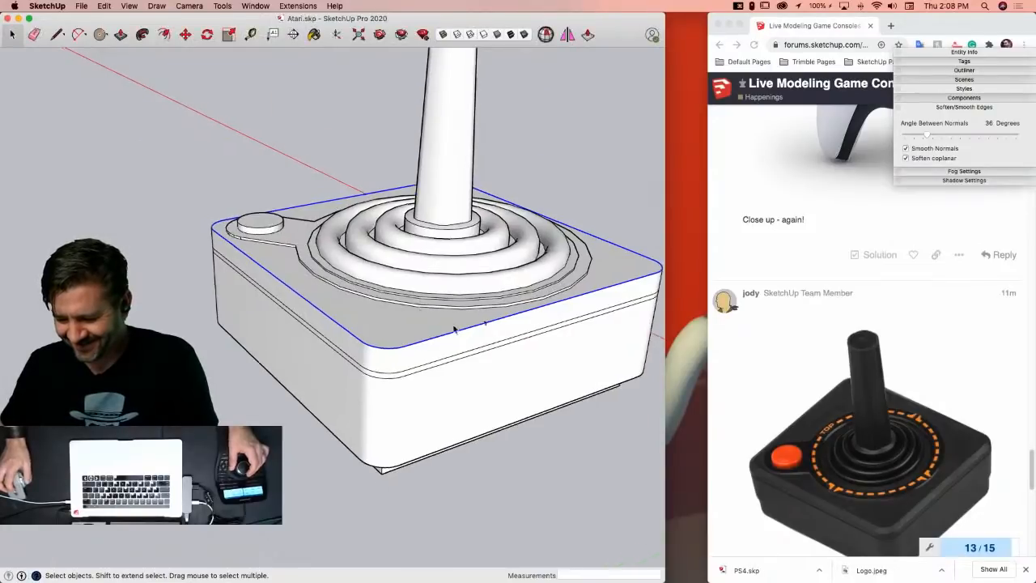
Step: Close the two short edge lines into a triangular profile with a line about 3/16" long and erase the stray segment inside it
{"action": "scroll", "coordinate": [468, 348], "scroll_direction": "up", "scroll_amount": 8}
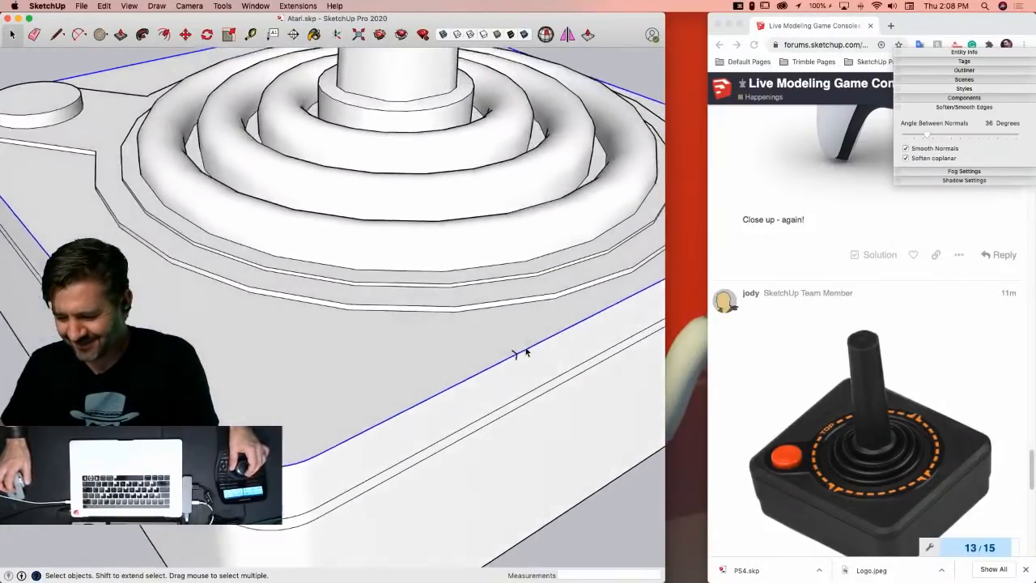
{"action": "key", "text": "l"}
{"action": "scroll", "coordinate": [492, 348], "scroll_direction": "up", "scroll_amount": 3}
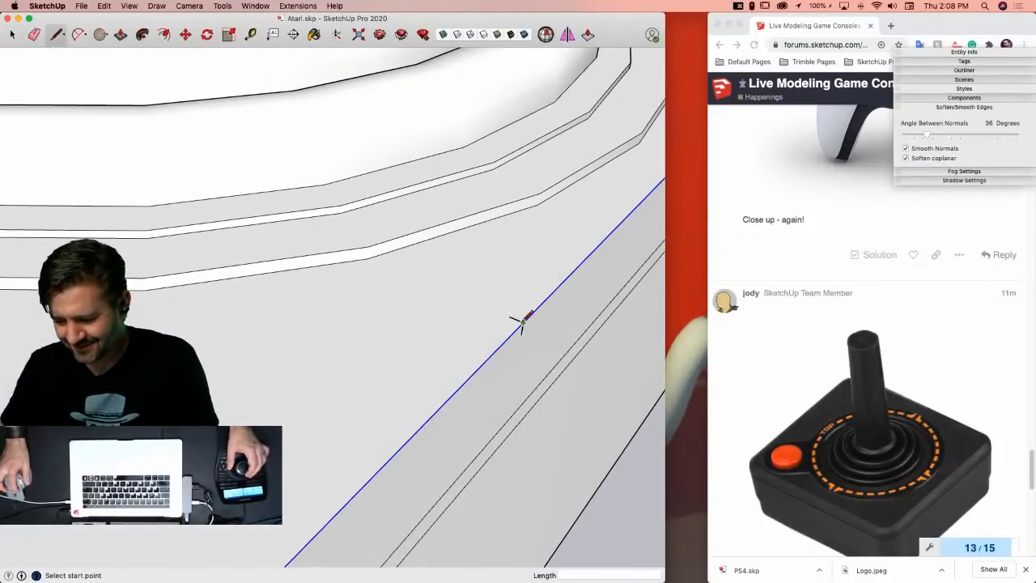
{"action": "middle_click_drag", "start_coordinate": [528, 339], "coordinate": [516, 310]}
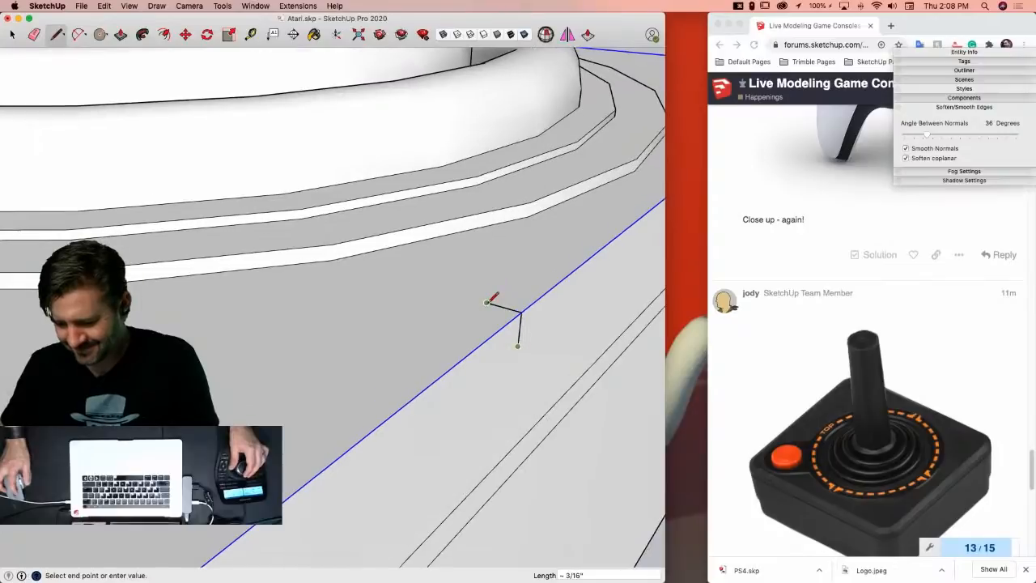
{"action": "left_click", "coordinate": [488, 302]}
{"action": "key", "text": "e"}
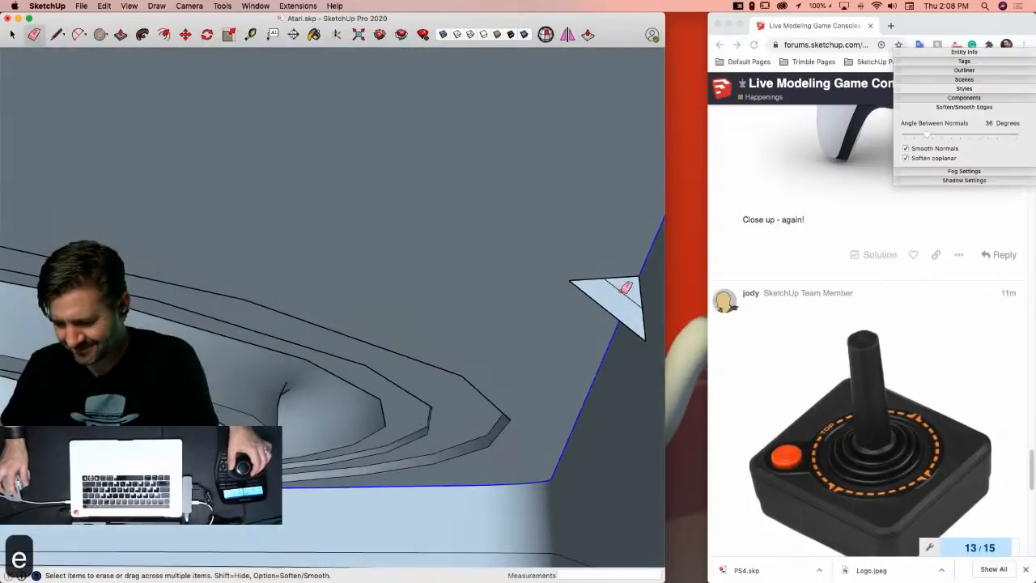
Step: Try to sweep the triangular profile around the base's selected top face with Follow Me, and undo the sweep
{"action": "key", "text": "space"}
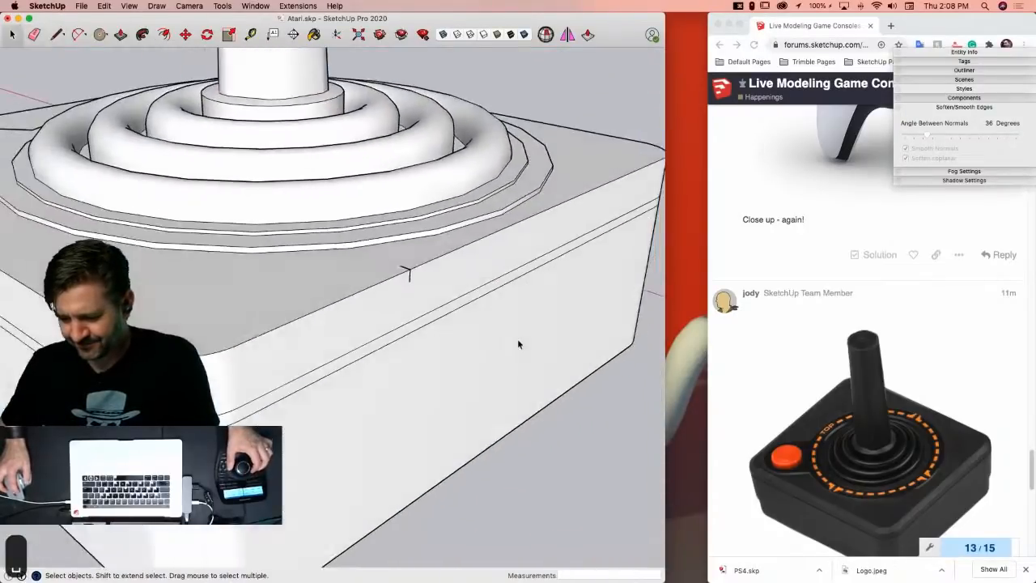
{"action": "left_click", "coordinate": [527, 328]}
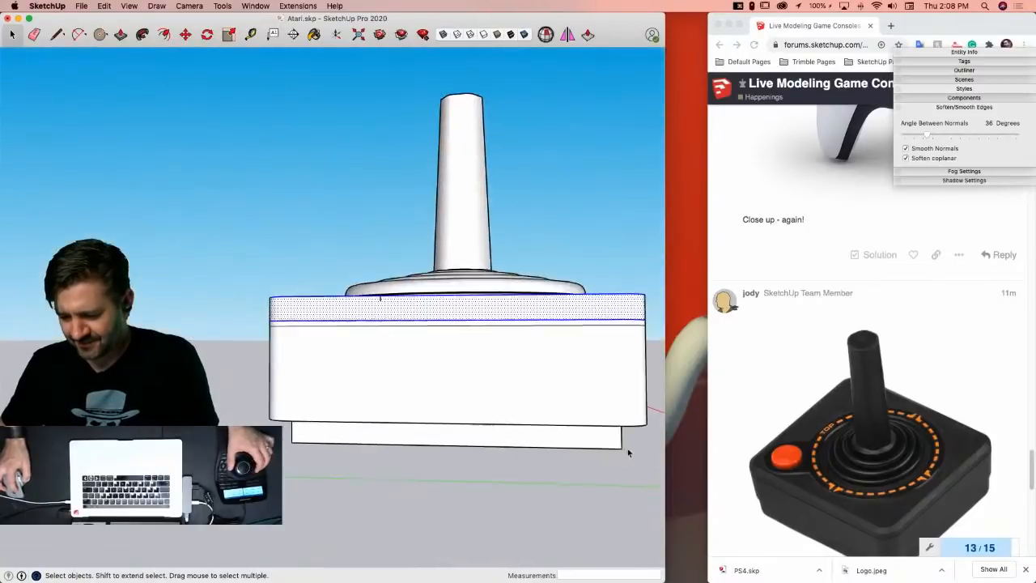
{"action": "left_click_drag", "start_coordinate": [260, 324], "coordinate": [260, 323]}
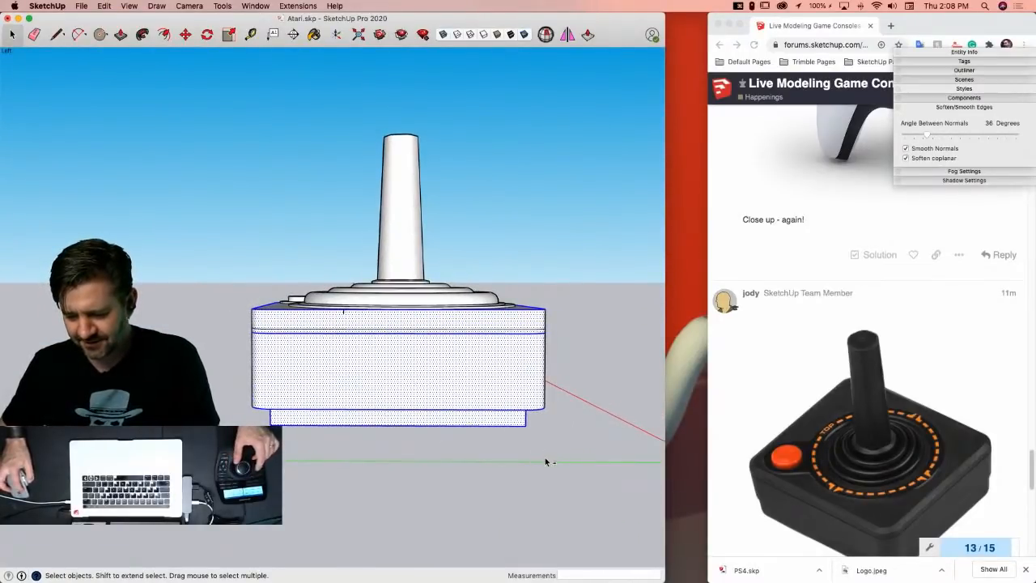
{"action": "left_click_drag", "start_coordinate": [225, 328], "coordinate": [224, 327], "text": "shift"}
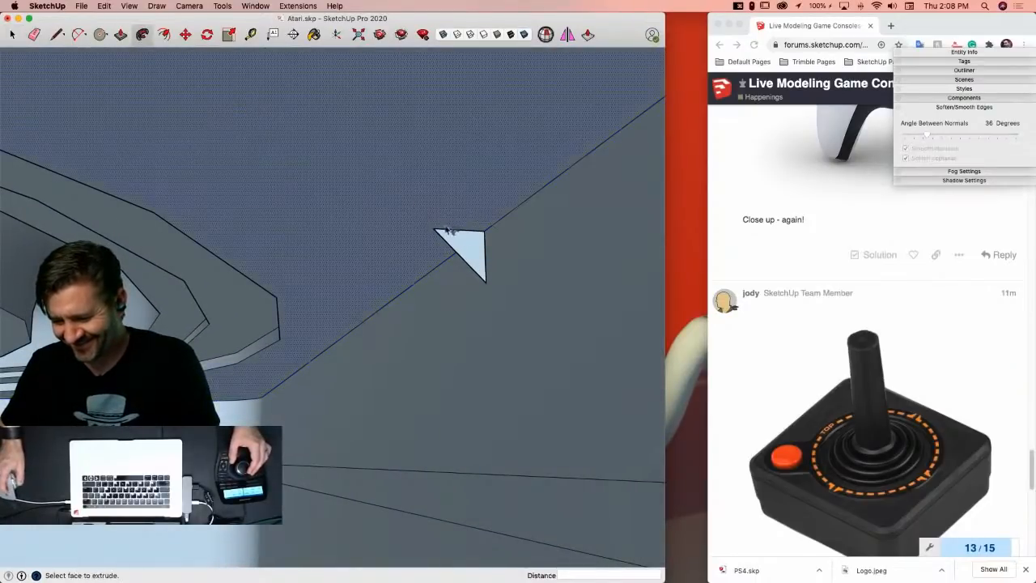
{"action": "left_click", "coordinate": [480, 251]}
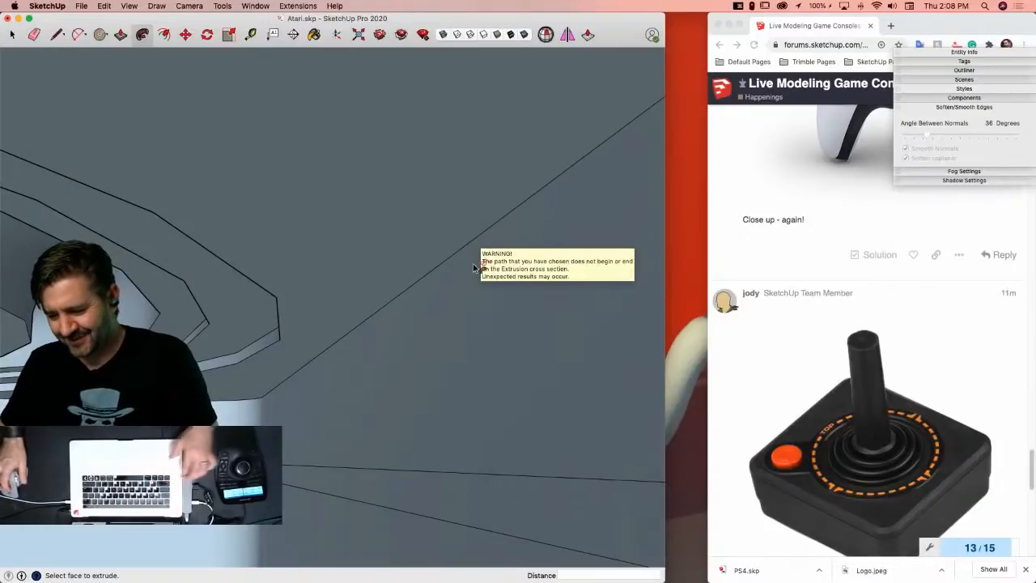
{"action": "key", "text": "super+z"}
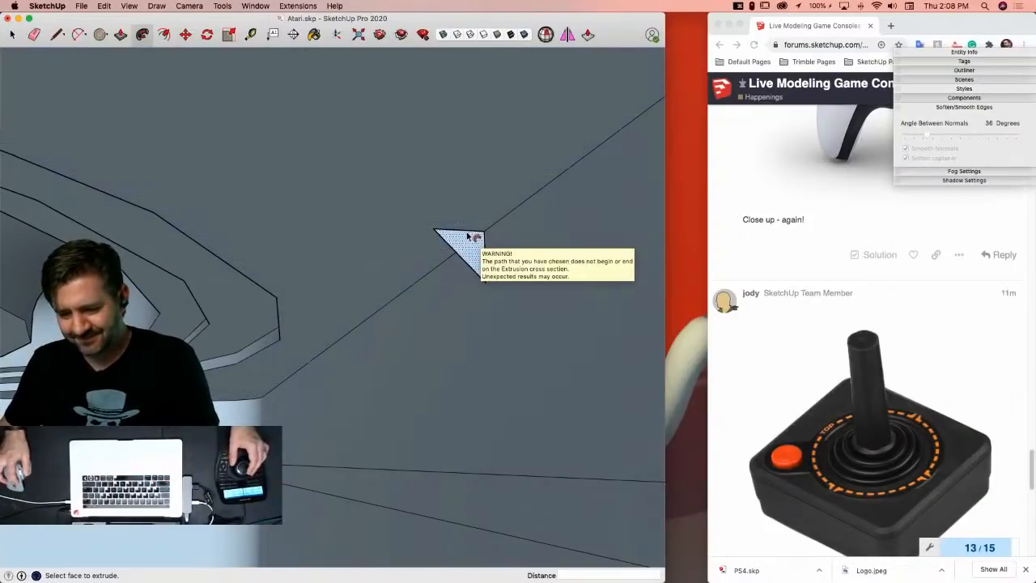
Step: Sweep the triangular profile manually with Follow Me along the base's whole top perimeter to bevel the edge
{"action": "left_click", "coordinate": [142, 34]}
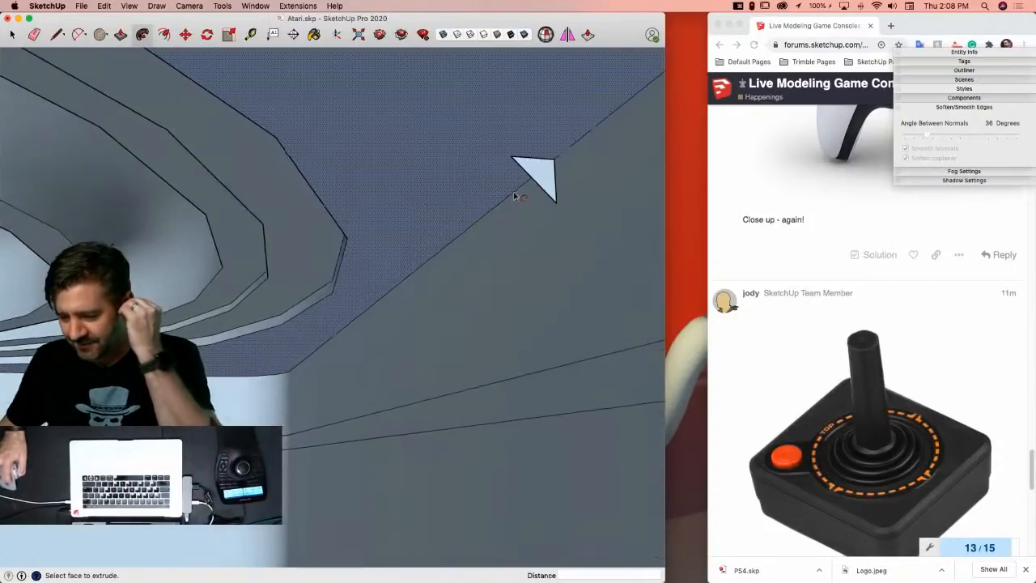
{"action": "left_click_drag", "start_coordinate": [538, 181], "coordinate": [361, 318]}
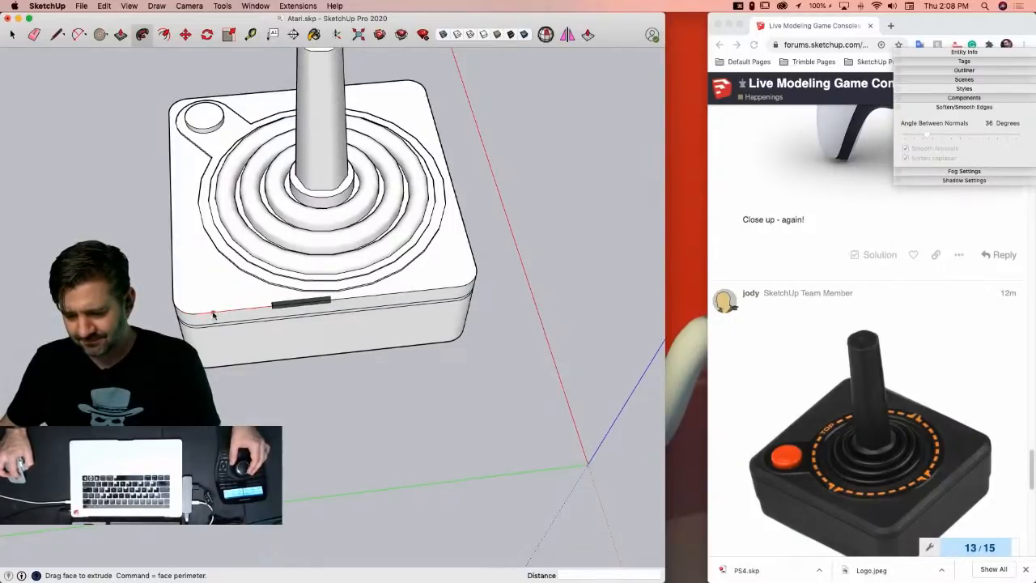
{"action": "left_click", "coordinate": [273, 308]}
{"action": "key", "text": "space"}
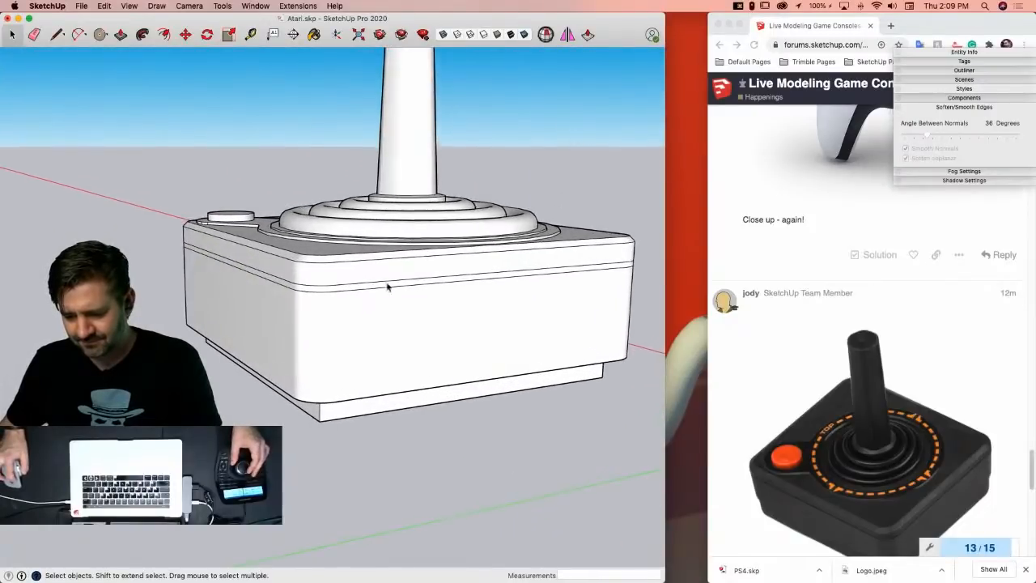
Step: Try softening coplanar edges on the entire joystick model, and undo the softening
{"action": "triple_click", "coordinate": [342, 249]}
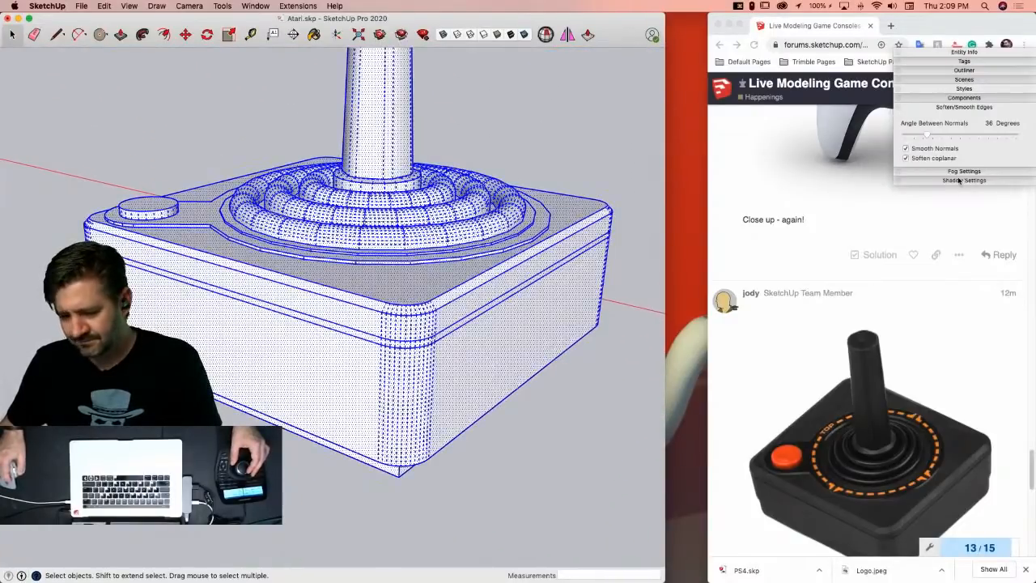
{"action": "left_click", "coordinate": [906, 158]}
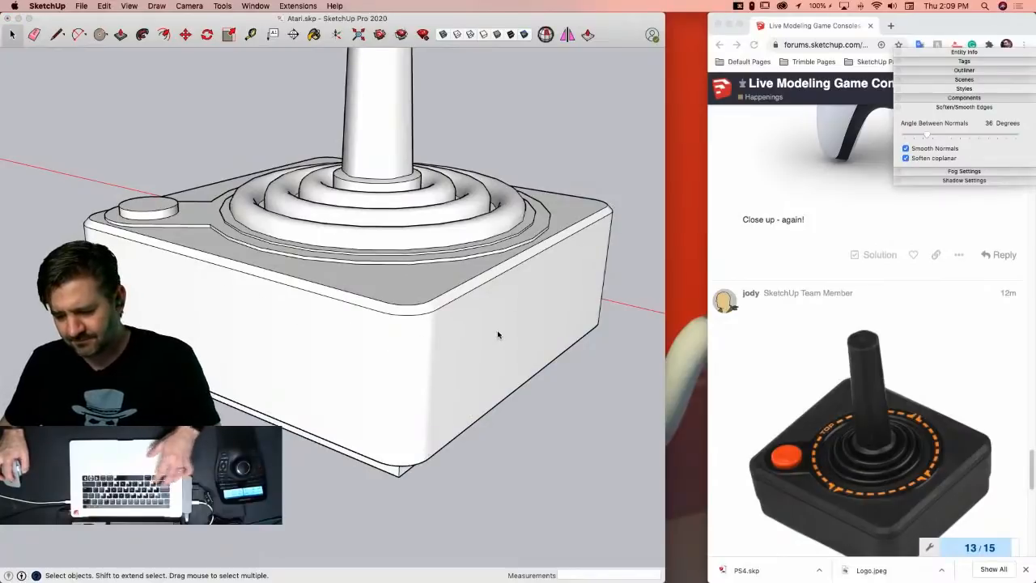
{"action": "key", "text": "super+z"}
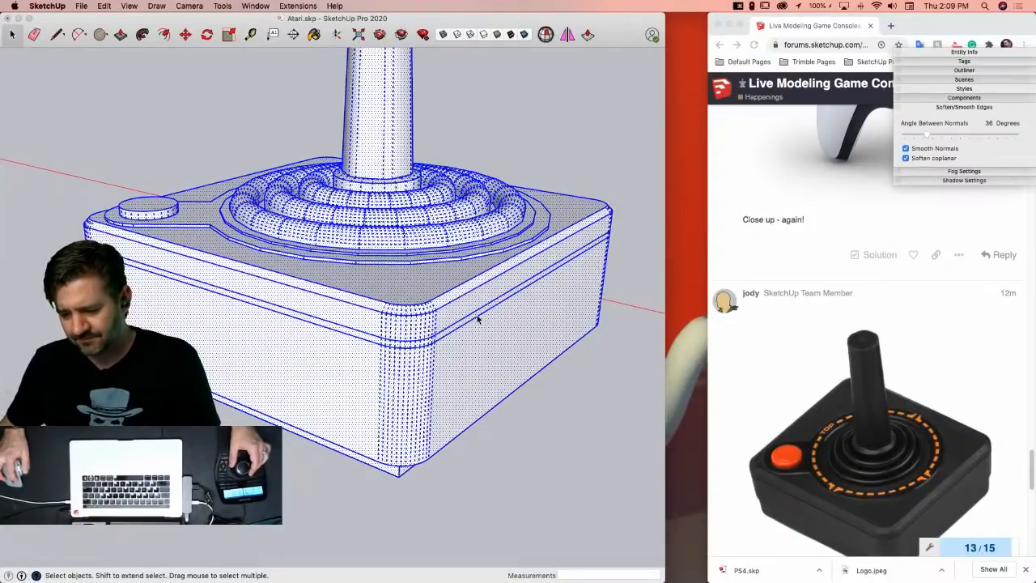
Step: Select only the lower of the two parallel edge loops around the base's walls and delete it
{"action": "left_click", "coordinate": [477, 317]}
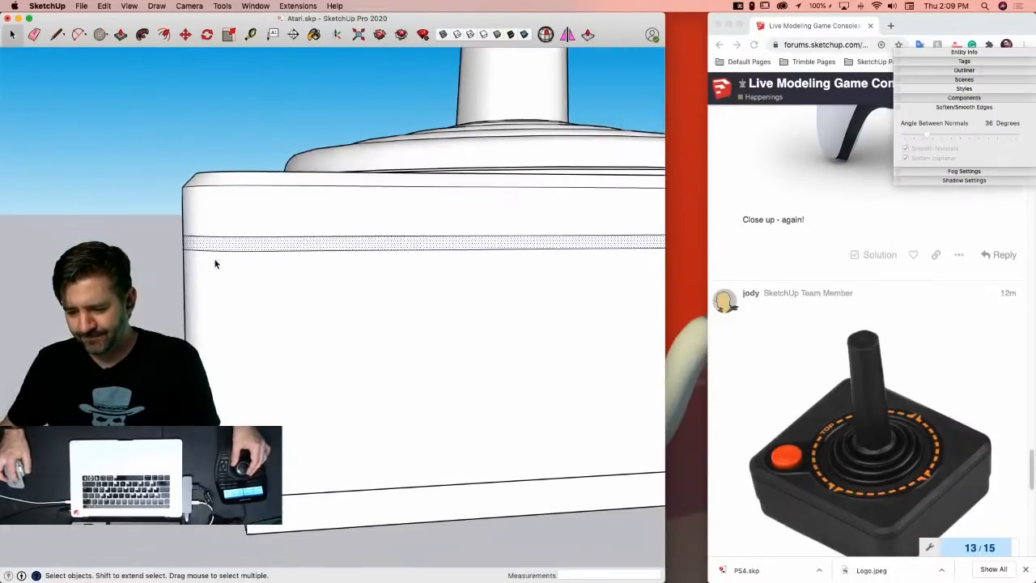
{"action": "left_click", "coordinate": [248, 248]}
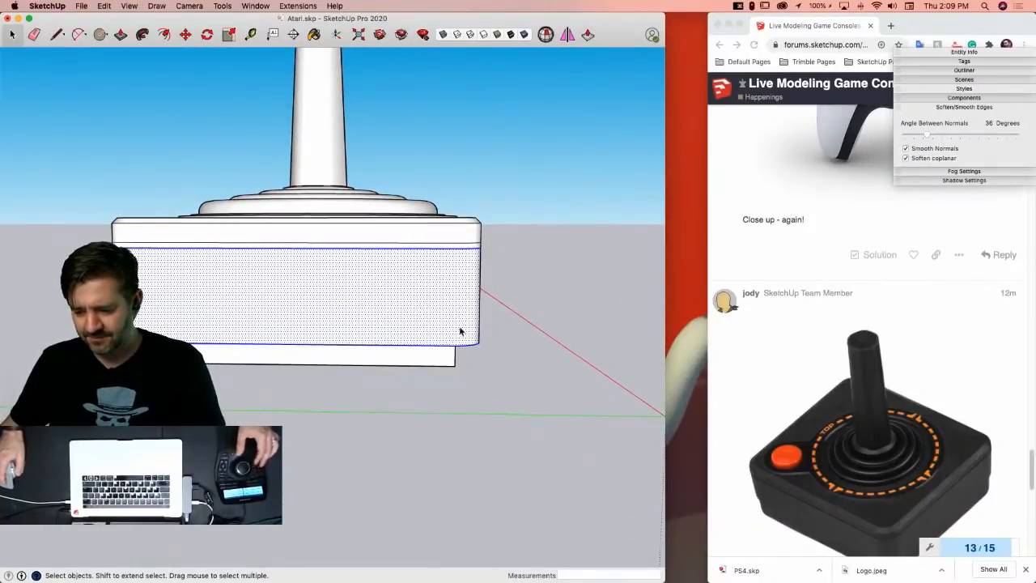
{"action": "left_click_drag", "start_coordinate": [623, 288], "coordinate": [233, 331], "text": "shift"}
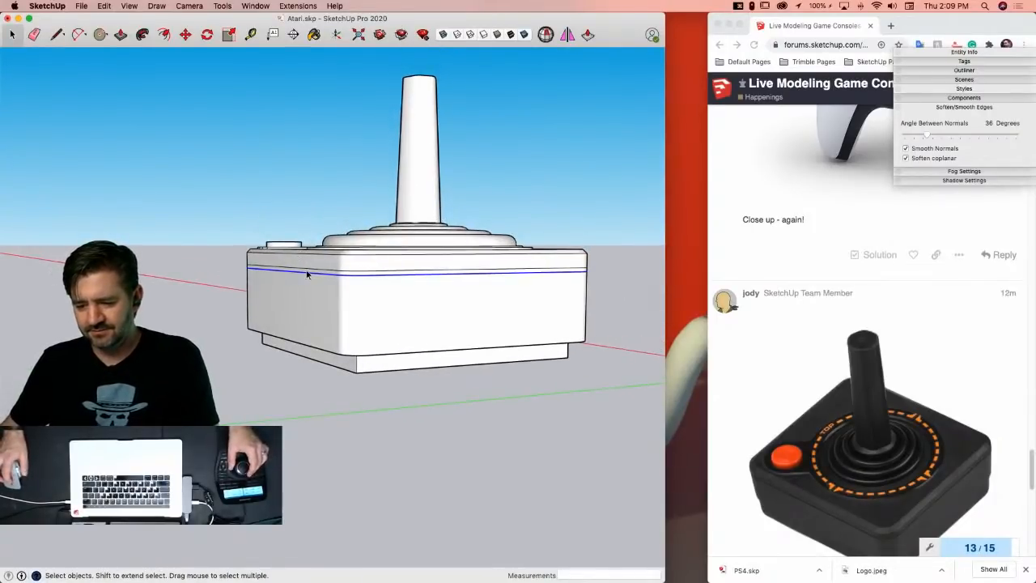
{"action": "key", "text": "e"}
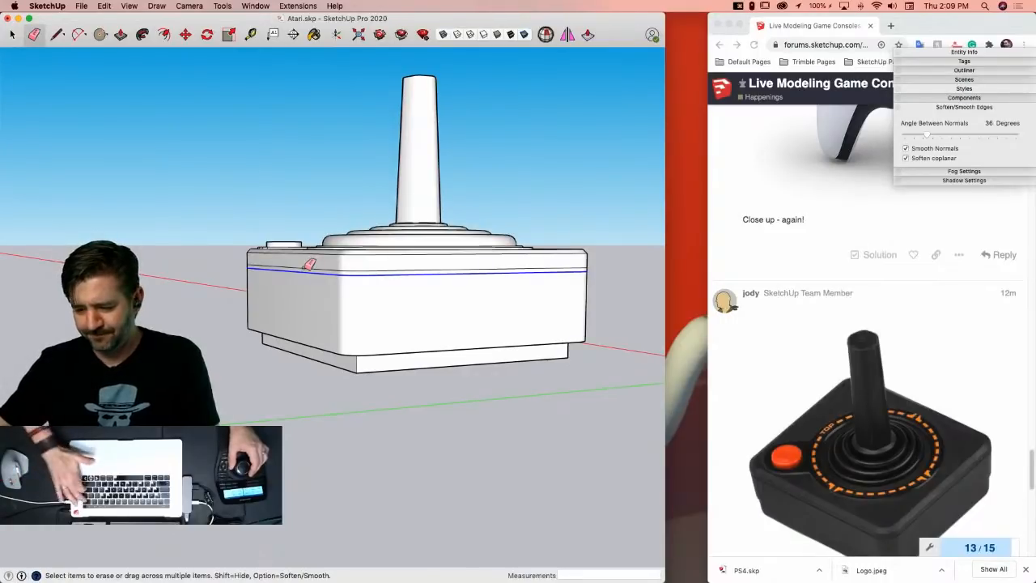
{"action": "key", "text": "BackSpace"}
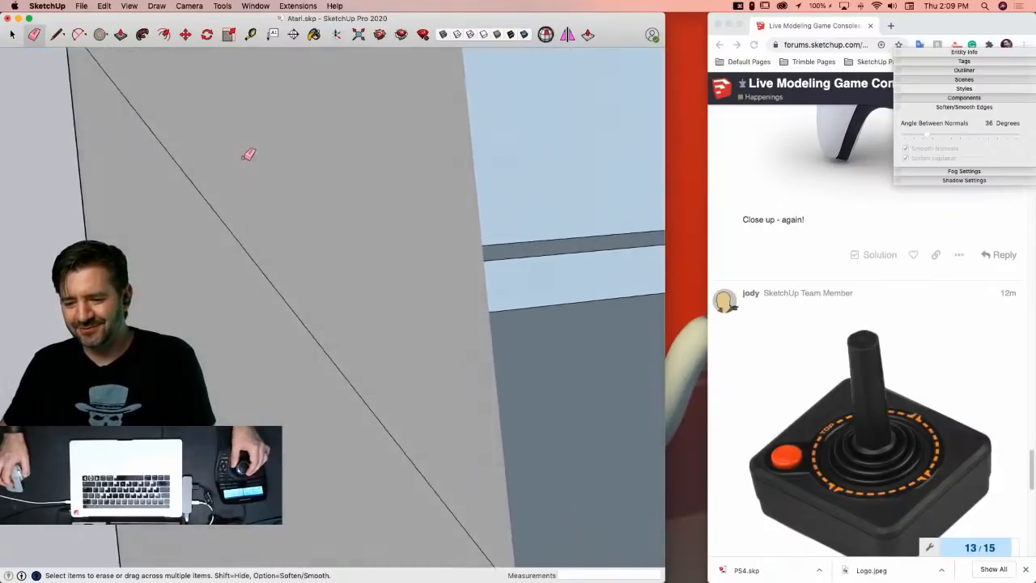
Step: Draw a small rectangular groove profile with 1/16" sides inside the base wall, starting on the remaining edge loop
{"action": "key", "text": "l"}
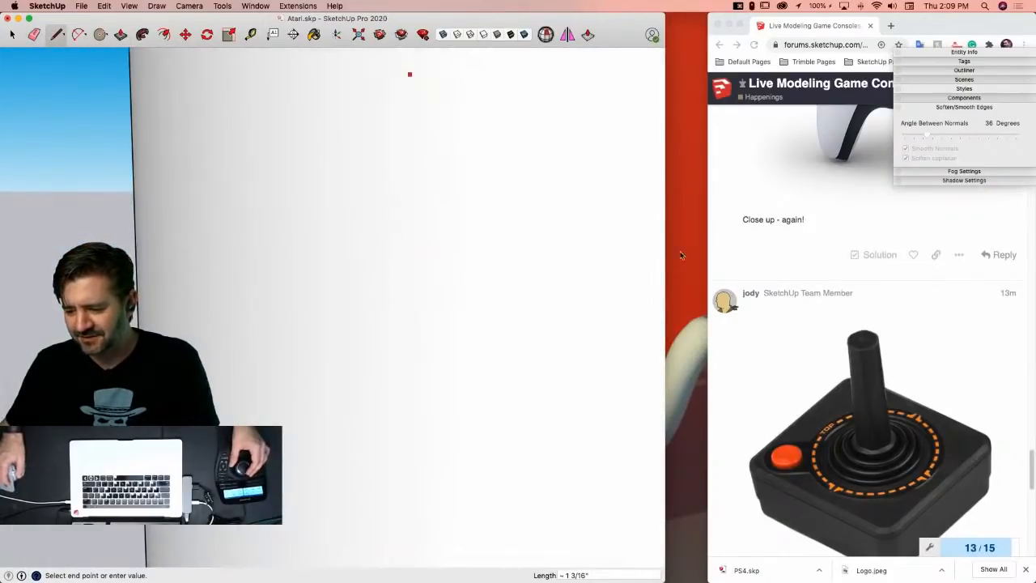
{"action": "double_click", "coordinate": [666, 258]}
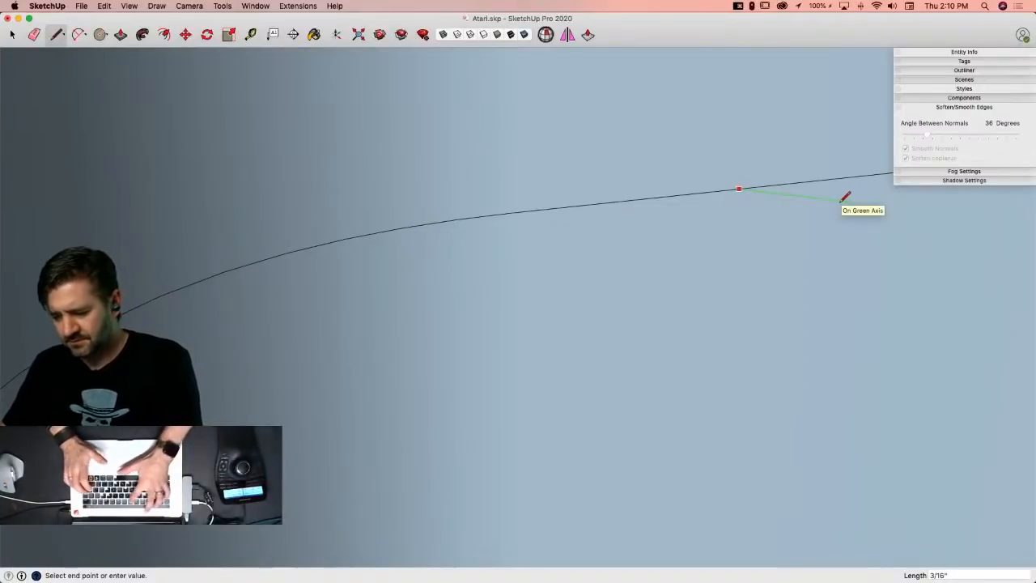
{"action": "type", "text": "1/16"}
{"action": "key", "text": "Return"}
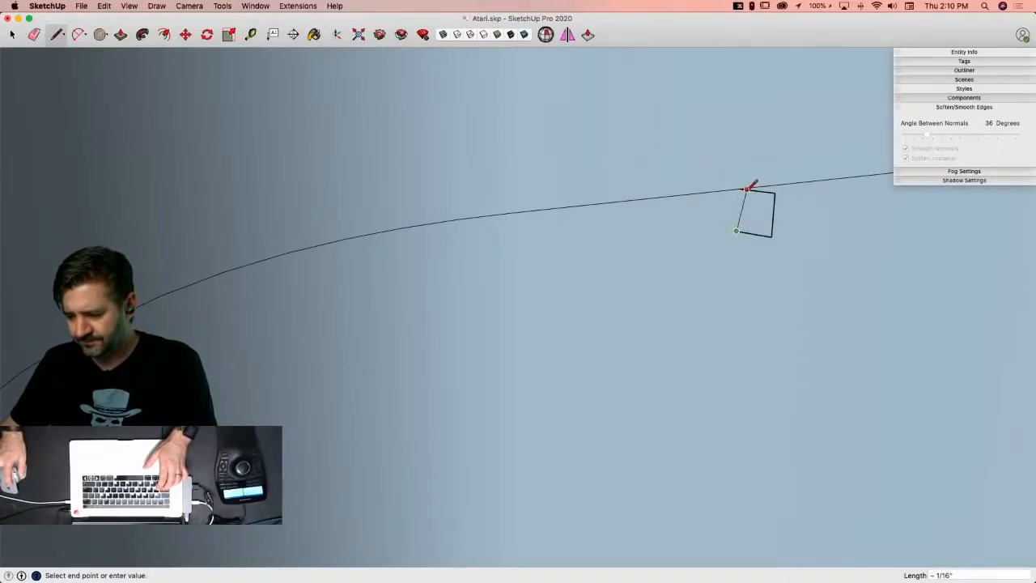
Step: Select the edge loop around the base's walls and sweep the small rectangular profile along it with Follow Me to cut a groove
{"action": "double_click", "coordinate": [700, 232]}
{"action": "left_click", "coordinate": [692, 267], "text": "shift"}
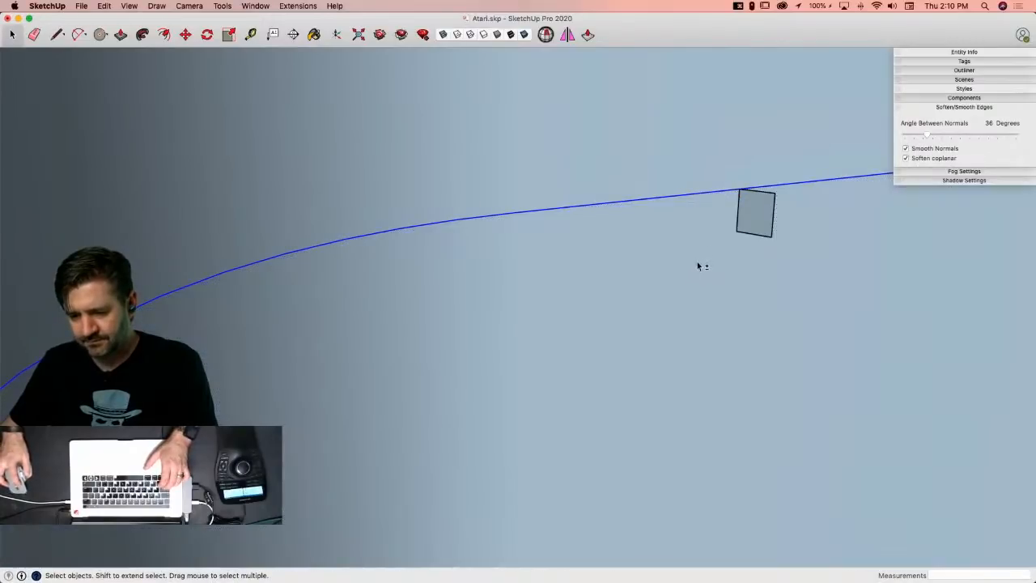
{"action": "left_click", "coordinate": [142, 35]}
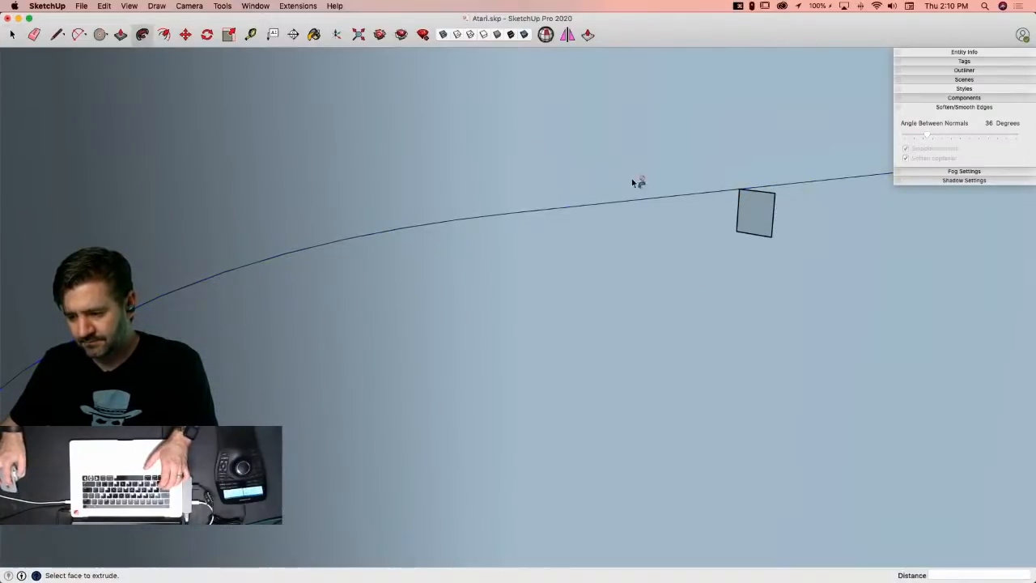
{"action": "left_click", "coordinate": [756, 219]}
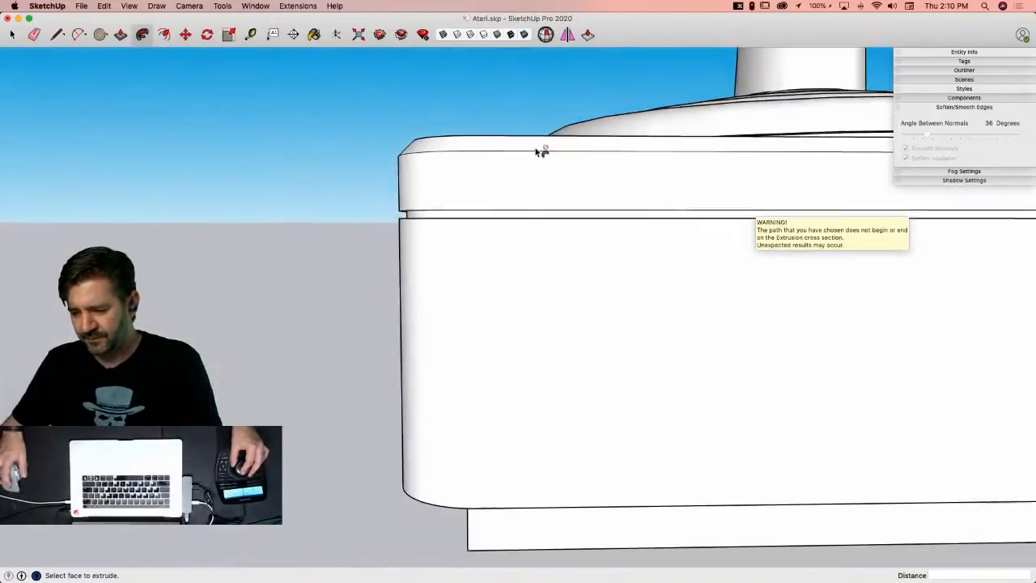
{"action": "key", "text": "space"}
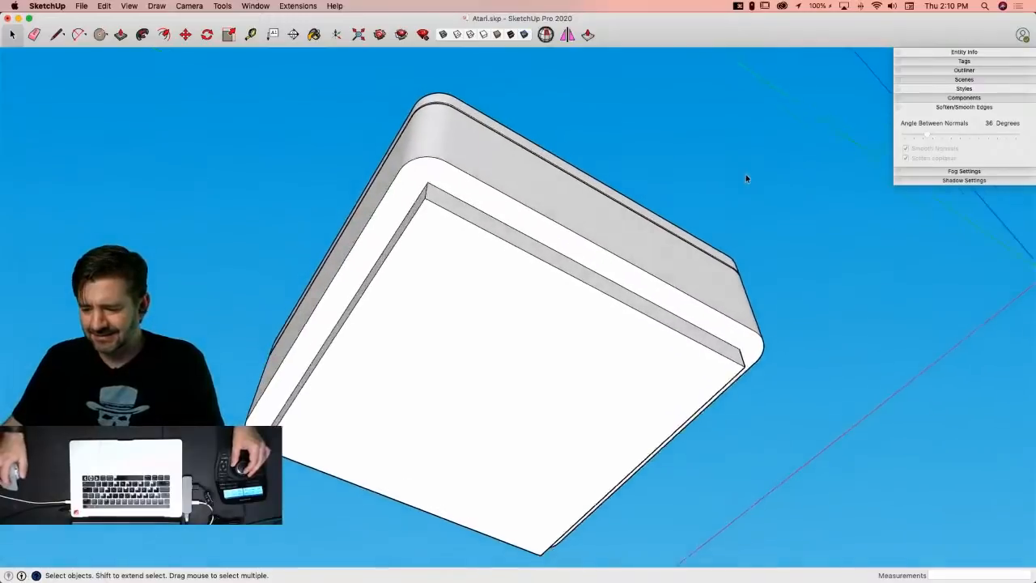
Step: Push the square foot on the base's underside flush with the surrounding face and erase its leftover outline
{"action": "key", "text": "p"}
{"action": "left_click_drag", "start_coordinate": [440, 219], "coordinate": [433, 230]}
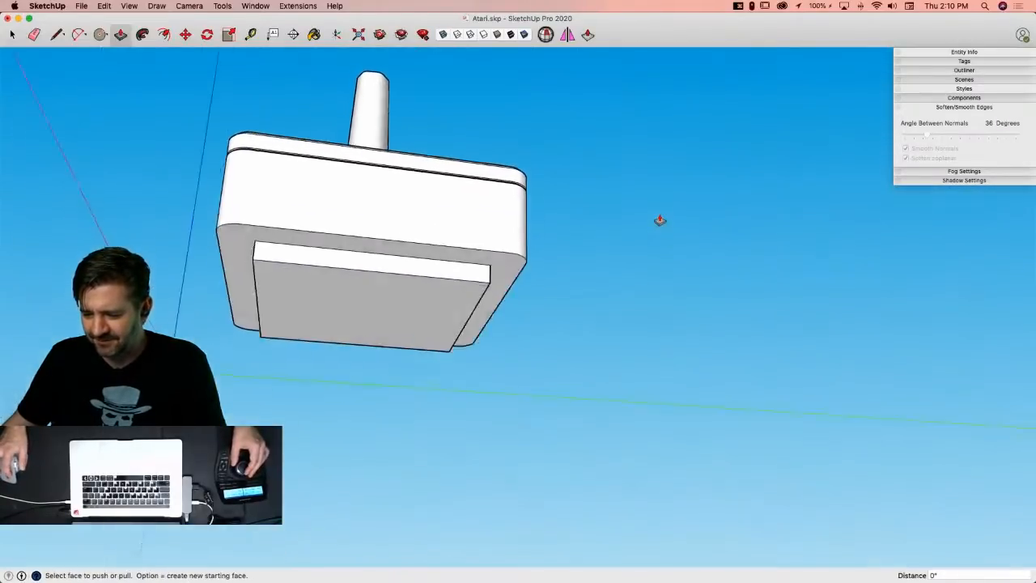
{"action": "key", "text": "space"}
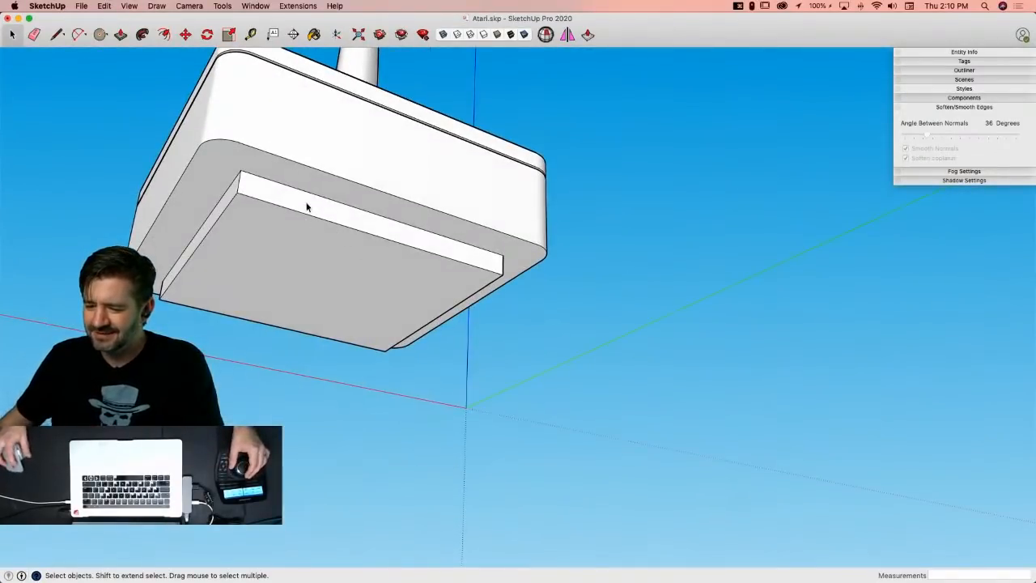
{"action": "key", "text": "p"}
{"action": "left_click", "coordinate": [300, 240]}
{"action": "key", "text": "e"}
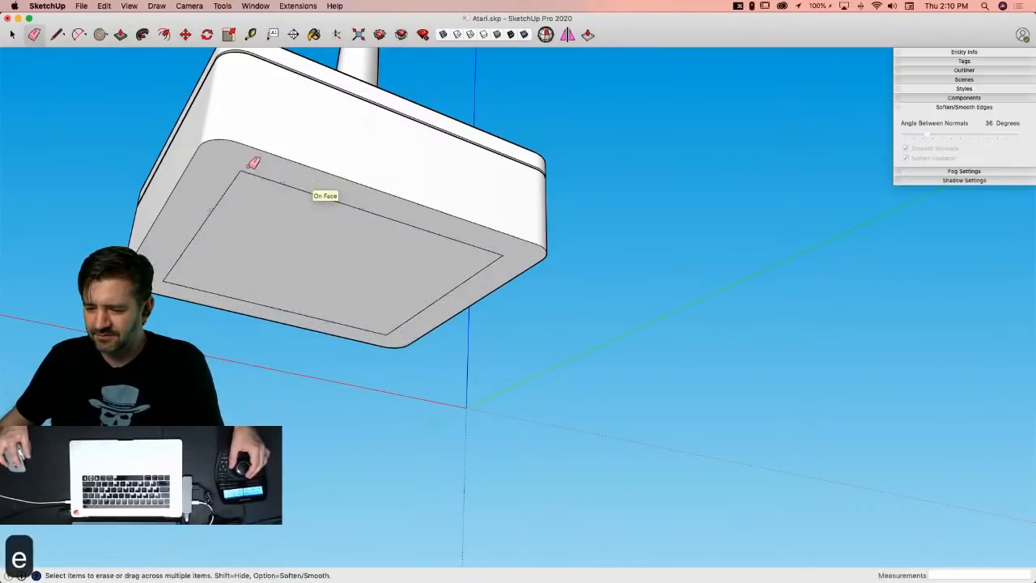
{"action": "left_click_drag", "start_coordinate": [243, 173], "coordinate": [375, 326]}
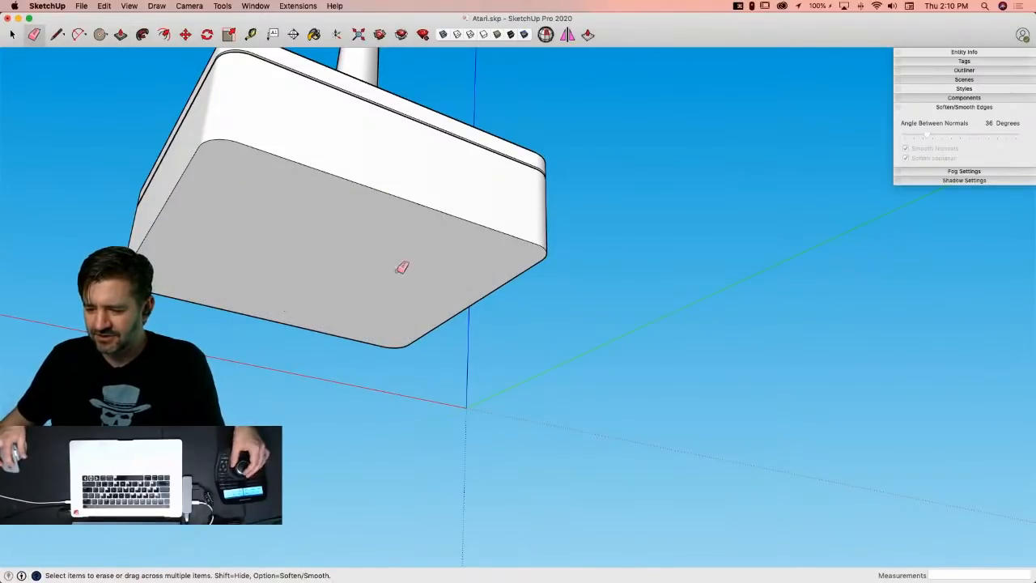
{"action": "key", "text": "space"}
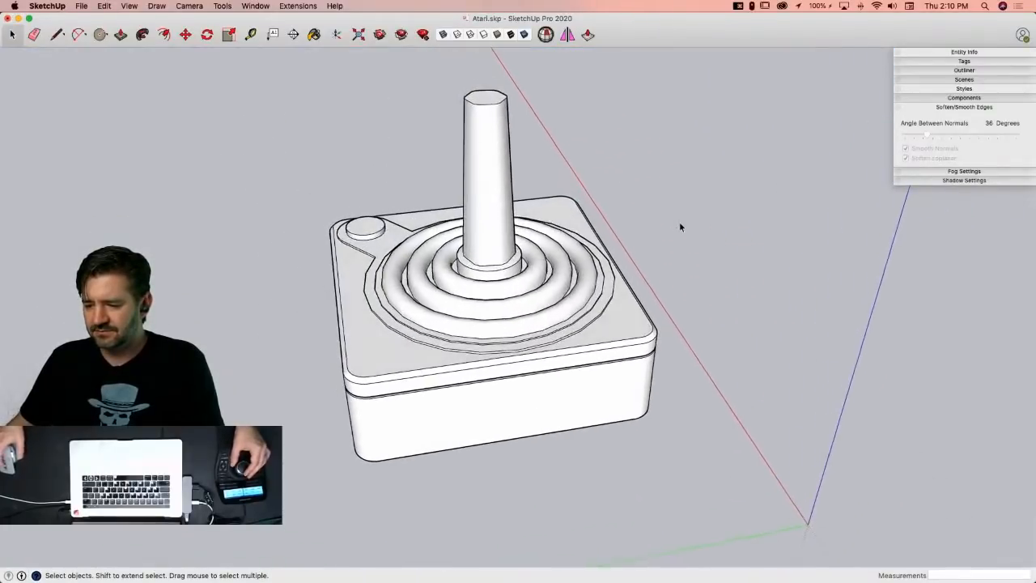
{"action": "left_click", "coordinate": [547, 330]}
{"action": "key", "text": "super+a"}
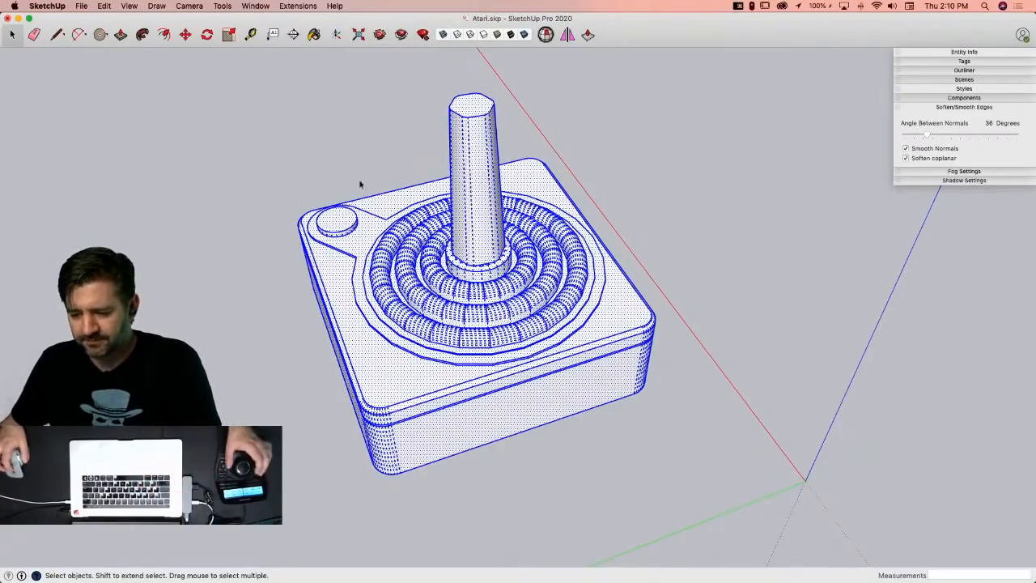
{"action": "key", "text": "super+shift+a"}
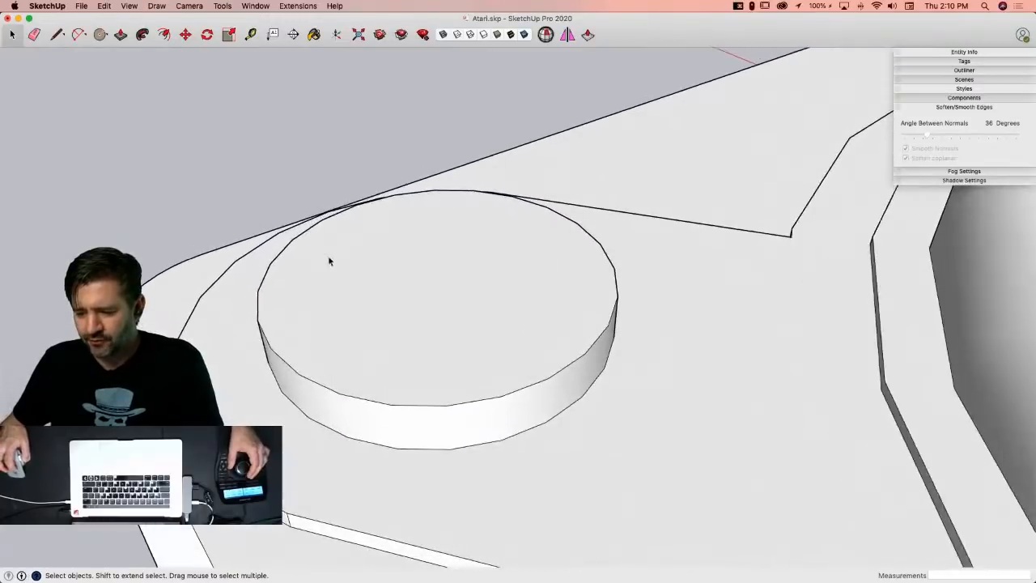
Step: Draw a 1 1/4" line across the middle of the round button's top face, and erase it
{"action": "key", "text": "l"}
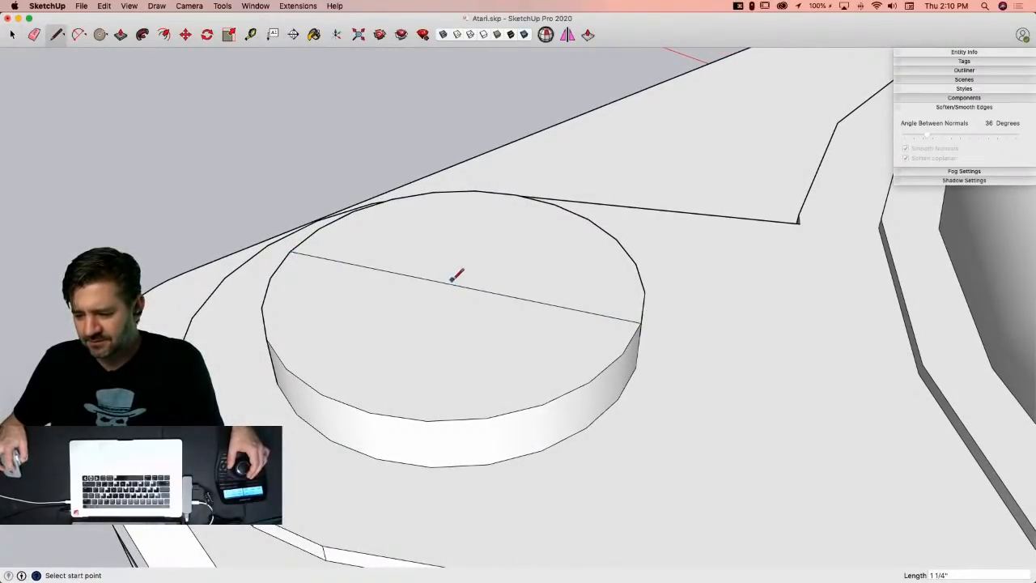
{"action": "left_click", "coordinate": [458, 284]}
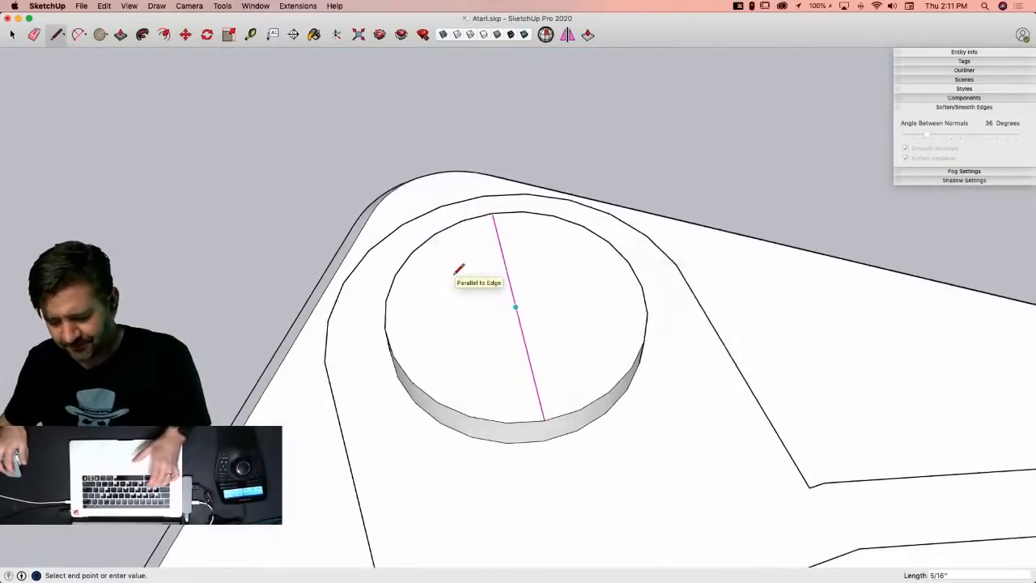
{"action": "key", "text": "e"}
{"action": "left_click", "coordinate": [514, 296]}
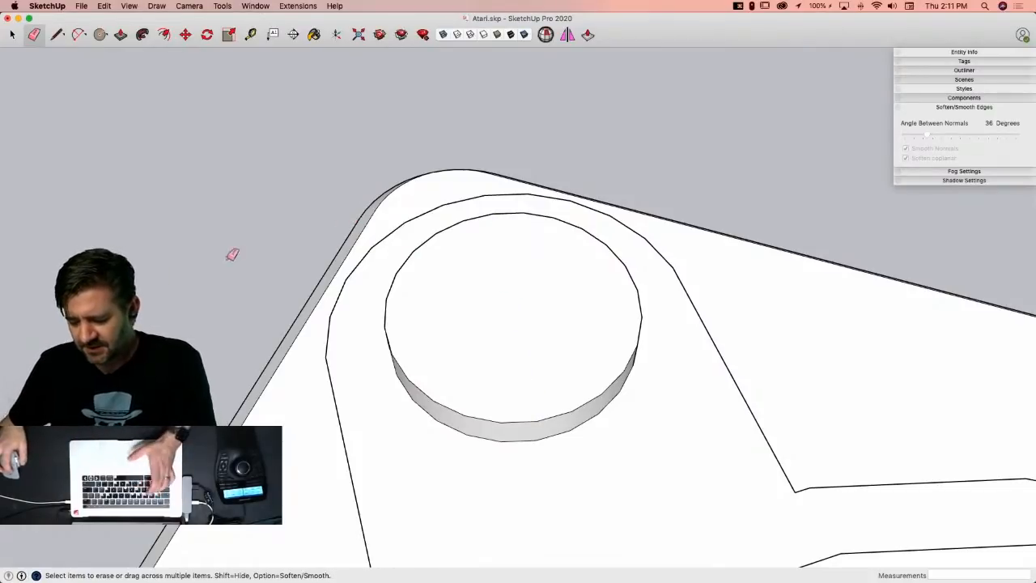
Step: Offset the round button's top edge inward about 1/8", and offset that new circle inward about 1/4"
{"action": "key", "text": "f"}
{"action": "left_click", "coordinate": [441, 232]}
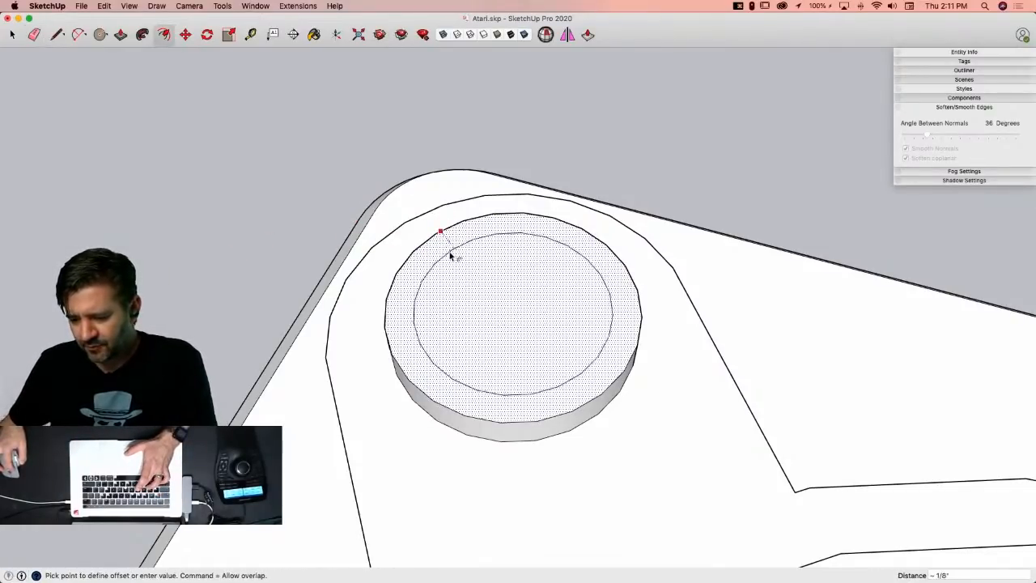
{"action": "left_click", "coordinate": [450, 251]}
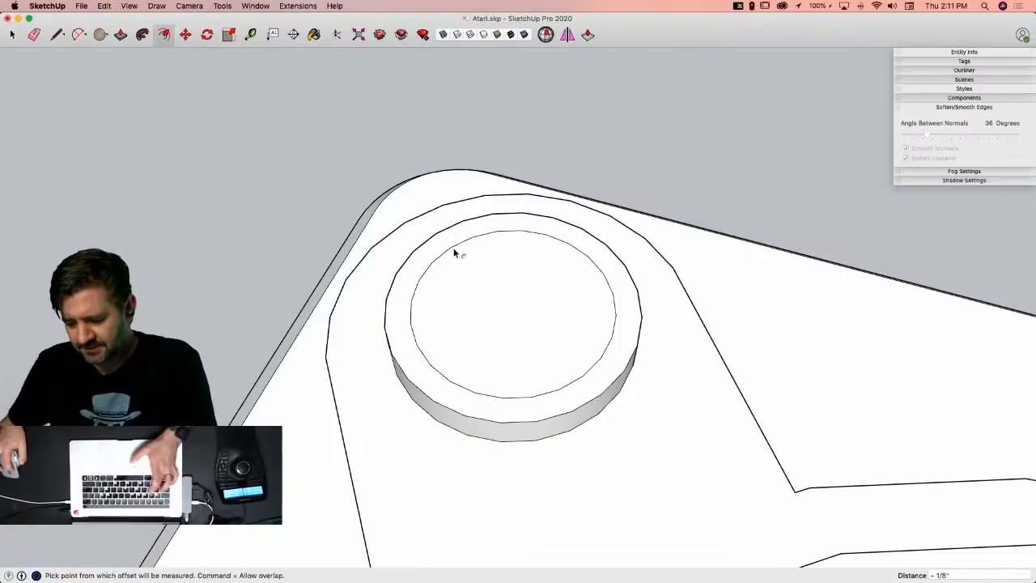
{"action": "left_click", "coordinate": [456, 245]}
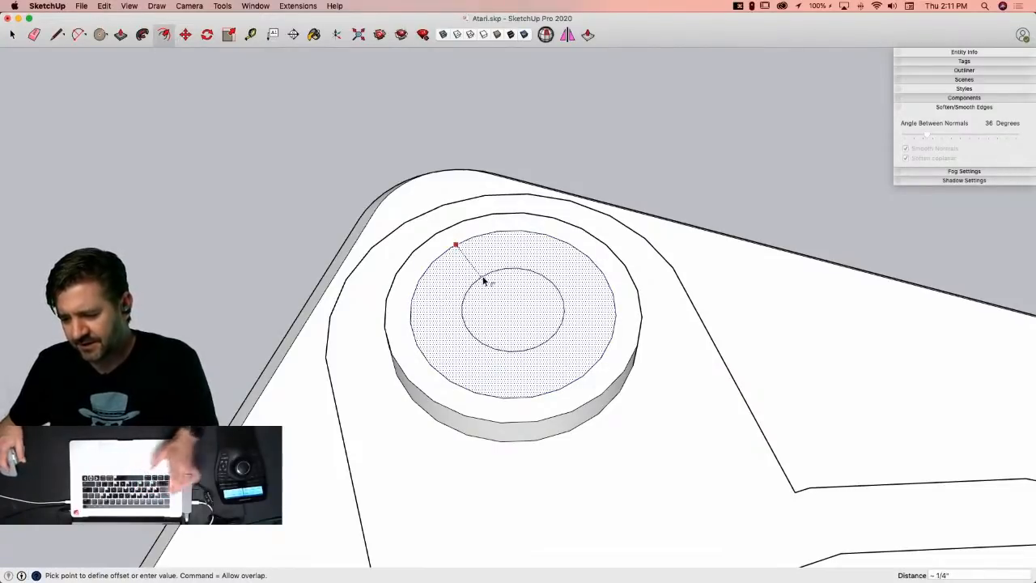
{"action": "left_click", "coordinate": [489, 280]}
Step: Lower the button's innermost circle face vertically about 1/16" and soften both ring edges to form a smooth dish
{"action": "key", "text": "space"}
{"action": "left_click", "coordinate": [527, 320]}
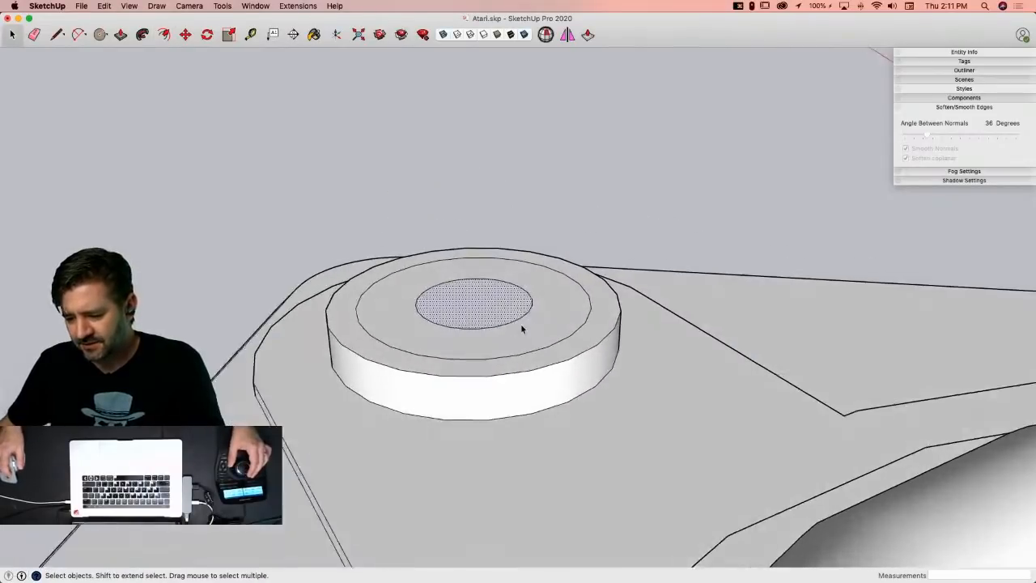
{"action": "key", "text": "m"}
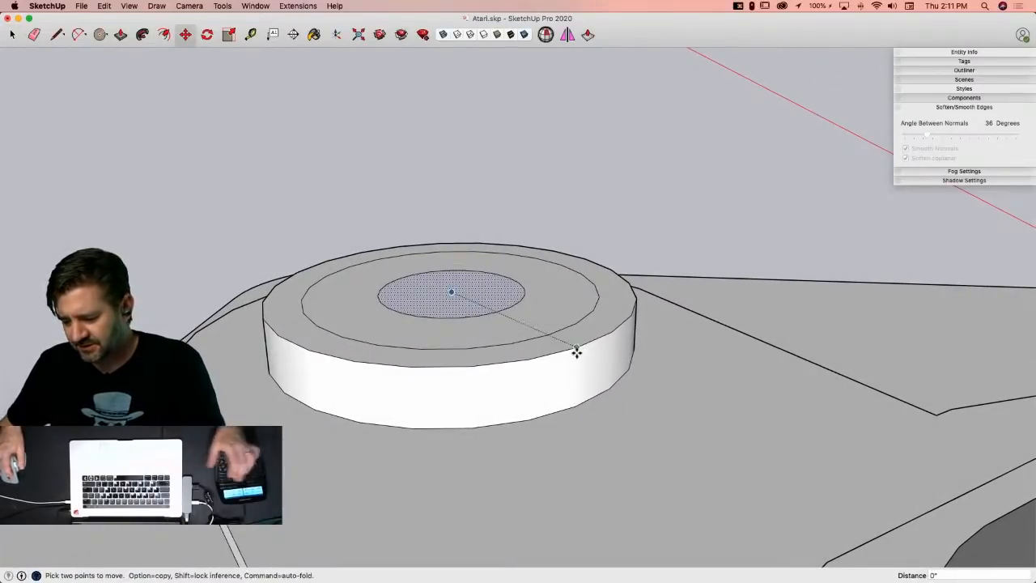
{"action": "left_click", "coordinate": [576, 351]}
{"action": "key", "text": "Up"}
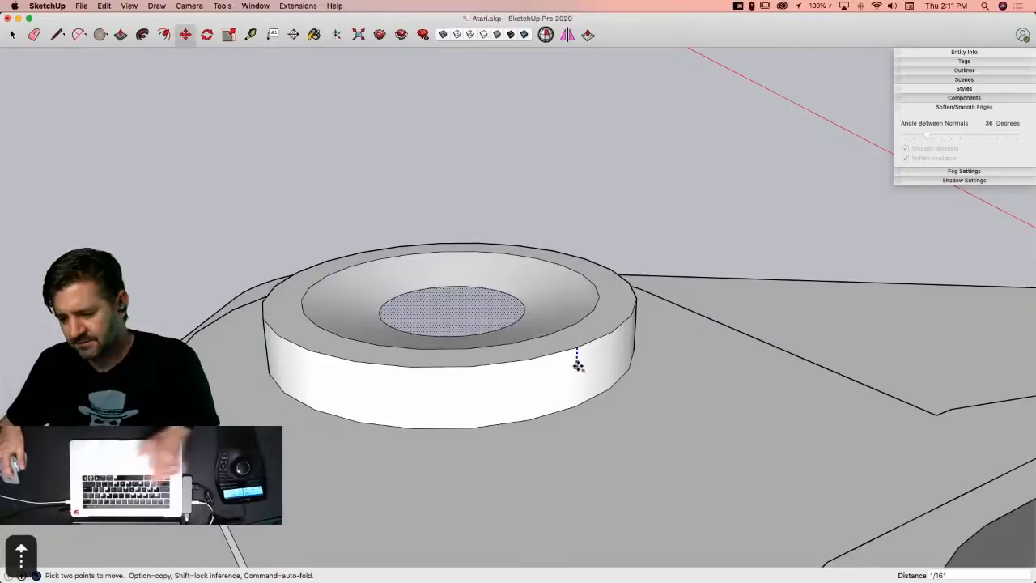
{"action": "left_click", "coordinate": [577, 364]}
{"action": "key", "text": "e"}
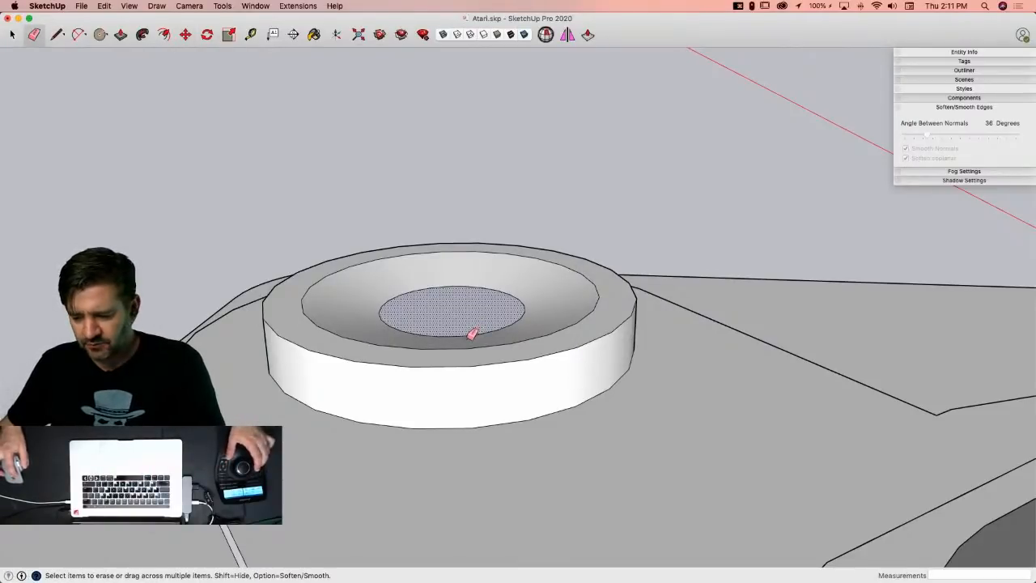
{"action": "mouse_move", "coordinate": [466, 334]}
{"action": "left_mouse_down", "text": "alt"}
{"action": "mouse_move", "coordinate": [440, 327]}
{"action": "mouse_move", "coordinate": [451, 347]}
{"action": "mouse_move", "coordinate": [453, 337]}
{"action": "left_mouse_up", "text": "alt"}
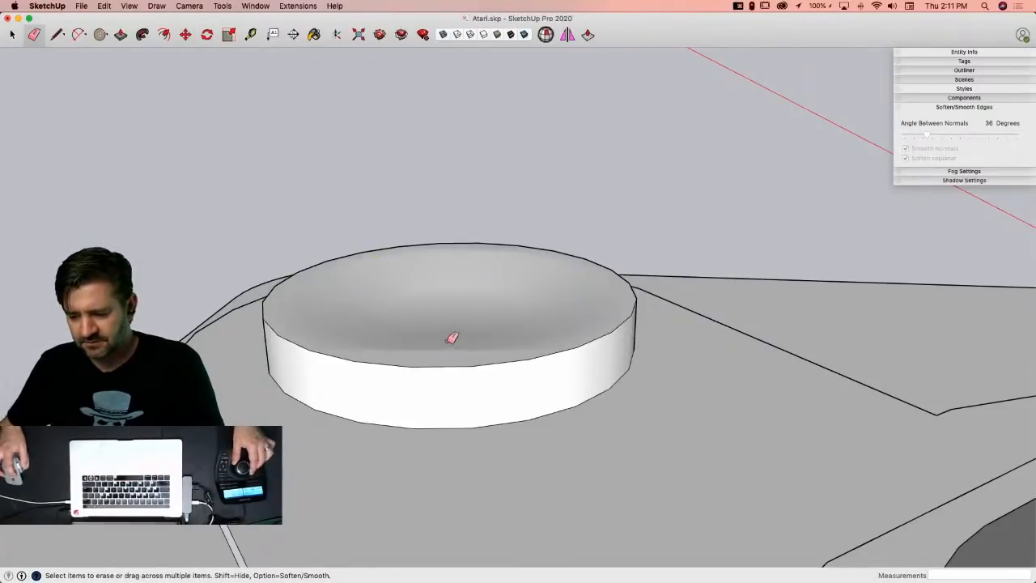
Step: Soften the edges of the joystick's connected geometry with Soften coplanar enabled
{"action": "key", "text": "space"}
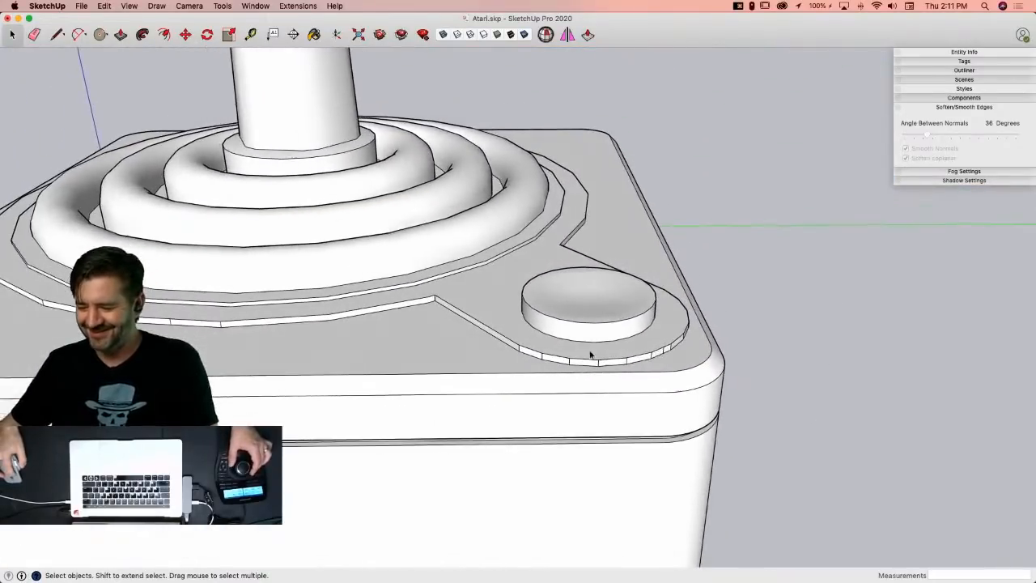
{"action": "triple_click", "coordinate": [590, 355]}
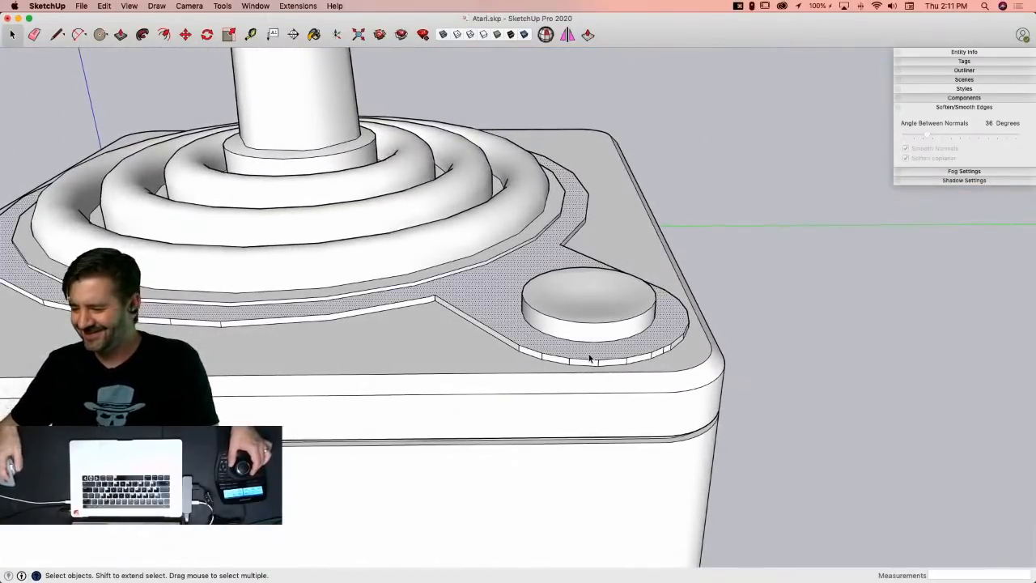
{"action": "left_click", "coordinate": [906, 159]}
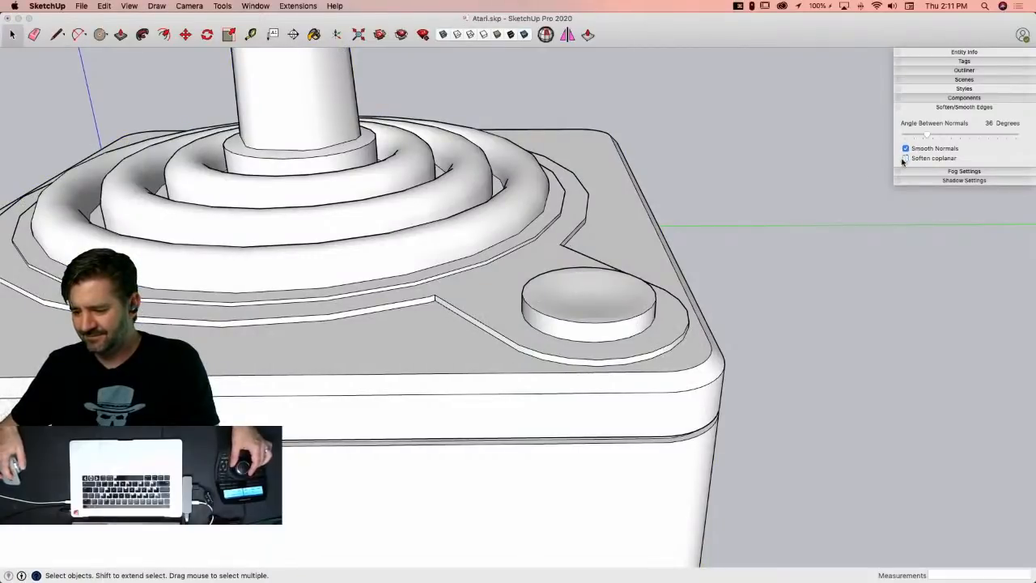
{"action": "left_click", "coordinate": [721, 213]}
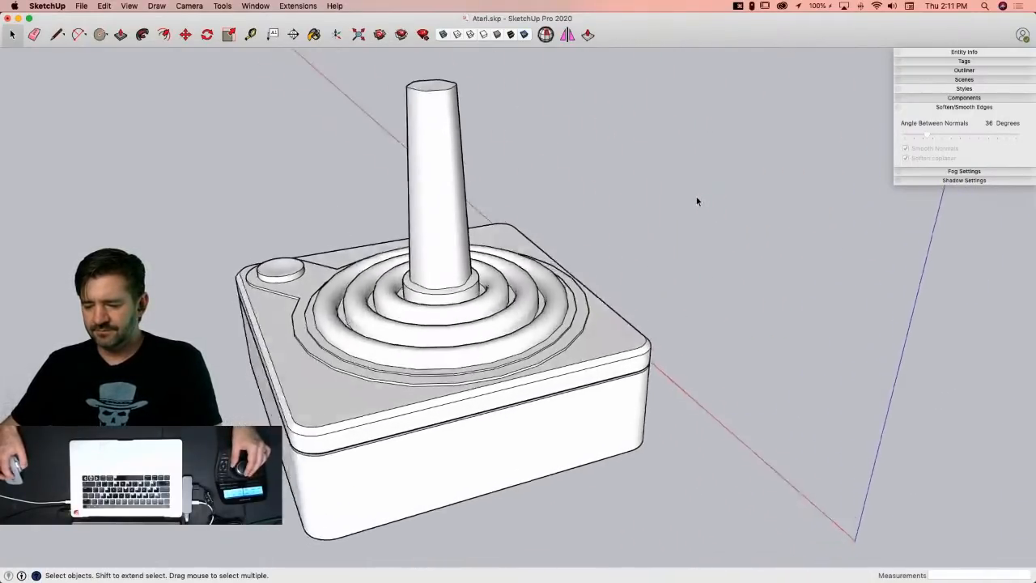
Step: Select the whole joystick and paint it with the dark gray Iron color
{"action": "triple_click", "coordinate": [600, 337]}
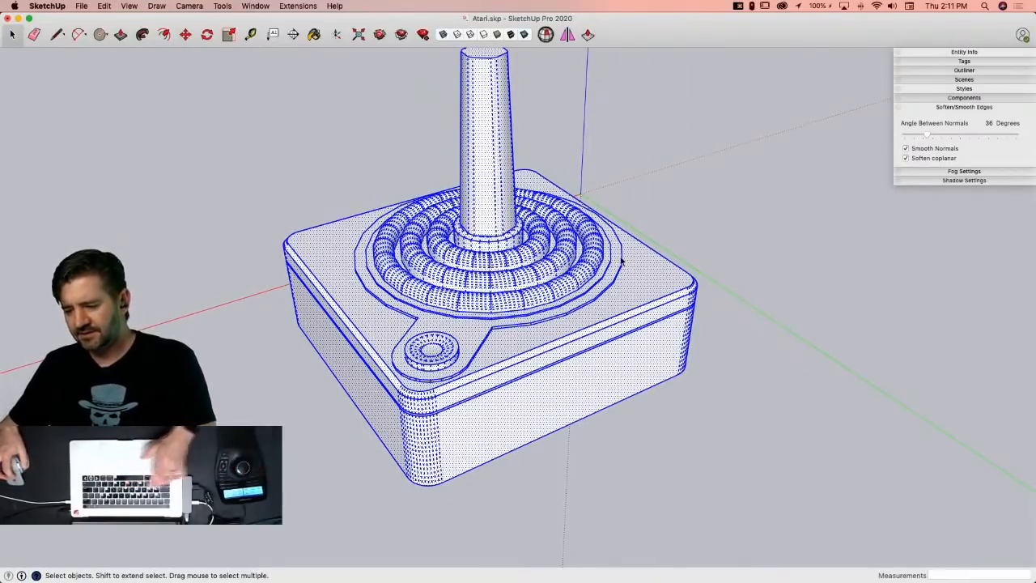
{"action": "key", "text": "b"}
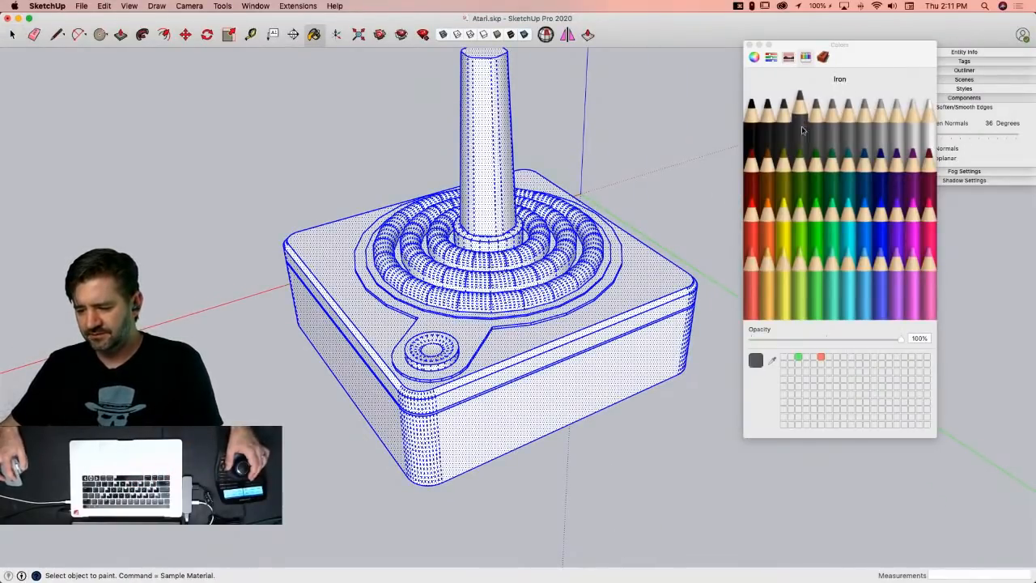
{"action": "left_click", "coordinate": [613, 285]}
{"action": "key", "text": "space"}
{"action": "left_click", "coordinate": [680, 215]}
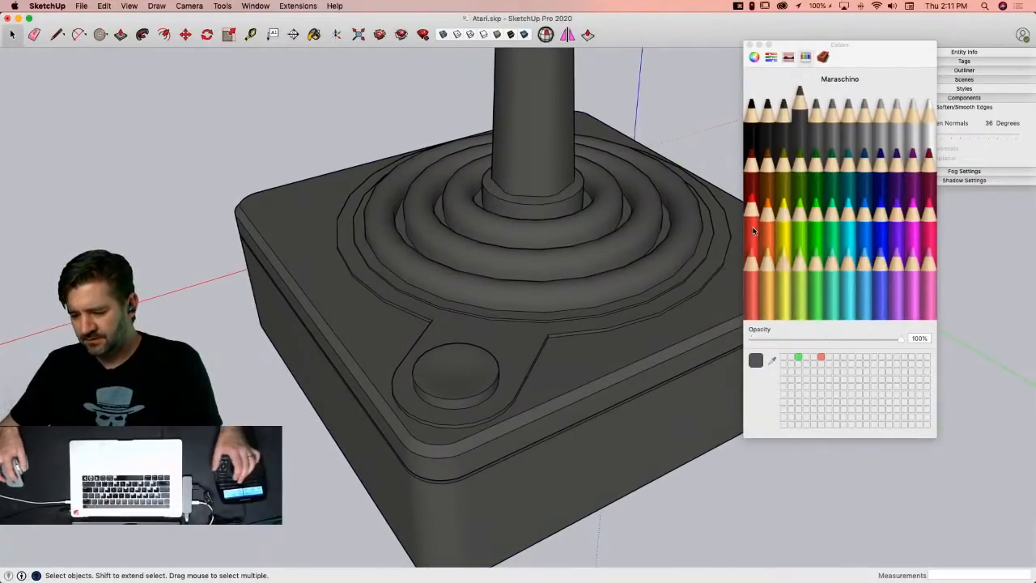
Step: Paint the corner button's side and dished top with Maraschino red, and save the model
{"action": "key", "text": "b"}
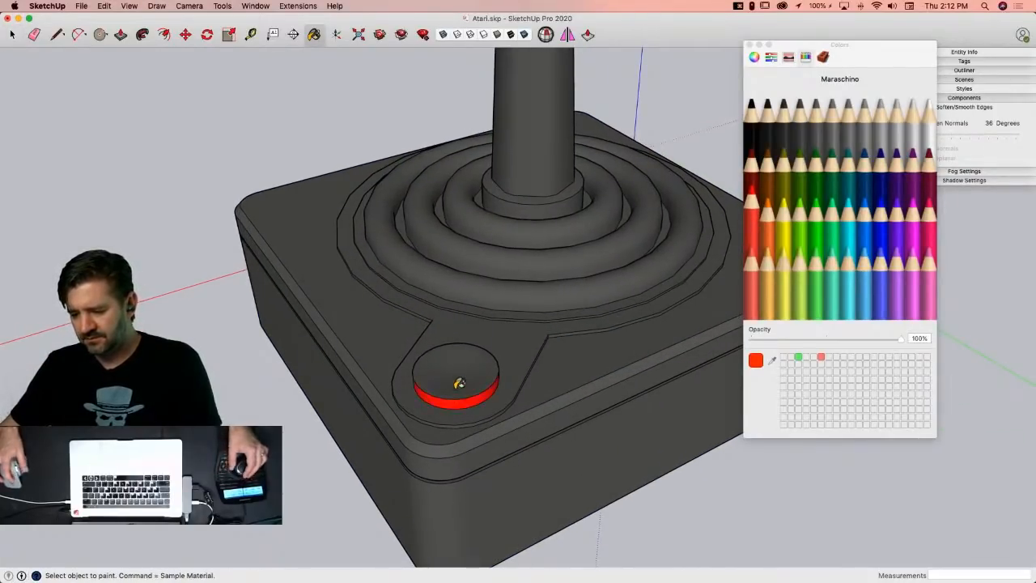
{"action": "left_click", "coordinate": [458, 383]}
{"action": "scroll", "coordinate": [540, 409], "scroll_direction": "down", "scroll_amount": 10}
{"action": "key", "text": "space"}
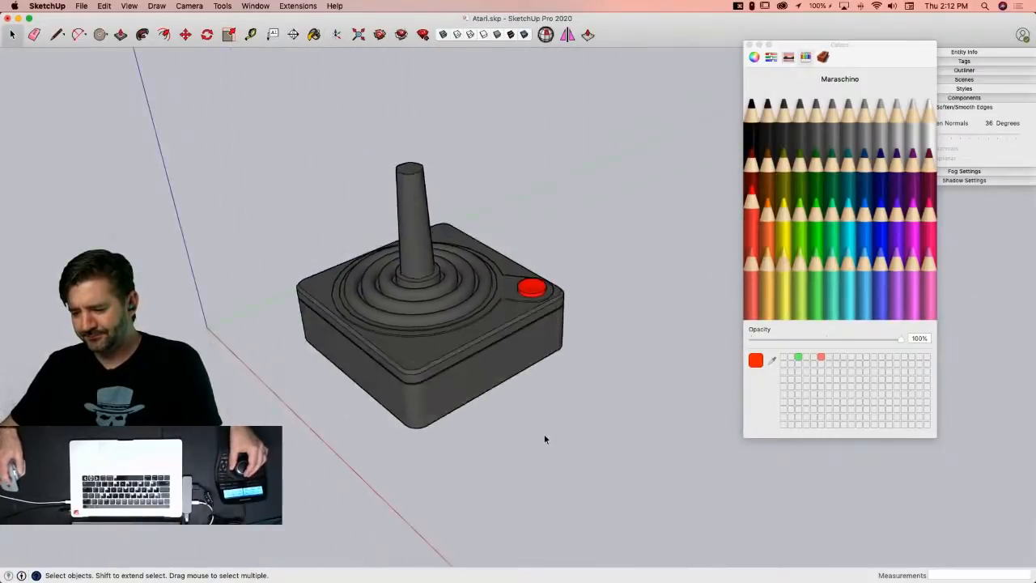
{"action": "left_click", "coordinate": [750, 47]}
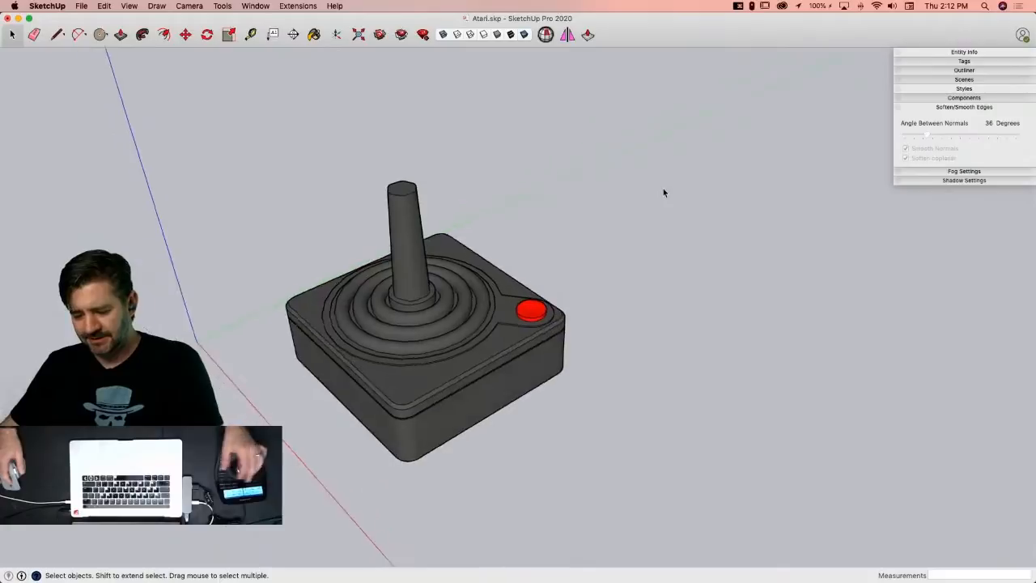
{"action": "key", "text": "super+s"}
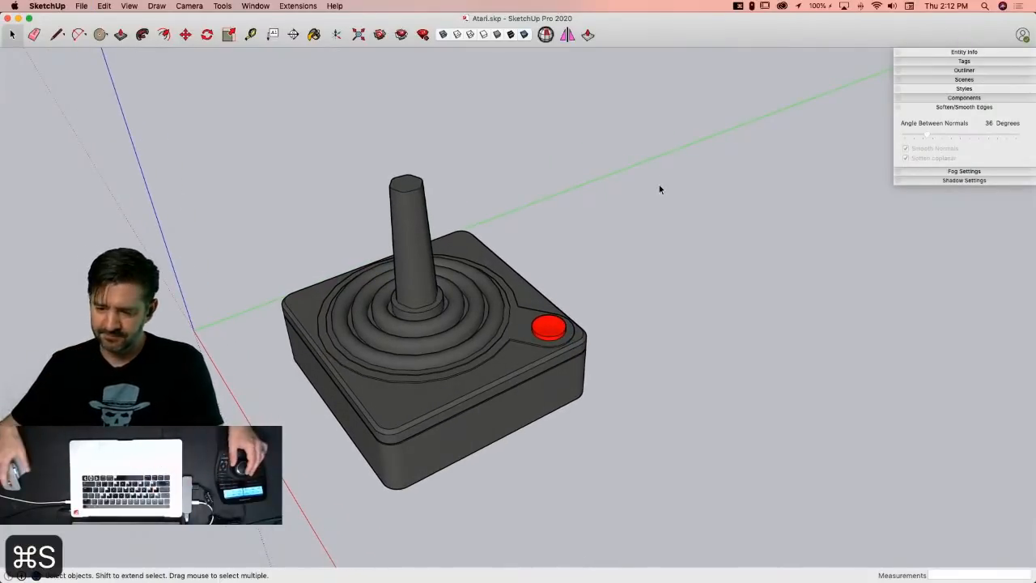
Step: Select all of the joystick's geometry and make it a single group
{"action": "left_click_drag", "start_coordinate": [320, 111], "coordinate": [727, 492]}
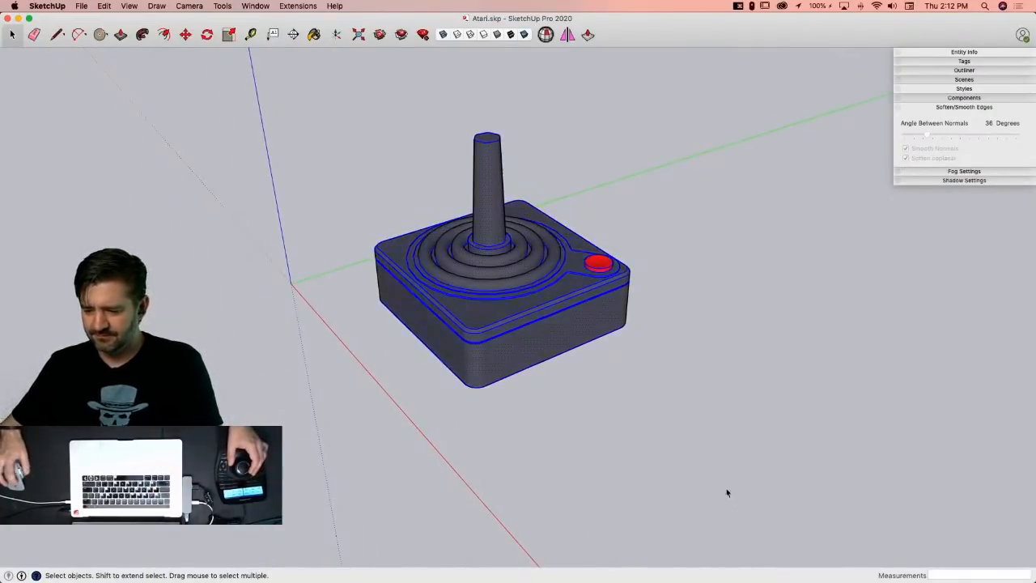
{"action": "right_click", "coordinate": [523, 277]}
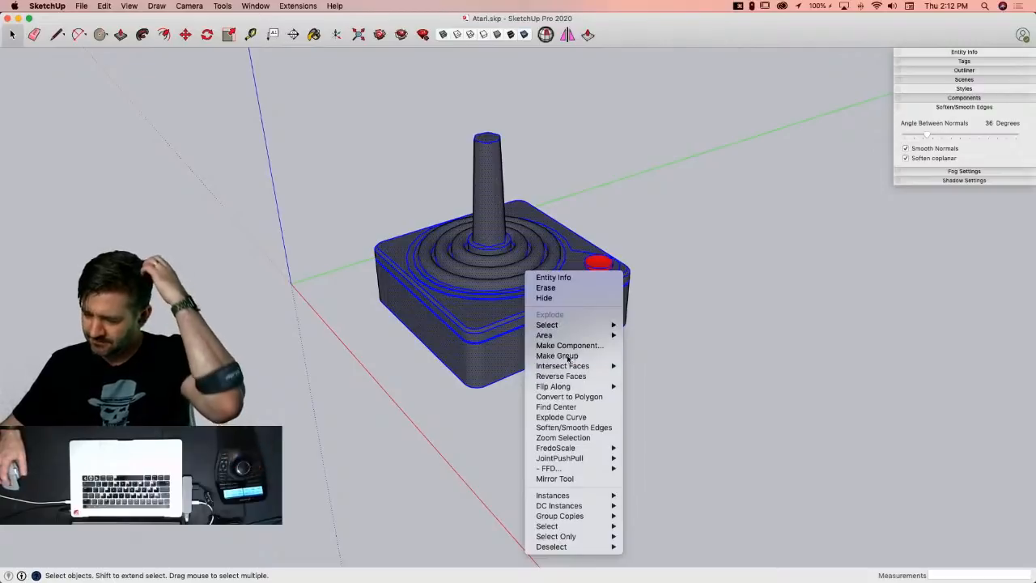
{"action": "left_click", "coordinate": [737, 328]}
{"action": "key", "text": "g"}
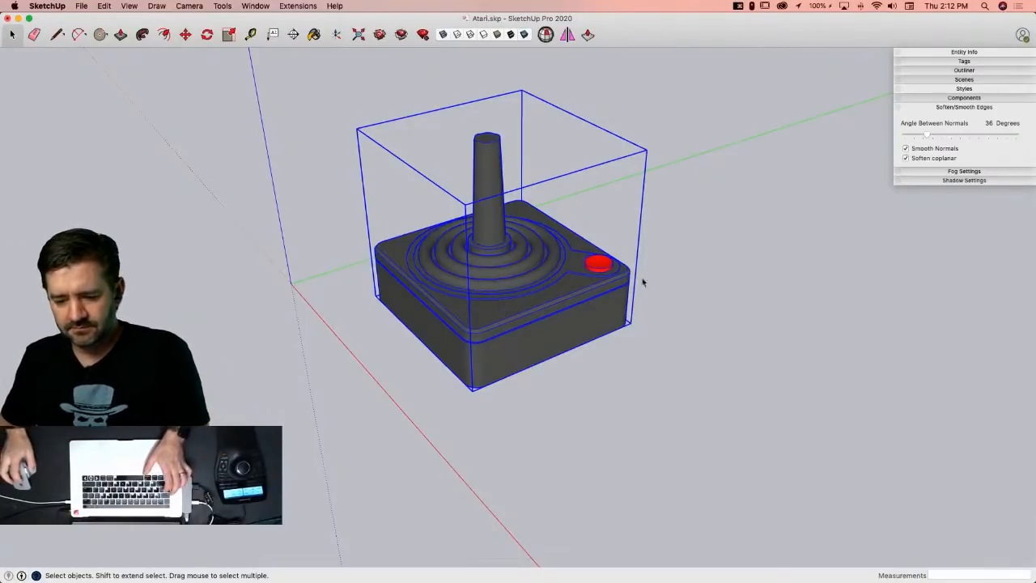
Step: Copy the joystick group and open the recent file Consoles.skp
{"action": "mouse_move", "coordinate": [10, 180]}
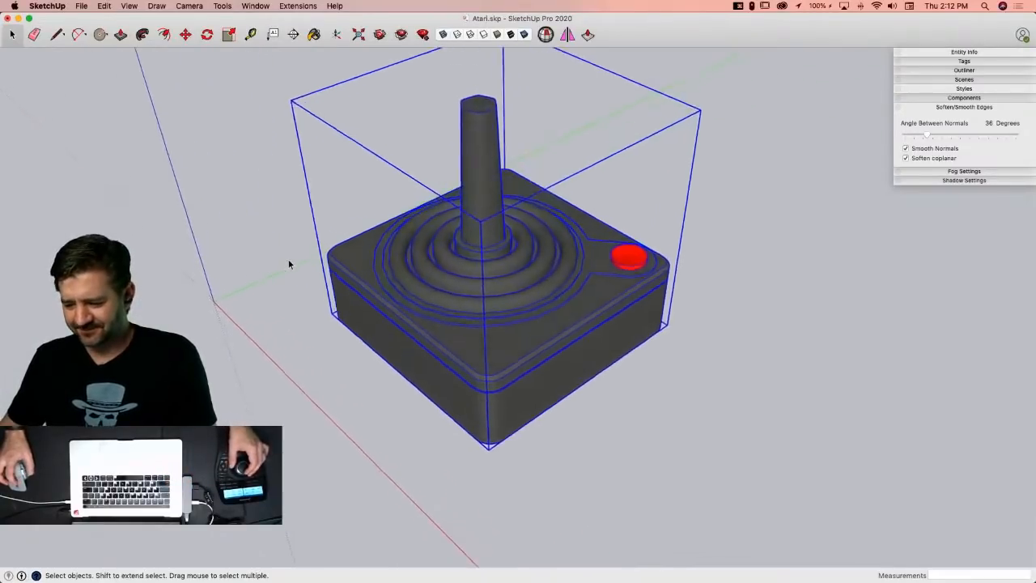
{"action": "left_click", "coordinate": [290, 264]}
{"action": "left_click", "coordinate": [528, 255]}
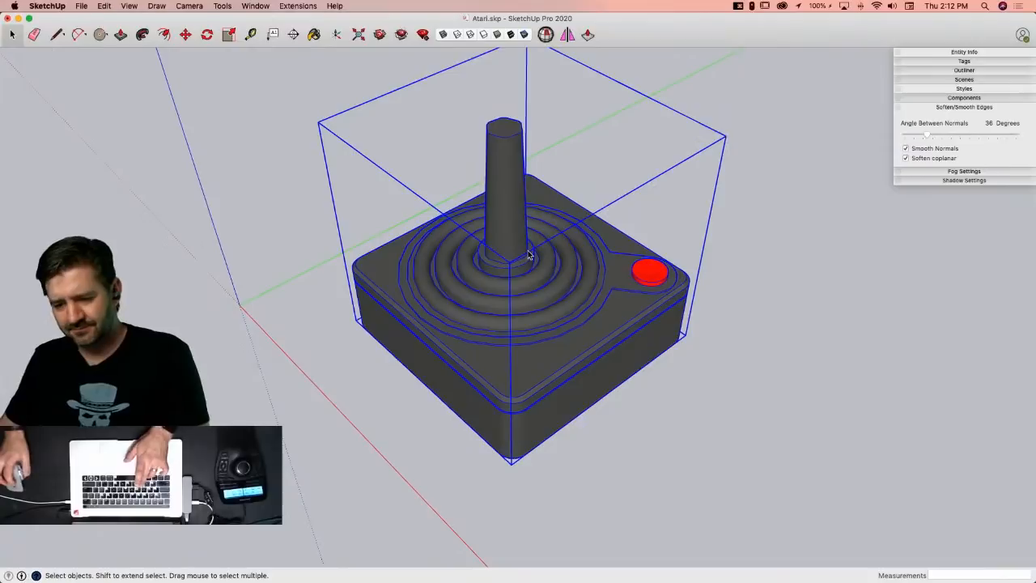
{"action": "key", "text": "super+c"}
{"action": "left_click", "coordinate": [81, 6]}
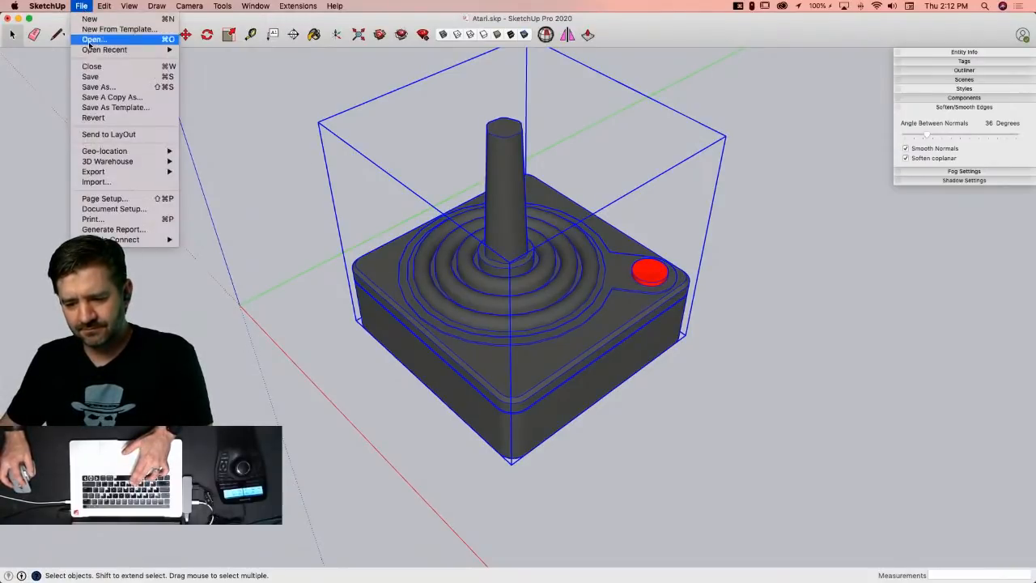
{"action": "mouse_move", "coordinate": [106, 49]}
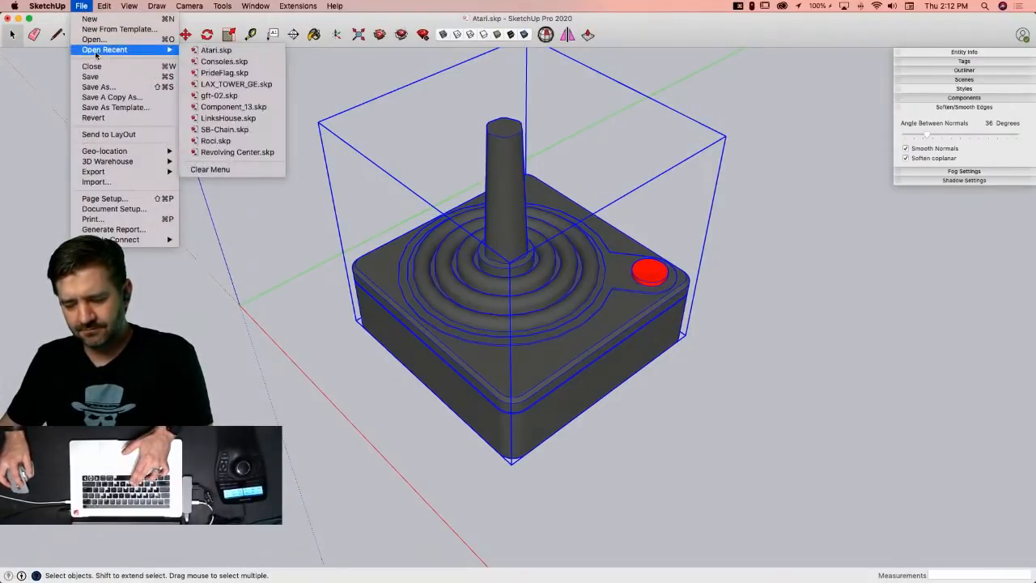
{"action": "left_click", "coordinate": [217, 61]}
{"action": "left_click", "coordinate": [82, 6]}
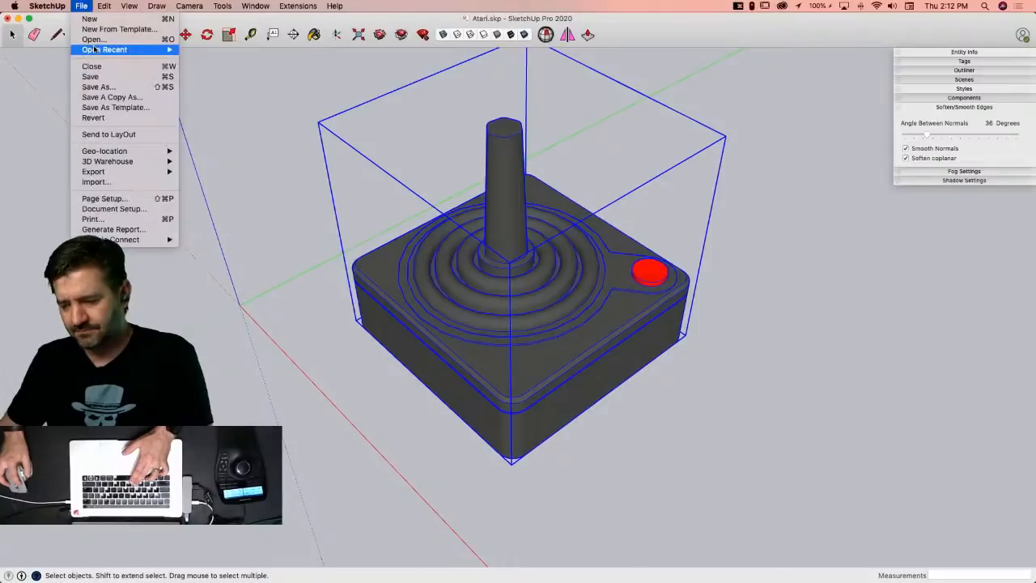
{"action": "mouse_move", "coordinate": [105, 50]}
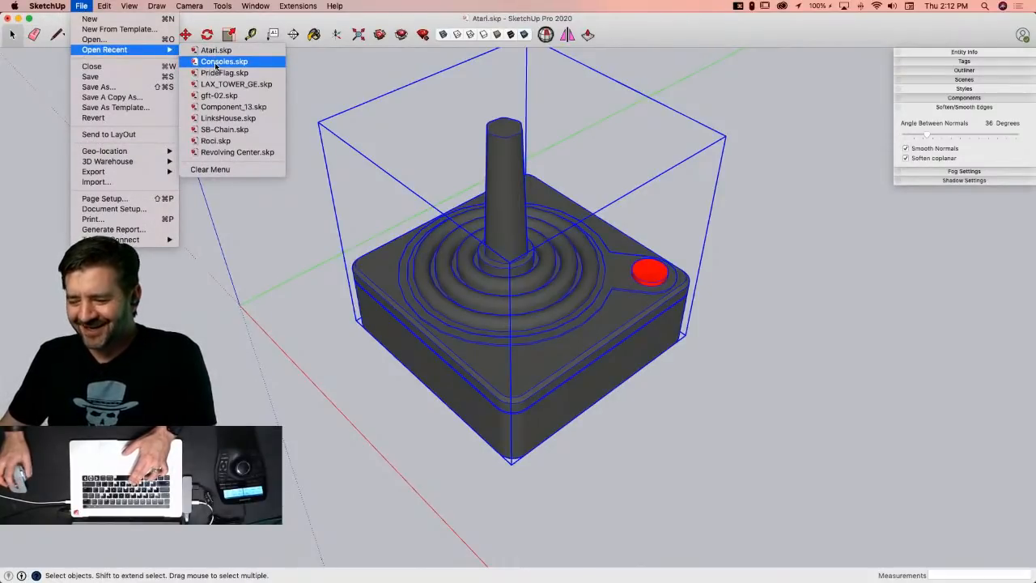
{"action": "left_click", "coordinate": [216, 61]}
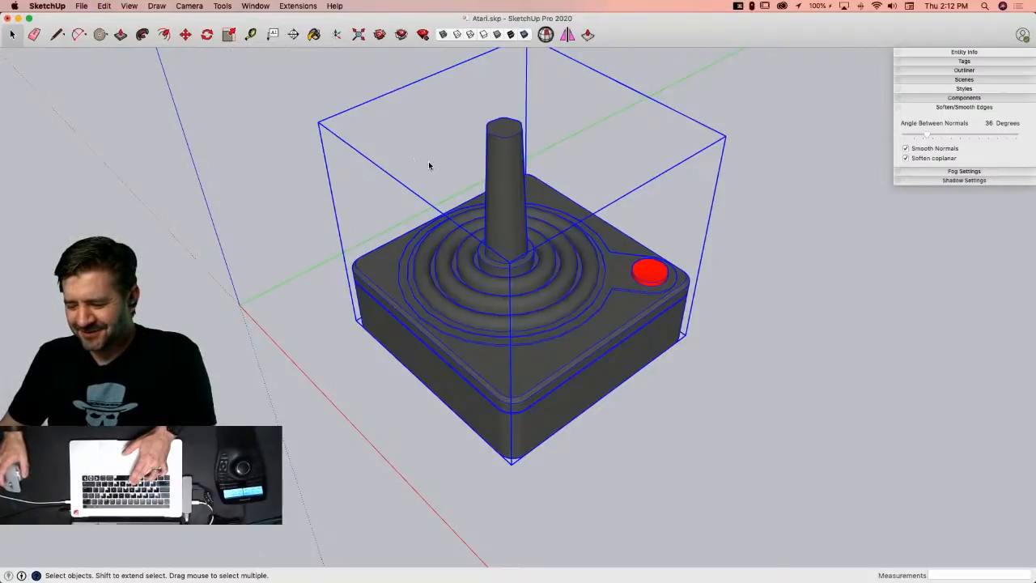
Step: Paste the joystick in front of the game consoles and move it about 11 13/16" toward the black console's outer side
{"action": "key", "text": "super+v"}
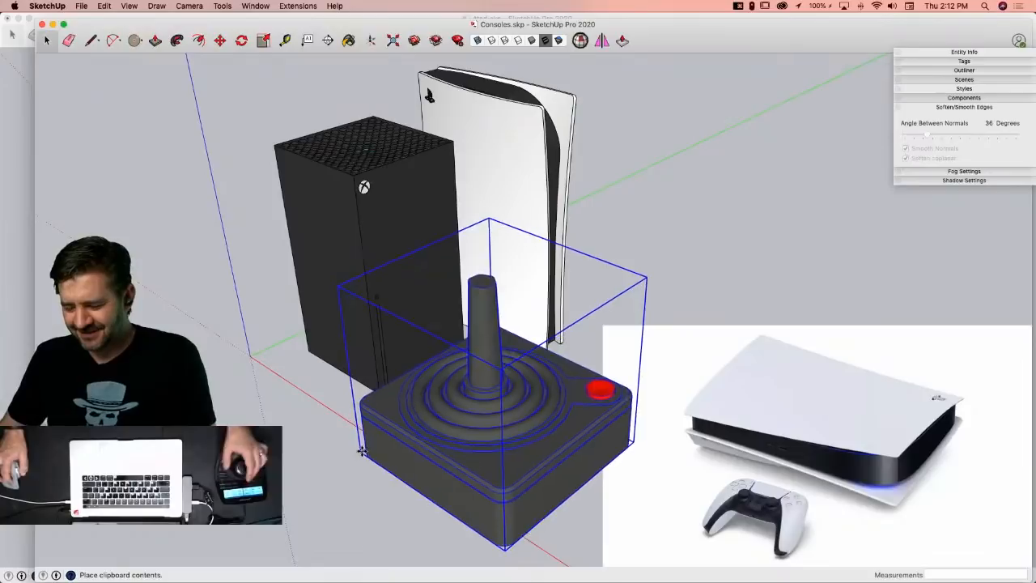
{"action": "left_click", "coordinate": [362, 447]}
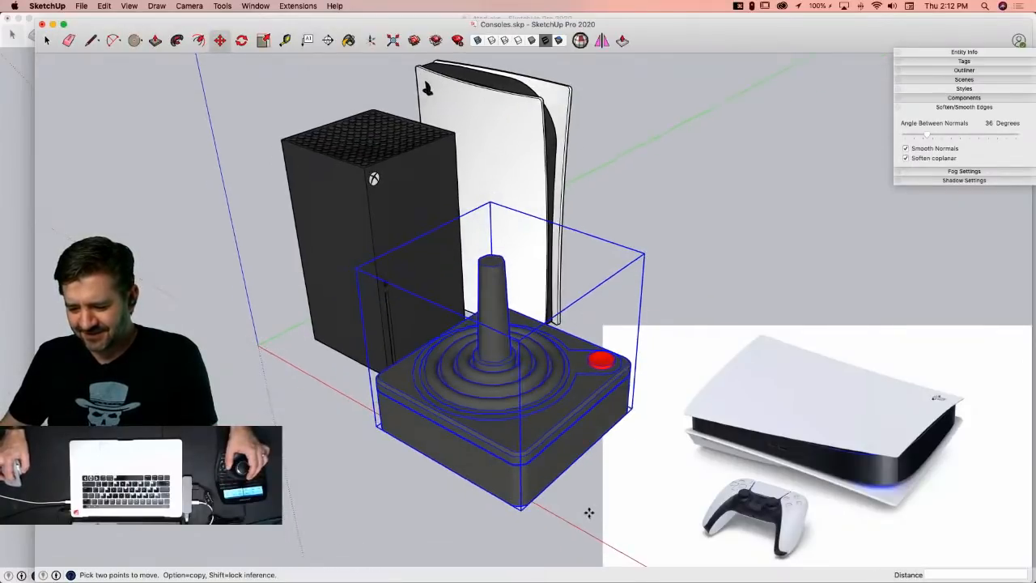
{"action": "left_click", "coordinate": [590, 513]}
{"action": "left_click", "coordinate": [308, 504]}
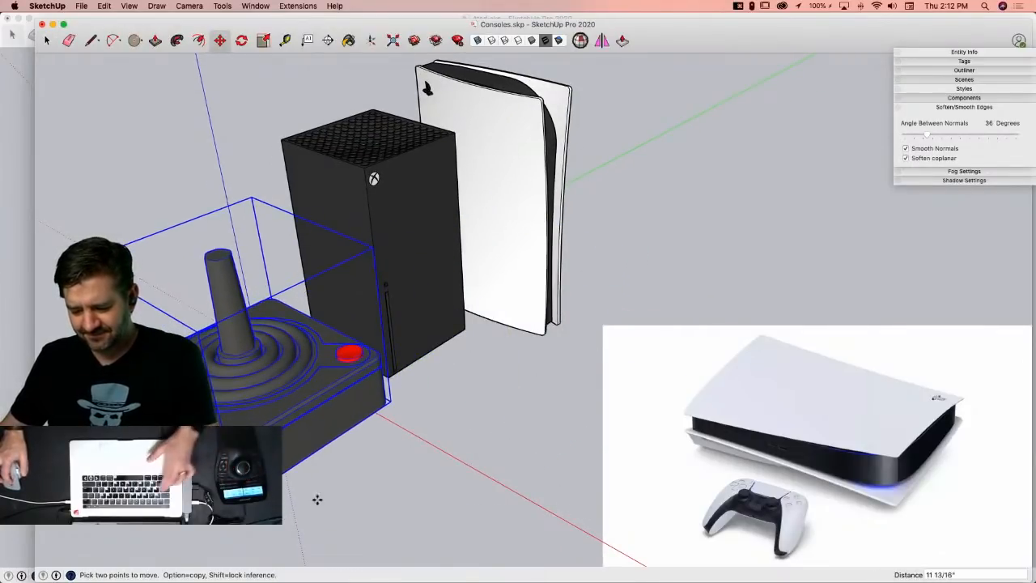
Step: Scale the joystick uniformly to about 0.33 and move it beside the black console's outer side, leaving it deselected
{"action": "key", "text": "s"}
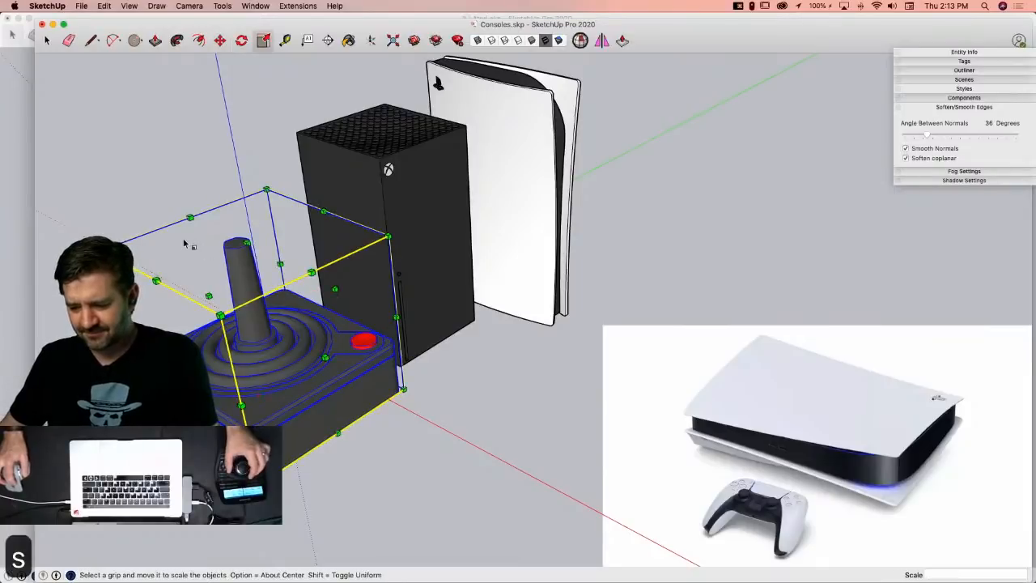
{"action": "left_click_drag", "start_coordinate": [314, 219], "coordinate": [459, 326]}
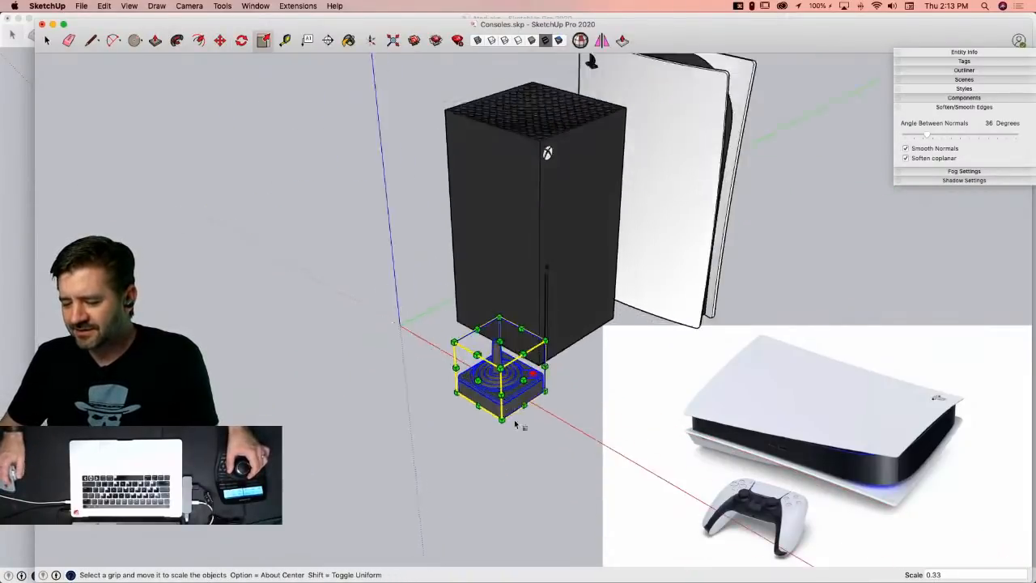
{"action": "key", "text": "m"}
{"action": "left_click", "coordinate": [535, 473]}
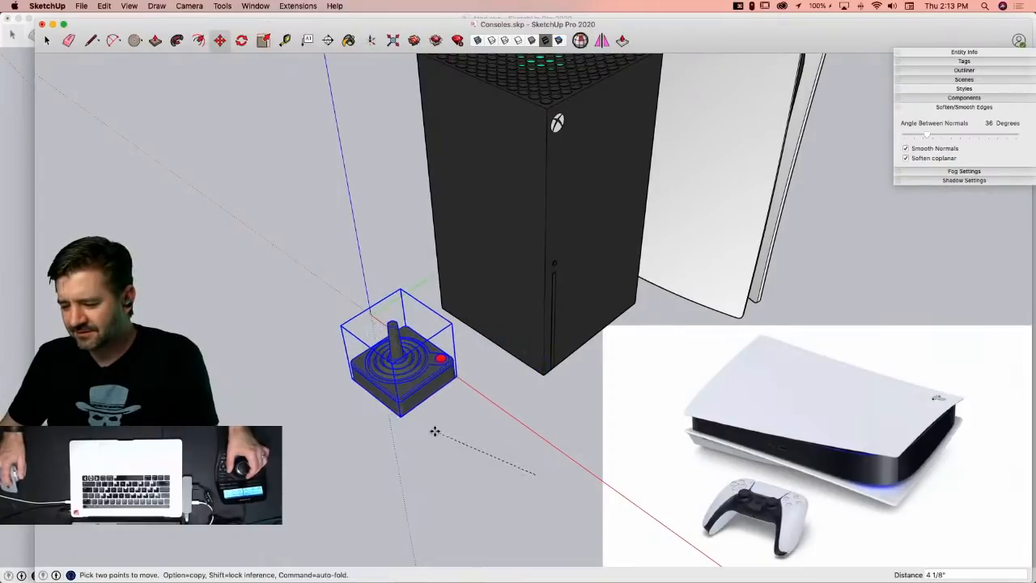
{"action": "left_click", "coordinate": [459, 429]}
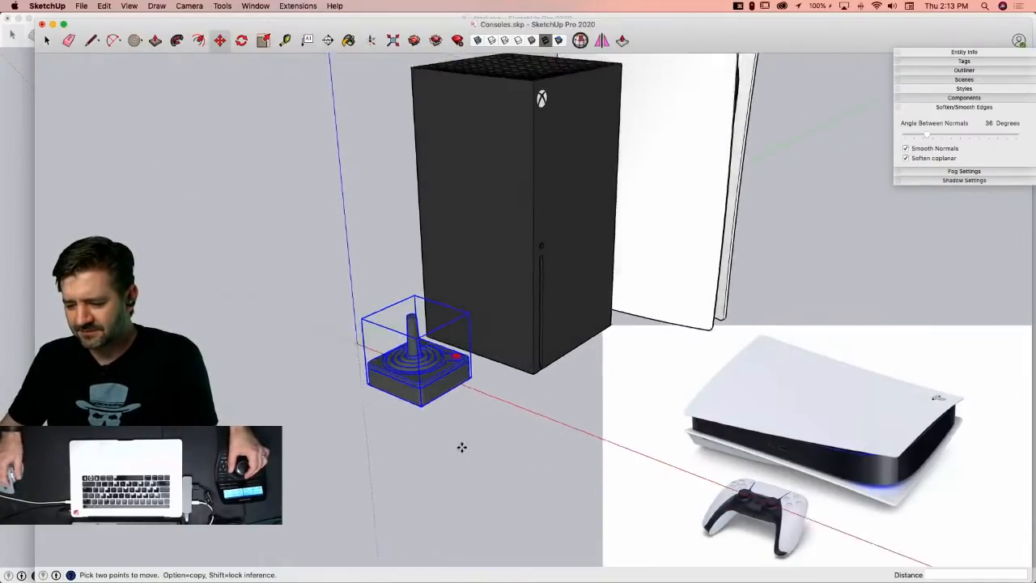
{"action": "key", "text": "space"}
{"action": "left_click", "coordinate": [674, 342]}
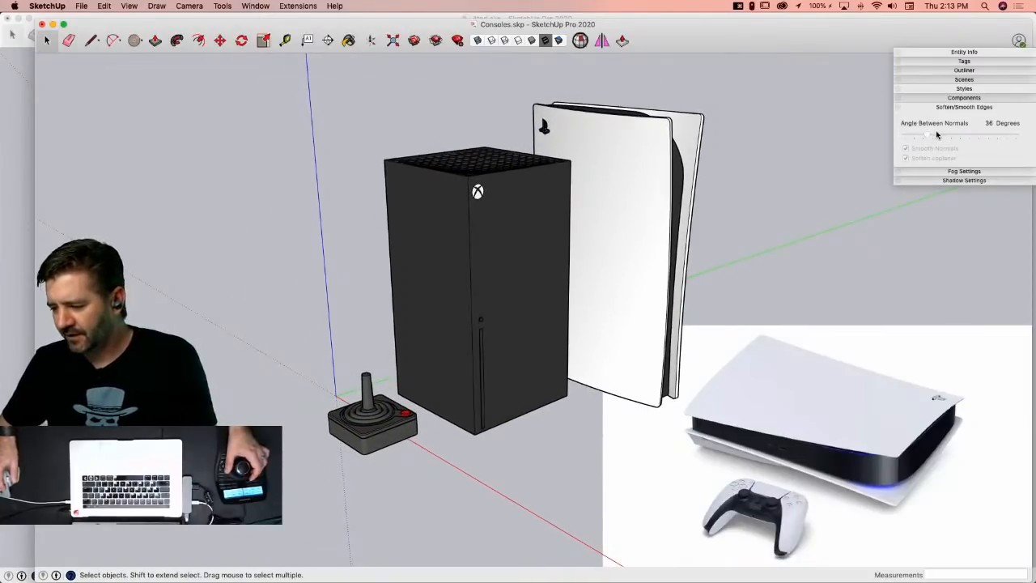
Step: Remove the reference photo Watermark1 from the model's style, accepting its permanent deletion
{"action": "left_click", "coordinate": [927, 109]}
{"action": "left_click", "coordinate": [980, 89]}
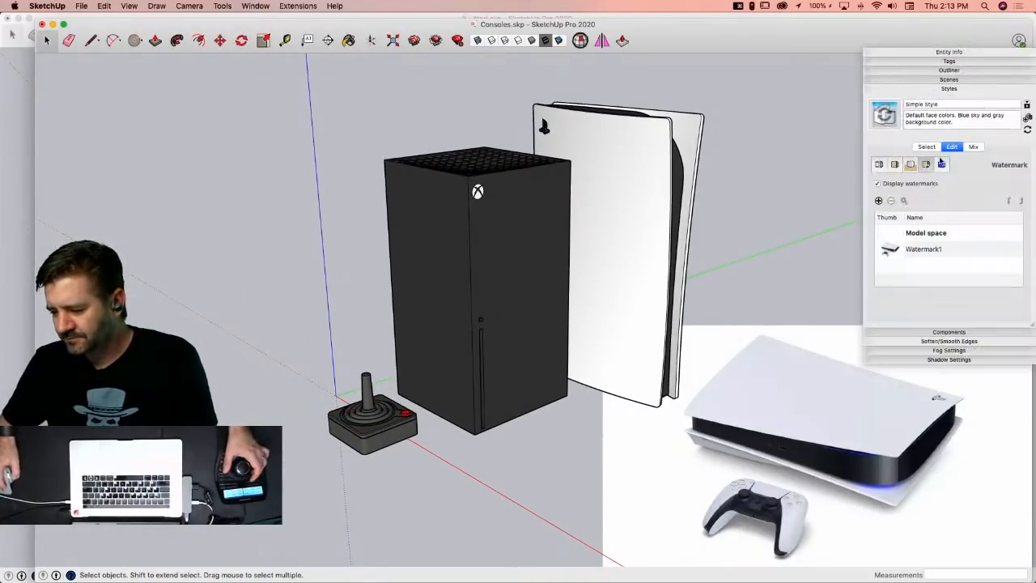
{"action": "left_click", "coordinate": [906, 245]}
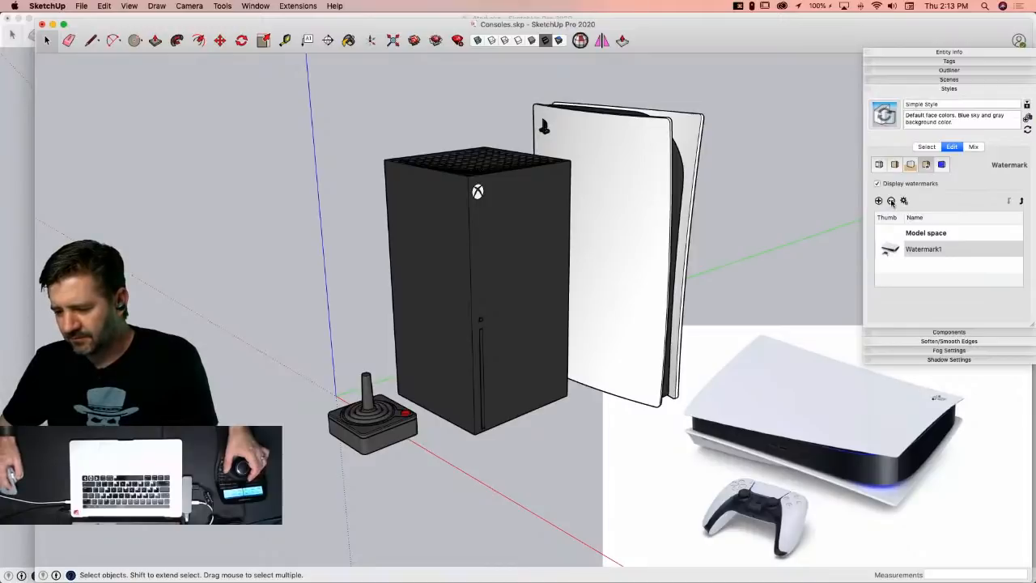
{"action": "left_click", "coordinate": [891, 201]}
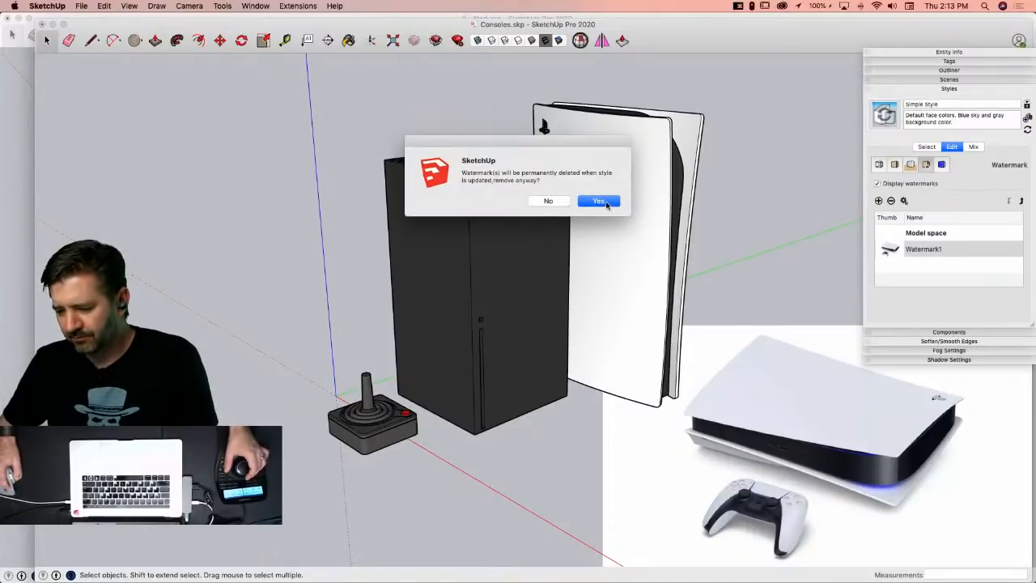
{"action": "key", "text": "Return"}
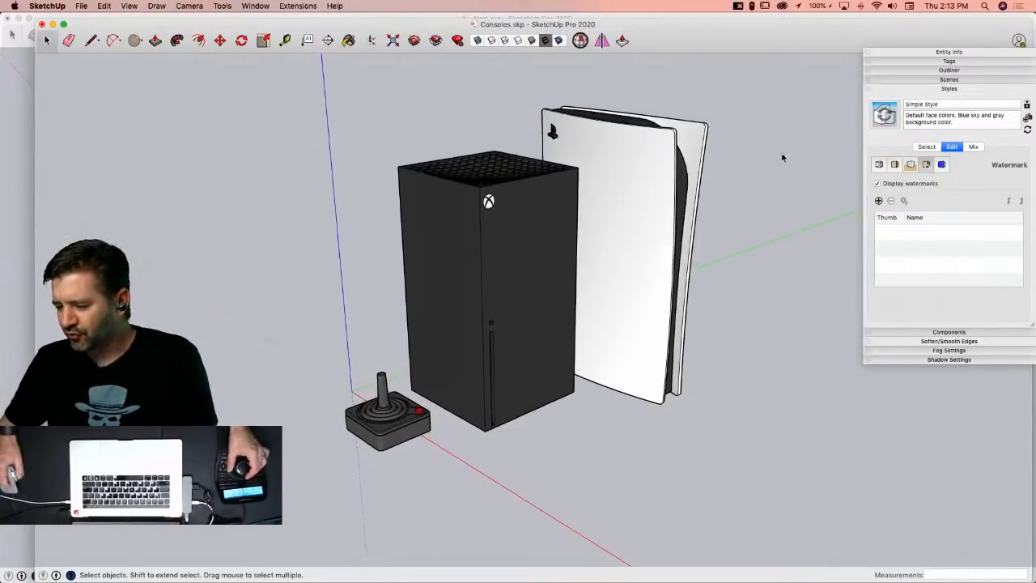
Step: Move the white console about 3 3/4" away from the black console
{"action": "left_click", "coordinate": [621, 303]}
{"action": "key", "text": "m"}
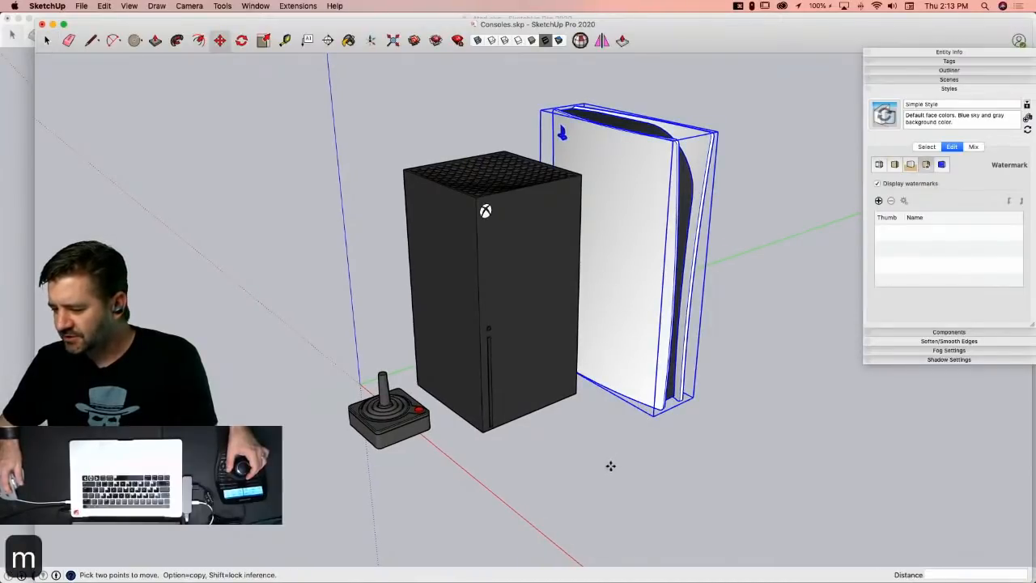
{"action": "left_click", "coordinate": [610, 465]}
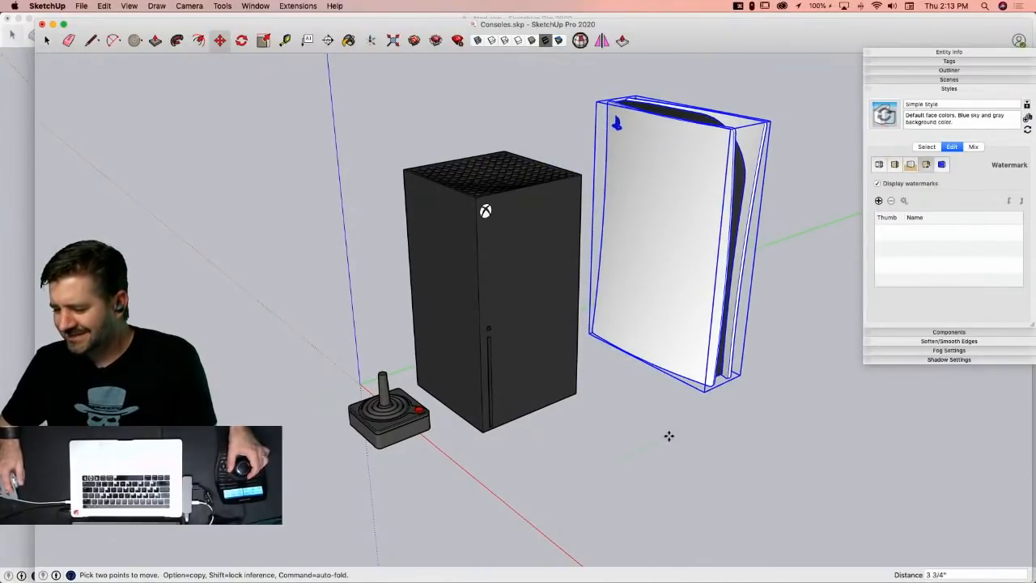
{"action": "key", "text": "space"}
{"action": "left_click", "coordinate": [653, 463]}
Step: Move the joystick about 7/8" farther away from the black console and clear the selection
{"action": "left_click", "coordinate": [428, 410]}
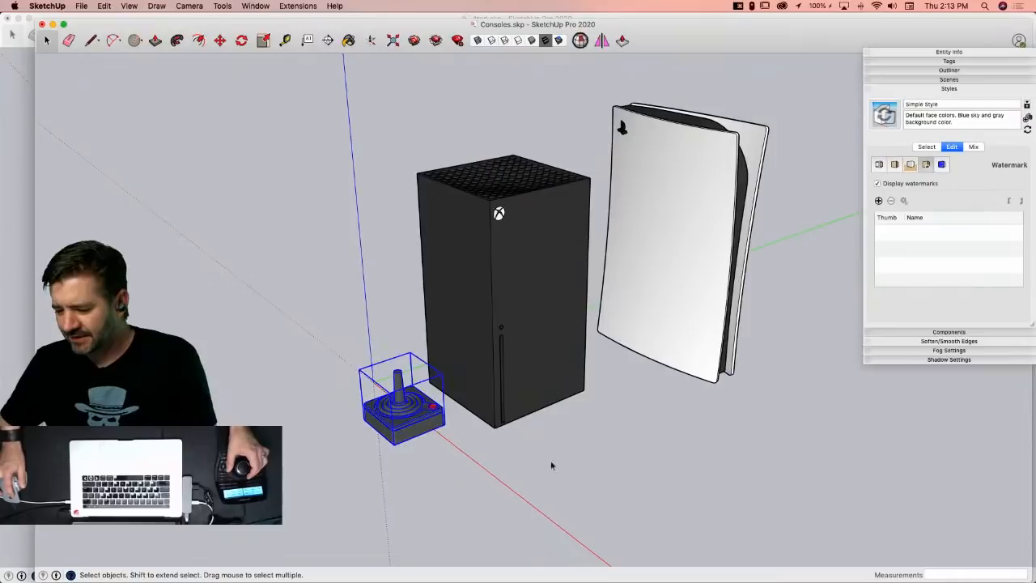
{"action": "key", "text": "m"}
{"action": "left_click", "coordinate": [561, 483]}
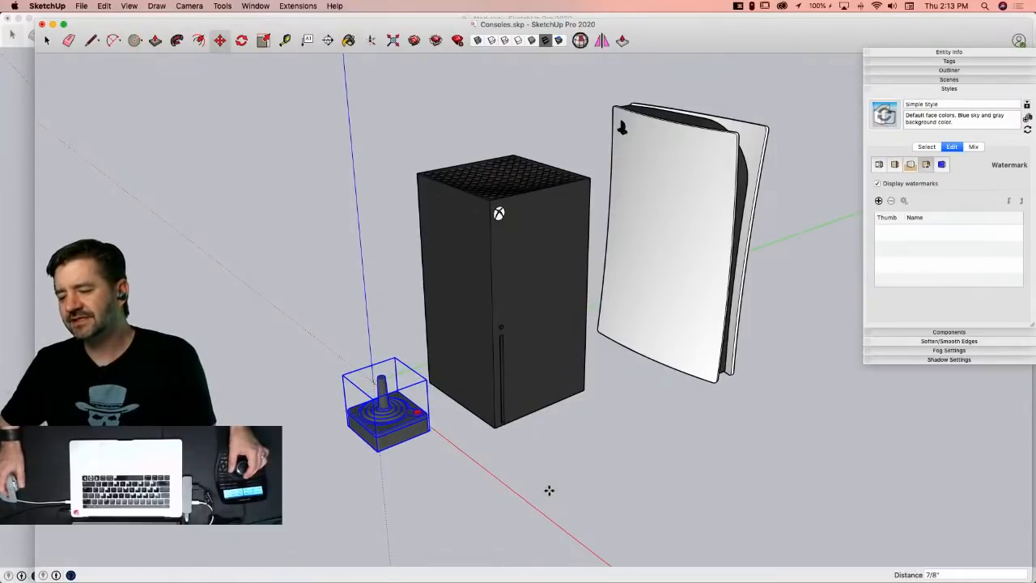
{"action": "scroll", "coordinate": [698, 519], "scroll_direction": "up", "scroll_amount": 3}
{"action": "key", "text": "space"}
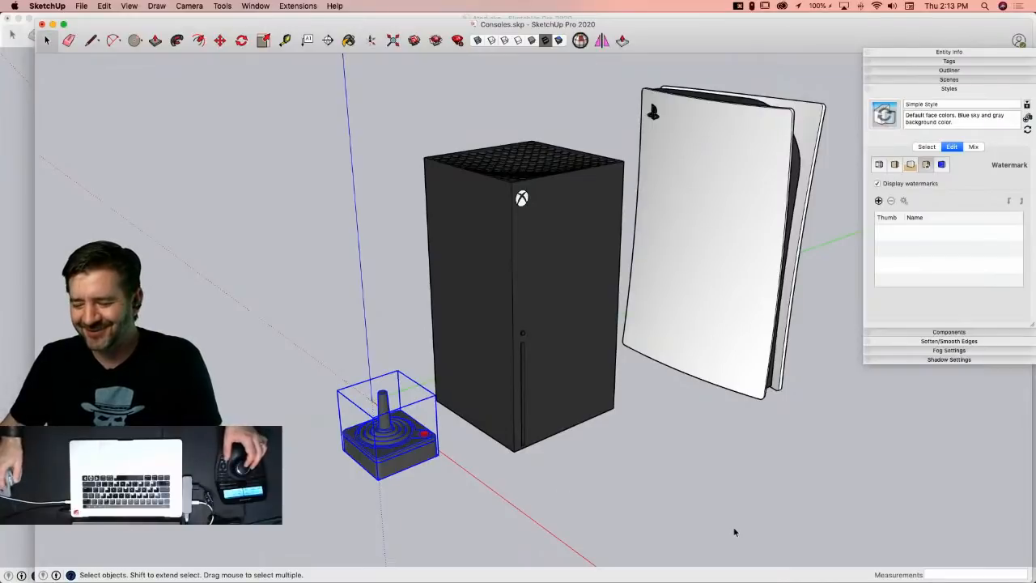
{"action": "left_click", "coordinate": [305, 231]}
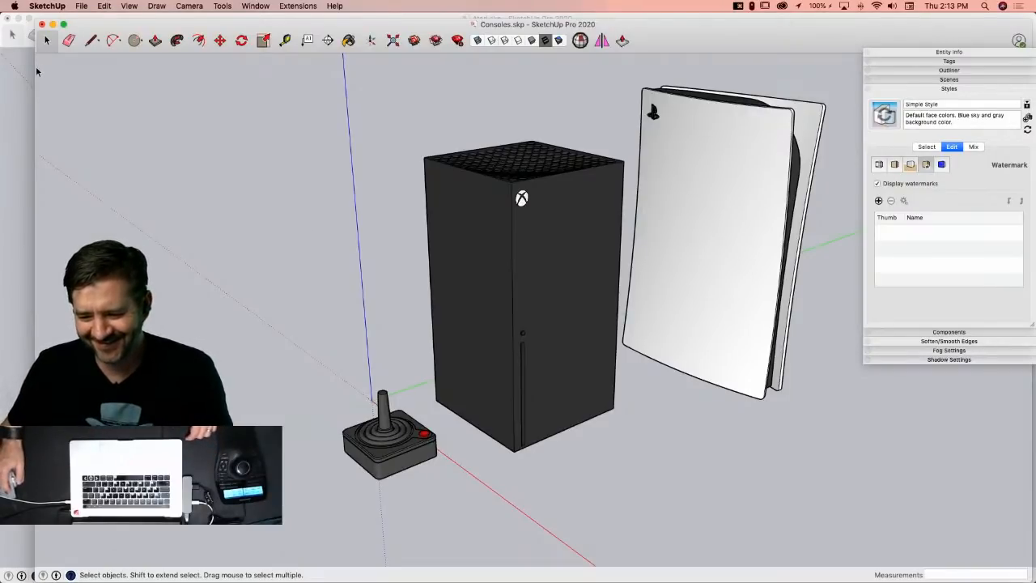
Step: Widen the Consoles.skp window to the screen edge and save the model
{"action": "left_click_drag", "start_coordinate": [35, 70], "coordinate": [0, 57]}
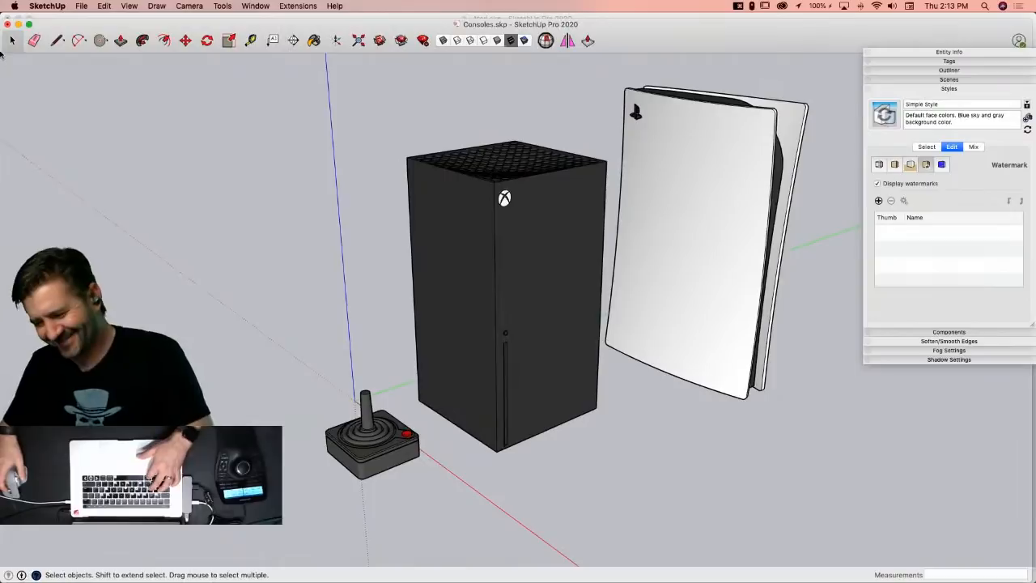
{"action": "key", "text": "super+s"}
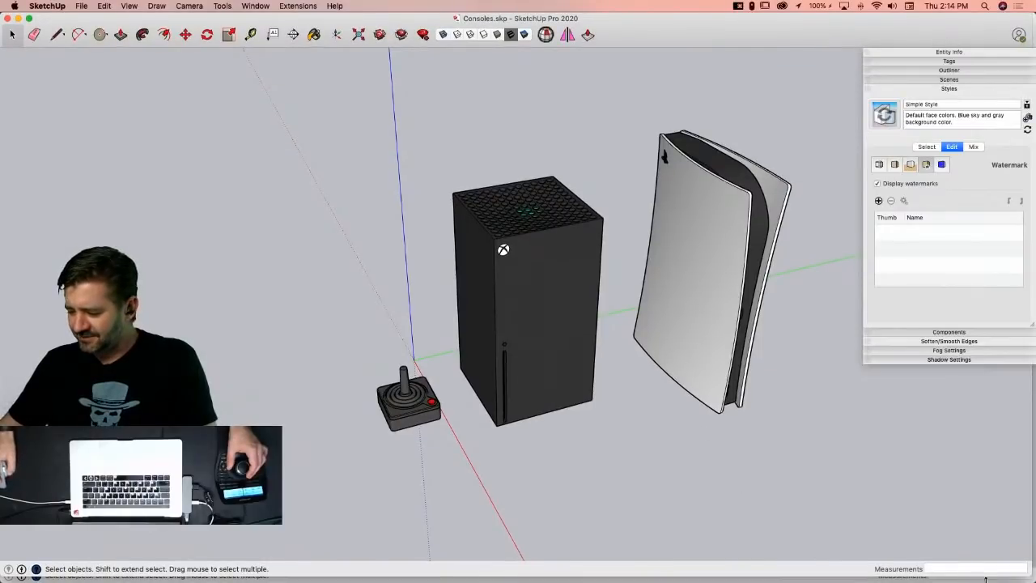
Step: Stretch the model window to fill the screen and collapse the Styles settings
{"action": "left_click_drag", "start_coordinate": [1029, 573], "coordinate": [1034, 580]}
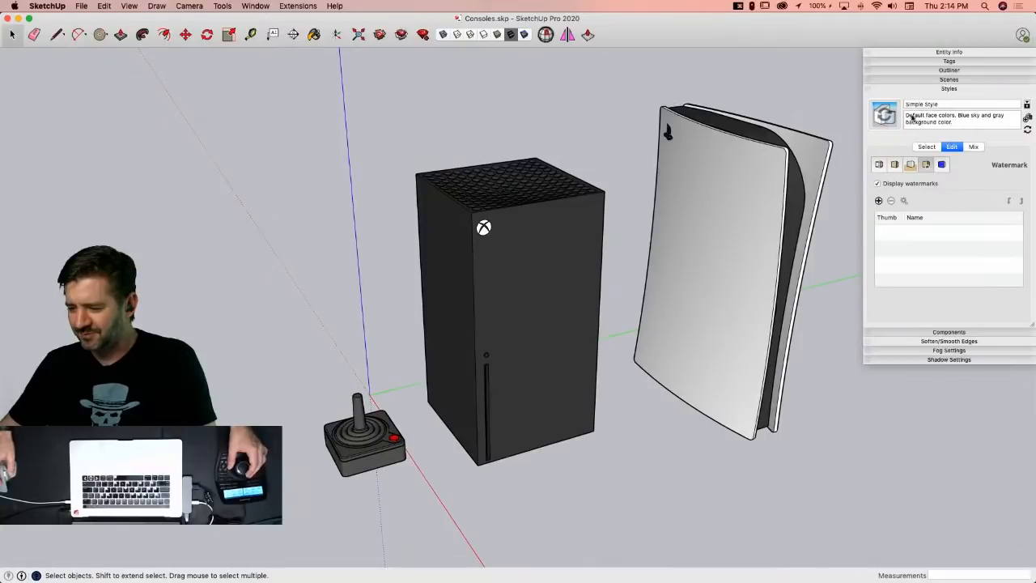
{"action": "left_click", "coordinate": [907, 89]}
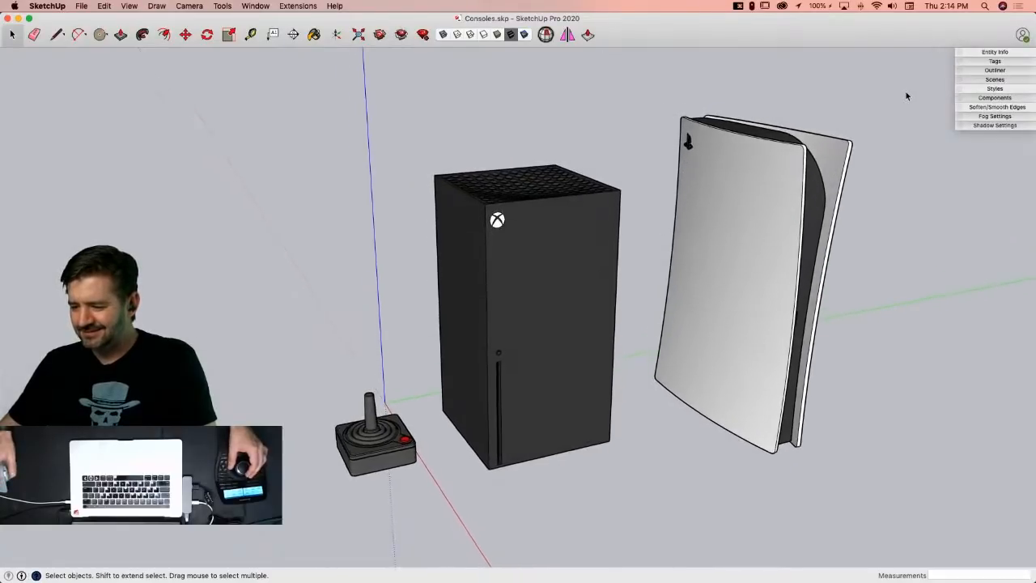